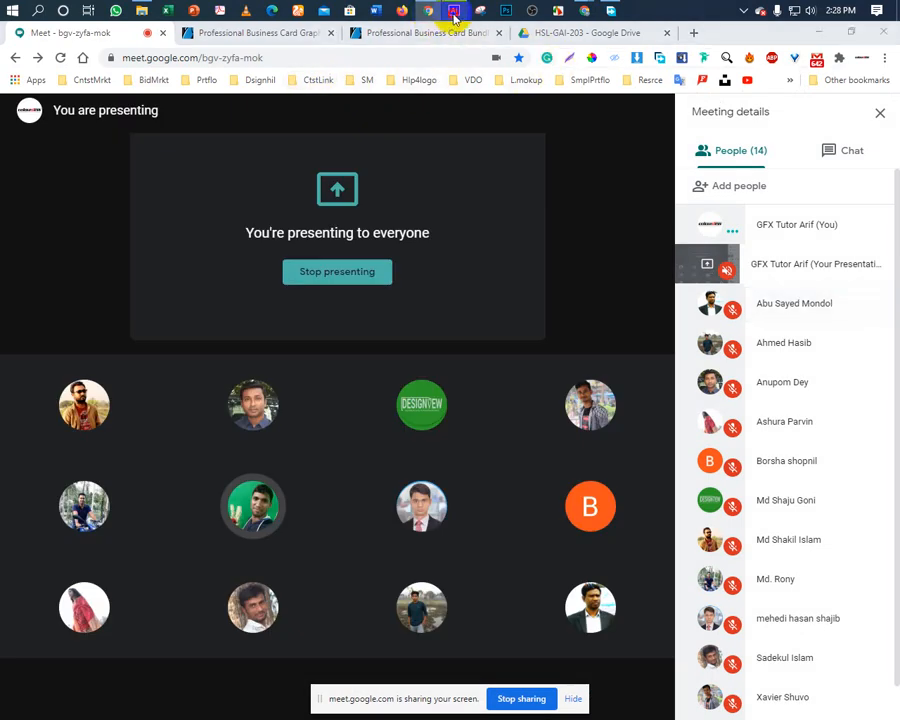
Switch from Google Meet to the Adobe Illustrator window showing the blank Untitled-3 page.
{"action": "left_click", "coordinate": [454, 11]}
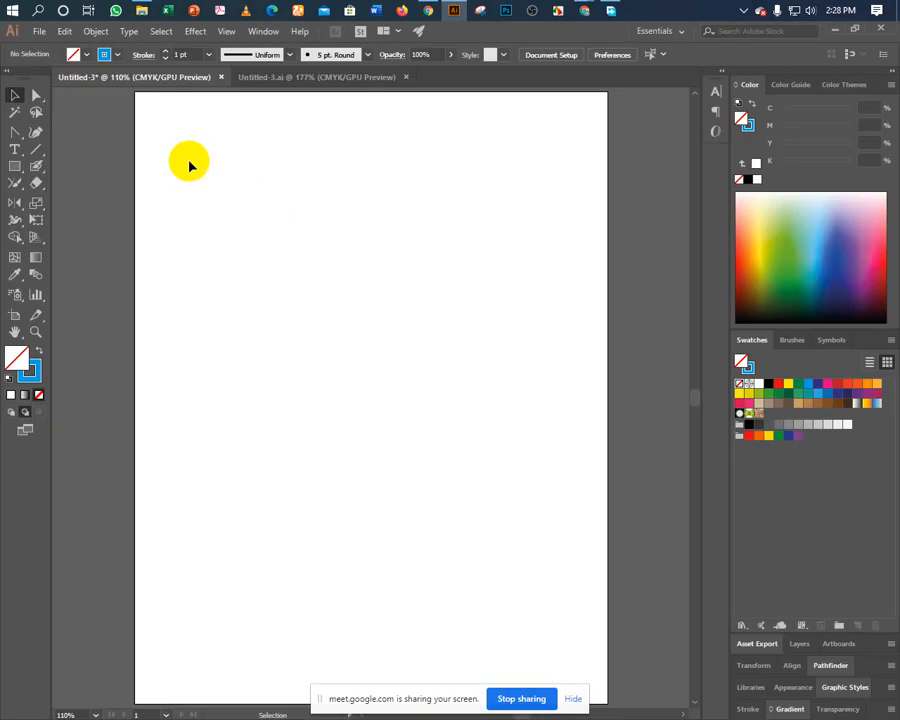
Copy the contact text block and final rqm global logo from Untitled-3.ai, then return to Untitled-3.
{"action": "left_click", "coordinate": [253, 78]}
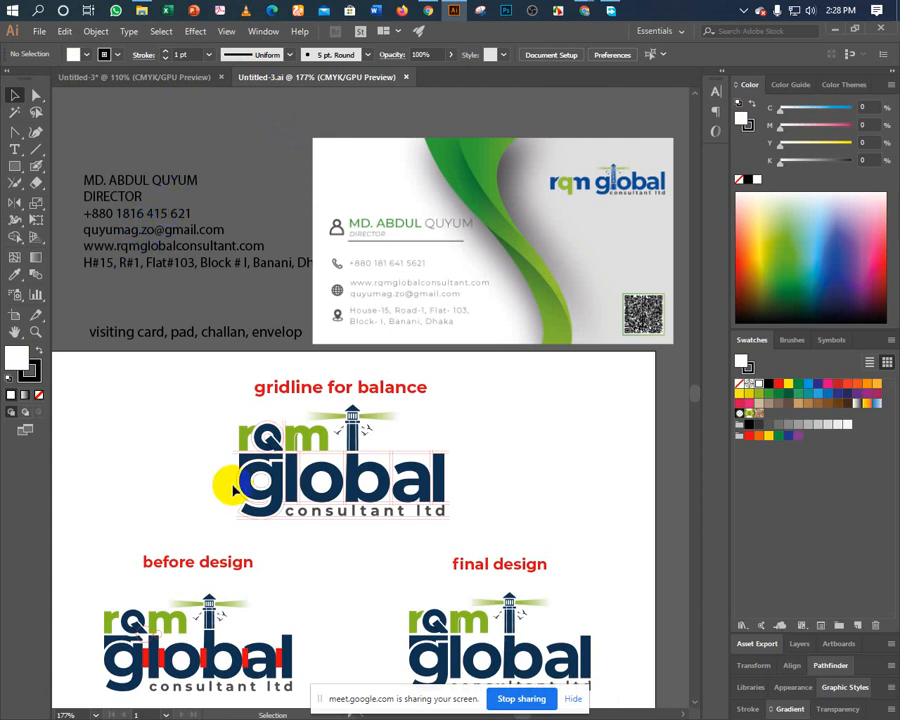
{"action": "left_click", "coordinate": [161, 257]}
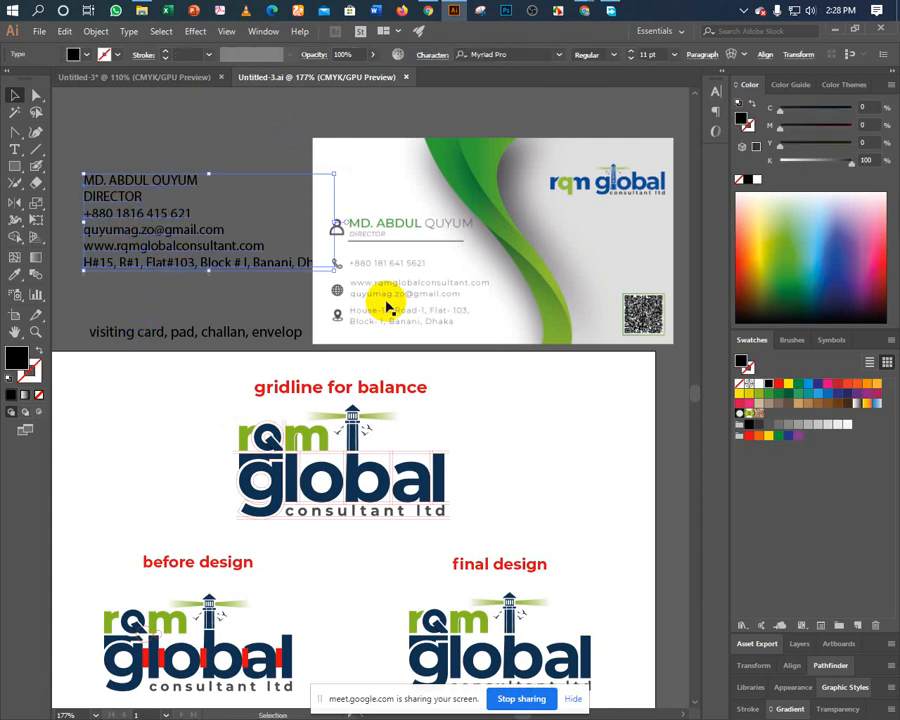
{"action": "left_click", "coordinate": [428, 660]}
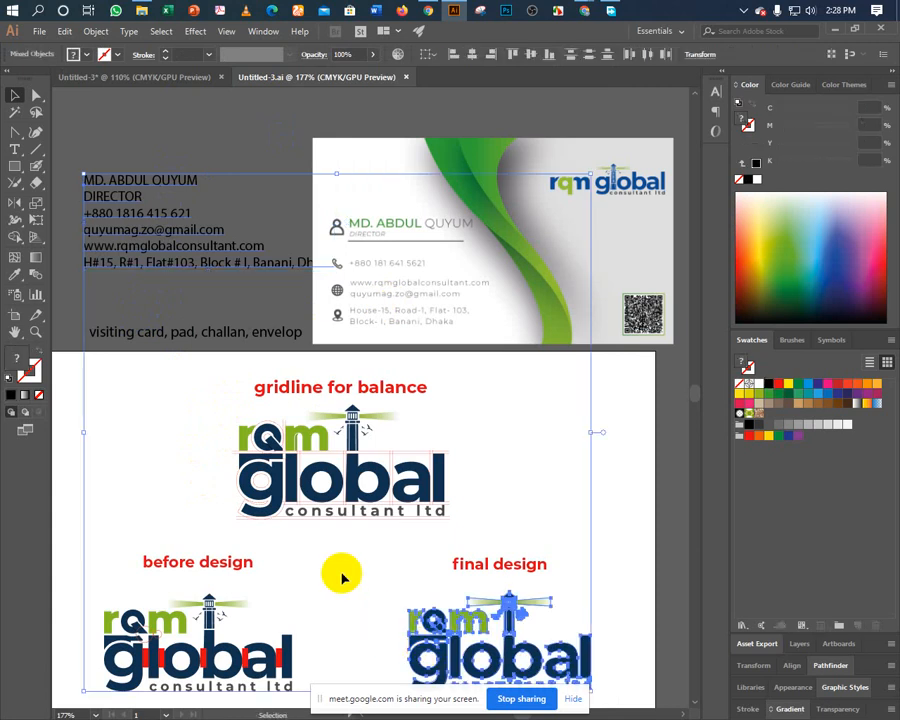
{"action": "key", "text": "a"}
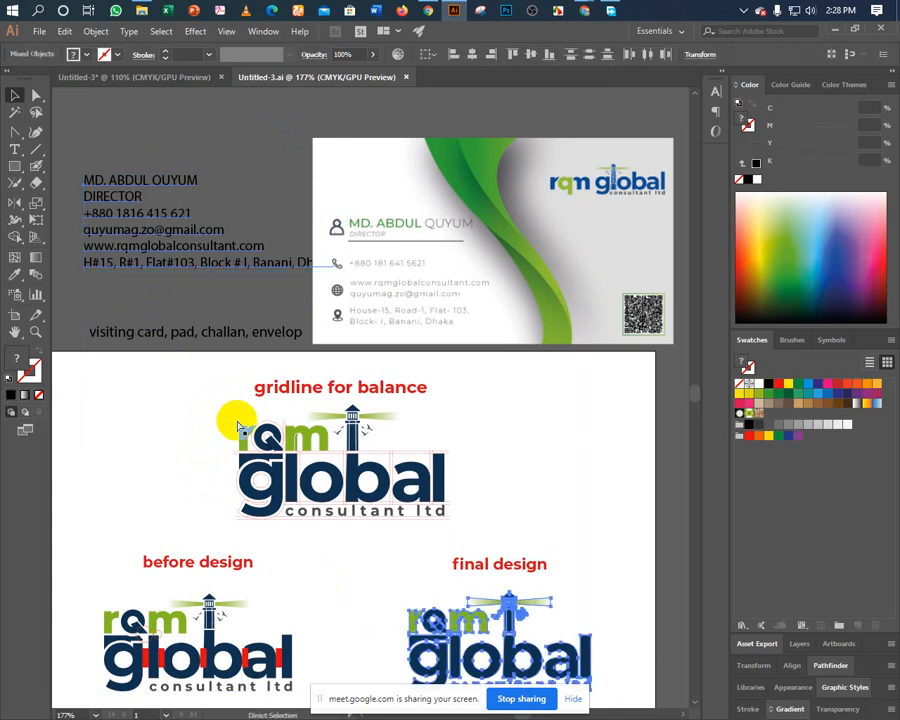
{"action": "key", "text": "ctrl+a"}
{"action": "left_click", "coordinate": [170, 77]}
{"action": "left_click", "coordinate": [257, 80]}
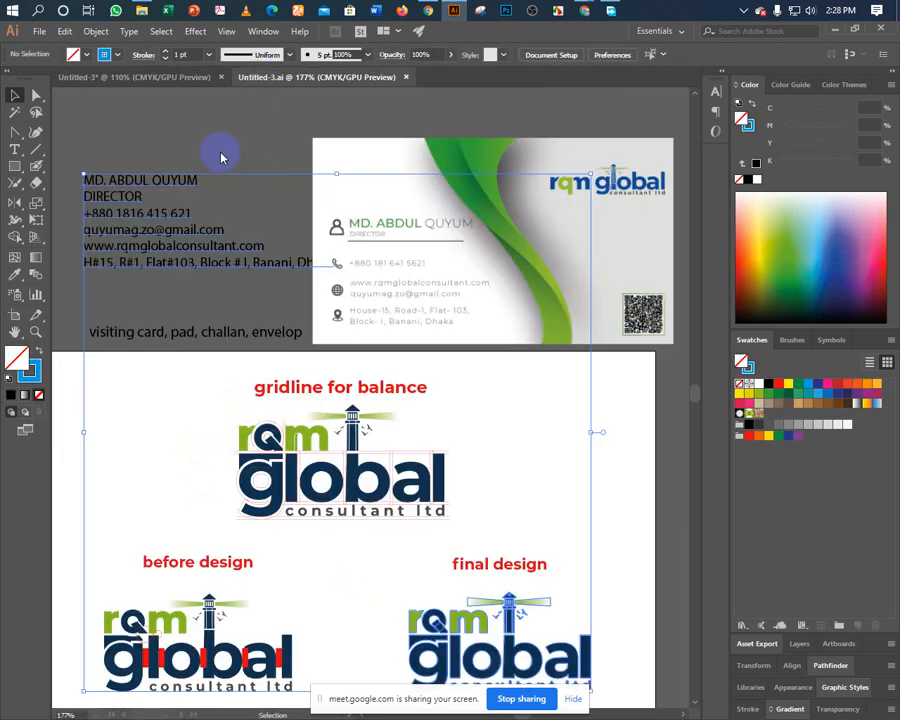
{"action": "left_click", "coordinate": [150, 80]}
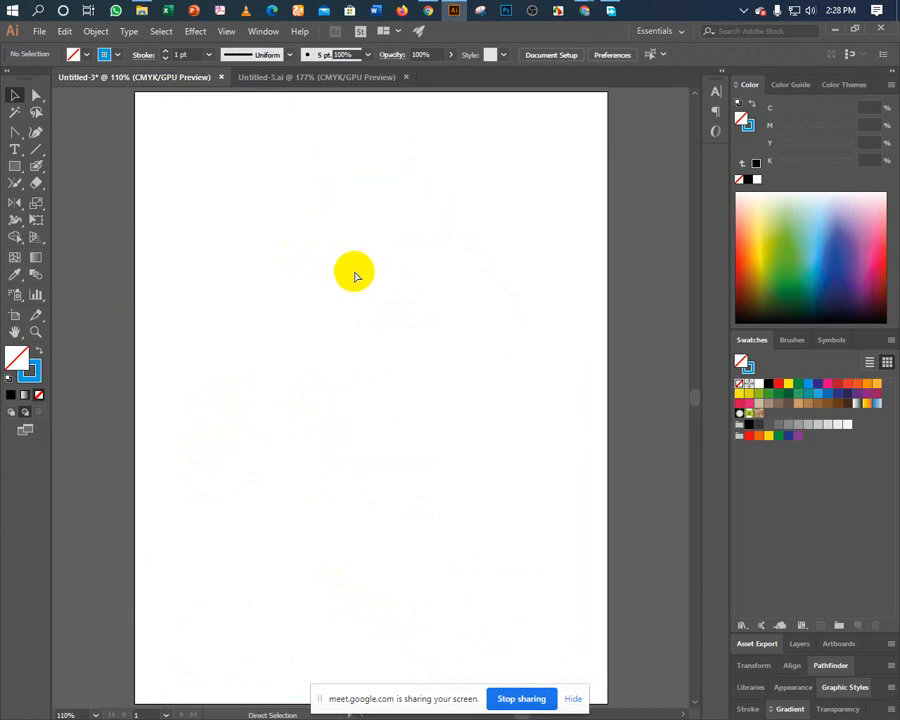
Paste the copied items and move the contact details block to the page's top-right.
{"action": "key", "text": "ctrl+v"}
{"action": "left_click", "coordinate": [240, 350]}
{"action": "left_click_drag", "start_coordinate": [289, 362], "coordinate": [284, 396]}
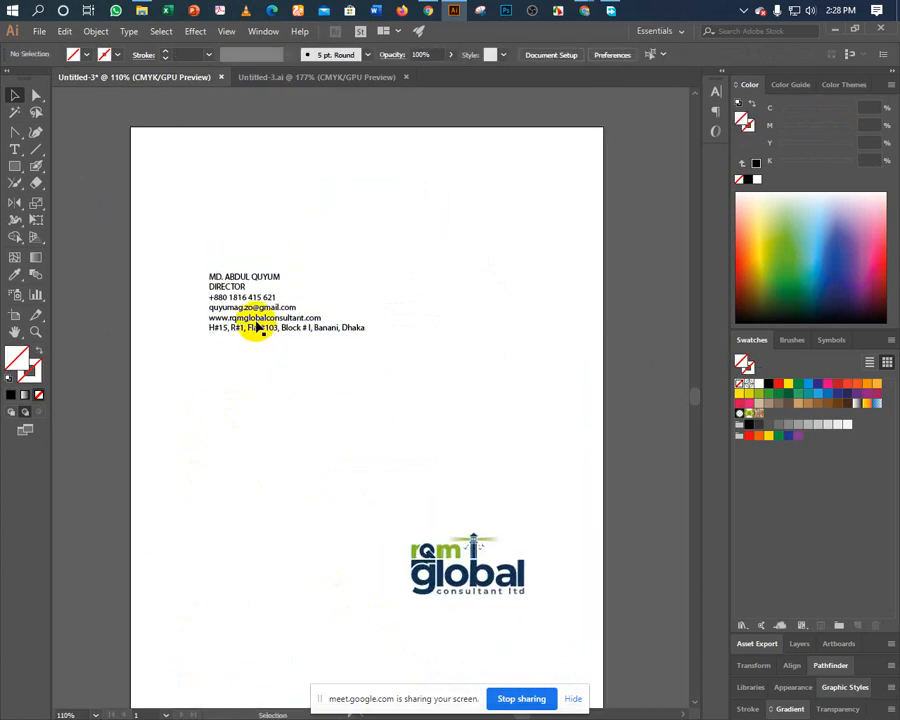
{"action": "left_click_drag", "start_coordinate": [251, 325], "coordinate": [445, 193]}
{"action": "left_click", "coordinate": [344, 282]}
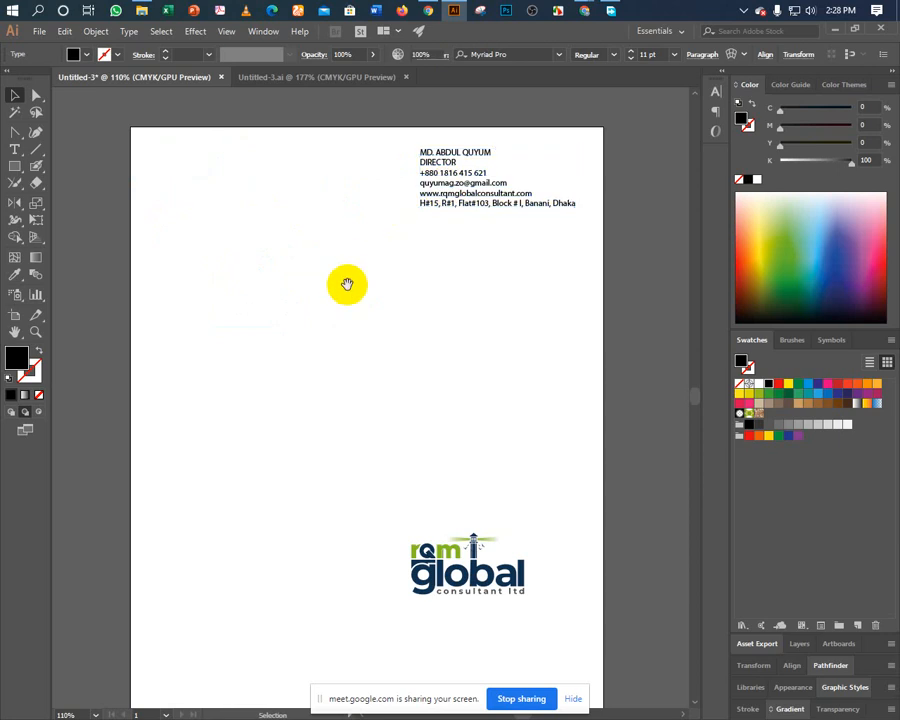
Move the rqm global logo to the top-left and zoom the page to 150%.
{"action": "left_click_drag", "start_coordinate": [344, 282], "coordinate": [364, 252]}
{"action": "left_click", "coordinate": [462, 566]}
{"action": "left_click_drag", "start_coordinate": [462, 566], "coordinate": [198, 160]}
{"action": "left_click", "coordinate": [250, 234]}
{"action": "left_click_drag", "start_coordinate": [260, 238], "coordinate": [282, 323]}
{"action": "key", "text": "ctrl+equal"}
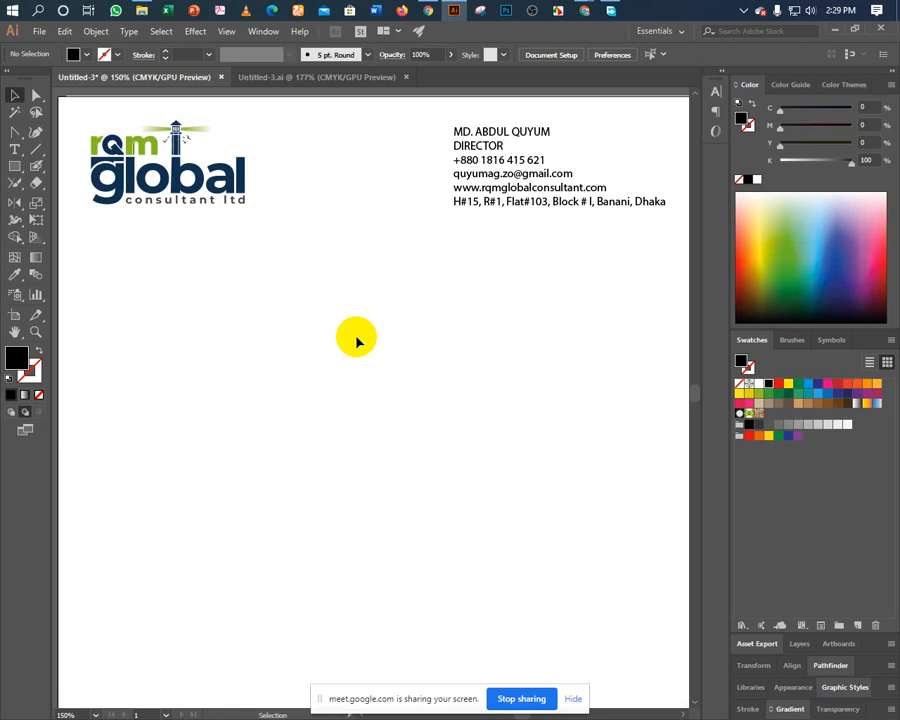
Draw a rectangle sized exactly 3.5 in wide by 2 in tall using the Rectangle dialog.
{"action": "left_click", "coordinate": [15, 168]}
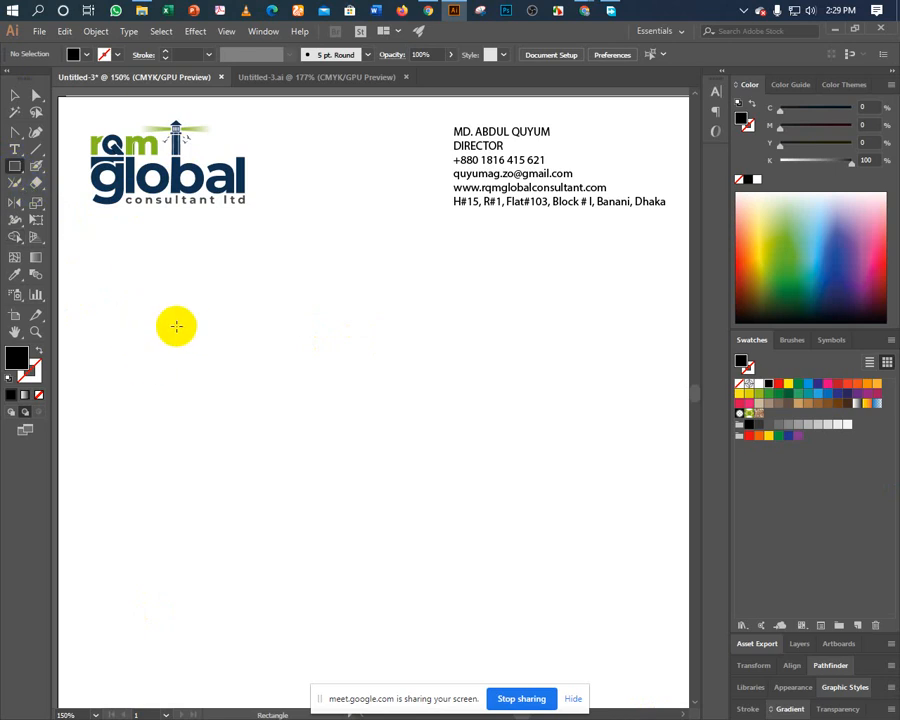
{"action": "left_click", "coordinate": [424, 334]}
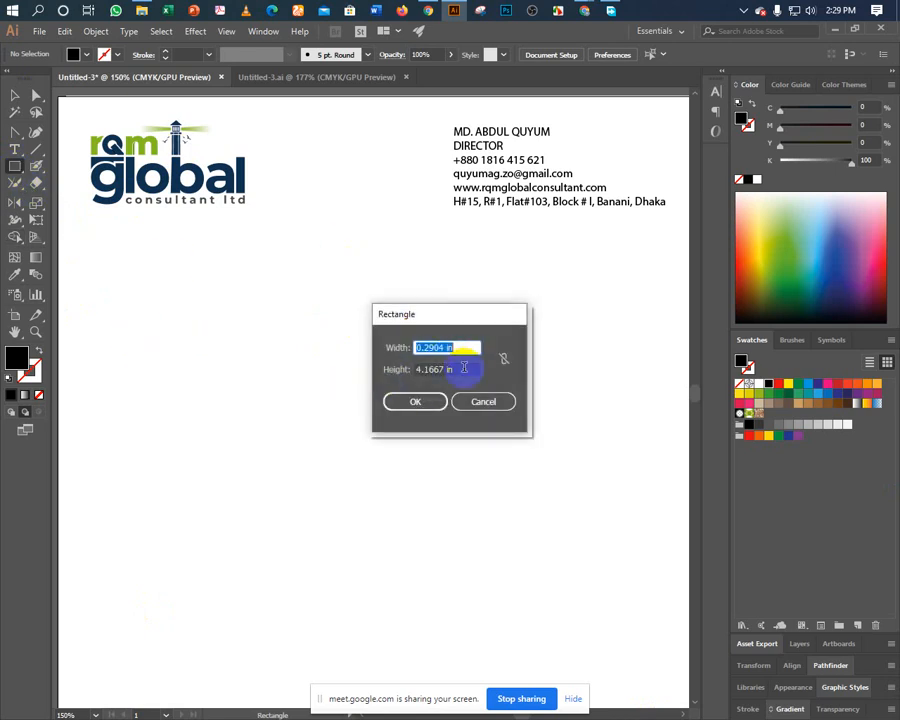
{"action": "type", "text": "3.5"}
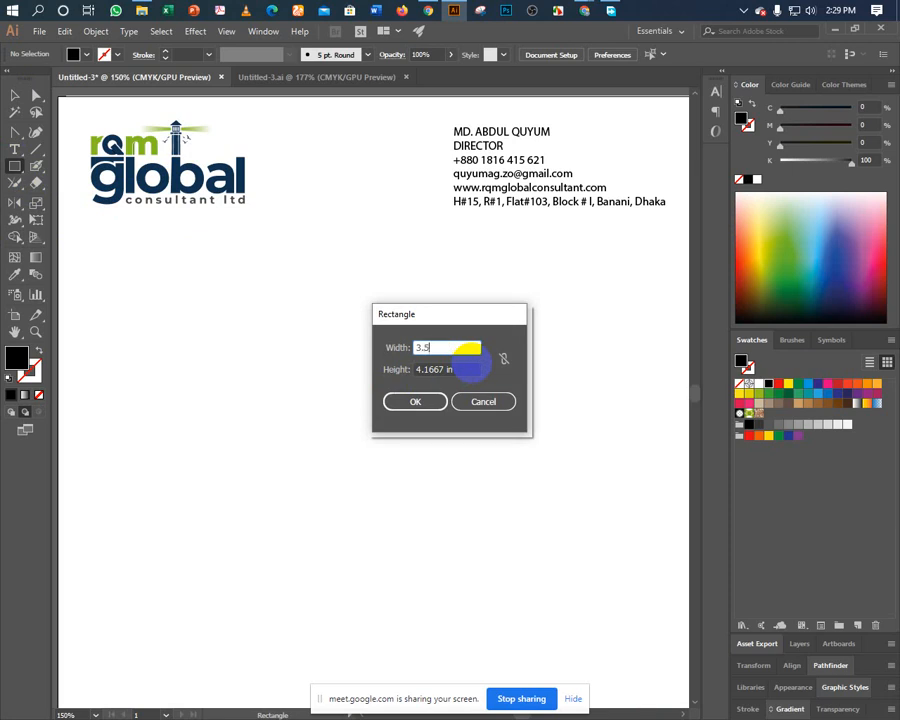
{"action": "key", "text": "Tab"}
{"action": "type", "text": "1"}
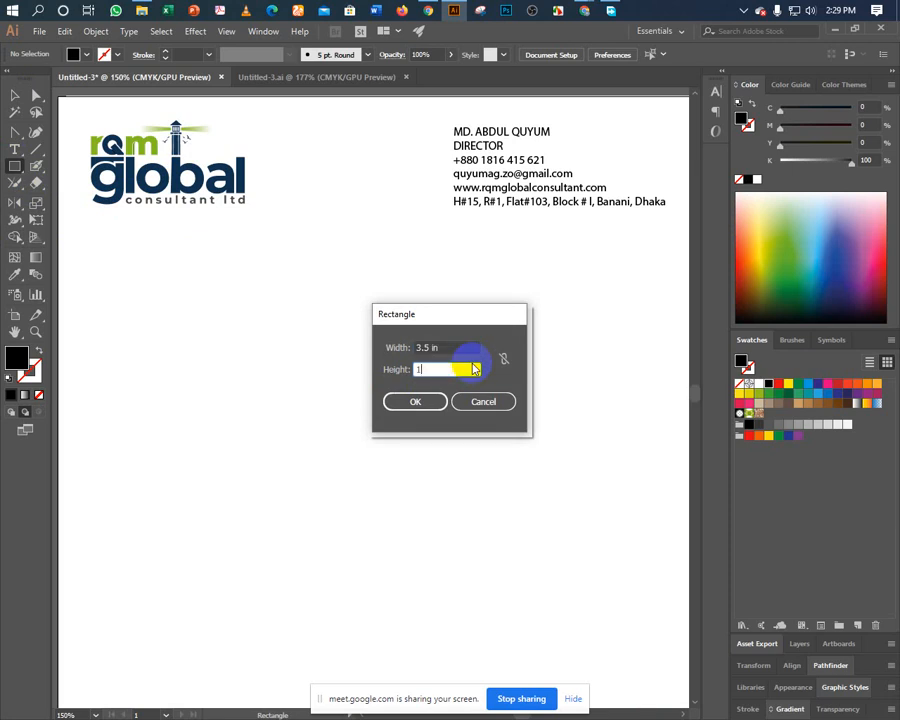
{"action": "left_click", "coordinate": [393, 400]}
{"action": "left_click", "coordinate": [15, 95]}
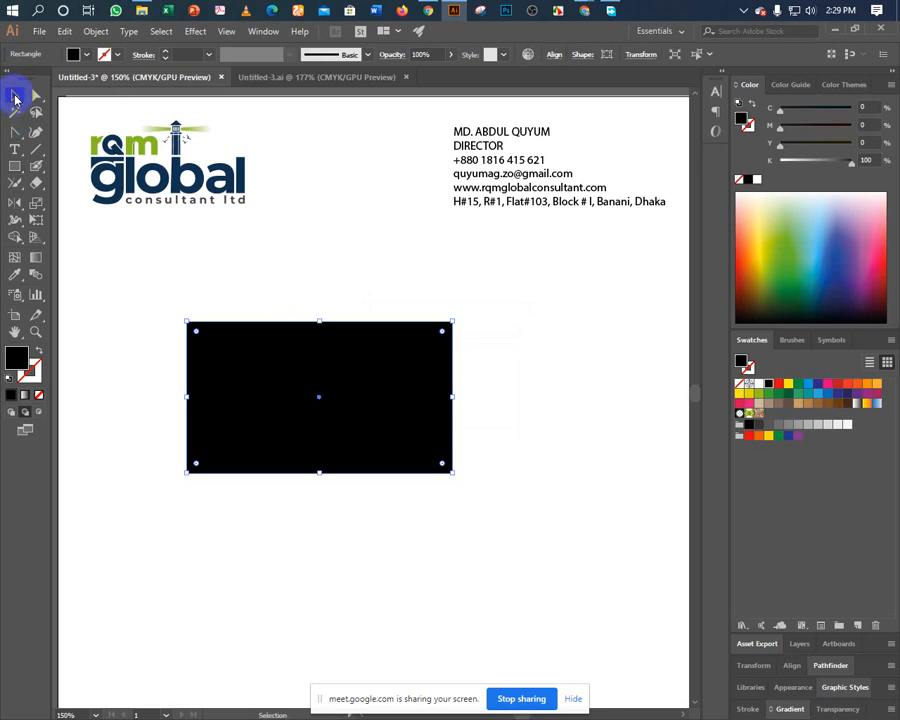
Swap the rectangle to an unfilled 0.25 pt outline and move it below the logo.
{"action": "left_click", "coordinate": [37, 348]}
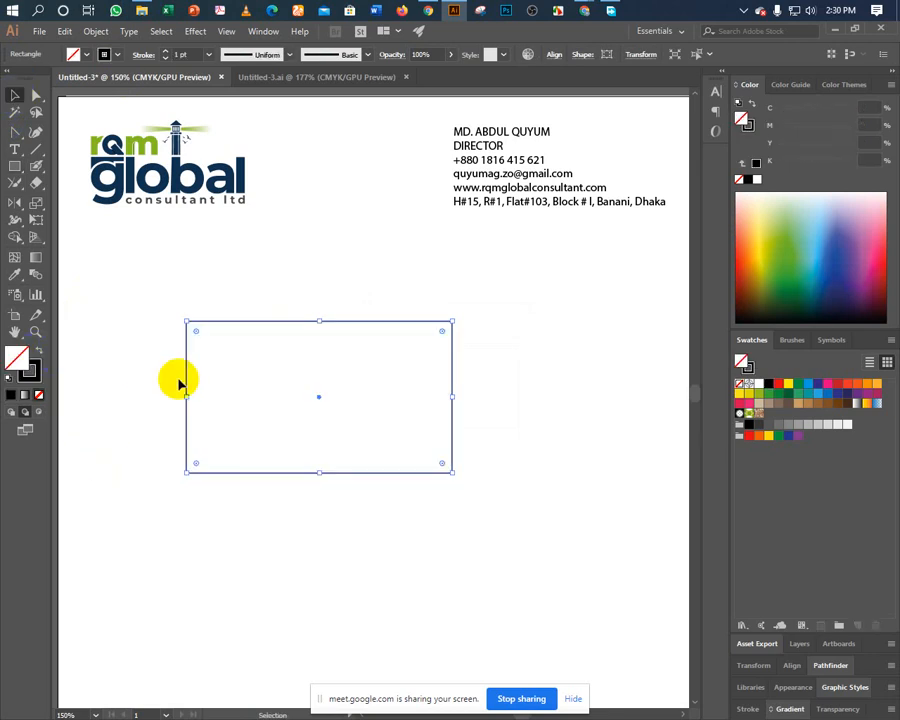
{"action": "left_click_drag", "start_coordinate": [186, 375], "coordinate": [114, 331]}
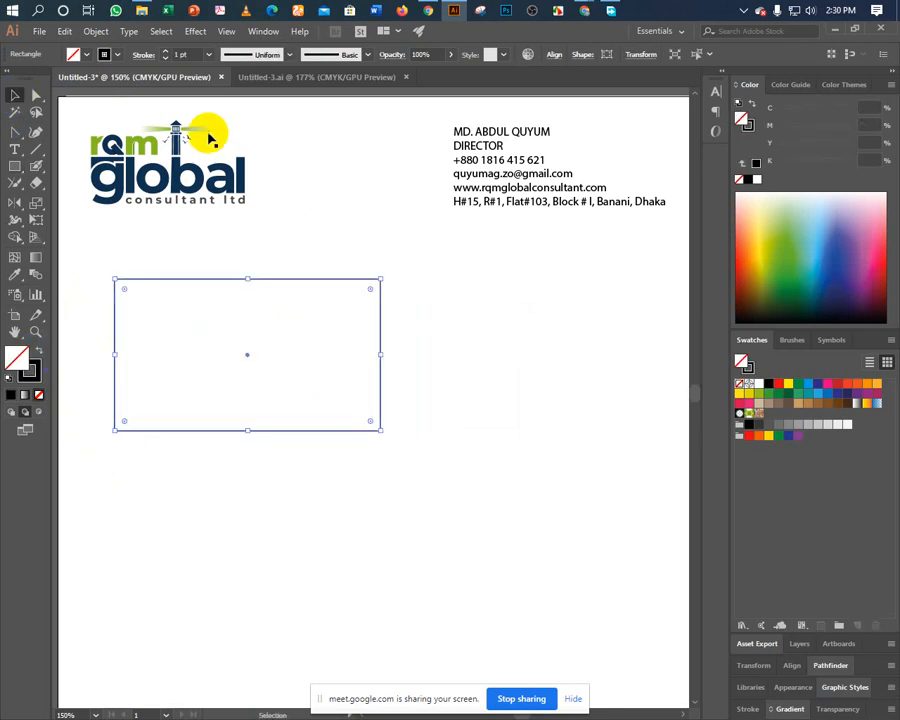
{"action": "left_click", "coordinate": [208, 56]}
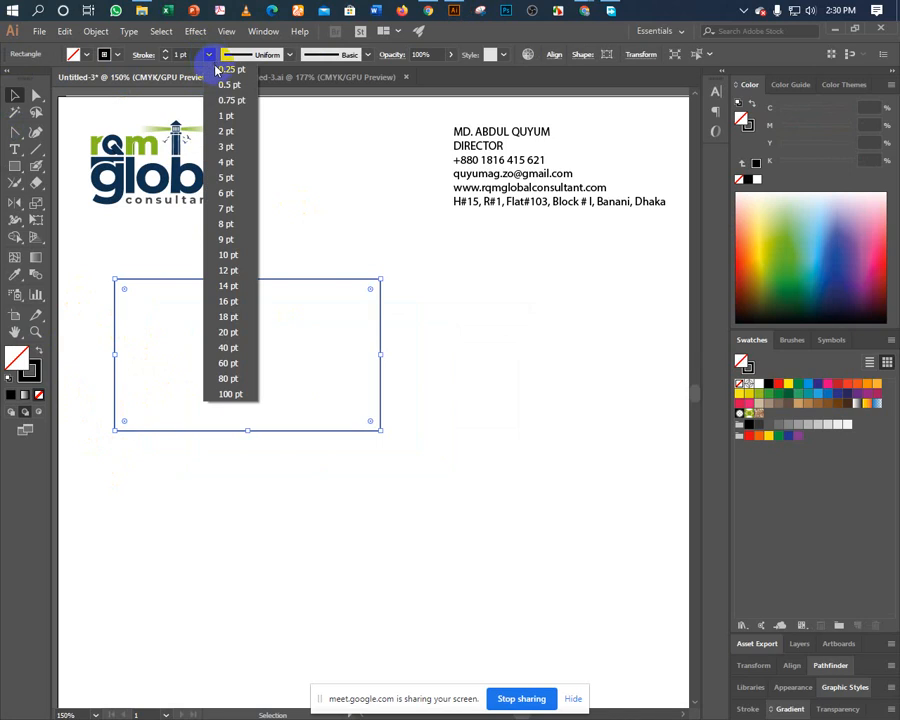
{"action": "left_click", "coordinate": [216, 72]}
Nudge the rectangle further left and down, zoom to 200%, and reselect it.
{"action": "left_click", "coordinate": [135, 267]}
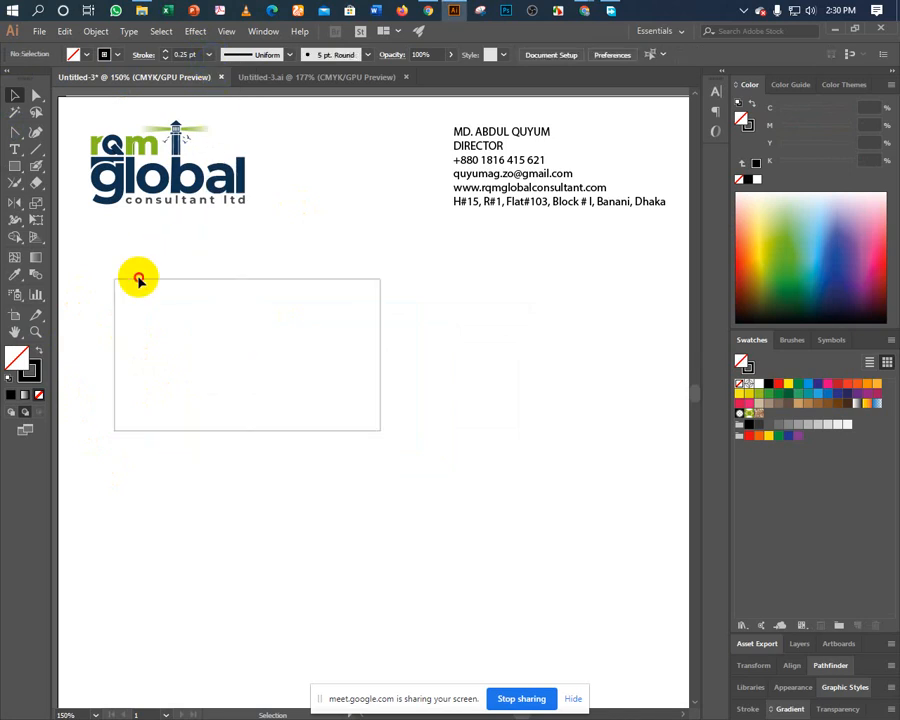
{"action": "left_click_drag", "start_coordinate": [159, 281], "coordinate": [129, 295]}
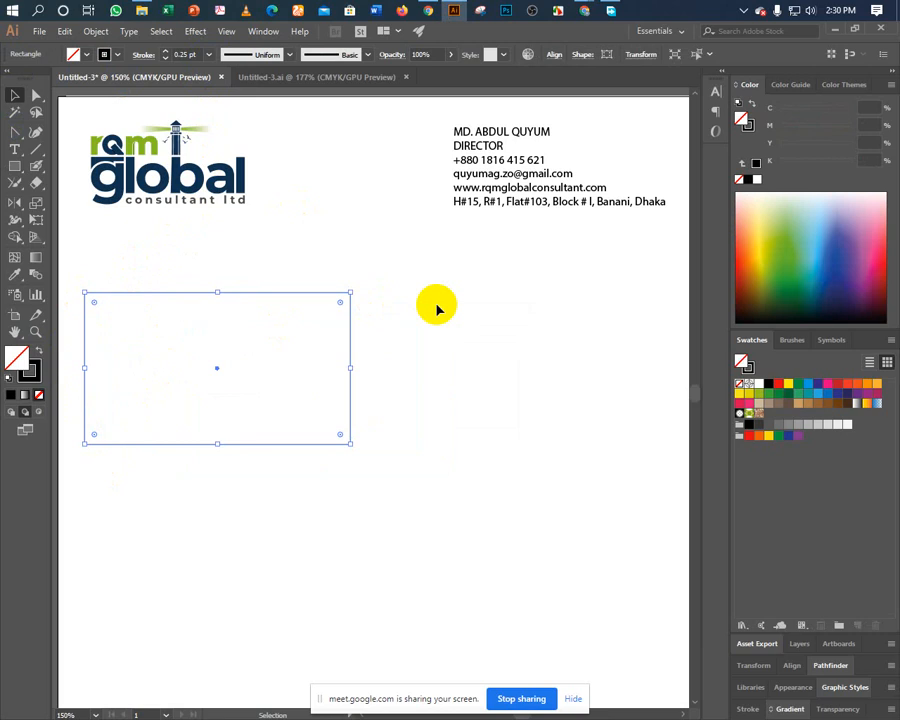
{"action": "key", "text": "ctrl+="}
{"action": "left_click_drag", "start_coordinate": [420, 295], "coordinate": [363, 263]}
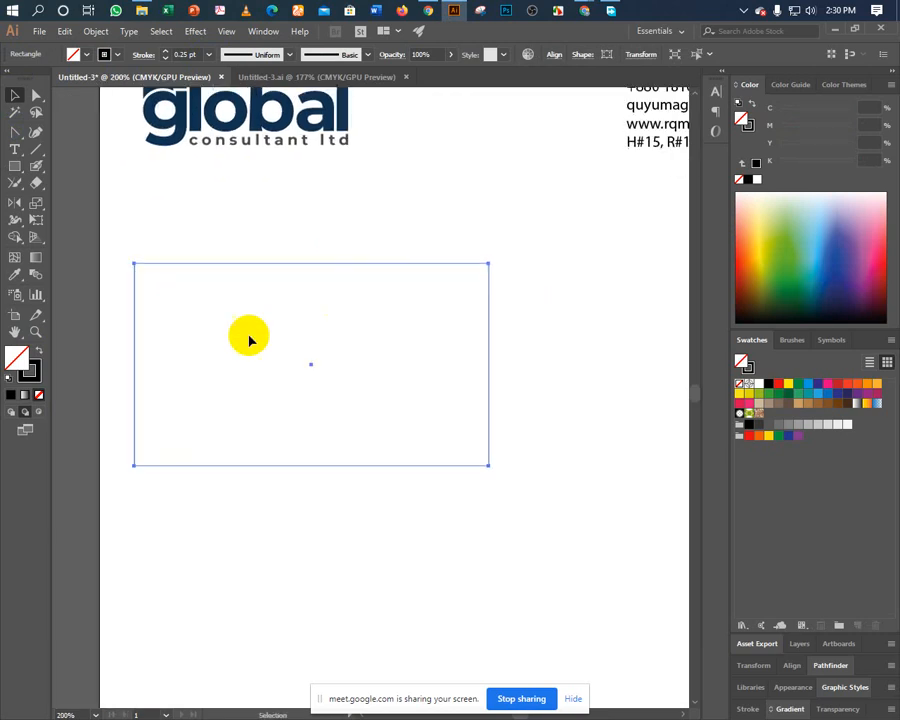
{"action": "left_click", "coordinate": [157, 251]}
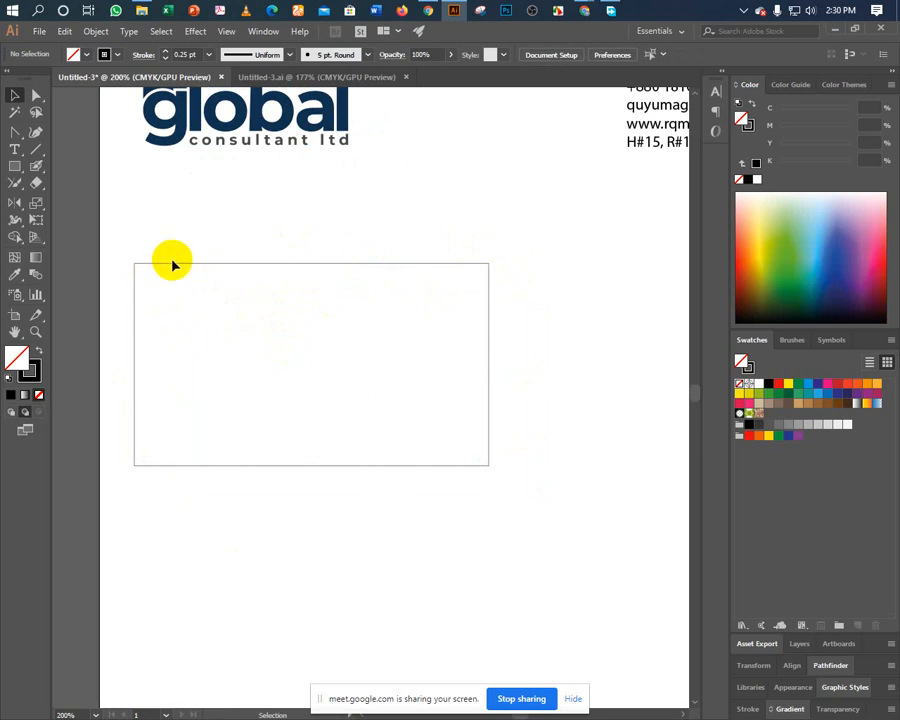
{"action": "left_click", "coordinate": [173, 265]}
{"action": "left_click", "coordinate": [159, 240]}
{"action": "left_click", "coordinate": [185, 266]}
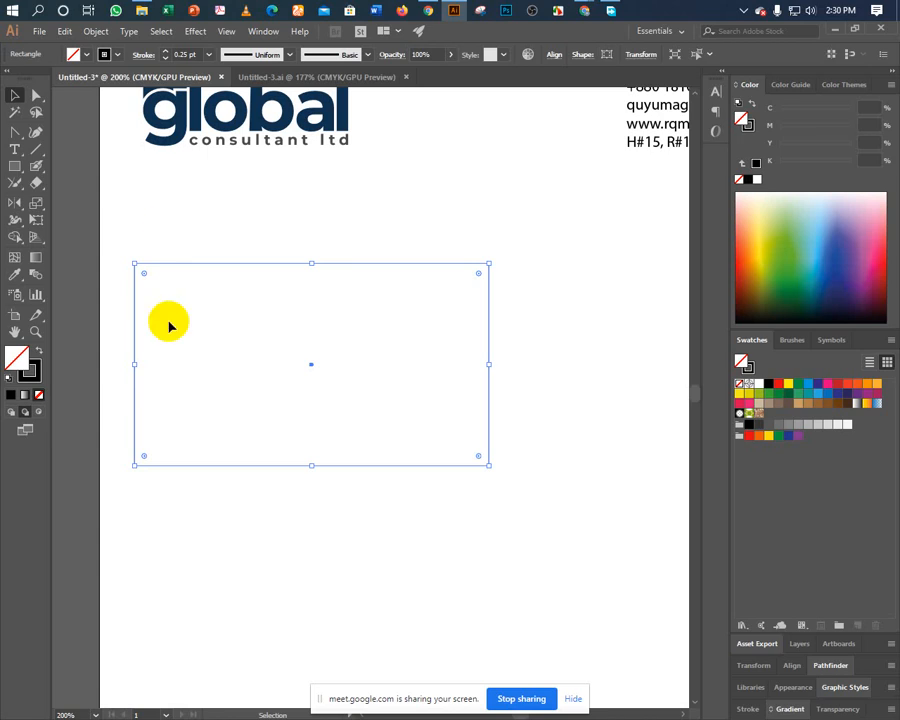
Start an Offset Path on the card rectangle with a -0.2 in offset and Preview on.
{"action": "left_click", "coordinate": [97, 35]}
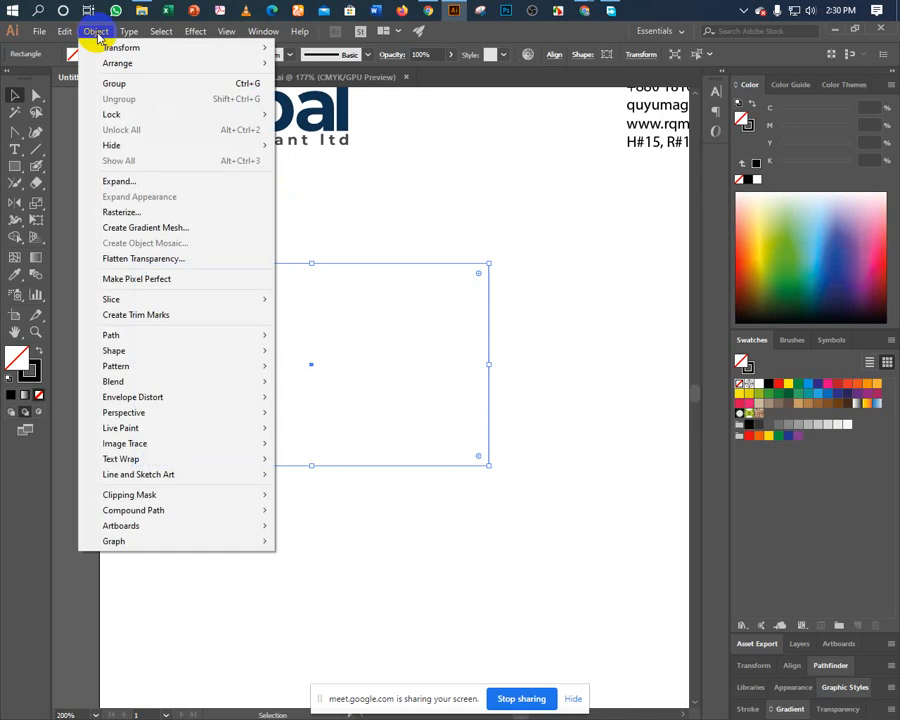
{"action": "mouse_move", "coordinate": [183, 340]}
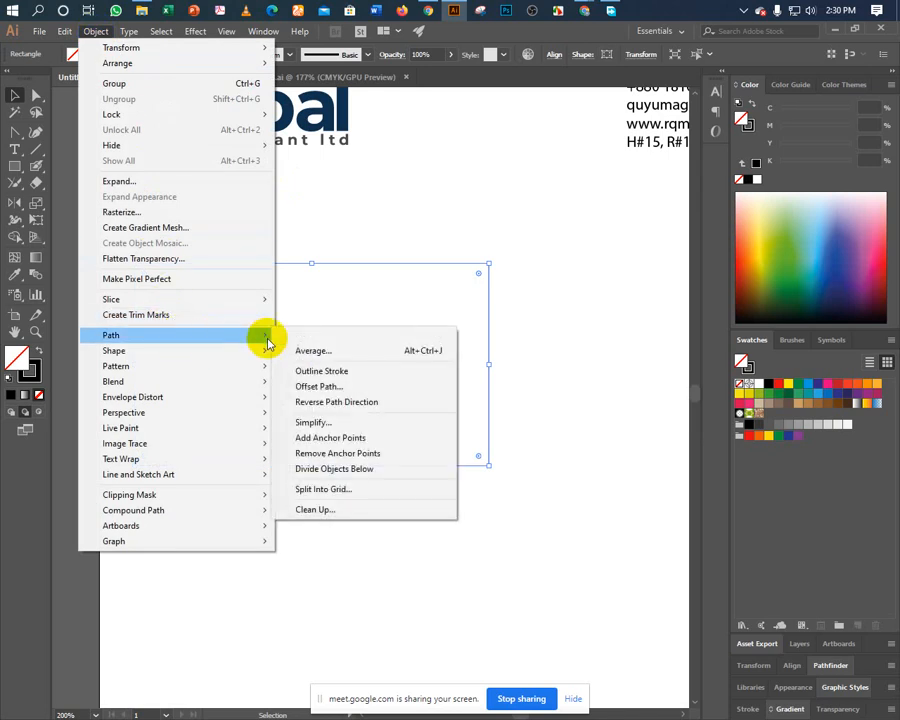
{"action": "left_click", "coordinate": [320, 390]}
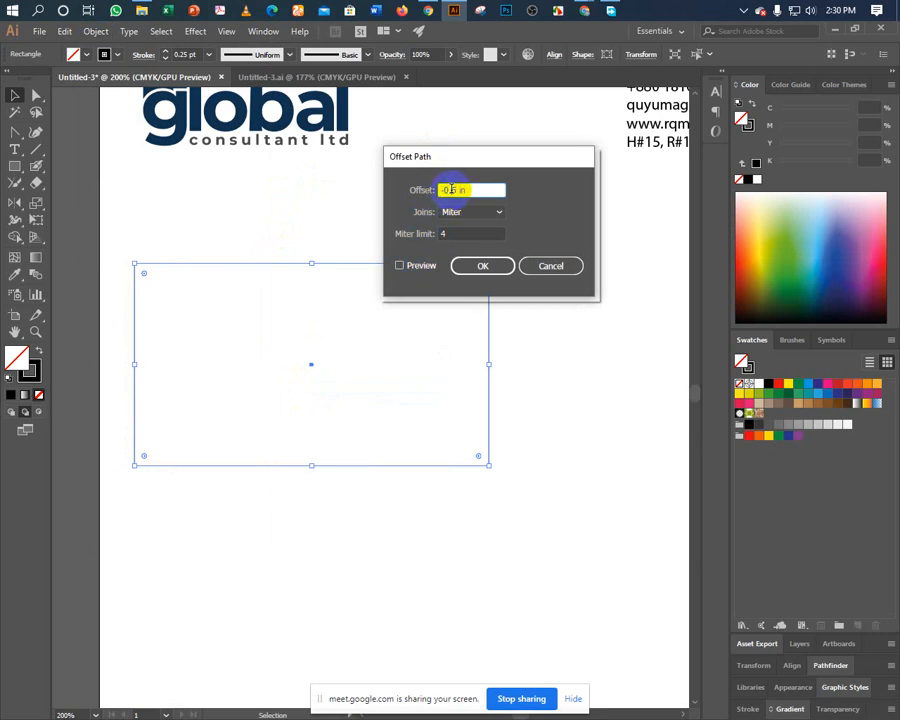
{"action": "left_click", "coordinate": [484, 265]}
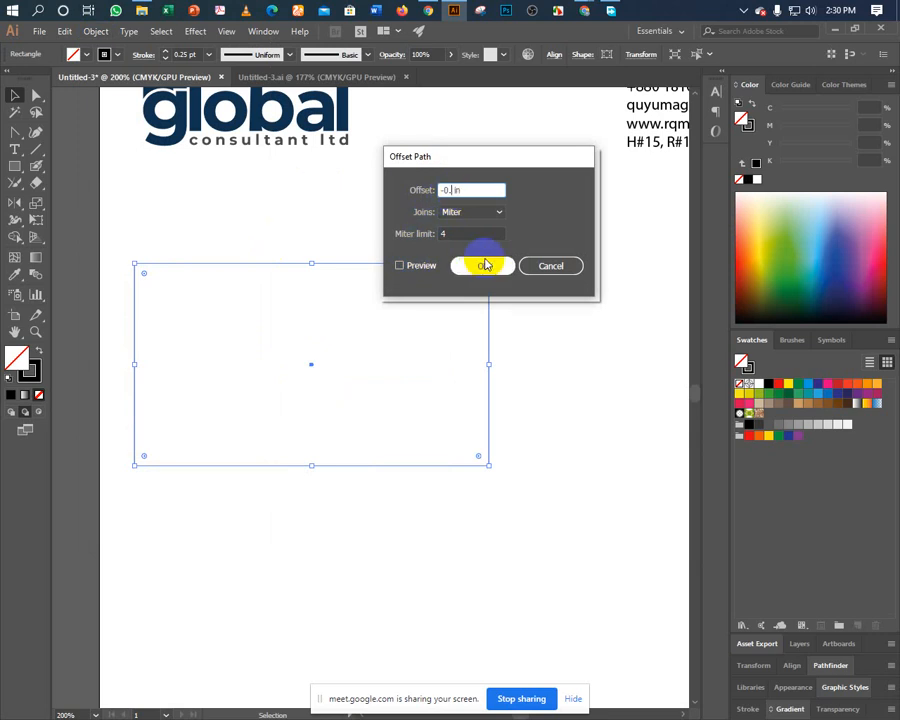
{"action": "type", "text": "2"}
{"action": "left_click", "coordinate": [484, 265]}
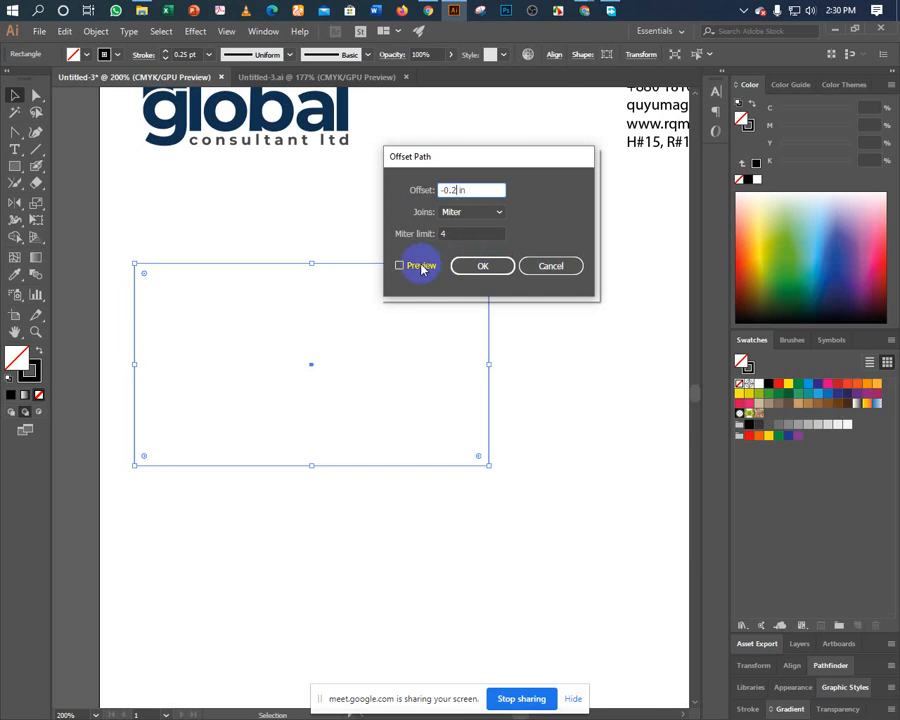
{"action": "left_click", "coordinate": [419, 266]}
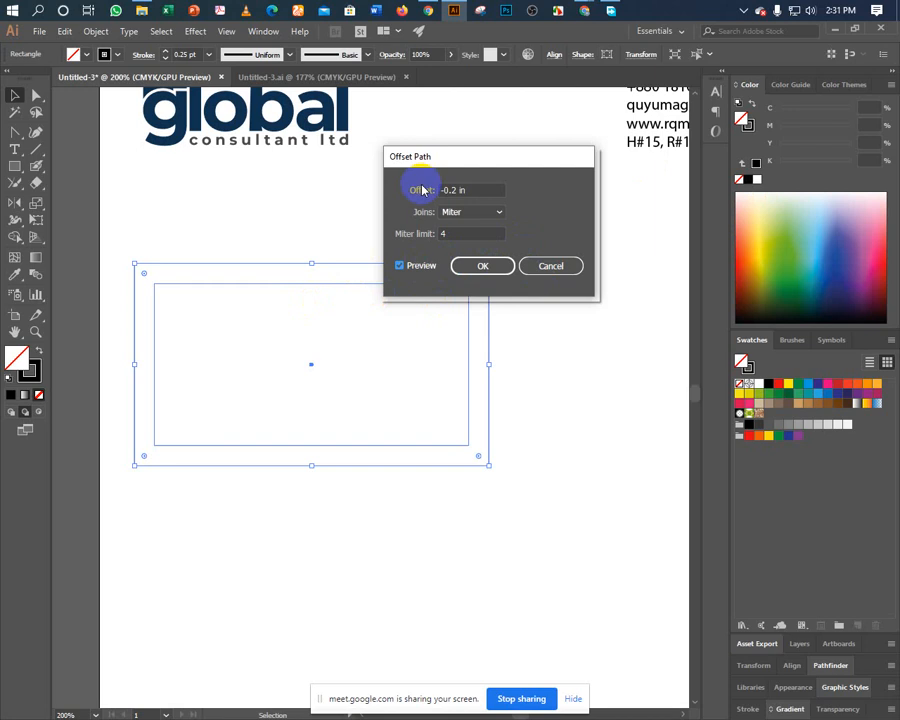
Try other offset amounts, such as 125, toggling Preview to compare the inset.
{"action": "left_click", "coordinate": [452, 189]}
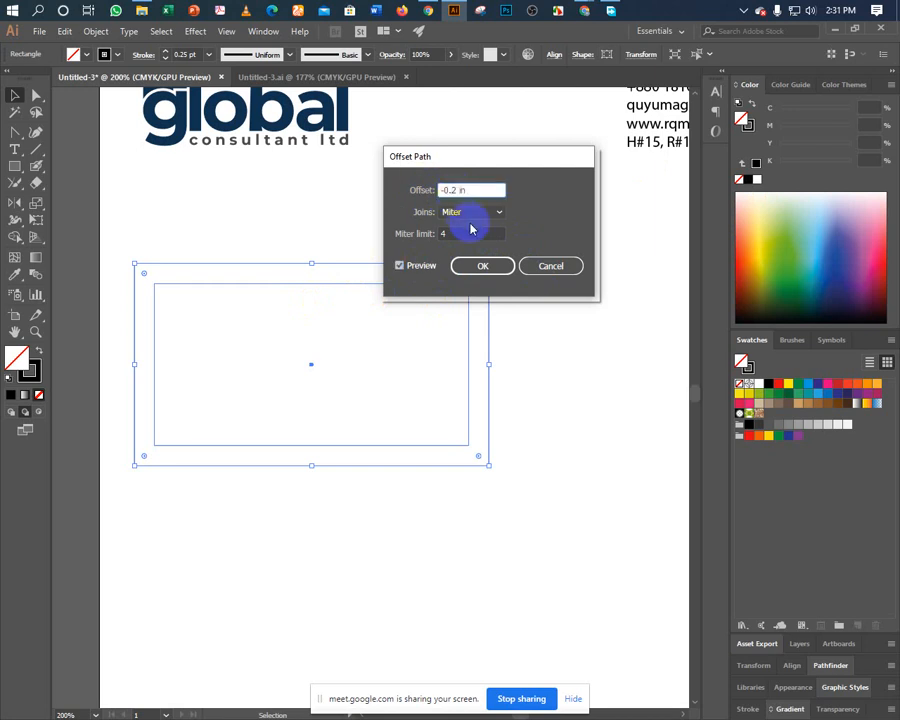
{"action": "type", "text": "125"}
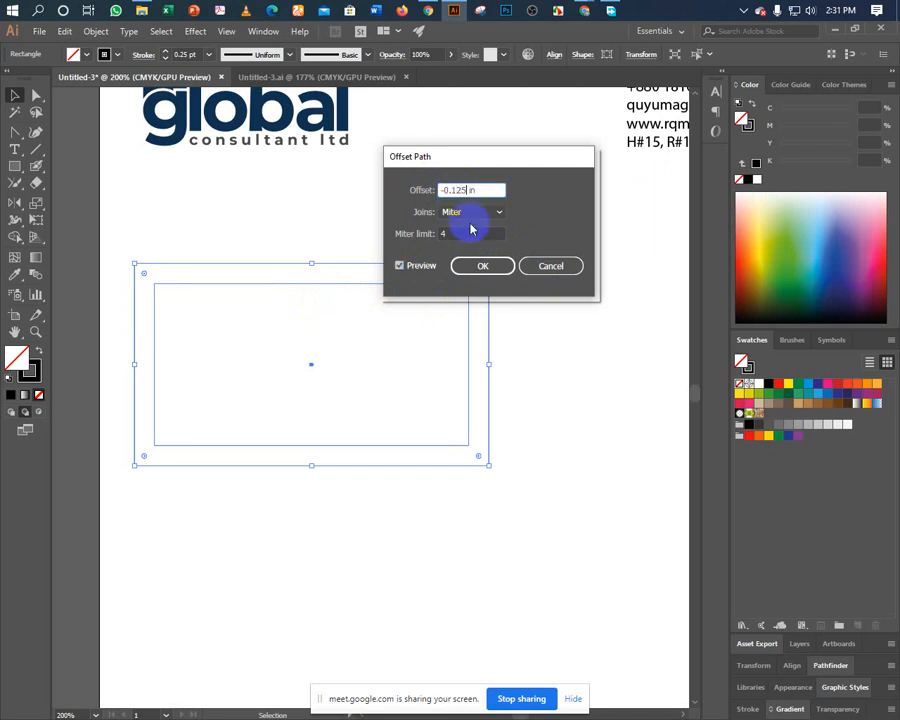
{"action": "left_click", "coordinate": [400, 266]}
{"action": "left_click", "coordinate": [400, 266]}
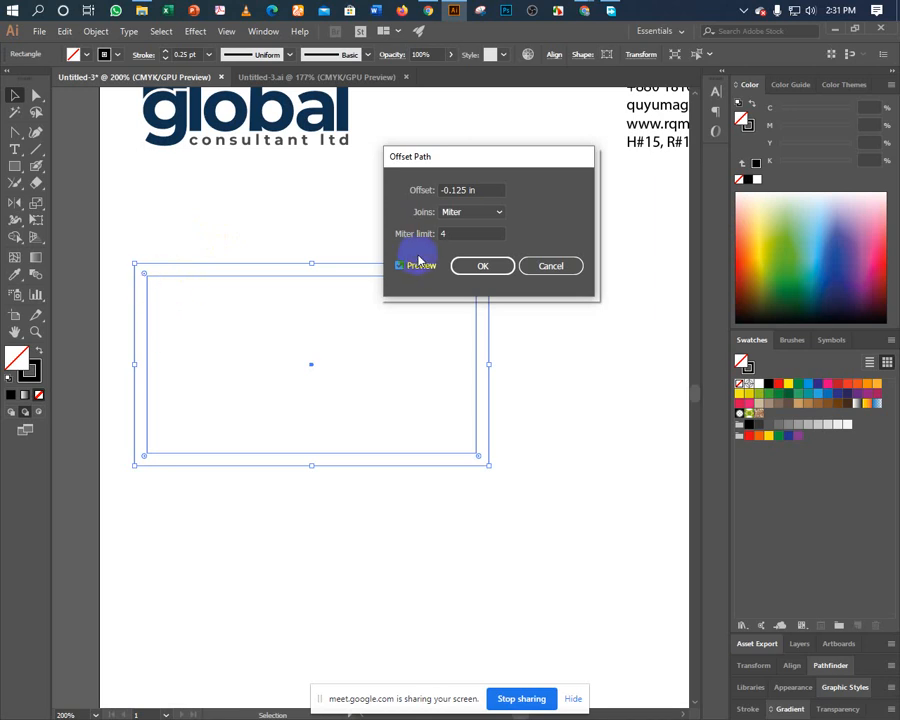
{"action": "left_click", "coordinate": [460, 194]}
{"action": "double_click", "coordinate": [457, 190]}
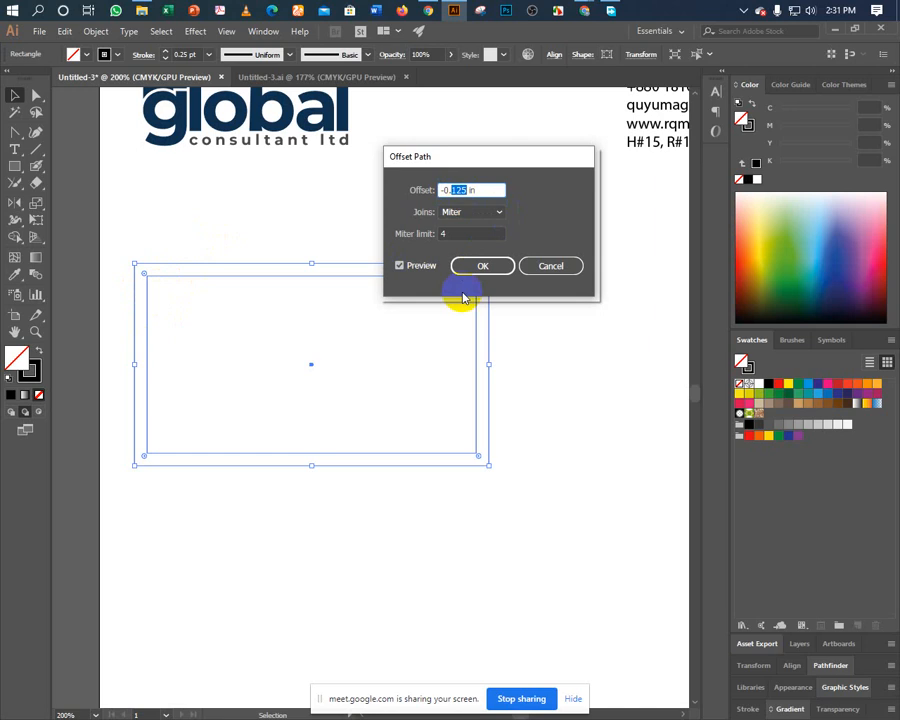
{"action": "type", "text": "2"}
{"action": "left_click", "coordinate": [409, 267]}
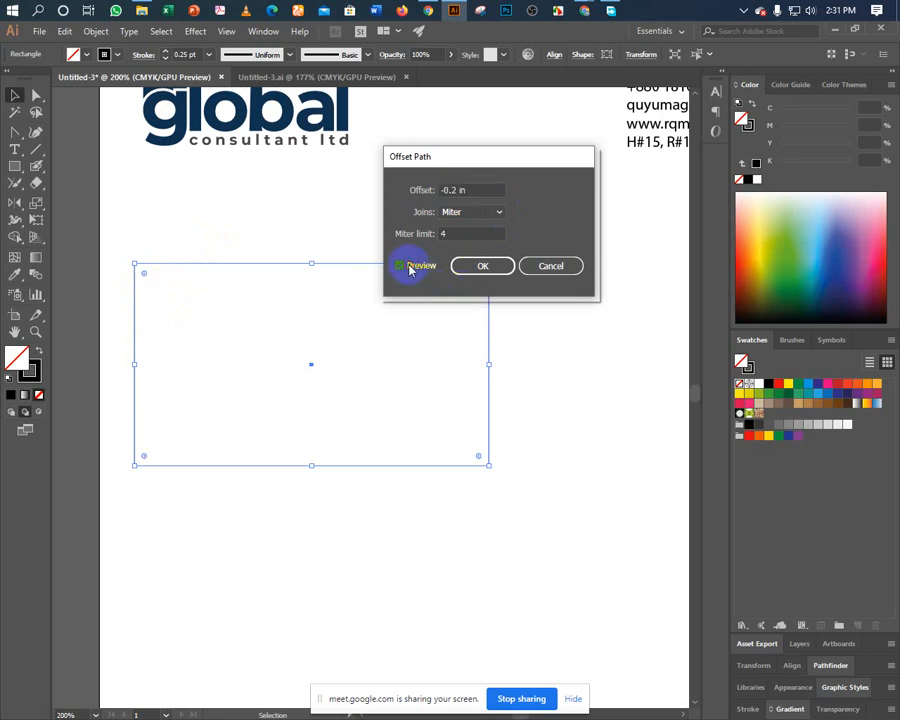
{"action": "left_click", "coordinate": [409, 267]}
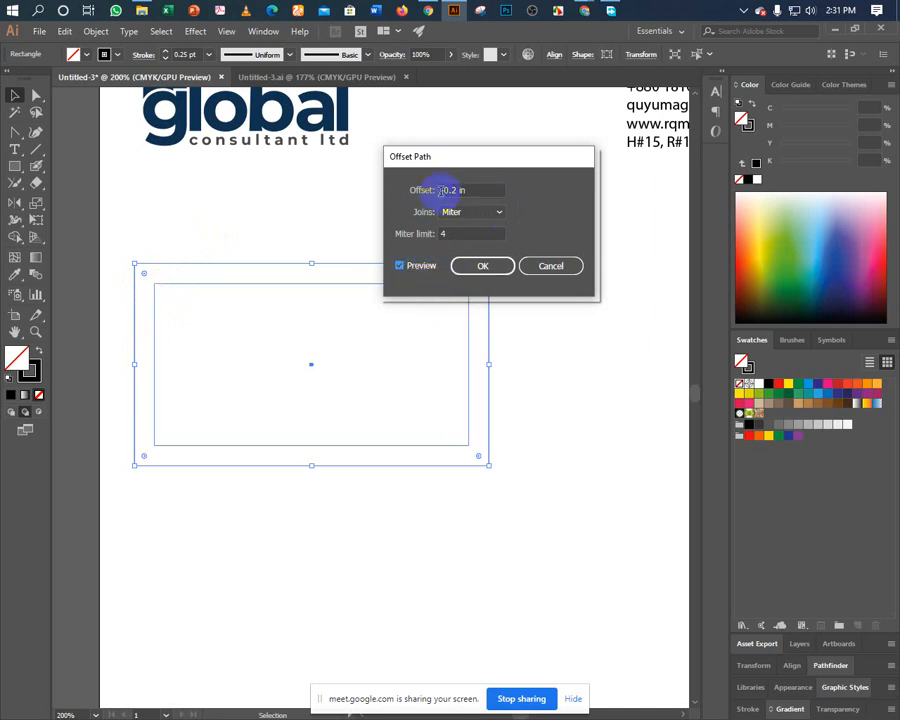
Preview an outward offset, then restore -0.2 in and create the inset rectangle.
{"action": "left_click_drag", "start_coordinate": [445, 190], "coordinate": [432, 205]}
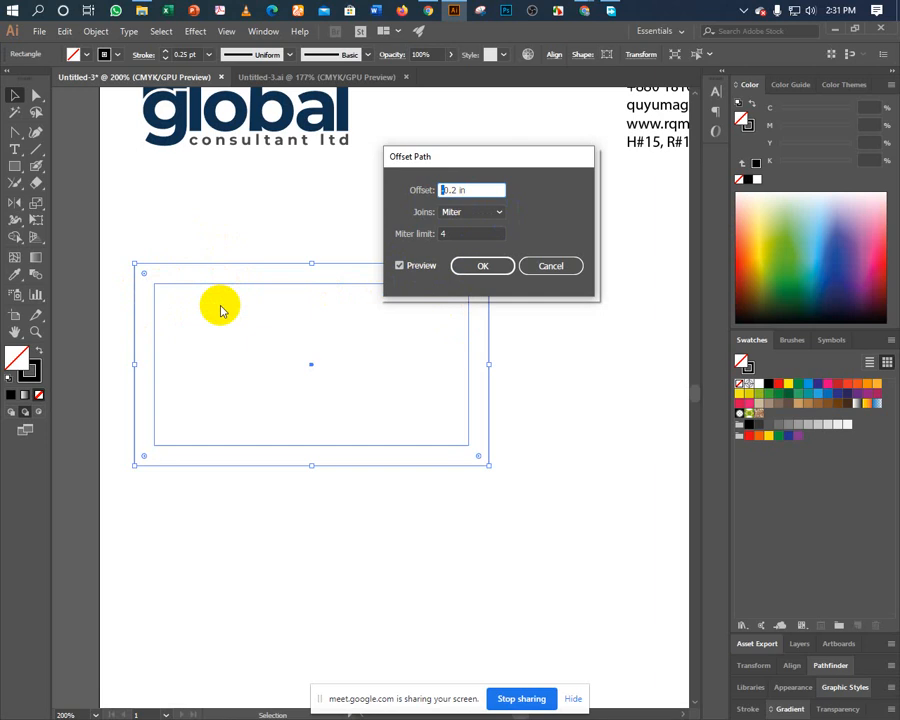
{"action": "key", "text": "BackSpace"}
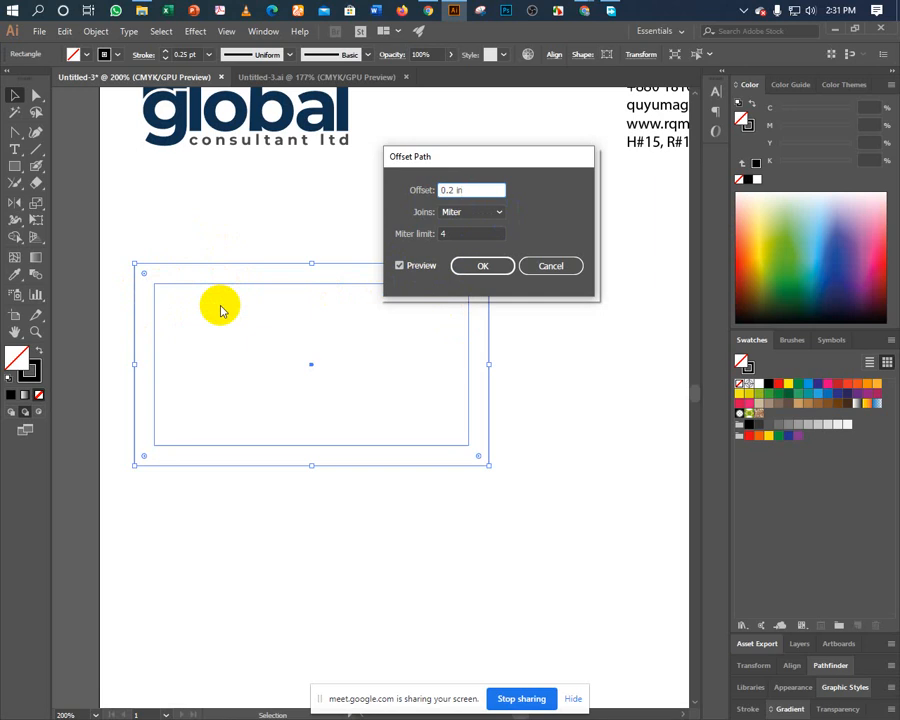
{"action": "left_click", "coordinate": [399, 265]}
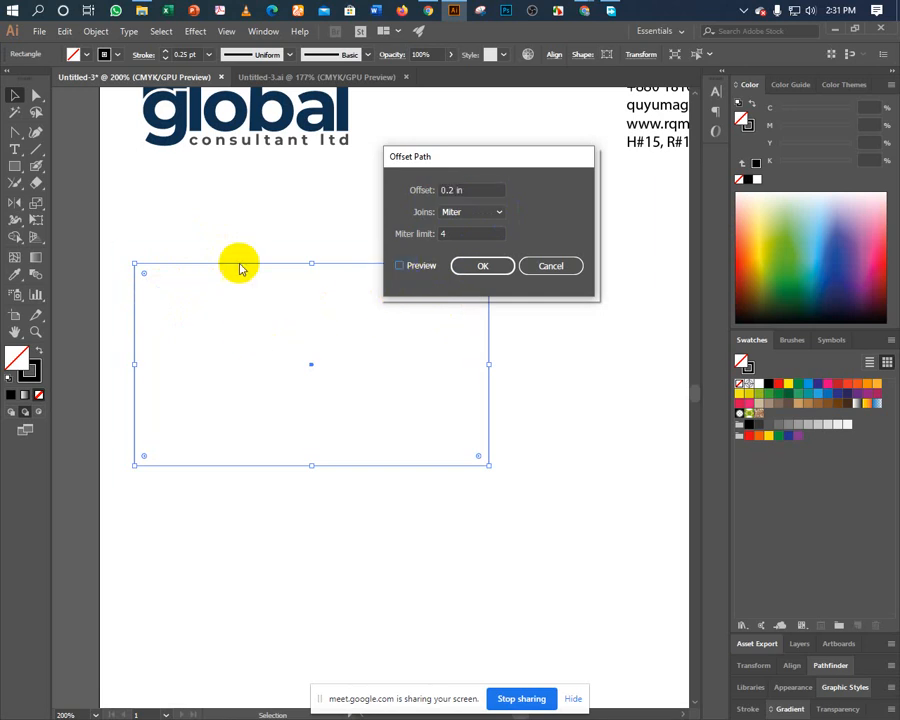
{"action": "left_click", "coordinate": [400, 266]}
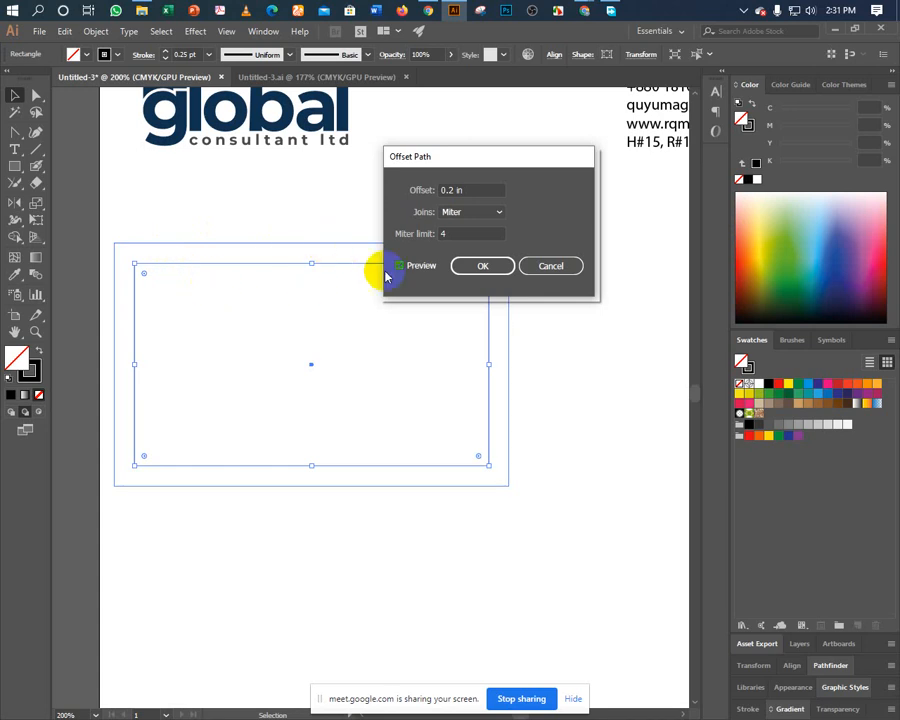
{"action": "left_click", "coordinate": [440, 190]}
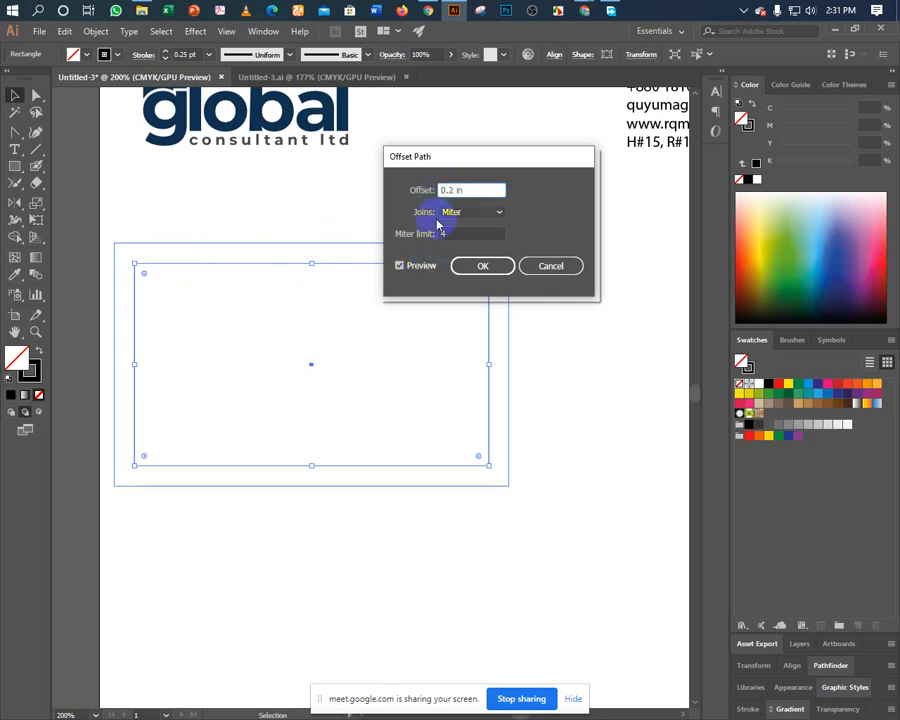
{"action": "type", "text": "-"}
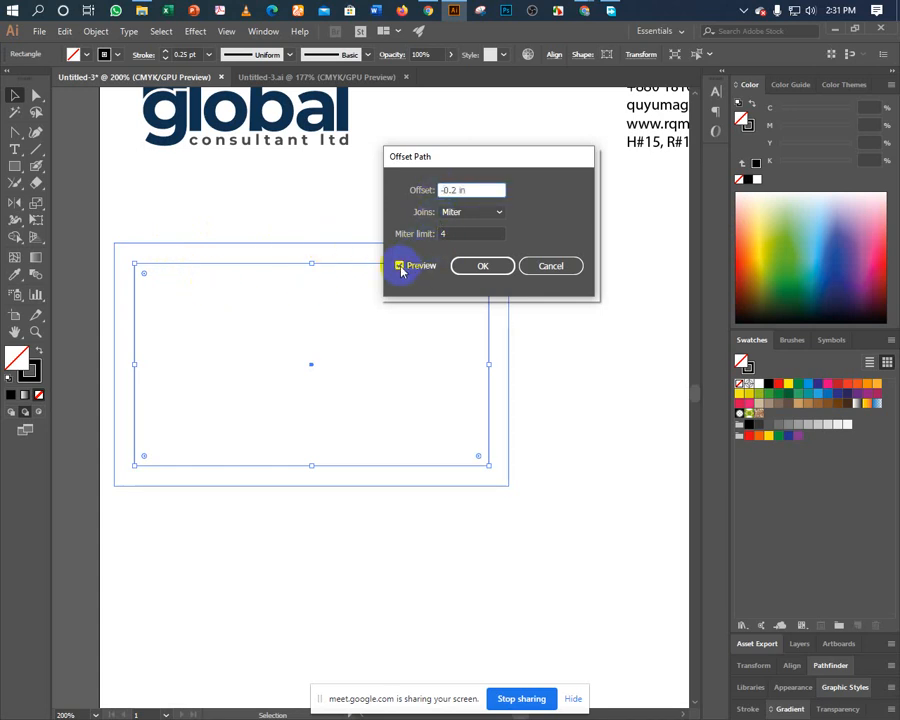
{"action": "left_click", "coordinate": [399, 265]}
{"action": "left_click", "coordinate": [399, 265]}
{"action": "left_click", "coordinate": [461, 268]}
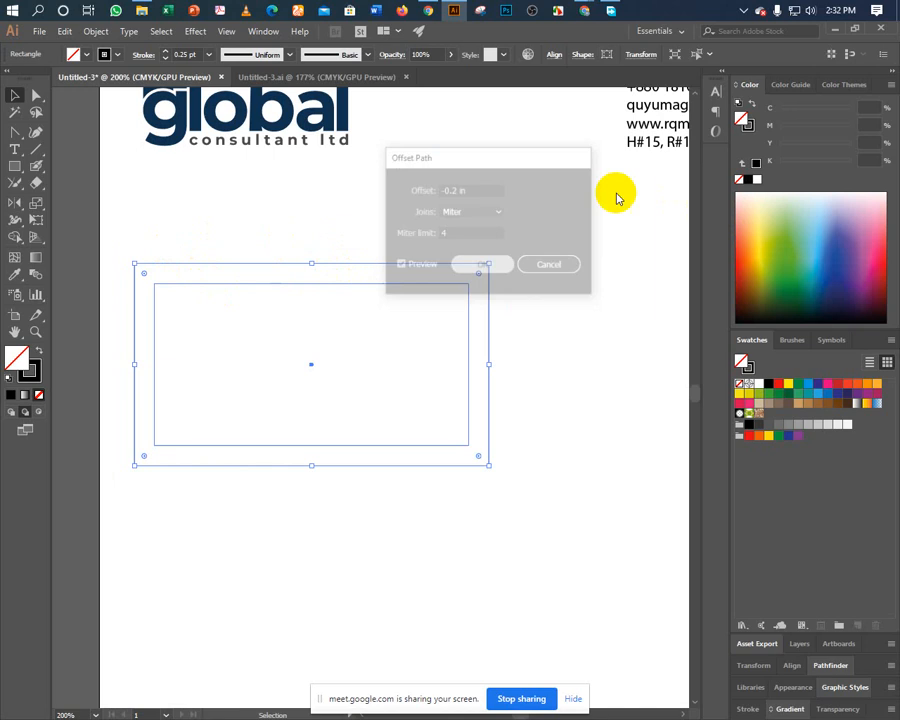
Select the inner inset rectangle and set its stroke to None.
{"action": "left_click", "coordinate": [170, 202]}
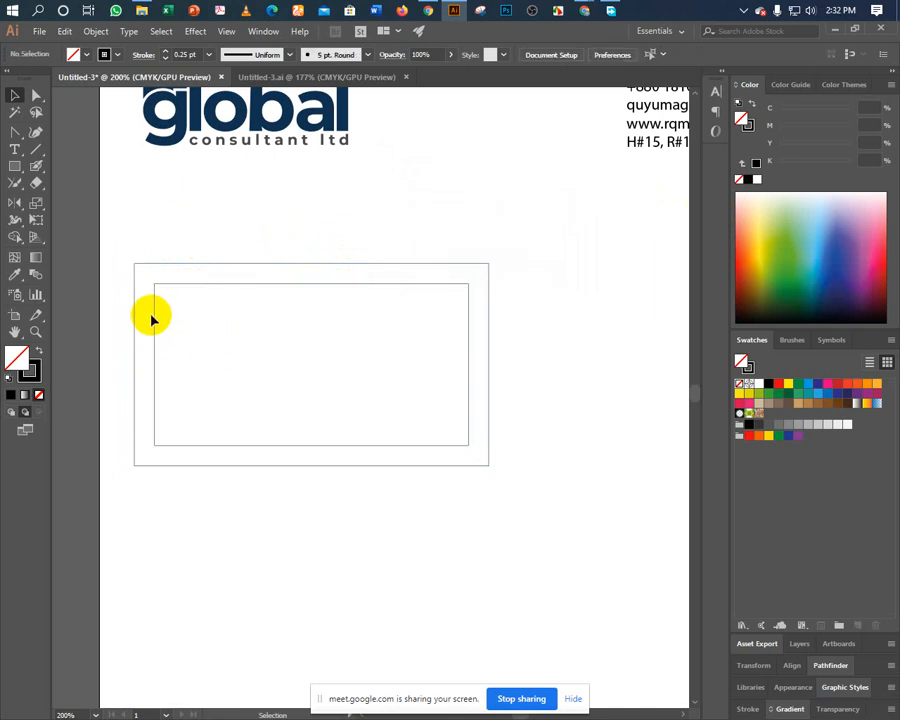
{"action": "left_click", "coordinate": [153, 316]}
{"action": "left_click", "coordinate": [171, 318]}
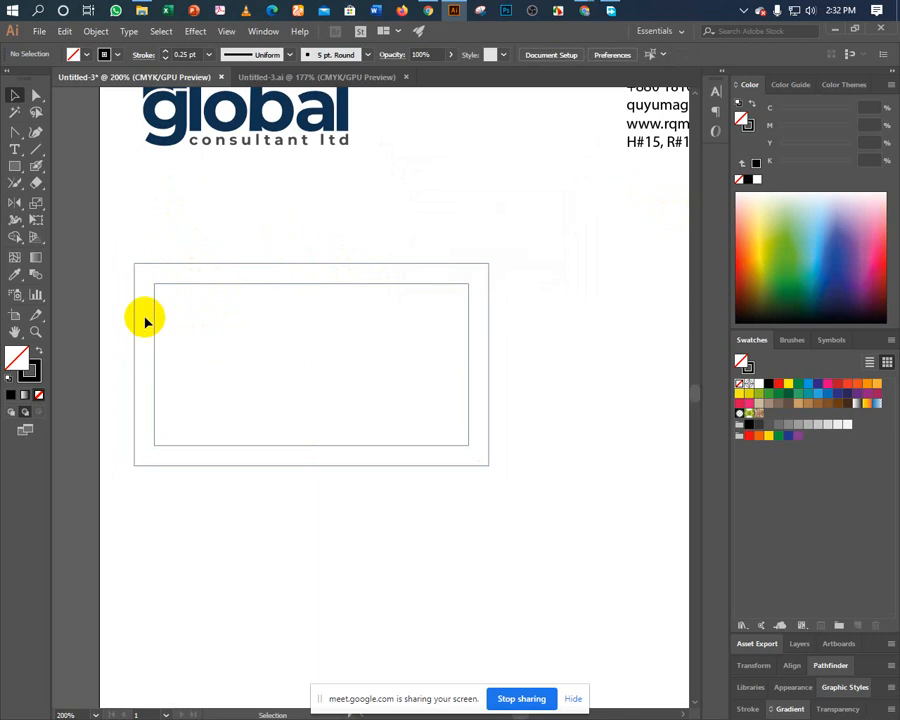
{"action": "left_click", "coordinate": [164, 330]}
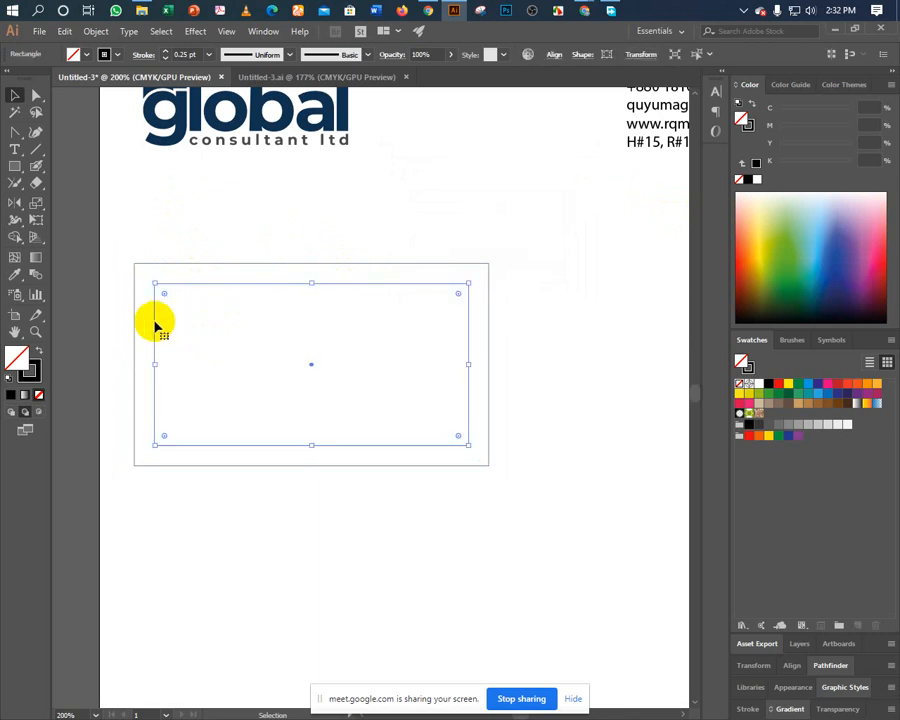
{"action": "left_click", "coordinate": [29, 372]}
{"action": "left_click", "coordinate": [40, 397]}
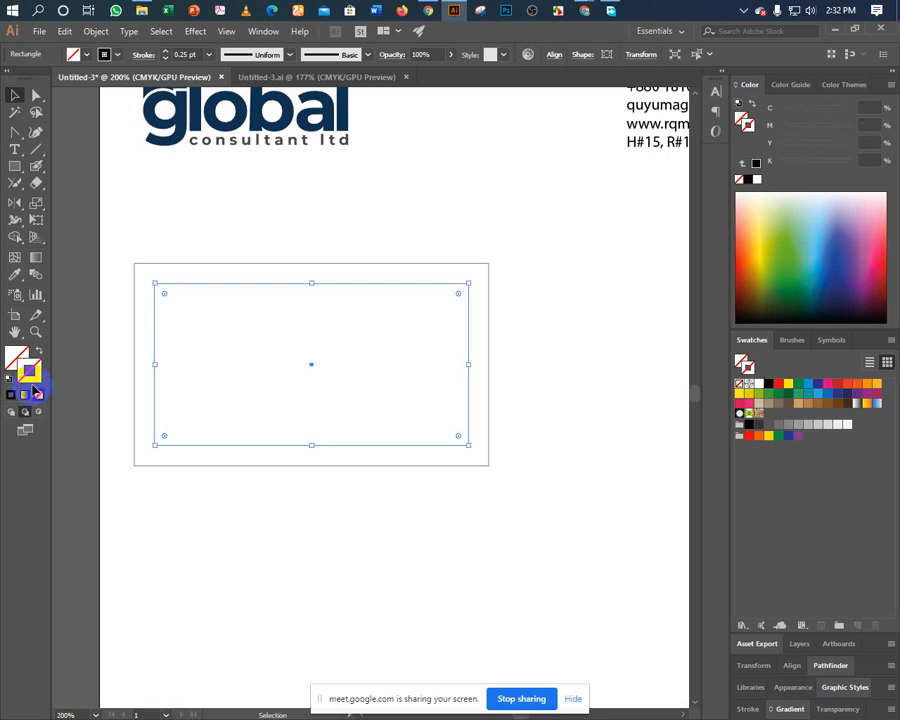
Convert the inner rectangle into a guide with Make Guides, then select the contact details text.
{"action": "right_click", "coordinate": [154, 334]}
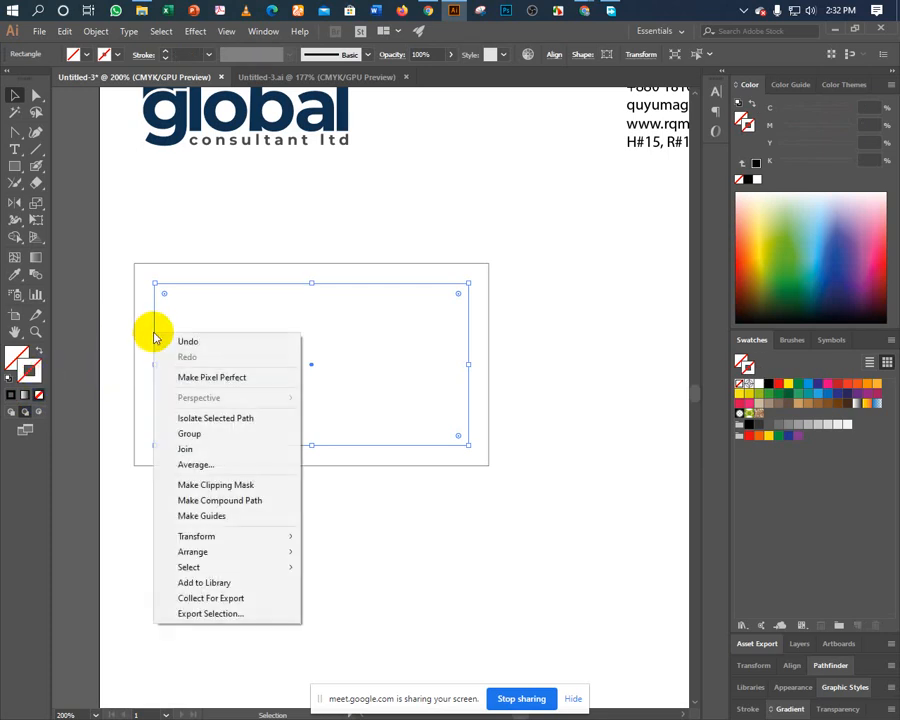
{"action": "left_click", "coordinate": [195, 518]}
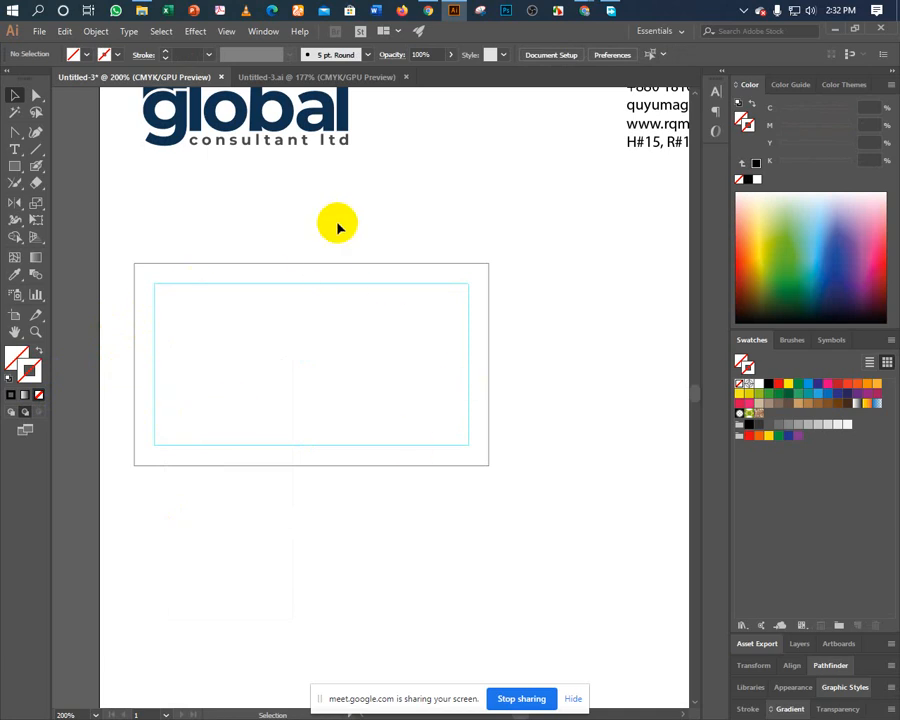
{"action": "left_click", "coordinate": [179, 243]}
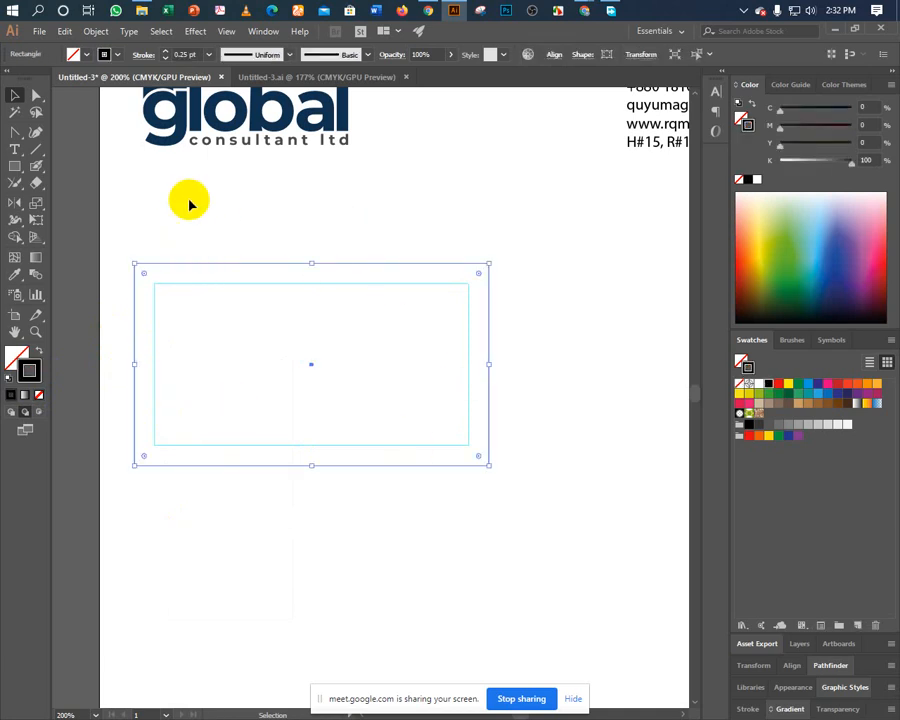
{"action": "left_click", "coordinate": [151, 215]}
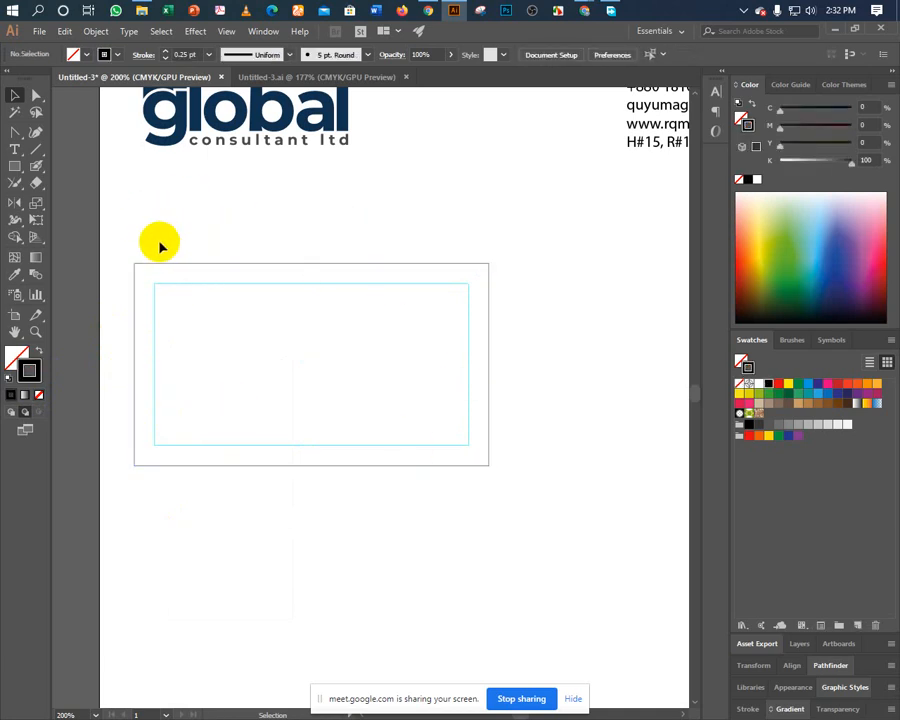
{"action": "scroll", "coordinate": [249, 302], "scroll_direction": "up", "scroll_amount": 2}
{"action": "scroll", "coordinate": [251, 303], "scroll_direction": "up", "scroll_amount": 3}
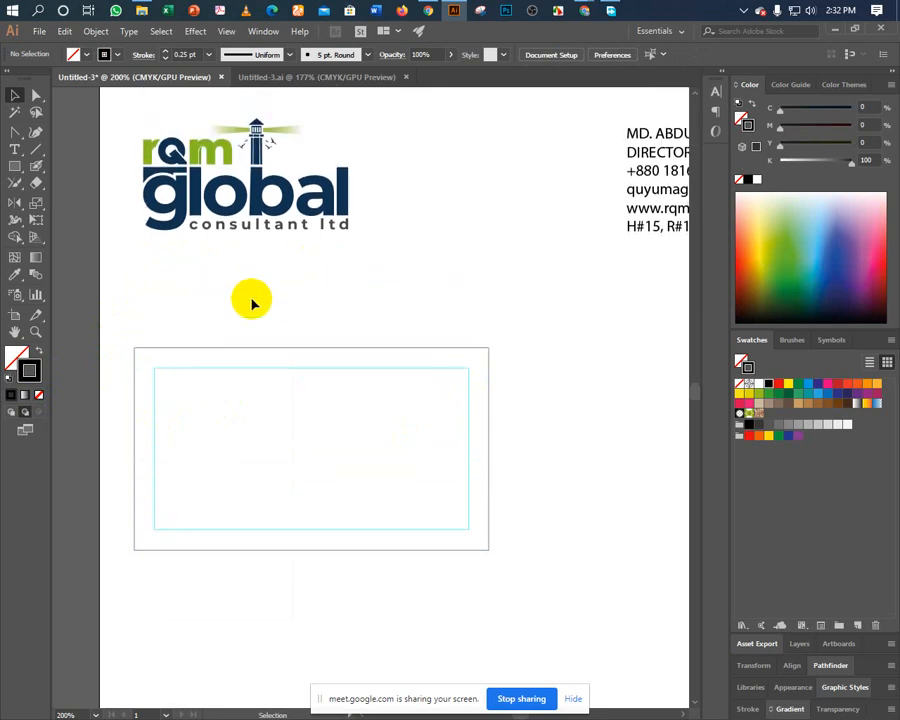
{"action": "left_click", "coordinate": [652, 160]}
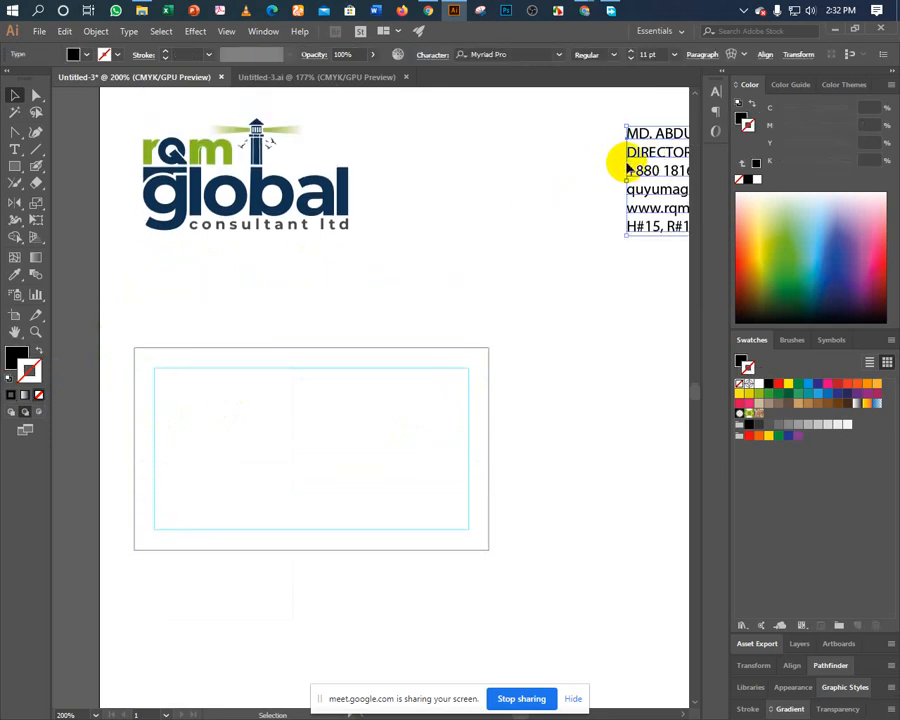
Alt-drag a copy of the contact text beside the logo and retype it as 'layer lock: Ctrl+2' / 'layer unlock: Ctrl+Alt+2'.
{"action": "left_click_drag", "start_coordinate": [646, 152], "coordinate": [664, 292]}
{"action": "double_click", "coordinate": [385, 196]}
{"action": "scroll", "coordinate": [654, 306], "scroll_direction": "right", "scroll_amount": 3}
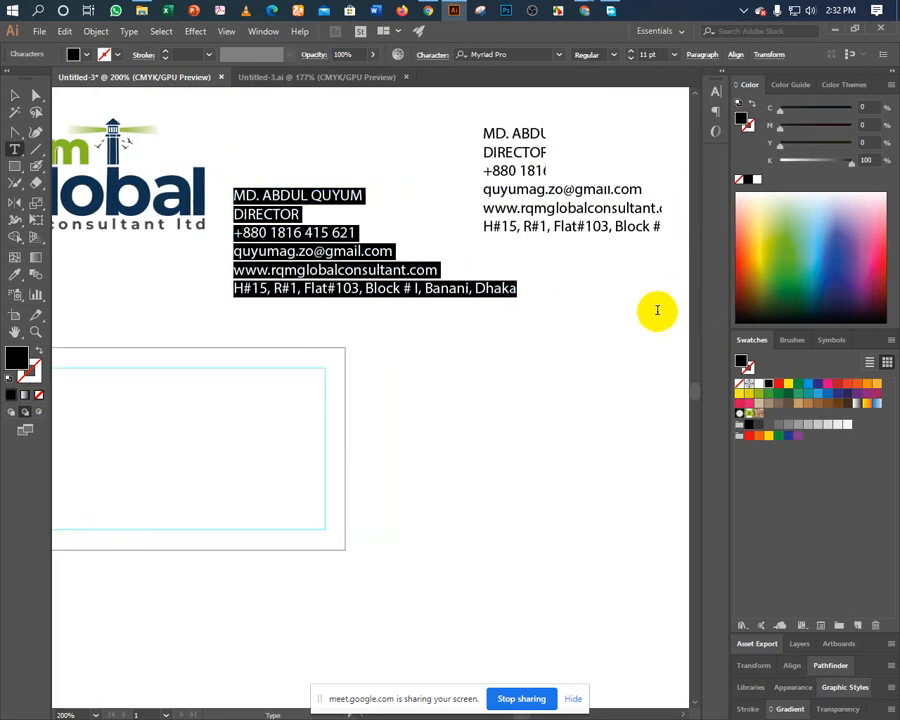
{"action": "key", "text": "BackSpace"}
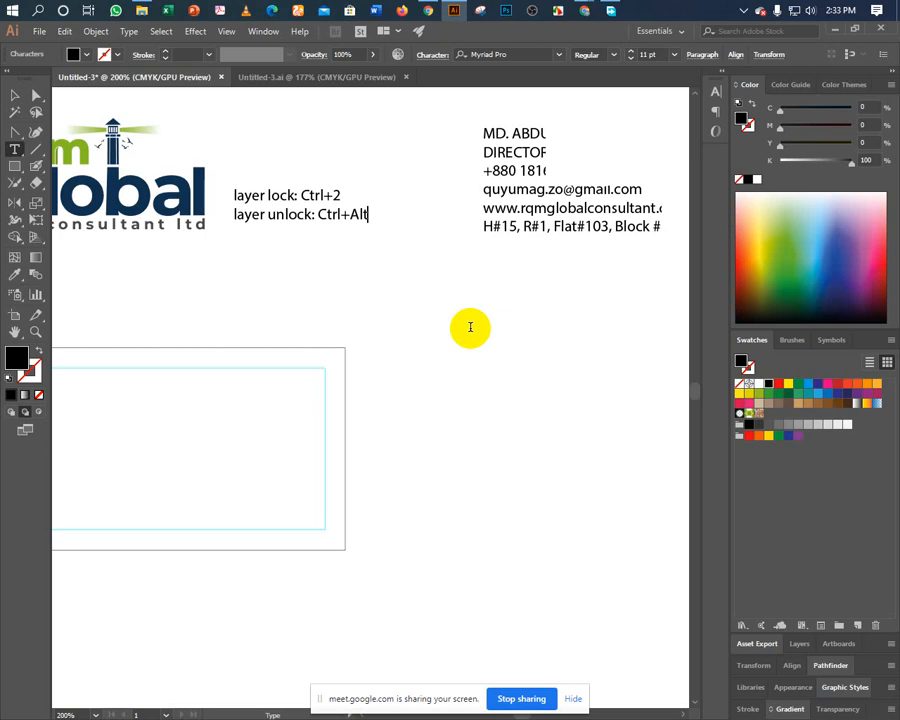
{"action": "key", "text": "Escape"}
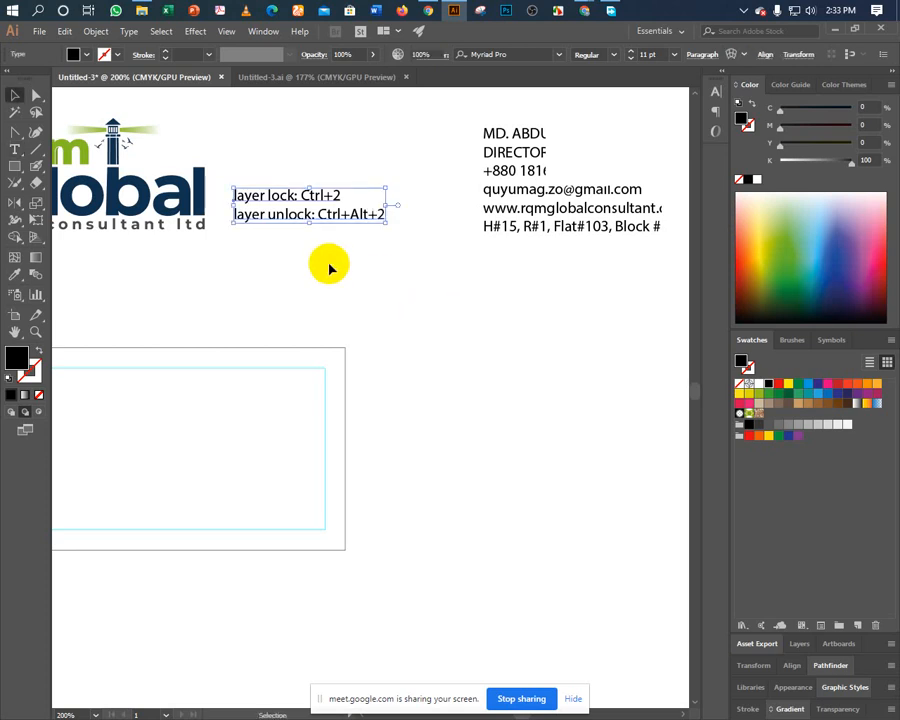
Duplicate the note below and edit it to 'layer hide: Ctrl+3' and 'layer unhide: Ctrl+Alt+3'.
{"action": "left_click", "coordinate": [327, 265]}
{"action": "left_click", "coordinate": [272, 219]}
{"action": "left_click_drag", "start_coordinate": [270, 218], "coordinate": [289, 252]}
{"action": "key", "text": "t"}
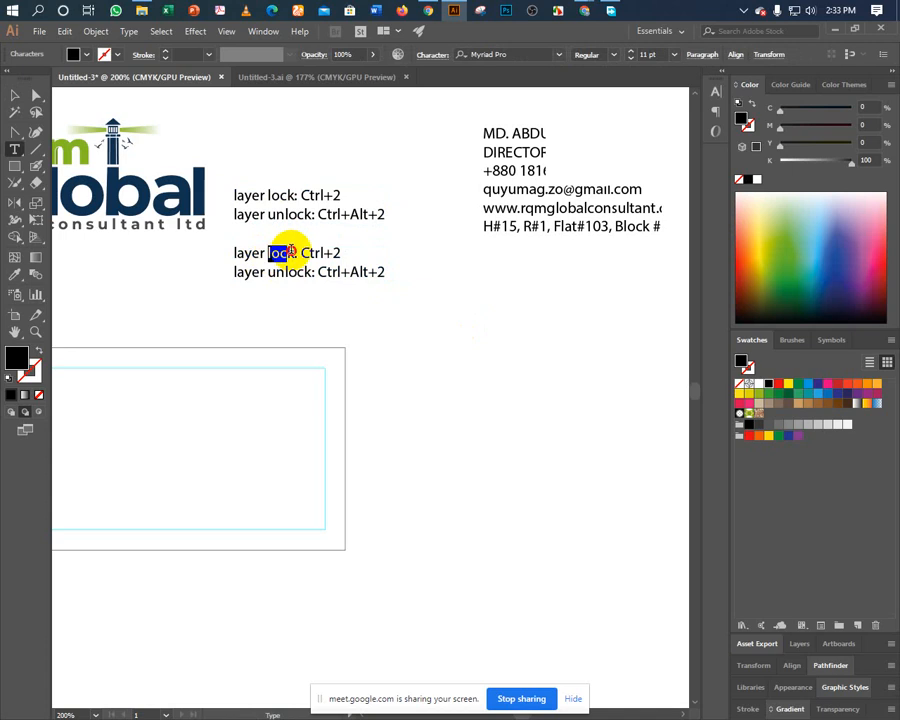
{"action": "type", "text": "hide"}
{"action": "key", "text": "Delete"}
{"action": "key", "text": "Delete"}
{"action": "key", "text": "Delete"}
{"action": "key", "text": "Delete"}
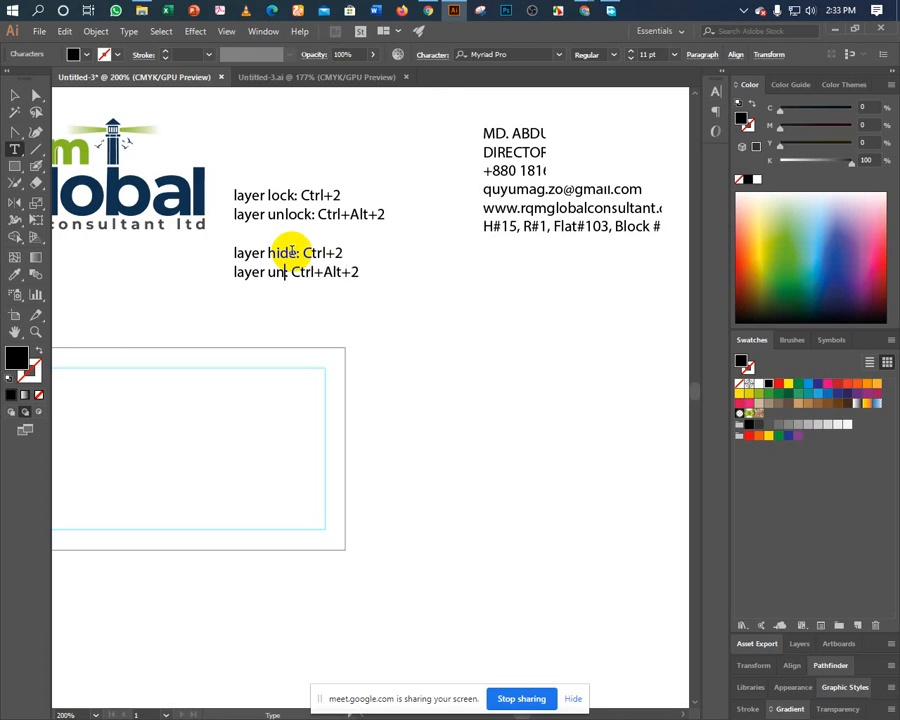
{"action": "type", "text": "hide"}
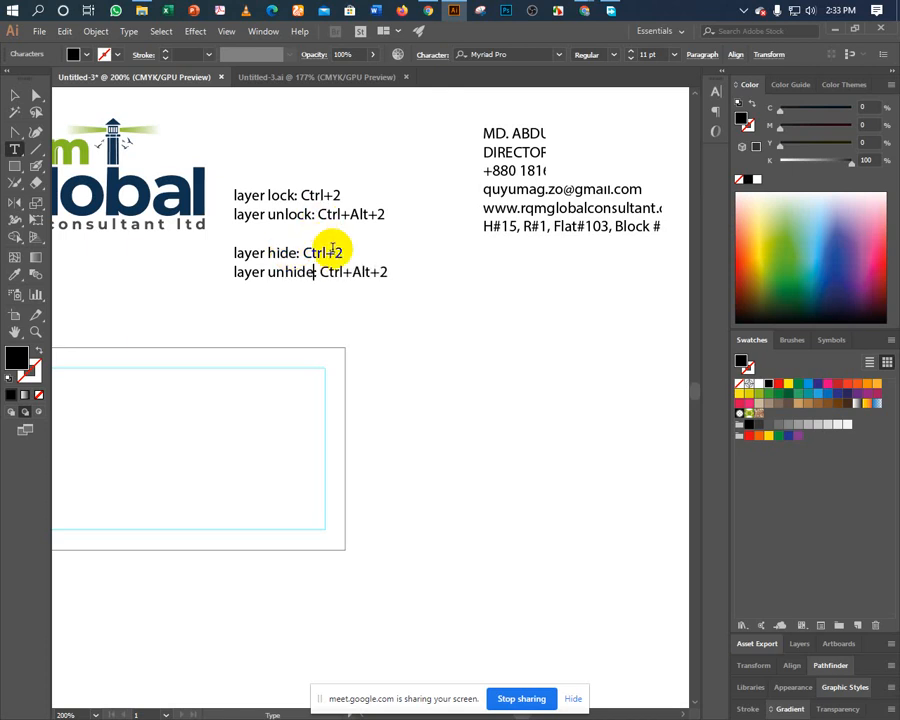
{"action": "left_click_drag", "start_coordinate": [334, 250], "coordinate": [395, 272]}
{"action": "type", "text": "3"}
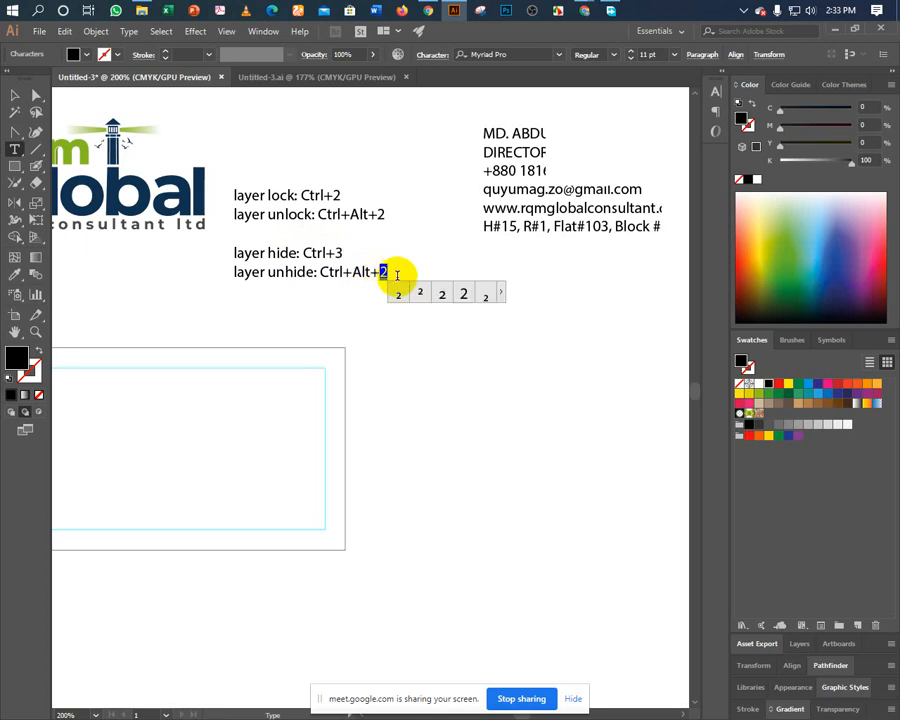
{"action": "type", "text": "3"}
{"action": "key", "text": "Escape"}
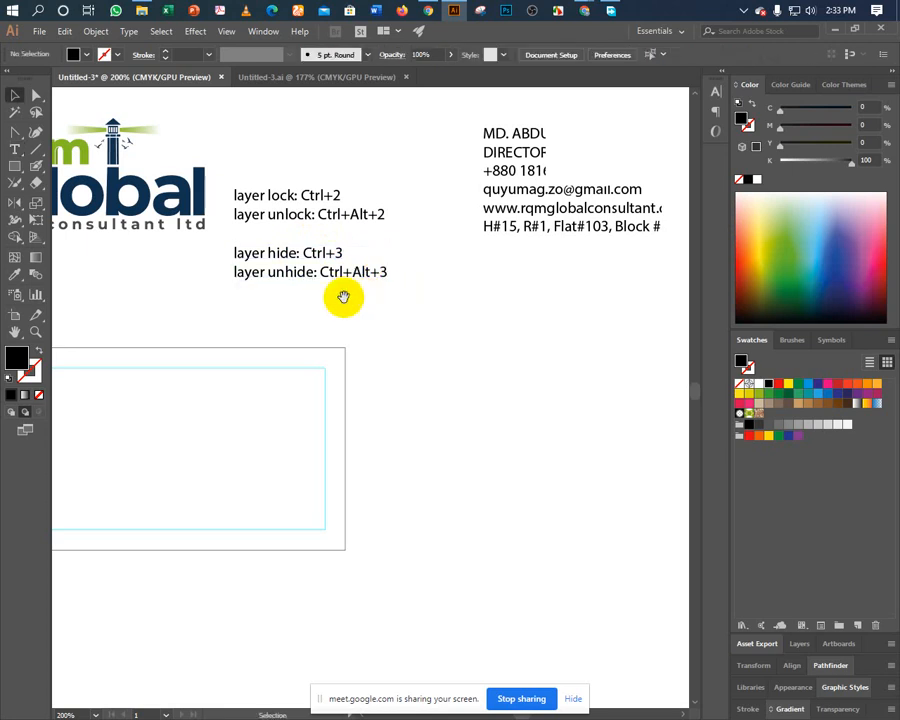
Reposition the hide/unhide block directly under the lock/unlock lines.
{"action": "left_click_drag", "start_coordinate": [343, 297], "coordinate": [312, 263]}
{"action": "left_click", "coordinate": [333, 246]}
{"action": "left_click", "coordinate": [338, 253]}
{"action": "key", "text": "ctrl+z"}
{"action": "left_click", "coordinate": [321, 186], "text": "shift"}
{"action": "left_click", "coordinate": [311, 243]}
{"action": "left_click", "coordinate": [315, 213]}
Rewrite the lower lines as 'layer group: Ctrl+G' and 'ungroup: Ctrl+Shift+G'.
{"action": "double_click", "coordinate": [323, 240]}
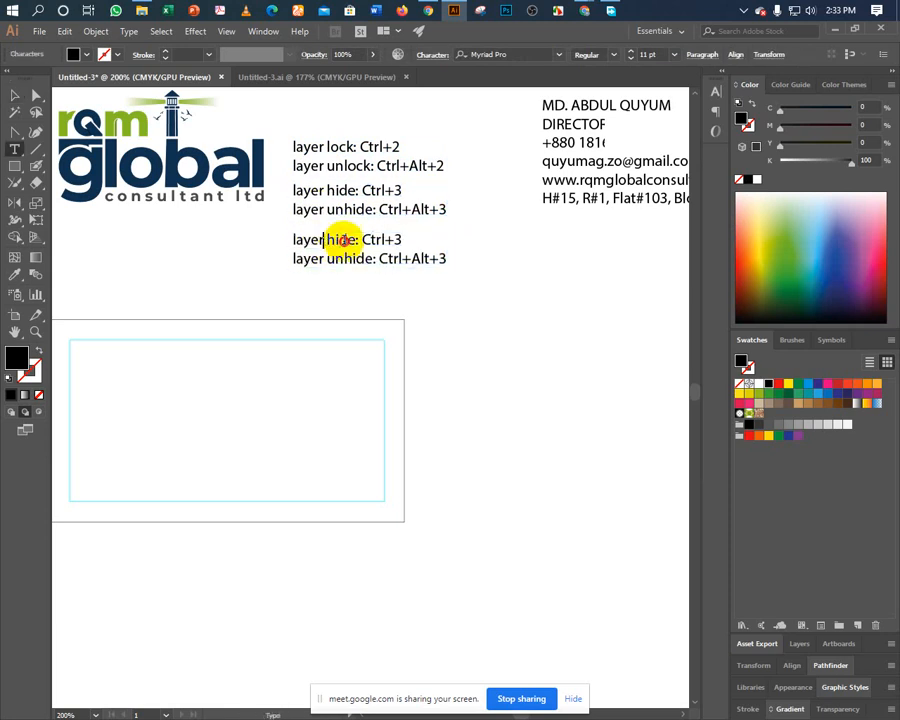
{"action": "double_click", "coordinate": [343, 240]}
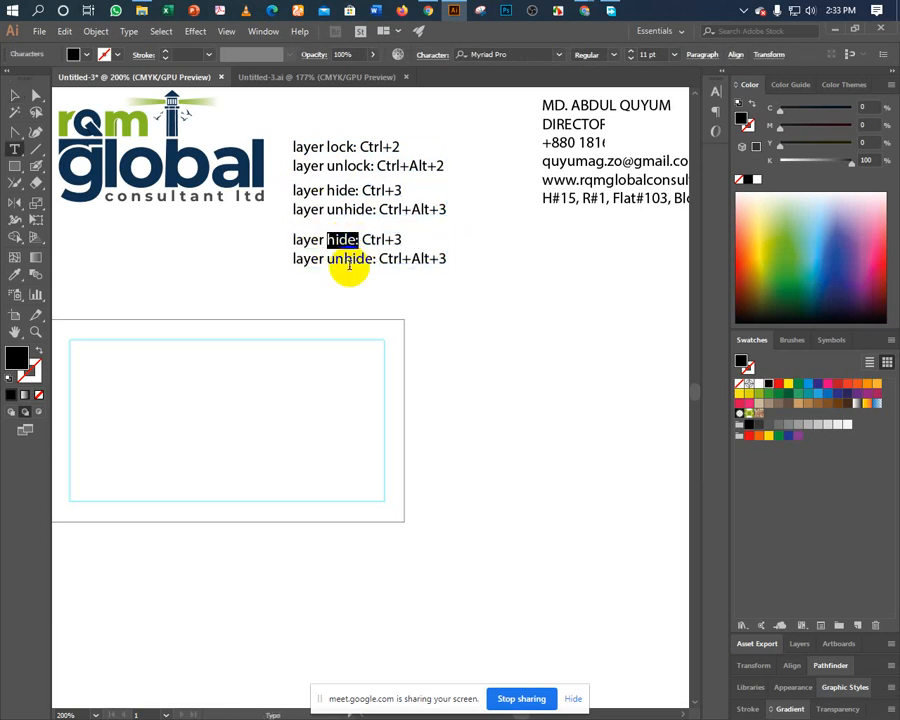
{"action": "type", "text": "group"}
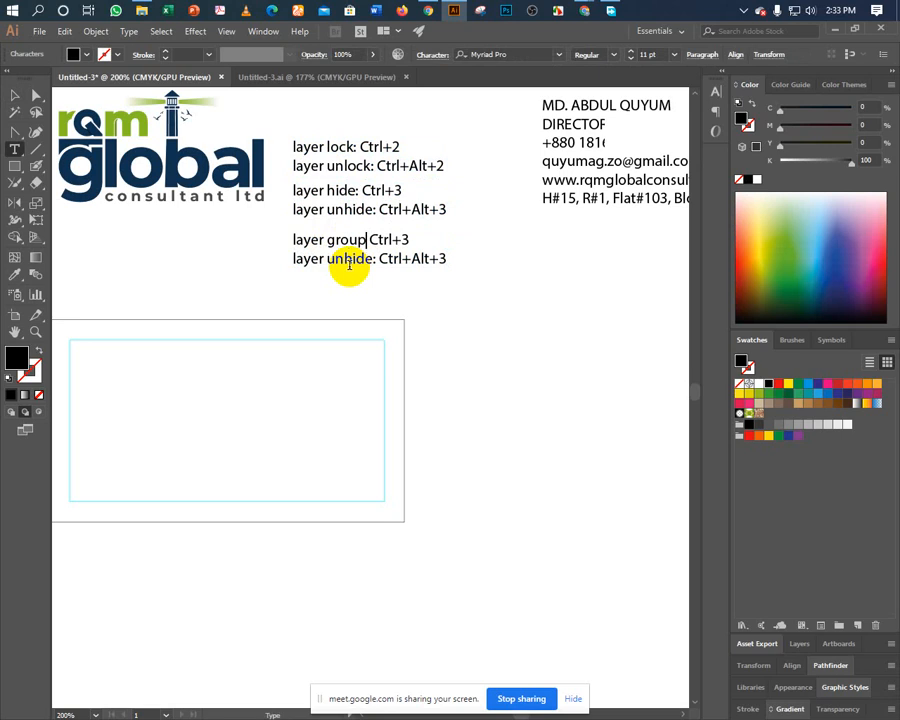
{"action": "type", "text": ":"}
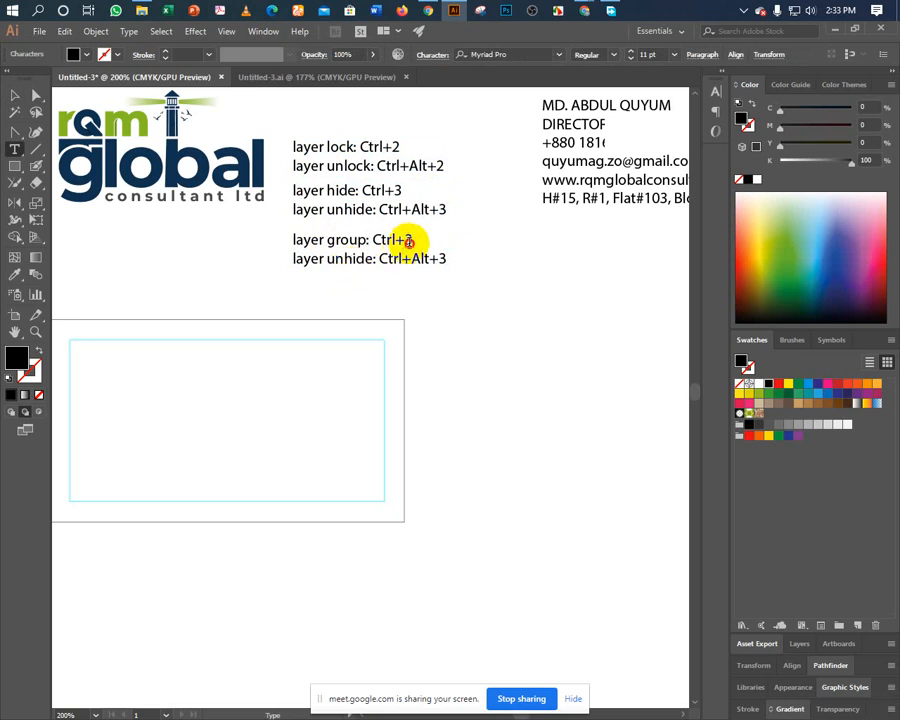
{"action": "left_click", "coordinate": [438, 241]}
{"action": "type", "text": "G"}
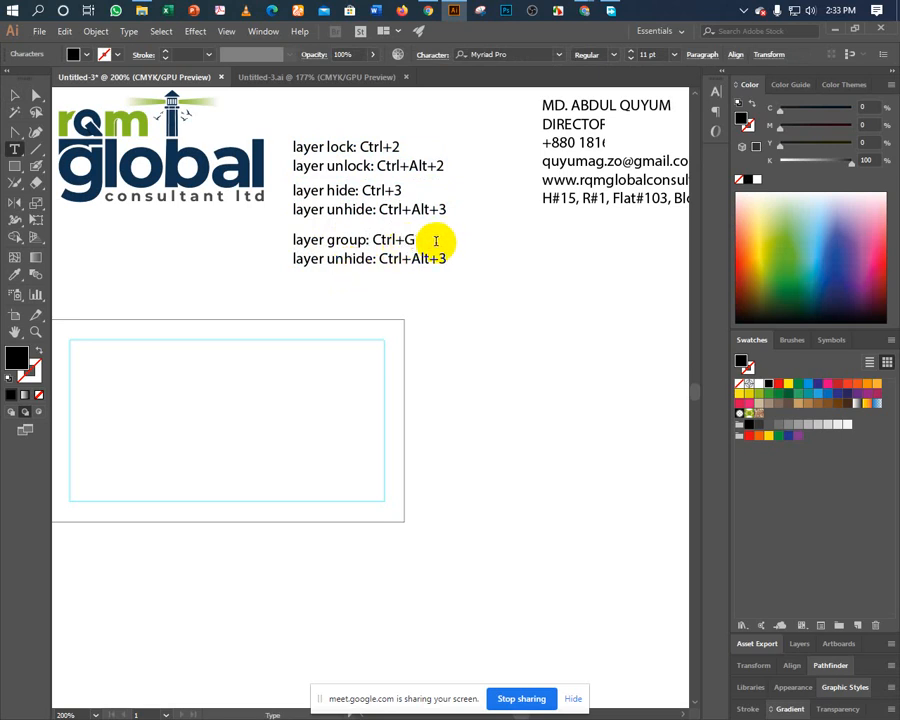
{"action": "left_click_drag", "start_coordinate": [344, 260], "coordinate": [368, 264]}
{"action": "type", "text": "group:"}
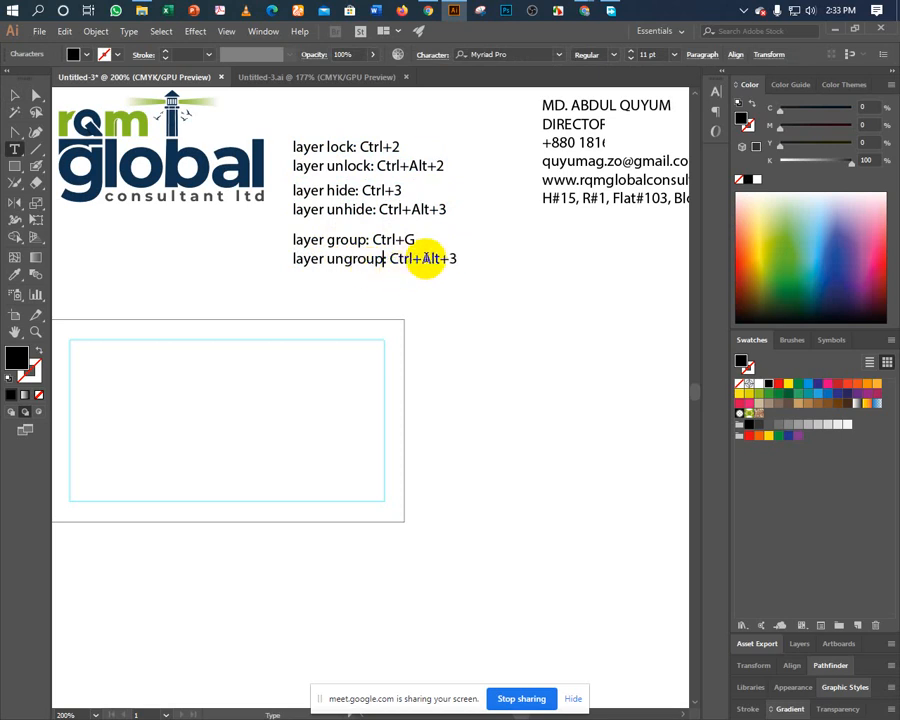
{"action": "left_click_drag", "start_coordinate": [424, 259], "coordinate": [442, 257]}
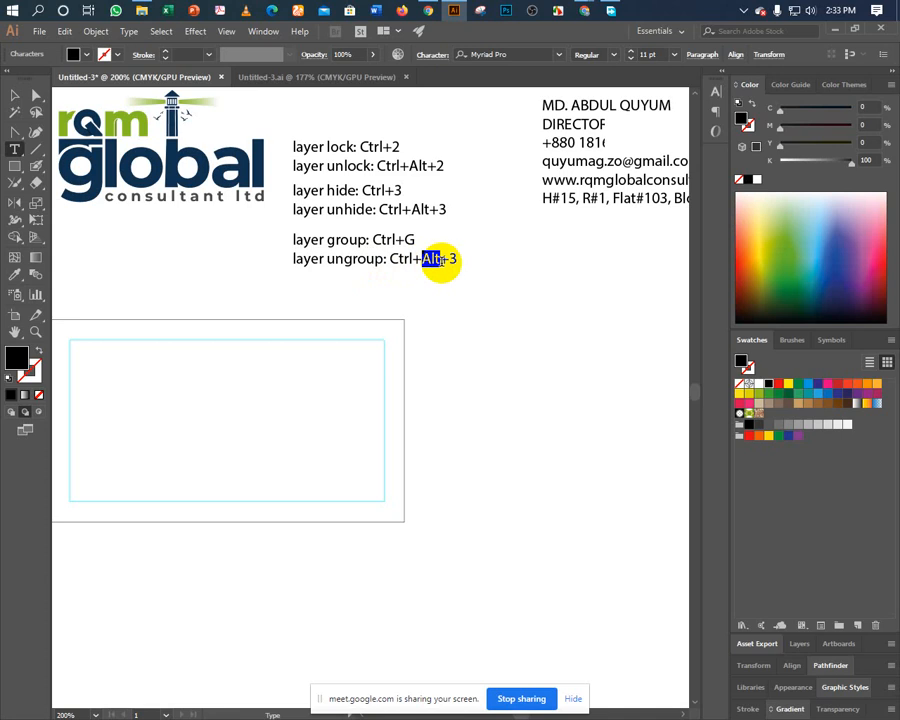
{"action": "type", "text": "Shift"}
{"action": "left_click_drag", "start_coordinate": [467, 262], "coordinate": [459, 259]}
{"action": "type", "text": "G"}
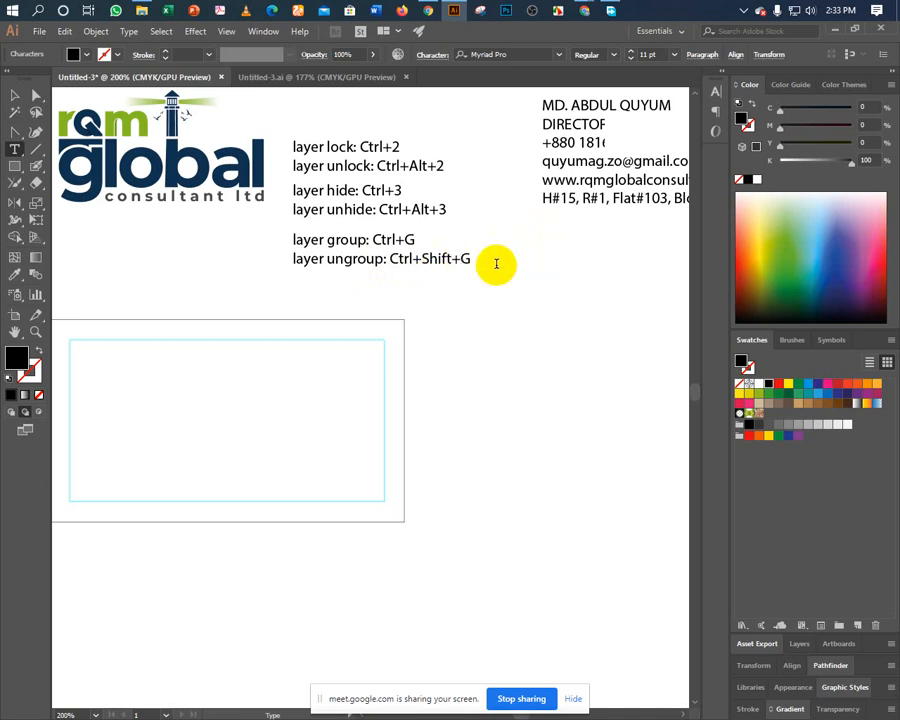
{"action": "key", "text": "Escape"}
{"action": "left_click", "coordinate": [519, 287]}
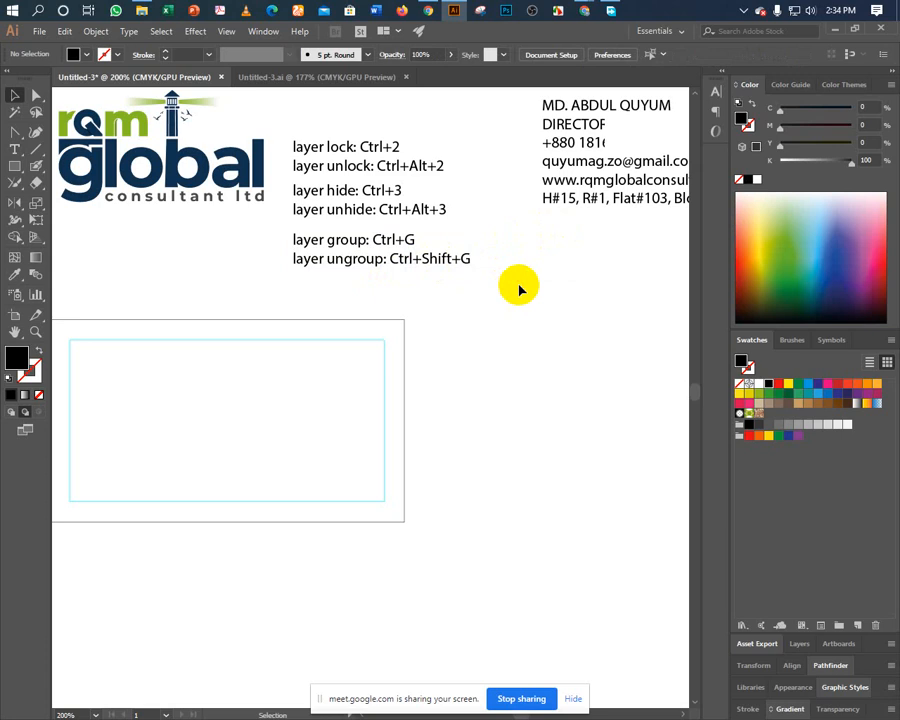
{"action": "left_click_drag", "start_coordinate": [196, 290], "coordinate": [251, 268]}
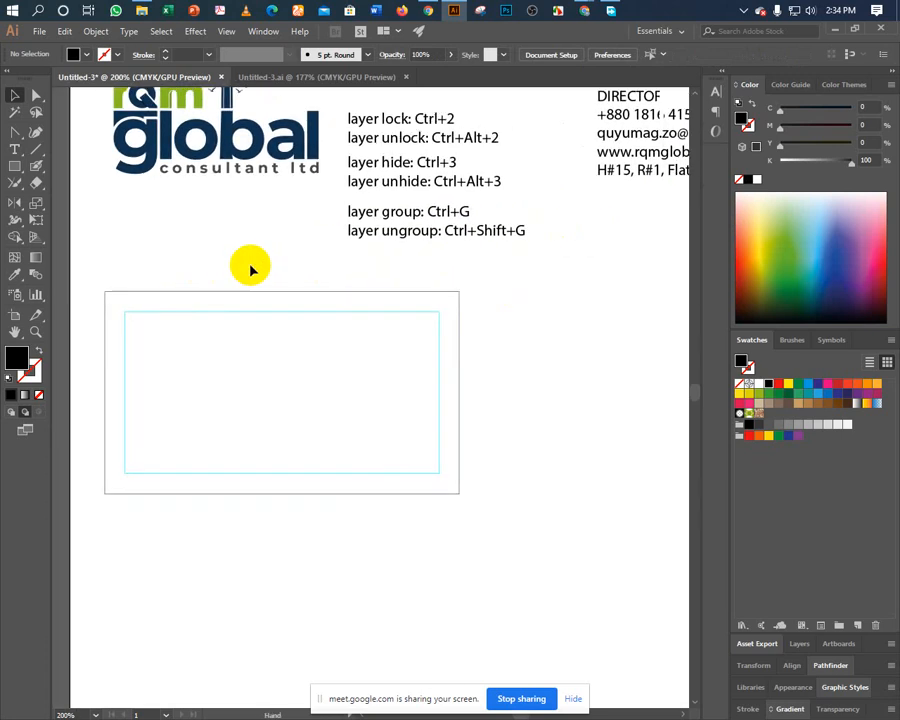
{"action": "left_click_drag", "start_coordinate": [126, 263], "coordinate": [173, 295]}
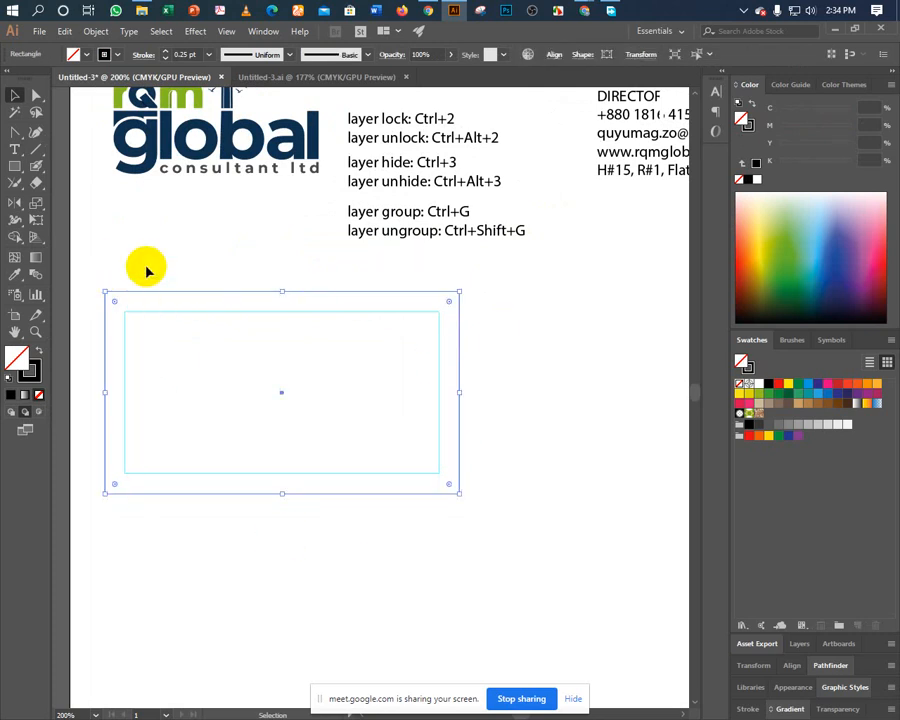
{"action": "left_click", "coordinate": [145, 280]}
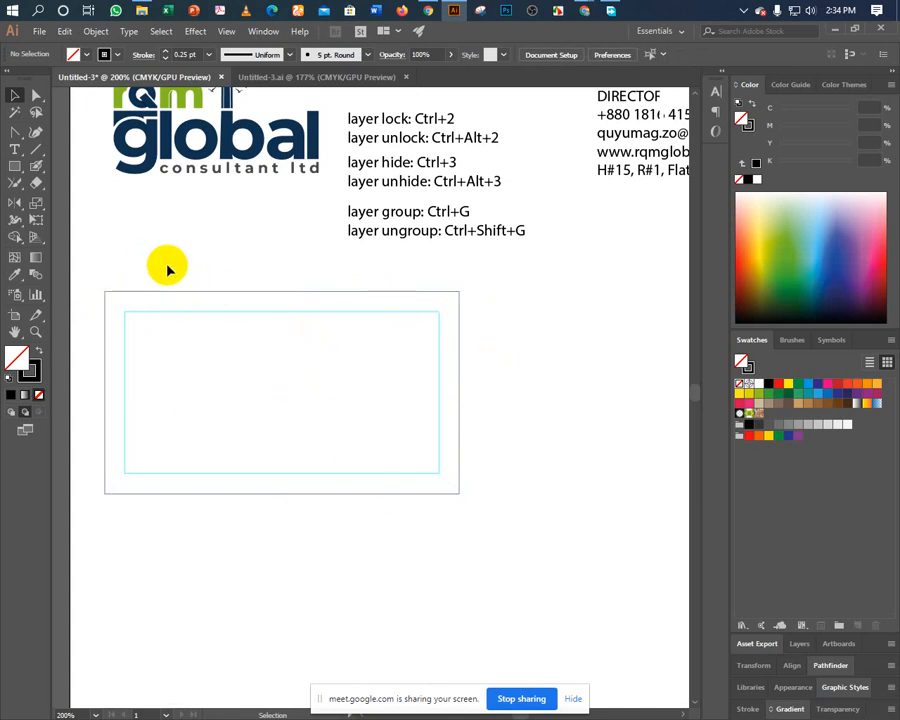
{"action": "left_click", "coordinate": [193, 293]}
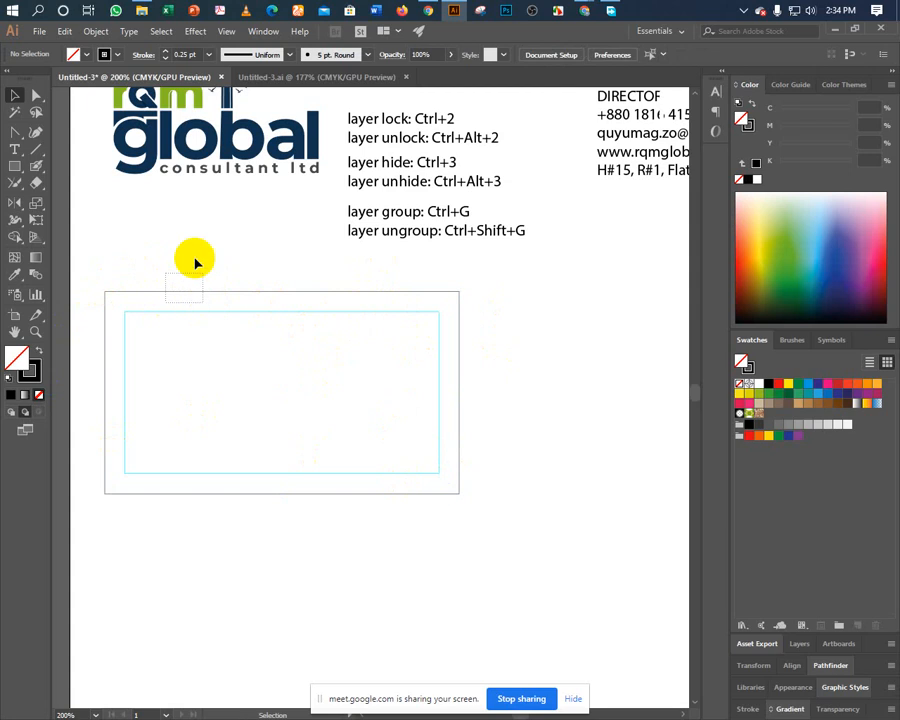
{"action": "key", "text": "a"}
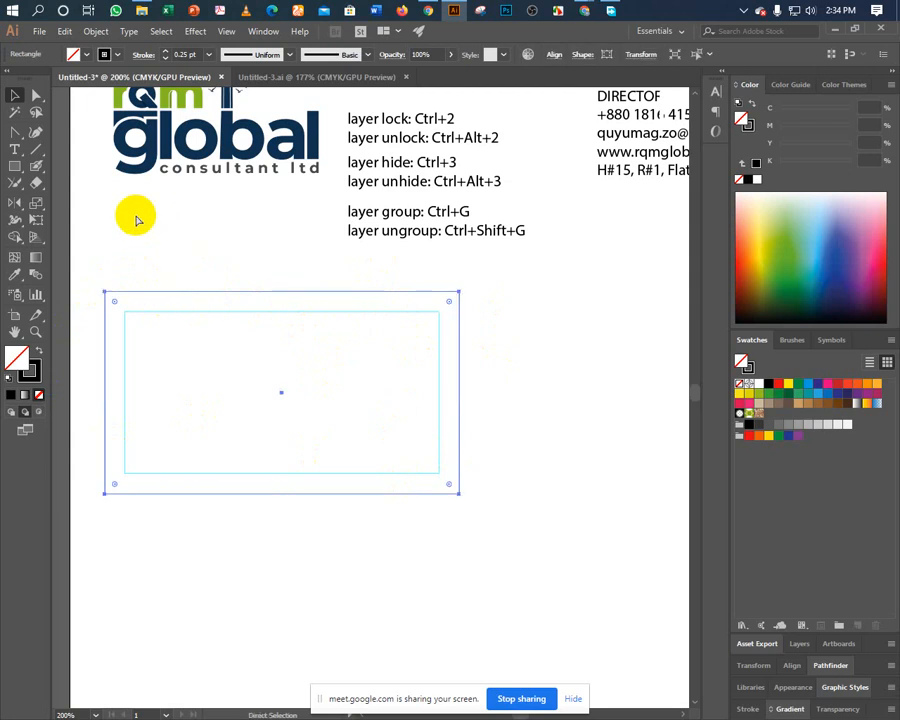
Paste a copy of the card rectangle in front and give it a red stroke.
{"action": "left_click", "coordinate": [63, 32]}
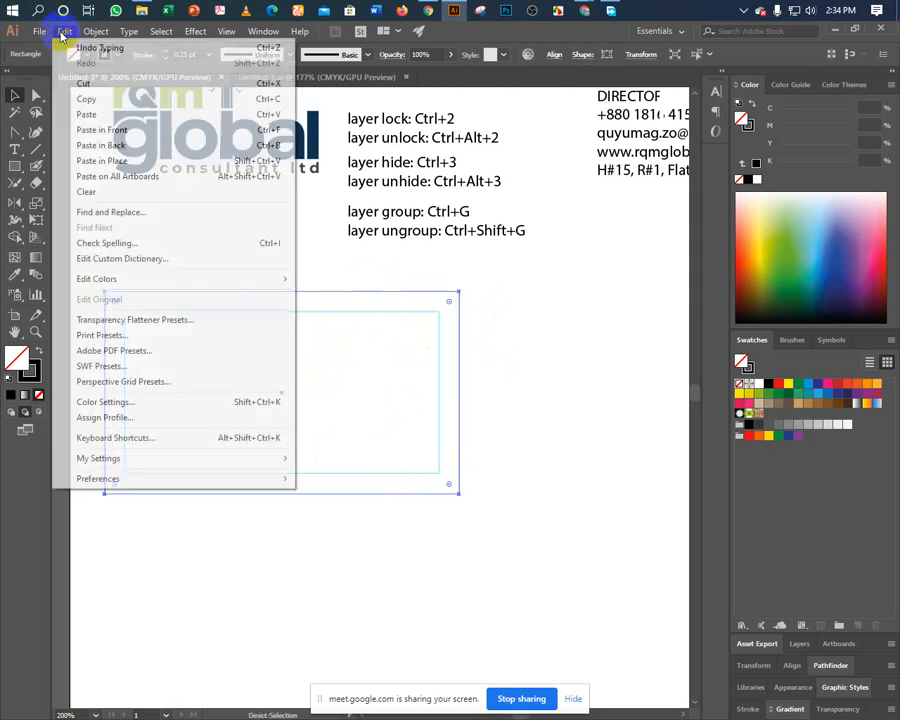
{"action": "left_click", "coordinate": [110, 133]}
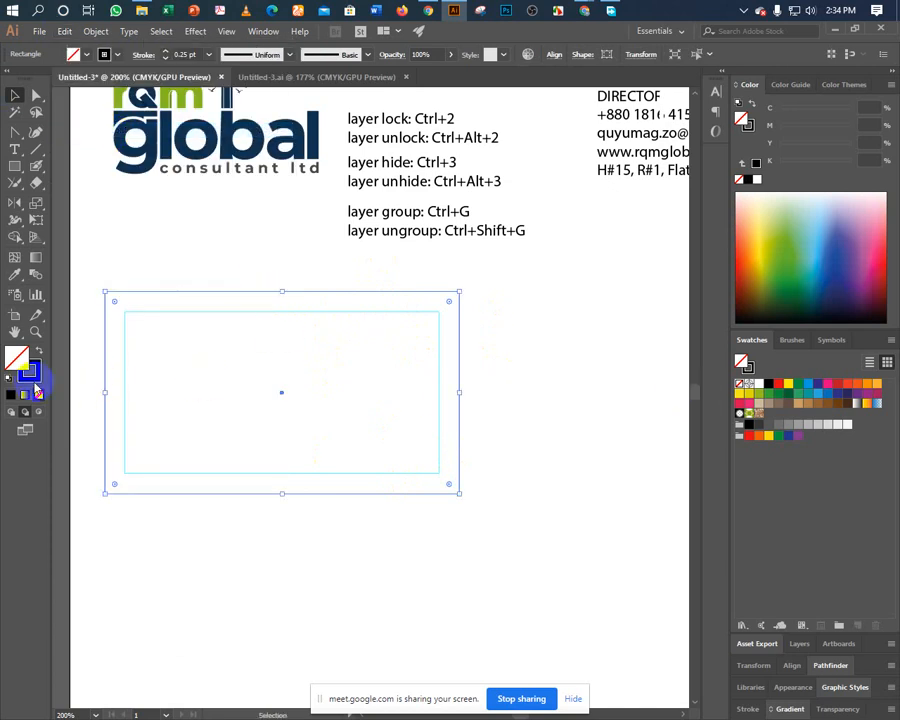
{"action": "left_click", "coordinate": [778, 383]}
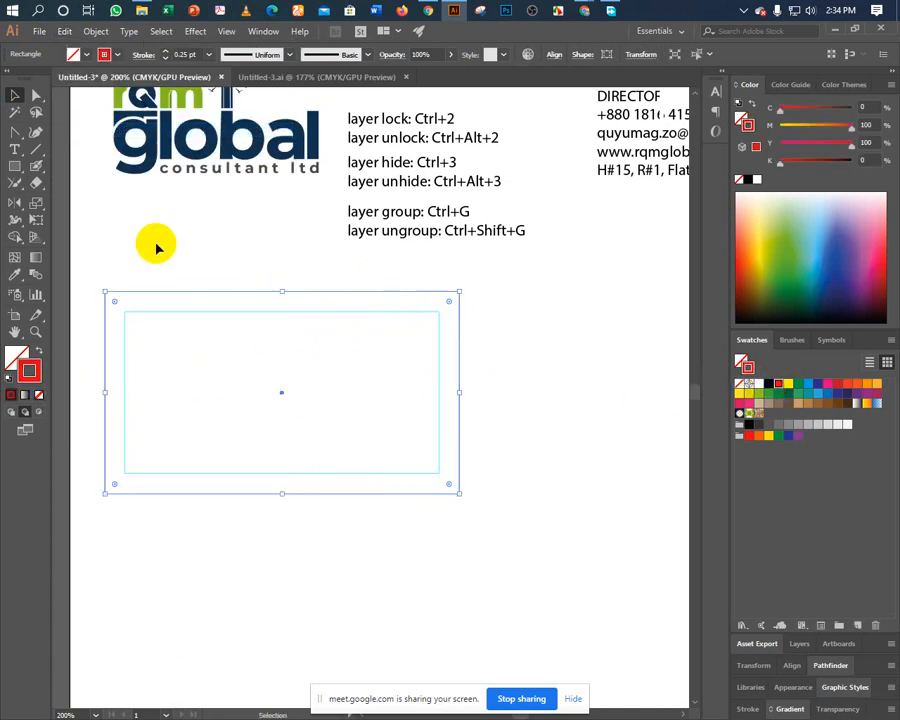
Toggle selection of the red-outlined rectangle, then undo back to it being selected.
{"action": "key", "text": "a"}
{"action": "left_click", "coordinate": [152, 282]}
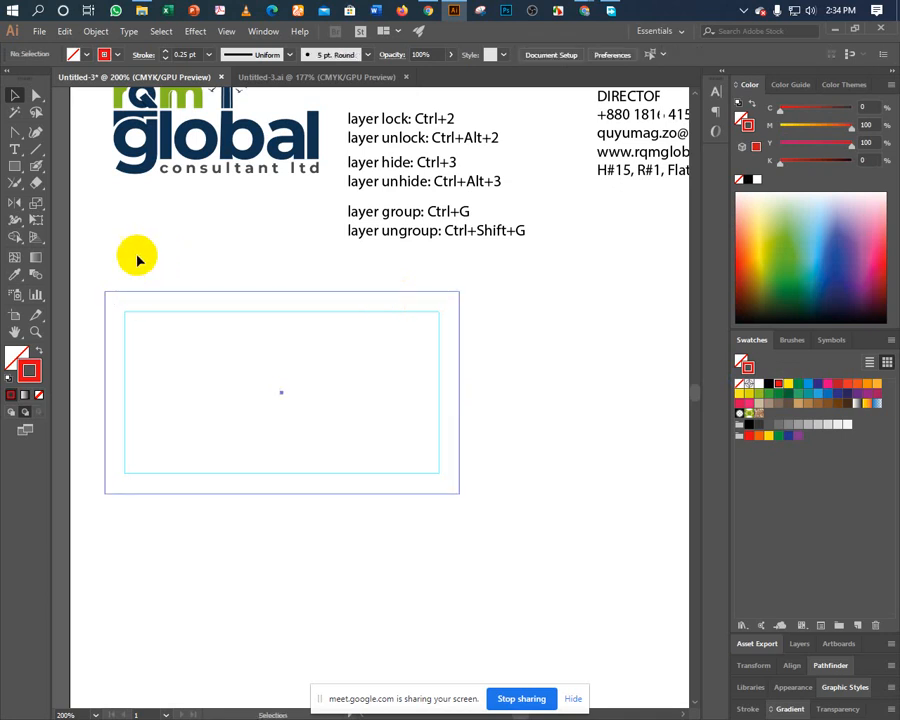
{"action": "key", "text": "ctrl+a"}
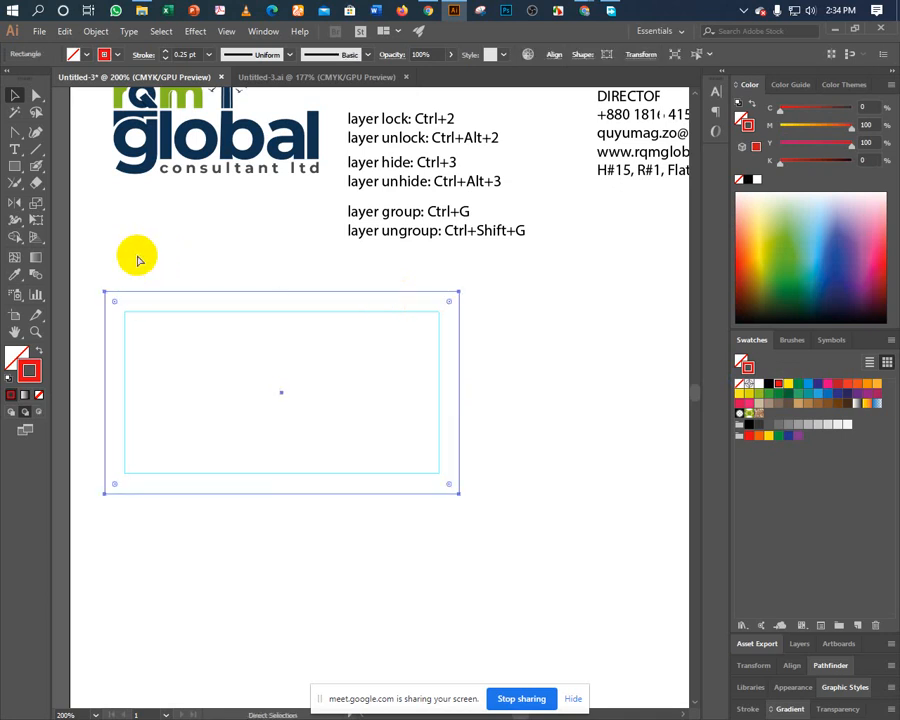
{"action": "left_click", "coordinate": [138, 260]}
{"action": "key", "text": "v"}
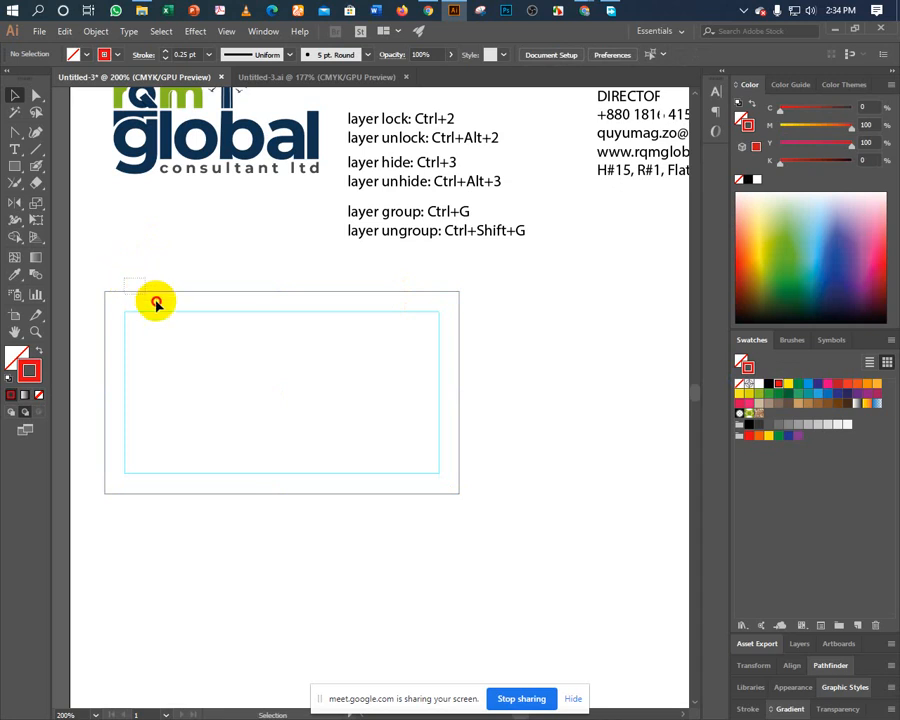
{"action": "left_click_drag", "start_coordinate": [156, 303], "coordinate": [157, 304]}
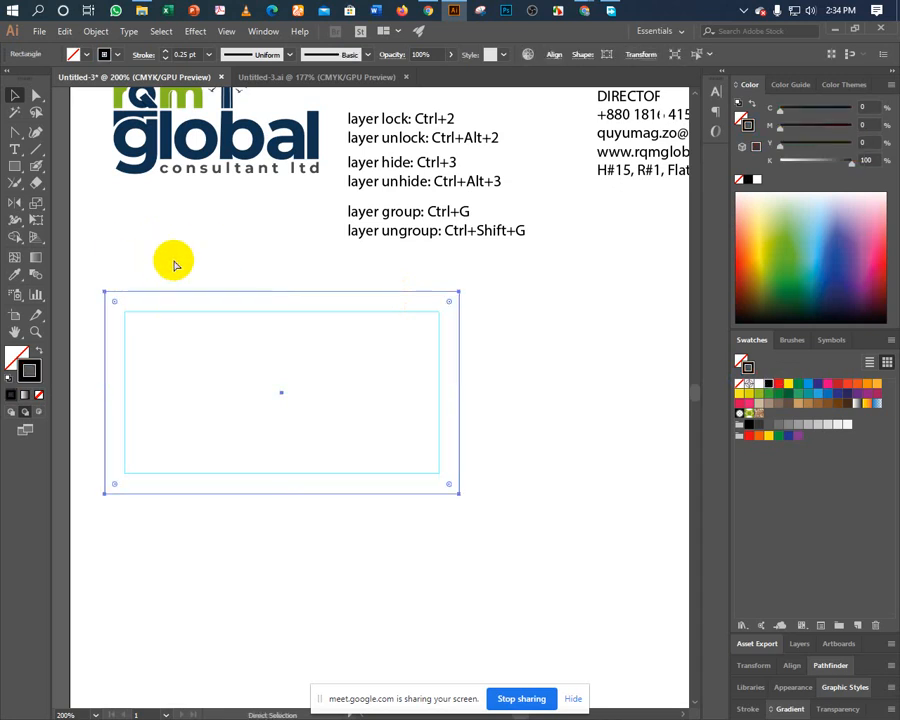
{"action": "left_click", "coordinate": [174, 265]}
{"action": "left_click_drag", "start_coordinate": [126, 266], "coordinate": [211, 320]}
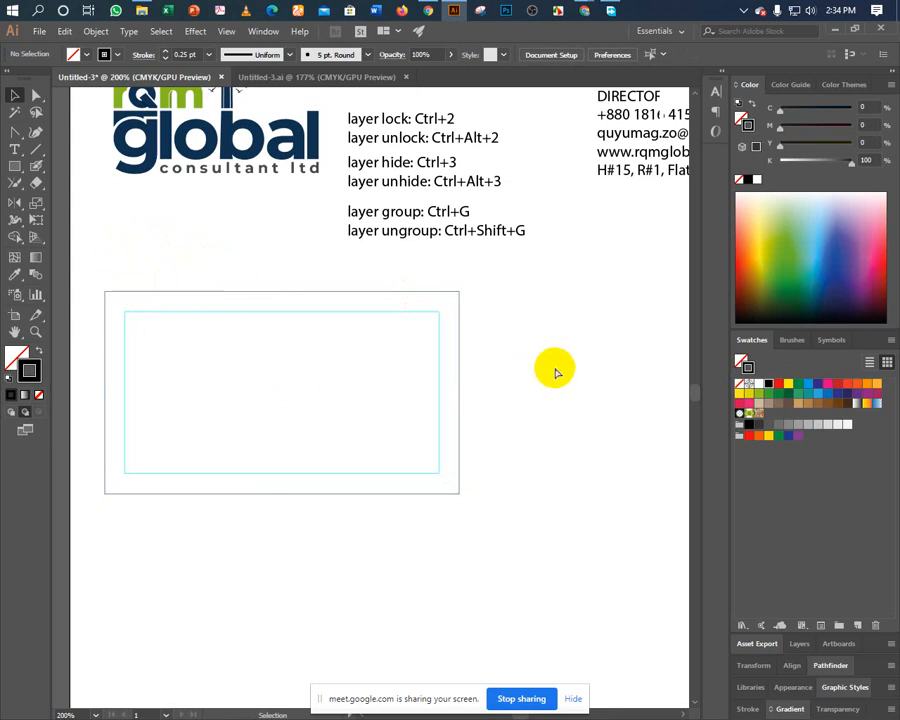
{"action": "key", "text": "a"}
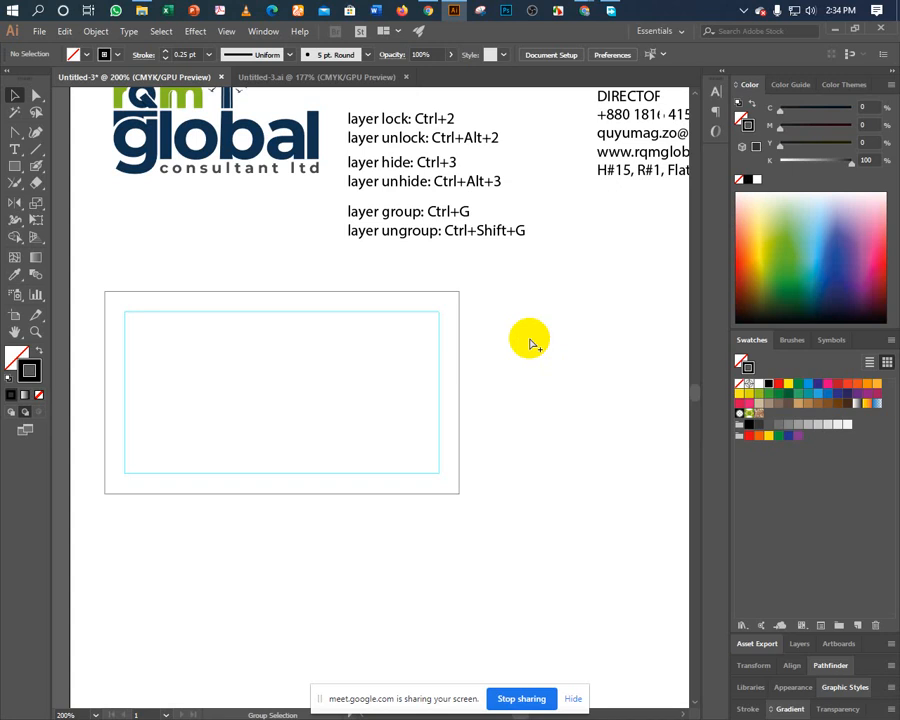
{"action": "key", "text": "ctrl+z"}
{"action": "key", "text": "ctrl+shift+a"}
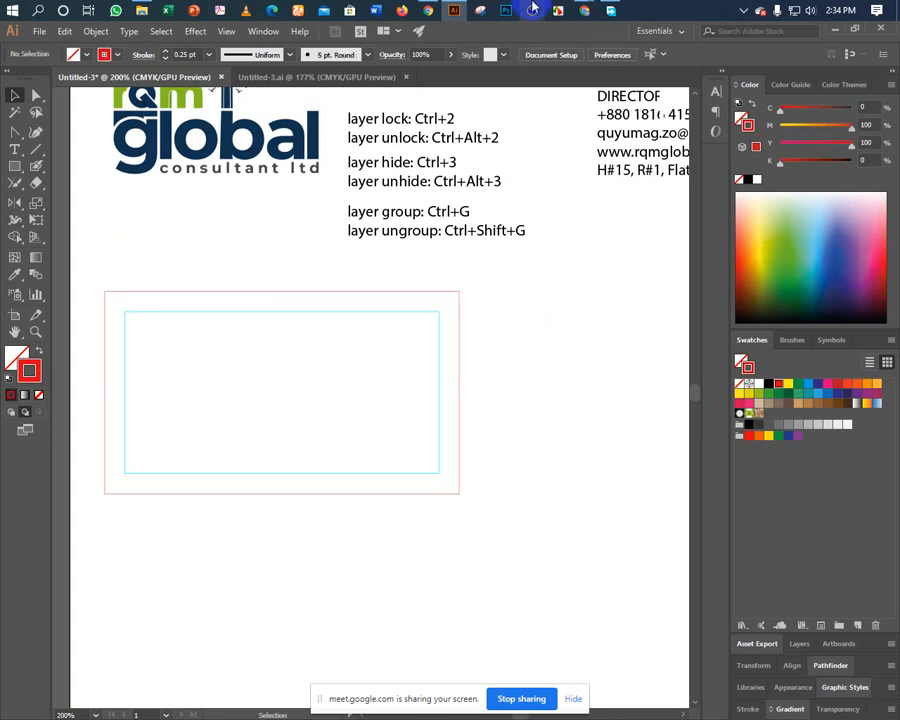
{"action": "left_click", "coordinate": [187, 143]}
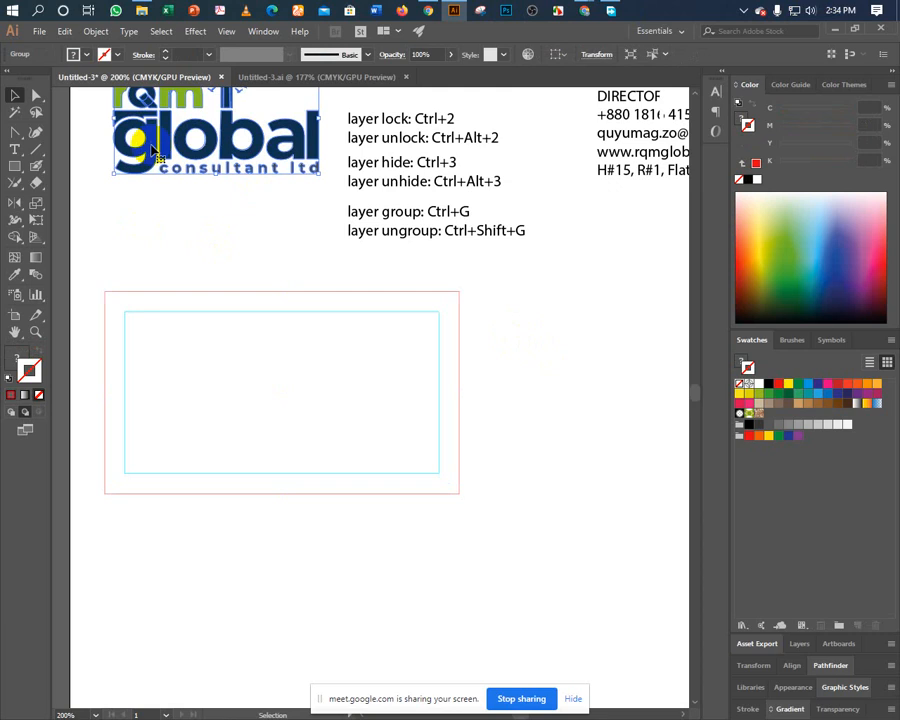
{"action": "left_click", "coordinate": [115, 103]}
{"action": "left_click", "coordinate": [160, 215]}
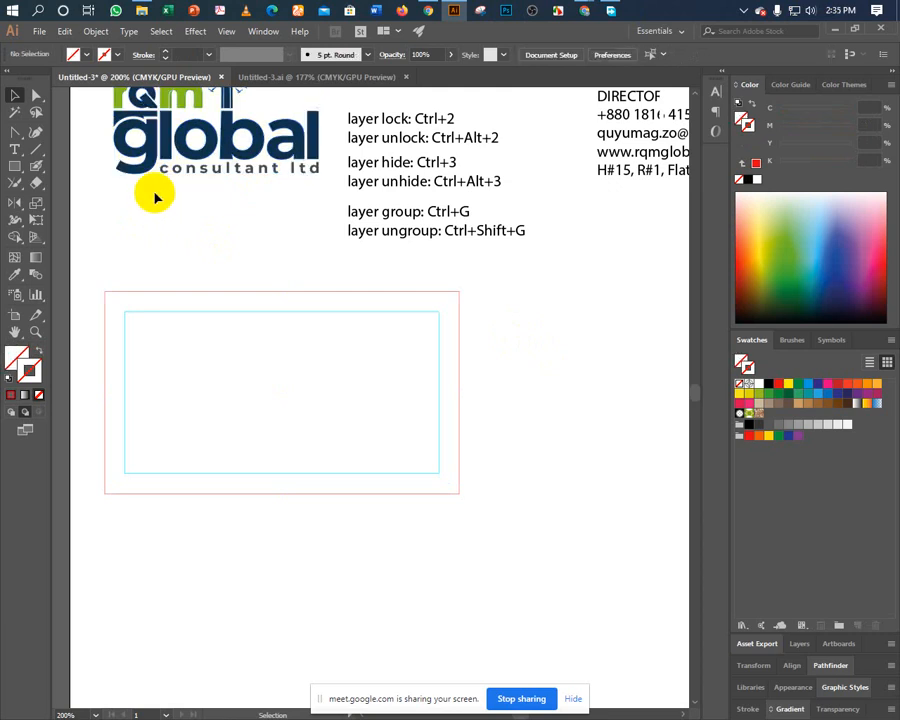
{"action": "left_click_drag", "start_coordinate": [155, 195], "coordinate": [173, 216]}
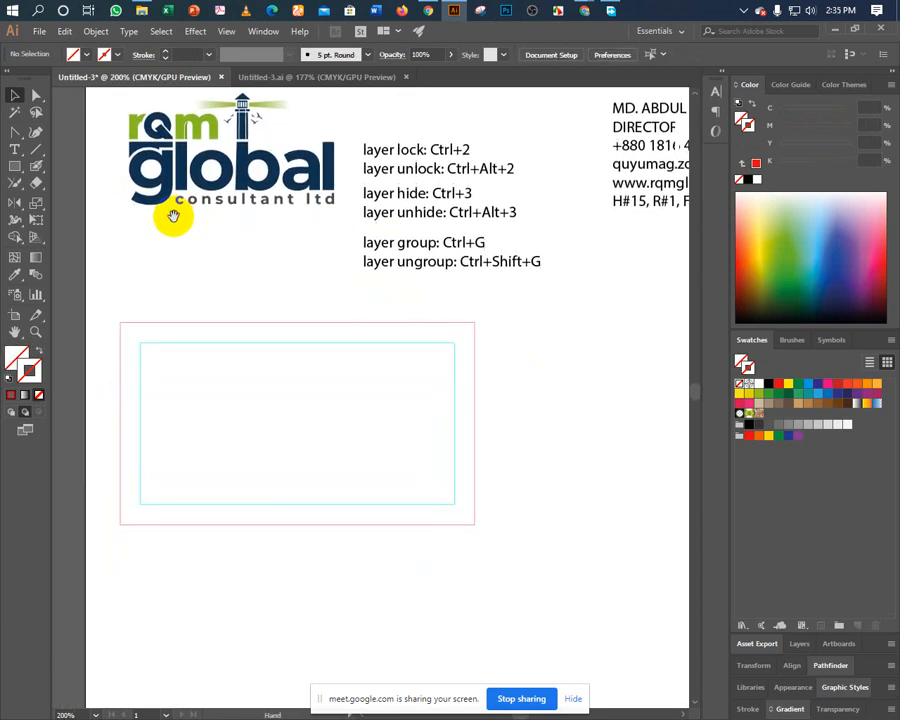
{"action": "left_click", "coordinate": [184, 162]}
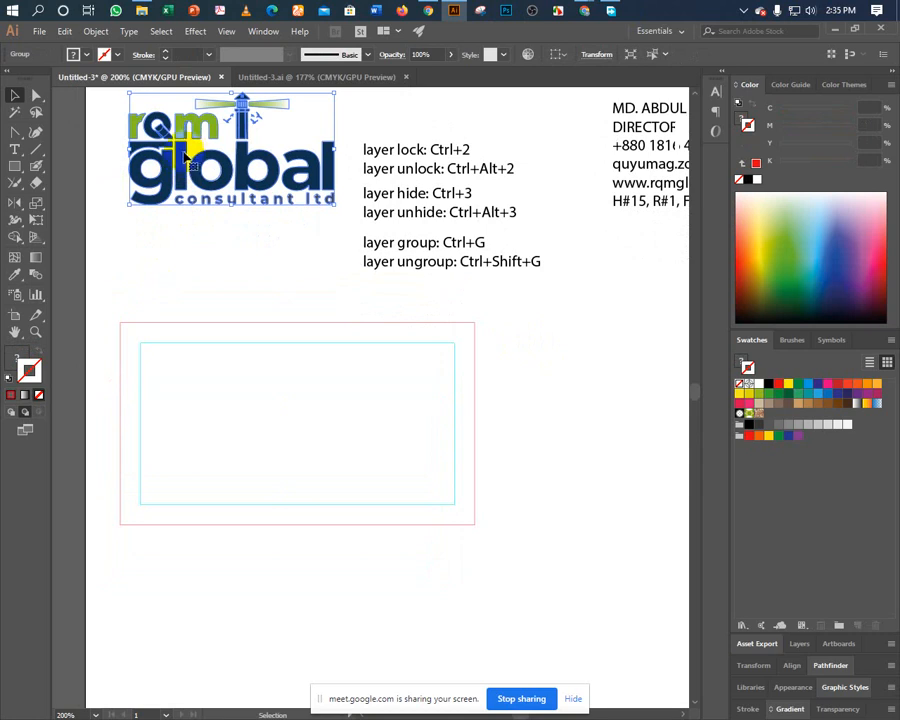
{"action": "left_click", "coordinate": [147, 305]}
{"action": "left_click", "coordinate": [157, 323]}
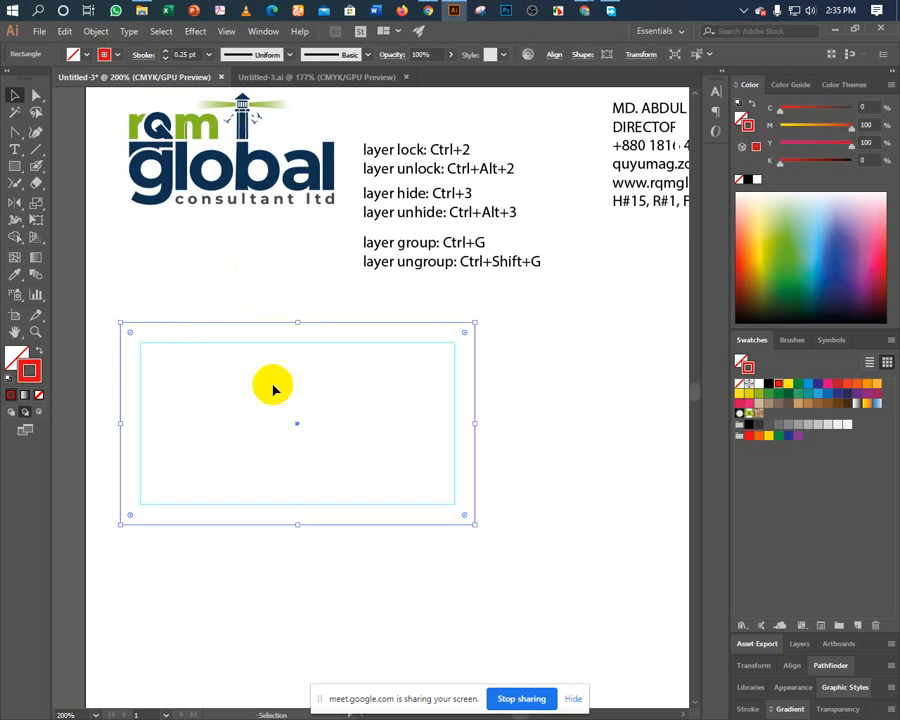
Shrink the rectangle to about 1.6 by 0.76 in in the card's bottom-left corner.
{"action": "left_click_drag", "start_coordinate": [297, 323], "coordinate": [294, 448]}
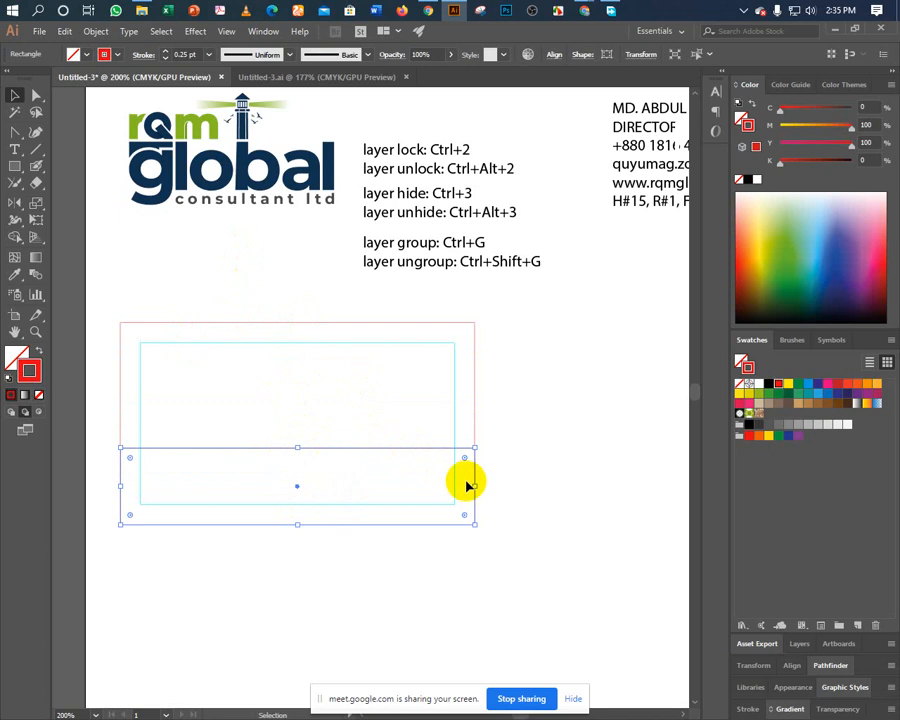
{"action": "left_click_drag", "start_coordinate": [474, 486], "coordinate": [304, 485]}
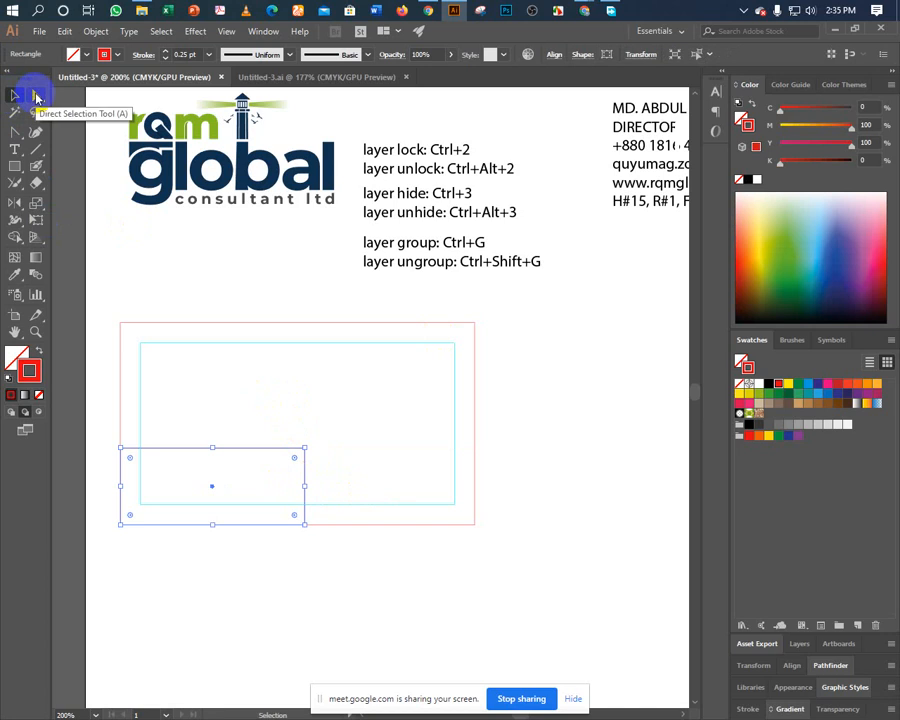
{"action": "left_click", "coordinate": [35, 95]}
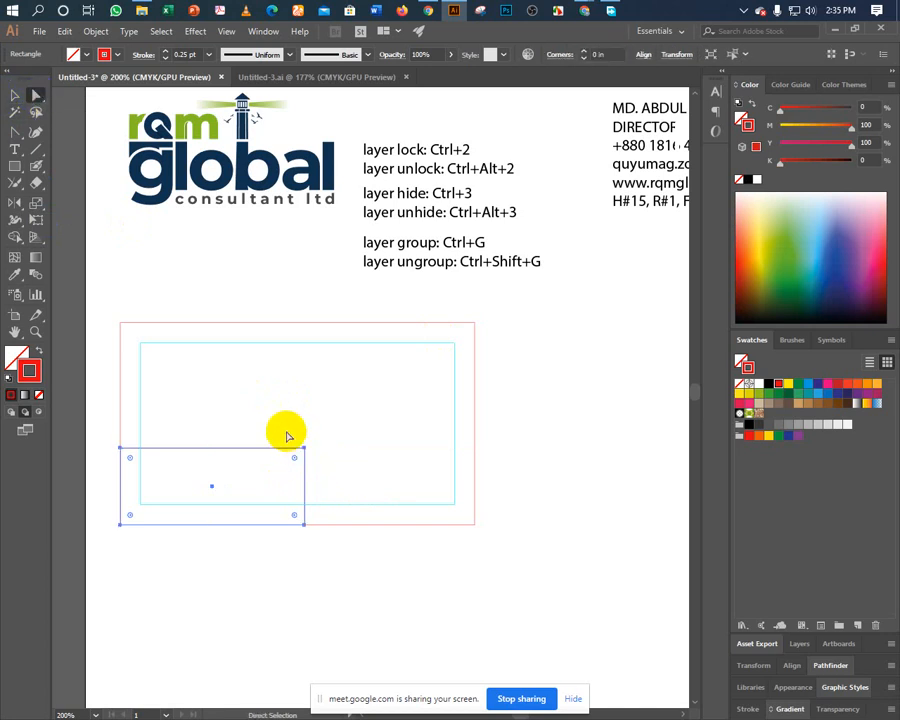
{"action": "left_click_drag", "start_coordinate": [287, 432], "coordinate": [410, 494]}
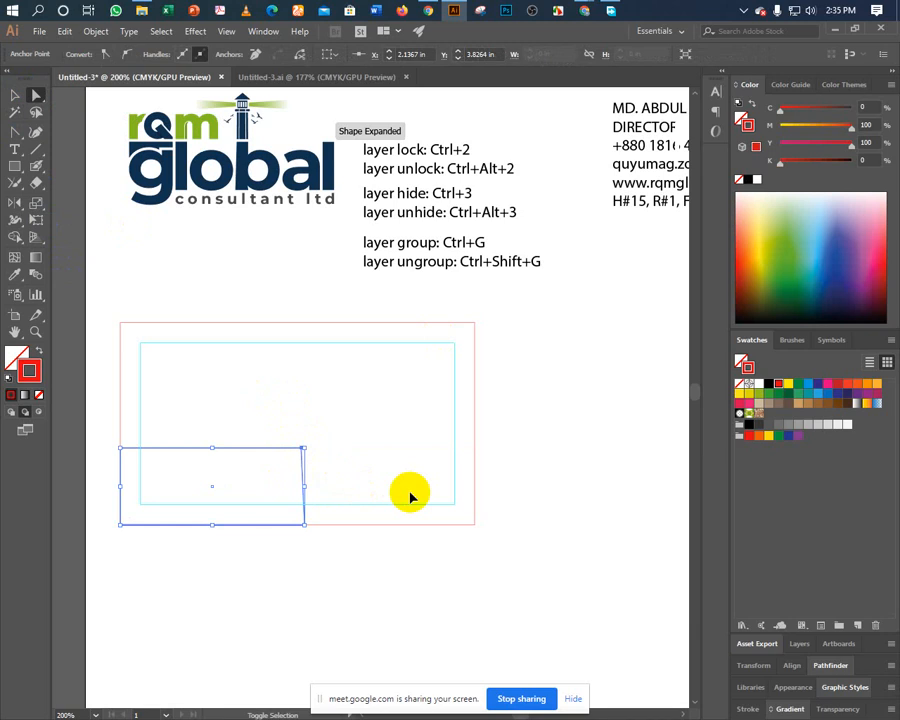
{"action": "key", "text": "Right"}
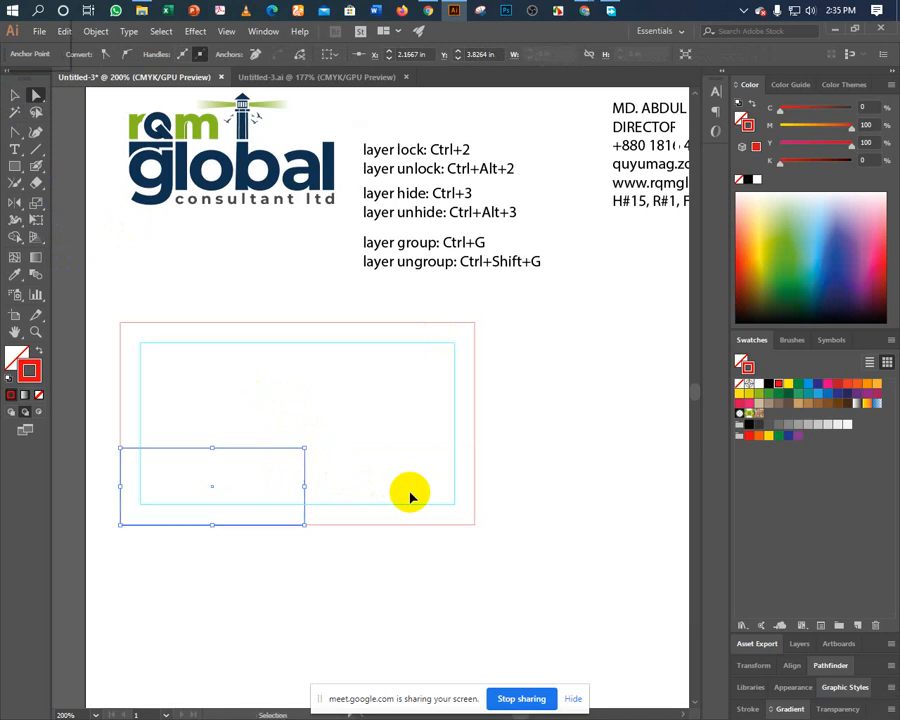
{"action": "key", "text": "ctrl+k"}
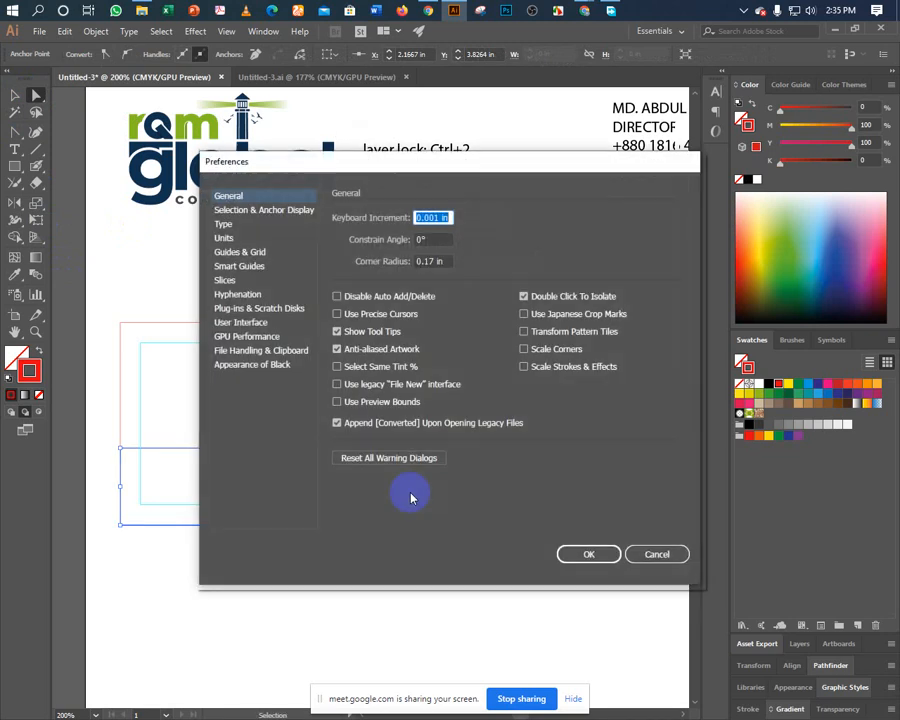
{"action": "type", "text": "0"}
{"action": "key", "text": "Return"}
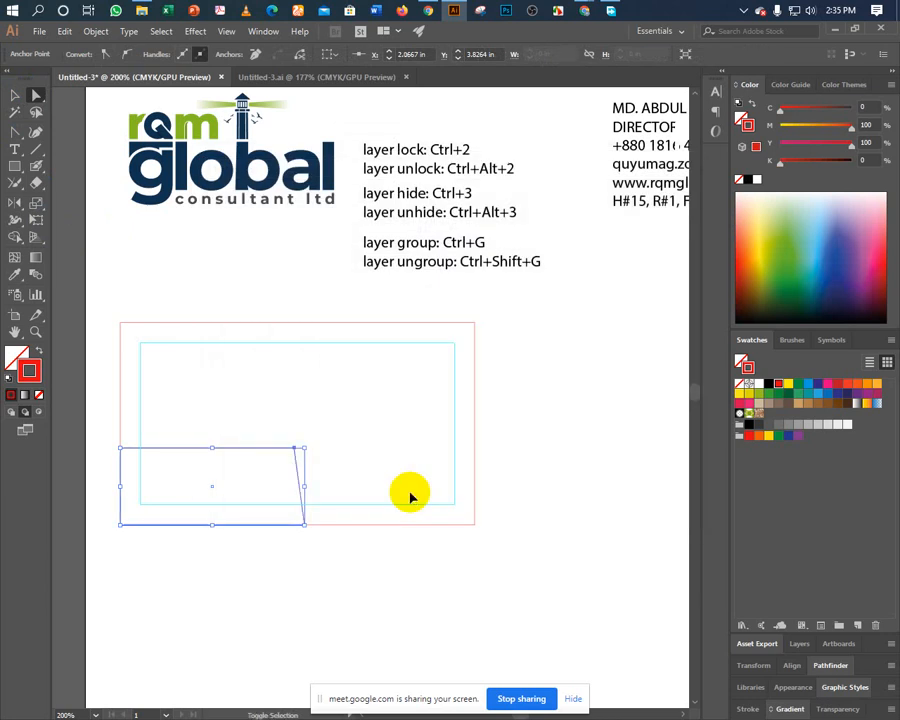
{"action": "key", "text": "shift+Left"}
{"action": "key", "text": "shift+Left"}
{"action": "key", "text": "shift+Left"}
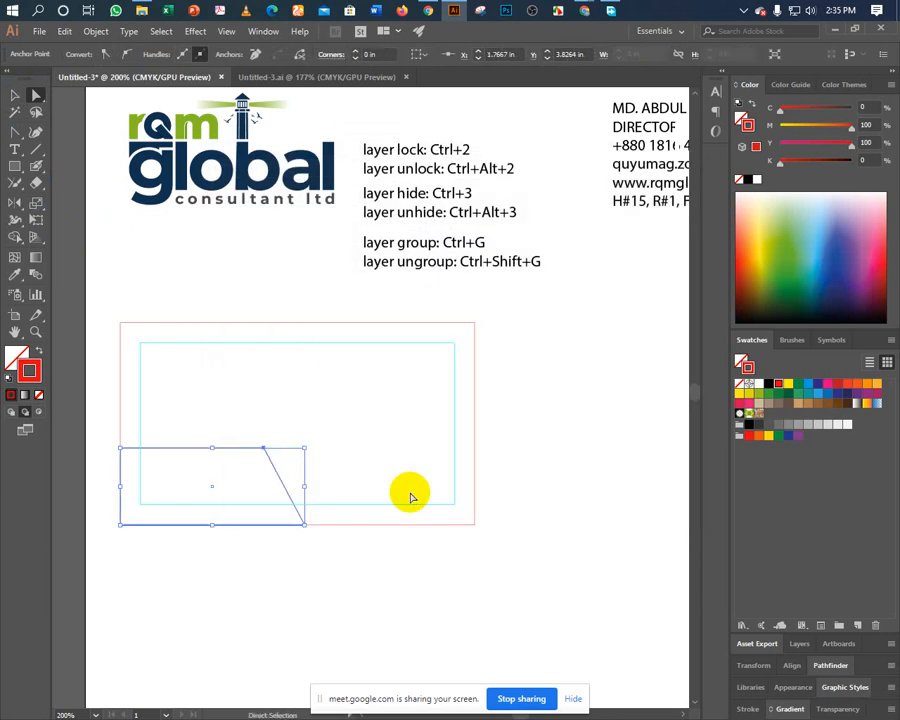
{"action": "left_click", "coordinate": [304, 524], "text": "shift"}
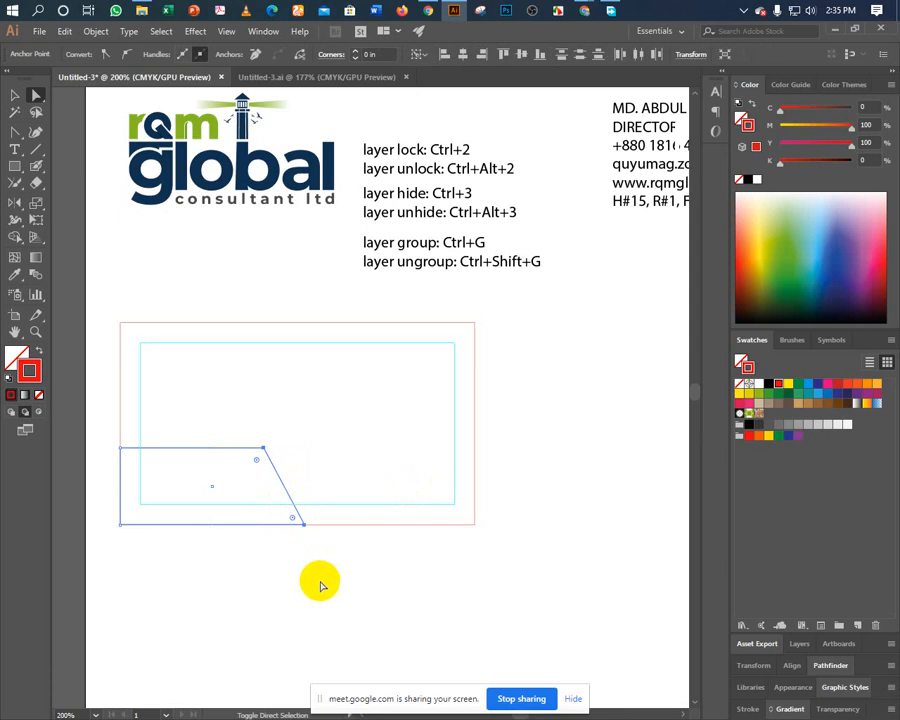
{"action": "key", "text": "shift+Left"}
{"action": "key", "text": "shift+Right"}
{"action": "key", "text": "shift+Right"}
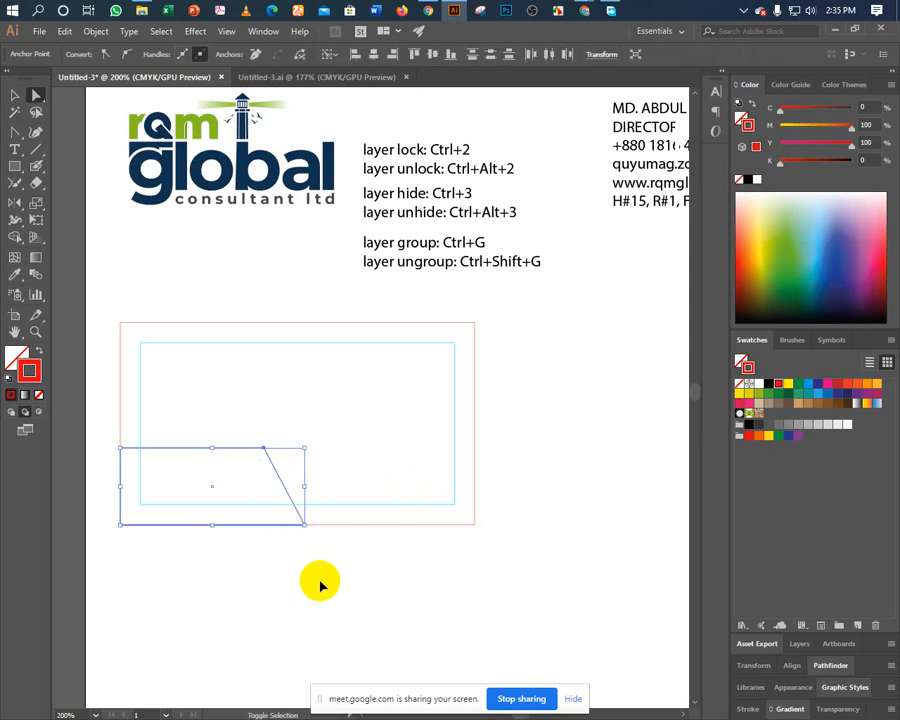
{"action": "key", "text": "shift+Left"}
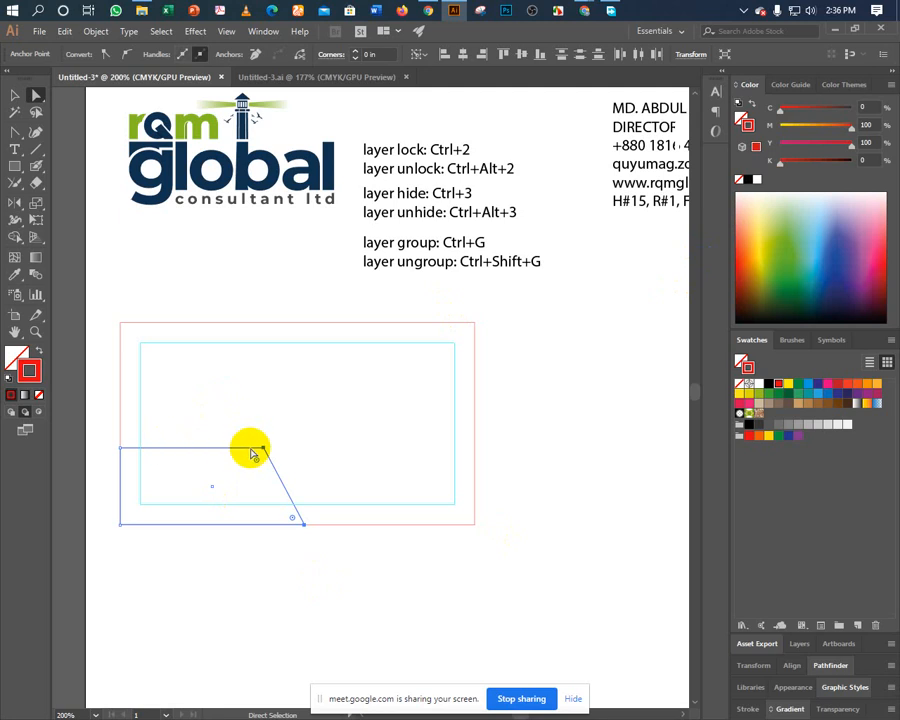
{"action": "key", "text": "v"}
{"action": "key", "text": "ctrl+z"}
{"action": "key", "text": "ctrl+z"}
{"action": "key", "text": "ctrl+z"}
{"action": "key", "text": "ctrl+z"}
{"action": "key", "text": "ctrl+z"}
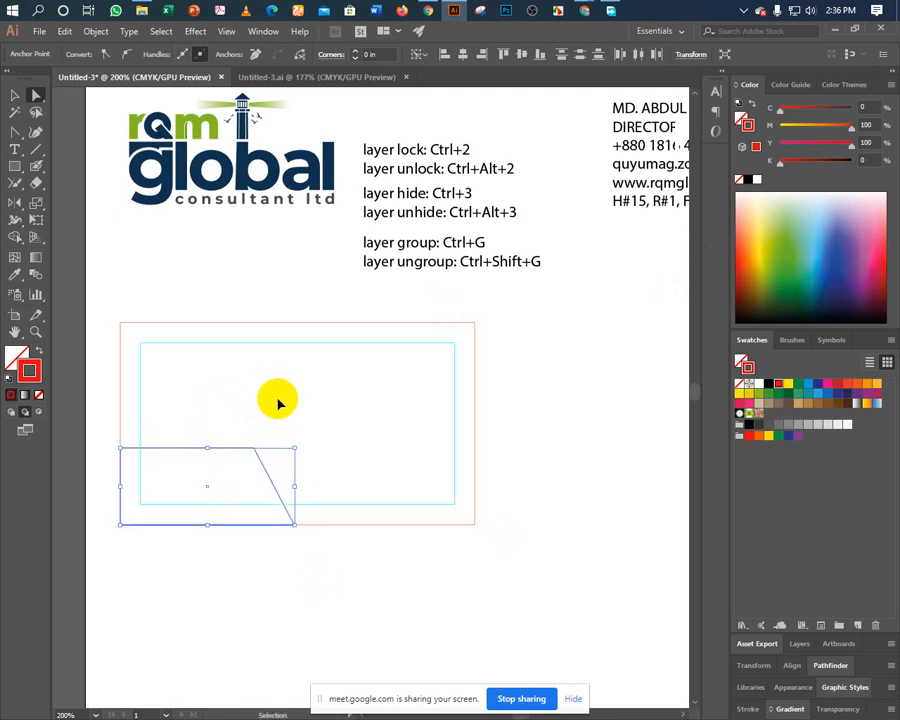
{"action": "key", "text": "ctrl+z"}
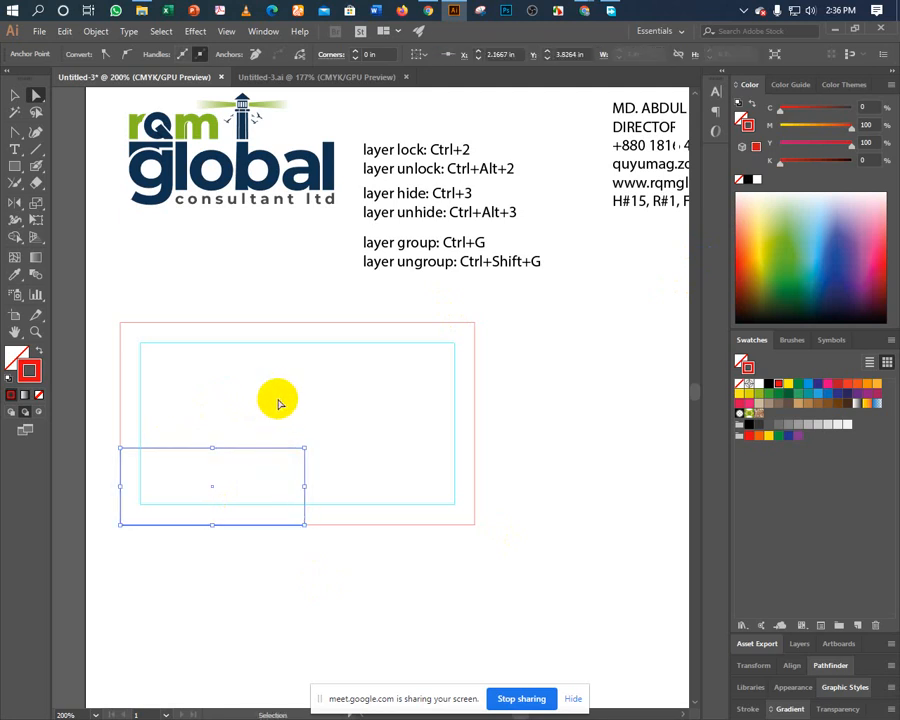
{"action": "key", "text": "a"}
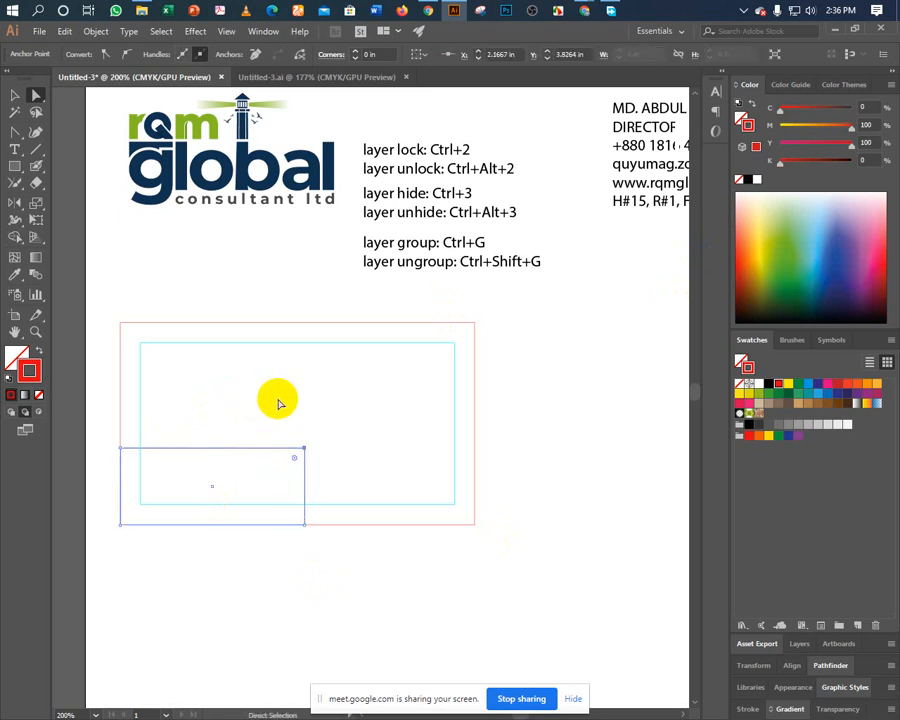
Select the small rectangle on its own and resize it thinner and narrower.
{"action": "left_click", "coordinate": [12, 97]}
{"action": "left_click", "coordinate": [304, 400]}
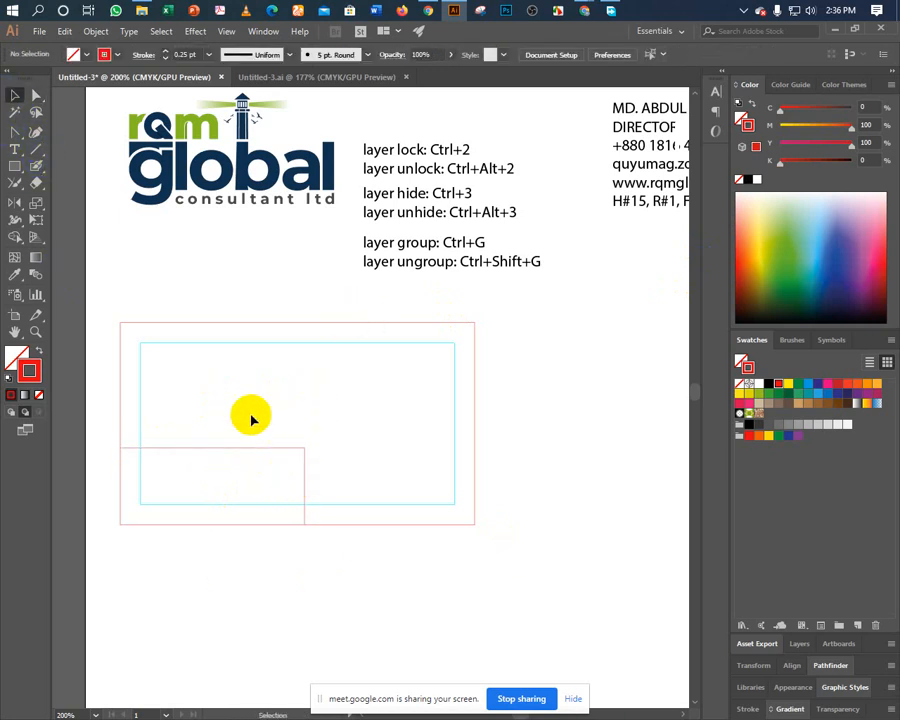
{"action": "left_click", "coordinate": [312, 482]}
{"action": "left_click", "coordinate": [227, 404]}
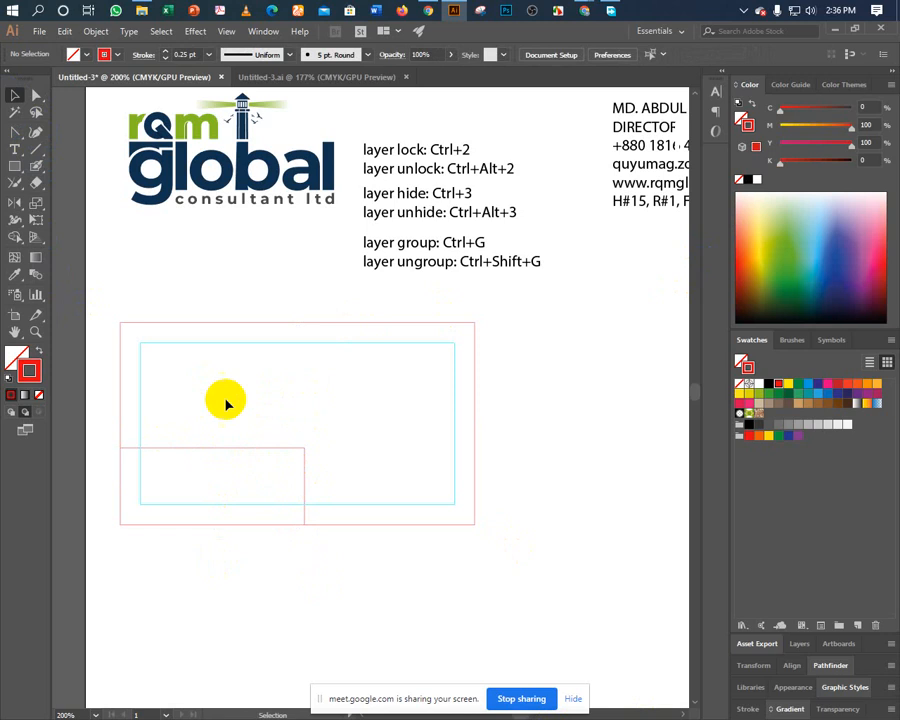
{"action": "left_click", "coordinate": [120, 378]}
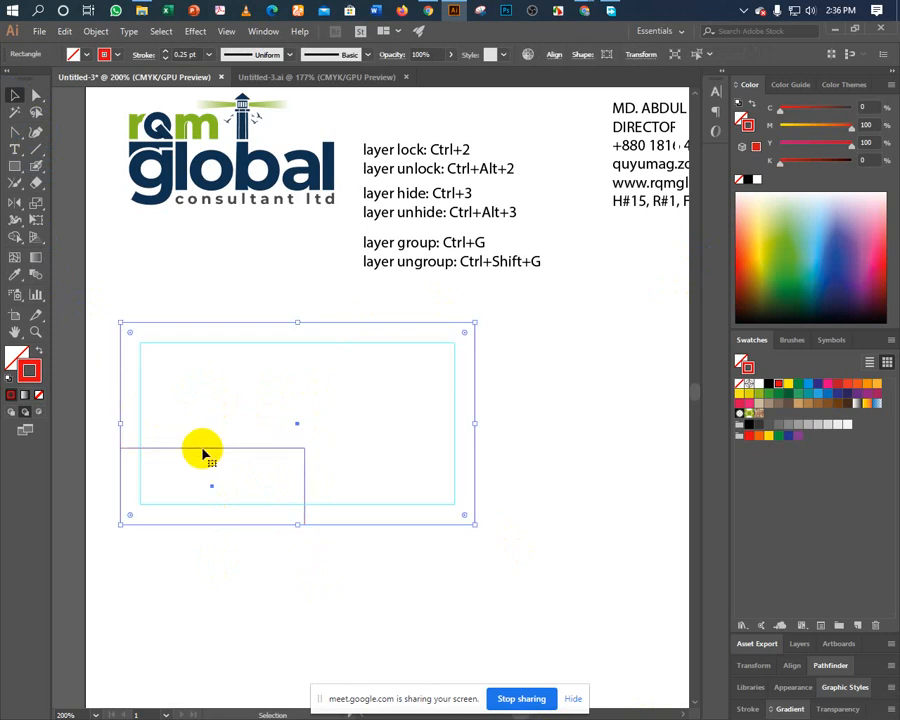
{"action": "left_click", "coordinate": [287, 476]}
{"action": "left_click_drag", "start_coordinate": [304, 485], "coordinate": [268, 485]}
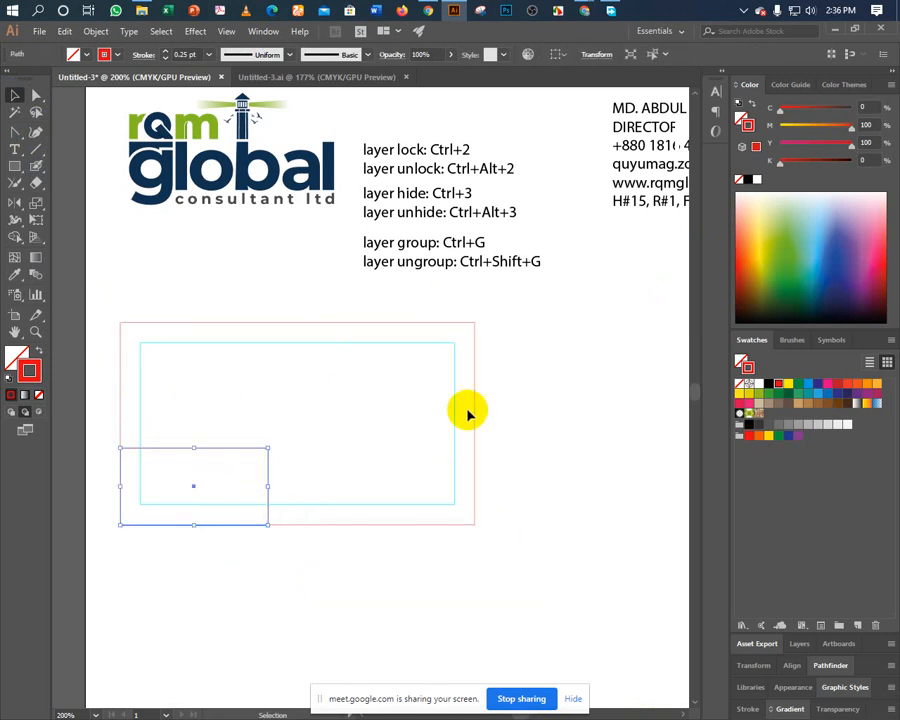
{"action": "left_click_drag", "start_coordinate": [199, 448], "coordinate": [188, 484]}
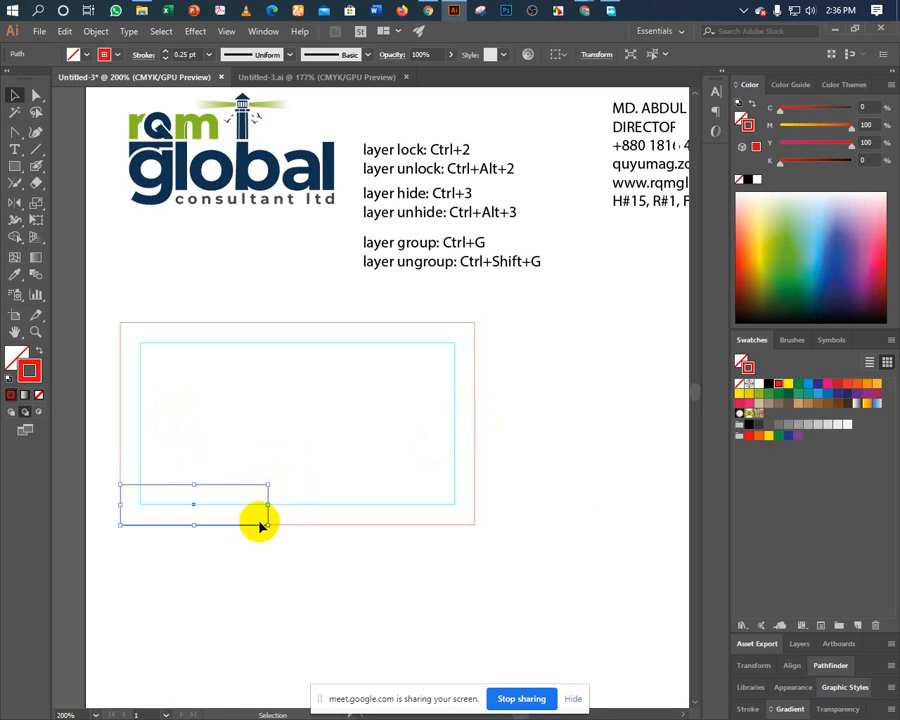
{"action": "left_click_drag", "start_coordinate": [267, 505], "coordinate": [248, 492]}
Nudge the rectangle's top-right anchor left to slant its right edge.
{"action": "key", "text": "z"}
{"action": "key", "text": "a"}
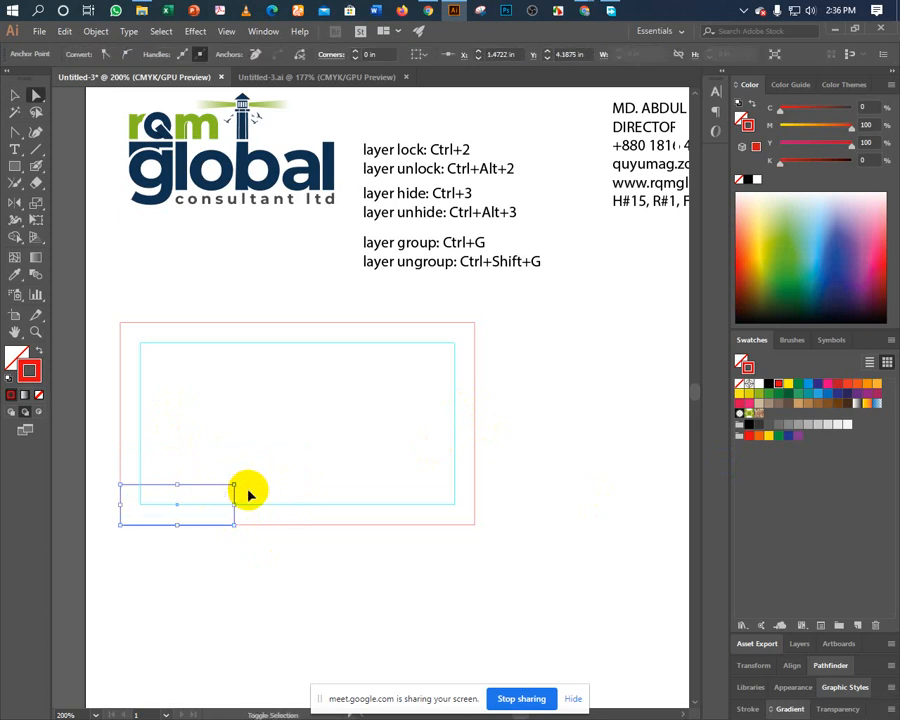
{"action": "key", "text": "ctrl+Left"}
{"action": "key", "text": "ctrl+Left"}
{"action": "key", "text": "ctrl+Left"}
{"action": "key", "text": "ctrl+Left"}
{"action": "key", "text": "ctrl+Left"}
{"action": "key", "text": "ctrl+Left"}
{"action": "key", "text": "ctrl+Left"}
{"action": "key", "text": "ctrl+Left"}
{"action": "key", "text": "ctrl+Left"}
{"action": "key", "text": "ctrl+Left"}
{"action": "key", "text": "ctrl+Left"}
{"action": "key", "text": "ctrl+Left"}
{"action": "key", "text": "ctrl+Left"}
{"action": "key", "text": "ctrl+Left"}
{"action": "key", "text": "ctrl+Left"}
{"action": "key", "text": "Left"}
{"action": "key", "text": "Left"}
{"action": "key", "text": "Left"}
{"action": "key", "text": "Left"}
{"action": "key", "text": "Left"}
{"action": "key", "text": "Left"}
{"action": "key", "text": "Left"}
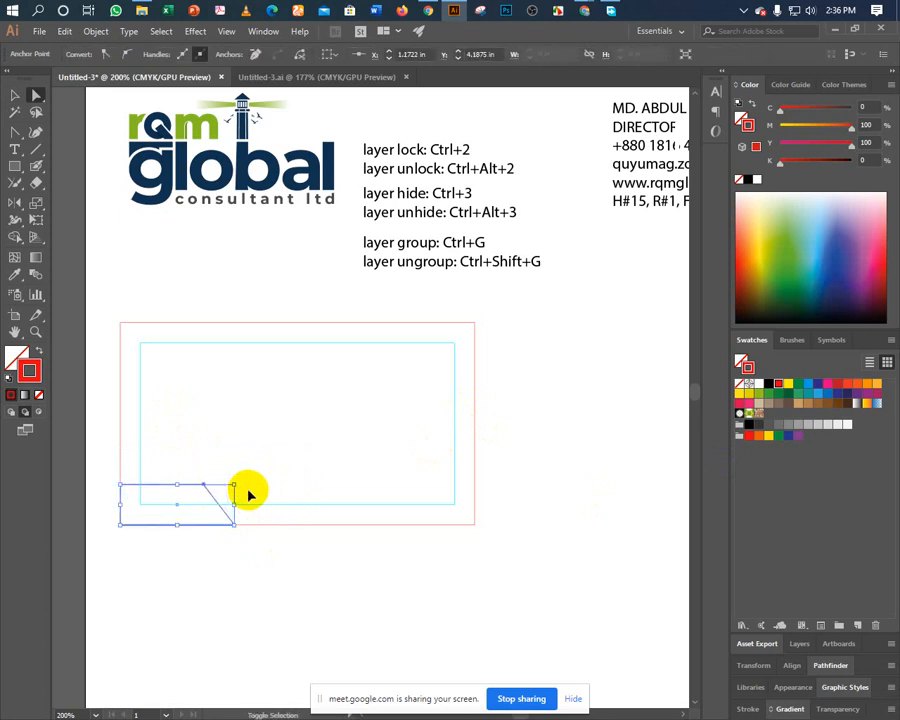
{"action": "key", "text": "Right"}
{"action": "key", "text": "Right"}
{"action": "key", "text": "Right"}
{"action": "key", "text": "Right"}
{"action": "key", "text": "Right"}
{"action": "key", "text": "Right"}
{"action": "key", "text": "Right"}
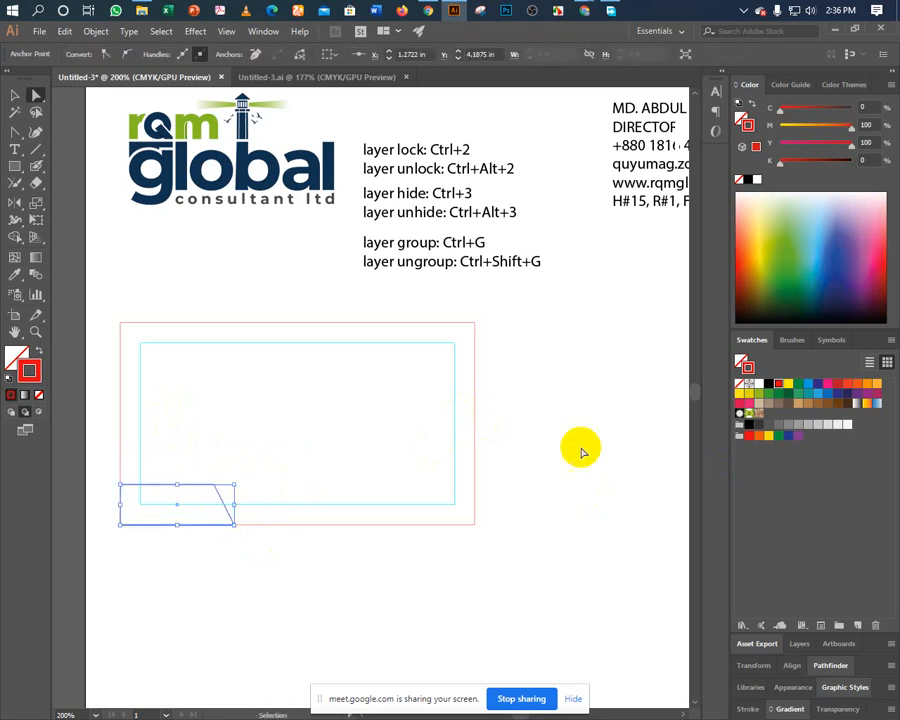
Fill the slanted strip with the logo's green using the Eyedropper.
{"action": "left_click", "coordinate": [15, 274]}
{"action": "left_click", "coordinate": [133, 123]}
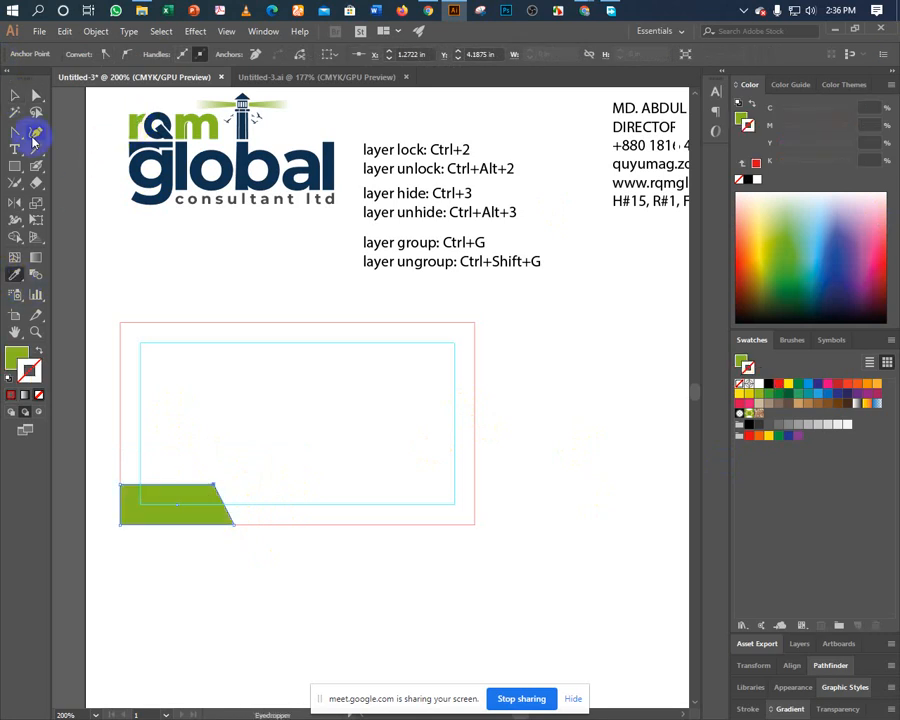
{"action": "left_click", "coordinate": [14, 96]}
{"action": "left_click", "coordinate": [92, 244]}
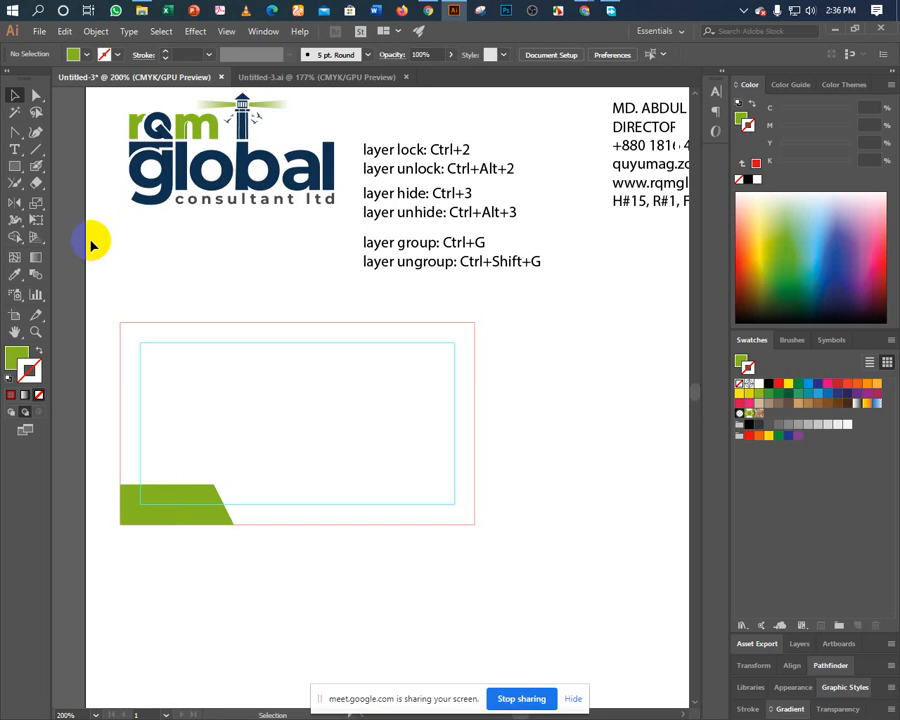
{"action": "left_click", "coordinate": [163, 183]}
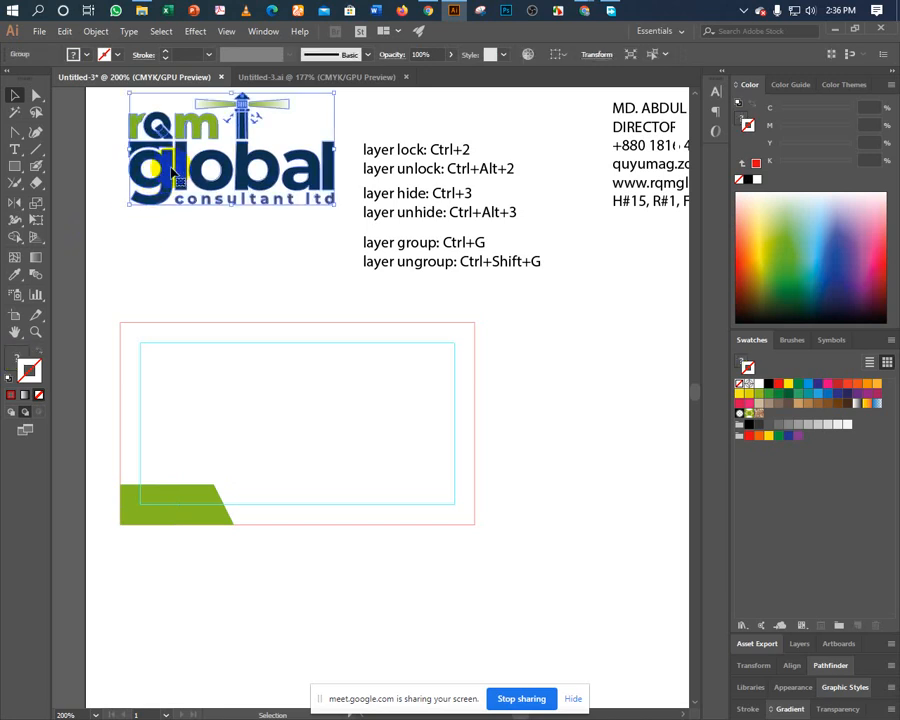
{"action": "left_click", "coordinate": [187, 261]}
{"action": "left_click", "coordinate": [138, 520]}
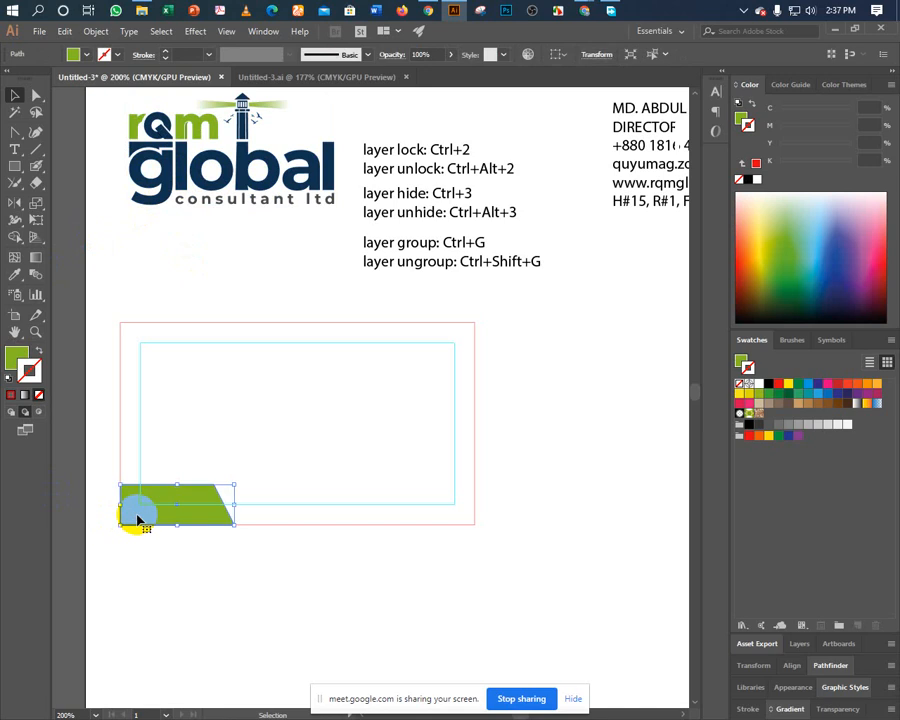
Undo the fill, stretch the rectangle wider to the right, and trial a slant.
{"action": "key", "text": "ctrl+z"}
{"action": "key", "text": "ctrl+z"}
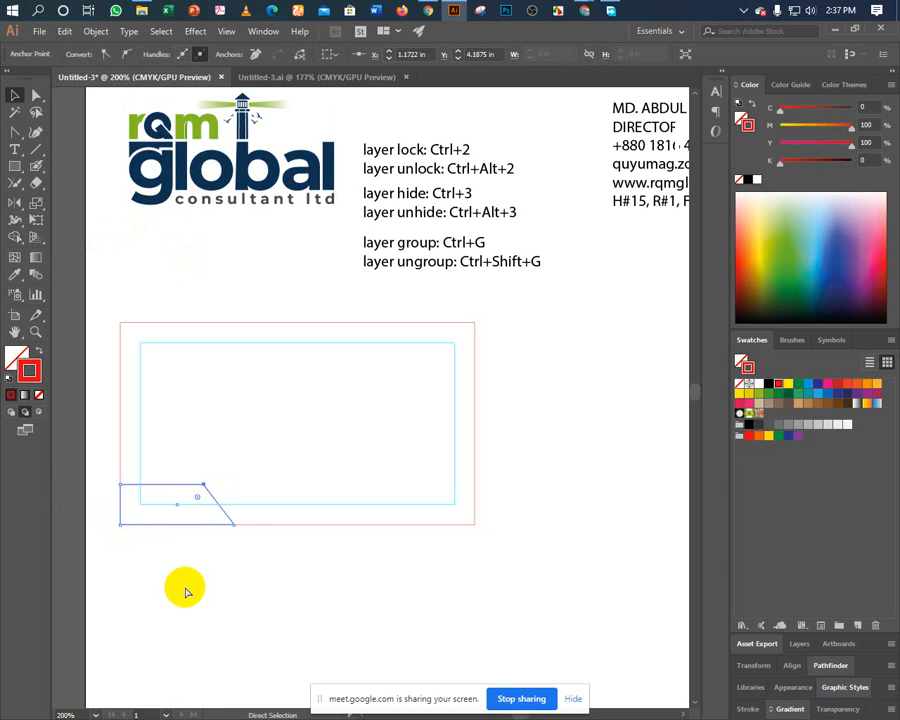
{"action": "key", "text": "ctrl+z"}
{"action": "key", "text": "ctrl+z"}
{"action": "key", "text": "ctrl+z"}
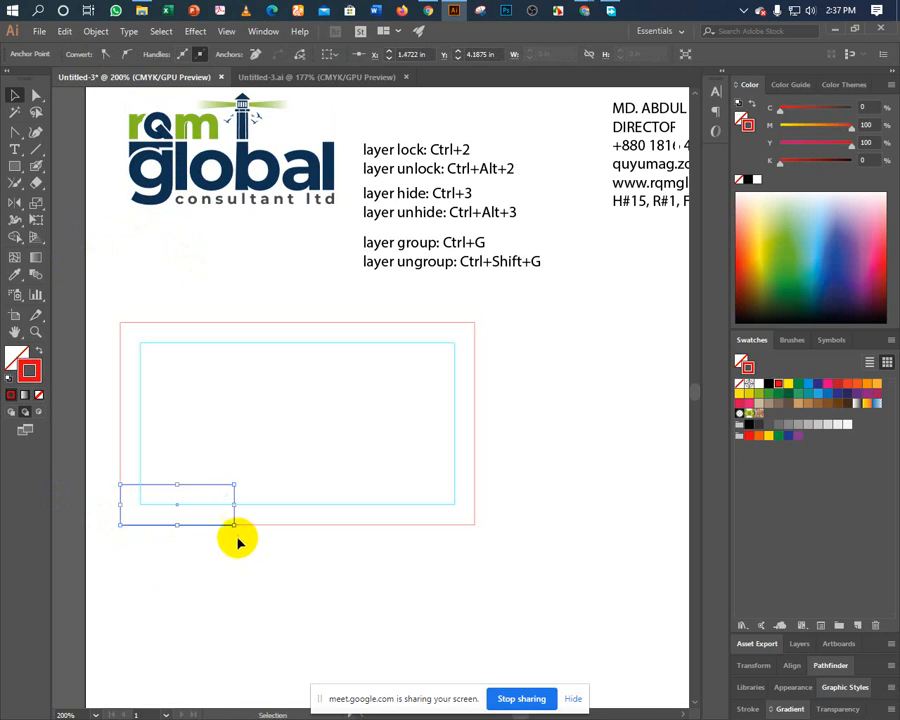
{"action": "left_click_drag", "start_coordinate": [234, 504], "coordinate": [314, 512]}
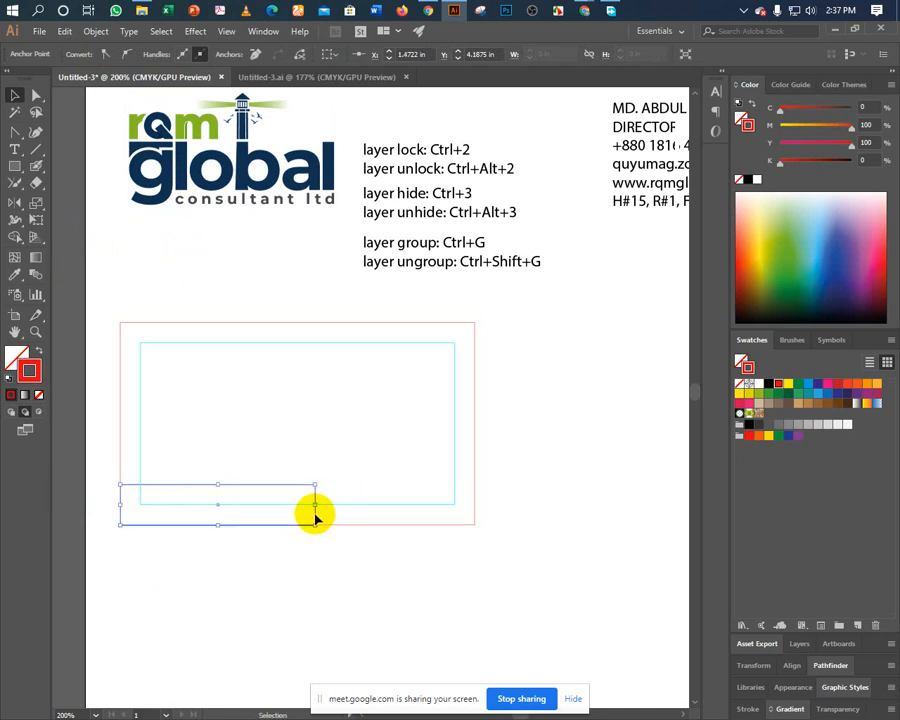
{"action": "key", "text": "a"}
{"action": "left_click_drag", "start_coordinate": [293, 462], "coordinate": [339, 494]}
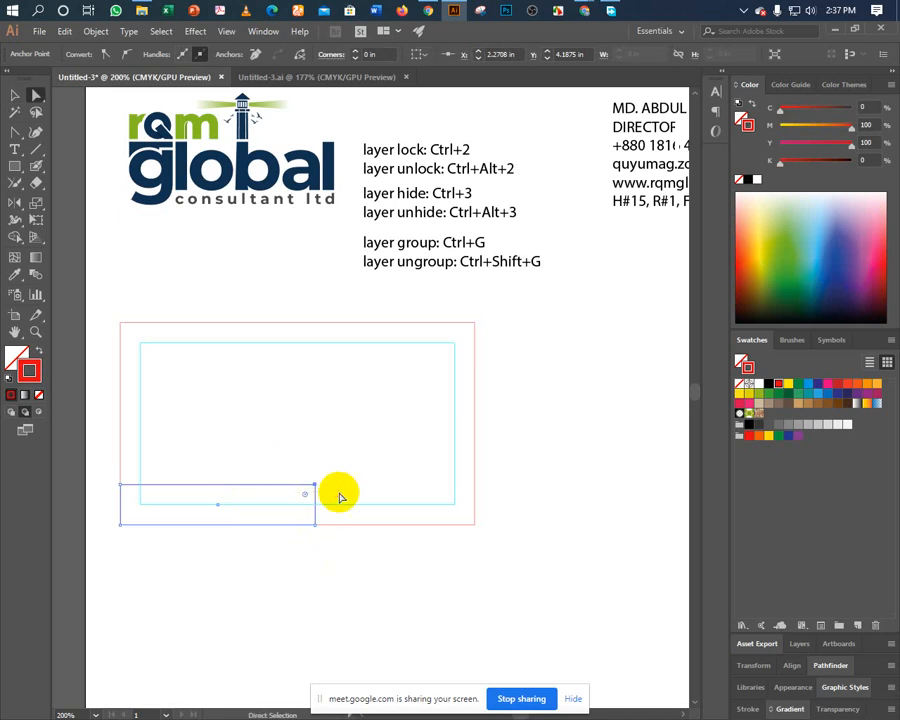
{"action": "key", "text": "Left"}
{"action": "key", "text": "Left"}
{"action": "key", "text": "Left"}
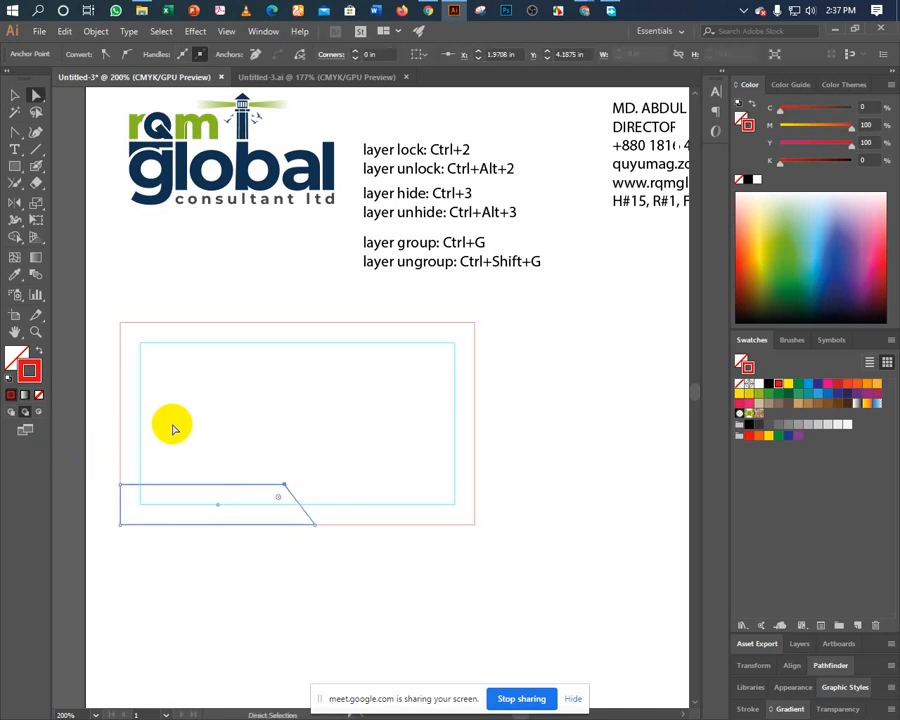
{"action": "key", "text": "ctrl"}
{"action": "key", "text": "ctrl+z"}
{"action": "key", "text": "ctrl+z"}
{"action": "key", "text": "ctrl+z"}
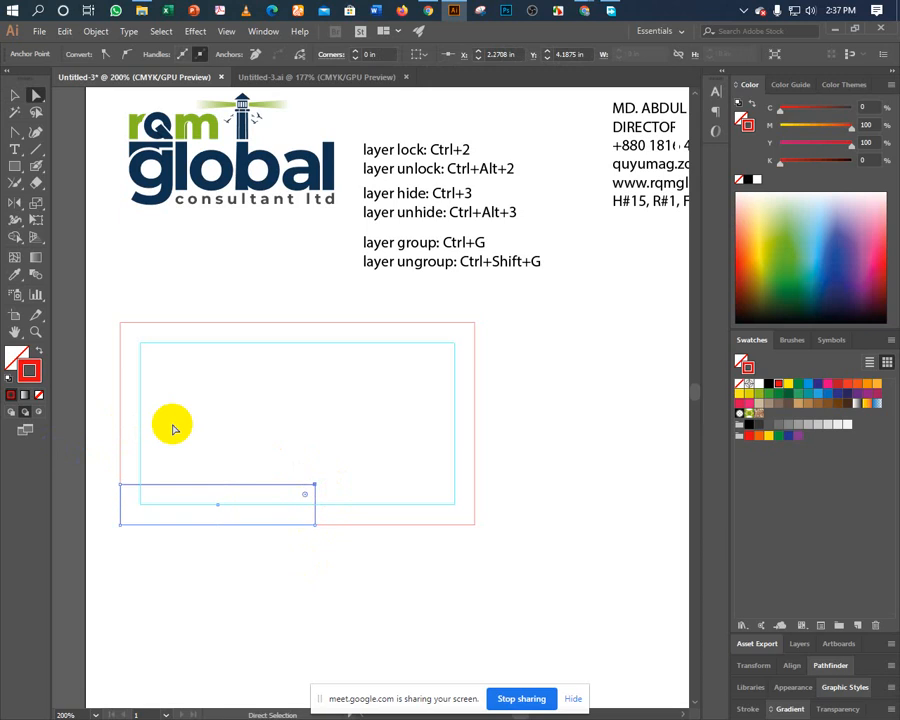
Offset the top-right corner to slant the edge and refill it with logo green.
{"action": "left_click", "coordinate": [13, 95]}
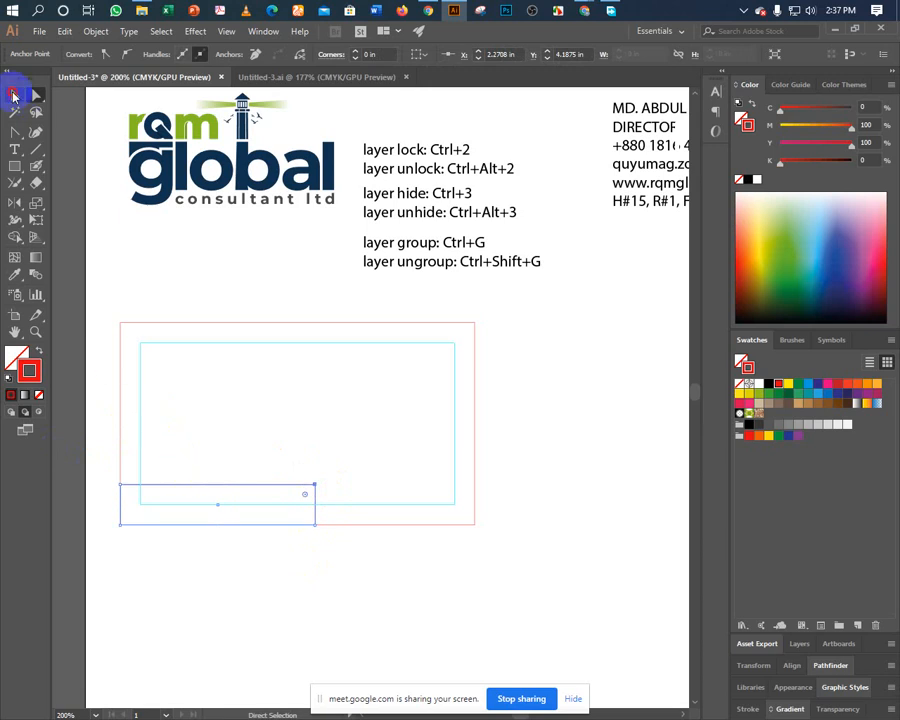
{"action": "left_click", "coordinate": [215, 490]}
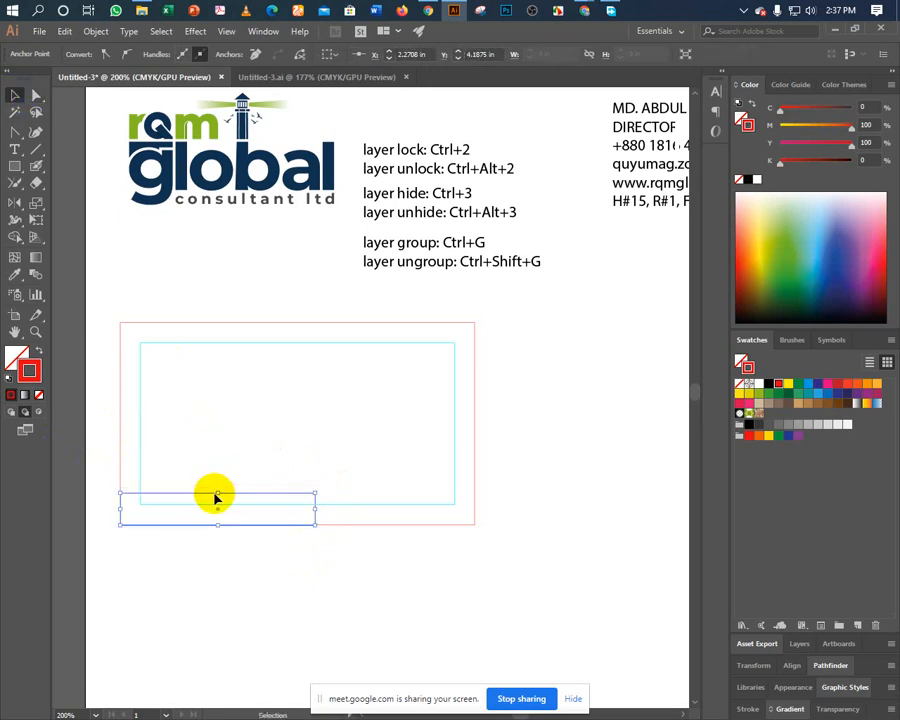
{"action": "left_click_drag", "start_coordinate": [258, 465], "coordinate": [331, 500]}
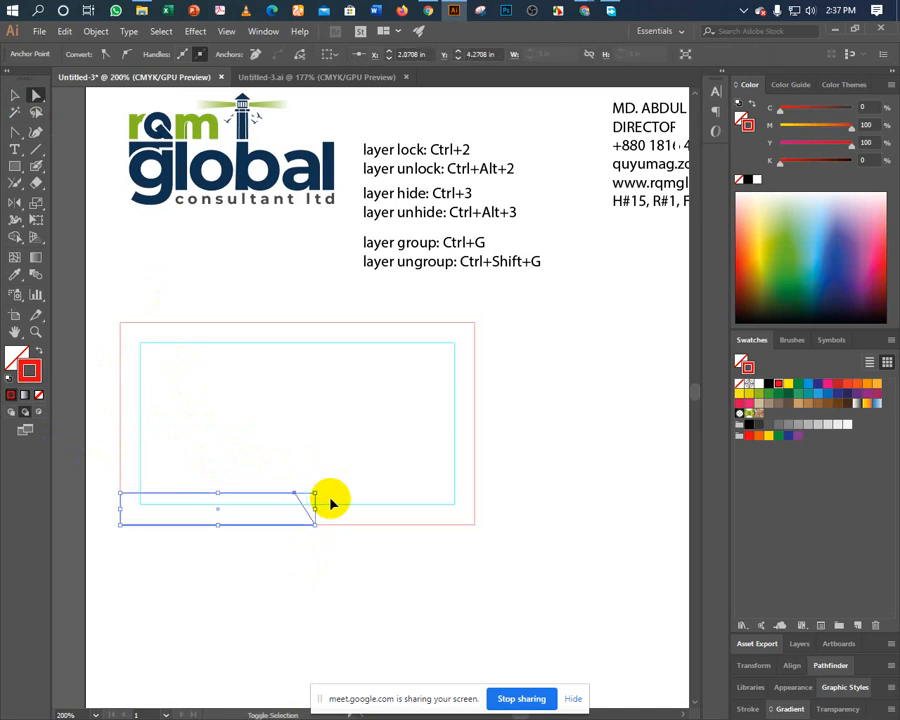
{"action": "left_click", "coordinate": [15, 273]}
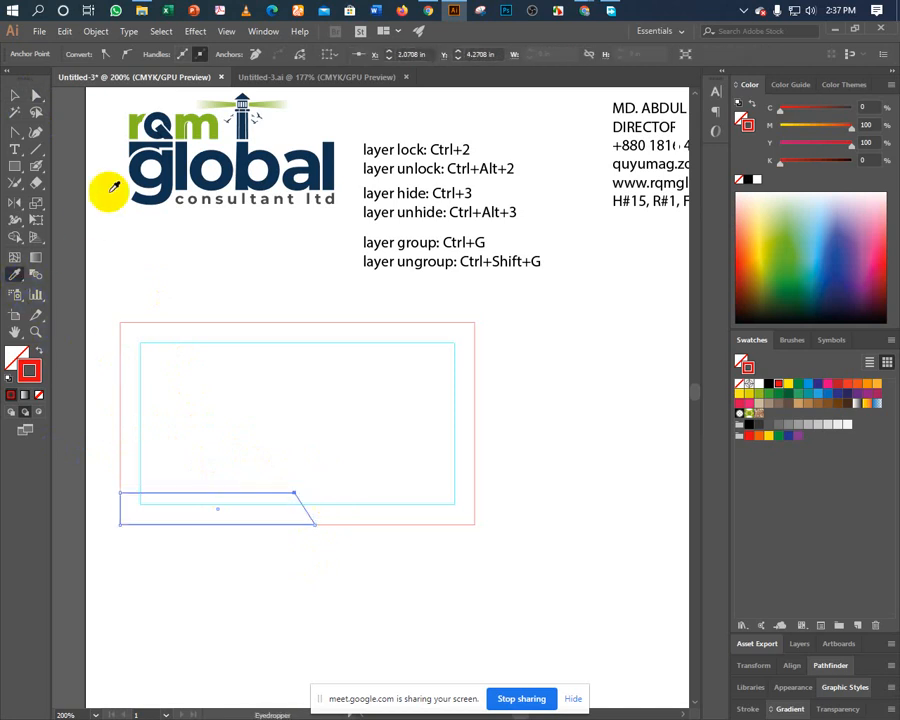
{"action": "left_click", "coordinate": [140, 125]}
{"action": "left_click", "coordinate": [16, 95]}
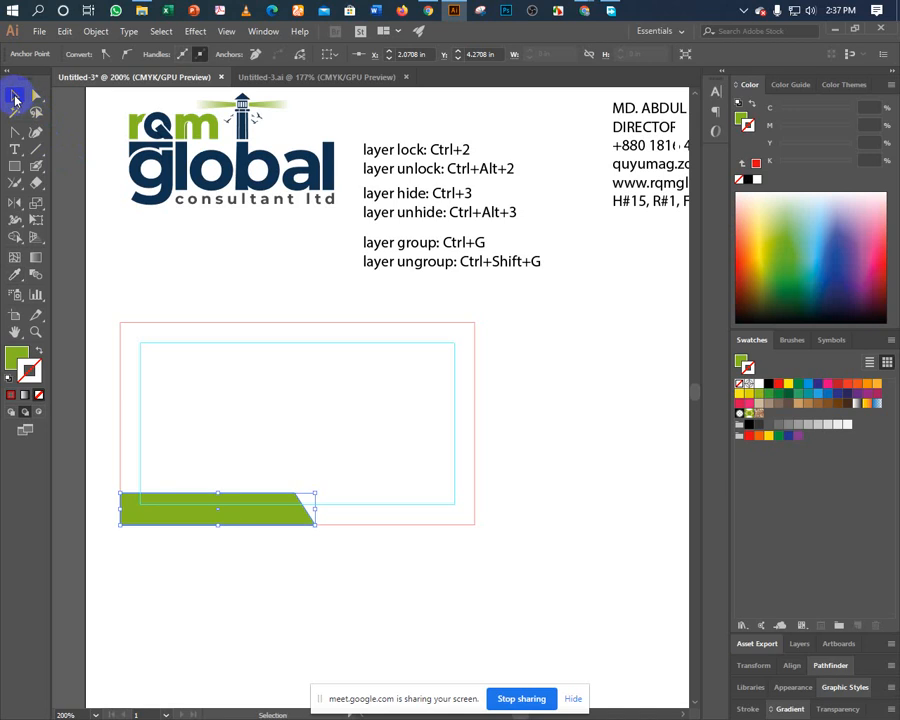
{"action": "left_click", "coordinate": [150, 232]}
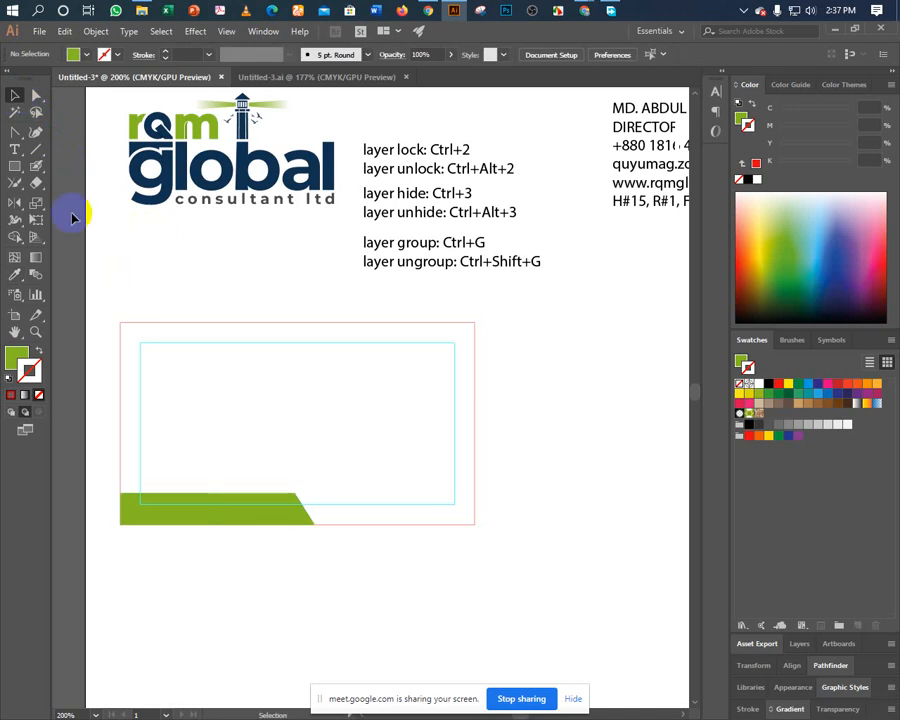
Turn the card border rectangle into a bottom bar filled with the logo's navy.
{"action": "left_click", "coordinate": [119, 437]}
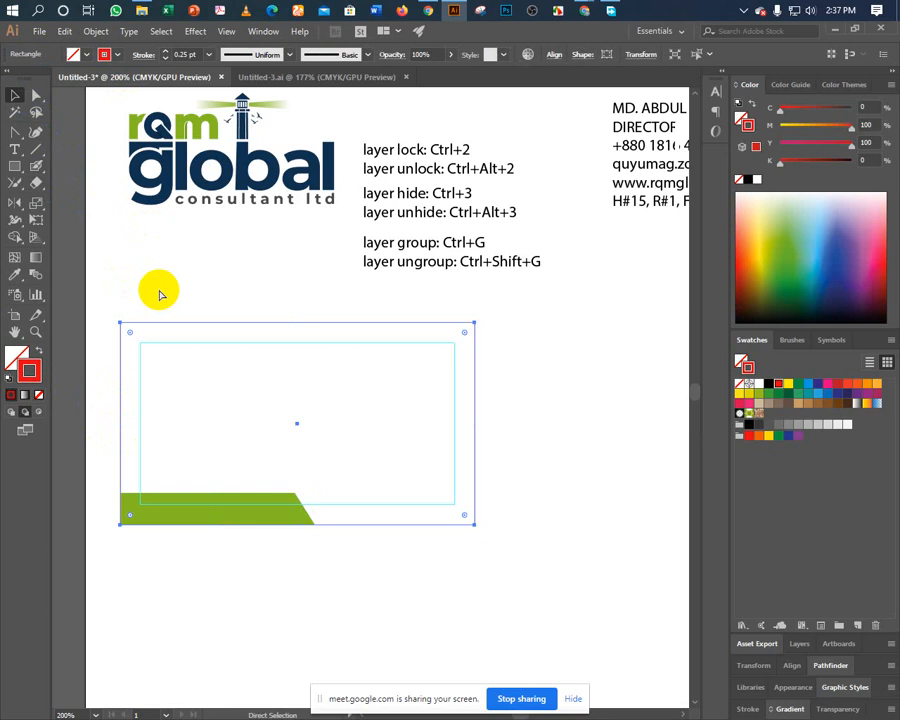
{"action": "left_click_drag", "start_coordinate": [295, 322], "coordinate": [281, 514]}
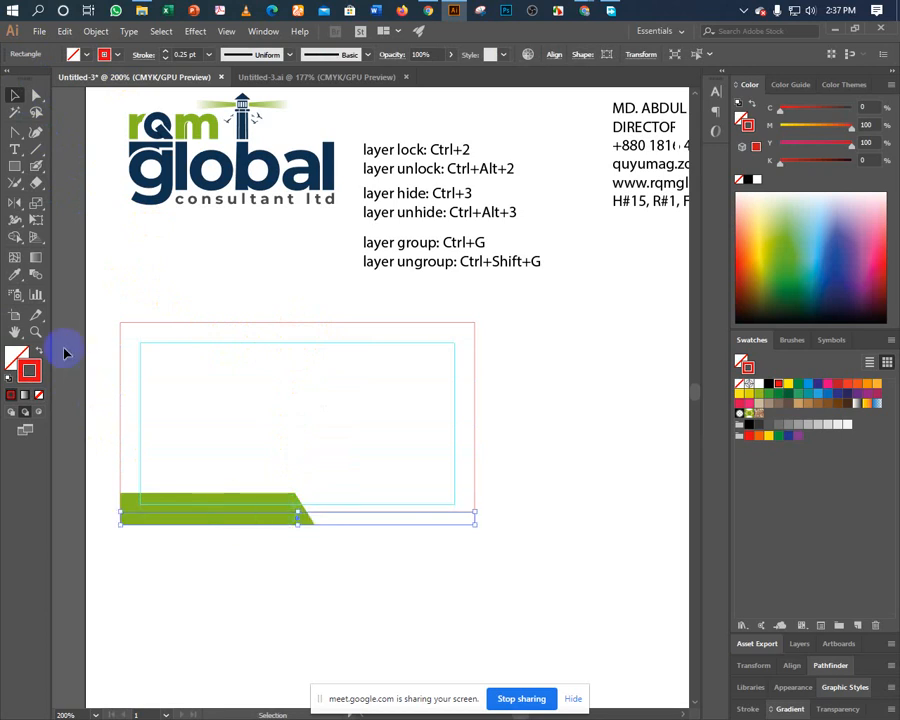
{"action": "left_click", "coordinate": [14, 274]}
{"action": "left_click", "coordinate": [140, 128]}
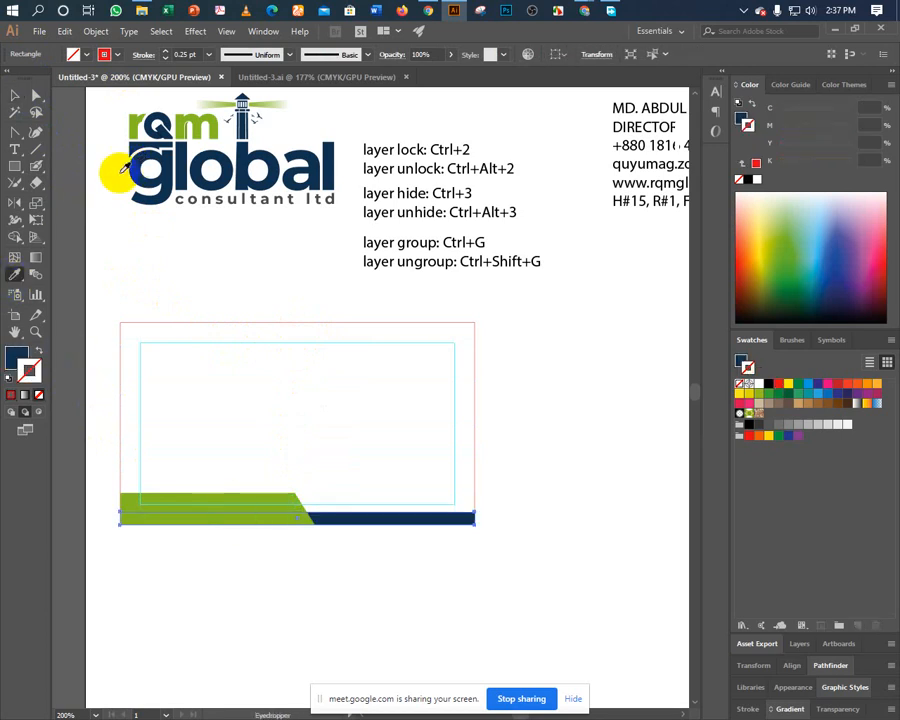
{"action": "left_click", "coordinate": [14, 96]}
{"action": "left_click", "coordinate": [214, 392]}
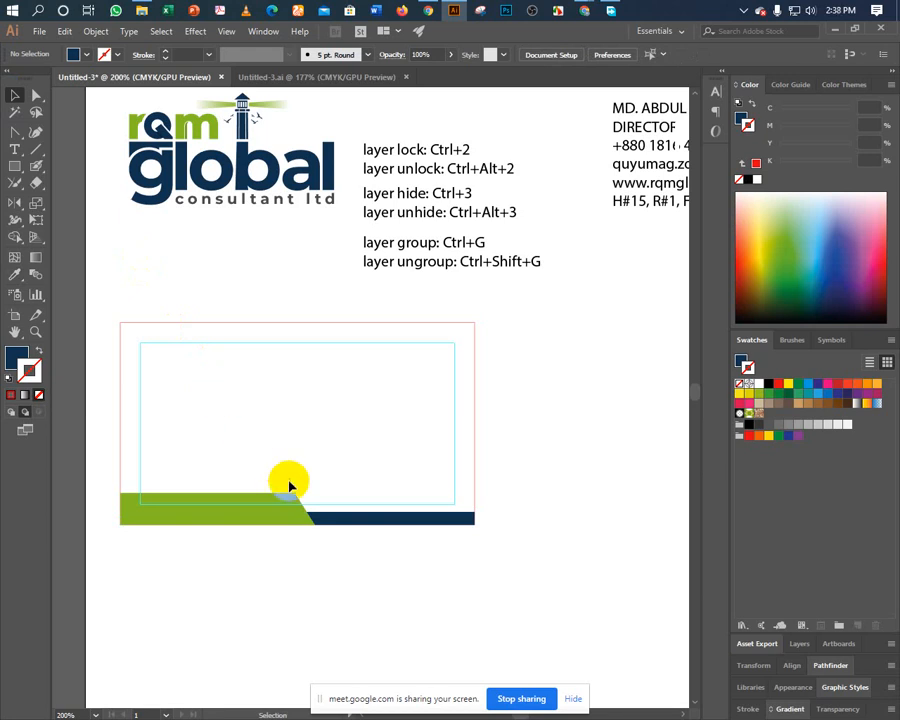
Duplicate the navy bar just above it and squash the copy into a thin line.
{"action": "left_click", "coordinate": [327, 521]}
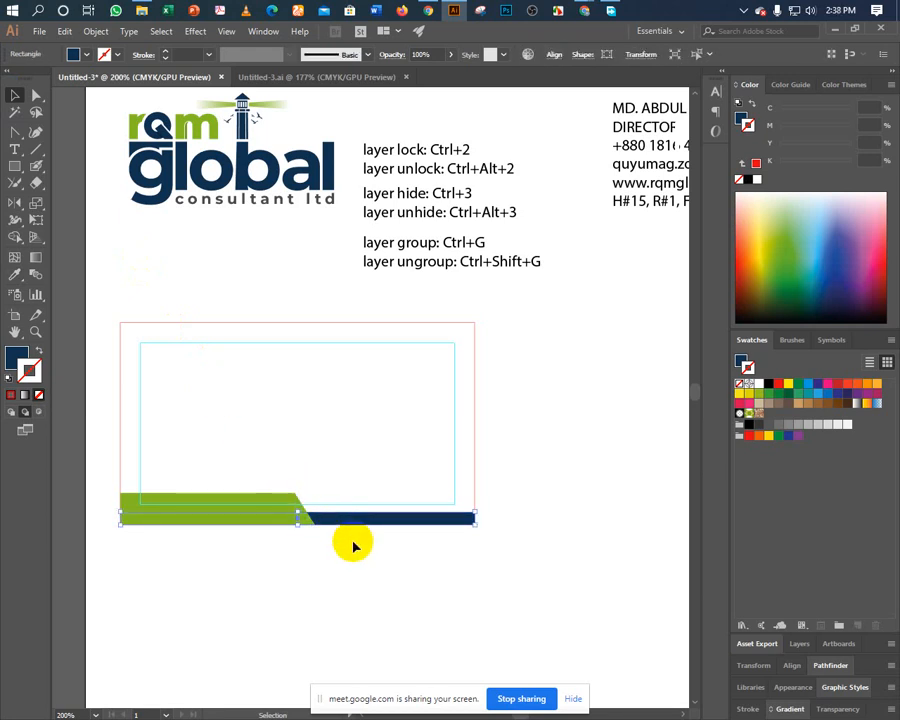
{"action": "key", "text": "a"}
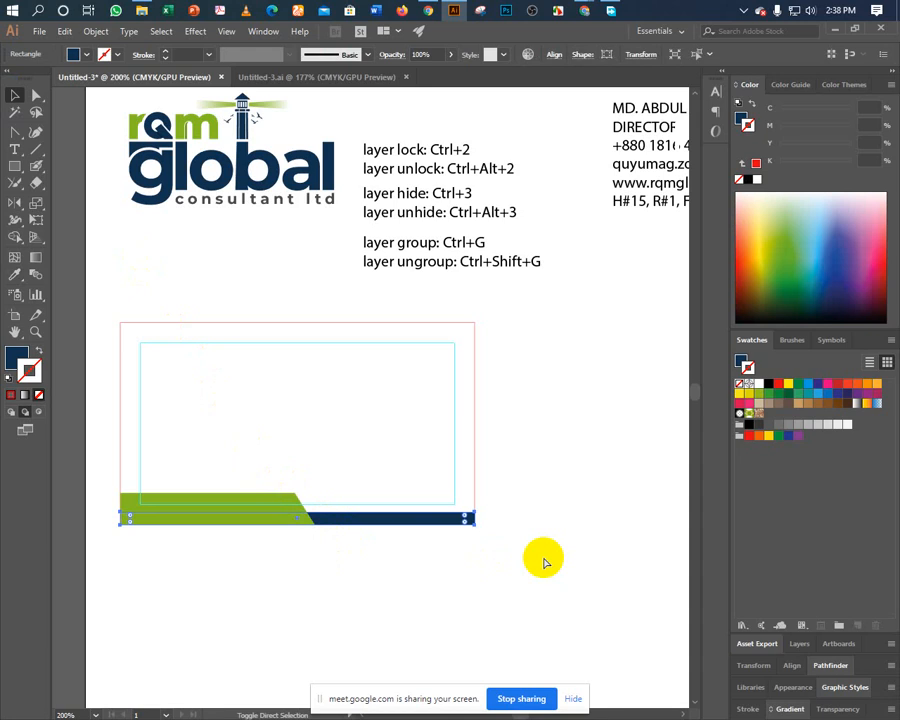
{"action": "key", "text": "alt+shift+Up"}
{"action": "key", "text": "Down"}
{"action": "key", "text": "Down"}
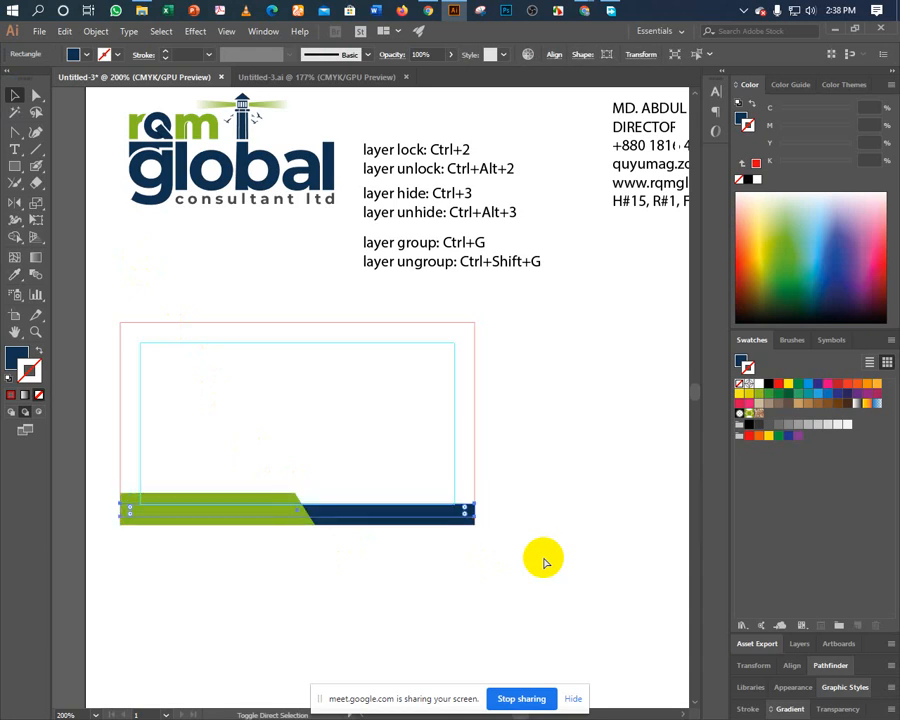
{"action": "key", "text": "Down"}
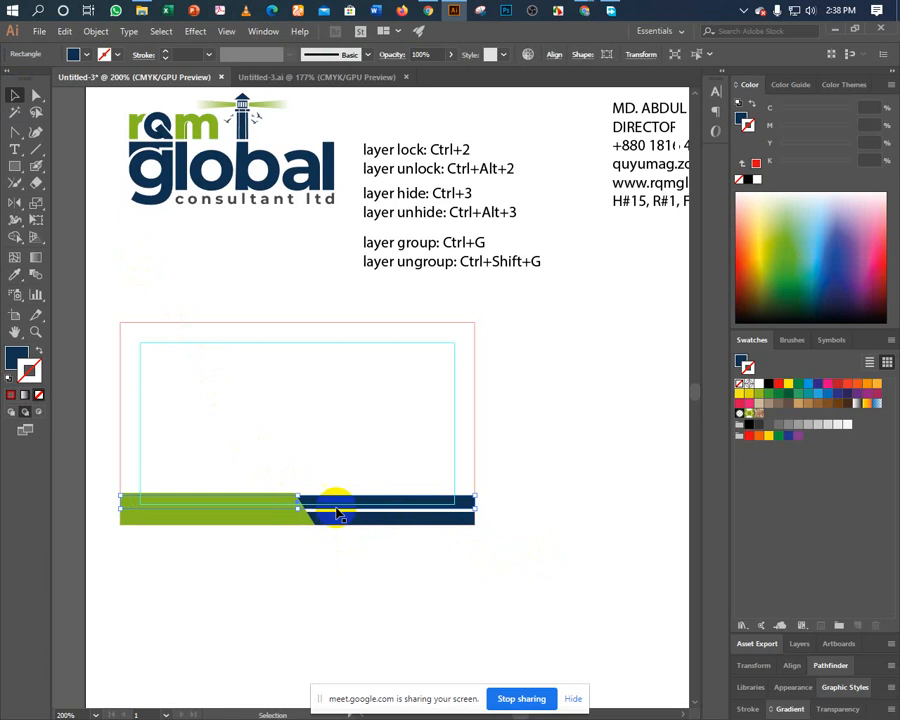
{"action": "left_click_drag", "start_coordinate": [295, 490], "coordinate": [296, 507]}
Drag the rqm global logo onto the card, scale it down, and nudge it right.
{"action": "left_click", "coordinate": [278, 578]}
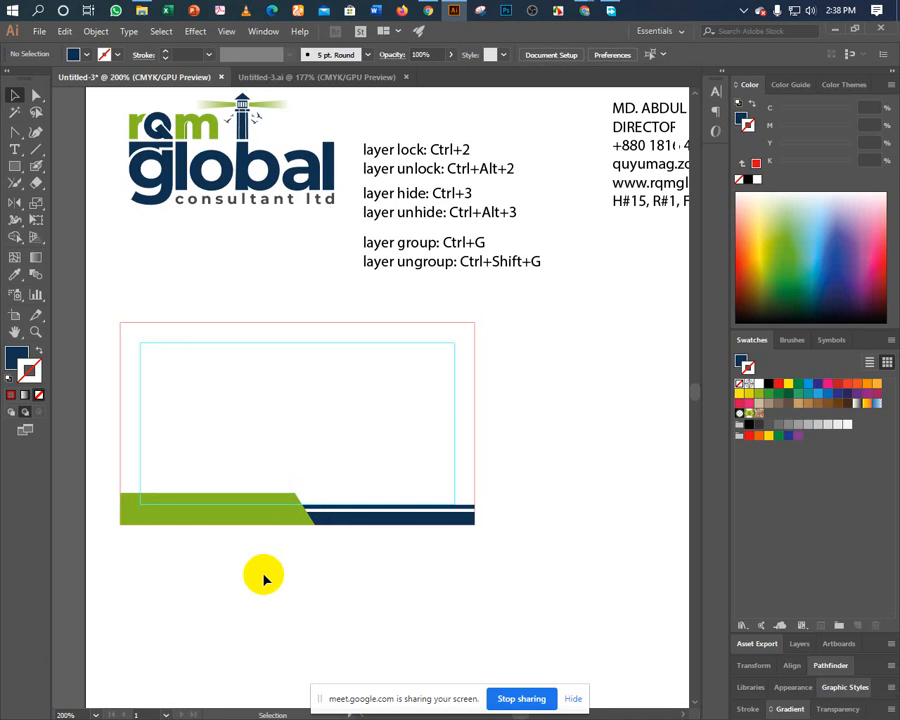
{"action": "left_click", "coordinate": [258, 118]}
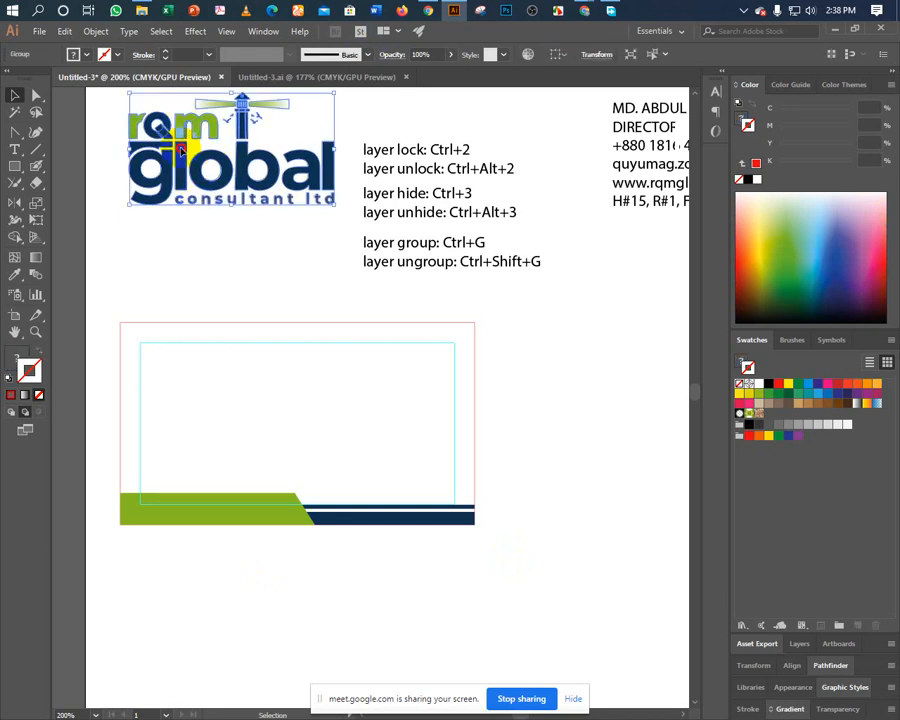
{"action": "left_click_drag", "start_coordinate": [185, 124], "coordinate": [195, 362]}
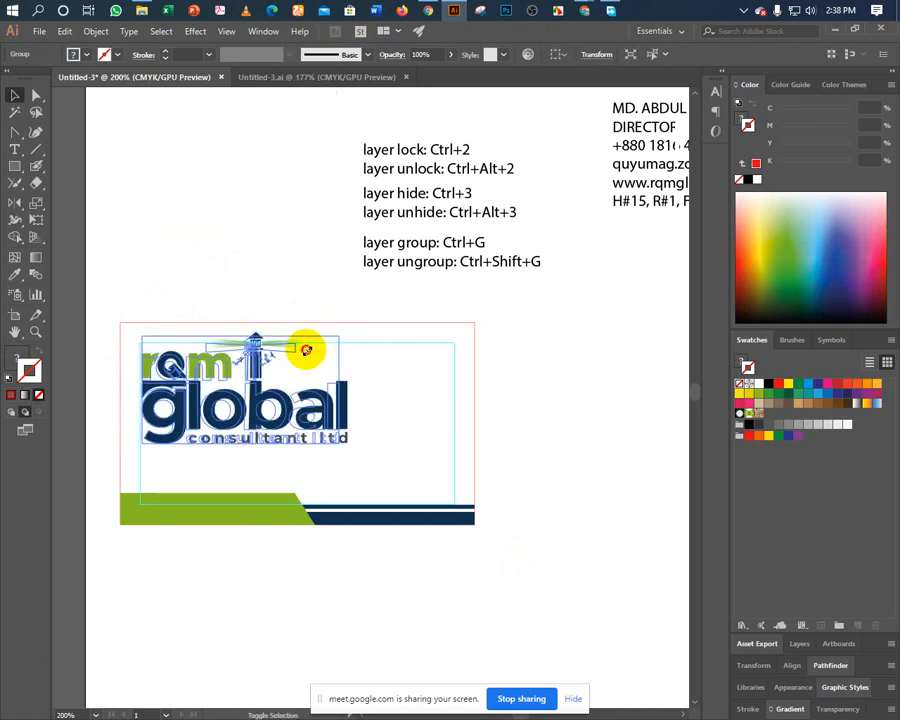
{"action": "left_click_drag", "start_coordinate": [306, 349], "coordinate": [400, 388]}
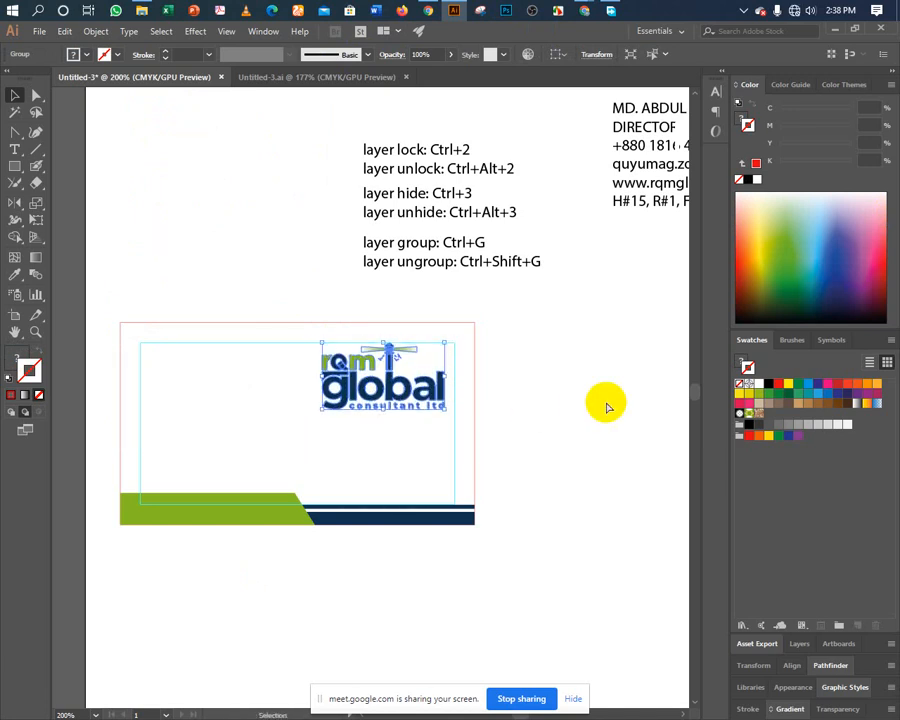
{"action": "key", "text": "shift+Right"}
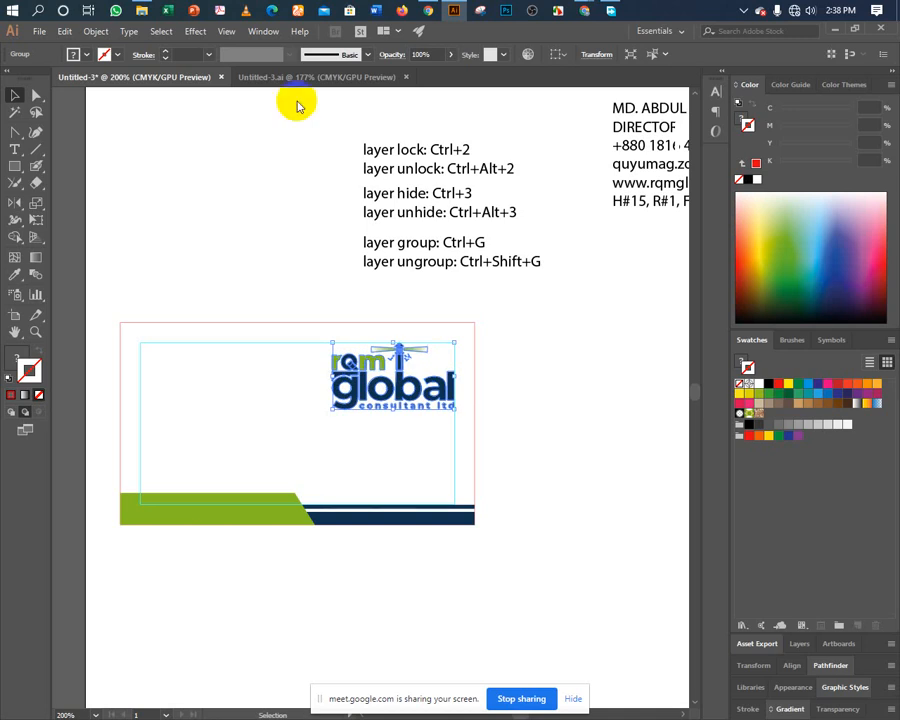
{"action": "left_click", "coordinate": [527, 386]}
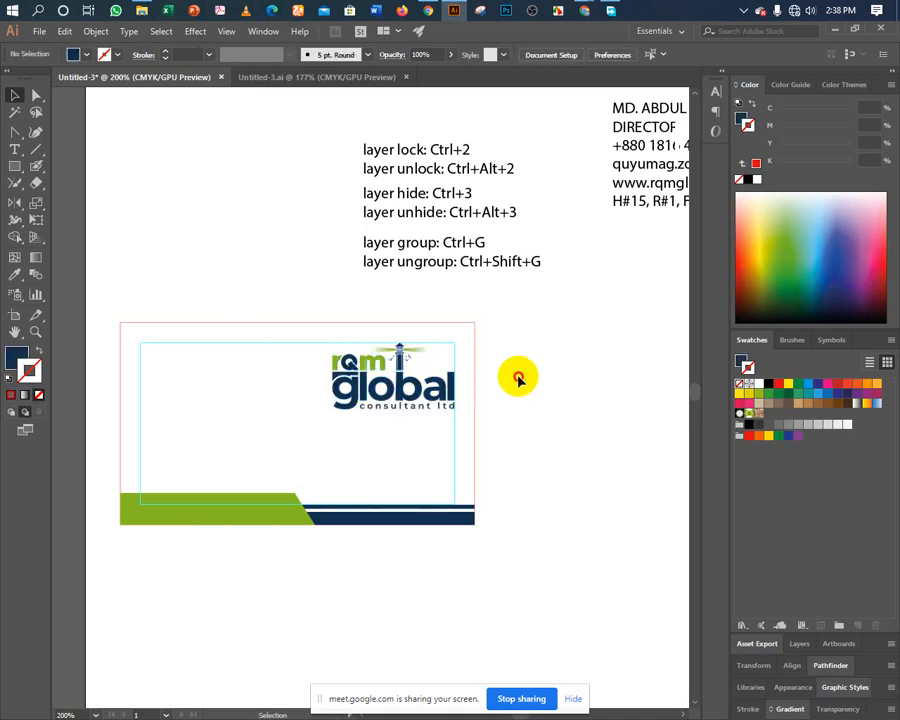
{"action": "scroll", "coordinate": [518, 386], "scroll_direction": "up", "scroll_amount": 1}
{"action": "left_click", "coordinate": [378, 420]}
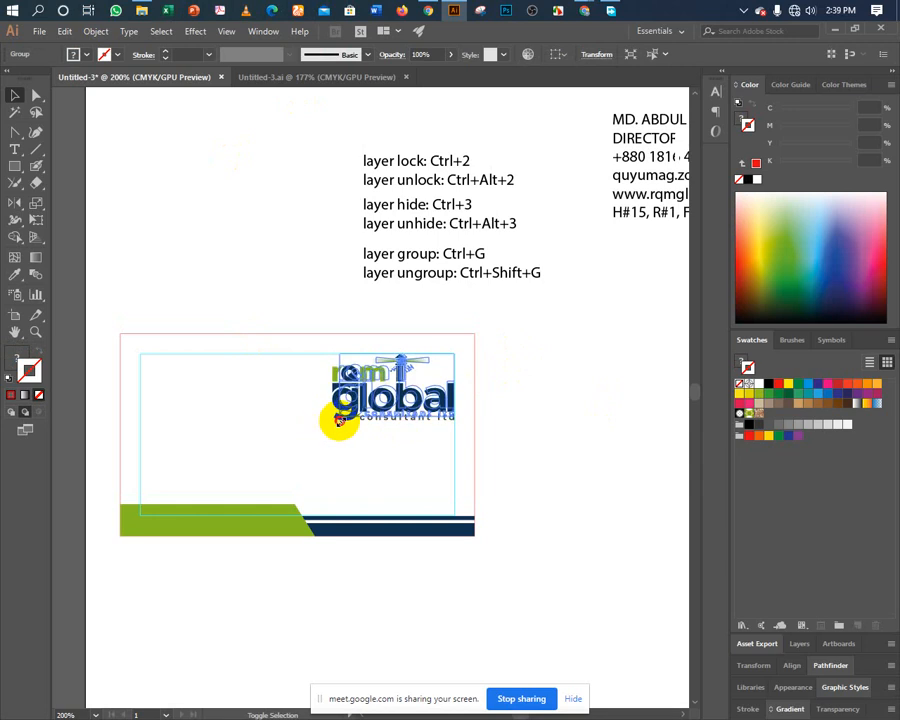
Cut the name and DIRECTOR lines out of the contact text block, removing the blank line.
{"action": "left_click", "coordinate": [556, 392]}
{"action": "scroll", "coordinate": [523, 372], "scroll_direction": "right", "scroll_amount": 2}
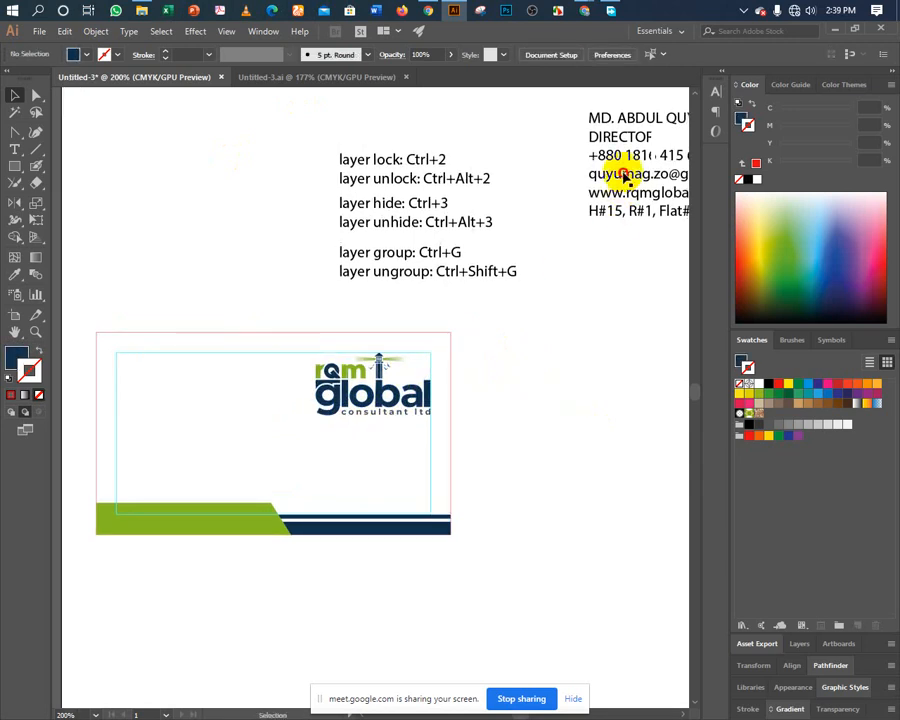
{"action": "left_click_drag", "start_coordinate": [603, 177], "coordinate": [138, 271]}
{"action": "left_click", "coordinate": [100, 178]}
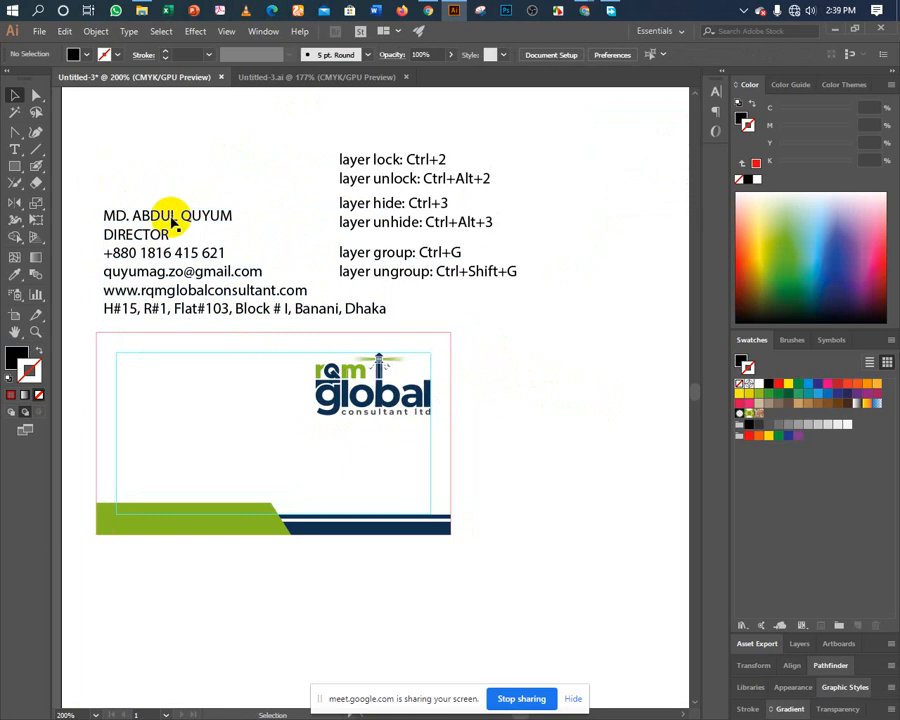
{"action": "double_click", "coordinate": [131, 215]}
{"action": "left_click_drag", "start_coordinate": [104, 215], "coordinate": [278, 240]}
{"action": "key", "text": "ctrl+c"}
{"action": "key", "text": "BackSpace"}
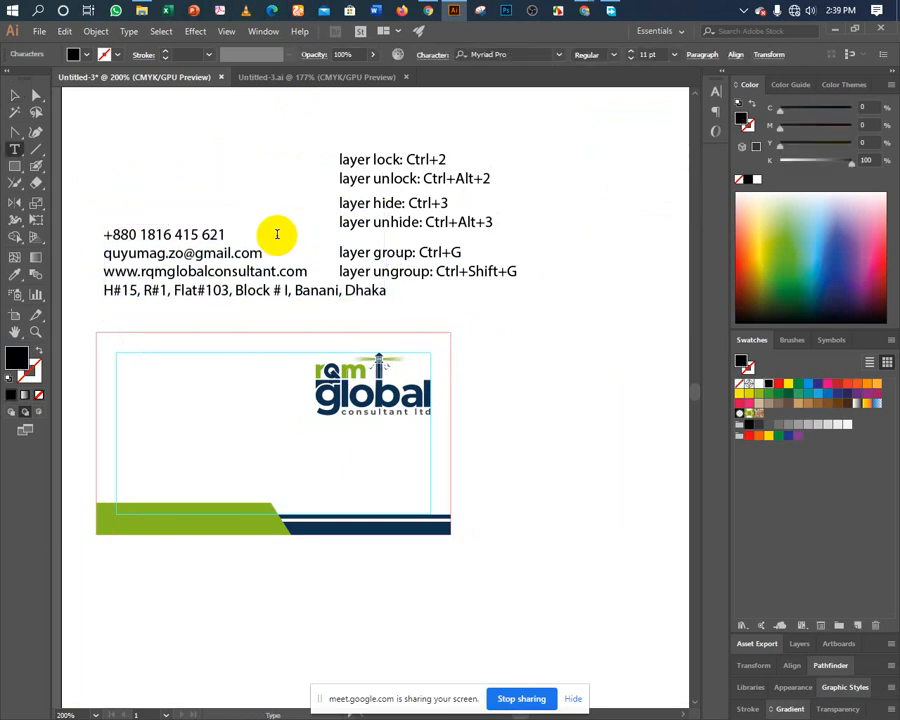
{"action": "key", "text": "Escape"}
{"action": "left_click", "coordinate": [284, 284]}
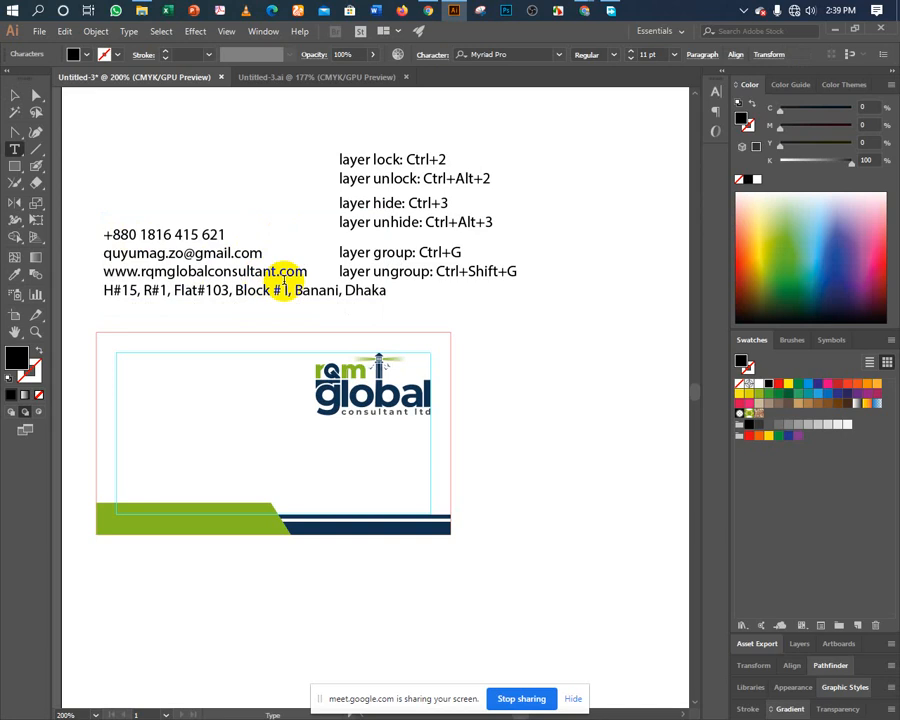
{"action": "key", "text": "BackSpace"}
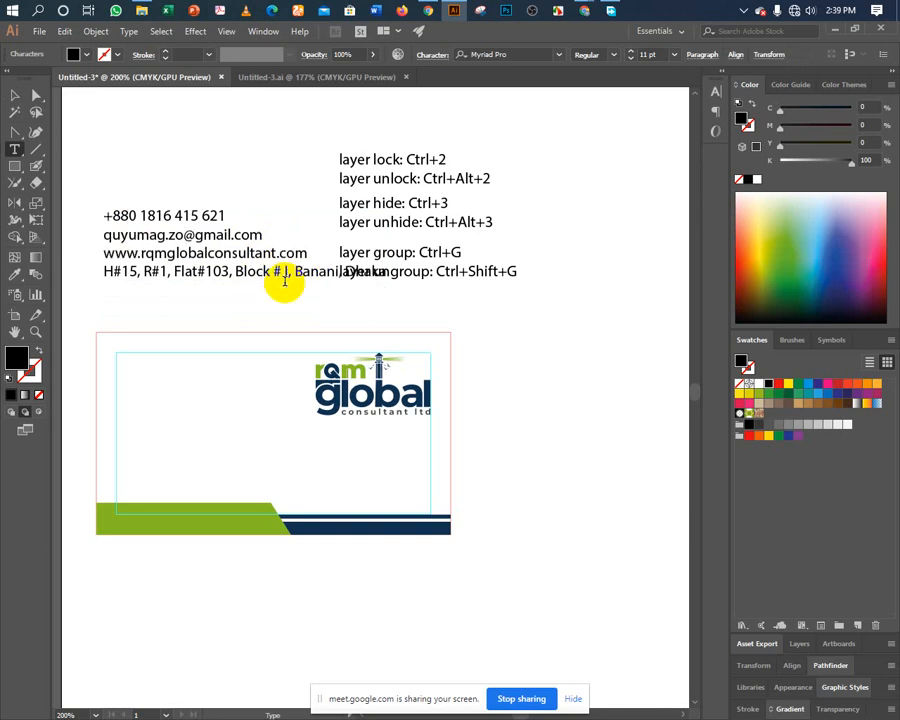
{"action": "key", "text": "Escape"}
{"action": "left_click", "coordinate": [185, 181]}
Paste the name onto the card's left side and delete the DIRECTOR word.
{"action": "key", "text": "ctrl+v"}
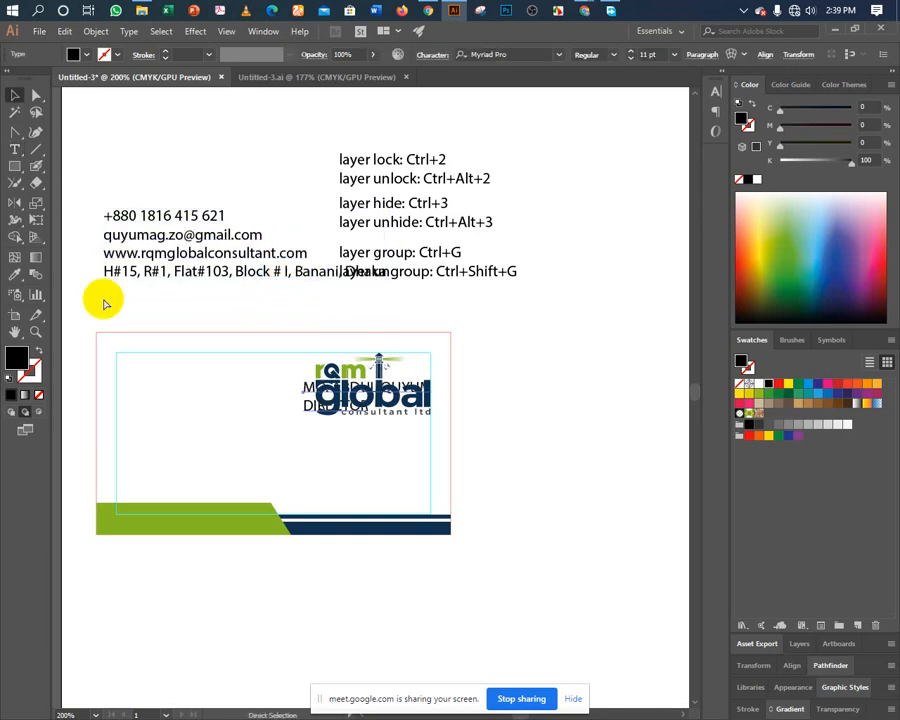
{"action": "left_click_drag", "start_coordinate": [303, 404], "coordinate": [237, 399]}
{"action": "double_click", "coordinate": [147, 399]}
{"action": "key", "text": "BackSpace"}
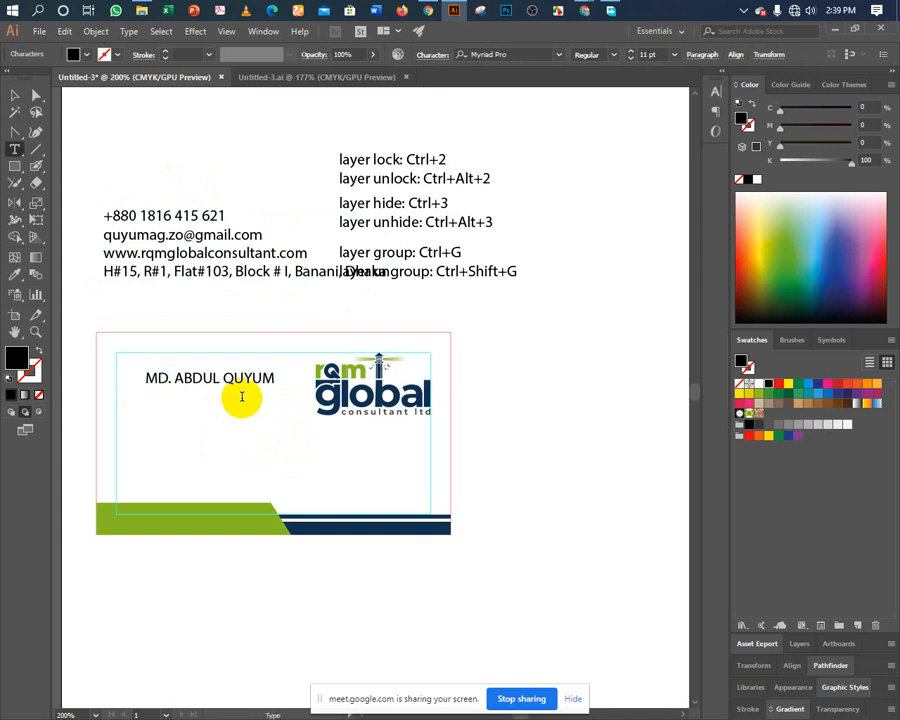
{"action": "key", "text": "Escape"}
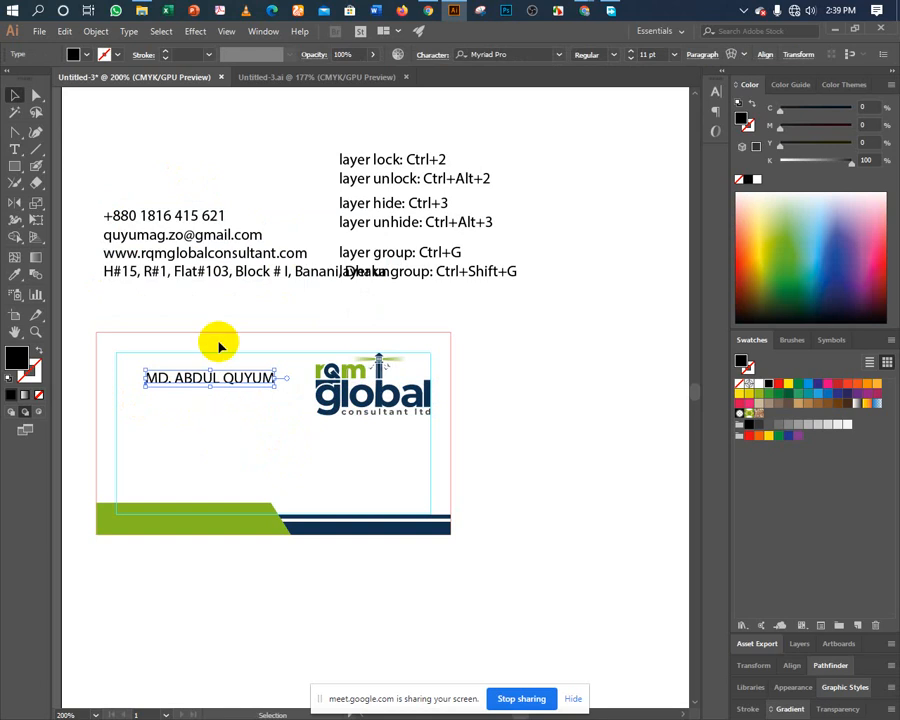
Set the name text's font to Roboto Bold from the Character font field.
{"action": "left_click", "coordinate": [492, 54]}
{"action": "type", "text": "4"}
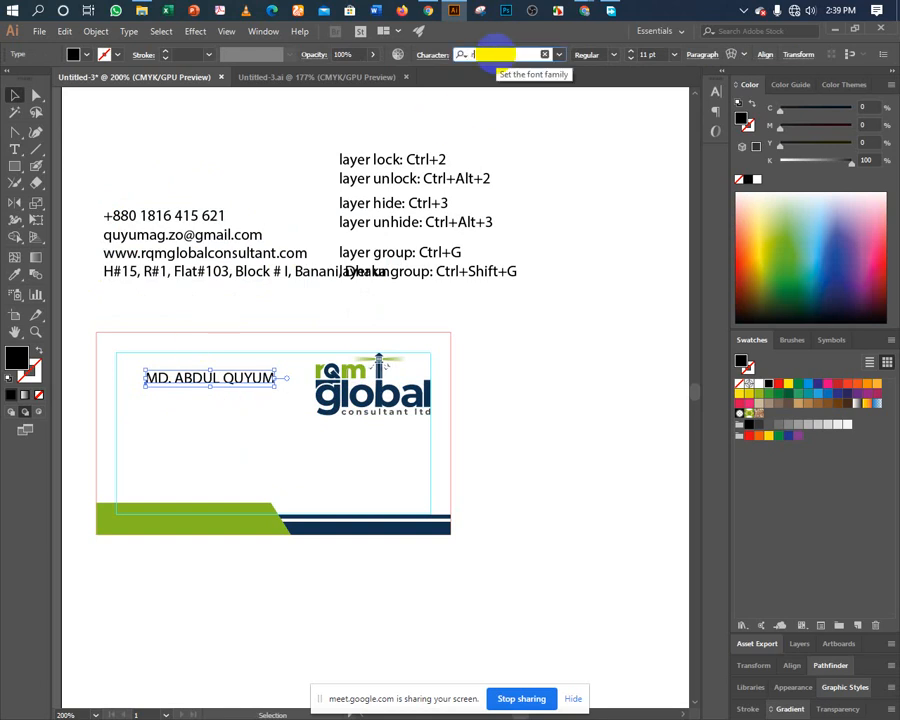
{"action": "type", "text": "oboto"}
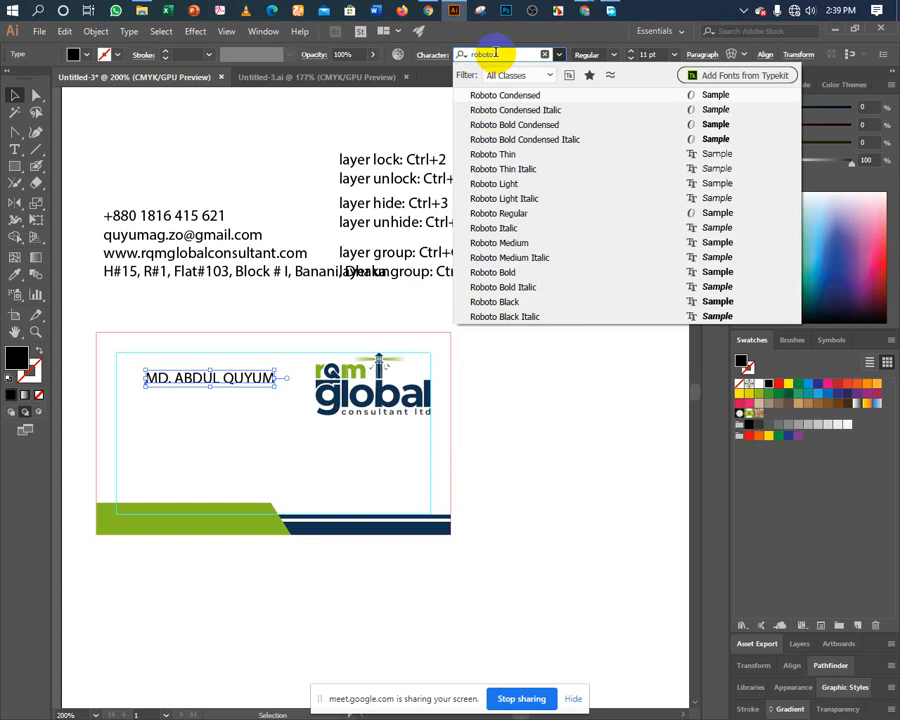
{"action": "key", "text": "Down"}
{"action": "key", "text": "Down"}
{"action": "key", "text": "Down"}
{"action": "key", "text": "Down"}
{"action": "key", "text": "Down"}
{"action": "key", "text": "Down"}
{"action": "key", "text": "Down"}
{"action": "key", "text": "Down"}
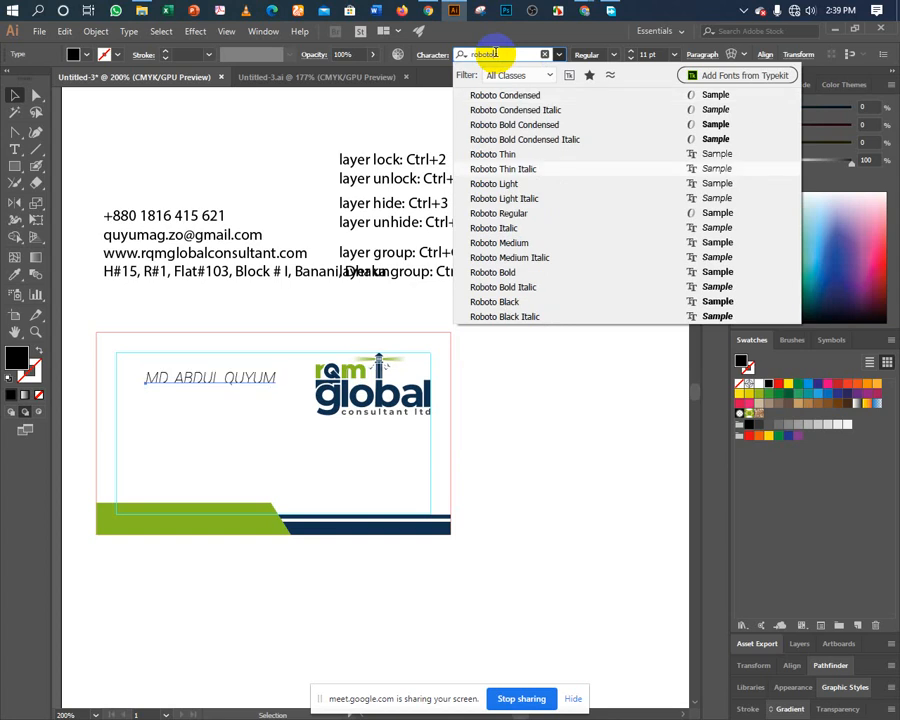
{"action": "key", "text": "Return"}
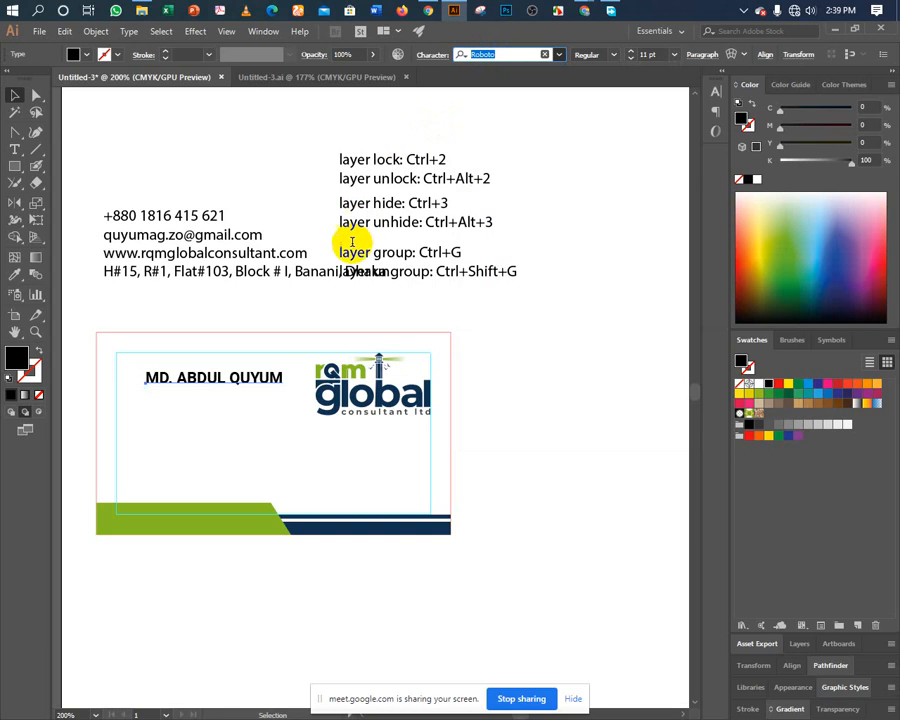
{"action": "left_click", "coordinate": [15, 95]}
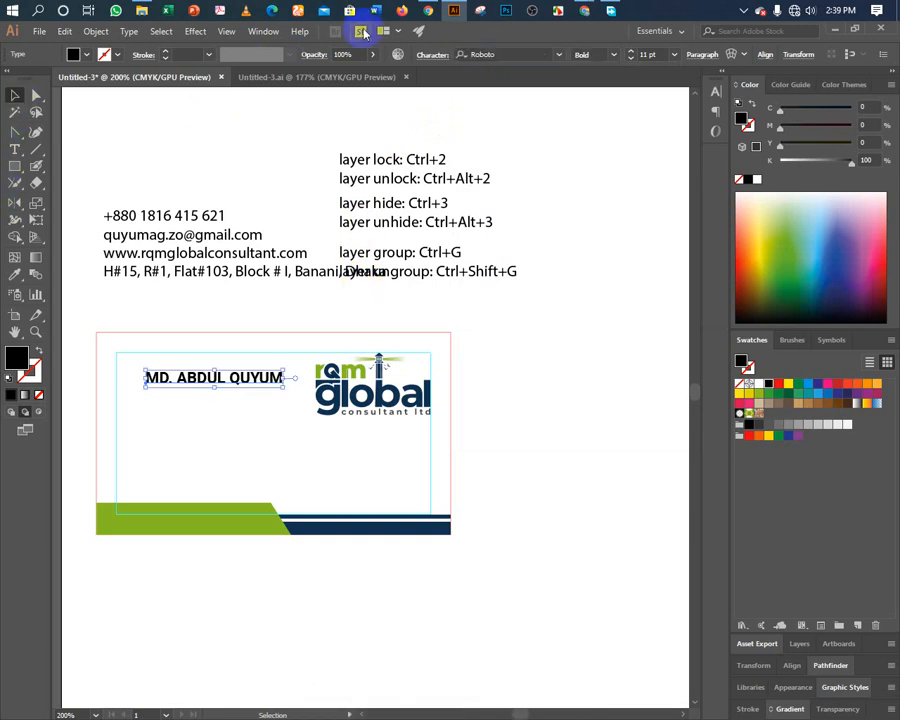
{"action": "left_click", "coordinate": [427, 11]}
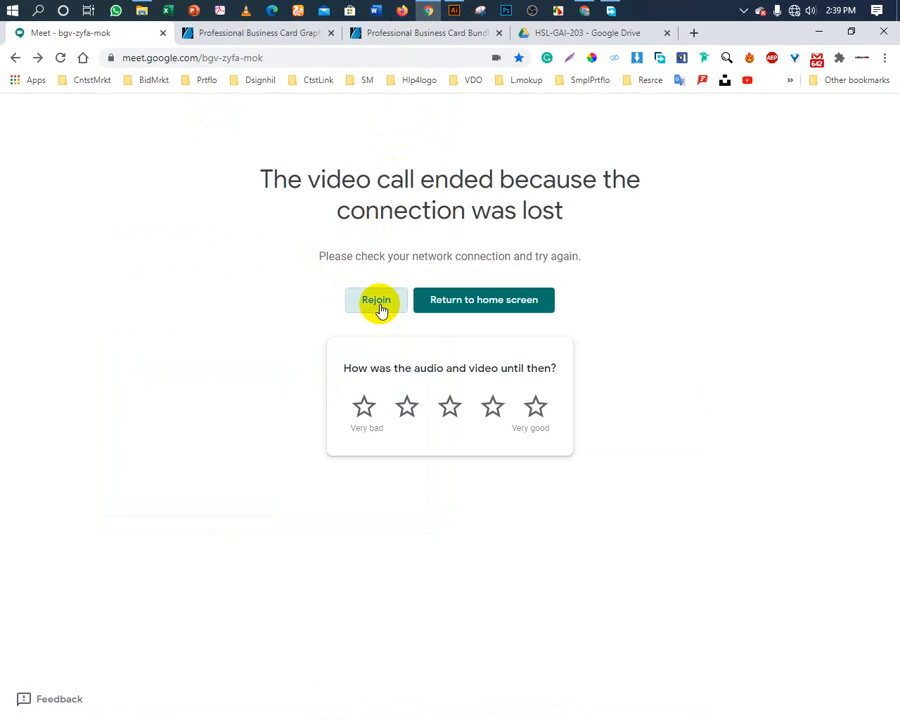
Rejoin the dropped Google Meet call and return to the Illustrator business card.
{"action": "left_click", "coordinate": [470, 80]}
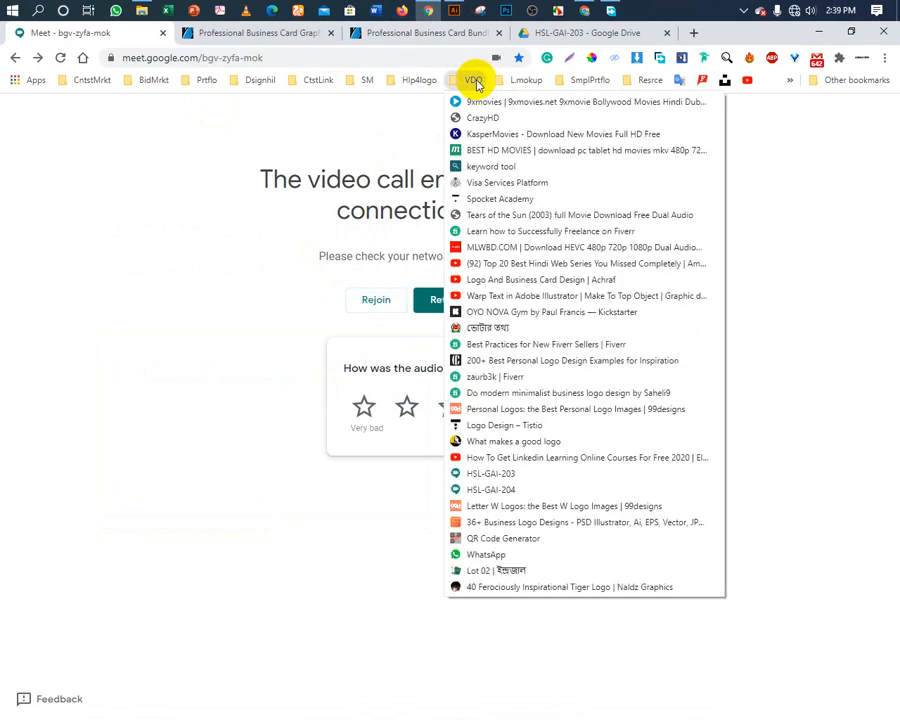
{"action": "left_click", "coordinate": [490, 489]}
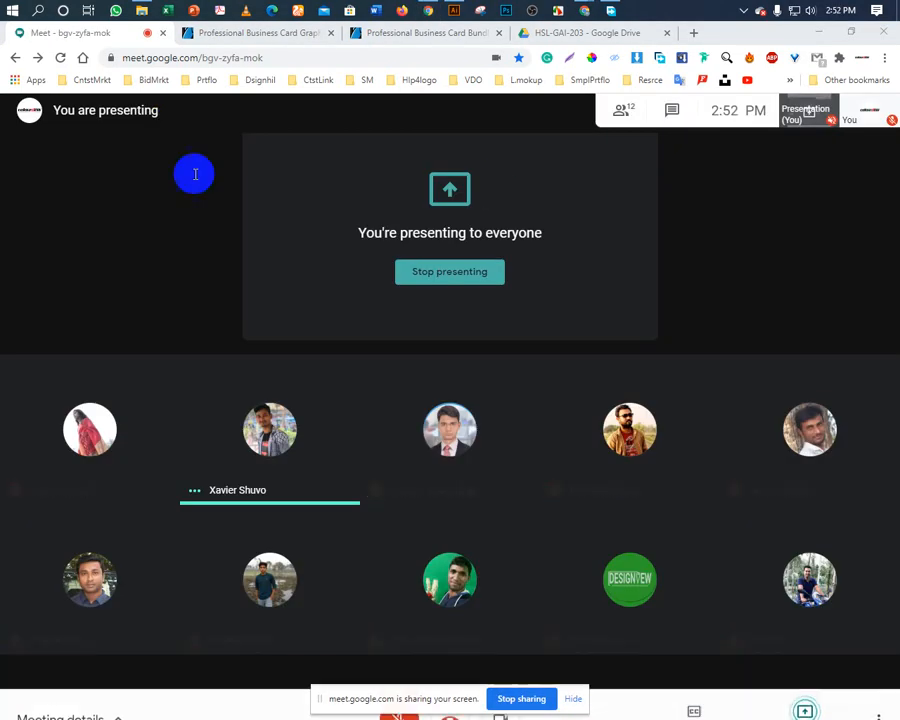
{"action": "left_click", "coordinate": [452, 12]}
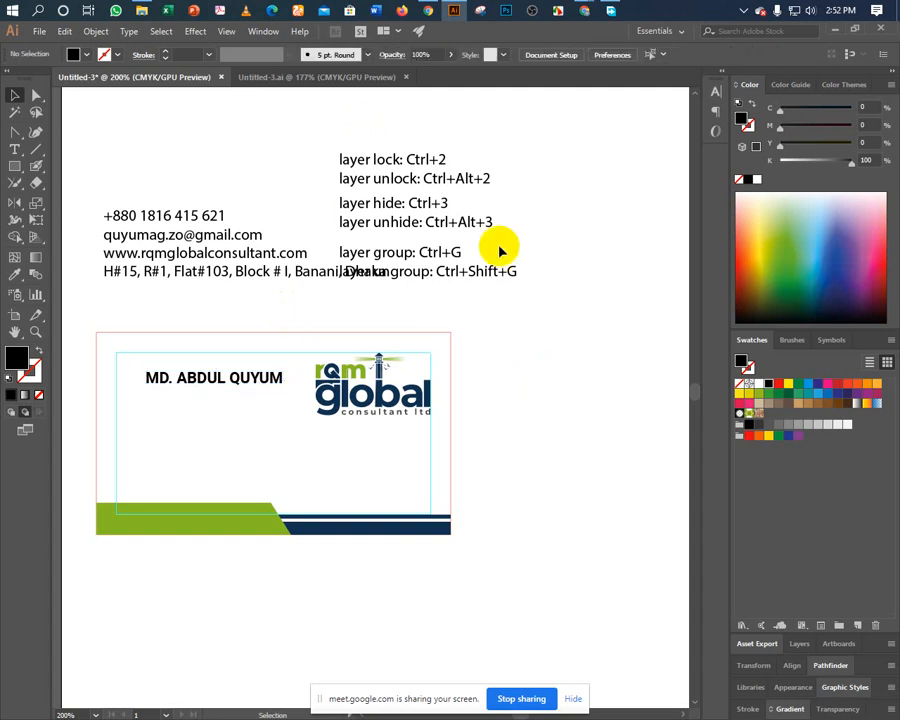
Check the speaker volume, select the name text, then bring Google Meet forward.
{"action": "left_click", "coordinate": [815, 12]}
{"action": "left_click", "coordinate": [592, 237]}
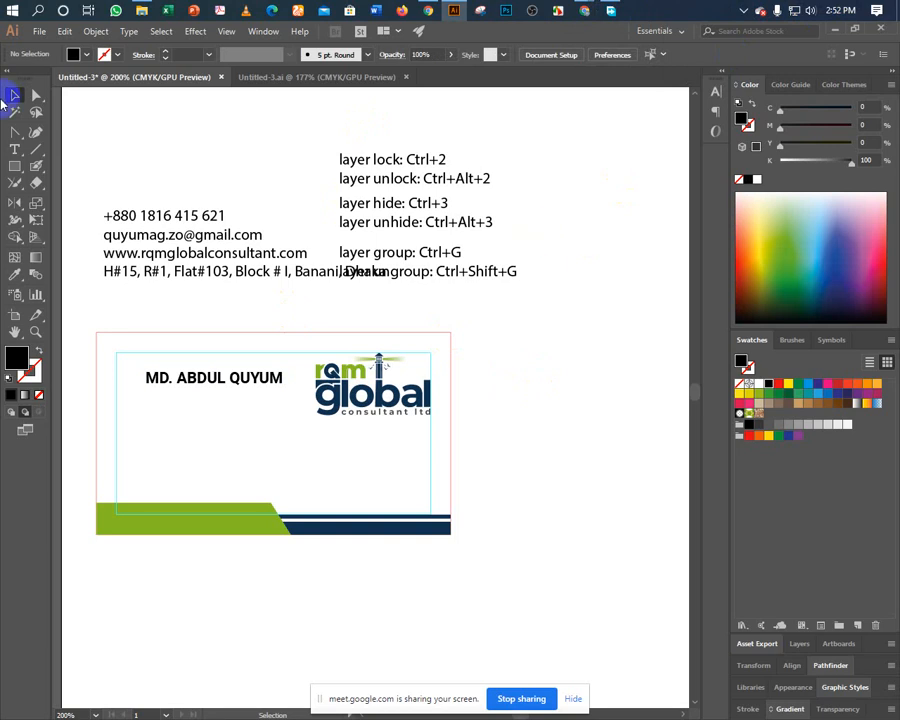
{"action": "left_click", "coordinate": [182, 393]}
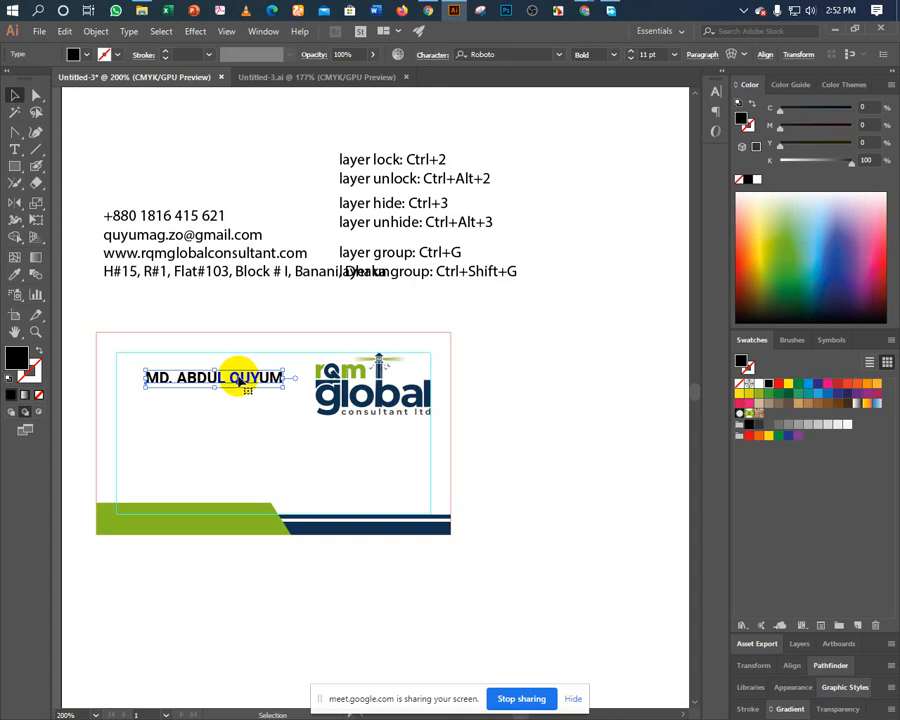
{"action": "left_click", "coordinate": [428, 10]}
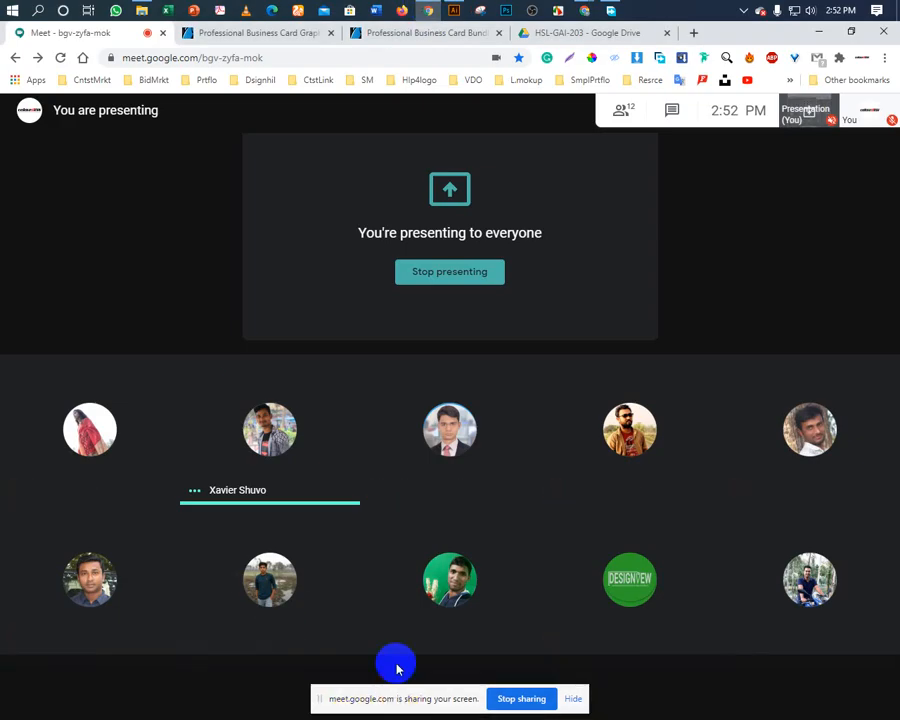
Turn the microphone on and hide the Google Meet screen-sharing notice.
{"action": "left_click_drag", "start_coordinate": [405, 699], "coordinate": [446, 708]}
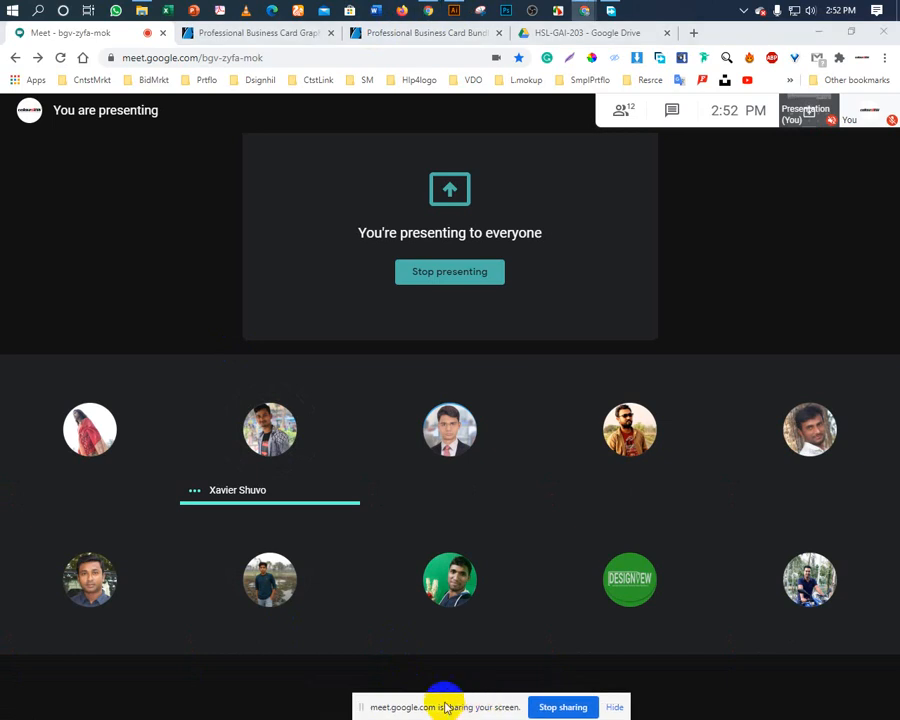
{"action": "left_click", "coordinate": [396, 678]}
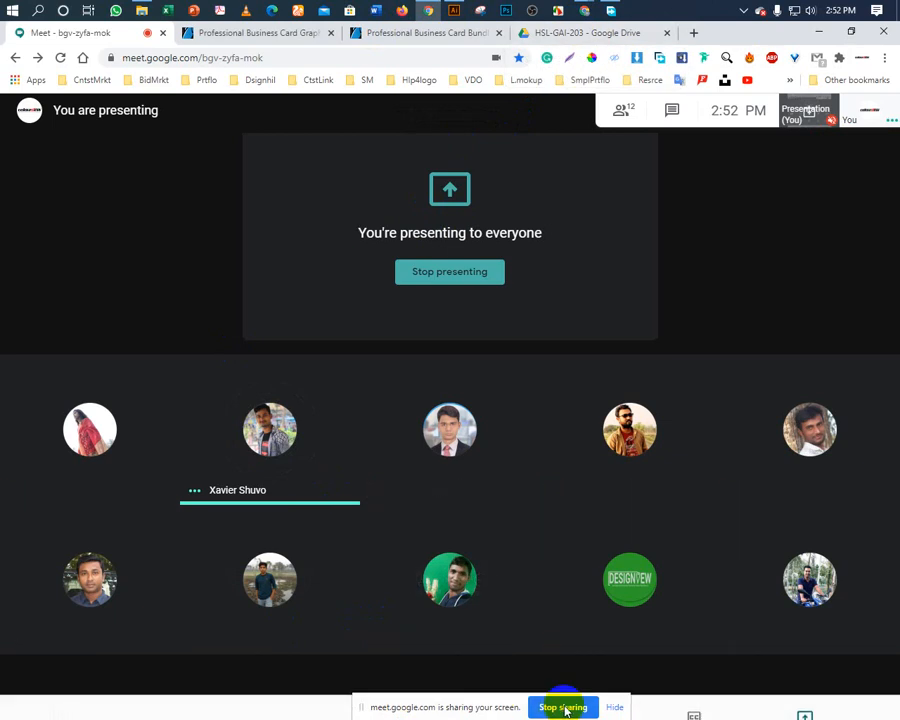
{"action": "left_click", "coordinate": [614, 707]}
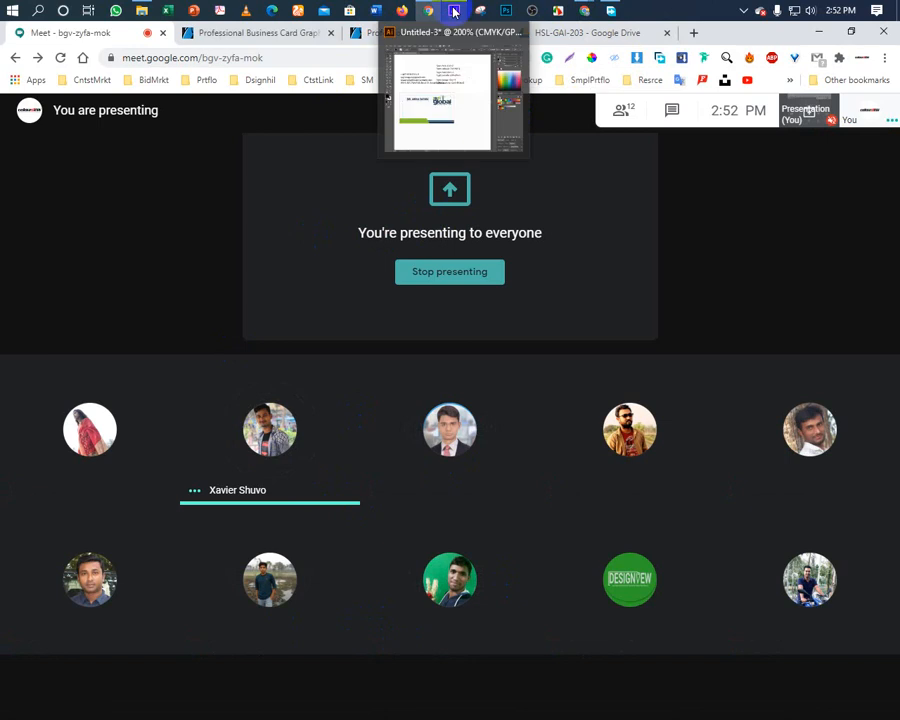
Bring the Illustrator business card document back to the front.
{"action": "left_click", "coordinate": [454, 11]}
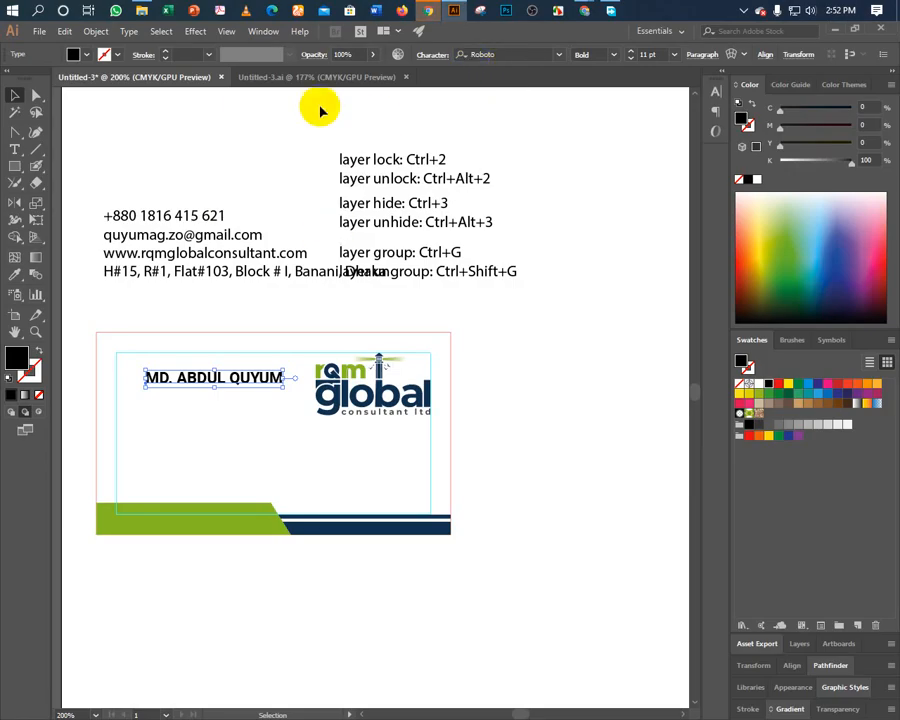
{"action": "left_click", "coordinate": [428, 10]}
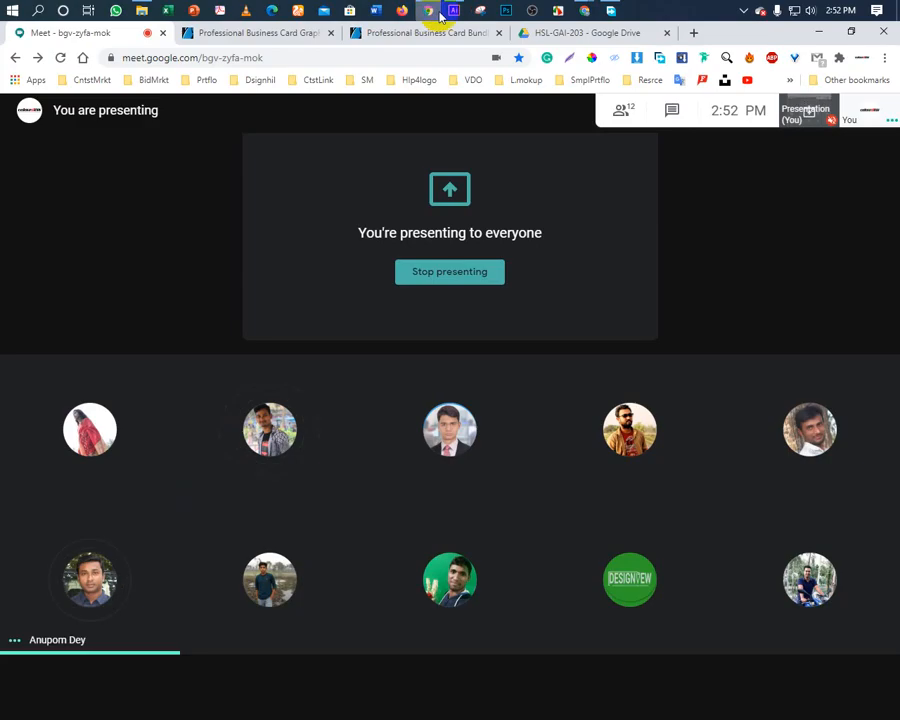
{"action": "left_click", "coordinate": [454, 12]}
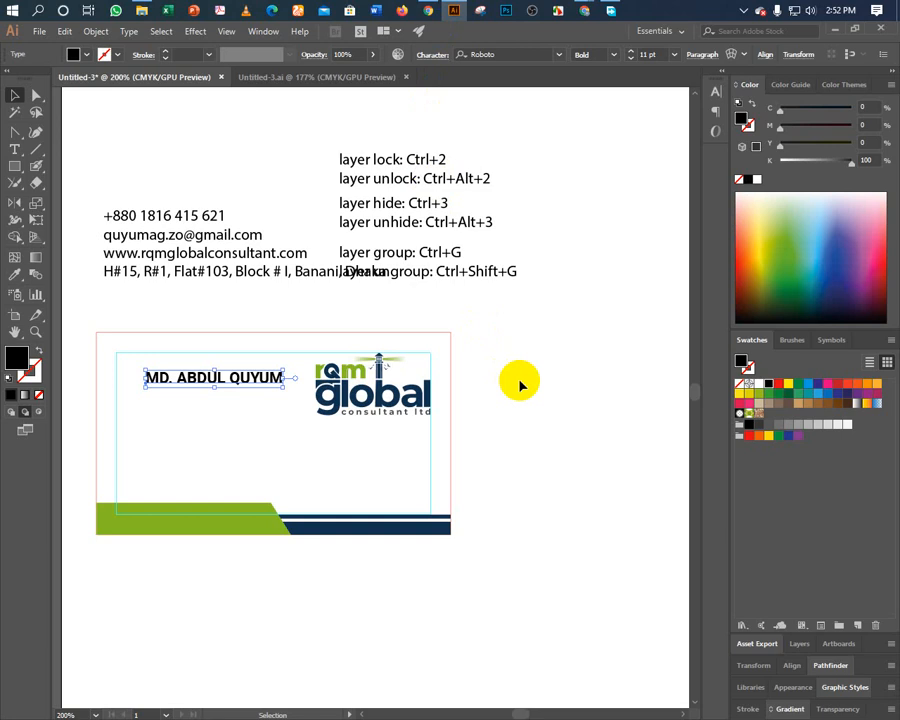
Move the contact details just above the card and the shortcut notes to their upper right.
{"action": "left_click_drag", "start_coordinate": [141, 255], "coordinate": [96, 250]}
{"action": "left_click", "coordinate": [209, 311]}
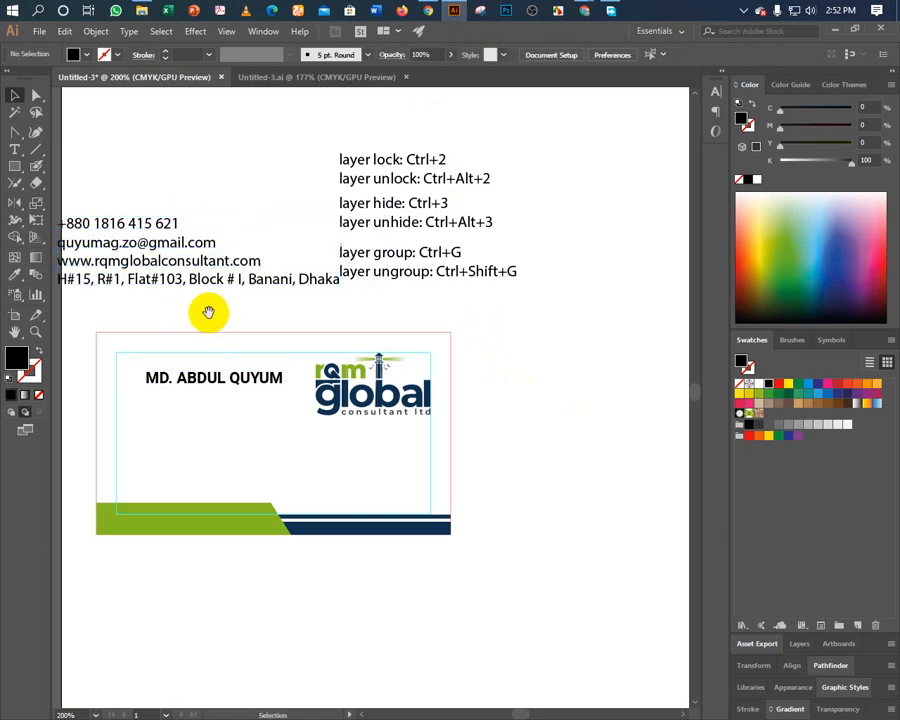
{"action": "left_click_drag", "start_coordinate": [209, 311], "coordinate": [239, 330]}
{"action": "left_click_drag", "start_coordinate": [410, 279], "coordinate": [488, 248]}
{"action": "left_click_drag", "start_coordinate": [178, 269], "coordinate": [236, 250]}
{"action": "left_click", "coordinate": [166, 333]}
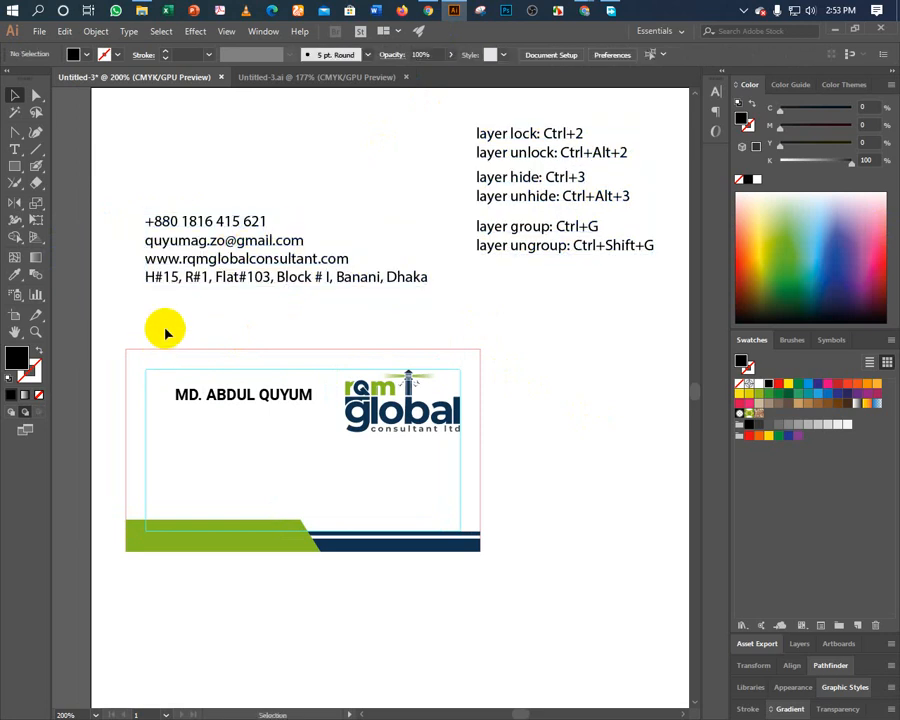
Zoom to 300% with the card centred and select the name text.
{"action": "key", "text": "ctrl+plus"}
{"action": "left_click_drag", "start_coordinate": [166, 333], "coordinate": [281, 311]}
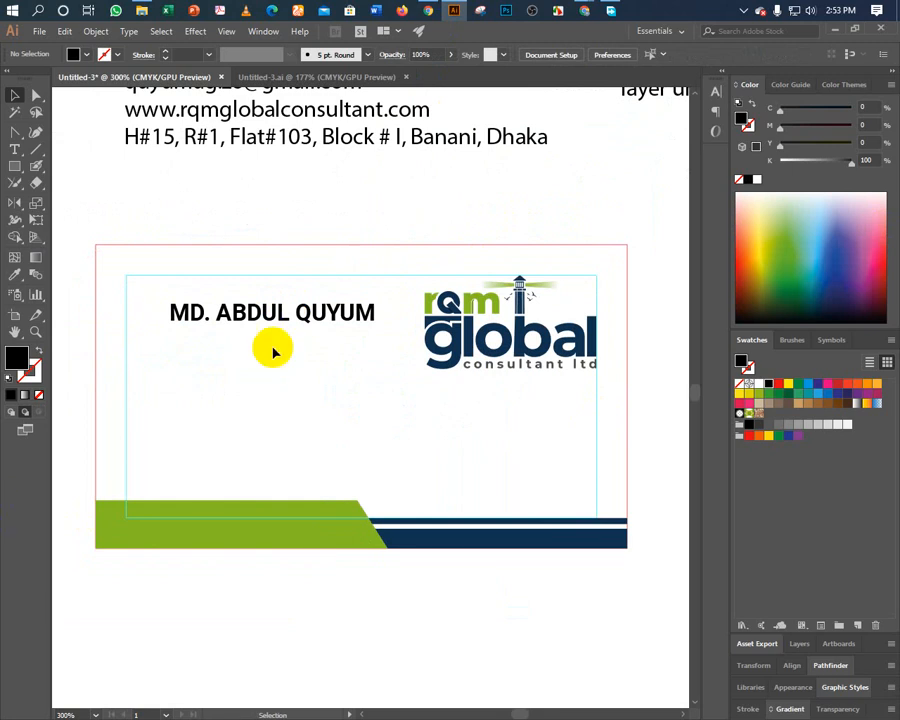
{"action": "left_click", "coordinate": [270, 323]}
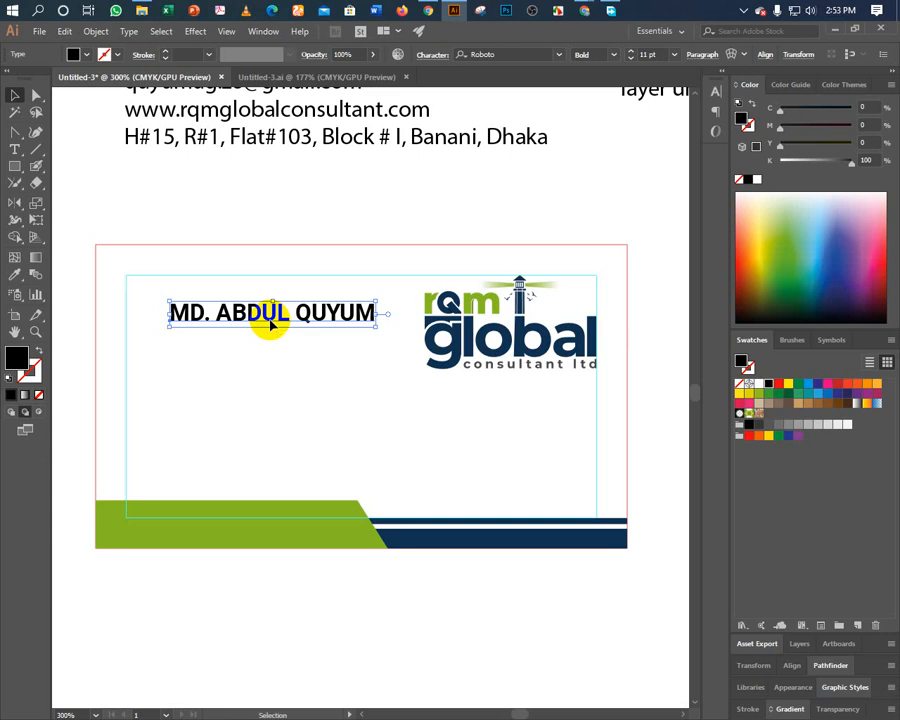
{"action": "left_click", "coordinate": [632, 60]}
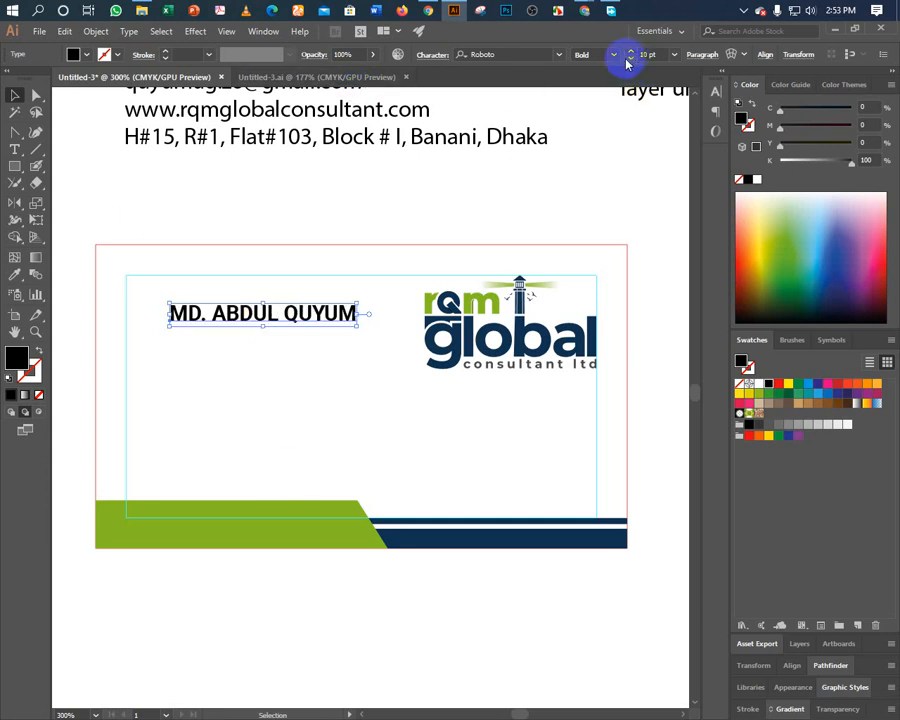
{"action": "left_click_drag", "start_coordinate": [218, 318], "coordinate": [173, 367]}
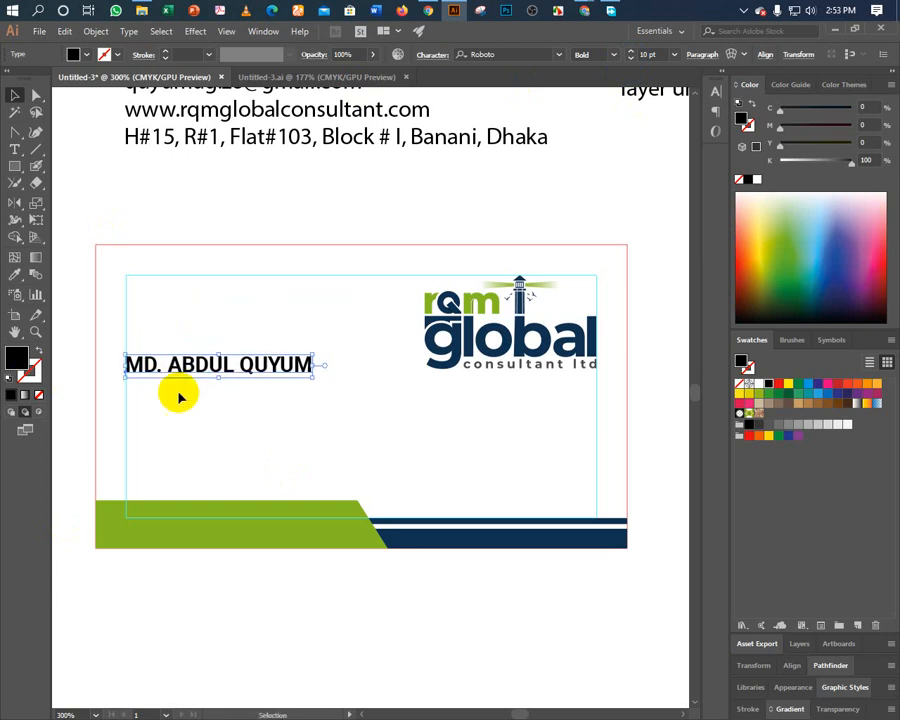
{"action": "left_click", "coordinate": [192, 430]}
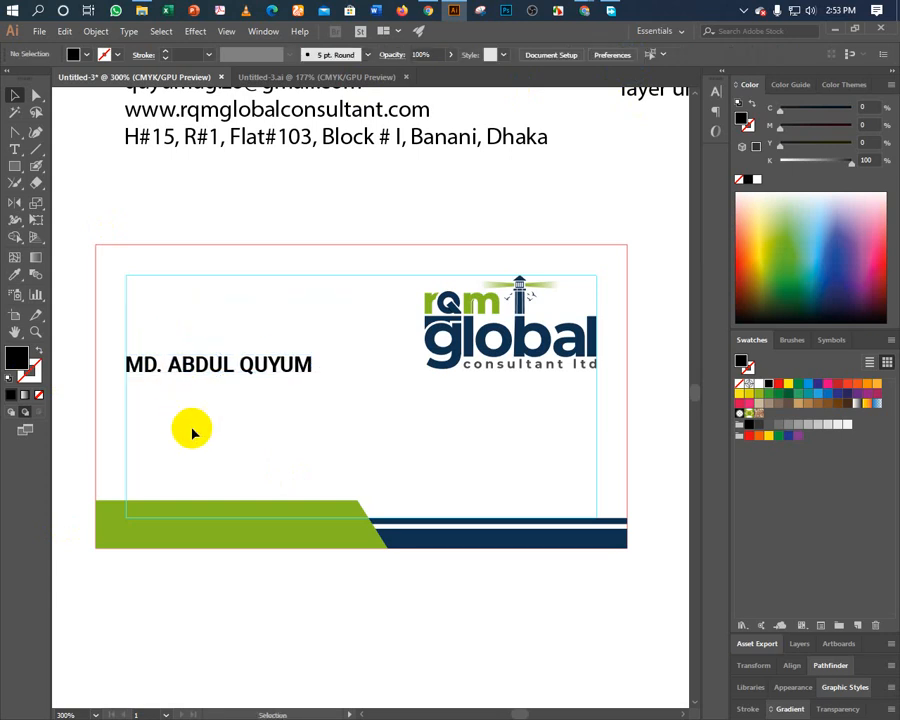
{"action": "left_click", "coordinate": [487, 352]}
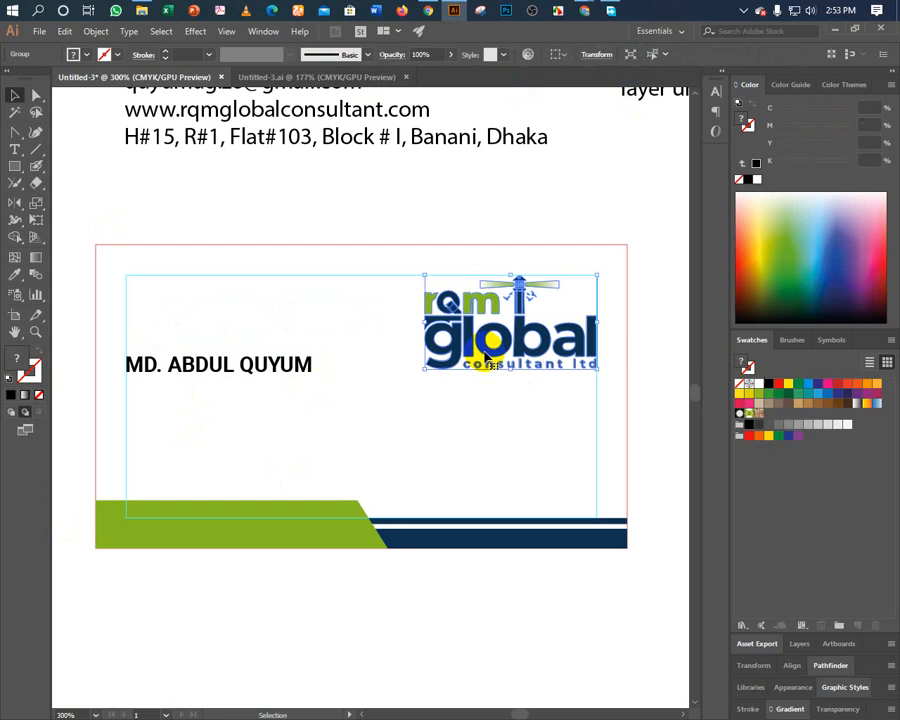
Move the rqm global logo to the upper left and nudge the name text beneath it.
{"action": "left_click_drag", "start_coordinate": [485, 349], "coordinate": [187, 333]}
{"action": "left_click", "coordinate": [191, 393]}
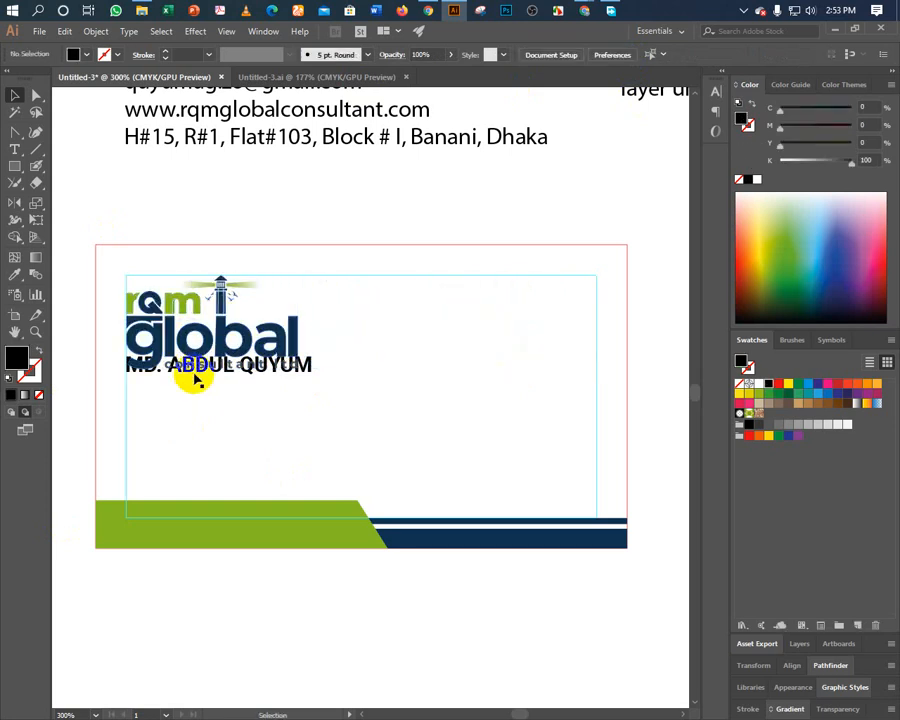
{"action": "left_click_drag", "start_coordinate": [196, 376], "coordinate": [471, 404]}
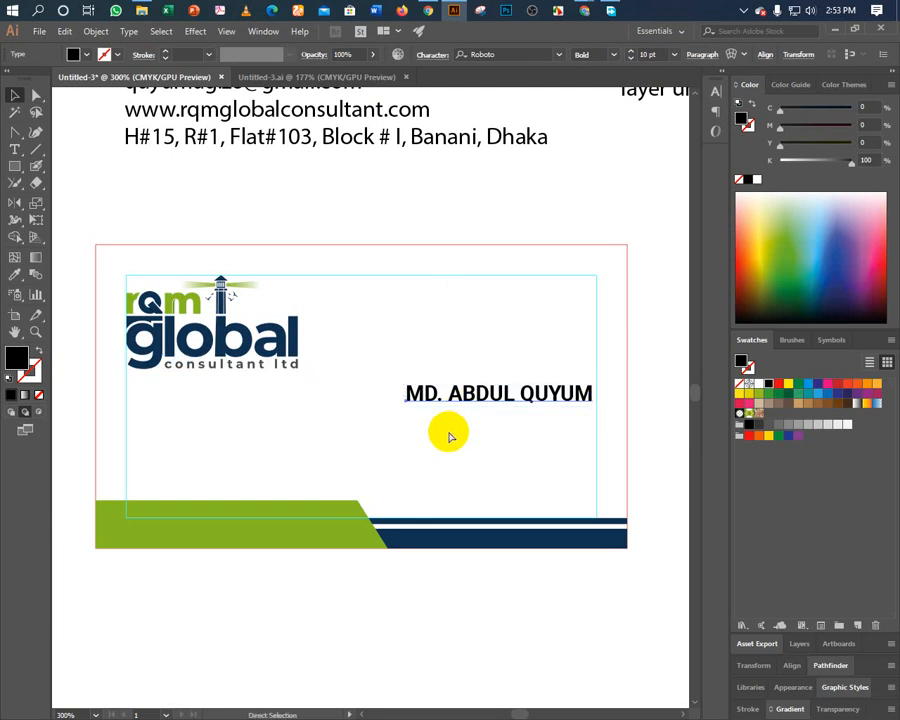
{"action": "key", "text": "shift+Right"}
{"action": "key", "text": "Left"}
{"action": "key", "text": "Left"}
{"action": "key", "text": "Left"}
{"action": "key", "text": "Left"}
{"action": "key", "text": "Left"}
{"action": "key", "text": "Left"}
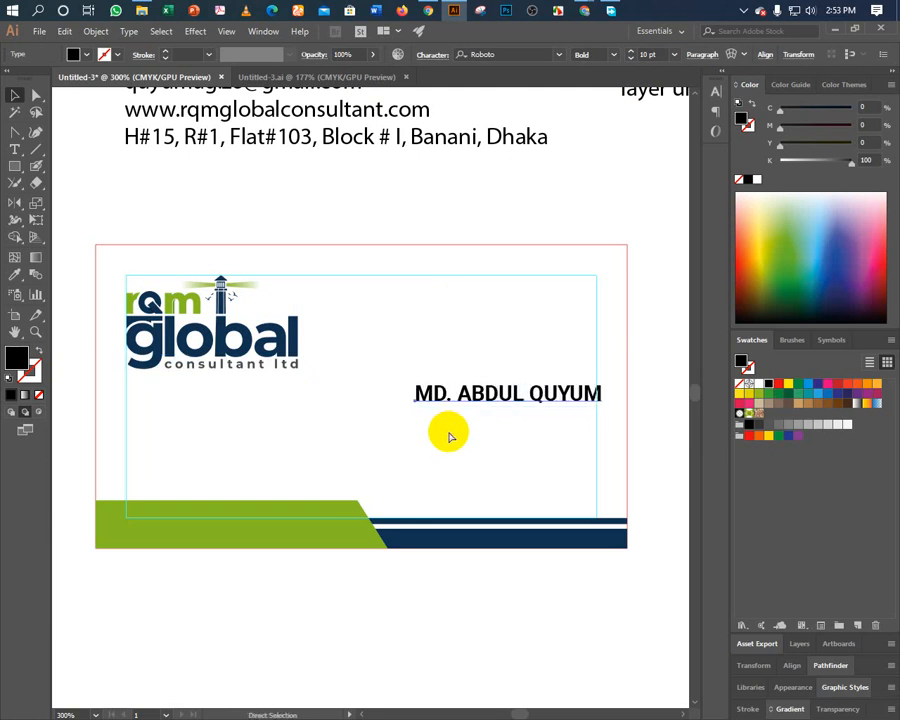
{"action": "key", "text": "shift+Up"}
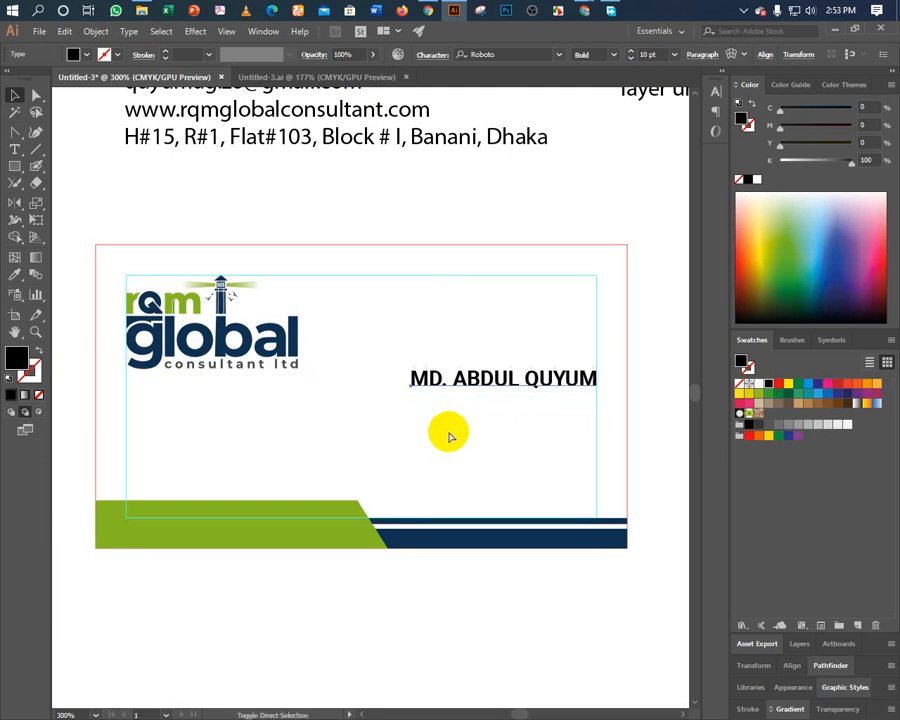
{"action": "key", "text": "v"}
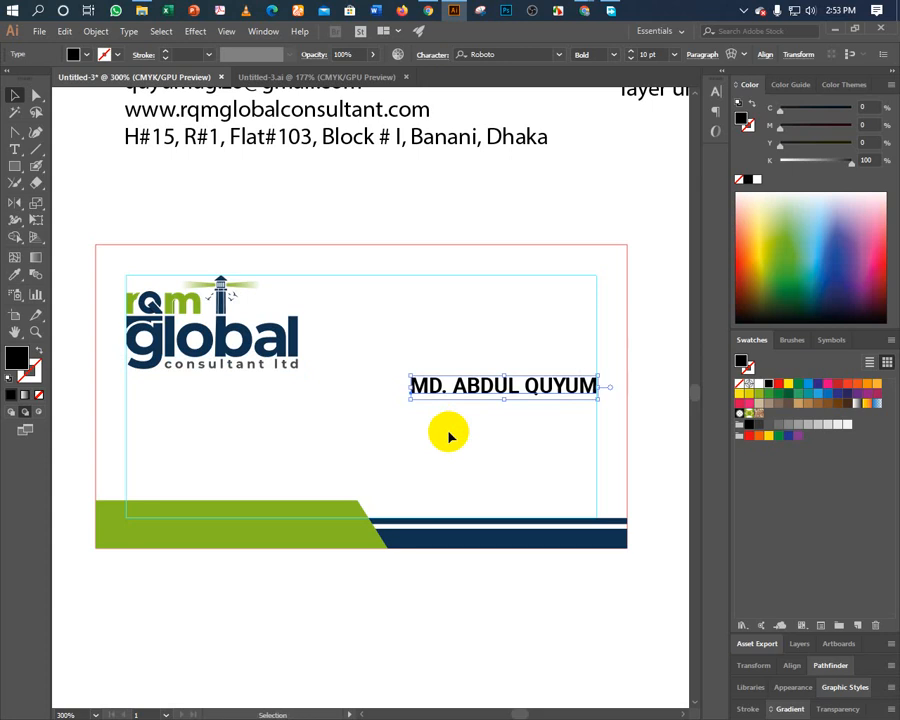
{"action": "key", "text": "Down"}
{"action": "key", "text": "Down"}
{"action": "key", "text": "Down"}
{"action": "key", "text": "Down"}
Right-align the name text and switch back to the Google Meet window.
{"action": "left_click", "coordinate": [697, 54]}
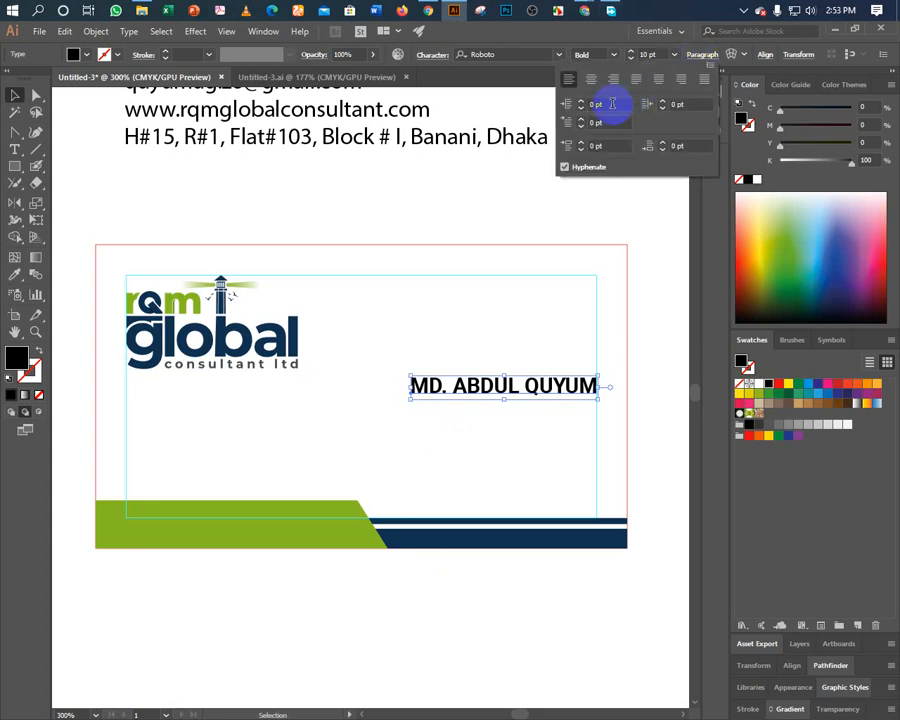
{"action": "left_click", "coordinate": [613, 84]}
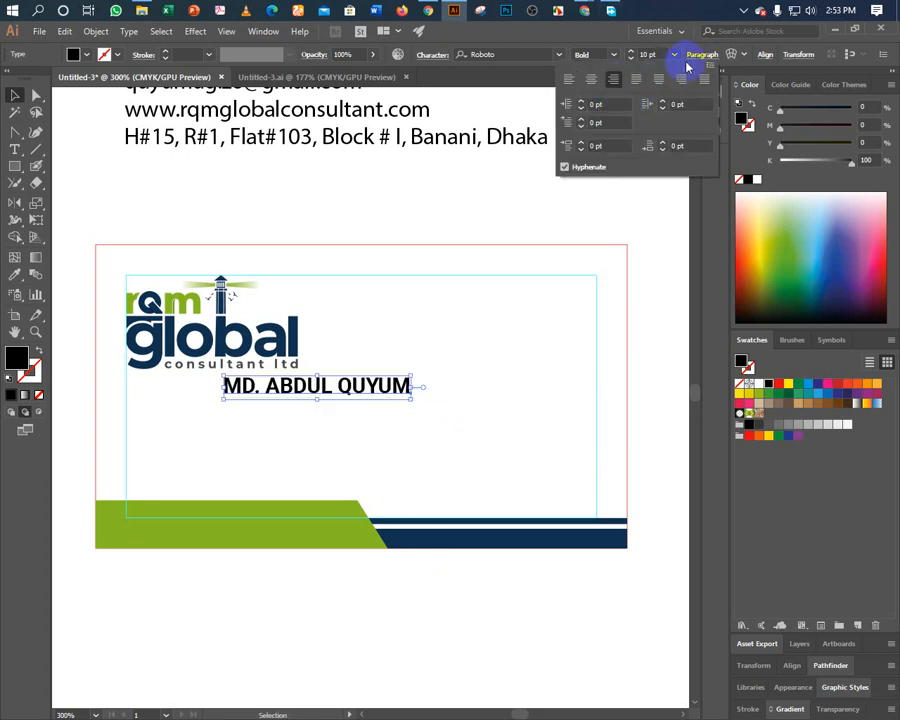
{"action": "left_click", "coordinate": [366, 394]}
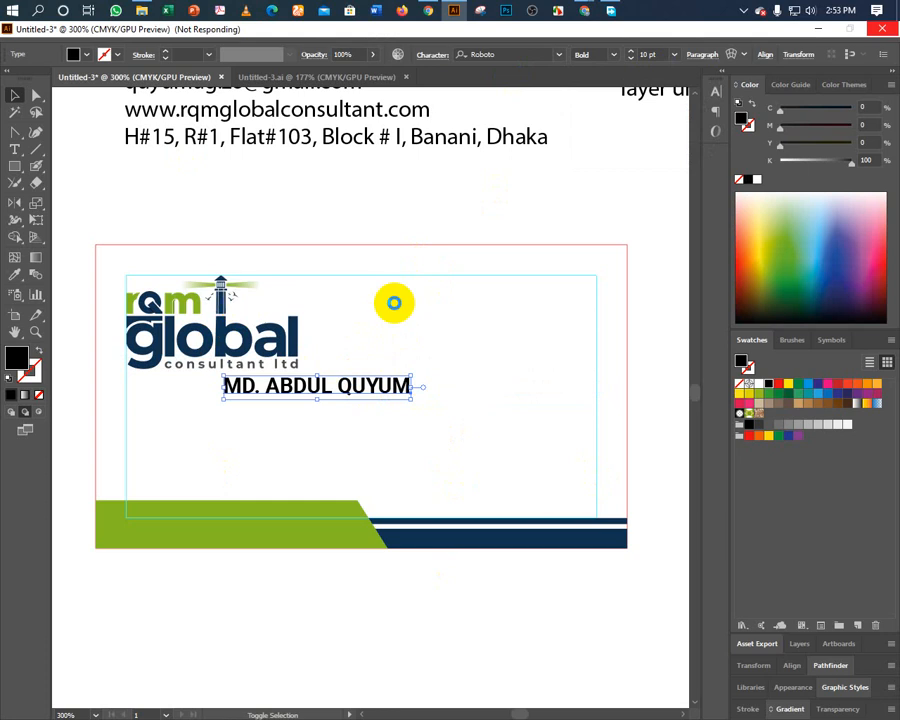
{"action": "key", "text": "alt+Tab"}
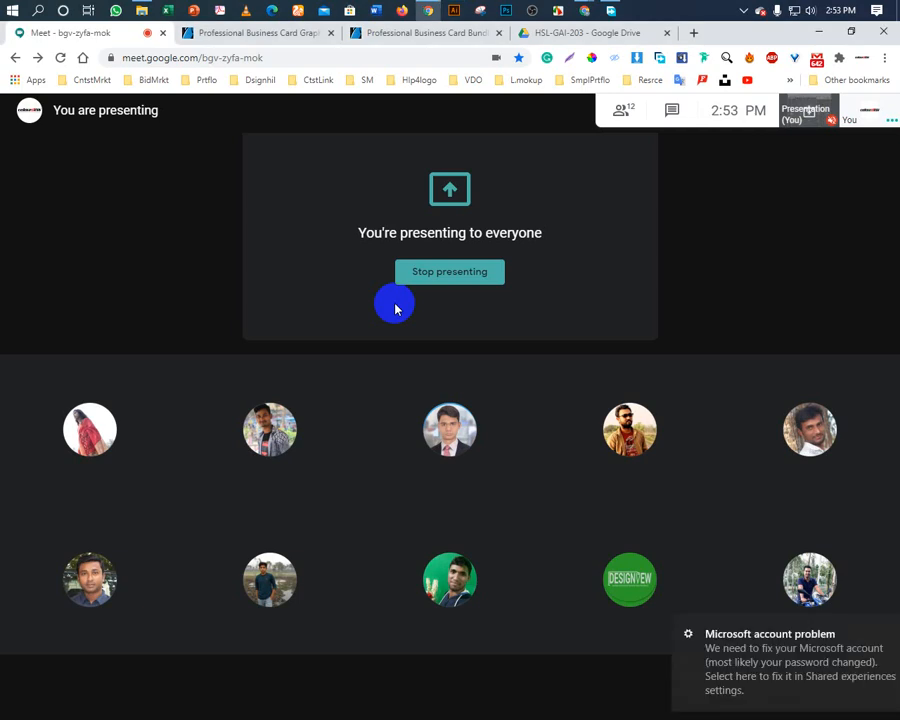
{"action": "left_click", "coordinate": [456, 10]}
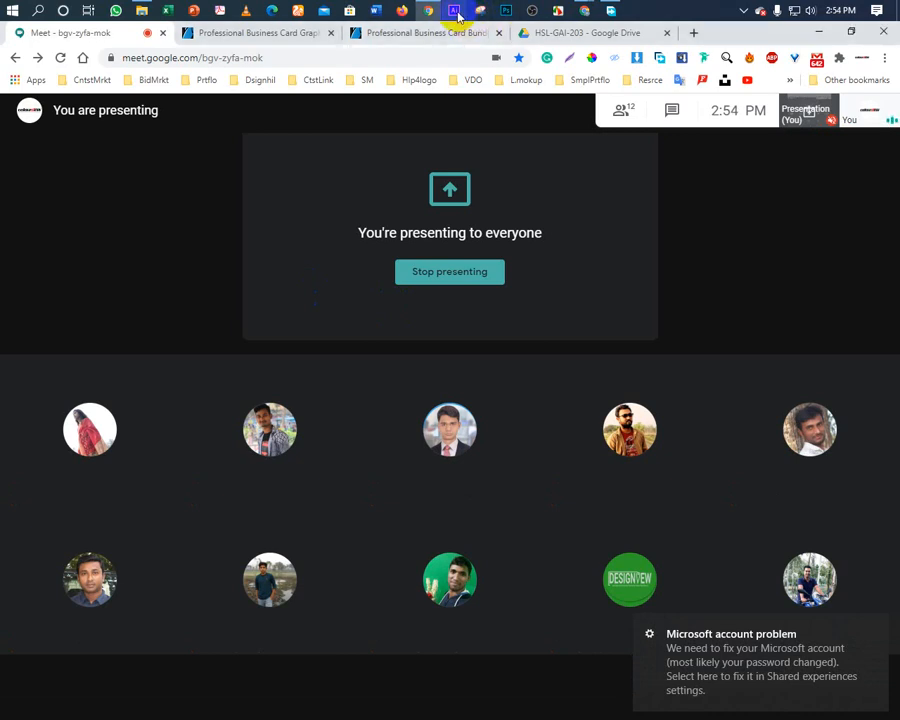
{"action": "left_click", "coordinate": [455, 11]}
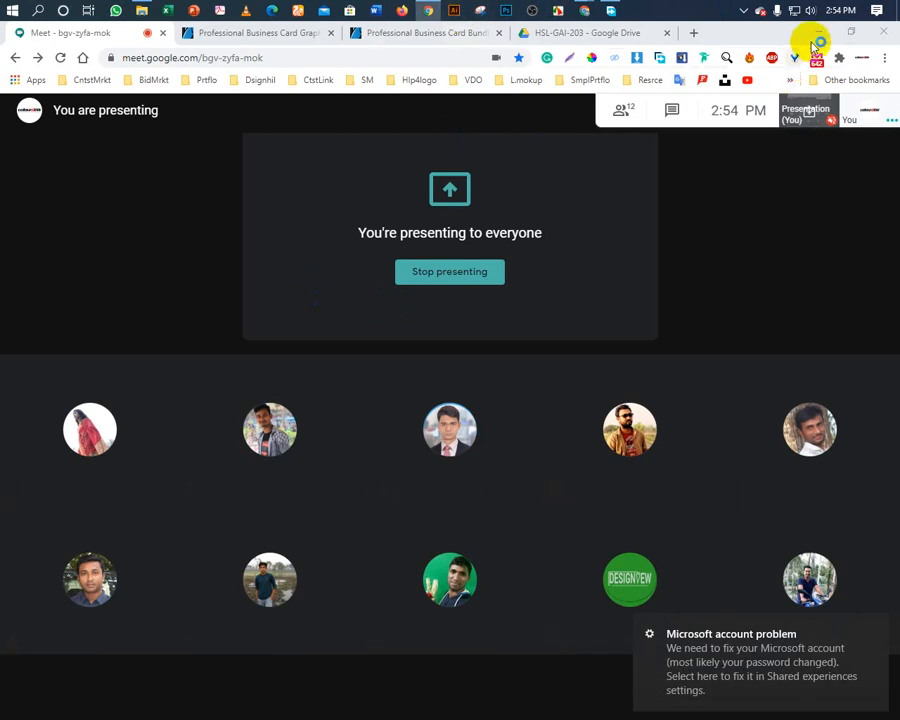
{"action": "left_click", "coordinate": [817, 33]}
Refresh the desktop six times from its right-click menu.
{"action": "right_click", "coordinate": [566, 112]}
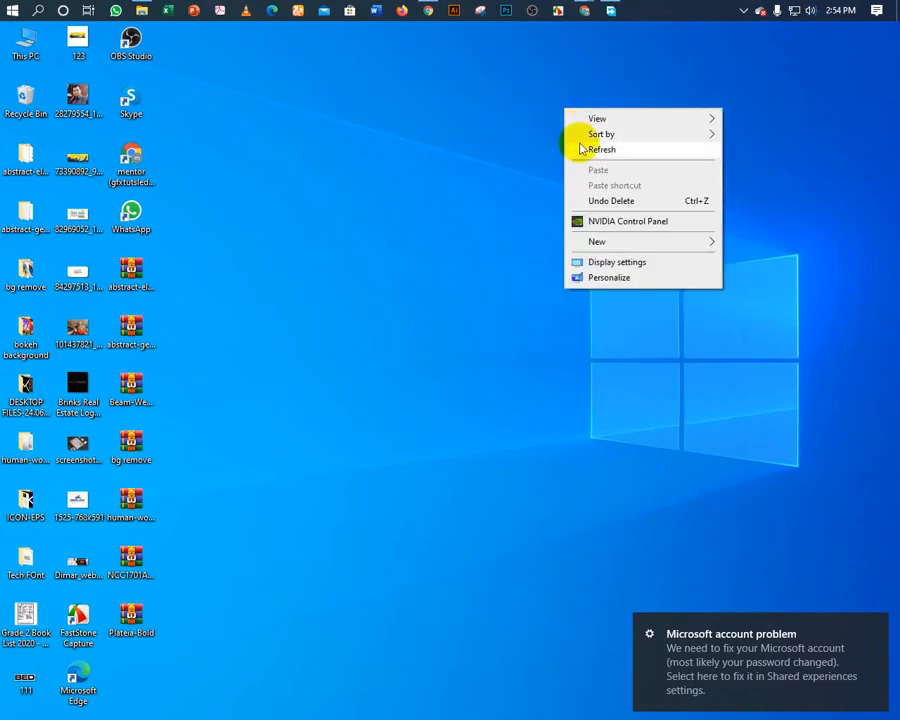
{"action": "left_click", "coordinate": [580, 146]}
{"action": "right_click", "coordinate": [580, 145]}
{"action": "left_click", "coordinate": [592, 183]}
{"action": "right_click", "coordinate": [596, 183]}
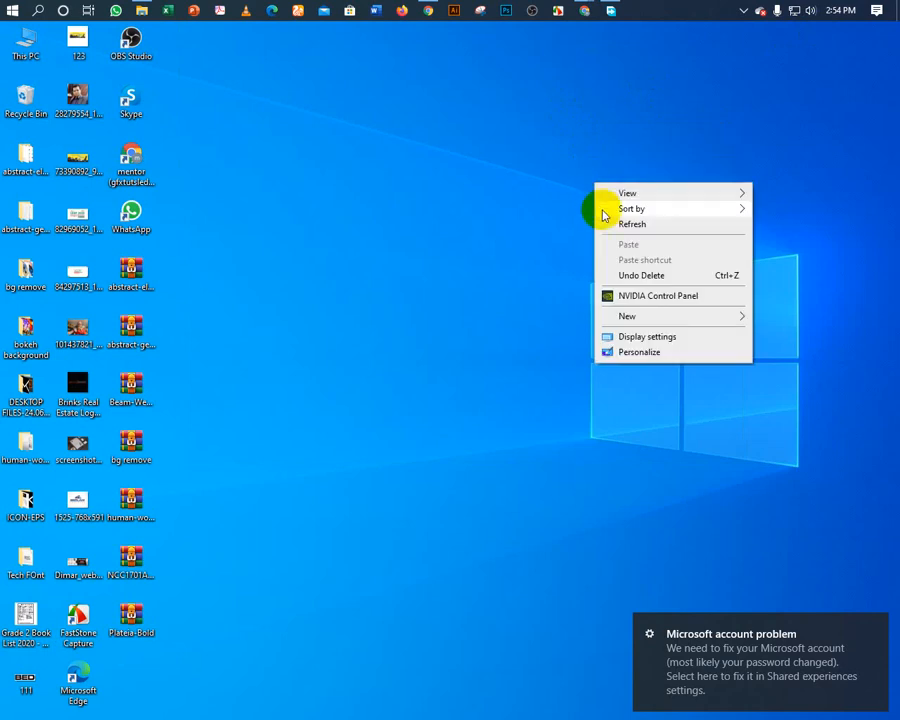
{"action": "left_click", "coordinate": [608, 225]}
{"action": "right_click", "coordinate": [609, 226]}
{"action": "left_click", "coordinate": [621, 262]}
{"action": "right_click", "coordinate": [622, 257]}
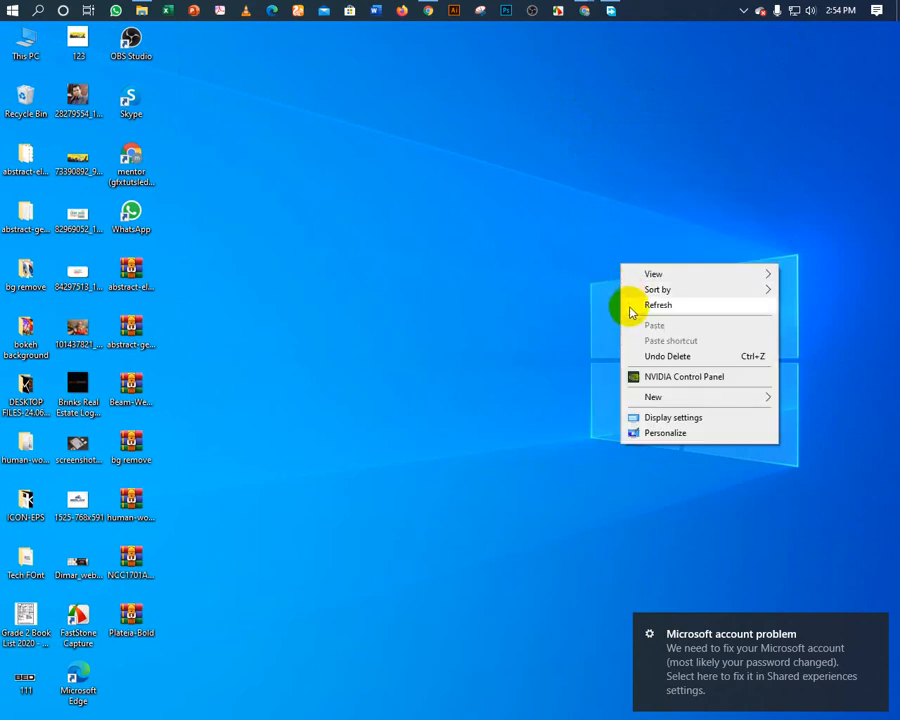
{"action": "left_click", "coordinate": [629, 296]}
{"action": "right_click", "coordinate": [630, 310]}
{"action": "left_click", "coordinate": [645, 348]}
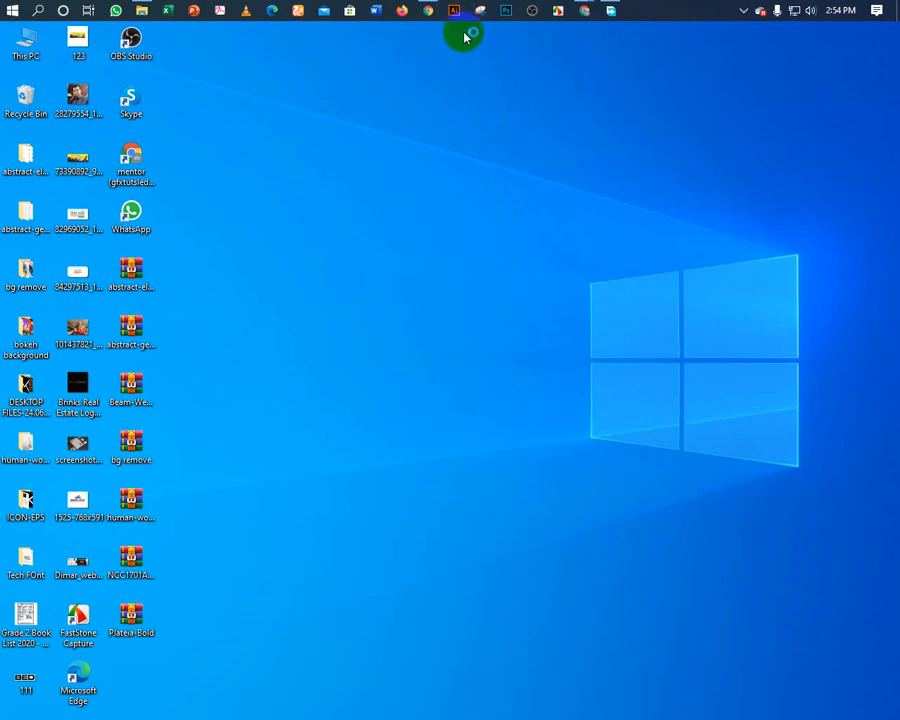
Refresh the desktop another eleven times.
{"action": "right_click", "coordinate": [459, 68]}
{"action": "left_click", "coordinate": [478, 107]}
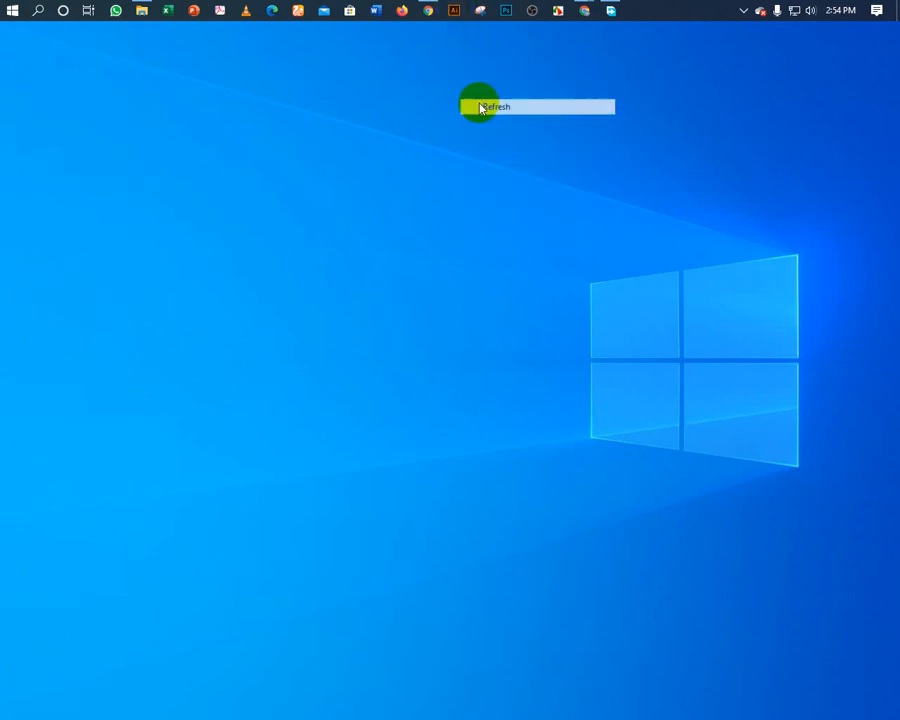
{"action": "right_click", "coordinate": [478, 103]}
{"action": "left_click", "coordinate": [502, 147]}
{"action": "right_click", "coordinate": [498, 141]}
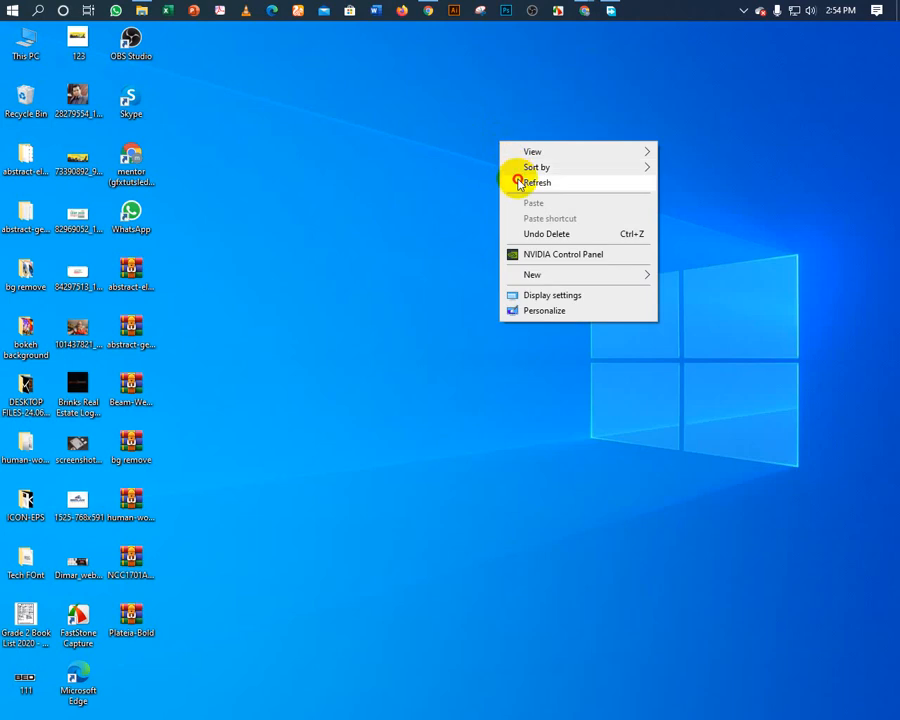
{"action": "left_click", "coordinate": [519, 180]}
{"action": "right_click", "coordinate": [517, 179]}
{"action": "left_click", "coordinate": [533, 224]}
{"action": "right_click", "coordinate": [531, 226]}
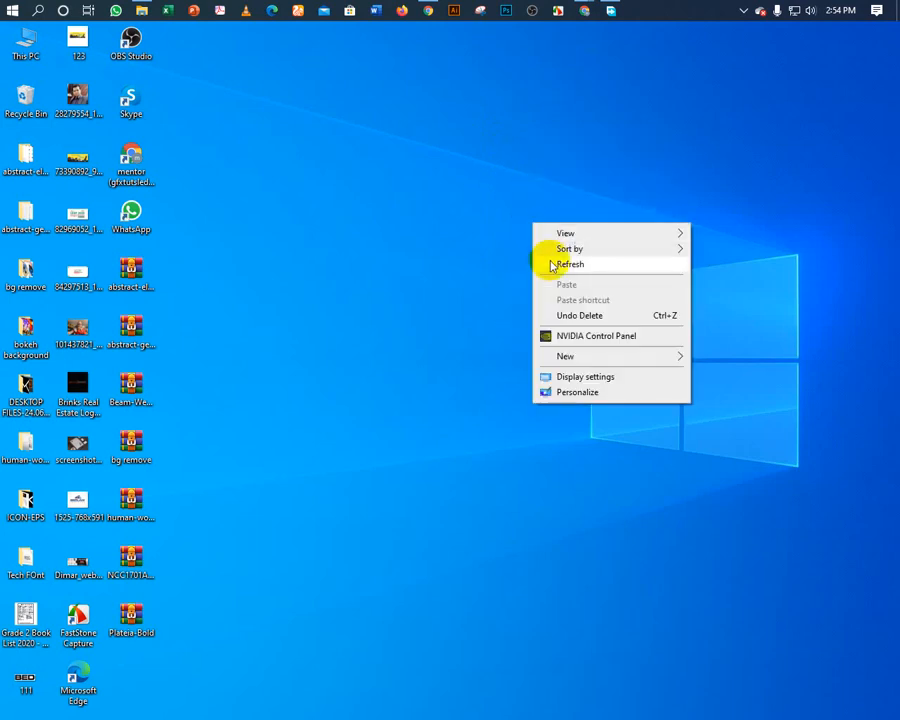
{"action": "left_click", "coordinate": [542, 258]}
{"action": "right_click", "coordinate": [550, 261]}
{"action": "left_click", "coordinate": [577, 303]}
{"action": "right_click", "coordinate": [525, 178]}
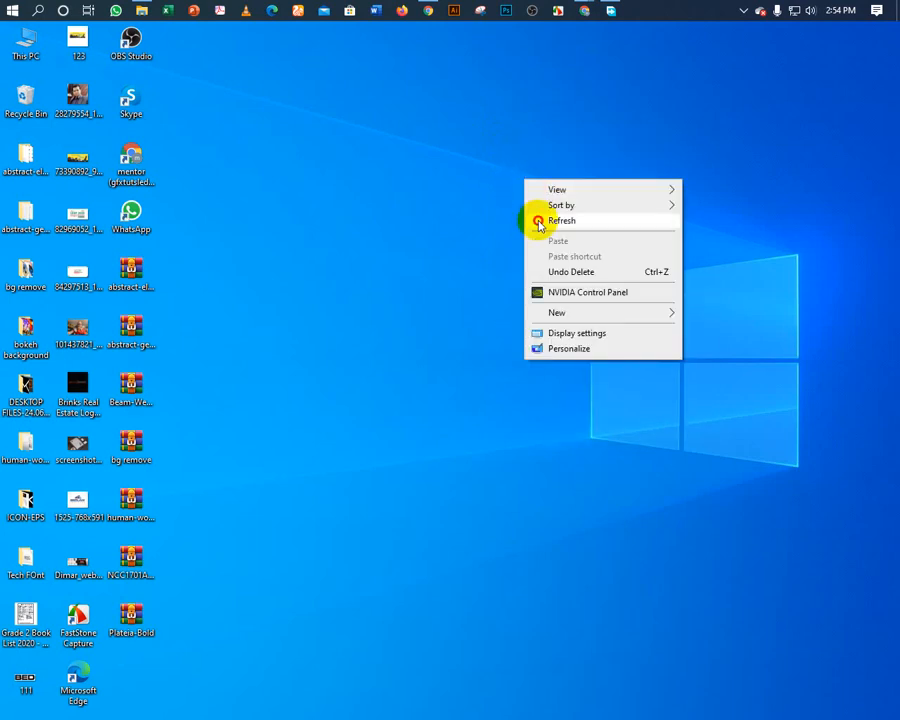
{"action": "left_click", "coordinate": [534, 221]}
{"action": "right_click", "coordinate": [538, 225]}
{"action": "left_click", "coordinate": [558, 263]}
{"action": "right_click", "coordinate": [558, 264]}
{"action": "left_click", "coordinate": [567, 302]}
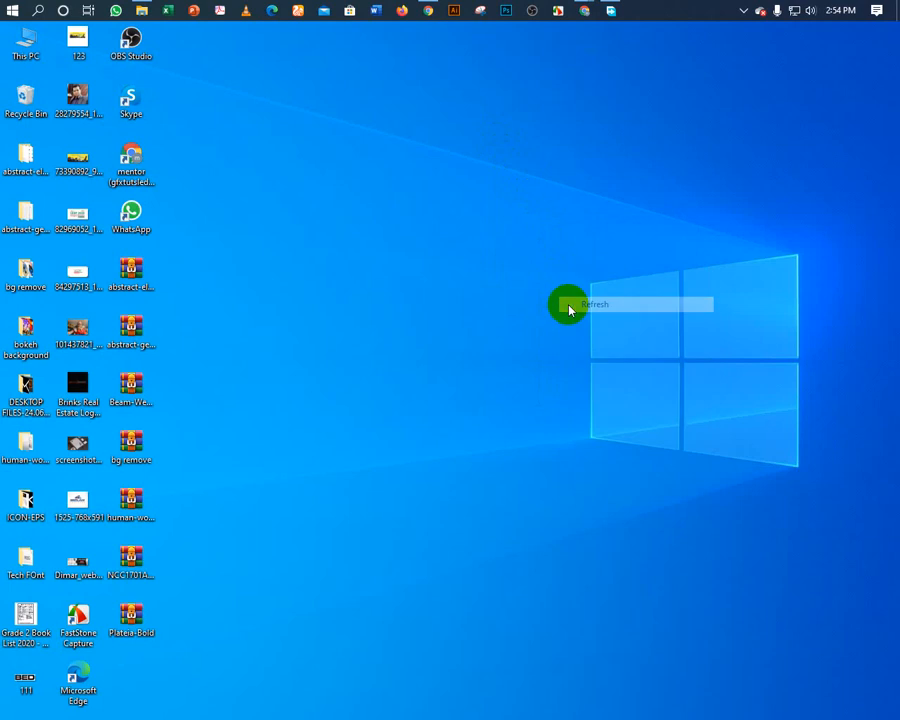
{"action": "right_click", "coordinate": [569, 305]}
{"action": "left_click", "coordinate": [581, 346]}
{"action": "right_click", "coordinate": [581, 346]}
{"action": "left_click", "coordinate": [578, 380]}
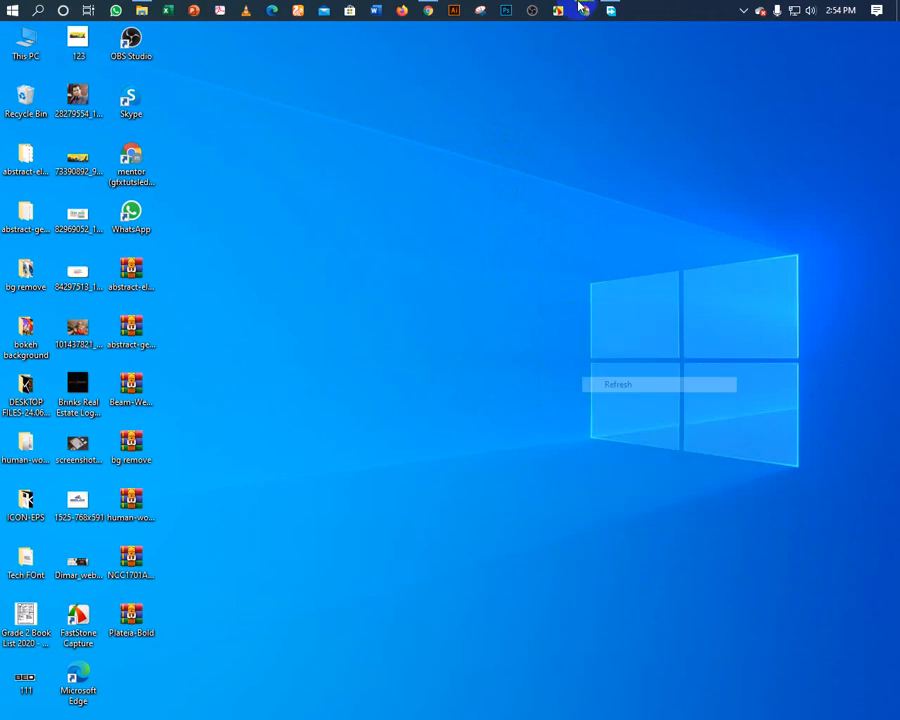
{"action": "left_click_drag", "start_coordinate": [483, 14], "coordinate": [446, 5]}
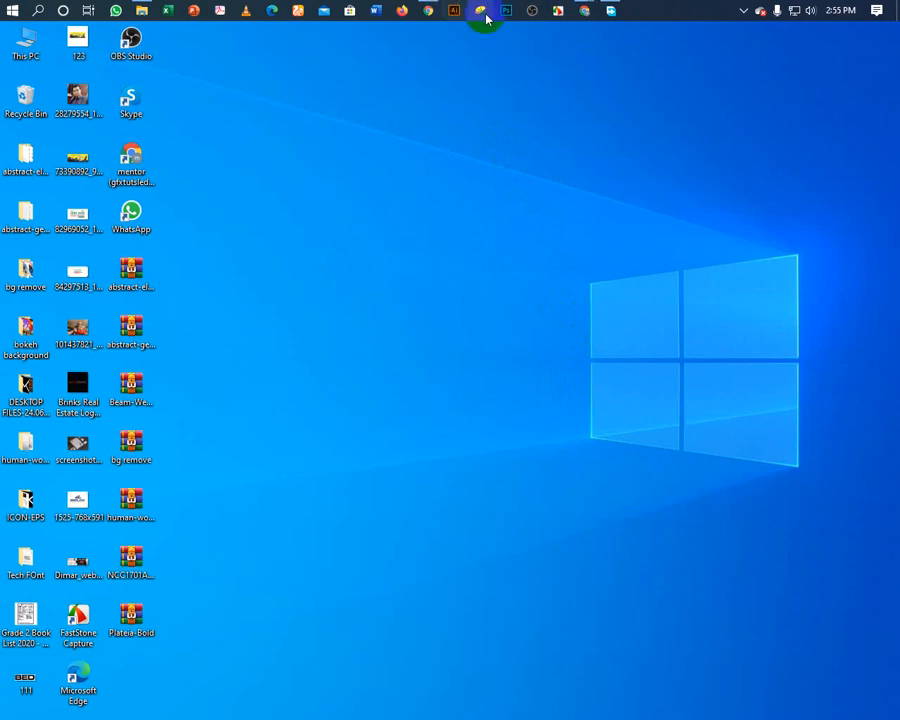
Close the YouTube Studio channel window and bring the screen-sharing browser window back.
{"action": "mouse_move", "coordinate": [582, 14]}
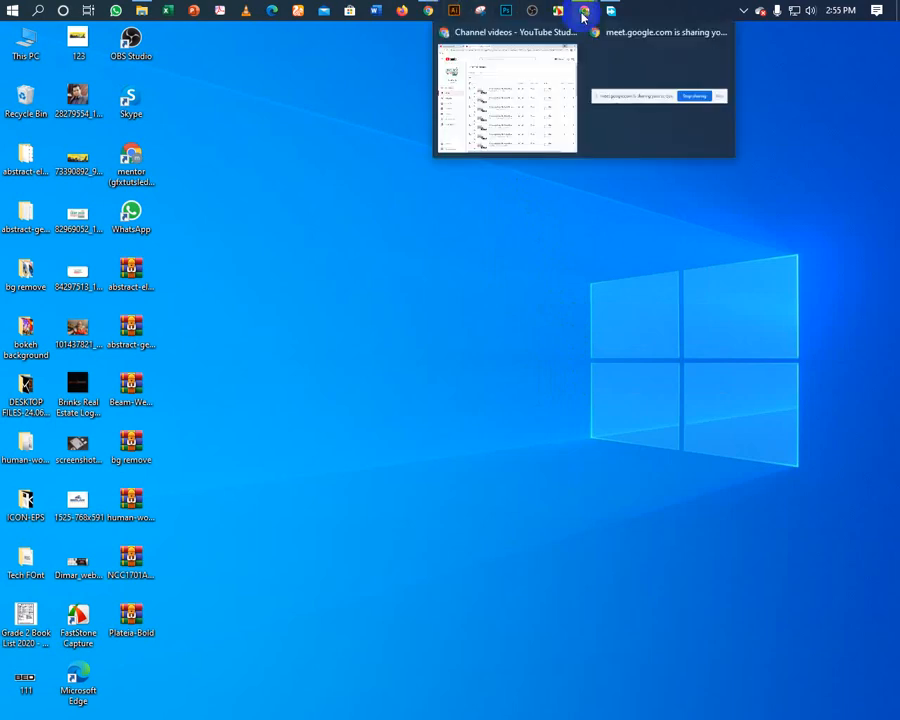
{"action": "left_click", "coordinate": [571, 31]}
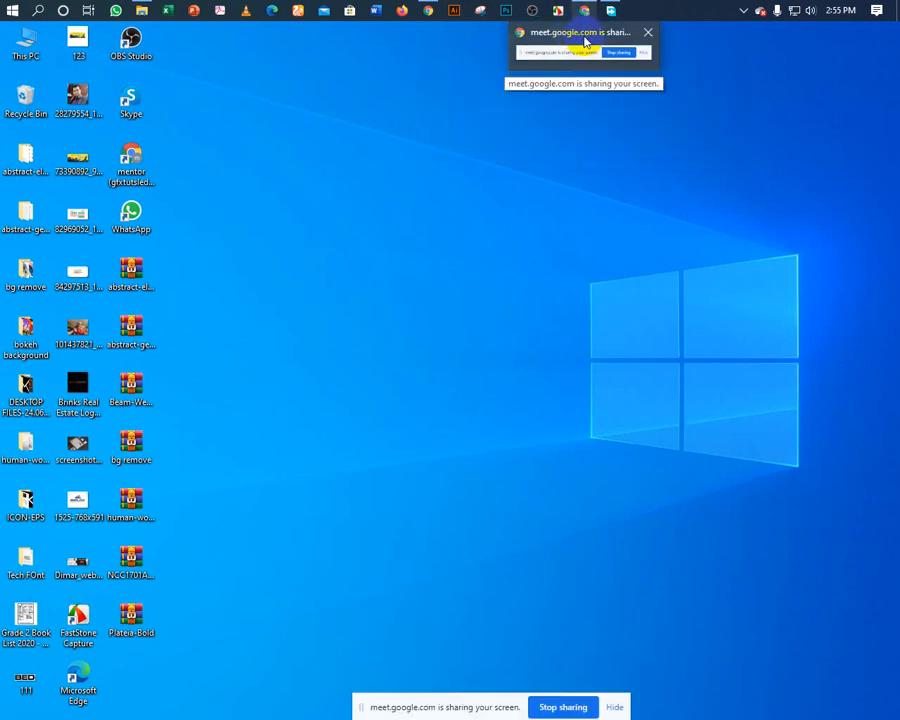
{"action": "left_click", "coordinate": [425, 68]}
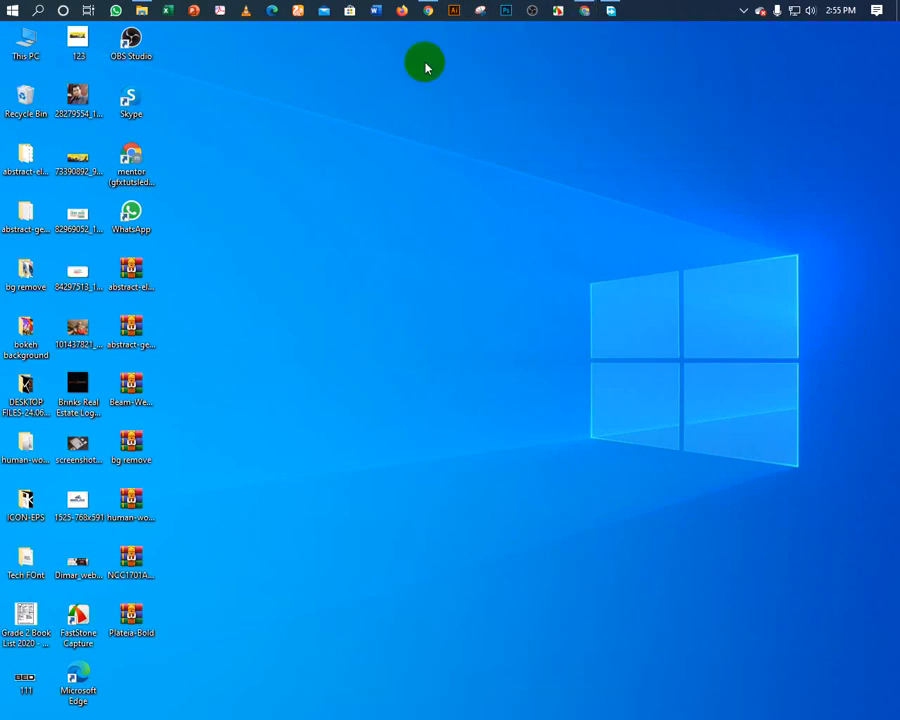
{"action": "left_click", "coordinate": [585, 11]}
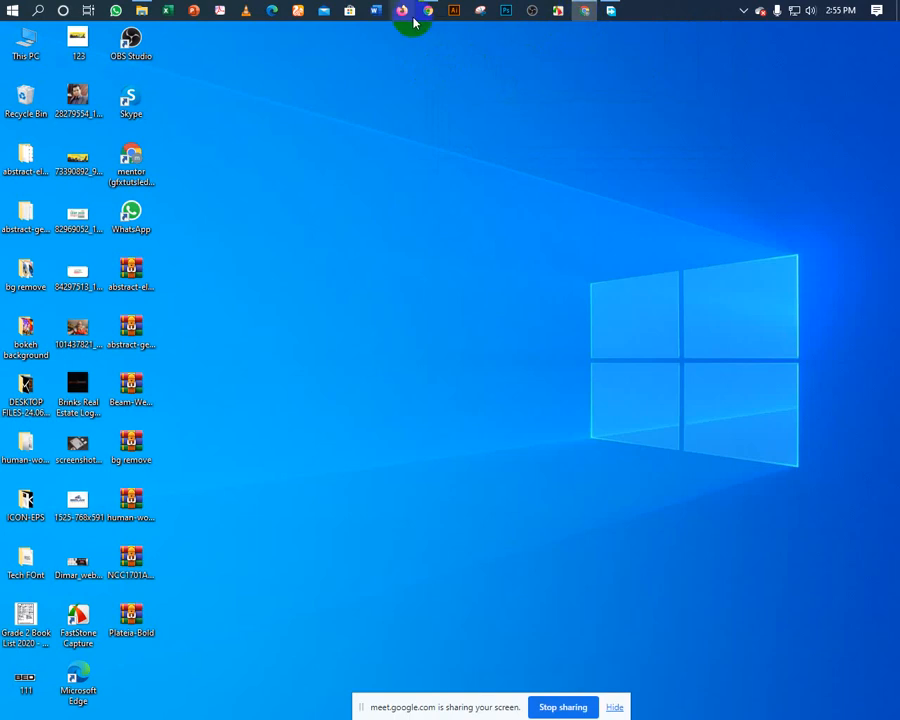
Refresh the desktop and stop sharing the screen with the meeting.
{"action": "right_click", "coordinate": [297, 133]}
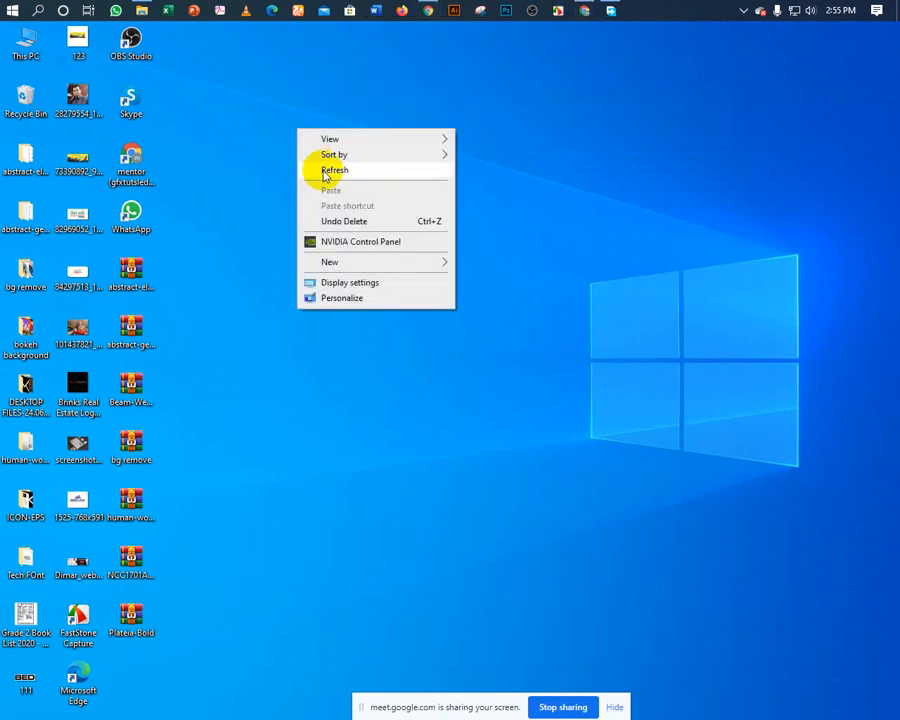
{"action": "left_click", "coordinate": [322, 170]}
{"action": "left_click", "coordinate": [454, 11]}
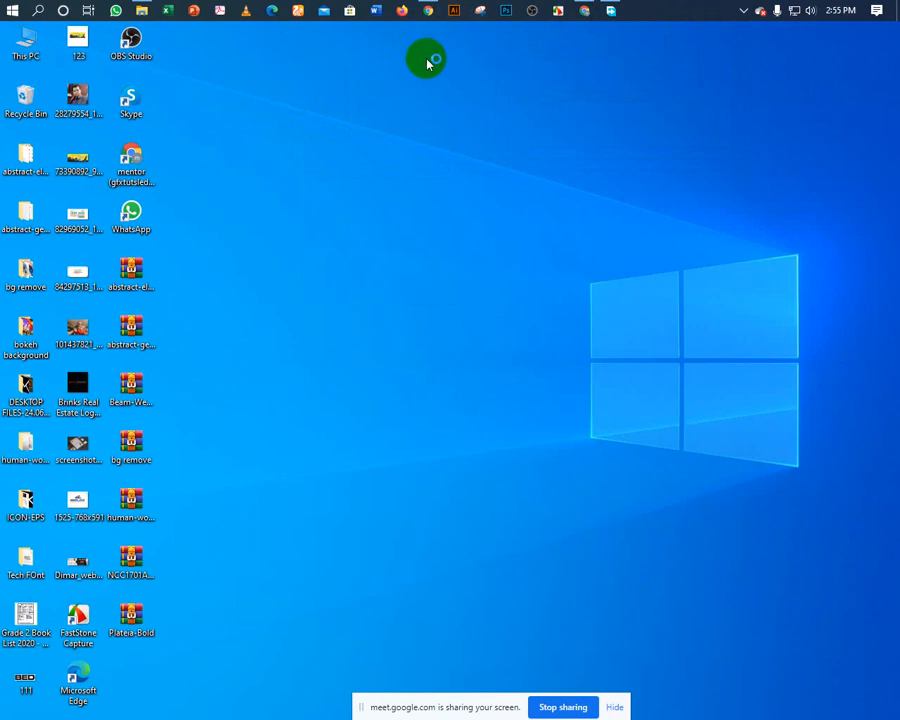
{"action": "left_click", "coordinate": [545, 707]}
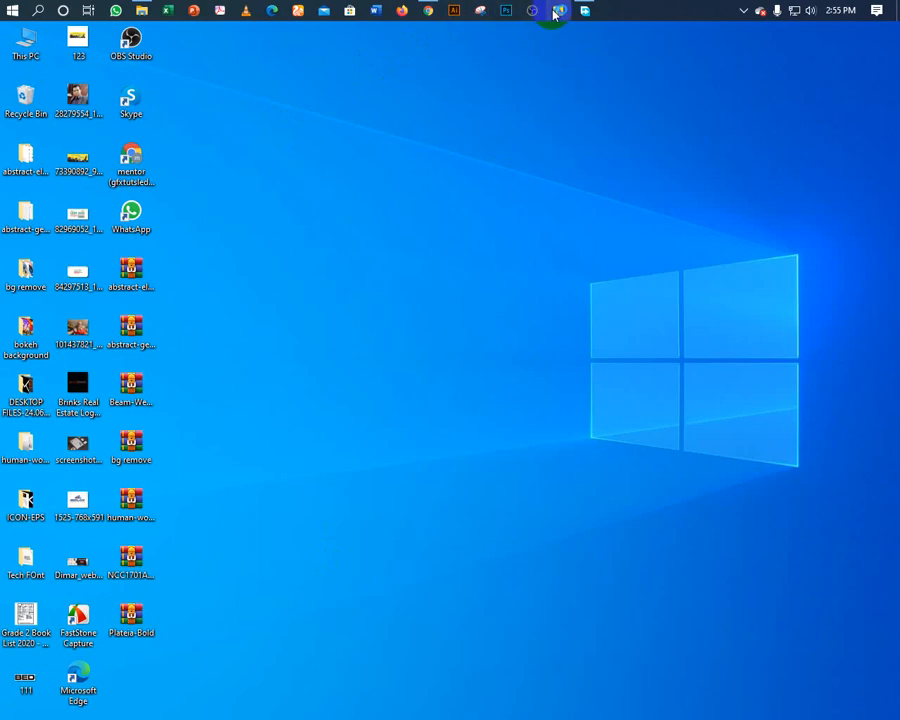
Close Free Download Manager from the taskbar and open the Start menu.
{"action": "mouse_move", "coordinate": [555, 14]}
{"action": "left_click", "coordinate": [632, 66]}
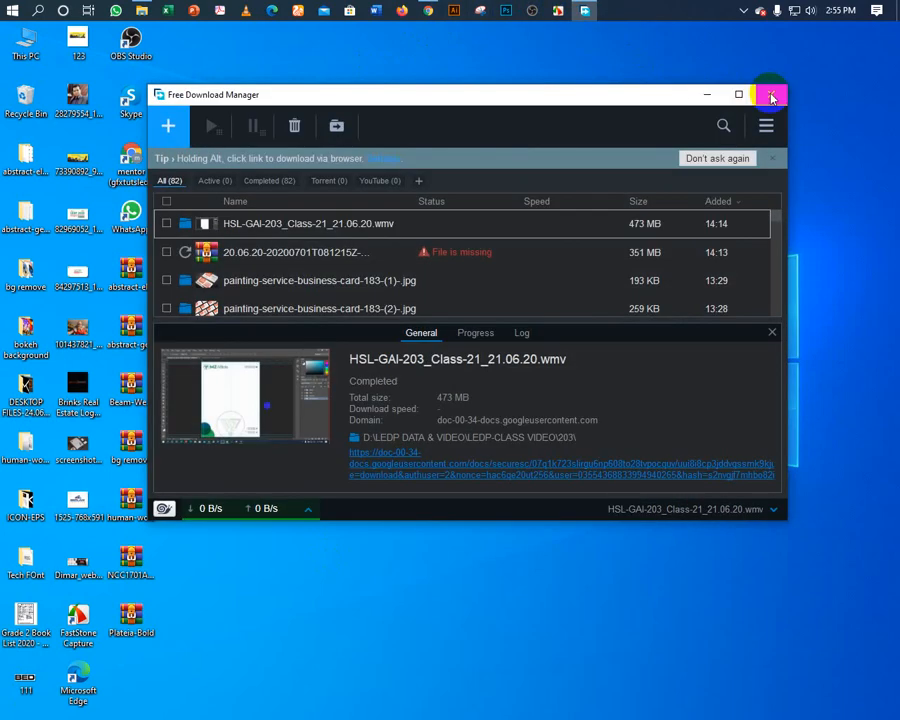
{"action": "left_click", "coordinate": [771, 95]}
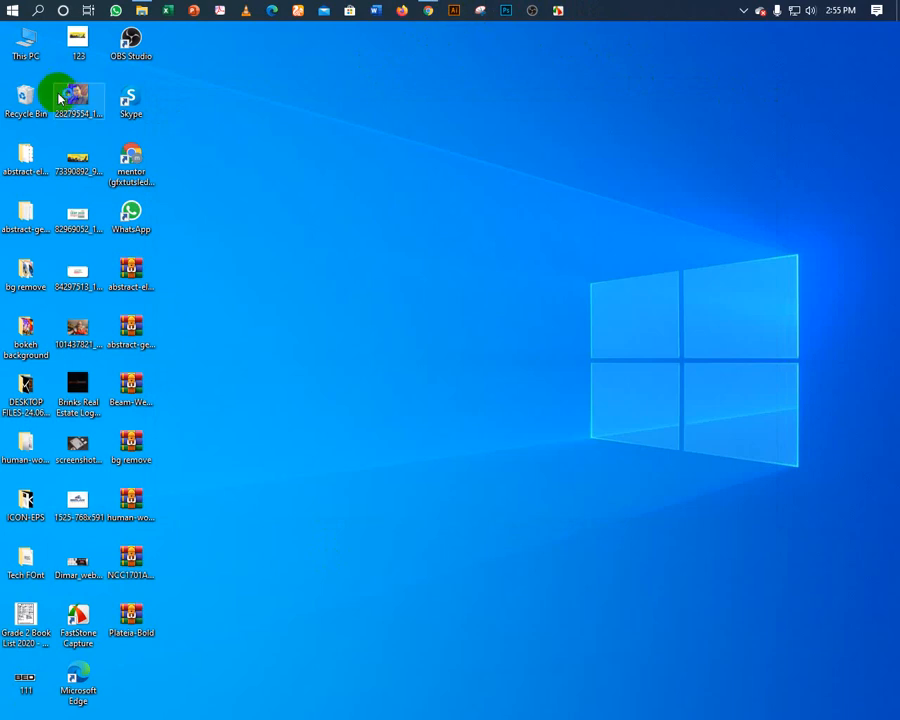
{"action": "left_click", "coordinate": [13, 13]}
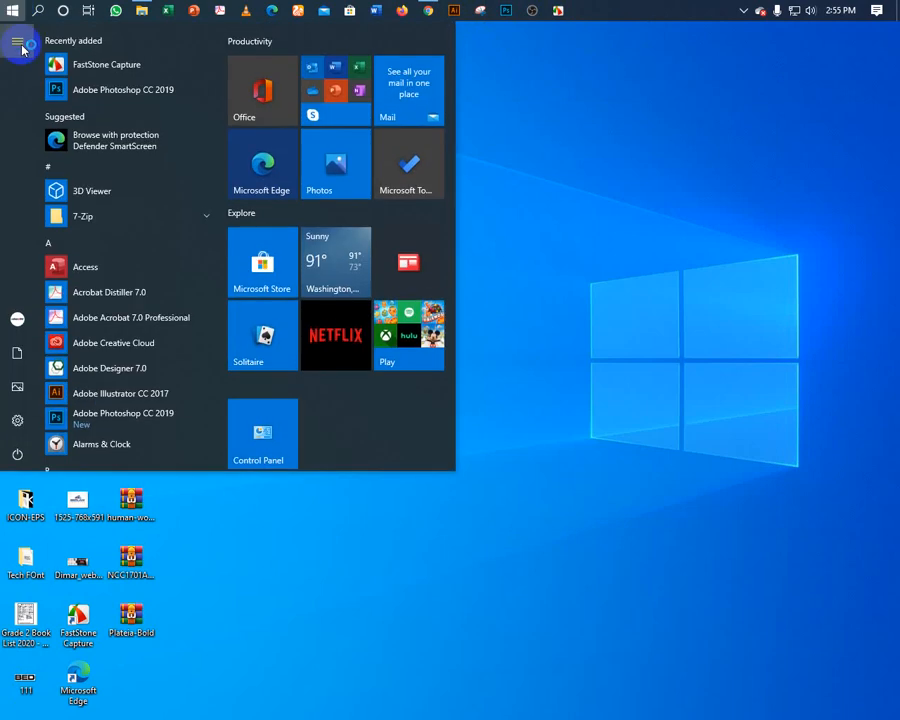
Run Adobe Illustrator CC 2017 as administrator from its Start menu entry.
{"action": "left_click", "coordinate": [127, 395]}
{"action": "right_click", "coordinate": [124, 393]}
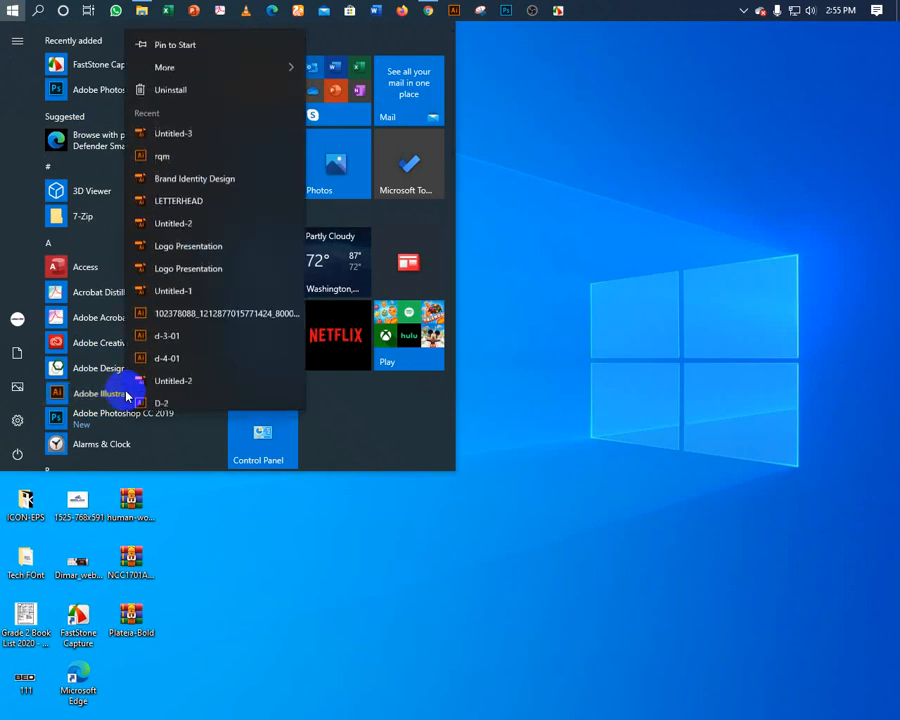
{"action": "right_click", "coordinate": [118, 395]}
{"action": "right_click", "coordinate": [117, 393]}
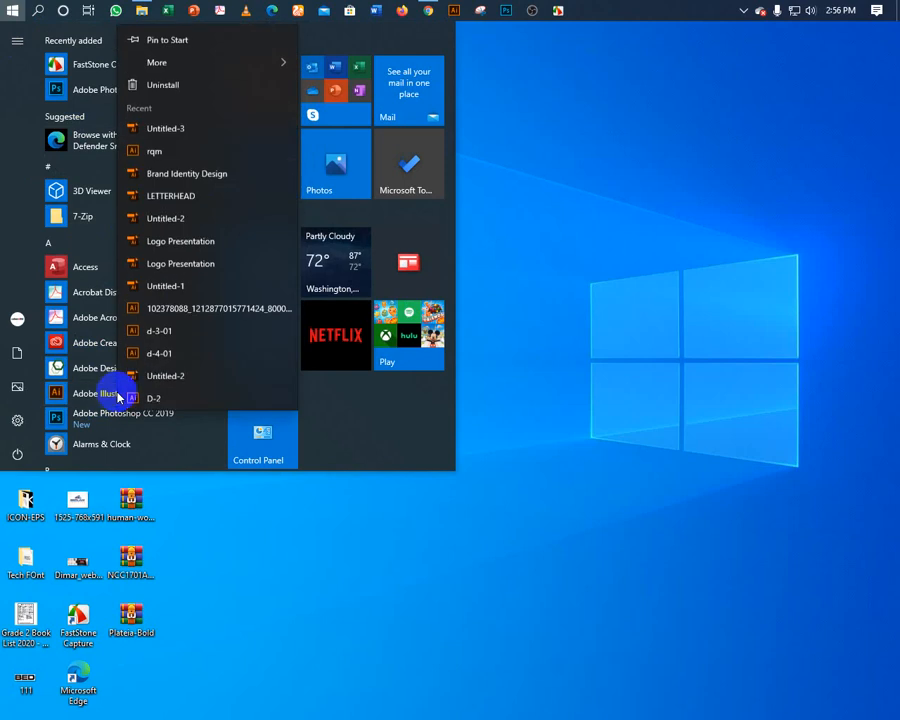
{"action": "mouse_move", "coordinate": [285, 59]}
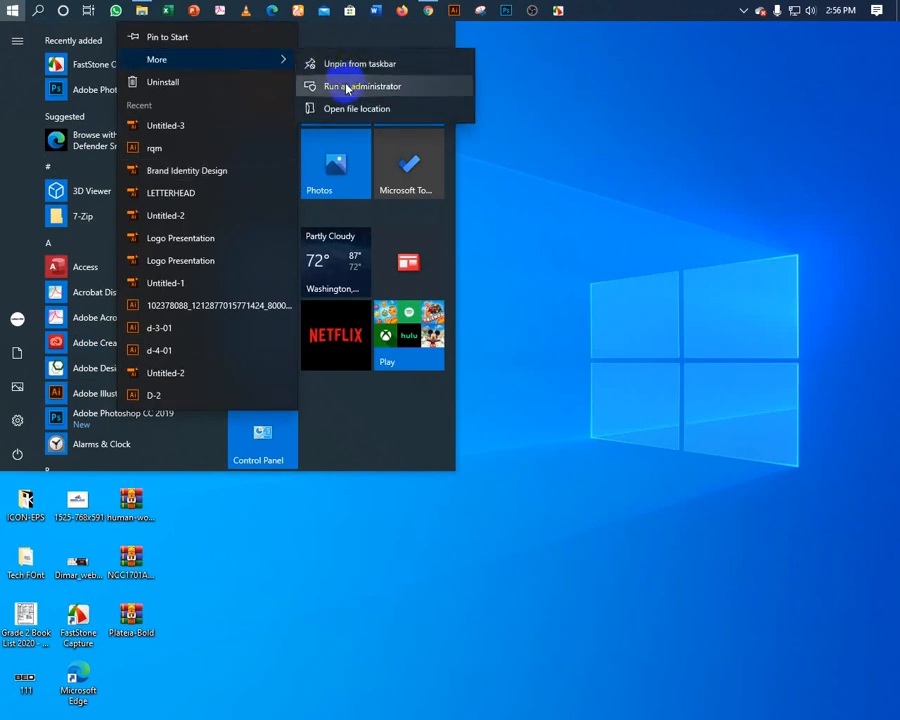
{"action": "left_click", "coordinate": [346, 86]}
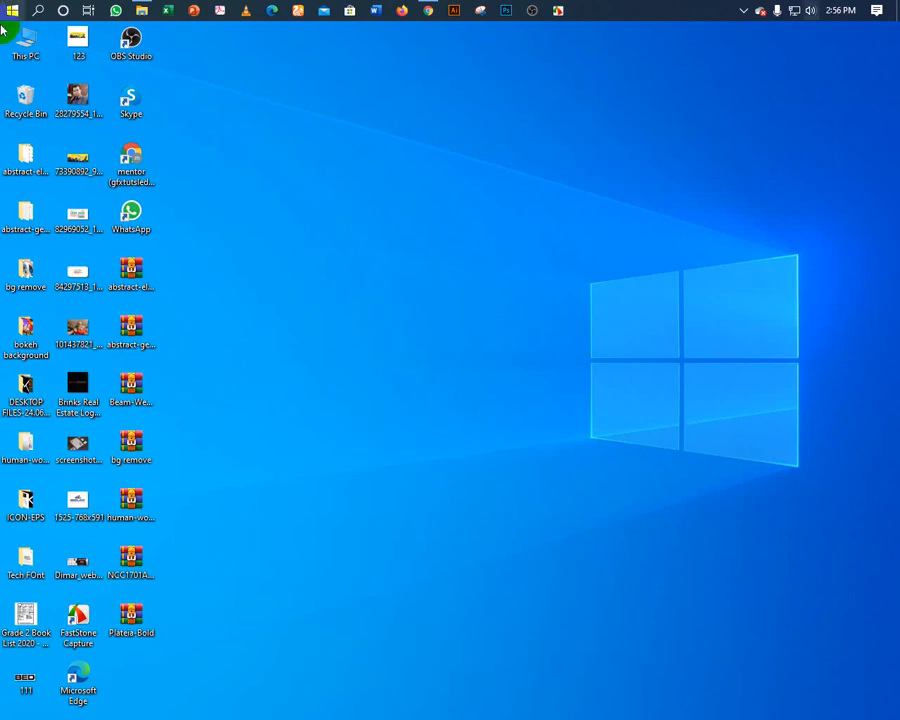
Close the class video folder window and bring the Google Meet call to the front.
{"action": "left_click", "coordinate": [140, 12]}
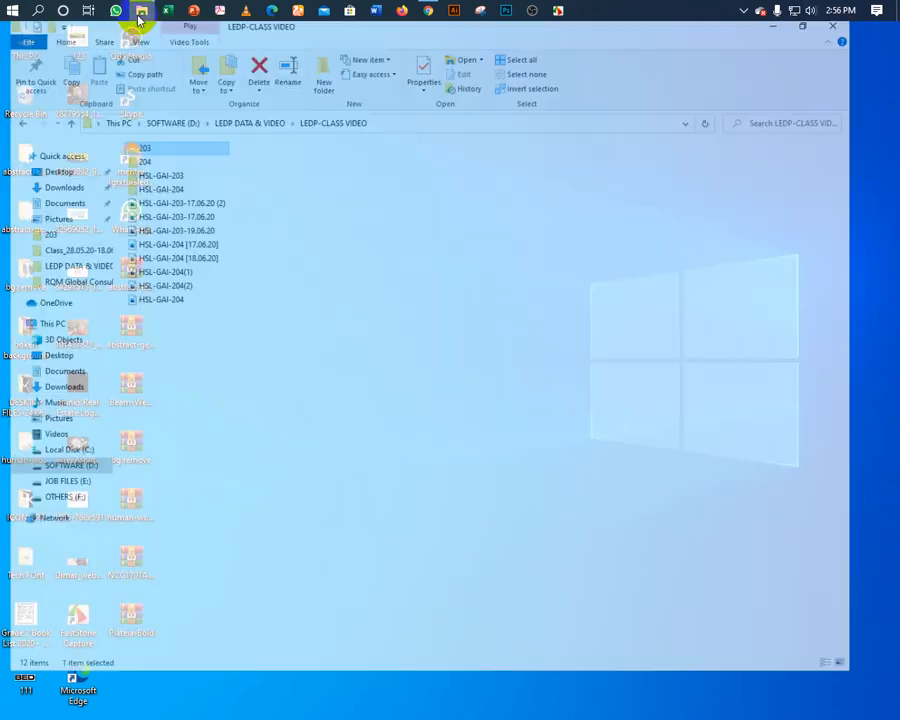
{"action": "left_click", "coordinate": [872, 34]}
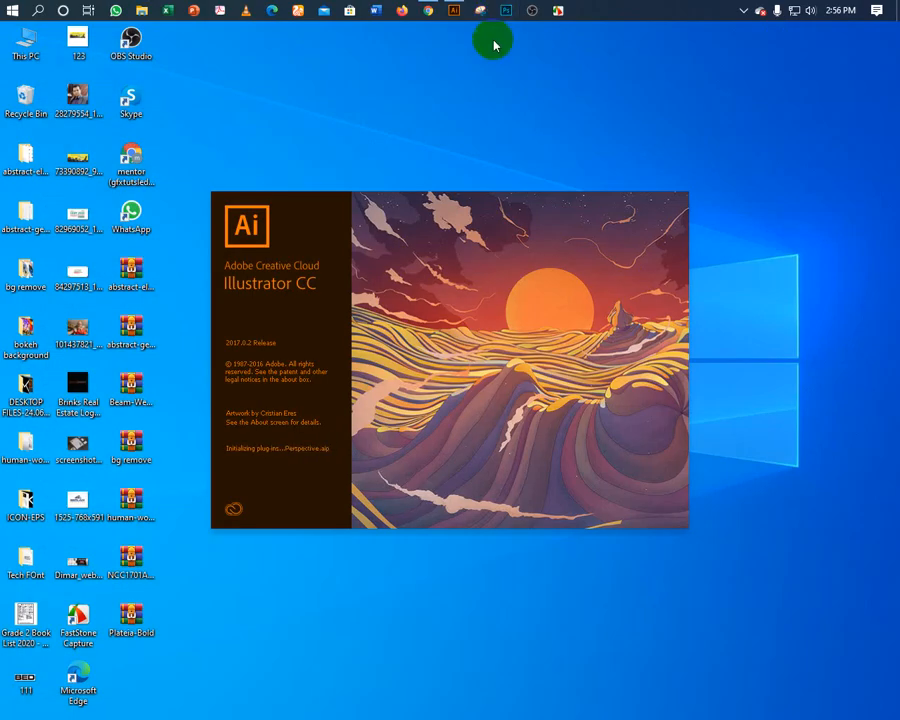
{"action": "left_click", "coordinate": [428, 10]}
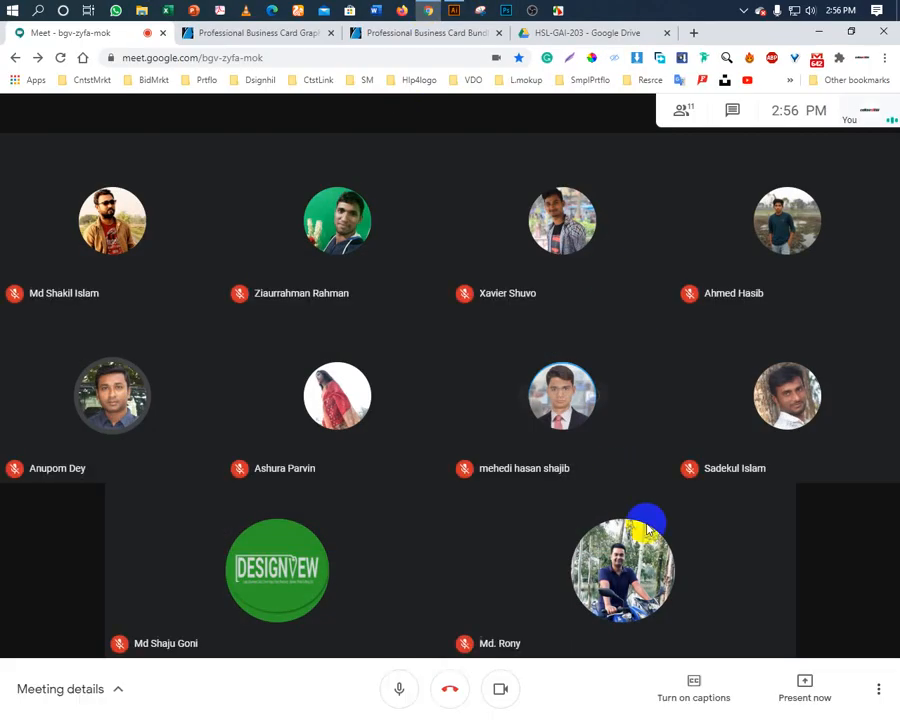
Present the entire screen to the Meet call, then minimise Chrome to reveal Illustrator.
{"action": "left_click", "coordinate": [804, 690]}
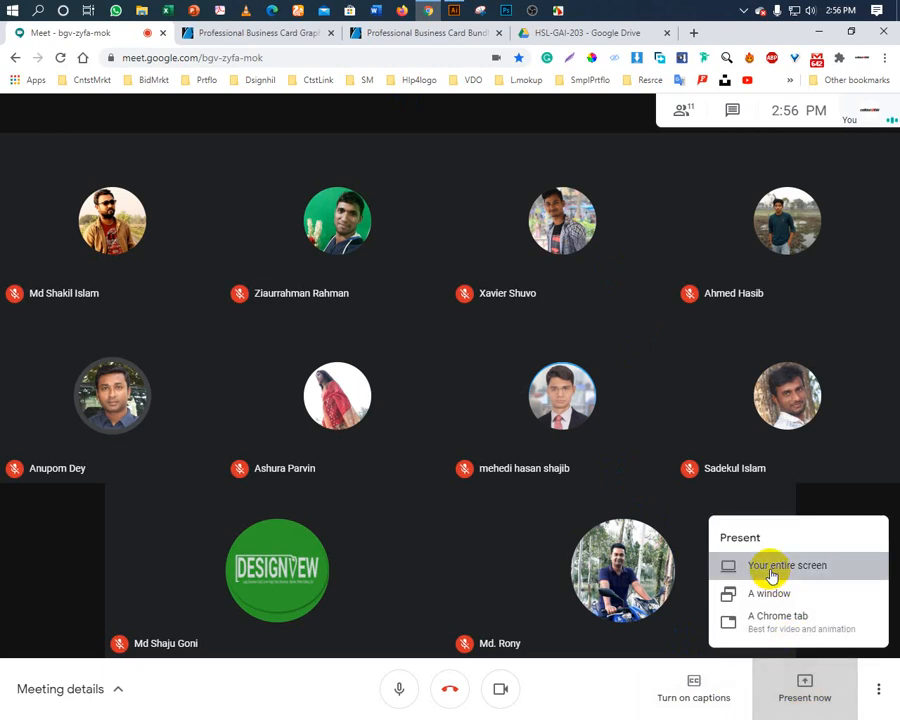
{"action": "left_click", "coordinate": [774, 570]}
{"action": "left_click", "coordinate": [392, 305]}
{"action": "left_click", "coordinate": [572, 358]}
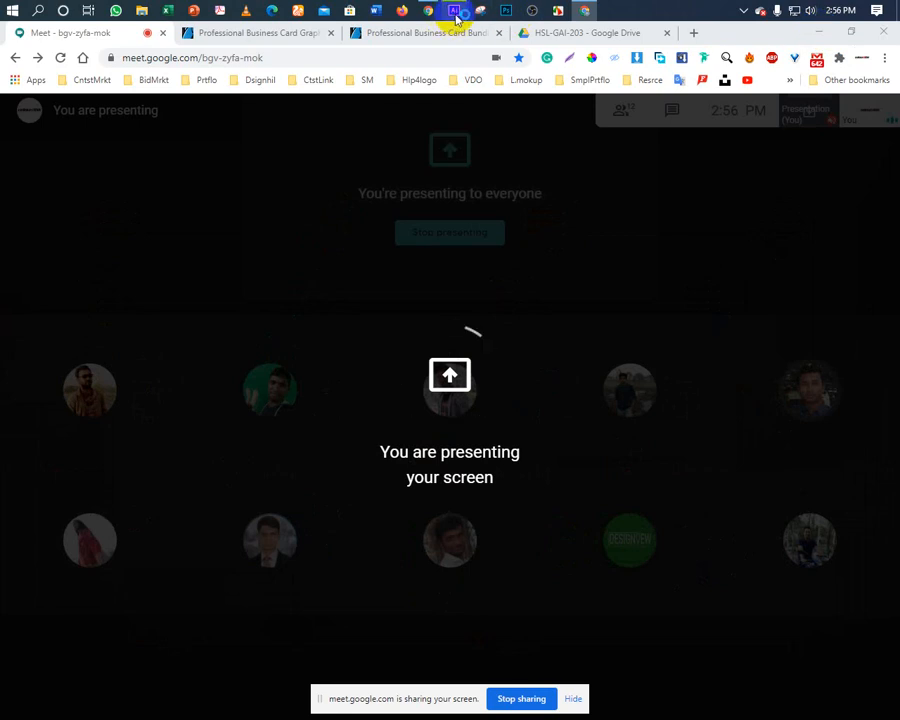
{"action": "mouse_move", "coordinate": [456, 18]}
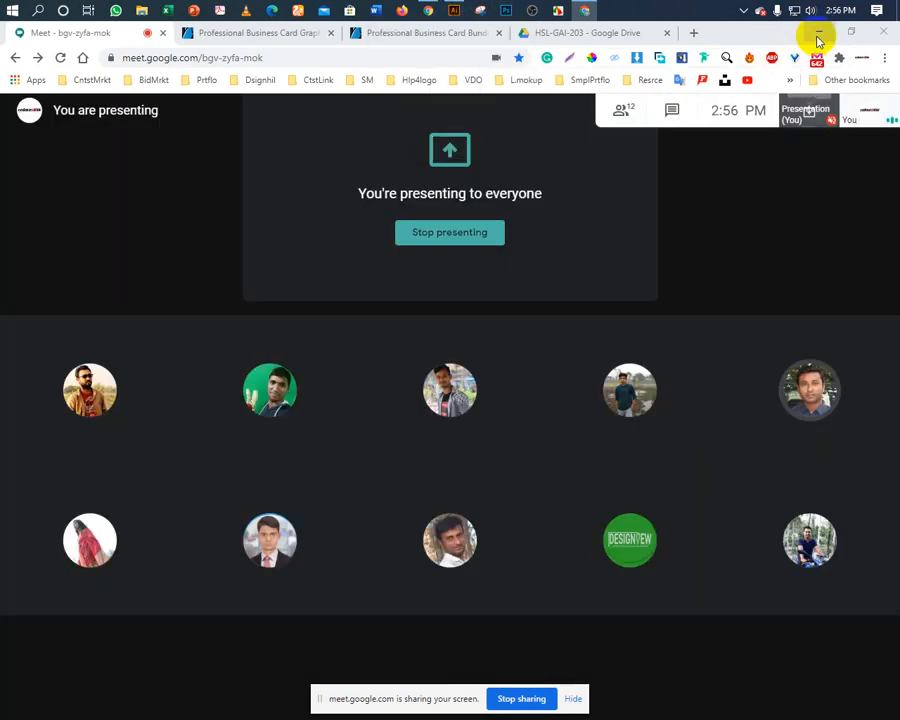
{"action": "left_click", "coordinate": [818, 34]}
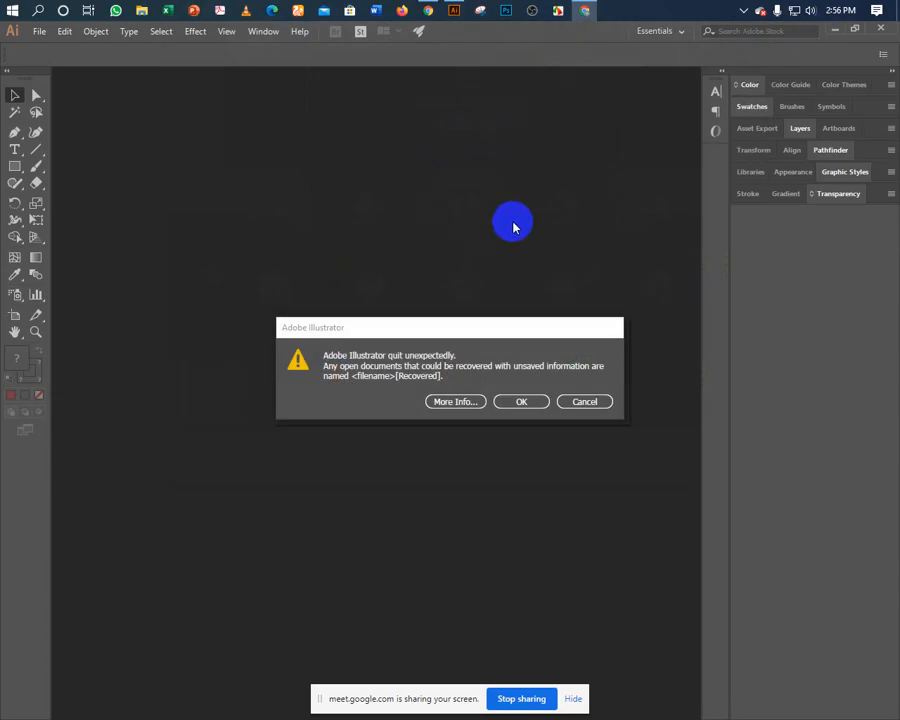
Dismiss the crash notice and, in Untitled-3 [Recovered], move the rqm global logo to the top-right.
{"action": "left_click", "coordinate": [516, 402]}
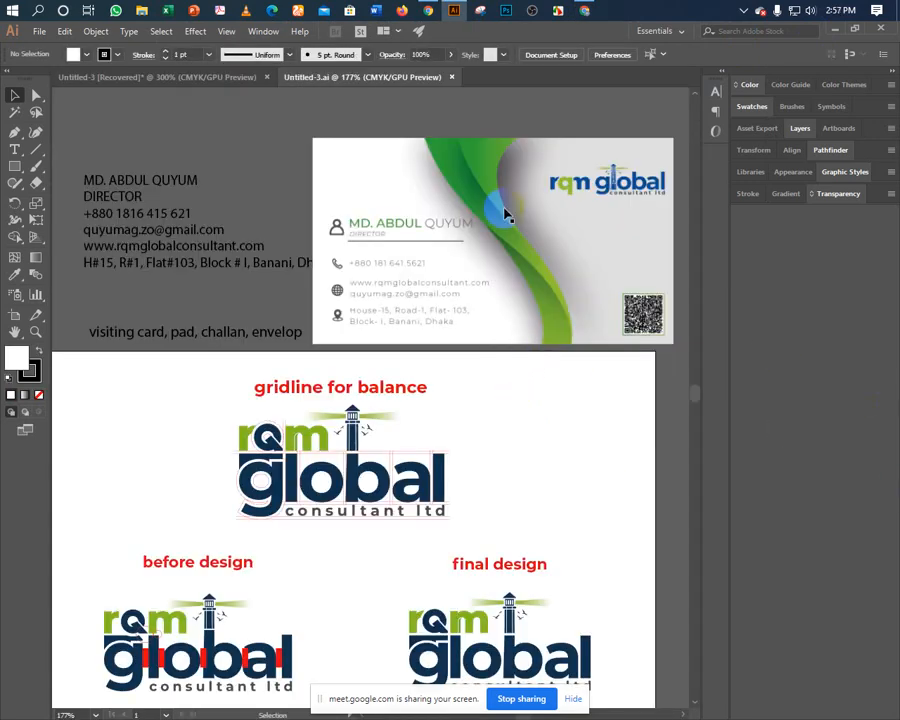
{"action": "left_click", "coordinate": [235, 77]}
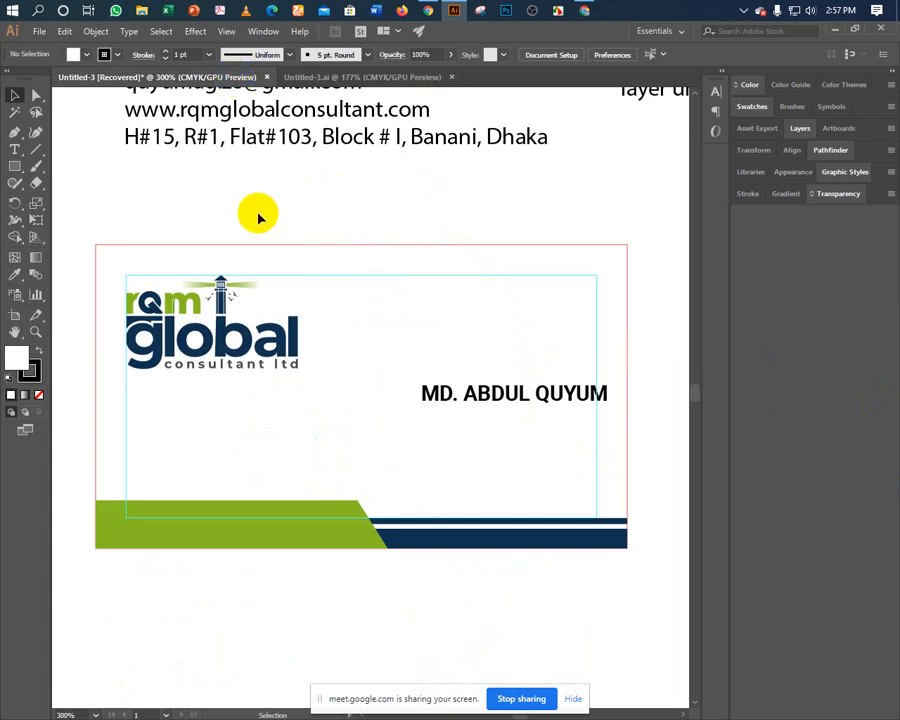
{"action": "left_click", "coordinate": [225, 348]}
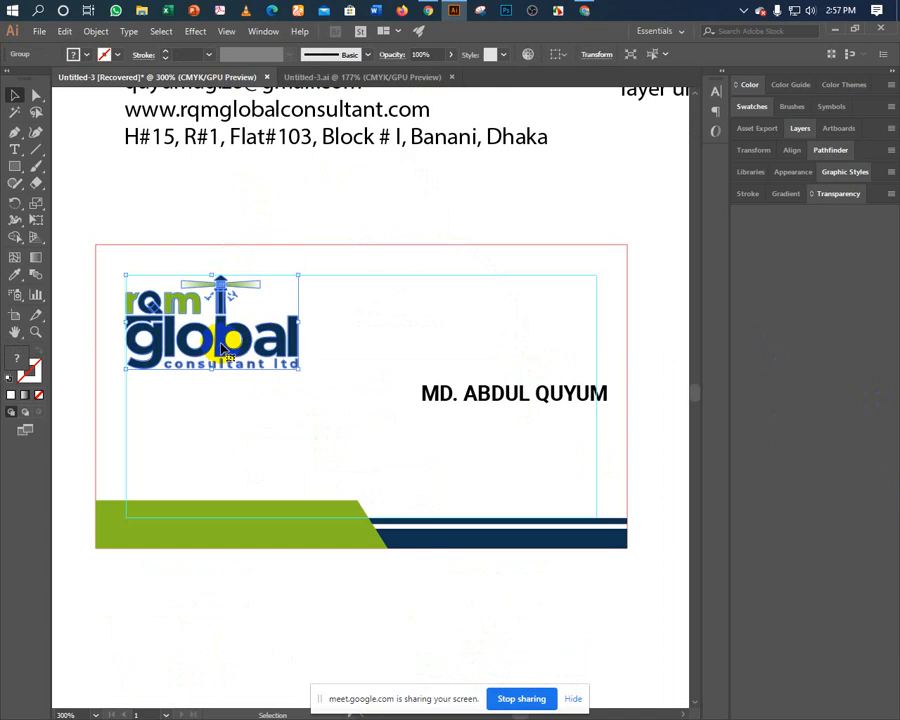
{"action": "left_click", "coordinate": [432, 395]}
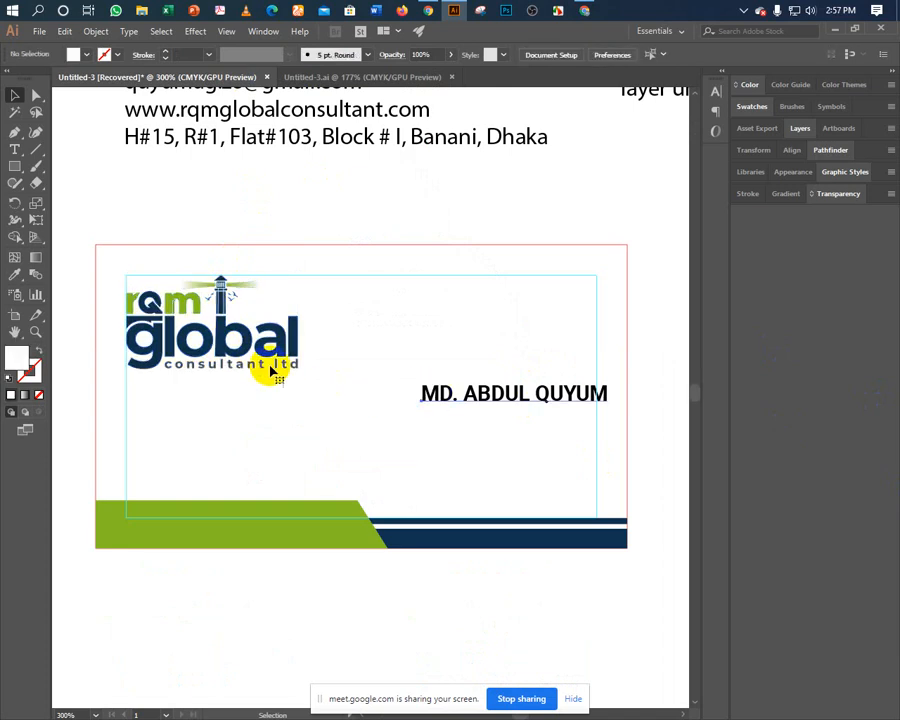
{"action": "left_click", "coordinate": [226, 357]}
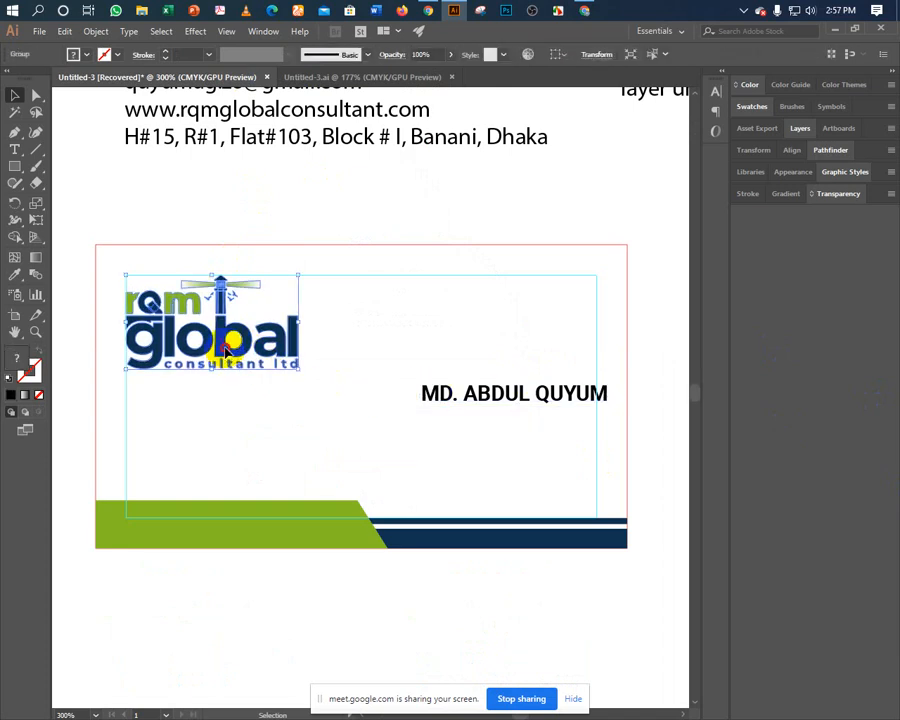
{"action": "left_click_drag", "start_coordinate": [226, 352], "coordinate": [526, 354]}
{"action": "left_click", "coordinate": [484, 393]}
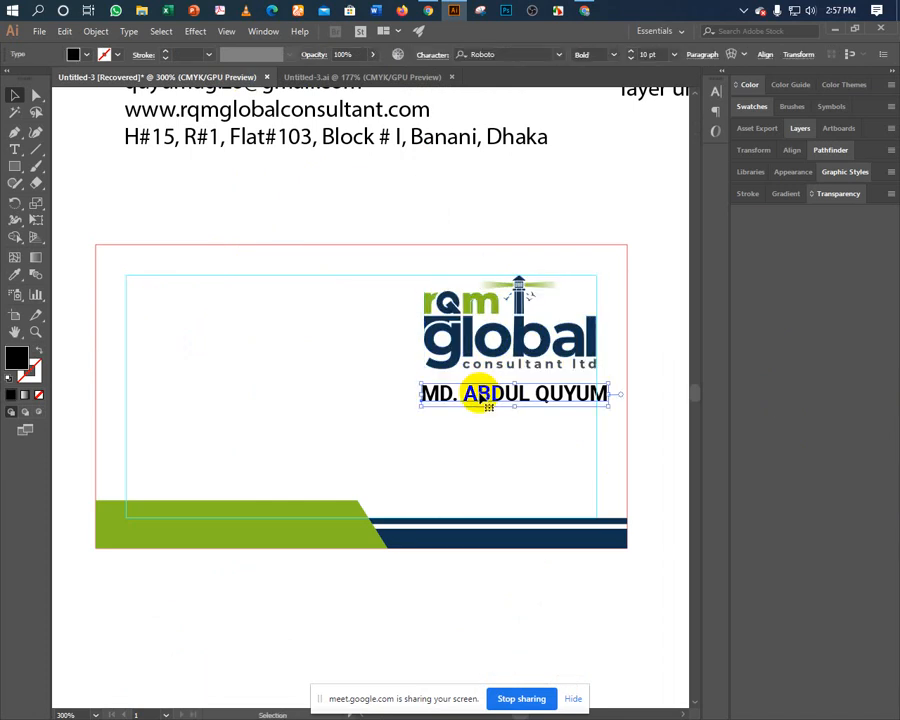
{"action": "left_click_drag", "start_coordinate": [484, 393], "coordinate": [191, 416]}
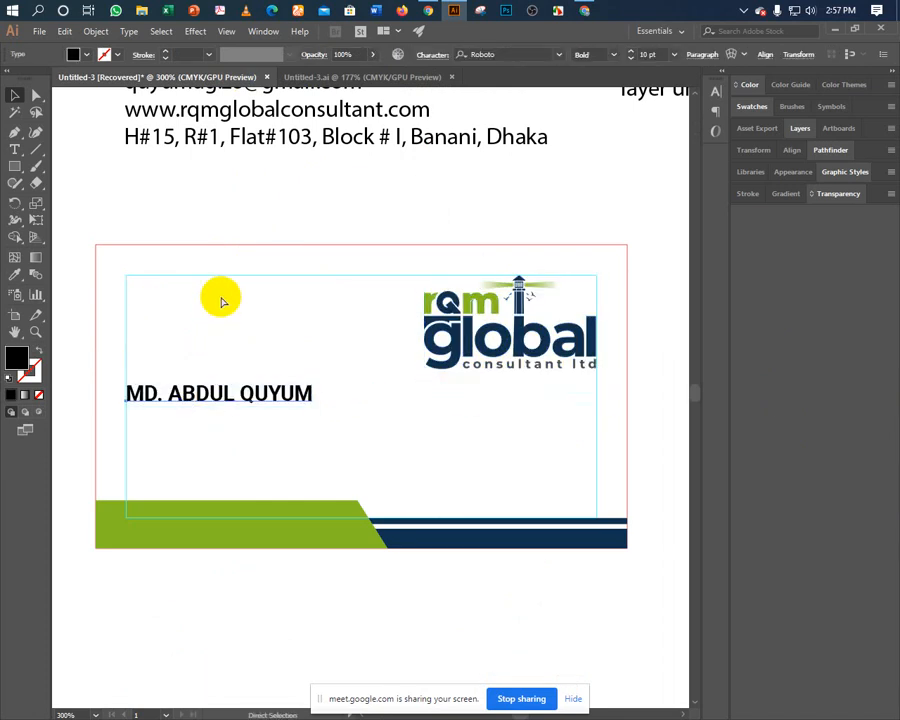
{"action": "key", "text": "Left"}
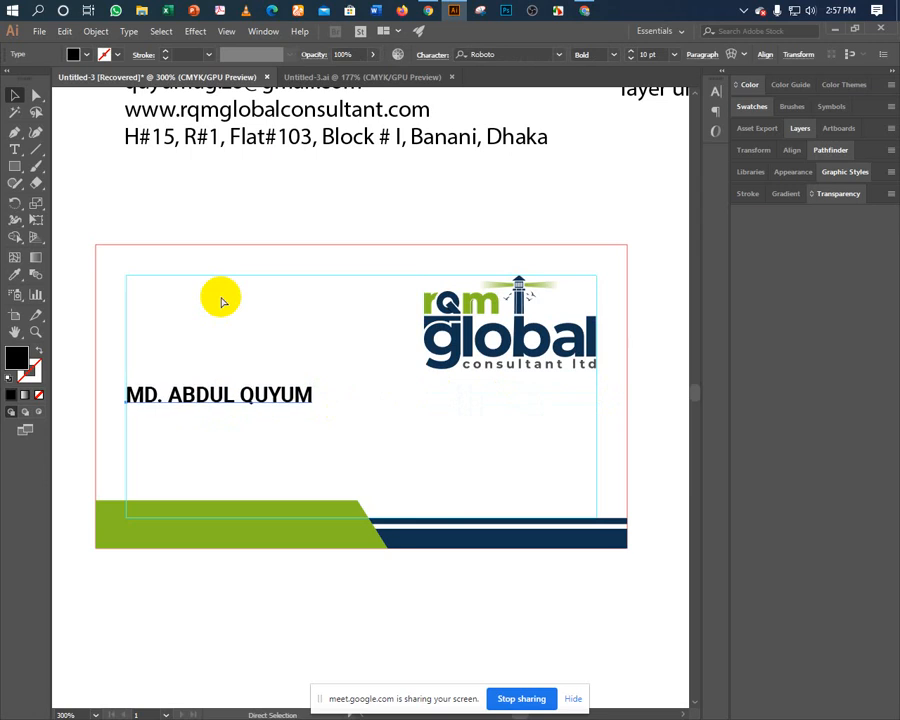
{"action": "key", "text": "Down"}
{"action": "key", "text": "Down"}
{"action": "key", "text": "Down"}
{"action": "key", "text": "Down"}
{"action": "key", "text": "Up"}
{"action": "key", "text": "Right"}
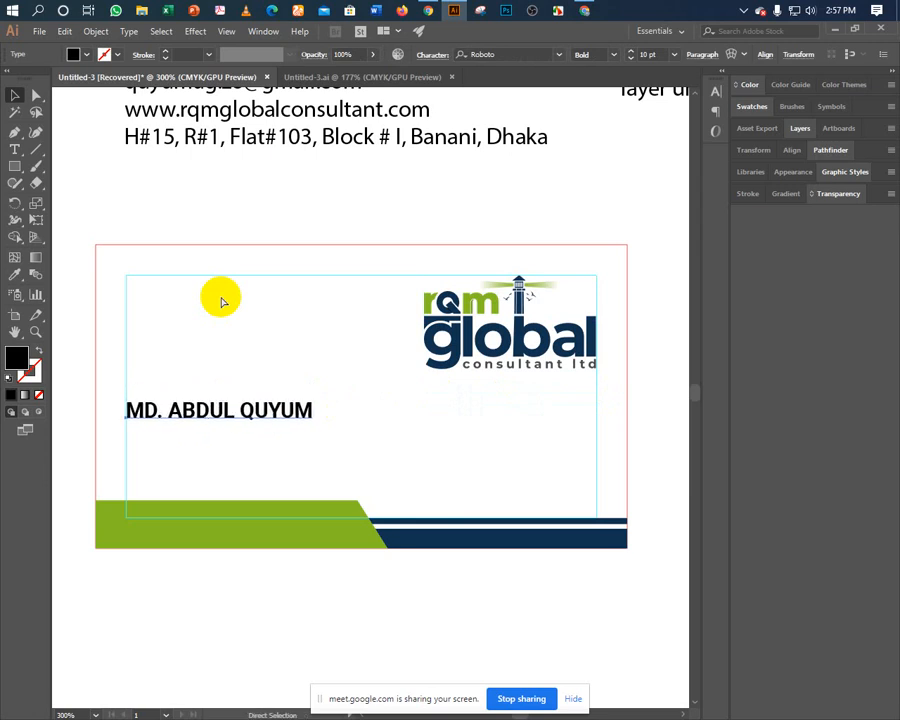
{"action": "key", "text": "Left"}
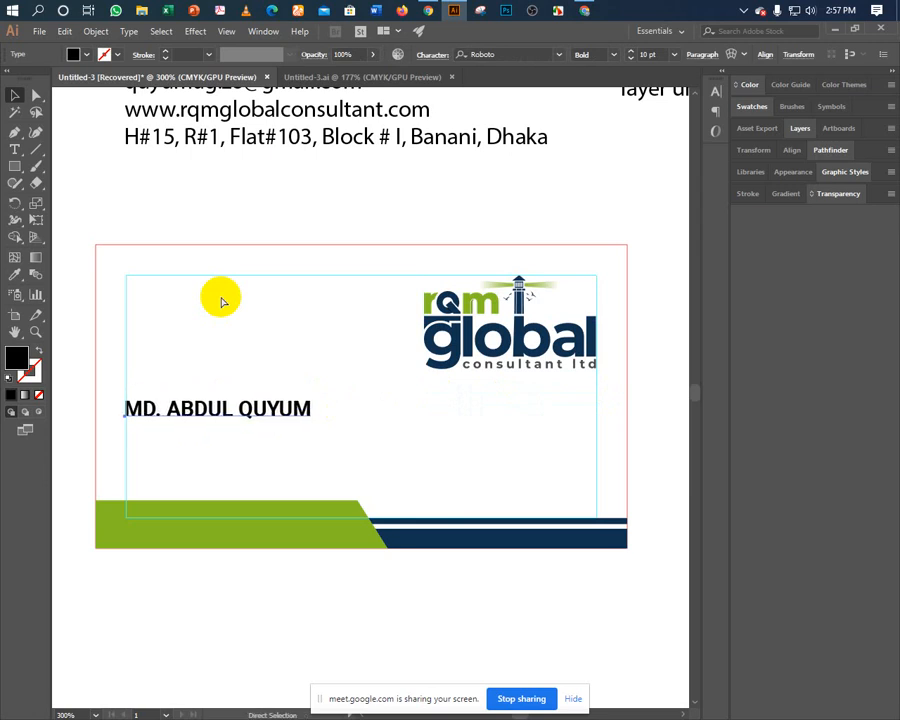
{"action": "key", "text": "Right"}
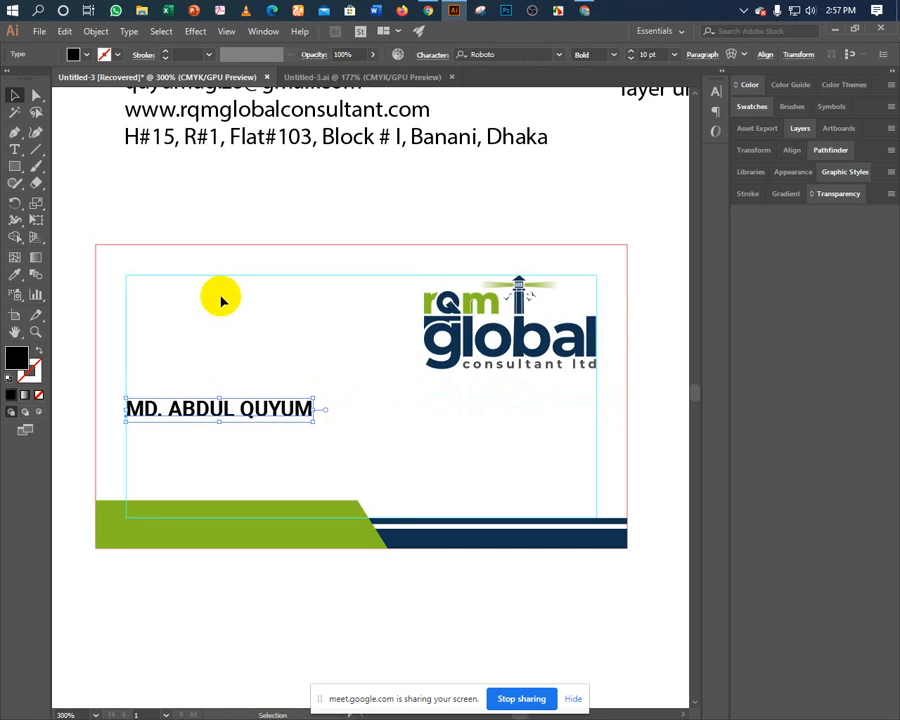
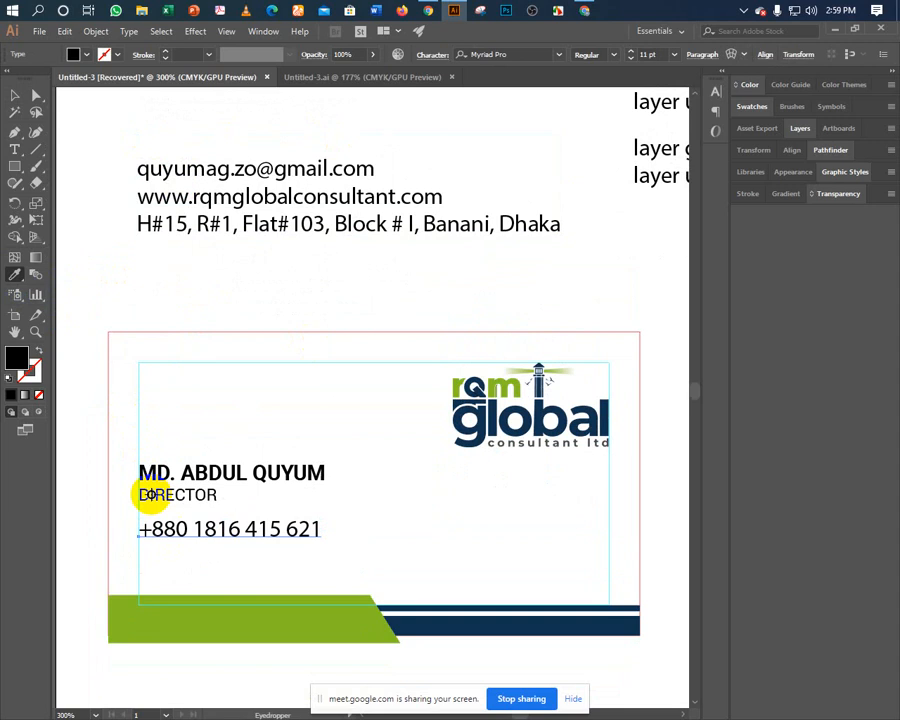
Apply the DIRECTOR text style to the phone number with the Eyedropper.
{"action": "left_click", "coordinate": [147, 494]}
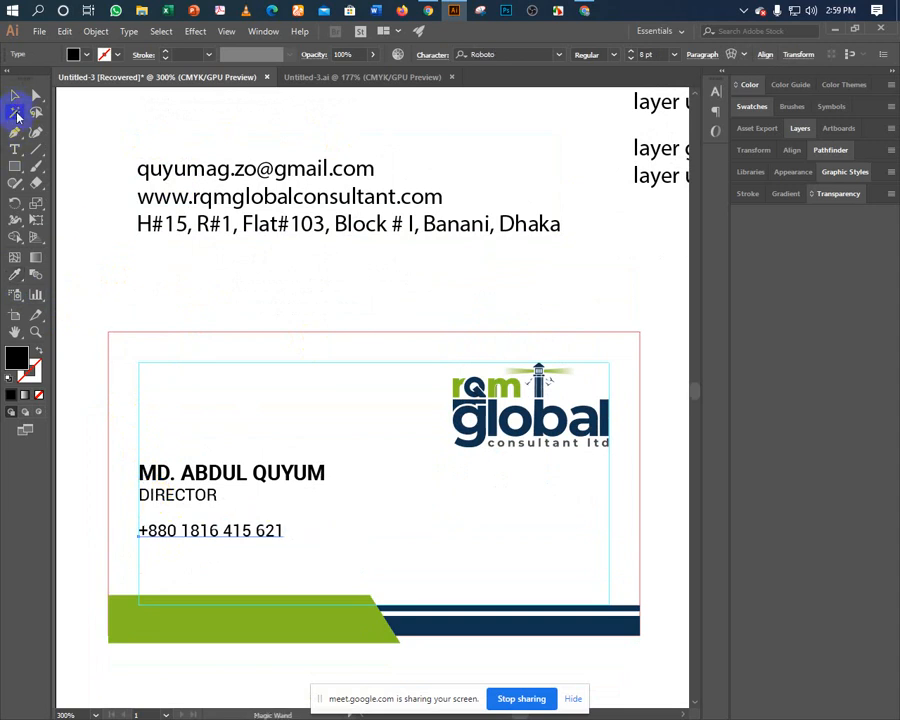
{"action": "left_click", "coordinate": [15, 95]}
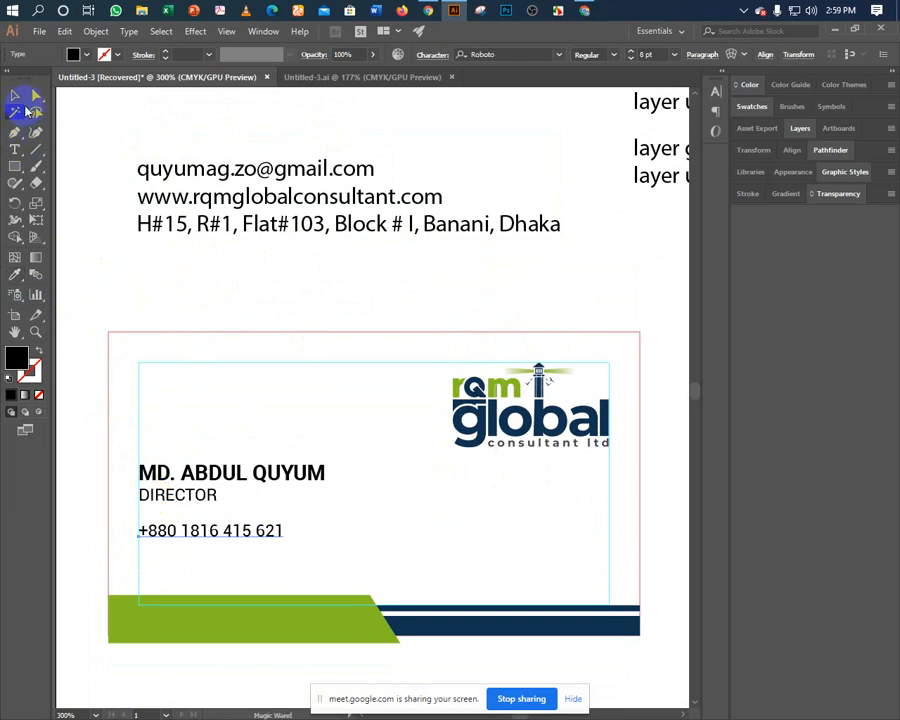
{"action": "left_click", "coordinate": [125, 250]}
{"action": "key", "text": "t"}
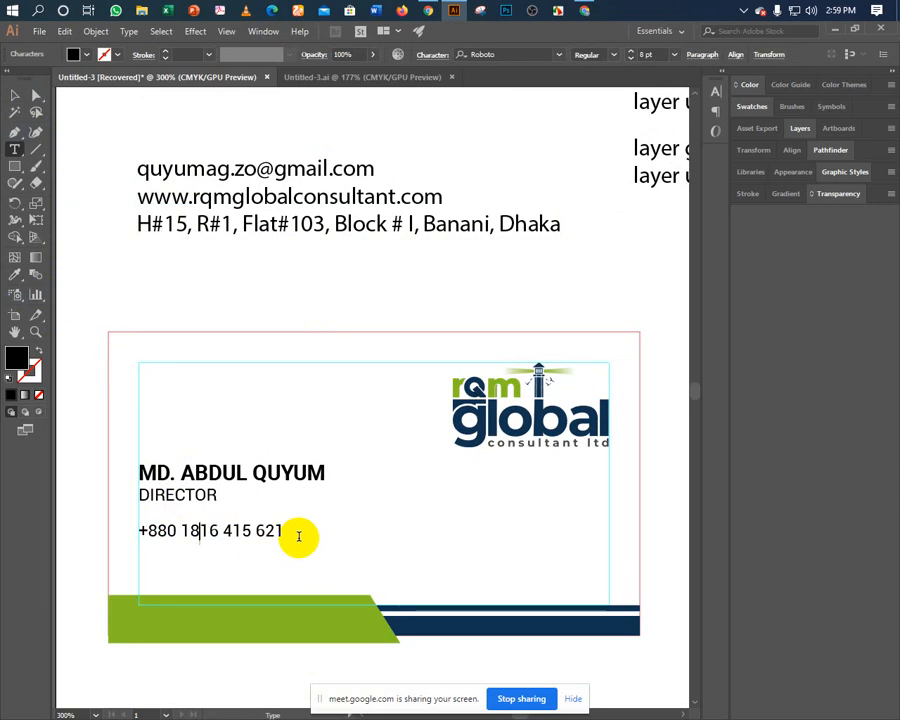
{"action": "key", "text": "Escape"}
{"action": "left_click", "coordinate": [248, 400]}
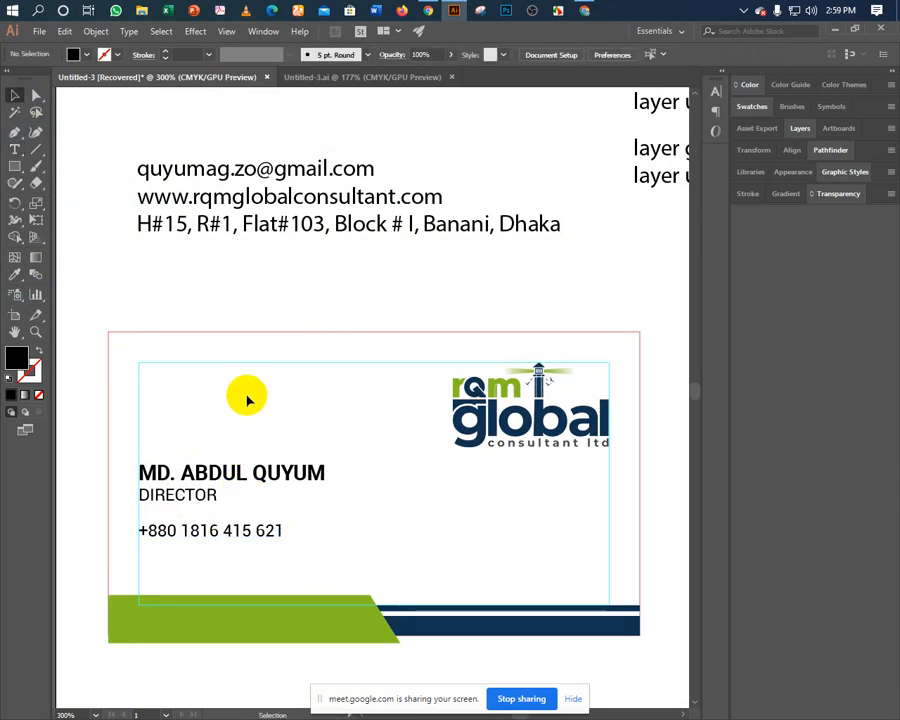
Duplicate the phone number line just below the original.
{"action": "left_click", "coordinate": [176, 536]}
{"action": "key", "text": "a"}
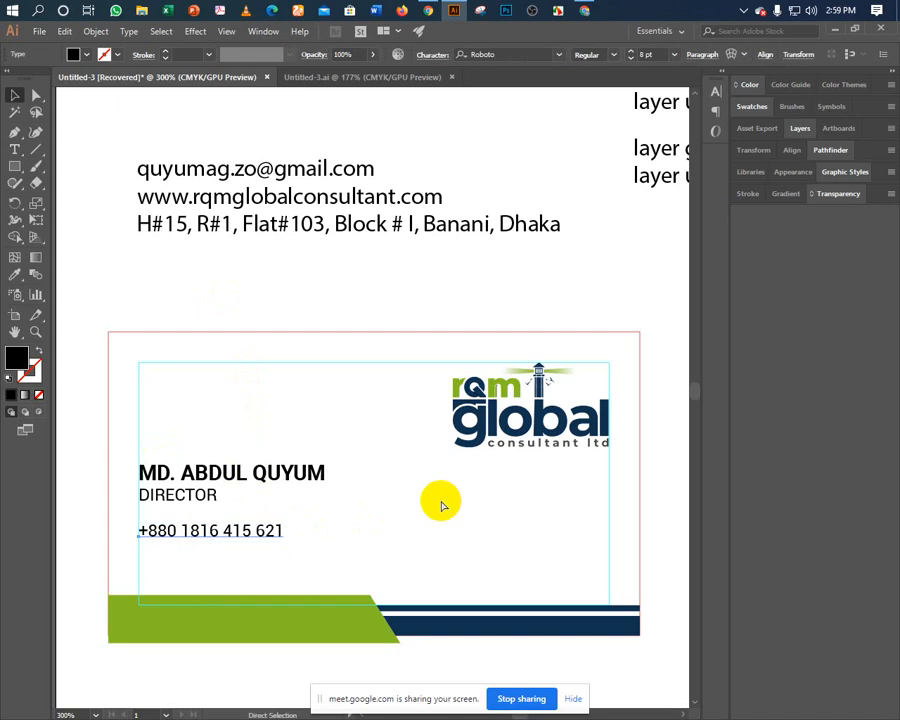
{"action": "key", "text": "alt+Down"}
{"action": "key", "text": "Down"}
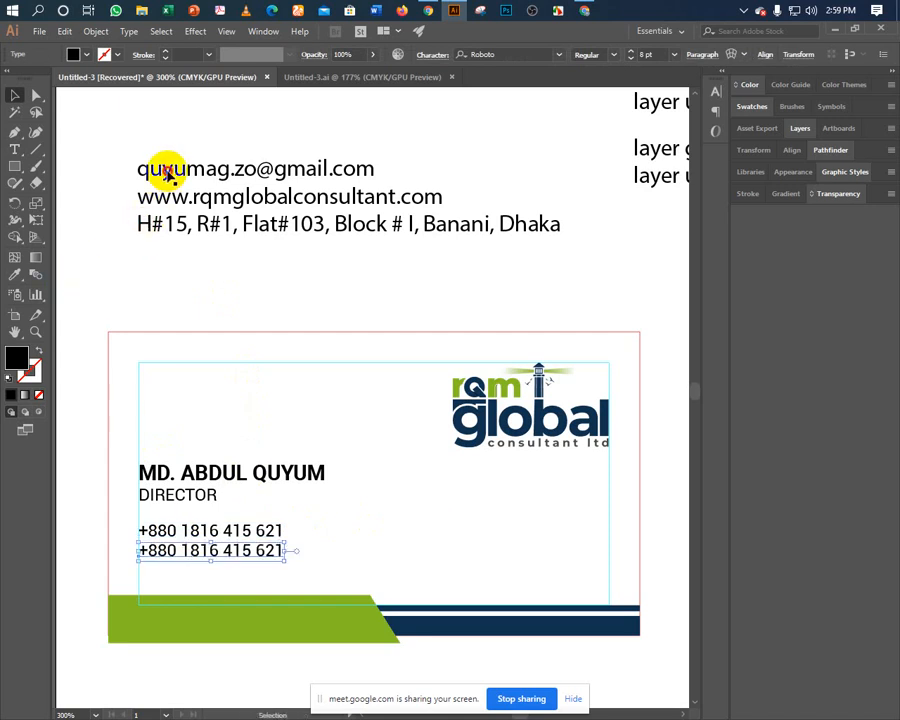
Replace the duplicate line with the email cut from the pasteboard, matching the phone style.
{"action": "key", "text": "t"}
{"action": "left_click_drag", "start_coordinate": [133, 168], "coordinate": [458, 168]}
{"action": "key", "text": "ctrl+c"}
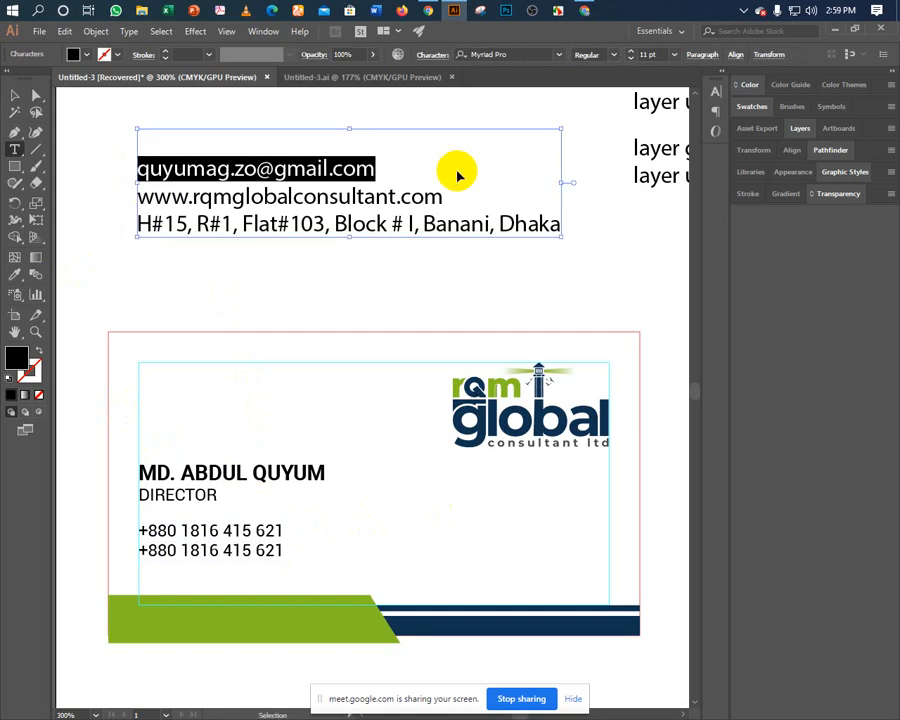
{"action": "key", "text": "BackSpace"}
{"action": "left_click", "coordinate": [166, 551]}
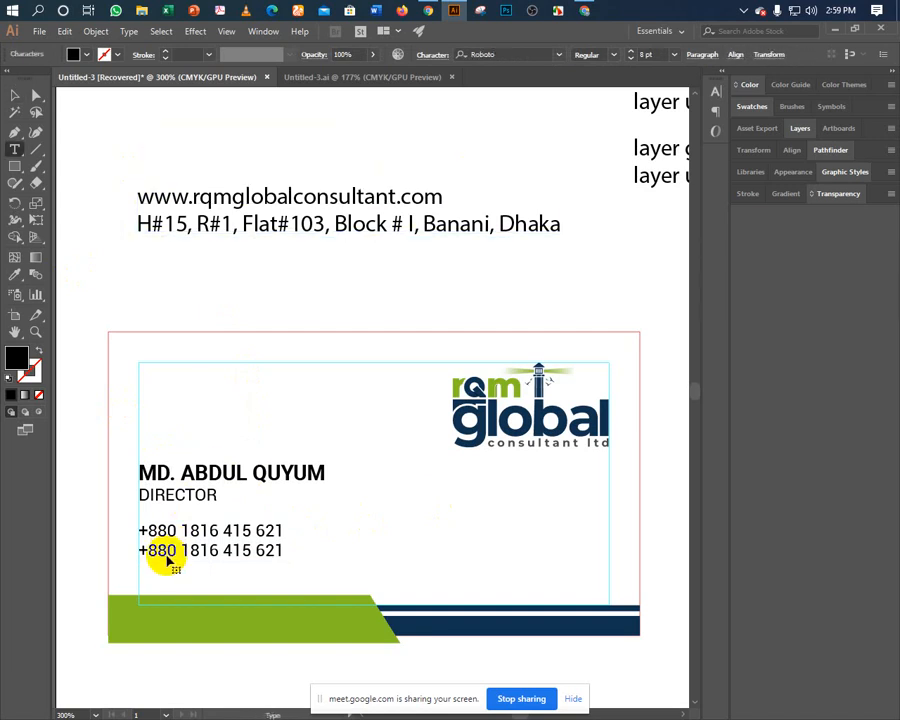
{"action": "key", "text": "ctrl+a"}
{"action": "key", "text": "ctrl+v"}
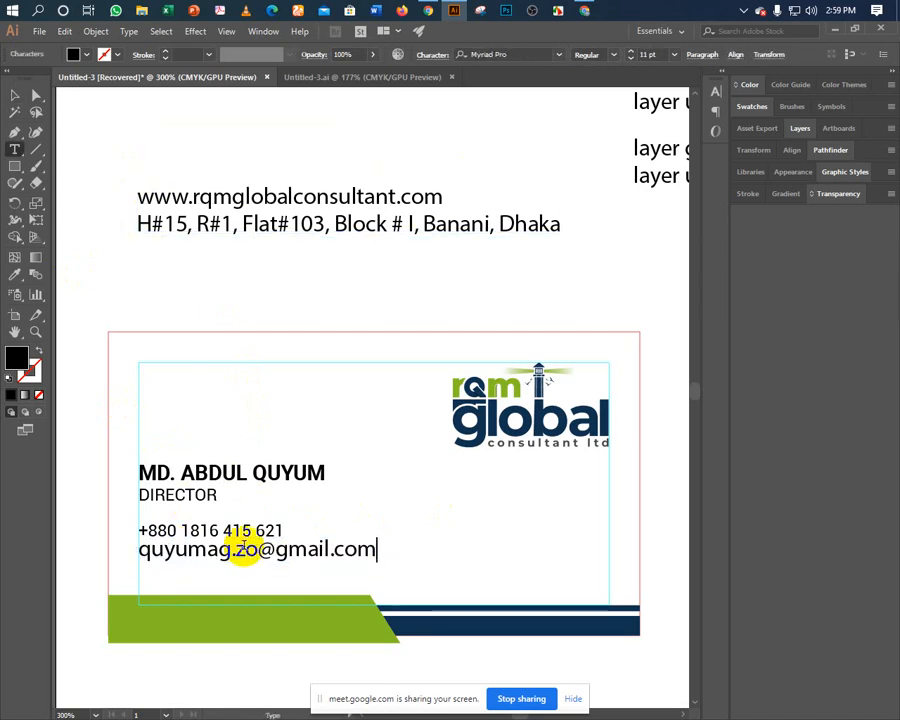
{"action": "key", "text": "Escape"}
{"action": "left_click", "coordinate": [15, 274]}
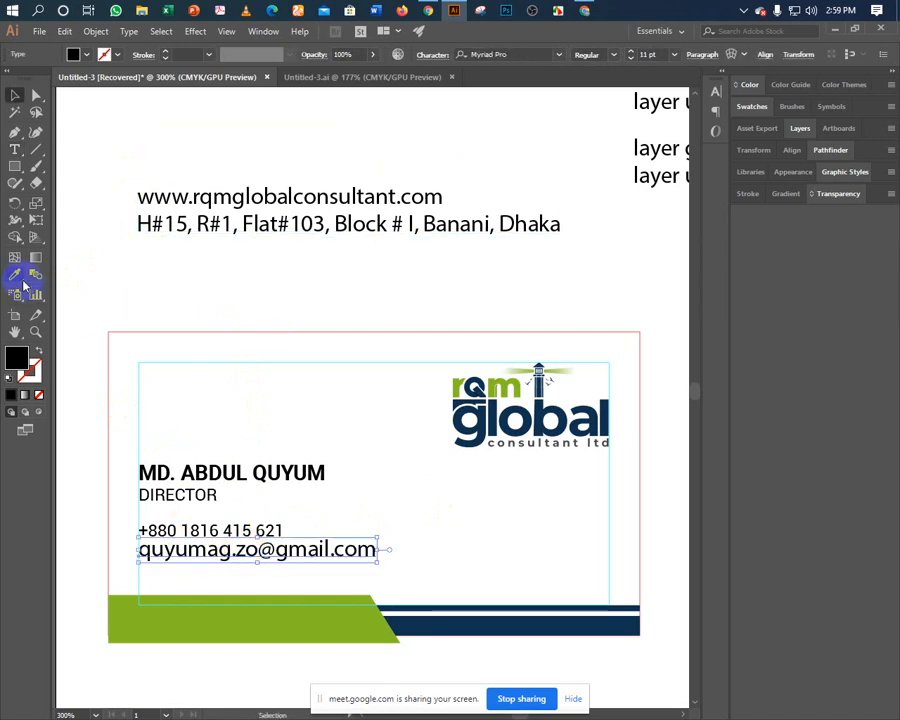
{"action": "left_click", "coordinate": [158, 530]}
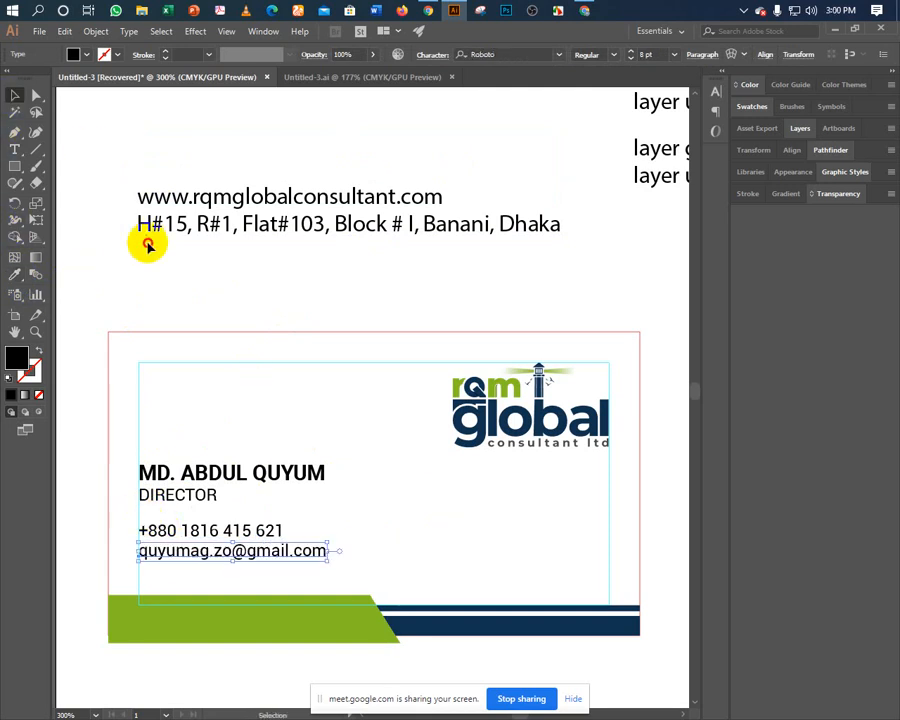
Cut the address line out of the pasteboard text block.
{"action": "key", "text": "t"}
{"action": "left_click_drag", "start_coordinate": [139, 224], "coordinate": [582, 227]}
{"action": "key", "text": "ctrl+c"}
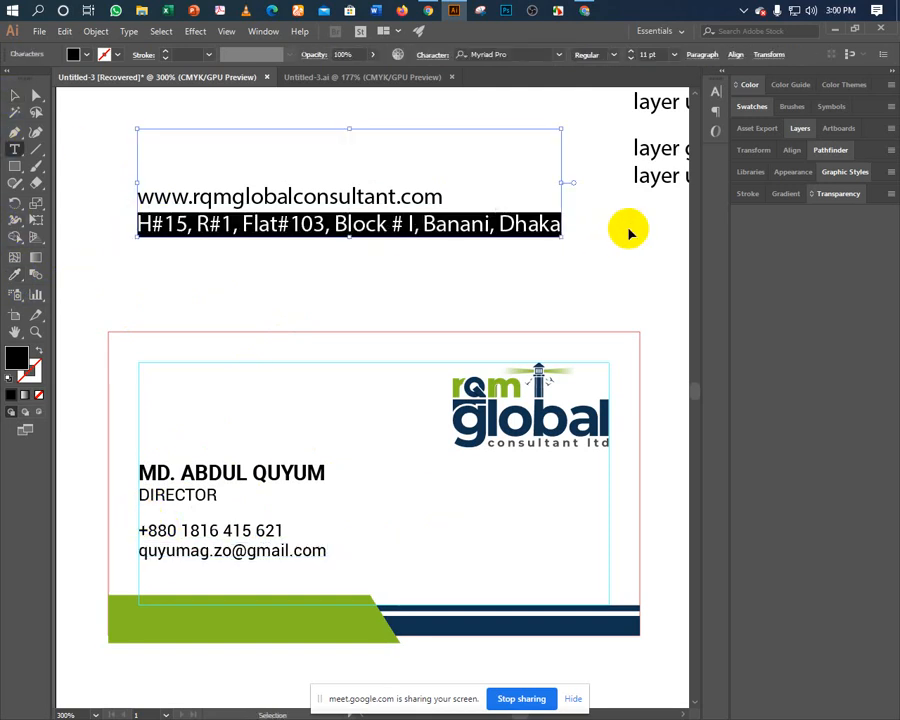
{"action": "key", "text": "BackSpace"}
{"action": "key", "text": "Escape"}
Paste the address onto the card in the phone style, right-aligned, beside the contact lines.
{"action": "left_click", "coordinate": [274, 291]}
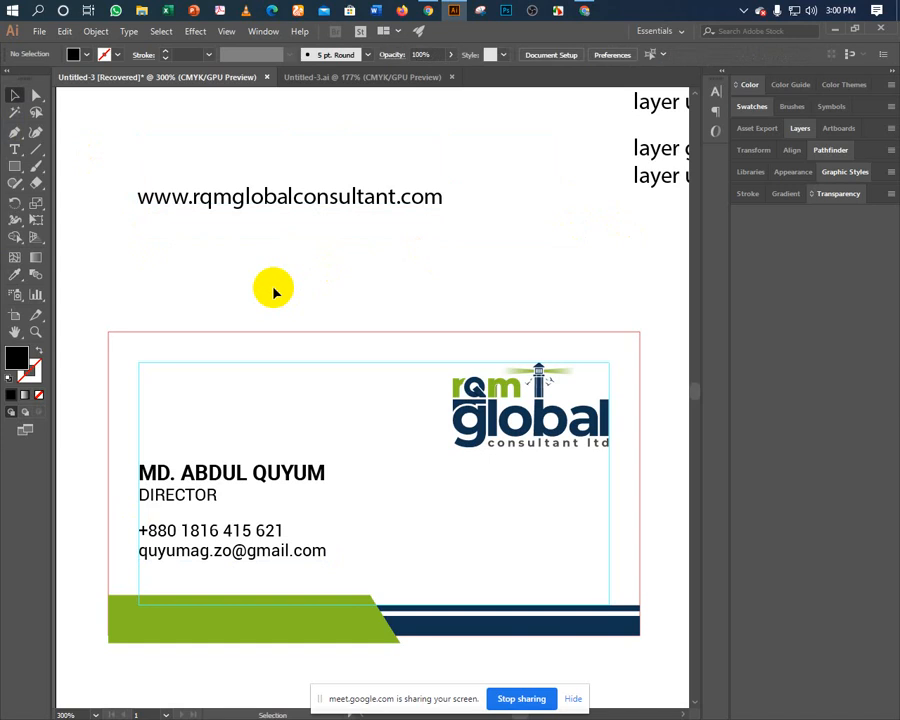
{"action": "key", "text": "ctrl+v"}
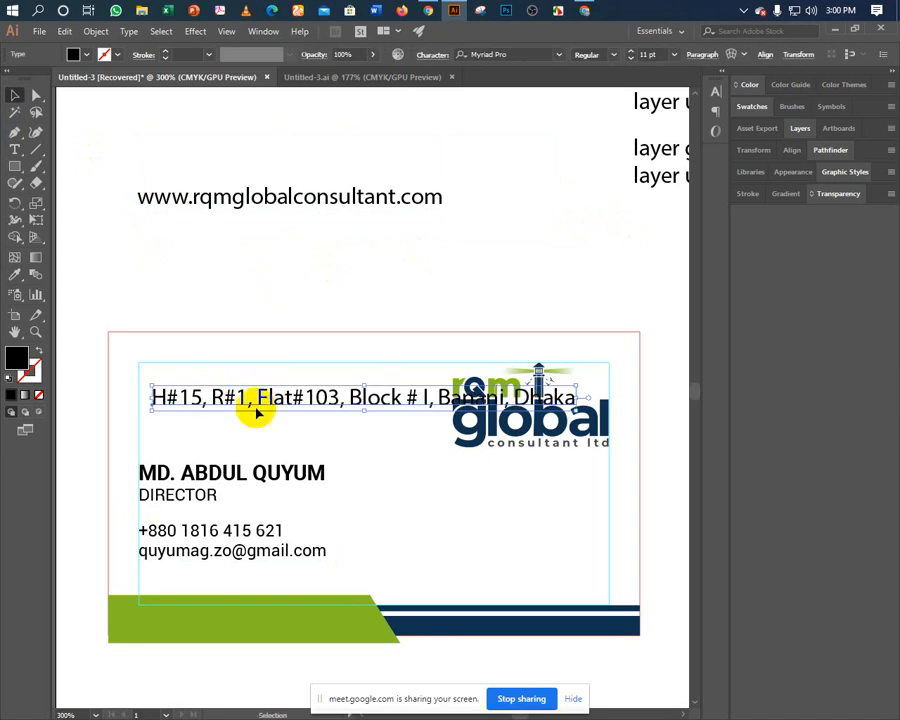
{"action": "left_click", "coordinate": [15, 273]}
{"action": "left_click", "coordinate": [143, 528]}
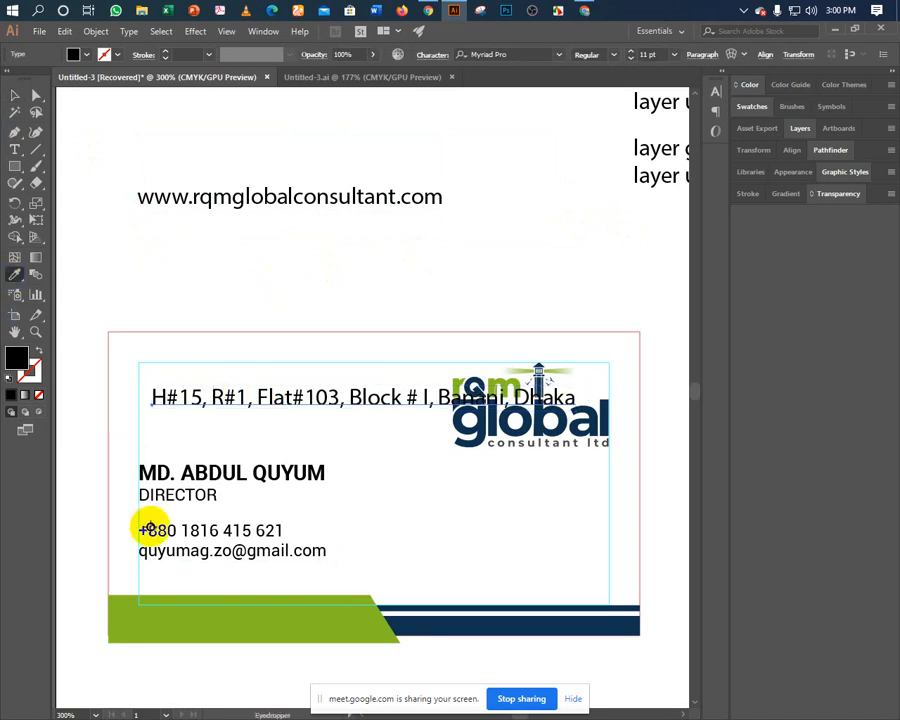
{"action": "left_click", "coordinate": [14, 97]}
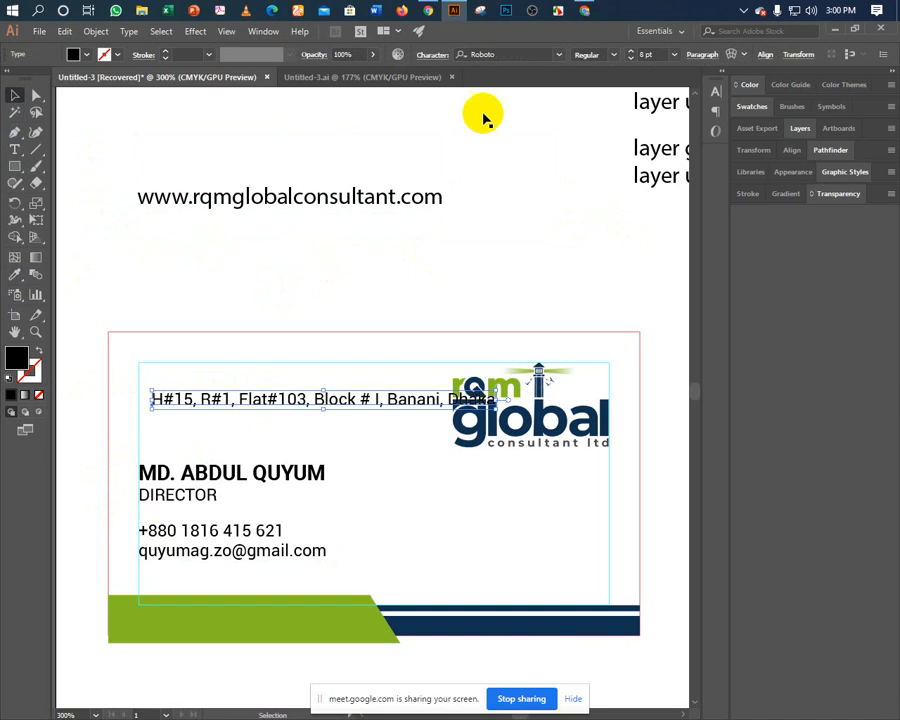
{"action": "left_click", "coordinate": [693, 56]}
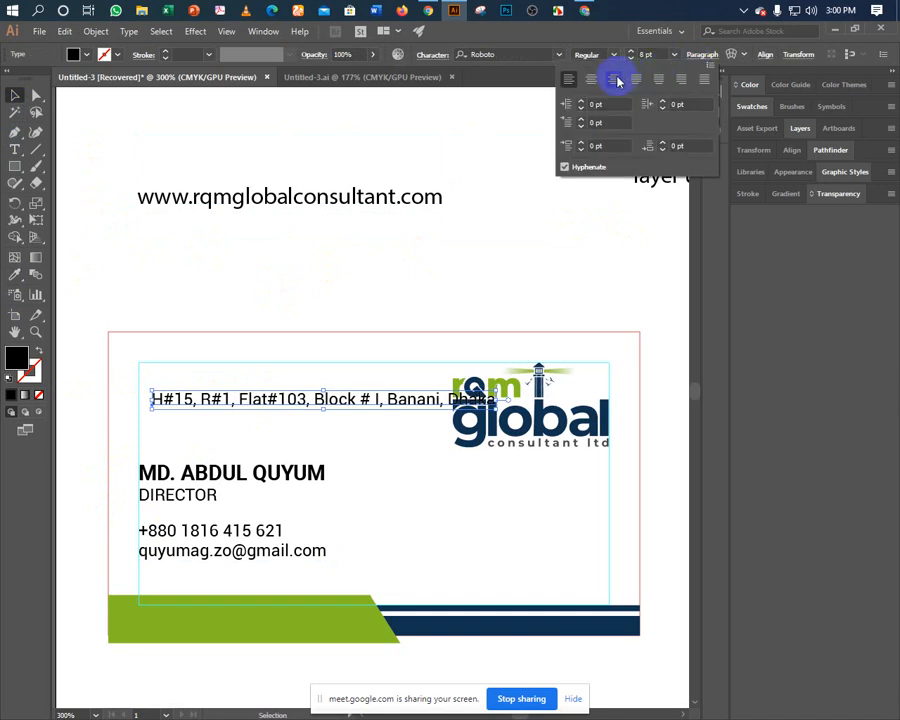
{"action": "left_click", "coordinate": [615, 79]}
{"action": "left_click", "coordinate": [125, 396]}
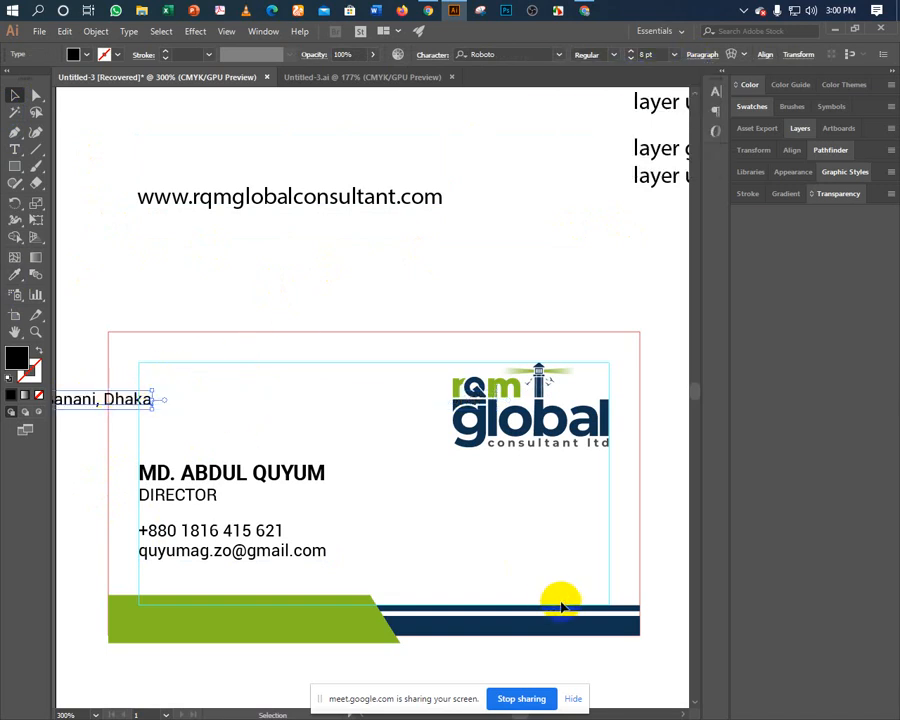
{"action": "left_click_drag", "start_coordinate": [134, 401], "coordinate": [574, 527]}
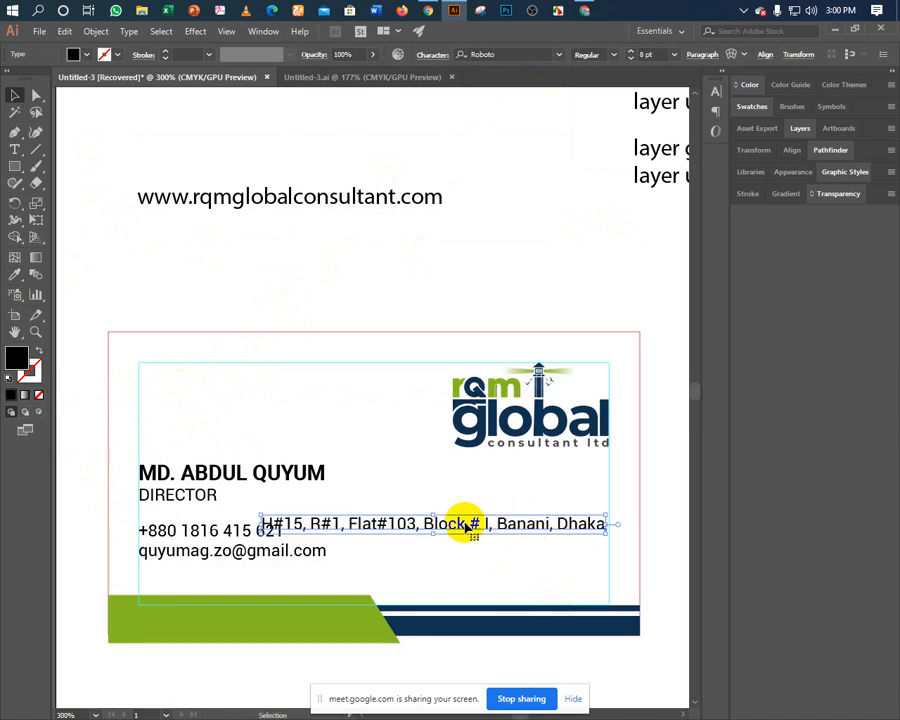
{"action": "left_click_drag", "start_coordinate": [336, 525], "coordinate": [424, 522]}
Correct the address spacing, break it onto two lines, and complete the postcode.
{"action": "key", "text": "t"}
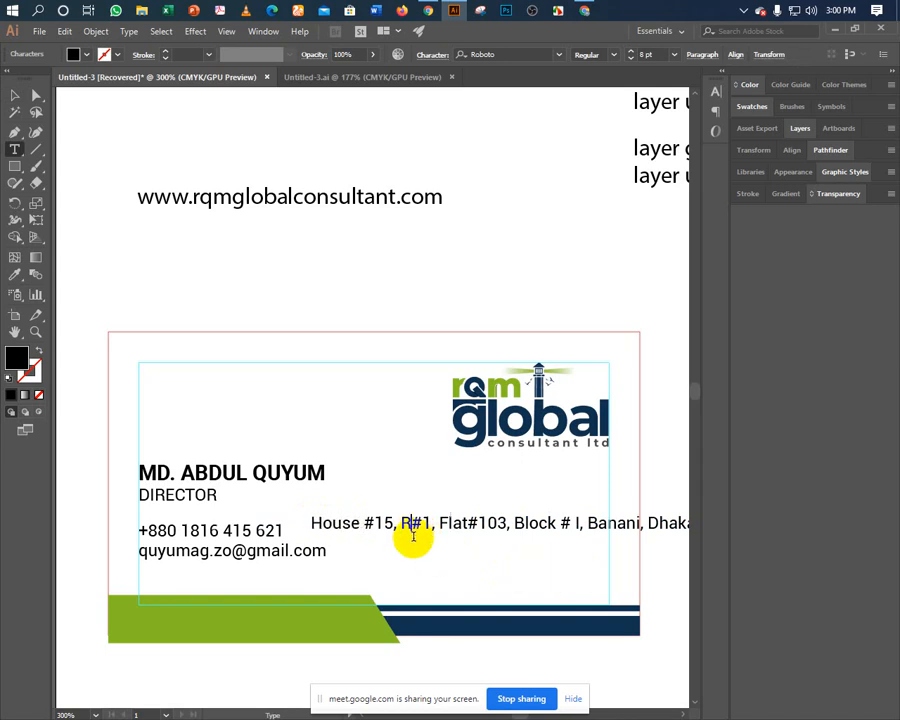
{"action": "type", "text": "d"}
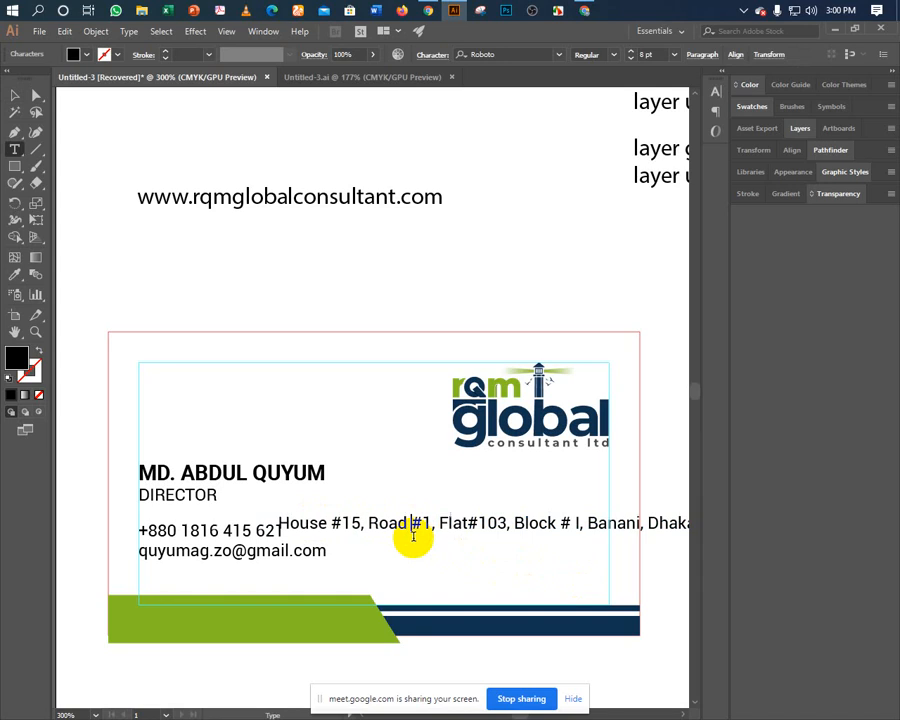
{"action": "left_click", "coordinate": [466, 523]}
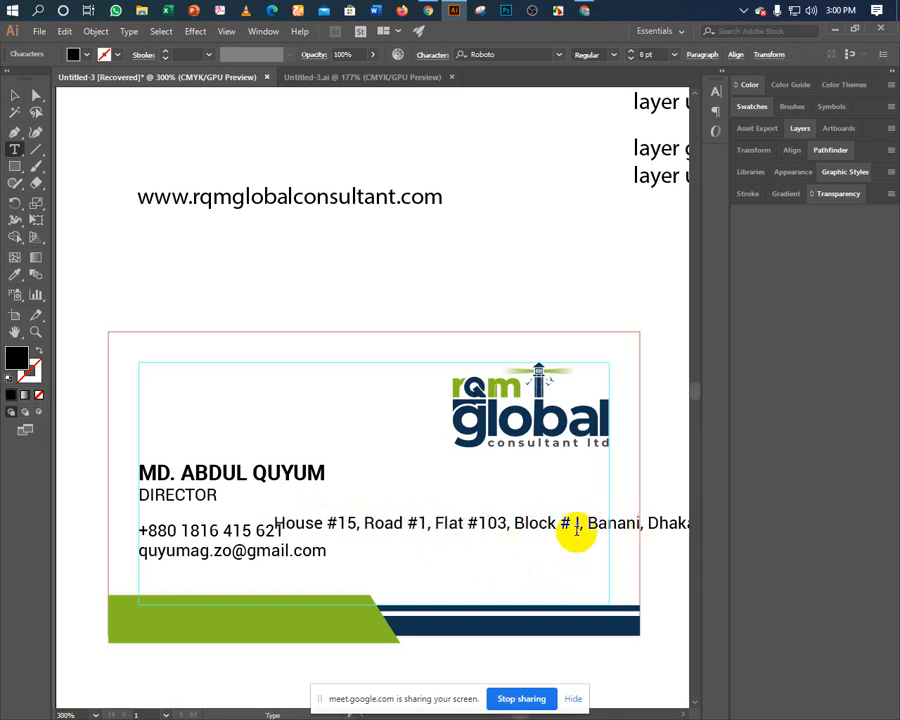
{"action": "key", "text": "BackSpace"}
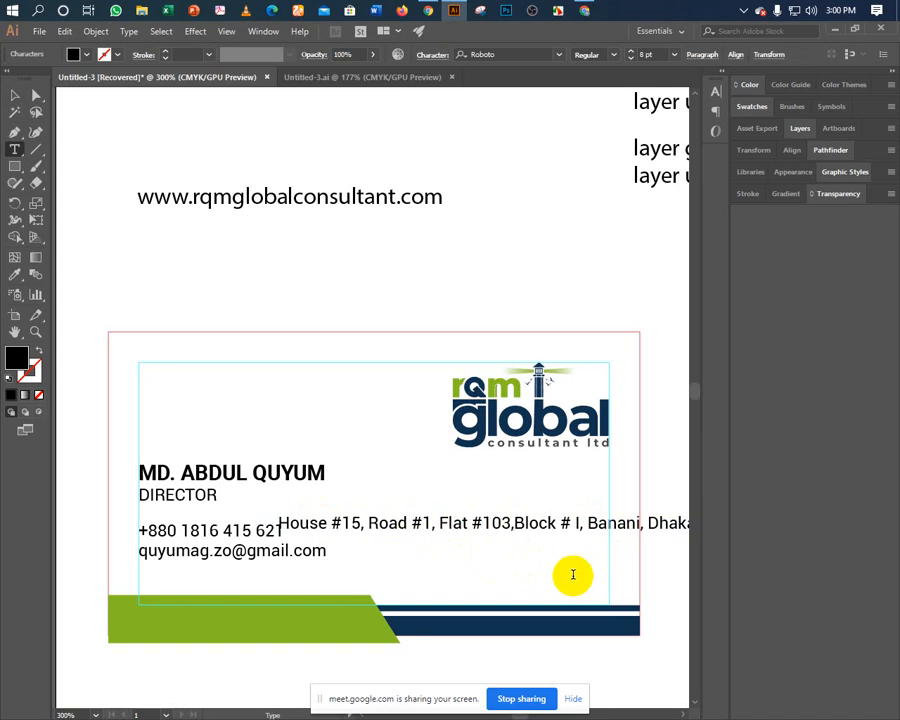
{"action": "key", "text": "Return"}
{"action": "key", "text": "Left"}
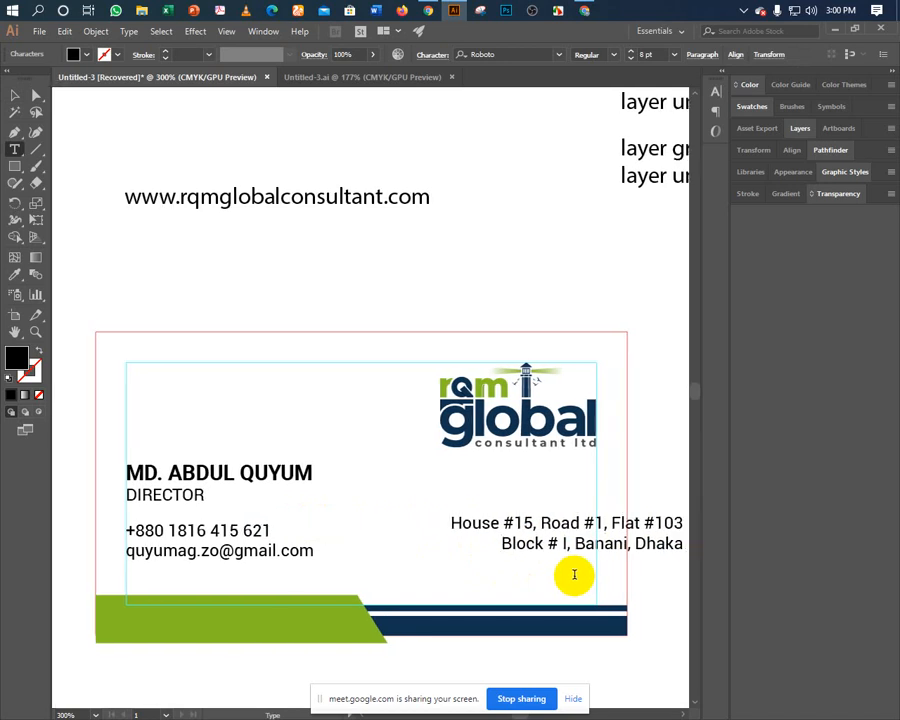
{"action": "type", "text": "-123"}
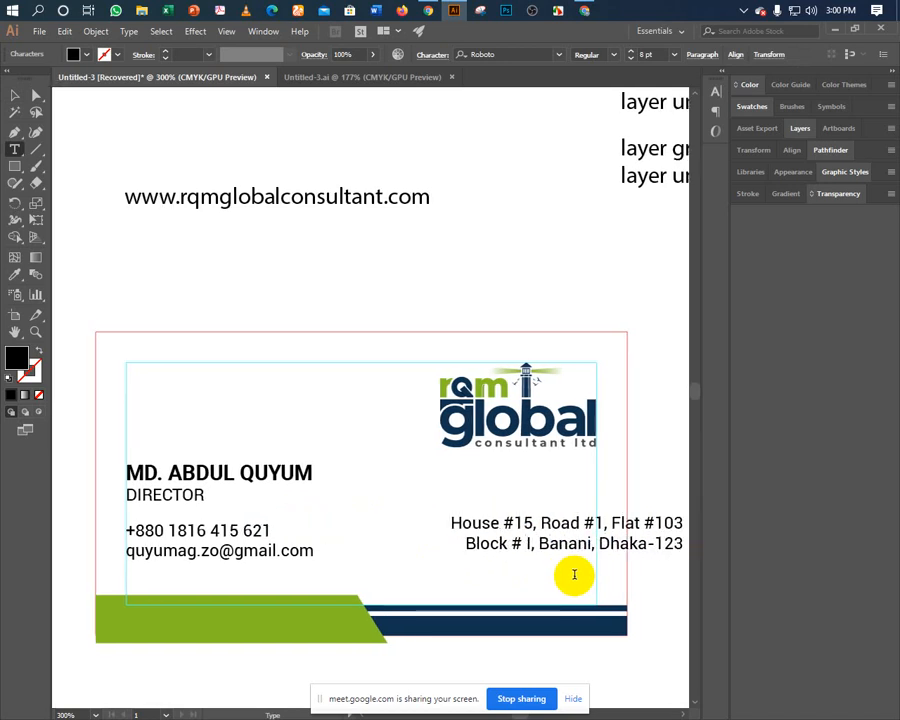
{"action": "key", "text": "BackSpace"}
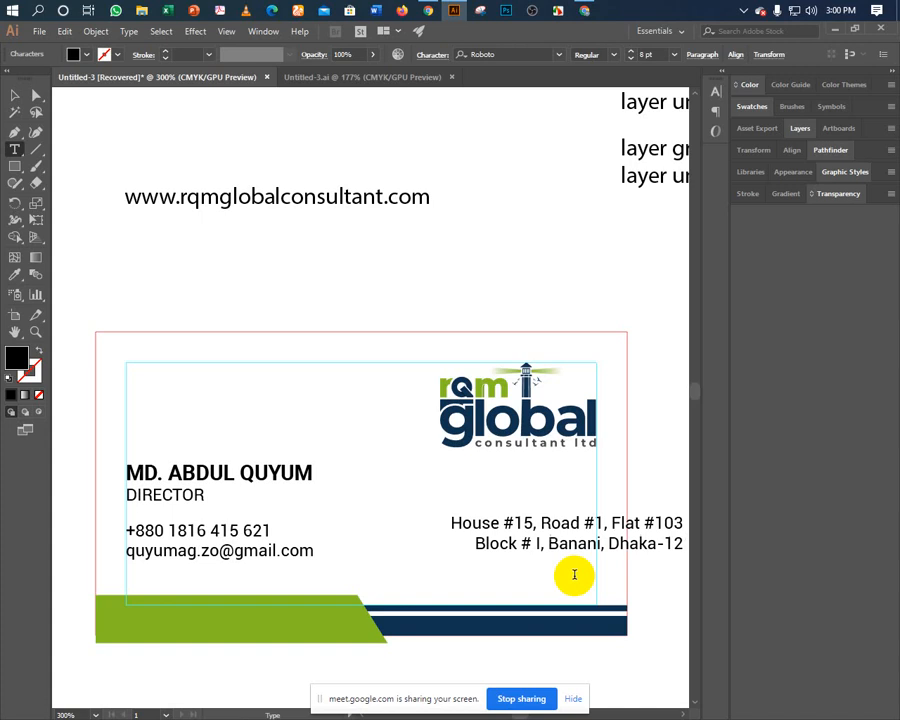
{"action": "type", "text": "13."}
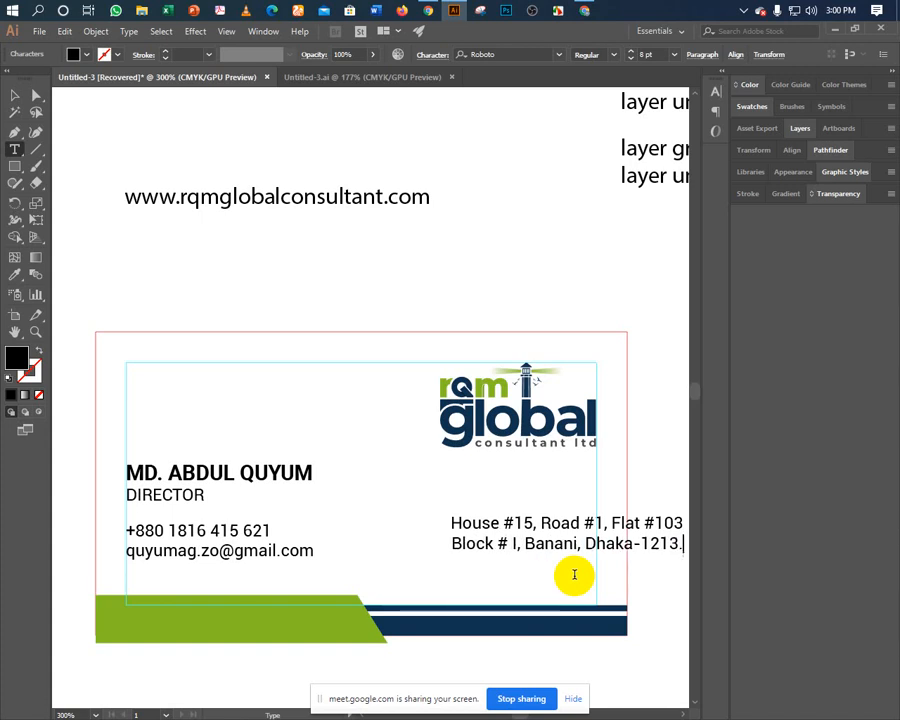
{"action": "key", "text": "BackSpace"}
{"action": "key", "text": "Escape"}
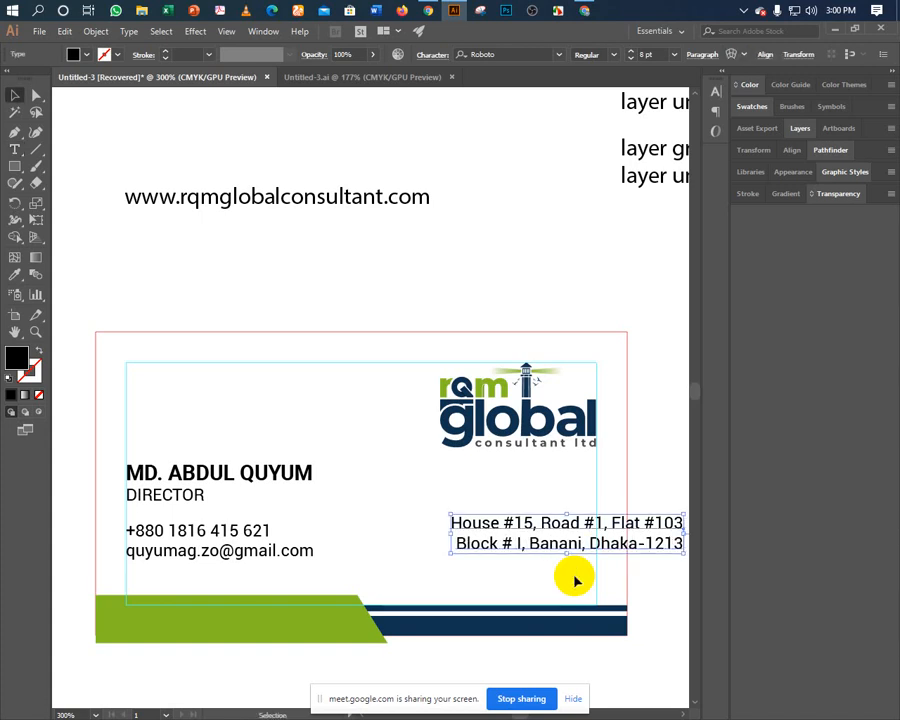
Reposition the address block and fine-tune it with arrow nudges.
{"action": "left_click_drag", "start_coordinate": [547, 545], "coordinate": [461, 545]}
{"action": "left_click", "coordinate": [603, 530]}
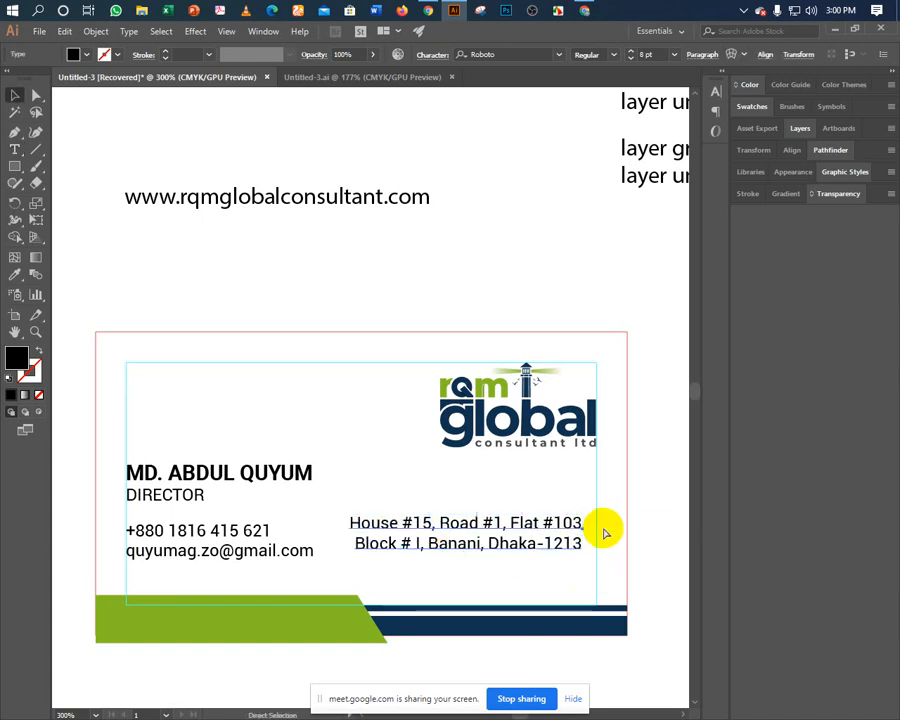
{"action": "key", "text": "Left"}
{"action": "key", "text": "Right"}
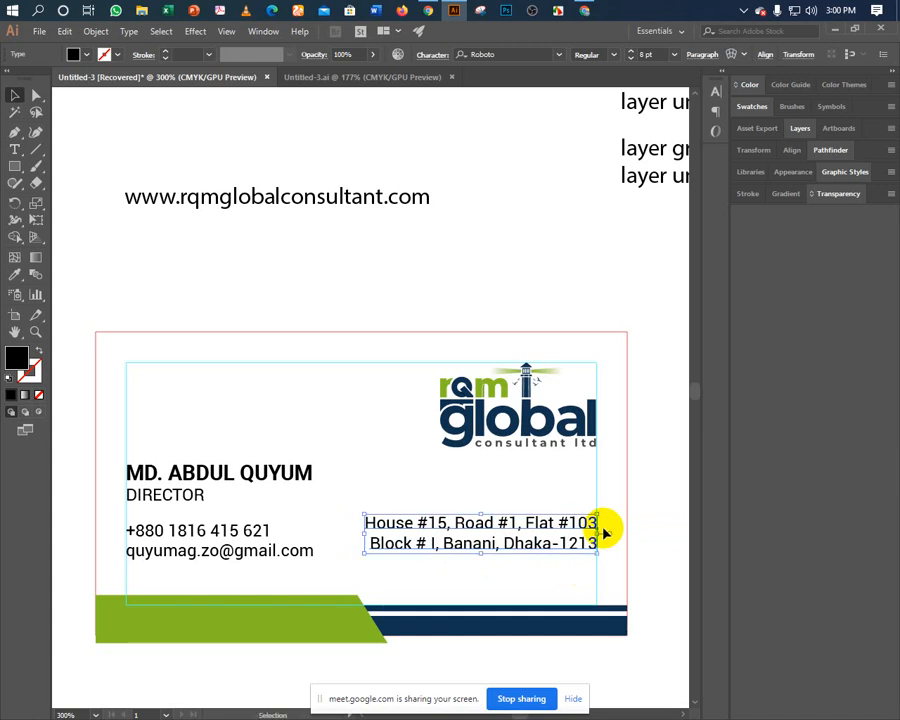
{"action": "left_click", "coordinate": [400, 500]}
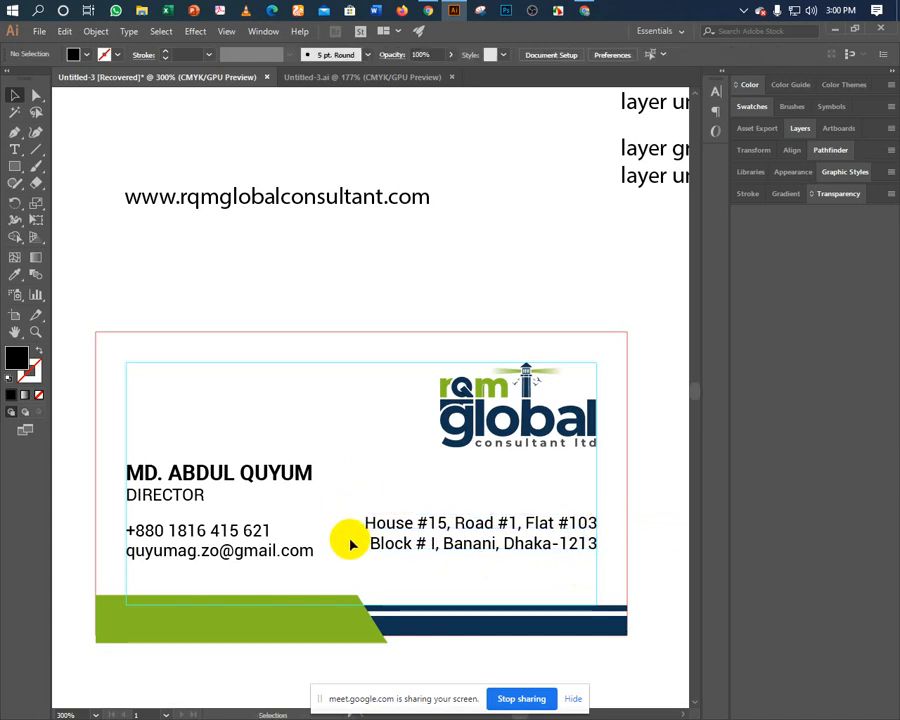
Bottom-align the address and contact text and reduce both one font size.
{"action": "left_click", "coordinate": [388, 550]}
{"action": "left_click", "coordinate": [225, 553], "text": "shift"}
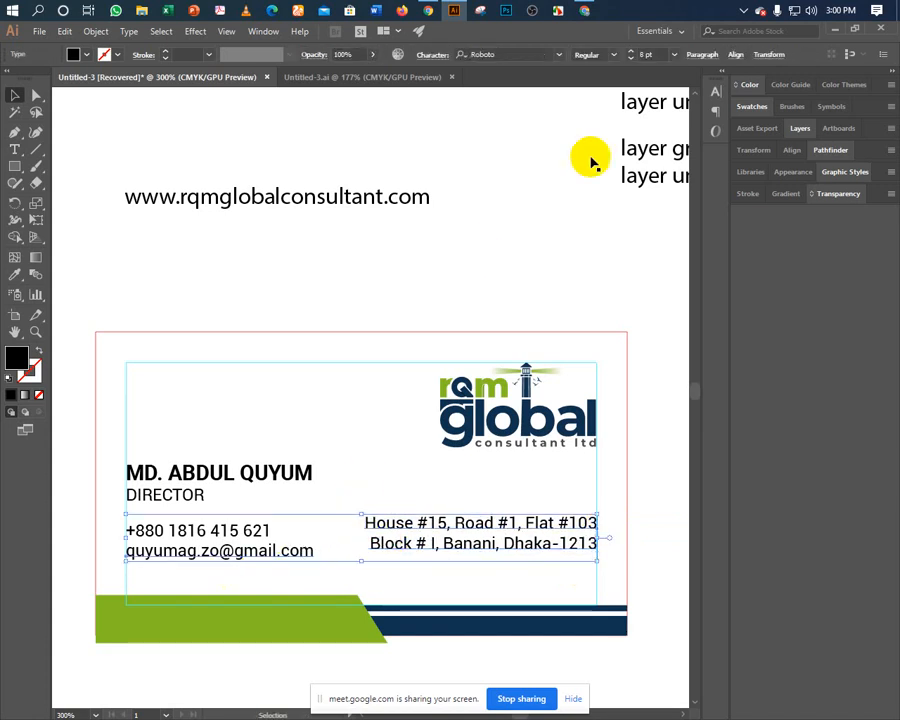
{"action": "left_click", "coordinate": [734, 54]}
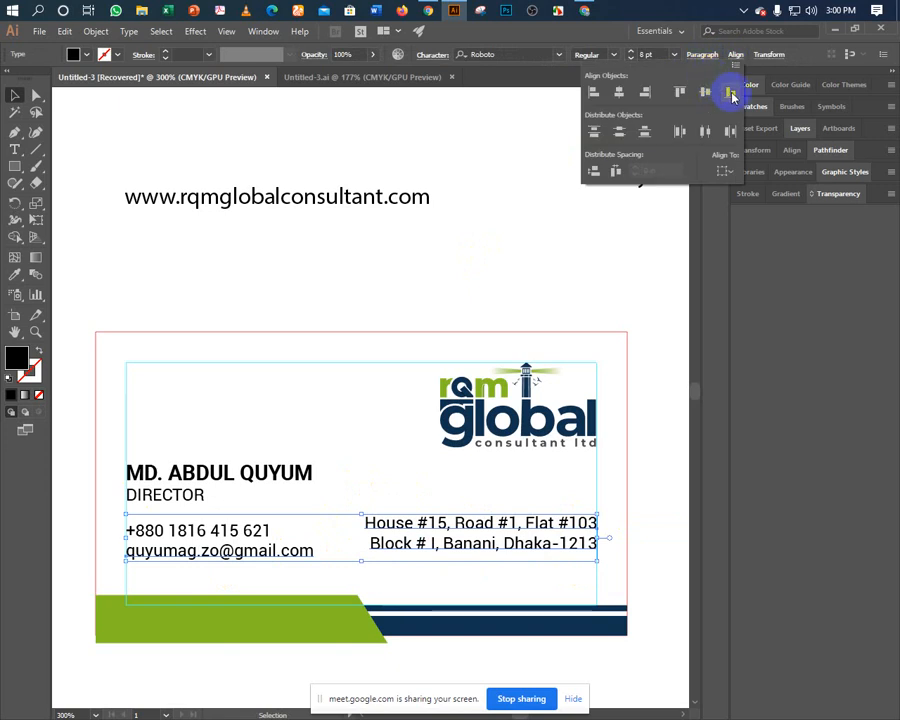
{"action": "left_click", "coordinate": [728, 92]}
{"action": "left_click", "coordinate": [358, 378]}
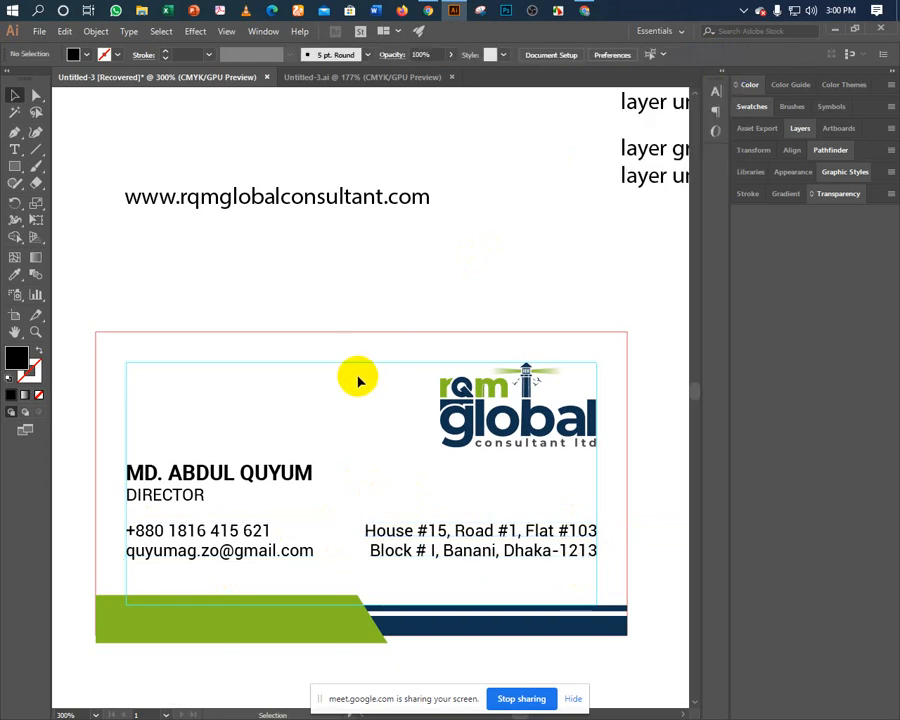
{"action": "left_click", "coordinate": [265, 541]}
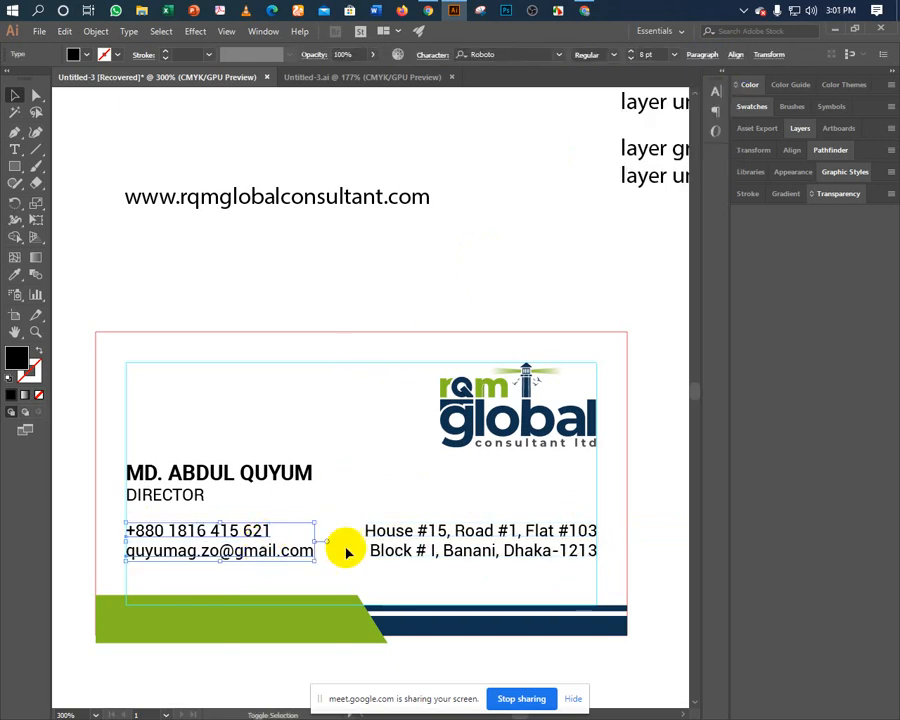
{"action": "left_click", "coordinate": [388, 530], "text": "shift"}
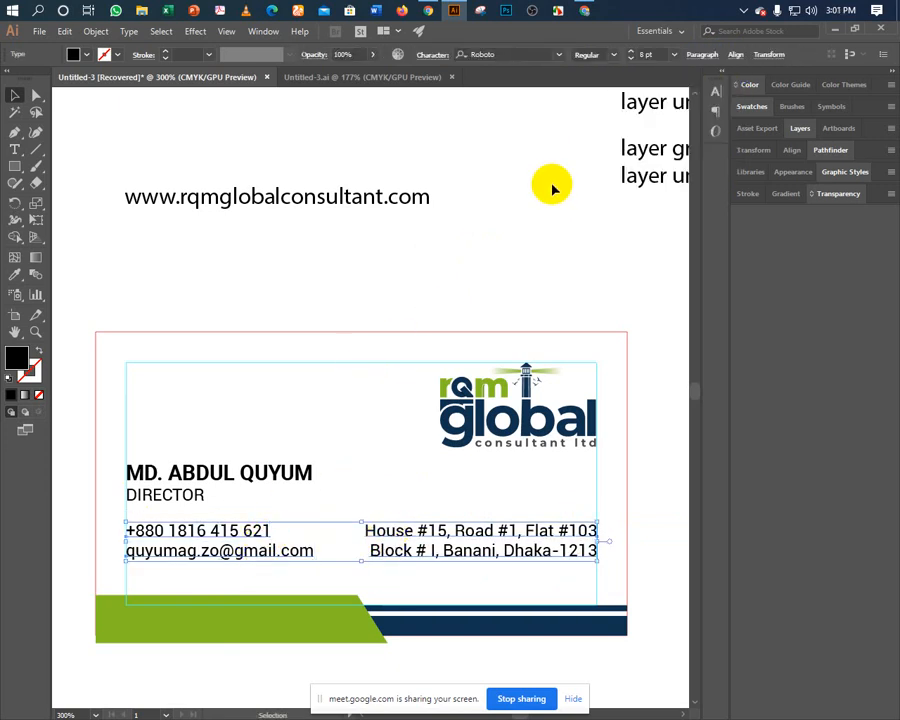
{"action": "left_click", "coordinate": [629, 59]}
{"action": "left_click", "coordinate": [383, 430]}
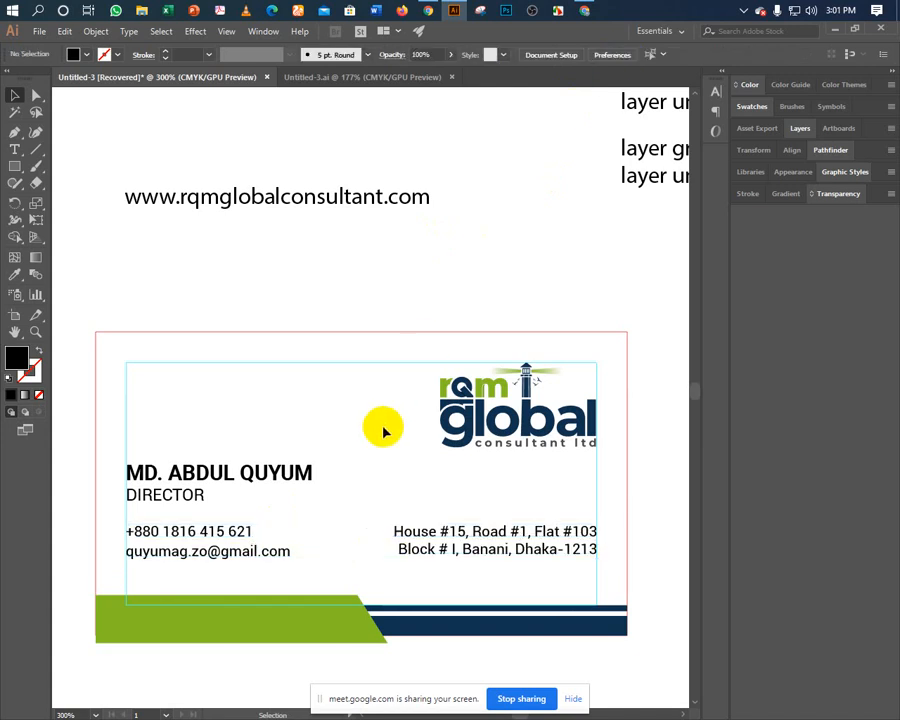
Nudge the name and DIRECTOR block up slightly.
{"action": "left_click", "coordinate": [212, 522]}
{"action": "left_click", "coordinate": [300, 528]}
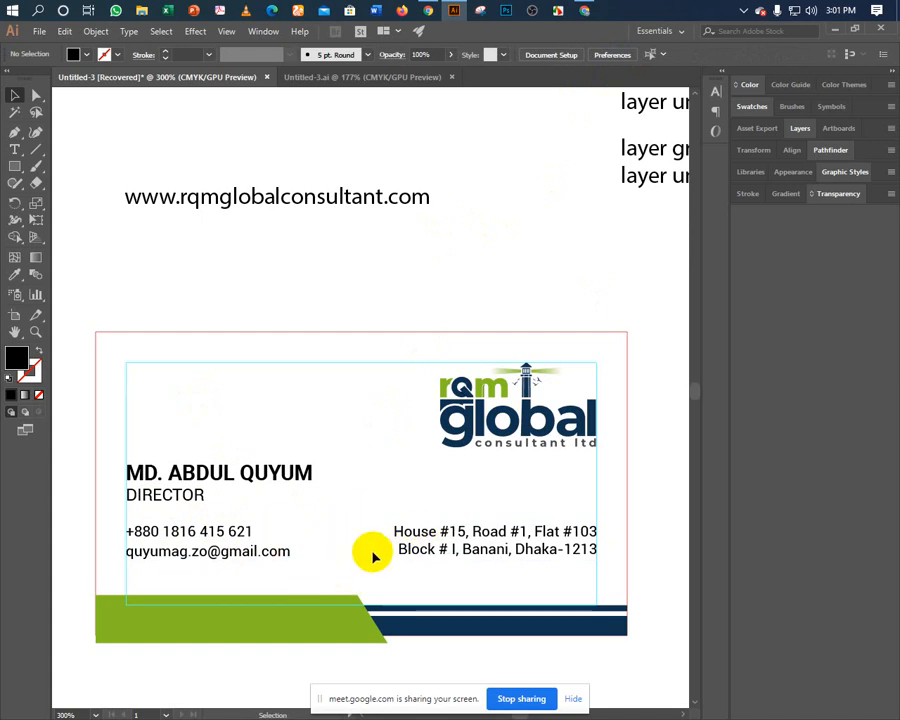
{"action": "left_click", "coordinate": [195, 503]}
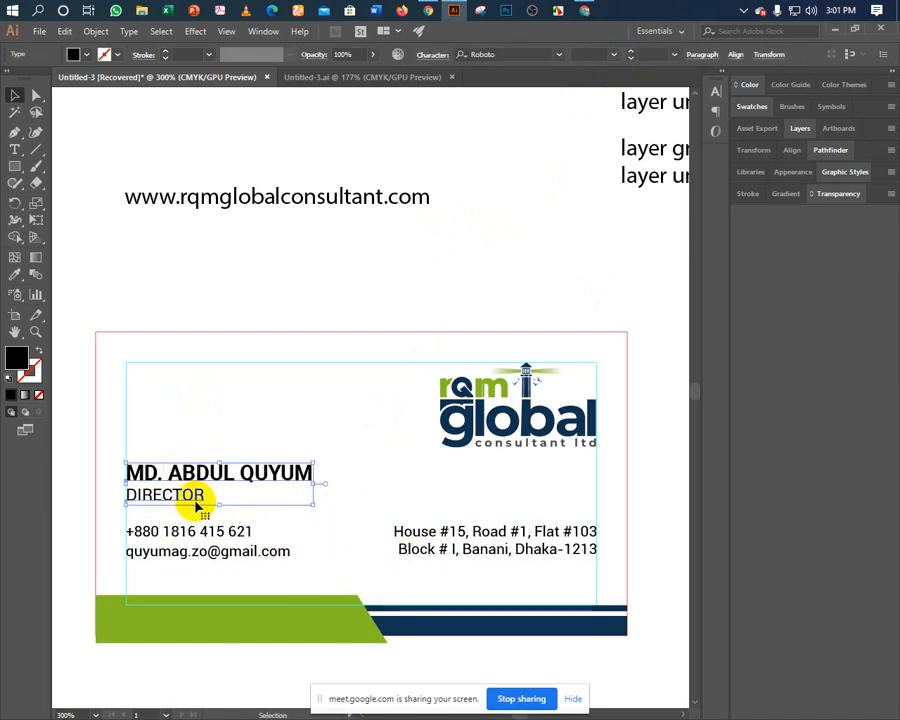
{"action": "left_click", "coordinate": [320, 505]}
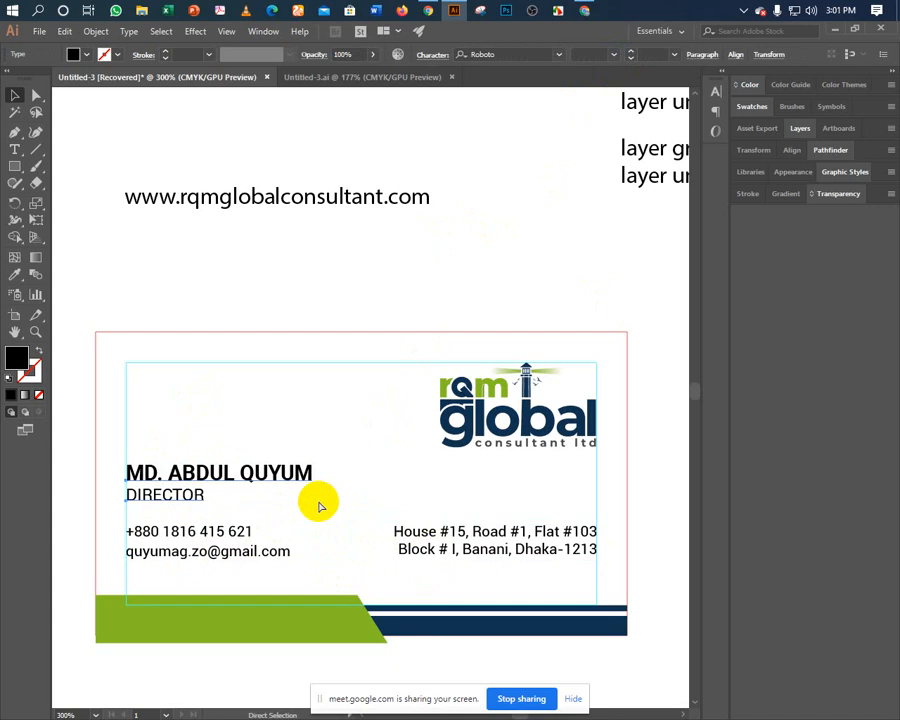
{"action": "key", "text": "ctrl+Up"}
{"action": "key", "text": "ctrl+Up"}
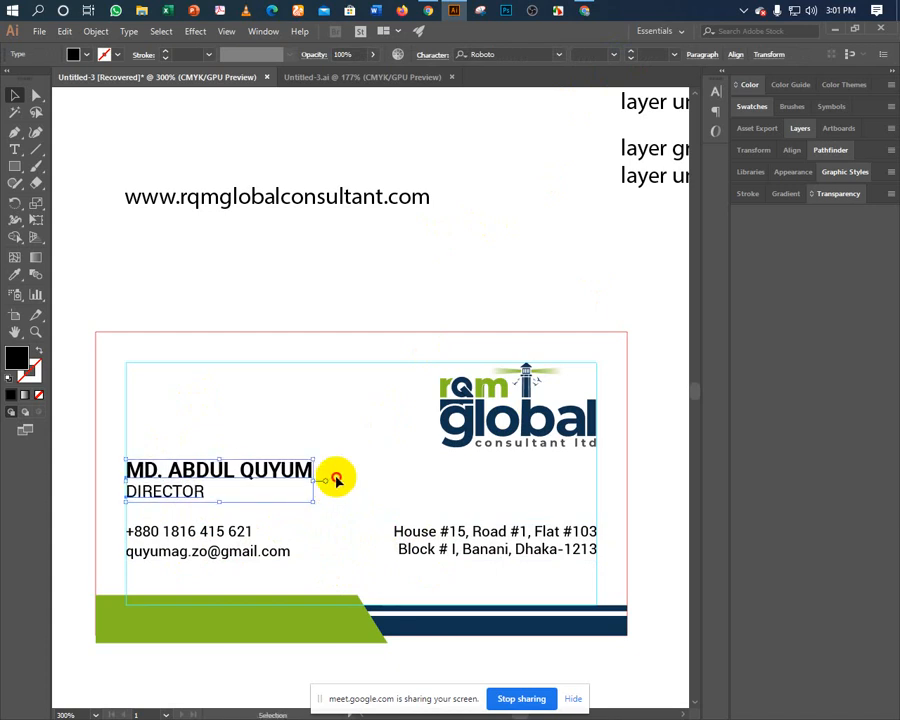
{"action": "left_click", "coordinate": [336, 480]}
Recolour DIRECTOR with a lighter grey sampled from the logo.
{"action": "left_click", "coordinate": [160, 496]}
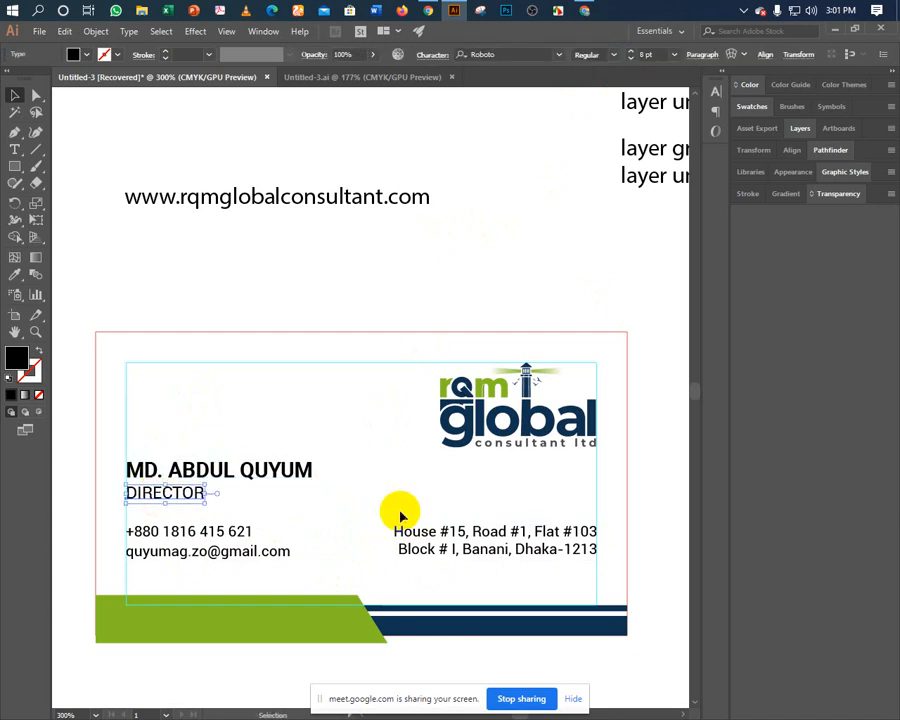
{"action": "left_click", "coordinate": [372, 485]}
{"action": "left_click", "coordinate": [165, 492]}
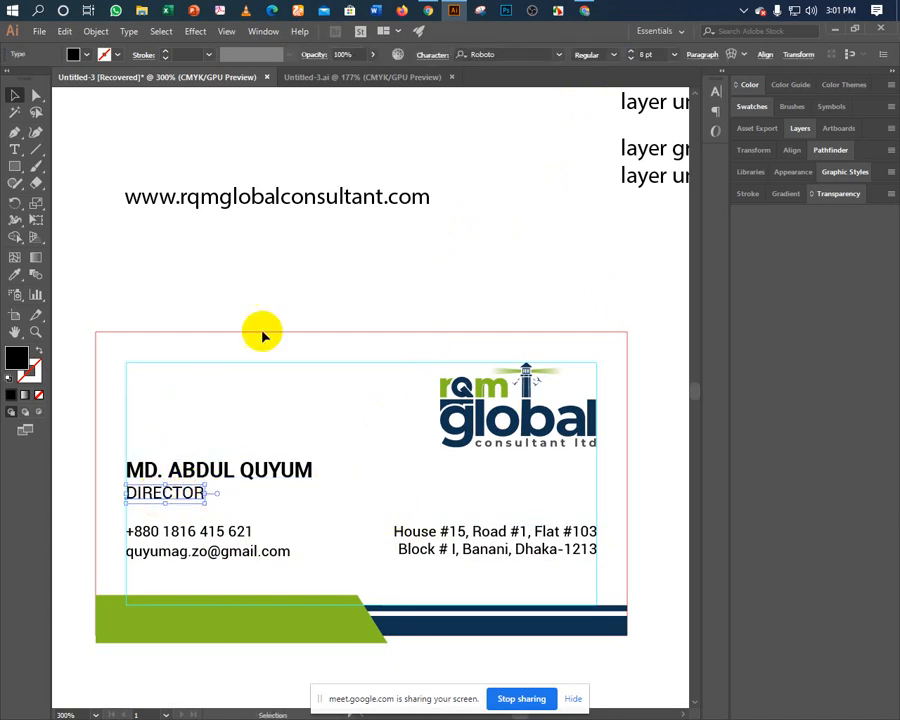
{"action": "left_click", "coordinate": [14, 272]}
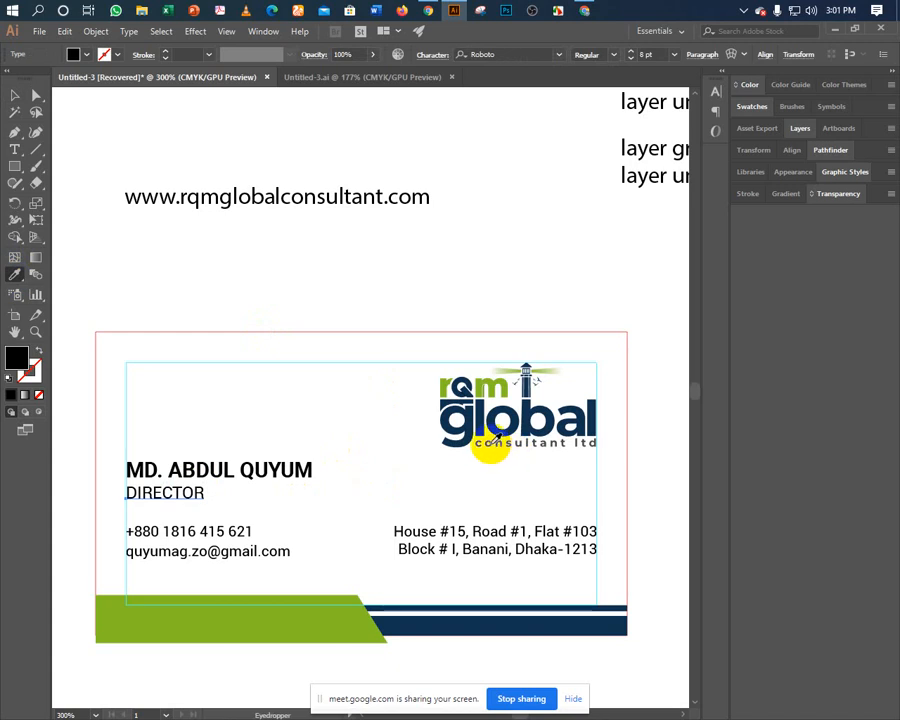
{"action": "left_click", "coordinate": [495, 438]}
{"action": "left_click", "coordinate": [14, 94]}
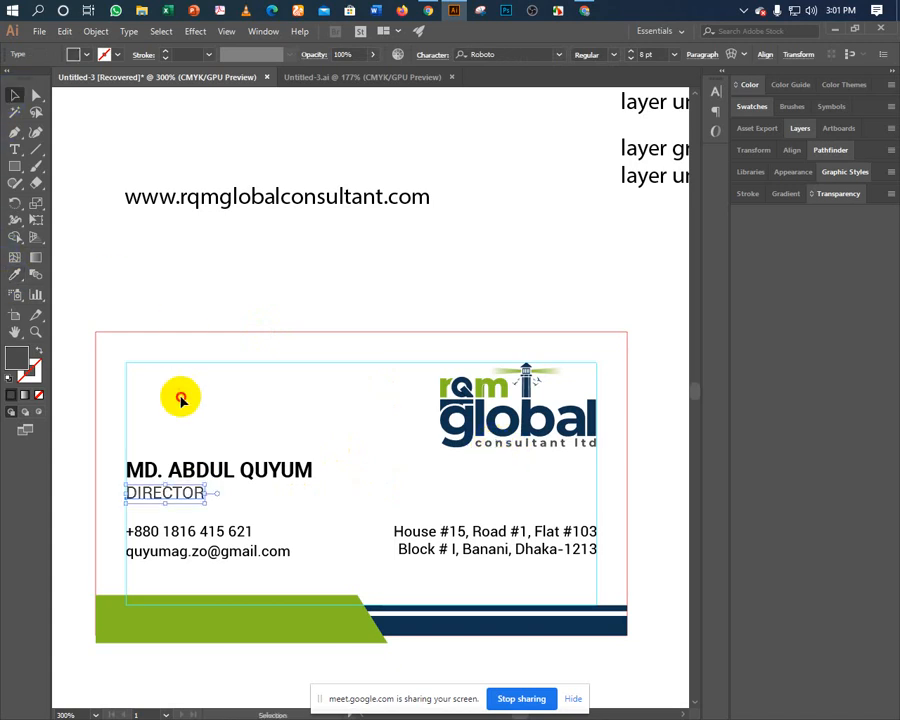
{"action": "left_click", "coordinate": [178, 430]}
{"action": "left_click", "coordinate": [175, 468]}
Colour the name line navy by sampling the logo's dark blue 'g'.
{"action": "left_click", "coordinate": [14, 272]}
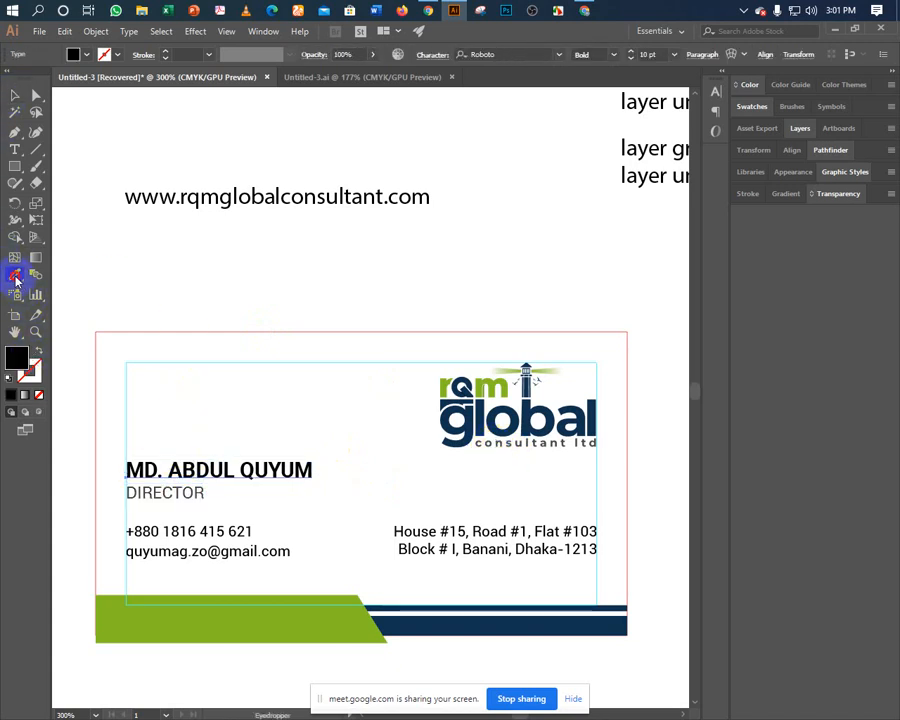
{"action": "left_click", "coordinate": [276, 617]}
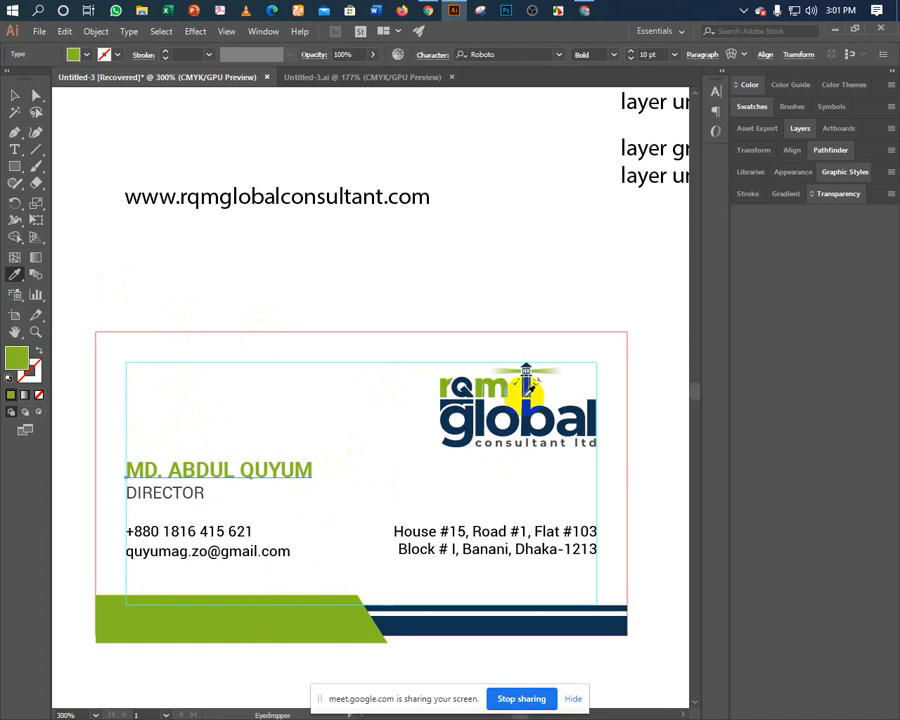
{"action": "left_click", "coordinate": [463, 427]}
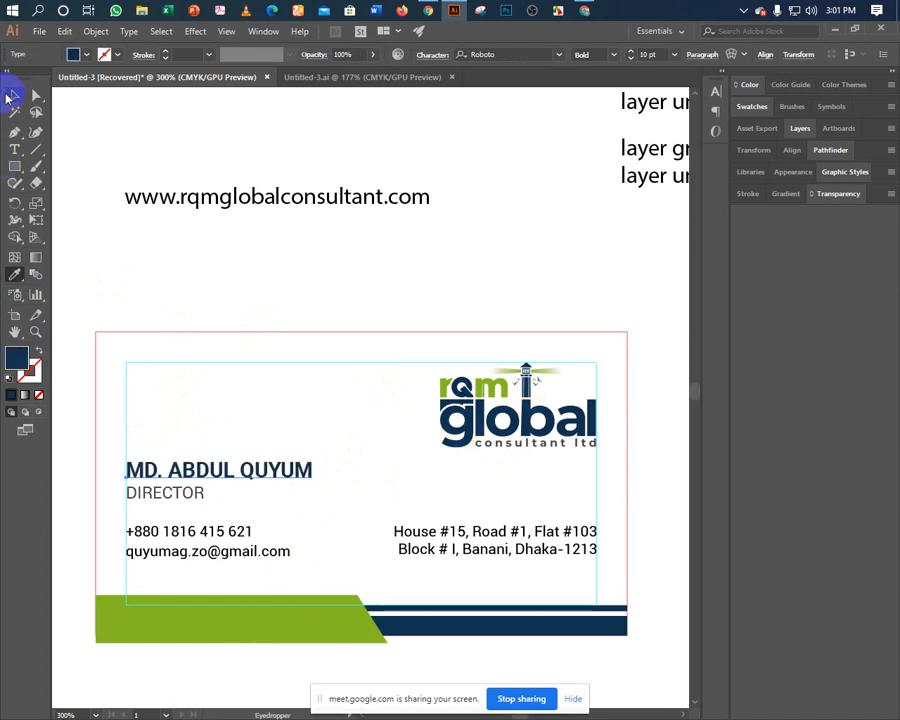
{"action": "left_click", "coordinate": [12, 95]}
{"action": "left_click", "coordinate": [169, 267]}
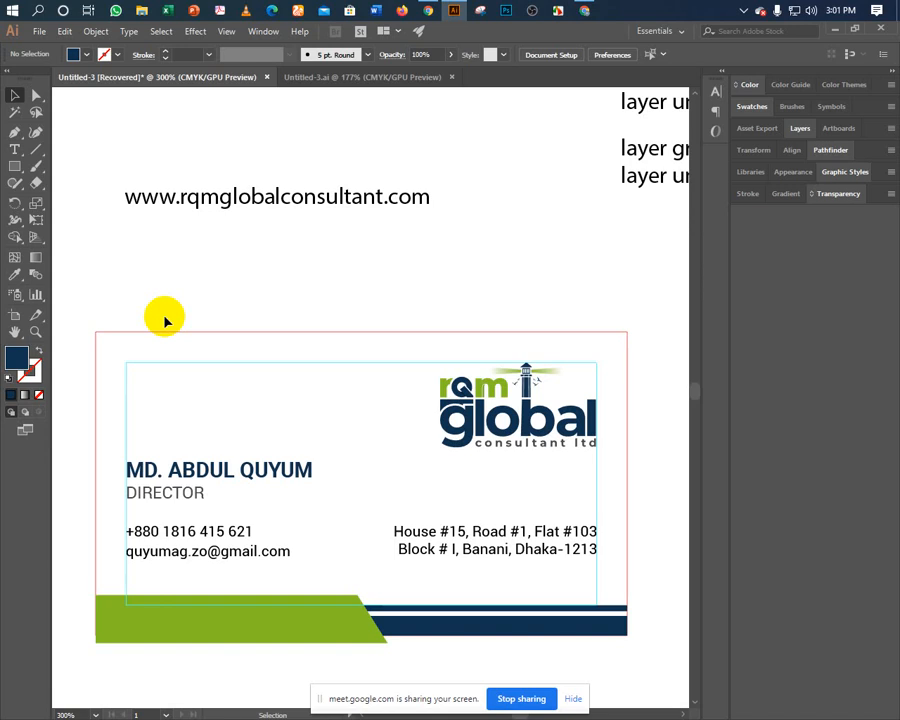
Nudge the contact and address text down and back up to test placement.
{"action": "left_click", "coordinate": [169, 553]}
{"action": "left_click", "coordinate": [440, 537], "text": "shift"}
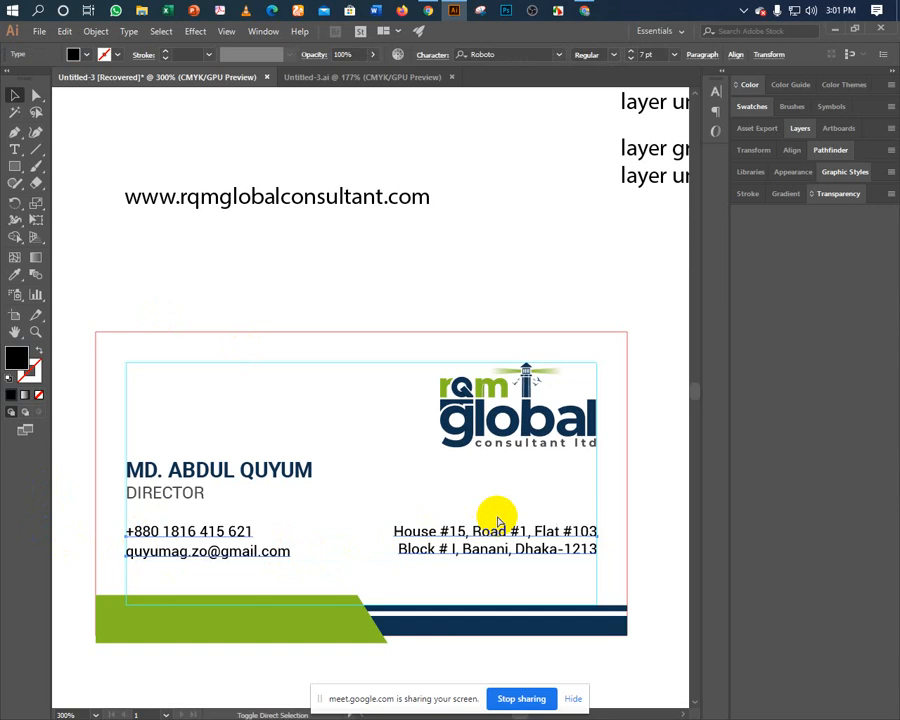
{"action": "key", "text": "Down"}
{"action": "key", "text": "Down"}
{"action": "key", "text": "Down"}
{"action": "key", "text": "Down"}
{"action": "key", "text": "Down"}
{"action": "key", "text": "Down"}
{"action": "key", "text": "Down"}
{"action": "key", "text": "Down"}
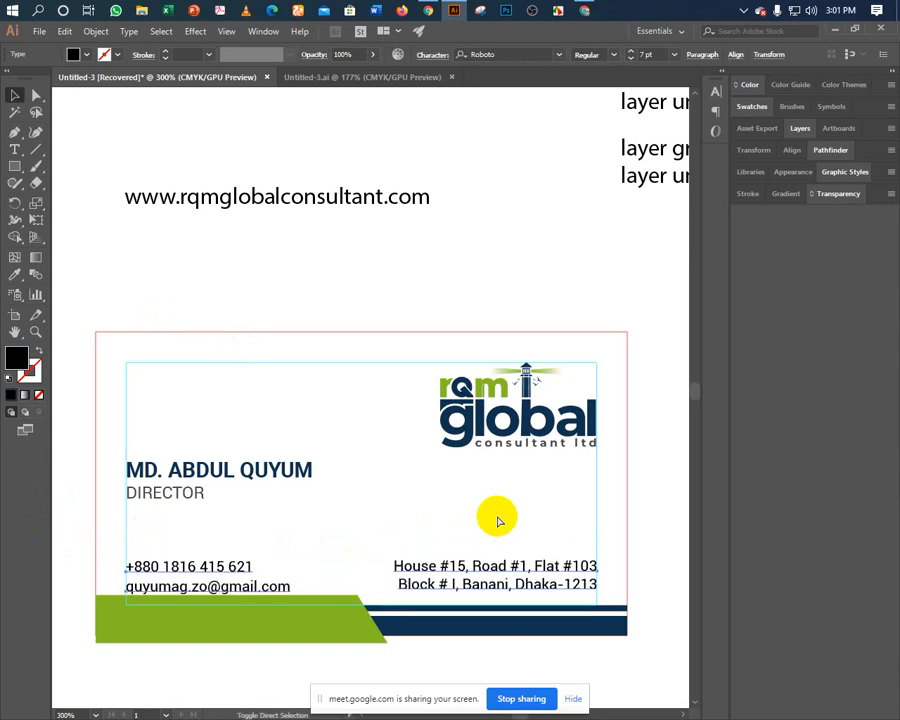
{"action": "key", "text": "Up"}
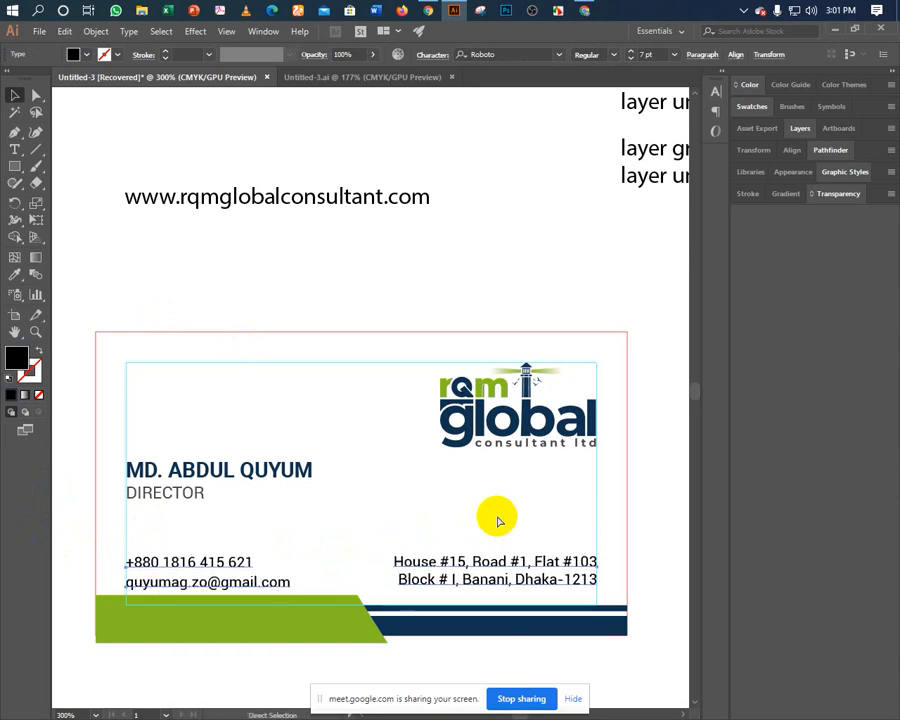
{"action": "left_click", "coordinate": [324, 498]}
Shift the phone and email lines right, then raise all contact text slightly.
{"action": "left_click", "coordinate": [245, 563]}
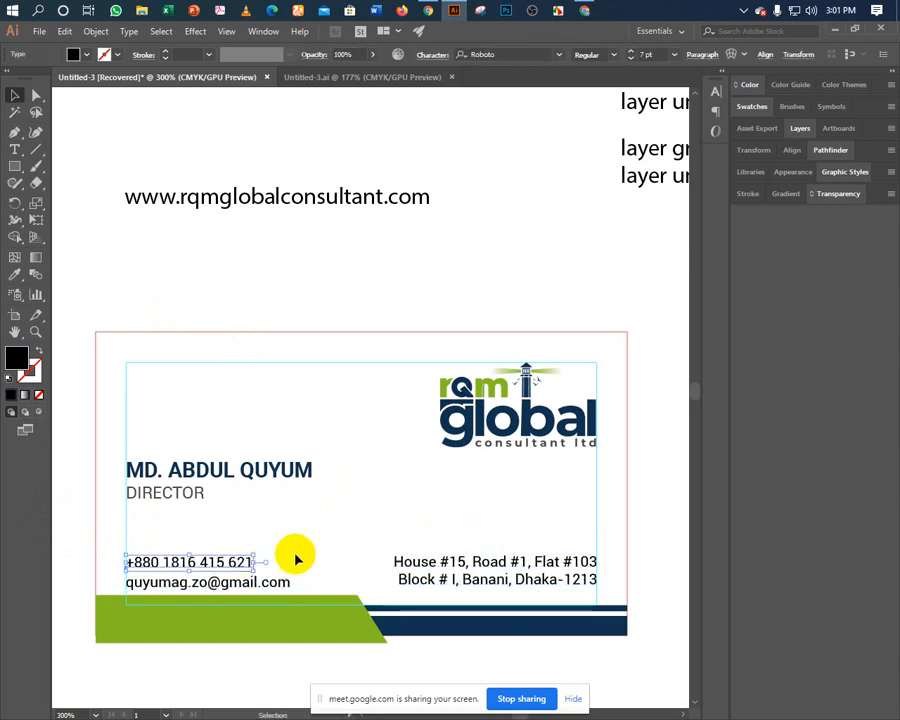
{"action": "left_click", "coordinate": [237, 581], "text": "shift"}
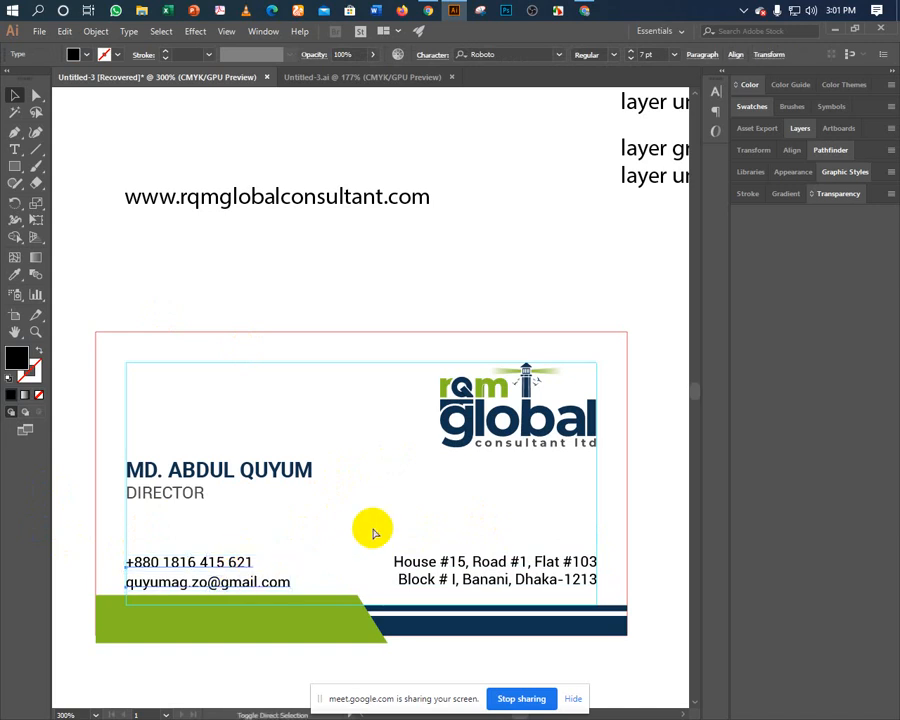
{"action": "key", "text": "Right"}
{"action": "key", "text": "Right"}
{"action": "key", "text": "Right"}
{"action": "key", "text": "Right"}
{"action": "key", "text": "Right"}
{"action": "key", "text": "Right"}
{"action": "key", "text": "Right"}
{"action": "key", "text": "Right"}
{"action": "key", "text": "Right"}
{"action": "key", "text": "Right"}
{"action": "key", "text": "Right"}
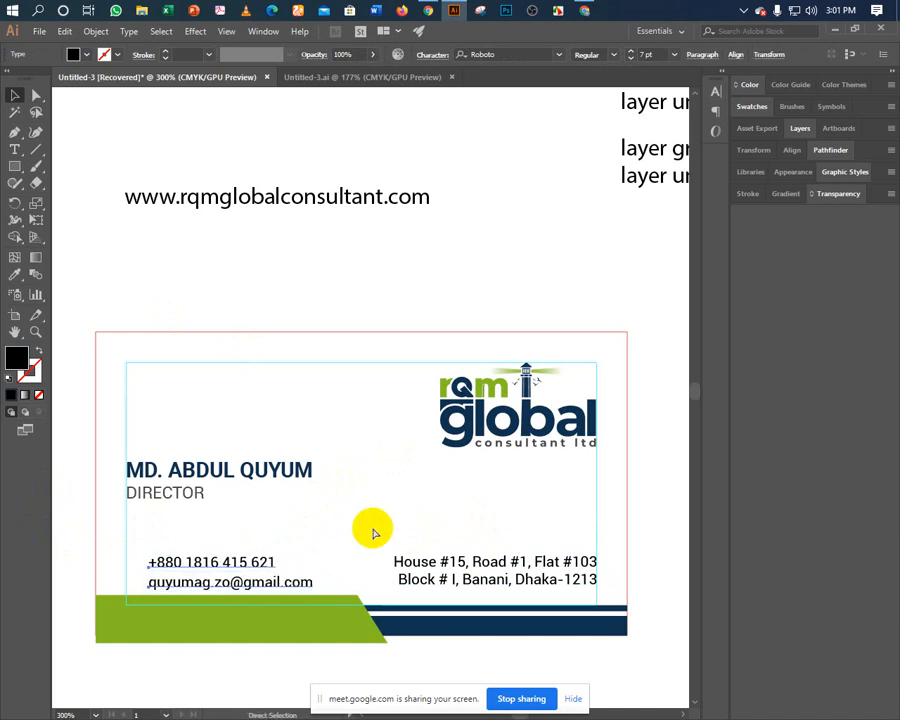
{"action": "key", "text": "v"}
{"action": "left_click", "coordinate": [384, 528]}
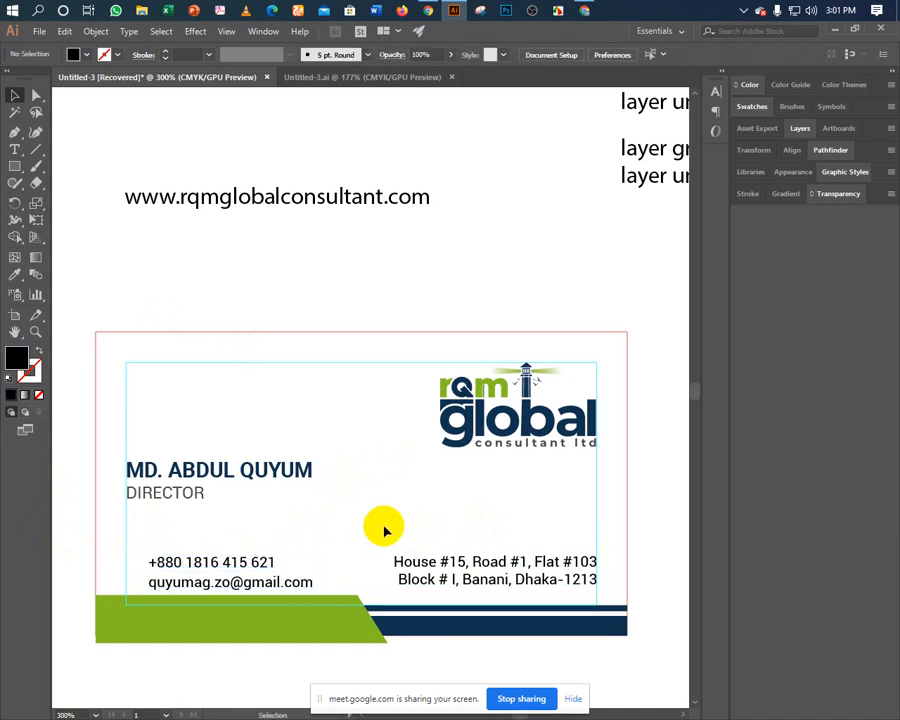
{"action": "left_click", "coordinate": [436, 588]}
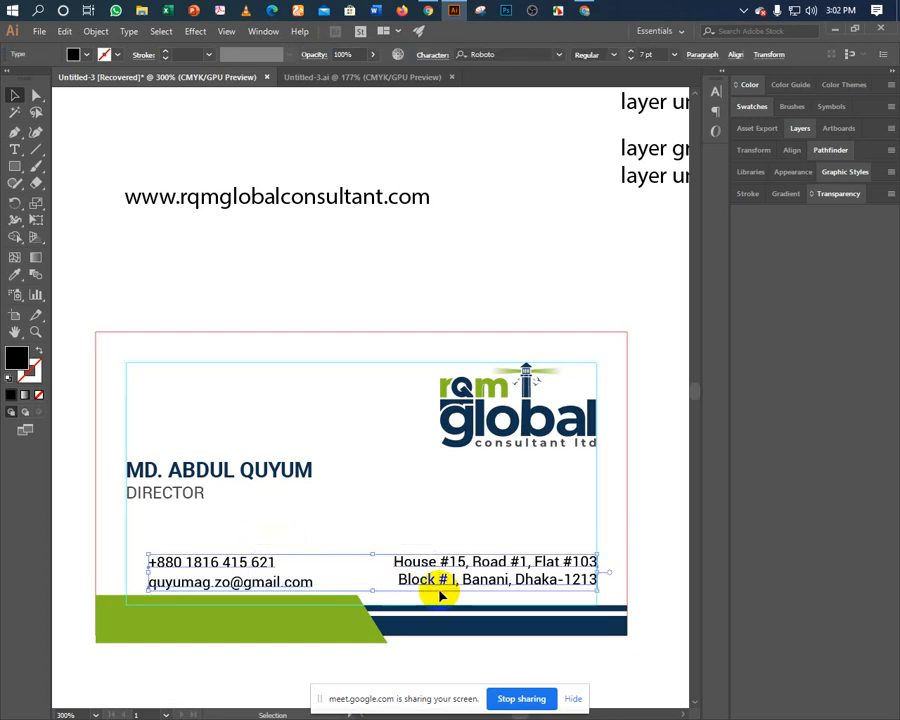
{"action": "key", "text": "Up"}
{"action": "key", "text": "Up"}
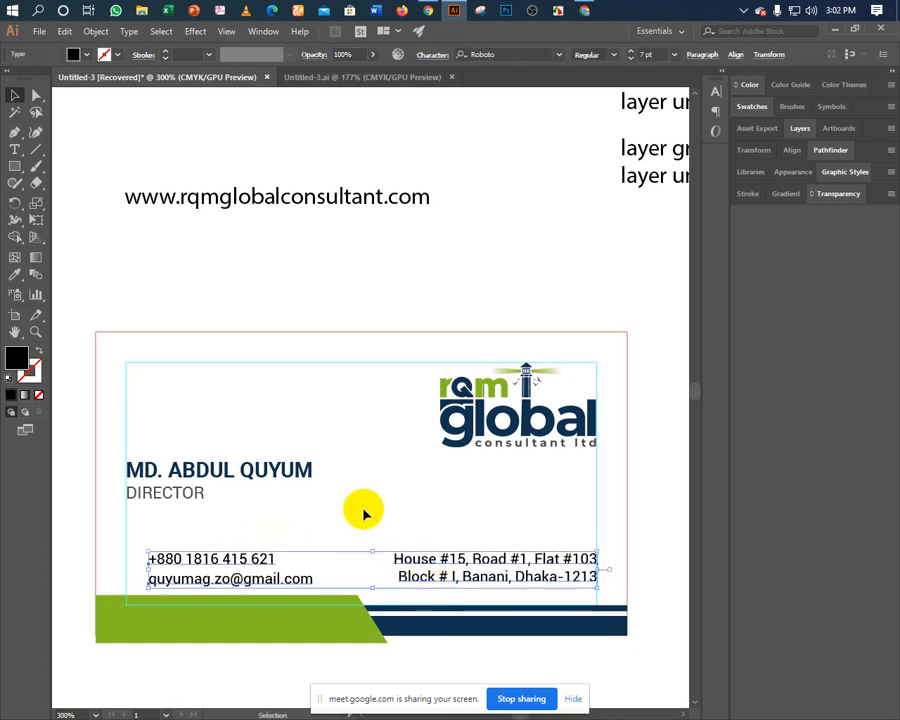
{"action": "left_click", "coordinate": [364, 513]}
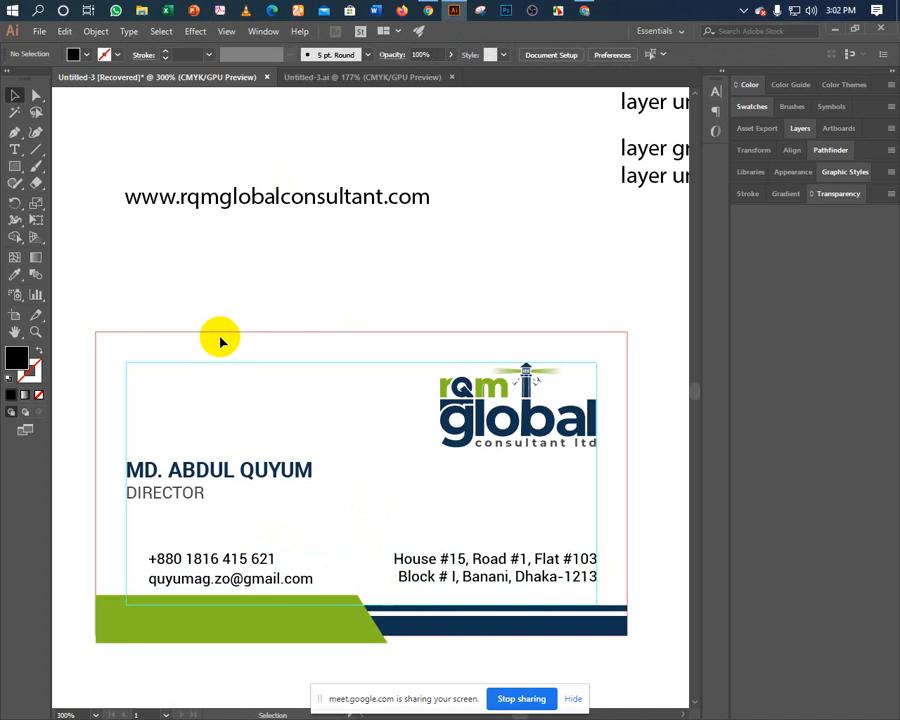
Switch to Chrome and go to flaticon.com in a new tab.
{"action": "mouse_move", "coordinate": [430, 11]}
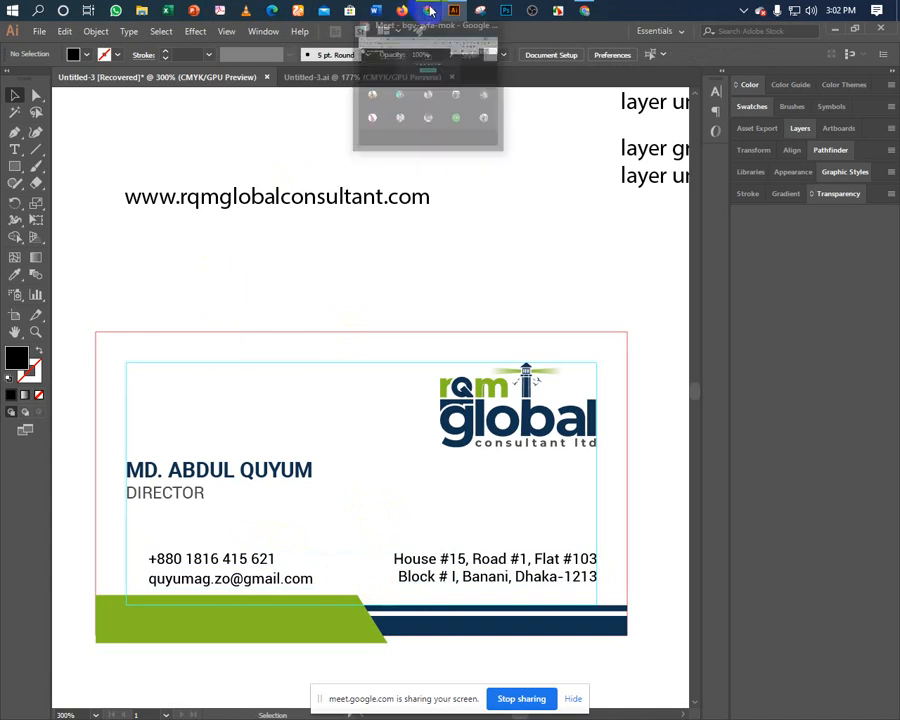
{"action": "left_click", "coordinate": [400, 78]}
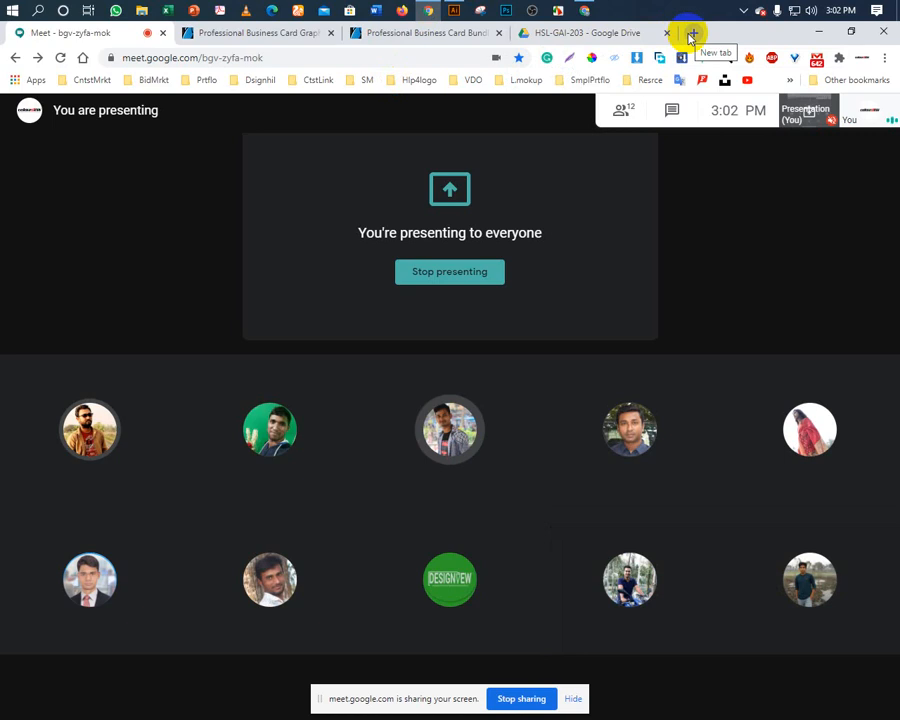
{"action": "left_click", "coordinate": [690, 34]}
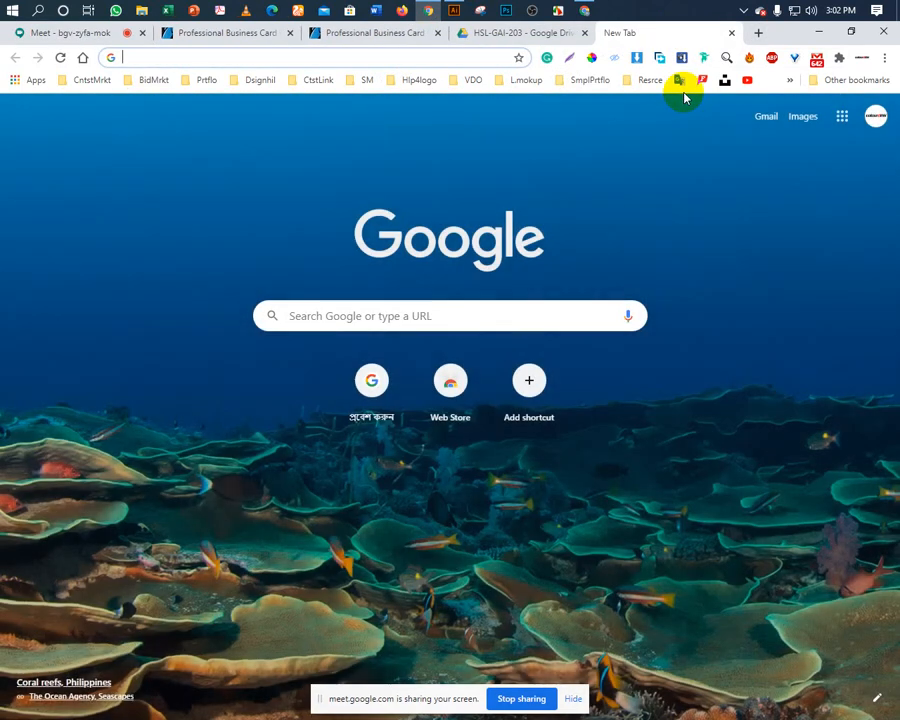
{"action": "type", "text": "fl"}
{"action": "key", "text": "Return"}
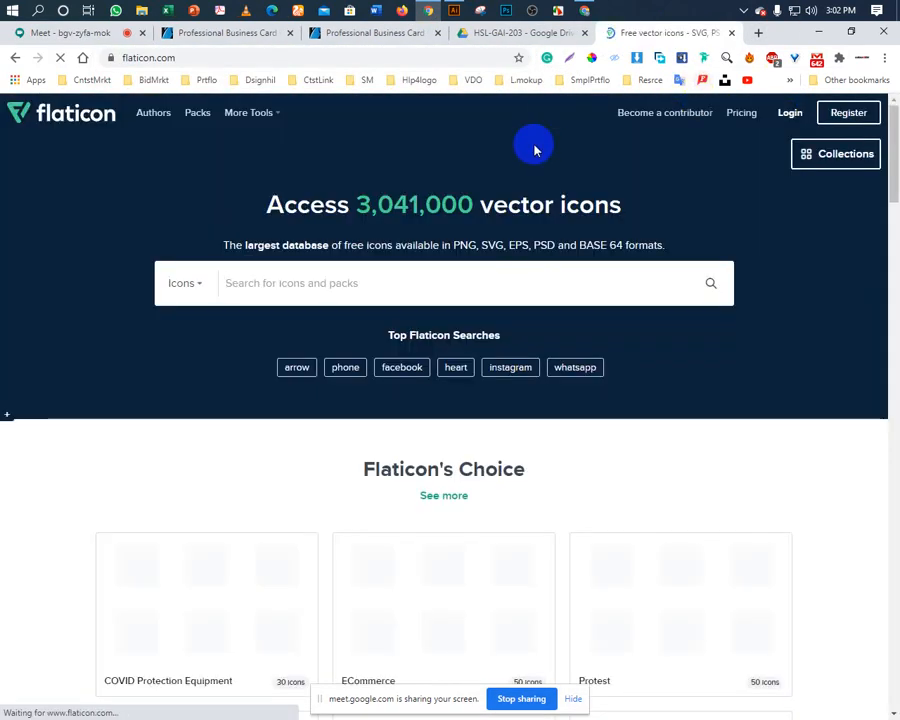
Search Flaticon for 'phone' and open the Phone Call icon.
{"action": "scroll", "coordinate": [249, 376], "scroll_direction": "down", "scroll_amount": 5}
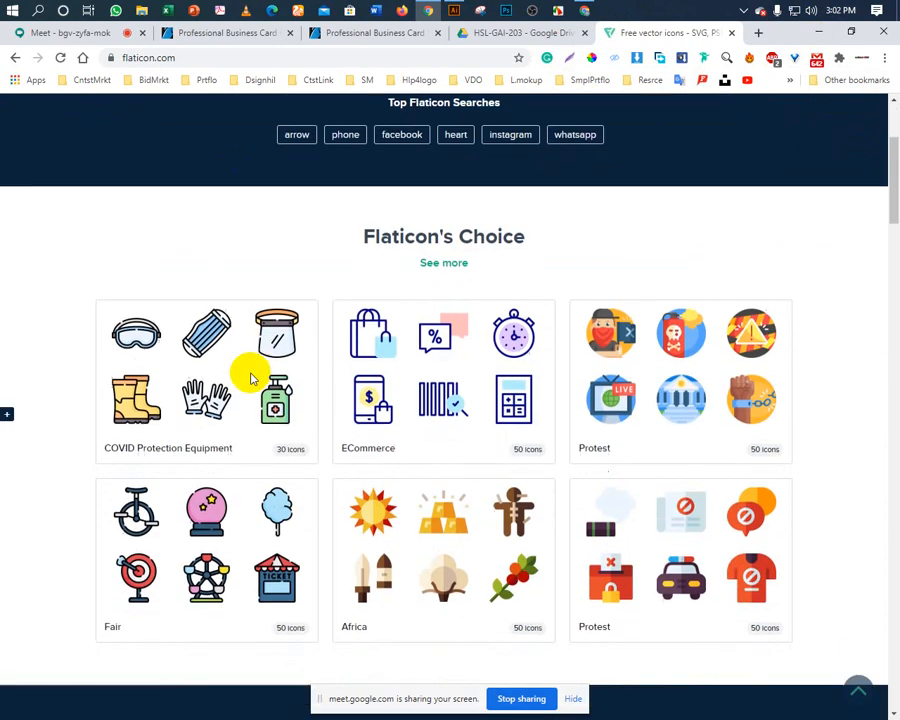
{"action": "scroll", "coordinate": [249, 376], "scroll_direction": "down", "scroll_amount": 2}
{"action": "scroll", "coordinate": [249, 372], "scroll_direction": "up", "scroll_amount": 7}
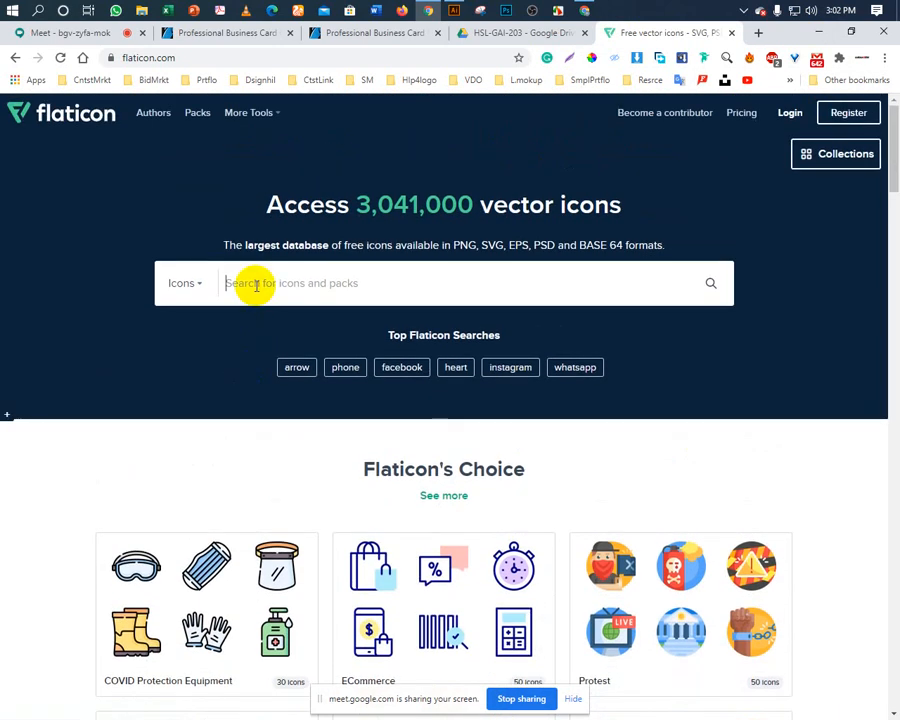
{"action": "type", "text": "ne"}
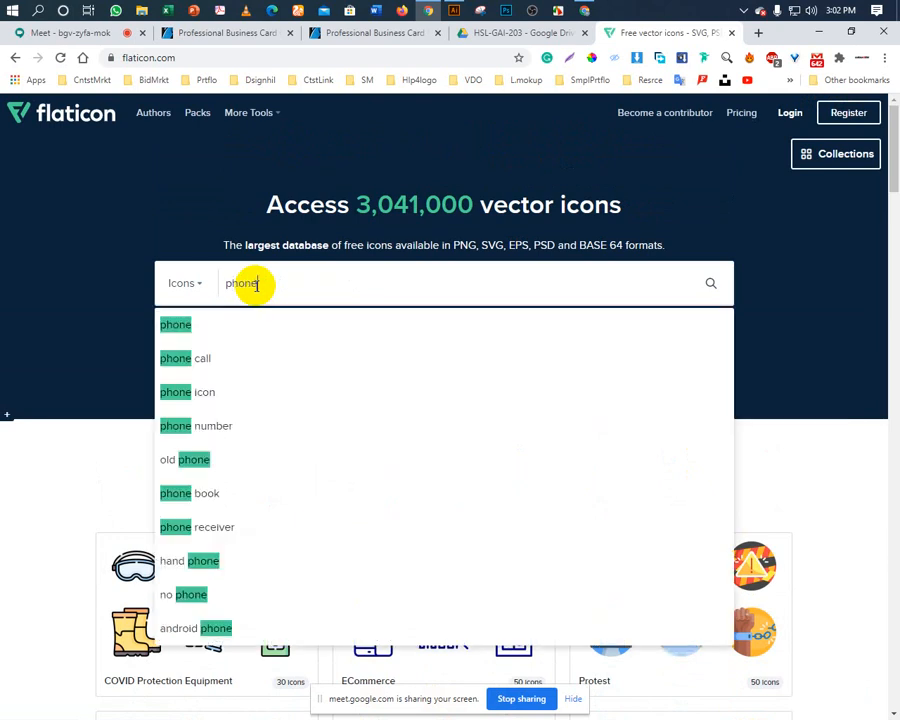
{"action": "key", "text": "Return"}
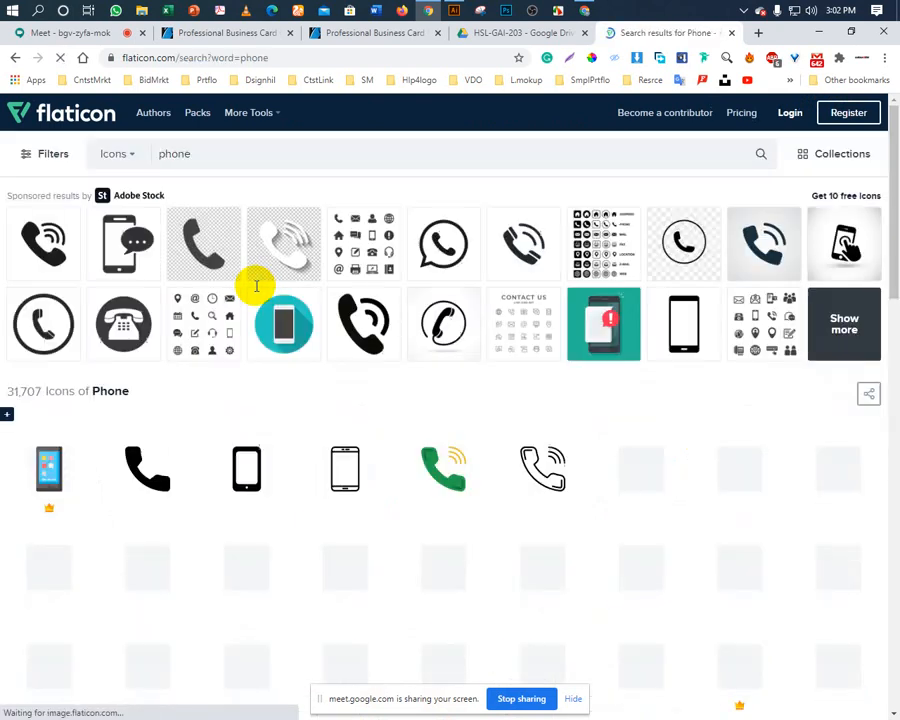
{"action": "scroll", "coordinate": [299, 432], "scroll_direction": "down", "scroll_amount": 1}
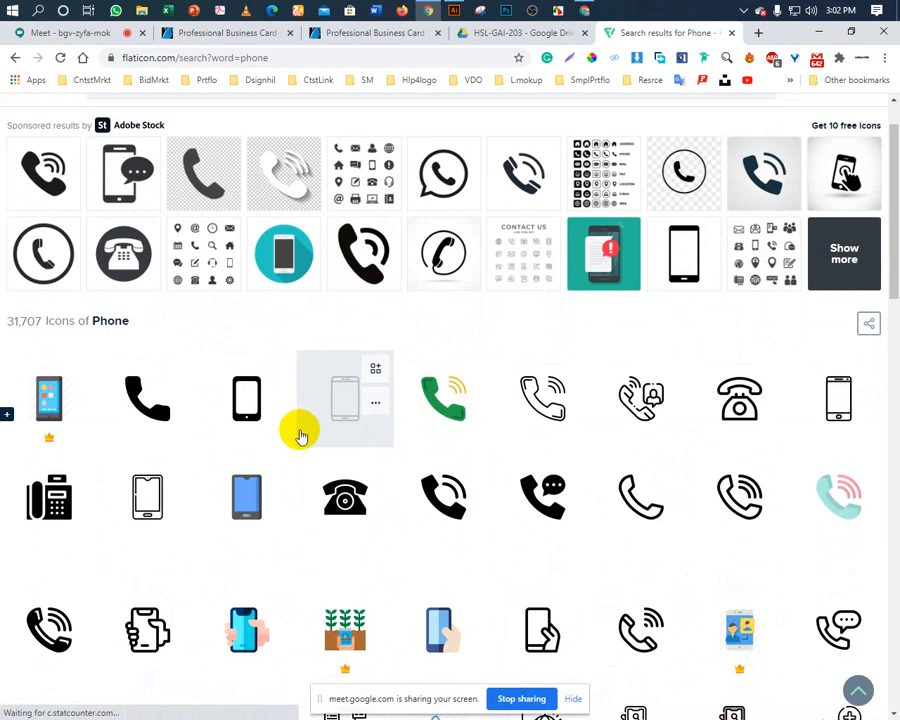
{"action": "scroll", "coordinate": [300, 433], "scroll_direction": "down", "scroll_amount": 3}
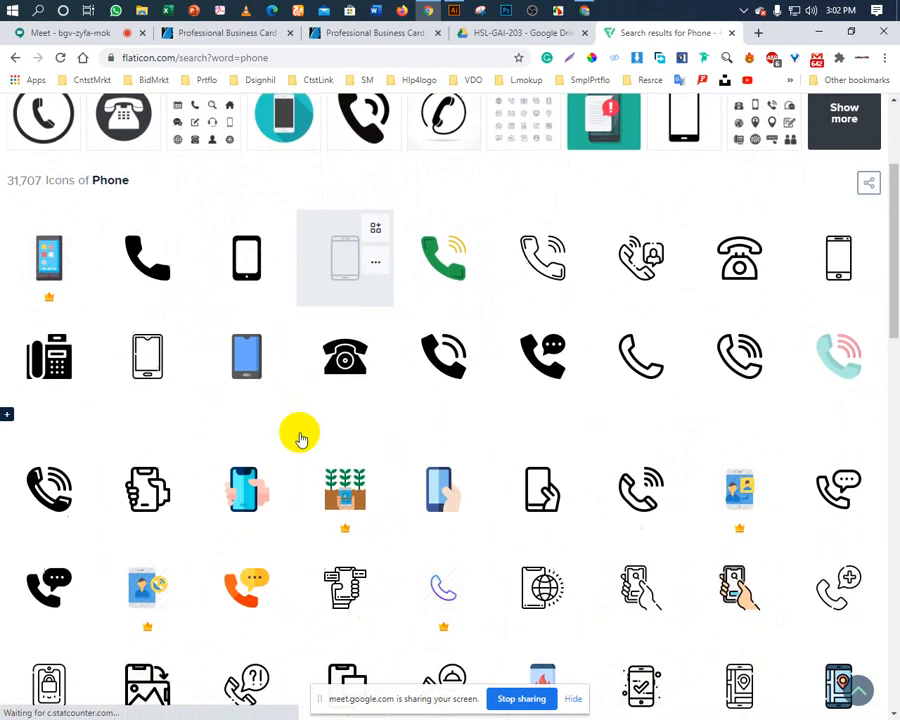
{"action": "left_click", "coordinate": [441, 376]}
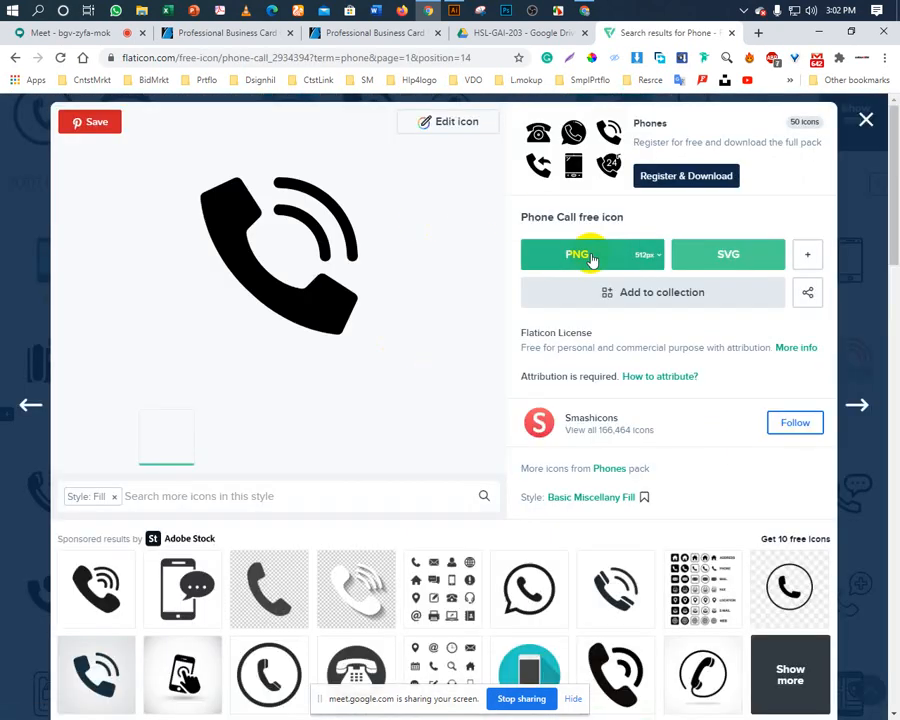
Download the Phone Call icon as EPS into the ICON-EPS folder.
{"action": "left_click", "coordinate": [808, 257]}
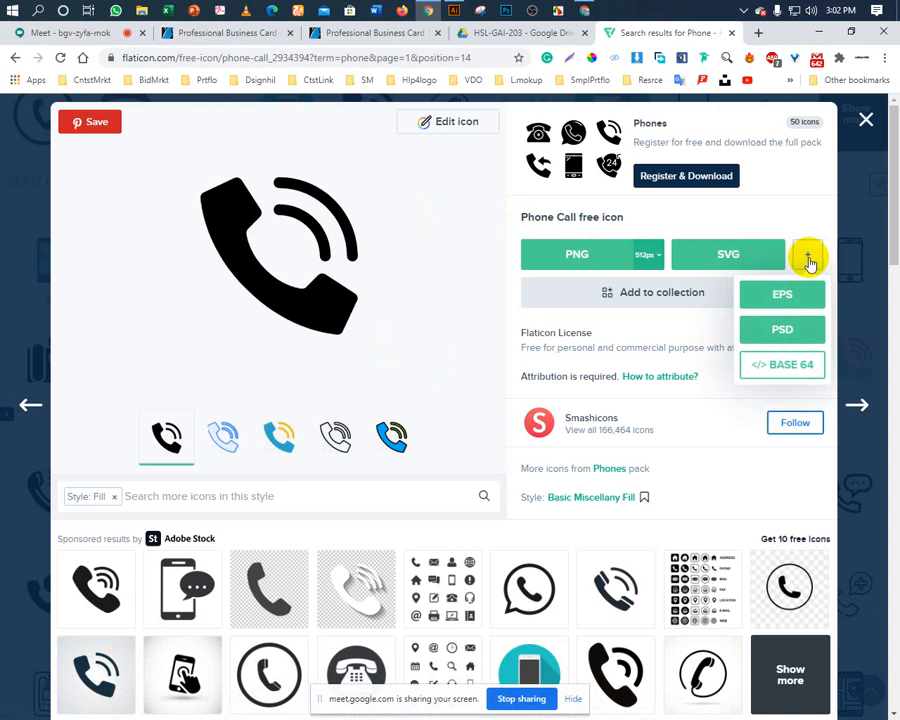
{"action": "left_click", "coordinate": [763, 300]}
{"action": "left_click", "coordinate": [573, 340]}
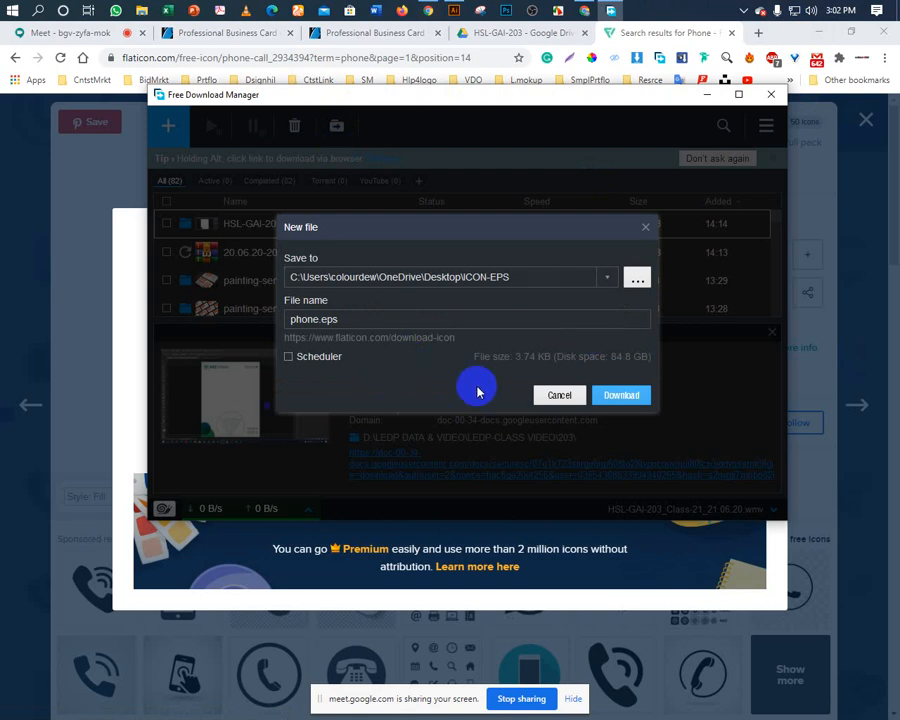
{"action": "left_click", "coordinate": [612, 395]}
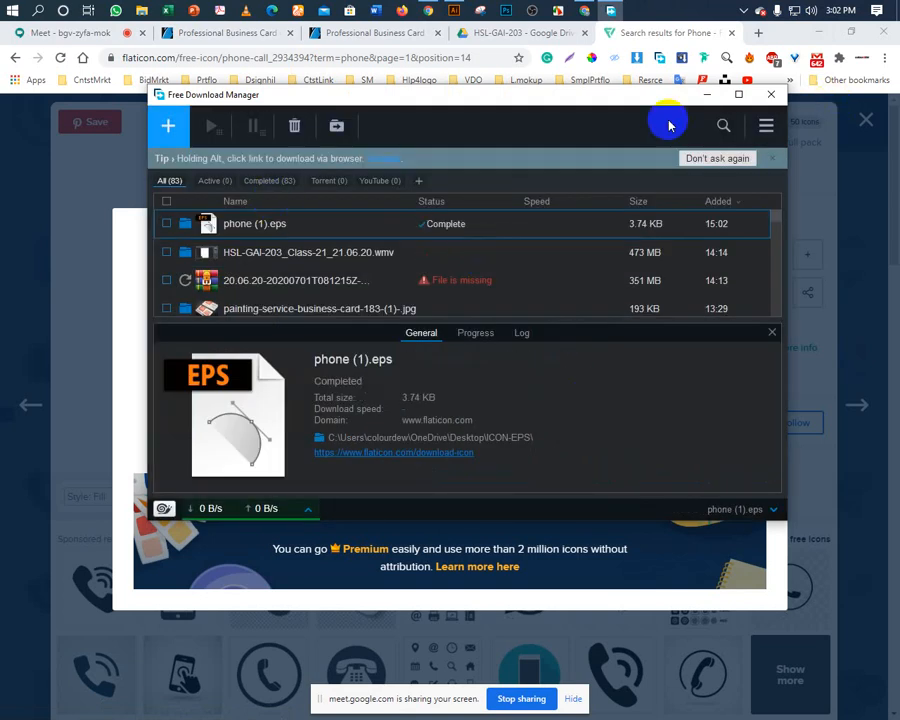
Close the download manager and icon details, then minimise Chrome.
{"action": "left_click", "coordinate": [766, 96]}
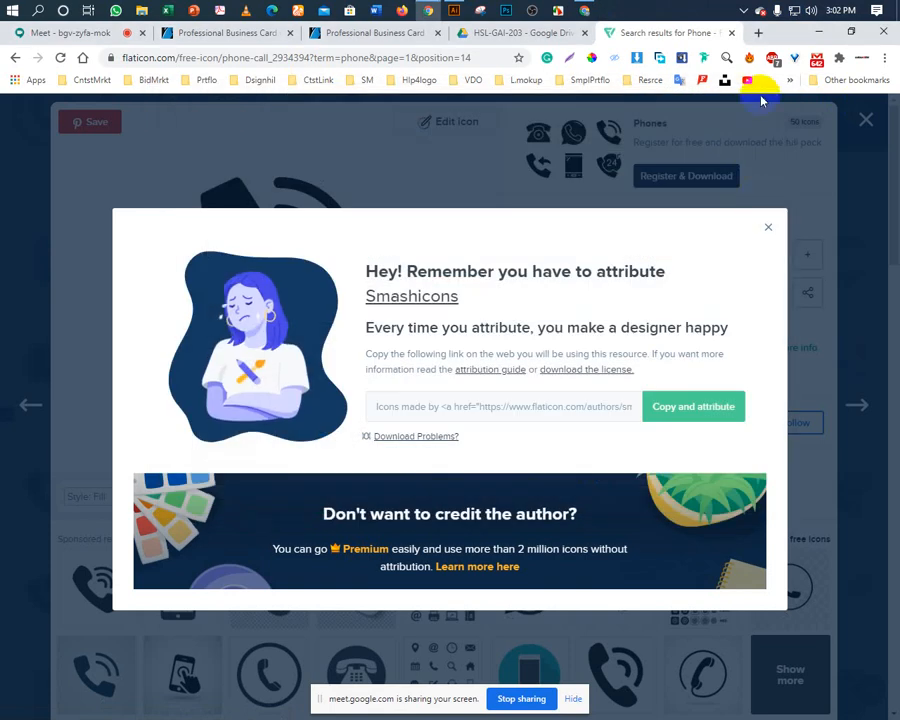
{"action": "left_click", "coordinate": [767, 227]}
{"action": "left_click", "coordinate": [865, 122]}
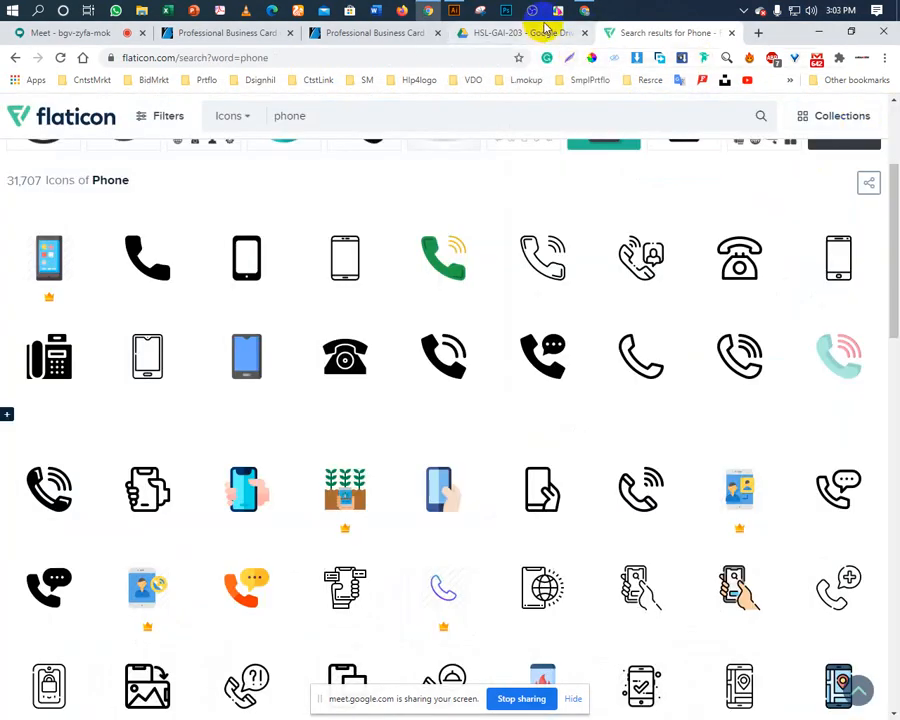
{"action": "left_click", "coordinate": [818, 32]}
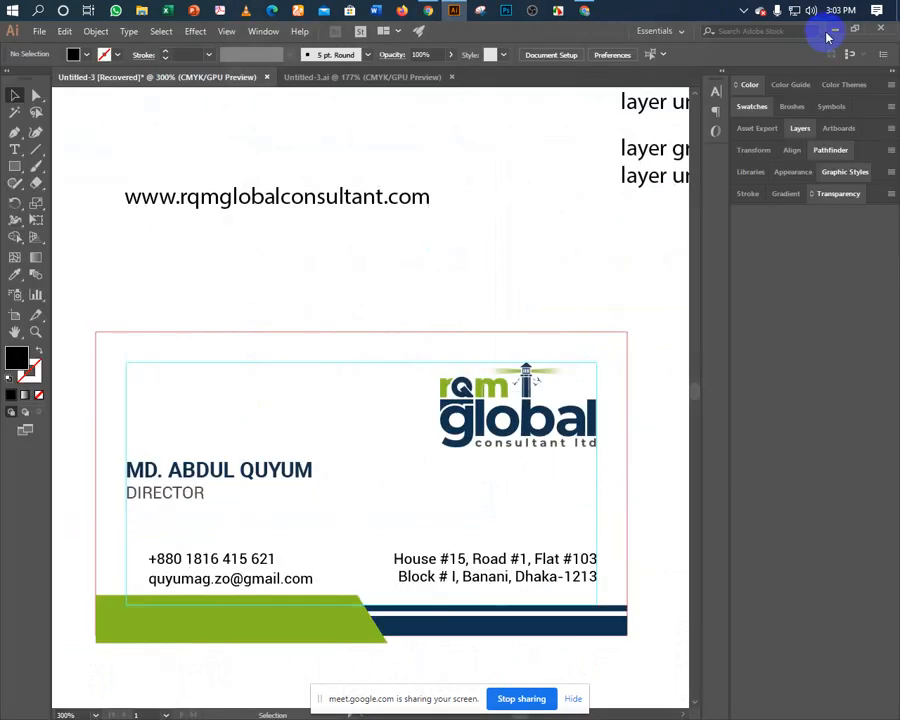
Open the ICON-EPS folder and drag phone (1).eps into Illustrator.
{"action": "left_click", "coordinate": [836, 34]}
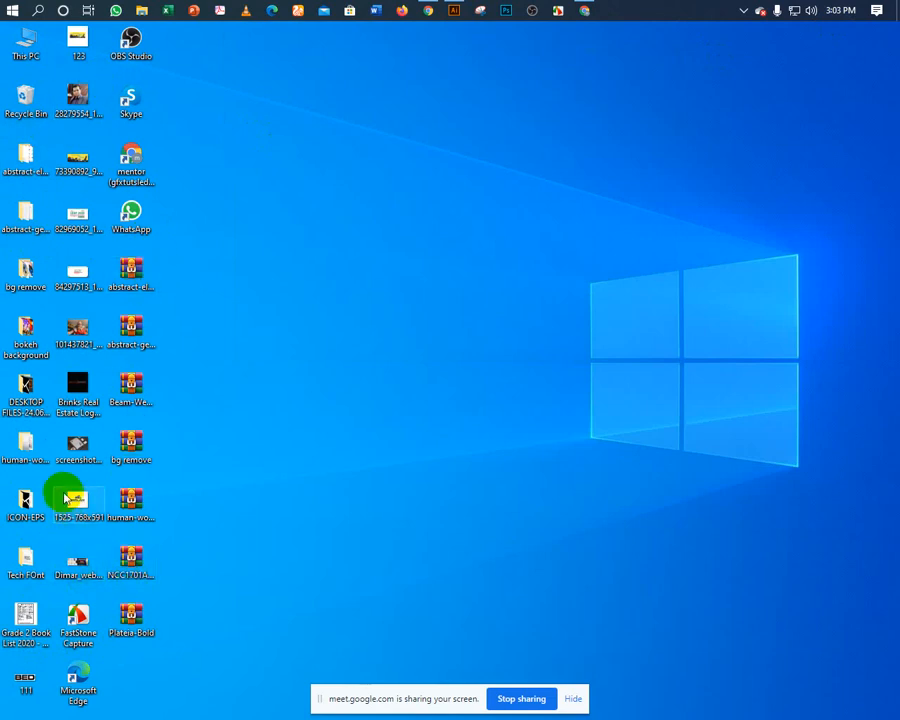
{"action": "double_click", "coordinate": [27, 502]}
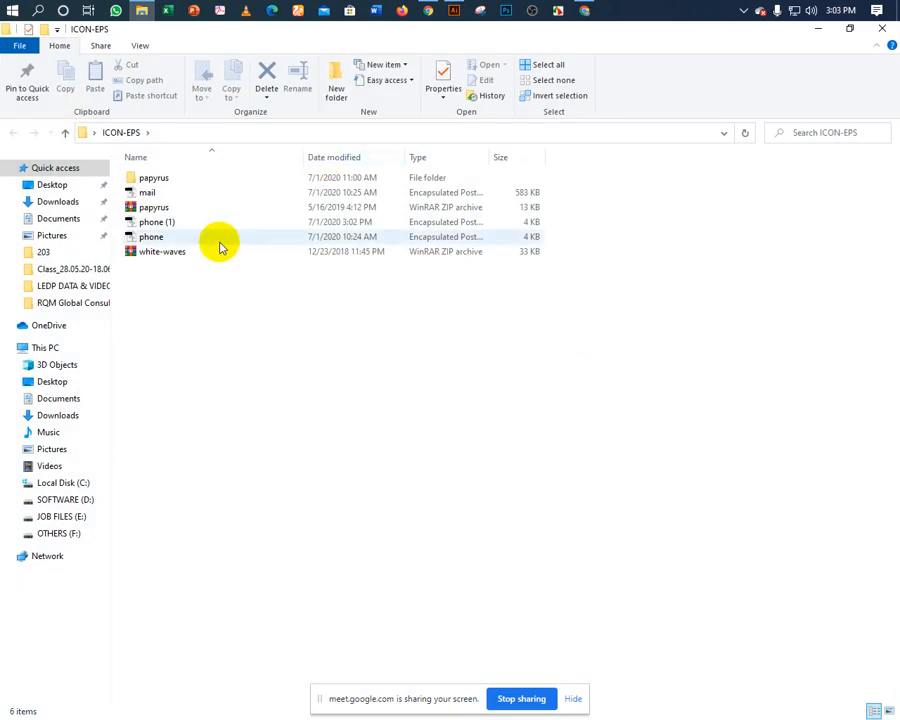
{"action": "left_click", "coordinate": [155, 224]}
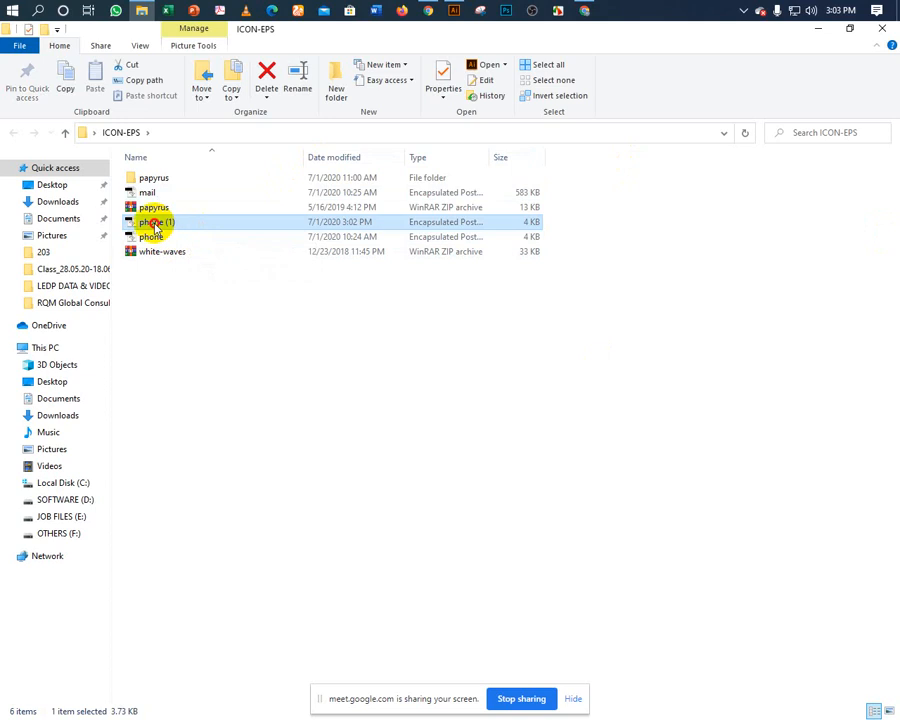
{"action": "left_click_drag", "start_coordinate": [155, 226], "coordinate": [450, 13]}
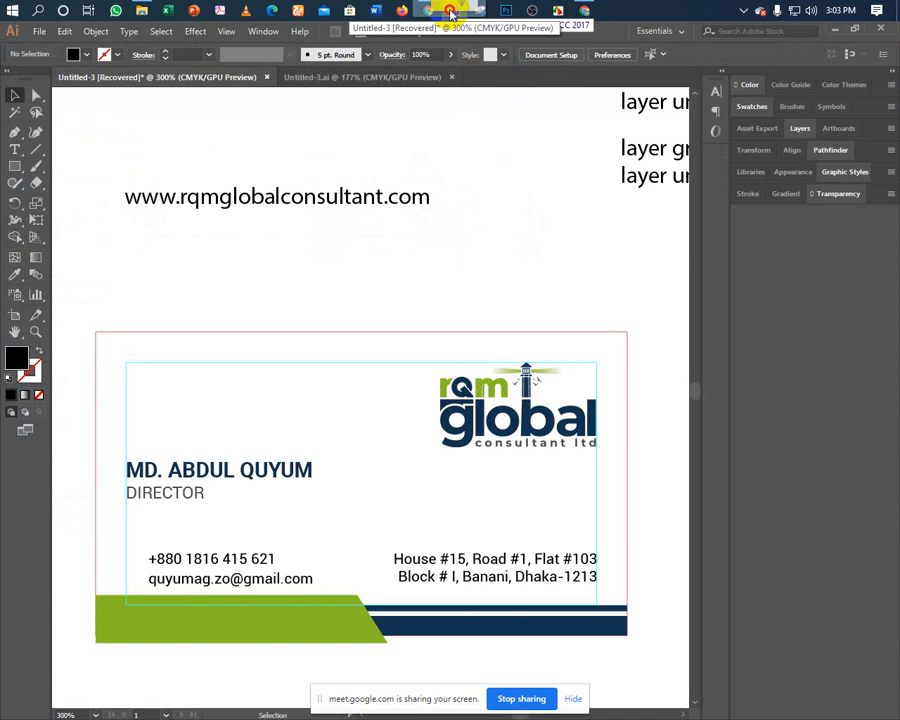
{"action": "left_click_drag", "start_coordinate": [450, 13], "coordinate": [450, 13]}
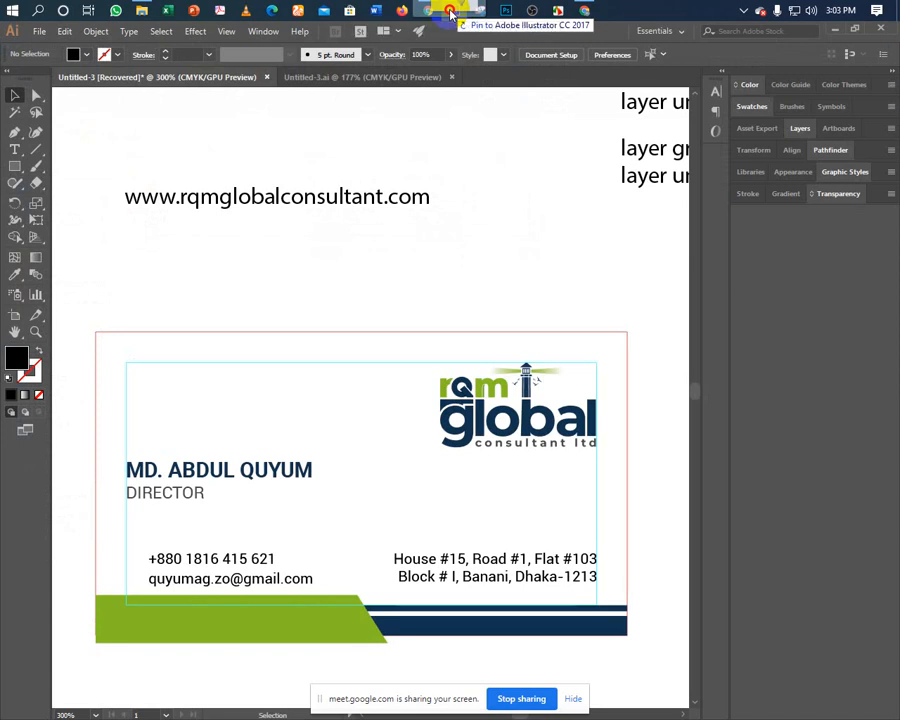
{"action": "left_click_drag", "start_coordinate": [450, 13], "coordinate": [433, 50]}
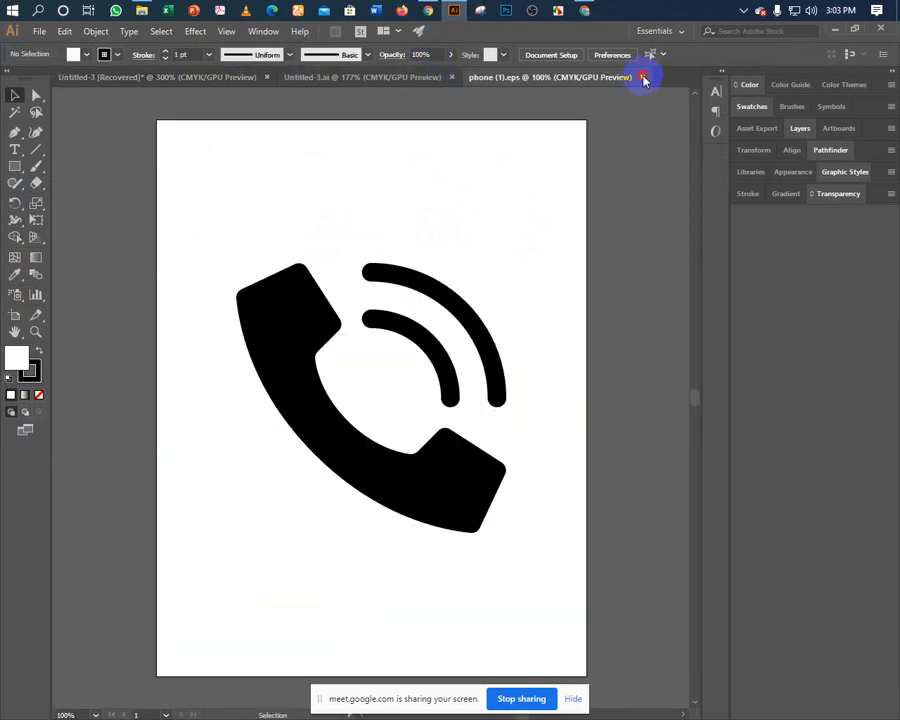
Close the phone (1).eps document and reselect the file in ICON-EPS.
{"action": "left_click", "coordinate": [644, 78]}
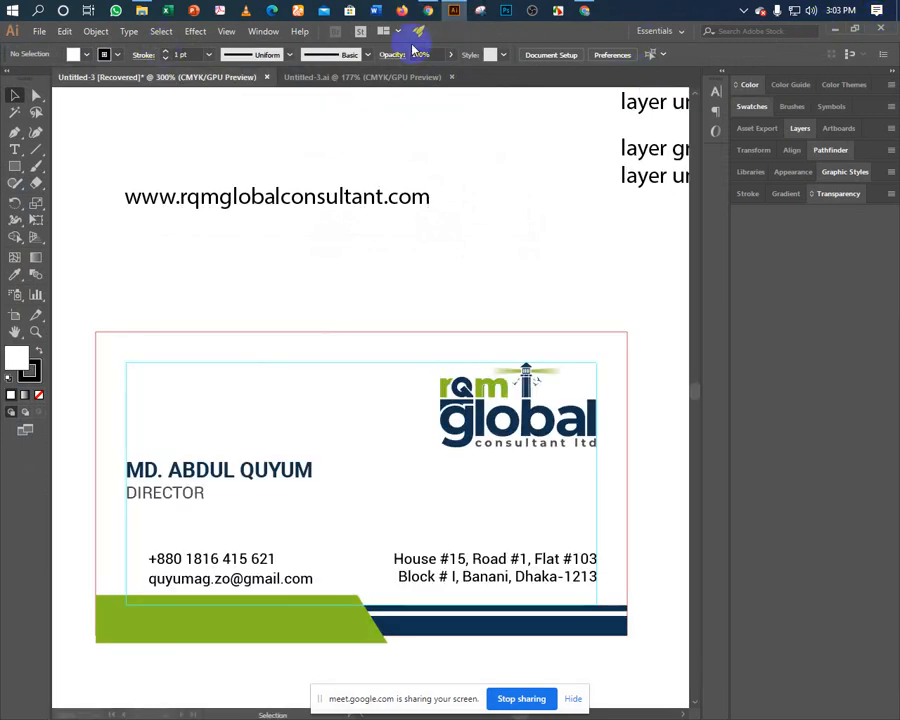
{"action": "left_click", "coordinate": [141, 11]}
{"action": "left_click", "coordinate": [152, 296]}
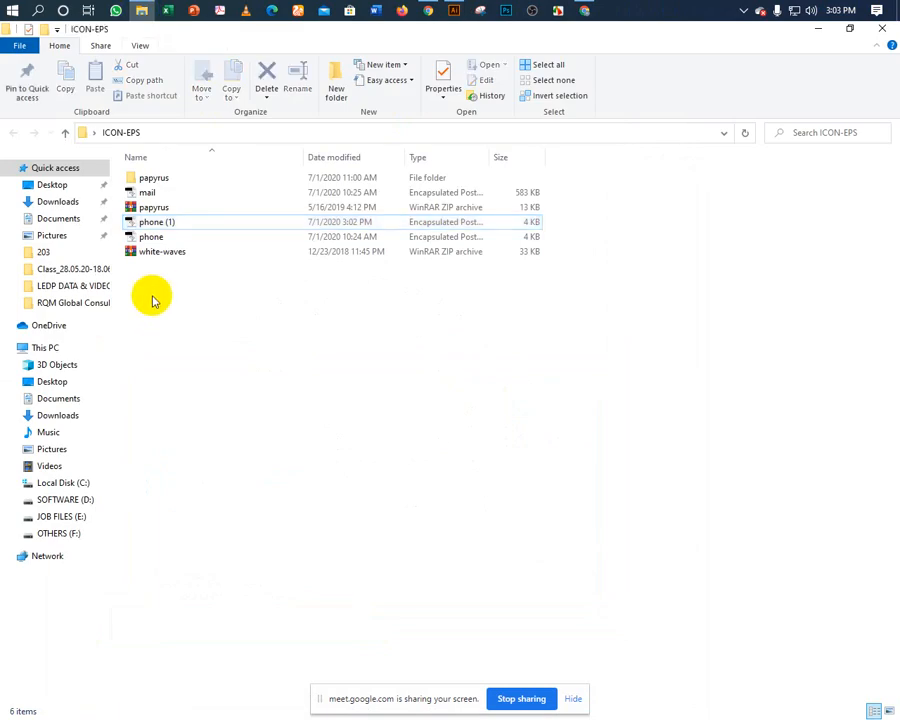
{"action": "left_click", "coordinate": [150, 227]}
Reopen phone (1).eps, cut the phone artwork, and close it without saving.
{"action": "left_click_drag", "start_coordinate": [146, 227], "coordinate": [457, 143]}
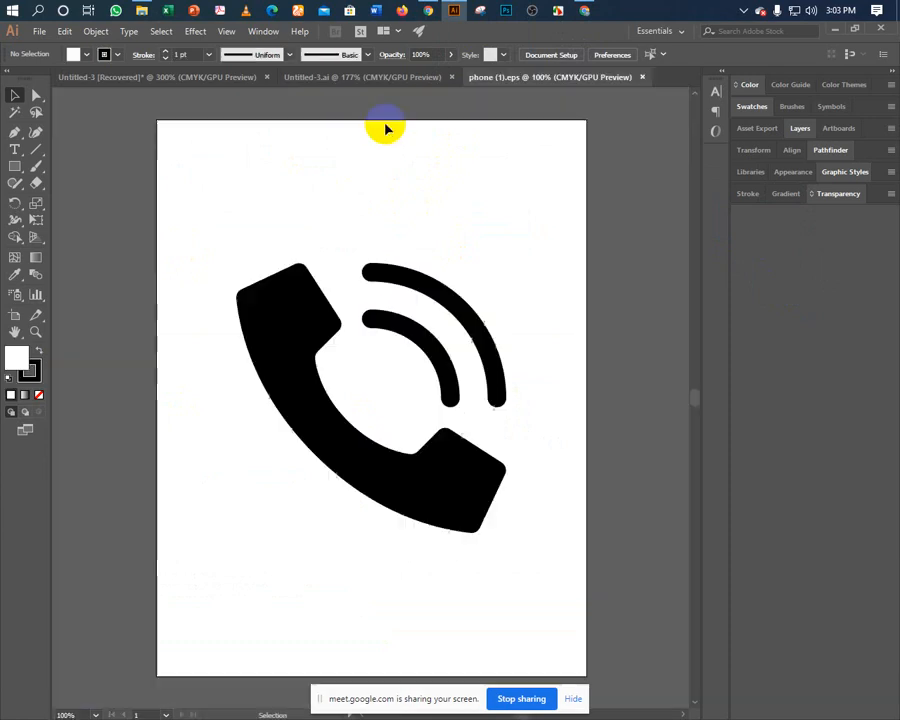
{"action": "left_click", "coordinate": [322, 338]}
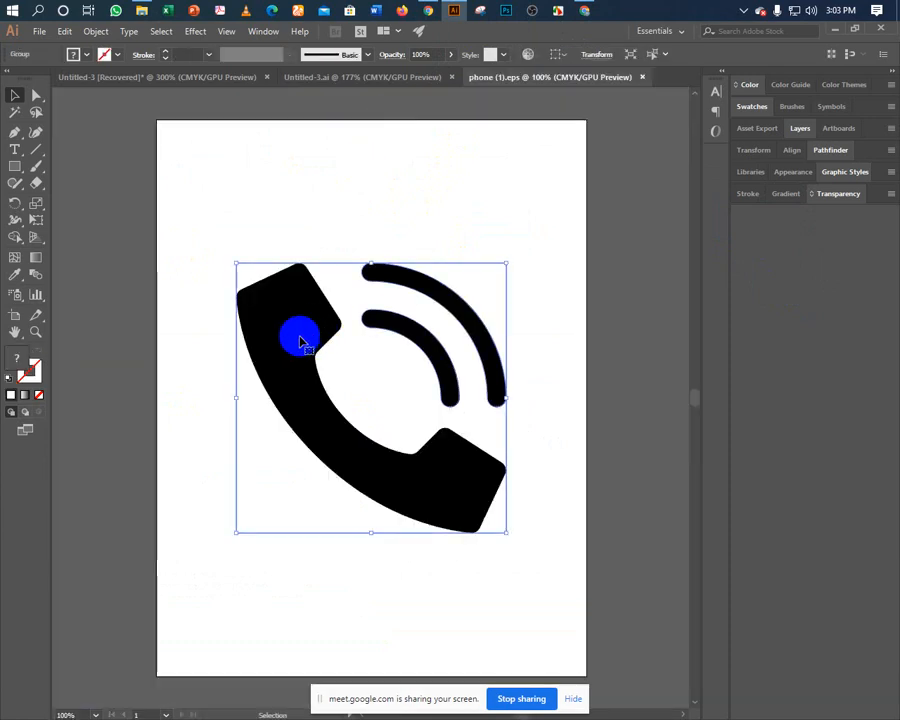
{"action": "left_click", "coordinate": [64, 31]}
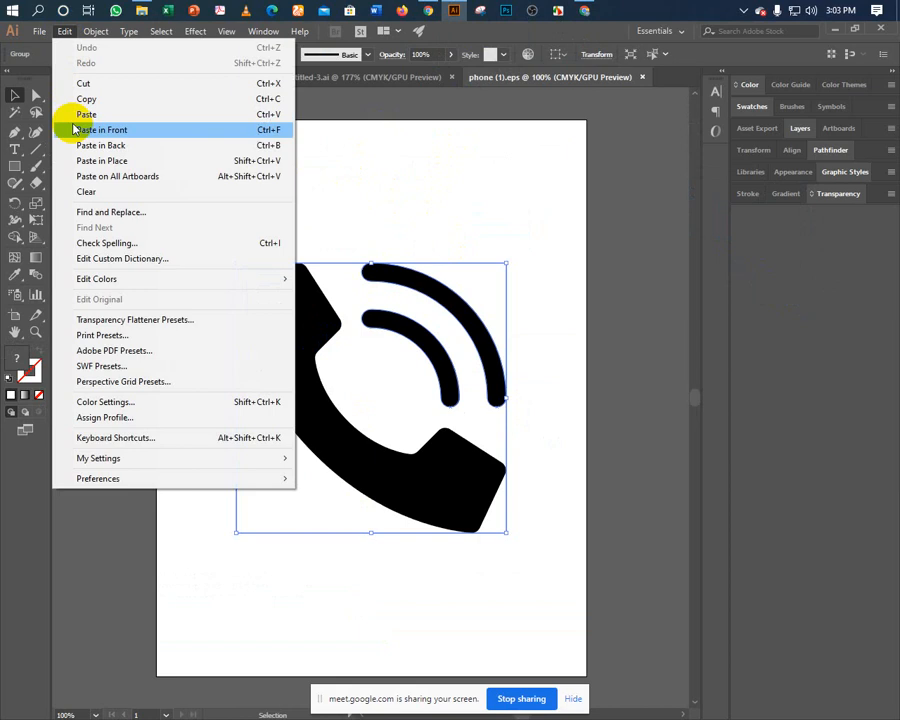
{"action": "left_click", "coordinate": [84, 86]}
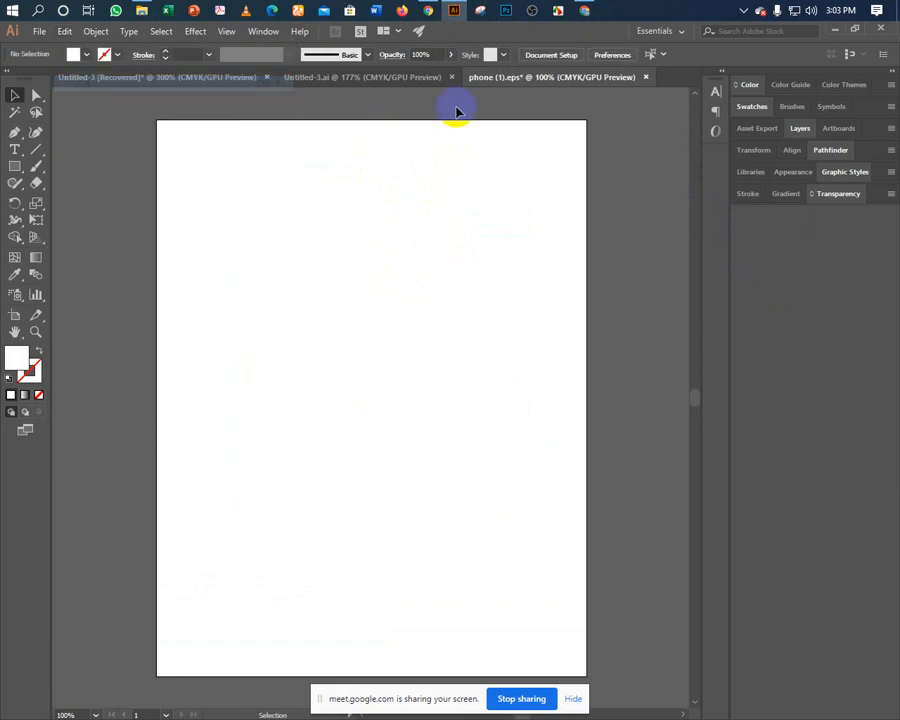
{"action": "left_click", "coordinate": [646, 77]}
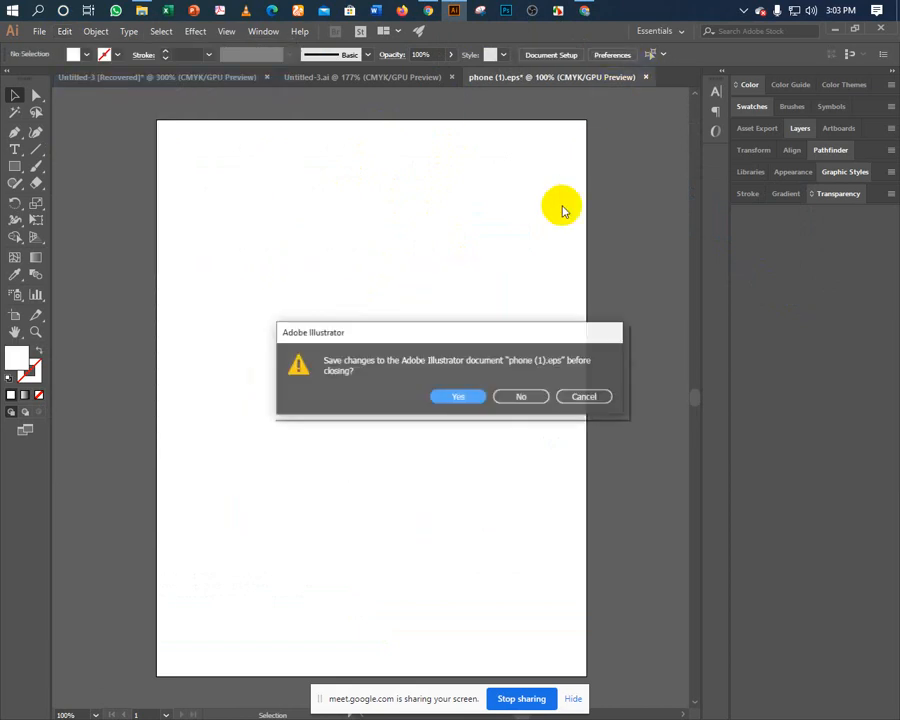
{"action": "left_click", "coordinate": [523, 397]}
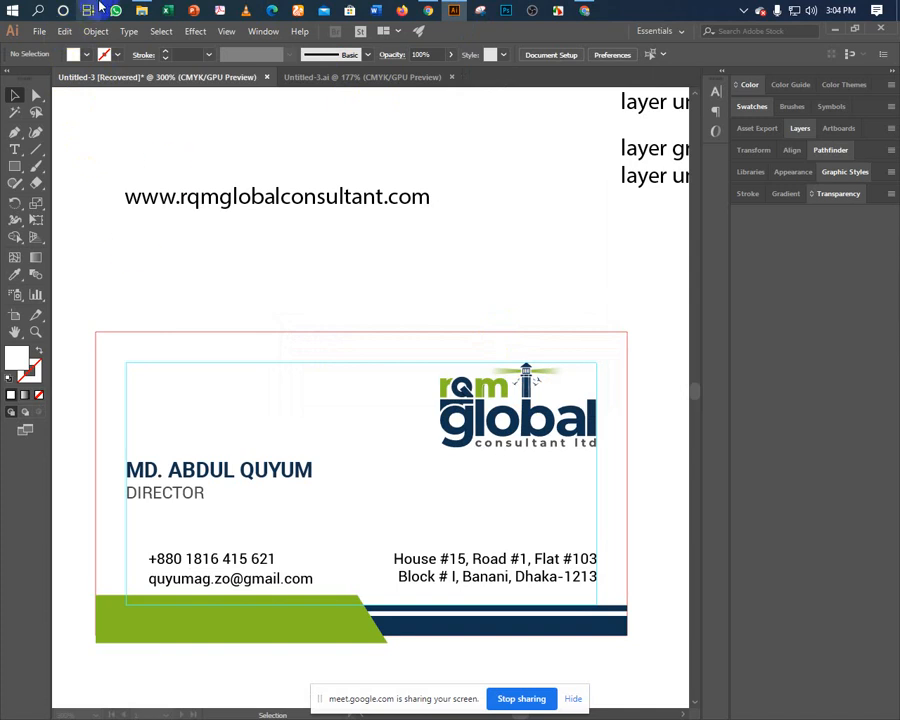
Paste the phone artwork in front on the business card.
{"action": "left_click", "coordinate": [64, 33]}
{"action": "left_click", "coordinate": [63, 33]}
{"action": "left_click", "coordinate": [64, 33]}
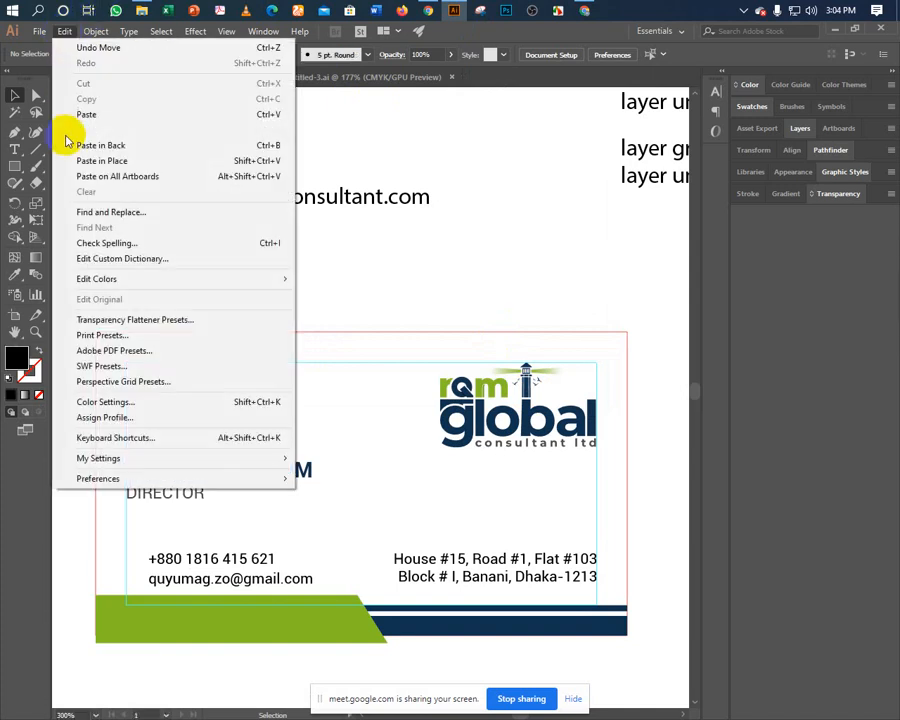
{"action": "left_click", "coordinate": [84, 129]}
Move the pasted phone onto the card, scale it to 30%, and shrink it beside the phone number.
{"action": "left_click_drag", "start_coordinate": [381, 431], "coordinate": [196, 231]}
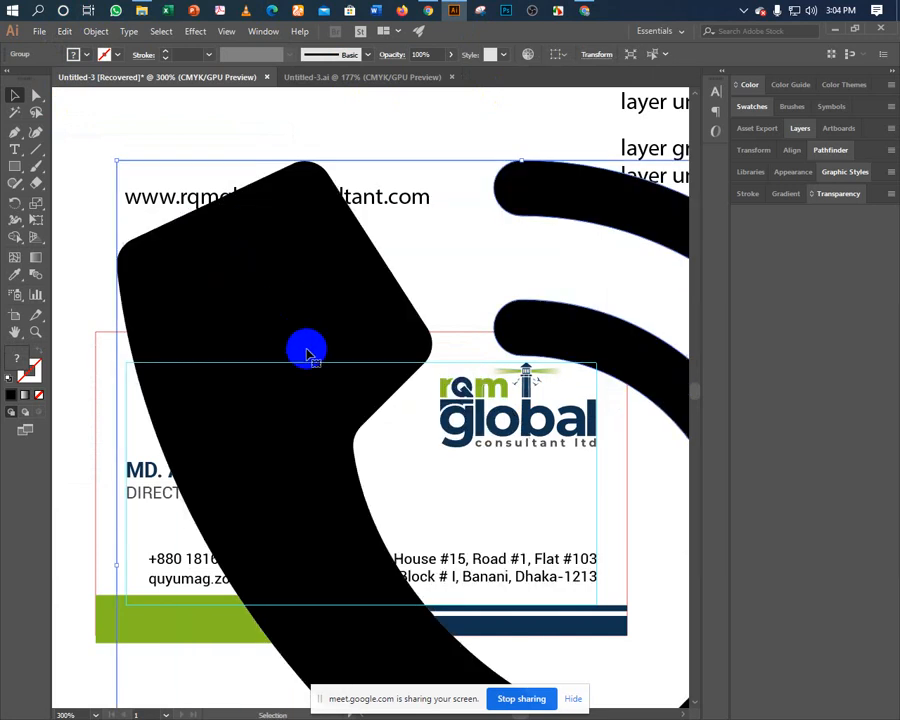
{"action": "left_click_drag", "start_coordinate": [306, 348], "coordinate": [193, 262]}
{"action": "right_click", "coordinate": [193, 262]}
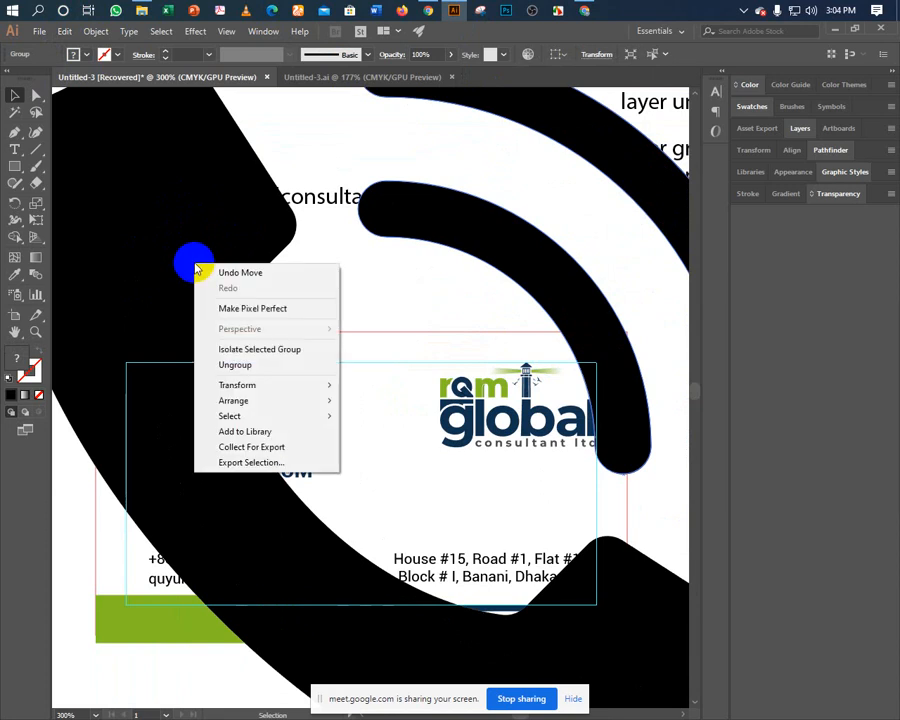
{"action": "mouse_move", "coordinate": [257, 387]}
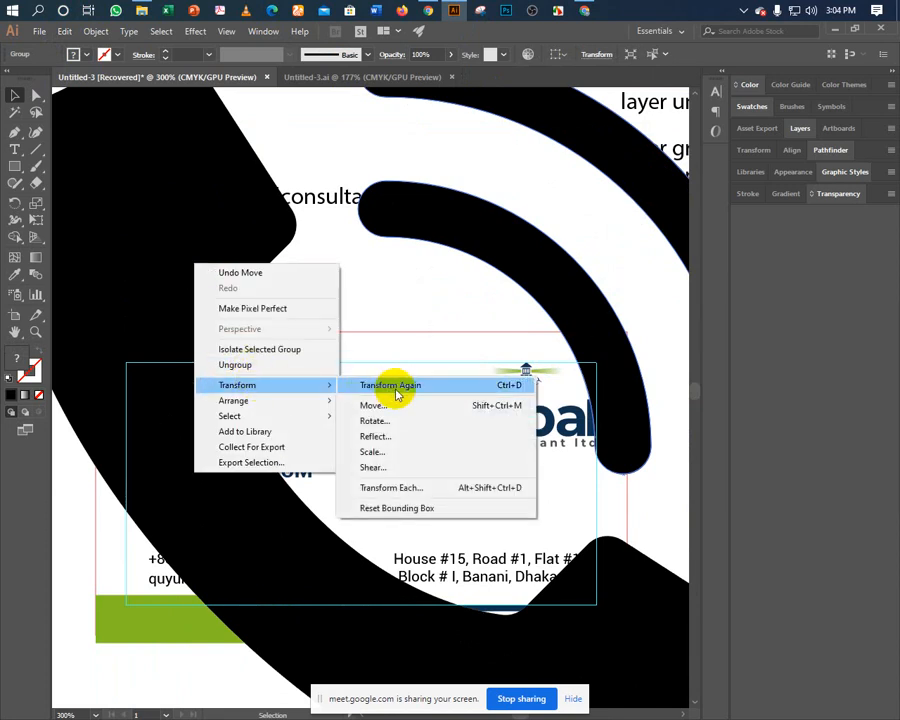
{"action": "left_click", "coordinate": [374, 452]}
{"action": "left_click", "coordinate": [565, 346]}
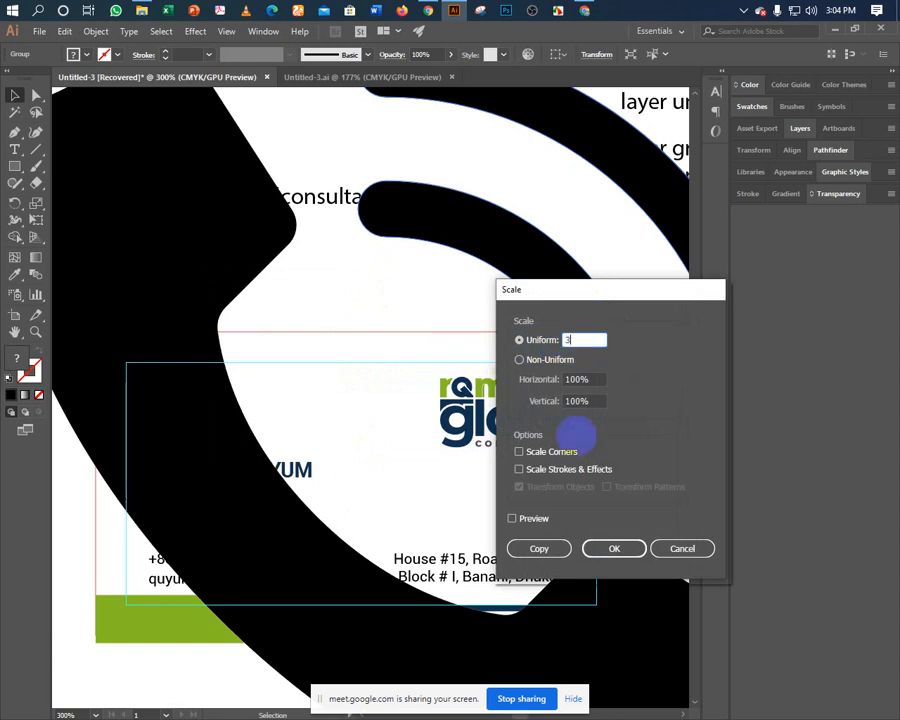
{"action": "left_click", "coordinate": [528, 520]}
{"action": "left_click", "coordinate": [594, 544]}
{"action": "left_click", "coordinate": [302, 370]}
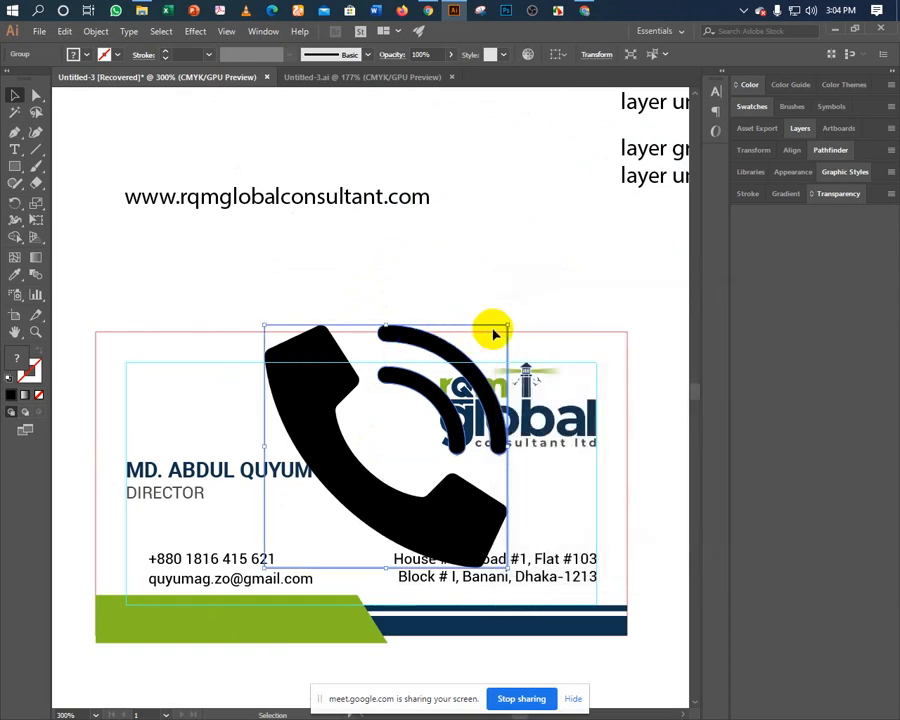
{"action": "left_click_drag", "start_coordinate": [507, 328], "coordinate": [161, 432]}
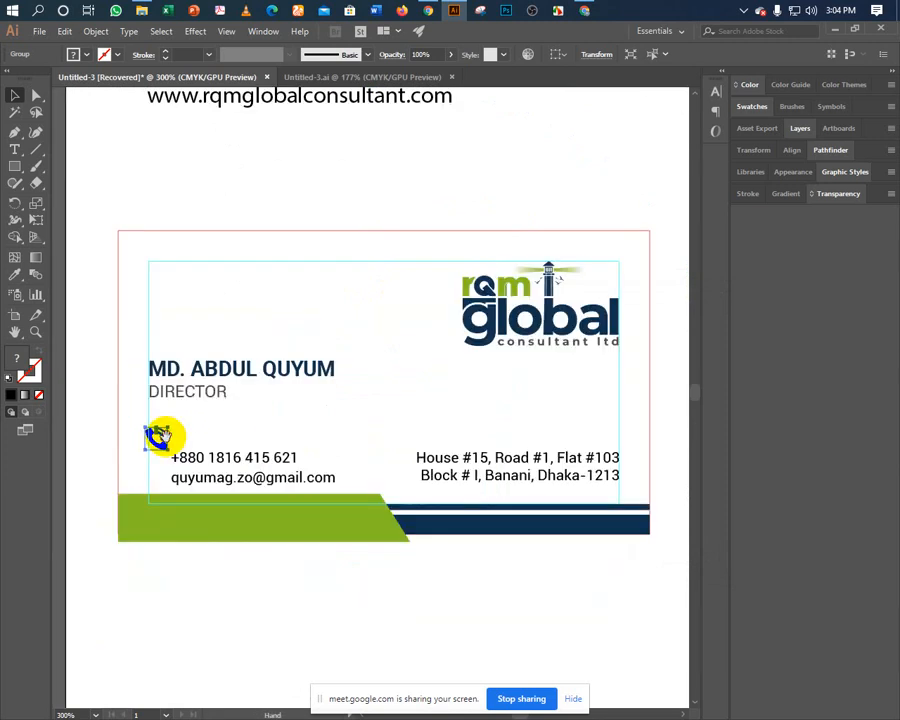
Move the phone icon above the name and try the name's navy fill, then undo it.
{"action": "left_click", "coordinate": [164, 464], "text": "ctrl"}
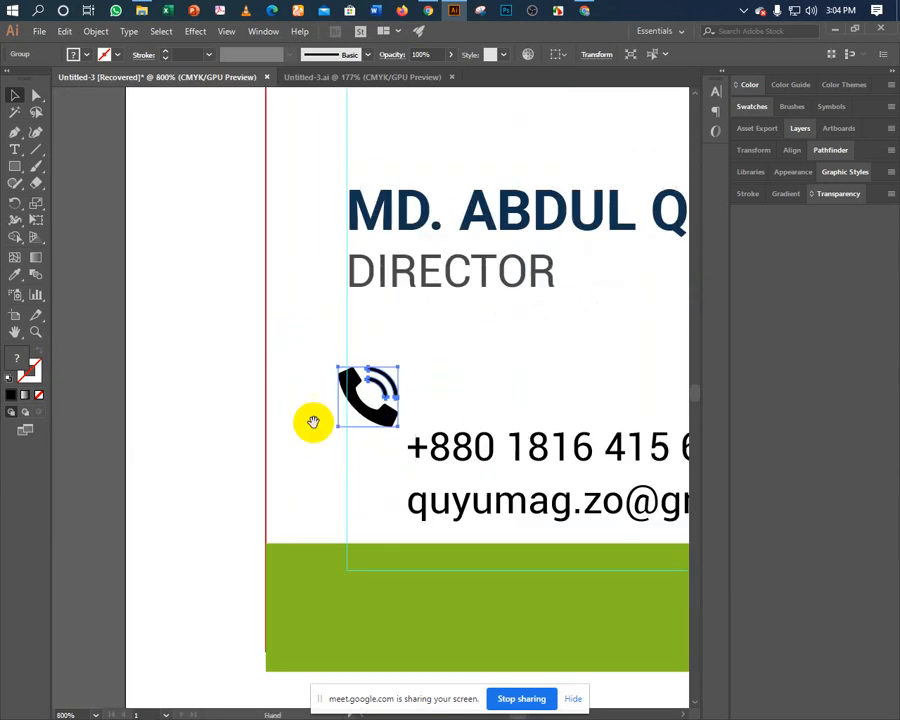
{"action": "left_click_drag", "start_coordinate": [310, 420], "coordinate": [160, 524]}
{"action": "left_click_drag", "start_coordinate": [232, 522], "coordinate": [335, 202]}
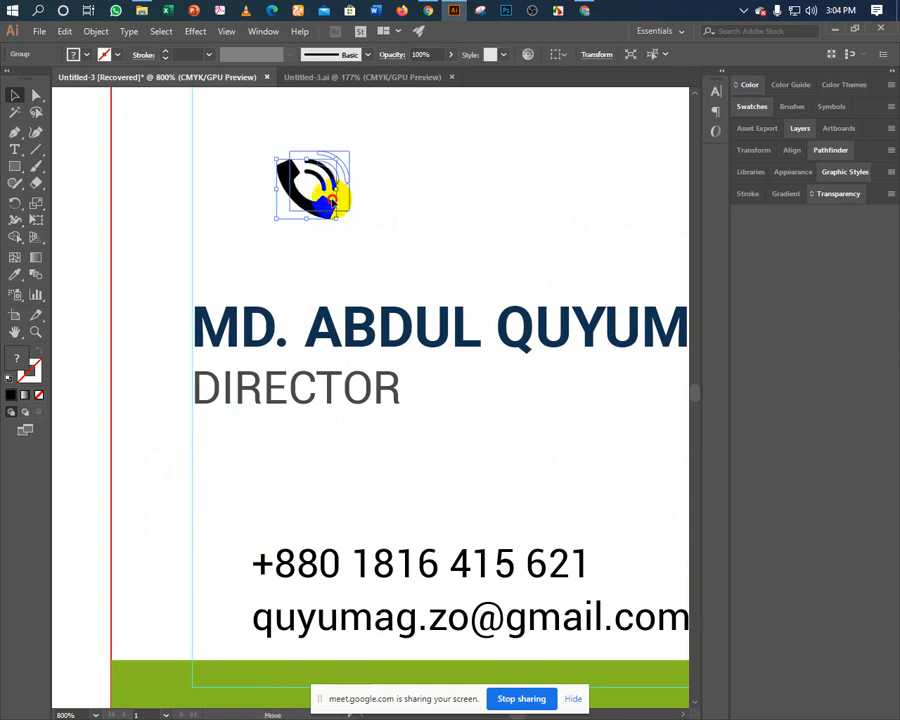
{"action": "left_click", "coordinate": [15, 277]}
{"action": "left_click", "coordinate": [203, 318]}
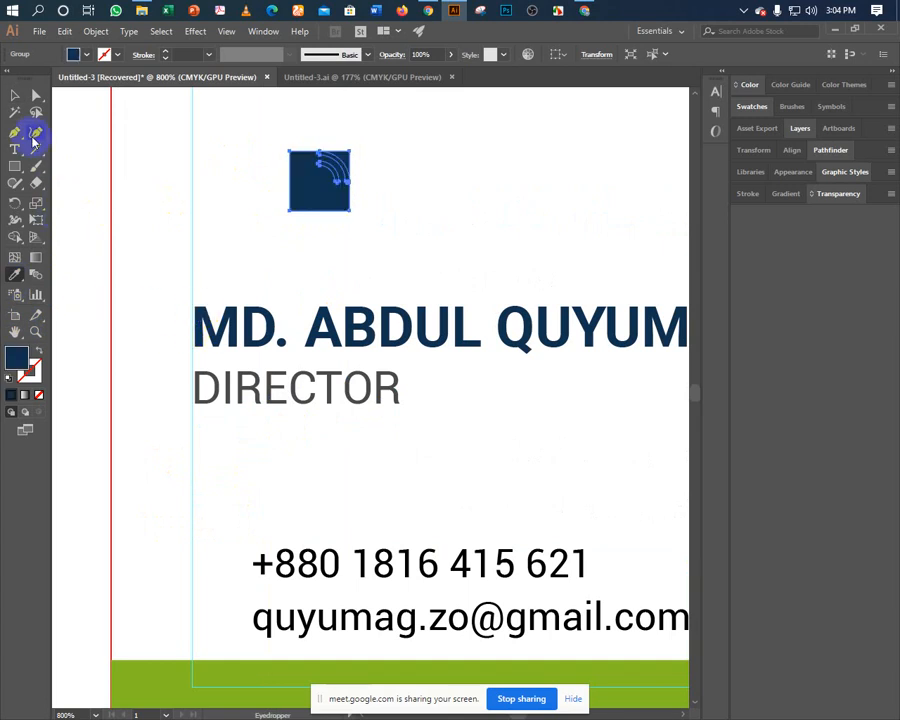
{"action": "left_click", "coordinate": [16, 96]}
{"action": "left_click", "coordinate": [137, 183]}
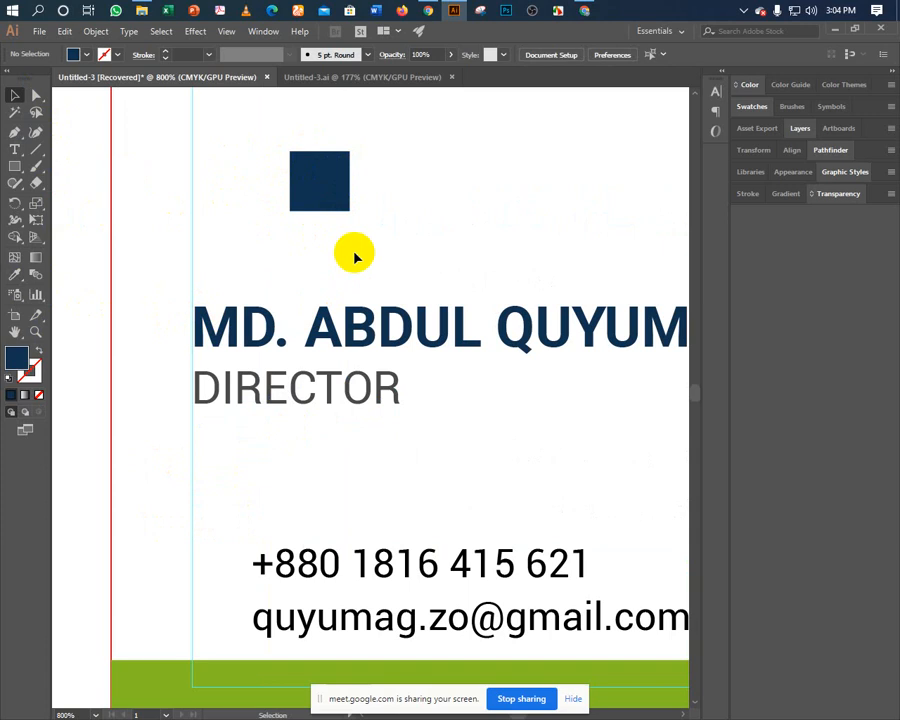
{"action": "key", "text": "ctrl+z"}
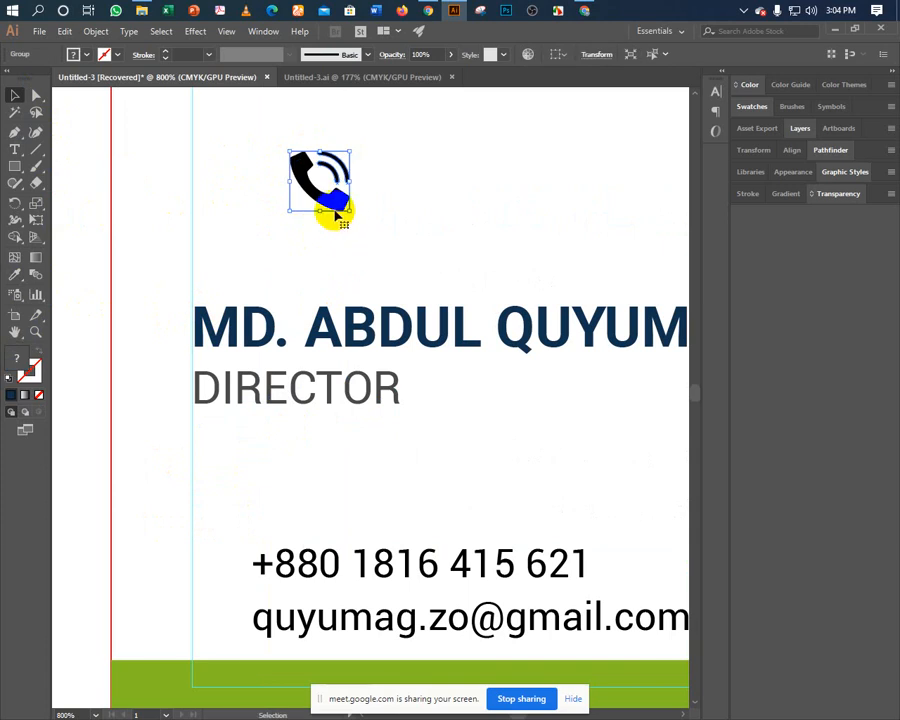
Position the phone icon above the name, ungroup it, and undo the stray arc move.
{"action": "left_click_drag", "start_coordinate": [338, 203], "coordinate": [449, 227]}
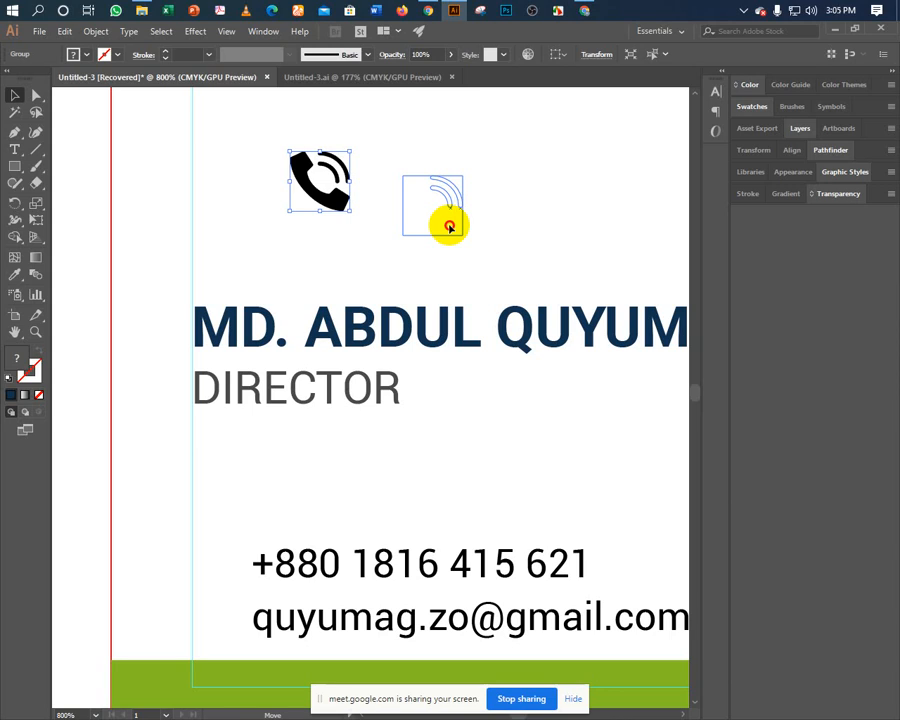
{"action": "left_click_drag", "start_coordinate": [449, 227], "coordinate": [420, 240]}
{"action": "right_click", "coordinate": [418, 236]}
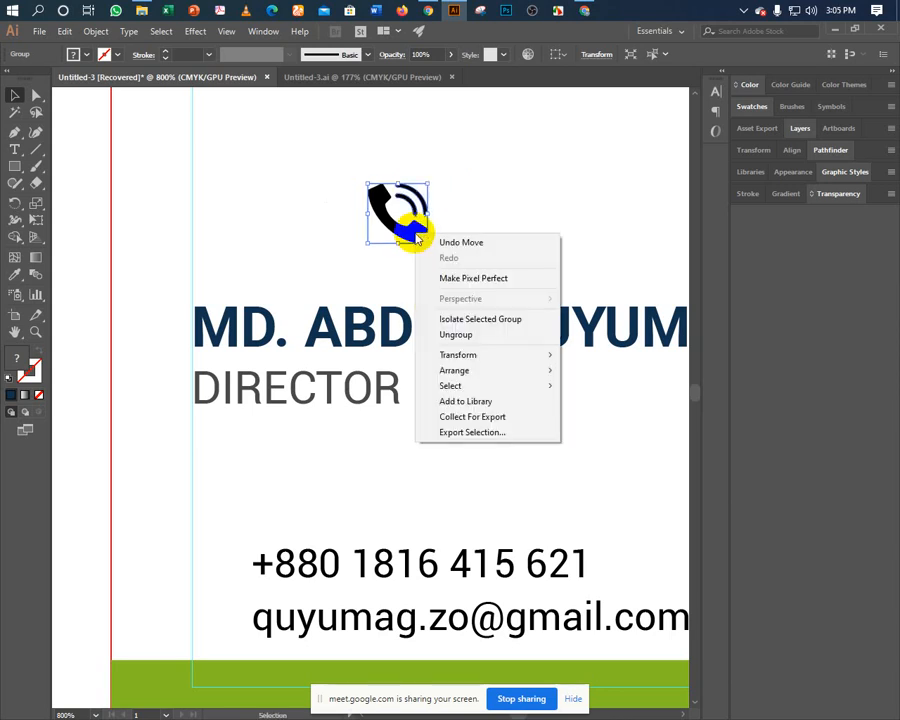
{"action": "left_click", "coordinate": [444, 336]}
{"action": "left_click", "coordinate": [434, 232]}
{"action": "key", "text": "ctrl+z"}
{"action": "key", "text": "ctrl+z"}
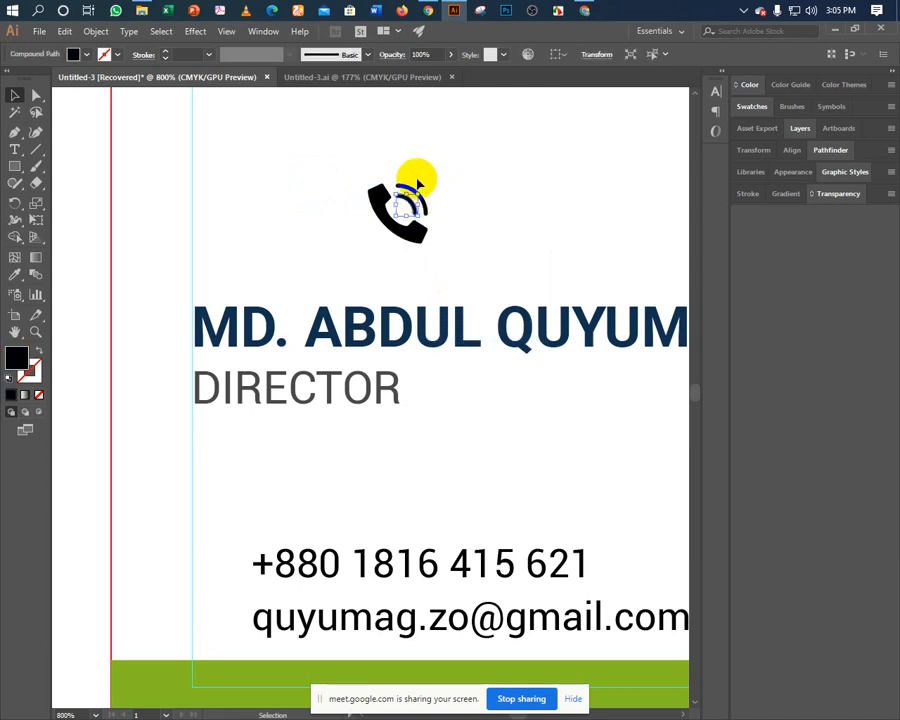
{"action": "left_click", "coordinate": [408, 183]}
Release the phone icon's clipping mask and marquee-select the freed handset shape.
{"action": "left_click", "coordinate": [420, 232]}
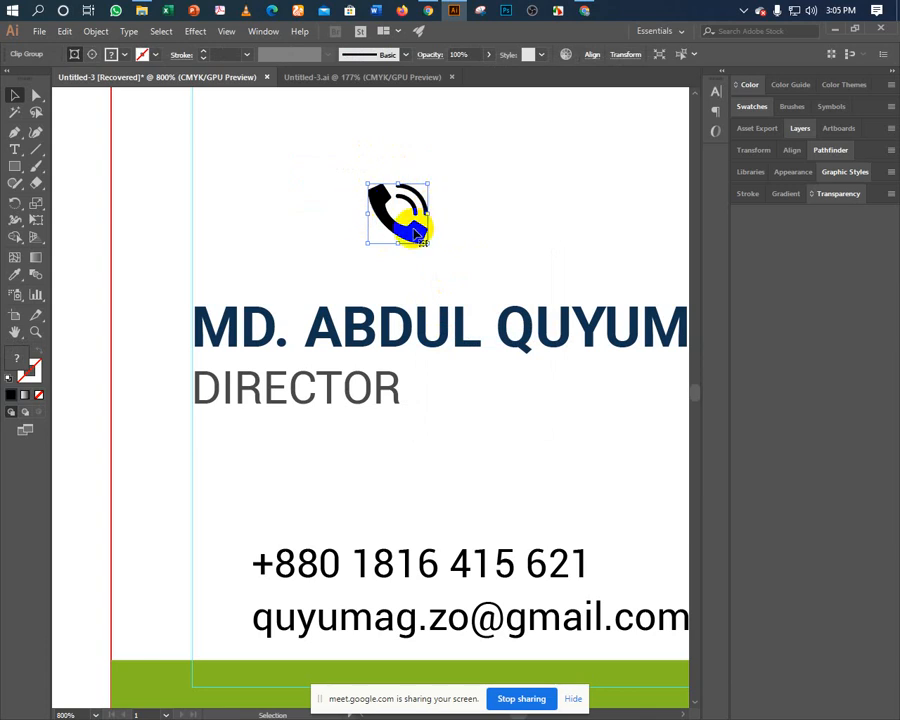
{"action": "right_click", "coordinate": [415, 233]}
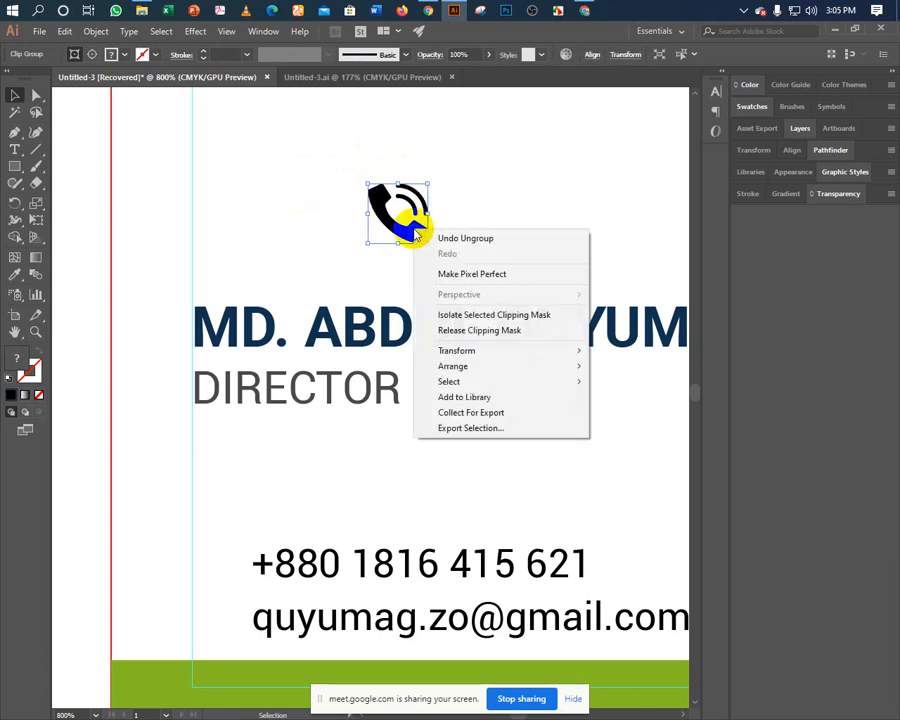
{"action": "left_click", "coordinate": [459, 332]}
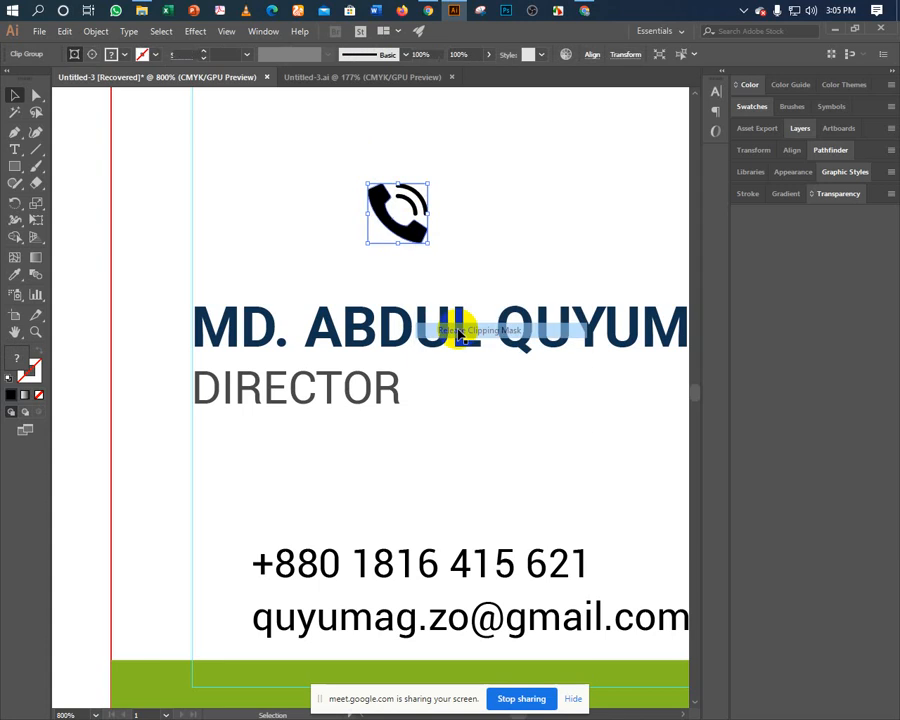
{"action": "left_click", "coordinate": [458, 234]}
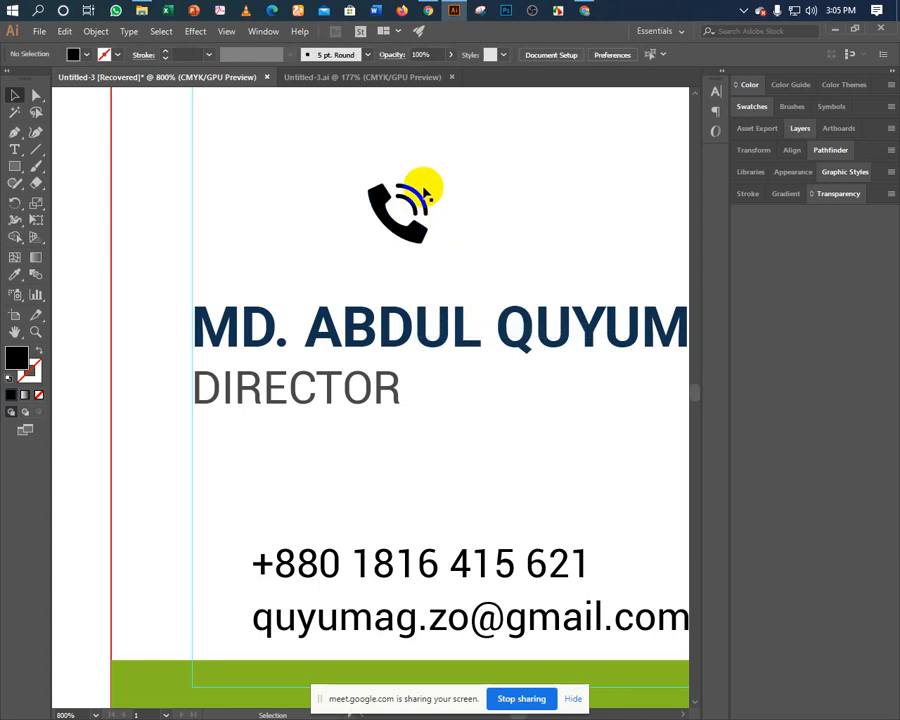
{"action": "left_click", "coordinate": [374, 210]}
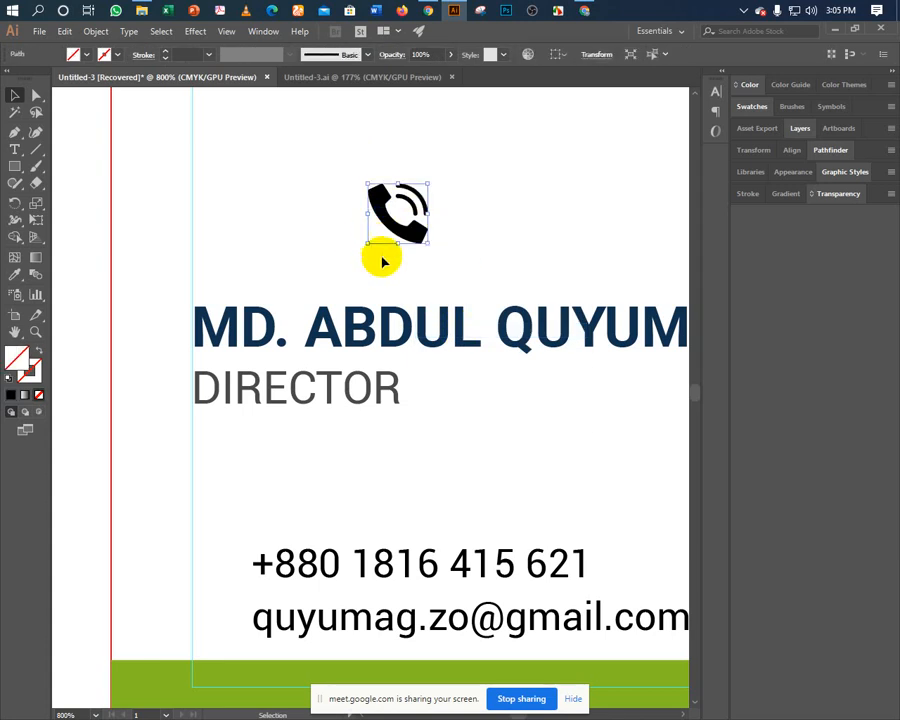
{"action": "left_click", "coordinate": [385, 263]}
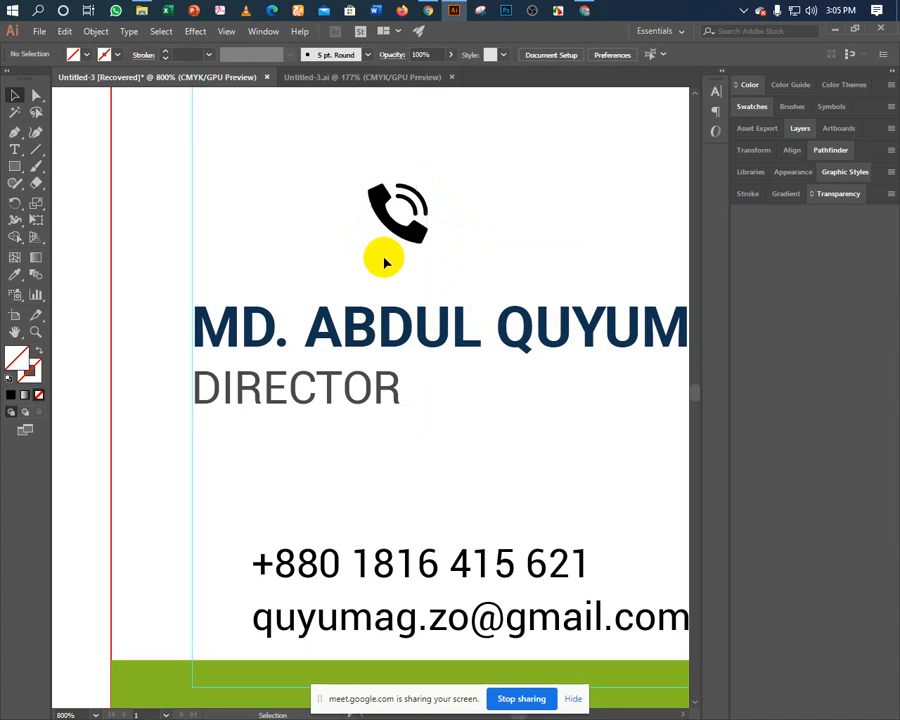
{"action": "left_click", "coordinate": [373, 225]}
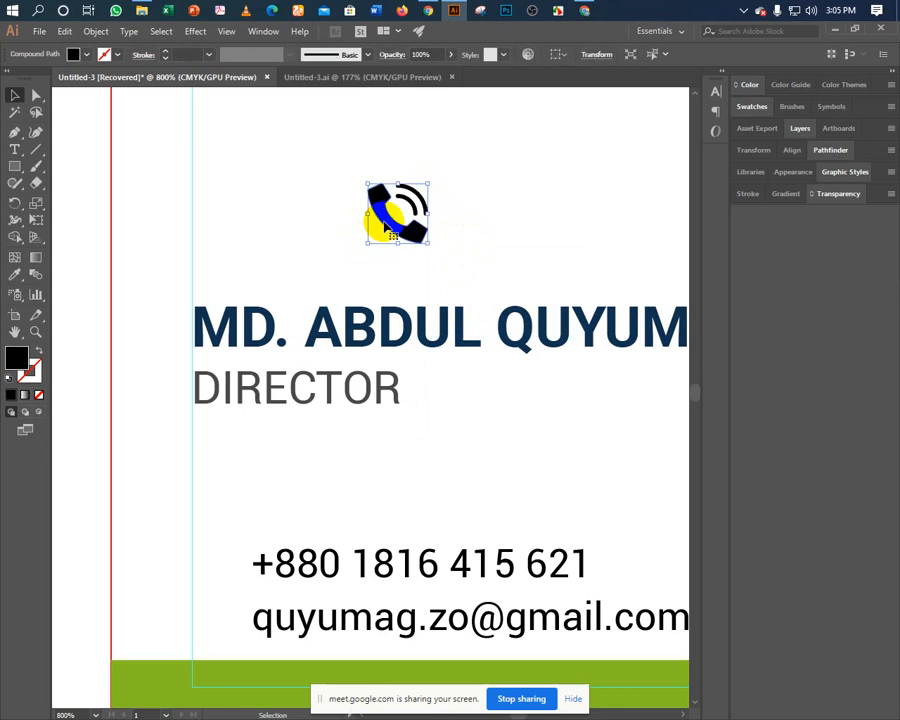
{"action": "left_click", "coordinate": [336, 174]}
{"action": "left_click_drag", "start_coordinate": [326, 156], "coordinate": [430, 242]}
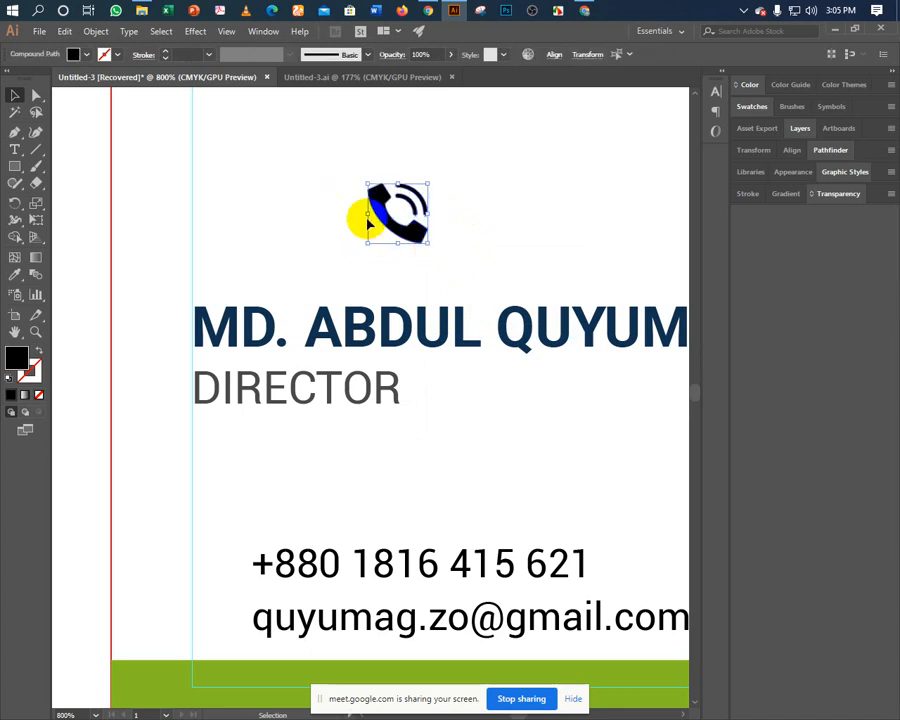
{"action": "left_click", "coordinate": [16, 275]}
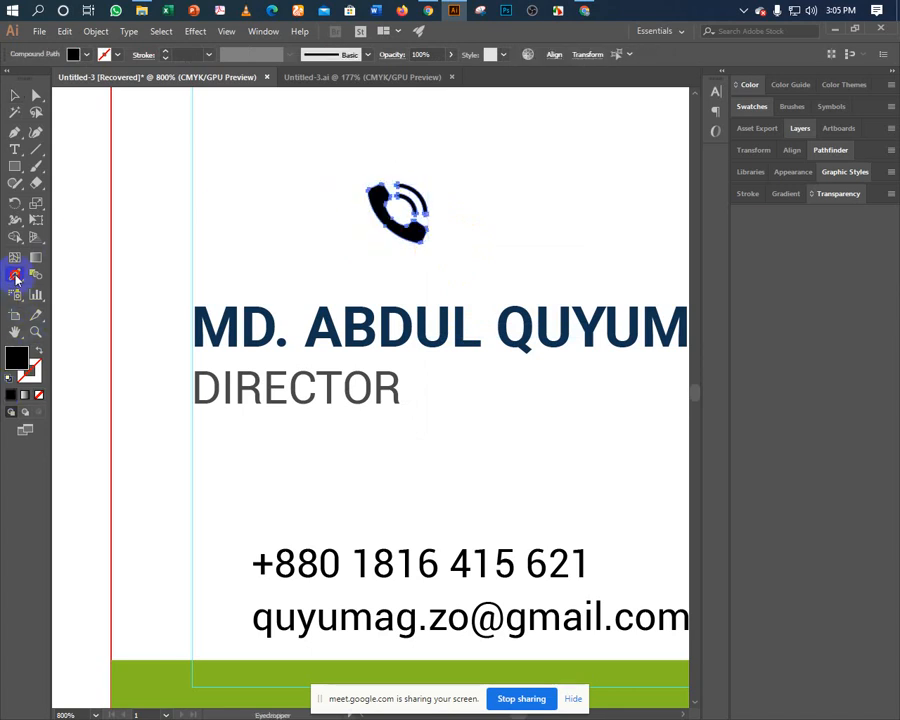
Keep the phone icon navy by undoing a green trial, and move it down beside the phone number.
{"action": "left_click", "coordinate": [190, 303]}
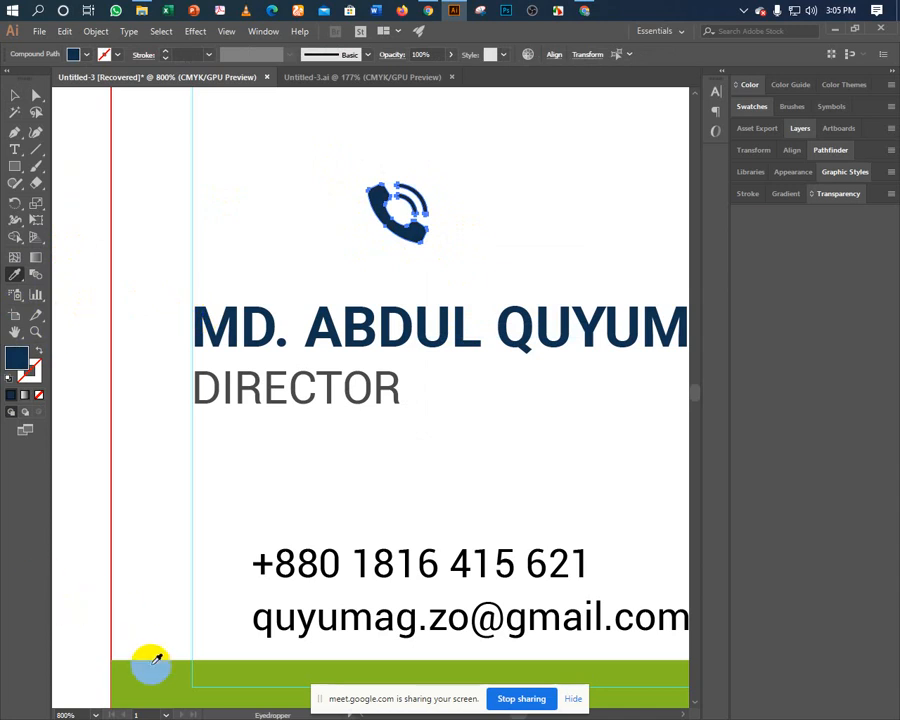
{"action": "left_click", "coordinate": [150, 666]}
{"action": "left_click", "coordinate": [12, 100]}
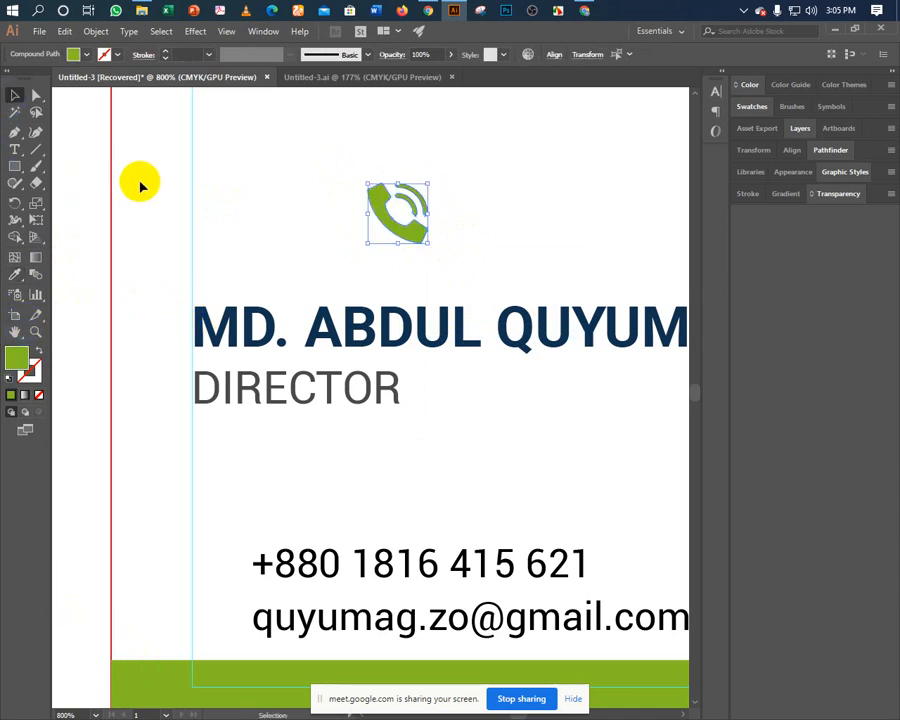
{"action": "left_click", "coordinate": [140, 185]}
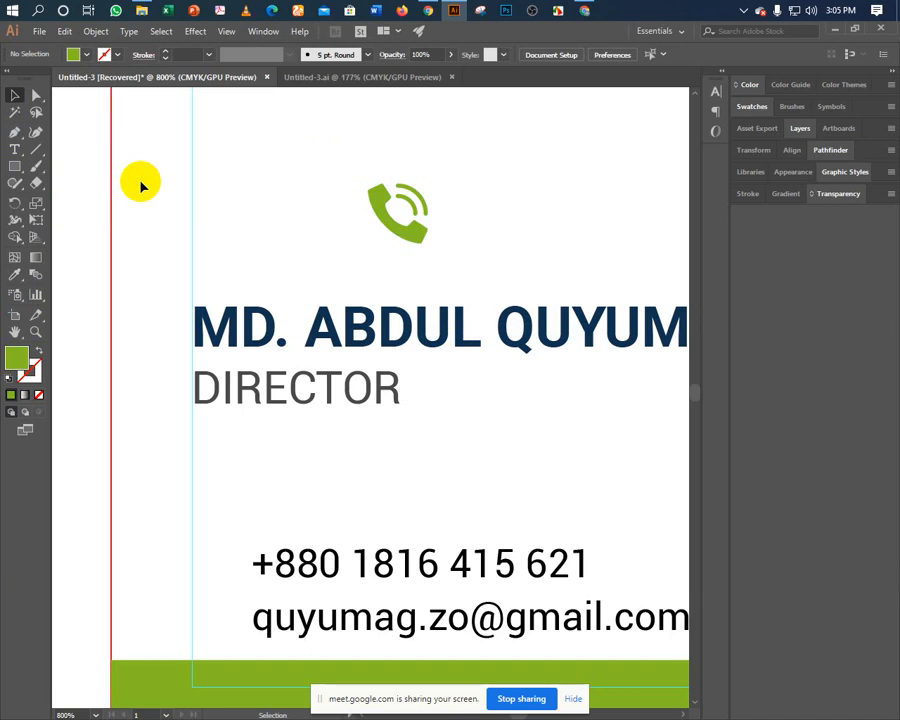
{"action": "key", "text": "ctrl+z"}
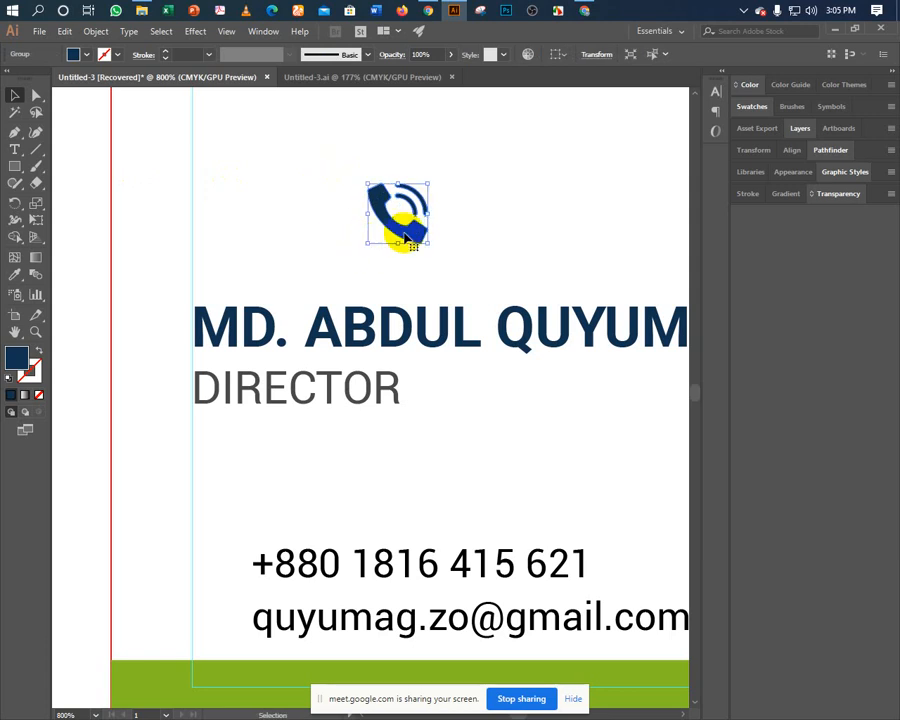
{"action": "left_click_drag", "start_coordinate": [394, 236], "coordinate": [288, 497]}
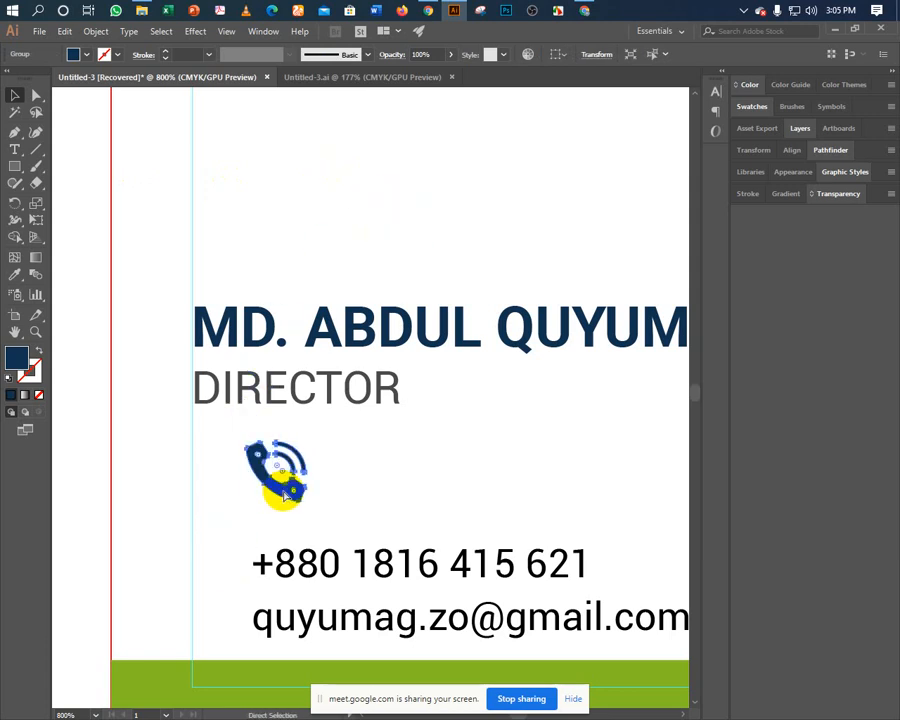
Zoom in and ungroup the navy phone icon into separate paths.
{"action": "scroll", "coordinate": [283, 494], "scroll_direction": "up", "scroll_amount": 10}
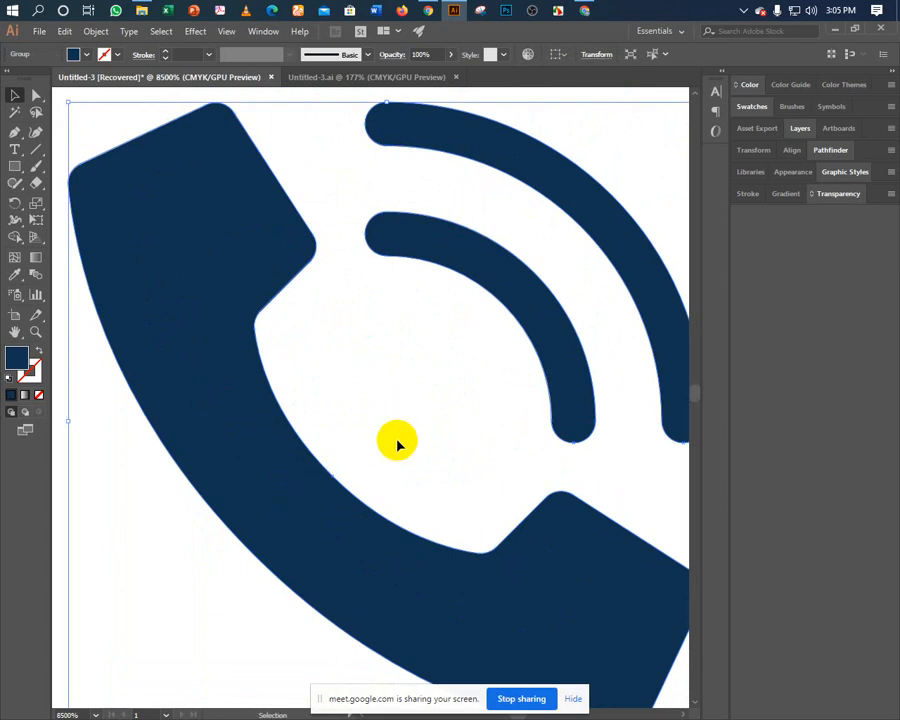
{"action": "left_click", "coordinate": [370, 455]}
{"action": "right_click", "coordinate": [299, 502]}
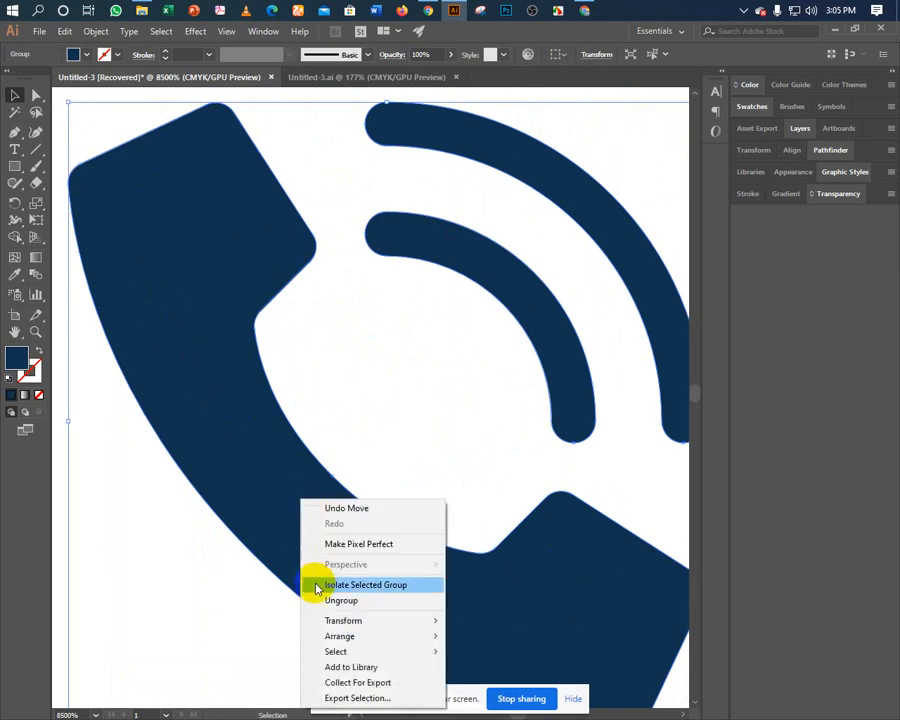
{"action": "left_click", "coordinate": [325, 600]}
{"action": "left_click", "coordinate": [385, 445]}
Inspect the handset paths in Outline view, selecting them with the Direct Selection tool.
{"action": "key", "text": "ctrl+y"}
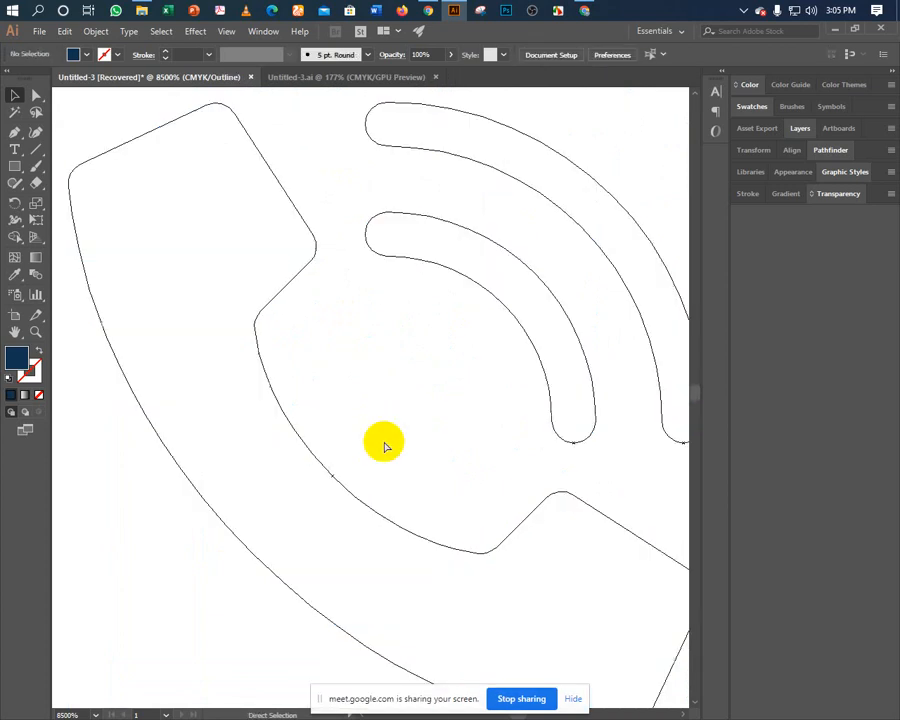
{"action": "left_click", "coordinate": [331, 478]}
{"action": "left_click", "coordinate": [342, 471]}
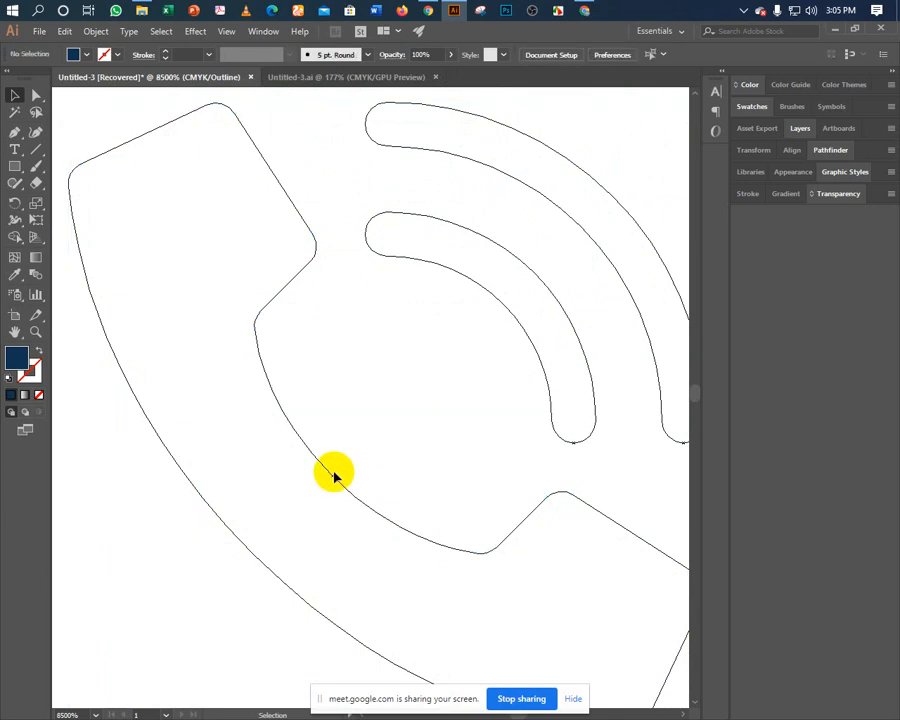
{"action": "left_click", "coordinate": [336, 478]}
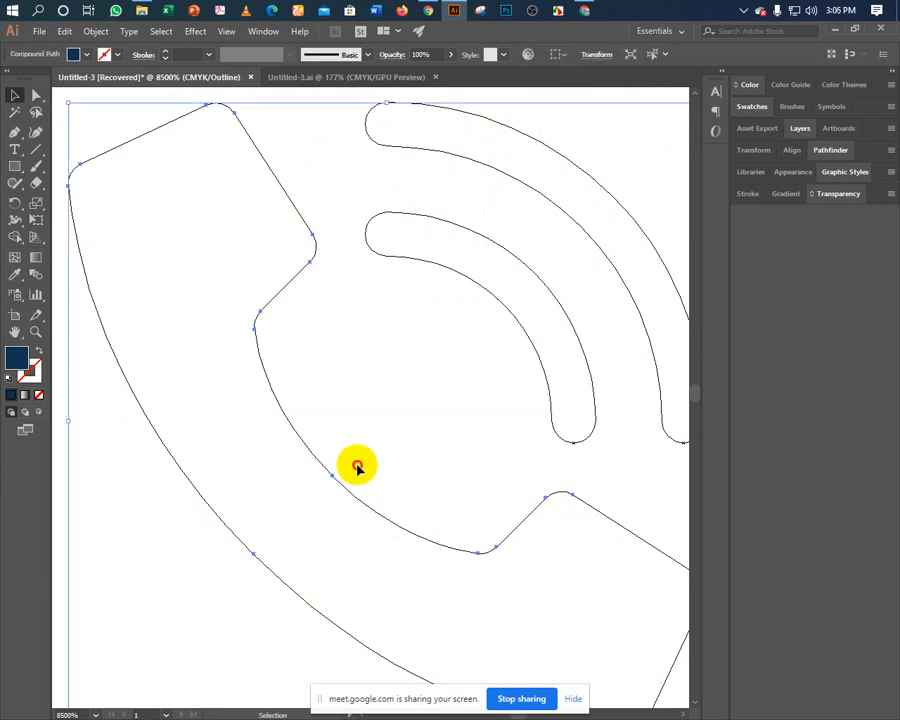
{"action": "key", "text": "a"}
{"action": "left_click", "coordinate": [357, 468]}
{"action": "key", "text": "ctrl+y"}
{"action": "scroll", "coordinate": [357, 468], "scroll_direction": "down", "scroll_amount": 5}
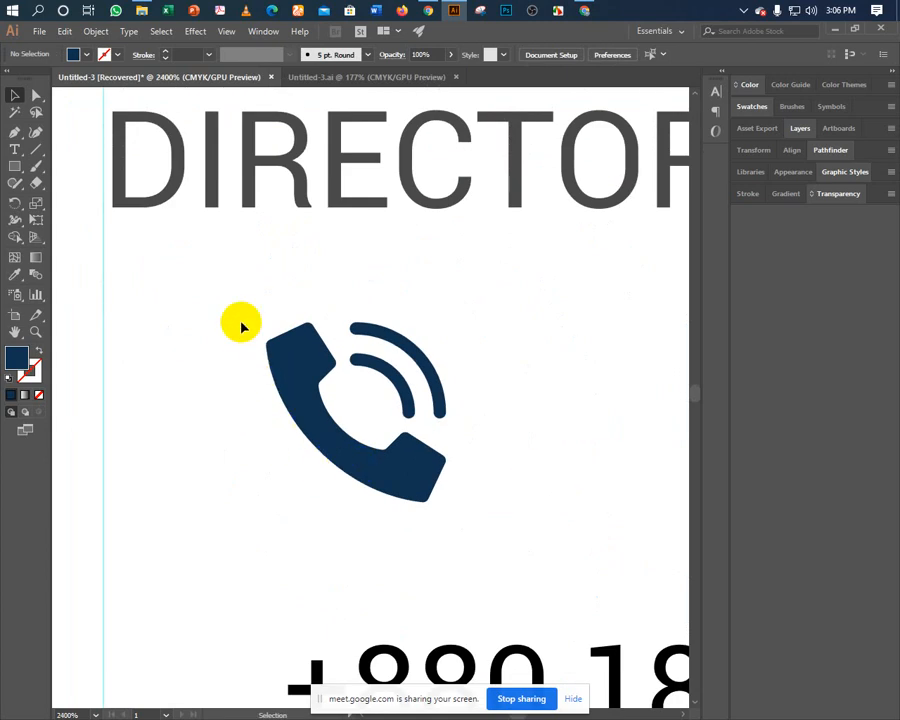
Toggle Outline view again and zoom out to centre the whole business card.
{"action": "key", "text": "ctrl+y"}
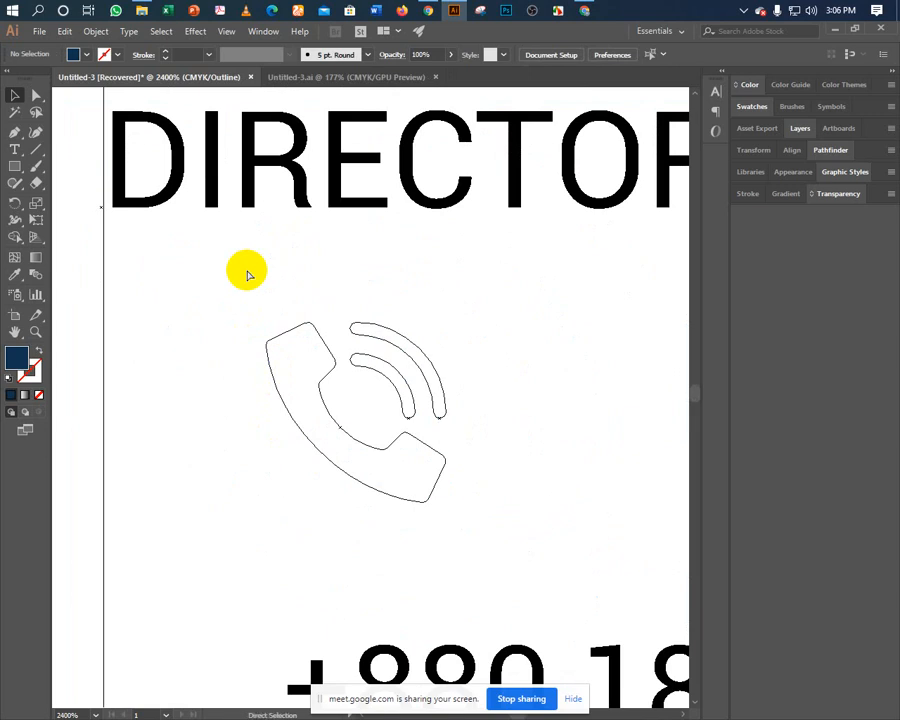
{"action": "key", "text": "ctrl+y"}
{"action": "key", "text": "ctrl+y"}
{"action": "key", "text": "ctrl+minus"}
{"action": "key", "text": "ctrl+minus"}
{"action": "key", "text": "ctrl+minus"}
{"action": "key", "text": "ctrl+minus"}
{"action": "key", "text": "ctrl+minus"}
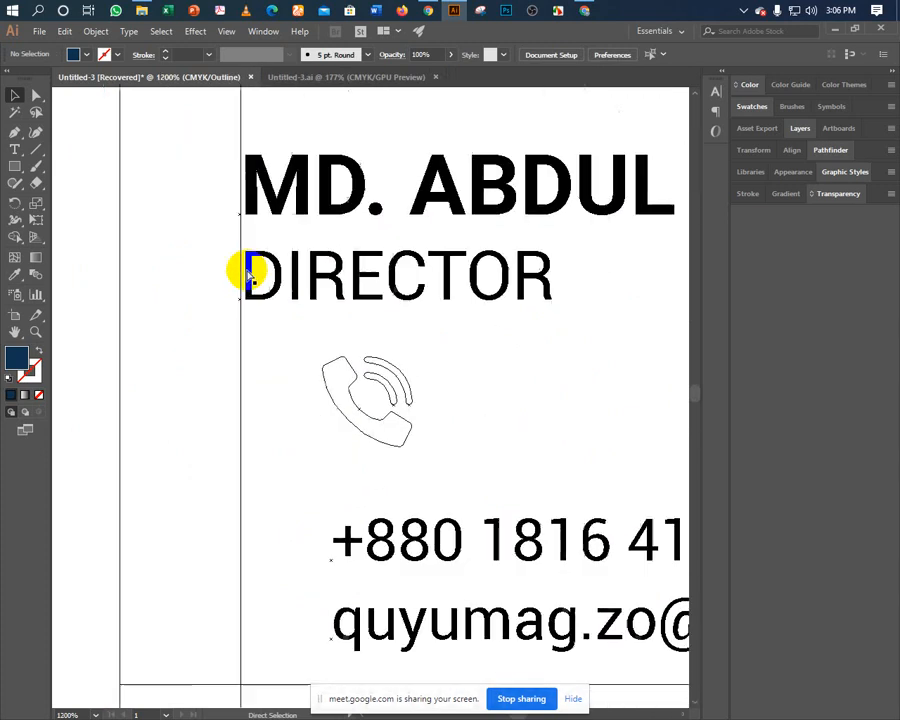
{"action": "scroll", "coordinate": [215, 329], "scroll_direction": "right", "scroll_amount": 6}
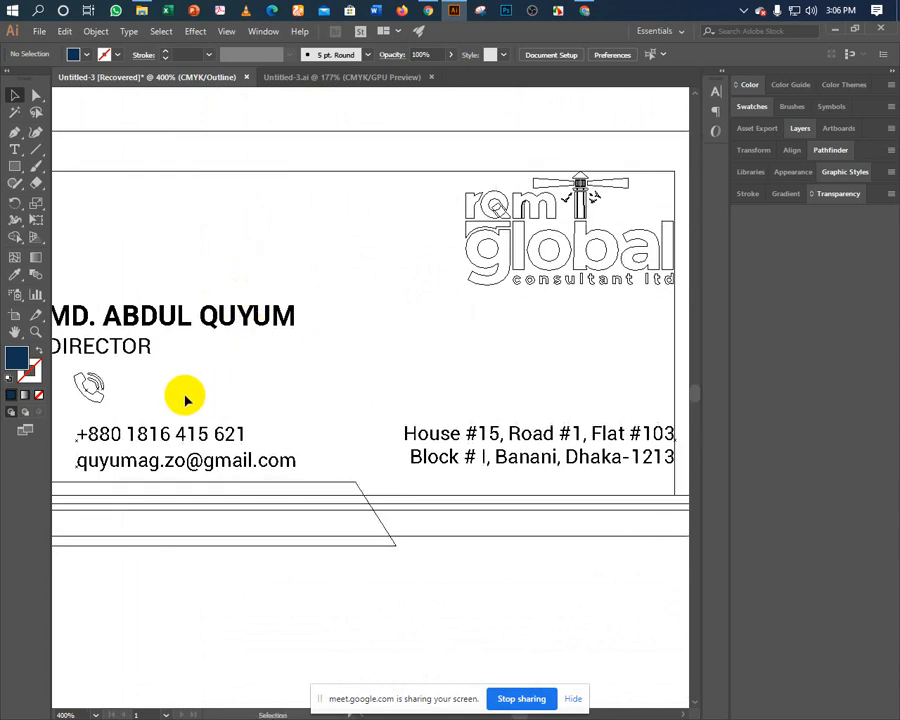
{"action": "left_click_drag", "start_coordinate": [223, 396], "coordinate": [296, 405]}
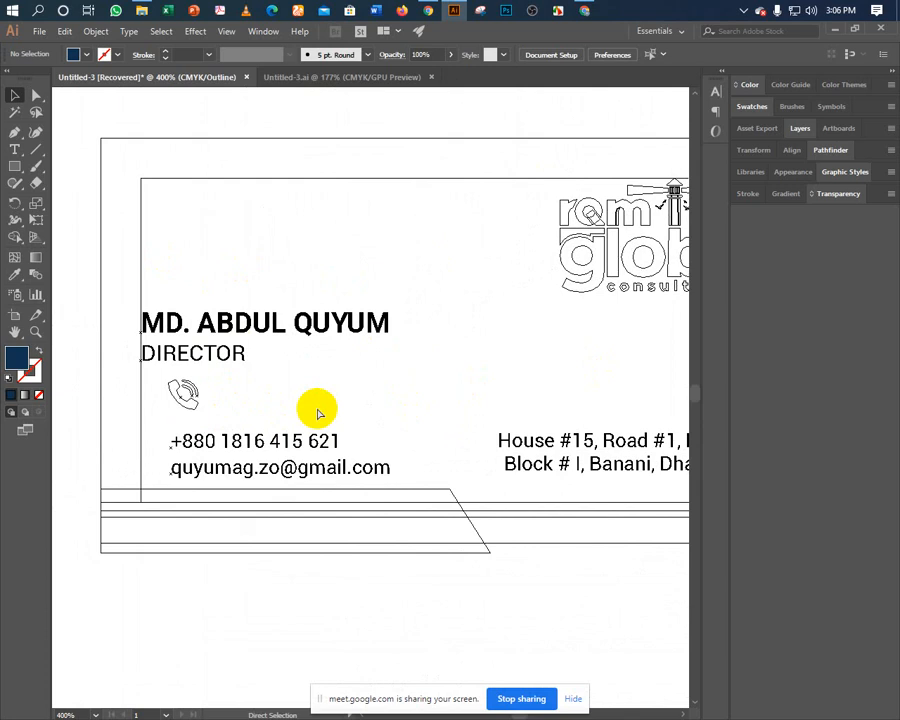
{"action": "key", "text": "ctrl+y"}
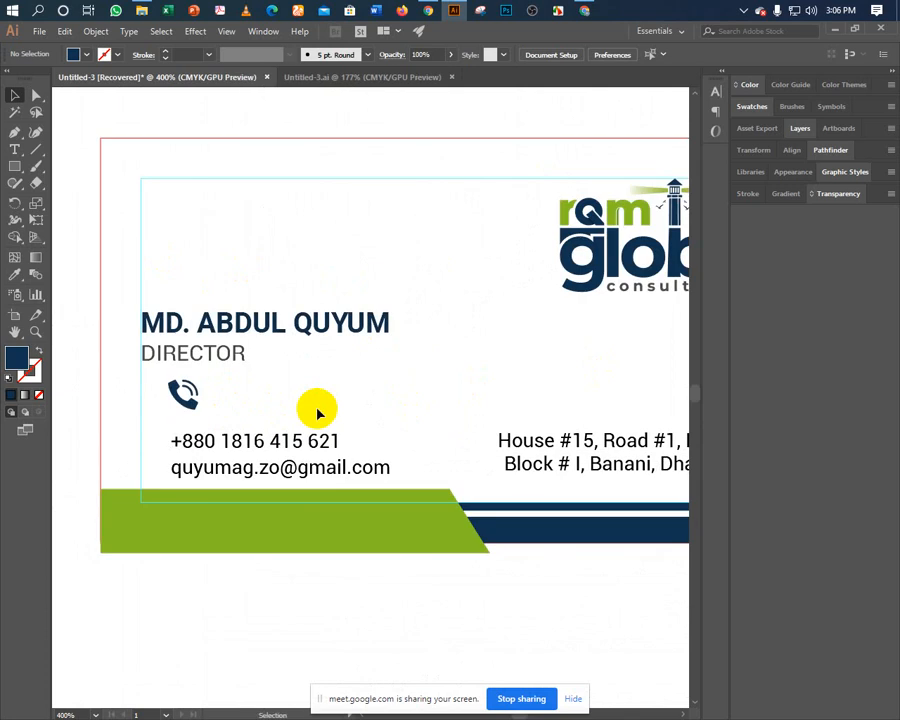
{"action": "key", "text": "ctrl+equal"}
{"action": "key", "text": "ctrl+equal"}
{"action": "key", "text": "ctrl+equal"}
{"action": "key", "text": "ctrl+equal"}
Move the whole phone icon down beside the +880 number instead of the handset alone.
{"action": "scroll", "coordinate": [317, 408], "scroll_direction": "left", "scroll_amount": 10}
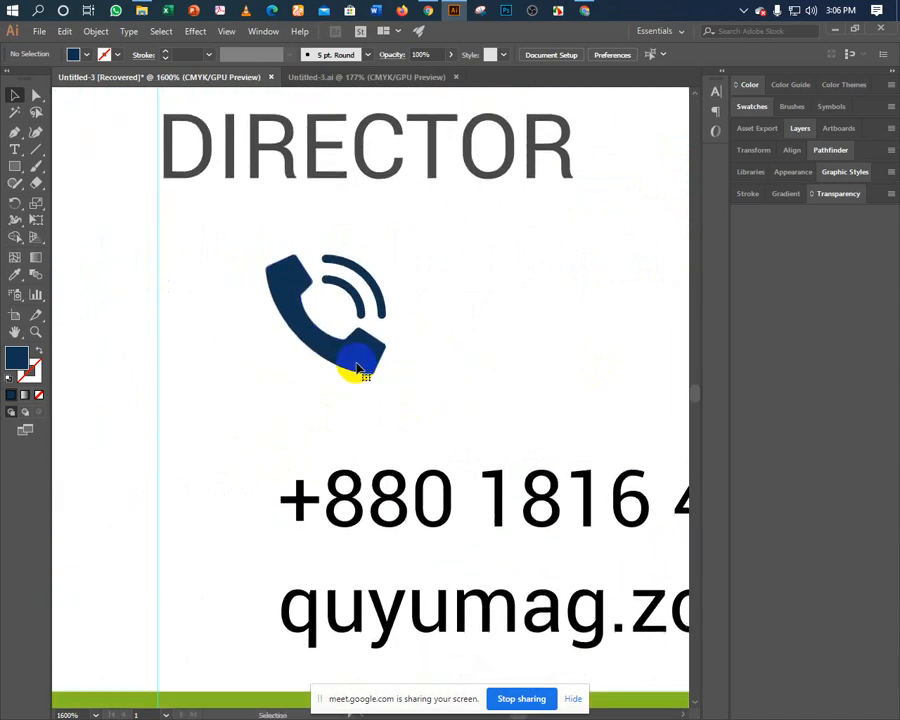
{"action": "left_click_drag", "start_coordinate": [356, 360], "coordinate": [241, 530]}
{"action": "key", "text": "ctrl+z"}
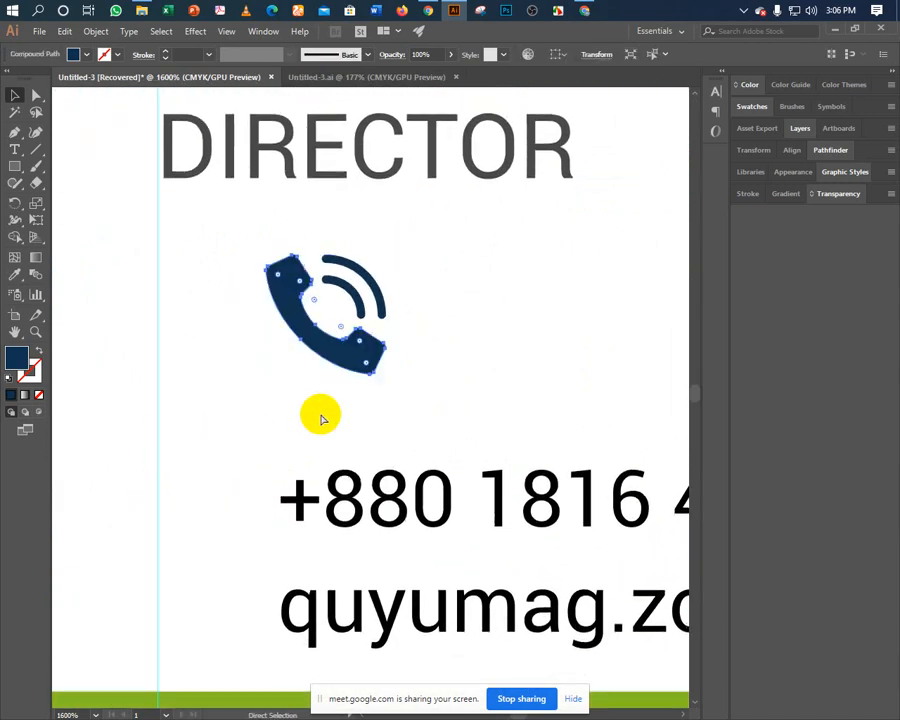
{"action": "key", "text": "a"}
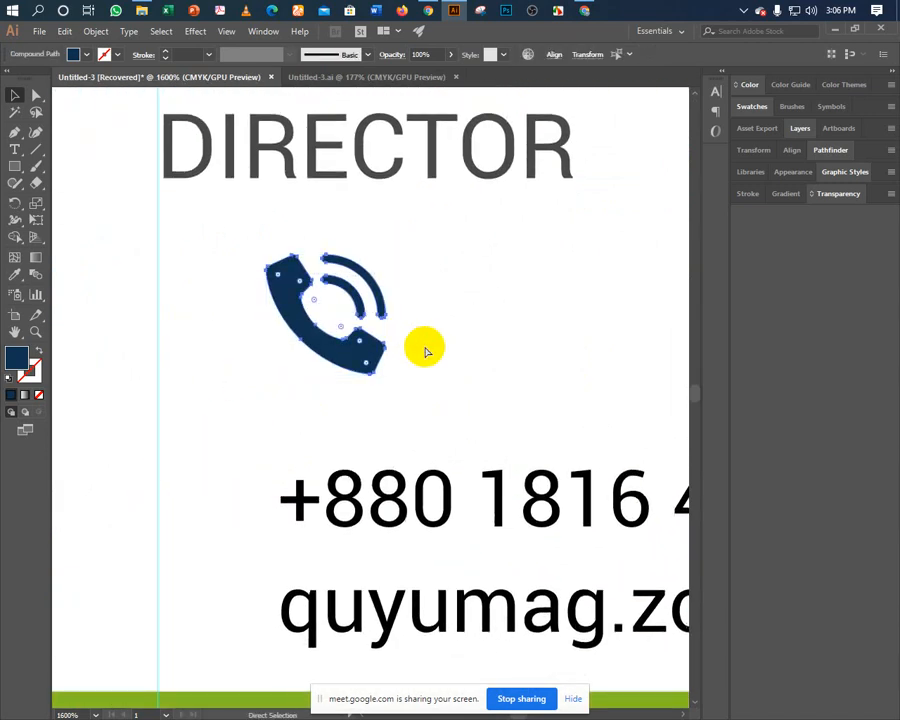
{"action": "key", "text": "v"}
{"action": "left_click_drag", "start_coordinate": [360, 356], "coordinate": [246, 540]}
Nudge the phone icon slightly left and recentre the view on the card's left side.
{"action": "key", "text": "a"}
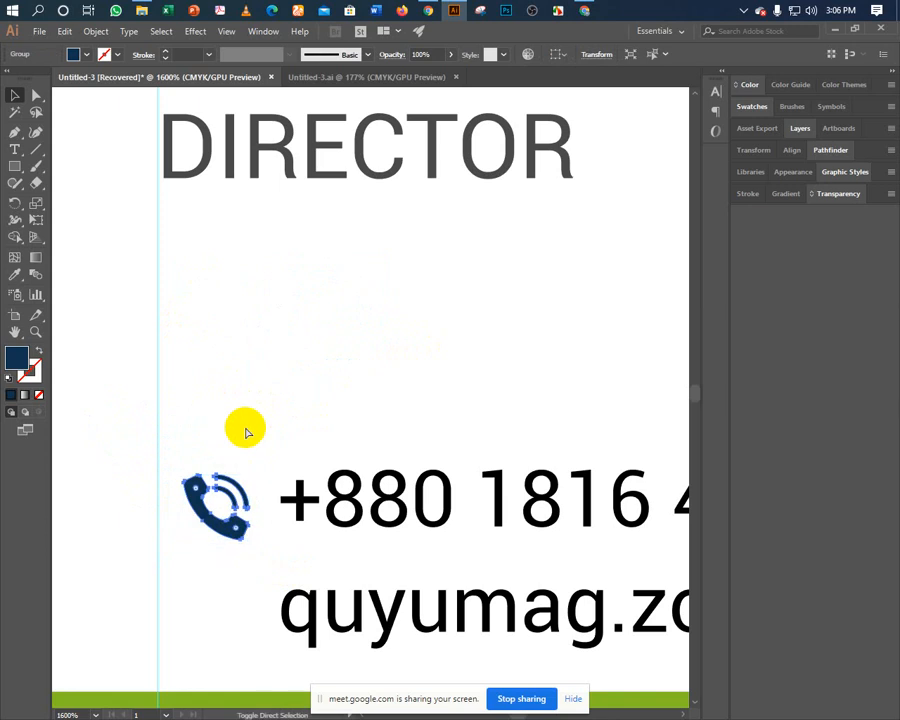
{"action": "key", "text": "shift+Left"}
{"action": "key", "text": "shift+Right"}
{"action": "key", "text": "Left"}
{"action": "key", "text": "Left"}
{"action": "key", "text": "Left"}
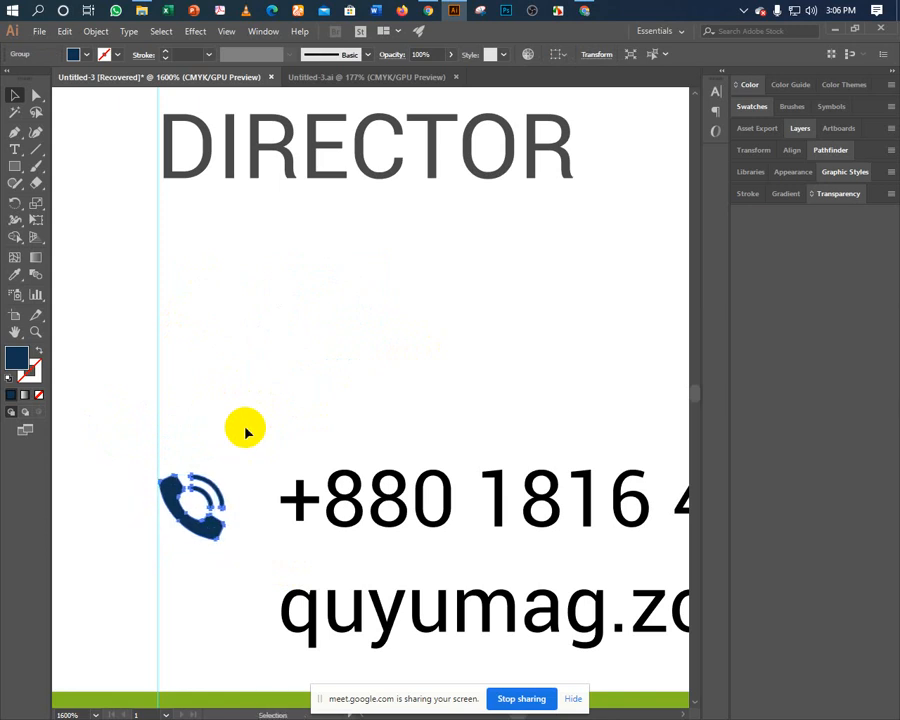
{"action": "key", "text": "ctrl+minus"}
{"action": "key", "text": "ctrl+minus"}
{"action": "key", "text": "ctrl+minus"}
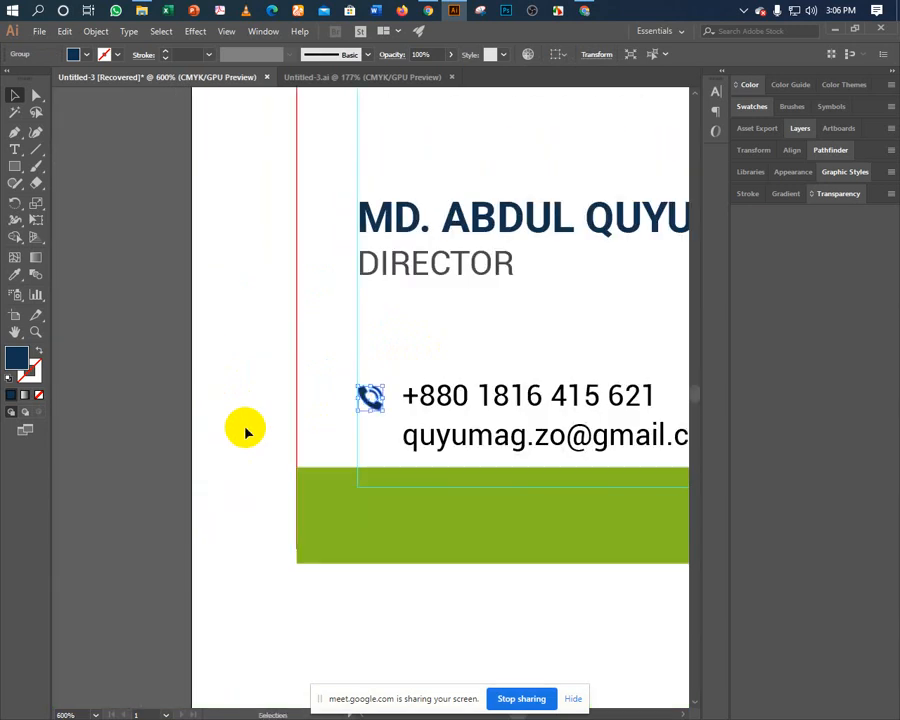
{"action": "left_click", "coordinate": [245, 430]}
{"action": "left_click_drag", "start_coordinate": [337, 420], "coordinate": [145, 449]}
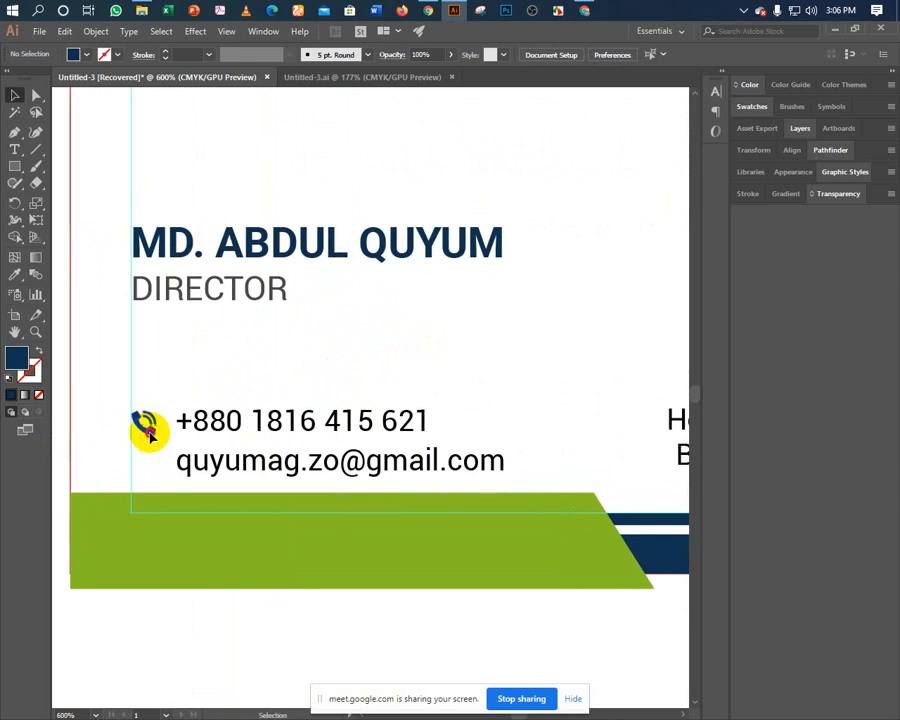
{"action": "left_click", "coordinate": [145, 430]}
{"action": "key", "text": "ctrl+plus"}
{"action": "key", "text": "ctrl+plus"}
{"action": "key", "text": "ctrl+plus"}
{"action": "key", "text": "ctrl+plus"}
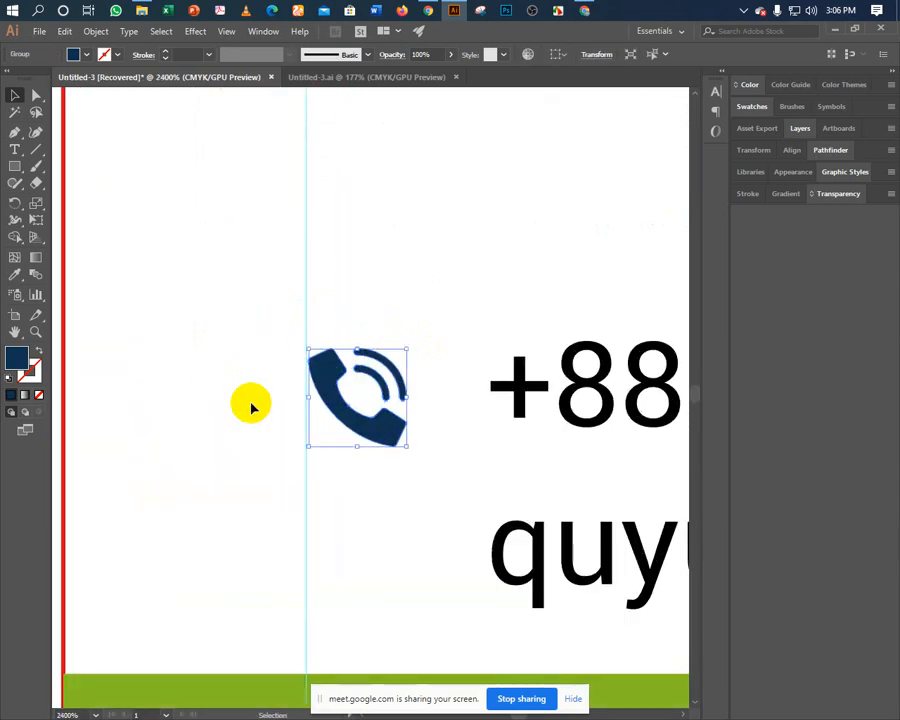
Undo a trial tilt, check the nudge distance in Preferences, and nudge the icon into place.
{"action": "left_click_drag", "start_coordinate": [412, 452], "coordinate": [401, 459]}
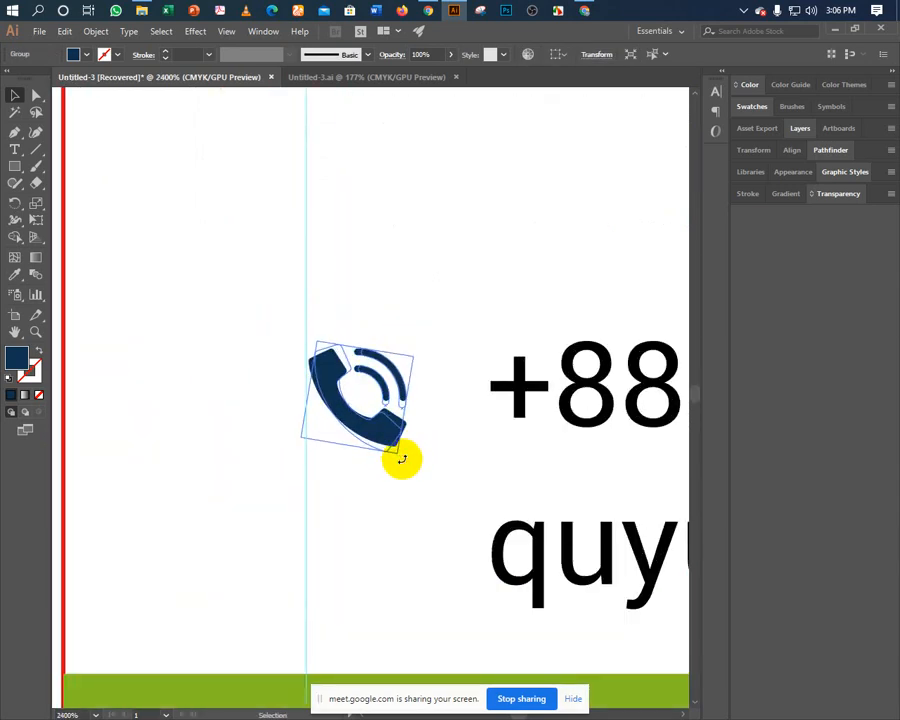
{"action": "key", "text": "a"}
{"action": "key", "text": "ctrl+z"}
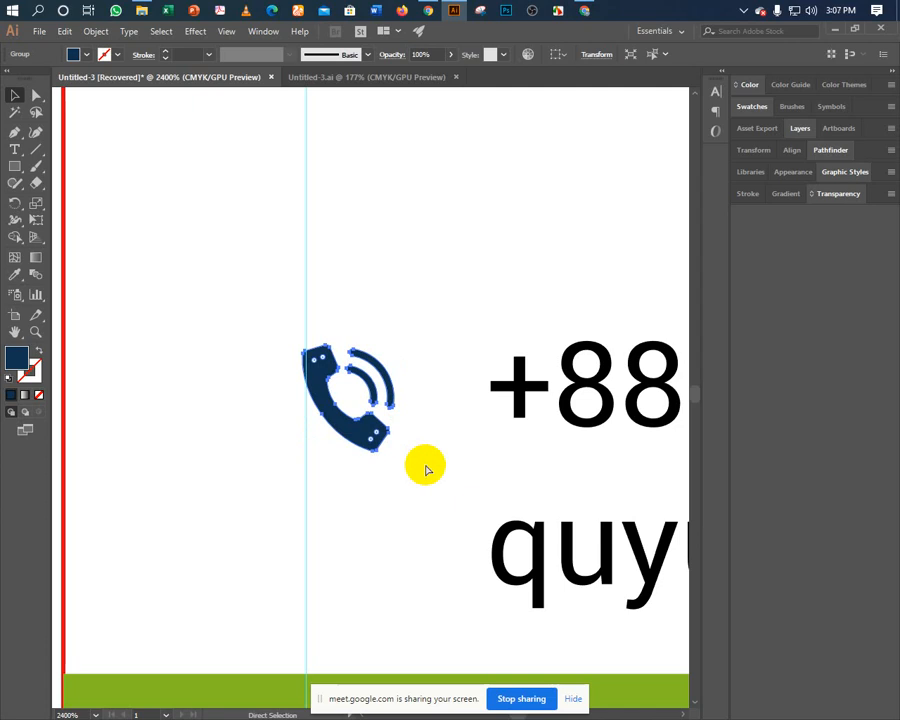
{"action": "key", "text": "ctrl+k"}
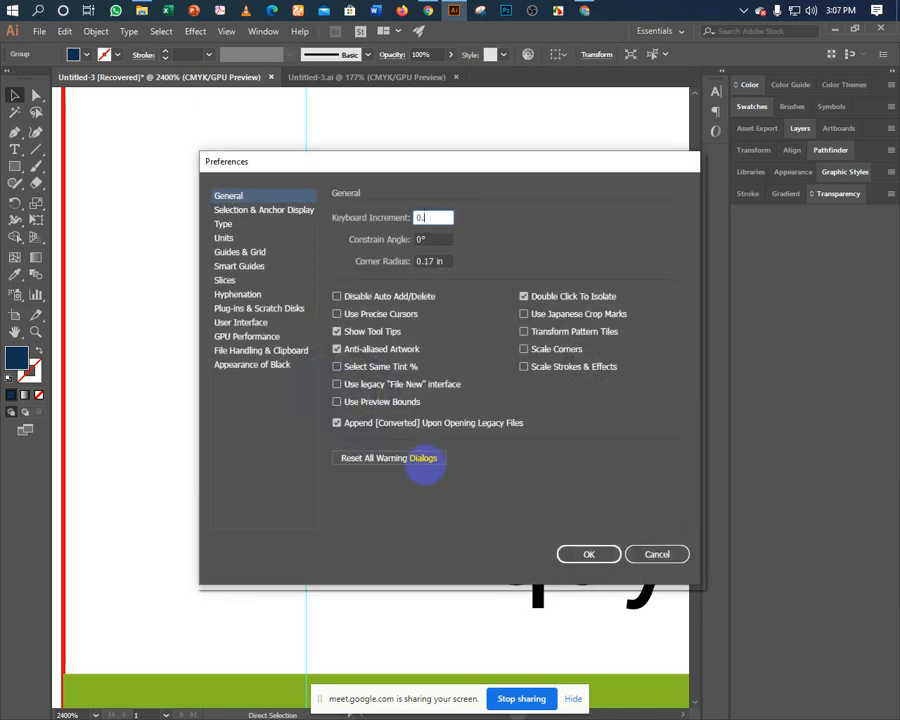
{"action": "key", "text": "Return"}
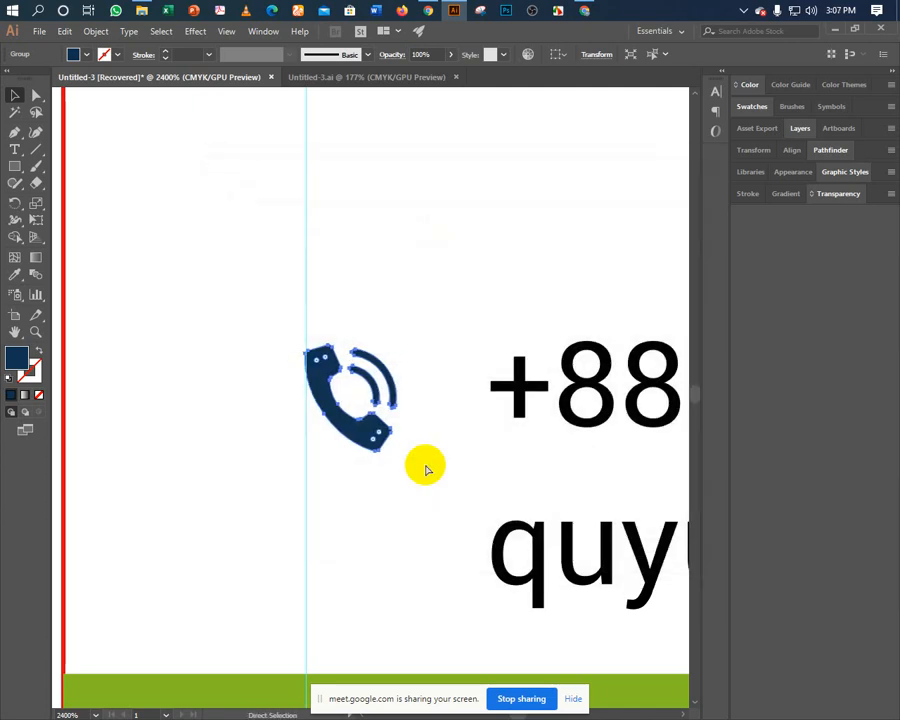
{"action": "key", "text": "Up"}
{"action": "key", "text": "Up"}
{"action": "key", "text": "Up"}
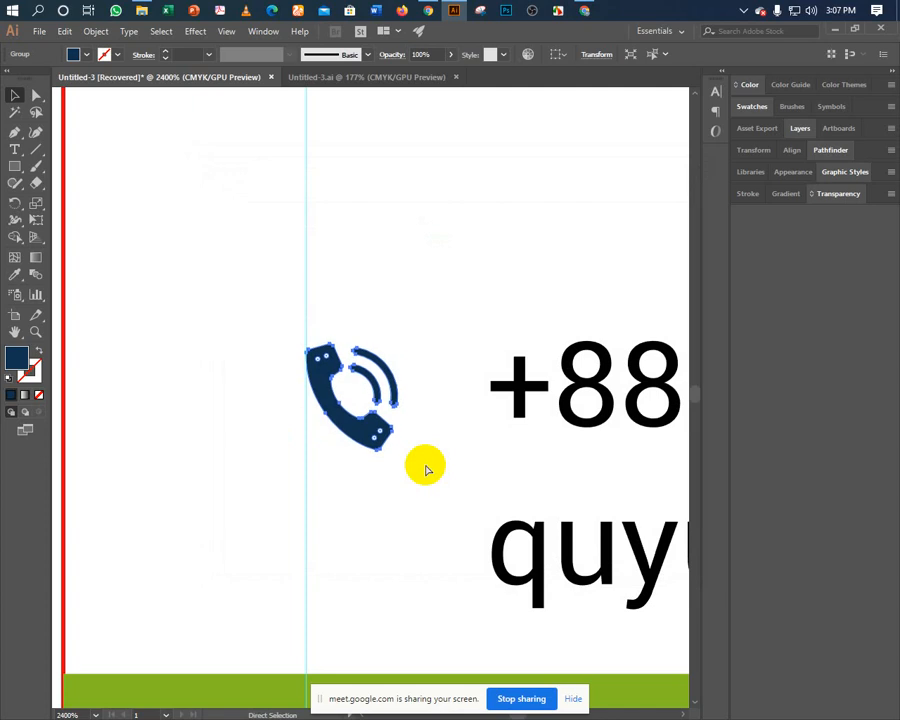
{"action": "key", "text": "Right"}
{"action": "key", "text": "ctrl+Up"}
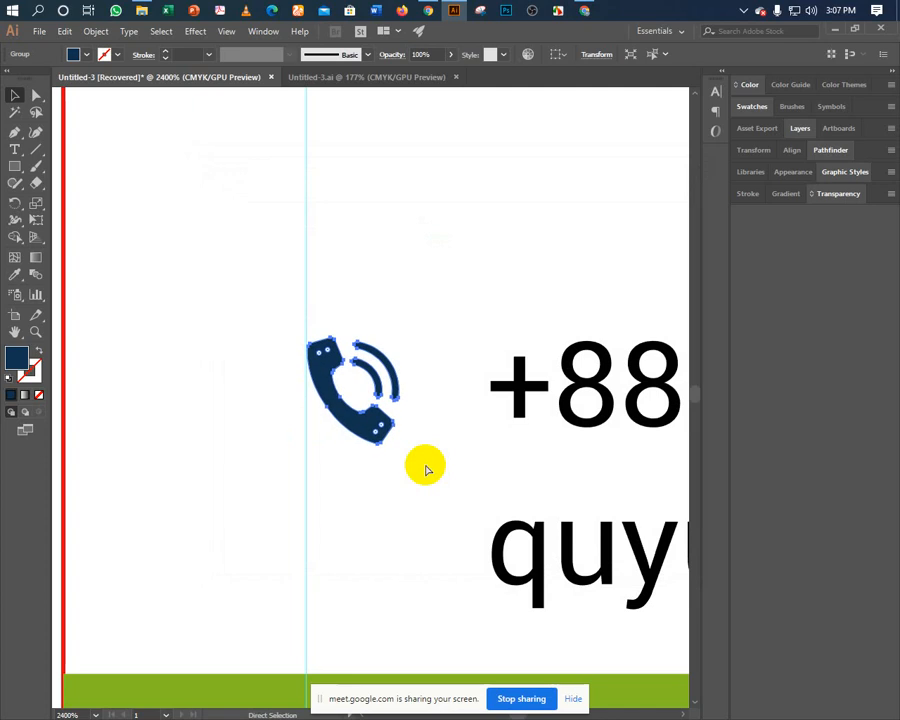
{"action": "key", "text": "ctrl+Left"}
{"action": "left_click", "coordinate": [453, 460]}
Select the phone and email lines, nudge them left toward the icon, and zoom out.
{"action": "left_click", "coordinate": [380, 438]}
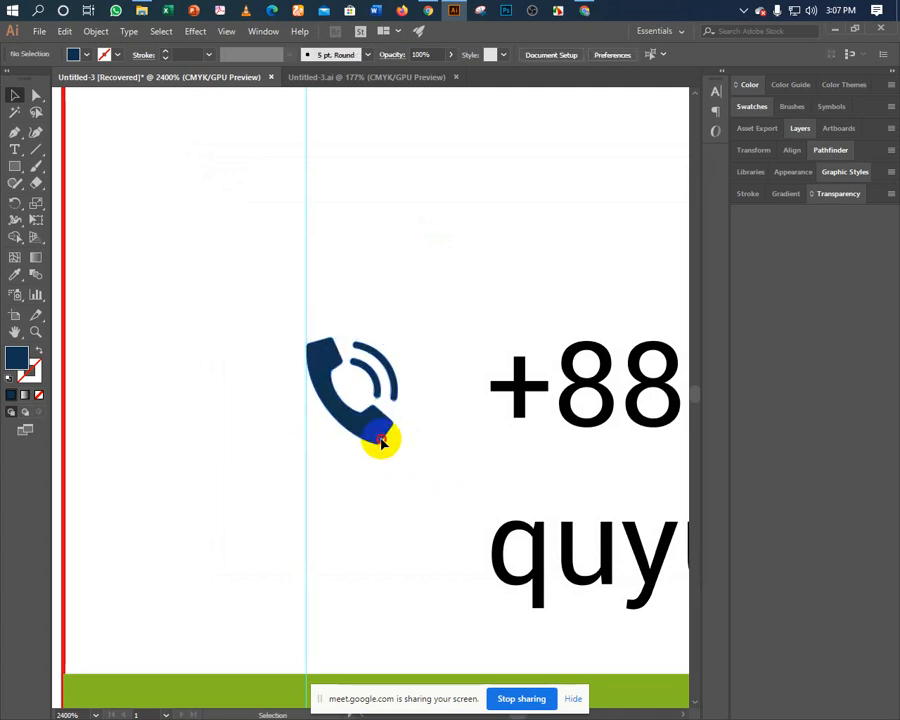
{"action": "left_click", "coordinate": [537, 427], "text": "shift"}
{"action": "left_click", "coordinate": [450, 406]}
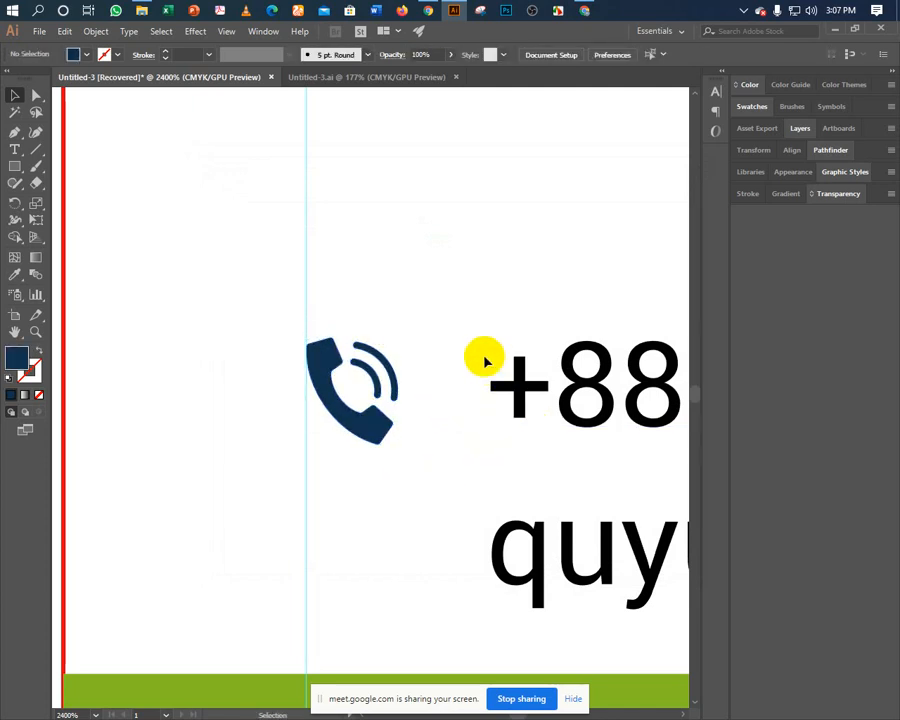
{"action": "left_click_drag", "start_coordinate": [468, 320], "coordinate": [538, 632]}
{"action": "key", "text": "Left"}
{"action": "key", "text": "Left"}
{"action": "key", "text": "Left"}
{"action": "key", "text": "Left"}
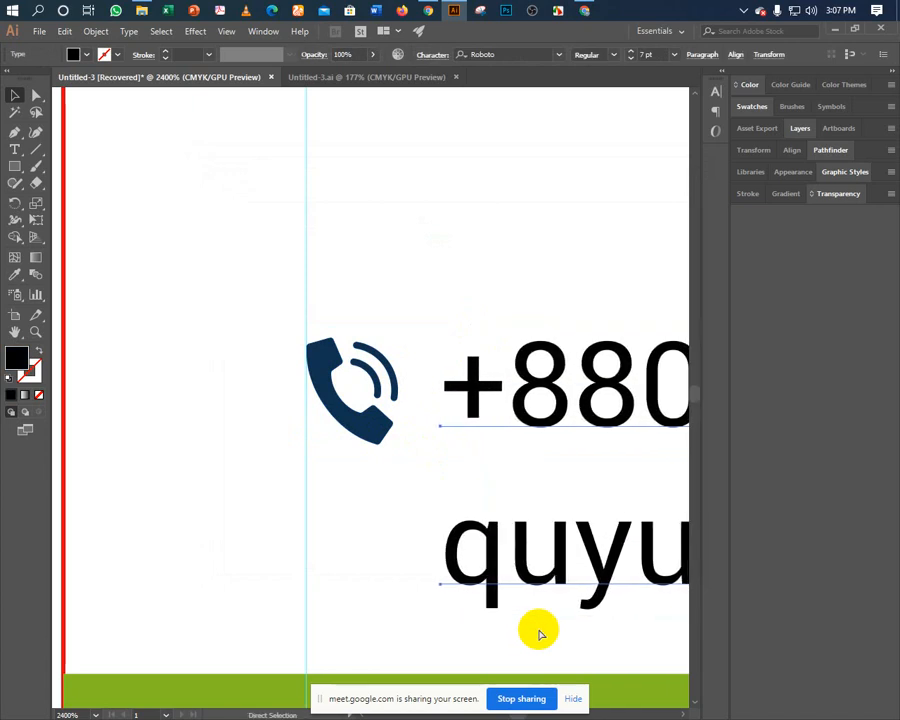
{"action": "key", "text": "ctrl+minus"}
{"action": "key", "text": "ctrl+minus"}
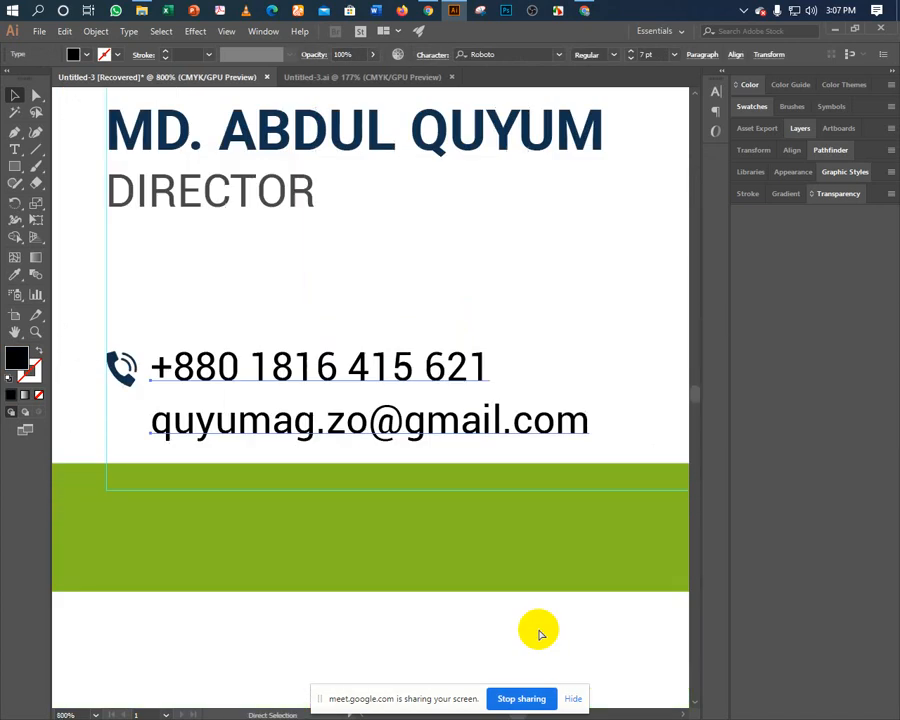
{"action": "left_click", "coordinate": [381, 306]}
{"action": "left_click_drag", "start_coordinate": [381, 306], "coordinate": [438, 258]}
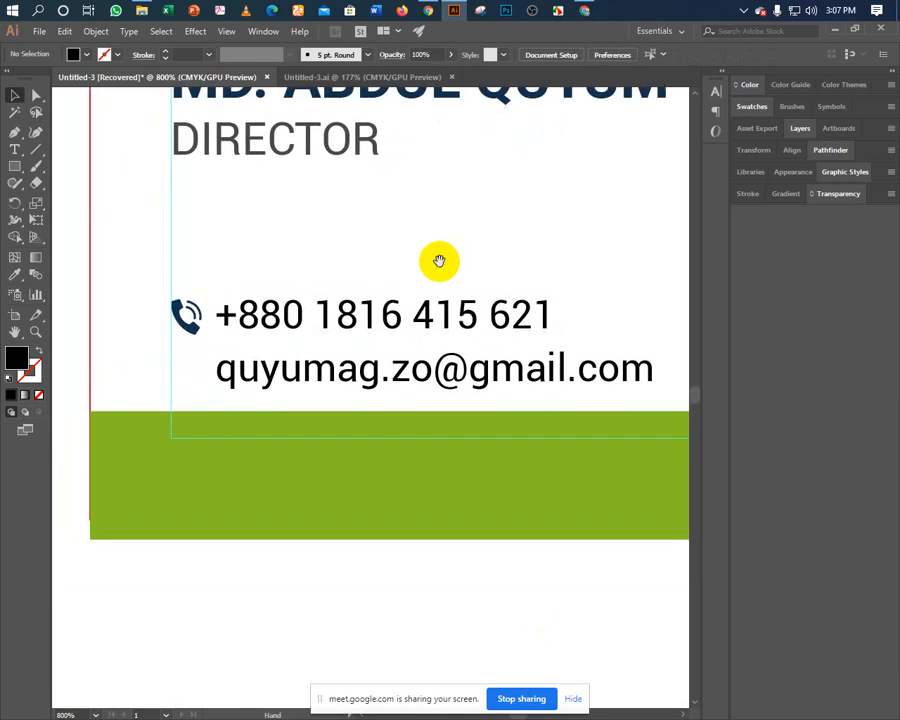
Draw a small square over the phone icon and fill it with the strip's green.
{"action": "left_click", "coordinate": [14, 170]}
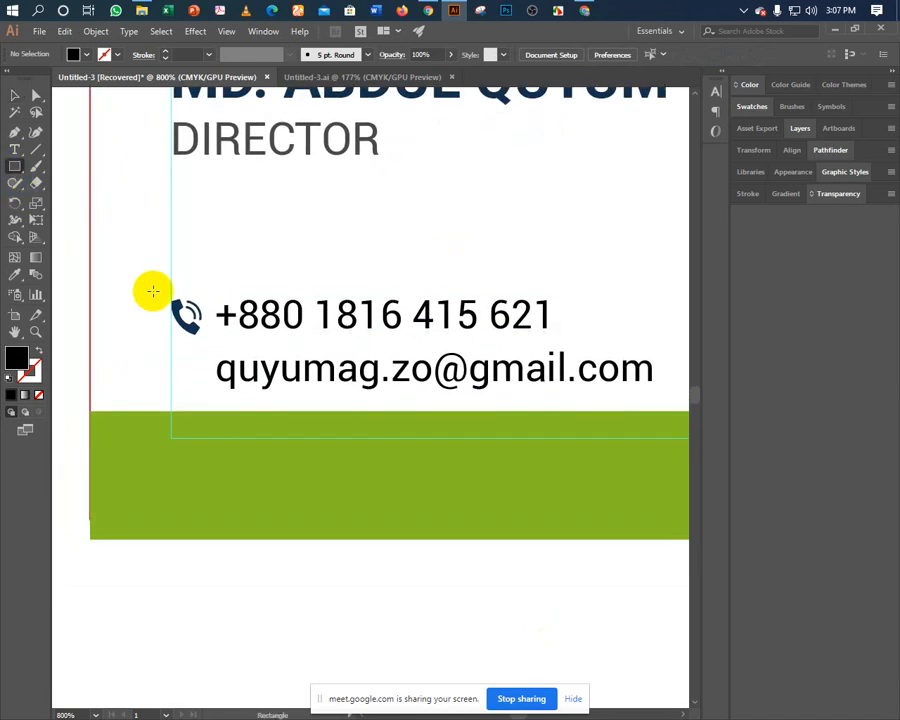
{"action": "left_click_drag", "start_coordinate": [171, 298], "coordinate": [200, 338]}
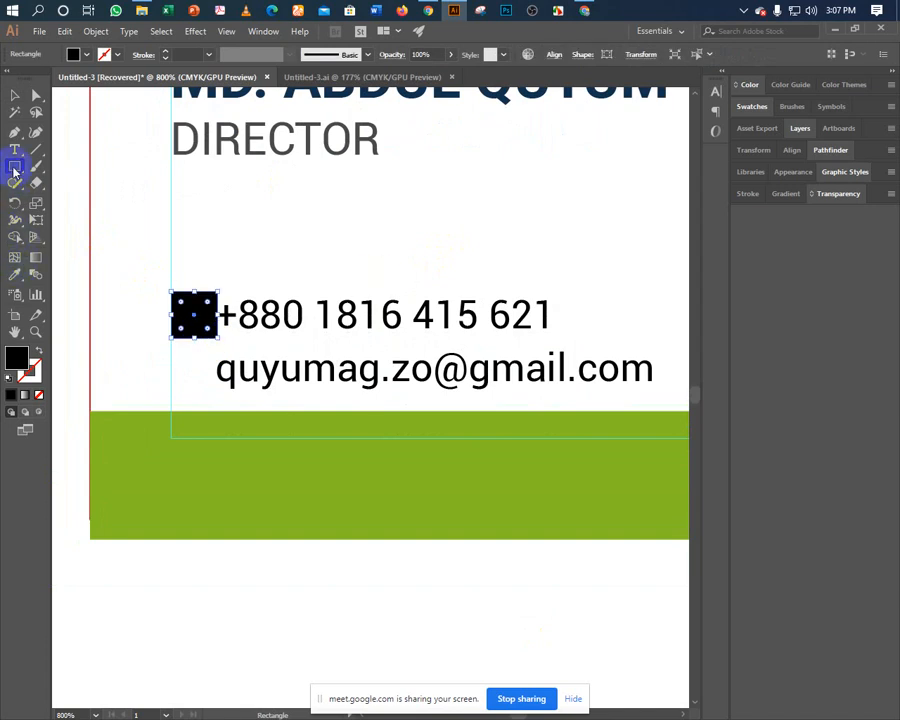
{"action": "left_click", "coordinate": [15, 274]}
{"action": "left_click", "coordinate": [128, 414]}
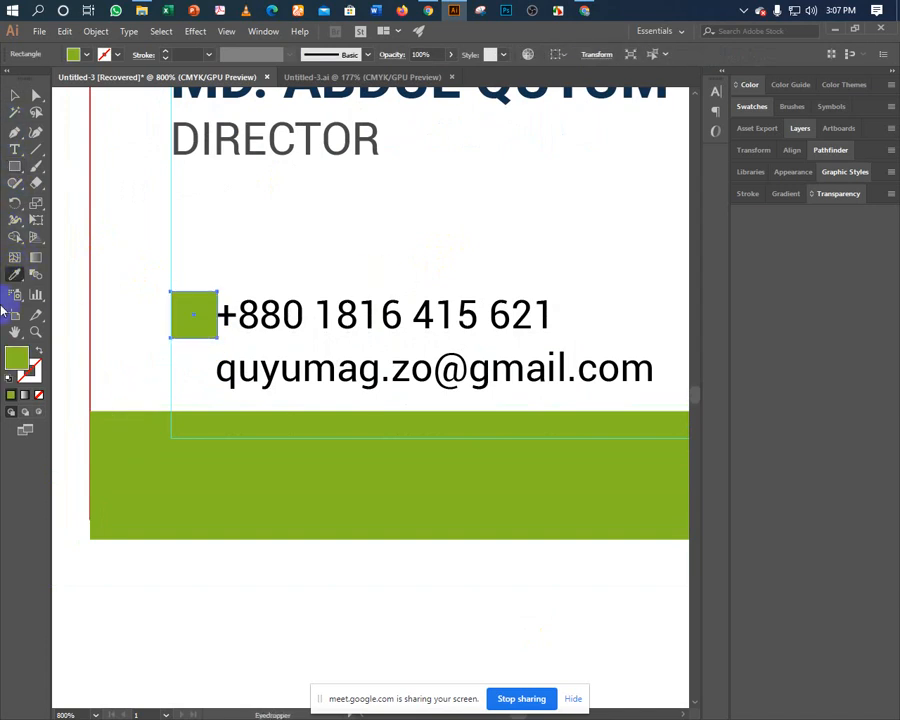
{"action": "left_click", "coordinate": [15, 93]}
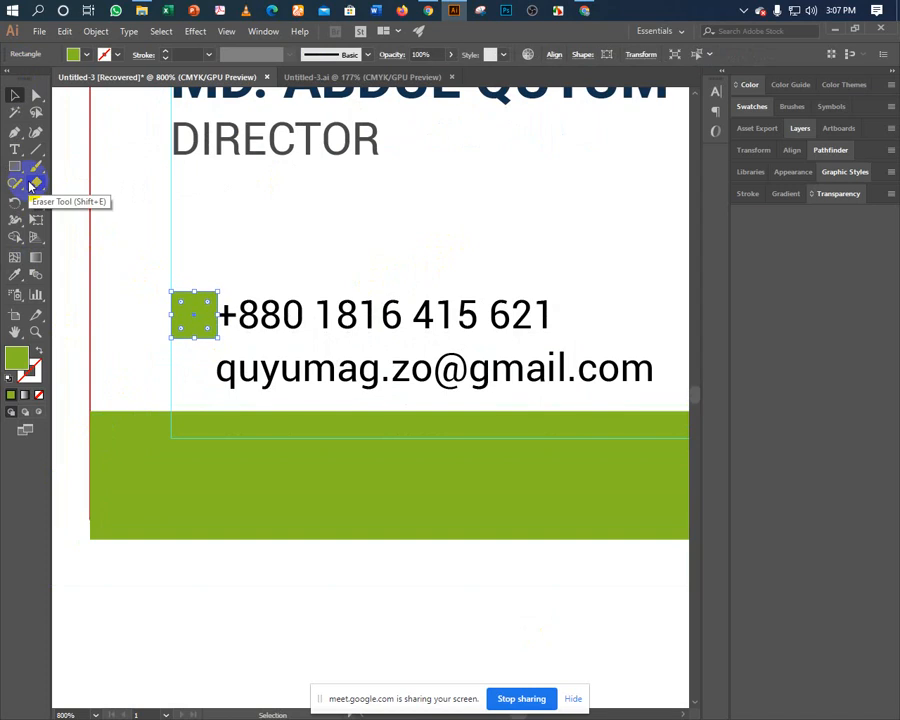
{"action": "left_click", "coordinate": [125, 229]}
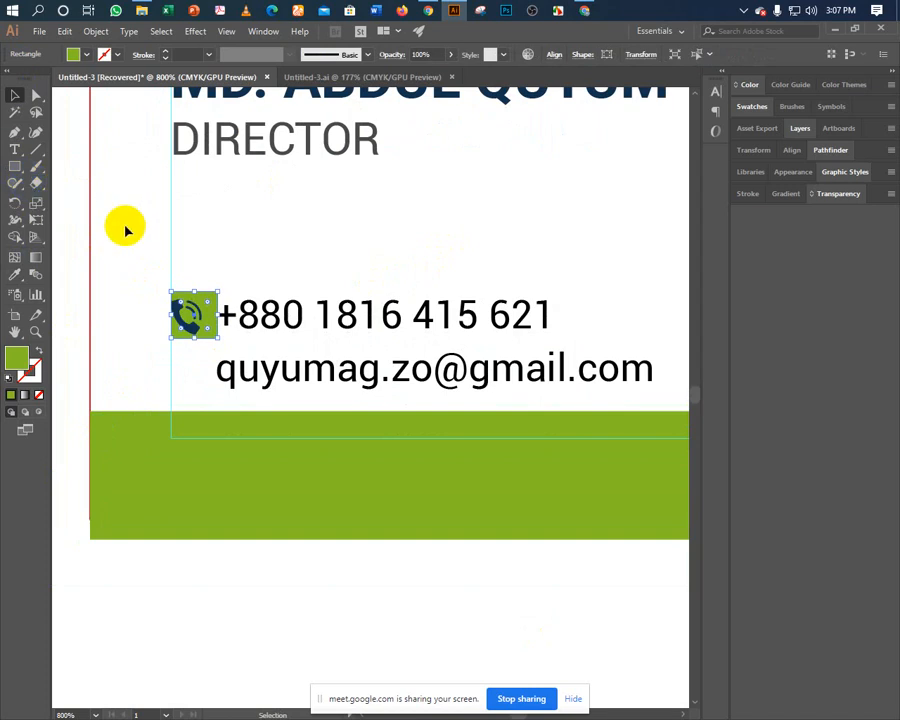
Select the green square and phone icon together and centre them horizontally.
{"action": "left_click", "coordinate": [187, 318]}
{"action": "left_click", "coordinate": [193, 330], "text": "shift"}
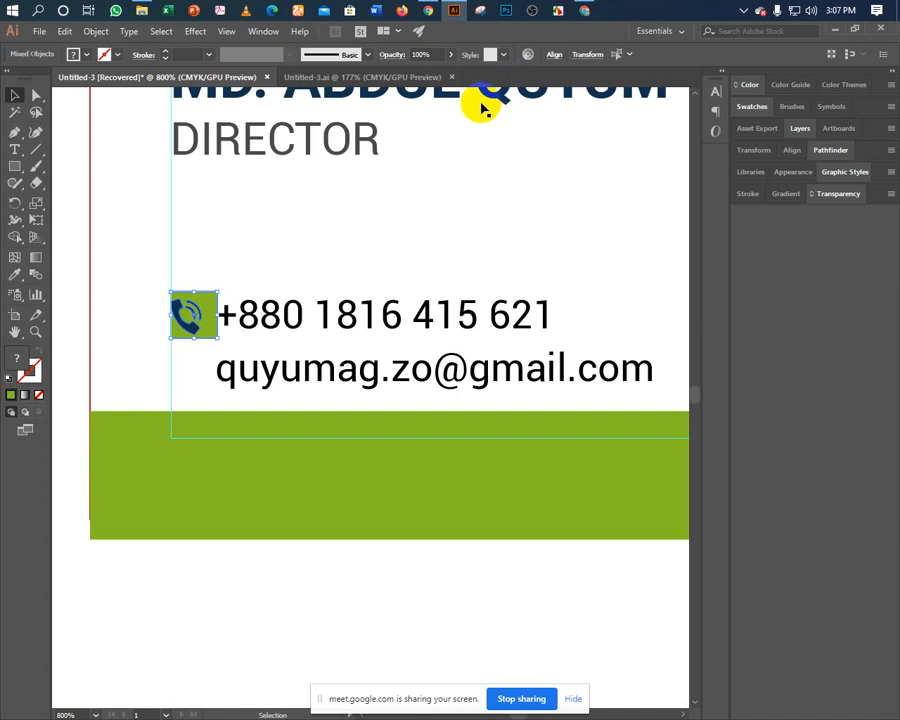
{"action": "left_click", "coordinate": [554, 56]}
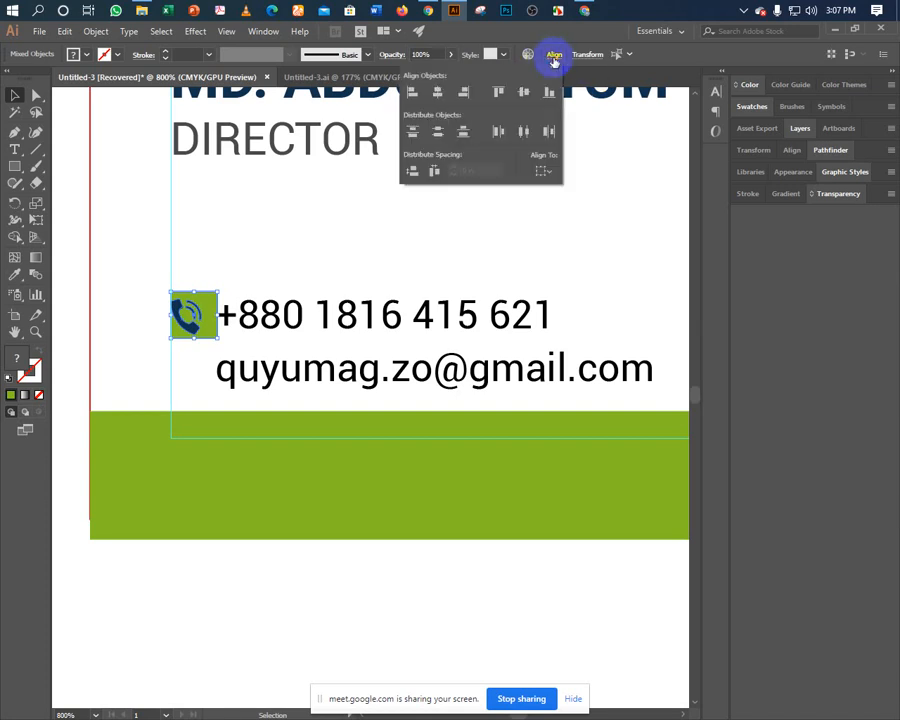
{"action": "left_click", "coordinate": [439, 94]}
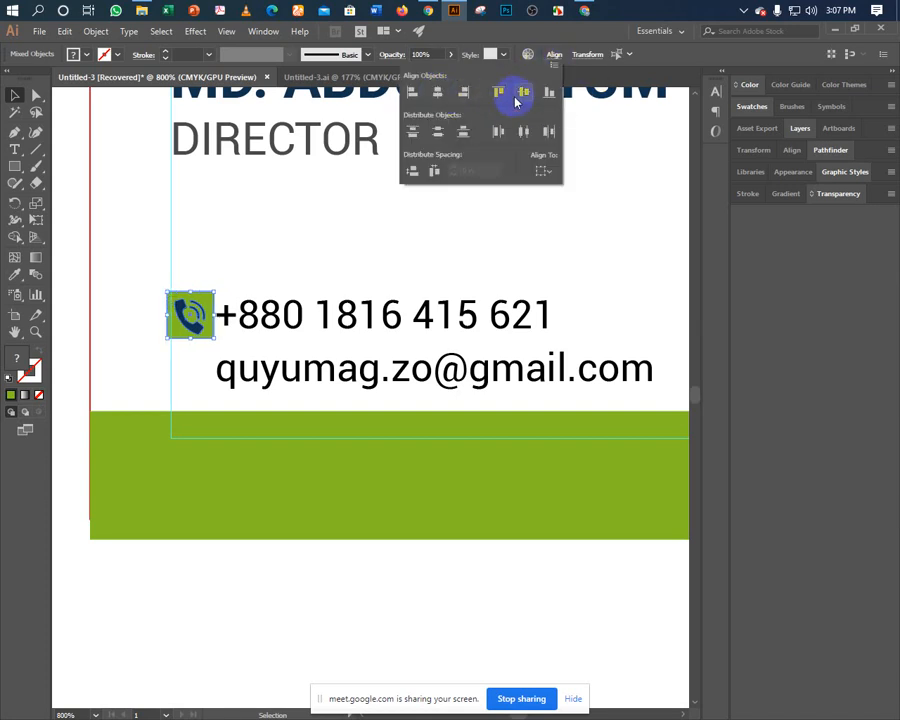
{"action": "left_click", "coordinate": [245, 234]}
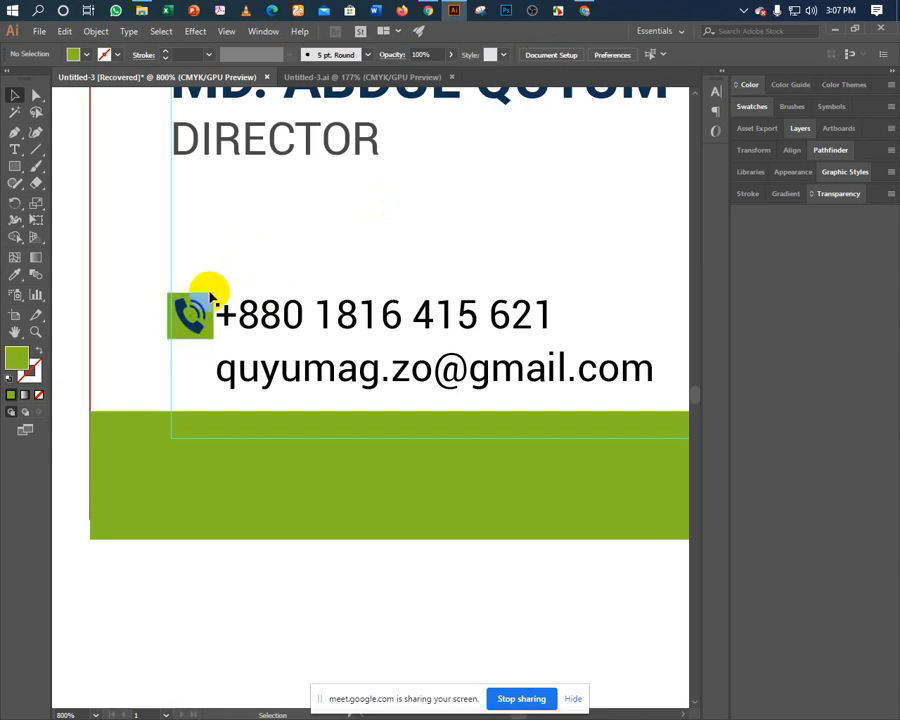
{"action": "left_click", "coordinate": [205, 300]}
Move the contact text further right of the phone tile and shift the icon slightly right.
{"action": "key", "text": "ctrl+plus"}
{"action": "key", "text": "ctrl+plus"}
{"action": "key", "text": "ctrl+plus"}
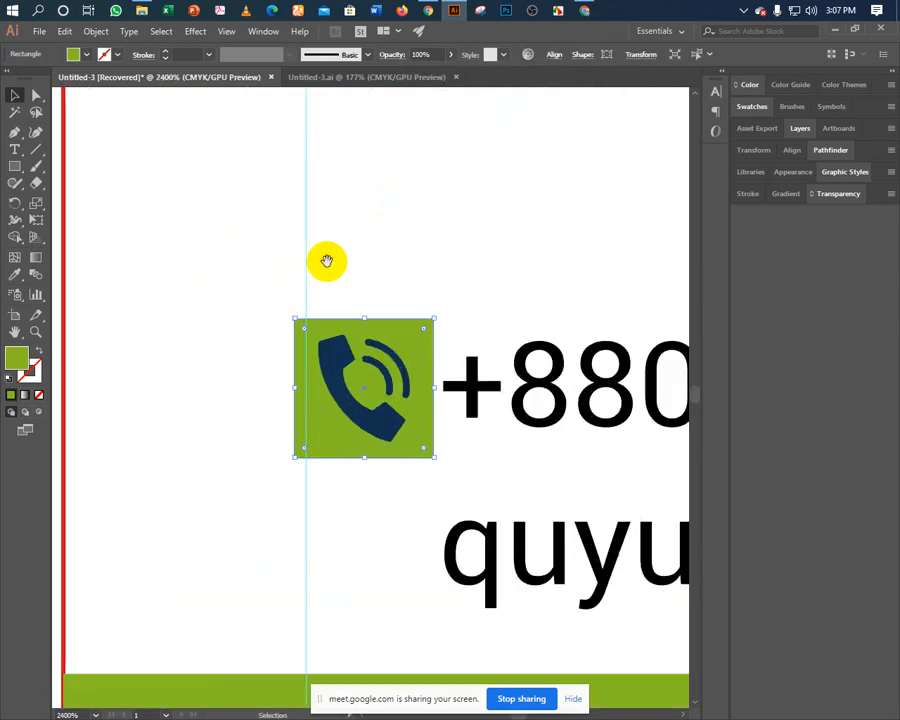
{"action": "left_click", "coordinate": [342, 238]}
{"action": "scroll", "coordinate": [342, 238], "scroll_direction": "right", "scroll_amount": 3}
{"action": "left_click", "coordinate": [225, 418]}
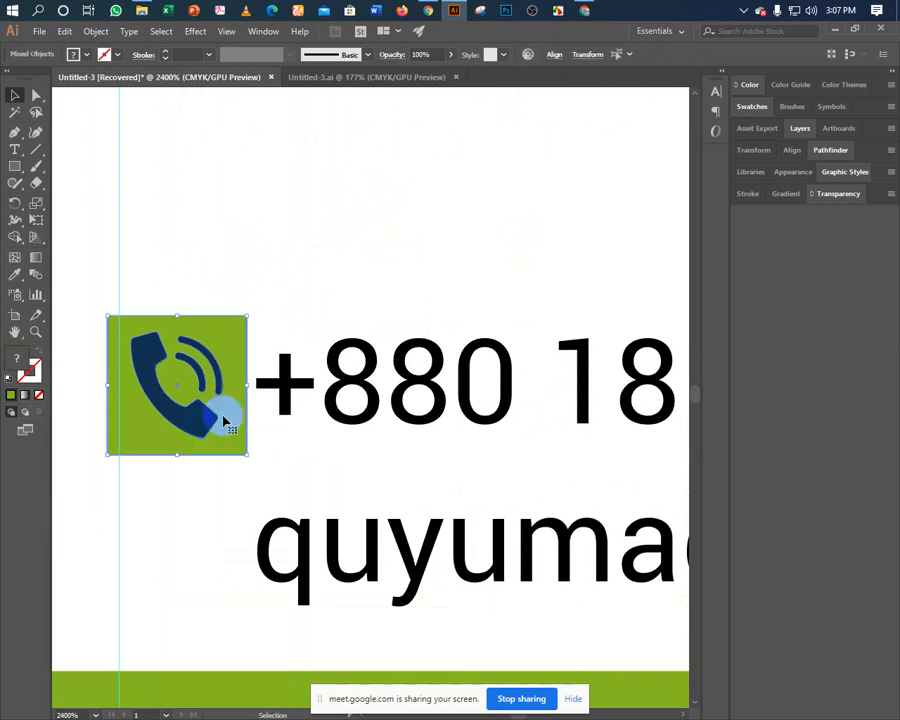
{"action": "left_click", "coordinate": [303, 400], "text": "shift"}
{"action": "left_click", "coordinate": [305, 538]}
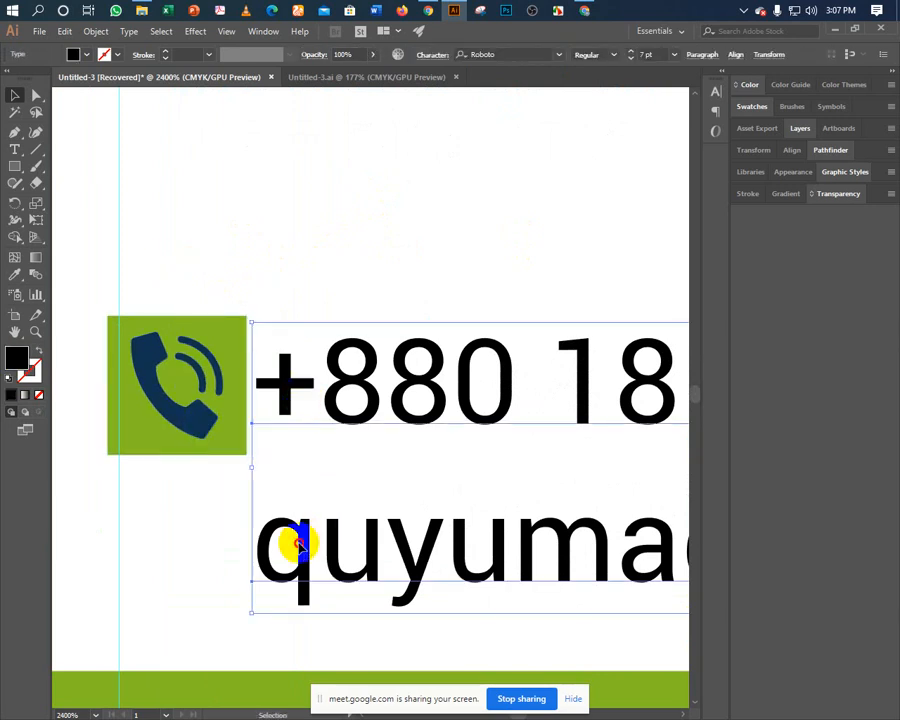
{"action": "left_click_drag", "start_coordinate": [296, 536], "coordinate": [356, 536]}
{"action": "left_click_drag", "start_coordinate": [180, 362], "coordinate": [208, 380]}
{"action": "left_click", "coordinate": [204, 289]}
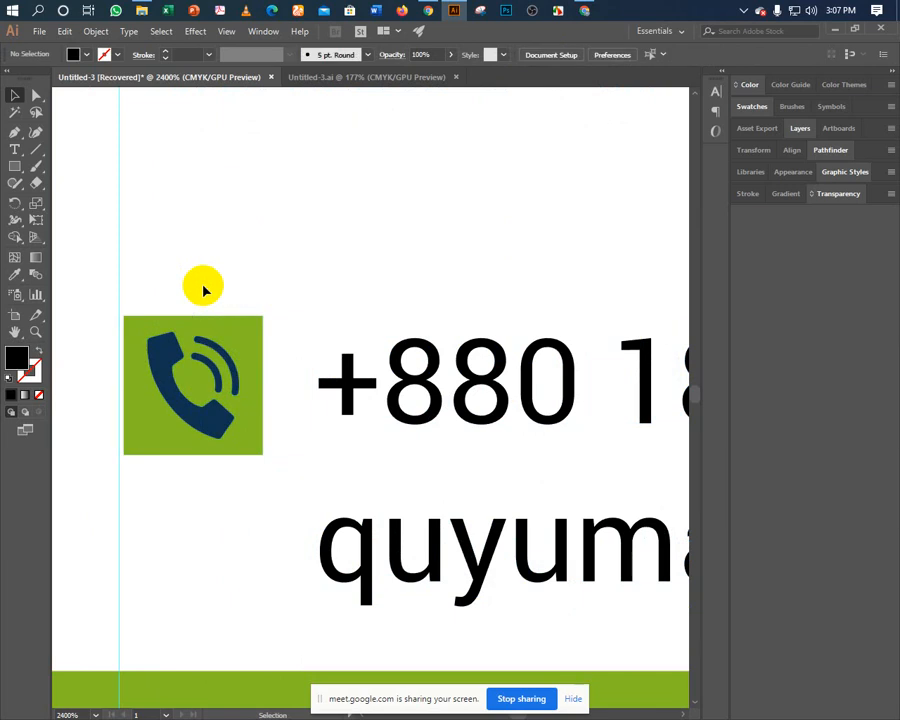
Select the green square and drag its corner widget to round its corners slightly.
{"action": "left_click", "coordinate": [132, 340]}
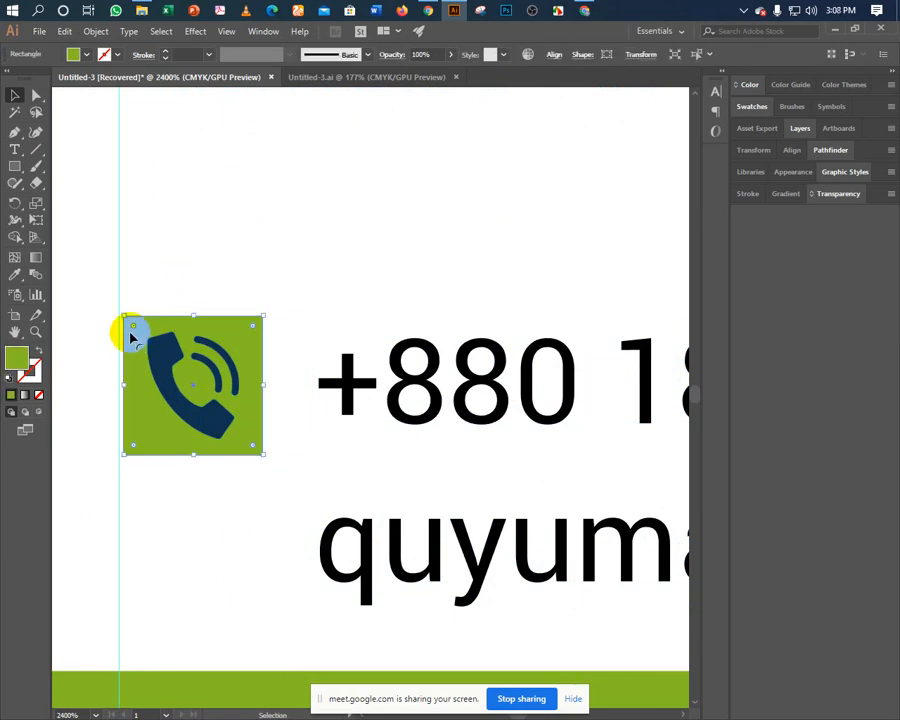
{"action": "left_click", "coordinate": [271, 437]}
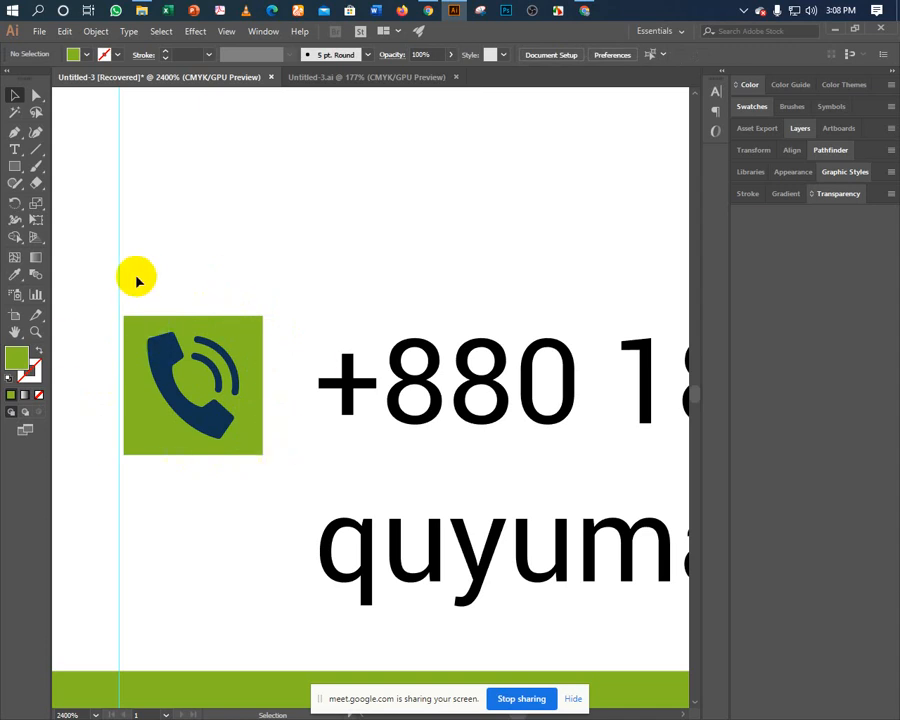
{"action": "left_click", "coordinate": [134, 331]}
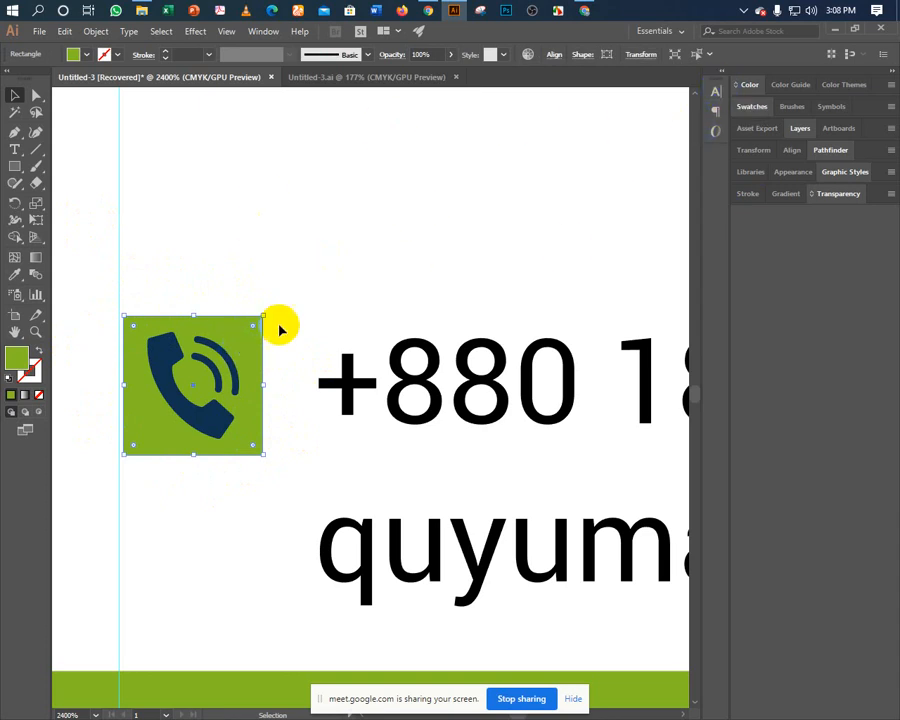
{"action": "left_click", "coordinate": [216, 270]}
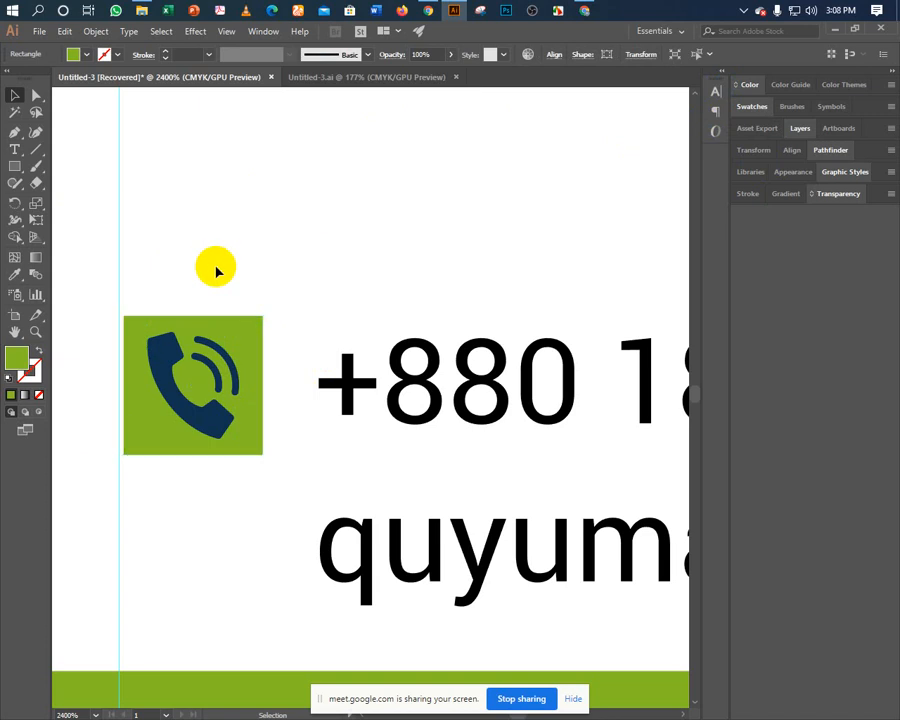
{"action": "left_click", "coordinate": [128, 330]}
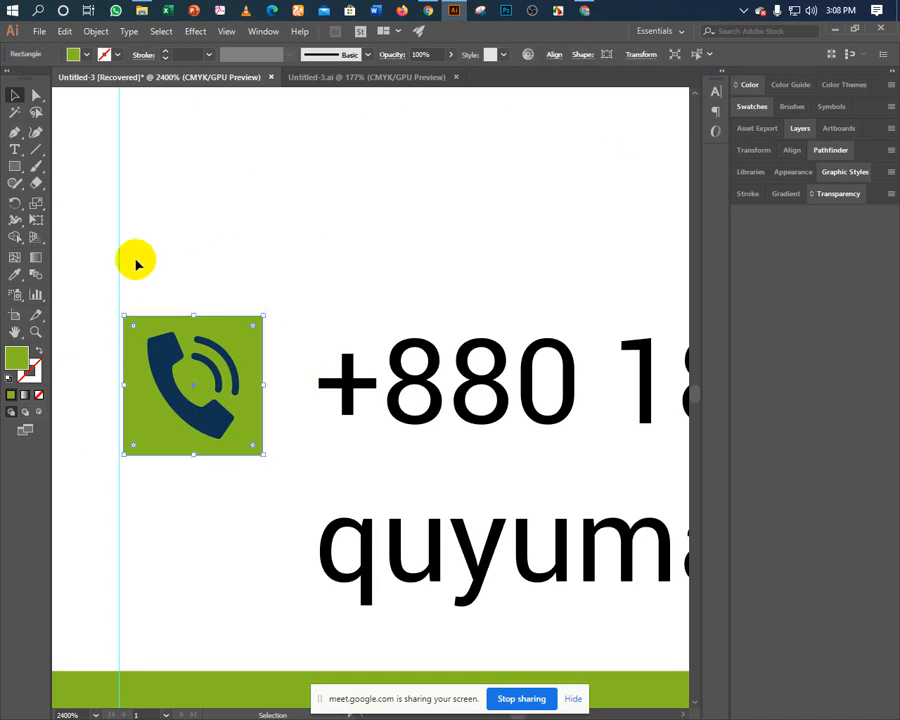
{"action": "left_click", "coordinate": [16, 93]}
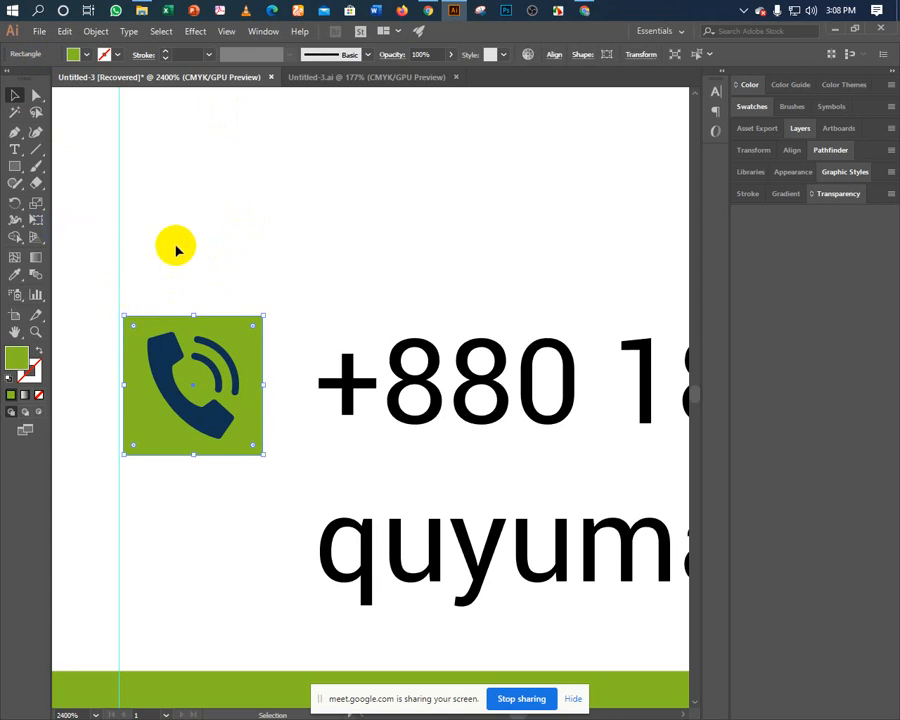
{"action": "left_click", "coordinate": [248, 335]}
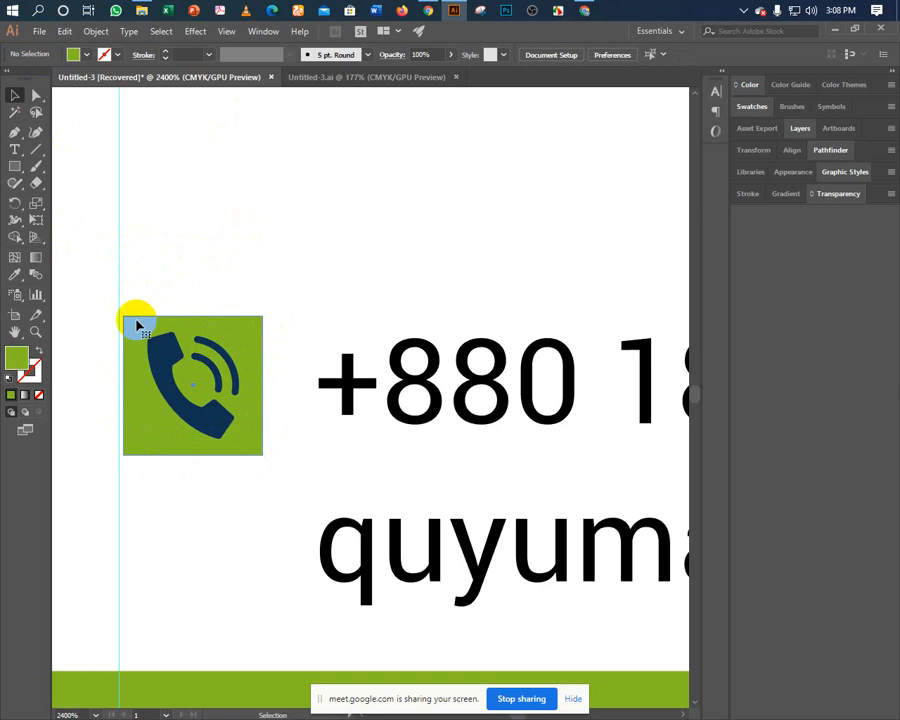
{"action": "left_click", "coordinate": [250, 347]}
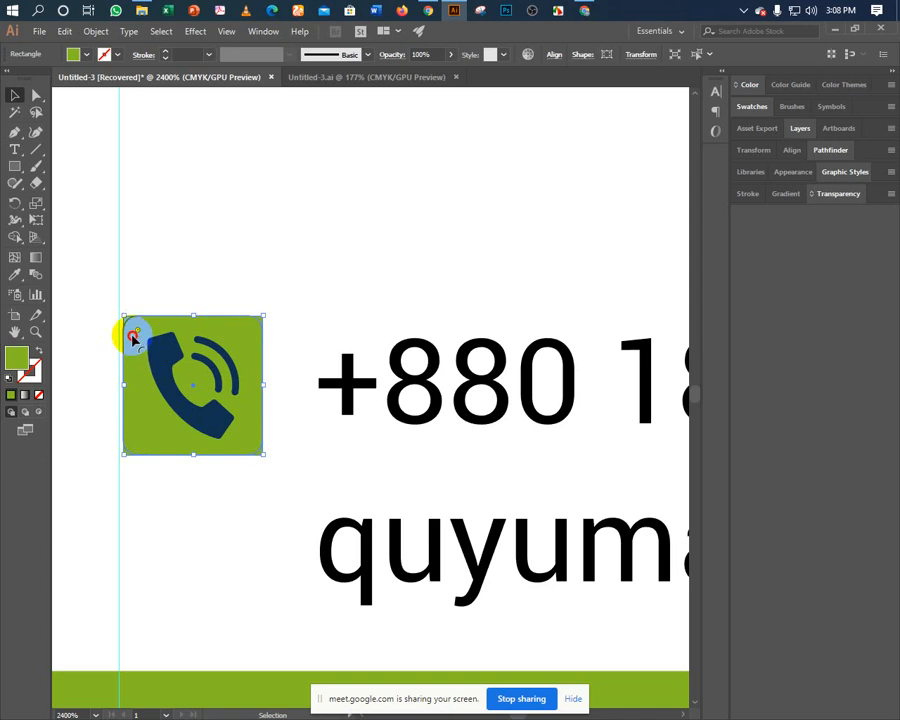
Select the green icon square behind the navy phone symbol.
{"action": "left_click", "coordinate": [138, 263]}
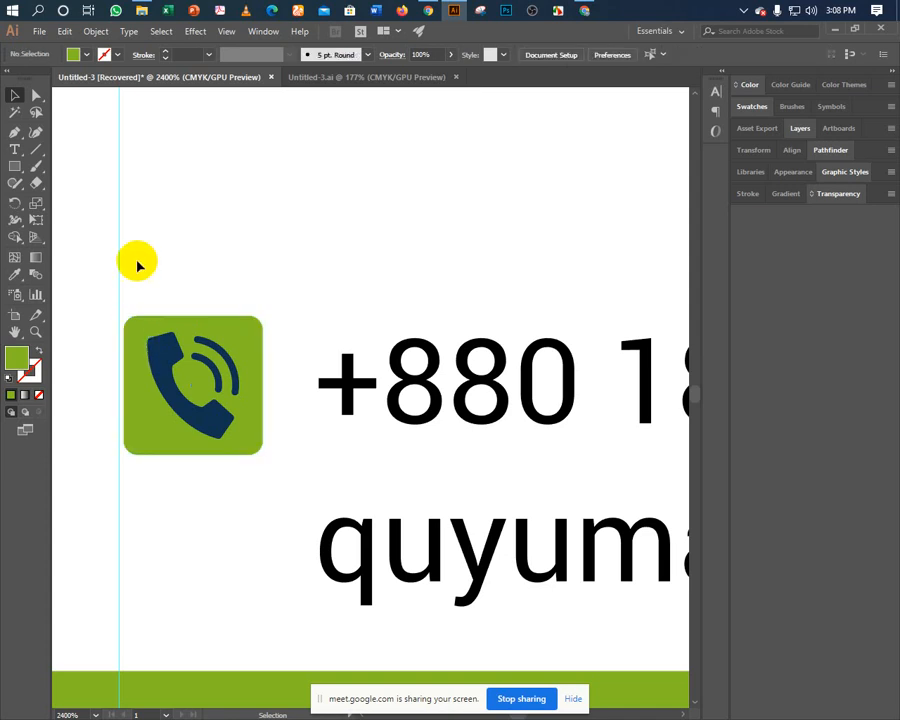
{"action": "key", "text": "ctrl+a"}
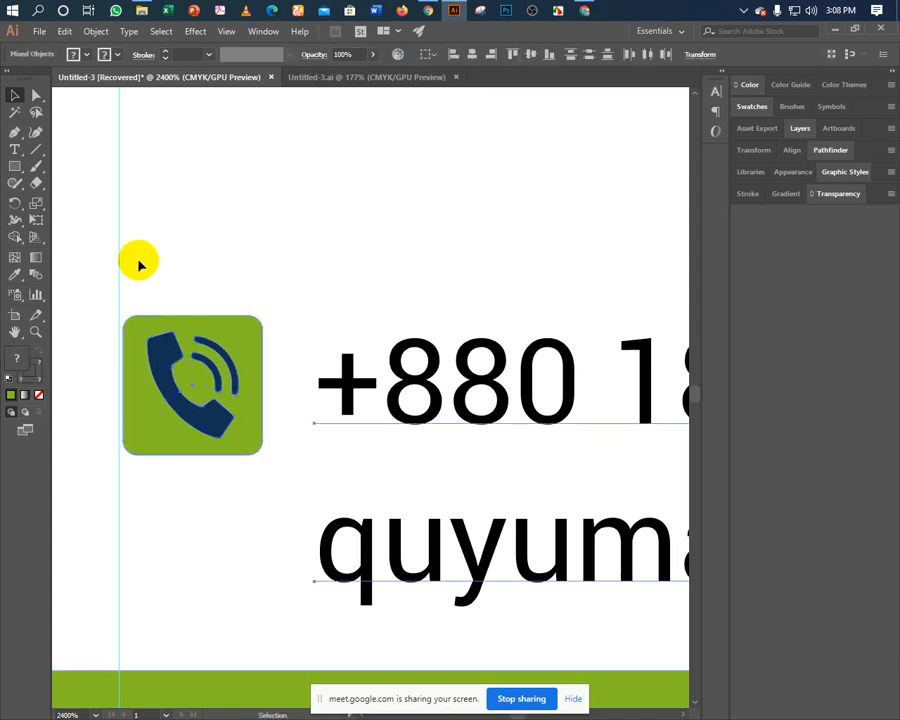
{"action": "left_click", "coordinate": [136, 281]}
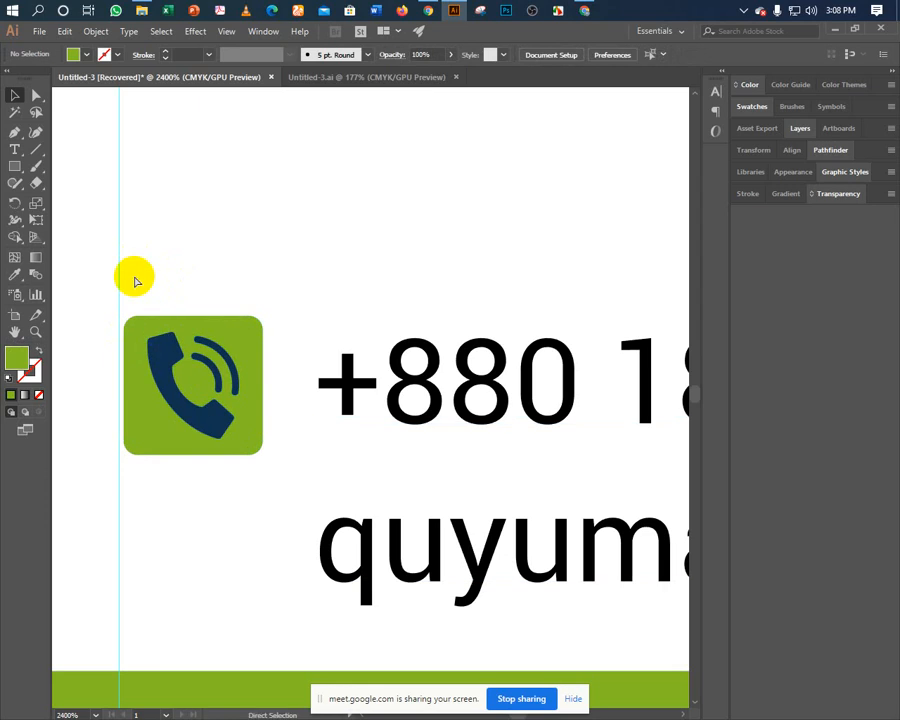
{"action": "key", "text": "ctrl+a"}
{"action": "left_click", "coordinate": [145, 322]}
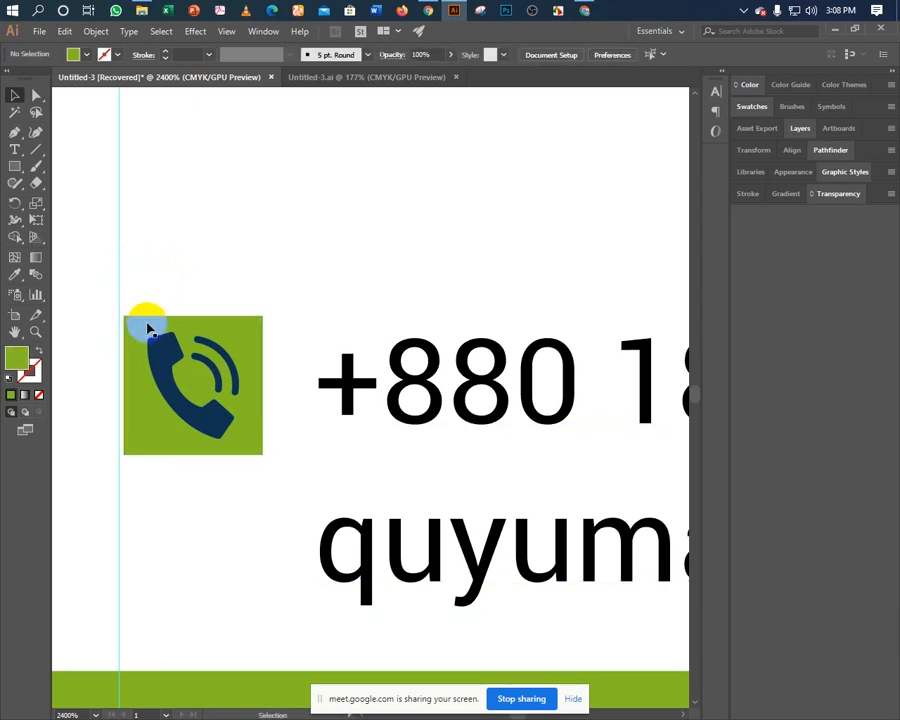
{"action": "left_click", "coordinate": [156, 287]}
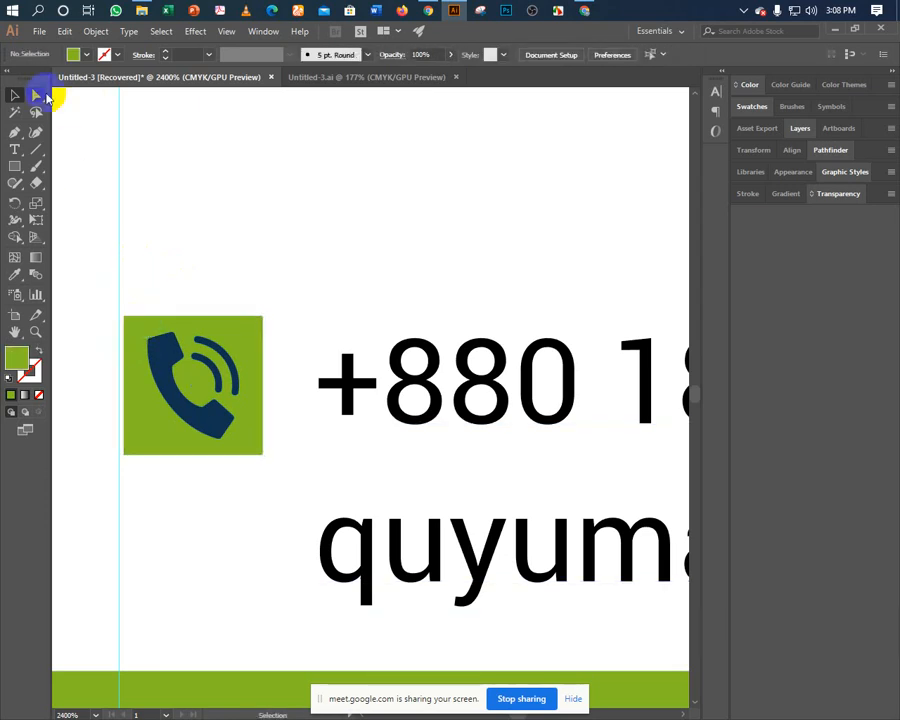
Round the green square's corners with the Direct Selection tool, then undo the rounding.
{"action": "left_click", "coordinate": [36, 97]}
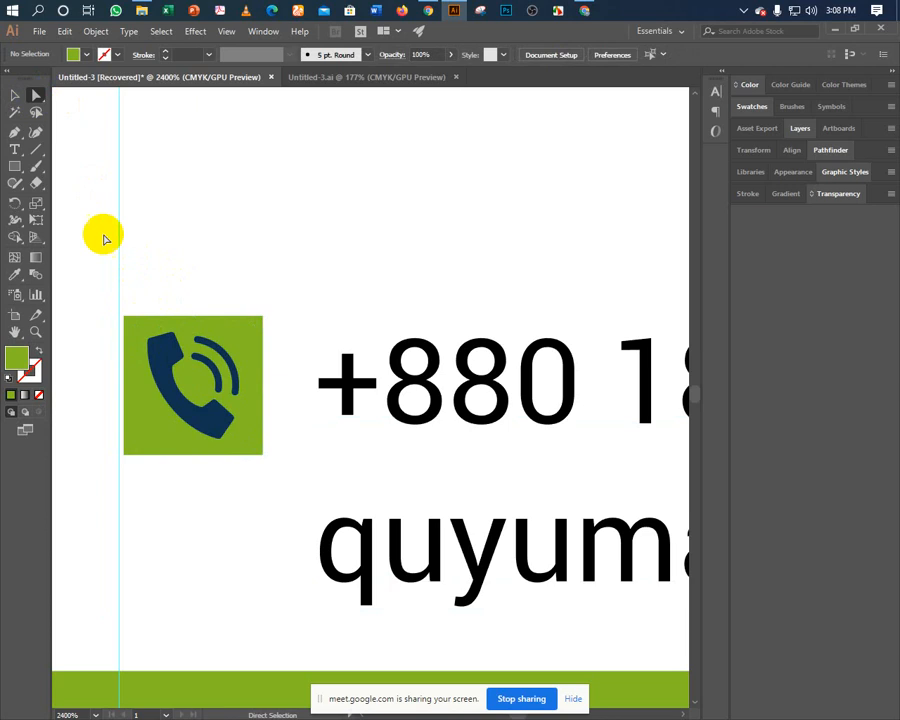
{"action": "left_click", "coordinate": [126, 318]}
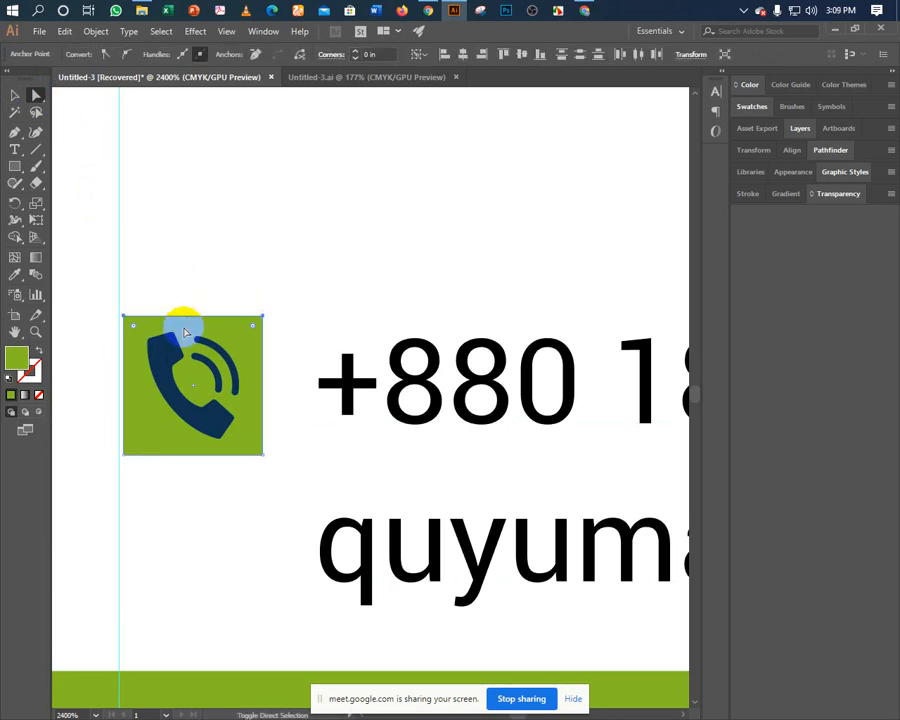
{"action": "left_click", "coordinate": [140, 339]}
{"action": "left_click_drag", "start_coordinate": [133, 328], "coordinate": [143, 348]}
{"action": "left_click", "coordinate": [154, 283]}
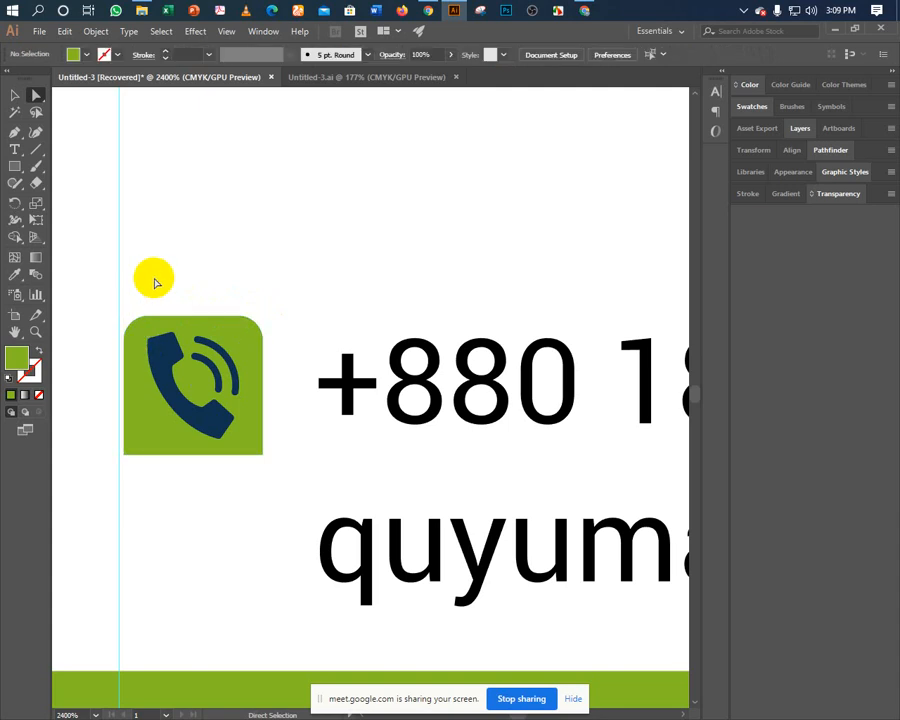
{"action": "key", "text": "ctrl+z"}
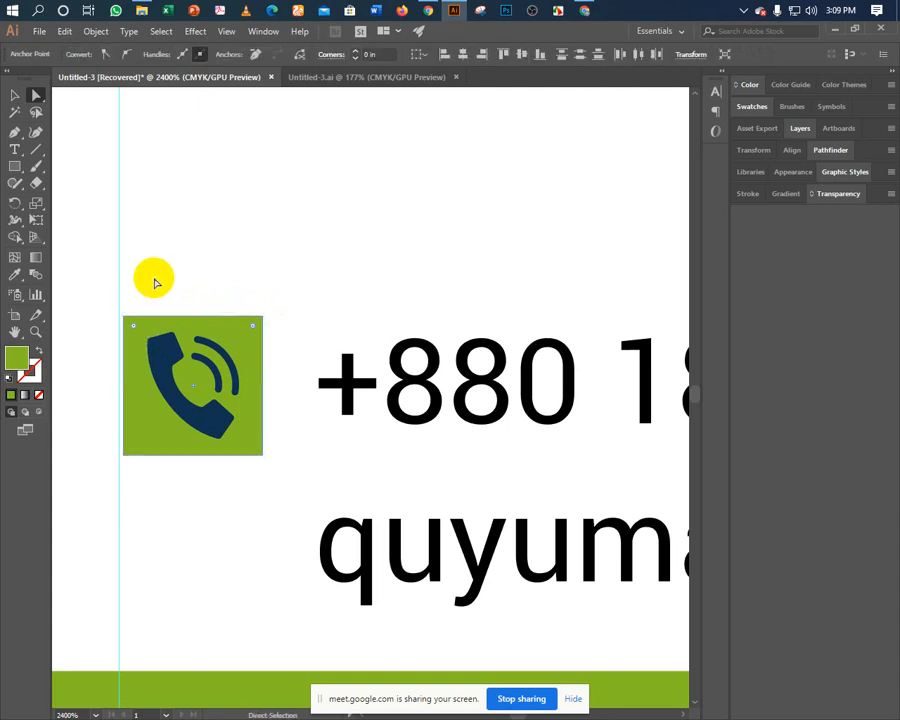
Reselect the green square and round its corners slightly by dragging a corner widget.
{"action": "left_click", "coordinate": [13, 95]}
{"action": "left_click", "coordinate": [195, 216]}
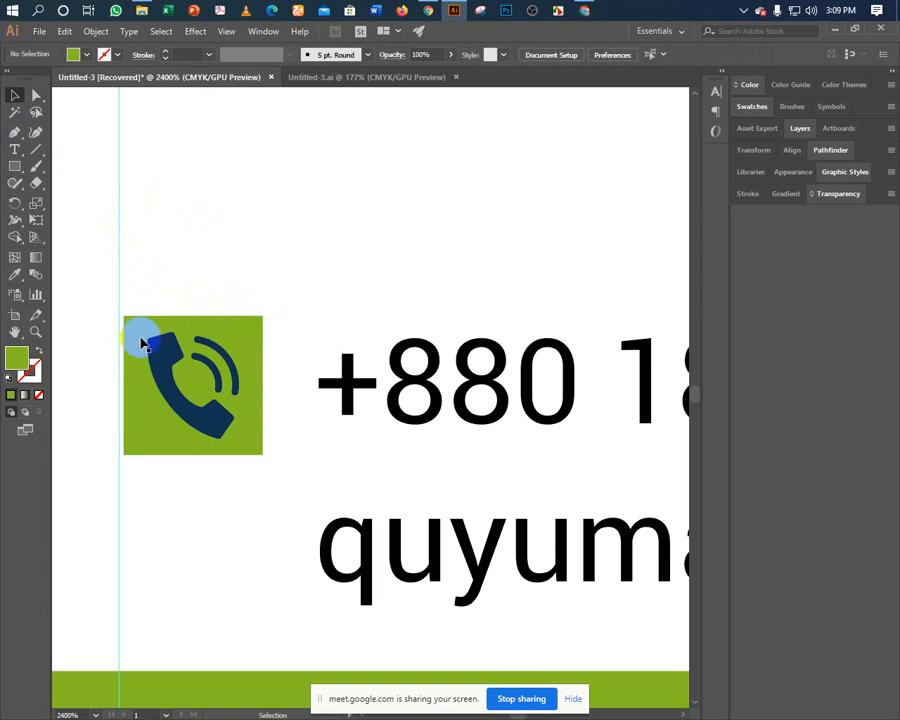
{"action": "left_click", "coordinate": [140, 333]}
{"action": "left_click_drag", "start_coordinate": [136, 330], "coordinate": [143, 342]}
{"action": "left_click", "coordinate": [155, 288]}
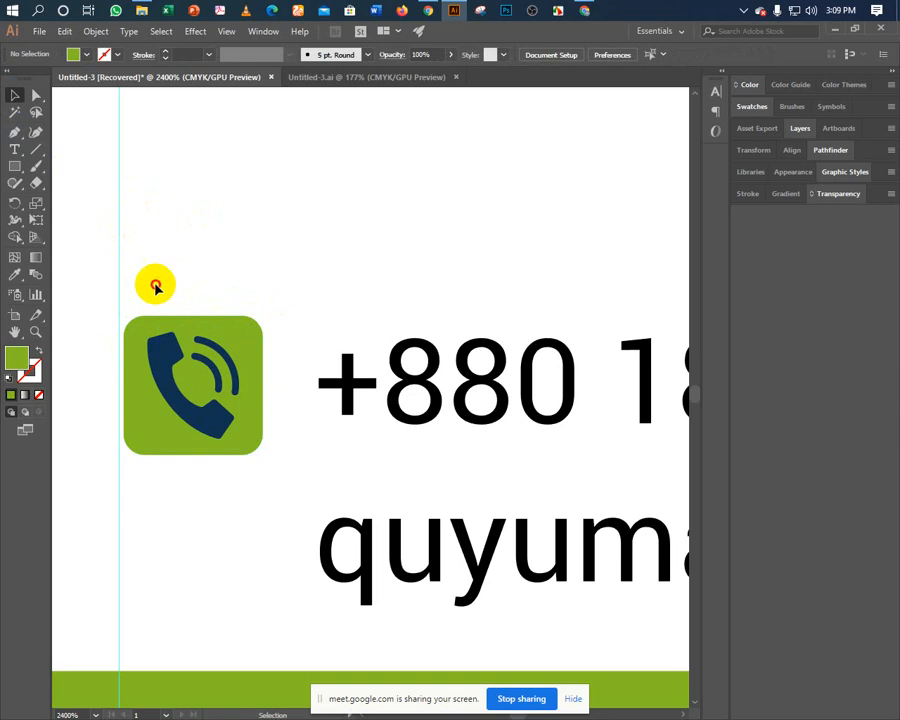
Undo an accidental shrink of the phone icon, then select the square and phone together.
{"action": "left_click", "coordinate": [203, 410]}
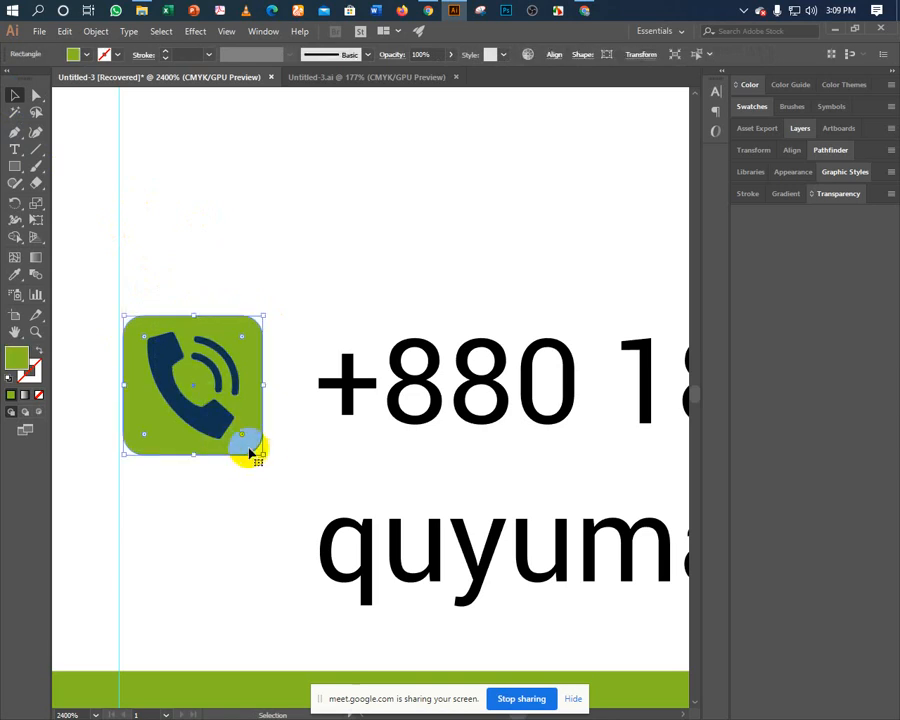
{"action": "left_click_drag", "start_coordinate": [262, 457], "coordinate": [257, 452]}
{"action": "left_click", "coordinate": [173, 293]}
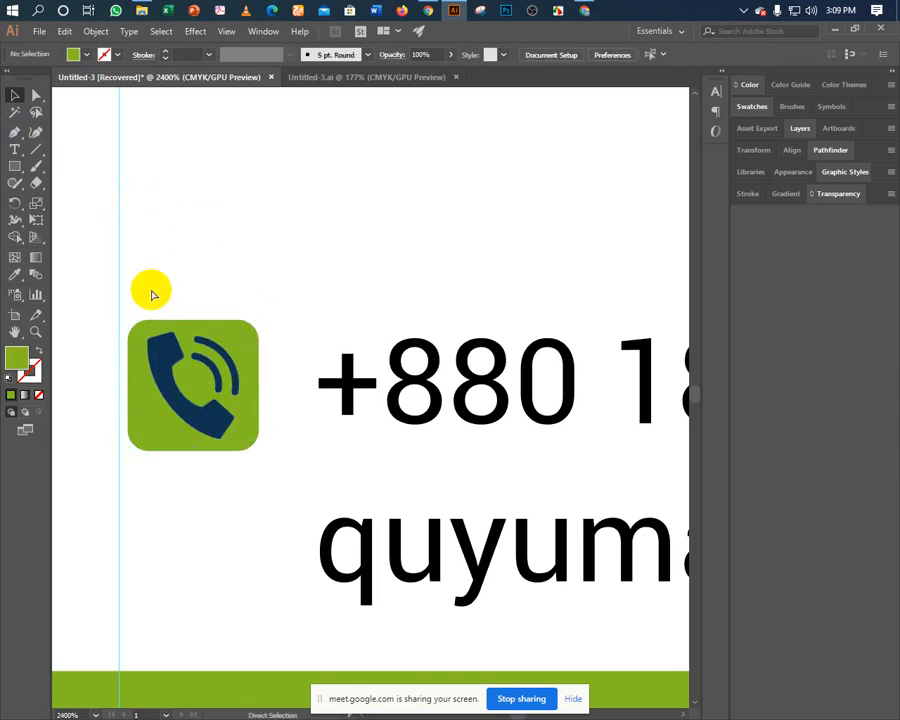
{"action": "key", "text": "ctrl+z"}
{"action": "left_click_drag", "start_coordinate": [140, 274], "coordinate": [205, 431]}
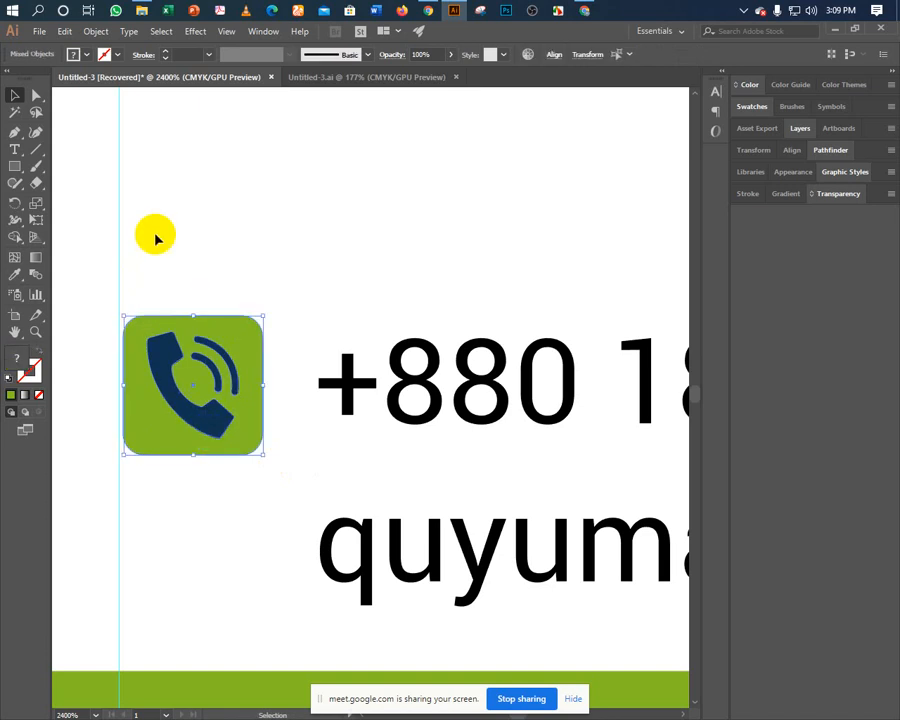
Centre the phone symbol horizontally and vertically on the green square.
{"action": "left_click", "coordinate": [554, 54]}
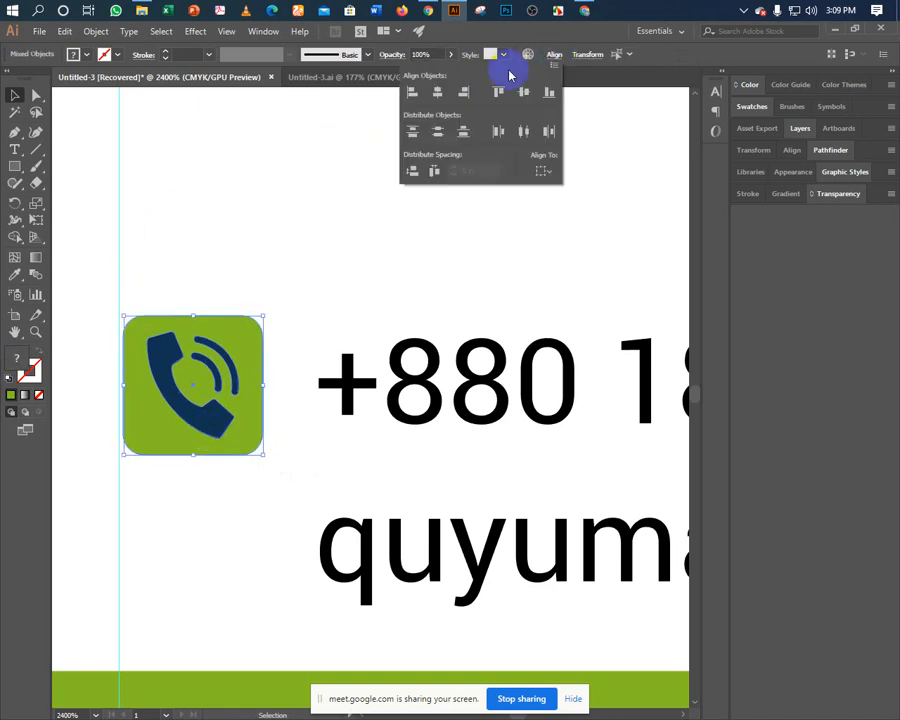
{"action": "left_click", "coordinate": [436, 92]}
{"action": "left_click", "coordinate": [518, 92]}
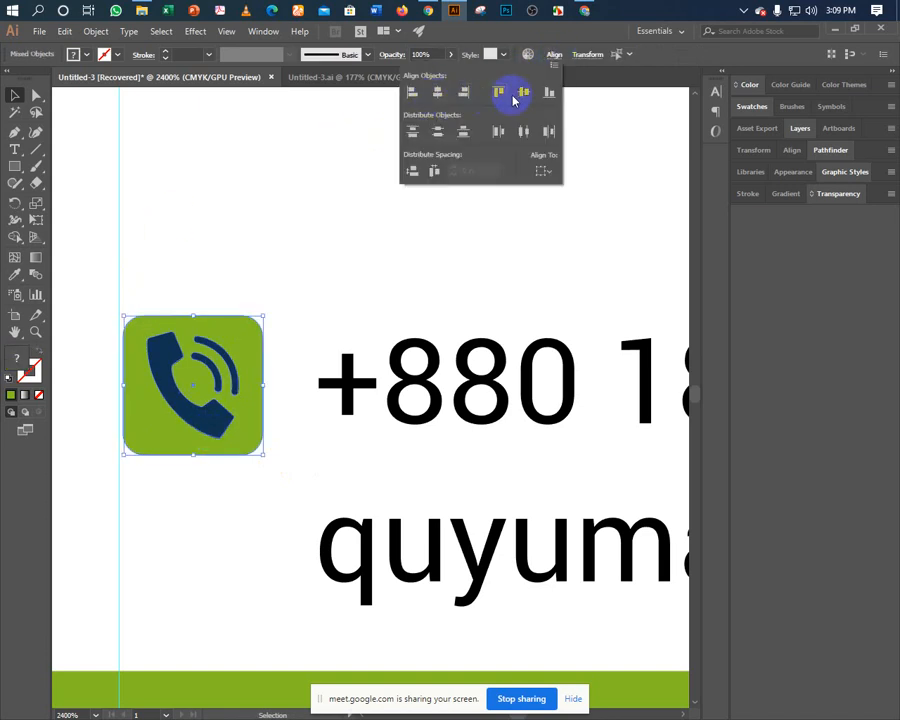
{"action": "left_click", "coordinate": [207, 245]}
Select the square and phone together to inspect the icon's anchor points.
{"action": "left_click_drag", "start_coordinate": [151, 266], "coordinate": [200, 380]}
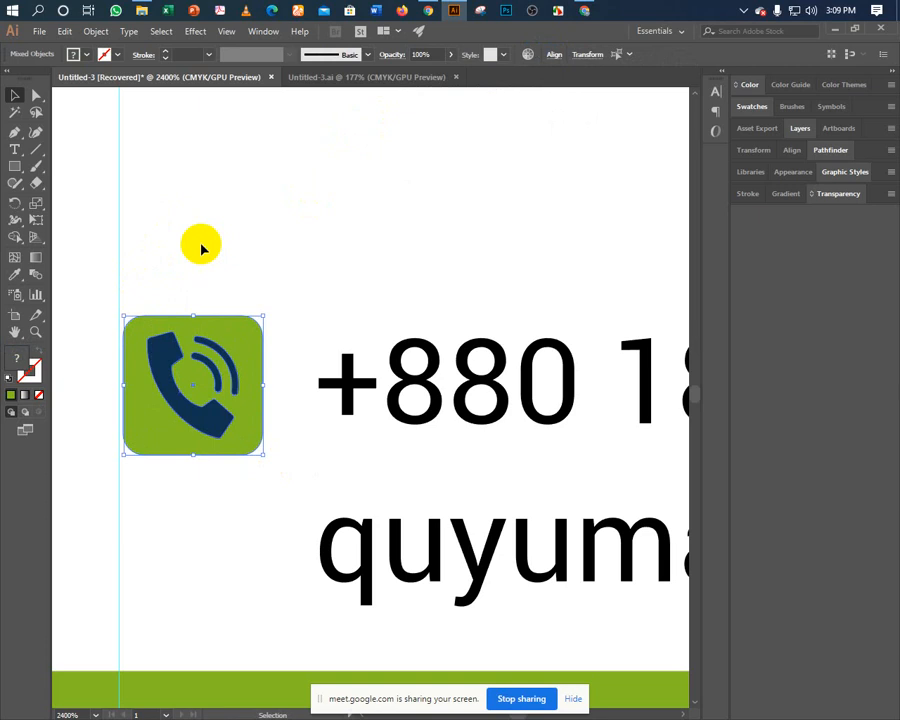
{"action": "key", "text": "a"}
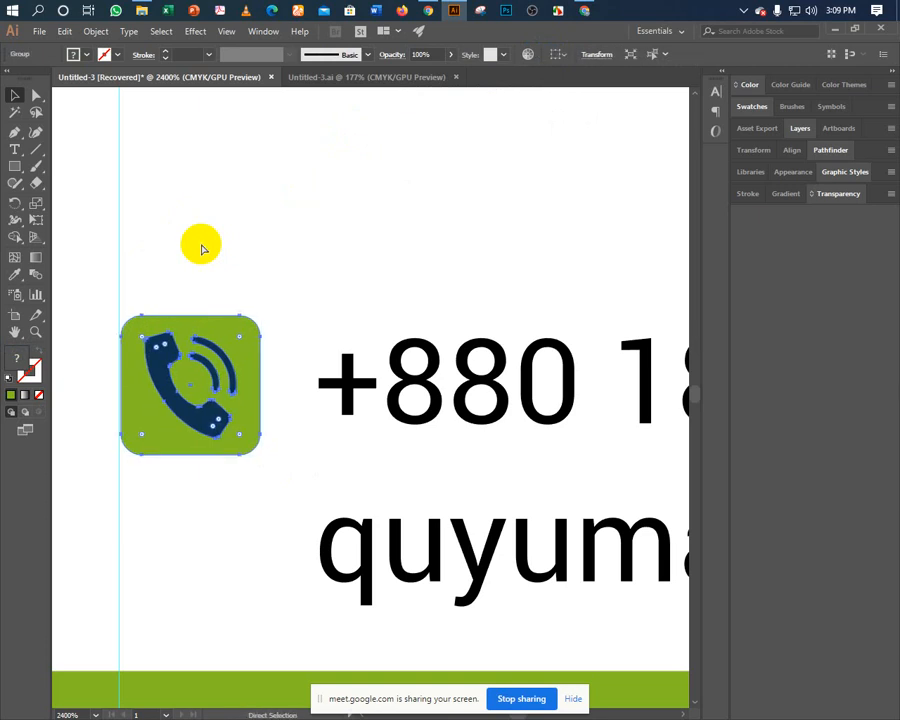
{"action": "key", "text": "v"}
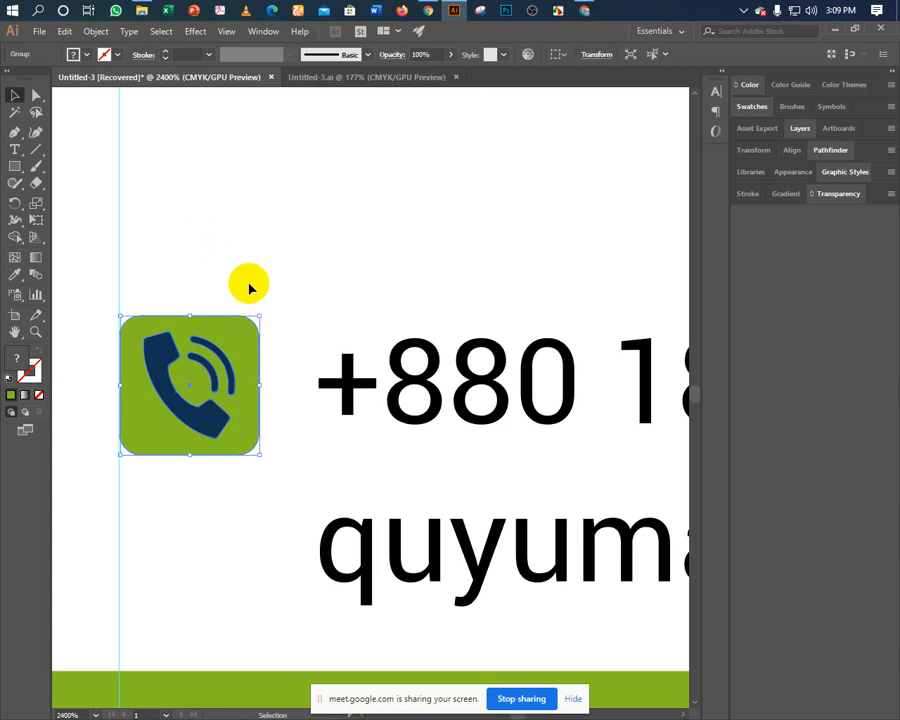
{"action": "left_click", "coordinate": [342, 374]}
Nudge the phone and email text lines left with the arrow keys.
{"action": "mouse_move", "coordinate": [310, 267]}
{"action": "left_mouse_down"}
{"action": "mouse_move", "coordinate": [372, 536]}
{"action": "mouse_move", "coordinate": [416, 524]}
{"action": "left_mouse_up"}
{"action": "key", "text": "Left"}
{"action": "key", "text": "Left"}
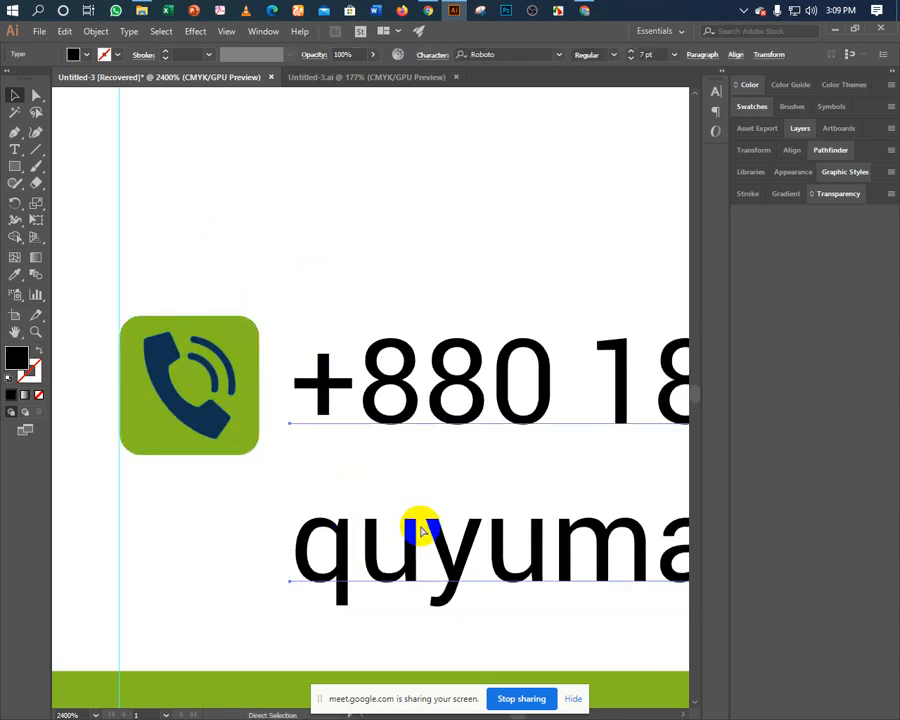
{"action": "key", "text": "Left"}
{"action": "key", "text": "Left"}
{"action": "key", "text": "v"}
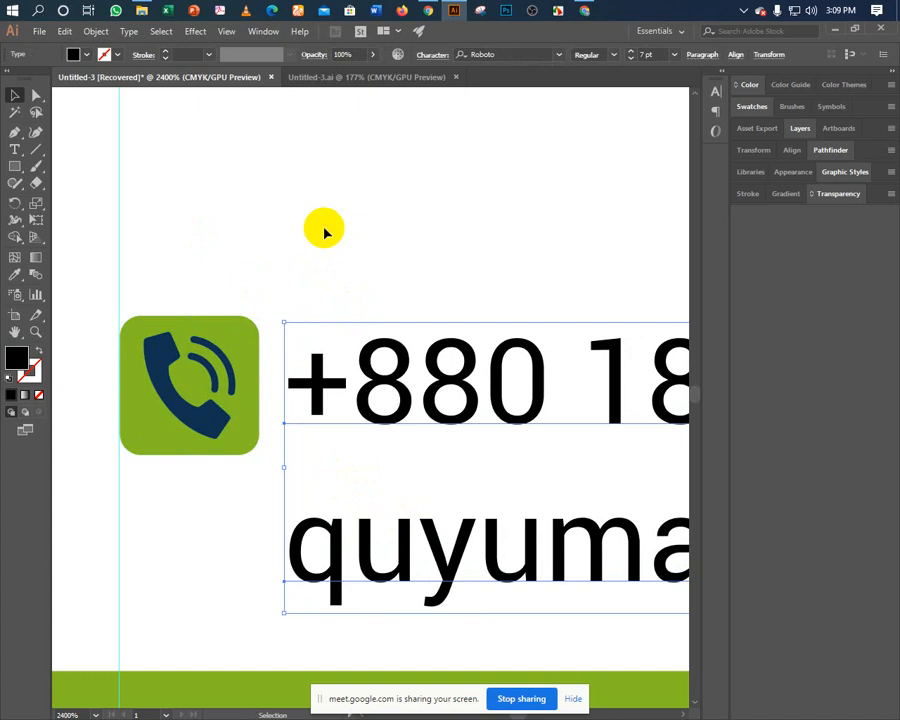
{"action": "left_click", "coordinate": [286, 199]}
{"action": "key", "text": "ctrl+minus"}
Bring the icon and both text lines into view and select the phone icon group.
{"action": "left_click_drag", "start_coordinate": [322, 295], "coordinate": [233, 229]}
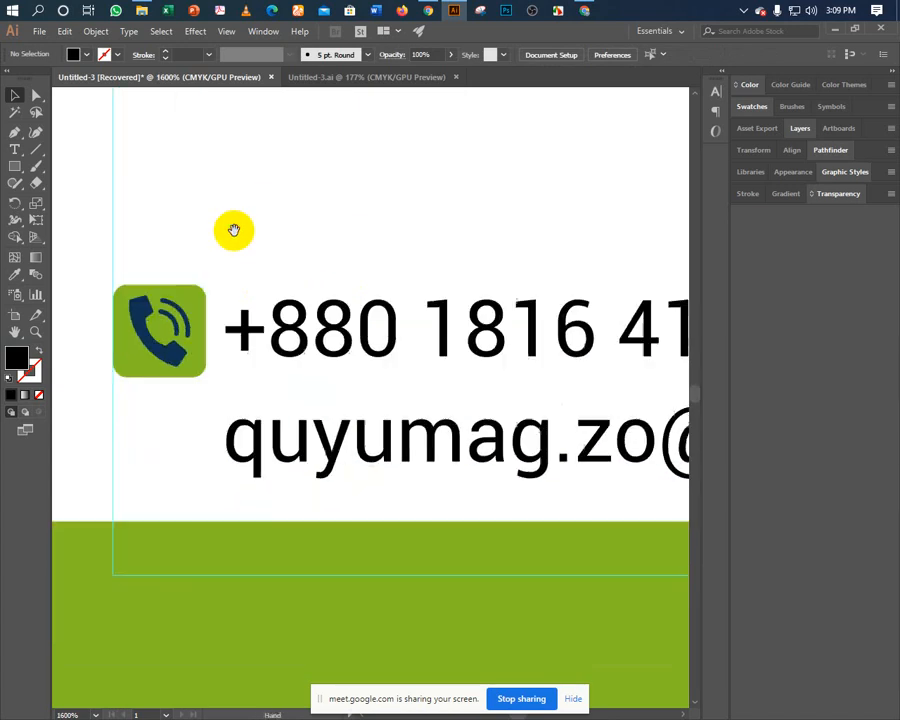
{"action": "left_click_drag", "start_coordinate": [288, 269], "coordinate": [271, 272]}
{"action": "left_click", "coordinate": [171, 311]}
{"action": "right_click", "coordinate": [171, 311]}
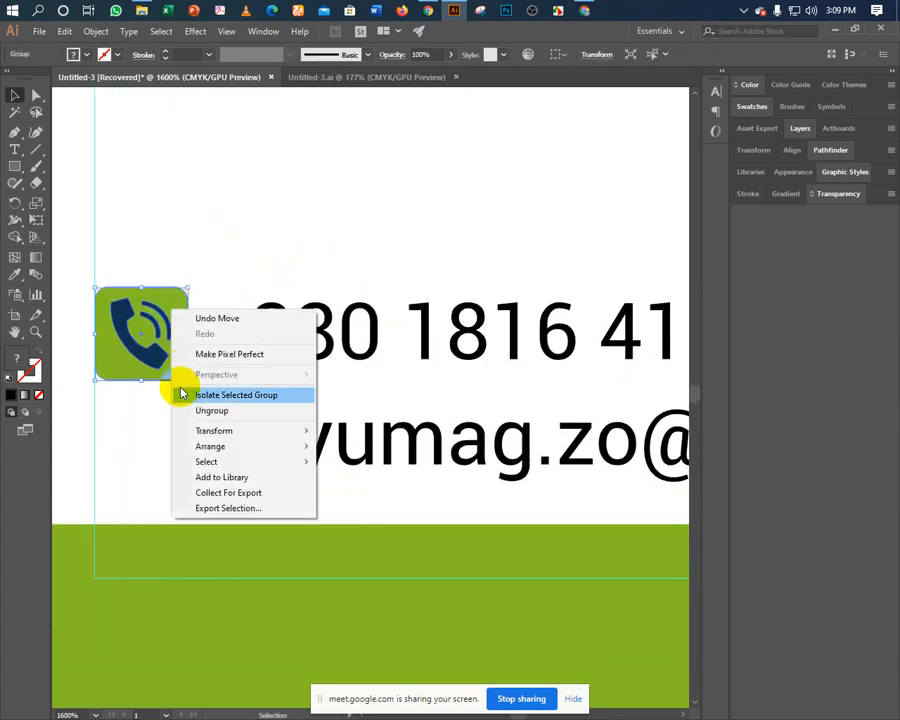
{"action": "left_click", "coordinate": [180, 214]}
{"action": "left_click", "coordinate": [128, 358]}
Copy the phone icon down beside the email line and vertically centre it with that text.
{"action": "left_click_drag", "start_coordinate": [128, 358], "coordinate": [142, 450]}
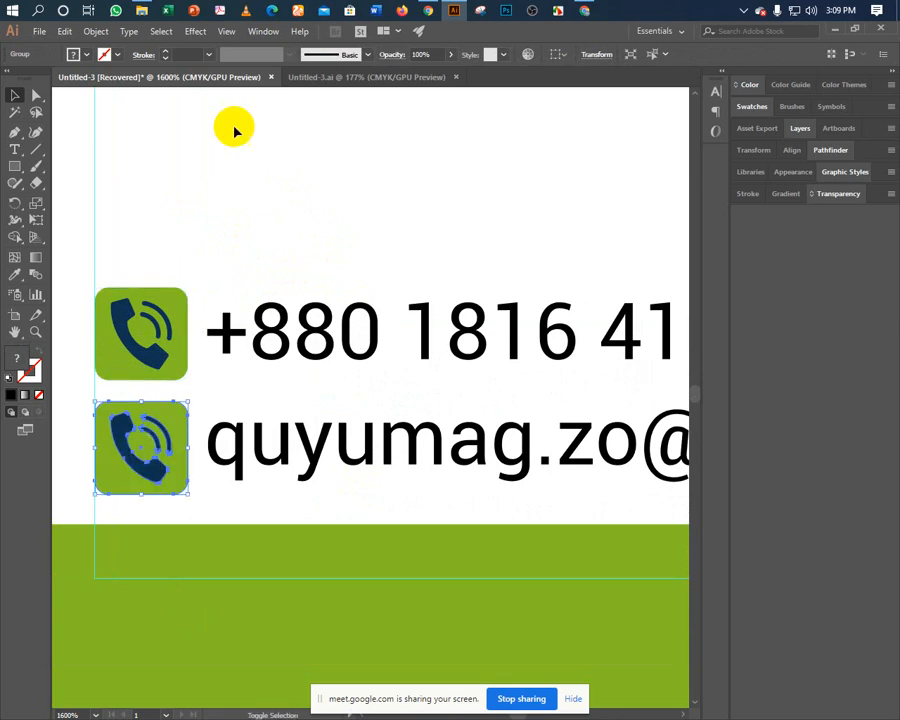
{"action": "key", "text": "ctrl+z"}
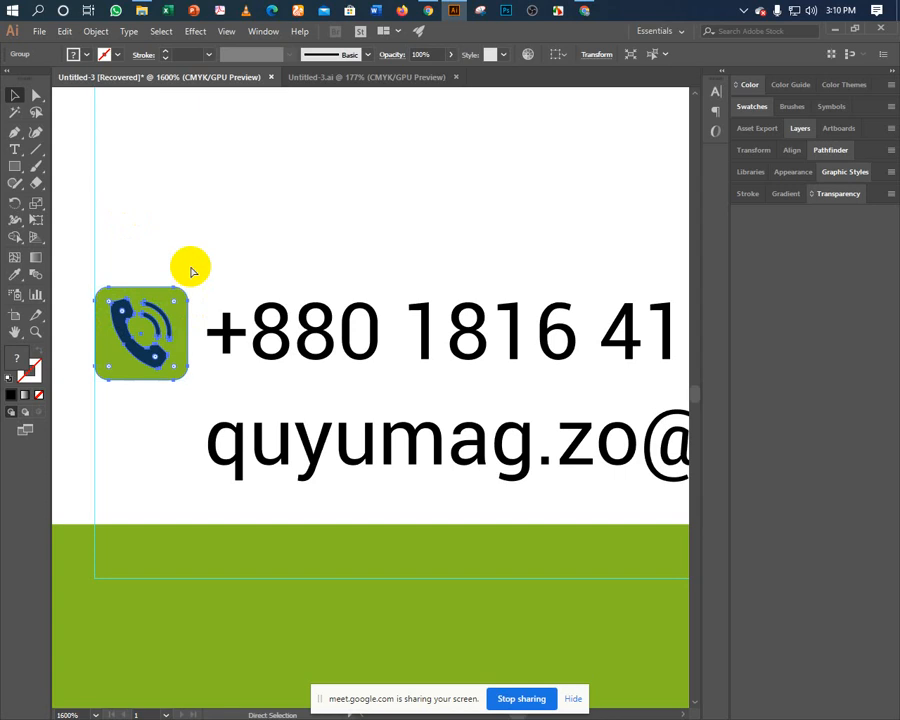
{"action": "key", "text": "v"}
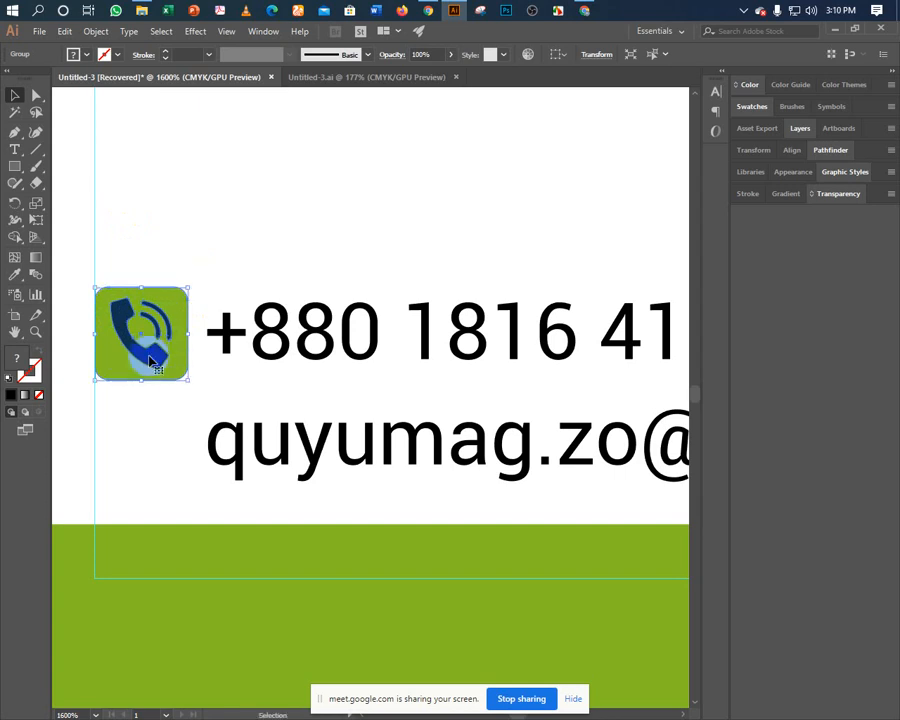
{"action": "left_click_drag", "start_coordinate": [150, 362], "coordinate": [146, 474]}
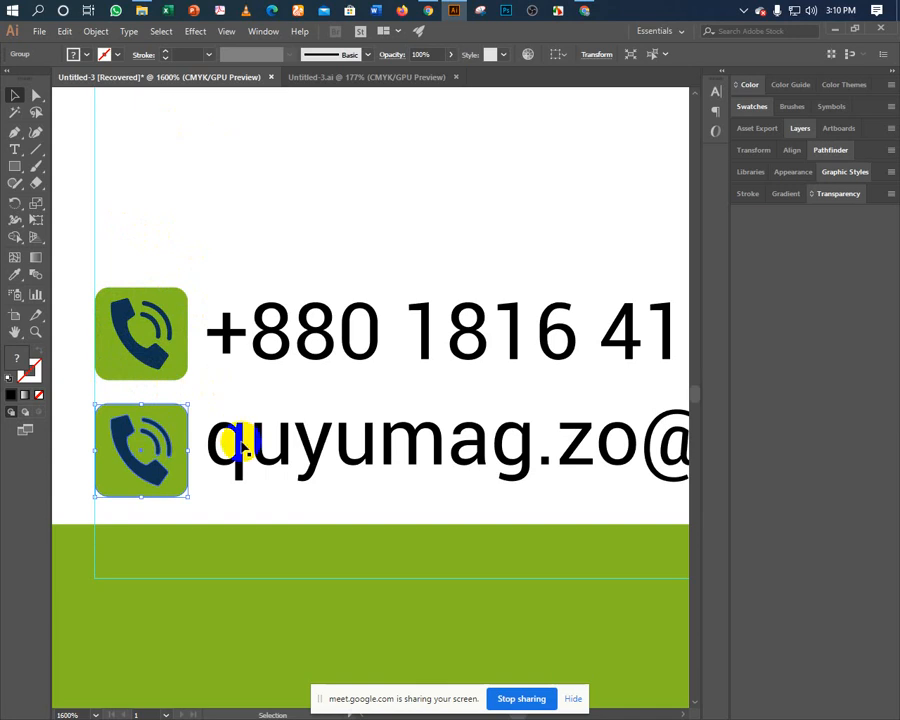
{"action": "left_click", "coordinate": [218, 432], "text": "shift"}
{"action": "left_click", "coordinate": [527, 54]}
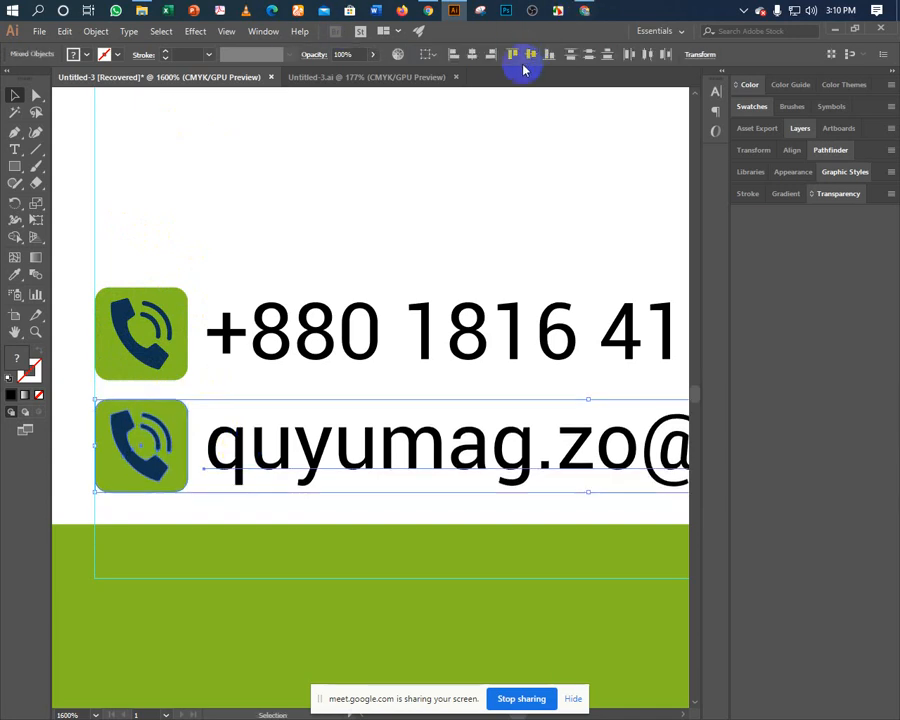
{"action": "left_click", "coordinate": [290, 183]}
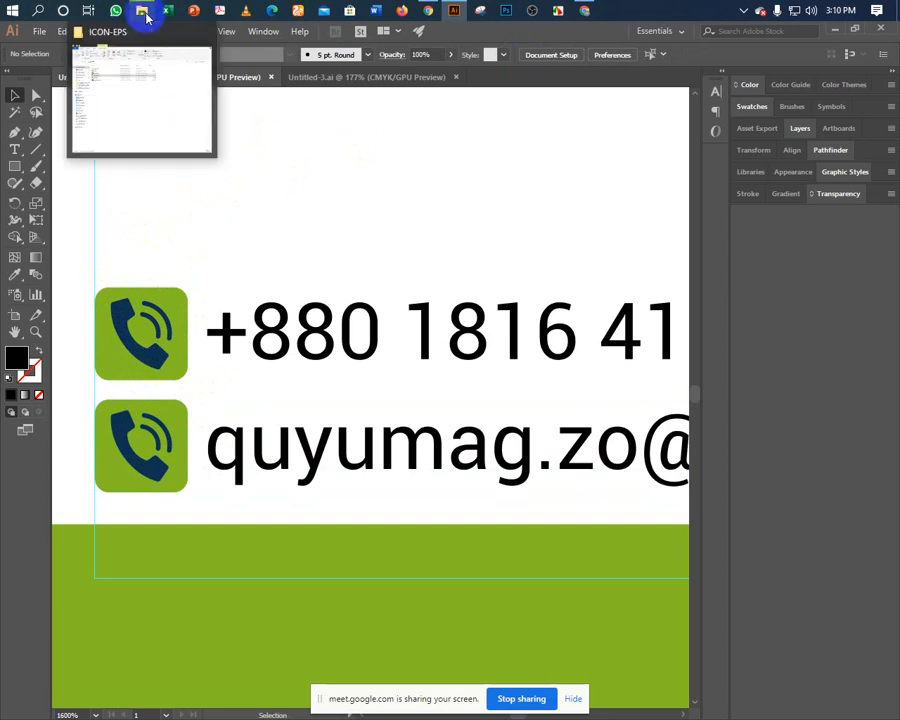
Ungroup the lower phone icon copy.
{"action": "left_click", "coordinate": [163, 472]}
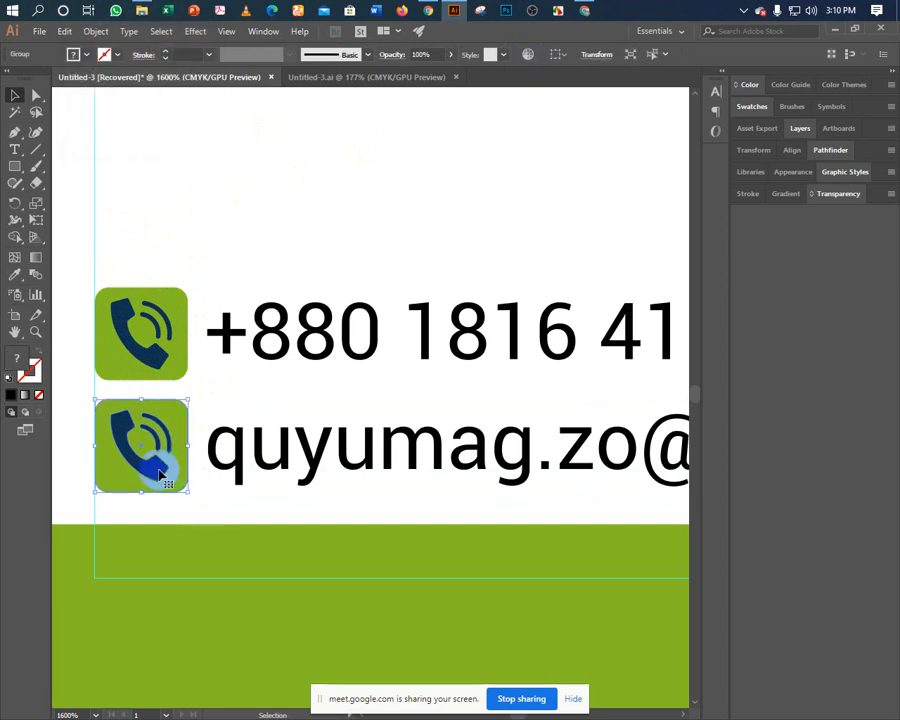
{"action": "right_click", "coordinate": [159, 471]}
{"action": "left_click", "coordinate": [201, 570]}
{"action": "left_click", "coordinate": [228, 487]}
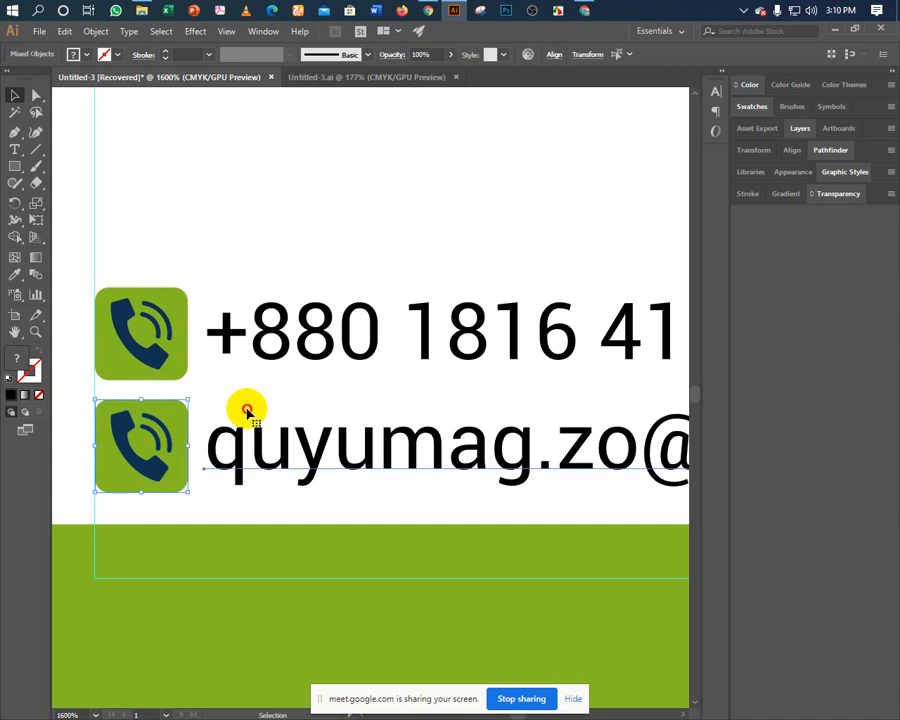
{"action": "left_click", "coordinate": [215, 257]}
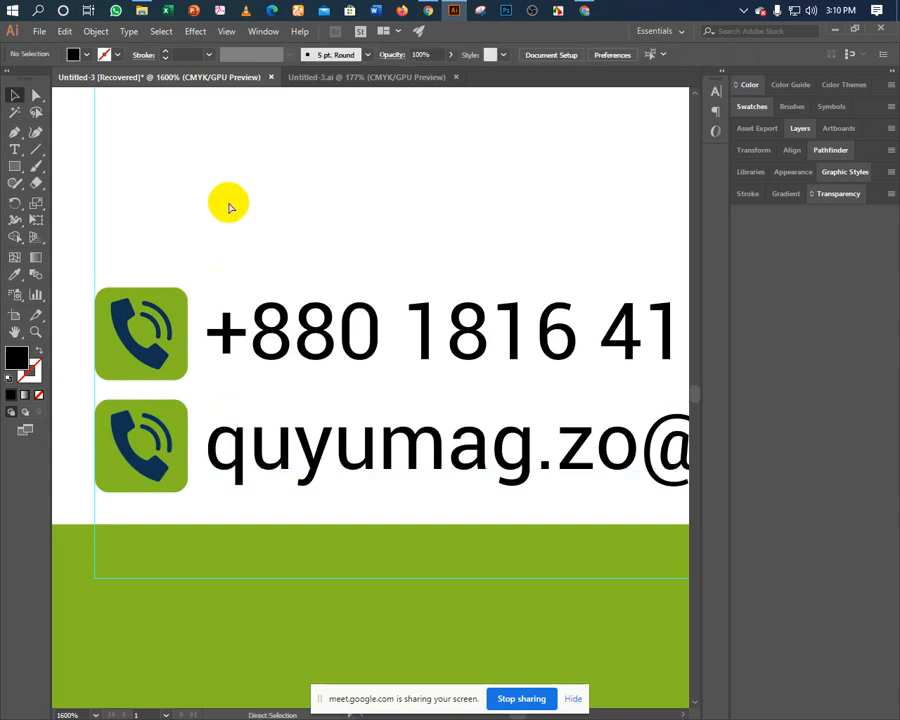
Fit the card with Ctrl+0, zoom in on the phone and email icons, and launch Open.
{"action": "key", "text": "ctrl+minus"}
{"action": "key", "text": "ctrl+0"}
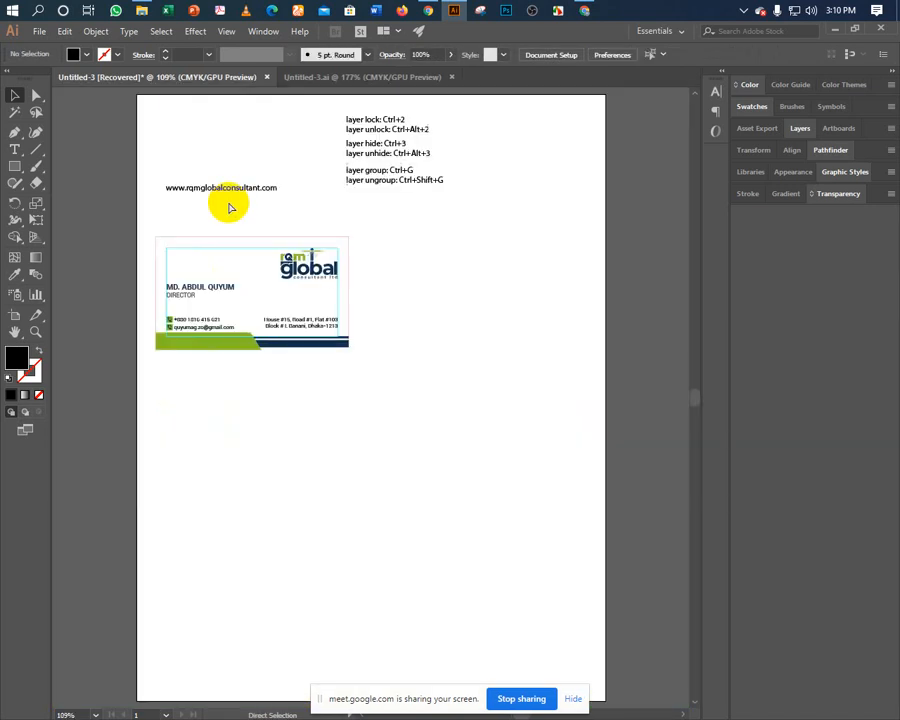
{"action": "key", "text": "ctrl+plus"}
{"action": "key", "text": "ctrl+plus"}
{"action": "key", "text": "ctrl+plus"}
{"action": "key", "text": "ctrl+plus"}
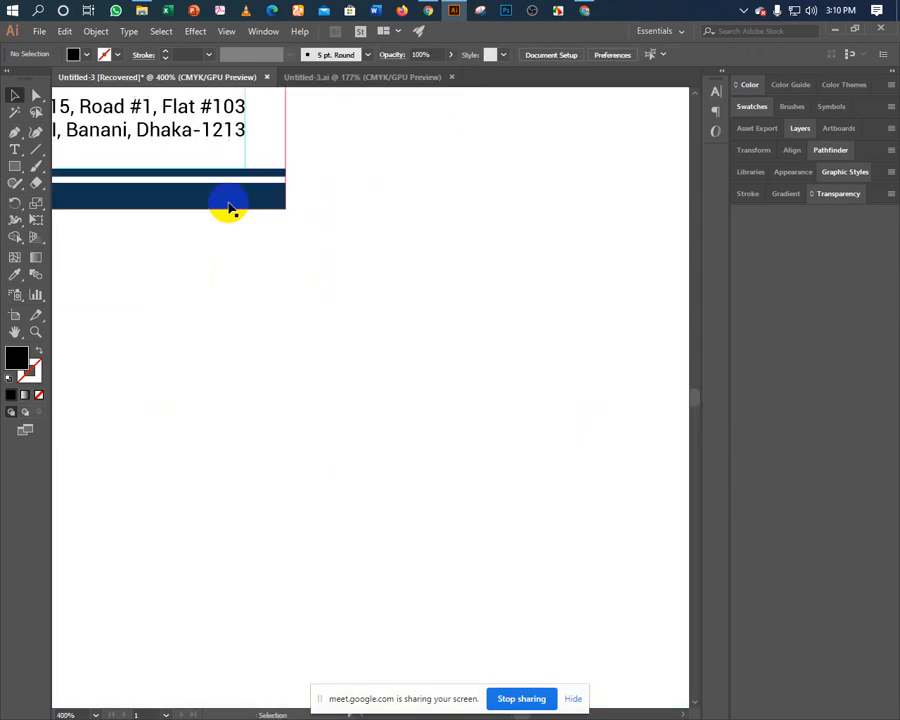
{"action": "left_click_drag", "start_coordinate": [228, 208], "coordinate": [339, 345]}
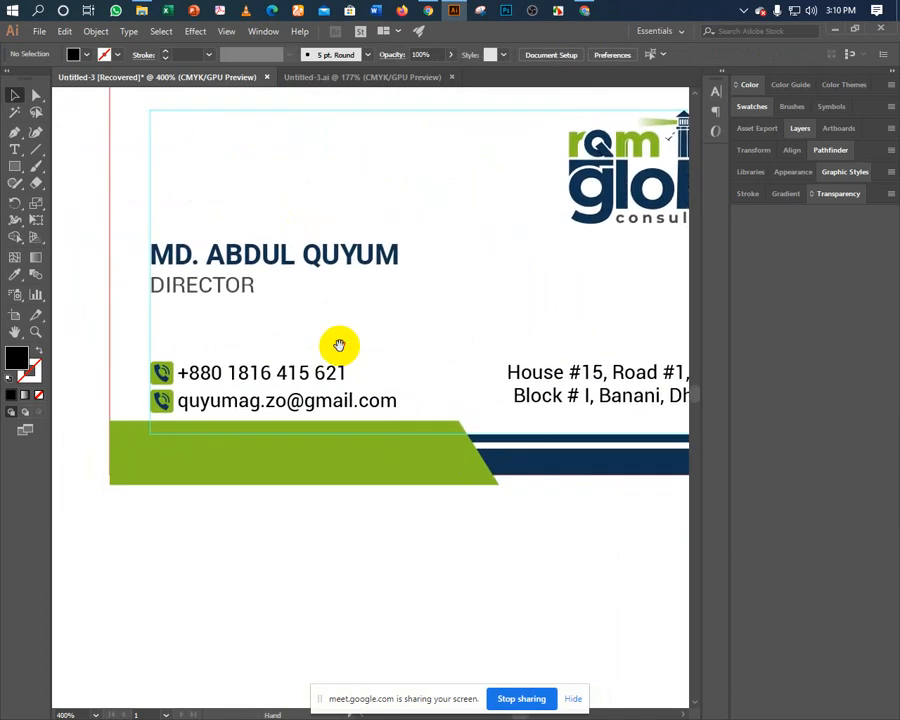
{"action": "key", "text": "ctrl+plus"}
{"action": "key", "text": "ctrl+plus"}
{"action": "left_click_drag", "start_coordinate": [233, 345], "coordinate": [478, 312]}
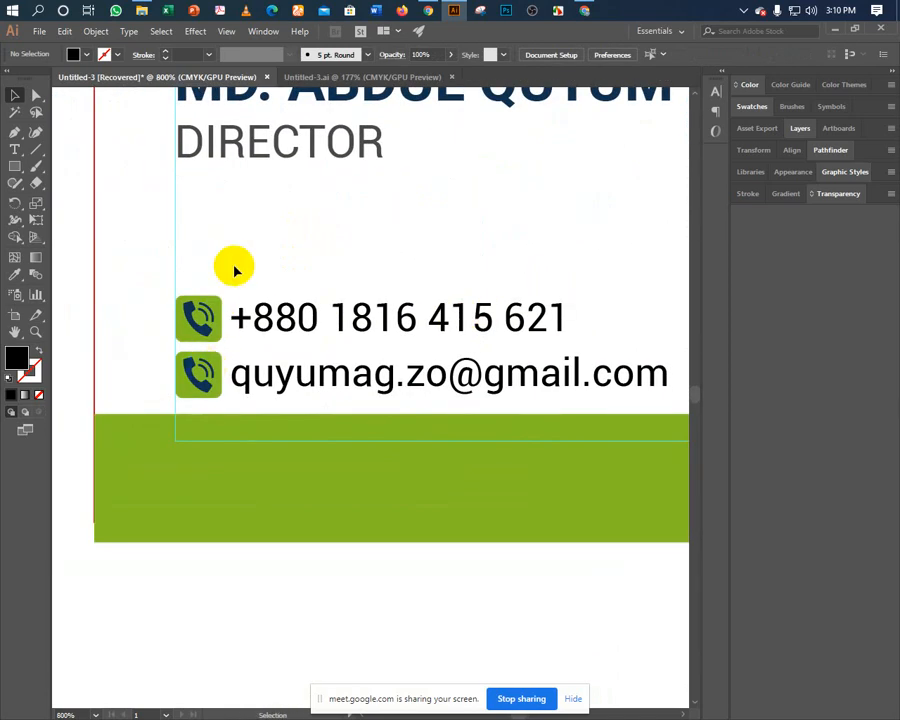
{"action": "key", "text": "ctrl+o"}
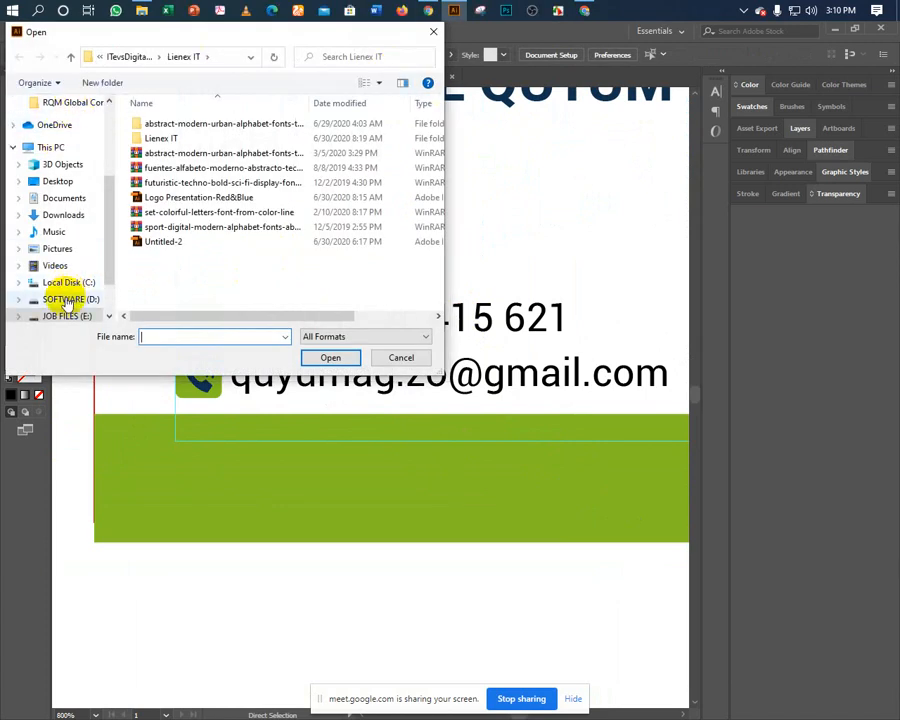
Browse JOB FILES (E:) > Work 2020 > DESIGN > COLORDEW-SELF and open LETTERHEAD.
{"action": "left_click", "coordinate": [28, 316]}
{"action": "scroll", "coordinate": [241, 233], "scroll_direction": "up", "scroll_amount": 1}
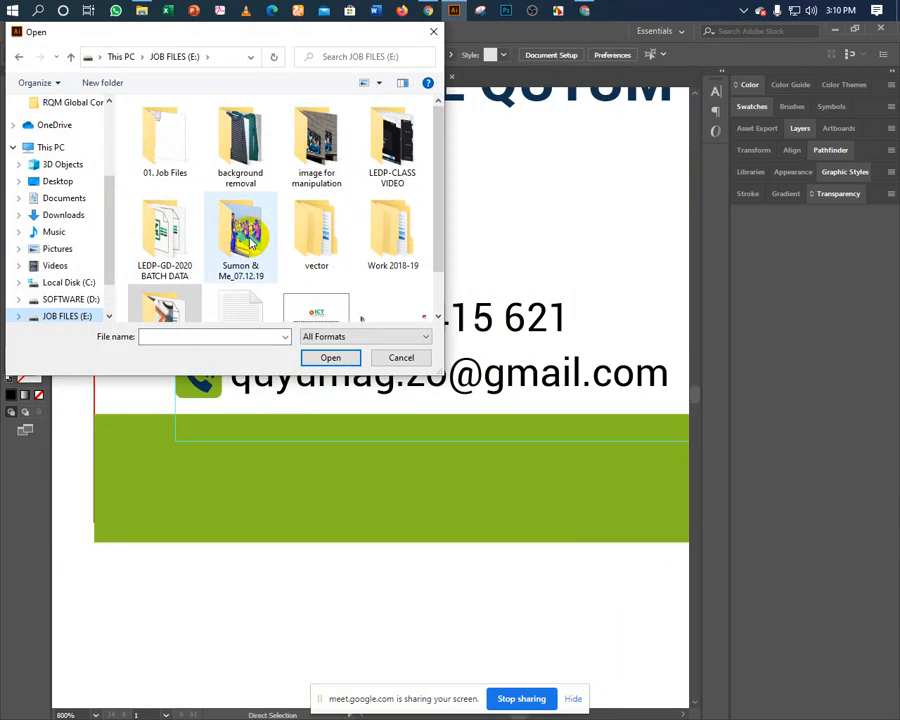
{"action": "scroll", "coordinate": [180, 250], "scroll_direction": "down", "scroll_amount": 2}
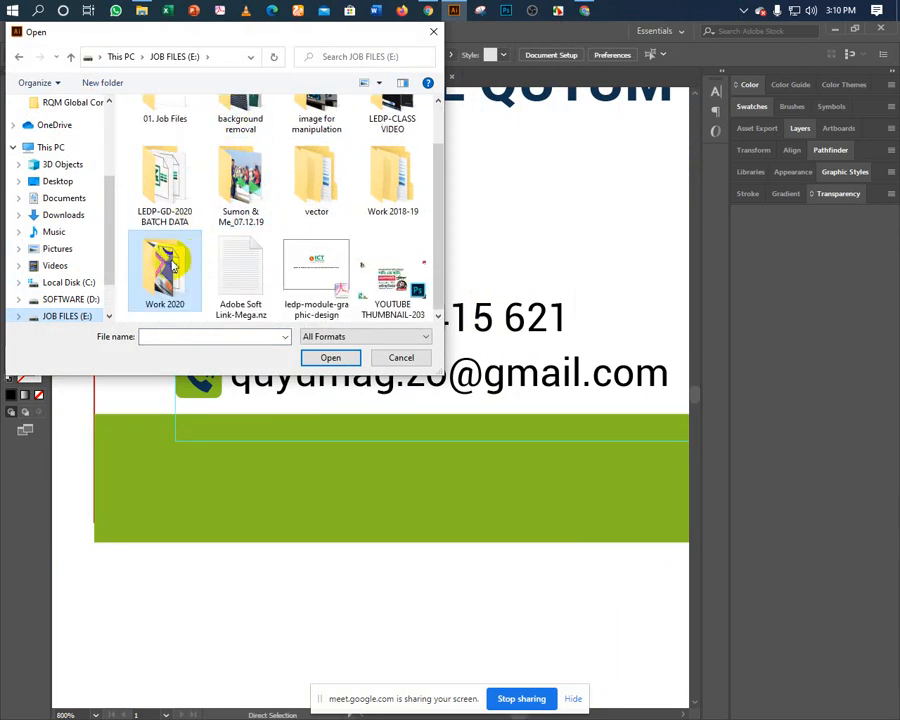
{"action": "double_click", "coordinate": [164, 262]}
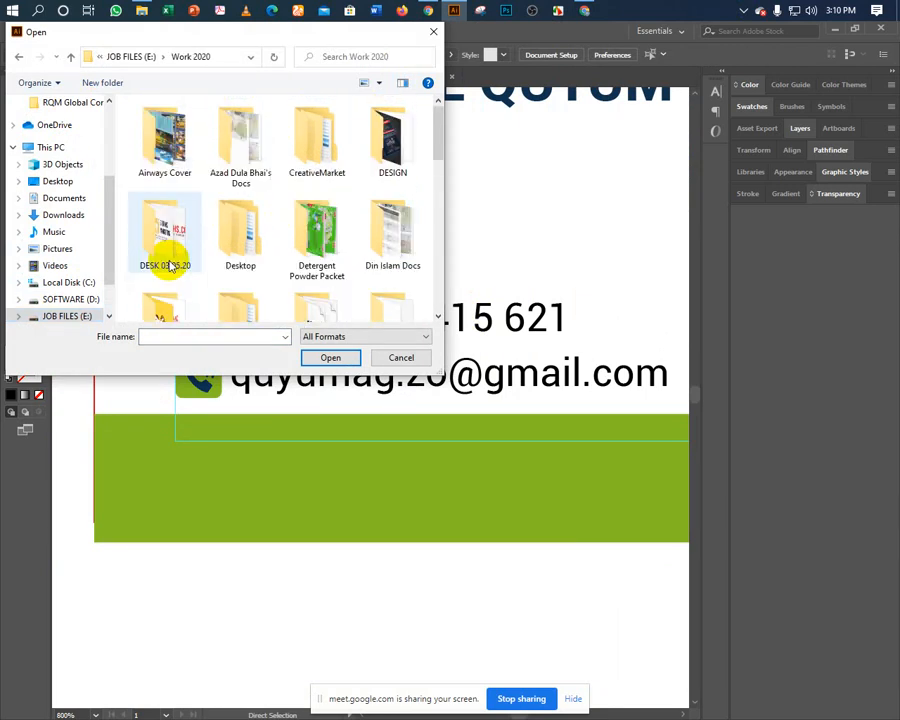
{"action": "double_click", "coordinate": [386, 135]}
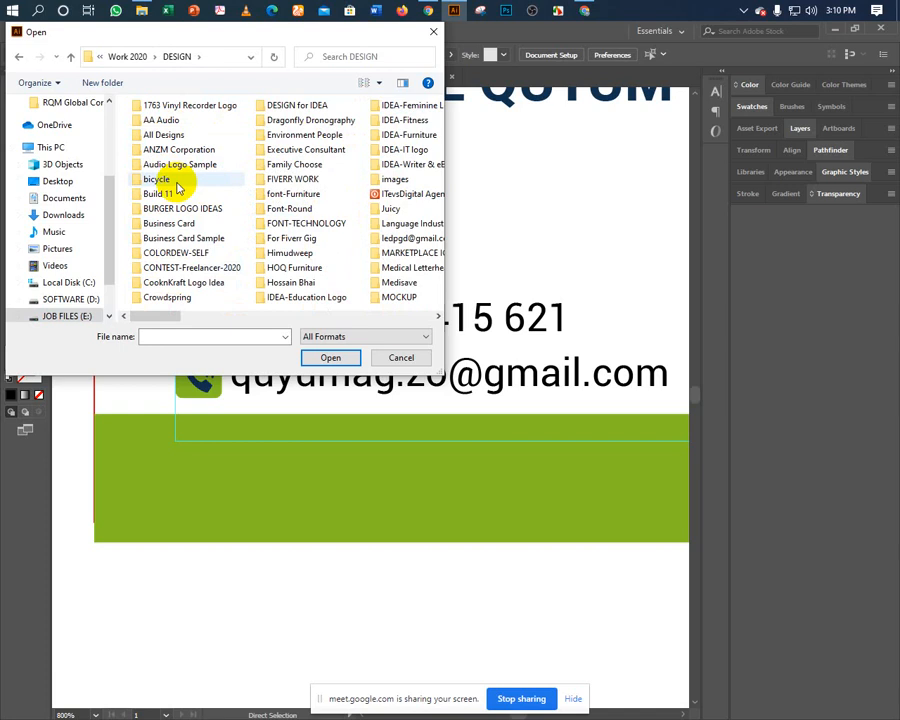
{"action": "double_click", "coordinate": [177, 254]}
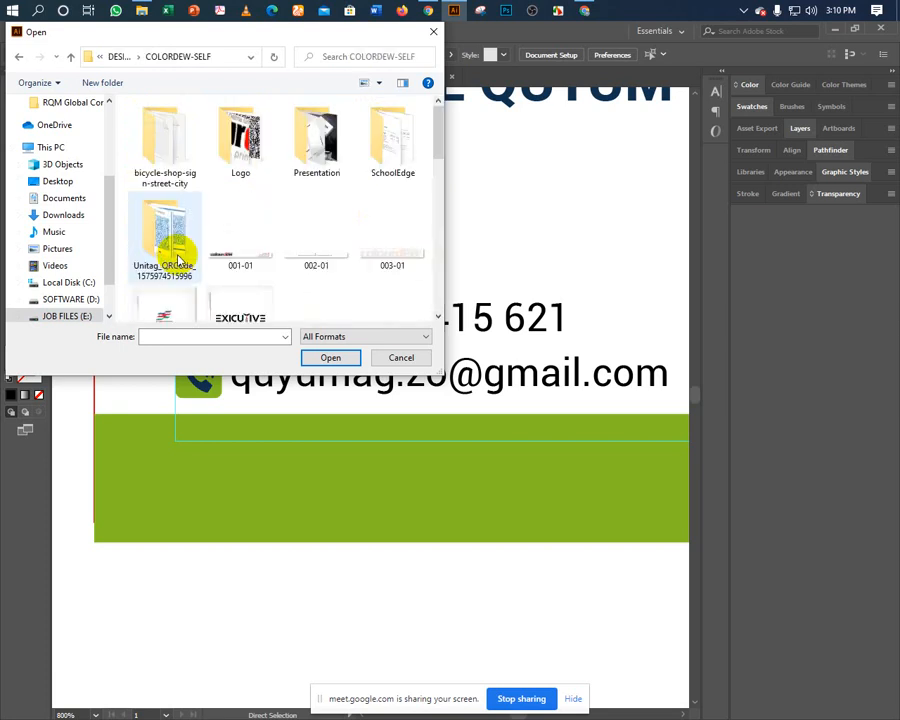
{"action": "scroll", "coordinate": [226, 235], "scroll_direction": "down", "scroll_amount": 3}
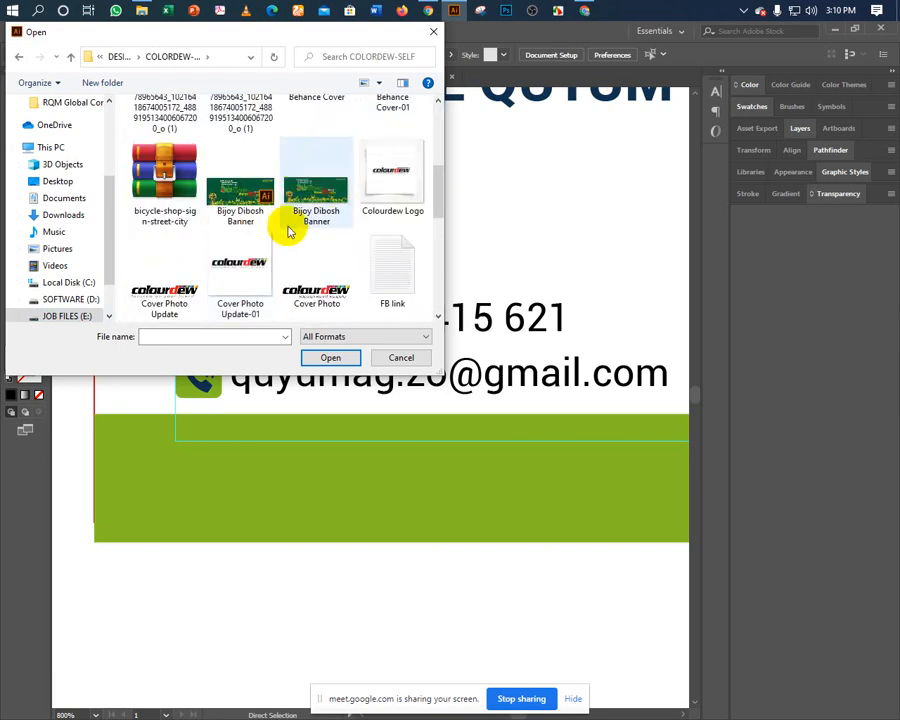
{"action": "scroll", "coordinate": [280, 230], "scroll_direction": "down", "scroll_amount": 2}
{"action": "scroll", "coordinate": [250, 250], "scroll_direction": "down", "scroll_amount": 2}
{"action": "double_click", "coordinate": [237, 205]}
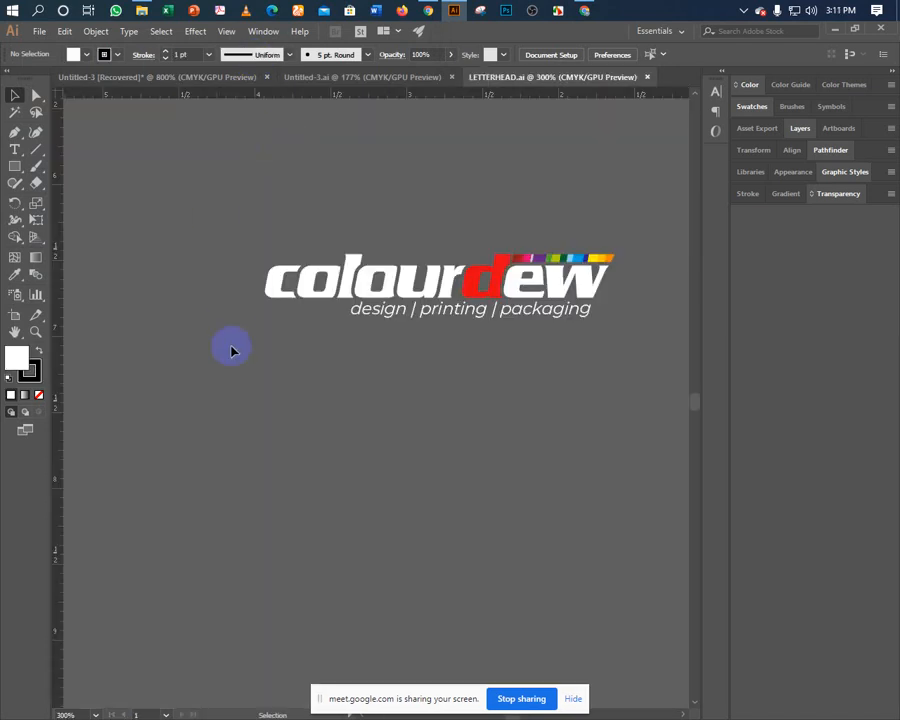
Fit the LETTERHEAD artboard and zoom in on the first business card's contact details.
{"action": "left_click_drag", "start_coordinate": [218, 386], "coordinate": [386, 343]}
{"action": "key", "text": "ctrl+0"}
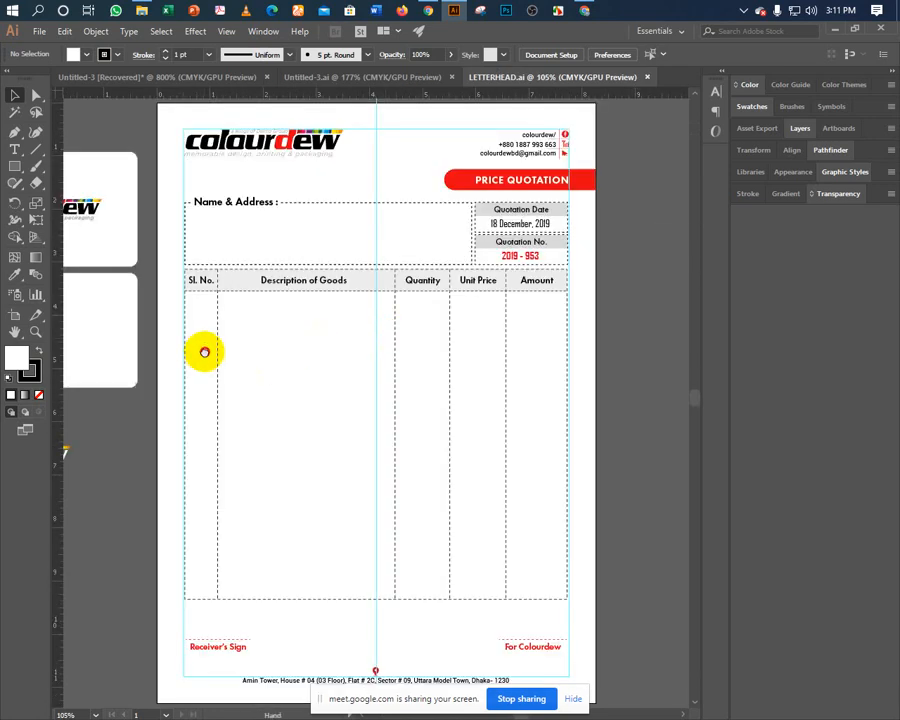
{"action": "left_click_drag", "start_coordinate": [205, 352], "coordinate": [488, 358]}
{"action": "left_click_drag", "start_coordinate": [291, 381], "coordinate": [543, 379]}
{"action": "left_click_drag", "start_coordinate": [337, 409], "coordinate": [345, 437]}
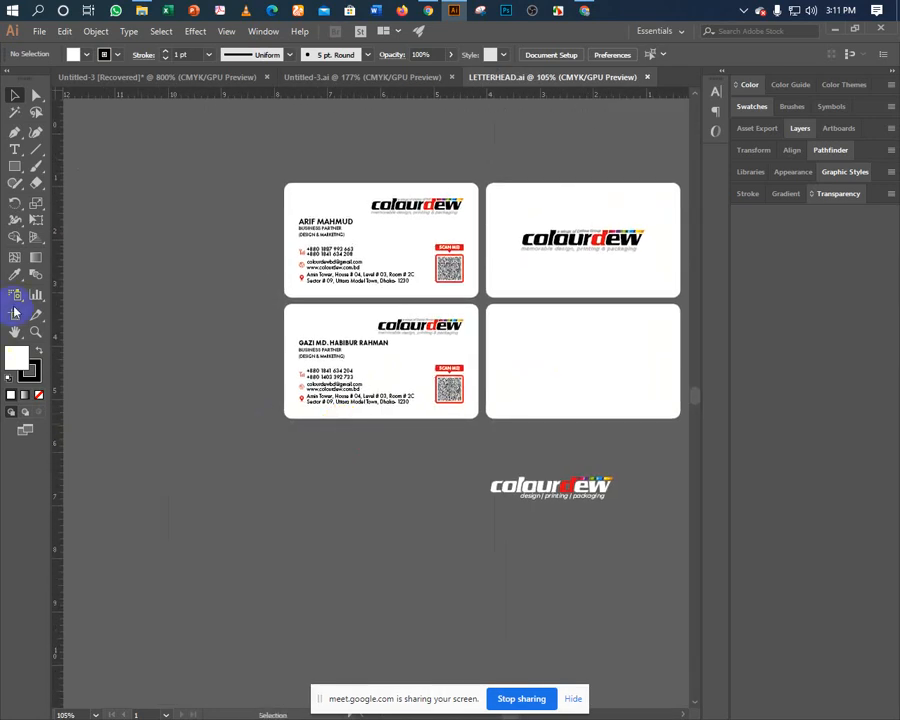
{"action": "left_click_drag", "start_coordinate": [130, 310], "coordinate": [370, 436]}
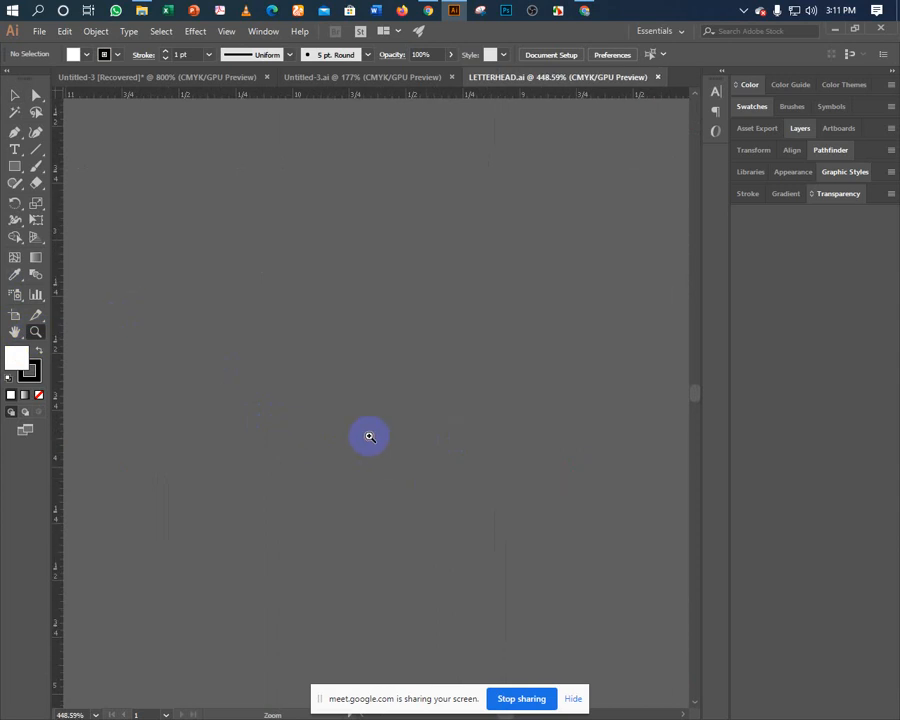
{"action": "left_click_drag", "start_coordinate": [479, 327], "coordinate": [209, 530]}
{"action": "left_click_drag", "start_coordinate": [500, 285], "coordinate": [175, 534]}
{"action": "left_click_drag", "start_coordinate": [247, 631], "coordinate": [175, 385]}
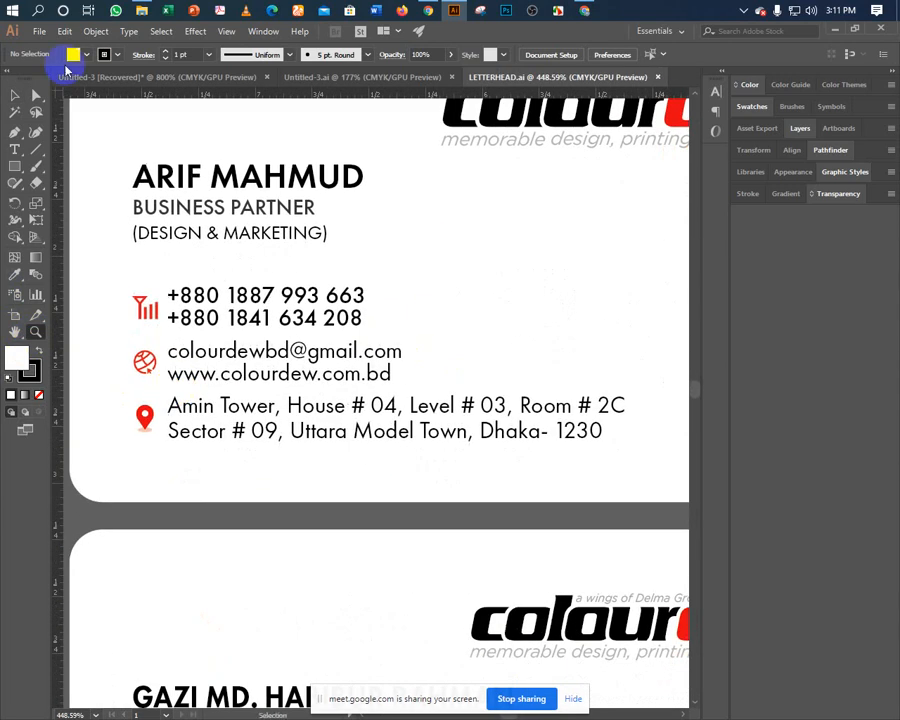
Inspect the first card's red phone and email icon groups, then bring up Open again.
{"action": "left_click", "coordinate": [140, 310]}
{"action": "right_click", "coordinate": [140, 308]}
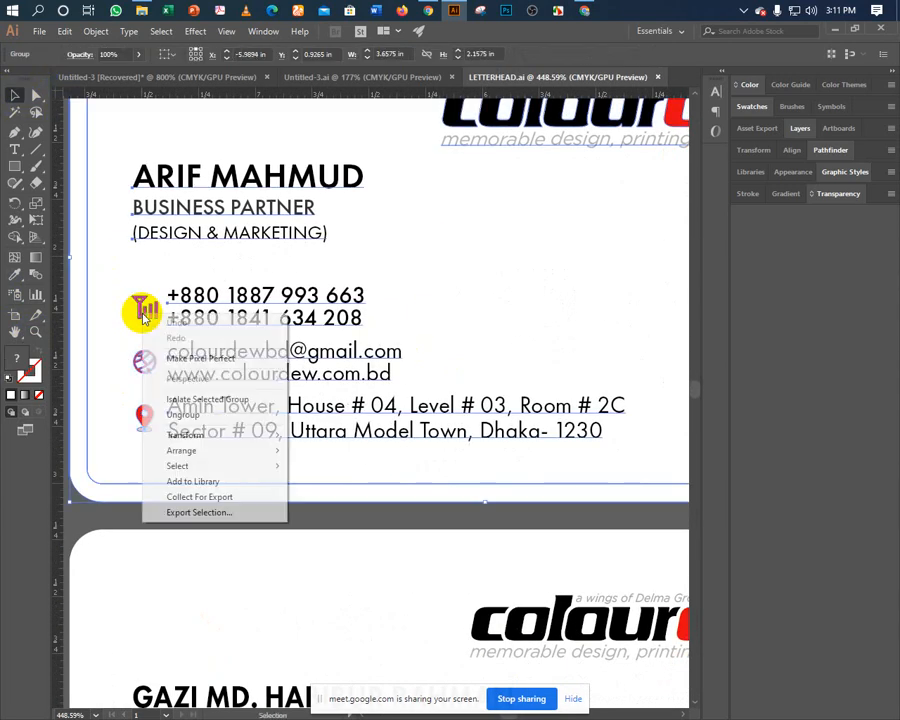
{"action": "left_click", "coordinate": [146, 474]}
{"action": "left_click", "coordinate": [126, 484]}
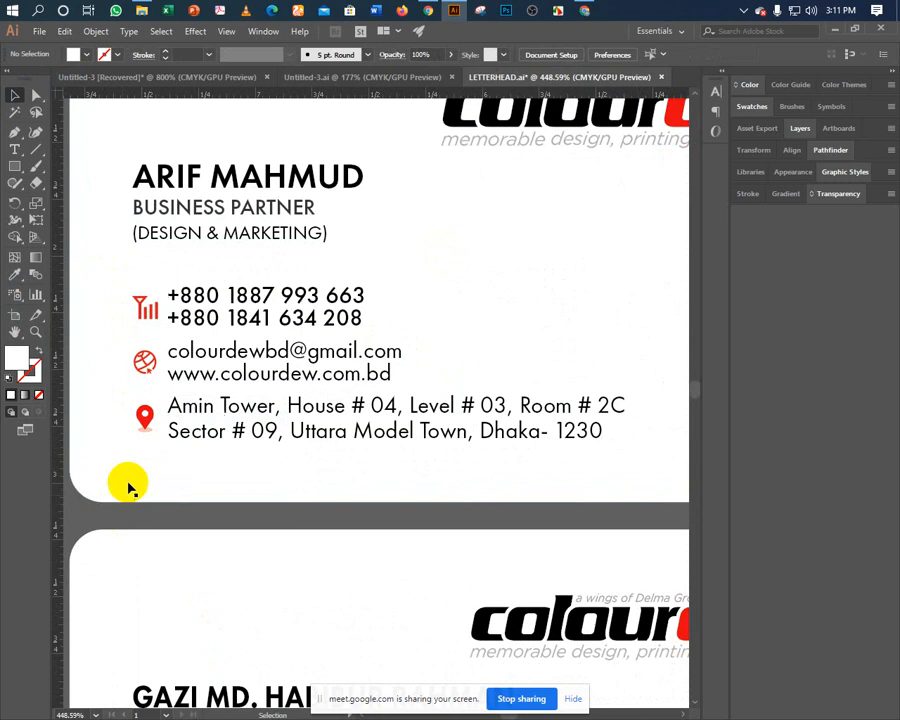
{"action": "left_click", "coordinate": [145, 362]}
{"action": "left_click", "coordinate": [143, 359]}
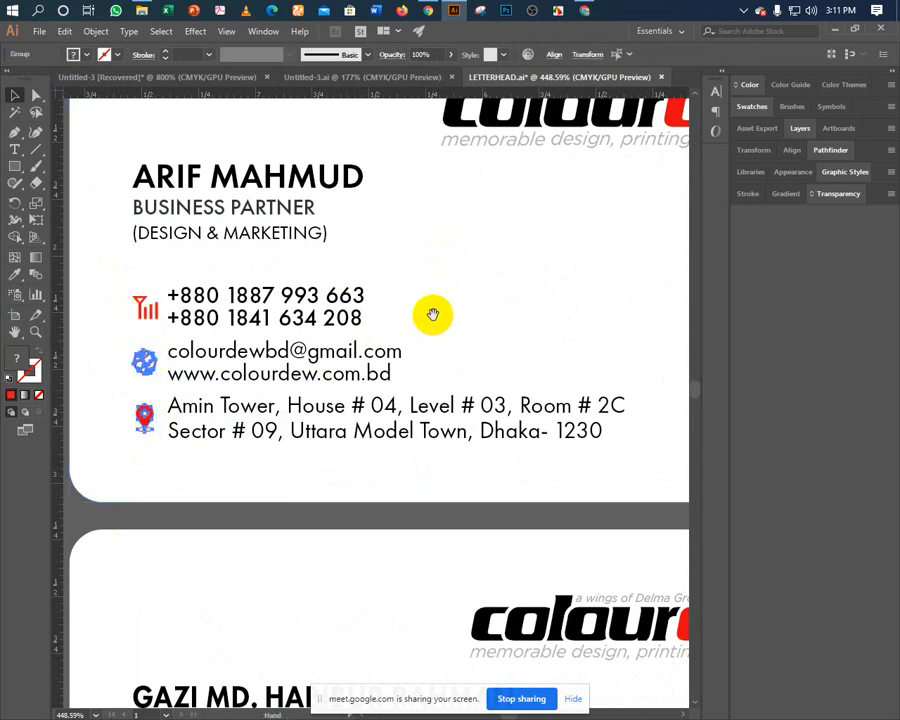
{"action": "left_click_drag", "start_coordinate": [432, 315], "coordinate": [400, 346]}
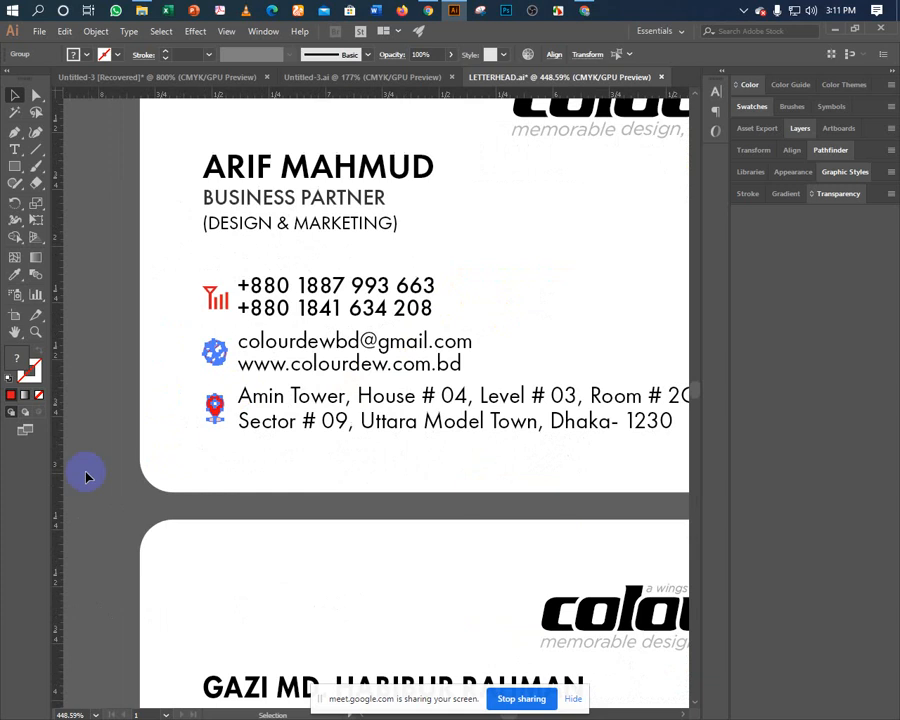
{"action": "left_click", "coordinate": [87, 483]}
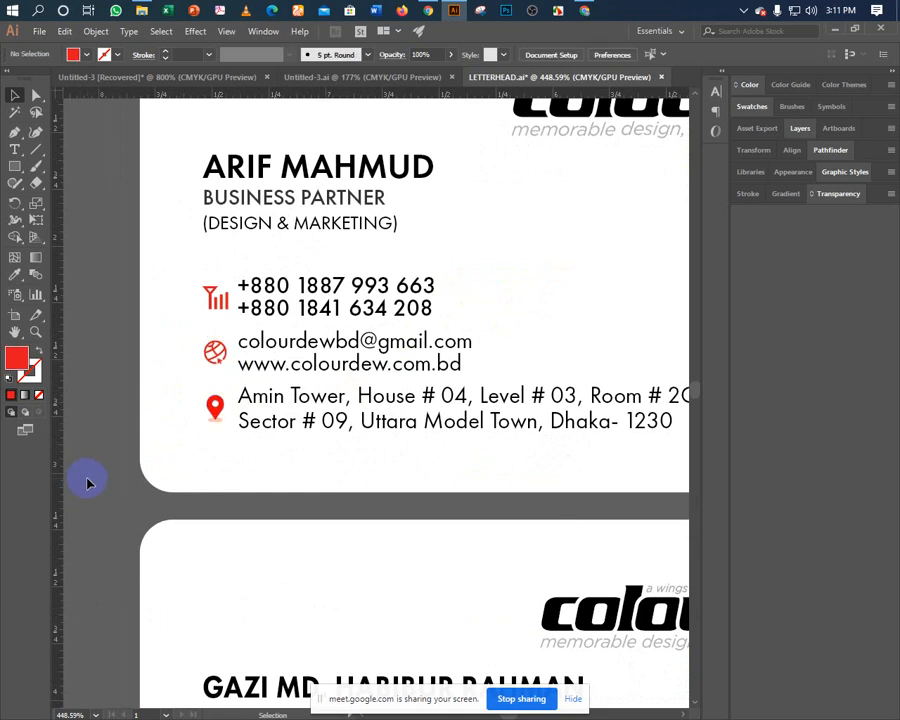
{"action": "scroll", "coordinate": [94, 452], "scroll_direction": "up", "scroll_amount": 2}
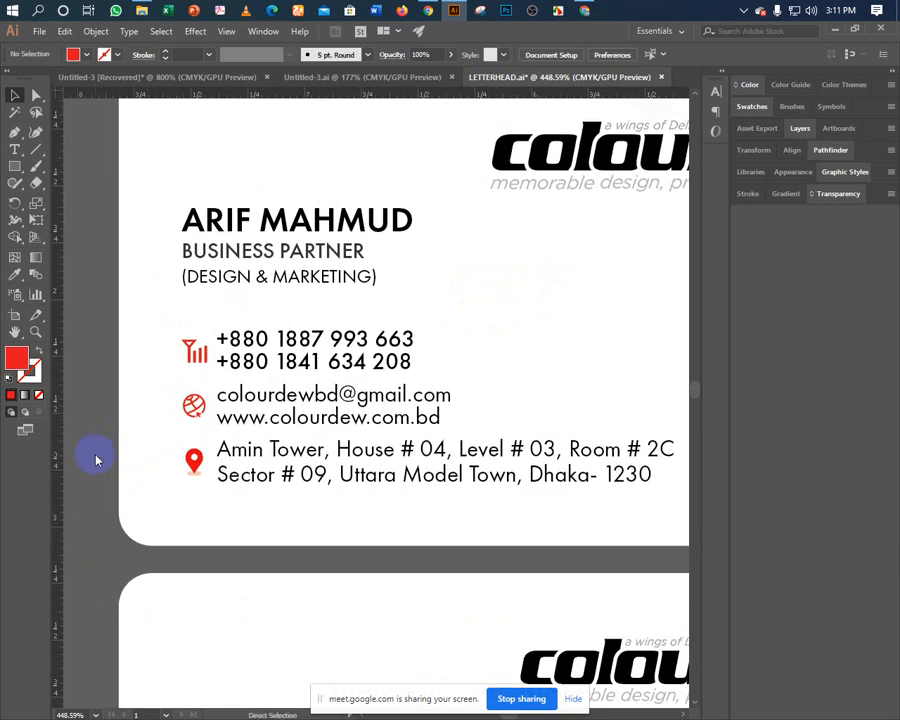
{"action": "key", "text": "ctrl+o"}
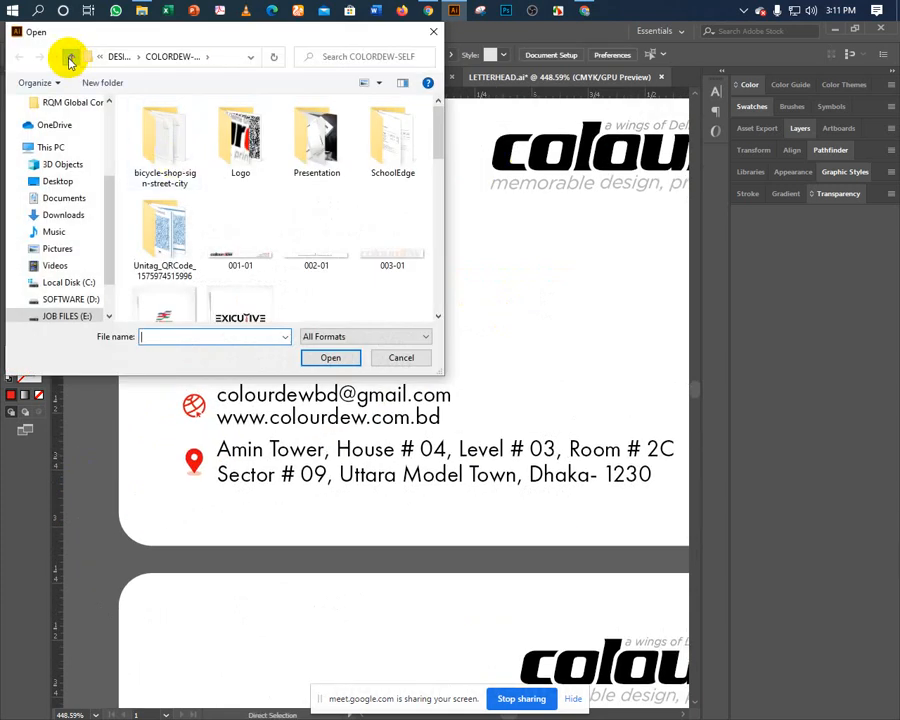
Go up to DESIGN, enter the Himudweep folder and open All Business Card.
{"action": "left_click", "coordinate": [70, 58]}
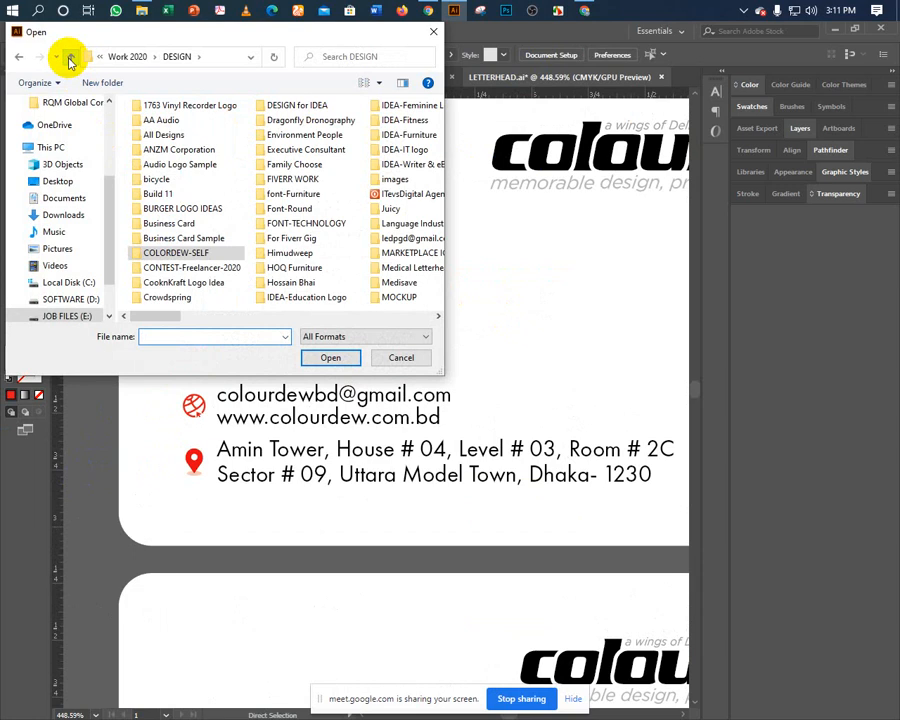
{"action": "double_click", "coordinate": [279, 254]}
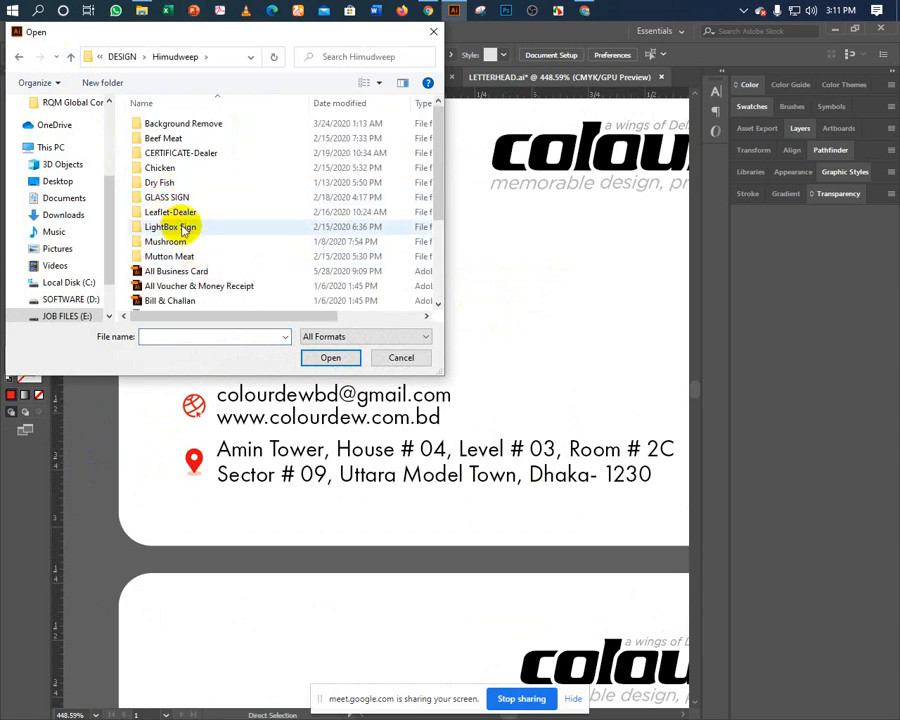
{"action": "scroll", "coordinate": [145, 248], "scroll_direction": "down", "scroll_amount": 1}
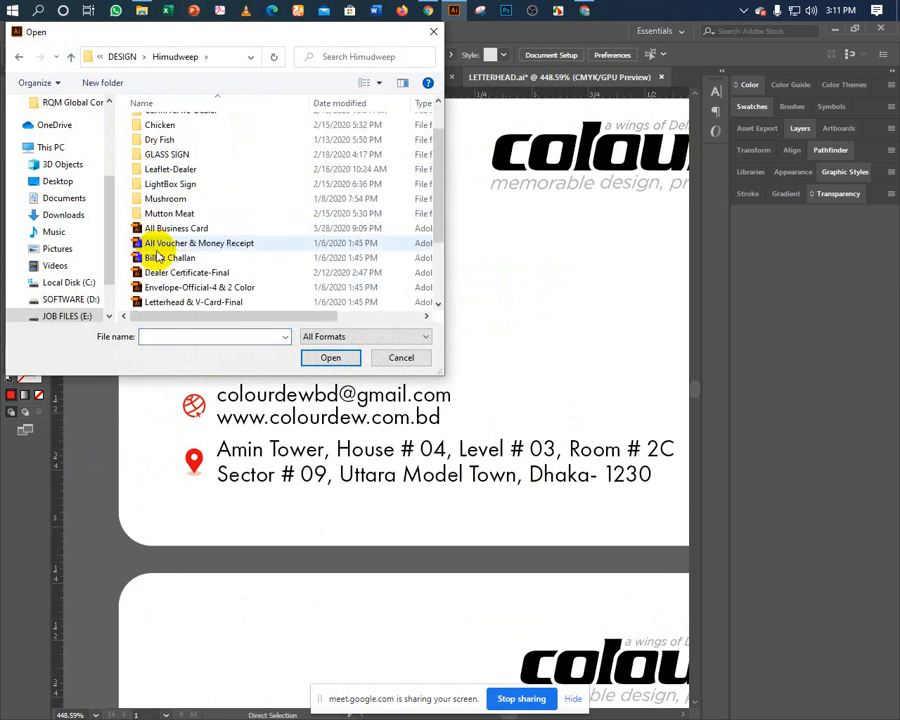
{"action": "left_click", "coordinate": [157, 231]}
{"action": "double_click", "coordinate": [157, 232]}
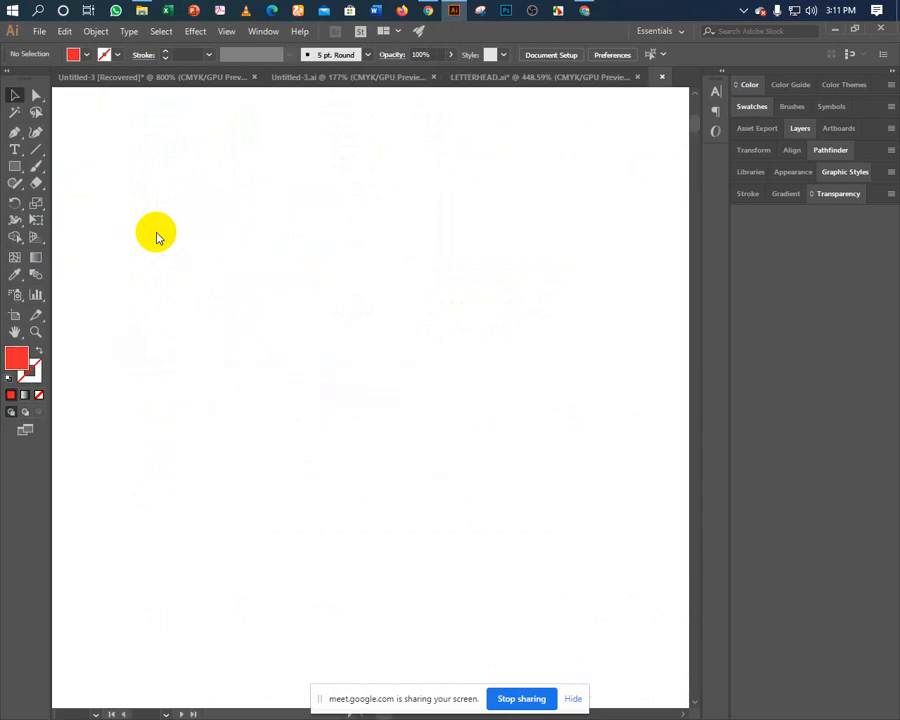
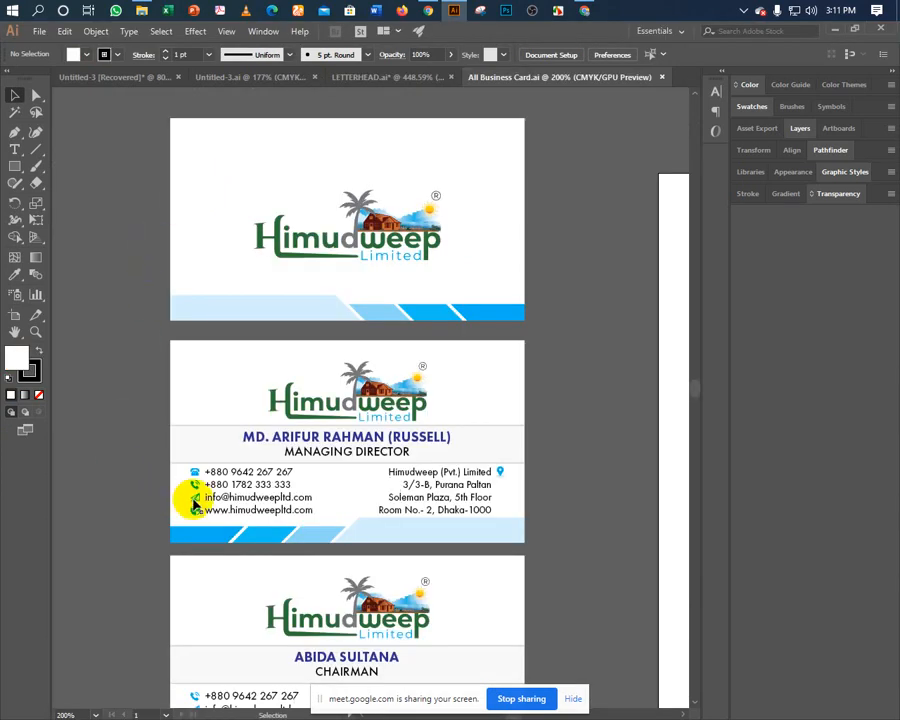
Ungroup the second business card's artwork.
{"action": "left_click", "coordinate": [195, 503]}
{"action": "right_click", "coordinate": [193, 505]}
{"action": "left_click", "coordinate": [216, 596]}
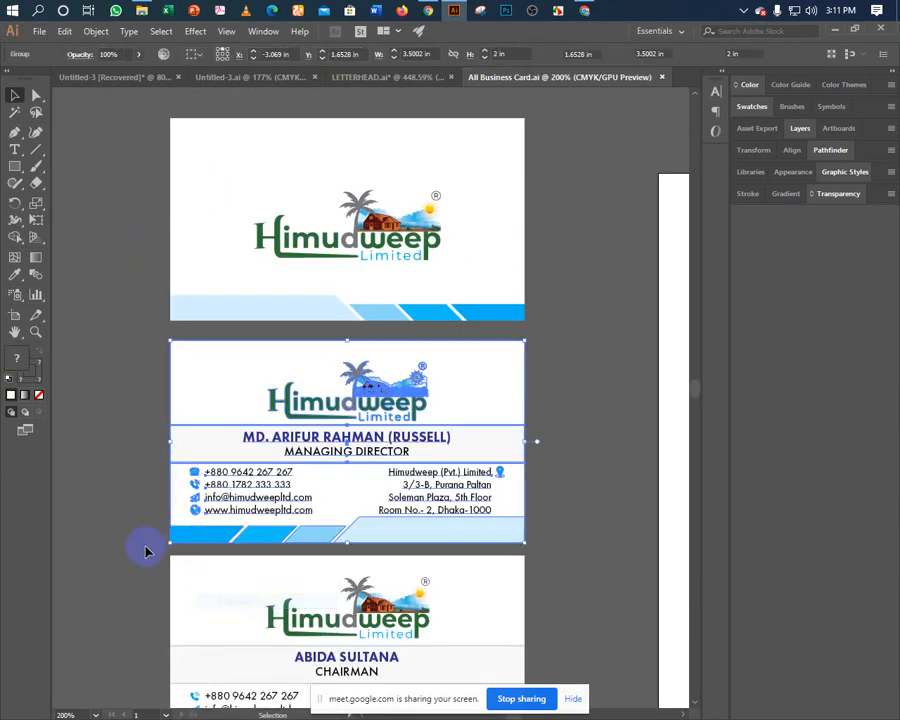
{"action": "left_click", "coordinate": [176, 515]}
Ungroup the email line, cut its icon, and close All Business Card.ai without saving.
{"action": "left_click", "coordinate": [195, 503]}
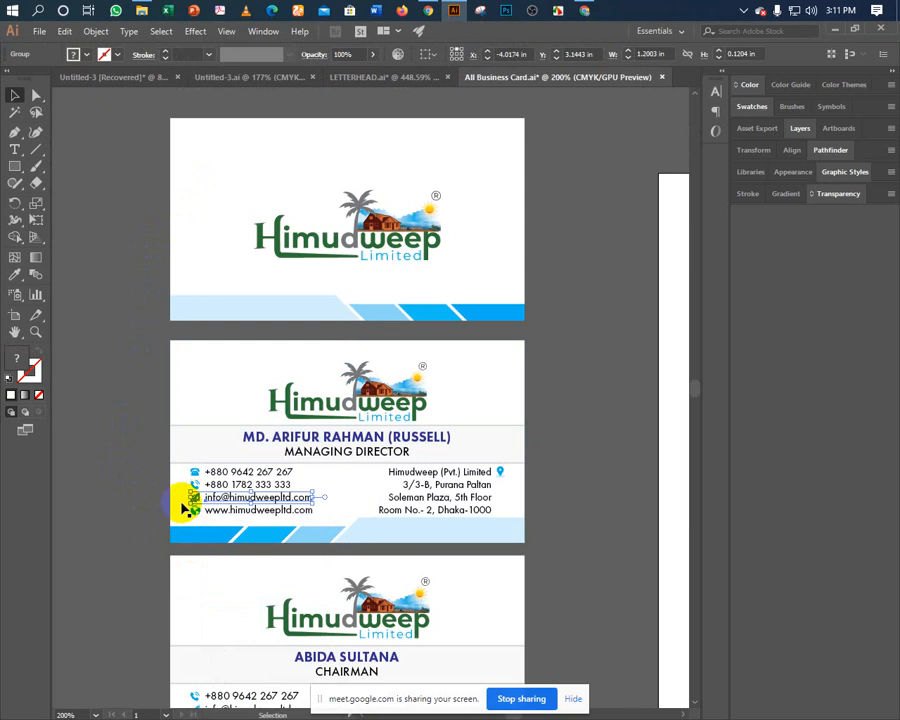
{"action": "right_click", "coordinate": [214, 511]}
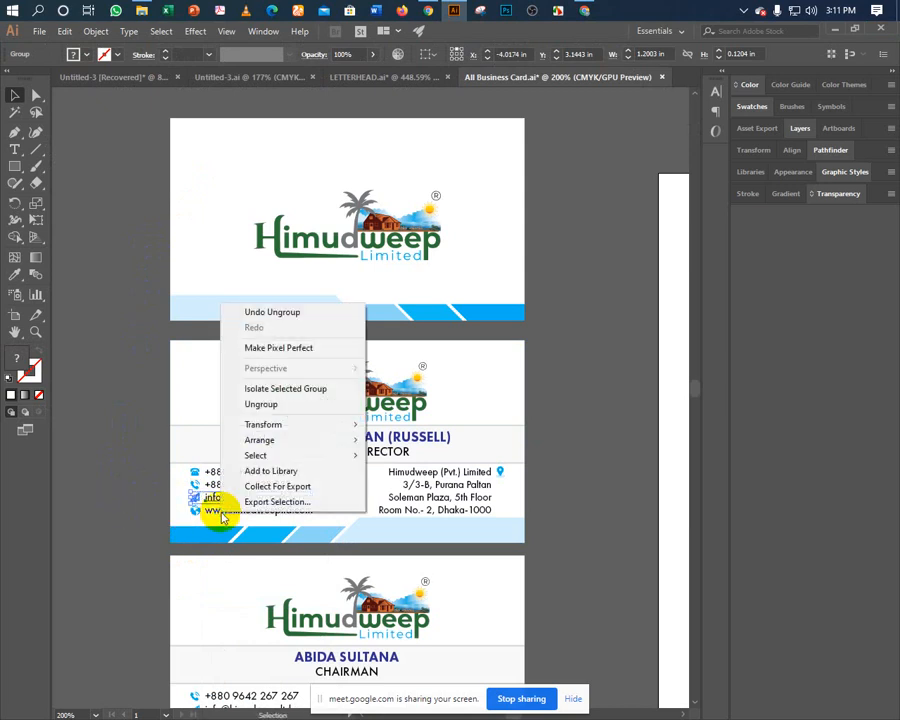
{"action": "left_click", "coordinate": [236, 400]}
{"action": "left_click", "coordinate": [179, 498]}
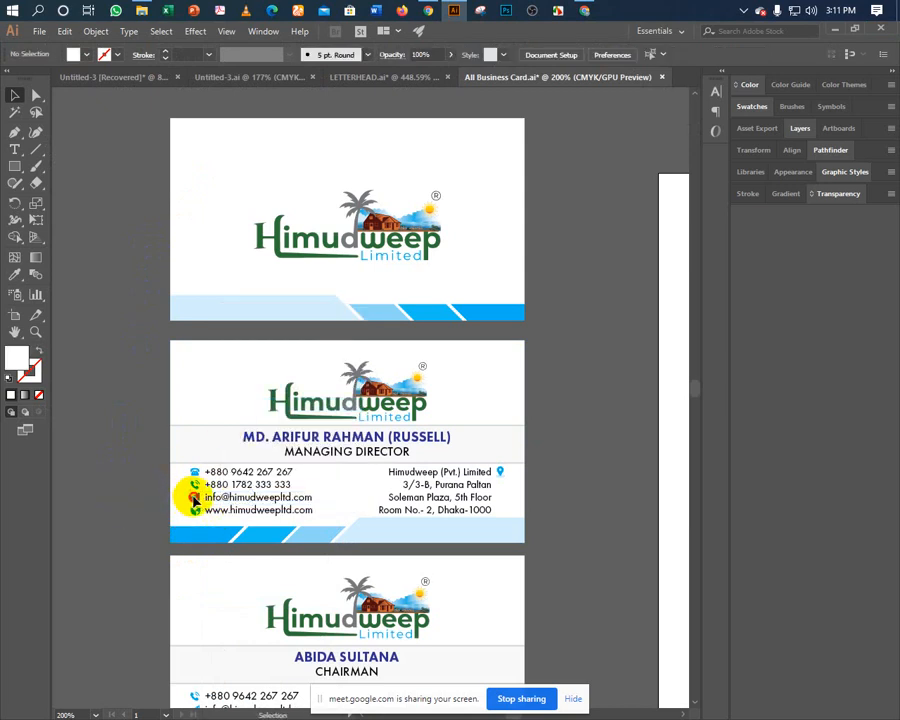
{"action": "left_click", "coordinate": [194, 499]}
{"action": "key", "text": "Delete"}
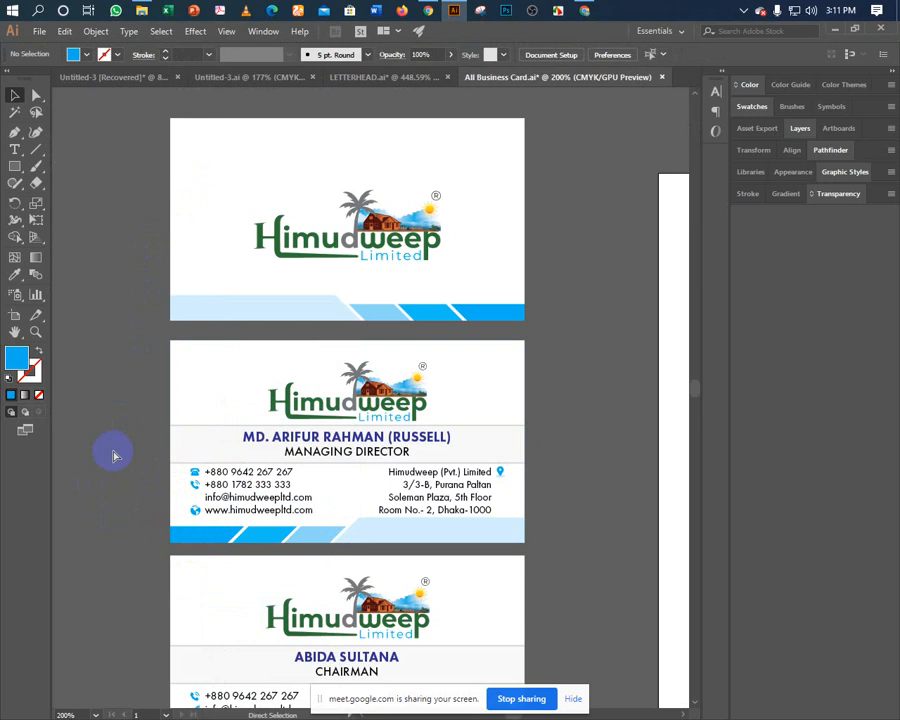
{"action": "key", "text": "ctrl+w"}
{"action": "left_click", "coordinate": [518, 396]}
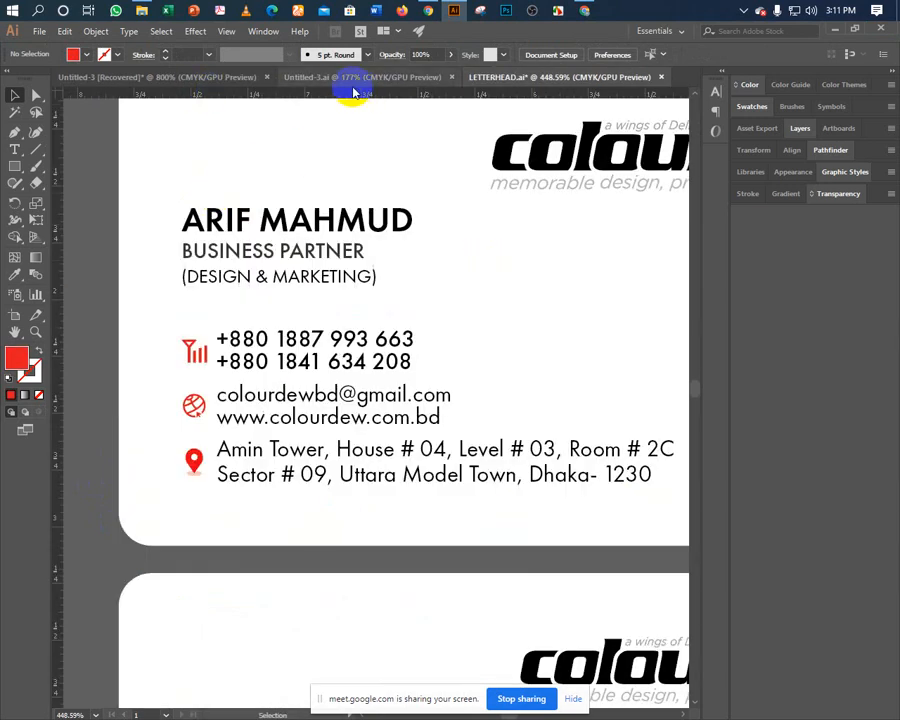
Paste the paper-plane icon into Untitled-3 [Recovered] above the phone number.
{"action": "left_click", "coordinate": [358, 78]}
{"action": "key", "text": "d"}
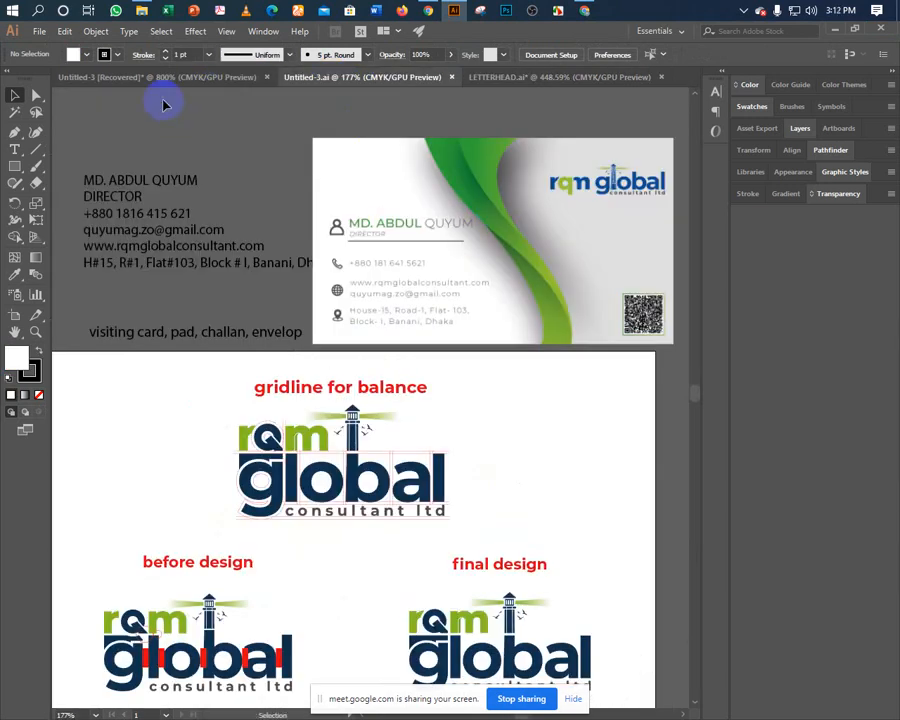
{"action": "left_click", "coordinate": [141, 76]}
{"action": "key", "text": "ctrl+v"}
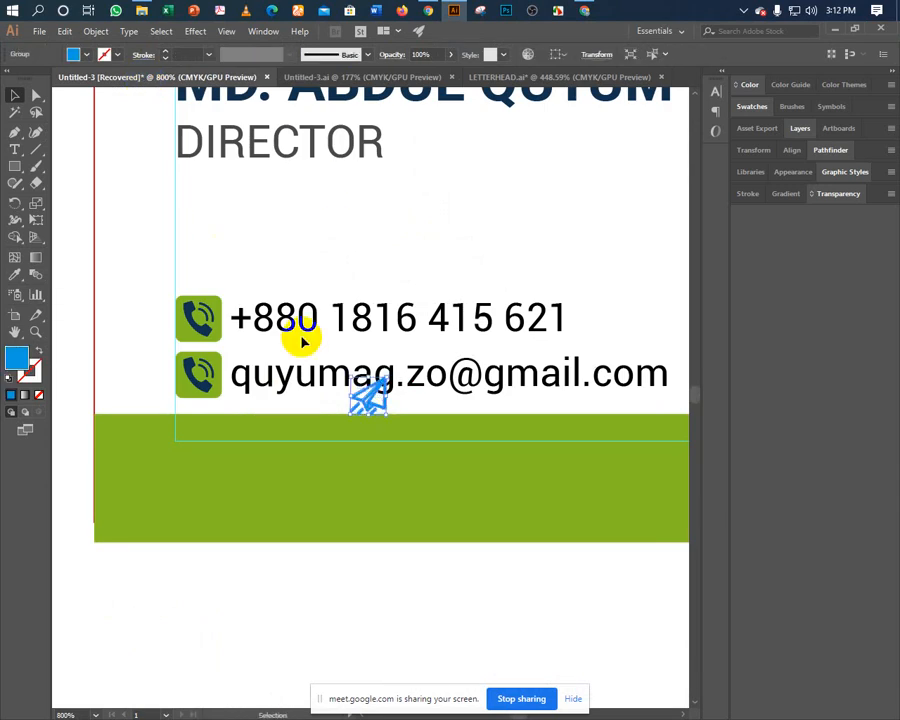
{"action": "left_click_drag", "start_coordinate": [370, 402], "coordinate": [214, 234]}
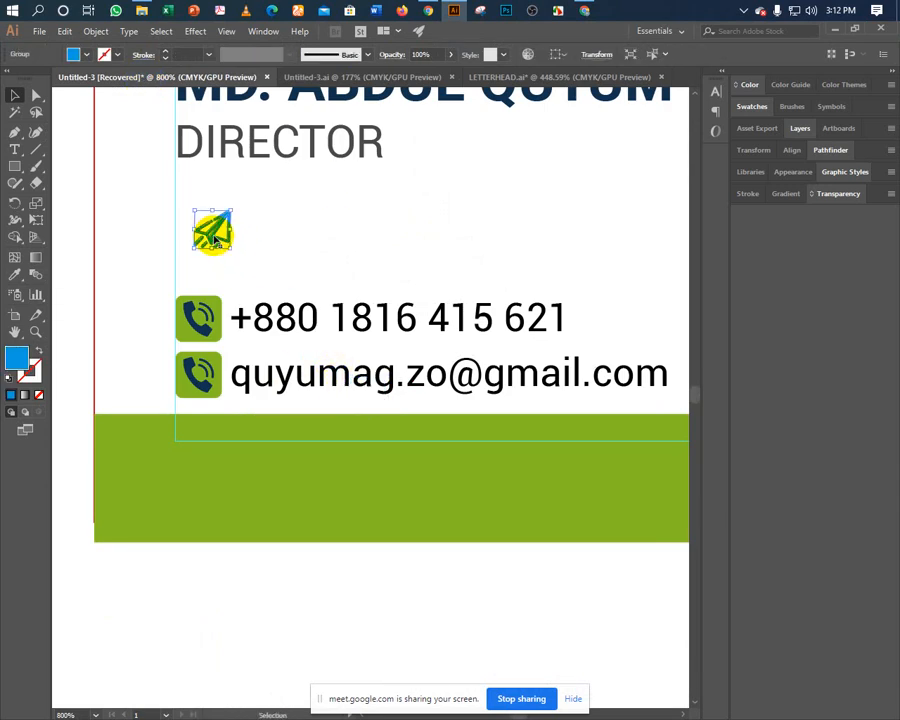
{"action": "left_click", "coordinate": [252, 258]}
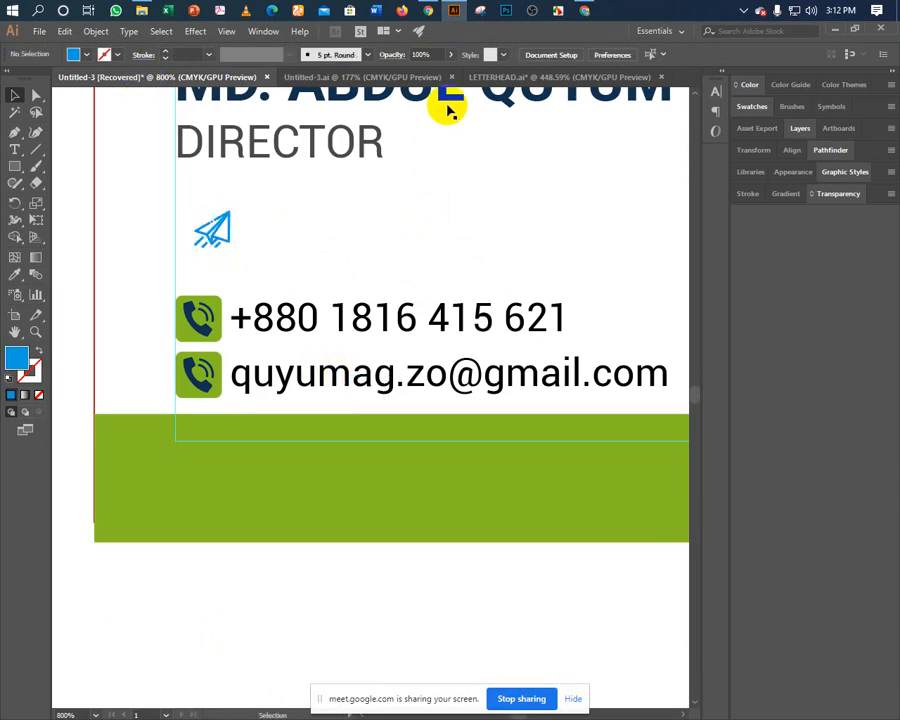
In LETTERHEAD.ai, delete the globe and location-pin icons, then undo to restore them.
{"action": "left_click", "coordinate": [492, 77]}
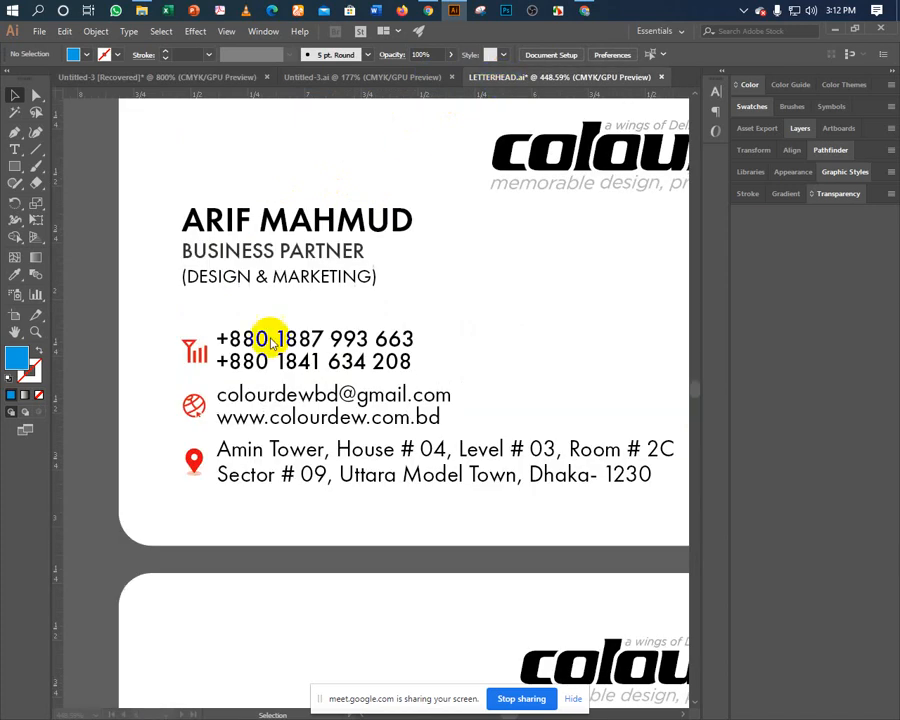
{"action": "left_click", "coordinate": [193, 404]}
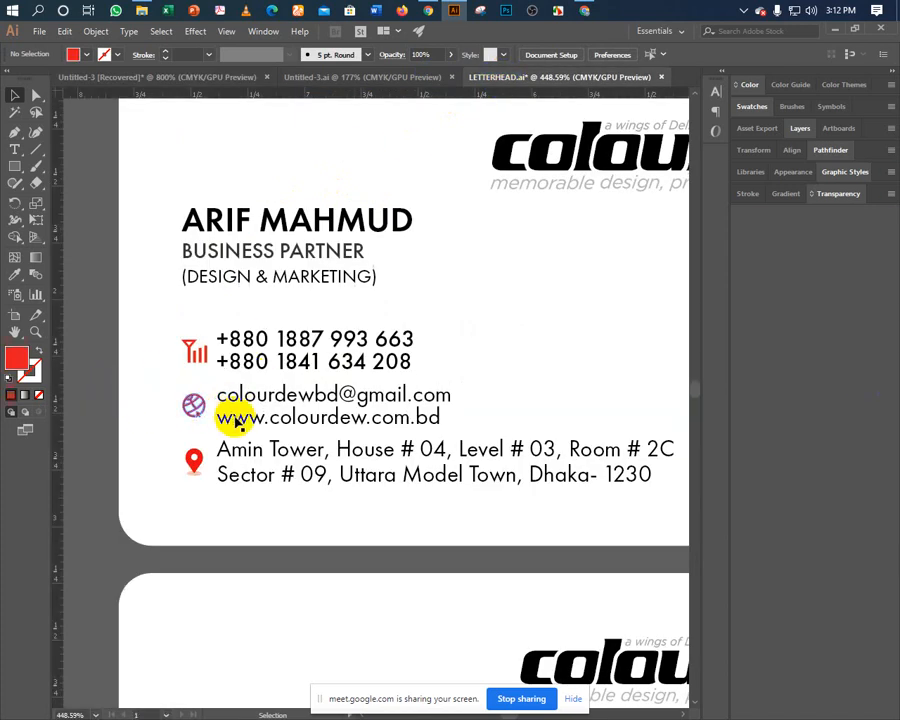
{"action": "left_click", "coordinate": [55, 414]}
{"action": "key", "text": "Delete"}
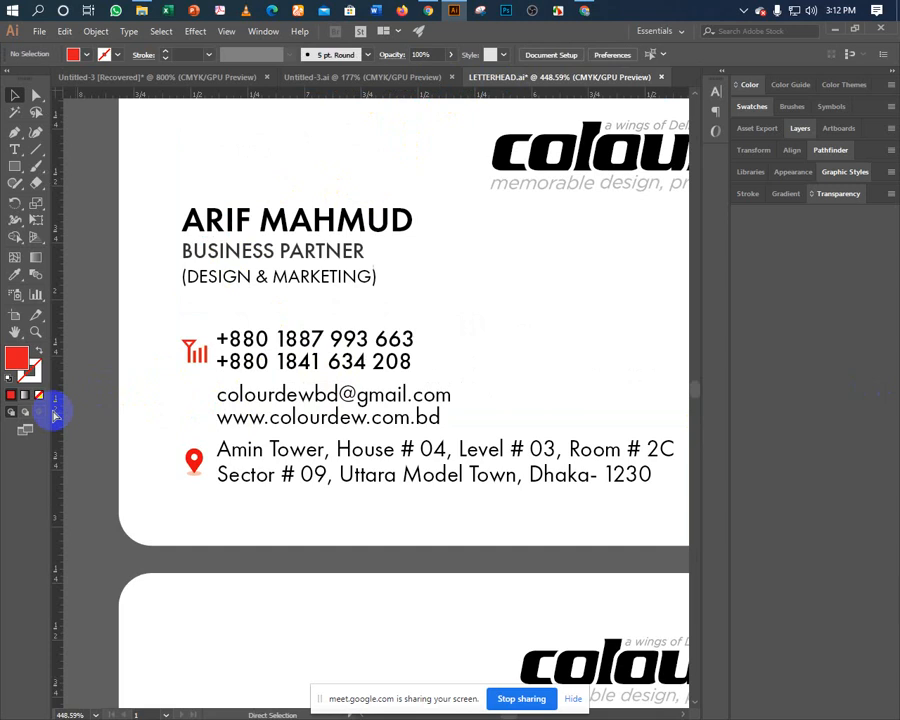
{"action": "key", "text": "ctrl+z"}
{"action": "key", "text": "v"}
{"action": "left_click", "coordinate": [192, 458]}
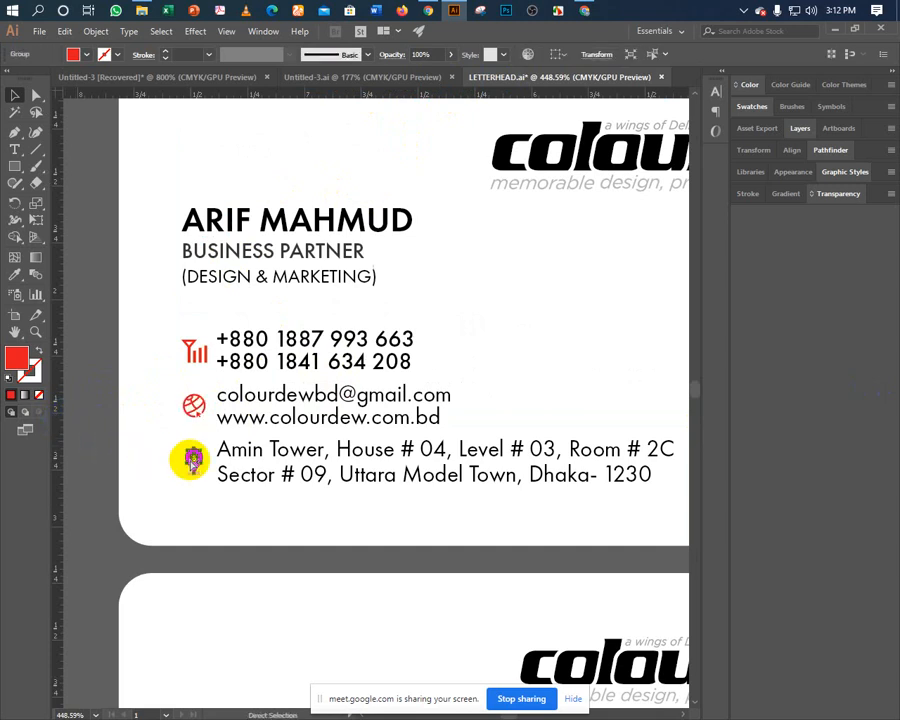
{"action": "left_click", "coordinate": [193, 405], "text": "shift"}
{"action": "key", "text": "Delete"}
{"action": "key", "text": "ctrl+w"}
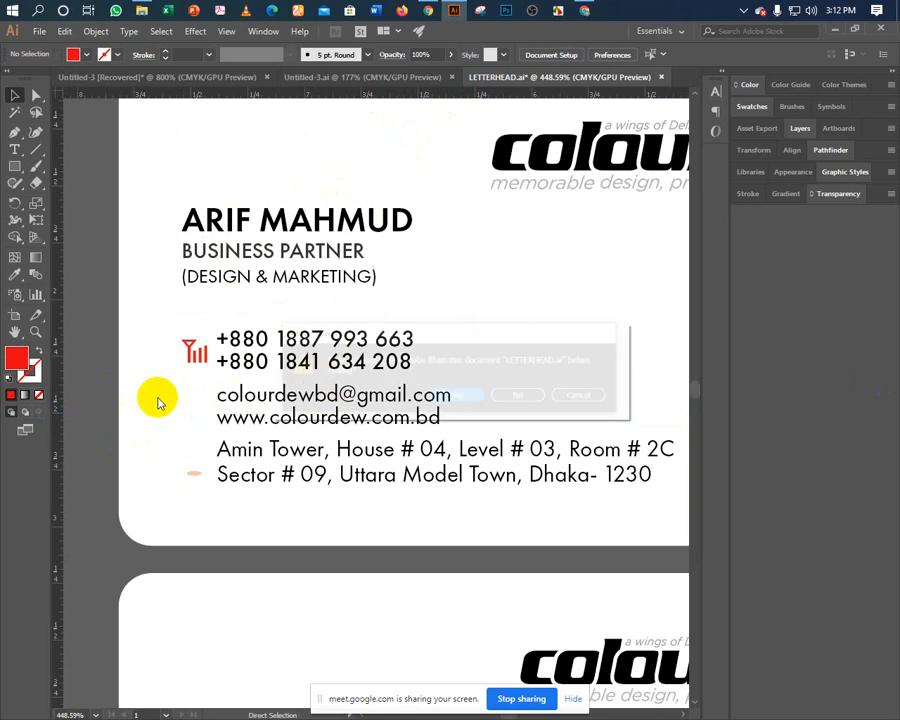
{"action": "key", "text": "Escape"}
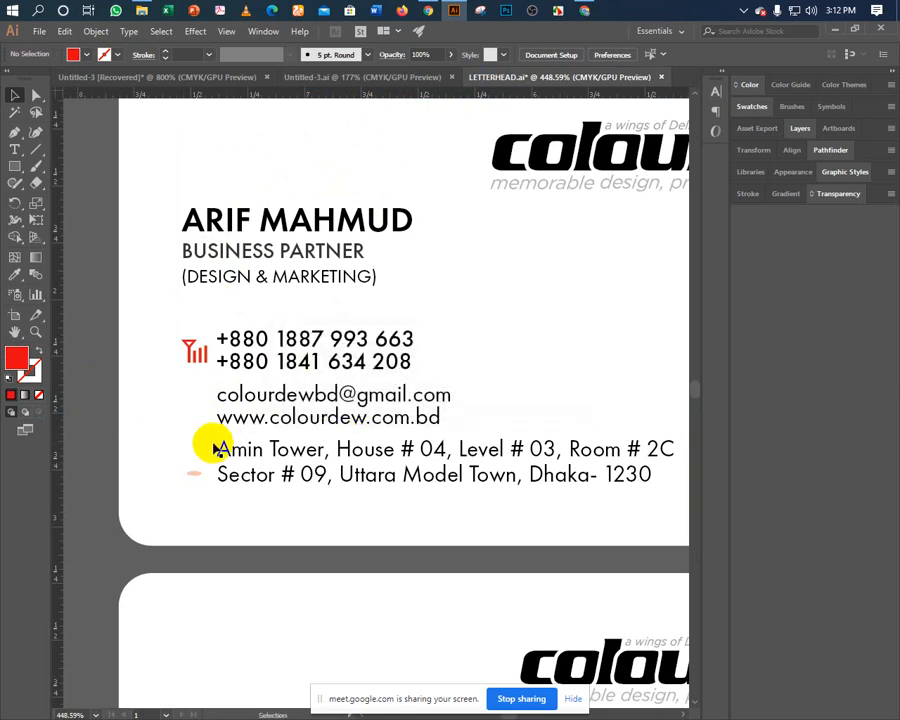
{"action": "key", "text": "ctrl+z"}
{"action": "left_click", "coordinate": [90, 474]}
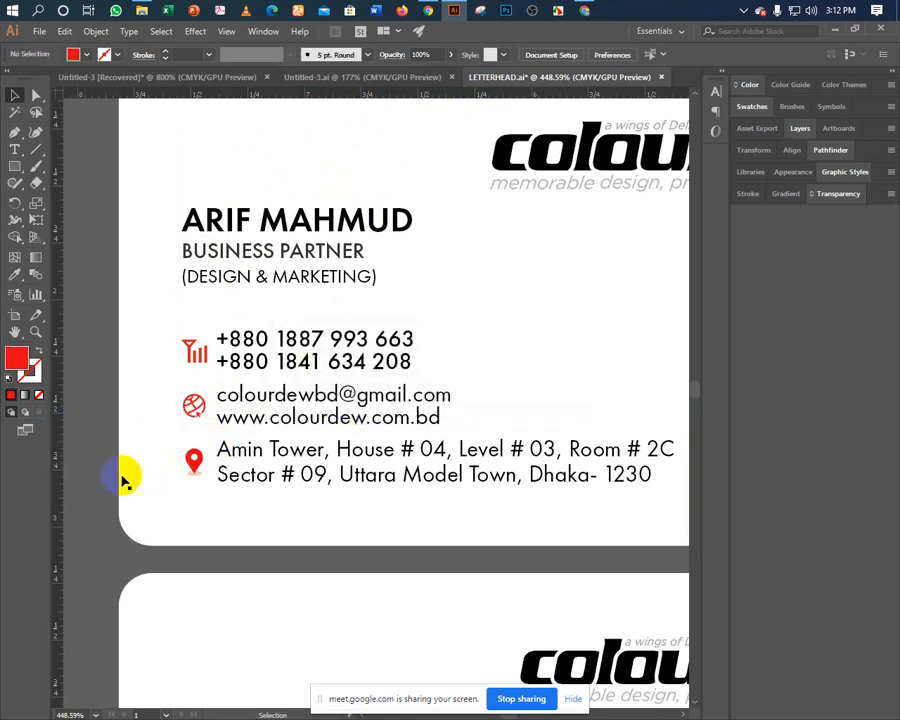
Copy the globe and pin icons and close LETTERHEAD.ai without saving.
{"action": "left_click", "coordinate": [193, 480]}
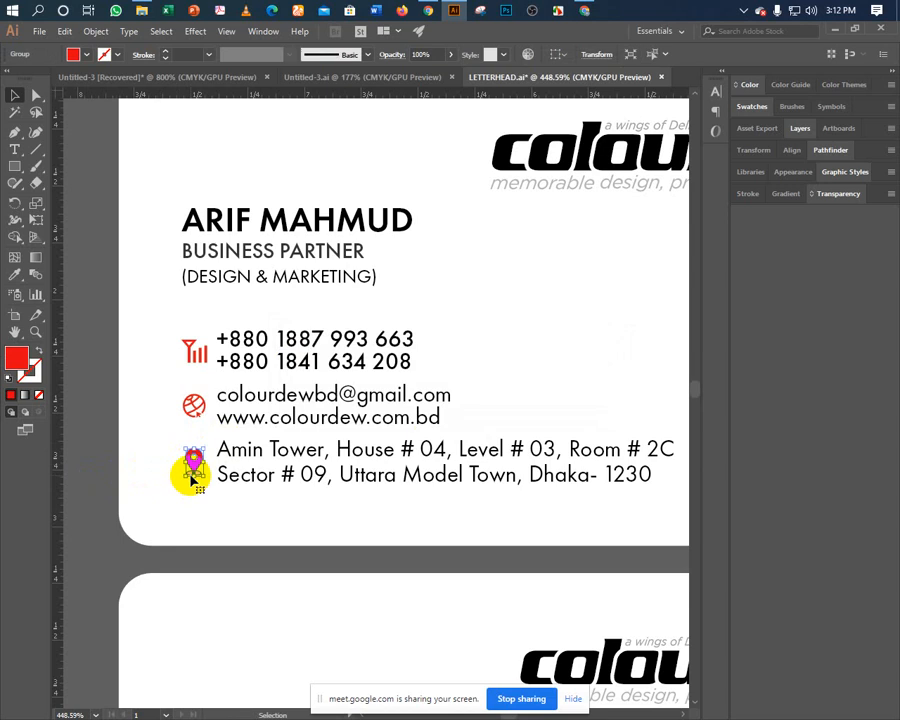
{"action": "left_click", "coordinate": [195, 412], "text": "shift"}
{"action": "key", "text": "a"}
{"action": "left_click", "coordinate": [148, 432]}
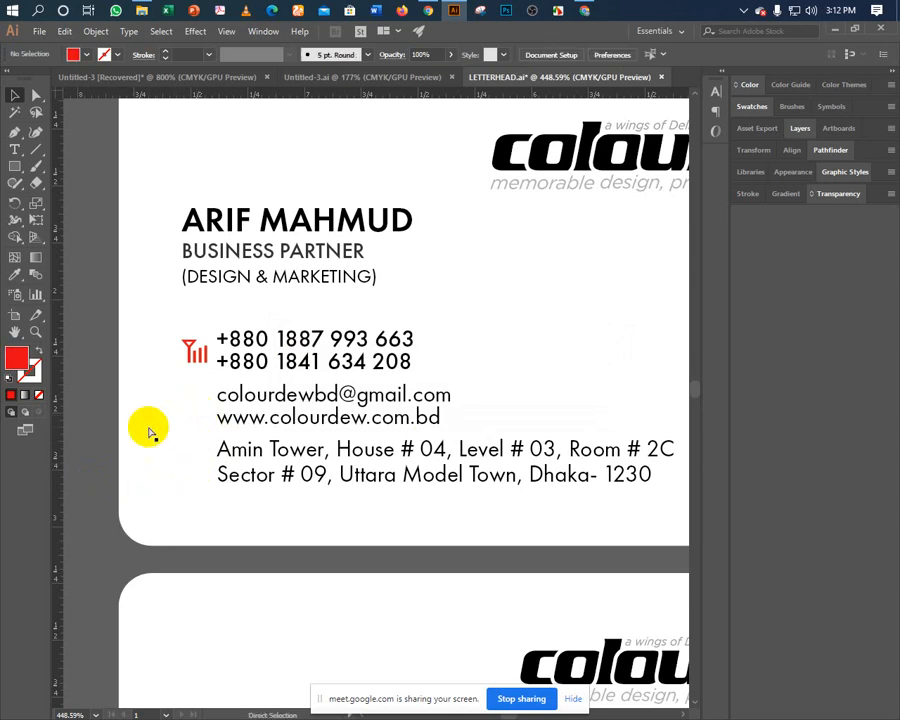
{"action": "key", "text": "ctrl+w"}
{"action": "left_click", "coordinate": [518, 398]}
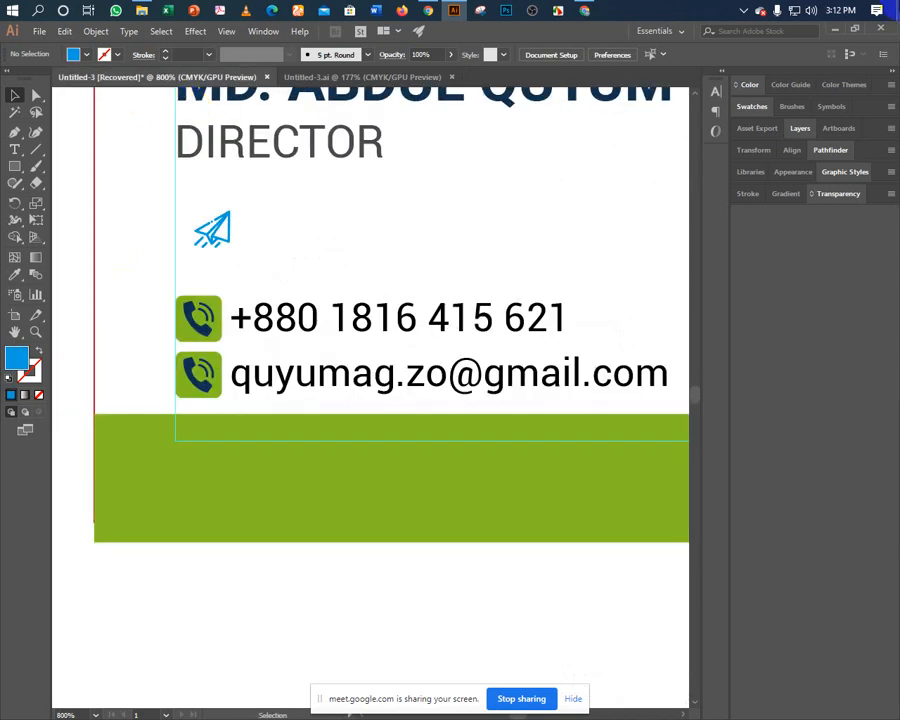
Paste the globe and pin icons and park them below the card.
{"action": "key", "text": "ctrl+v"}
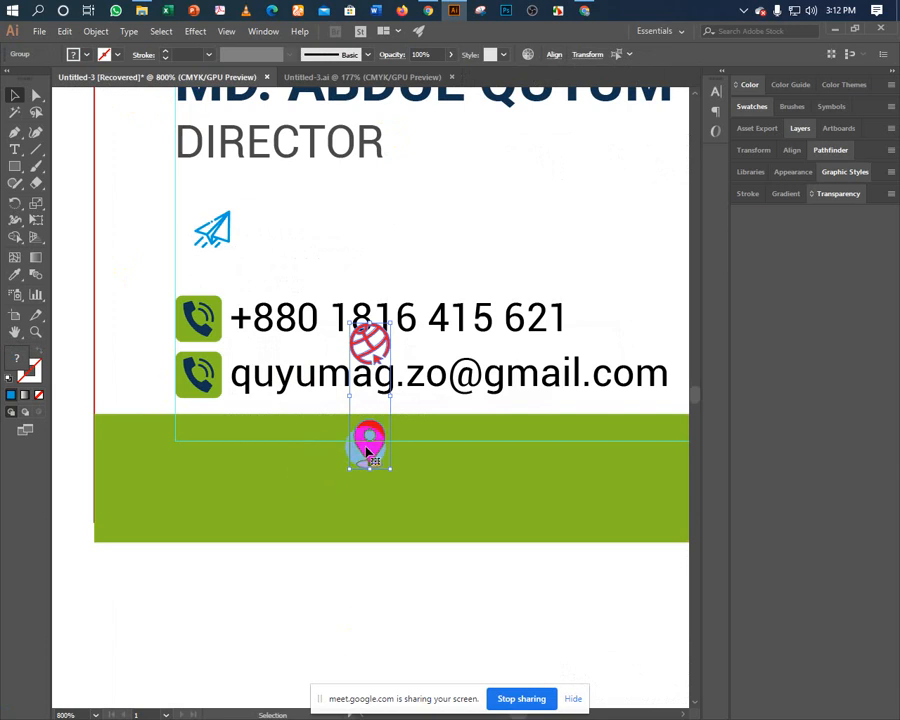
{"action": "left_click_drag", "start_coordinate": [366, 442], "coordinate": [96, 670]}
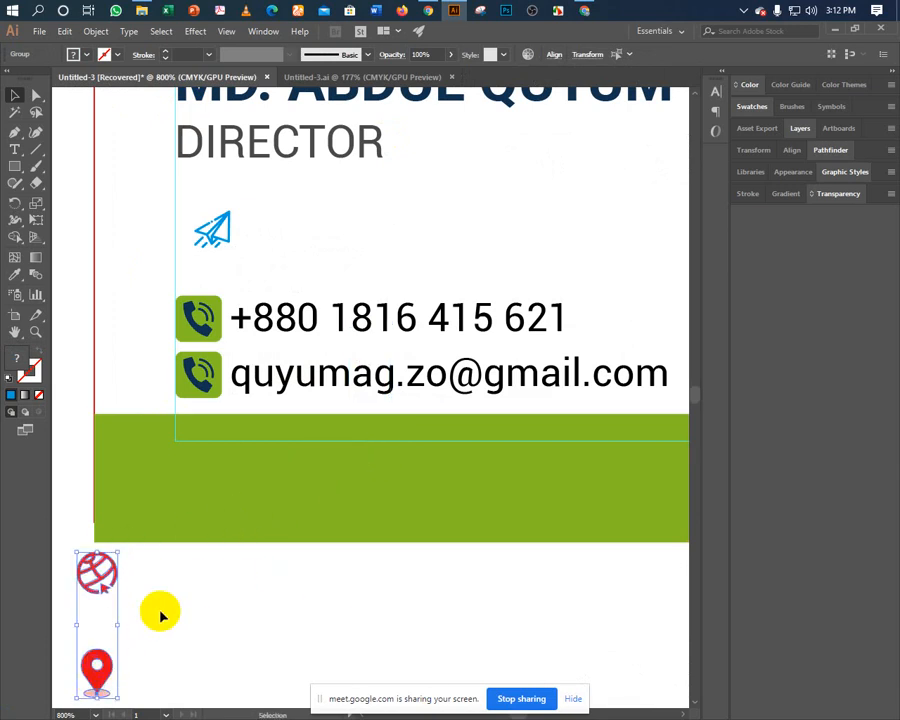
{"action": "left_click", "coordinate": [216, 594]}
{"action": "left_click_drag", "start_coordinate": [219, 598], "coordinate": [220, 636]}
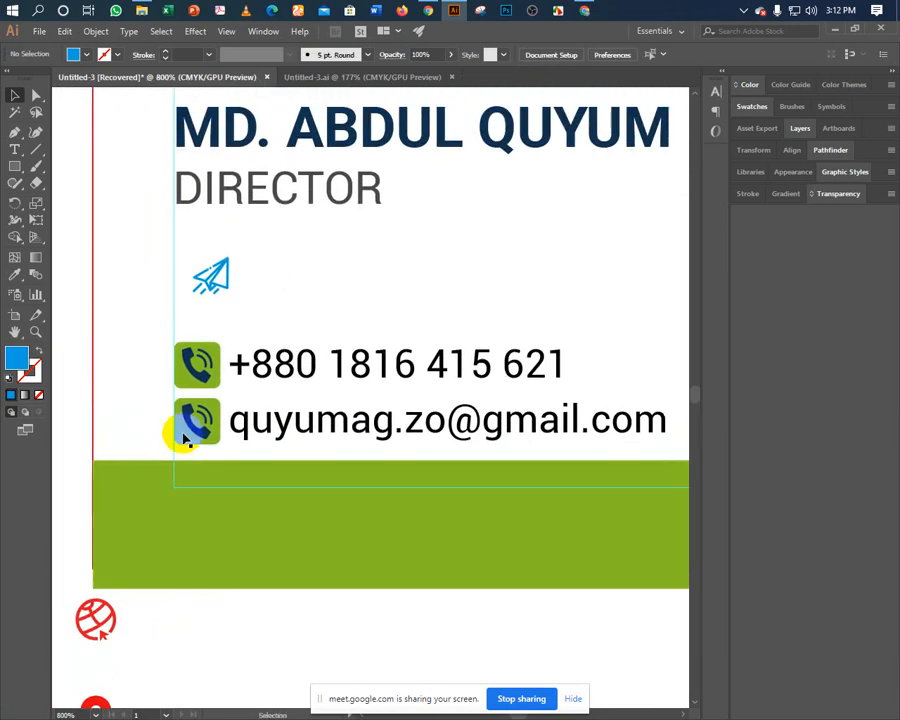
Ungroup the phone icons and delete the green squares behind both handsets.
{"action": "right_click", "coordinate": [187, 372]}
{"action": "left_click", "coordinate": [210, 474]}
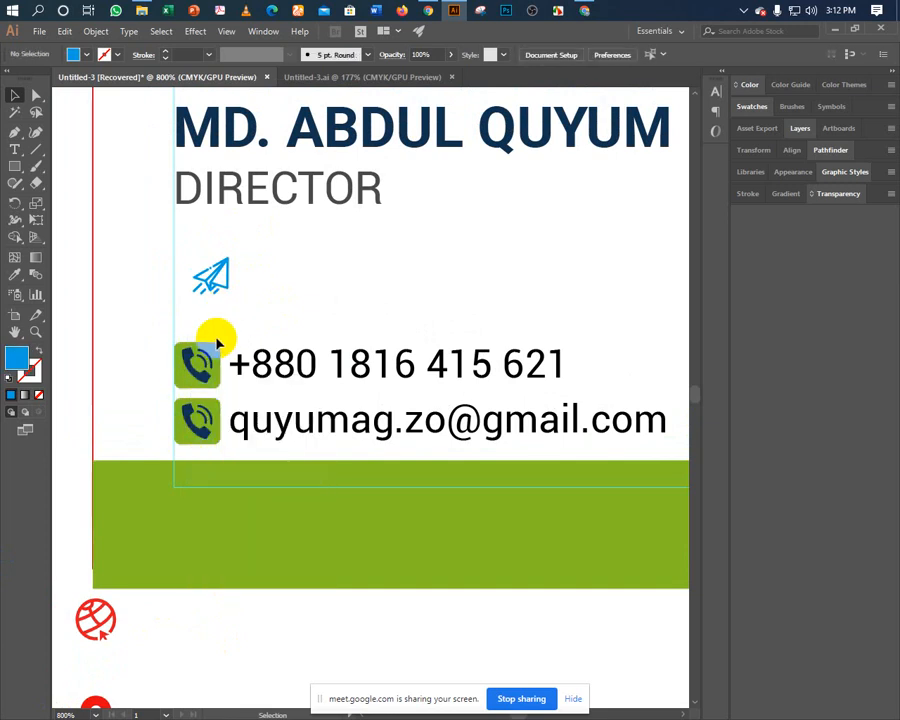
{"action": "left_click", "coordinate": [216, 346]}
{"action": "key", "text": "Delete"}
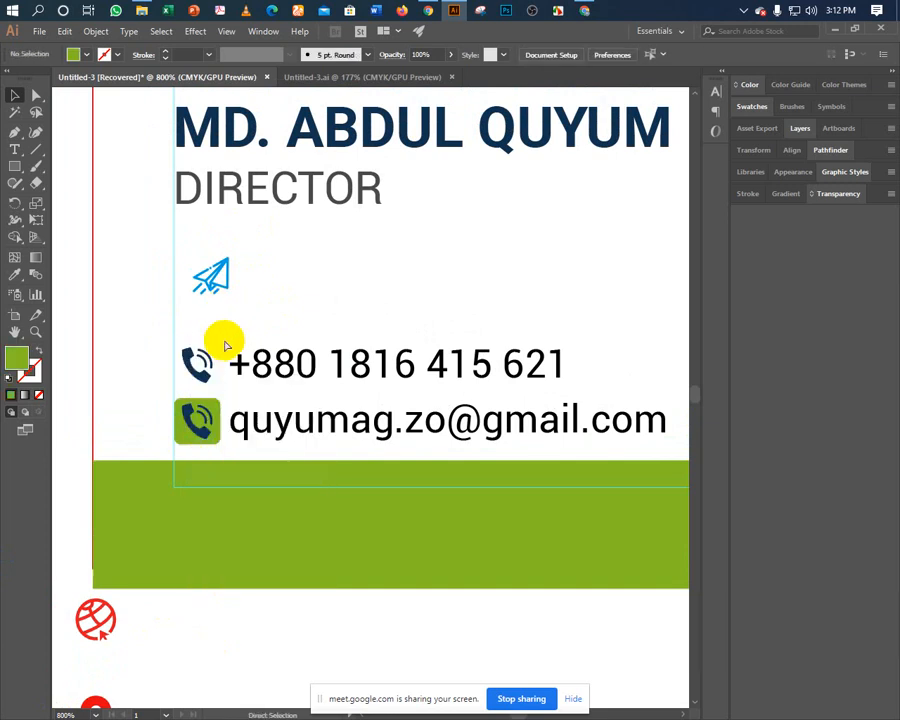
{"action": "key", "text": "ctrl+minus"}
{"action": "key", "text": "ctrl+minus"}
{"action": "key", "text": "ctrl+minus"}
{"action": "left_click_drag", "start_coordinate": [385, 344], "coordinate": [281, 303]}
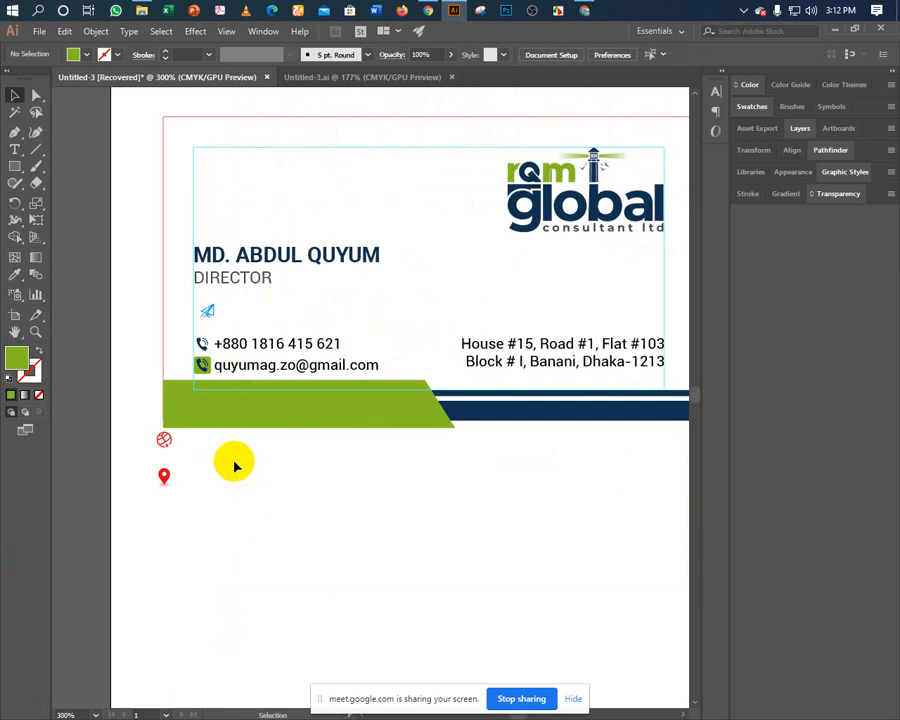
{"action": "key", "text": "ctrl+plus"}
{"action": "key", "text": "ctrl+plus"}
{"action": "key", "text": "ctrl+plus"}
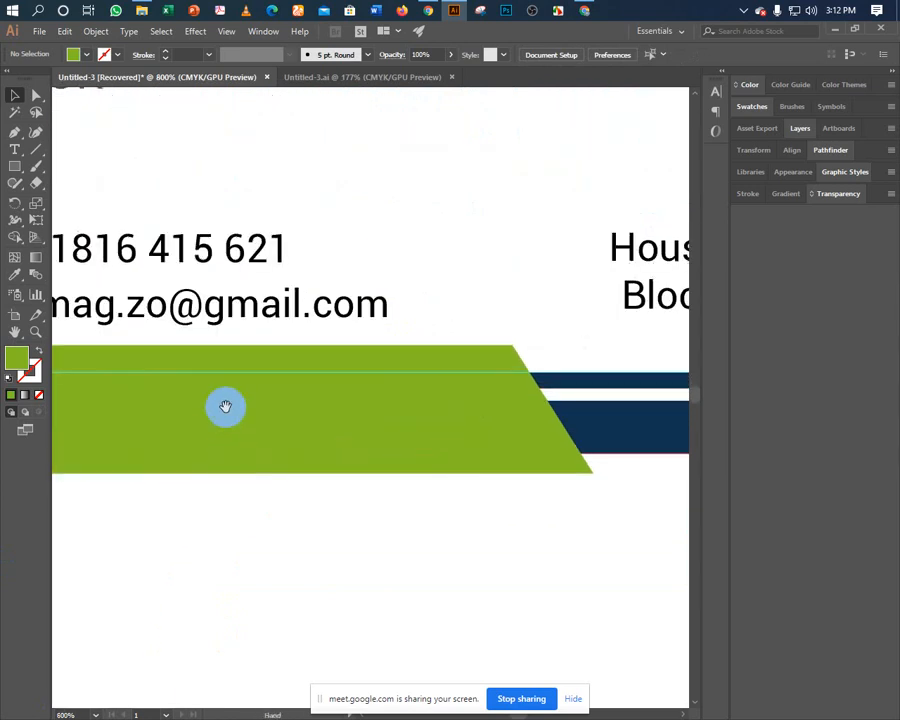
{"action": "left_click_drag", "start_coordinate": [225, 406], "coordinate": [426, 486]}
{"action": "left_click_drag", "start_coordinate": [206, 432], "coordinate": [400, 436]}
{"action": "left_click", "coordinate": [326, 402]}
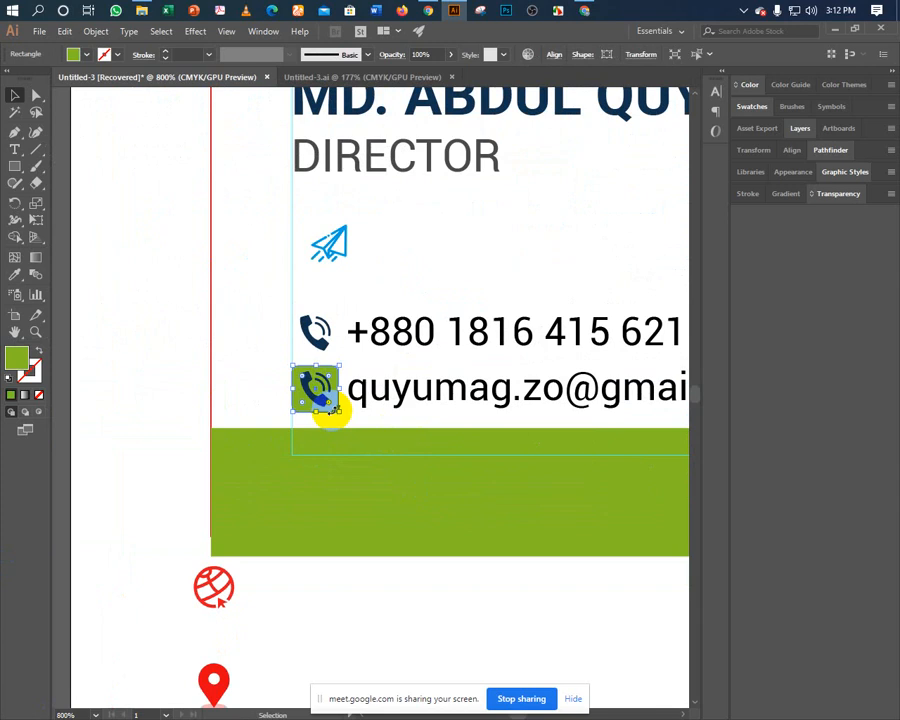
{"action": "key", "text": "Delete"}
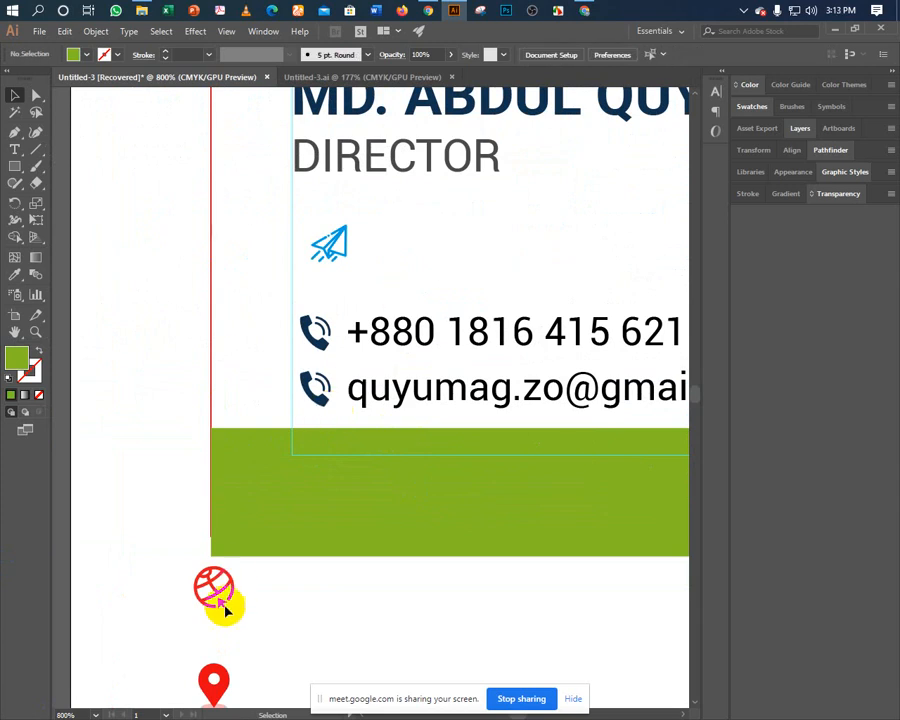
{"action": "left_click_drag", "start_coordinate": [279, 438], "coordinate": [232, 444]}
Colour the paper plane with the phone icon's navy and move it onto the email line.
{"action": "left_click", "coordinate": [271, 255]}
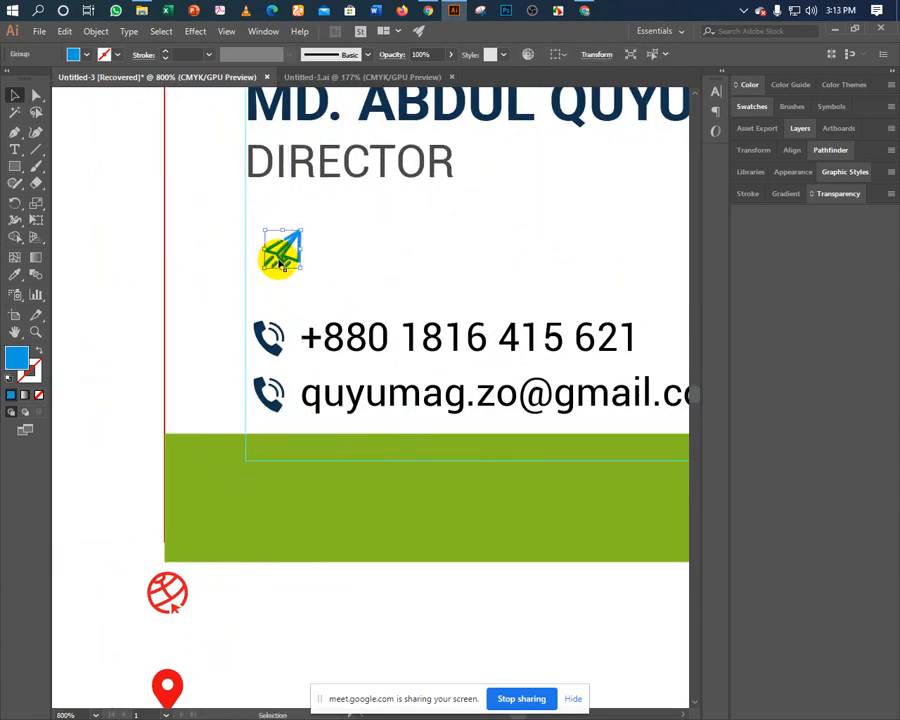
{"action": "left_click", "coordinate": [17, 276]}
{"action": "left_click", "coordinate": [262, 388]}
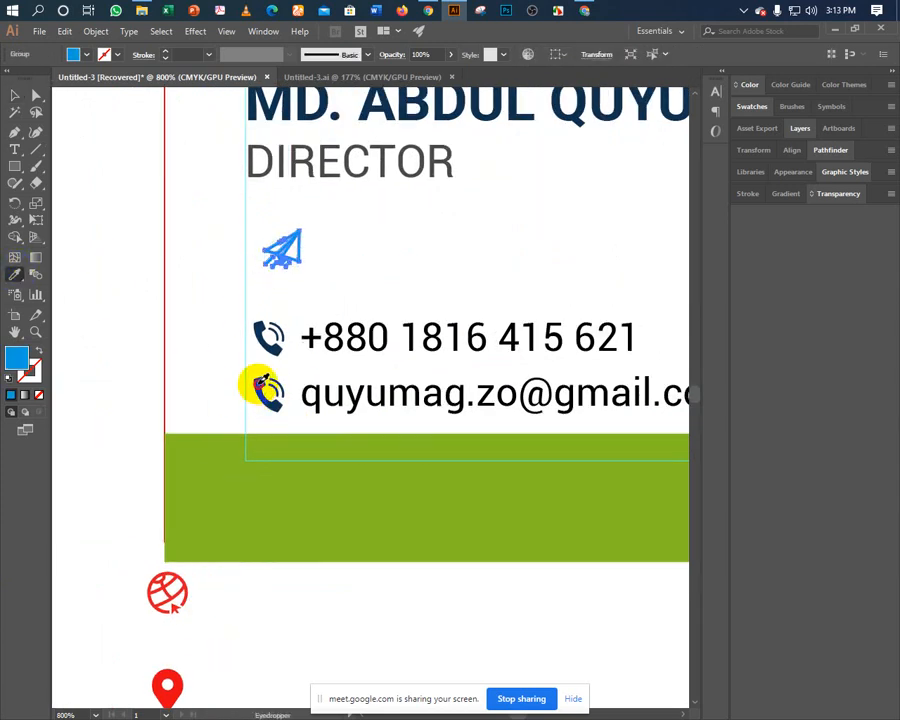
{"action": "key", "text": "v"}
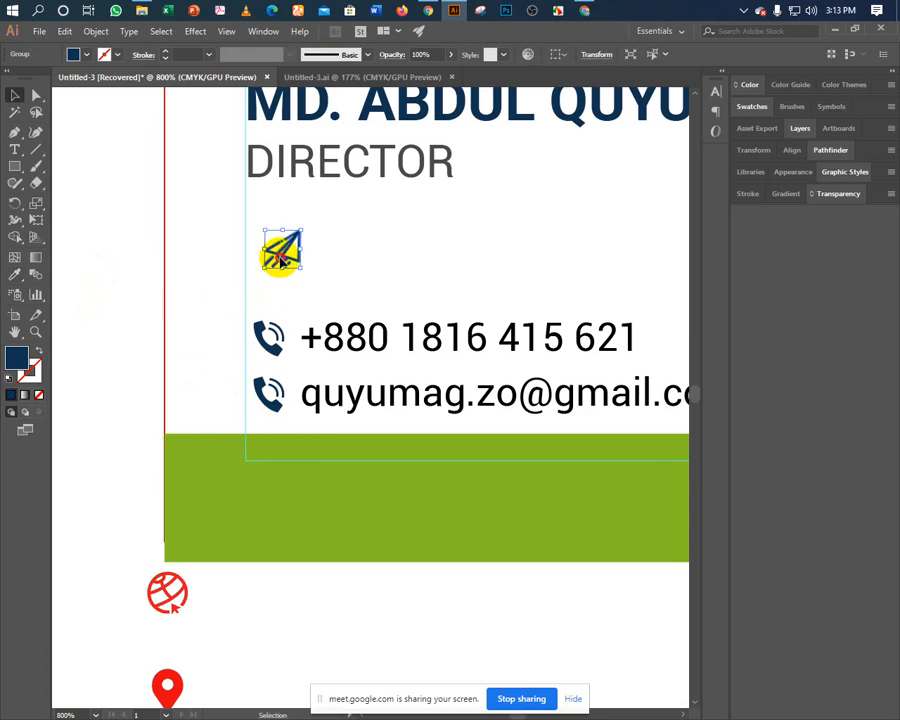
{"action": "left_click_drag", "start_coordinate": [265, 400], "coordinate": [255, 381]}
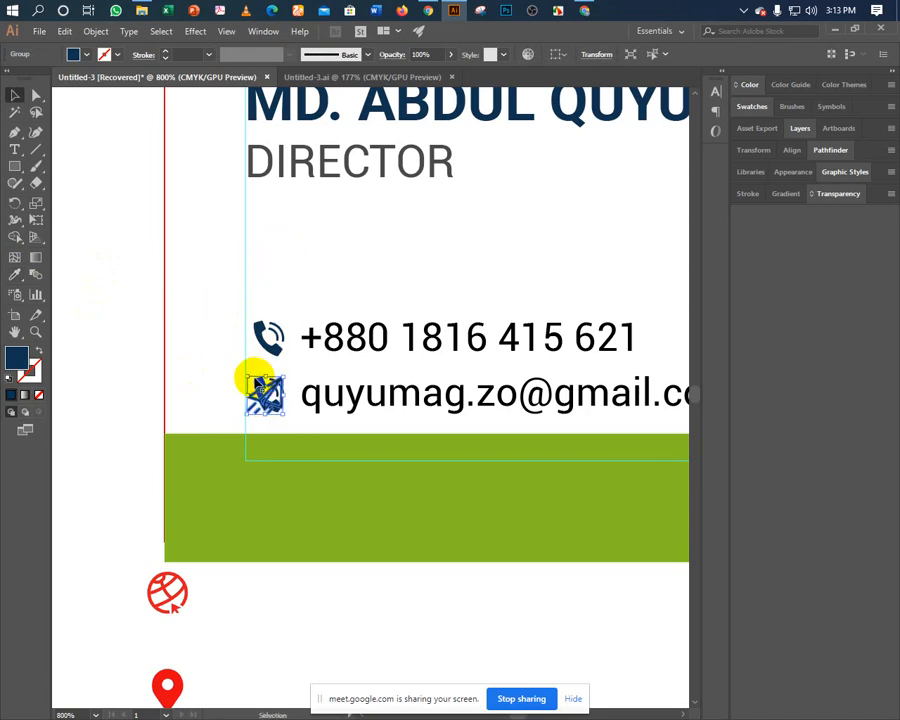
{"action": "left_click", "coordinate": [256, 380]}
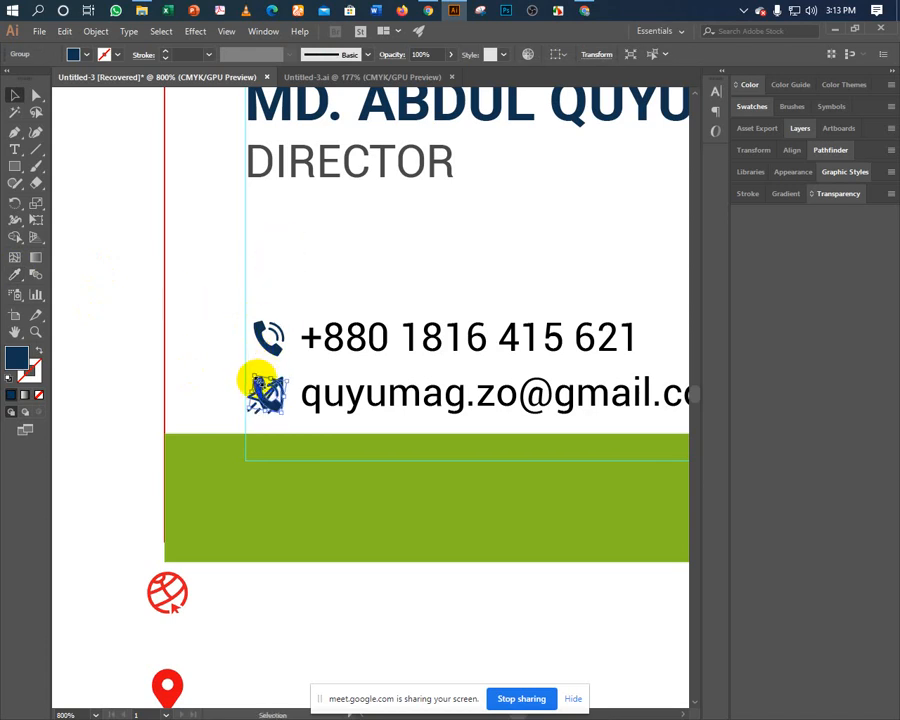
Move the location pin up toward the address block.
{"action": "left_click_drag", "start_coordinate": [274, 372], "coordinate": [204, 330]}
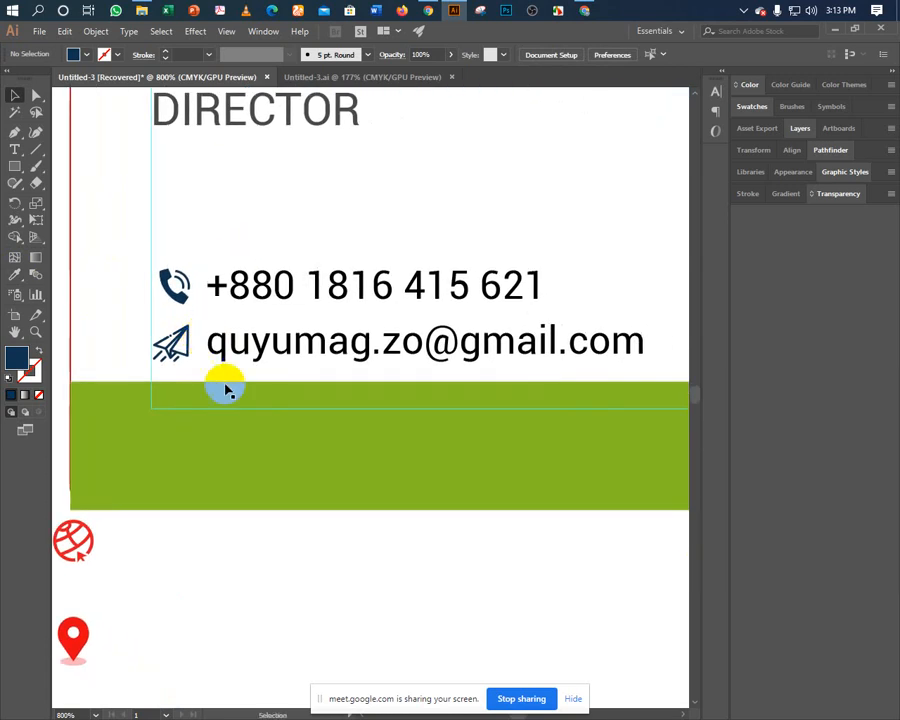
{"action": "scroll", "coordinate": [192, 554], "scroll_direction": "down", "scroll_amount": 5}
{"action": "left_click_drag", "start_coordinate": [88, 466], "coordinate": [609, 386]}
{"action": "left_click_drag", "start_coordinate": [518, 432], "coordinate": [348, 404]}
{"action": "key", "text": "ctrl+minus"}
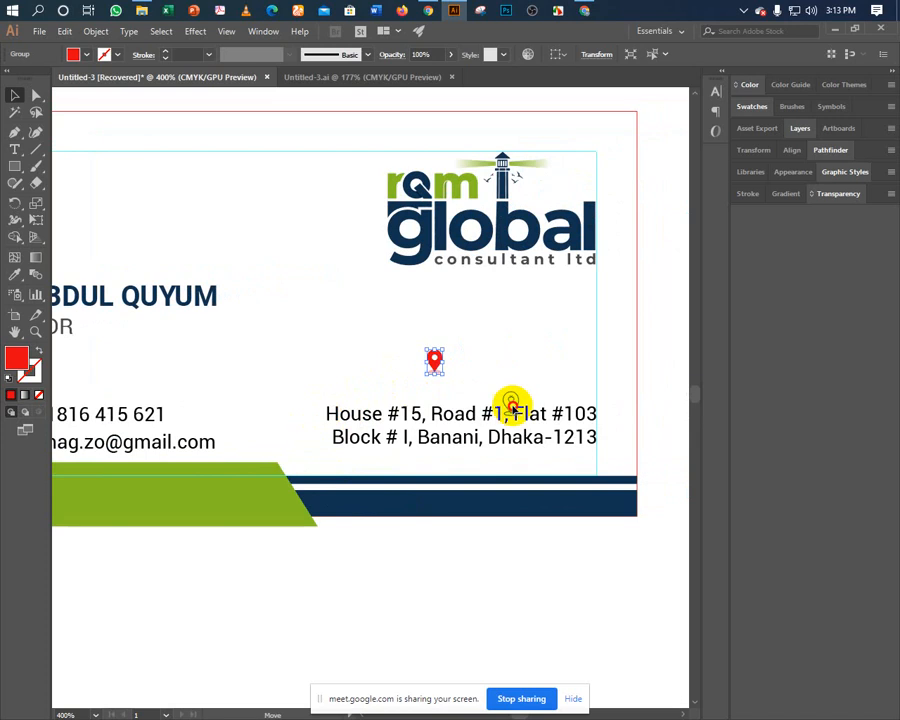
Left-align the address text block and move it back into place under the pin.
{"action": "left_click_drag", "start_coordinate": [402, 372], "coordinate": [402, 374]}
{"action": "left_click", "coordinate": [398, 410]}
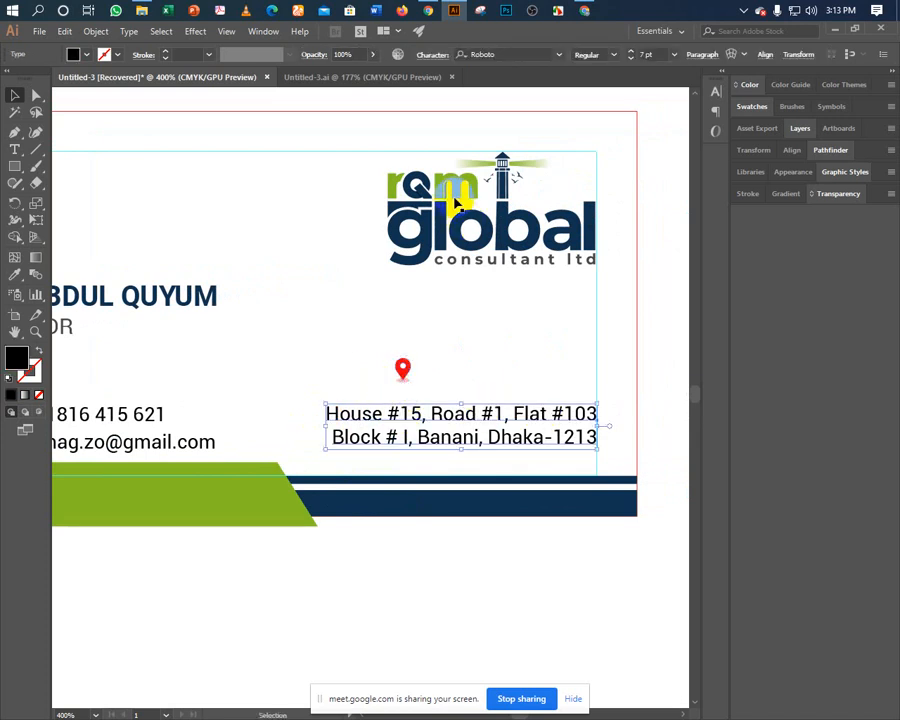
{"action": "left_click", "coordinate": [716, 94]}
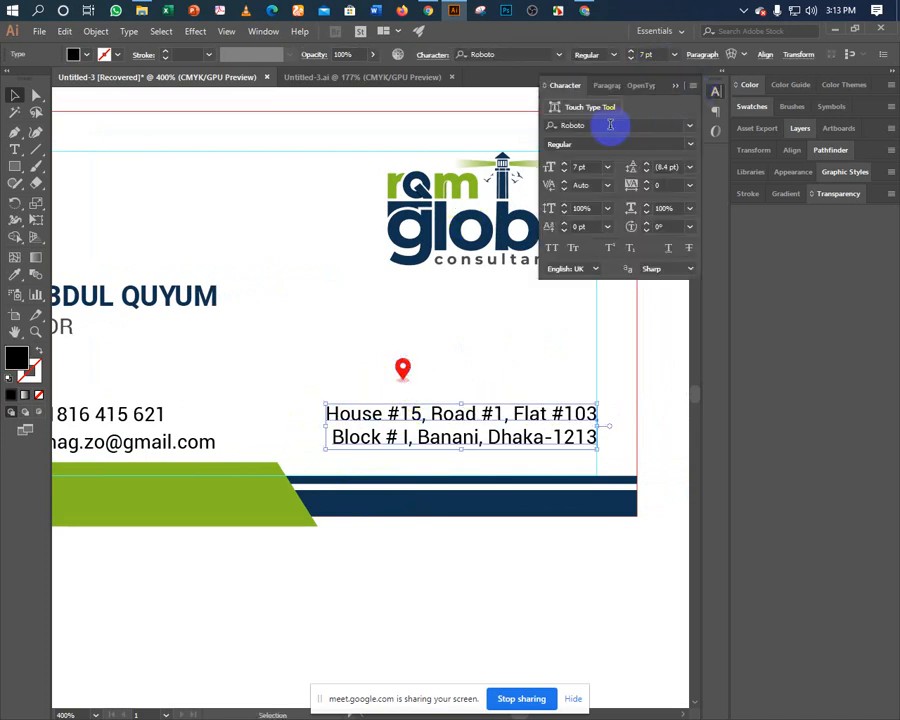
{"action": "left_click", "coordinate": [676, 58]}
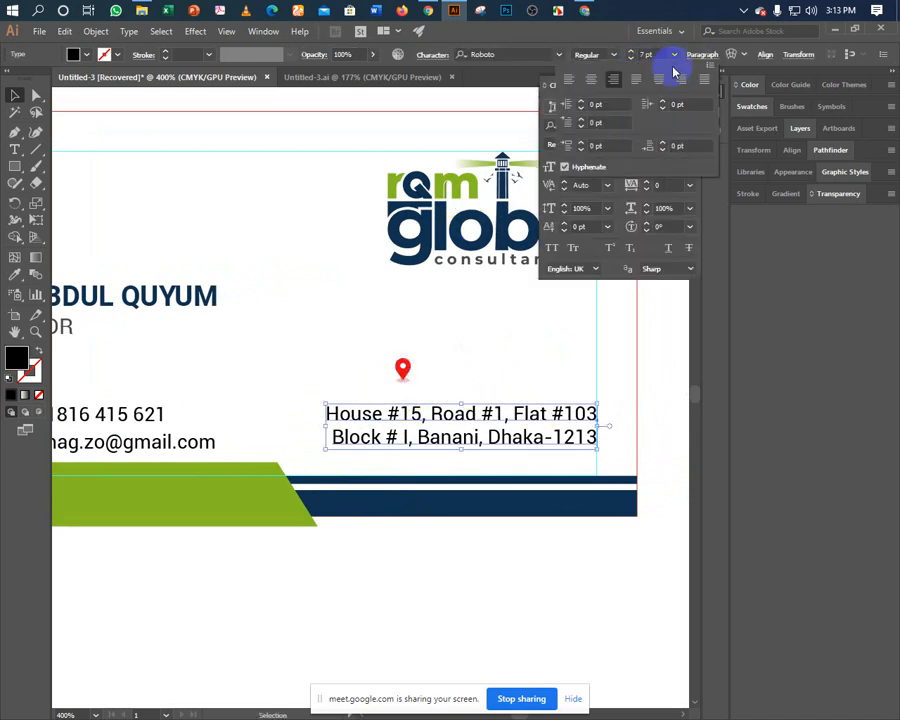
{"action": "left_click", "coordinate": [569, 79]}
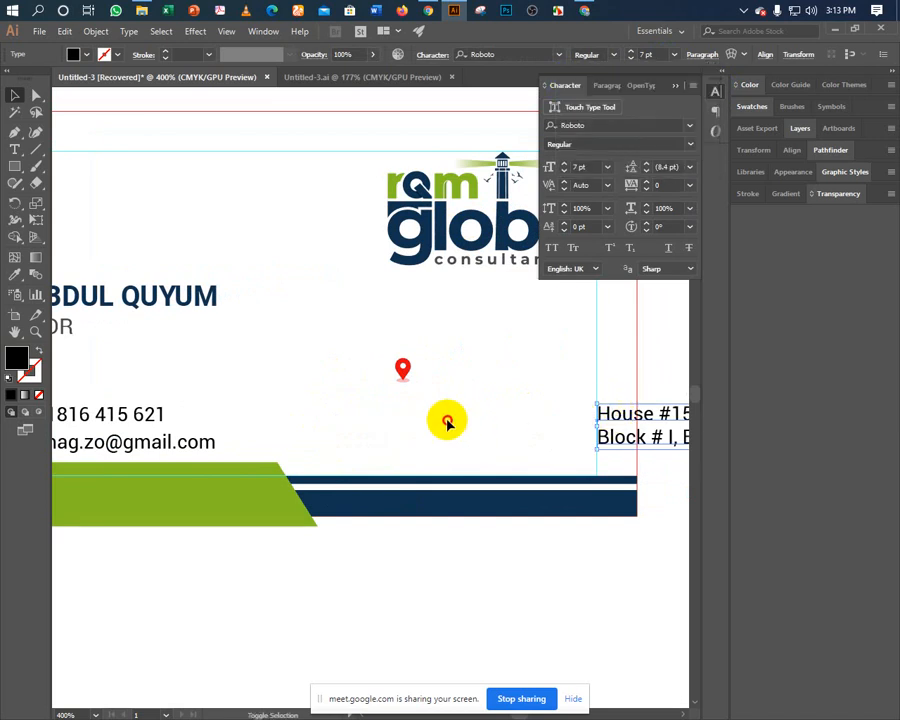
{"action": "left_click_drag", "start_coordinate": [600, 416], "coordinate": [335, 418]}
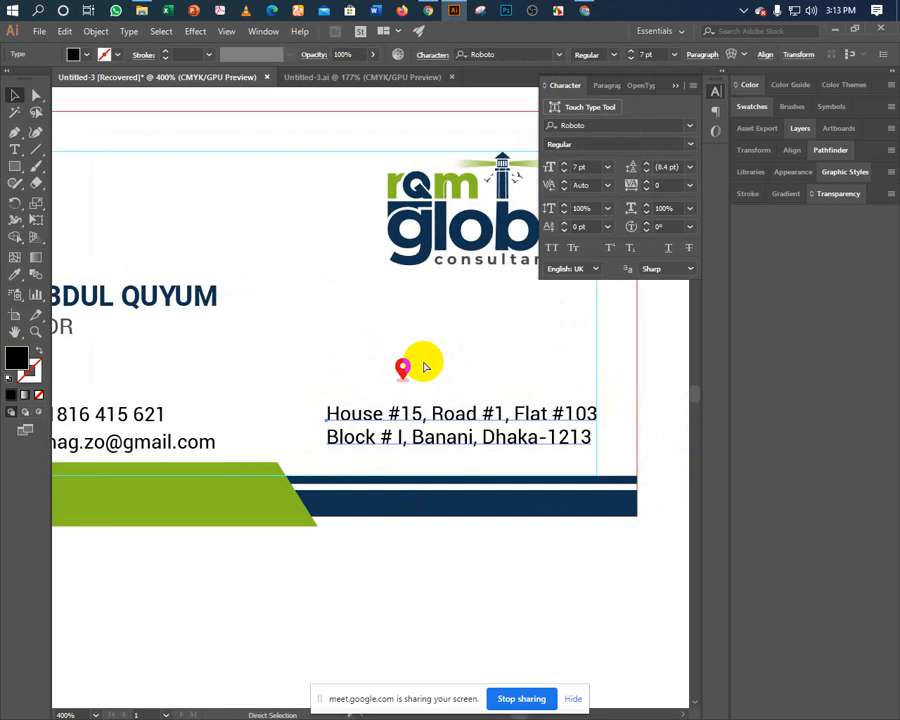
{"action": "key", "text": "v"}
{"action": "left_click", "coordinate": [427, 368]}
{"action": "left_click_drag", "start_coordinate": [454, 356], "coordinate": [401, 352]}
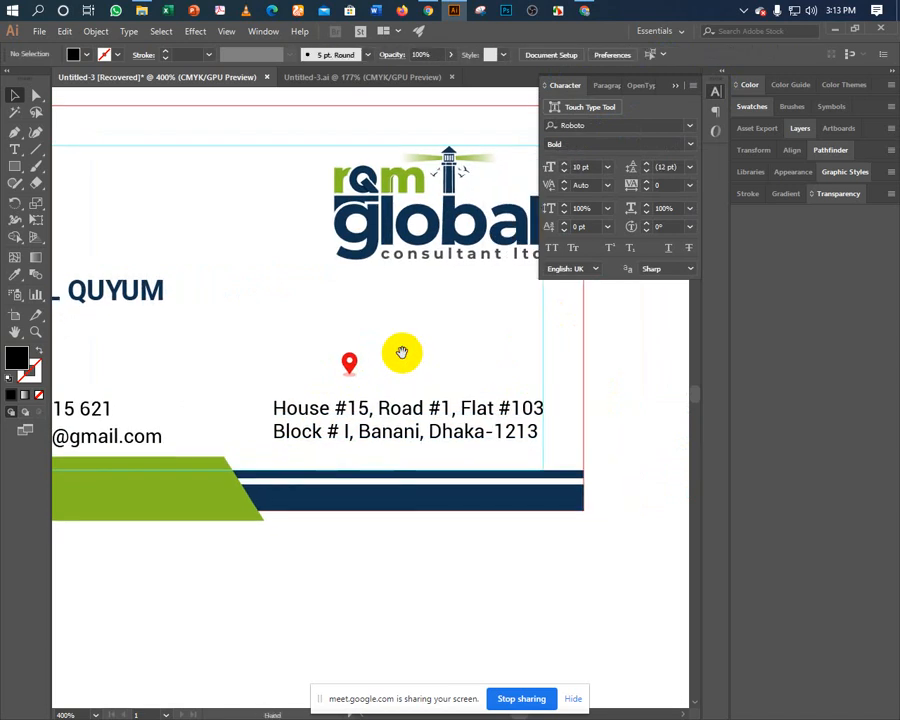
{"action": "double_click", "coordinate": [368, 440]}
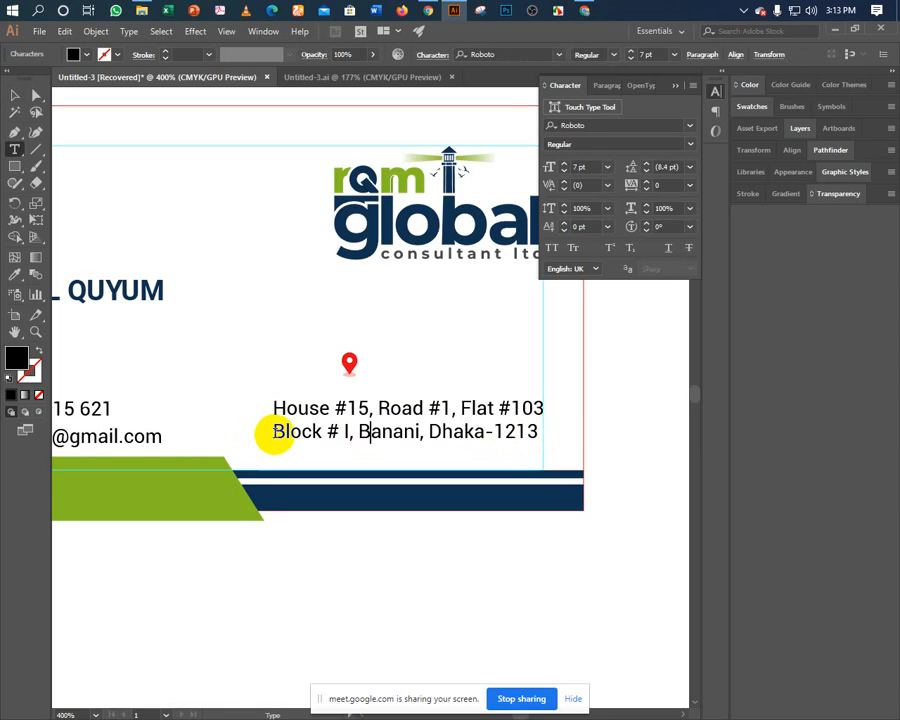
{"action": "left_click_drag", "start_coordinate": [272, 432], "coordinate": [549, 430]}
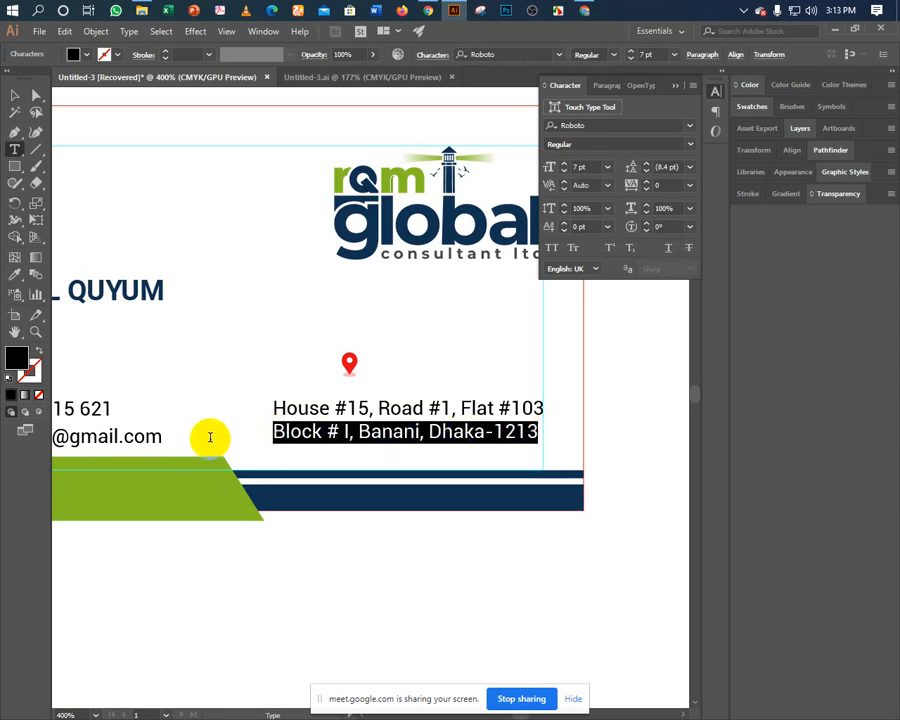
{"action": "left_click", "coordinate": [648, 186]}
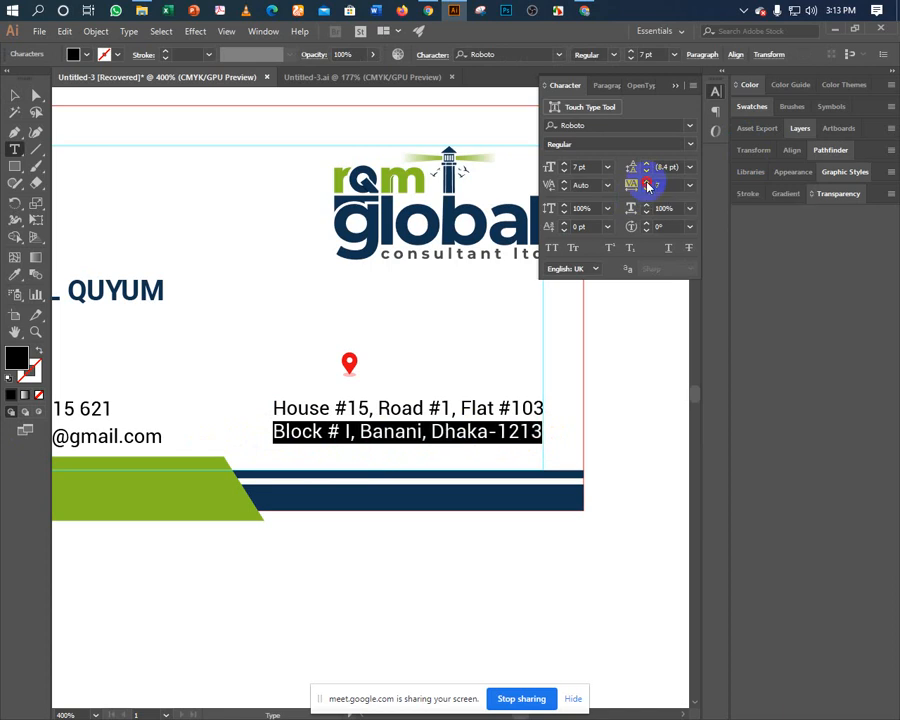
{"action": "left_click", "coordinate": [648, 186]}
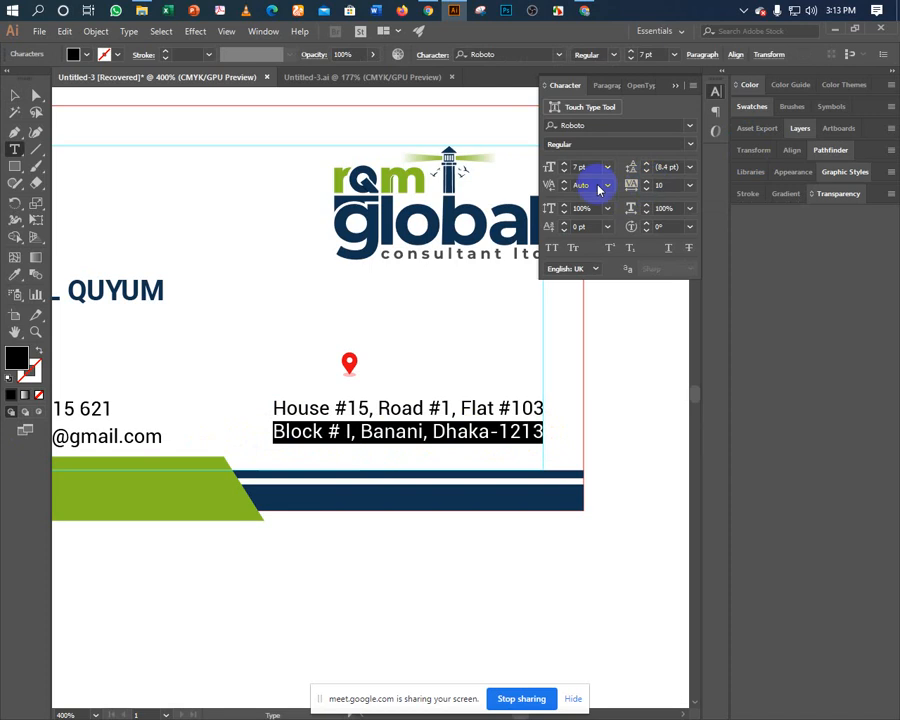
{"action": "left_click", "coordinate": [649, 175]}
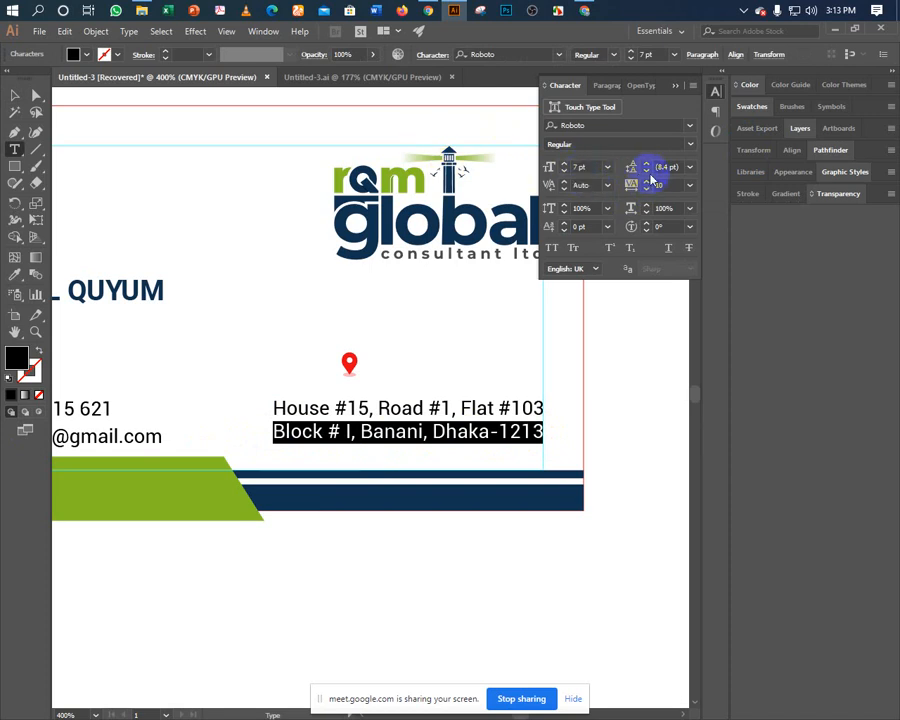
{"action": "left_click", "coordinate": [661, 168]}
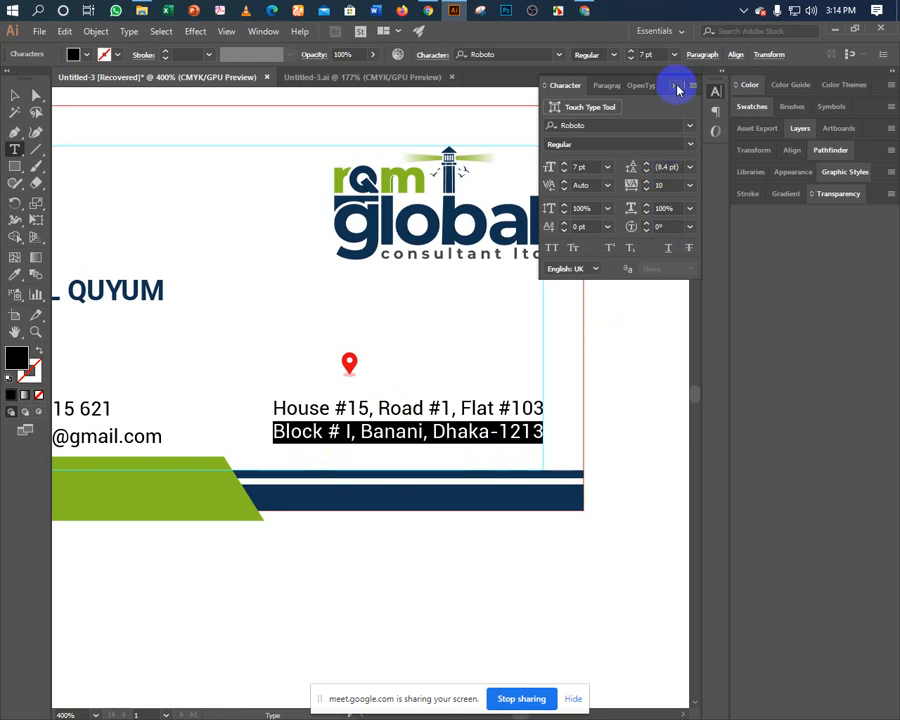
{"action": "left_click", "coordinate": [677, 89]}
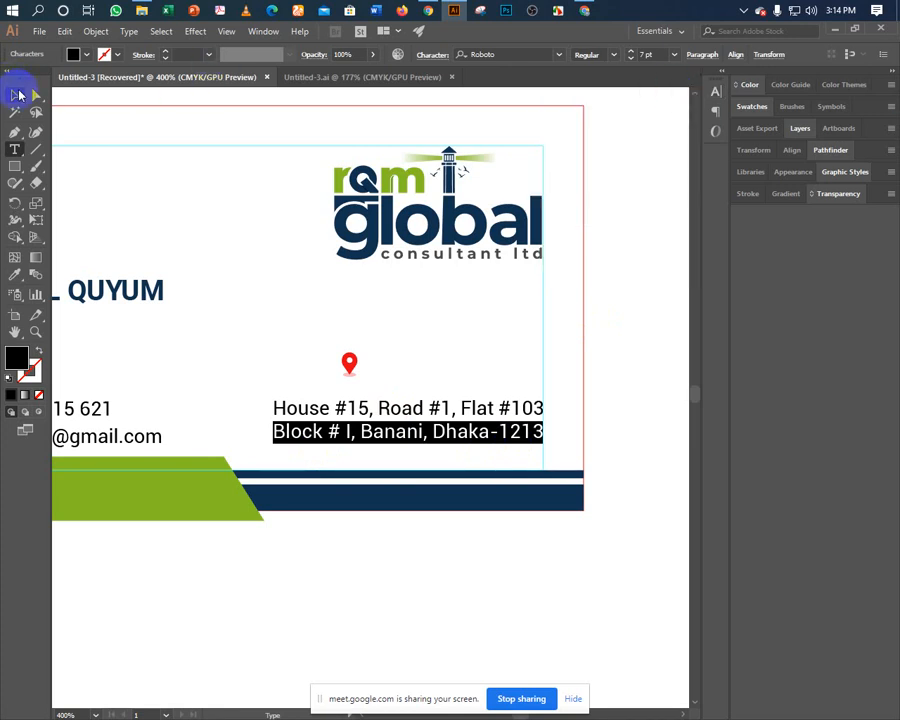
{"action": "left_click", "coordinate": [15, 94]}
Move the location pin beside the address's first line.
{"action": "left_click", "coordinate": [180, 234]}
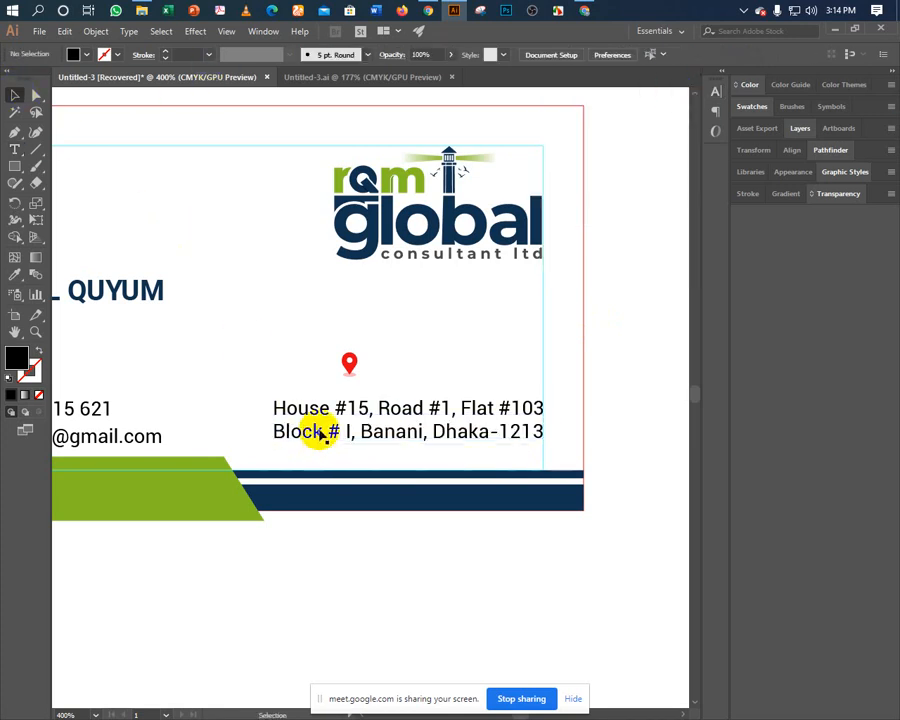
{"action": "key", "text": "space"}
{"action": "left_click_drag", "start_coordinate": [291, 361], "coordinate": [432, 321]}
{"action": "left_click", "coordinate": [492, 330]}
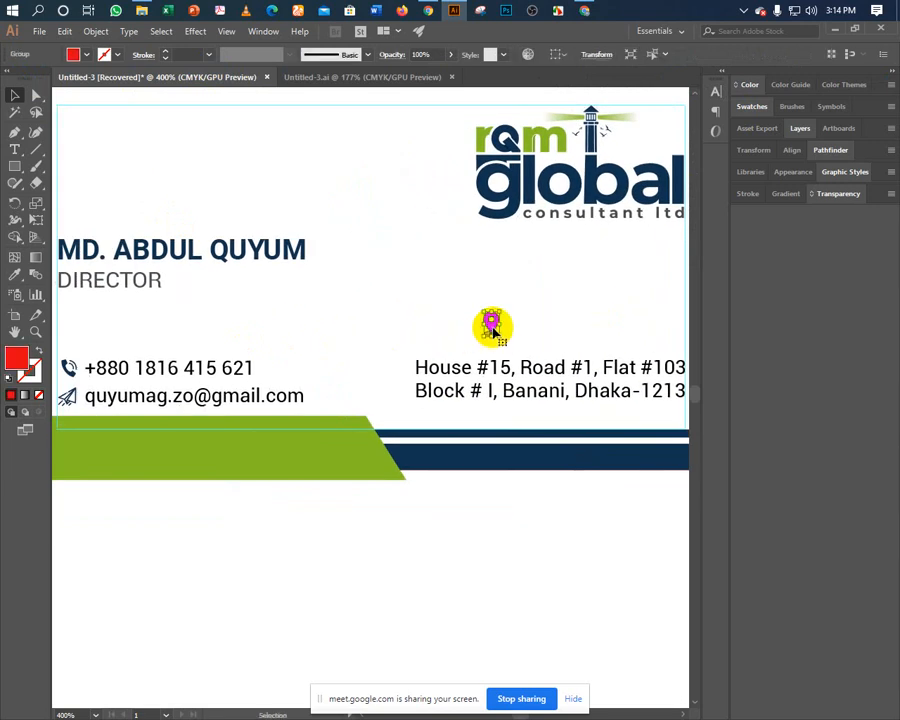
{"action": "left_click_drag", "start_coordinate": [403, 368], "coordinate": [430, 248]}
{"action": "left_click", "coordinate": [389, 335]}
Ungroup the pin, scale it down, and place it over the phone icon to compare sizes.
{"action": "key", "text": "space"}
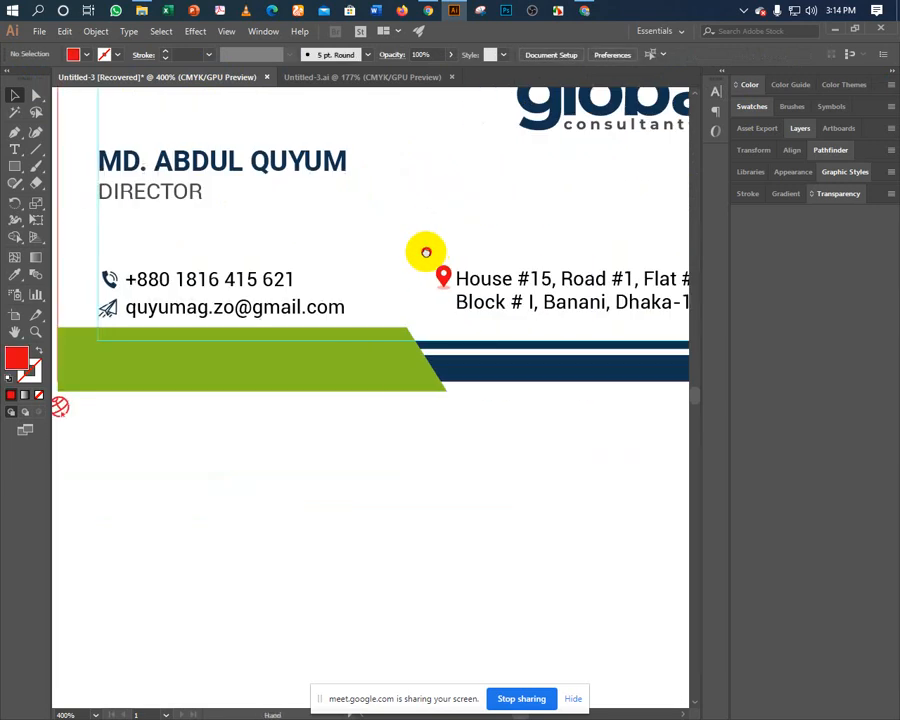
{"action": "left_click", "coordinate": [443, 283]}
{"action": "right_click", "coordinate": [442, 281]}
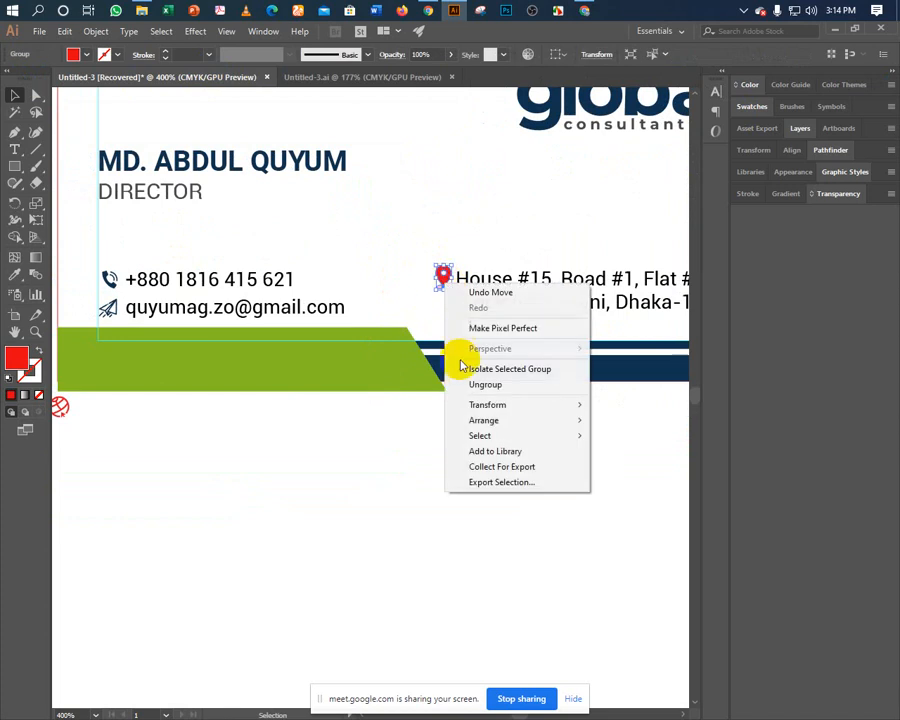
{"action": "left_click", "coordinate": [466, 384]}
{"action": "left_click", "coordinate": [443, 250]}
{"action": "key", "text": "ctrl+plus"}
{"action": "key", "text": "ctrl+plus"}
{"action": "key", "text": "ctrl+plus"}
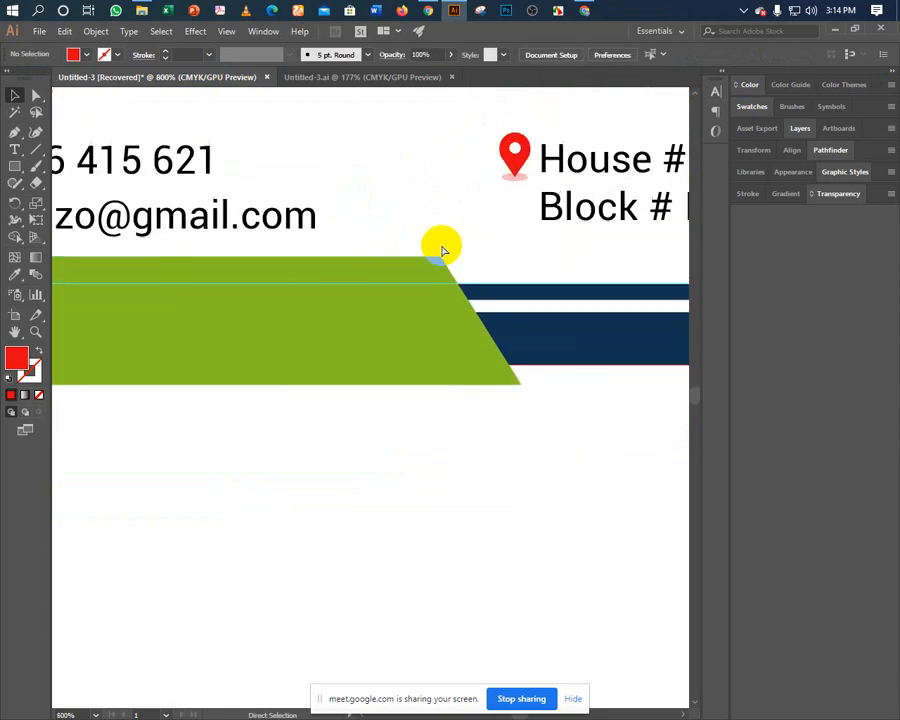
{"action": "key", "text": "space"}
{"action": "left_click_drag", "start_coordinate": [464, 187], "coordinate": [259, 460]}
{"action": "left_click_drag", "start_coordinate": [336, 326], "coordinate": [236, 457]}
{"action": "left_click_drag", "start_coordinate": [233, 368], "coordinate": [293, 466]}
{"action": "left_click_drag", "start_coordinate": [299, 410], "coordinate": [293, 421]}
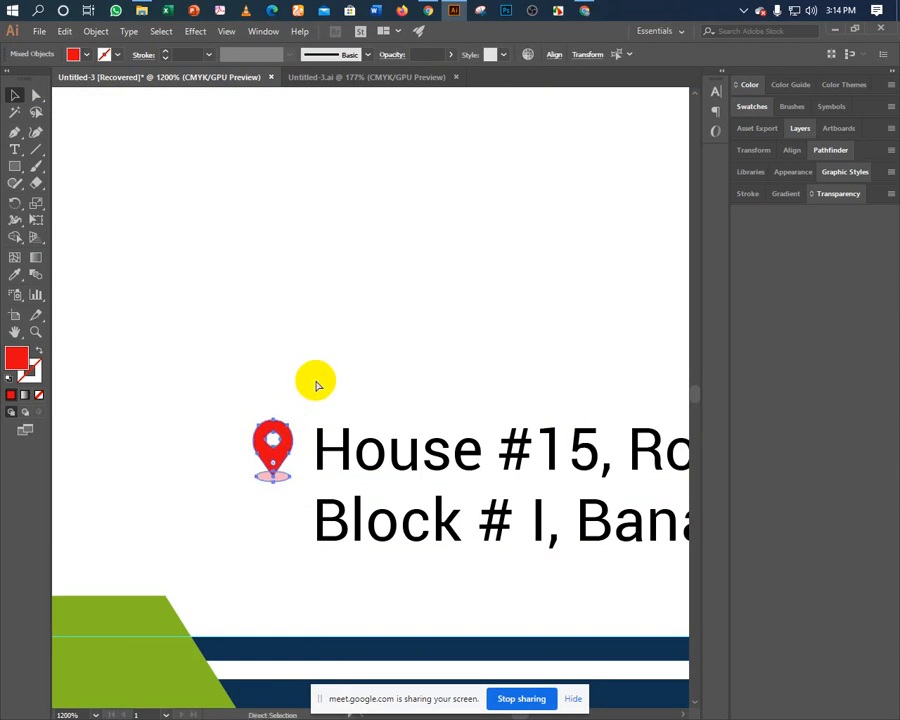
{"action": "key", "text": "Up"}
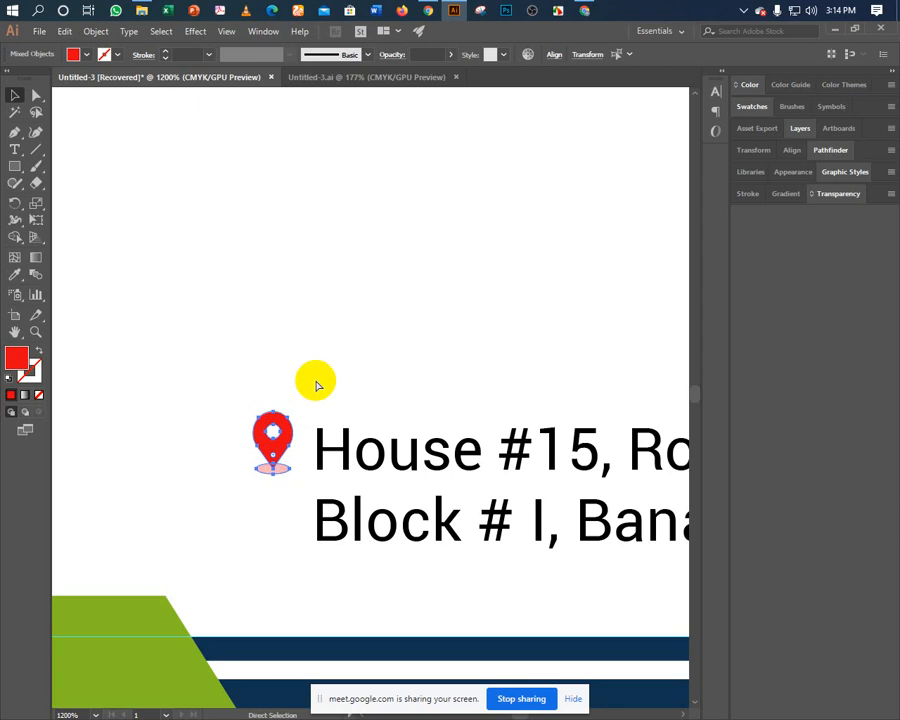
{"action": "left_click_drag", "start_coordinate": [280, 400], "coordinate": [314, 442]}
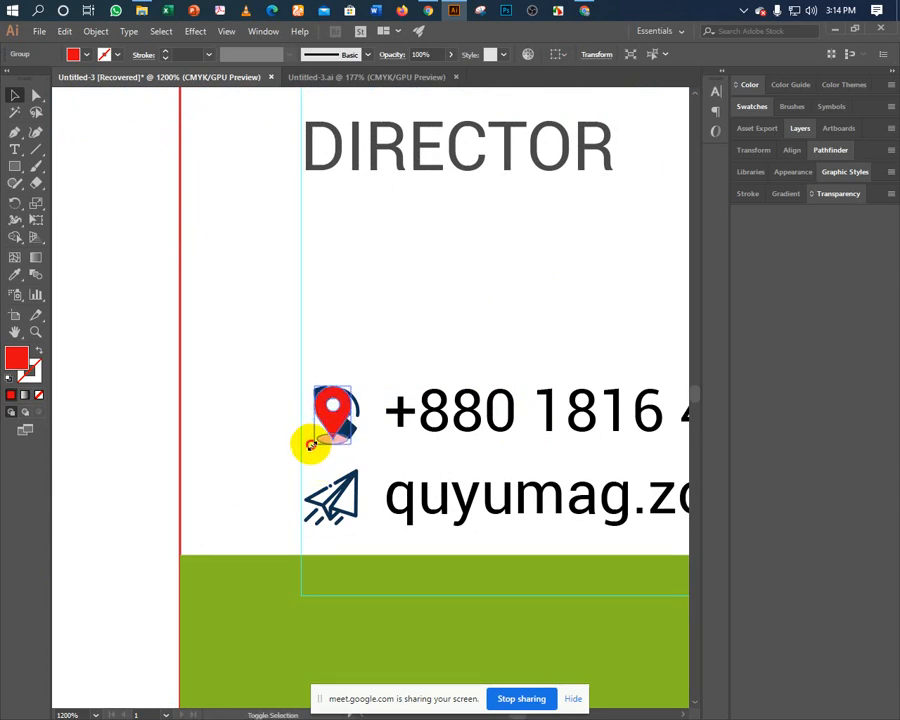
Cut the pin off the phone icon and align the phone and paper-plane icons with each other.
{"action": "left_click_drag", "start_coordinate": [307, 446], "coordinate": [305, 446]}
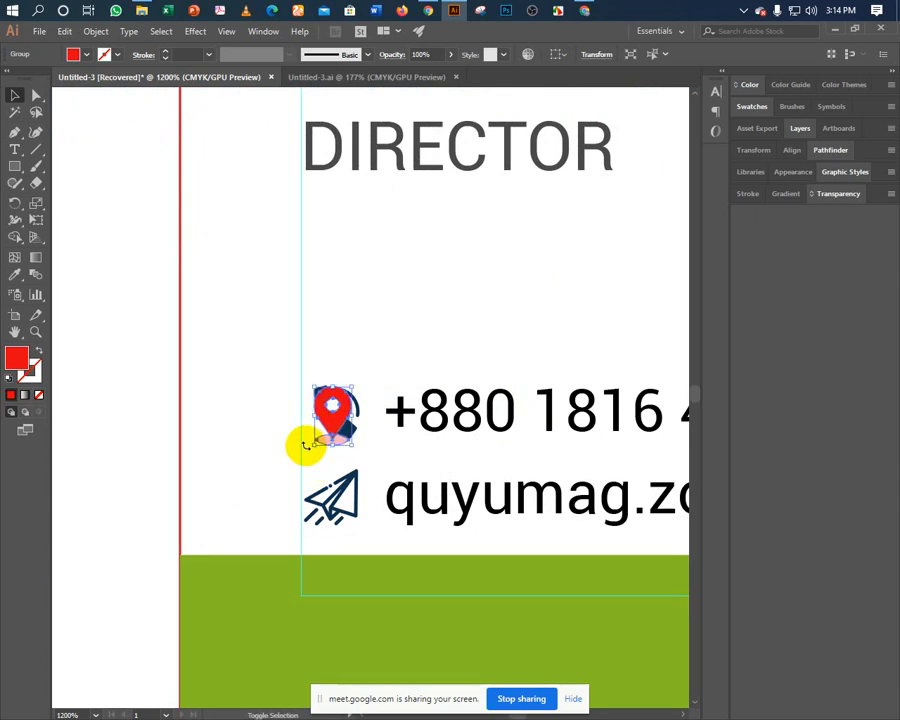
{"action": "key", "text": "ctrl+x"}
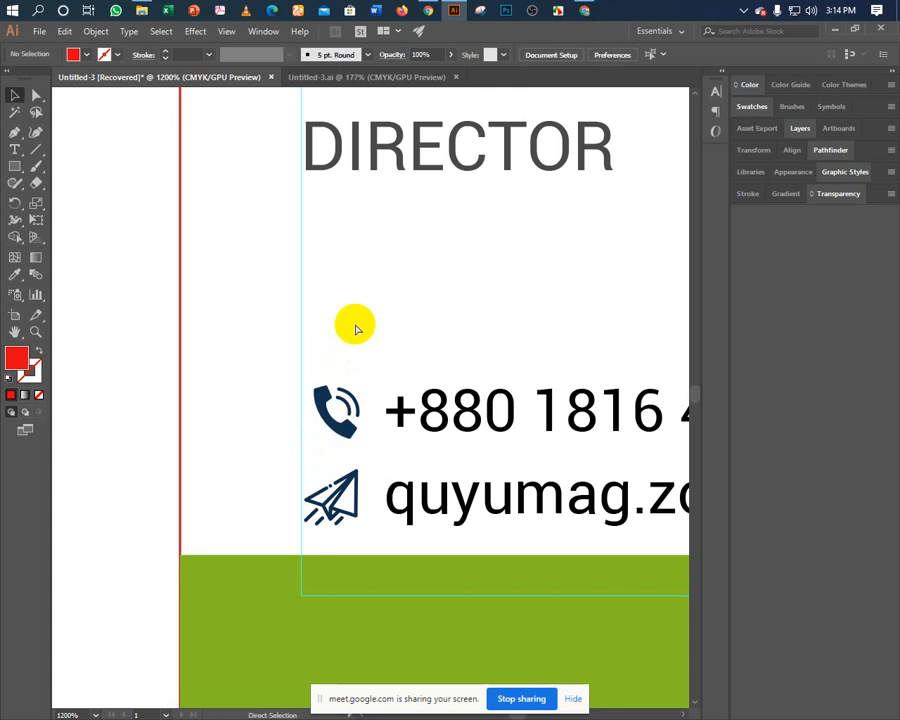
{"action": "left_click", "coordinate": [330, 425]}
{"action": "left_click", "coordinate": [331, 490], "text": "shift"}
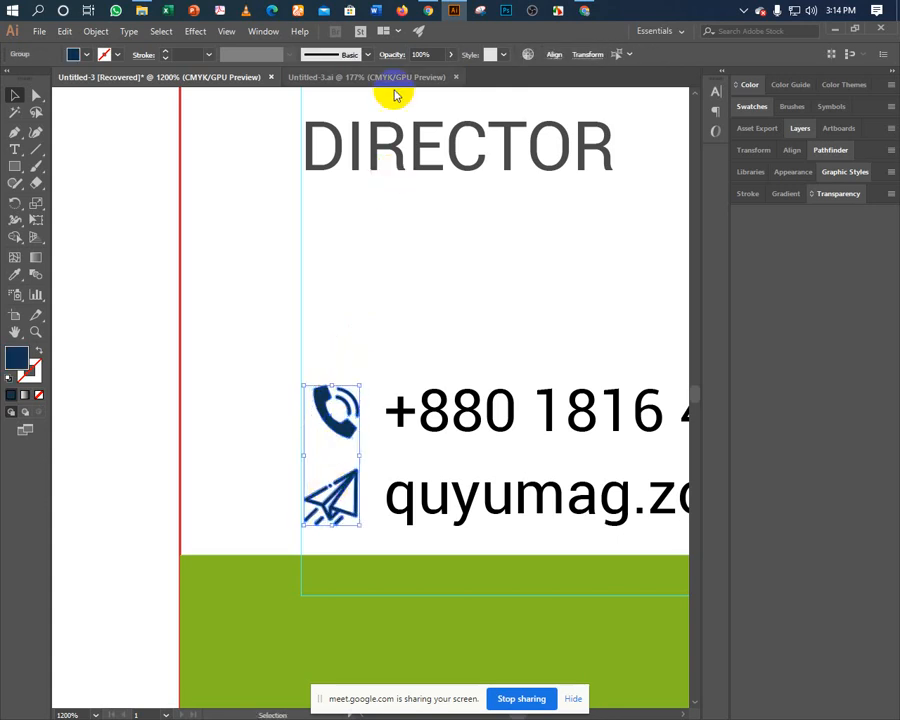
{"action": "left_click", "coordinate": [553, 55]}
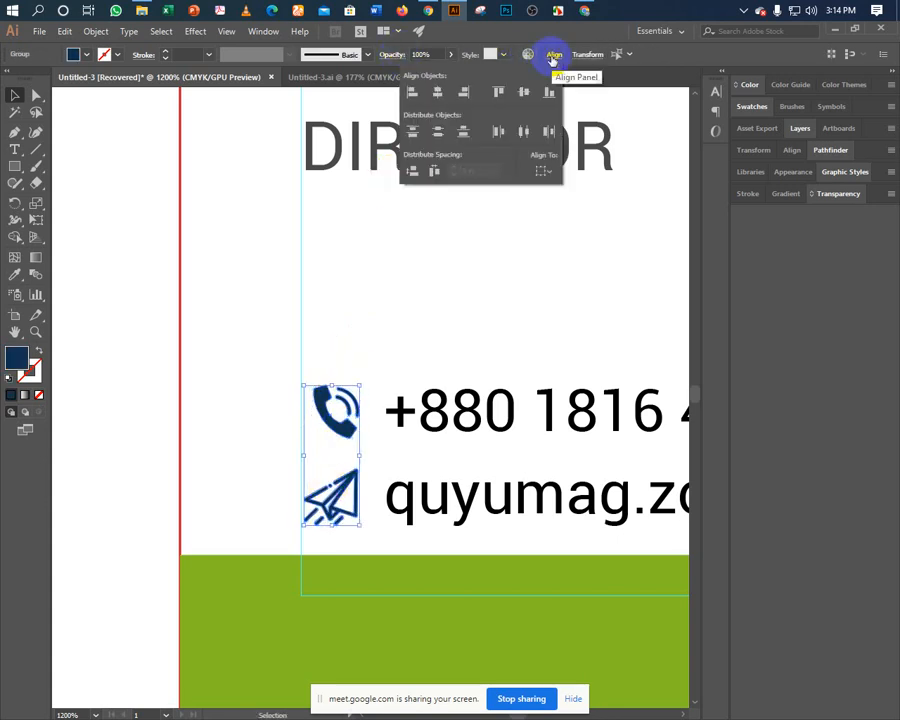
{"action": "left_click", "coordinate": [434, 91]}
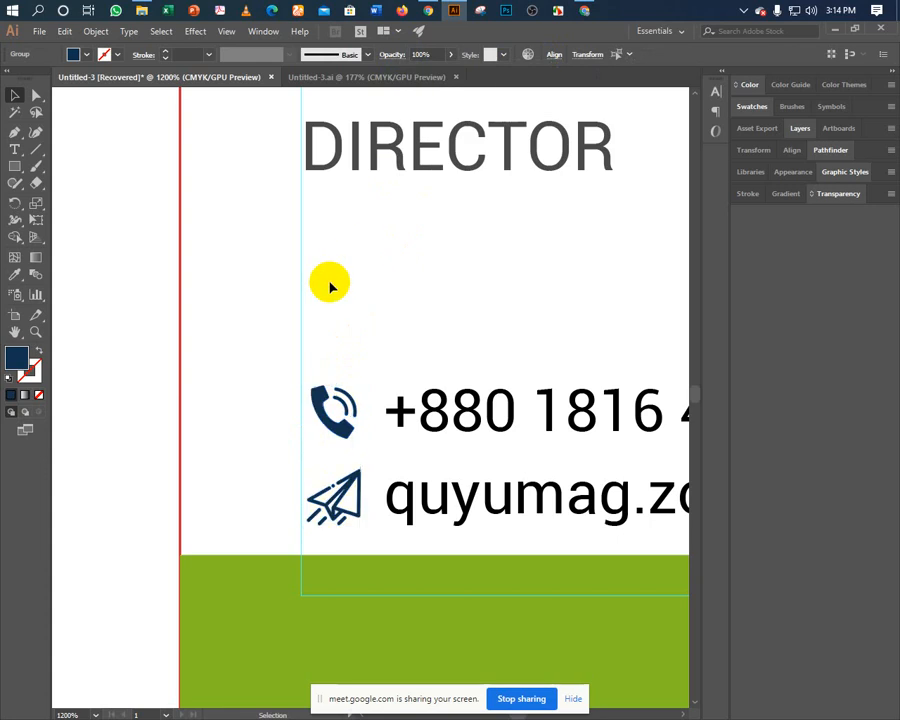
{"action": "left_click", "coordinate": [306, 356]}
{"action": "left_click_drag", "start_coordinate": [540, 315], "coordinate": [163, 299]}
{"action": "left_click_drag", "start_coordinate": [640, 355], "coordinate": [120, 349]}
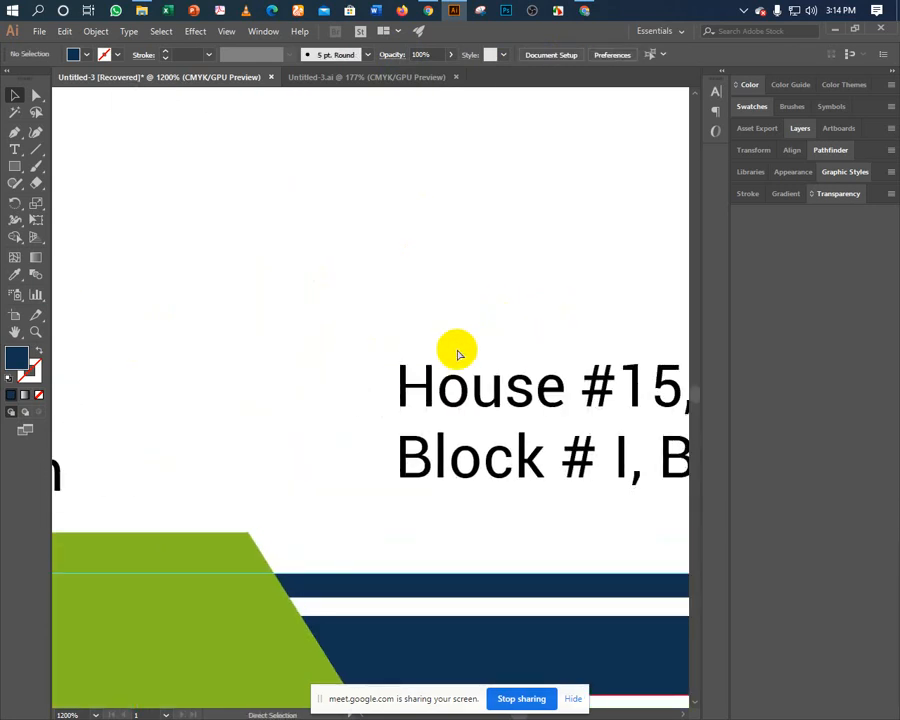
Paste the red location pin beside the House #15 line and nudge it up.
{"action": "key", "text": "ctrl+v"}
{"action": "key", "text": "a"}
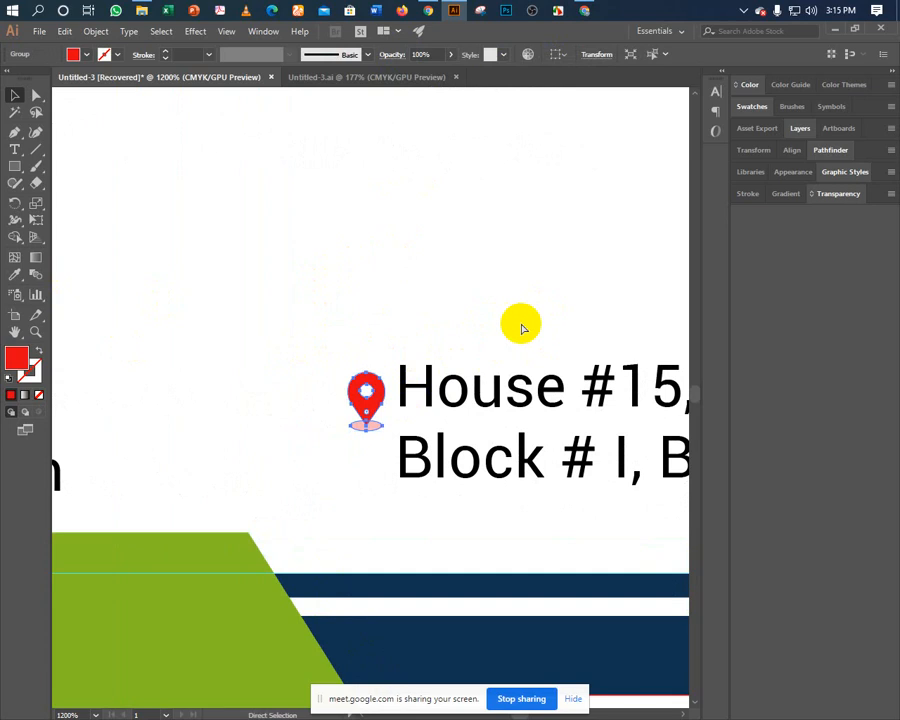
{"action": "key", "text": "Up"}
{"action": "key", "text": "Up"}
{"action": "key", "text": "Up"}
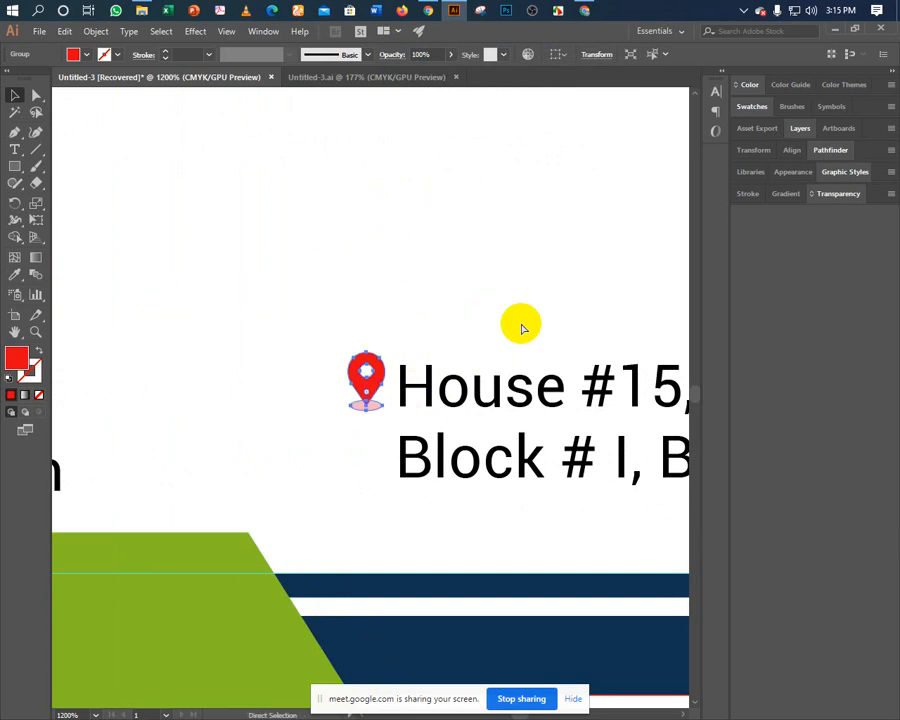
{"action": "left_click", "coordinate": [528, 333]}
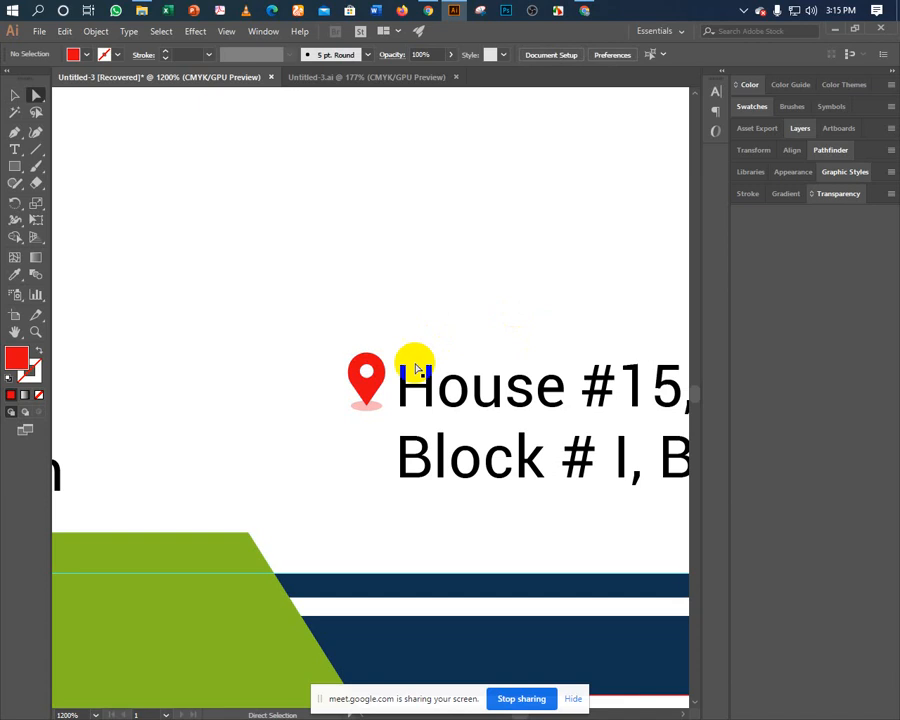
Recolour the pin body and its shadow ellipse navy, sampled from the dark blue stripe.
{"action": "key", "text": "a"}
{"action": "left_click", "coordinate": [366, 381]}
{"action": "left_click", "coordinate": [16, 278]}
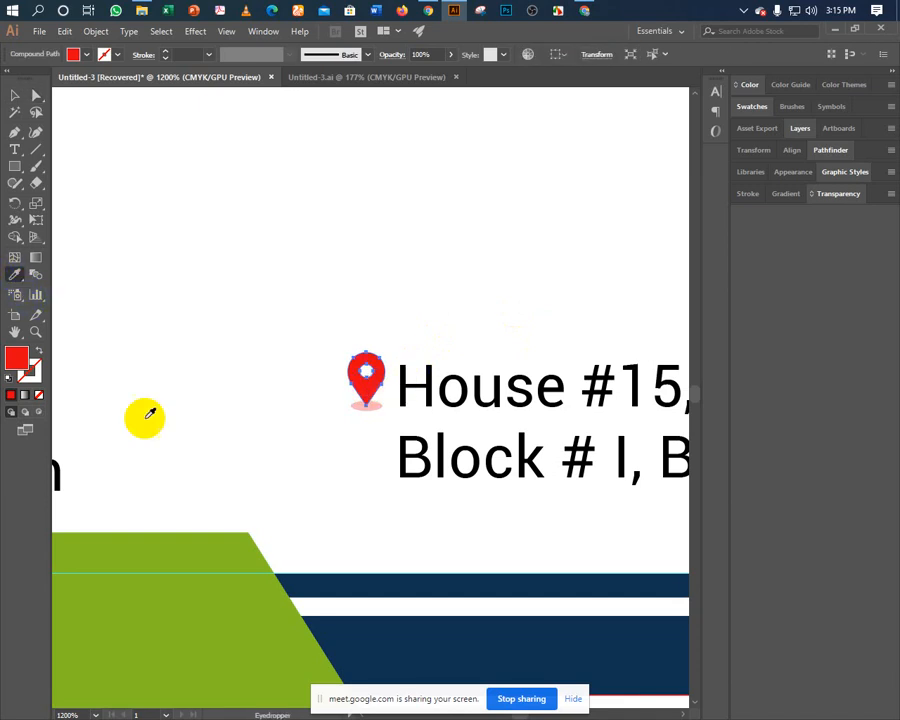
{"action": "left_click", "coordinate": [303, 578]}
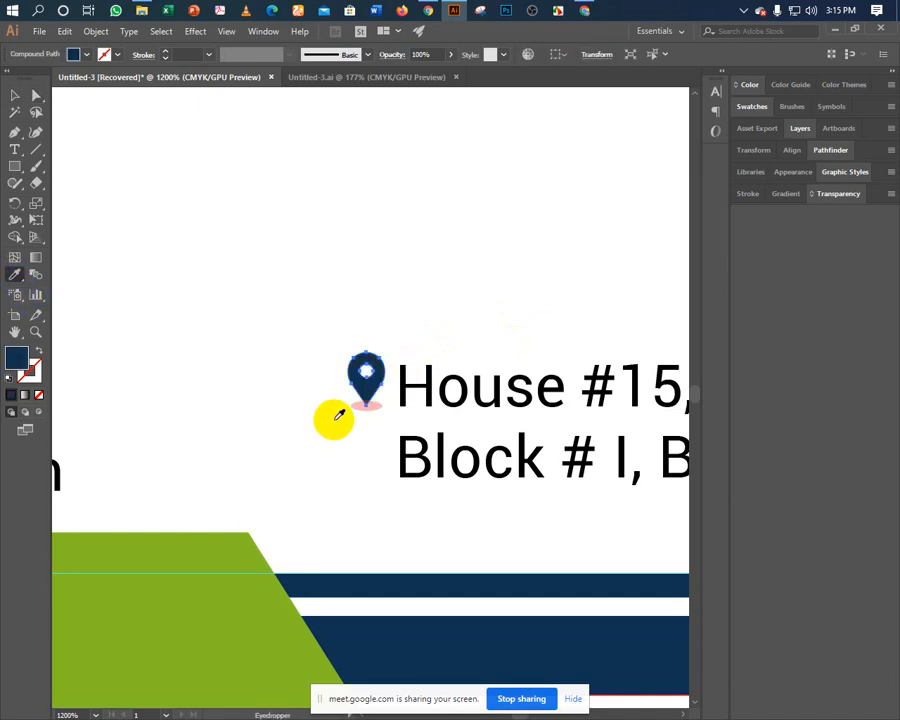
{"action": "left_click", "coordinate": [36, 95]}
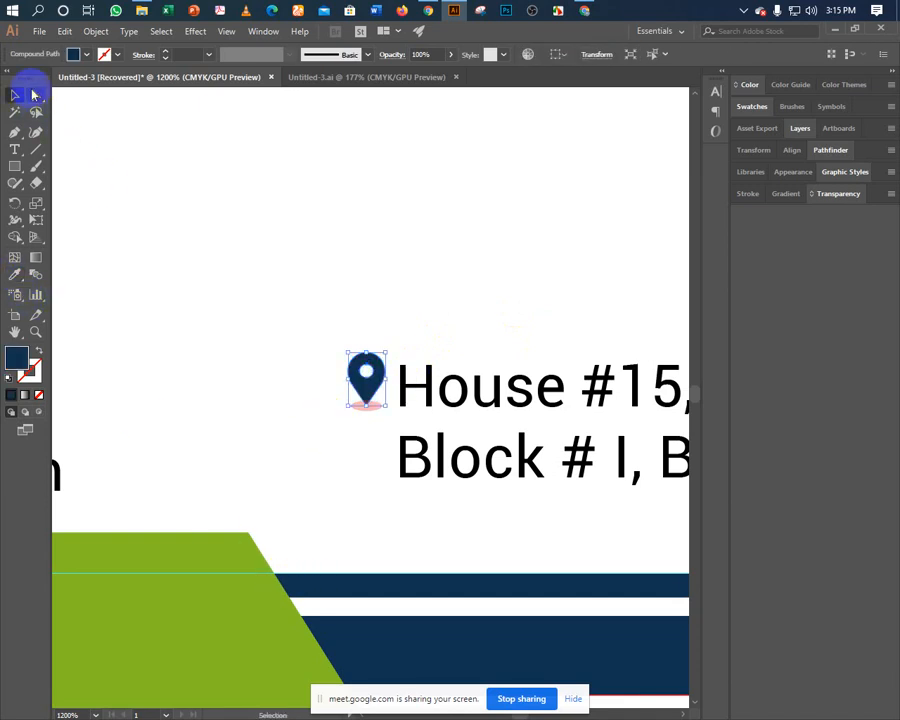
{"action": "left_click", "coordinate": [362, 410]}
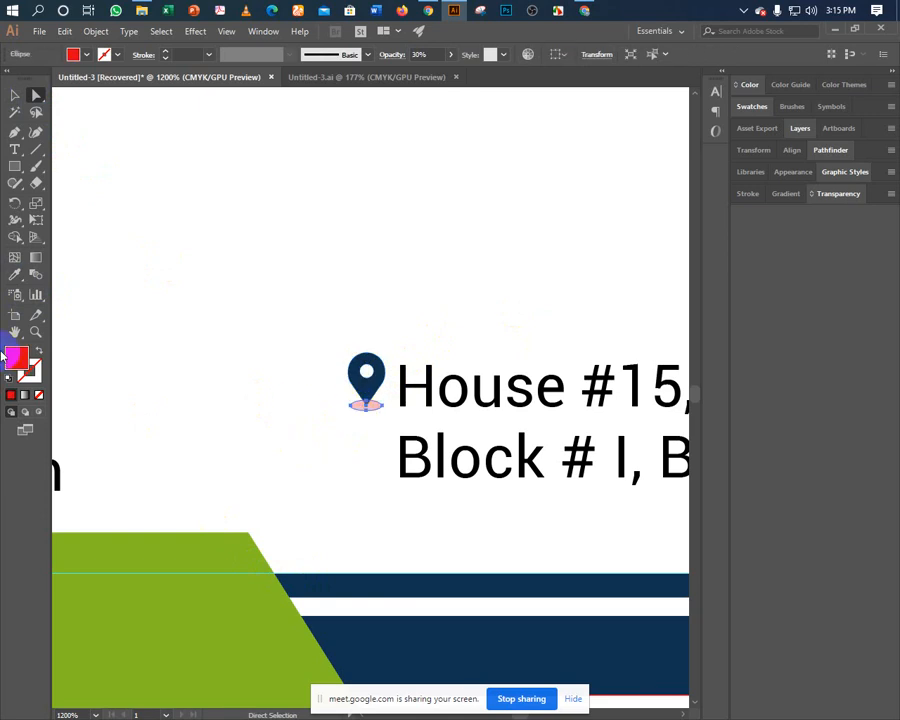
{"action": "left_click", "coordinate": [18, 275]}
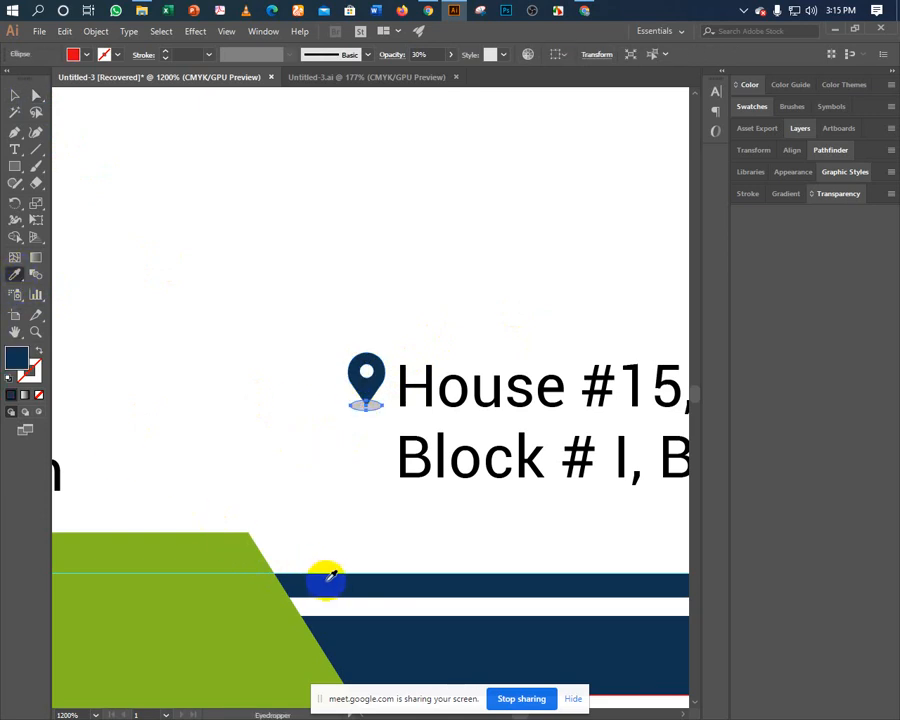
{"action": "left_click", "coordinate": [330, 577]}
{"action": "left_click", "coordinate": [15, 95]}
{"action": "left_click", "coordinate": [318, 378]}
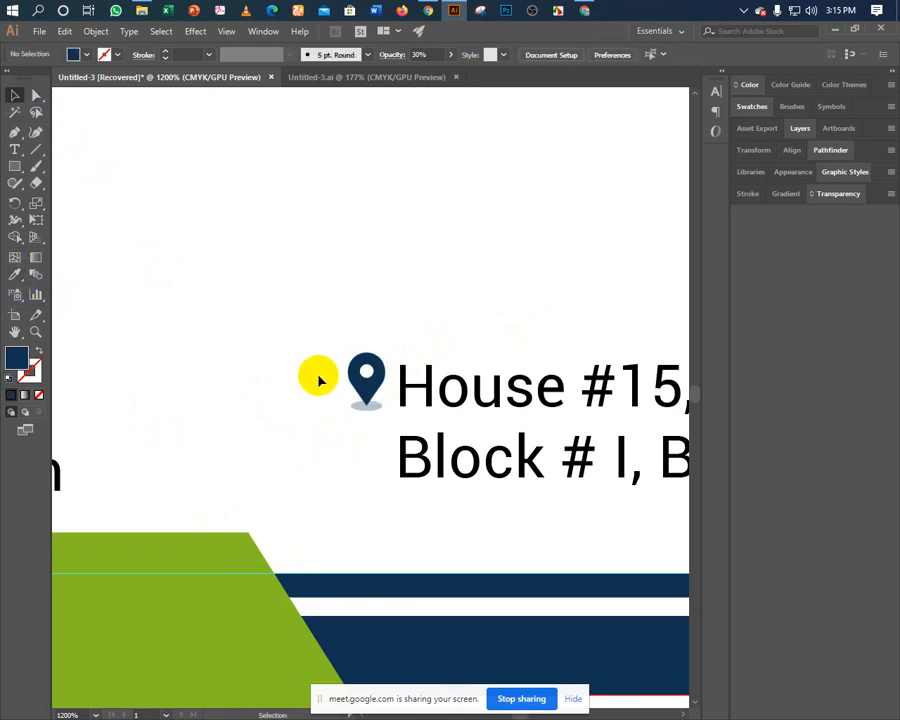
{"action": "scroll", "coordinate": [318, 378], "scroll_direction": "down", "scroll_amount": 5}
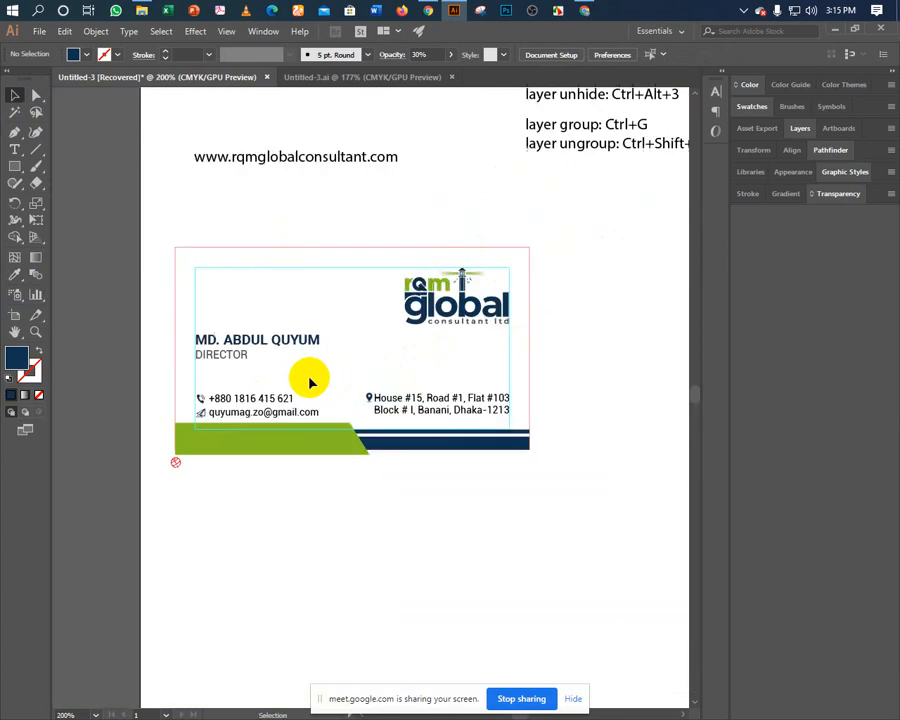
{"action": "left_click_drag", "start_coordinate": [309, 378], "coordinate": [296, 360]}
{"action": "left_click", "coordinate": [358, 384]}
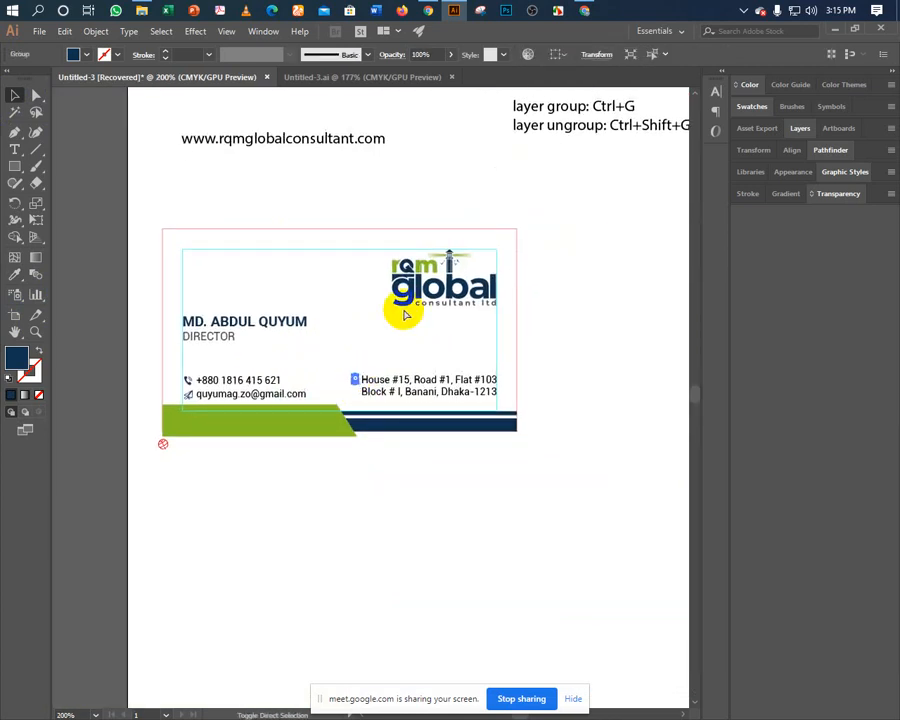
{"action": "left_click", "coordinate": [345, 350]}
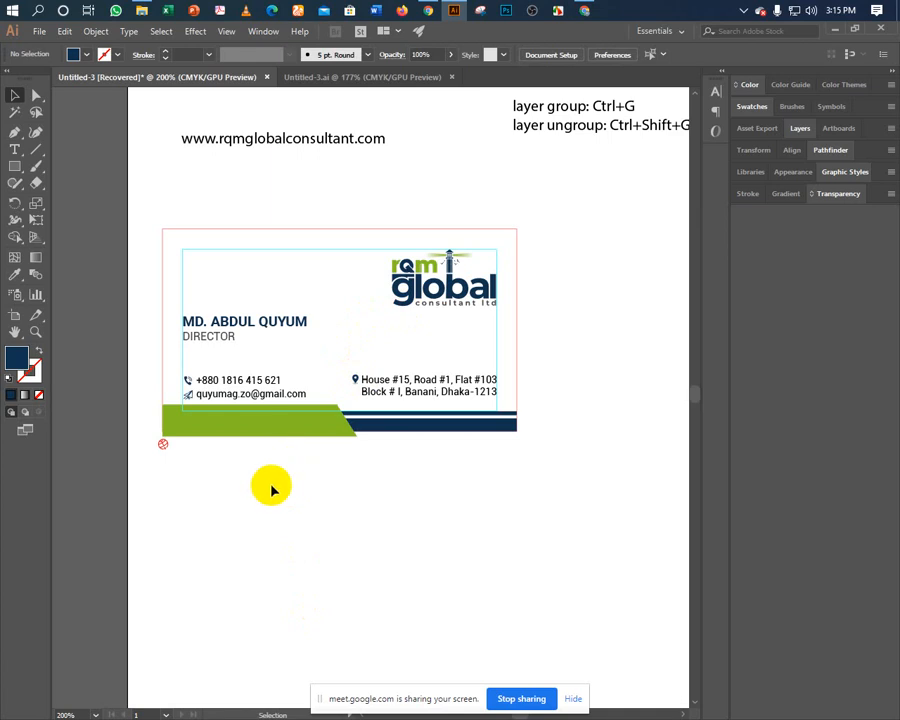
{"action": "left_click_drag", "start_coordinate": [188, 367], "coordinate": [212, 383]}
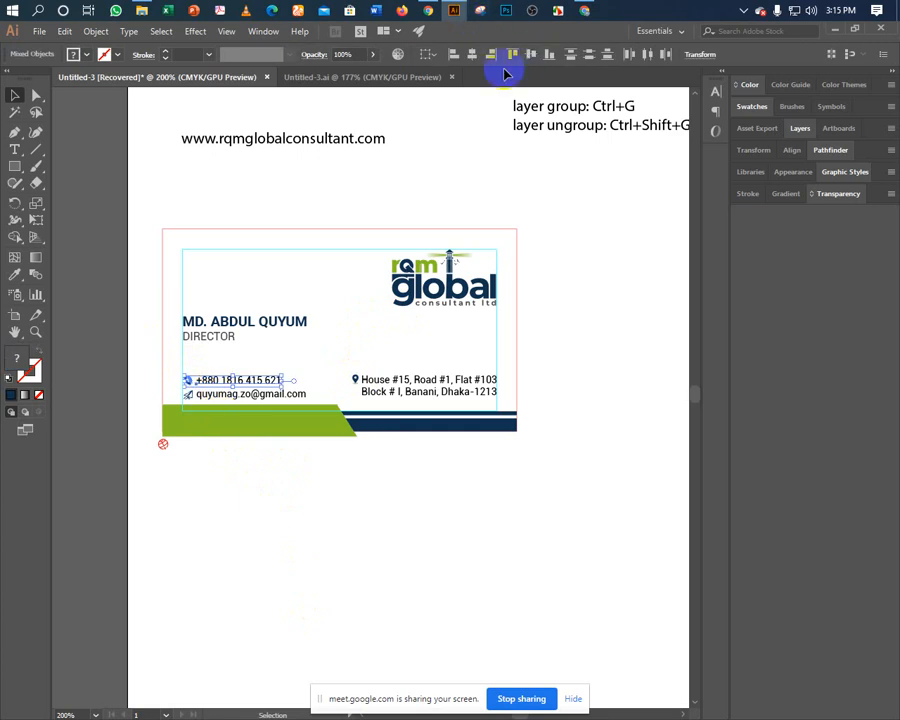
{"action": "left_click", "coordinate": [222, 395]}
{"action": "left_click", "coordinate": [330, 392]}
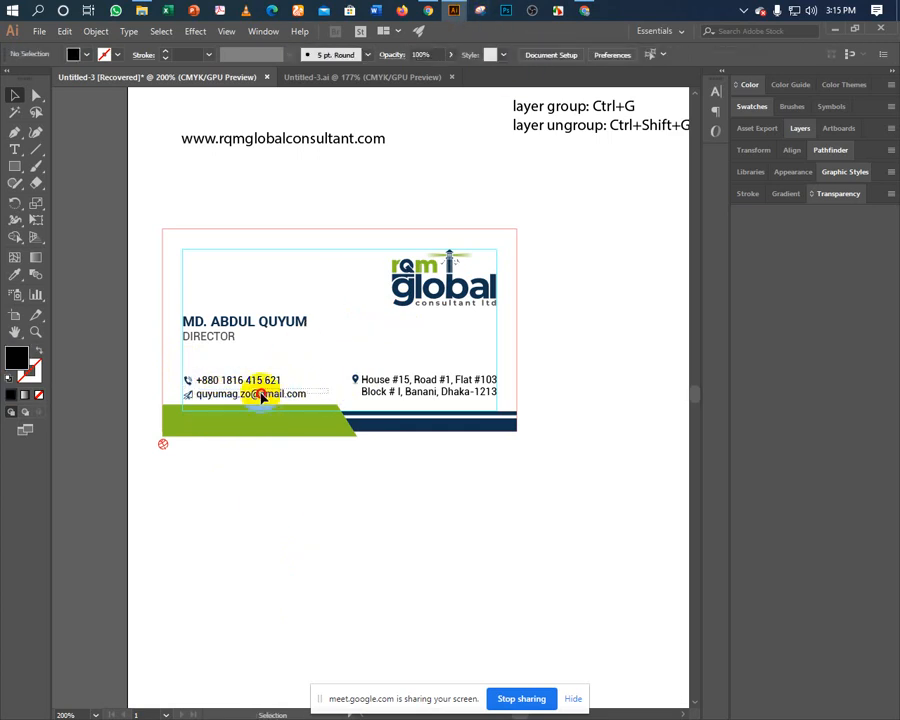
{"action": "left_click", "coordinate": [190, 398]}
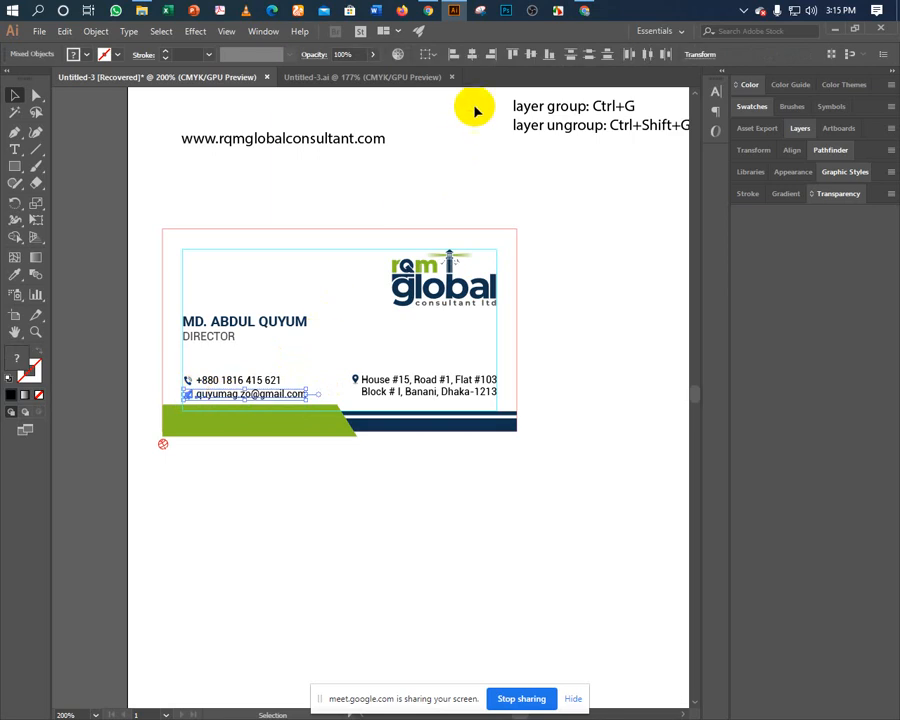
{"action": "key", "text": "a"}
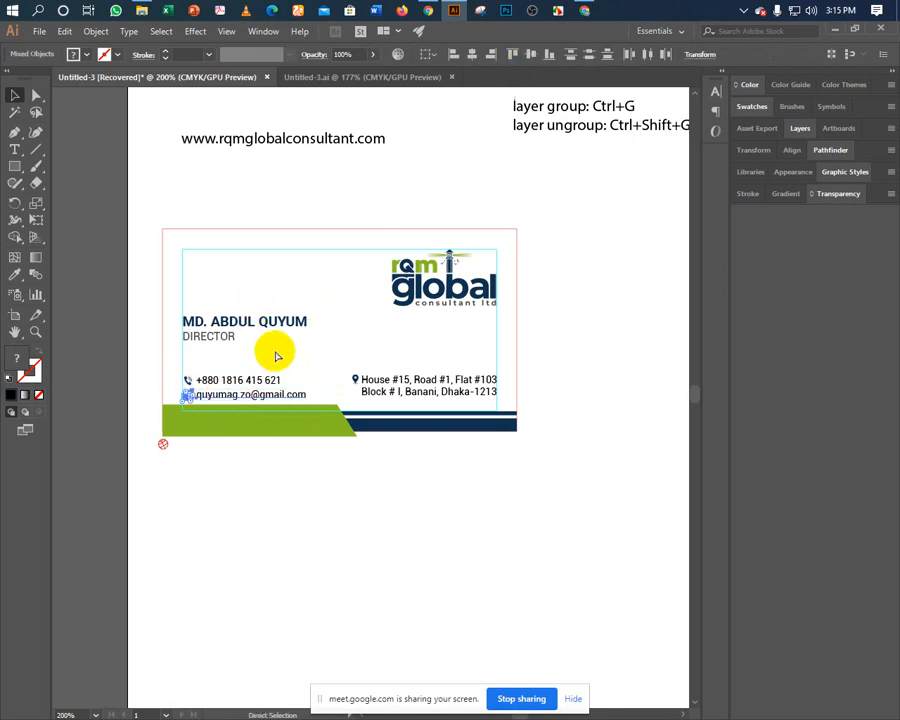
{"action": "left_click", "coordinate": [277, 356]}
{"action": "key", "text": "v"}
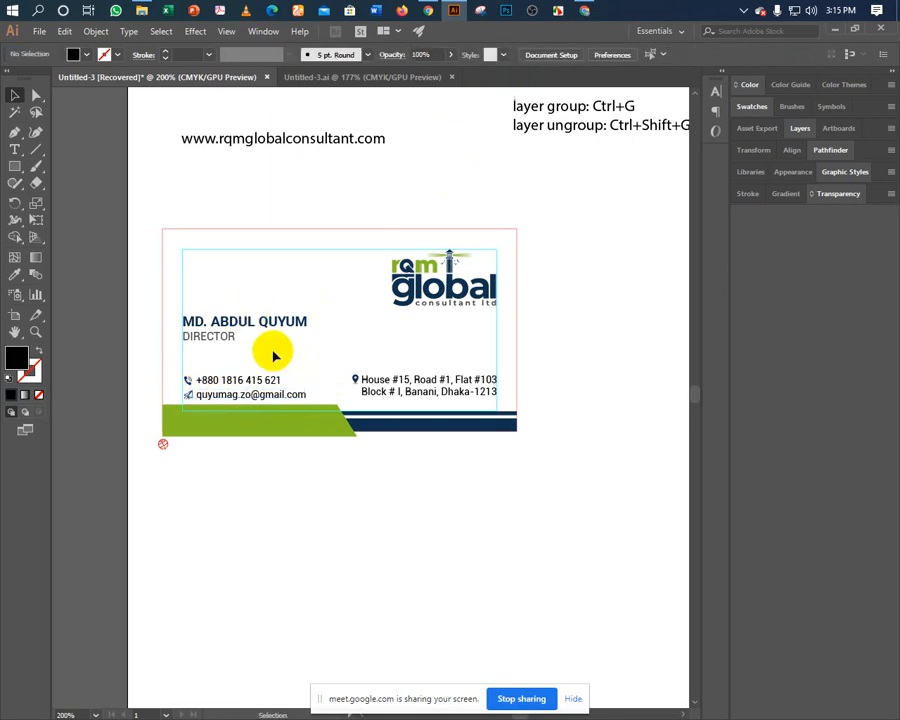
{"action": "left_click", "coordinate": [355, 381]}
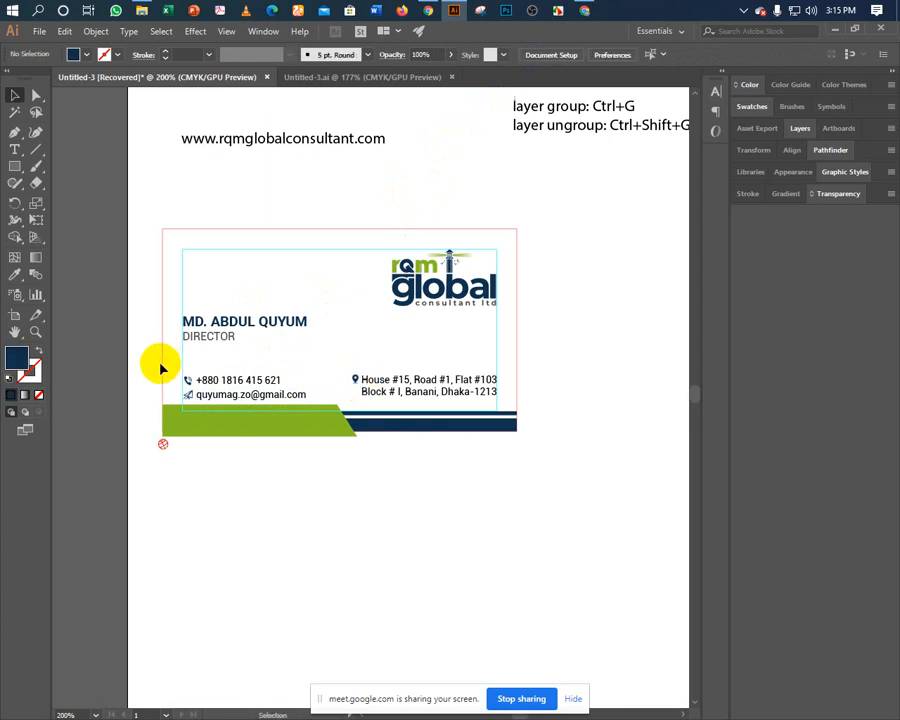
Align the address location pin with the phone row.
{"action": "left_click", "coordinate": [190, 381]}
{"action": "left_click", "coordinate": [209, 396], "text": "shift"}
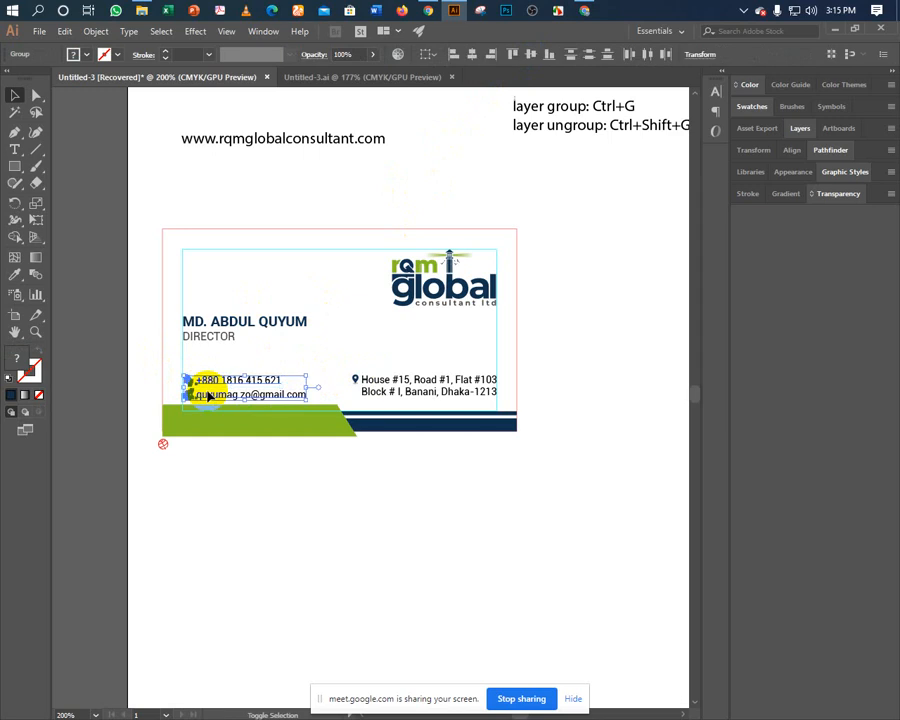
{"action": "left_click", "coordinate": [350, 379]}
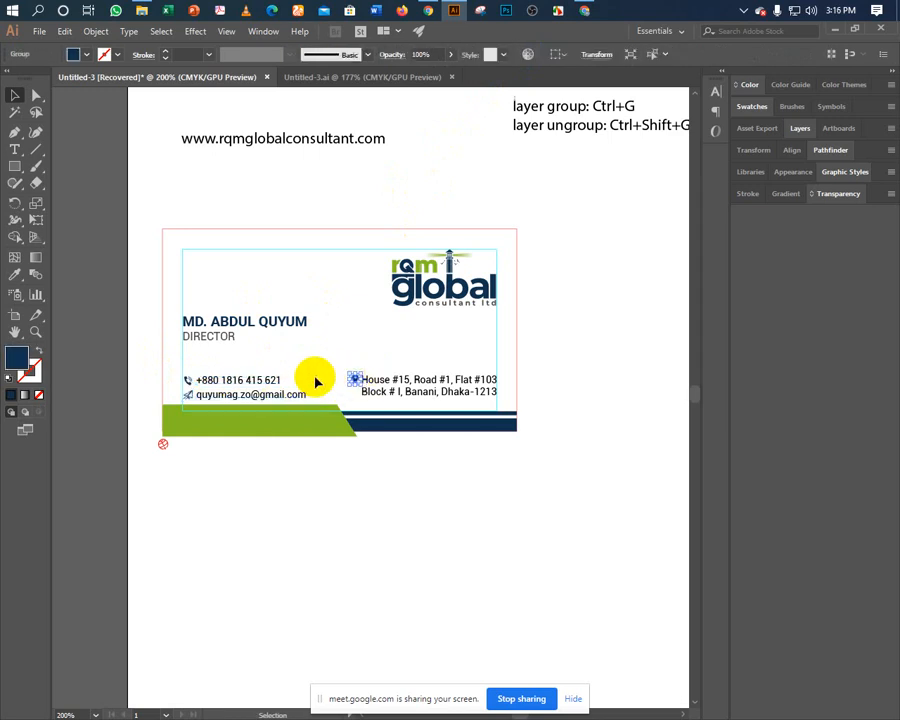
{"action": "key", "text": "ctrl+equal"}
{"action": "key", "text": "ctrl+equal"}
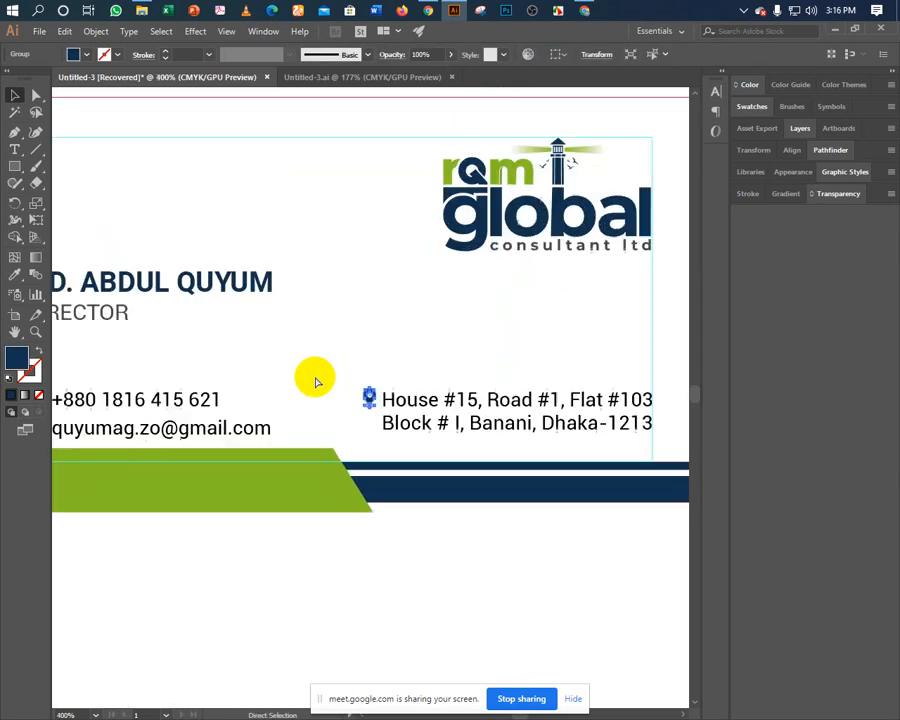
{"action": "left_click_drag", "start_coordinate": [315, 380], "coordinate": [410, 304]}
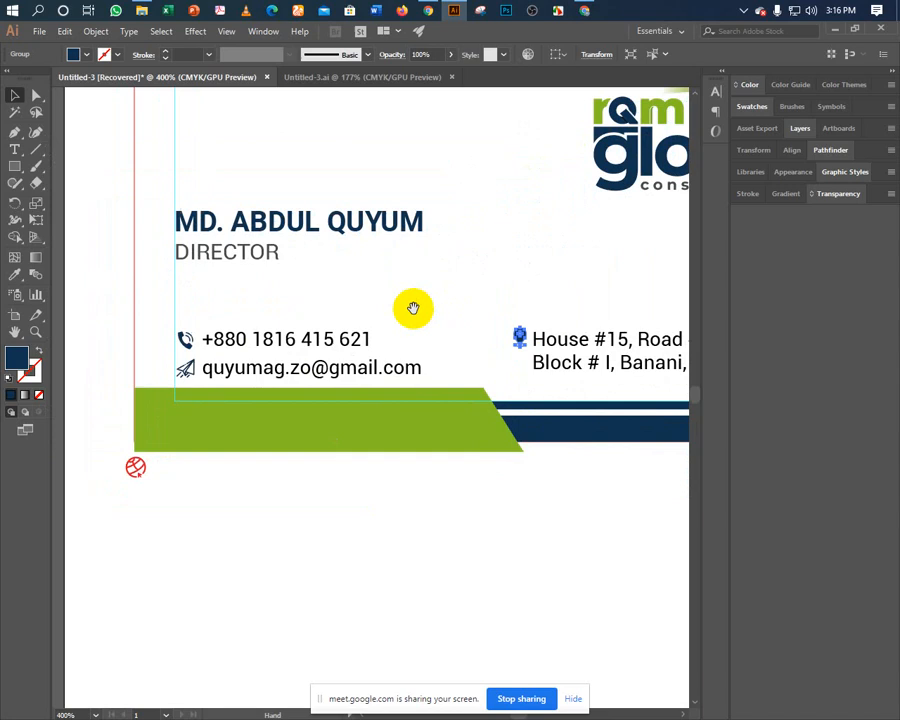
{"action": "left_click", "coordinate": [187, 342], "text": "shift"}
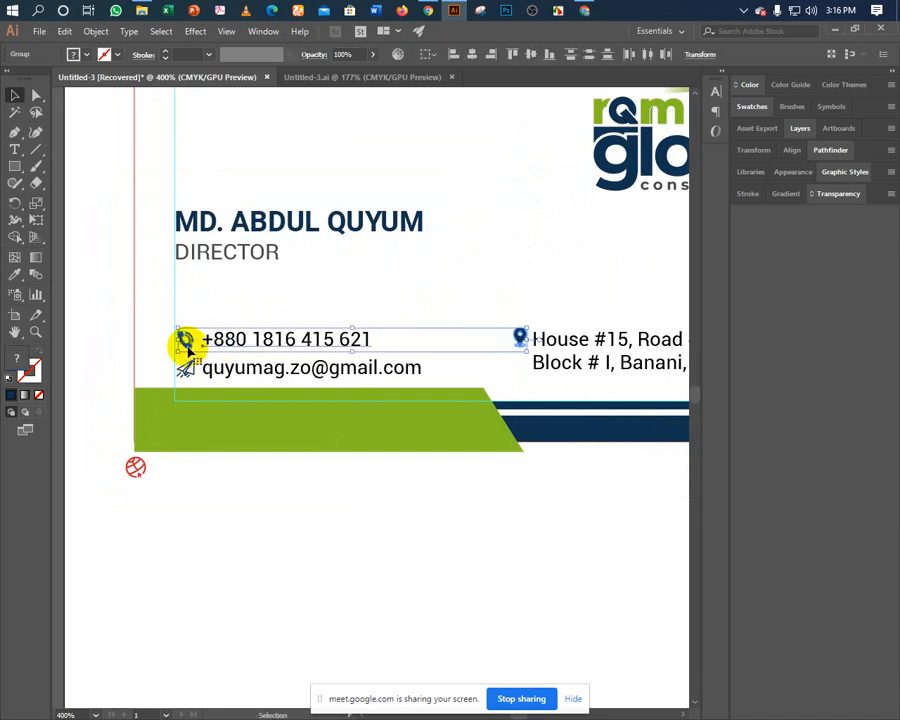
{"action": "left_click", "coordinate": [323, 290]}
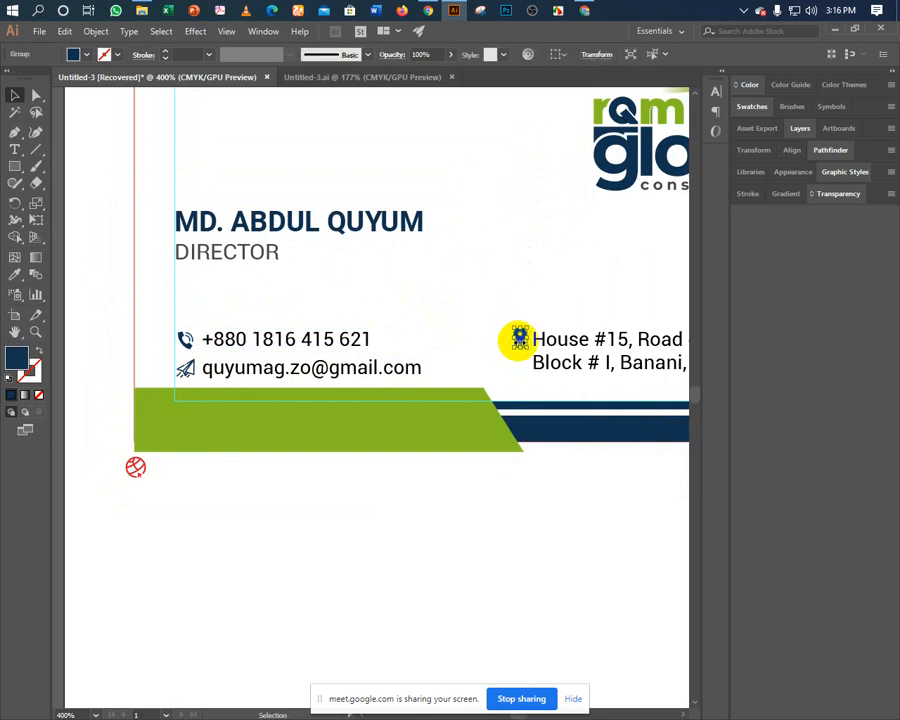
{"action": "left_click", "coordinate": [187, 342]}
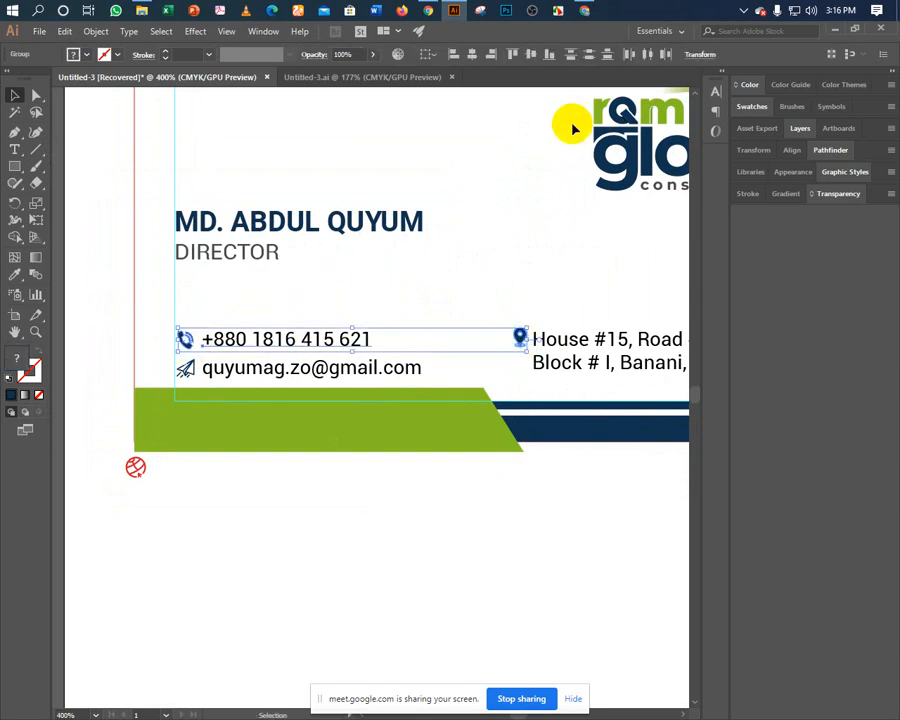
{"action": "left_click", "coordinate": [549, 60]}
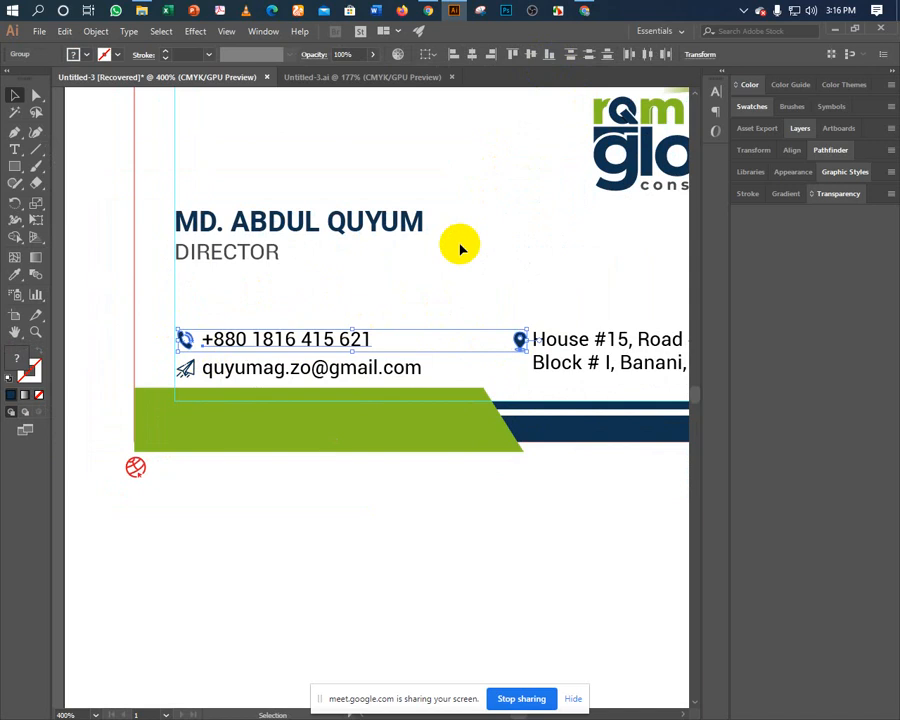
Ungroup the location pin from its grey shadow ellipse.
{"action": "left_click", "coordinate": [512, 326]}
{"action": "left_click", "coordinate": [521, 342]}
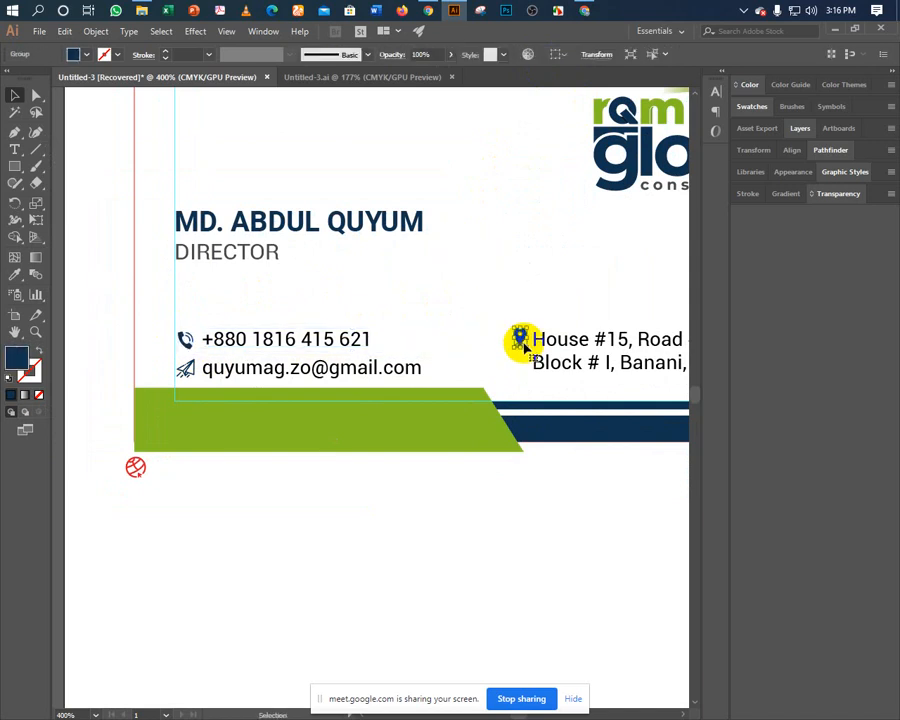
{"action": "key", "text": "ctrl+equal"}
{"action": "key", "text": "ctrl+equal"}
{"action": "key", "text": "ctrl+equal"}
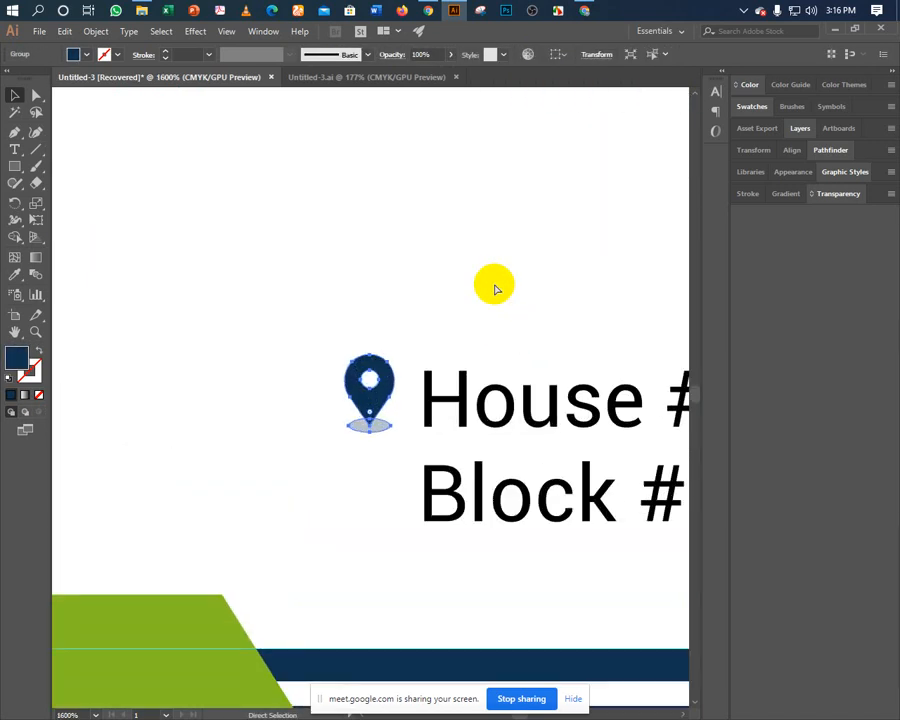
{"action": "key", "text": "v"}
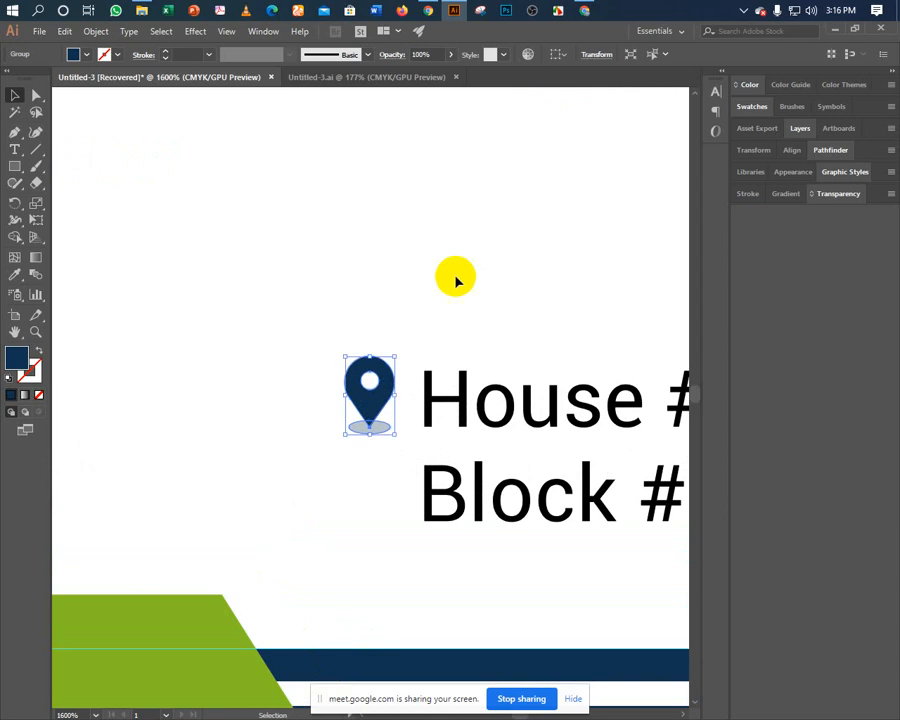
{"action": "left_click", "coordinate": [420, 287]}
{"action": "left_click", "coordinate": [363, 437]}
{"action": "right_click", "coordinate": [363, 437]}
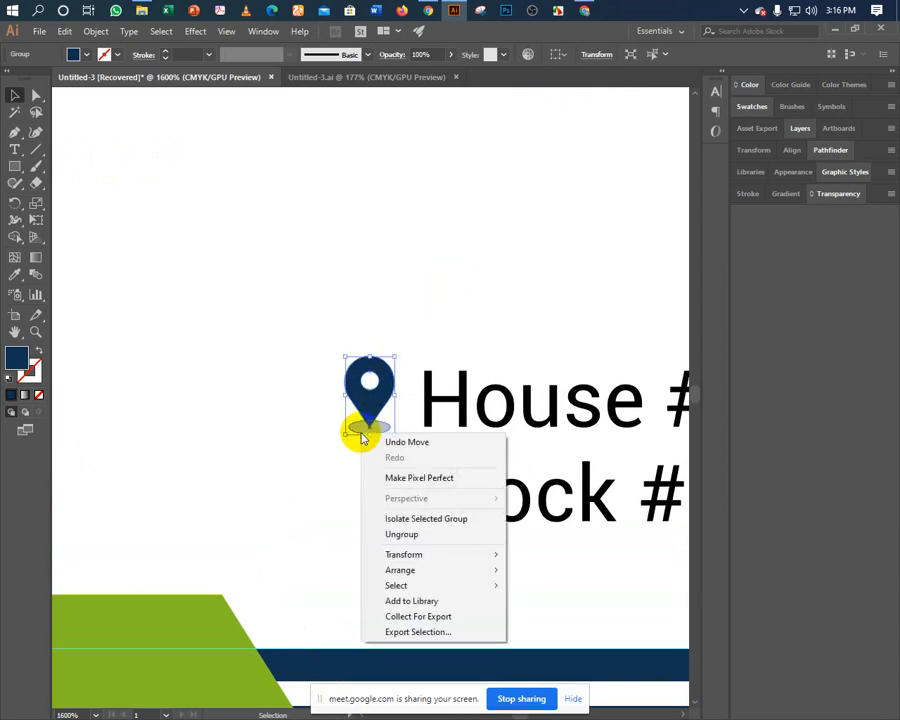
{"action": "left_click", "coordinate": [375, 529]}
Delete the grey shadow ellipse, leaving only the navy pin shape.
{"action": "left_click", "coordinate": [357, 432]}
{"action": "left_click", "coordinate": [357, 432]}
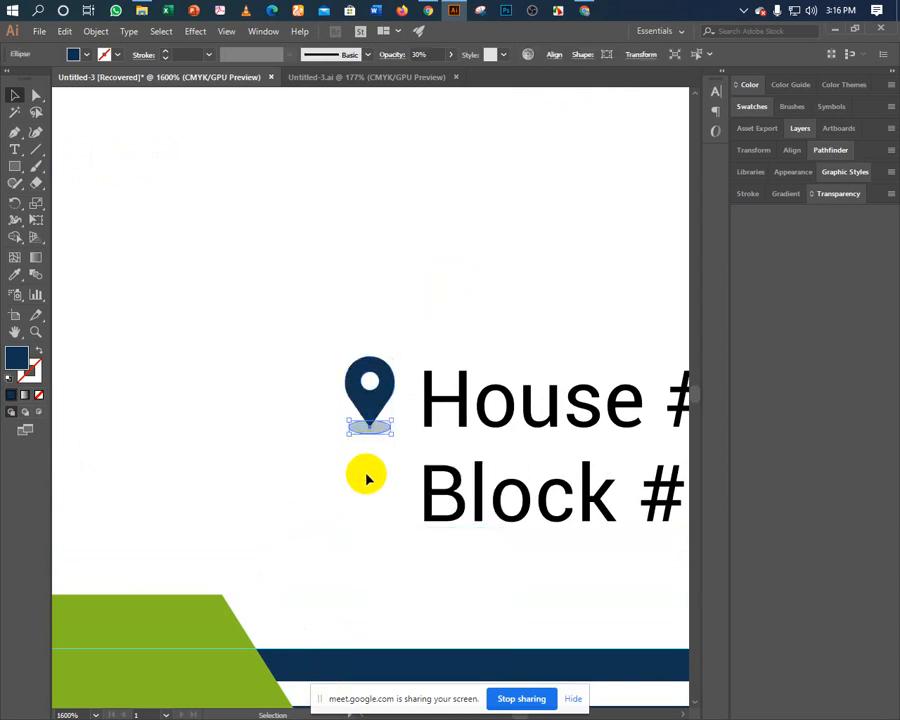
{"action": "key", "text": "Delete"}
{"action": "left_click", "coordinate": [366, 408]}
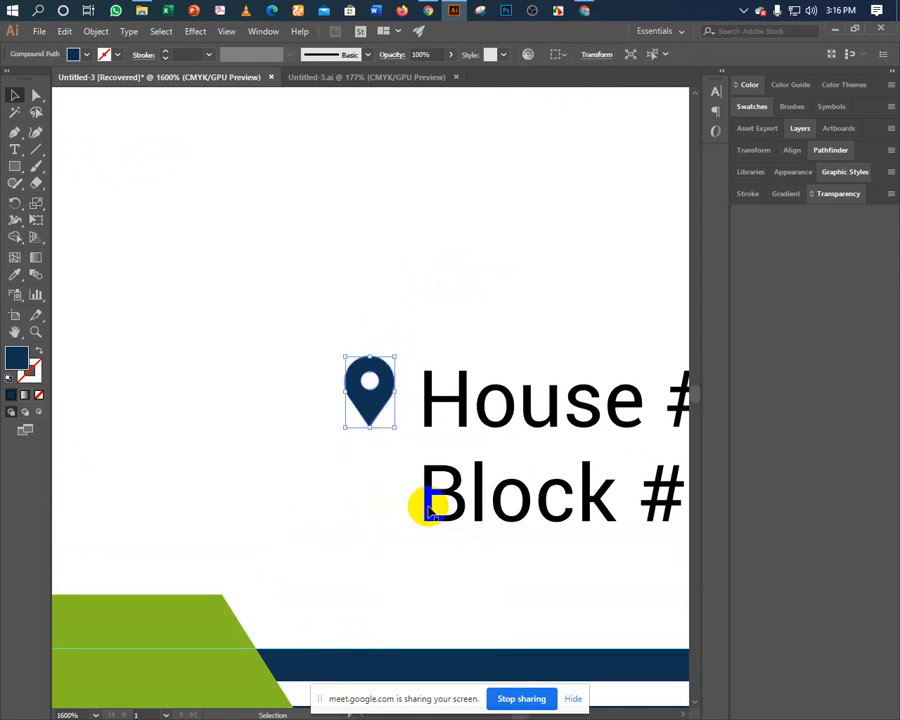
{"action": "key", "text": "a"}
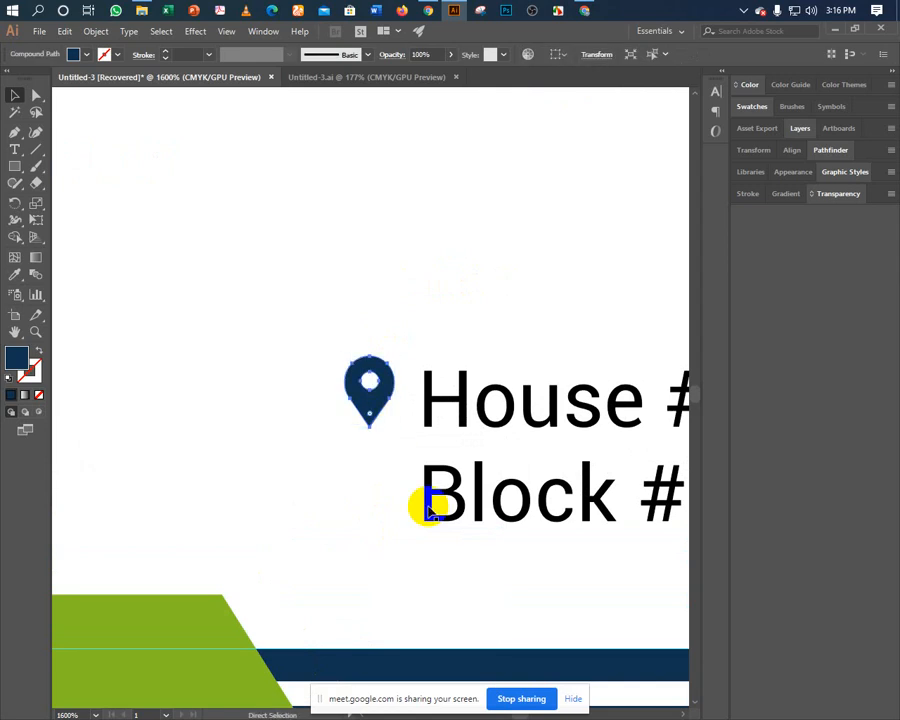
{"action": "key", "text": "ctrl+minus"}
{"action": "key", "text": "ctrl+minus"}
{"action": "key", "text": "ctrl+minus"}
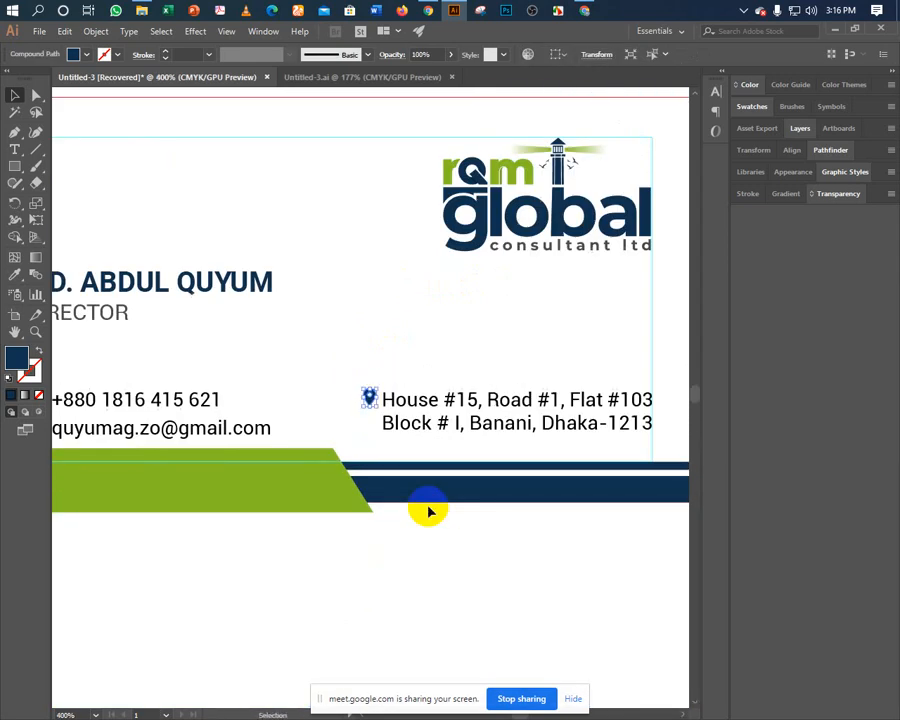
{"action": "scroll", "coordinate": [428, 512], "scroll_direction": "left", "scroll_amount": 5}
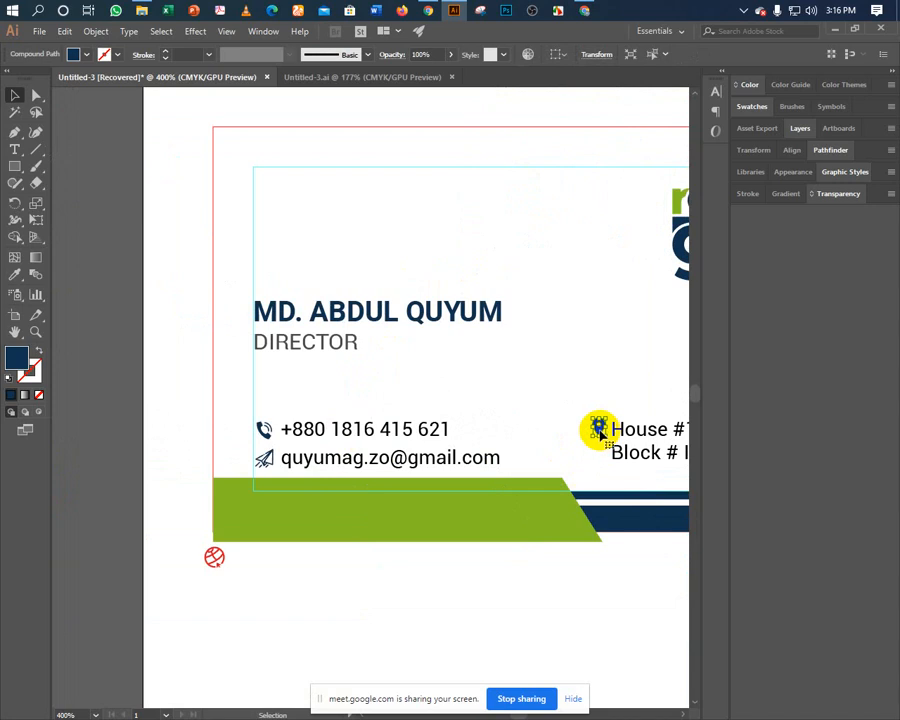
Drag the stray navy pin off the phone icon to beside the House #15 line.
{"action": "left_click", "coordinate": [263, 431]}
{"action": "key", "text": "ctrl+equal"}
{"action": "key", "text": "ctrl+equal"}
{"action": "key", "text": "ctrl+equal"}
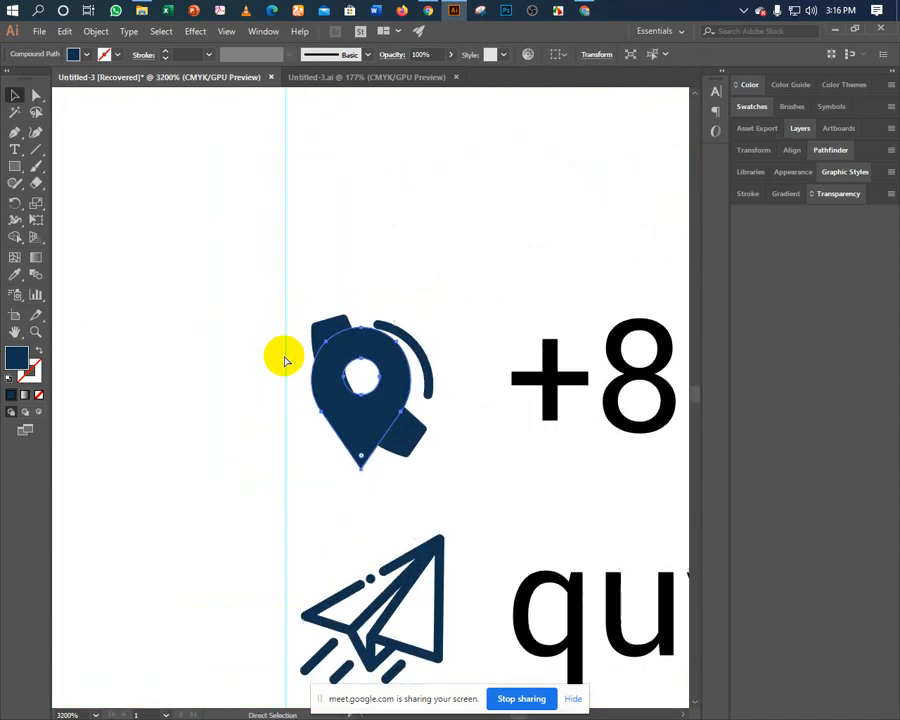
{"action": "key", "text": "v"}
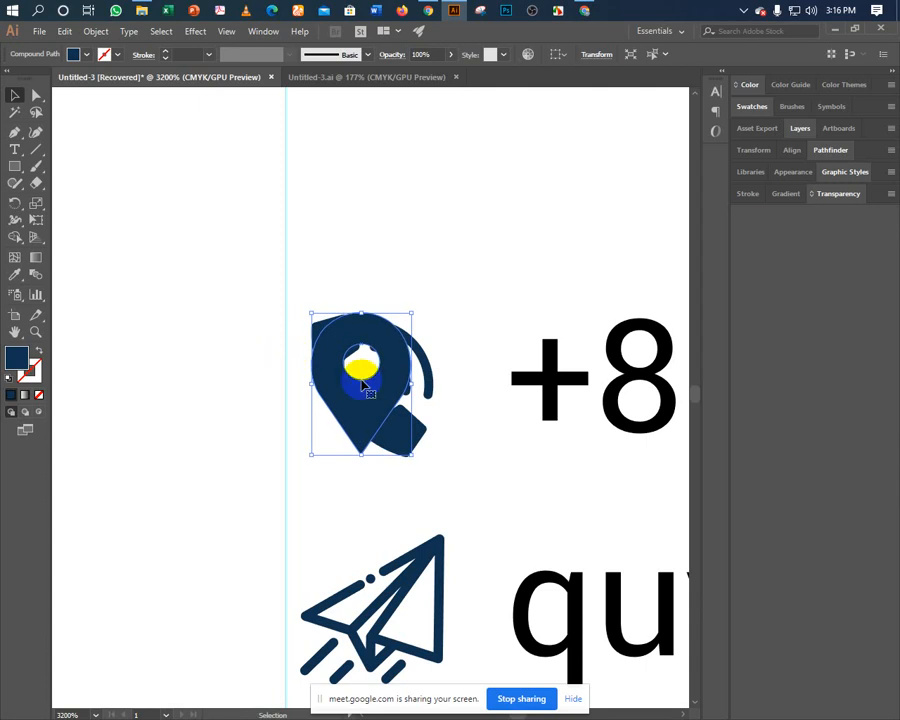
{"action": "left_click_drag", "start_coordinate": [410, 457], "coordinate": [411, 459]}
{"action": "scroll", "coordinate": [331, 374], "scroll_direction": "right", "scroll_amount": 3}
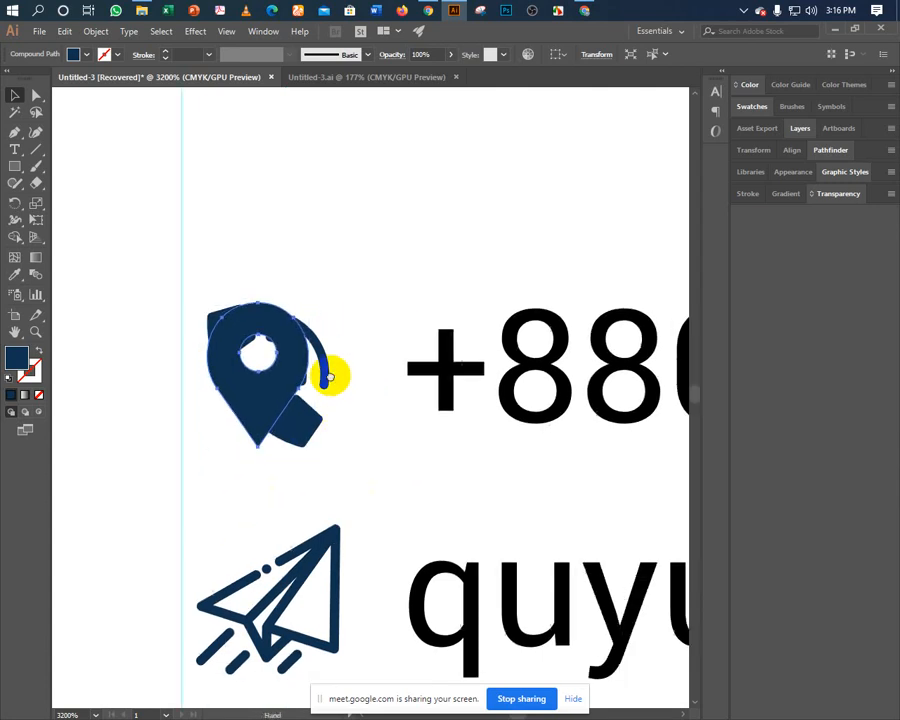
{"action": "key", "text": "ctrl+minus"}
{"action": "key", "text": "ctrl+minus"}
{"action": "key", "text": "ctrl+minus"}
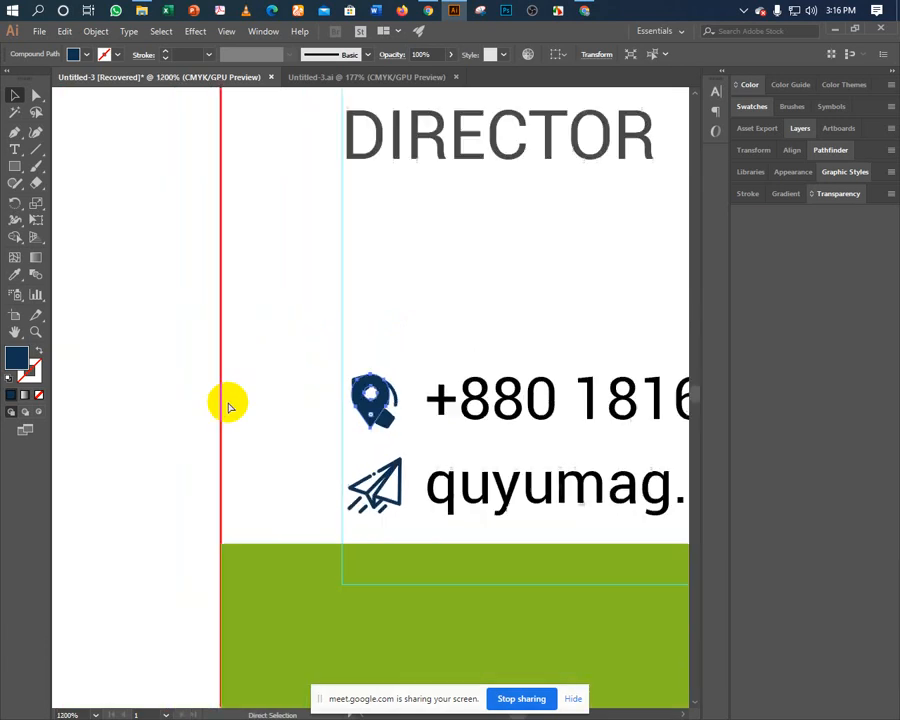
{"action": "scroll", "coordinate": [227, 404], "scroll_direction": "right", "scroll_amount": 3}
{"action": "left_click_drag", "start_coordinate": [170, 410], "coordinate": [461, 386]}
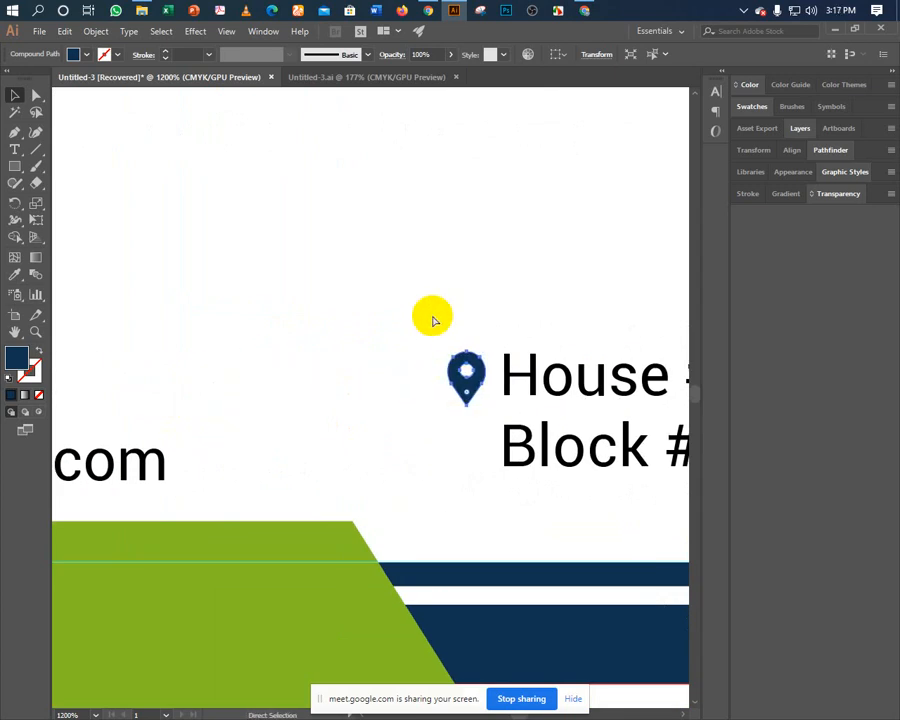
Shrink the faint shadow ellipse under the pin's tip to a thin sliver.
{"action": "key", "text": "ctrl+shift+a"}
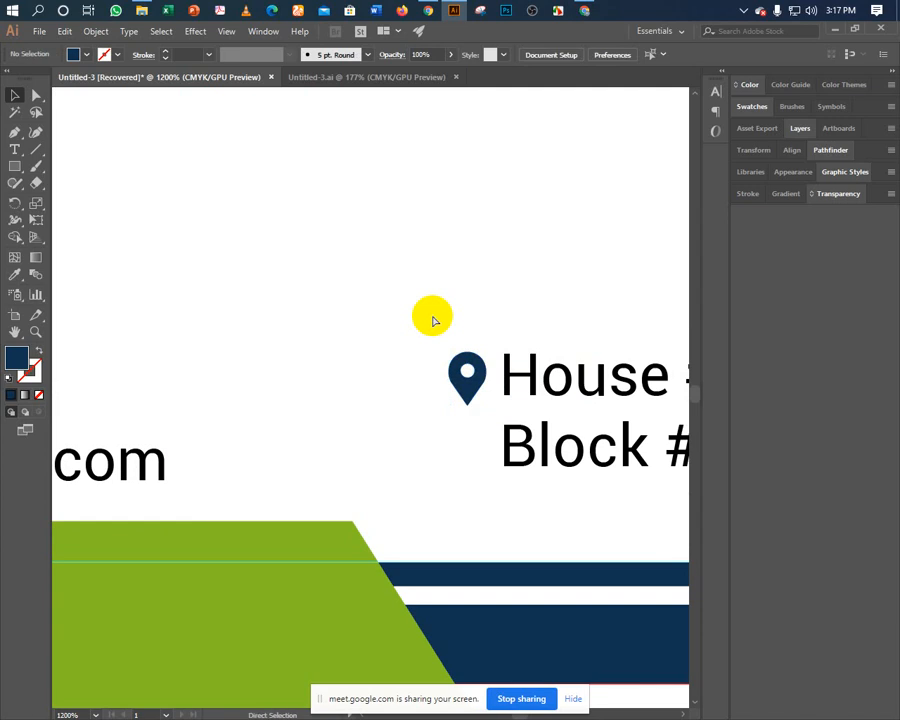
{"action": "key", "text": "ctrl+f"}
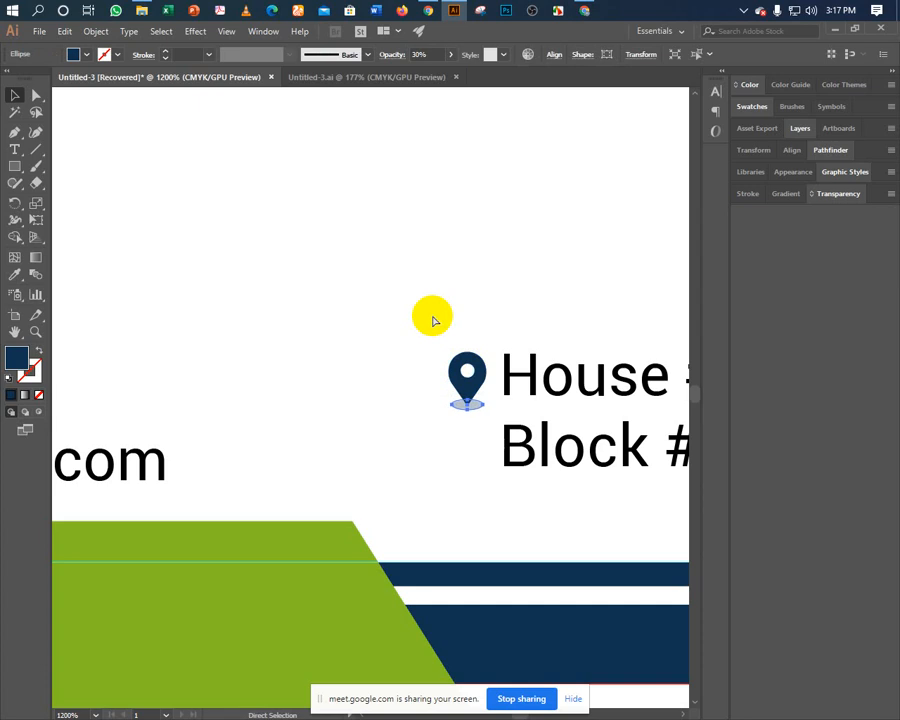
{"action": "key", "text": "ctrl+equal"}
{"action": "key", "text": "ctrl+equal"}
{"action": "key", "text": "ctrl+equal"}
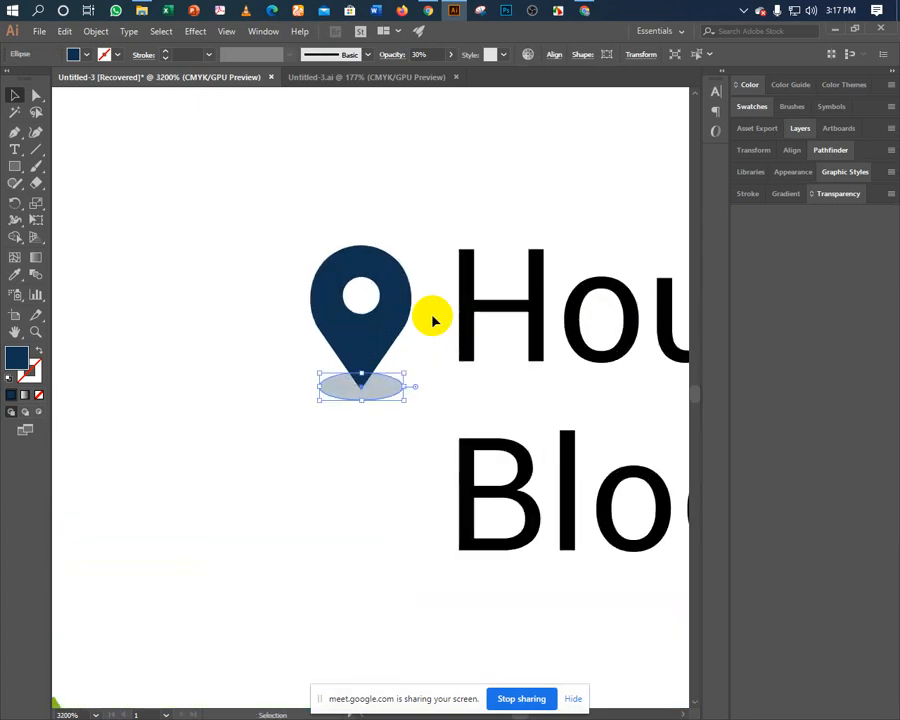
{"action": "left_click_drag", "start_coordinate": [401, 401], "coordinate": [393, 397]}
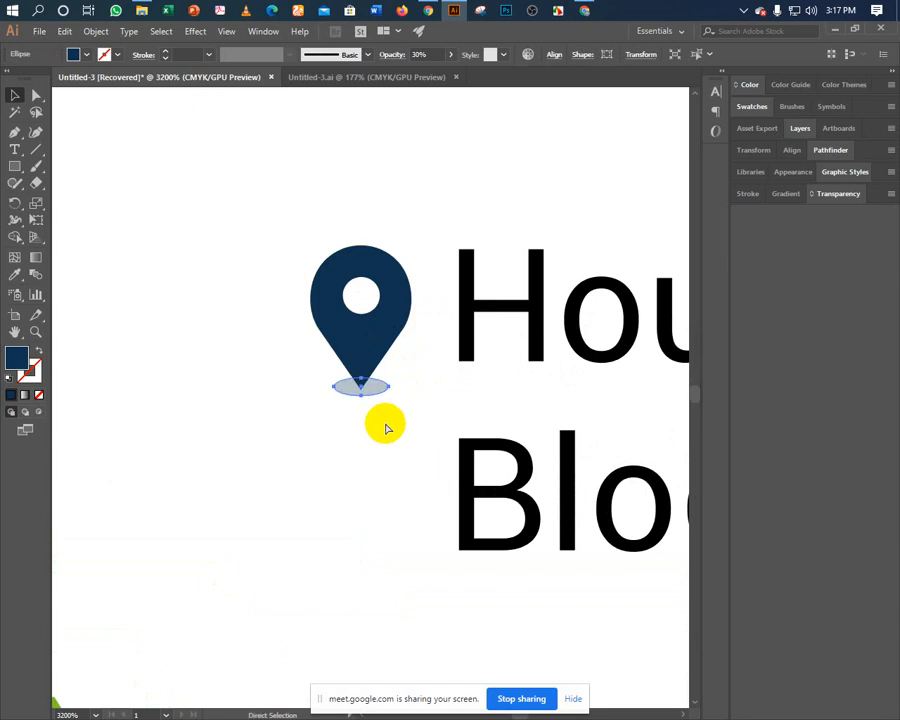
Nudge the location pin slightly upward beside the address.
{"action": "left_click", "coordinate": [356, 410]}
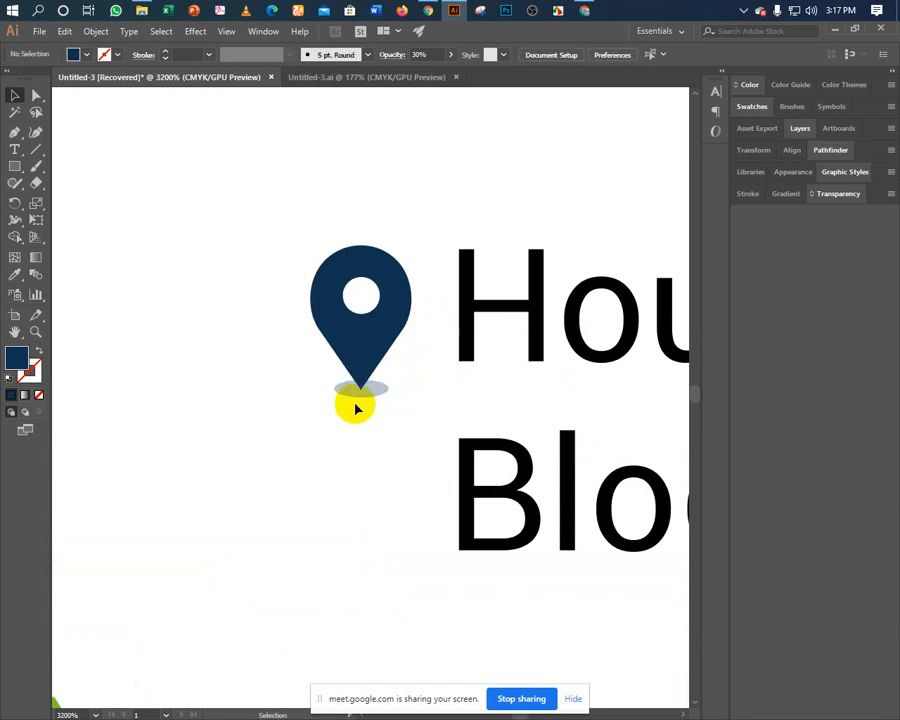
{"action": "left_click", "coordinate": [369, 344]}
{"action": "key", "text": "a"}
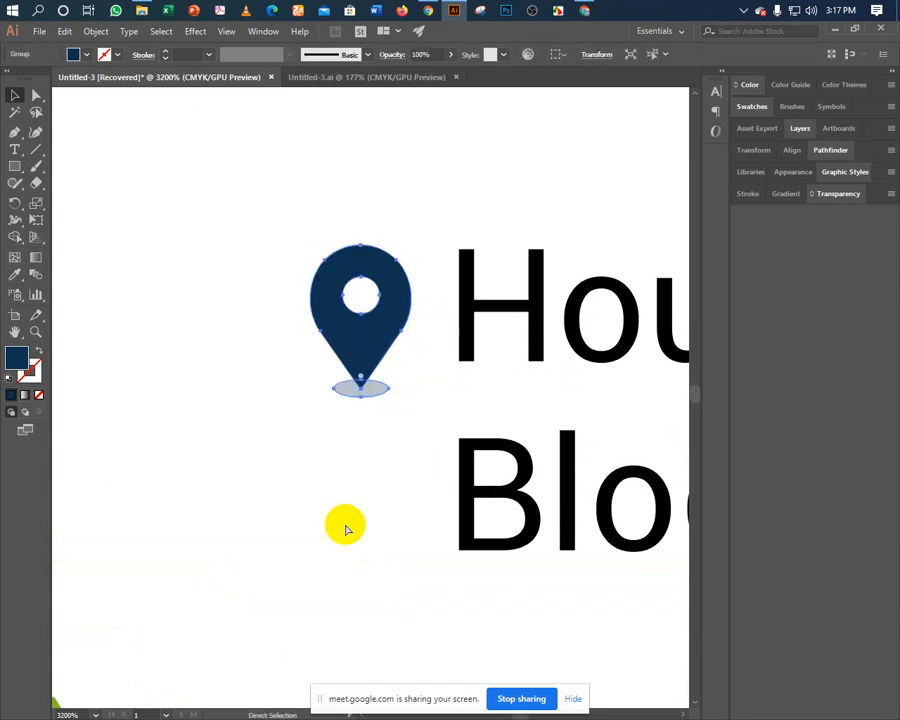
{"action": "key", "text": "v"}
{"action": "key", "text": "ctrl+minus"}
{"action": "key", "text": "ctrl+minus"}
{"action": "key", "text": "ctrl+minus"}
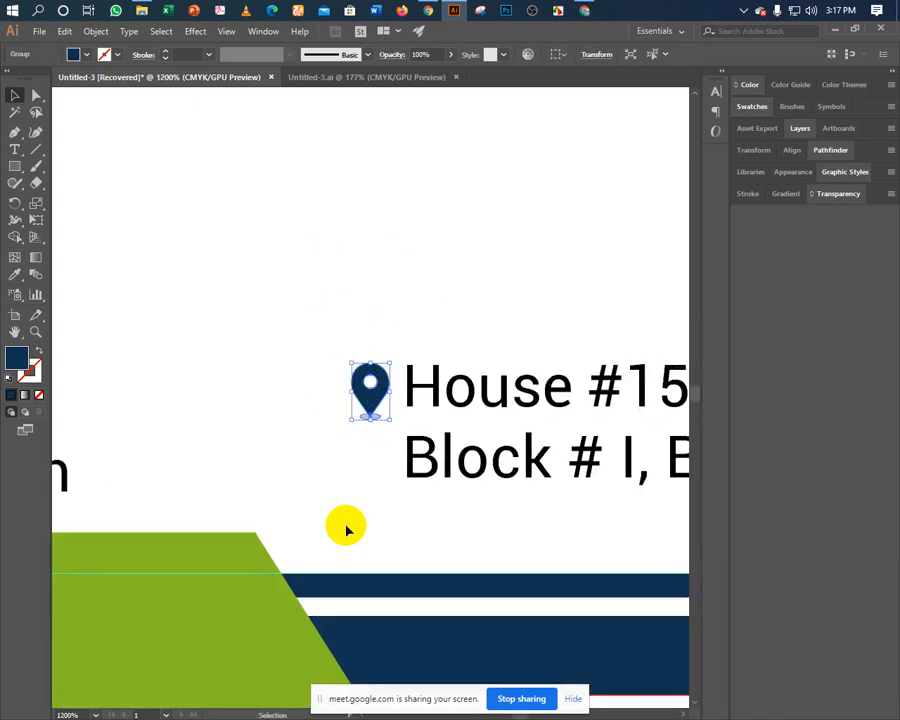
{"action": "key", "text": "a"}
{"action": "key", "text": "Up"}
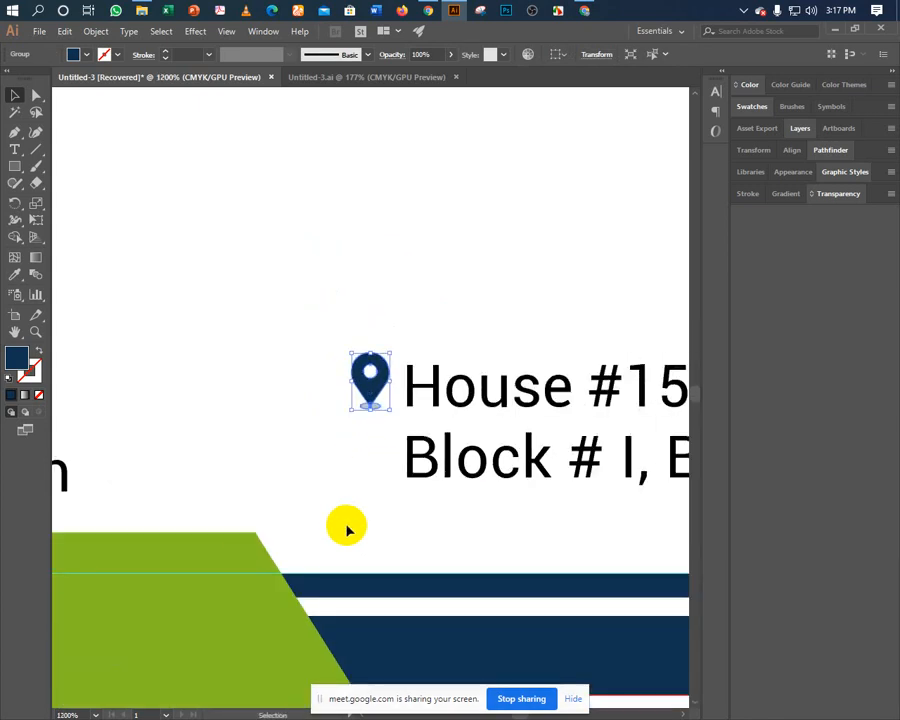
Admit the waiting person into the video meeting, then return to the card design.
{"action": "left_click", "coordinate": [428, 12]}
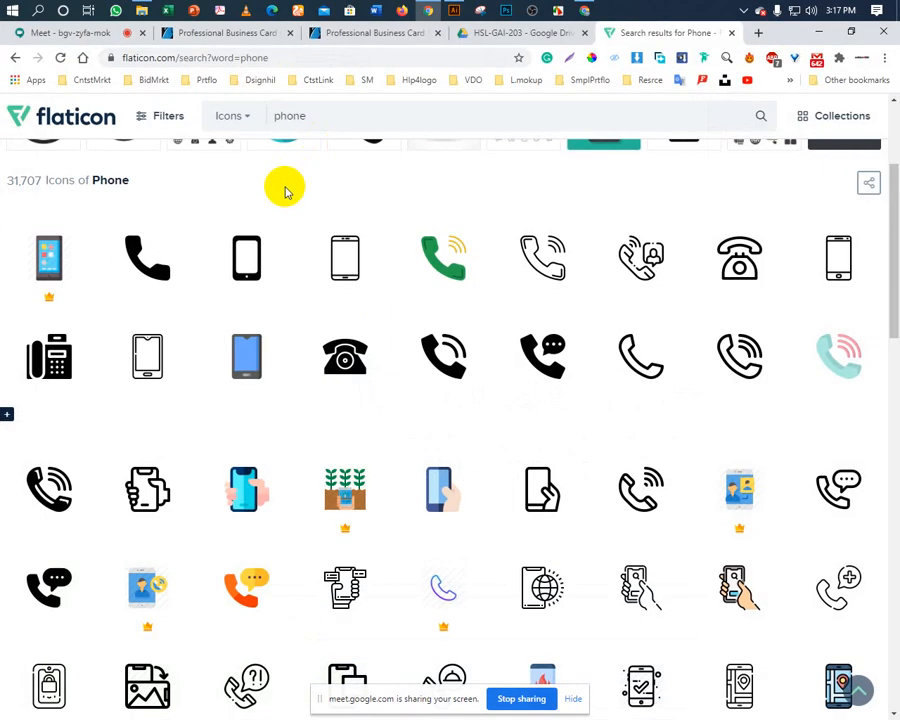
{"action": "left_click", "coordinate": [125, 33]}
{"action": "left_click", "coordinate": [588, 448]}
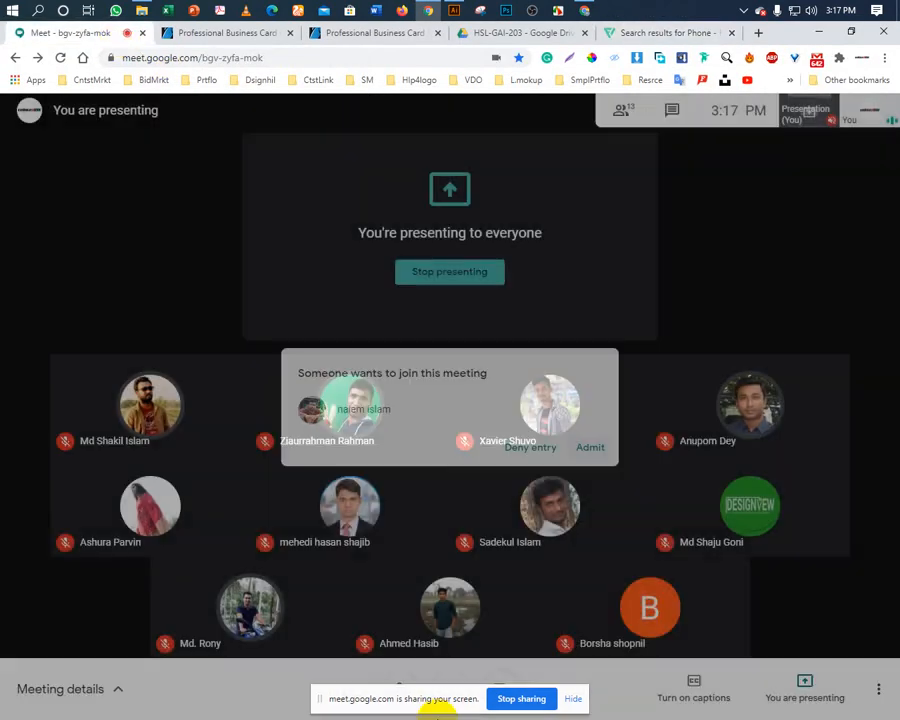
{"action": "left_click", "coordinate": [453, 10]}
{"action": "left_click", "coordinate": [267, 342]}
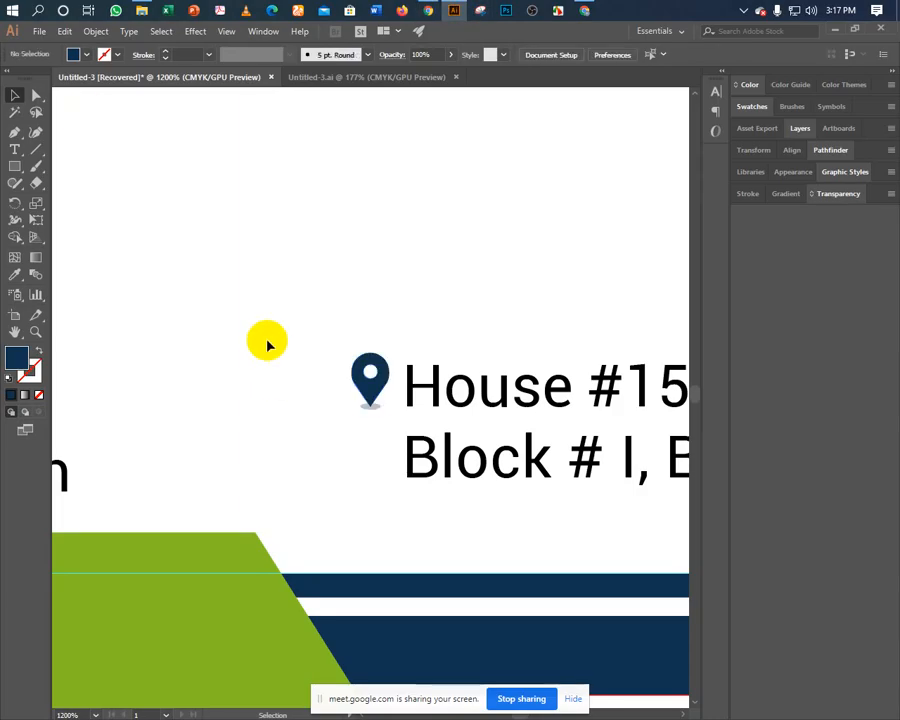
Nudge the phone, email and address lines up and the name and title down.
{"action": "key", "text": "ctrl+minus"}
{"action": "key", "text": "ctrl+minus"}
{"action": "key", "text": "ctrl+minus"}
{"action": "key", "text": "ctrl+minus"}
{"action": "key", "text": "ctrl+minus"}
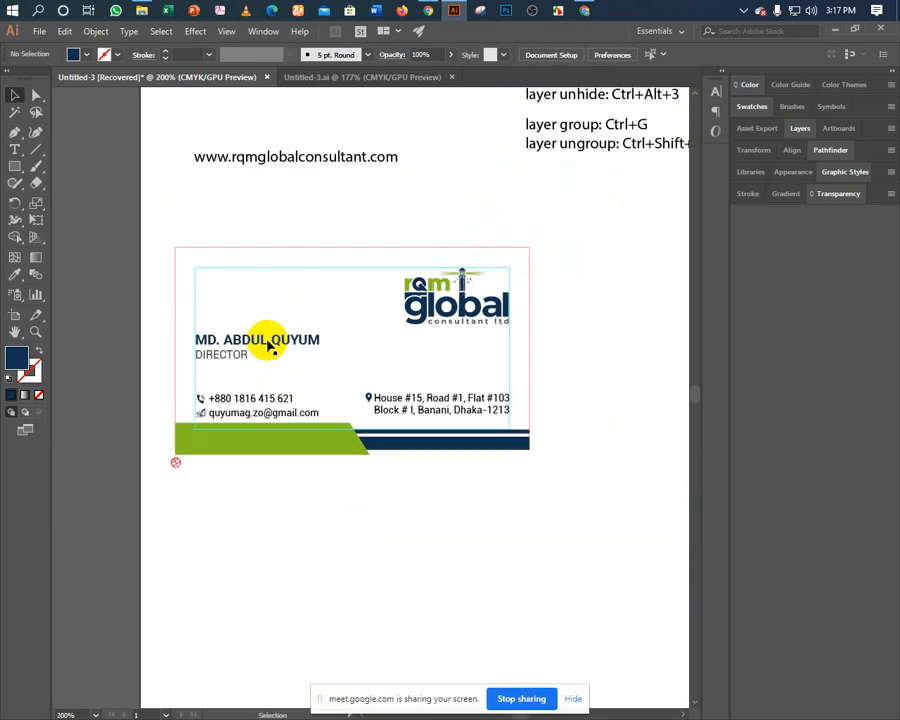
{"action": "left_click_drag", "start_coordinate": [340, 376], "coordinate": [301, 383]}
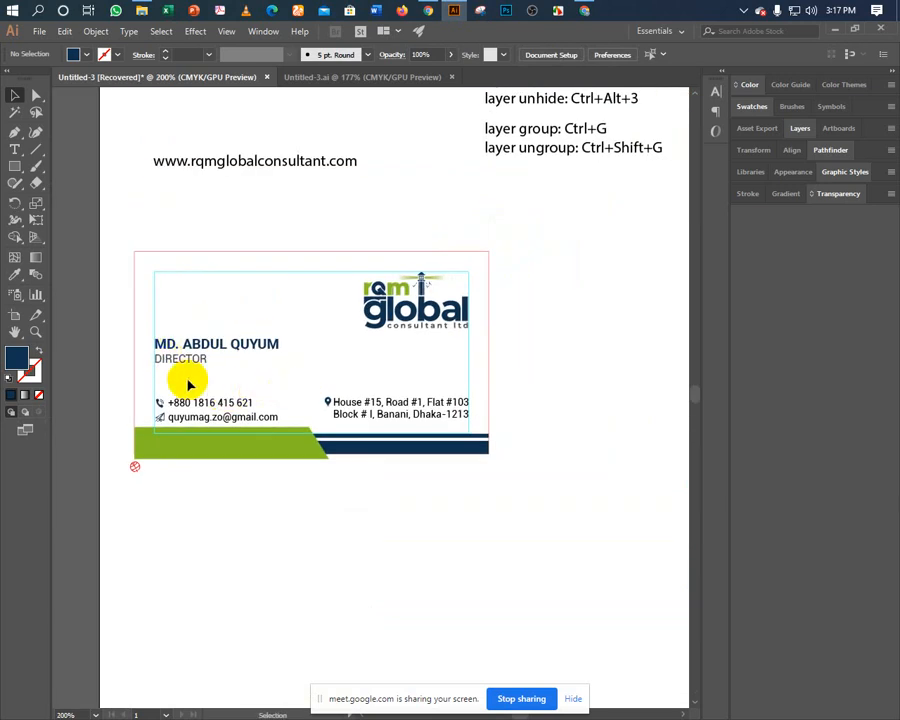
{"action": "left_click_drag", "start_coordinate": [155, 387], "coordinate": [361, 417]}
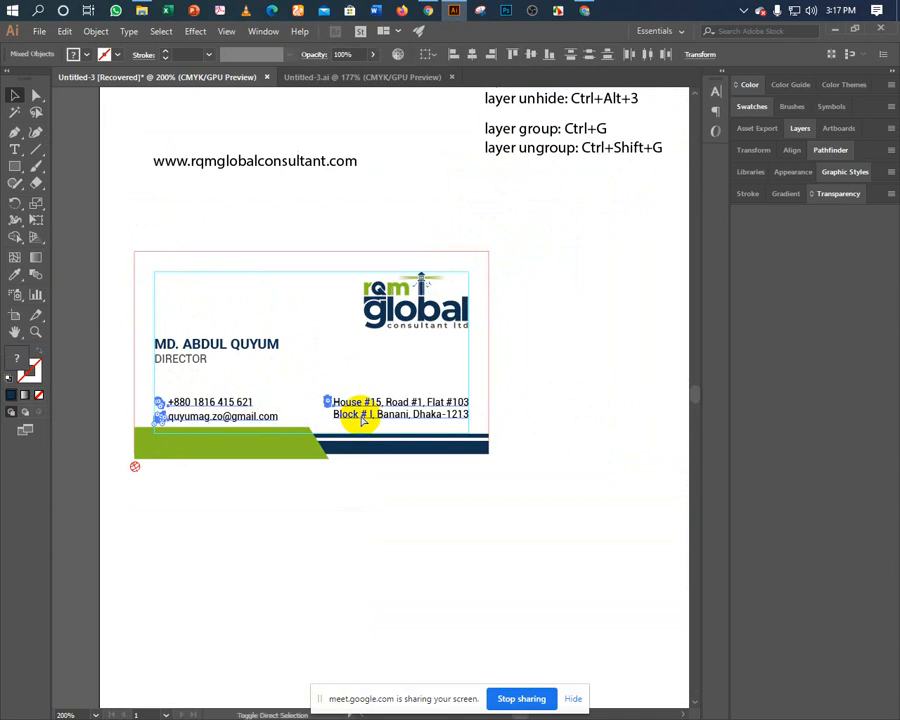
{"action": "key", "text": "Up"}
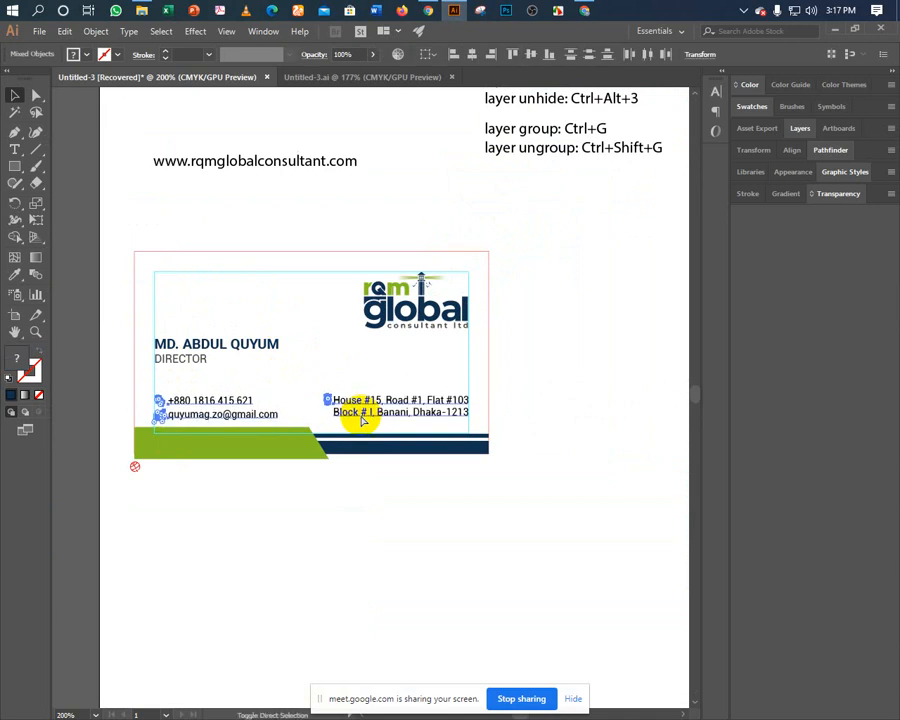
{"action": "left_click", "coordinate": [255, 376]}
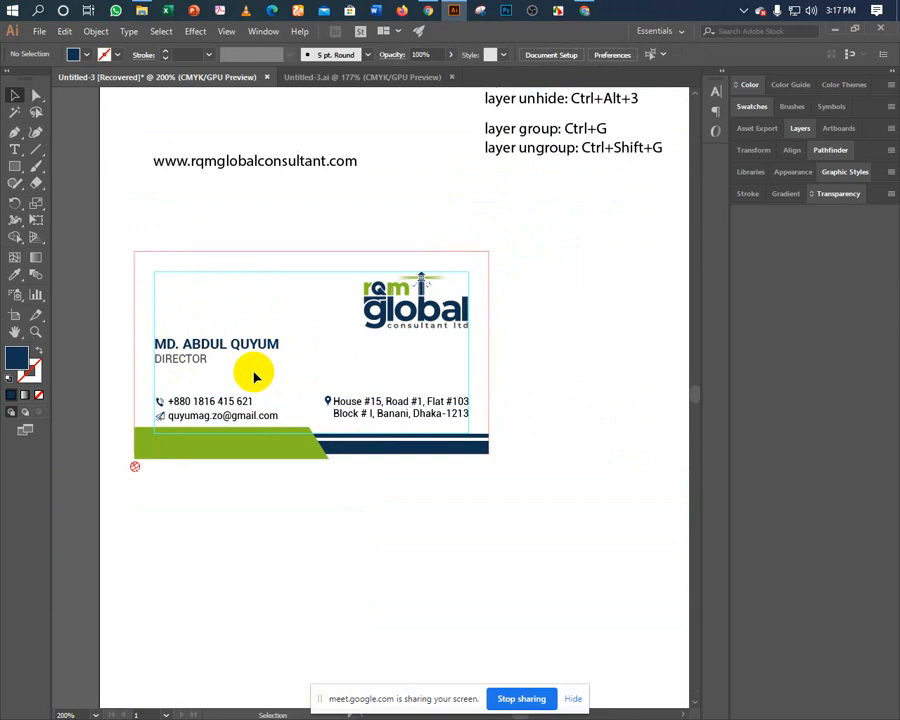
{"action": "left_click_drag", "start_coordinate": [184, 322], "coordinate": [212, 374]}
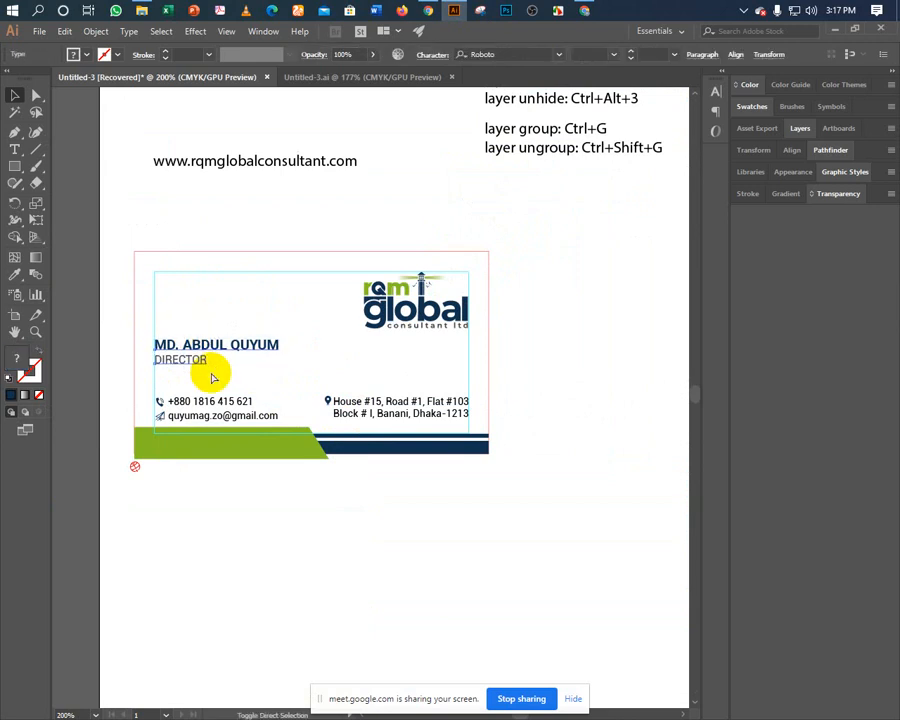
{"action": "key", "text": "Down"}
{"action": "key", "text": "Down"}
{"action": "key", "text": "Down"}
{"action": "key", "text": "Down"}
{"action": "key", "text": "Down"}
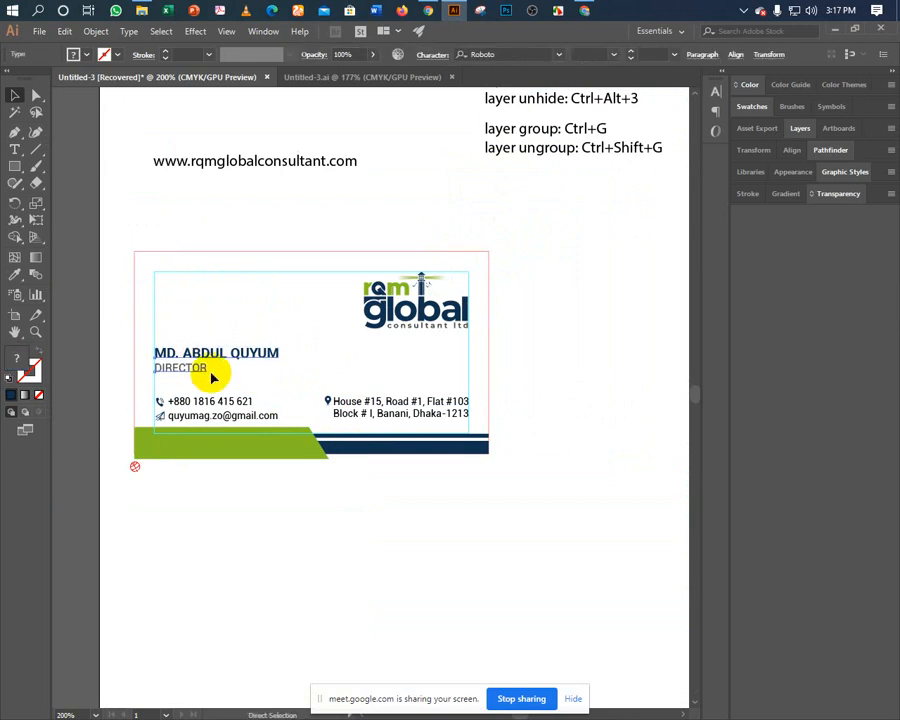
{"action": "left_click", "coordinate": [233, 333]}
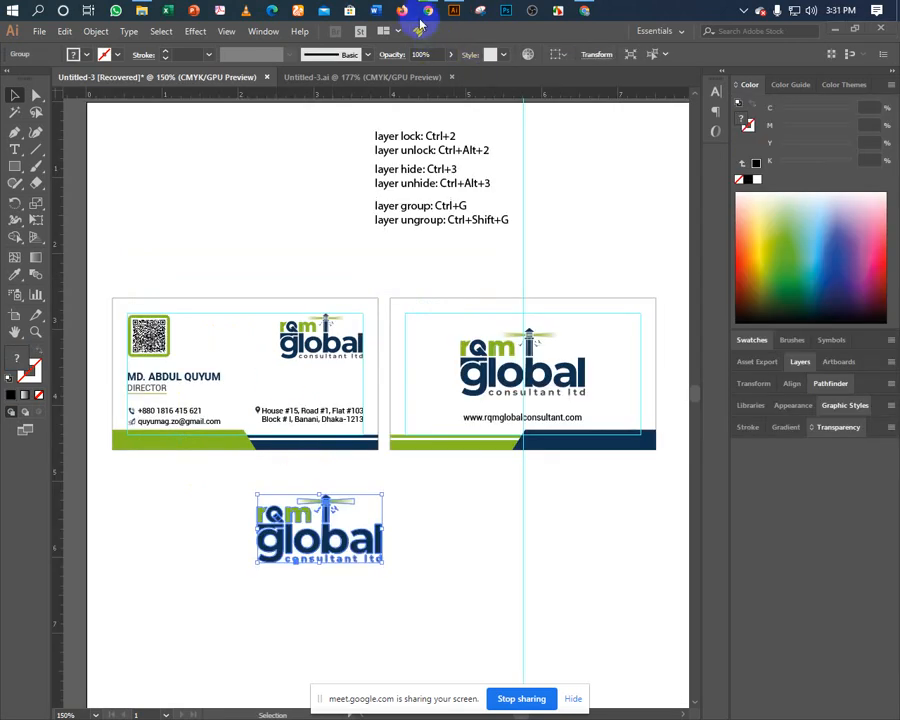
Ungroup the spare logo copy and delete all its rqm global consultant ltd lettering.
{"action": "left_click", "coordinate": [428, 12]}
{"action": "left_click", "coordinate": [452, 11]}
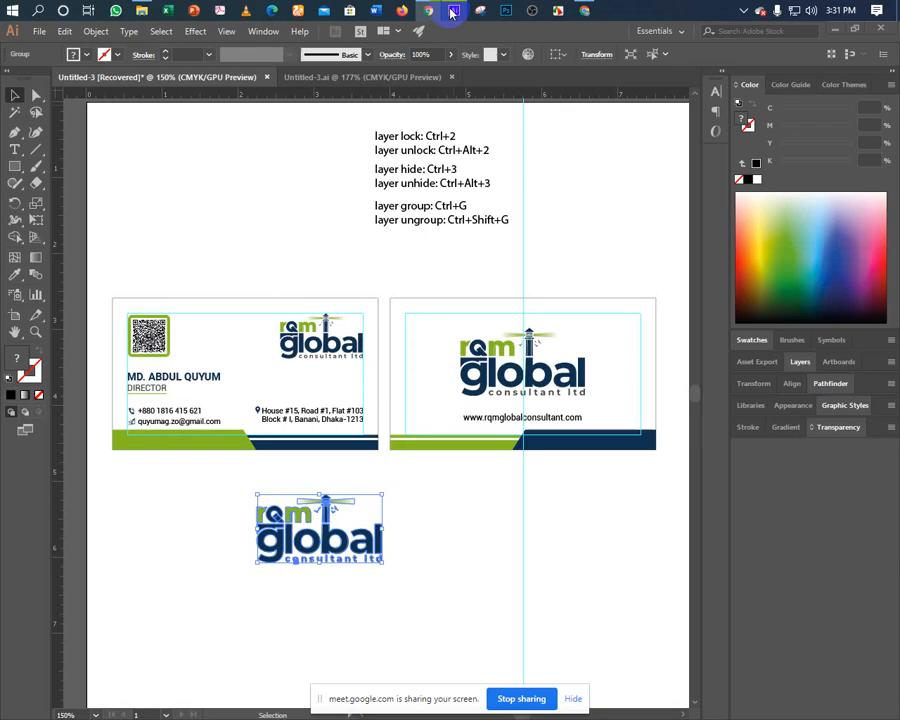
{"action": "right_click", "coordinate": [311, 539]}
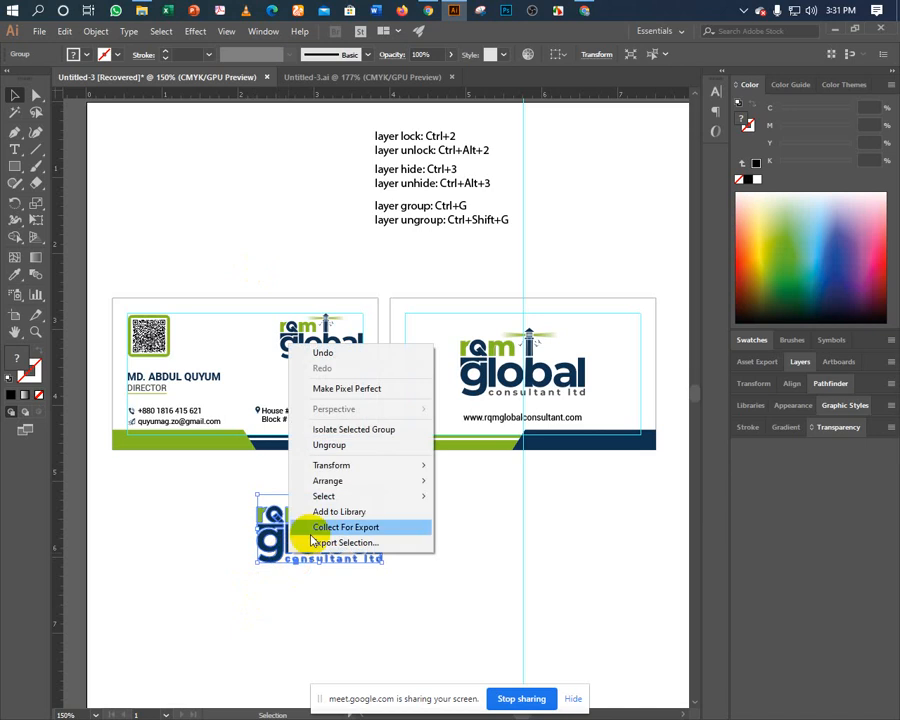
{"action": "left_click", "coordinate": [322, 445]}
{"action": "left_click", "coordinate": [215, 565]}
{"action": "left_click_drag", "start_coordinate": [273, 540], "coordinate": [280, 561]}
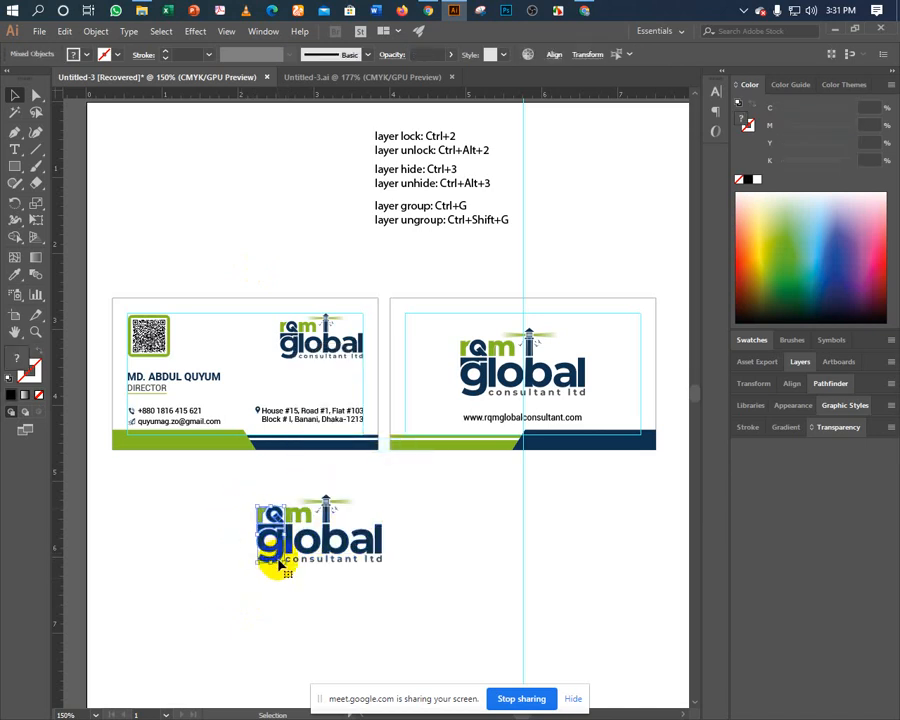
{"action": "key", "text": "Delete"}
{"action": "left_click_drag", "start_coordinate": [222, 588], "coordinate": [390, 547]}
{"action": "key", "text": "Delete"}
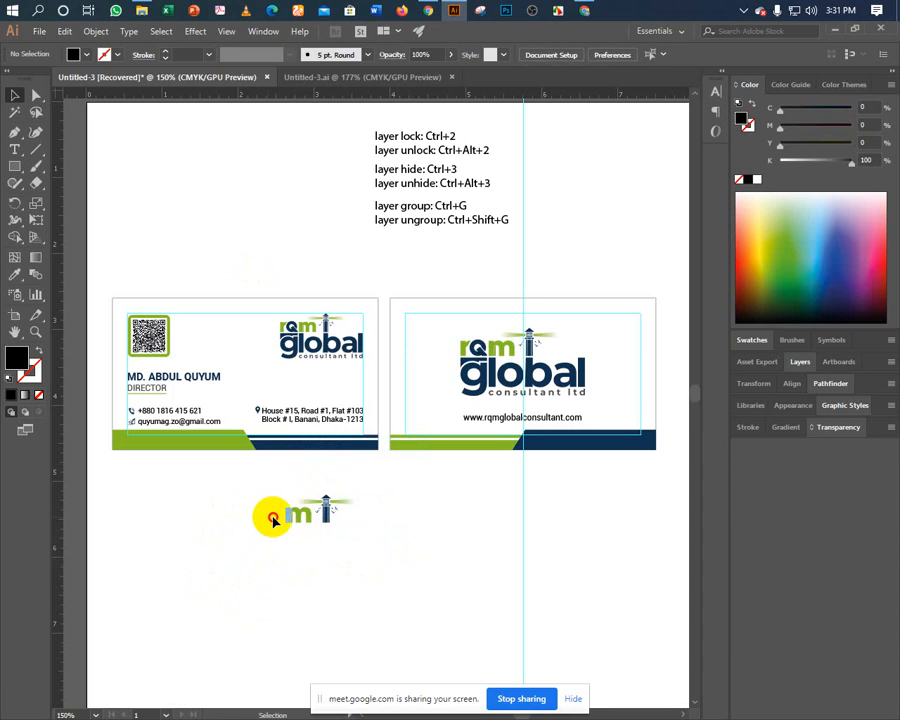
{"action": "left_click", "coordinate": [302, 527]}
{"action": "key", "text": "Delete"}
Enlarge the remaining lighthouse shapes proportionally over the back card.
{"action": "key", "text": "a"}
{"action": "left_click_drag", "start_coordinate": [267, 495], "coordinate": [416, 579]}
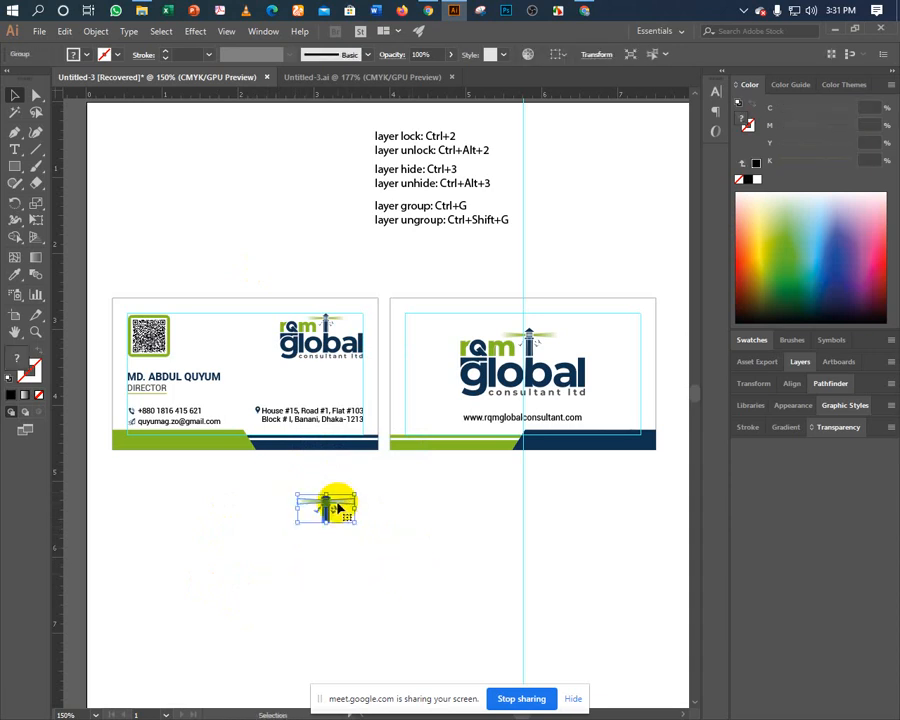
{"action": "left_click_drag", "start_coordinate": [326, 492], "coordinate": [400, 420]}
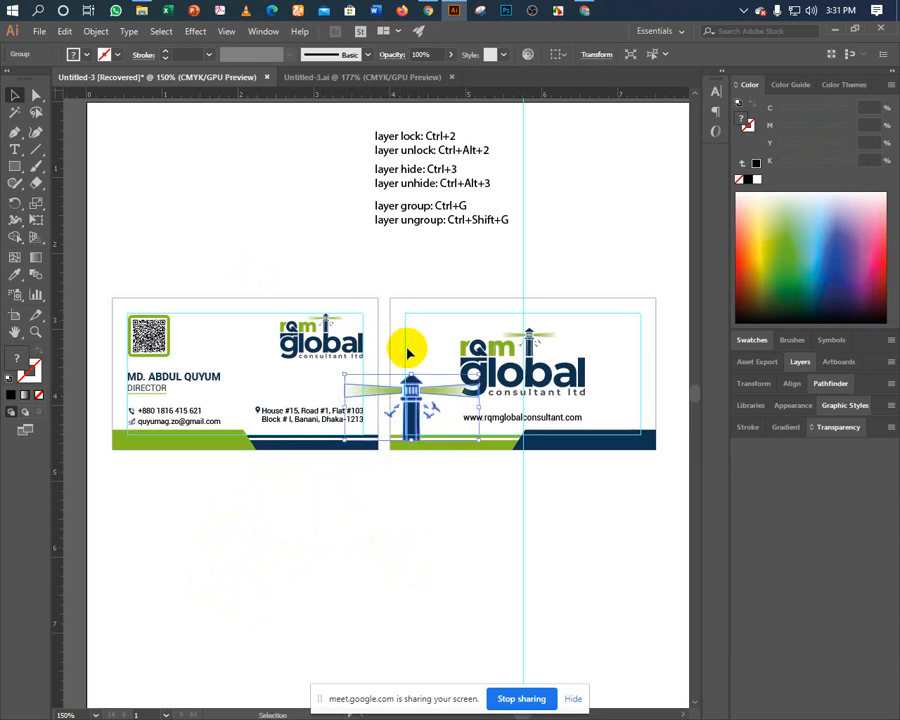
Align the lighthouse to the back card's bottom edge.
{"action": "left_click", "coordinate": [393, 347], "text": "shift"}
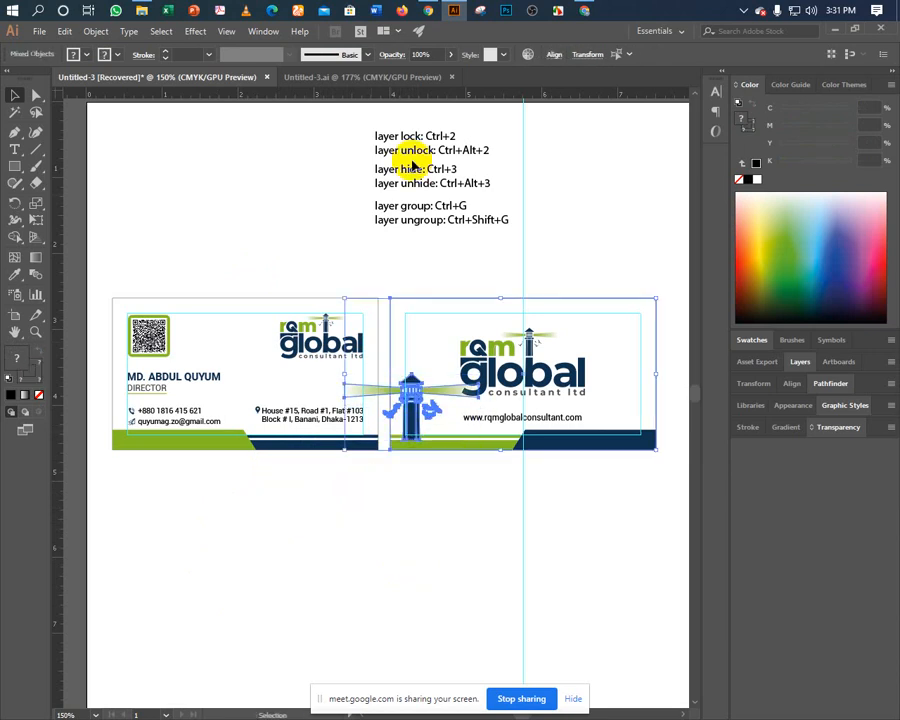
{"action": "left_click", "coordinate": [554, 57]}
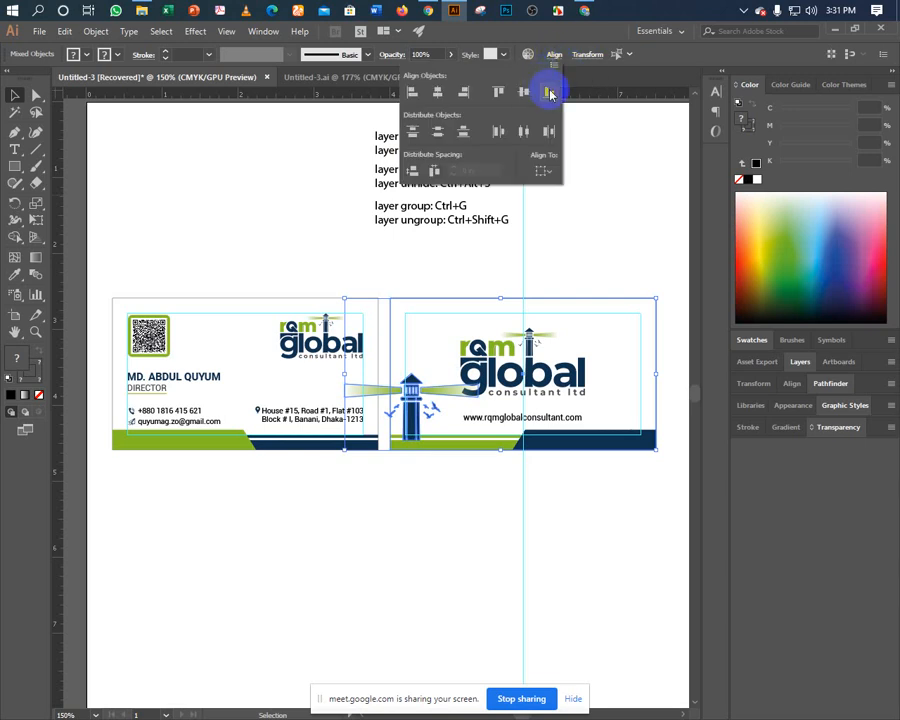
{"action": "left_click", "coordinate": [546, 91]}
{"action": "left_click", "coordinate": [427, 485]}
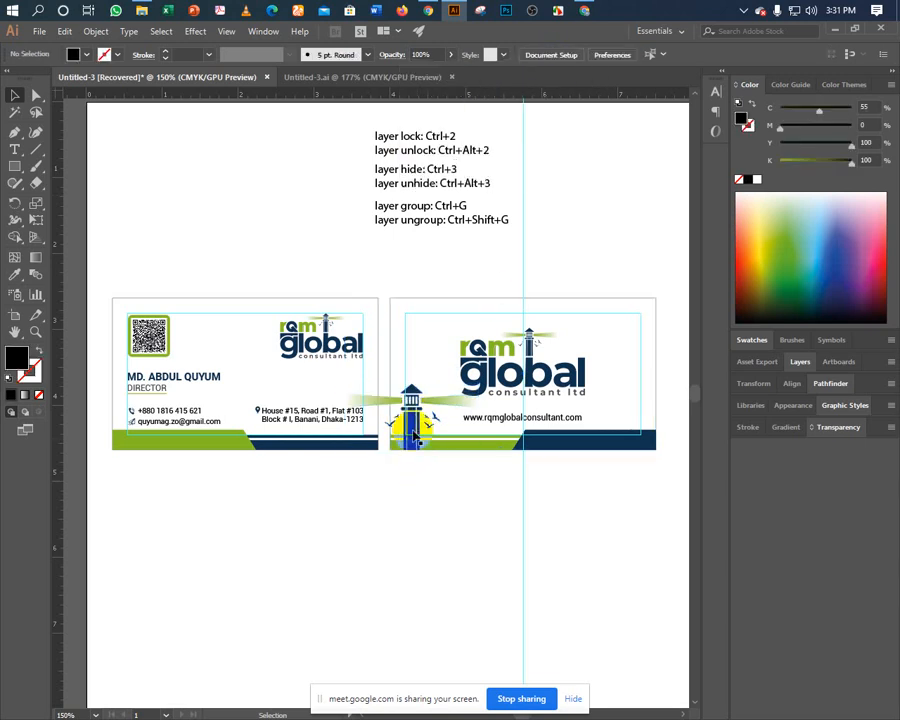
Scale the lighthouse down toward its bottom-left and nudge it slightly right.
{"action": "left_click", "coordinate": [432, 440]}
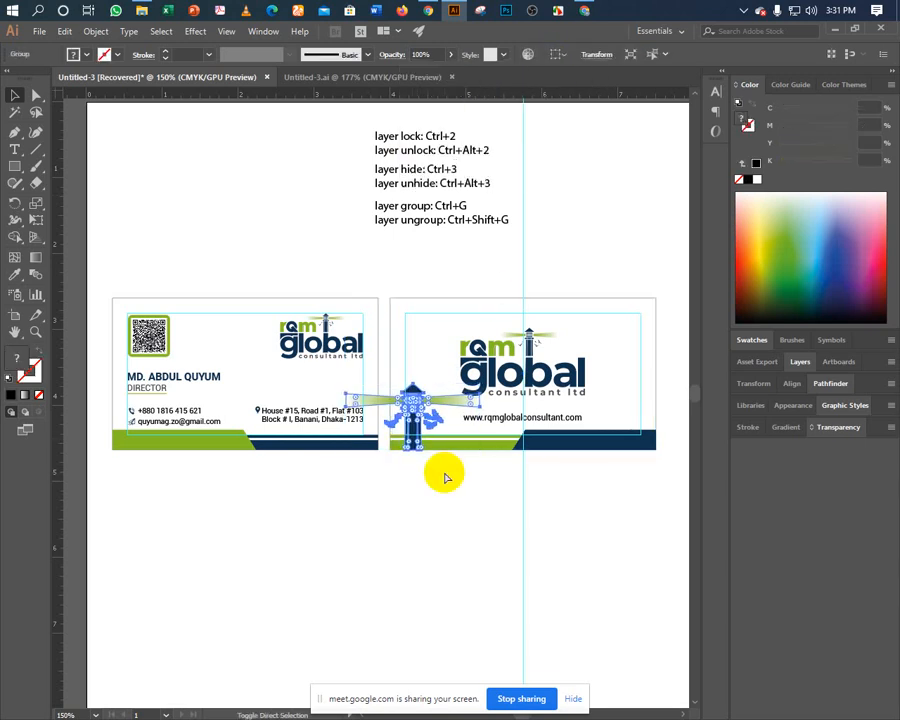
{"action": "key", "text": "ctrl"}
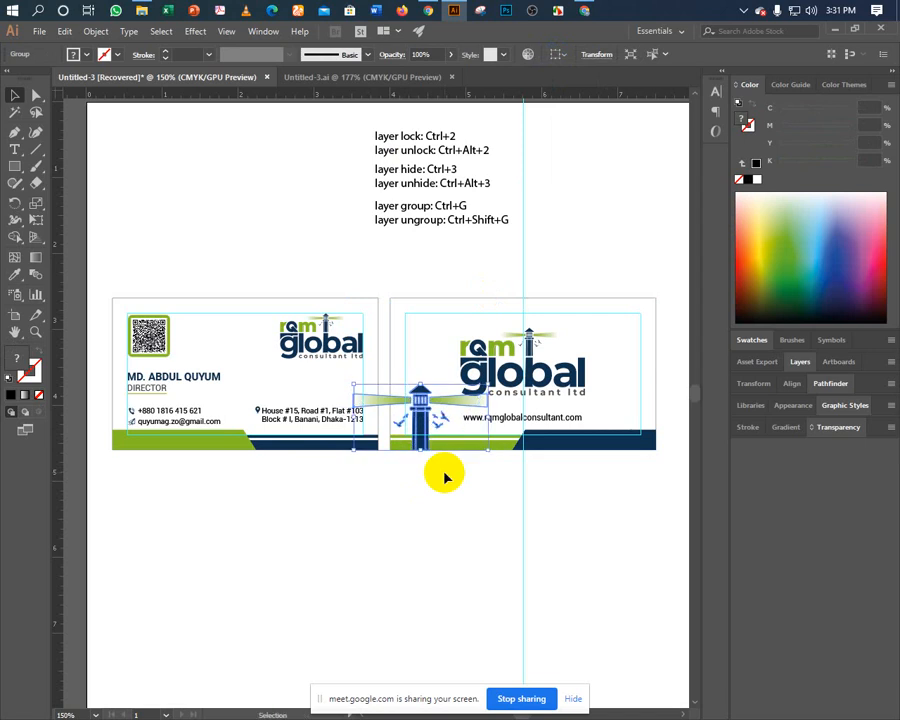
{"action": "left_click", "coordinate": [436, 512]}
{"action": "scroll", "coordinate": [380, 506], "scroll_direction": "right", "scroll_amount": 1}
{"action": "scroll", "coordinate": [380, 506], "scroll_direction": "up", "scroll_amount": 1}
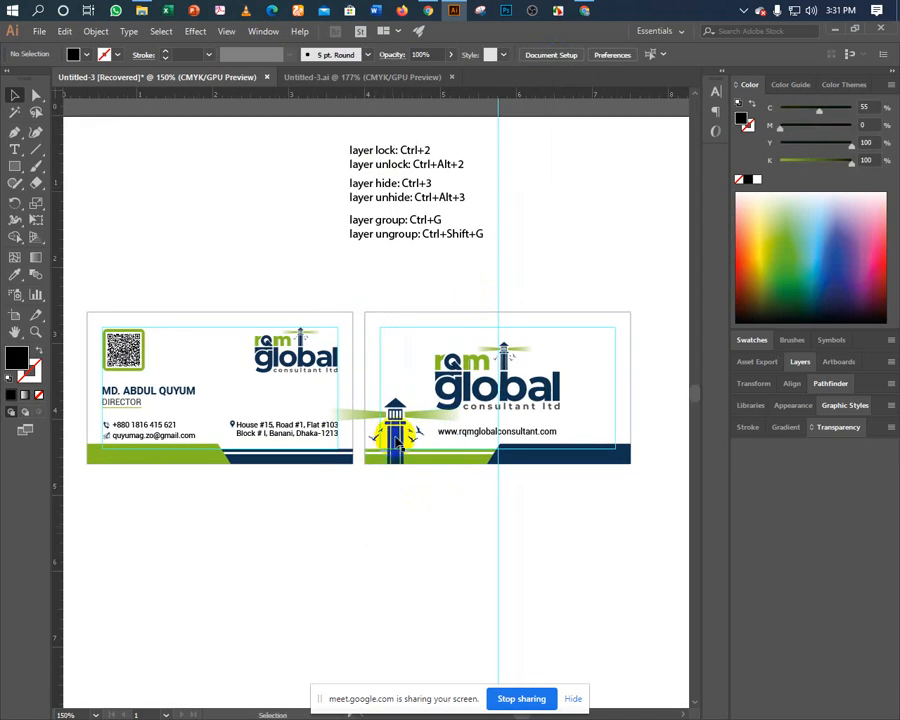
{"action": "left_click", "coordinate": [398, 440]}
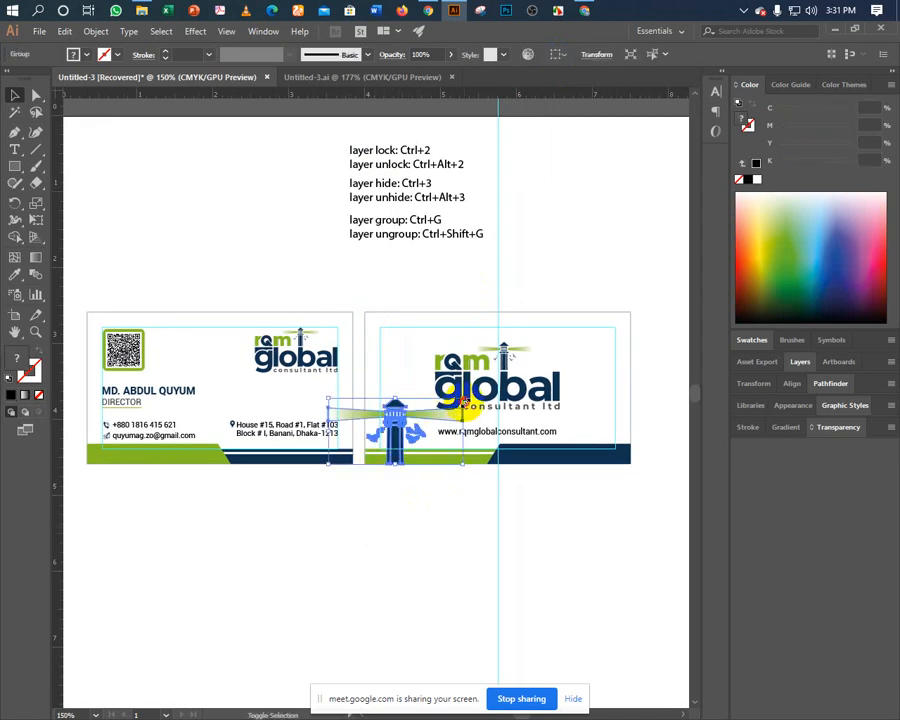
{"action": "left_click_drag", "start_coordinate": [464, 401], "coordinate": [434, 414]}
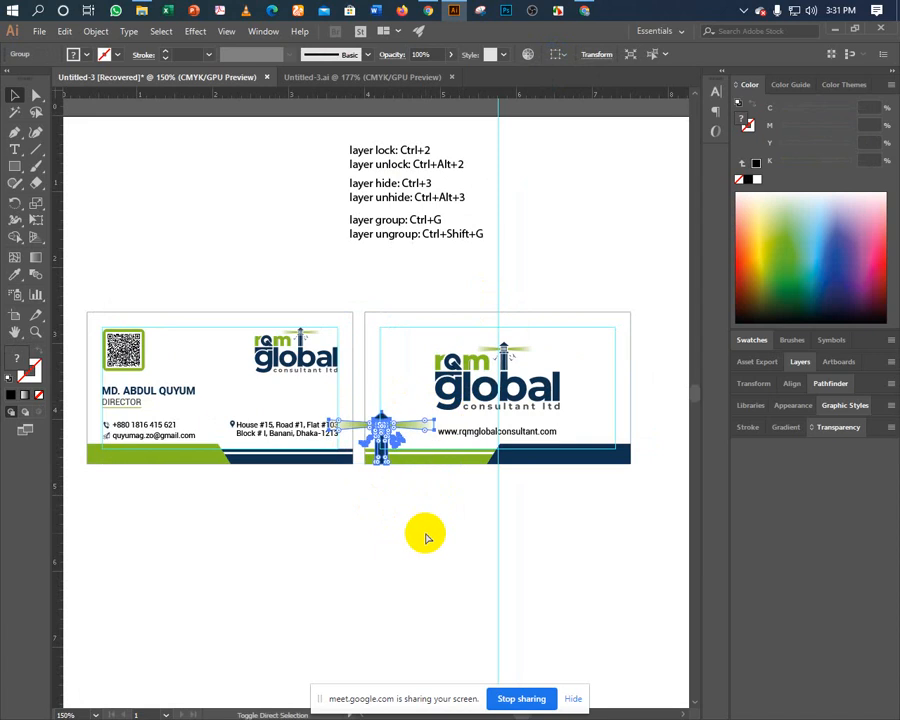
{"action": "key", "text": "Right"}
{"action": "key", "text": "Right"}
{"action": "key", "text": "Right"}
{"action": "key", "text": "Right"}
{"action": "key", "text": "Right"}
{"action": "key", "text": "Right"}
{"action": "key", "text": "Right"}
{"action": "key", "text": "Right"}
{"action": "key", "text": "Right"}
{"action": "key", "text": "Right"}
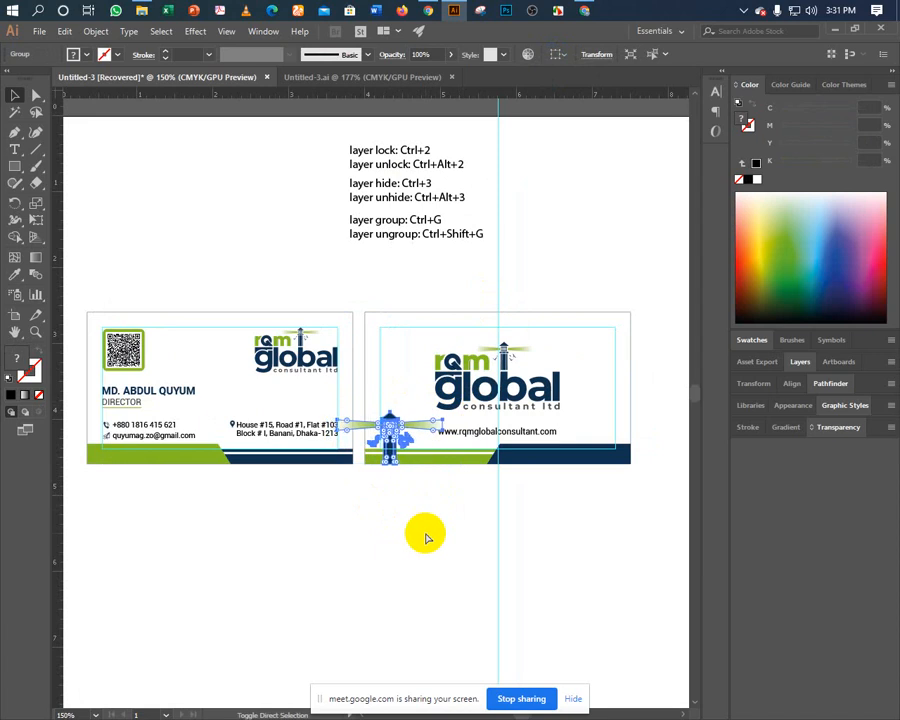
{"action": "key", "text": "Right"}
{"action": "key", "text": "Right"}
{"action": "key", "text": "Right"}
{"action": "left_click", "coordinate": [400, 520]}
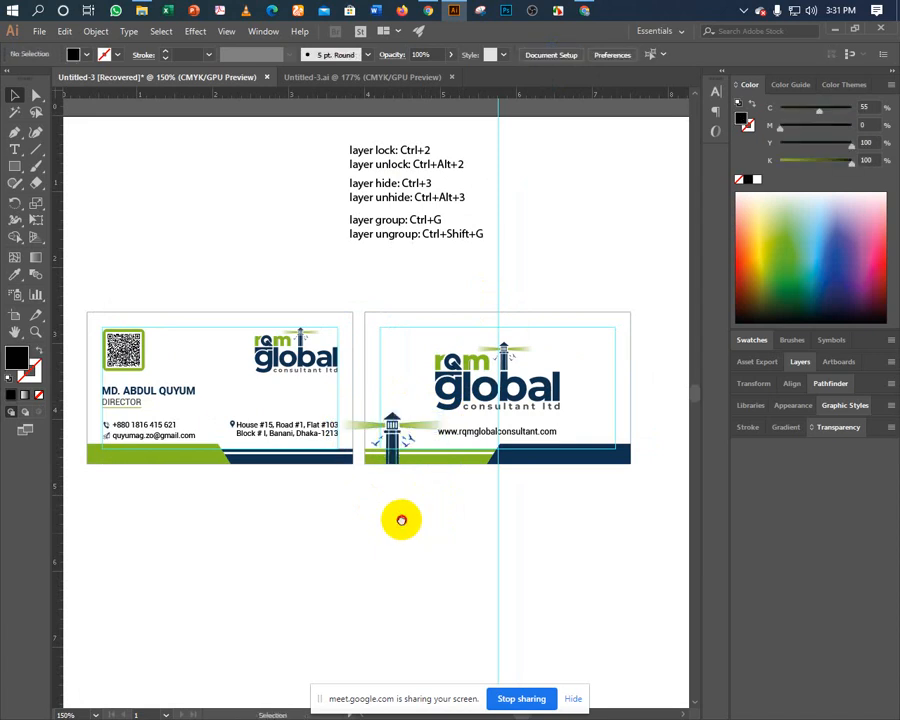
{"action": "left_click_drag", "start_coordinate": [400, 520], "coordinate": [372, 536]}
{"action": "left_click", "coordinate": [356, 478]}
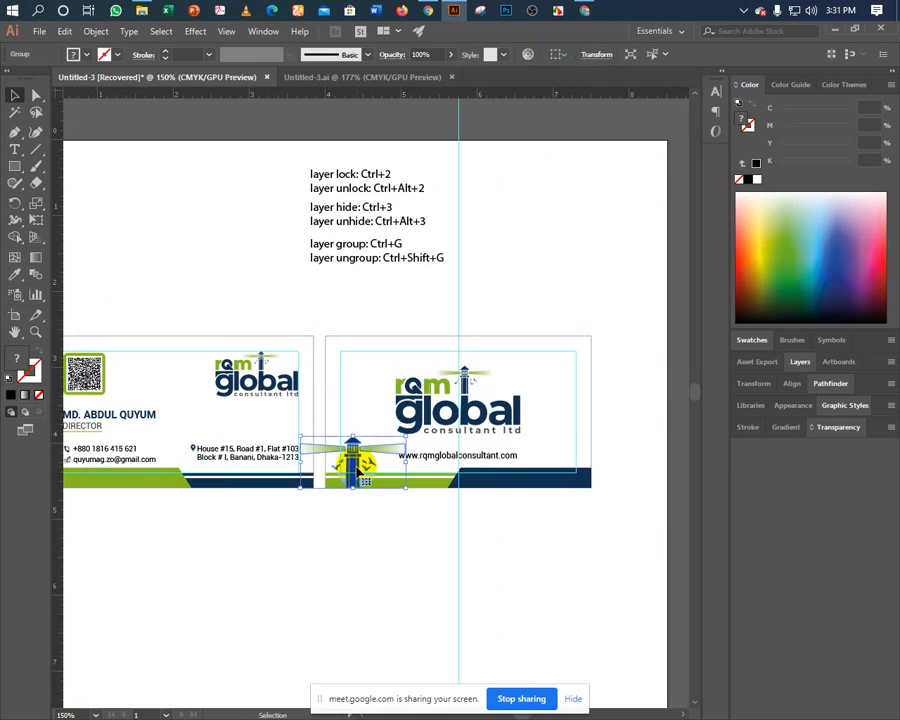
{"action": "left_click", "coordinate": [346, 536]}
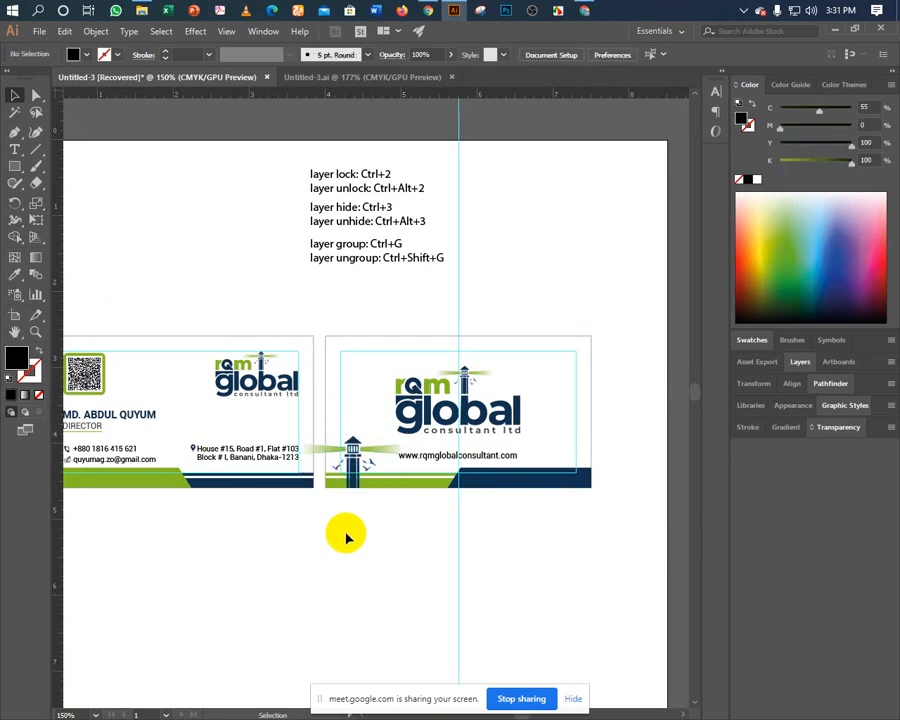
Scale the lighthouse up proportionally and fade it to 10% opacity.
{"action": "left_click", "coordinate": [354, 458]}
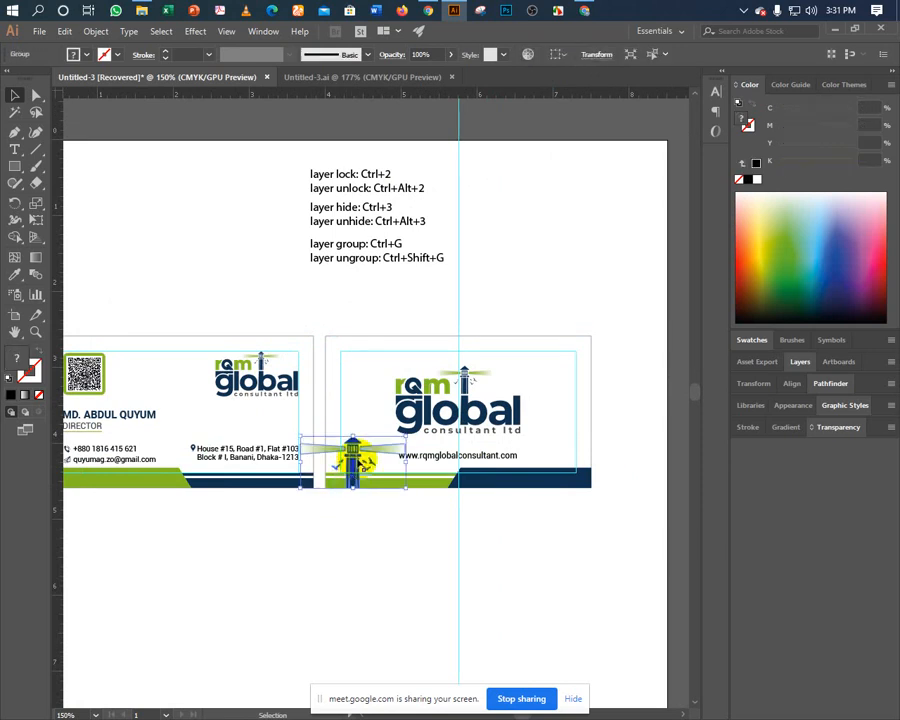
{"action": "left_click_drag", "start_coordinate": [352, 437], "coordinate": [353, 401]}
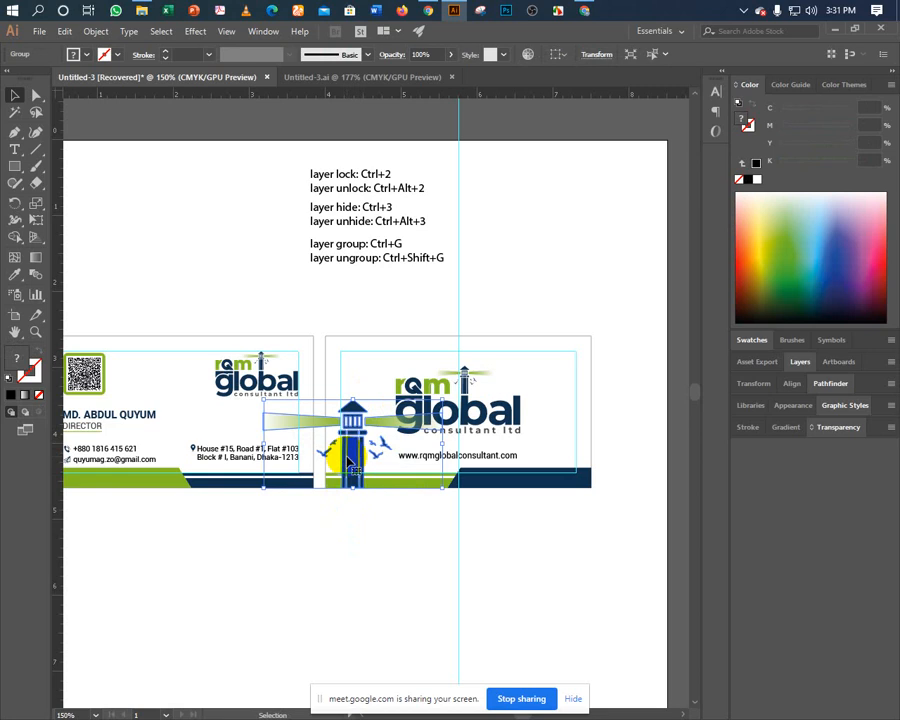
{"action": "key", "text": "ctrl"}
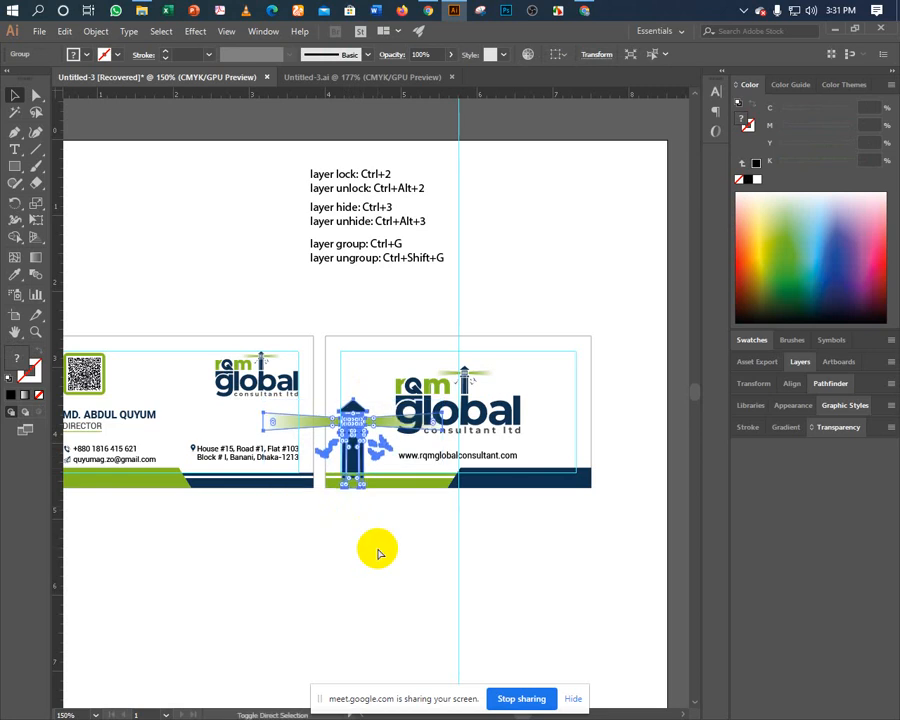
{"action": "left_click", "coordinate": [826, 438]}
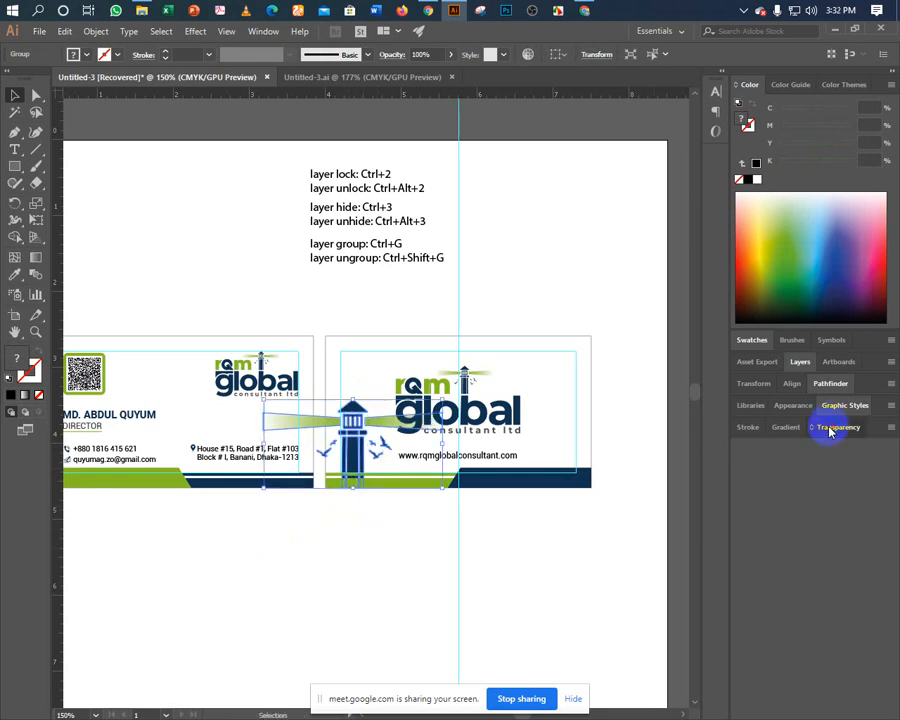
{"action": "left_click", "coordinate": [836, 428]}
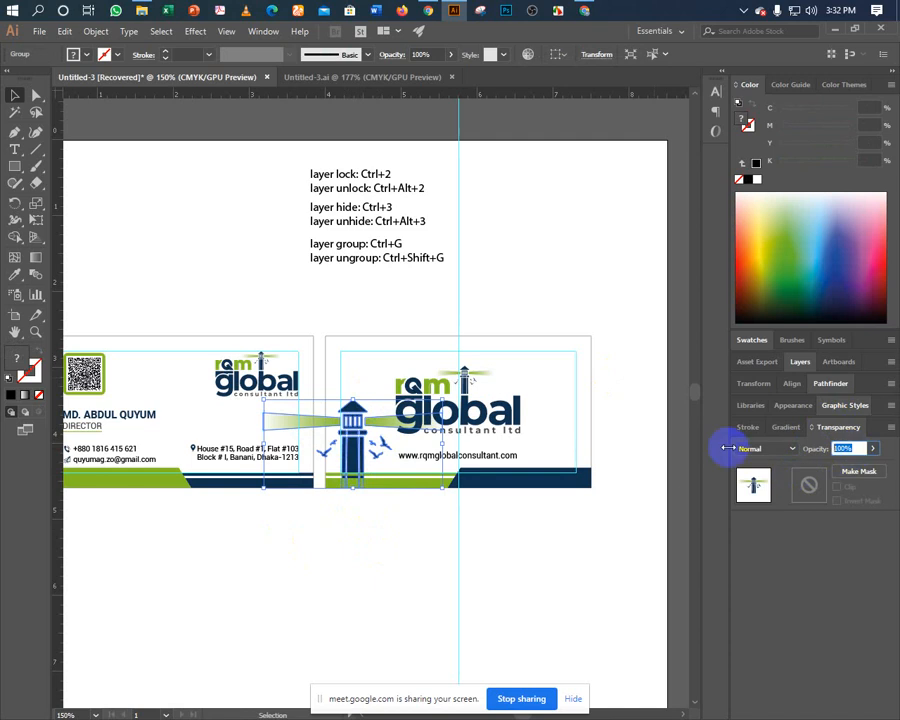
{"action": "type", "text": "10"}
{"action": "key", "text": "Return"}
{"action": "left_click", "coordinate": [348, 565]}
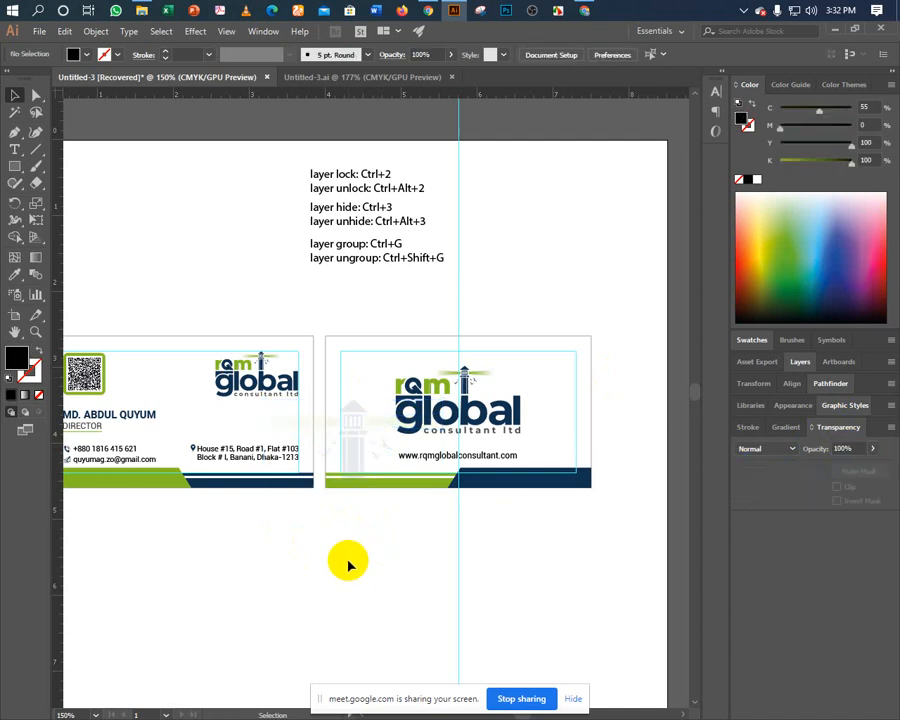
Hide the cyan guides and bring the whole back card into view.
{"action": "key", "text": "ctrl+plus"}
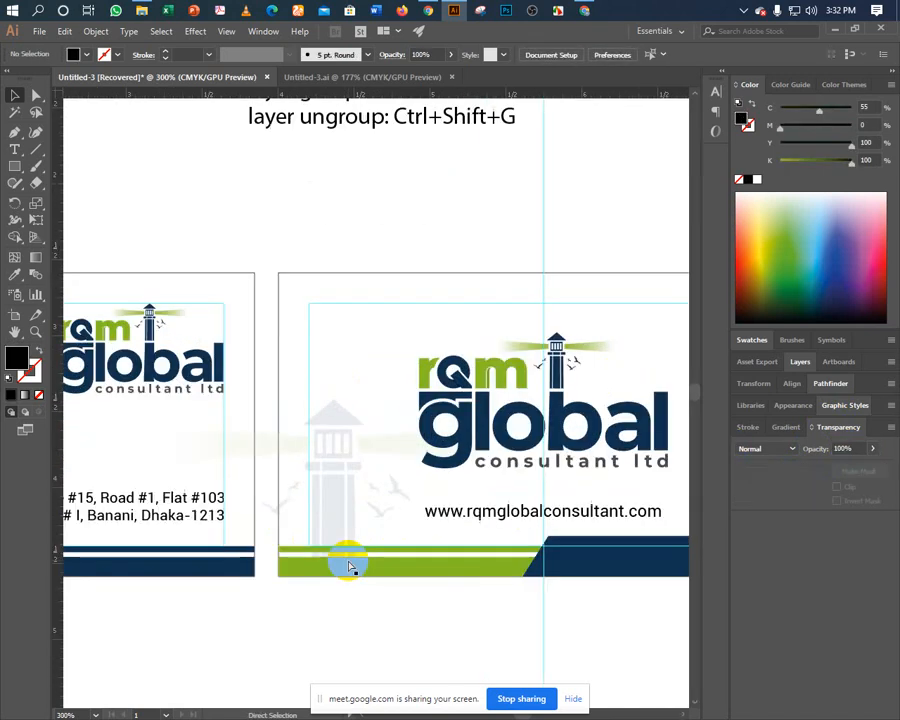
{"action": "right_click", "coordinate": [341, 634]}
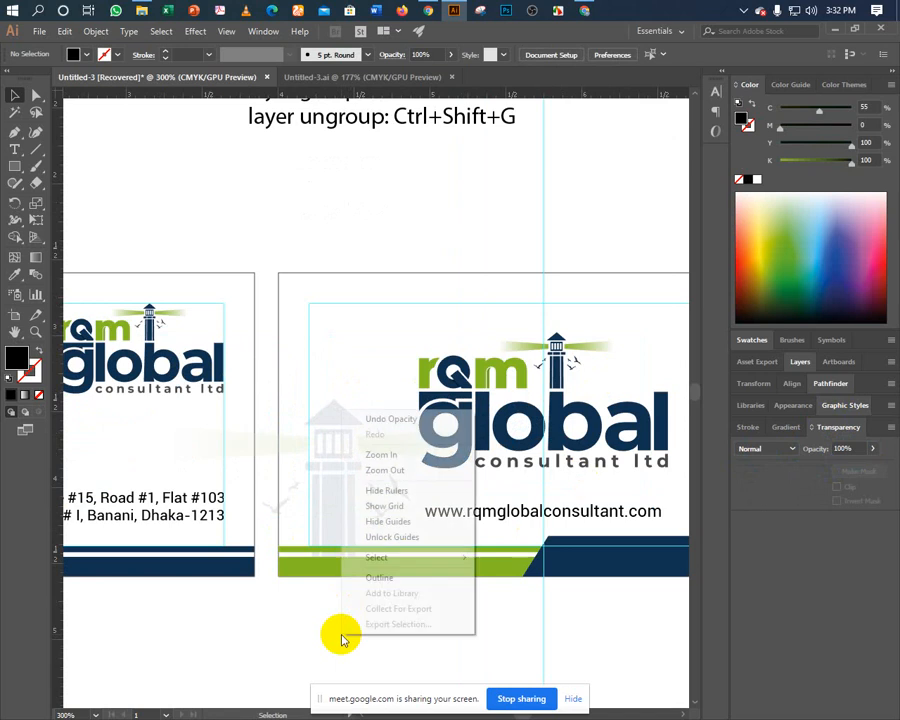
{"action": "left_click", "coordinate": [372, 520]}
{"action": "left_click_drag", "start_coordinate": [400, 573], "coordinate": [268, 568]}
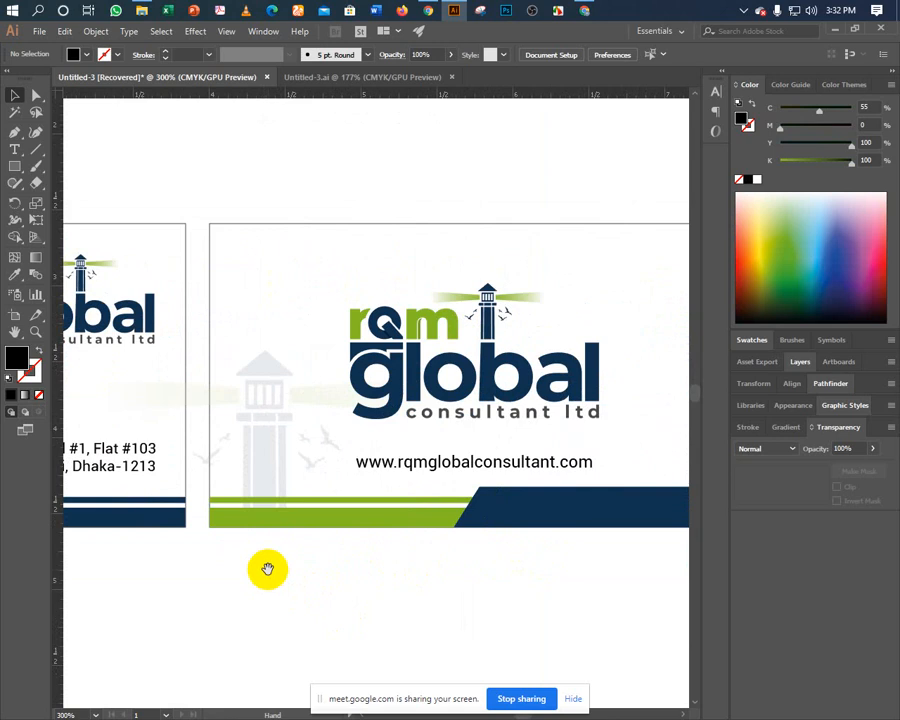
Move the faint lighthouse watermark over to the card's right side.
{"action": "left_click", "coordinate": [269, 472]}
{"action": "key", "text": "ctrl+Right"}
{"action": "key", "text": "ctrl+Right"}
{"action": "key", "text": "ctrl+Right"}
{"action": "key", "text": "ctrl+Right"}
{"action": "key", "text": "ctrl+Right"}
{"action": "key", "text": "ctrl+Right"}
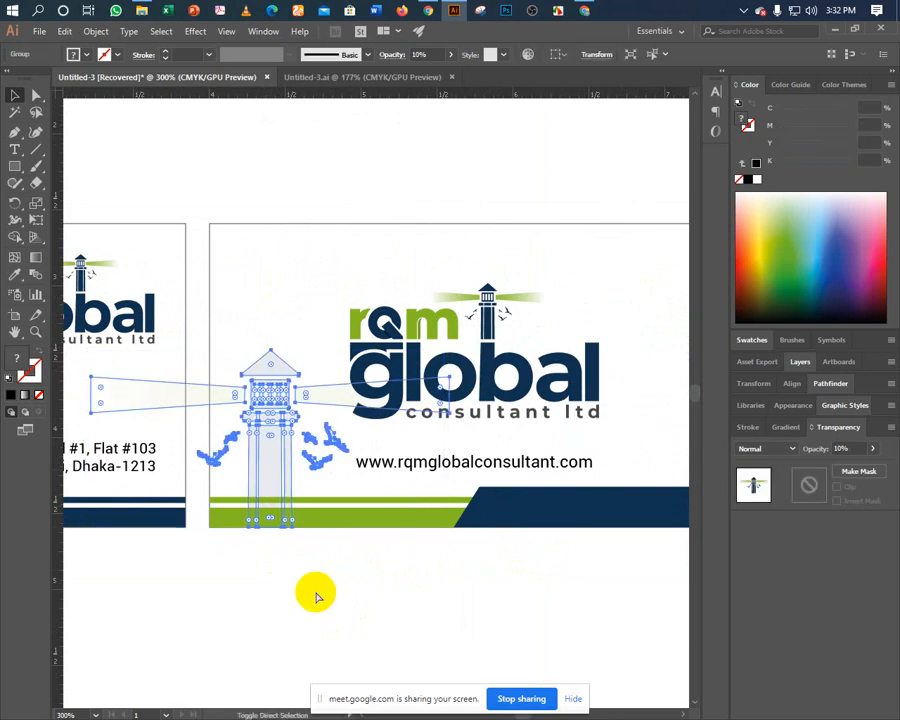
{"action": "key", "text": "ctrl+Right"}
{"action": "key", "text": "ctrl+Right"}
{"action": "key", "text": "ctrl+Right"}
{"action": "key", "text": "ctrl+Right"}
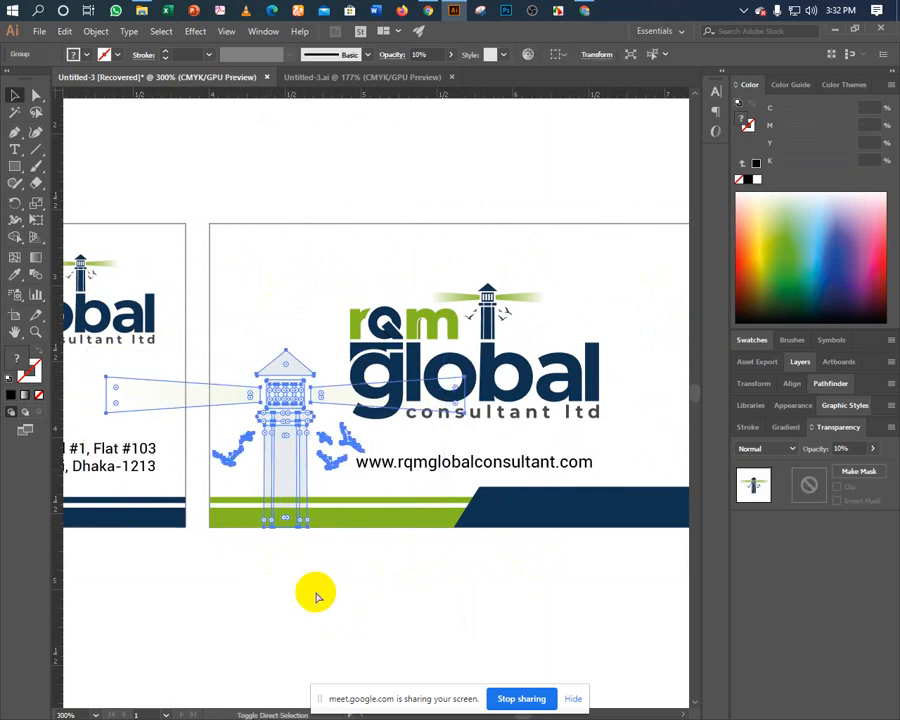
{"action": "left_click_drag", "start_coordinate": [354, 600], "coordinate": [259, 600]}
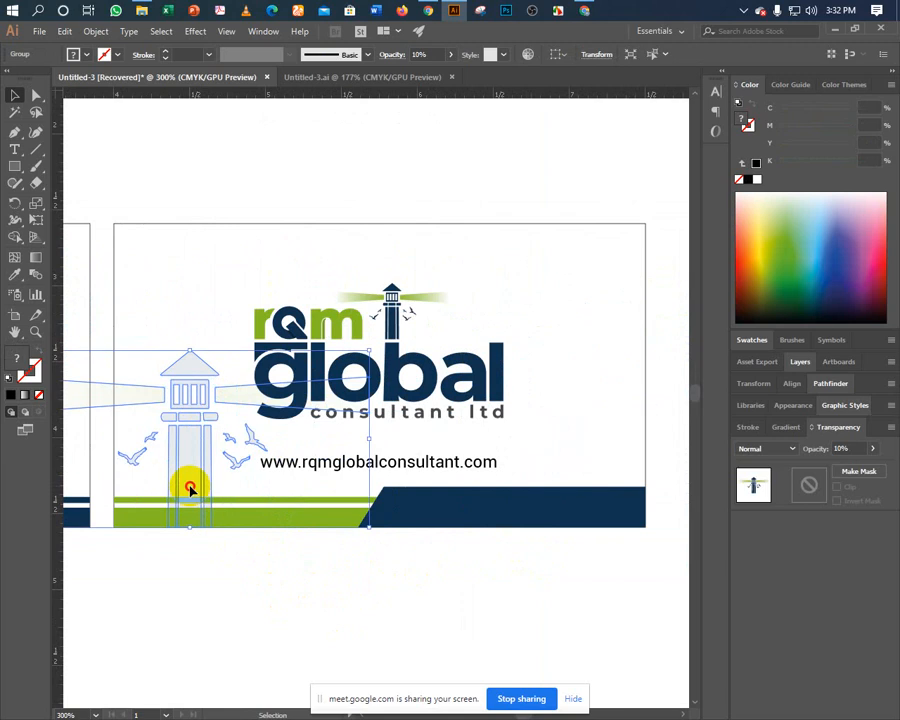
{"action": "left_click_drag", "start_coordinate": [187, 482], "coordinate": [560, 492]}
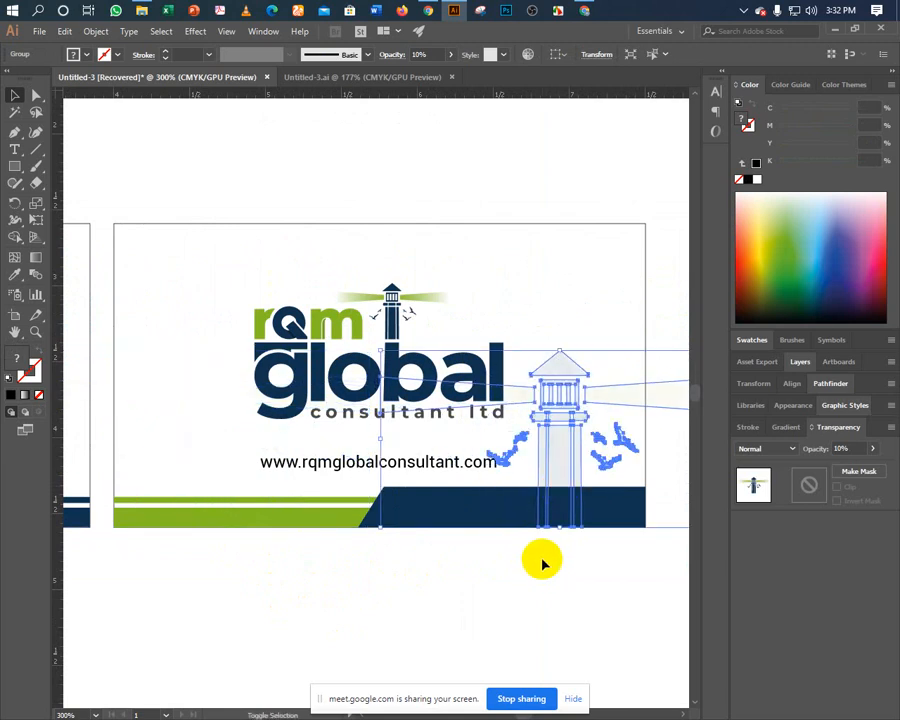
Shrink the watermark from its top and raise it just above the navy band.
{"action": "left_click_drag", "start_coordinate": [562, 358], "coordinate": [560, 388]}
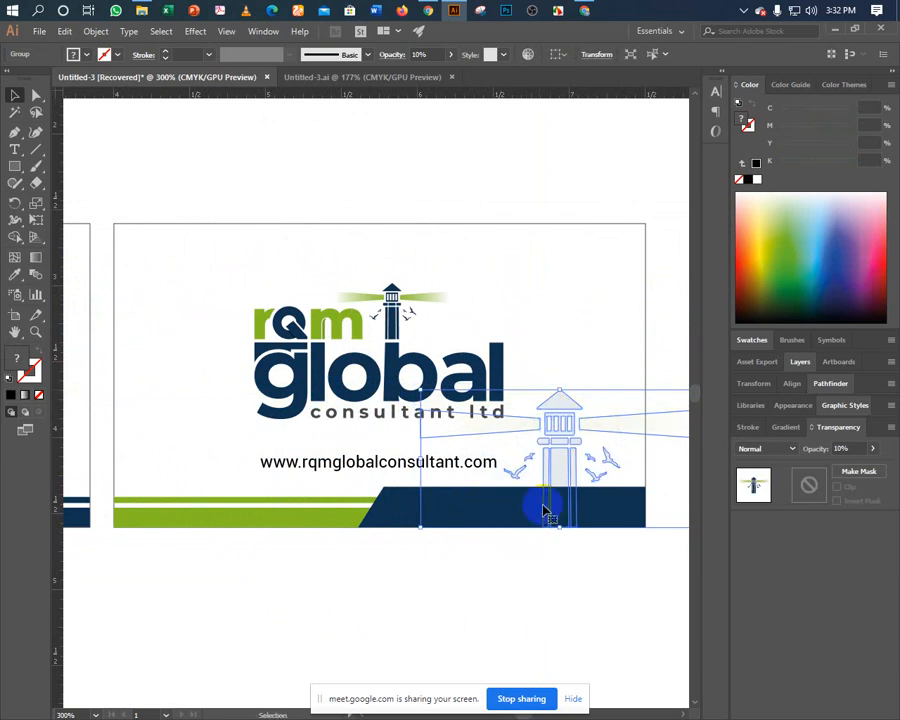
{"action": "left_click_drag", "start_coordinate": [560, 476], "coordinate": [561, 438]}
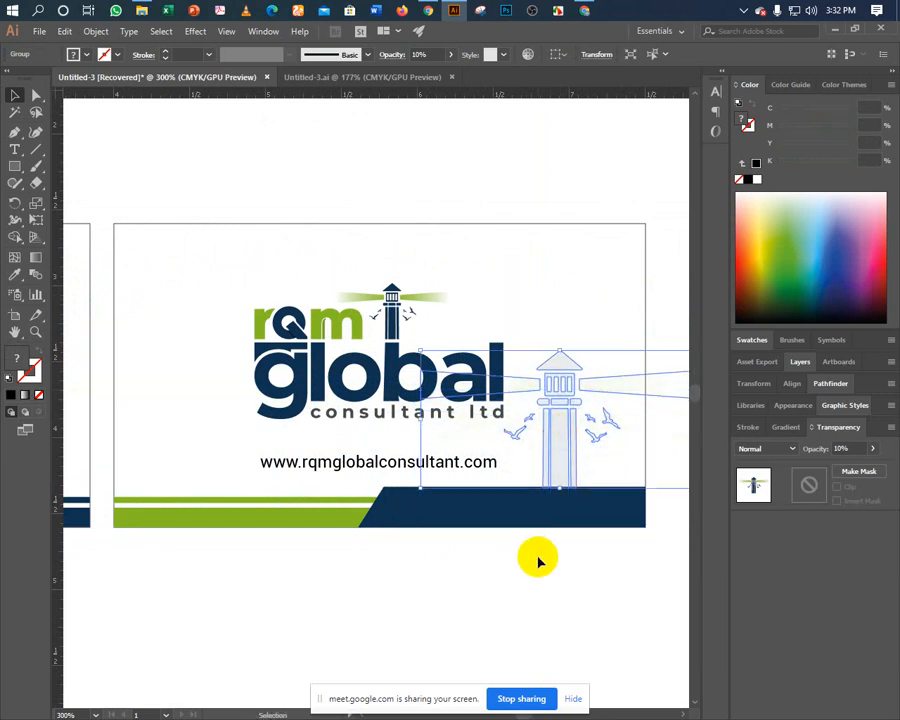
{"action": "key", "text": "Right"}
{"action": "key", "text": "Right"}
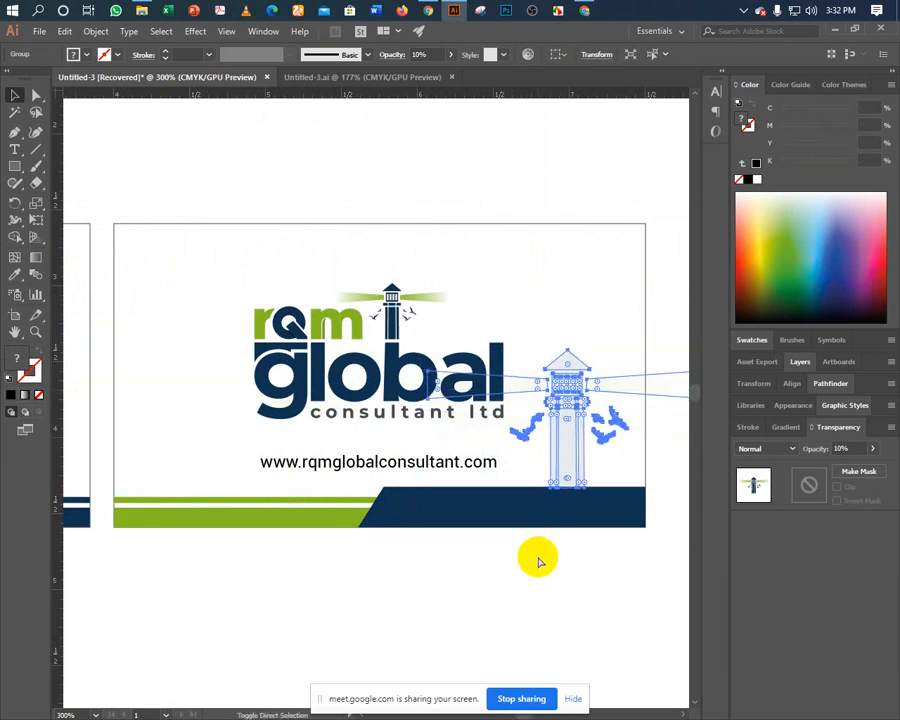
{"action": "key", "text": "Up"}
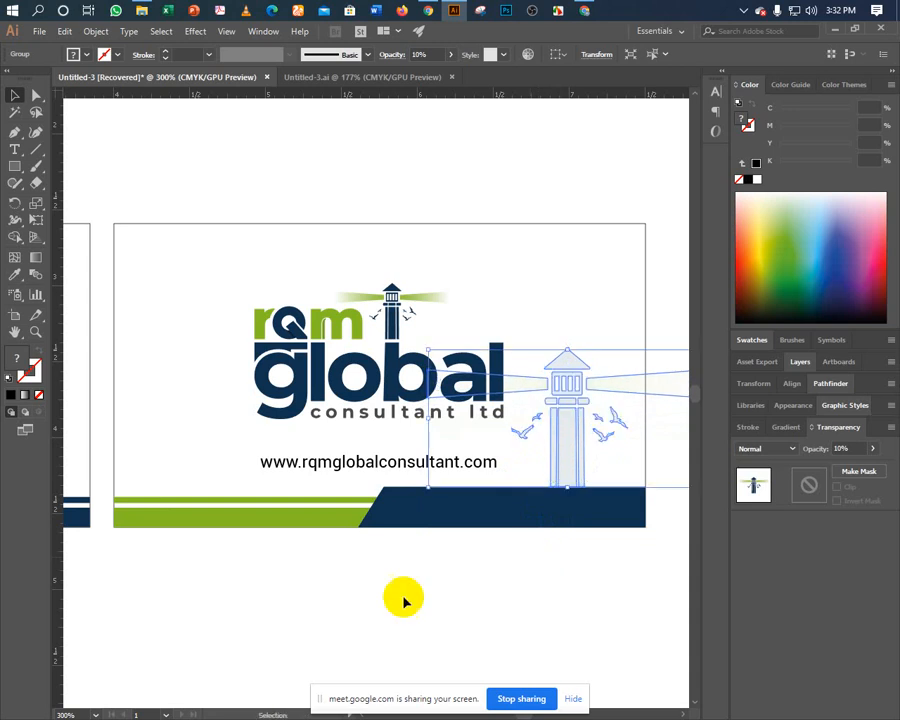
{"action": "left_click", "coordinate": [434, 613]}
{"action": "left_click_drag", "start_coordinate": [434, 613], "coordinate": [355, 616]}
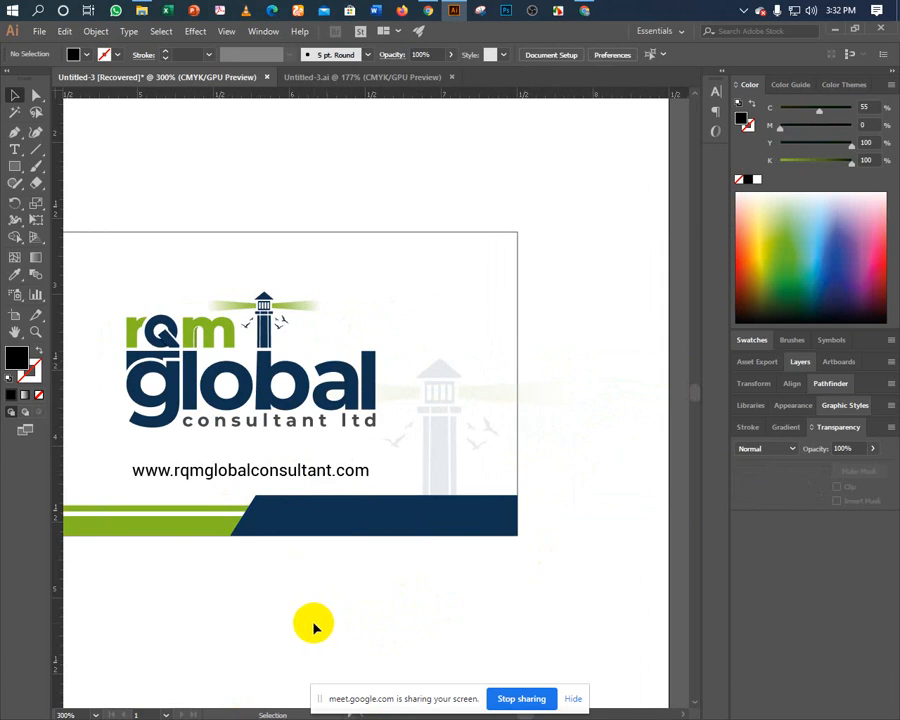
Show the layout guides on the card again.
{"action": "right_click", "coordinate": [313, 627]}
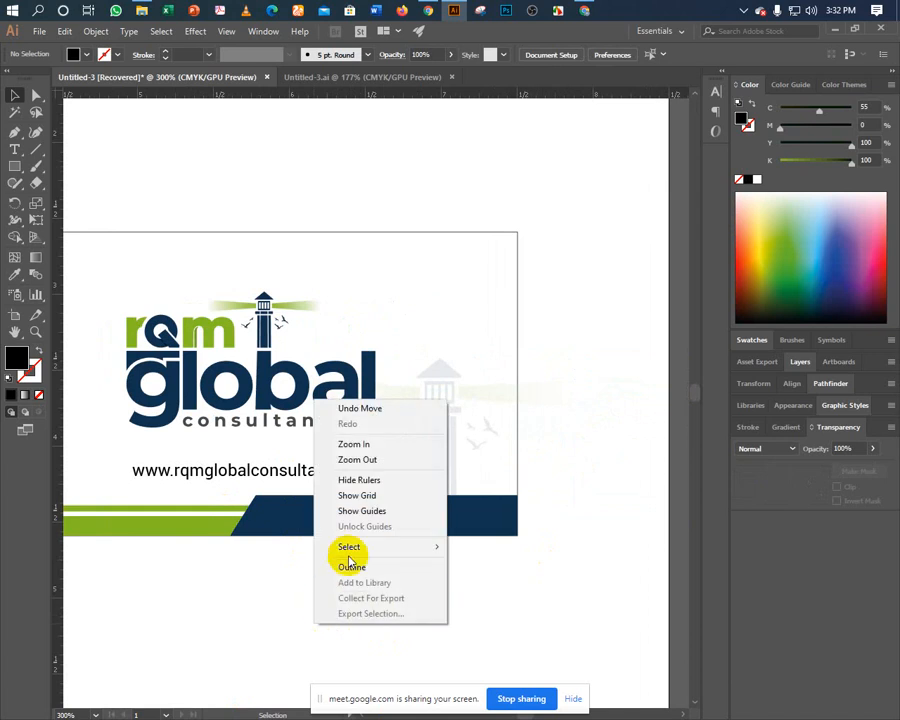
{"action": "left_click", "coordinate": [361, 512]}
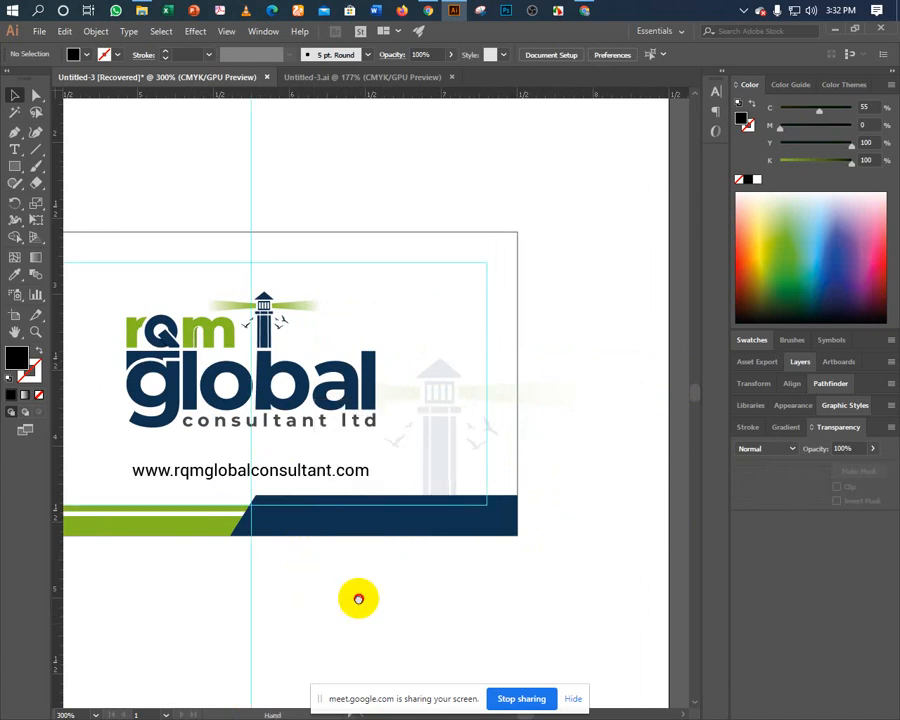
{"action": "left_click_drag", "start_coordinate": [358, 599], "coordinate": [442, 590]}
Try moving the lighthouse to the card centre, then undo back to the right side.
{"action": "left_click_drag", "start_coordinate": [521, 441], "coordinate": [333, 440]}
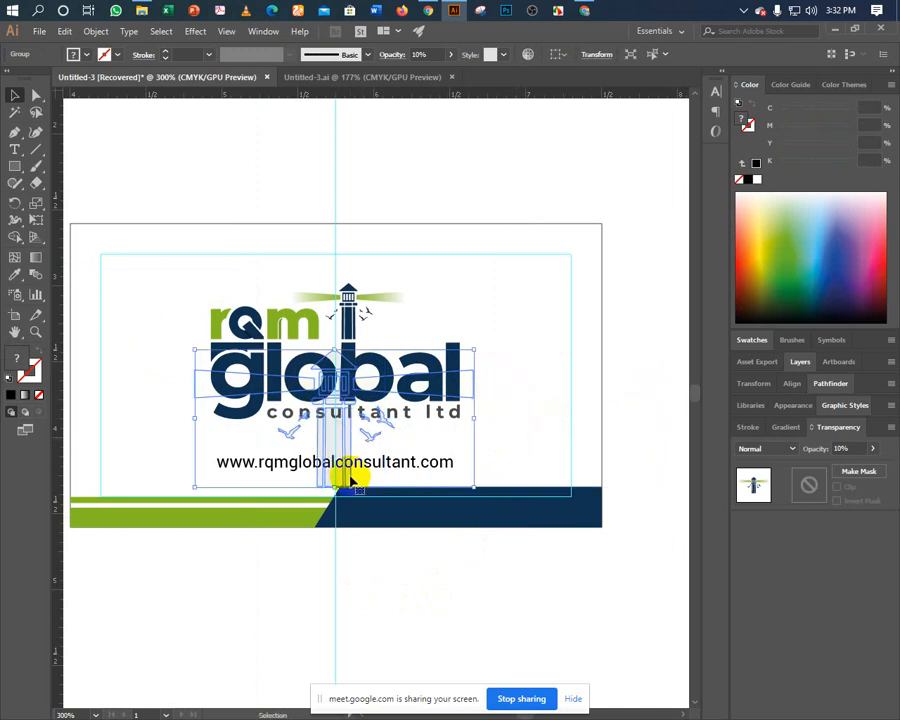
{"action": "key", "text": "ctrl"}
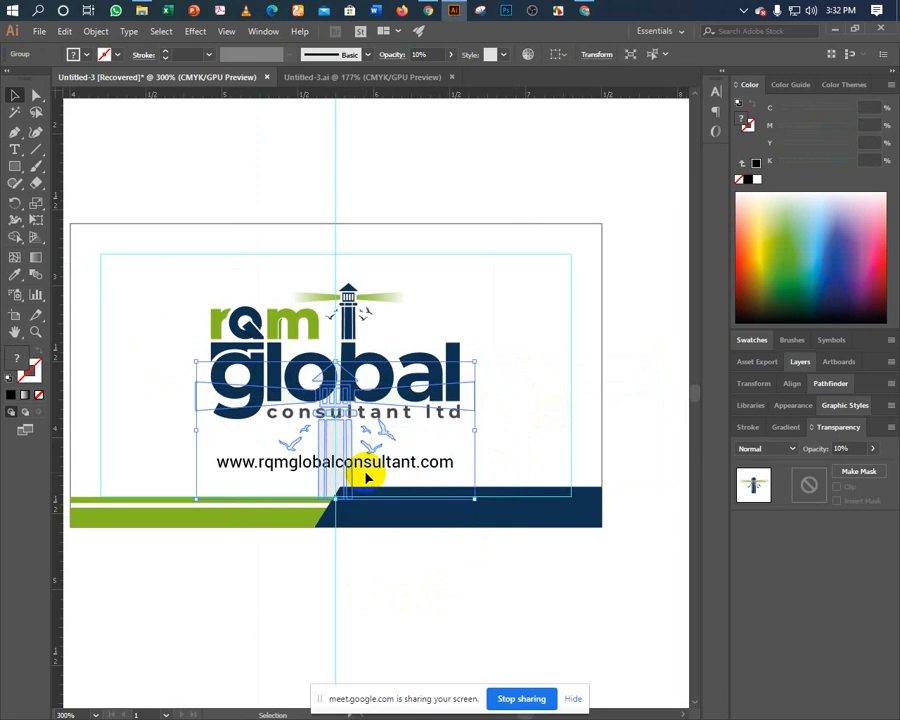
{"action": "left_click", "coordinate": [355, 300]}
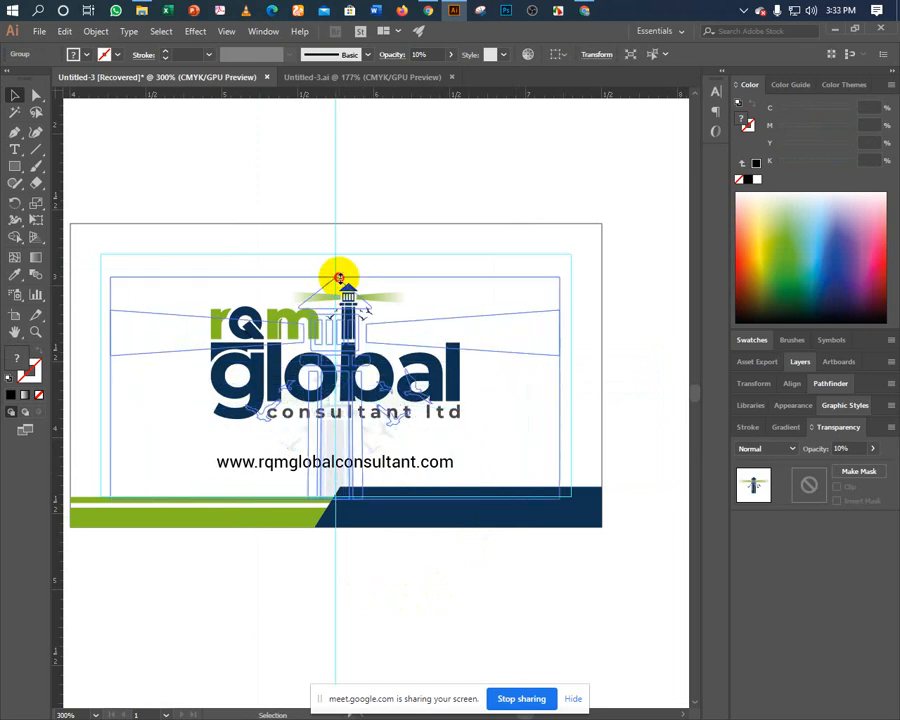
{"action": "left_click", "coordinate": [304, 619]}
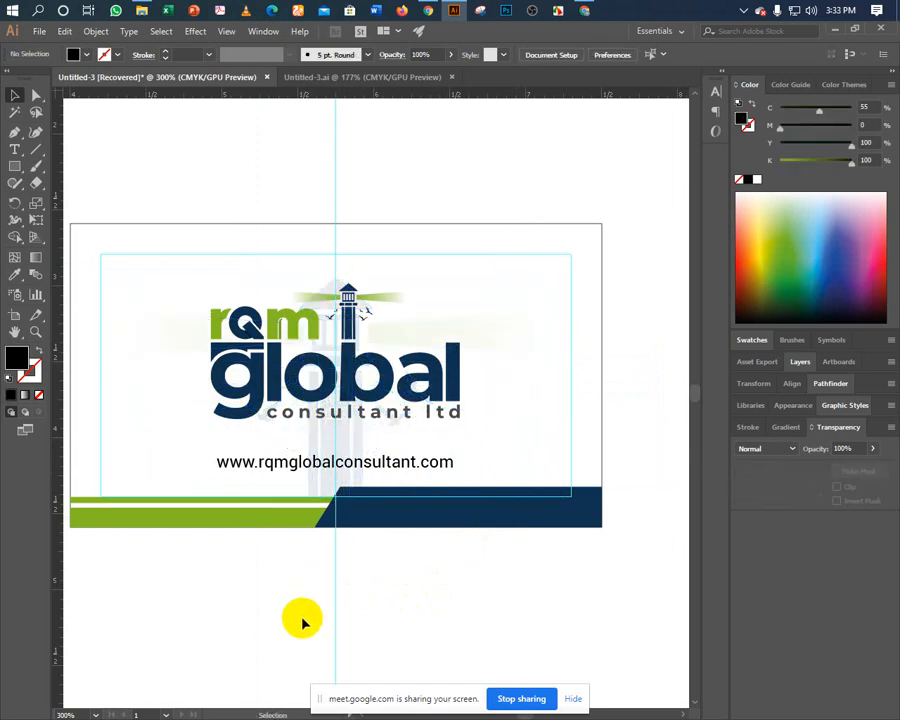
{"action": "key", "text": "ctrl+z"}
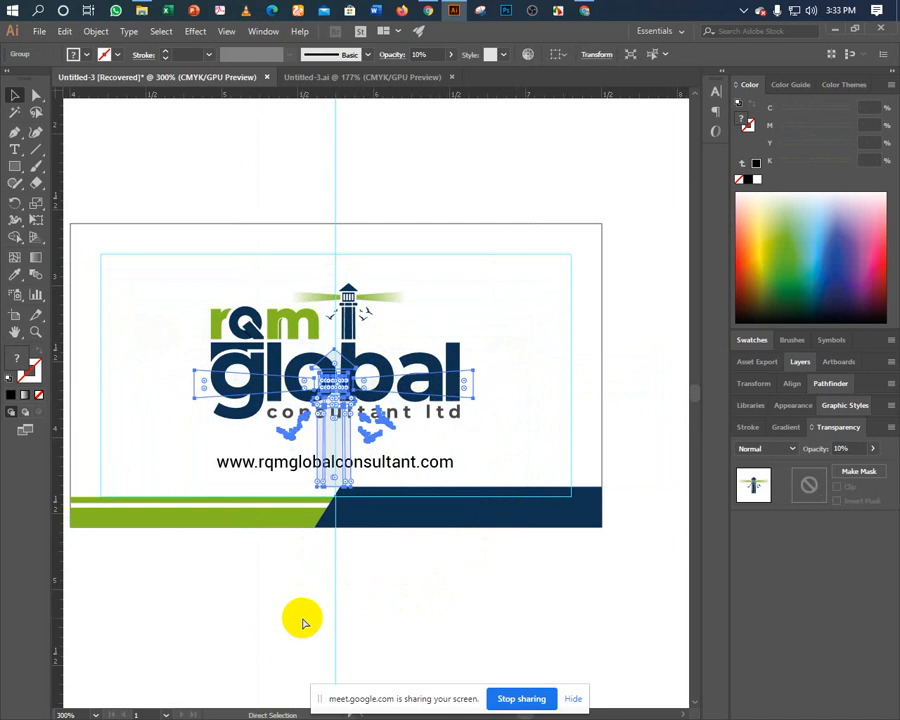
{"action": "key", "text": "ctrl+z"}
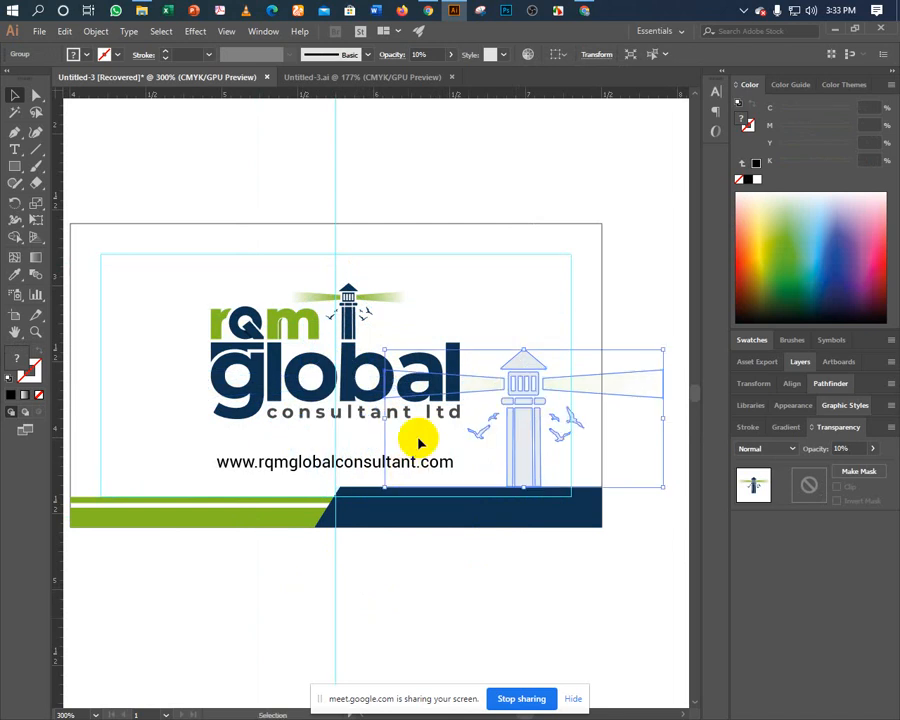
Shrink the lighthouse slightly from its top-left corner and reselect it.
{"action": "left_click_drag", "start_coordinate": [386, 351], "coordinate": [392, 359]}
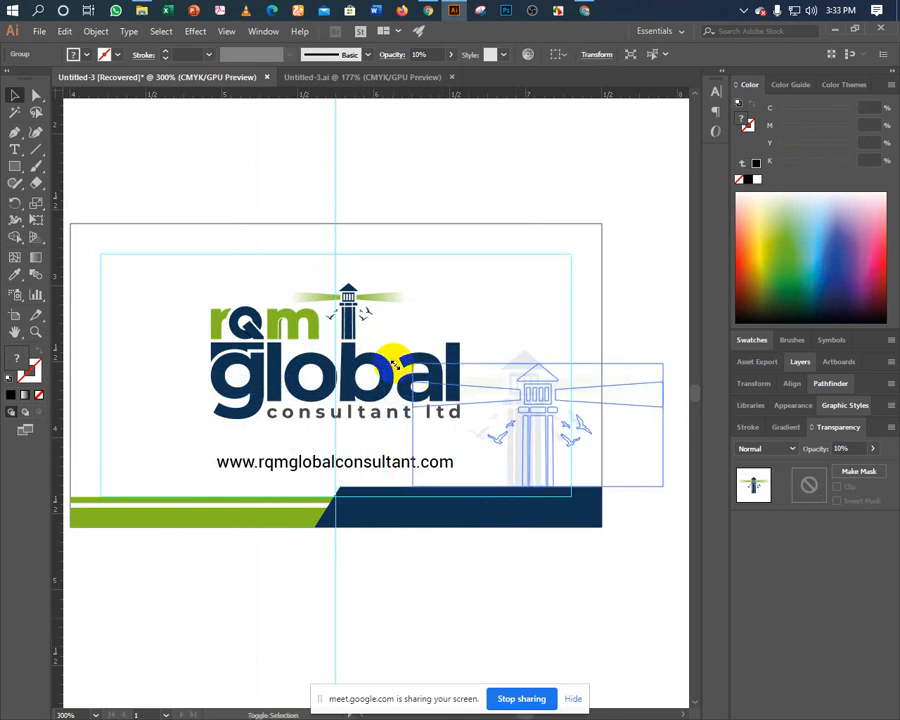
{"action": "key", "text": "ctrl"}
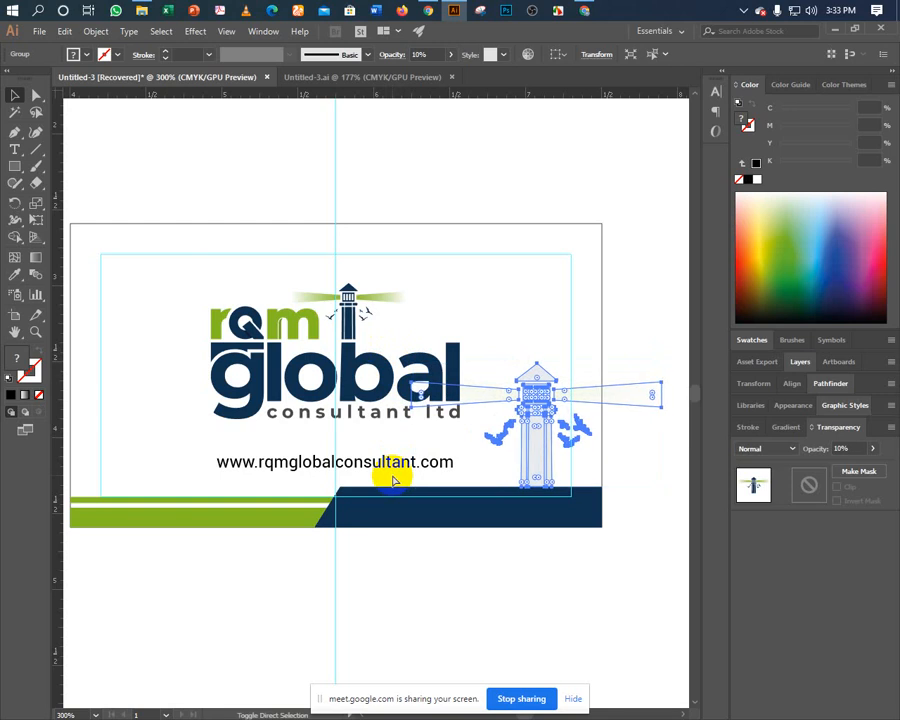
{"action": "left_click", "coordinate": [445, 620]}
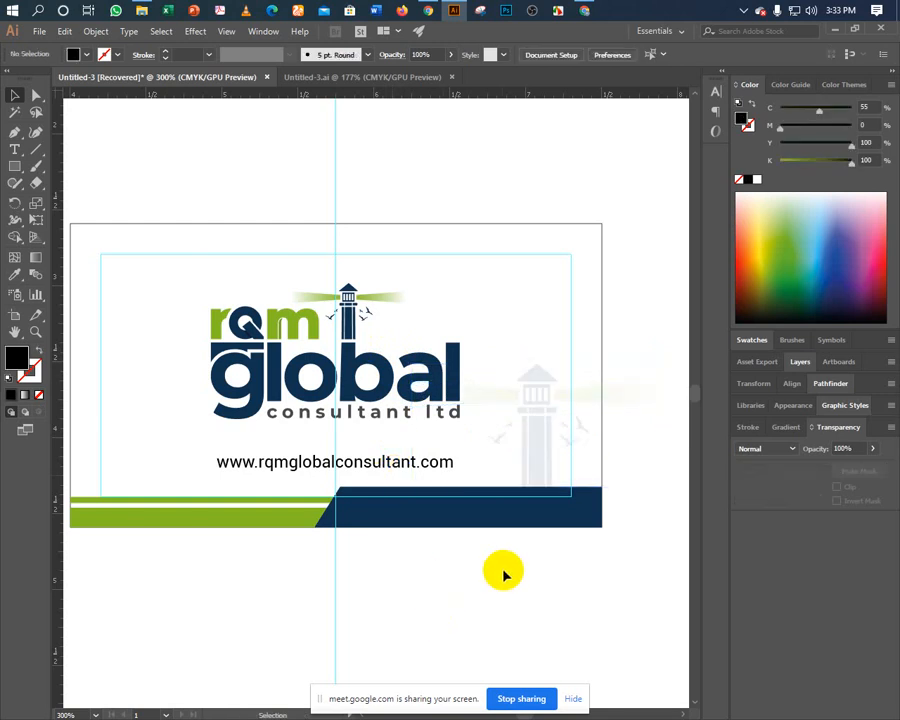
{"action": "left_click_drag", "start_coordinate": [534, 564], "coordinate": [378, 576]}
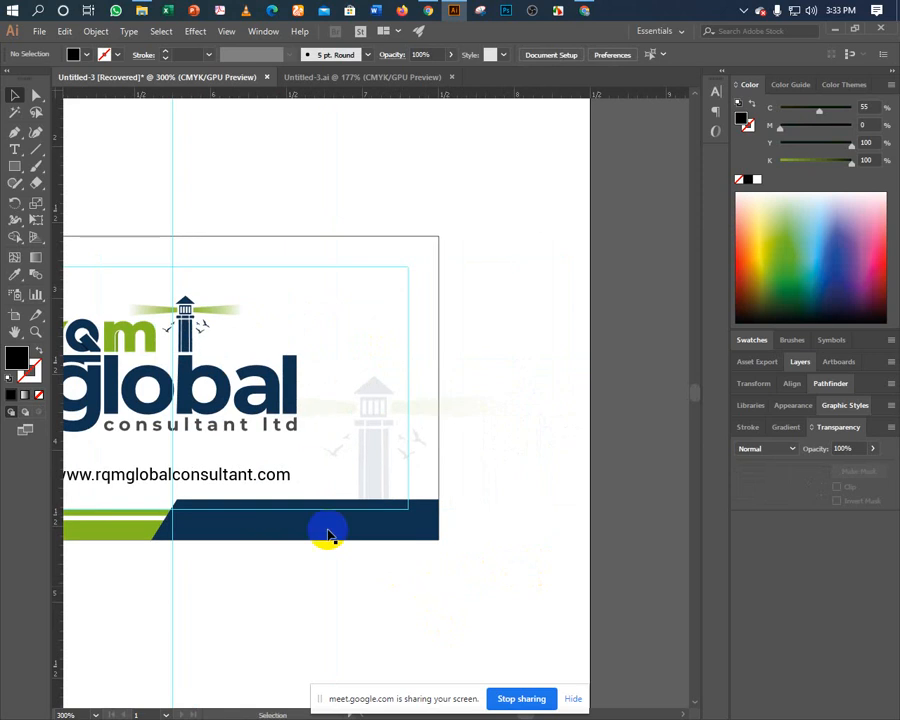
{"action": "left_click", "coordinate": [380, 426]}
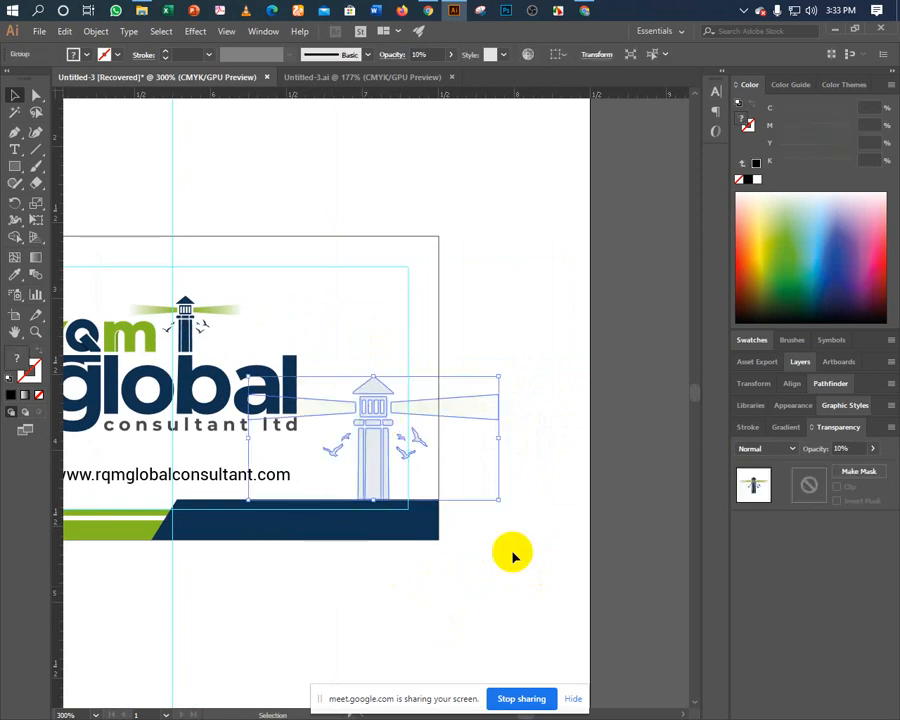
Set the lighthouse's opacity back to 100%.
{"action": "left_click", "coordinate": [842, 448]}
{"action": "type", "text": "1"}
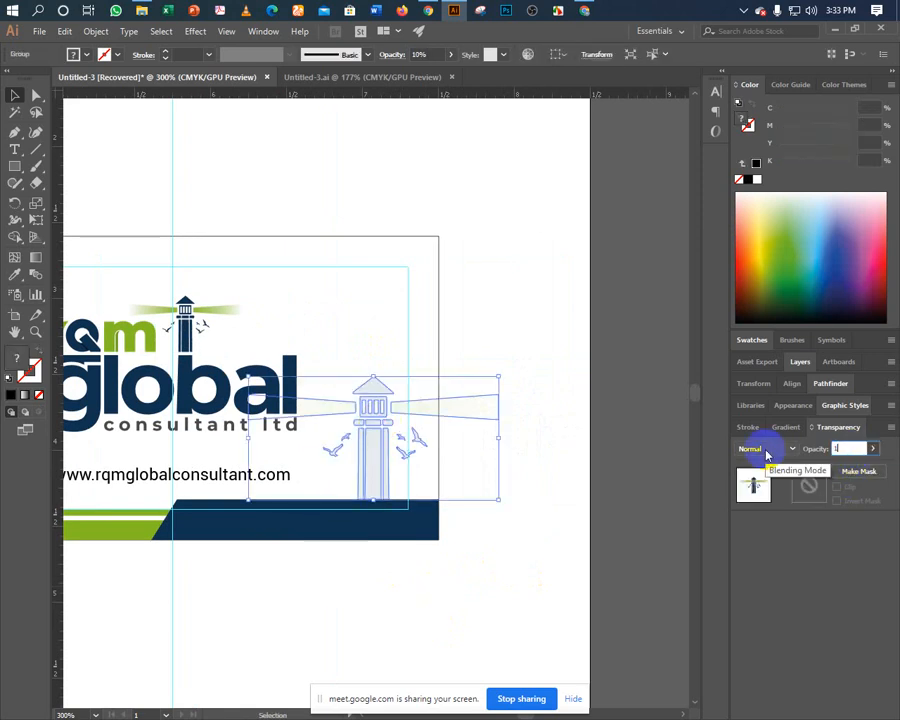
{"action": "type", "text": "00"}
{"action": "key", "text": "Return"}
{"action": "left_click", "coordinate": [532, 304]}
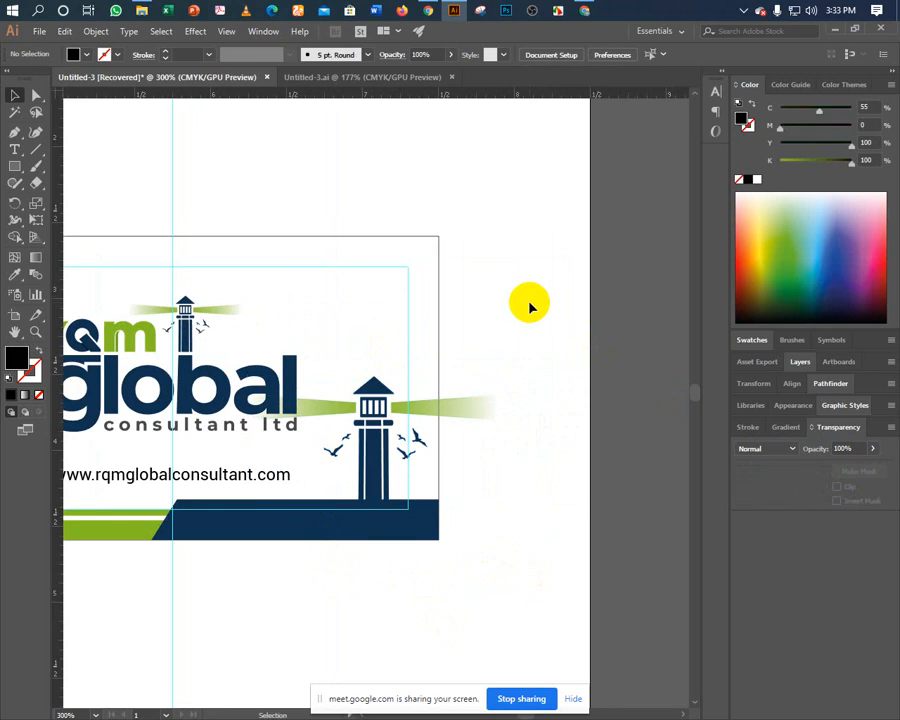
Ungroup the lighthouse into separate parts and check the green beam and card rectangle.
{"action": "left_click", "coordinate": [425, 402]}
{"action": "right_click", "coordinate": [428, 403]}
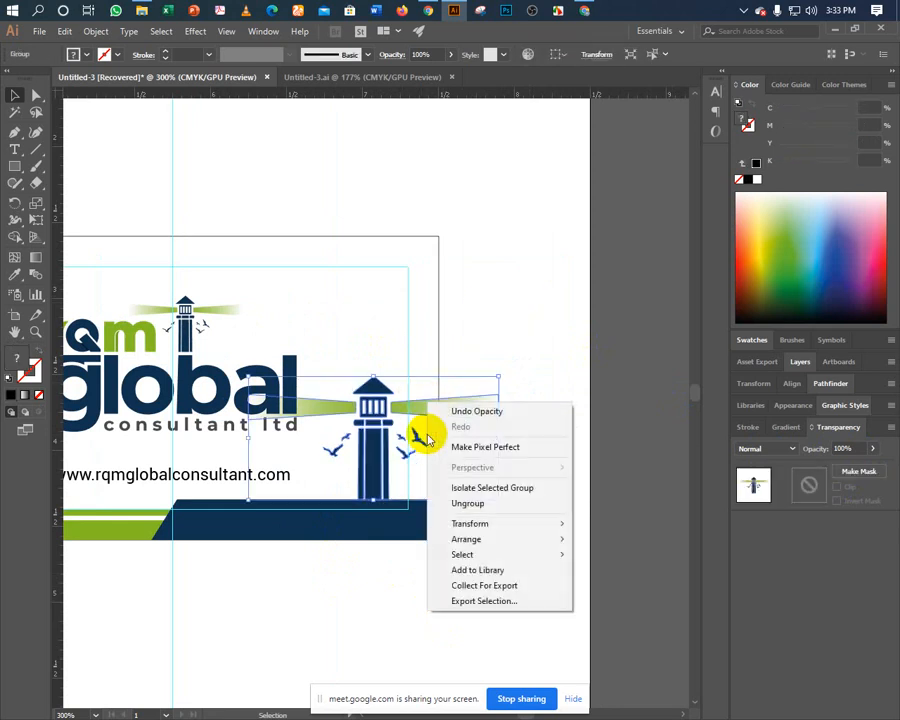
{"action": "left_click", "coordinate": [455, 504]}
{"action": "left_click", "coordinate": [497, 311]}
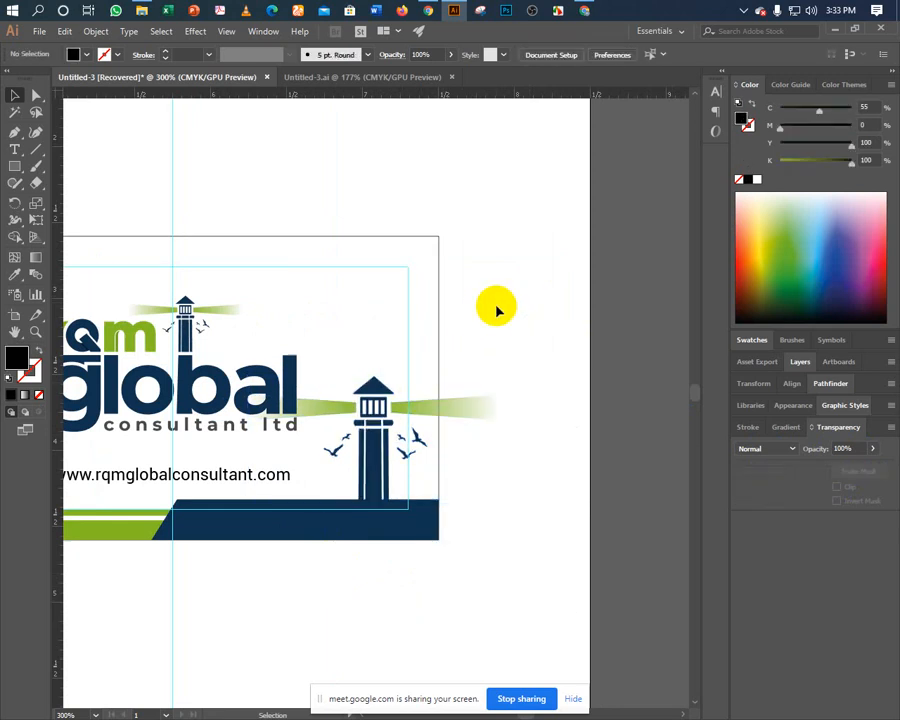
{"action": "left_click", "coordinate": [331, 410]}
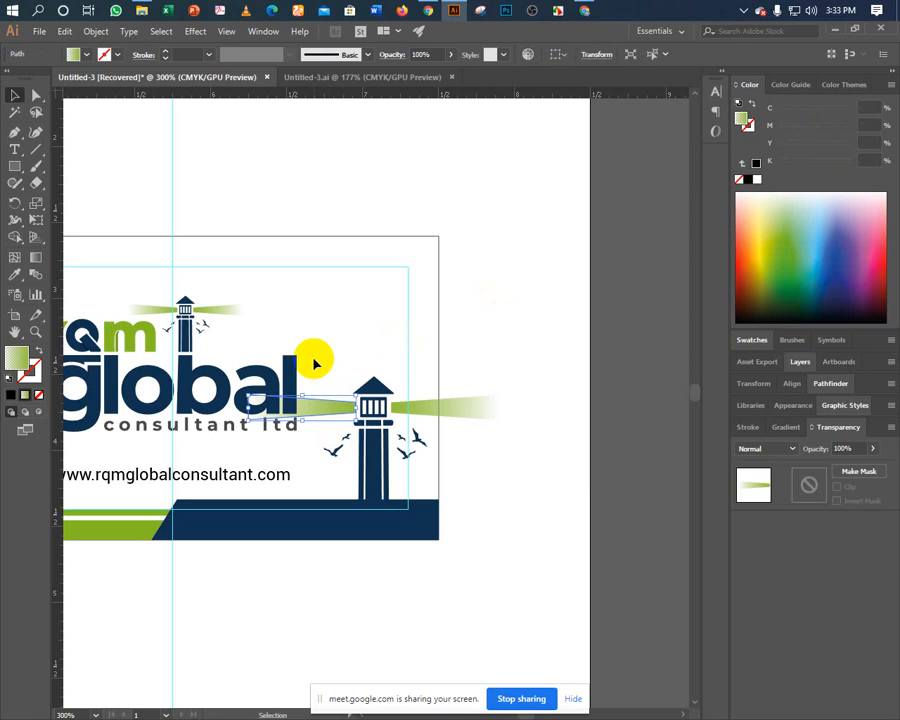
{"action": "left_click", "coordinate": [314, 362]}
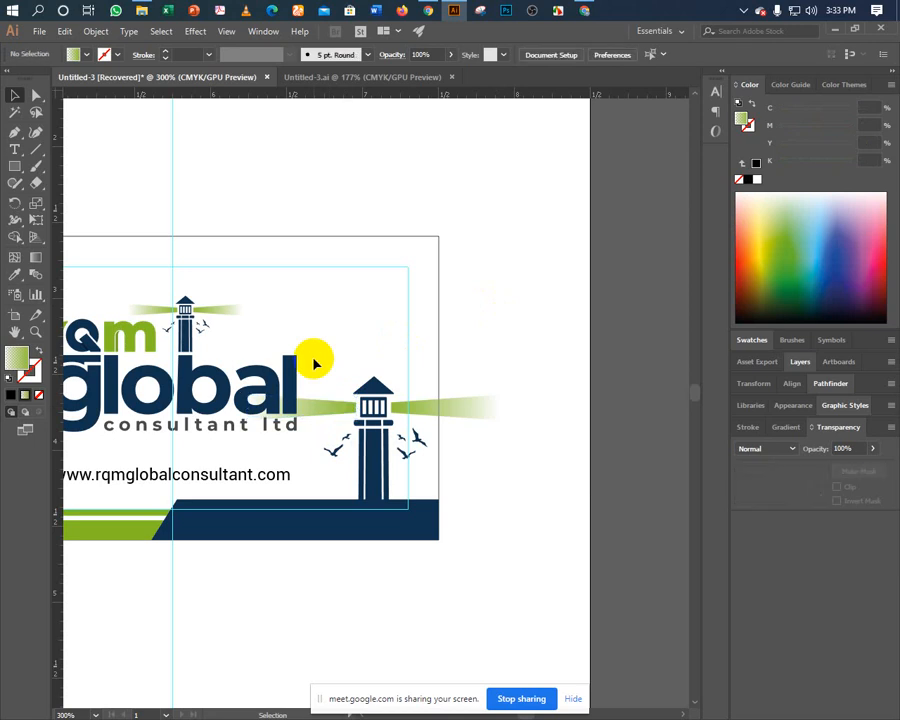
{"action": "left_click", "coordinate": [438, 376]}
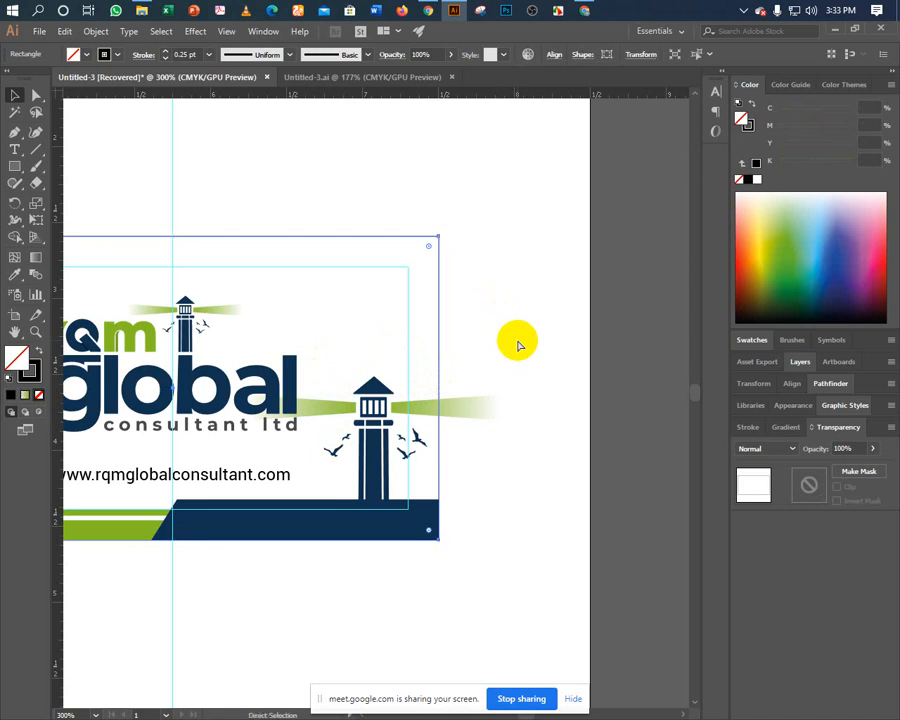
Set the card rectangle's stroke to None.
{"action": "left_click", "coordinate": [518, 345]}
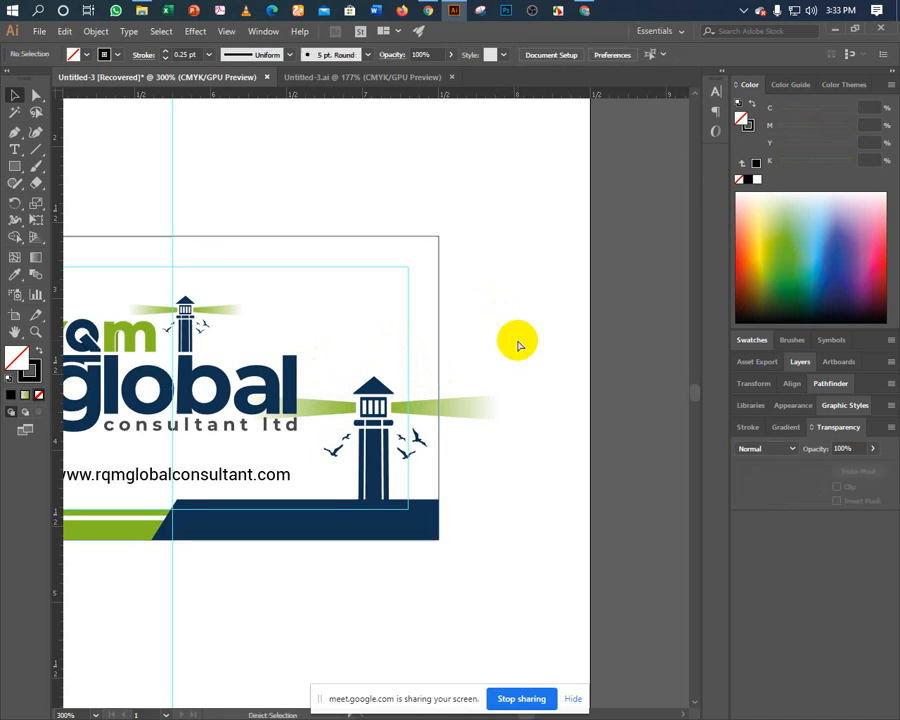
{"action": "left_click", "coordinate": [440, 364]}
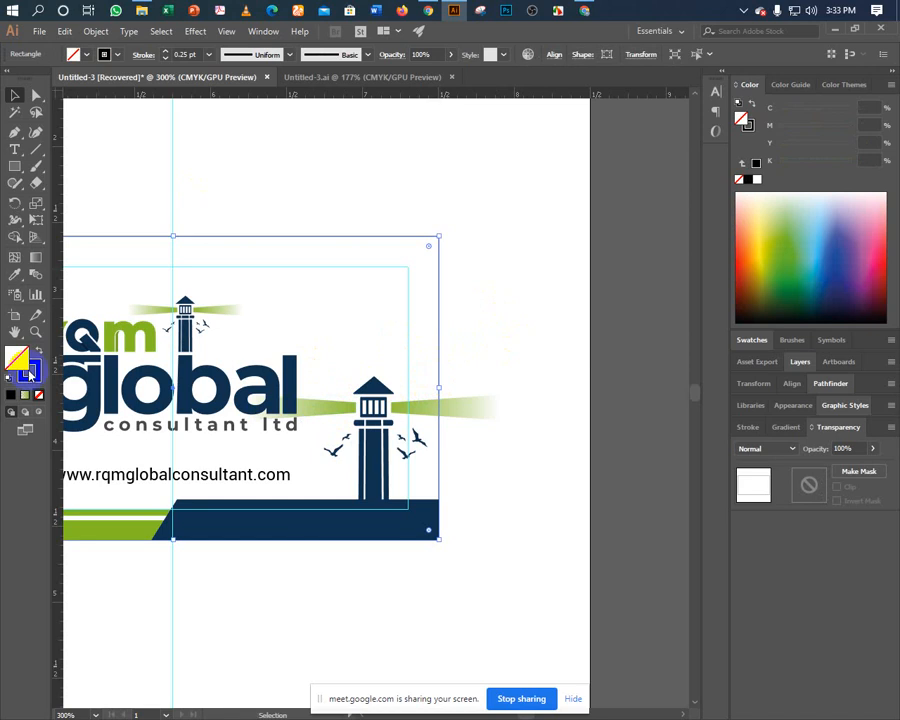
{"action": "left_click", "coordinate": [29, 370]}
{"action": "left_click", "coordinate": [40, 398]}
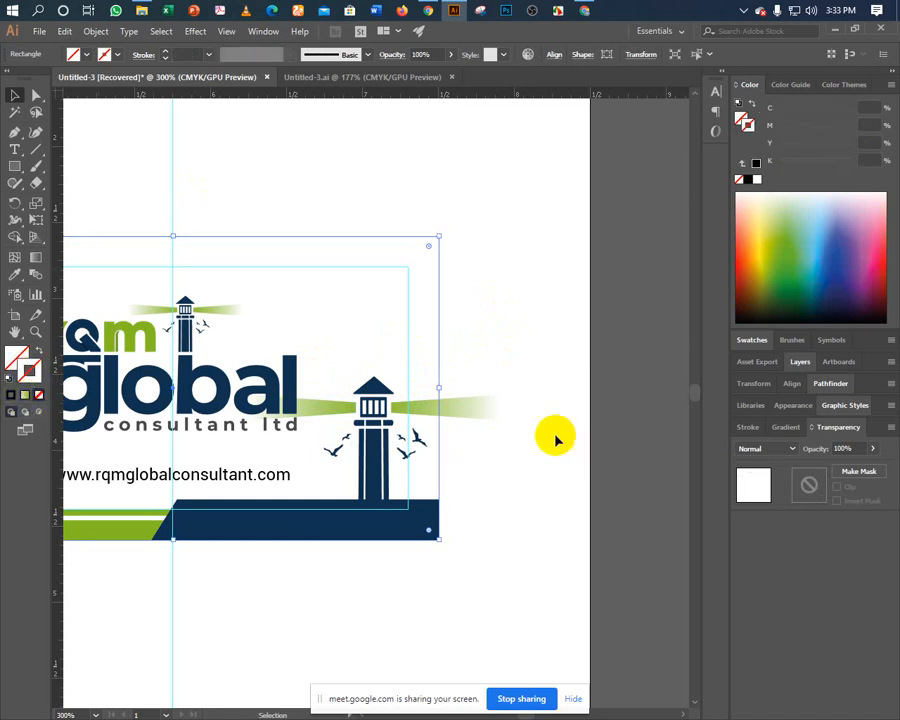
{"action": "left_click", "coordinate": [450, 366]}
Use Shape Builder to delete the part of the right beam outside the card edge.
{"action": "left_click_drag", "start_coordinate": [438, 376], "coordinate": [470, 415]}
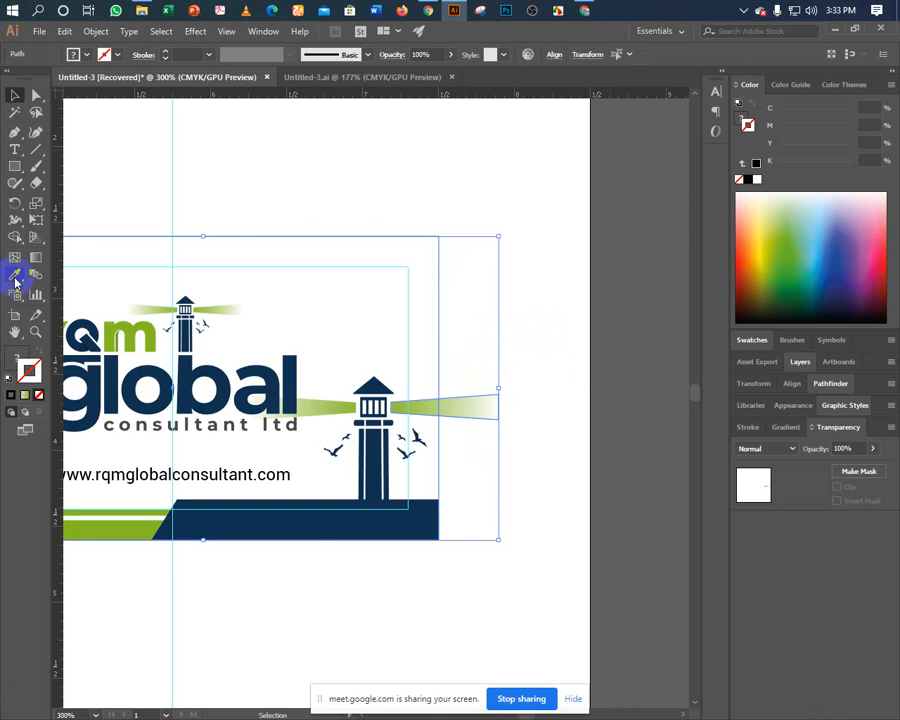
{"action": "left_click", "coordinate": [15, 241]}
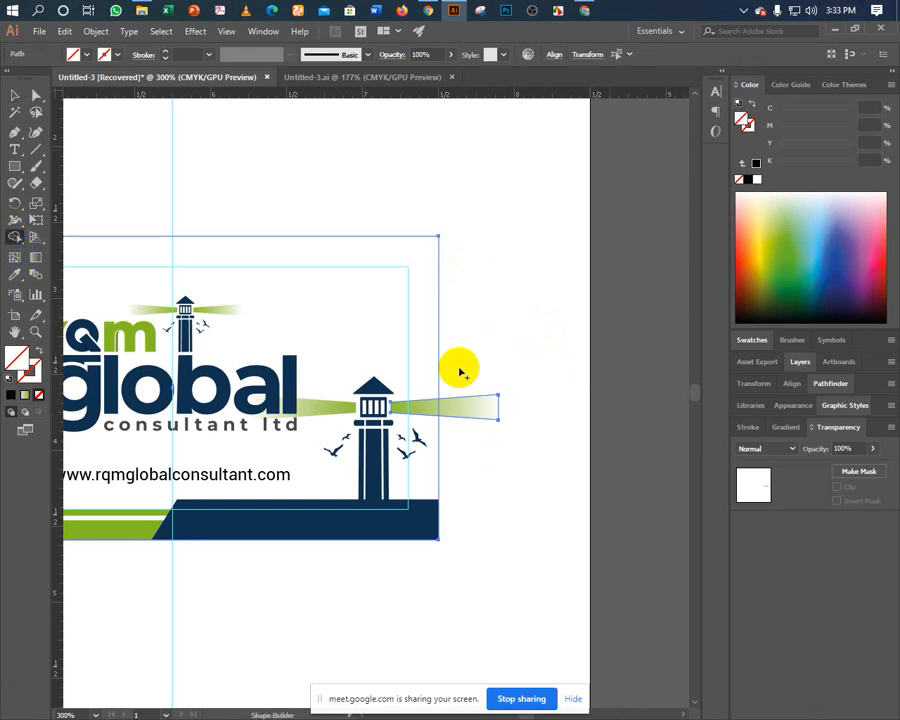
{"action": "left_click", "coordinate": [466, 412]}
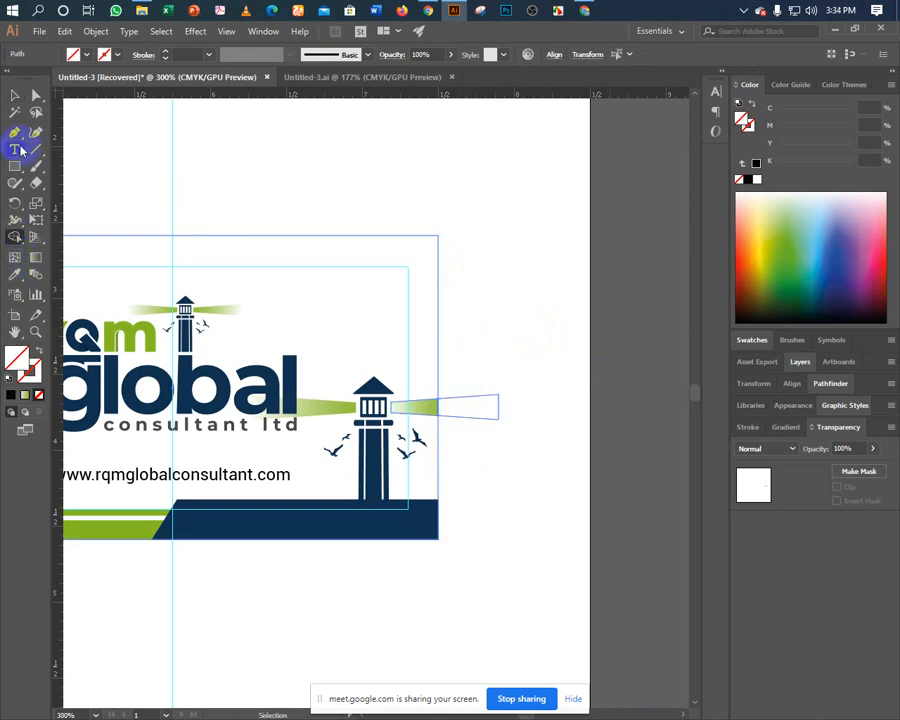
Reselect the right lighthouse beam and bring up its gradient settings.
{"action": "left_click", "coordinate": [452, 400]}
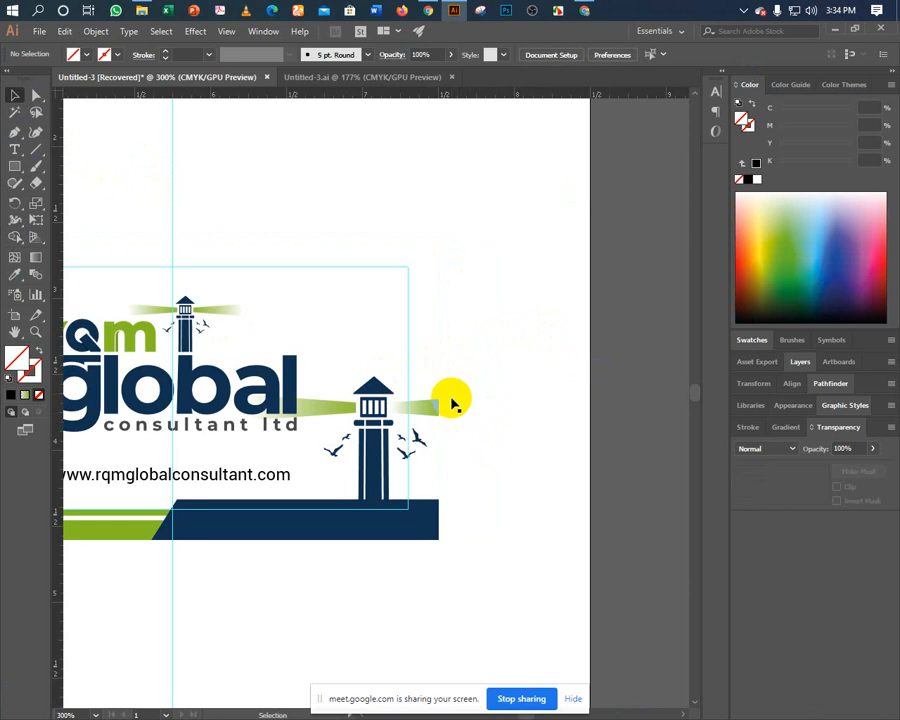
{"action": "left_click", "coordinate": [432, 404]}
{"action": "left_click", "coordinate": [428, 377]}
{"action": "left_click_drag", "start_coordinate": [422, 361], "coordinate": [460, 381]}
{"action": "left_click", "coordinate": [485, 373]}
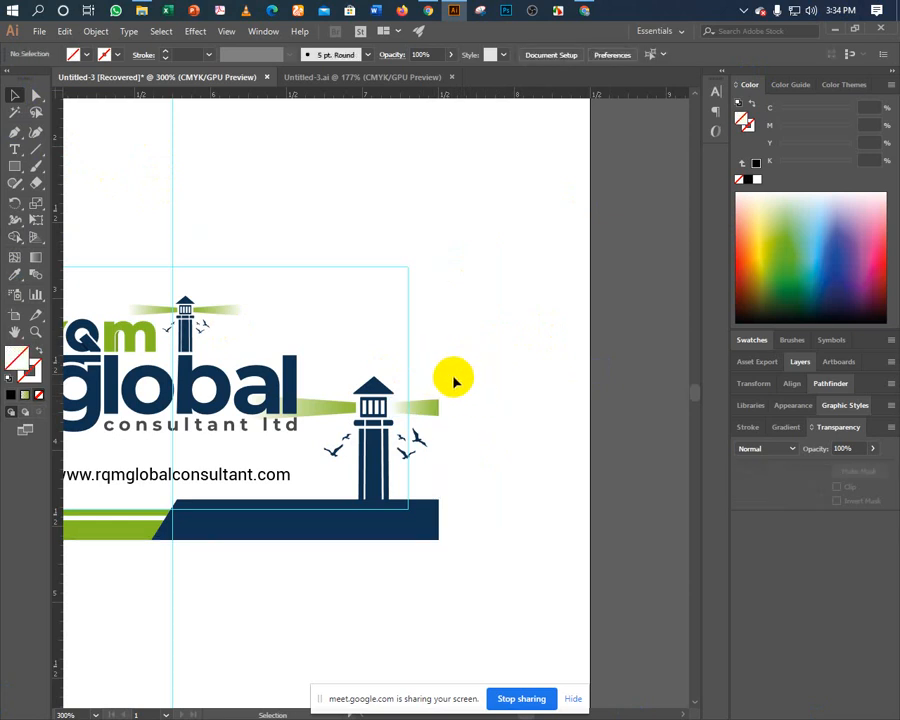
{"action": "left_click", "coordinate": [468, 408]}
{"action": "left_click", "coordinate": [295, 148]}
{"action": "left_click", "coordinate": [226, 195]}
{"action": "left_click", "coordinate": [428, 406]}
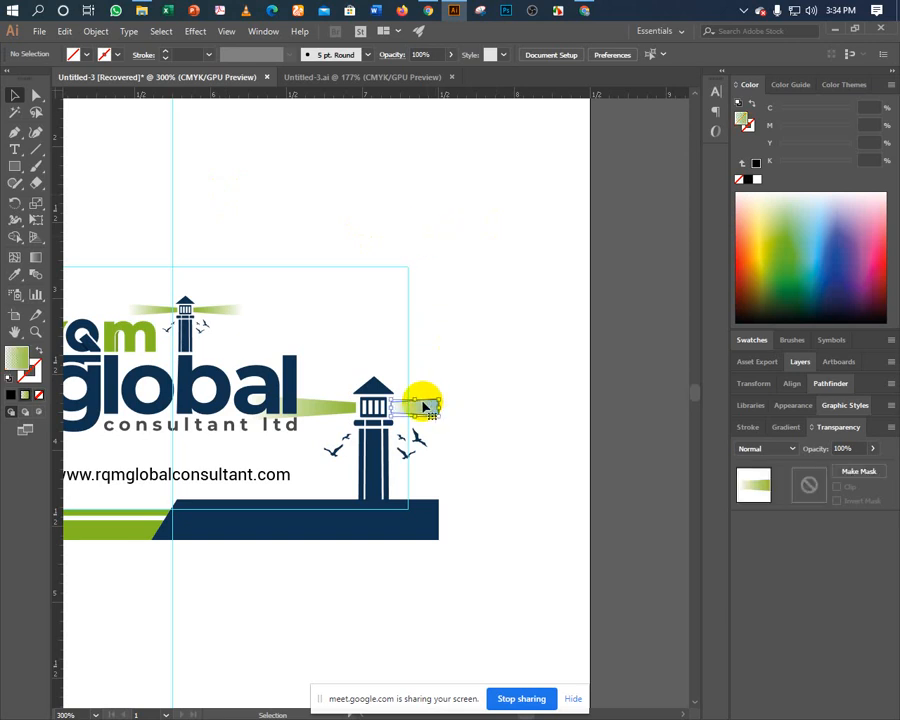
{"action": "left_click", "coordinate": [784, 429]}
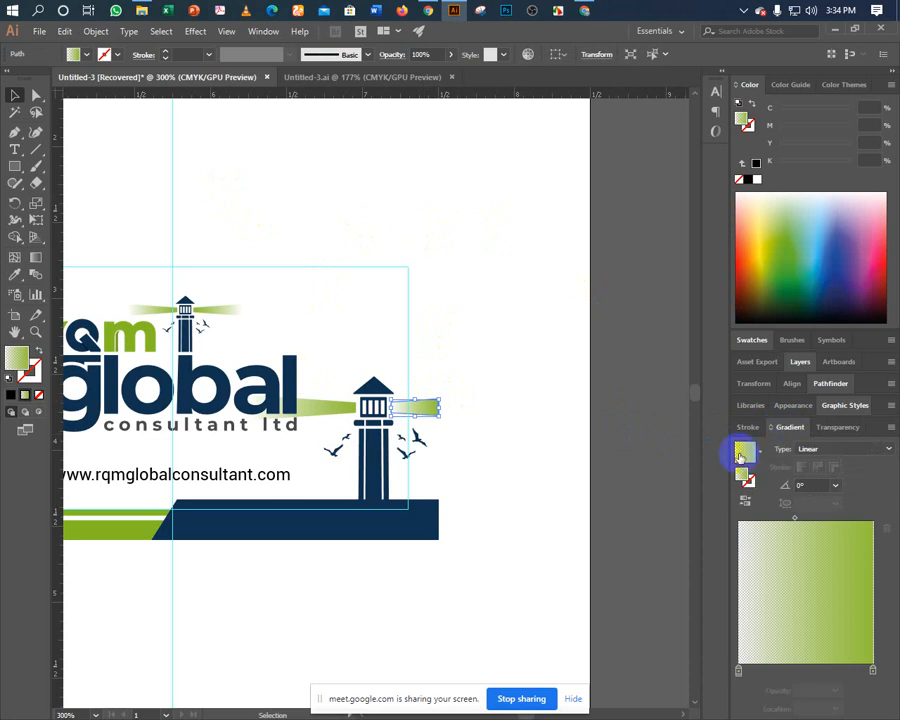
Reverse the right beam's gradient so it fades outward from the tower.
{"action": "left_click", "coordinate": [743, 503]}
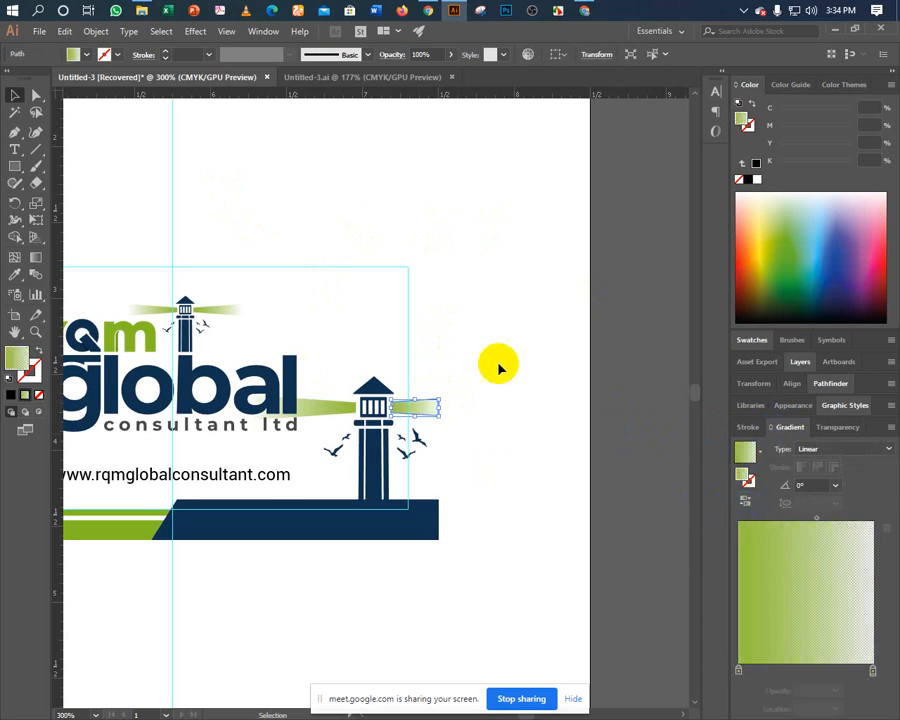
{"action": "left_click", "coordinate": [414, 124]}
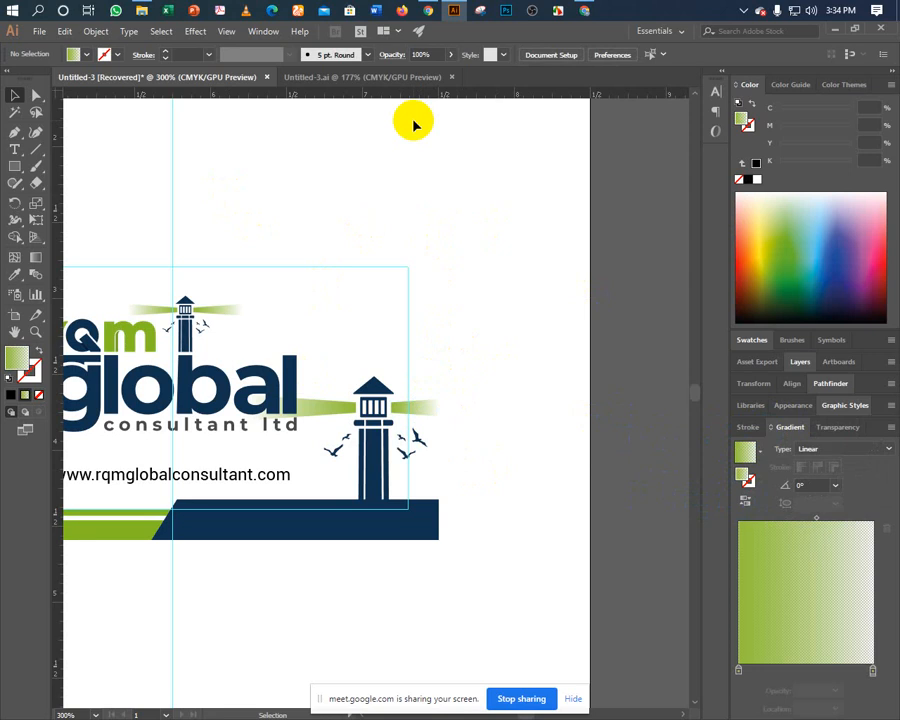
{"action": "left_click", "coordinate": [404, 410]}
{"action": "left_click", "coordinate": [357, 338]}
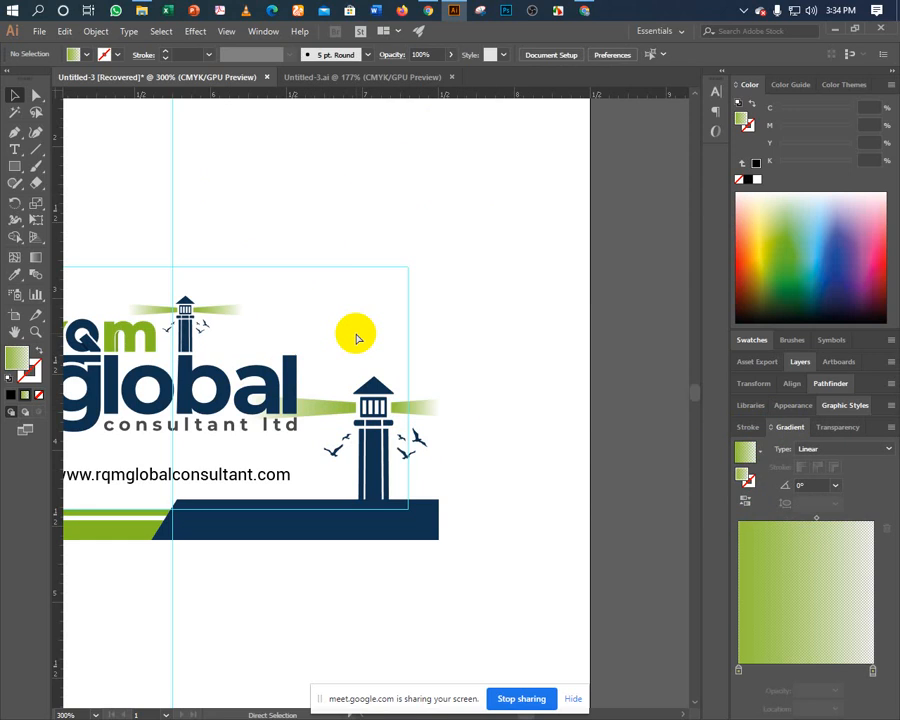
{"action": "left_click", "coordinate": [402, 342]}
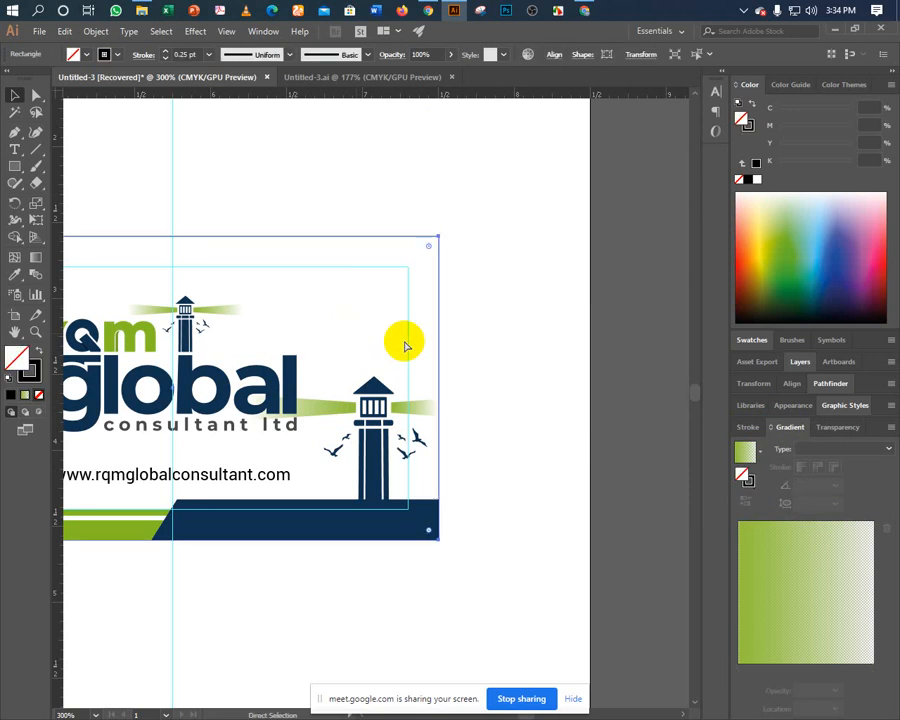
Reflect a vertical copy of the beam and move it left of the lighthouse.
{"action": "left_click", "coordinate": [402, 407], "text": "shift"}
{"action": "key", "text": "a"}
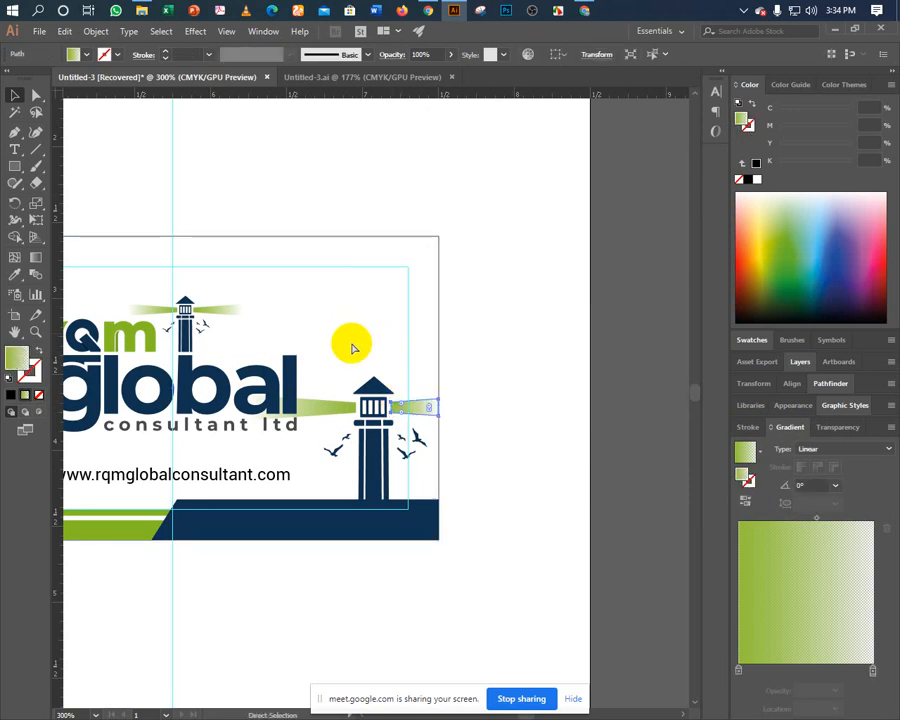
{"action": "key", "text": "v"}
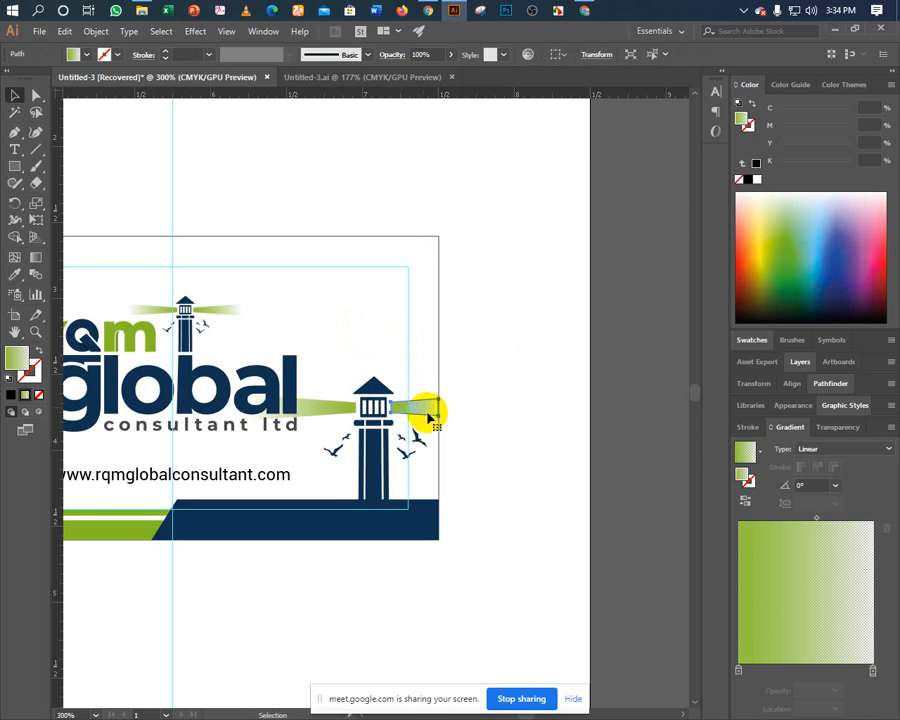
{"action": "right_click", "coordinate": [418, 407]}
{"action": "mouse_move", "coordinate": [490, 610]}
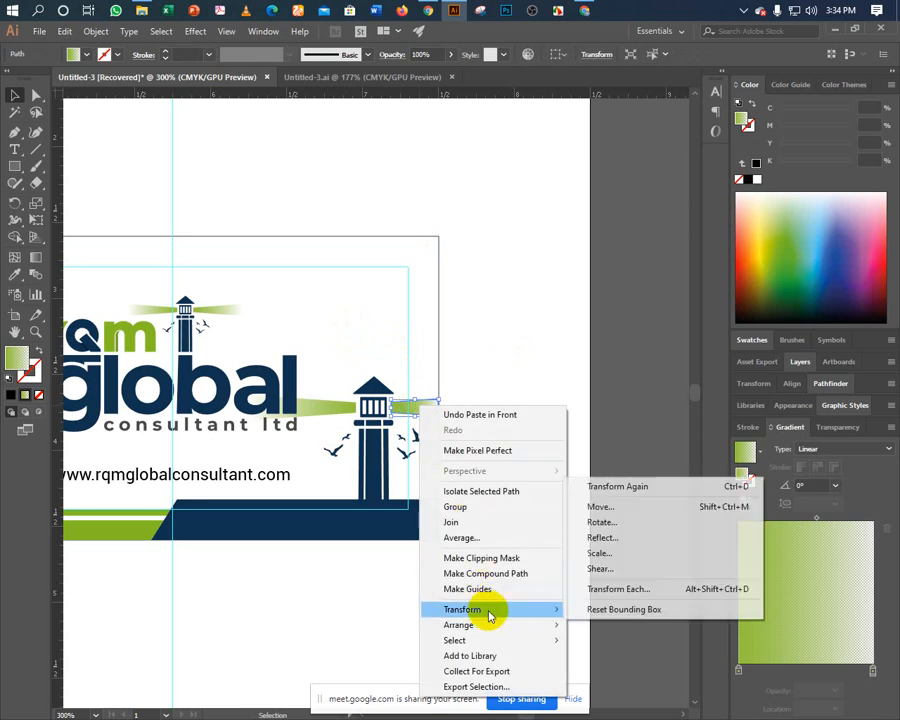
{"action": "left_click", "coordinate": [622, 536]}
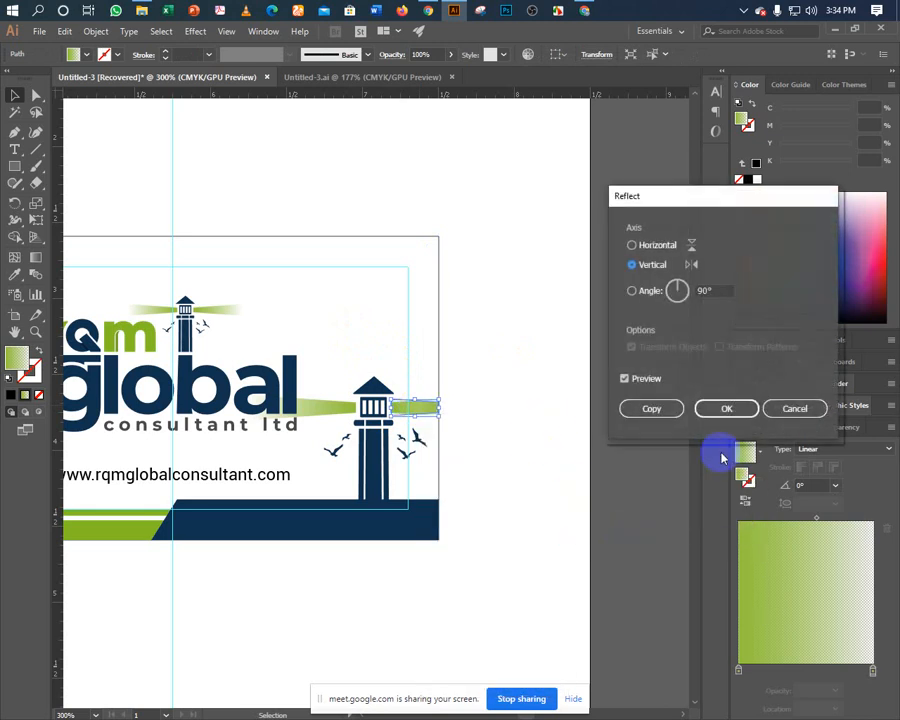
{"action": "left_click", "coordinate": [723, 409]}
{"action": "left_click_drag", "start_coordinate": [420, 414], "coordinate": [338, 410]}
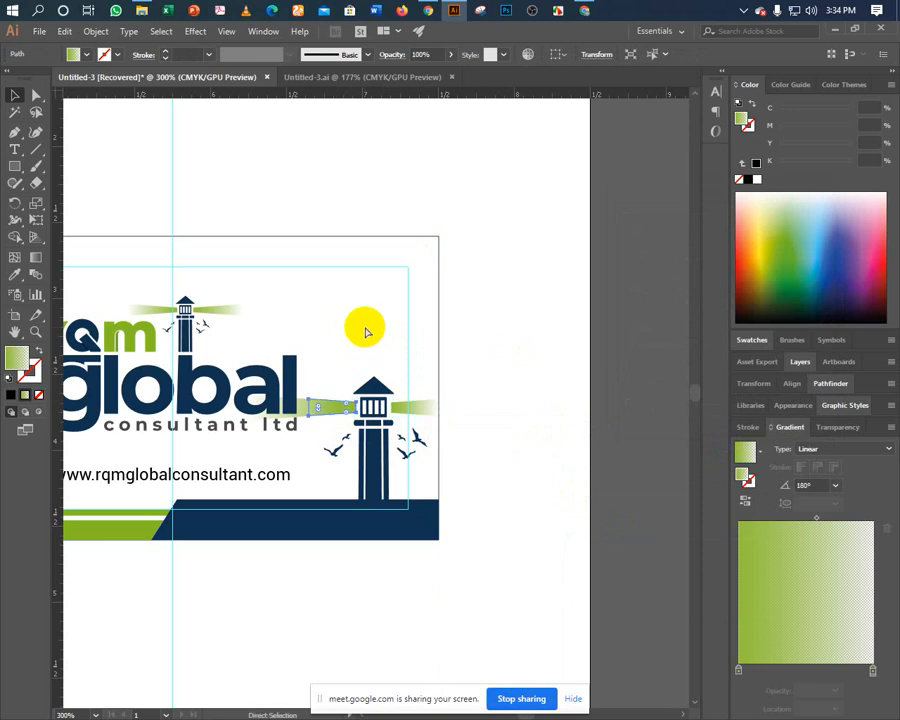
{"action": "left_click", "coordinate": [367, 327]}
{"action": "key", "text": "ctrl+z"}
{"action": "key", "text": "ctrl+z"}
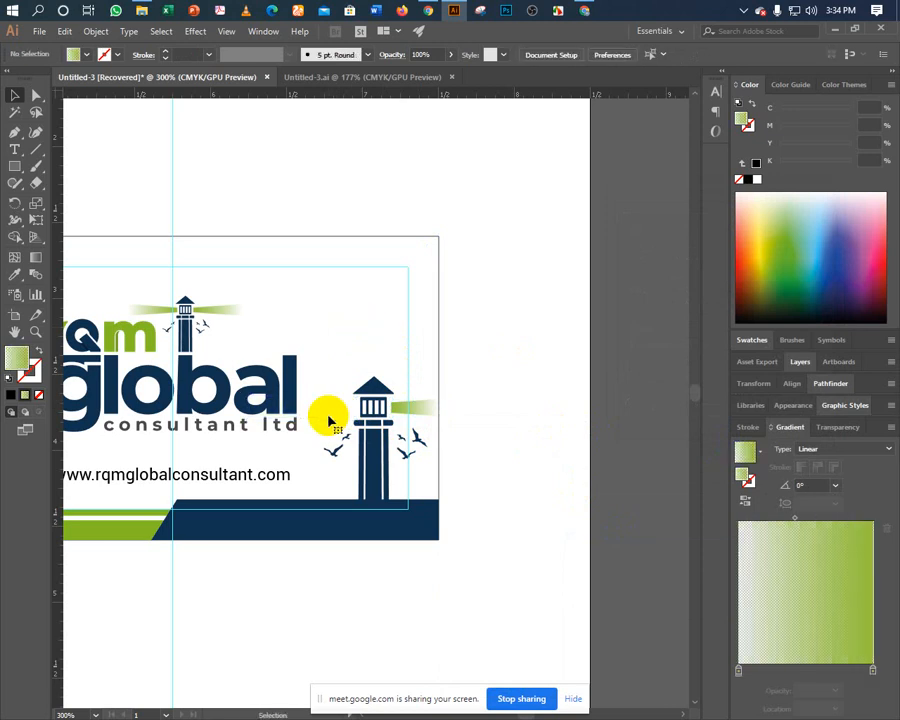
{"action": "key", "text": "ctrl+shift+z"}
{"action": "key", "text": "ctrl+shift+z"}
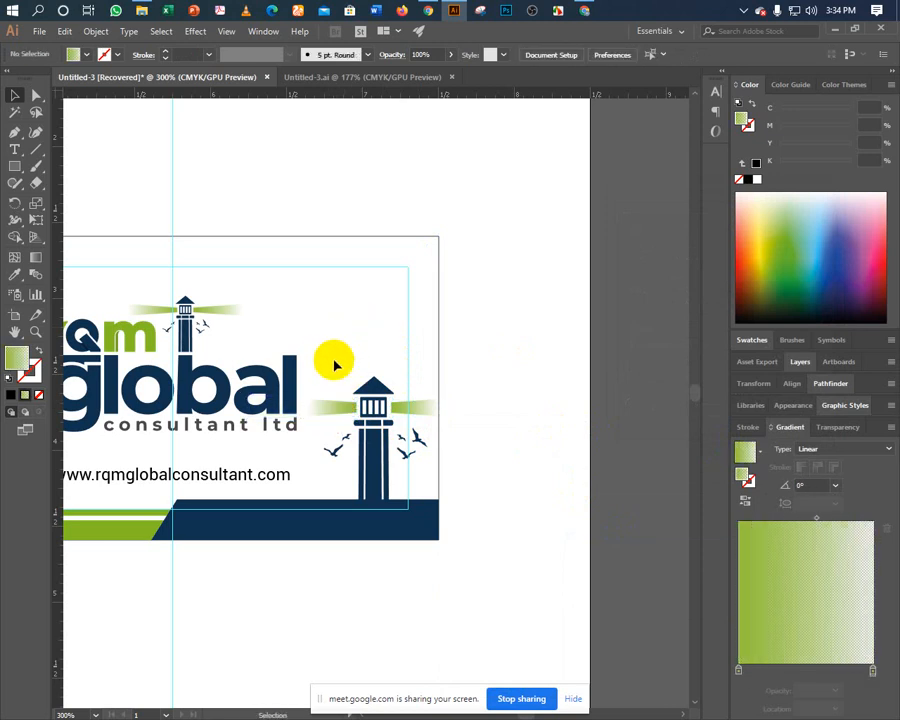
Enlarge the lighthouse group slightly.
{"action": "left_click", "coordinate": [412, 490]}
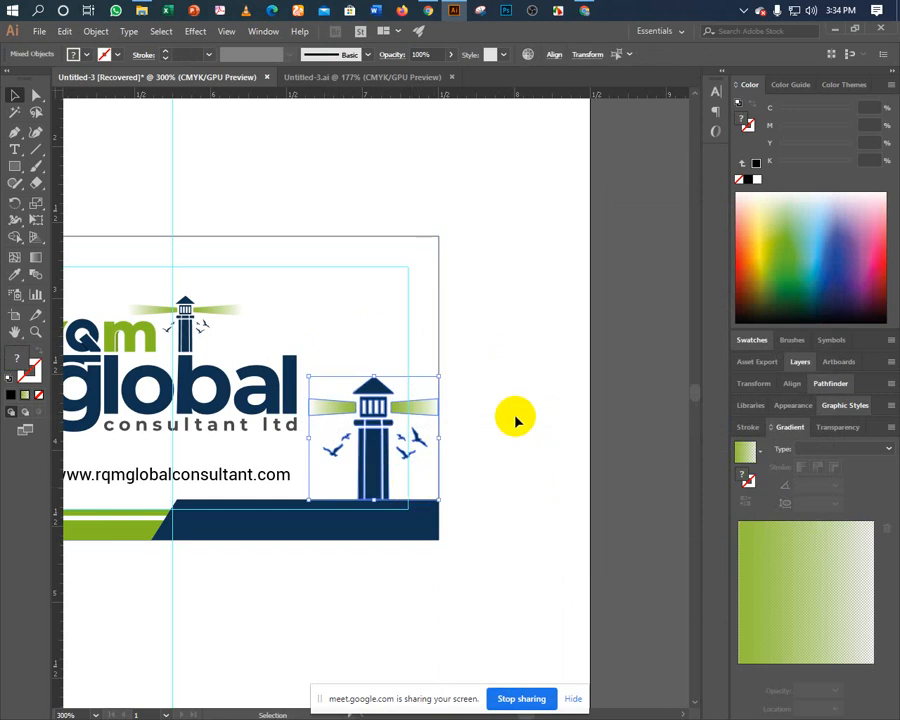
{"action": "key", "text": "a"}
{"action": "key", "text": "v"}
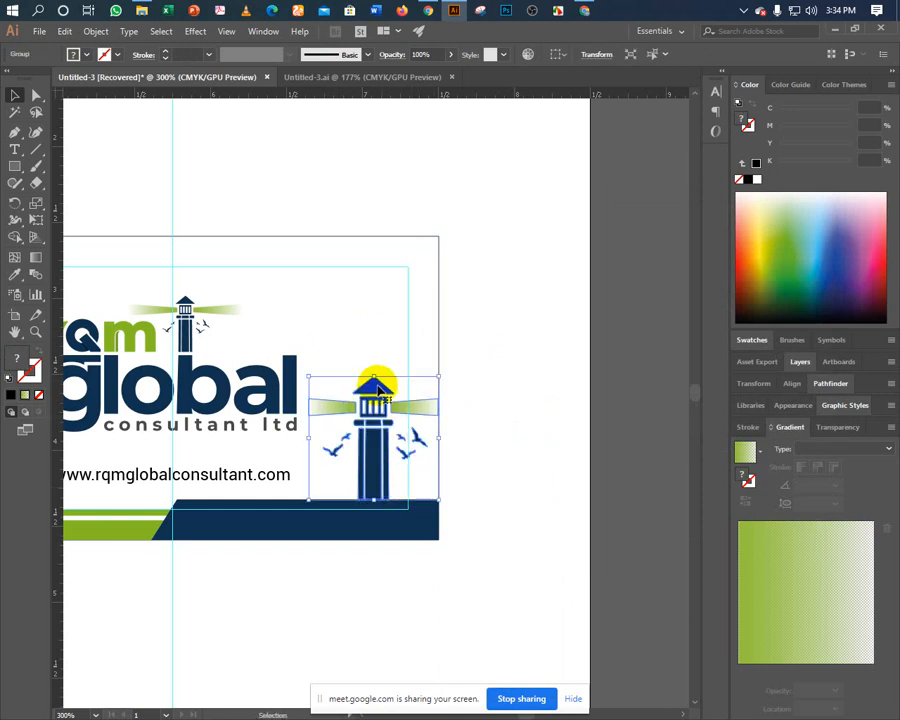
{"action": "mouse_move", "coordinate": [315, 375]}
{"action": "left_mouse_down"}
{"action": "mouse_move", "coordinate": [304, 366]}
{"action": "mouse_move", "coordinate": [305, 374]}
{"action": "left_mouse_up"}
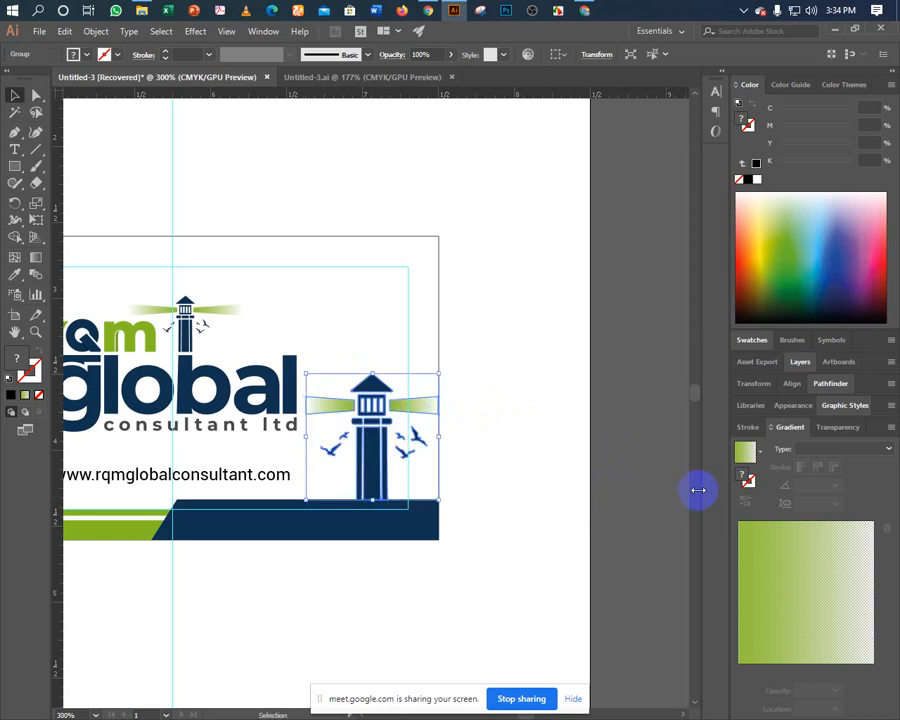
Set the lighthouse's Transparency opacity to 20%.
{"action": "left_click", "coordinate": [838, 430]}
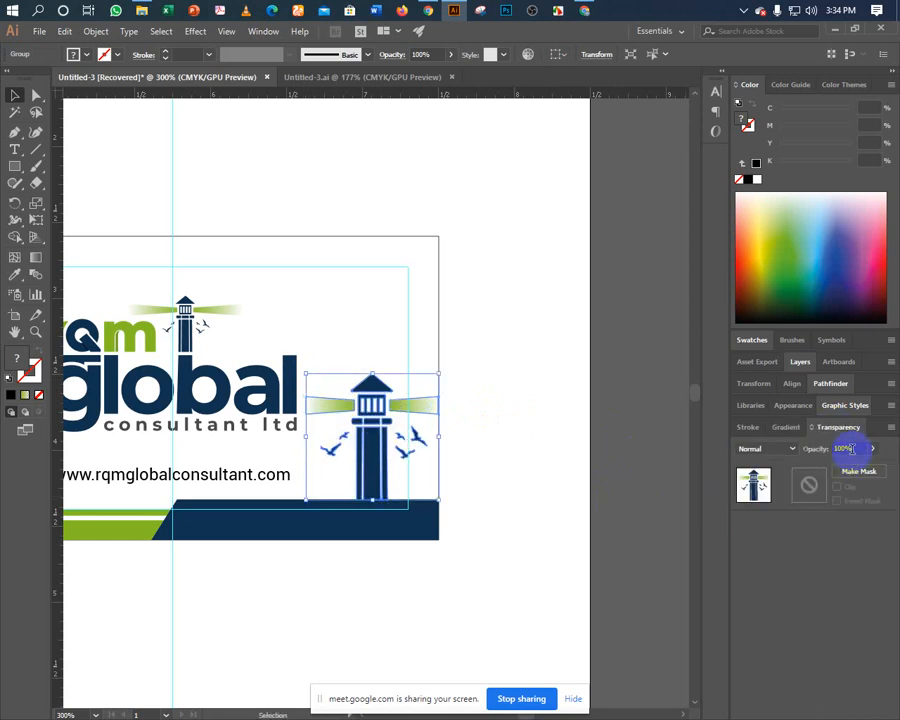
{"action": "left_click", "coordinate": [846, 449]}
{"action": "type", "text": "20"}
{"action": "key", "text": "Return"}
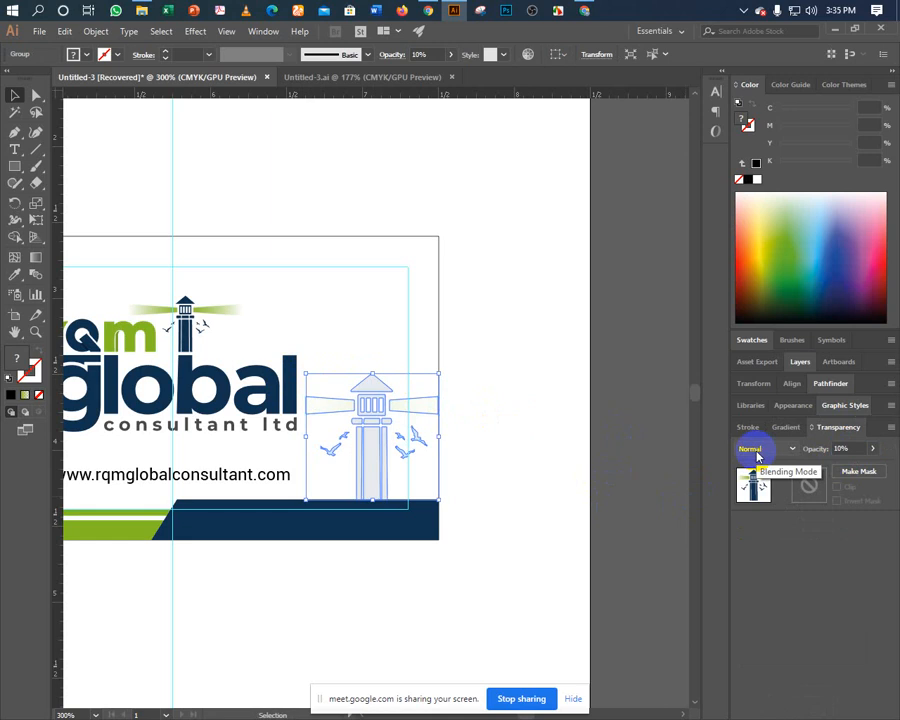
{"action": "left_click", "coordinate": [456, 351]}
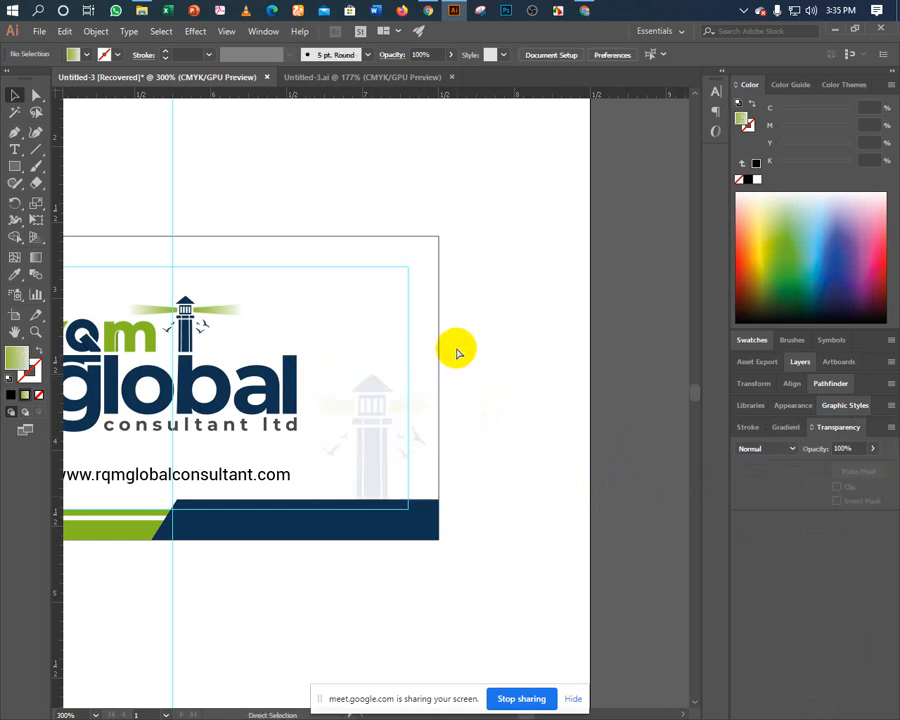
Hide the guides and zoom back in on the business cards.
{"action": "key", "text": "ctrl+0"}
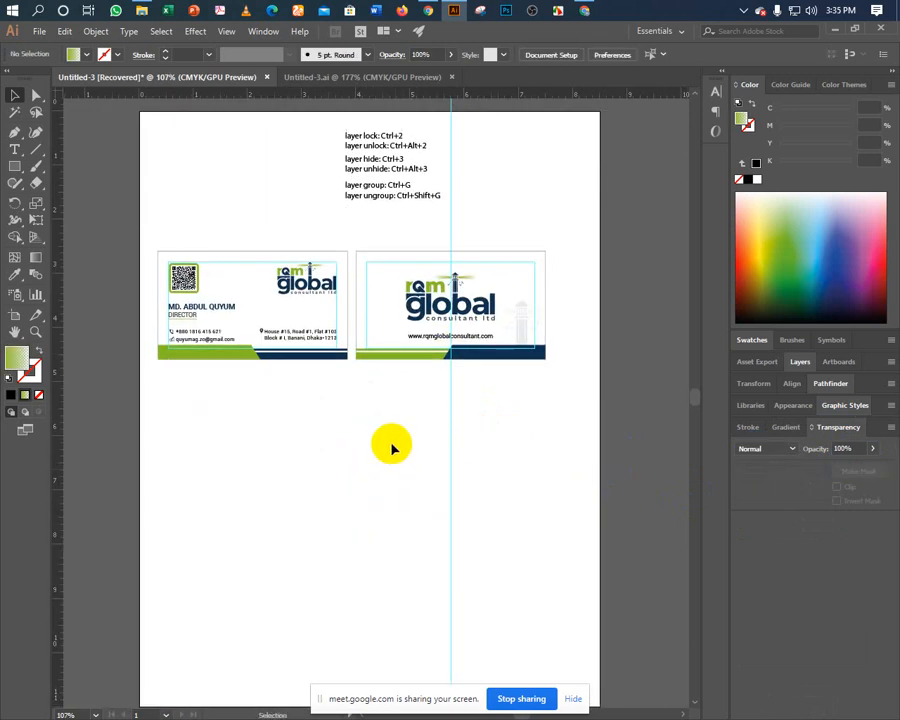
{"action": "right_click", "coordinate": [392, 445]}
{"action": "left_click", "coordinate": [410, 555]}
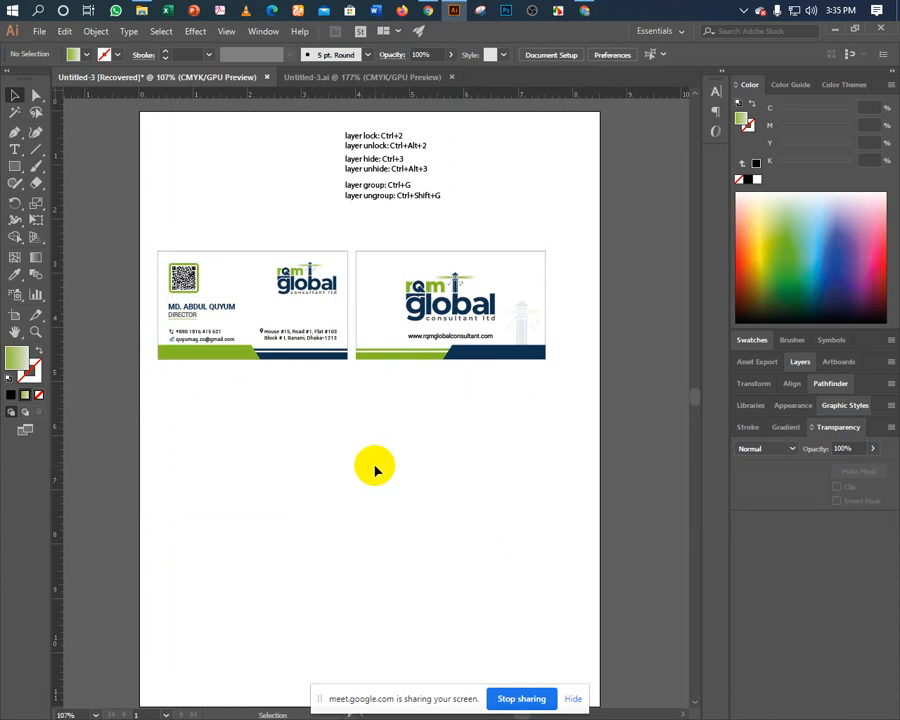
{"action": "key", "text": "ctrl+equal"}
{"action": "key", "text": "ctrl+equal"}
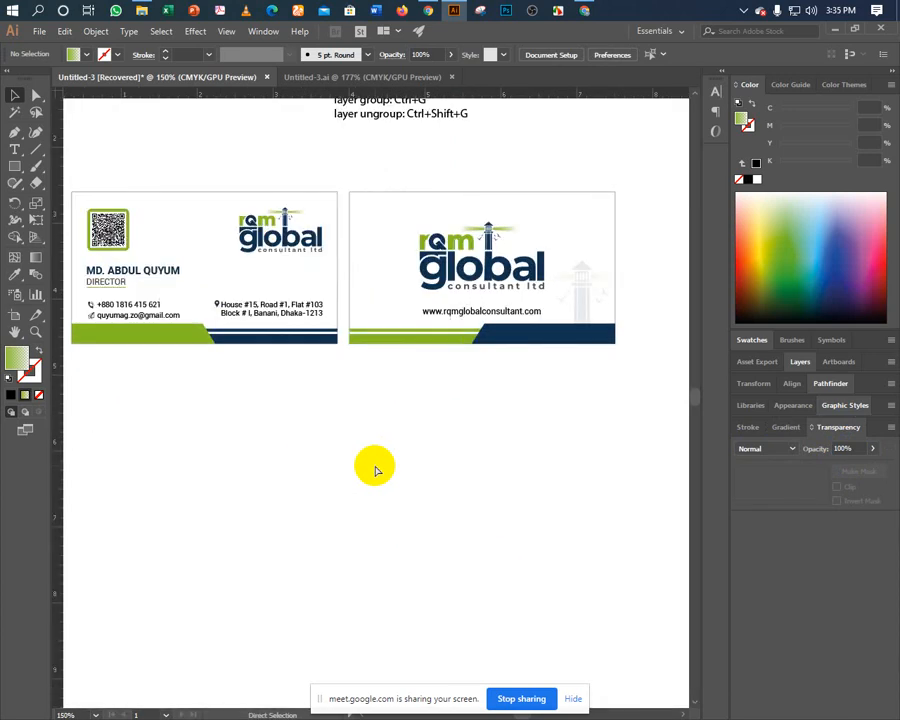
{"action": "left_click_drag", "start_coordinate": [414, 430], "coordinate": [376, 466]}
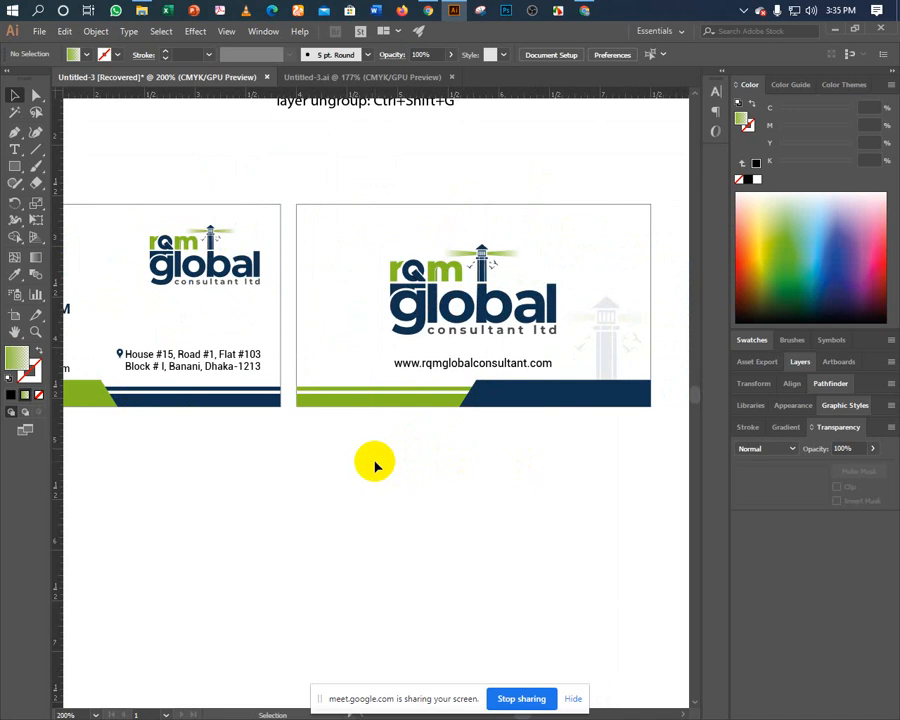
{"action": "left_click", "coordinate": [463, 400]}
{"action": "key", "text": "a"}
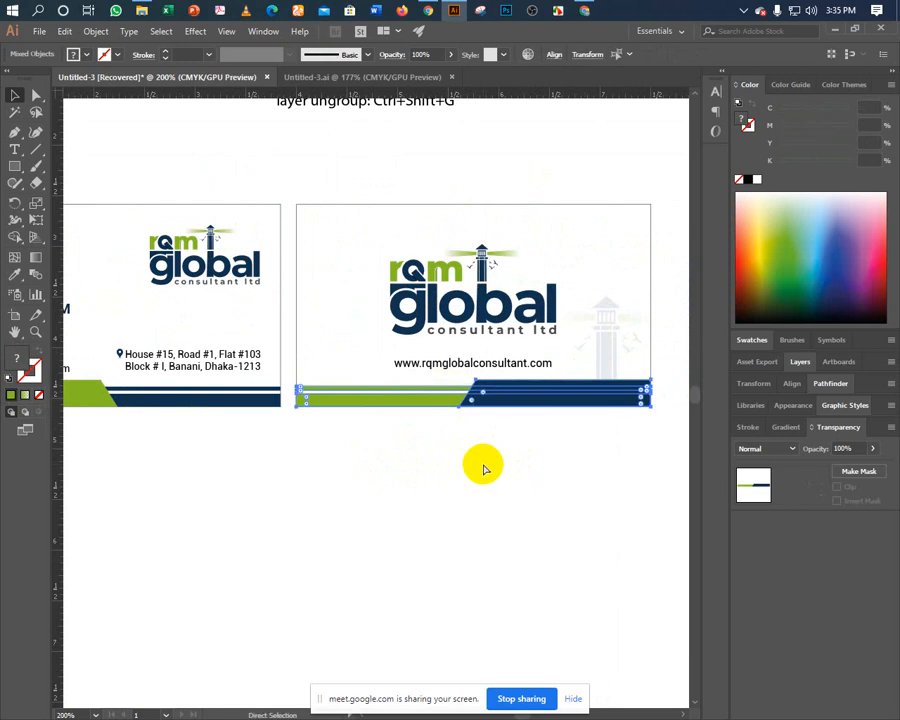
{"action": "key", "text": "v"}
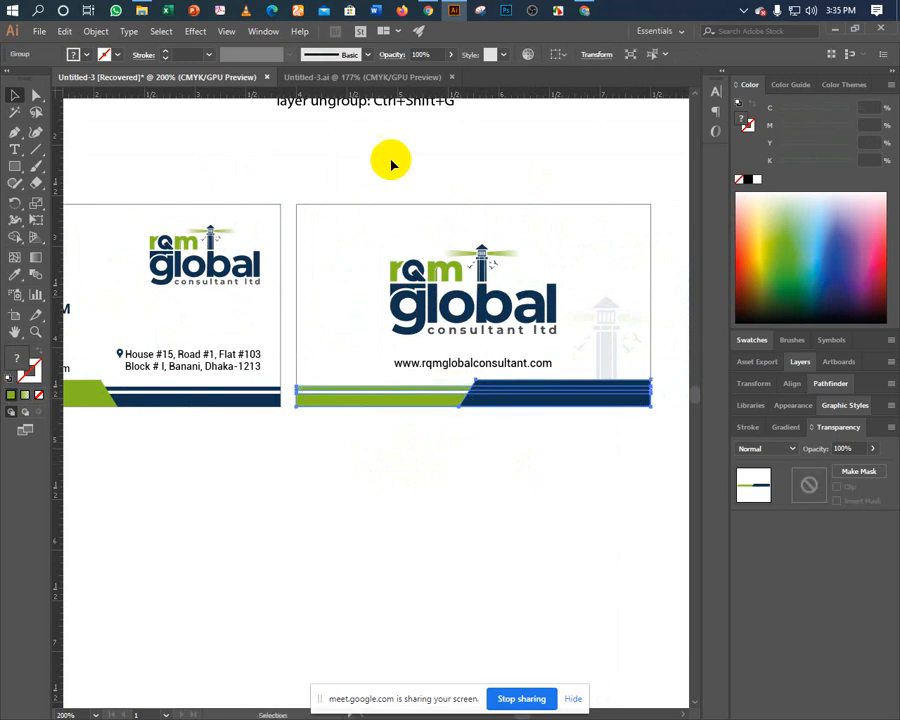
{"action": "right_click", "coordinate": [489, 401]}
{"action": "mouse_move", "coordinate": [542, 518]}
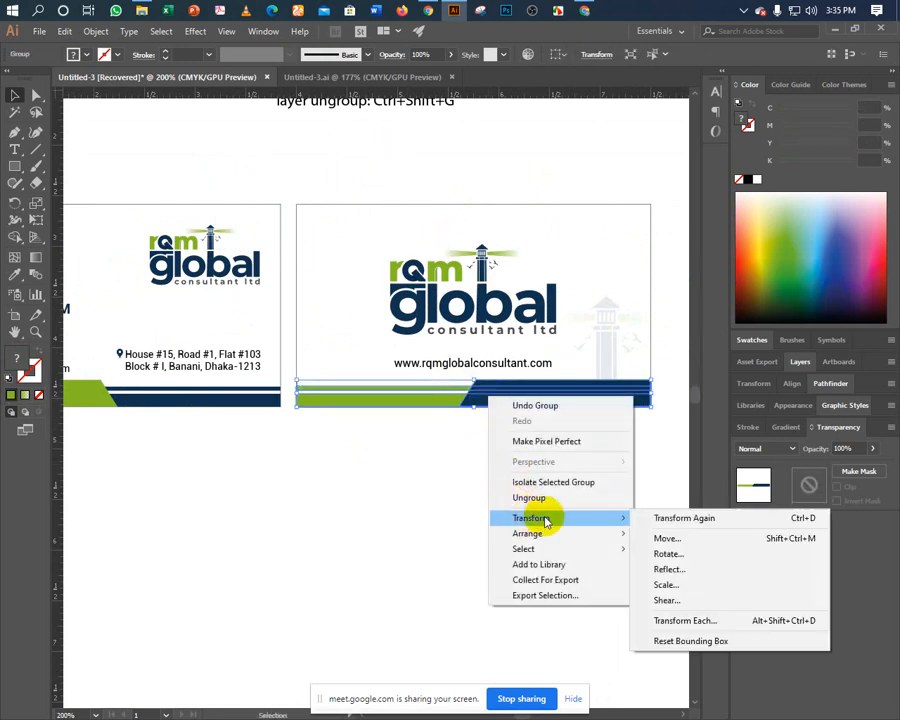
{"action": "left_click", "coordinate": [669, 569]}
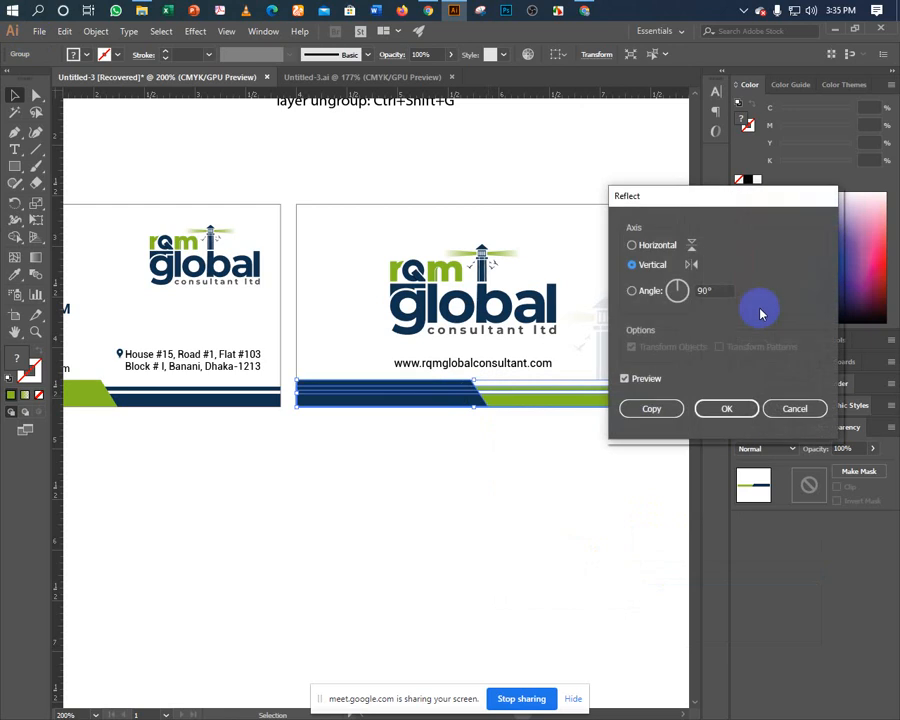
{"action": "left_click", "coordinate": [648, 248]}
{"action": "left_click", "coordinate": [720, 408]}
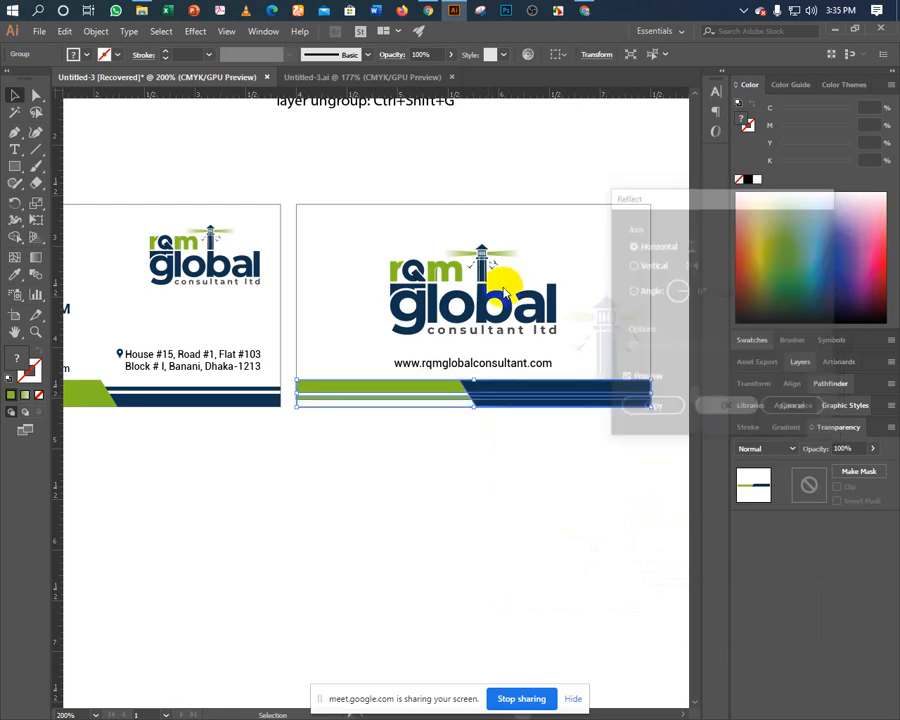
{"action": "left_click", "coordinate": [447, 220], "text": "shift"}
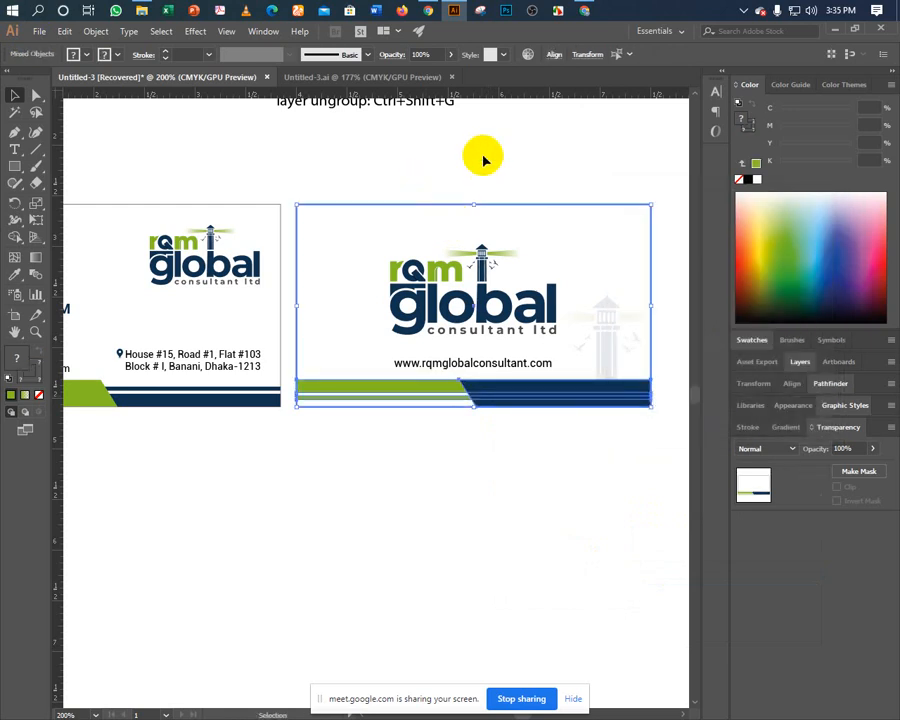
{"action": "left_click", "coordinate": [552, 55]}
{"action": "left_click", "coordinate": [498, 92]}
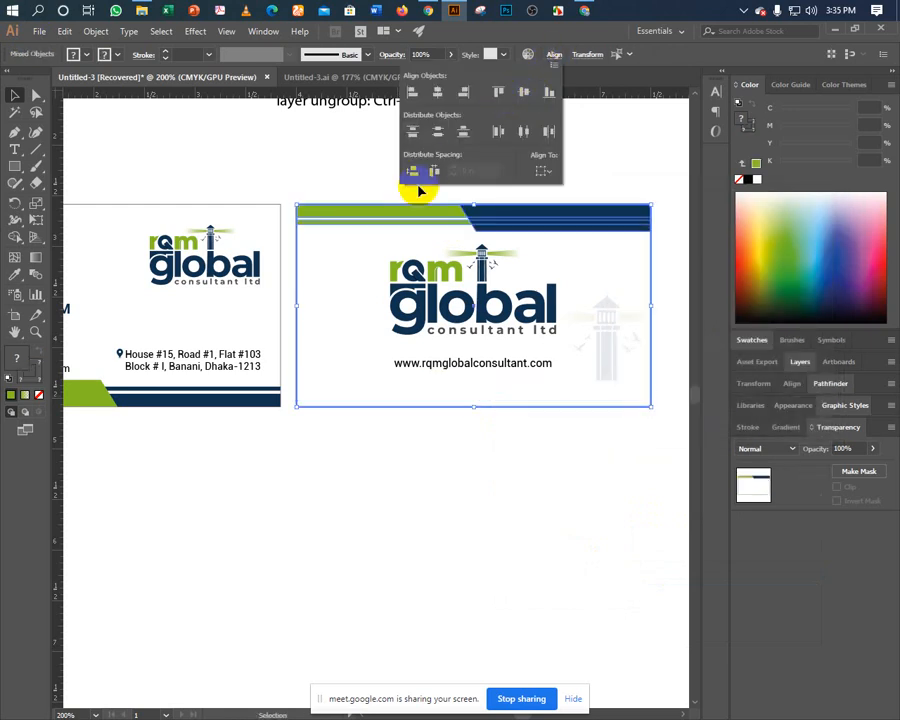
{"action": "left_click", "coordinate": [358, 176]}
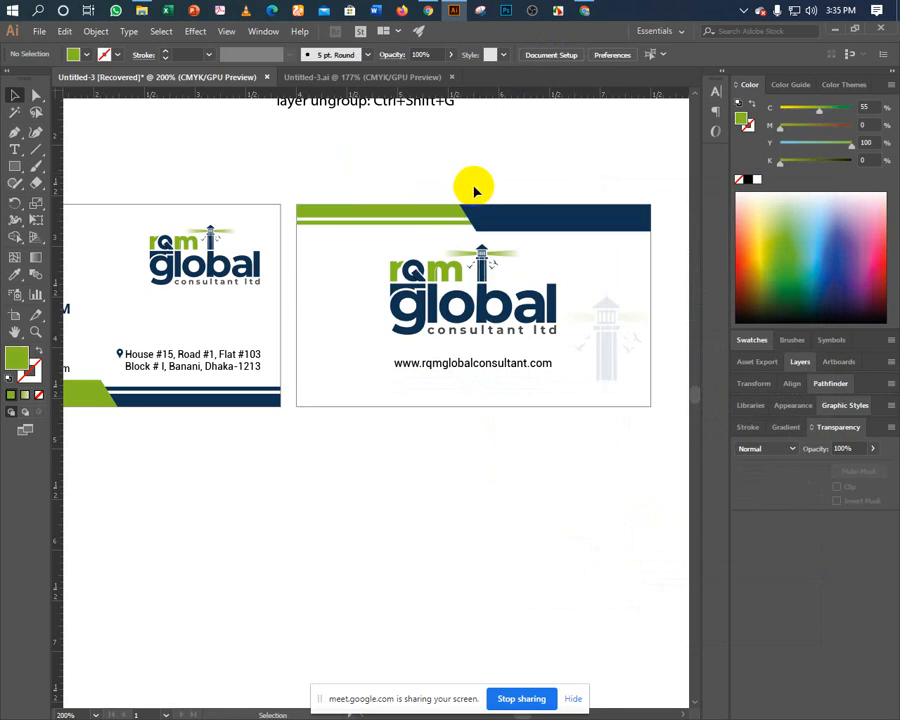
{"action": "key", "text": "a"}
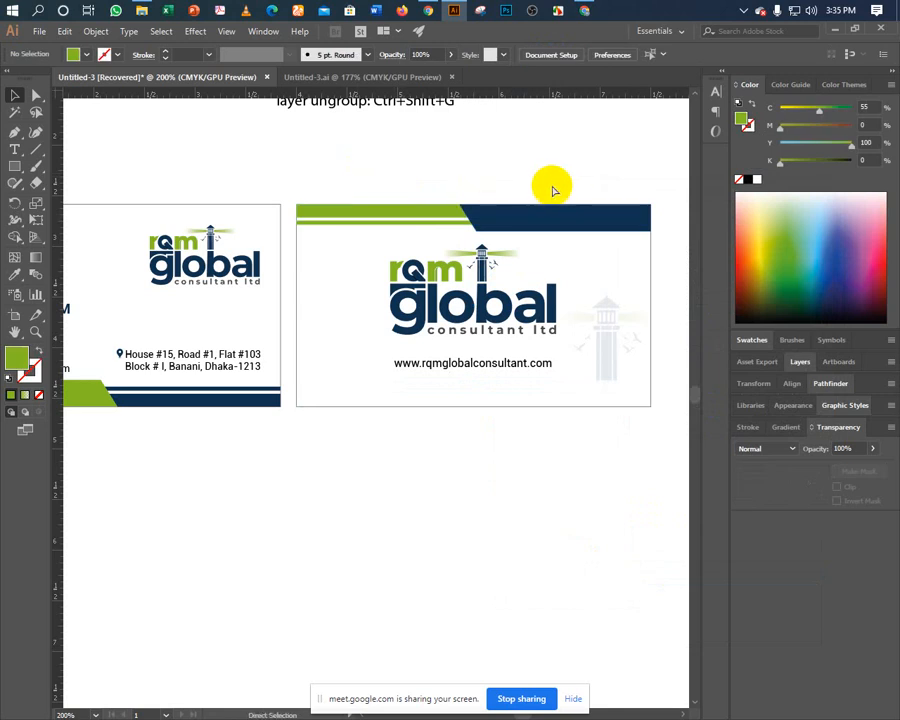
{"action": "key", "text": "ctrl+z"}
{"action": "key", "text": "v"}
{"action": "left_click", "coordinate": [459, 181]}
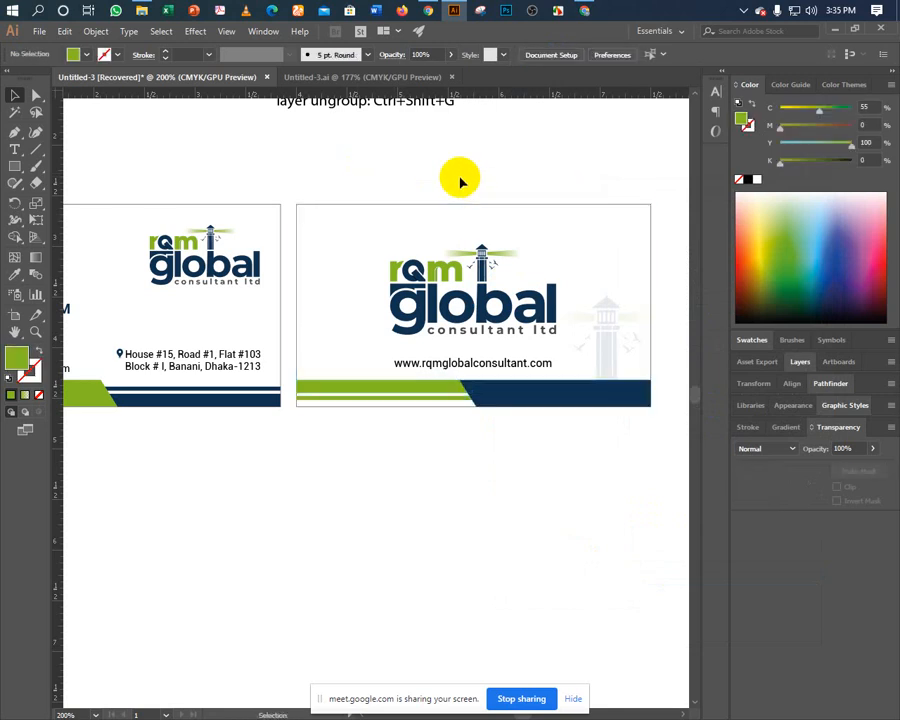
{"action": "key", "text": "ctrl+minus"}
{"action": "left_click_drag", "start_coordinate": [461, 181], "coordinate": [379, 207]}
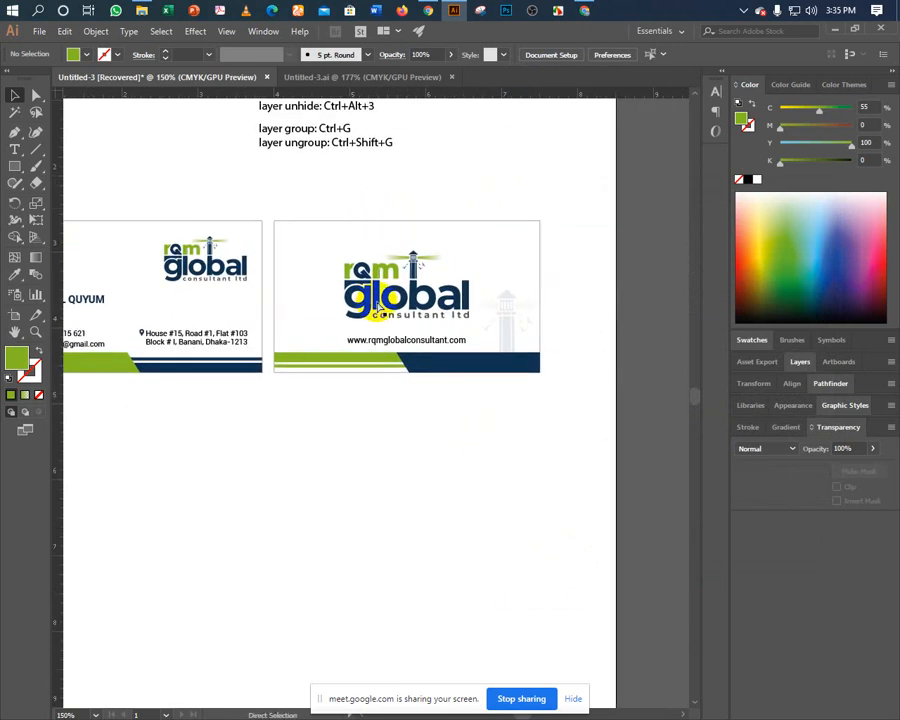
Select the rqm global logo on the back card and try enlarging it slightly.
{"action": "left_click", "coordinate": [388, 358]}
{"action": "left_click", "coordinate": [394, 411]}
{"action": "left_click_drag", "start_coordinate": [367, 380], "coordinate": [398, 404]}
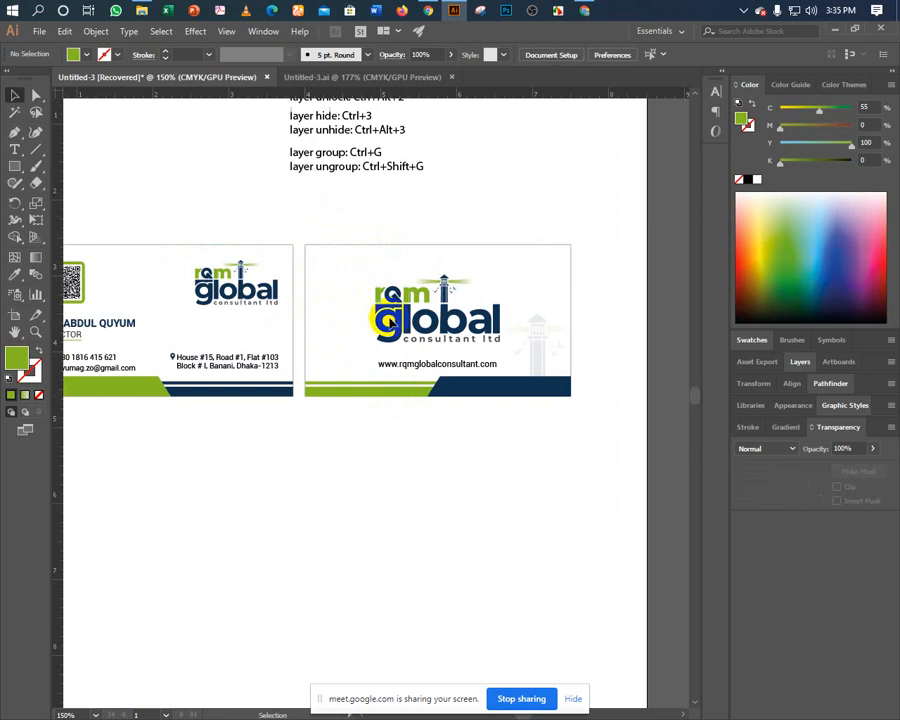
{"action": "left_click", "coordinate": [397, 296]}
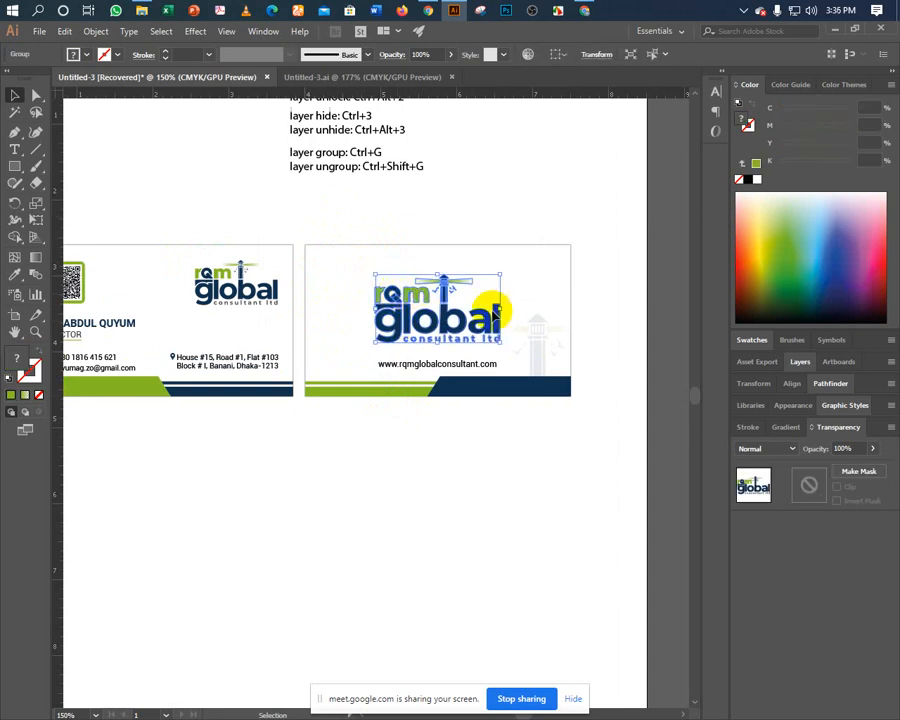
{"action": "left_click_drag", "start_coordinate": [501, 343], "coordinate": [503, 351]}
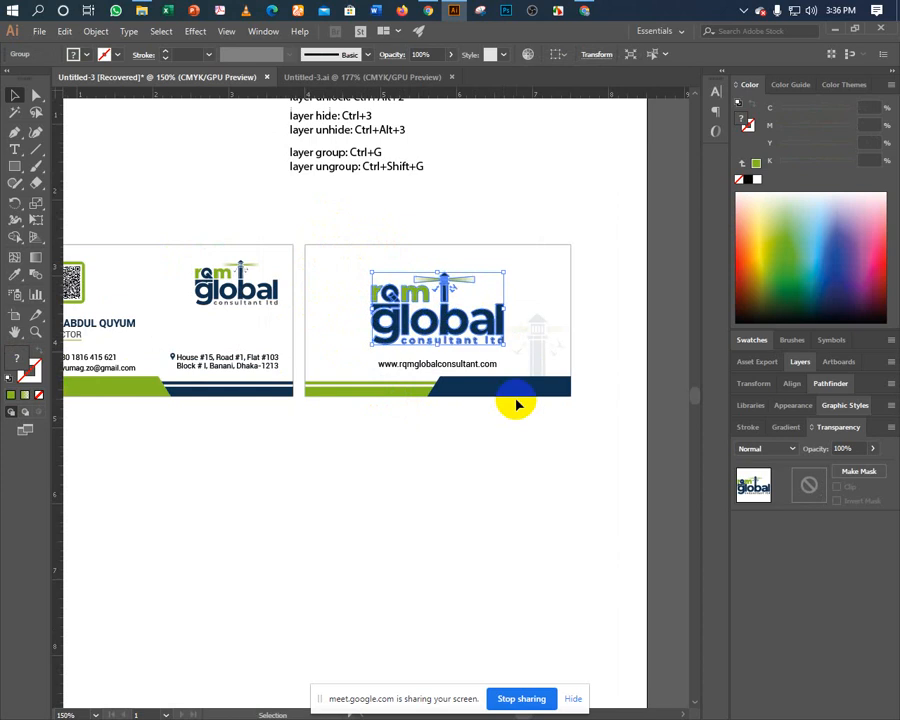
{"action": "key", "text": "ctrl"}
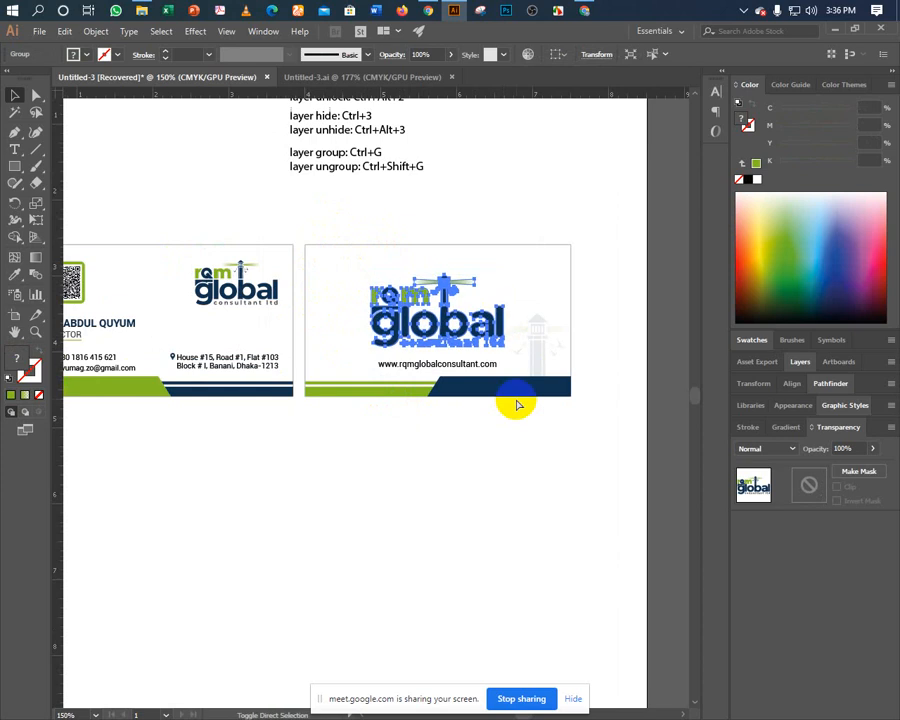
{"action": "left_click", "coordinate": [517, 405]}
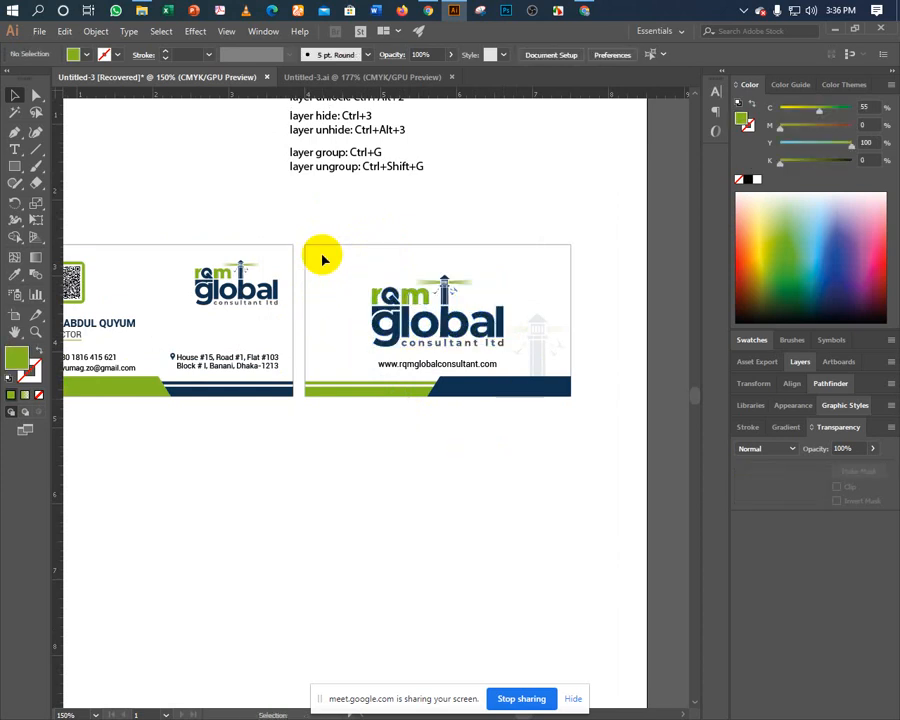
Show the guides and apply Horizontal Align Center to the logo and URL text together.
{"action": "right_click", "coordinate": [332, 406]}
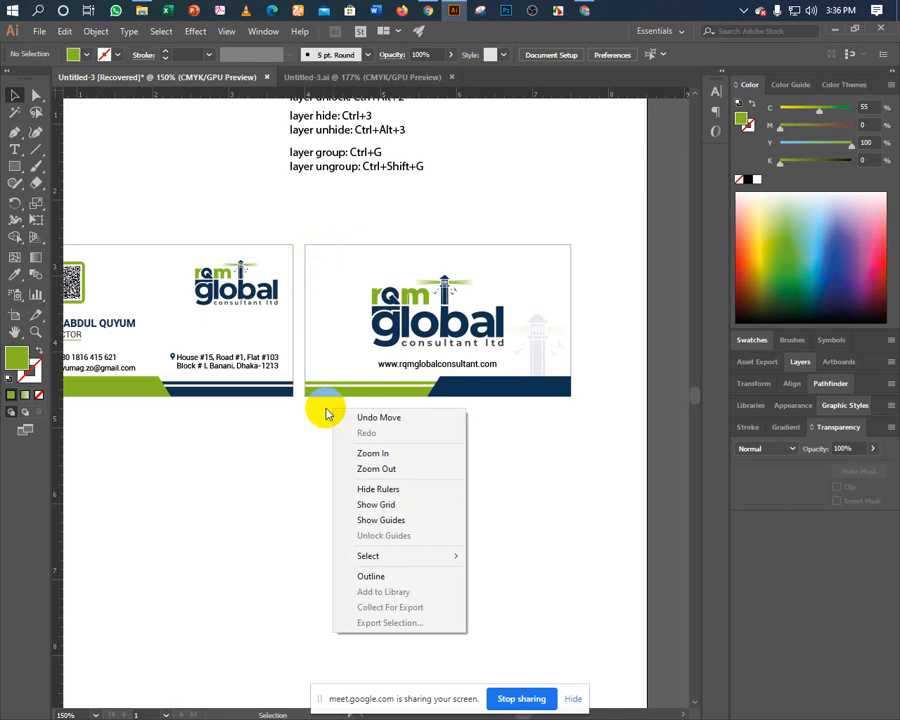
{"action": "left_click", "coordinate": [377, 519]}
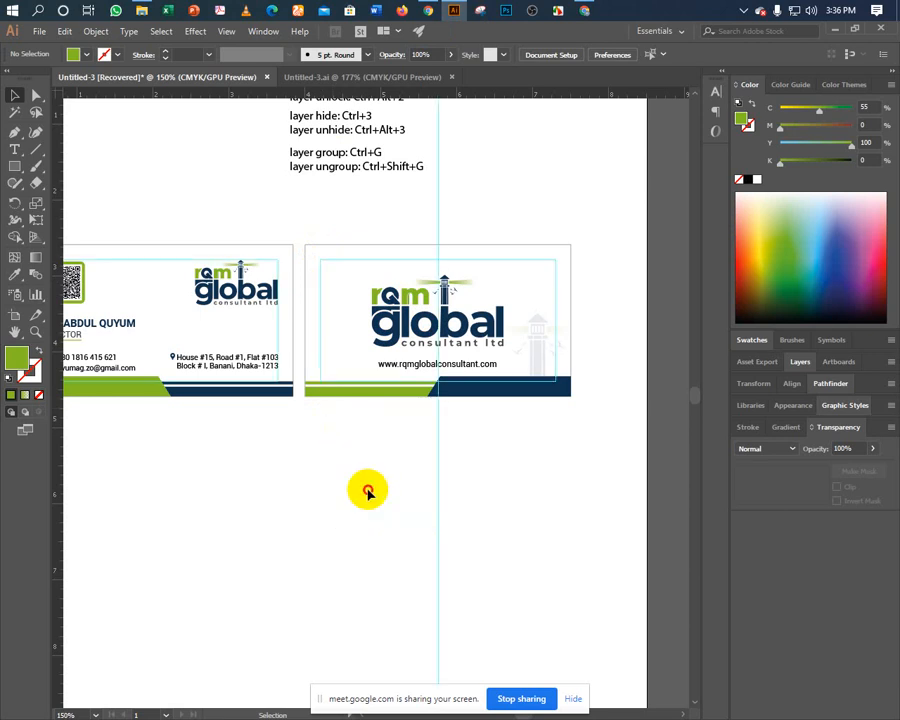
{"action": "left_click", "coordinate": [392, 330]}
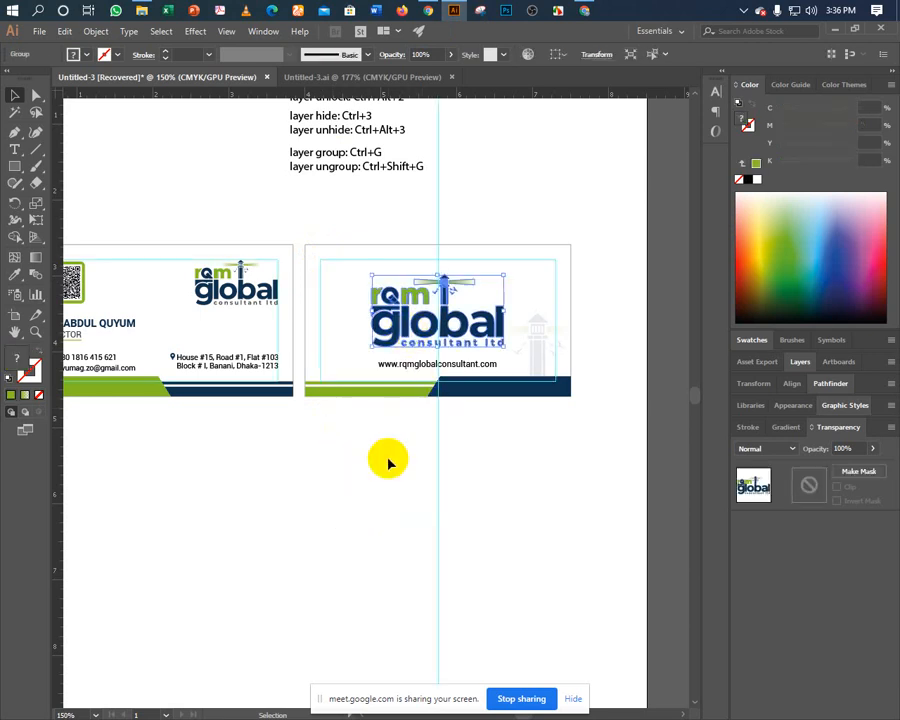
{"action": "left_click", "coordinate": [414, 365]}
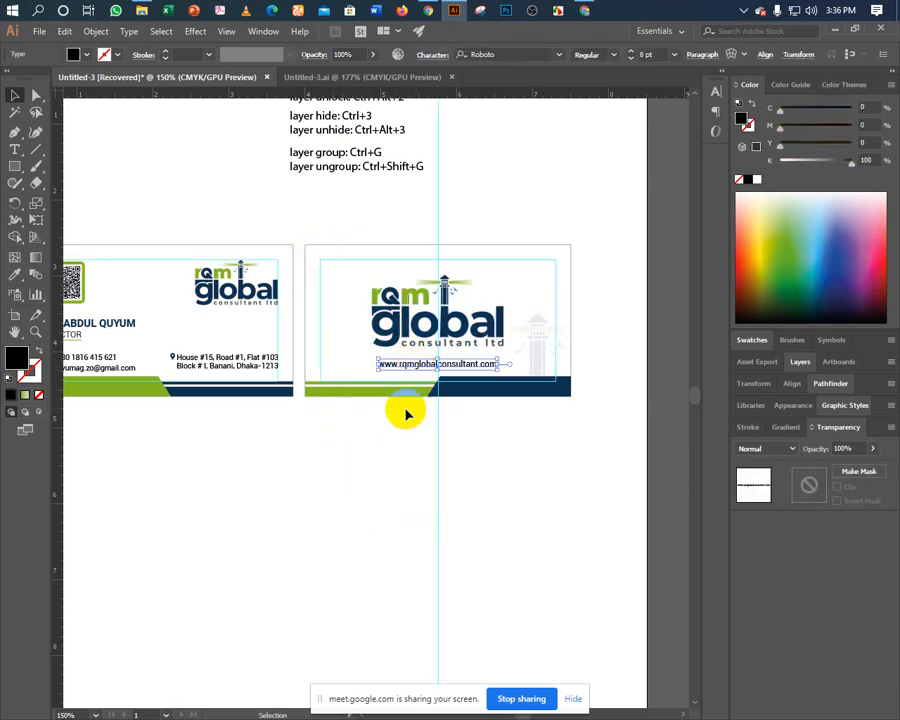
{"action": "key", "text": "ctrl+equal"}
{"action": "key", "text": "ctrl+equal"}
{"action": "key", "text": "ctrl+equal"}
{"action": "key", "text": "ctrl+equal"}
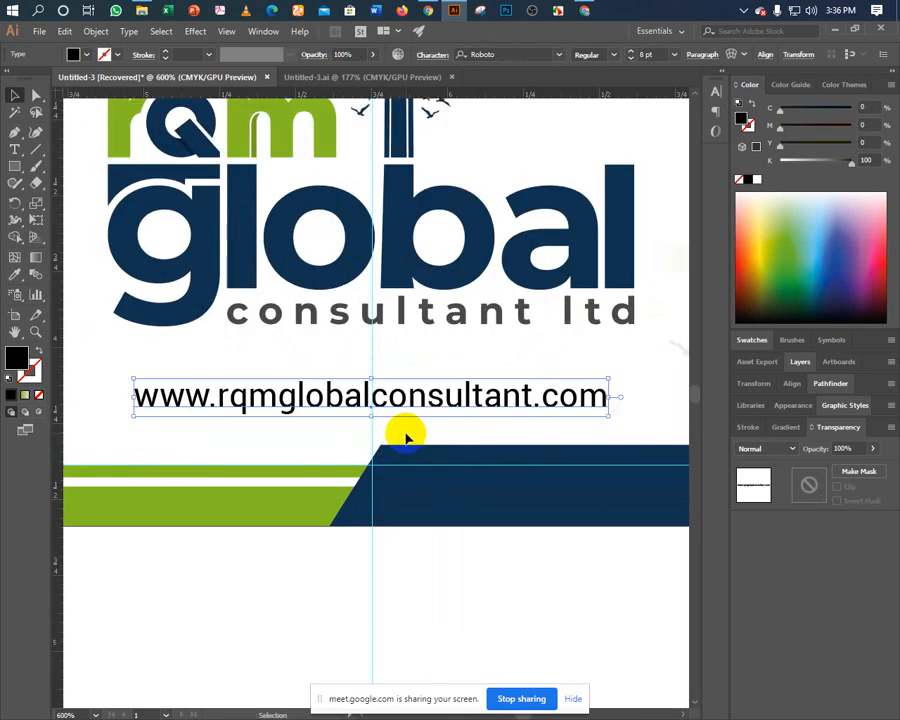
{"action": "left_click", "coordinate": [318, 308], "text": "shift"}
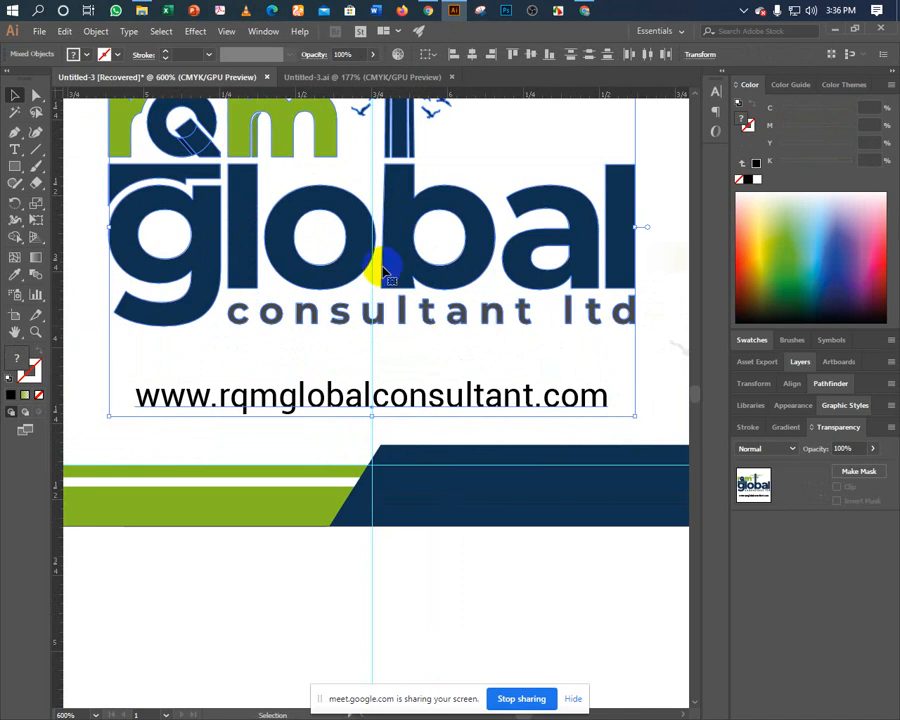
{"action": "left_click", "coordinate": [470, 54]}
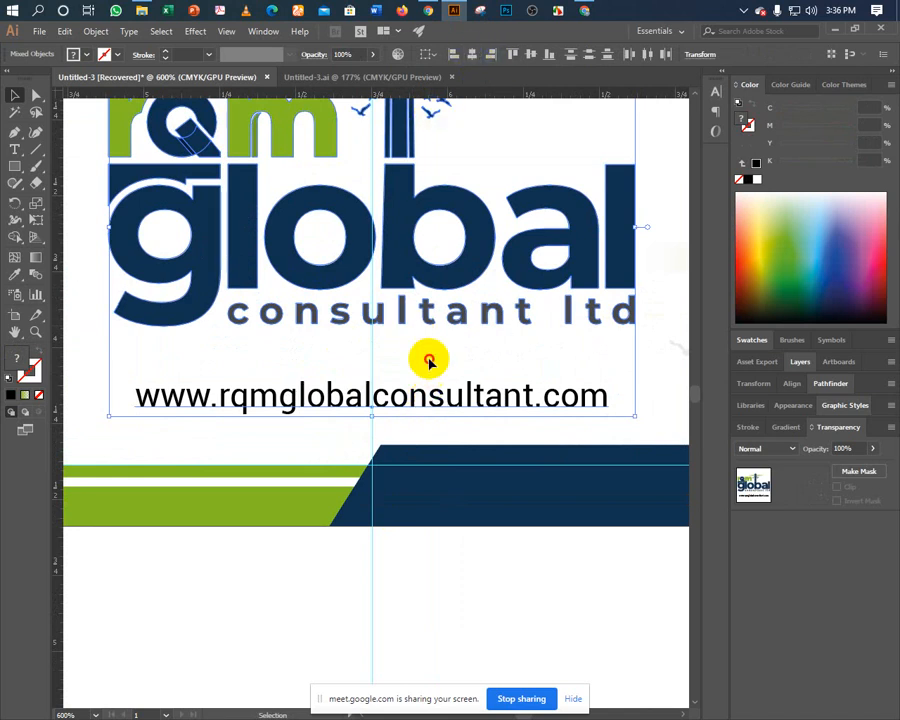
{"action": "left_click", "coordinate": [428, 360]}
{"action": "scroll", "coordinate": [429, 362], "scroll_direction": "down", "scroll_amount": 5}
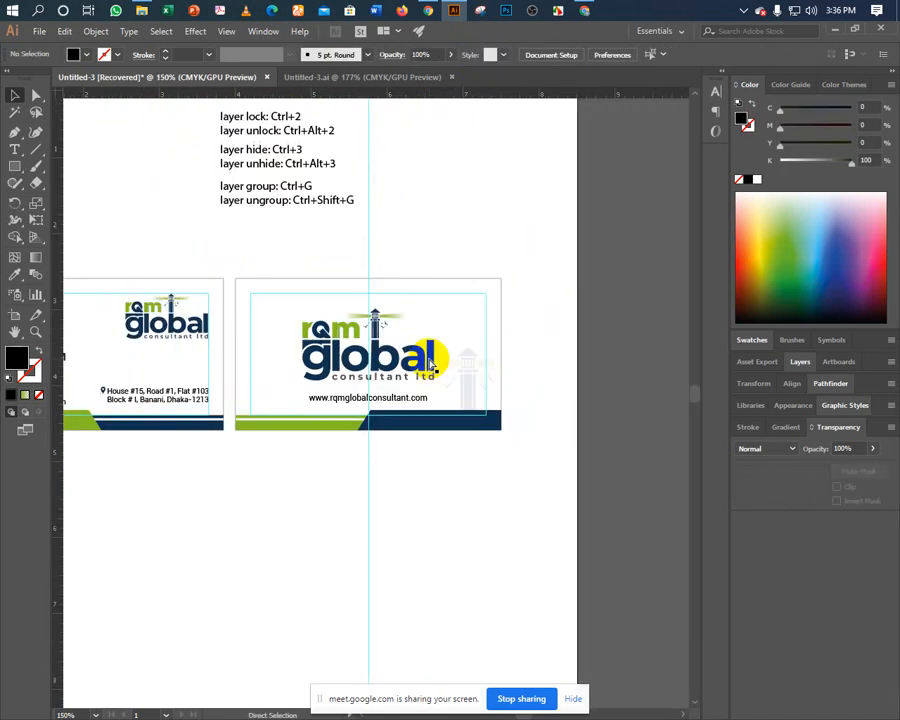
{"action": "left_click_drag", "start_coordinate": [406, 512], "coordinate": [440, 494]}
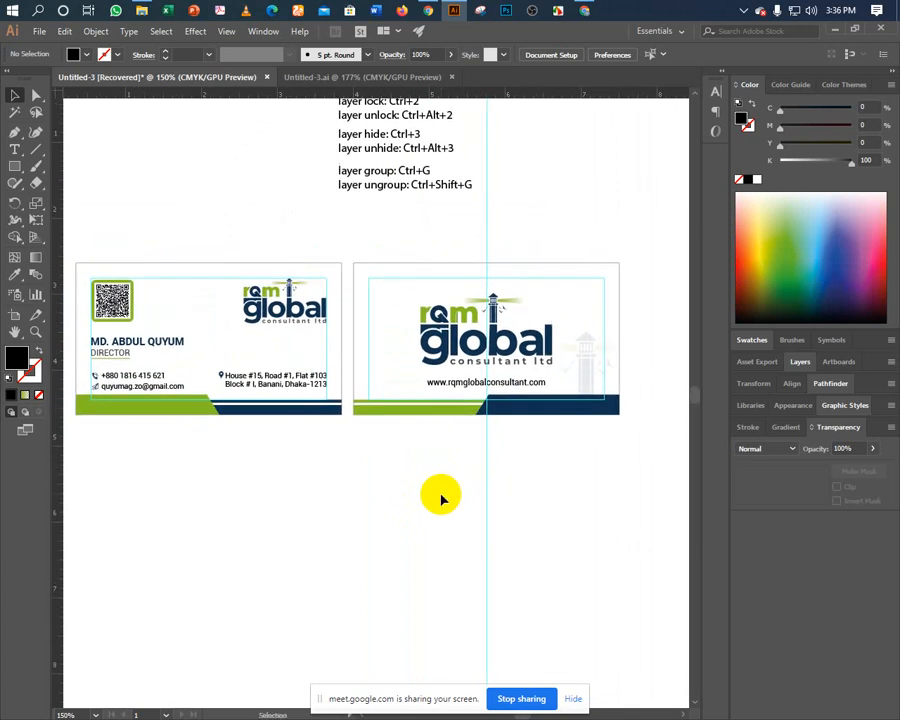
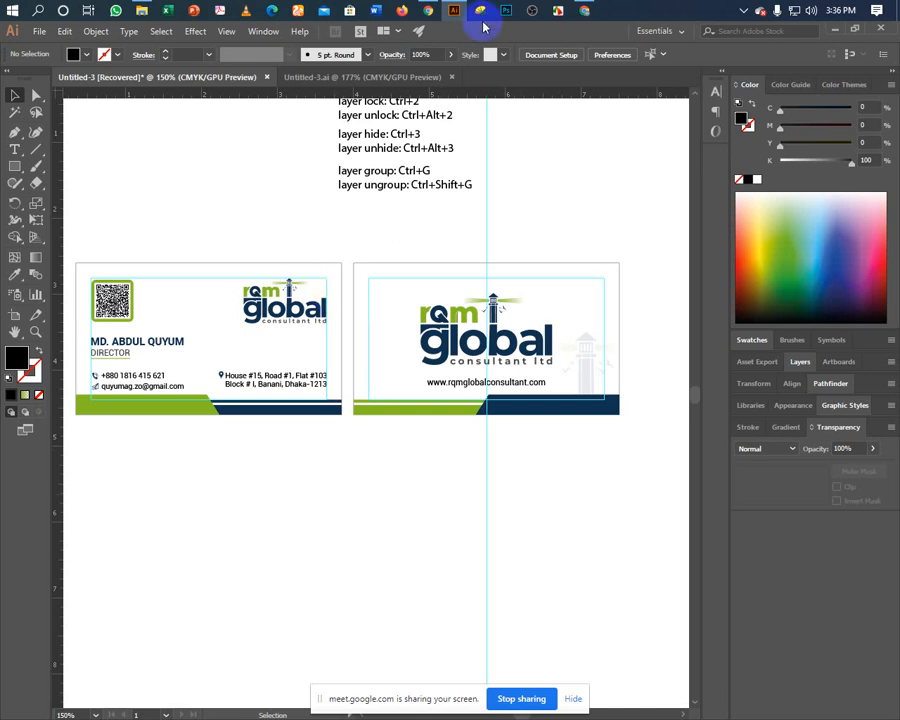
Unlock the guides, delete the vertical guide crossing the logo card, then relock the guides.
{"action": "left_click", "coordinate": [429, 11]}
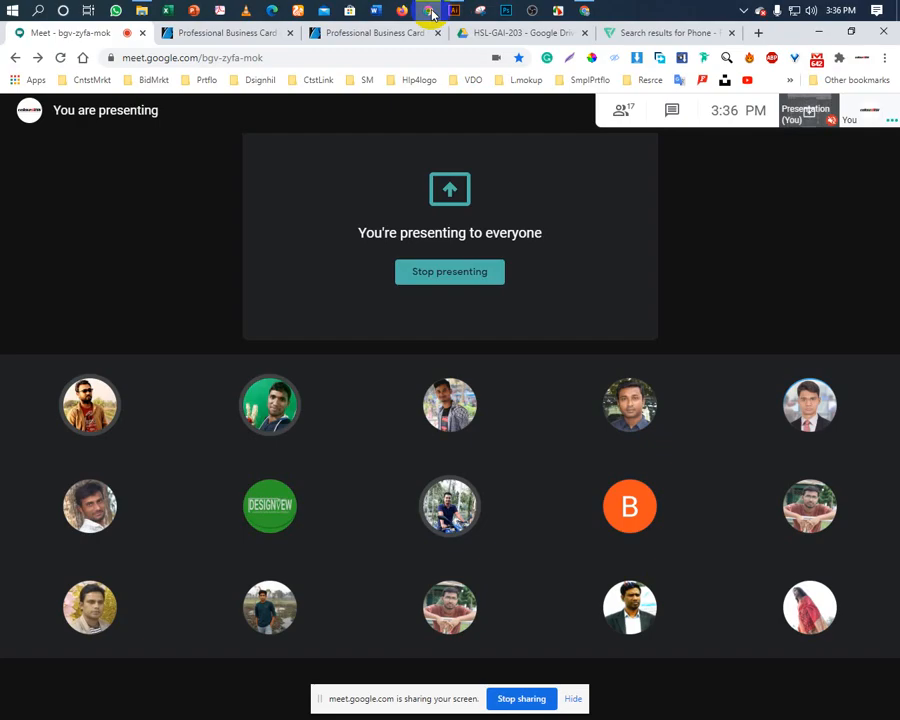
{"action": "left_click", "coordinate": [454, 11]}
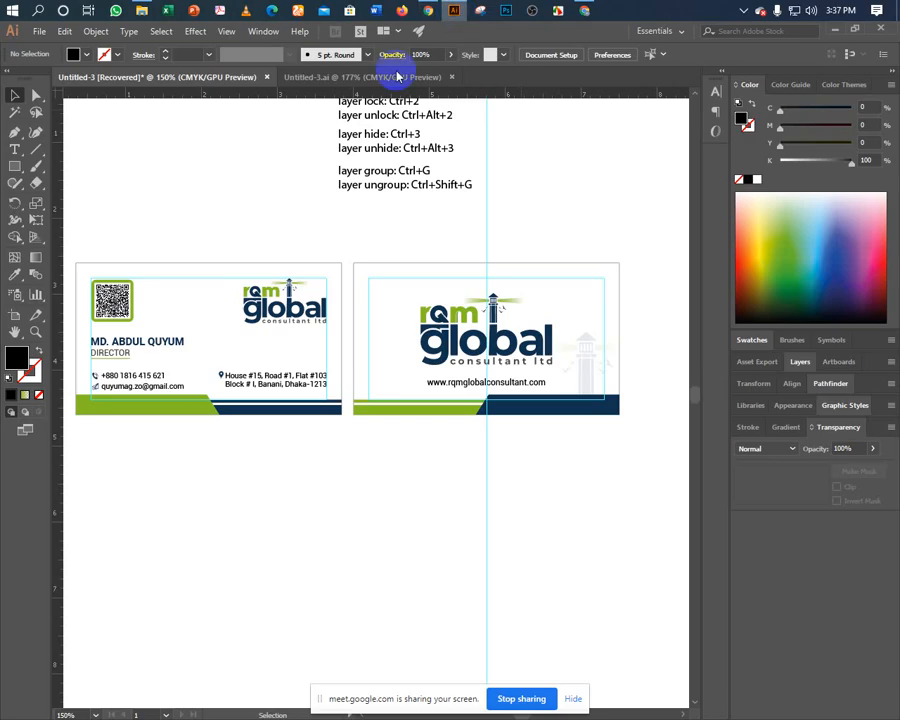
{"action": "right_click", "coordinate": [304, 517]}
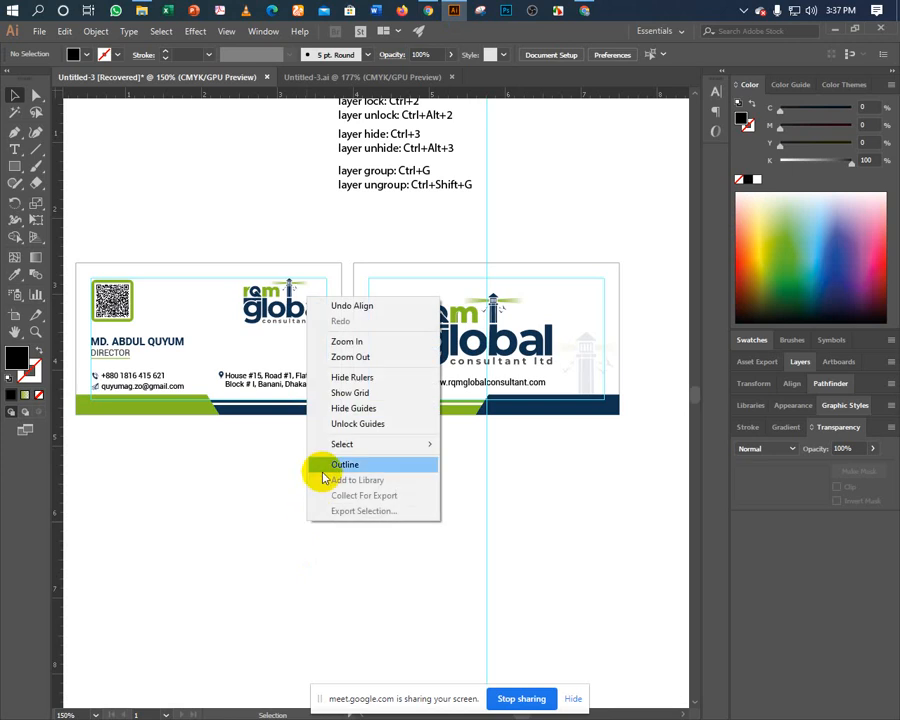
{"action": "left_click", "coordinate": [357, 423]}
{"action": "left_click", "coordinate": [487, 530]}
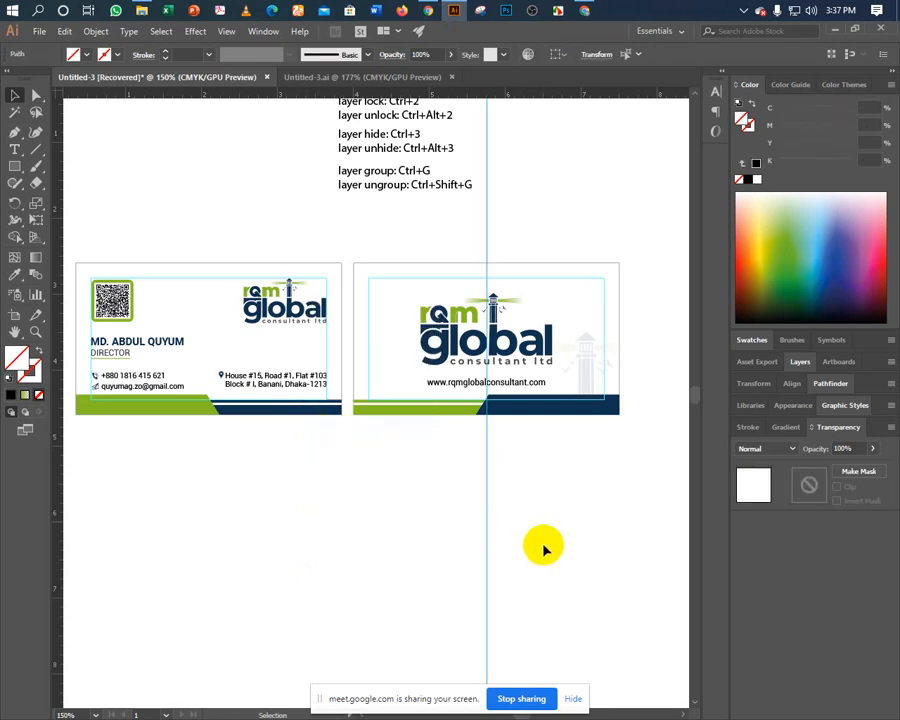
{"action": "key", "text": "Delete"}
{"action": "right_click", "coordinate": [428, 499]}
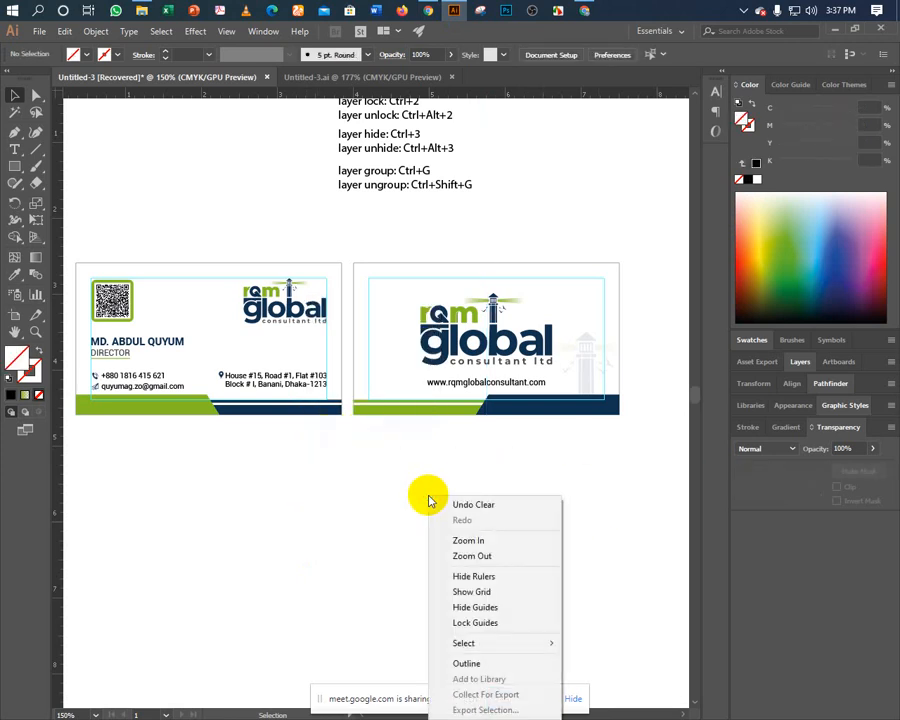
{"action": "left_click", "coordinate": [440, 622]}
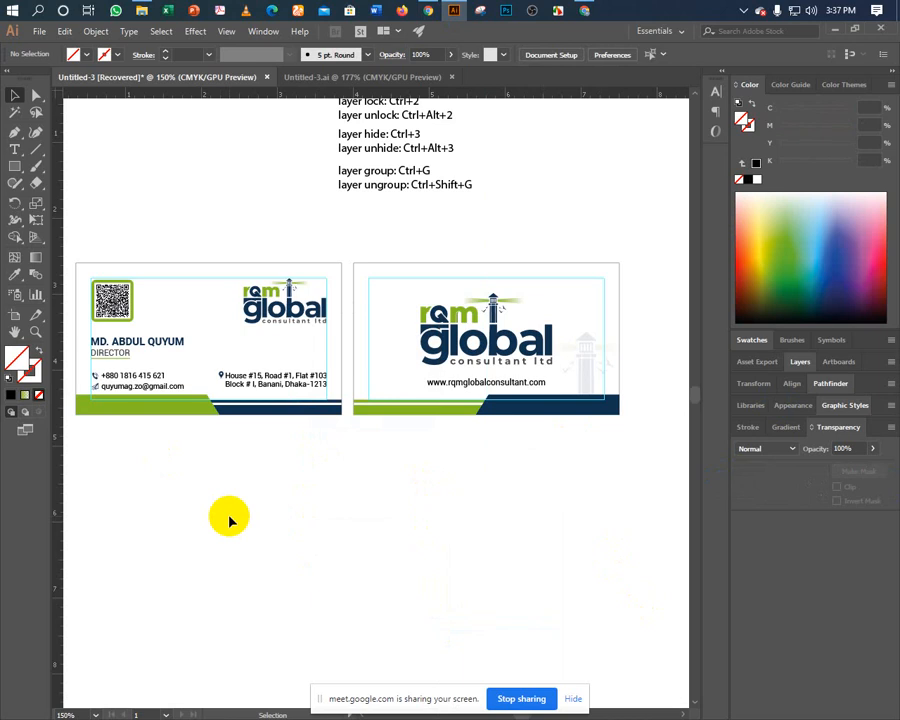
Duplicate the right logo card directly below the original.
{"action": "left_click_drag", "start_coordinate": [393, 246], "coordinate": [585, 482]}
{"action": "left_click_drag", "start_coordinate": [509, 358], "coordinate": [507, 528]}
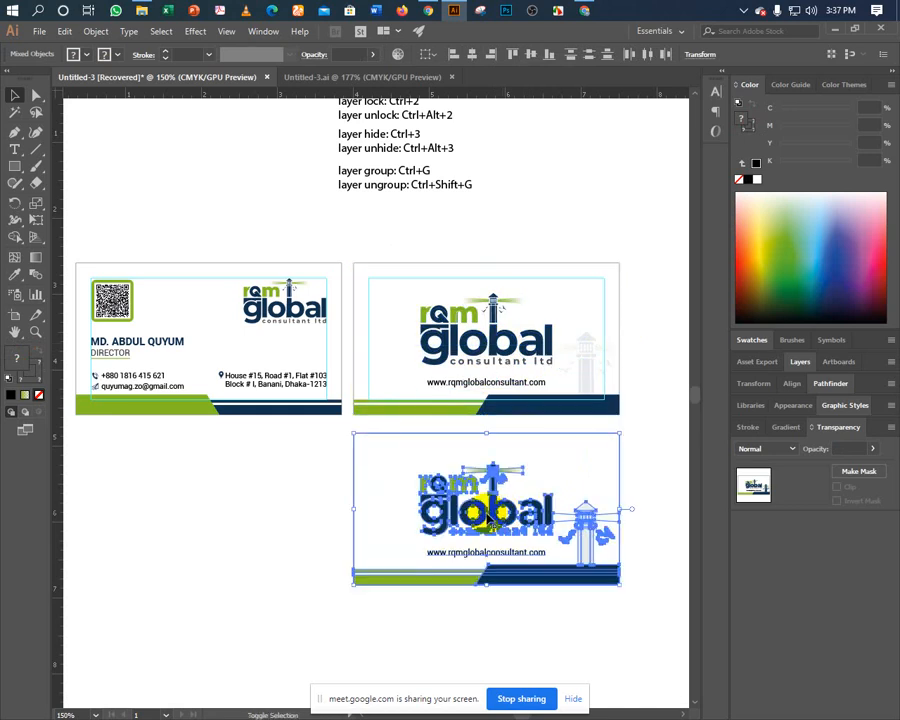
{"action": "left_click", "coordinate": [260, 517]}
{"action": "left_click_drag", "start_coordinate": [297, 503], "coordinate": [578, 528]}
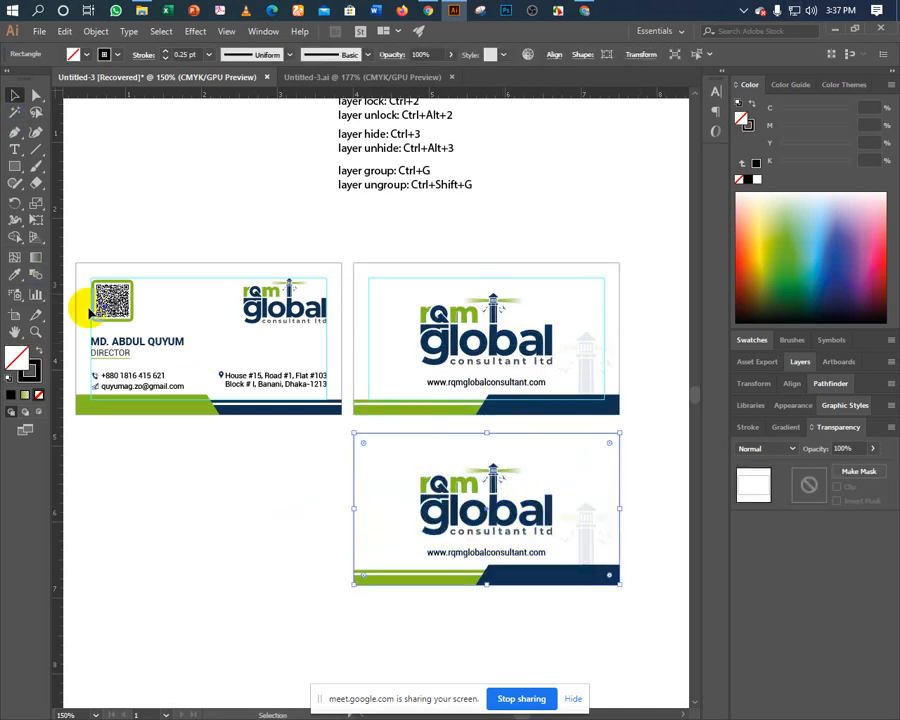
Fill the duplicate card's background with the green sampled from the stripe.
{"action": "left_click", "coordinate": [15, 272]}
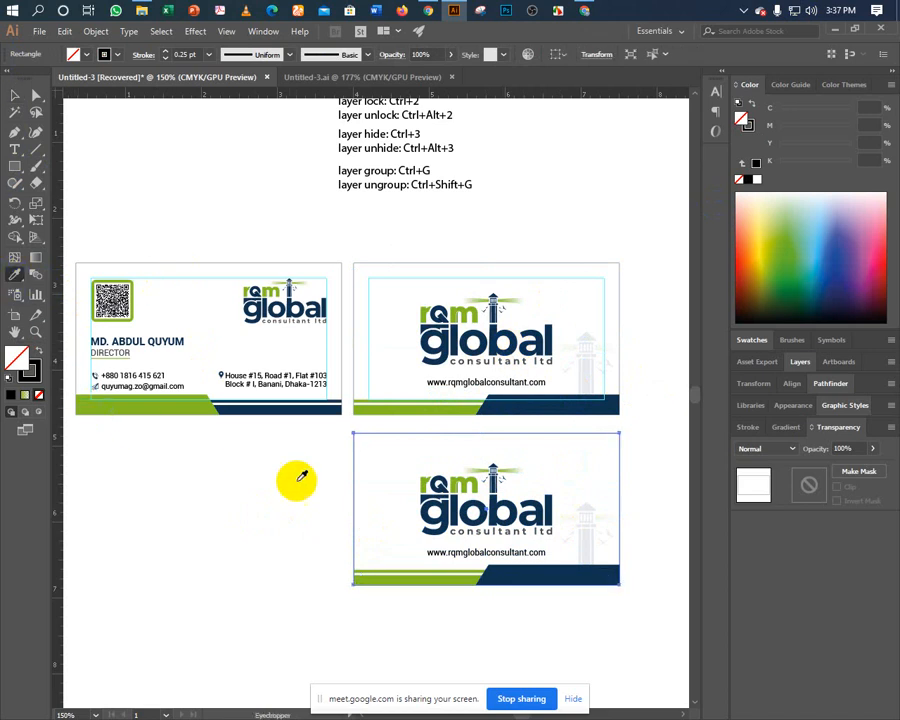
{"action": "left_click", "coordinate": [145, 406]}
{"action": "left_click", "coordinate": [15, 94]}
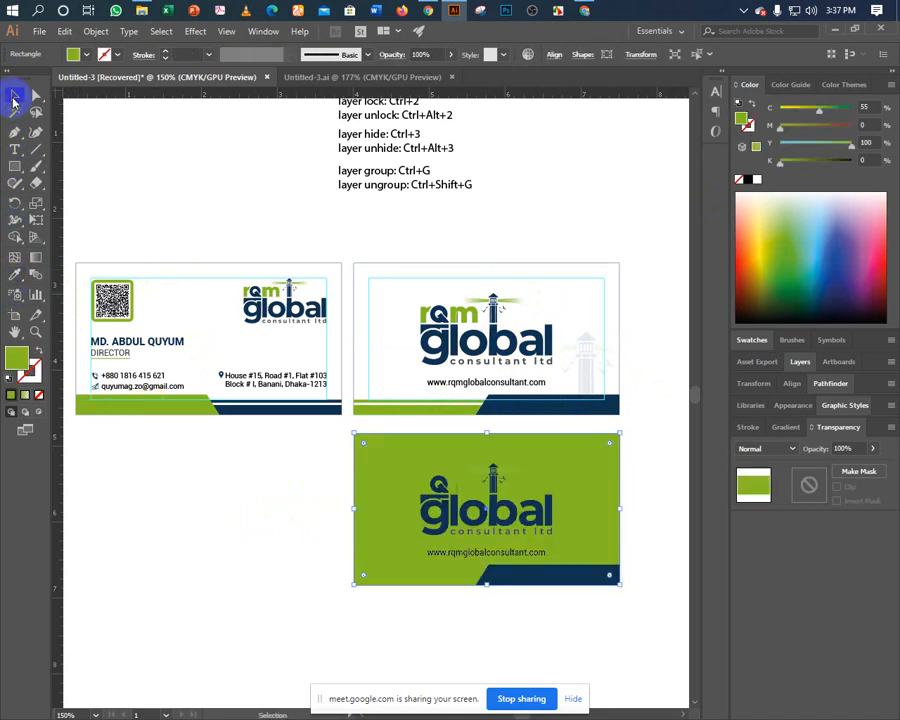
{"action": "left_click", "coordinate": [268, 558]}
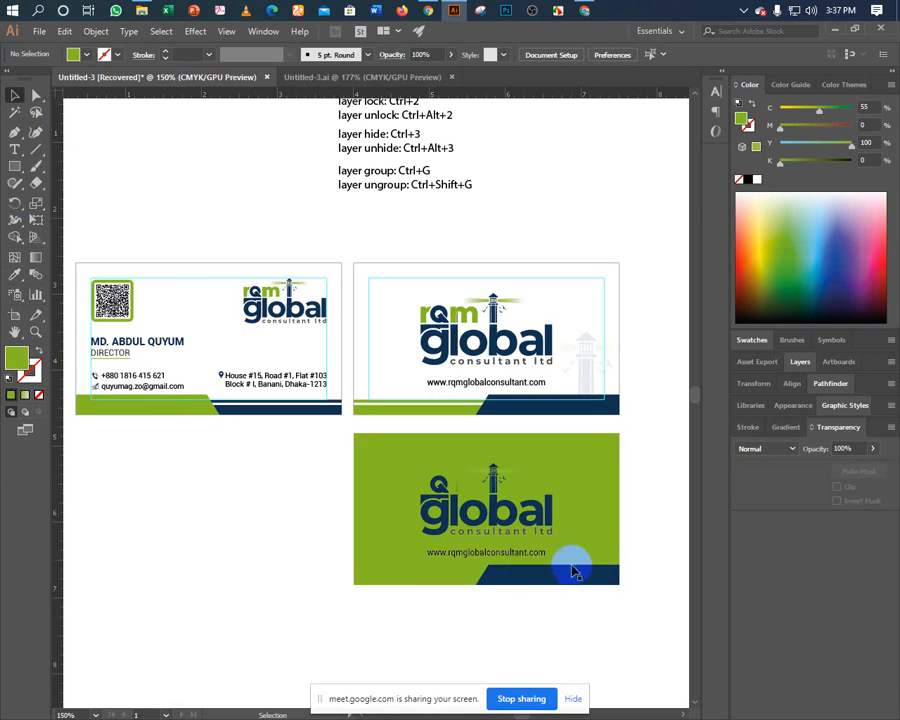
{"action": "left_click", "coordinate": [536, 580]}
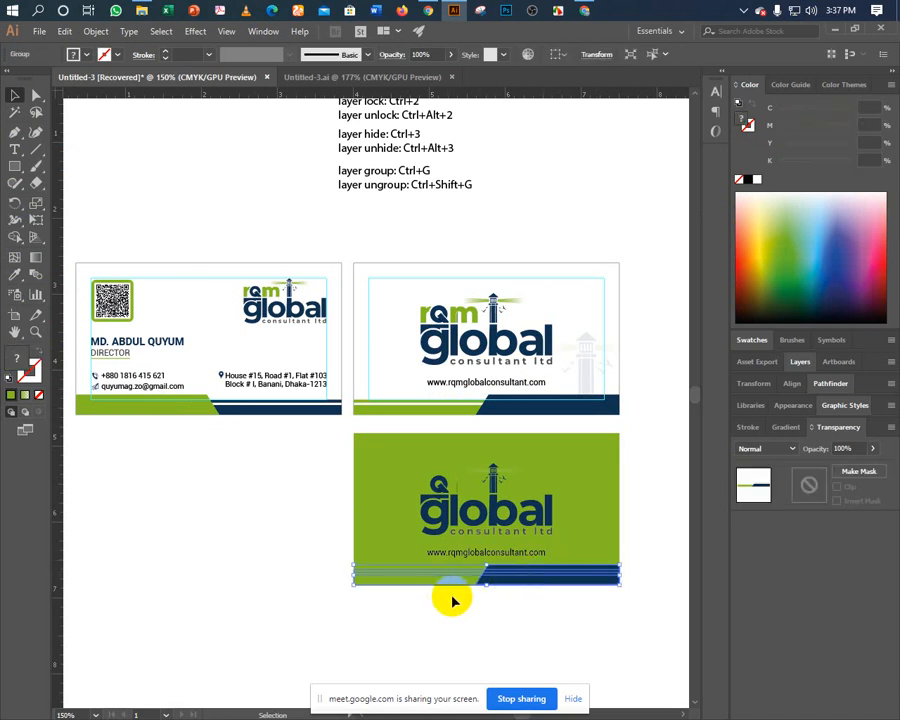
{"action": "left_click", "coordinate": [450, 603]}
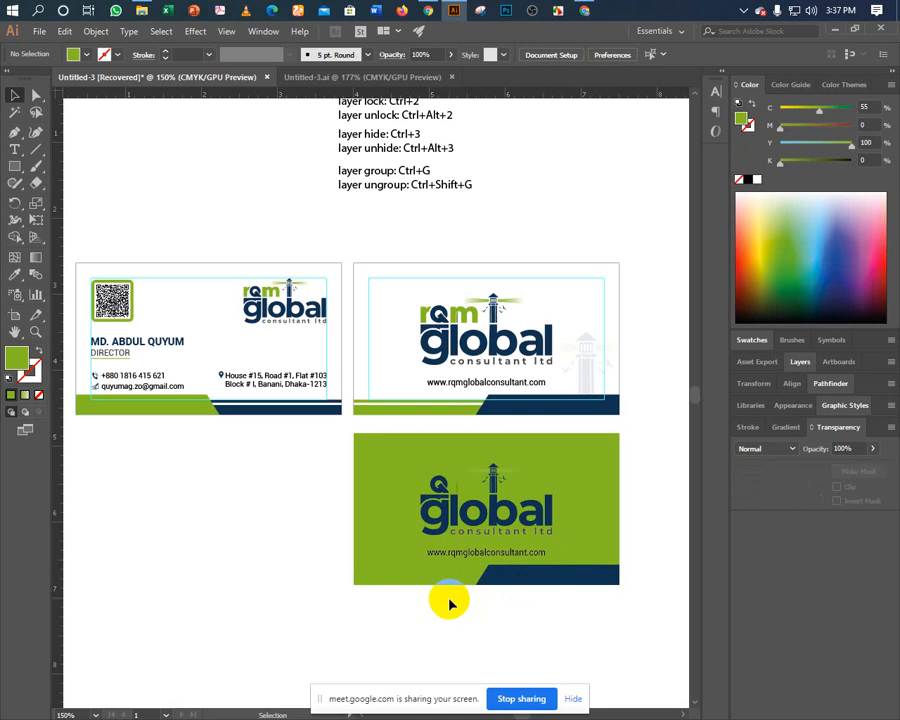
Try filling the green card's bottom stripe group with white, then undo it.
{"action": "left_click", "coordinate": [384, 520]}
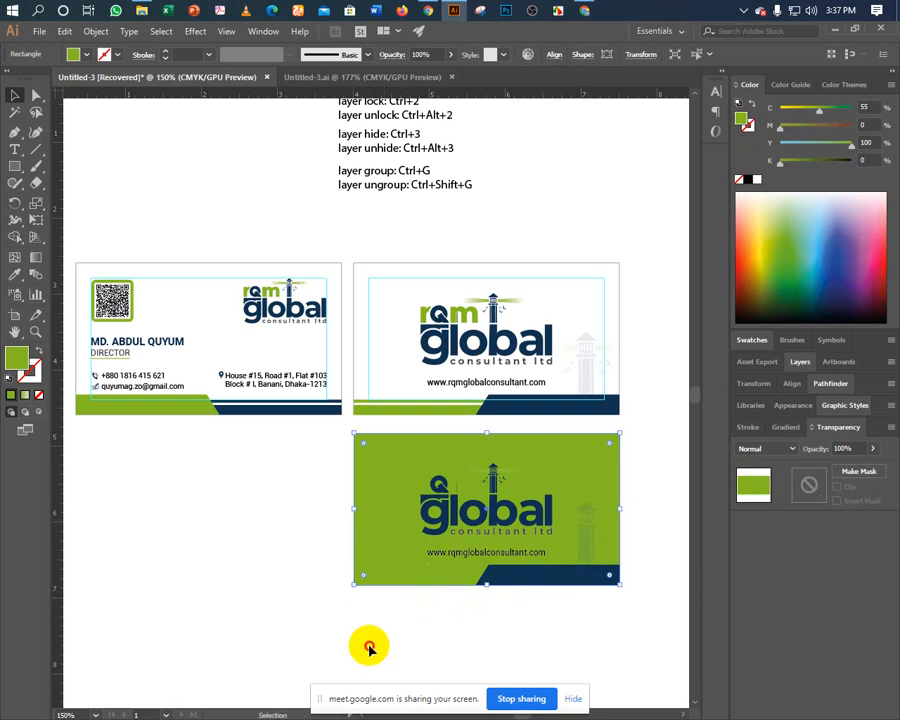
{"action": "left_click", "coordinate": [425, 607]}
{"action": "left_click", "coordinate": [411, 580]}
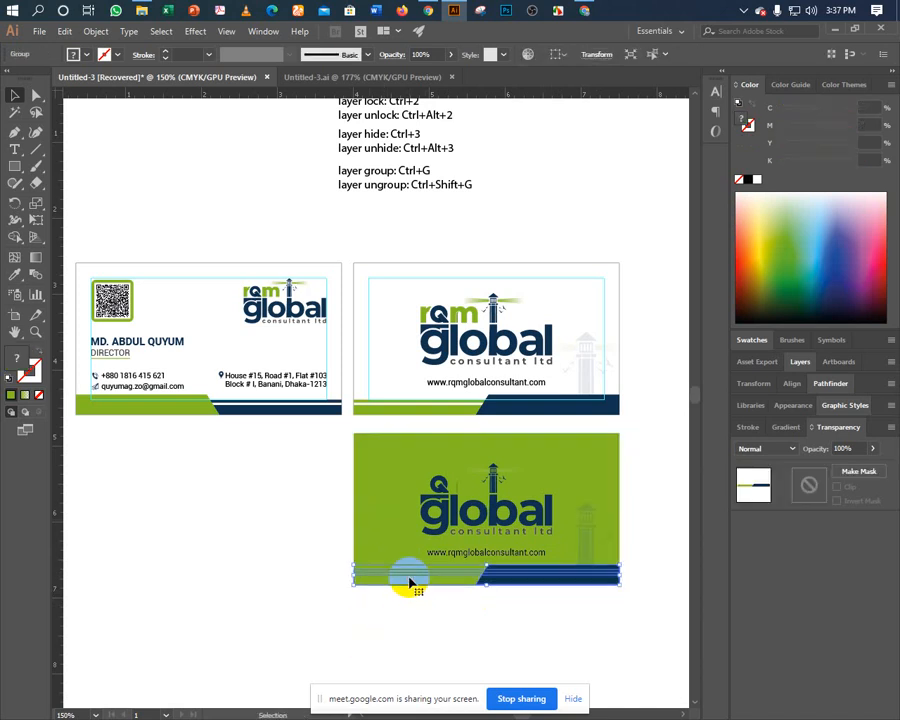
{"action": "left_click", "coordinate": [15, 276]}
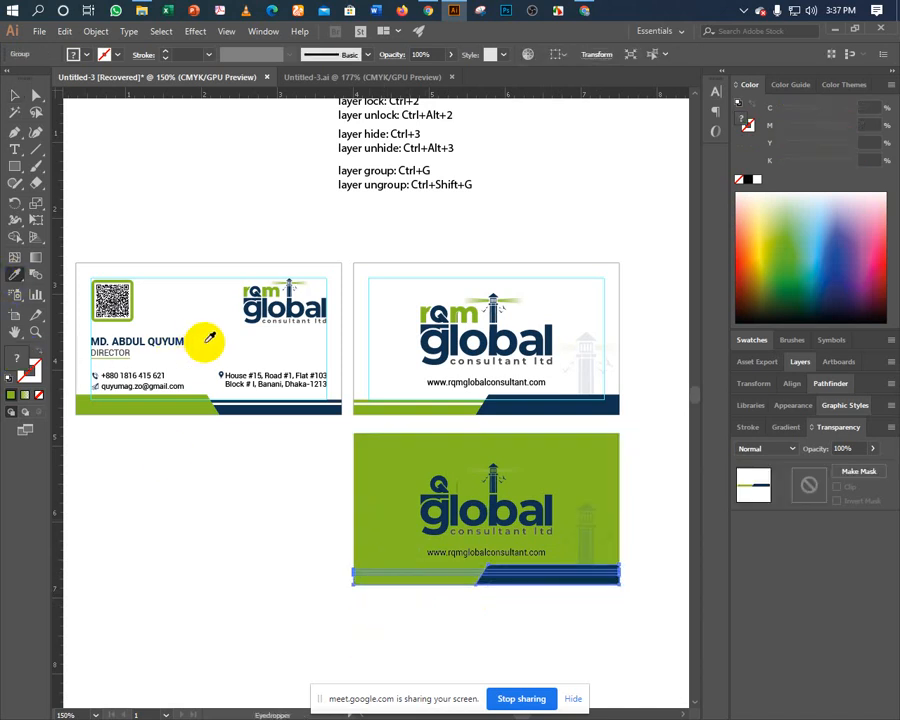
{"action": "left_click", "coordinate": [201, 392]}
{"action": "key", "text": "ctrl+z"}
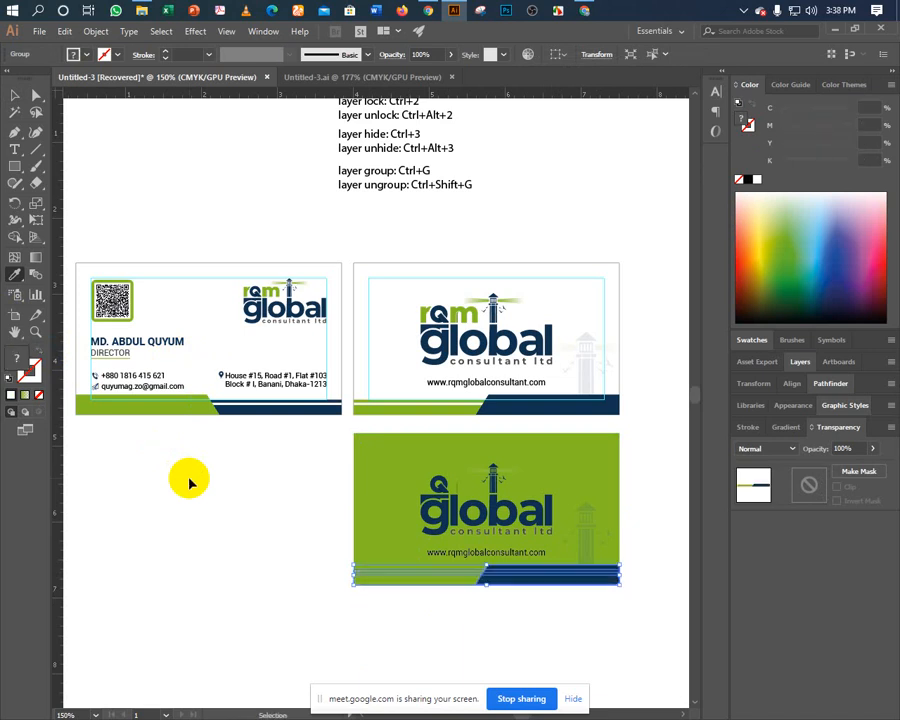
{"action": "left_click", "coordinate": [18, 95]}
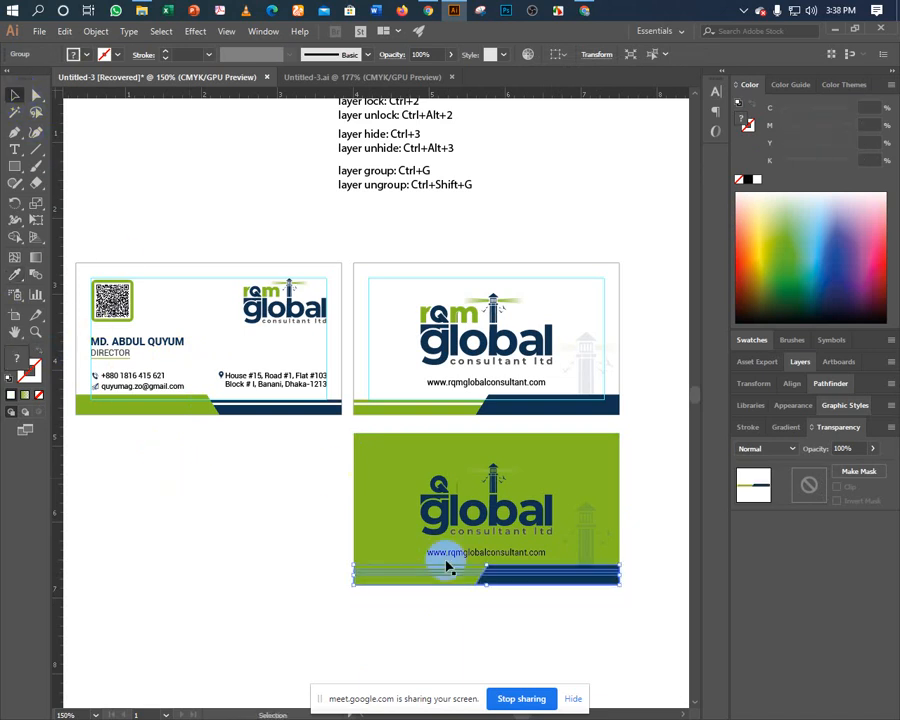
Ungroup the bottom stripes and recolour the bottom-left stripe white from the first card.
{"action": "right_click", "coordinate": [485, 574]}
{"action": "left_click", "coordinate": [517, 463]}
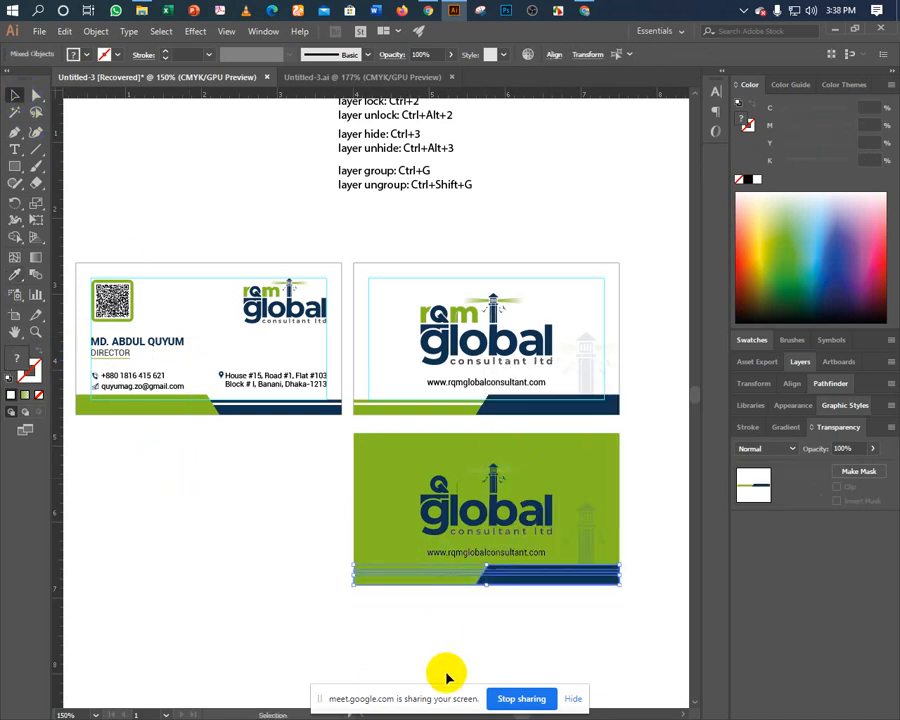
{"action": "left_click", "coordinate": [446, 665]}
{"action": "left_click", "coordinate": [437, 578]}
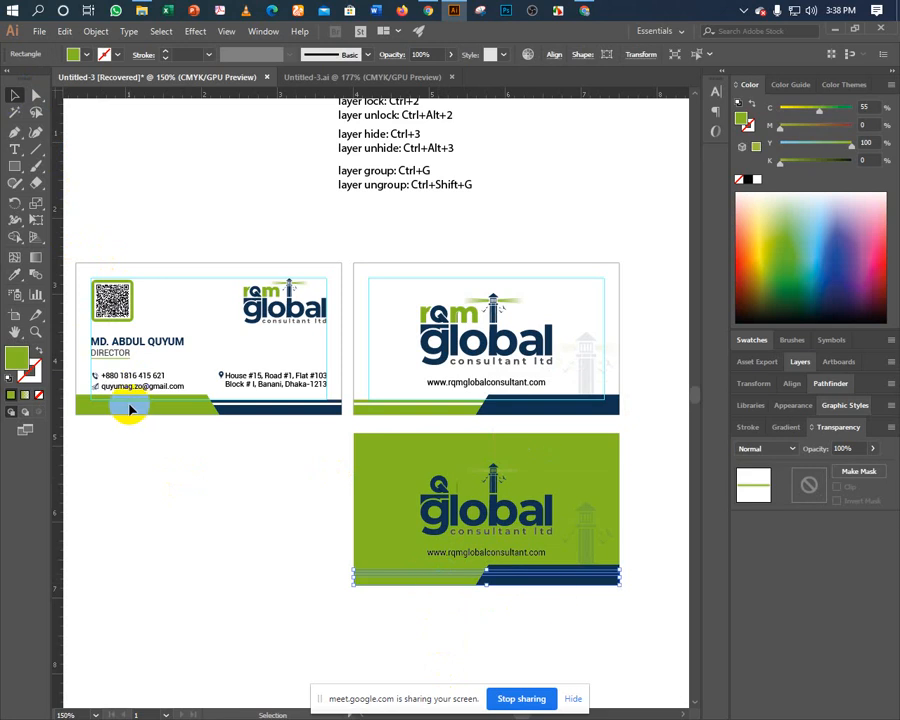
{"action": "left_click", "coordinate": [15, 273]}
{"action": "left_click", "coordinate": [202, 316]}
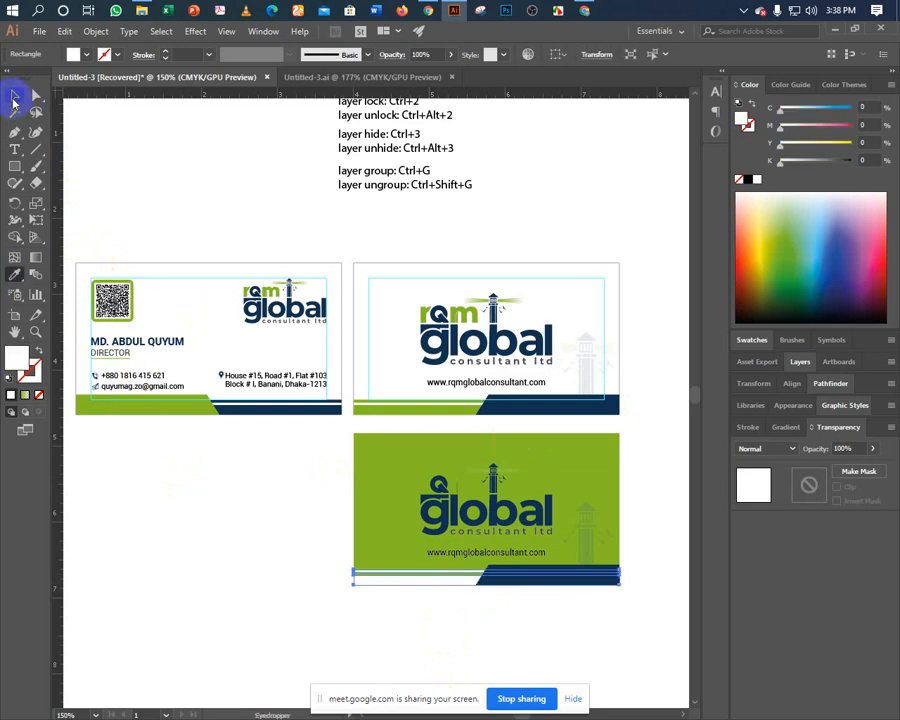
{"action": "left_click", "coordinate": [12, 96]}
{"action": "left_click", "coordinate": [176, 508]}
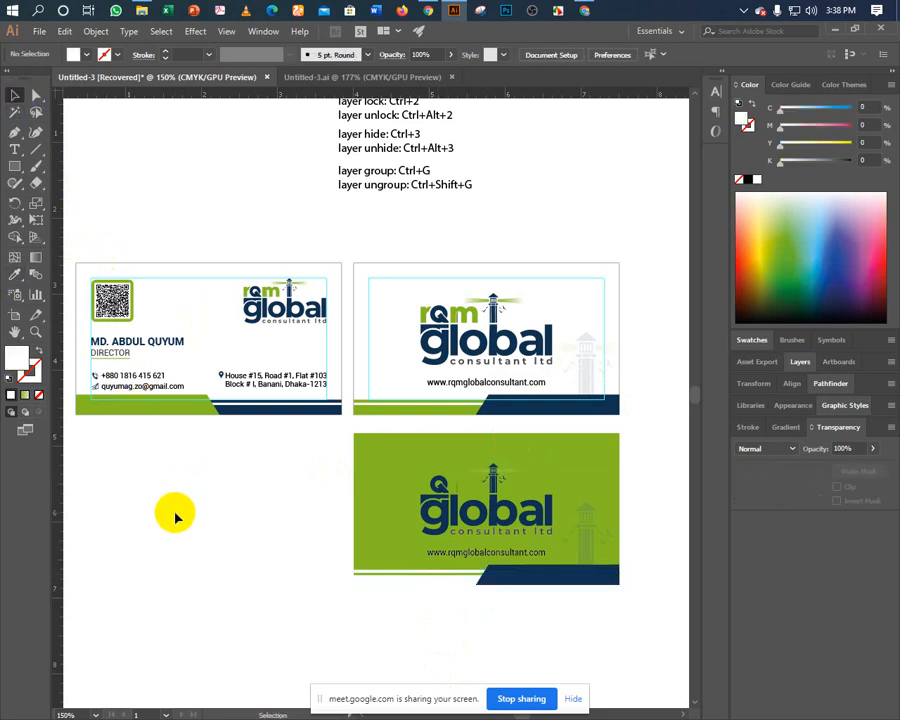
{"action": "left_click", "coordinate": [412, 585]}
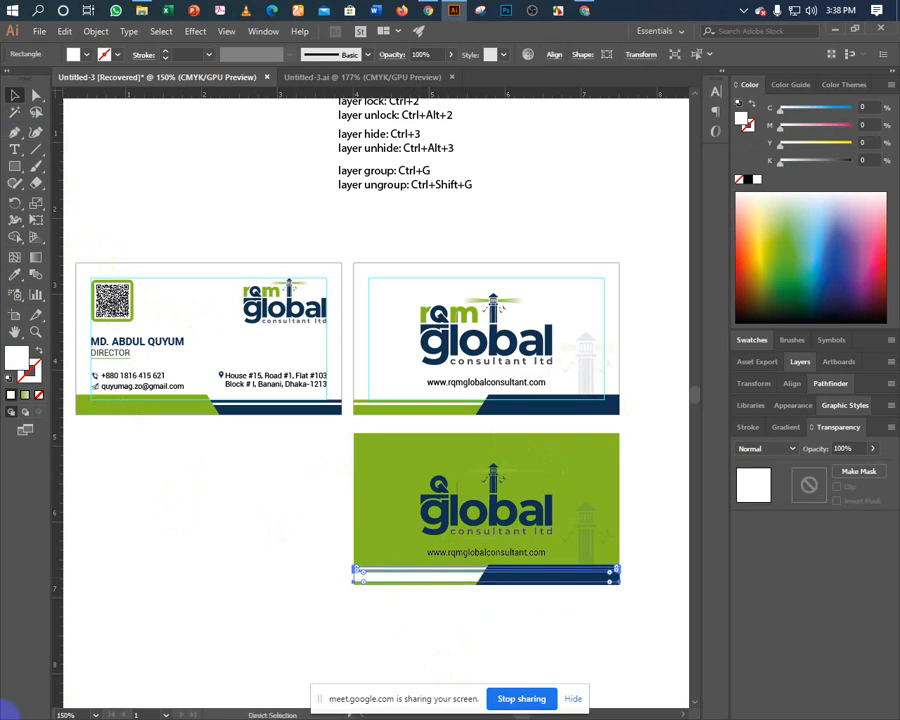
{"action": "left_click", "coordinate": [171, 532]}
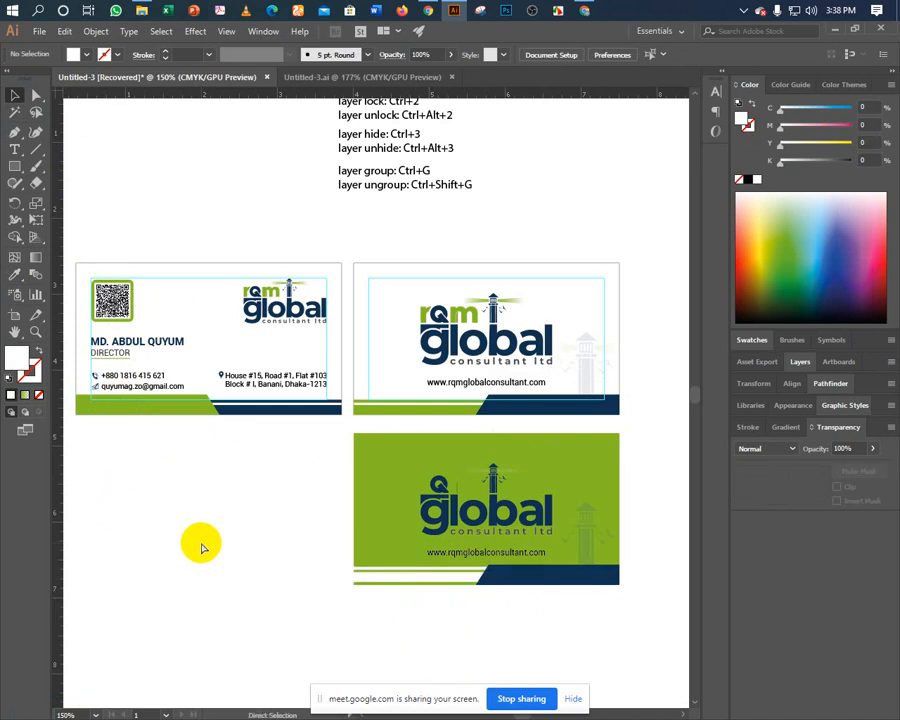
{"action": "key", "text": "ctrl+z"}
Delete the navy stripe and the faded lighthouse graphic from the green card.
{"action": "left_click", "coordinate": [201, 546]}
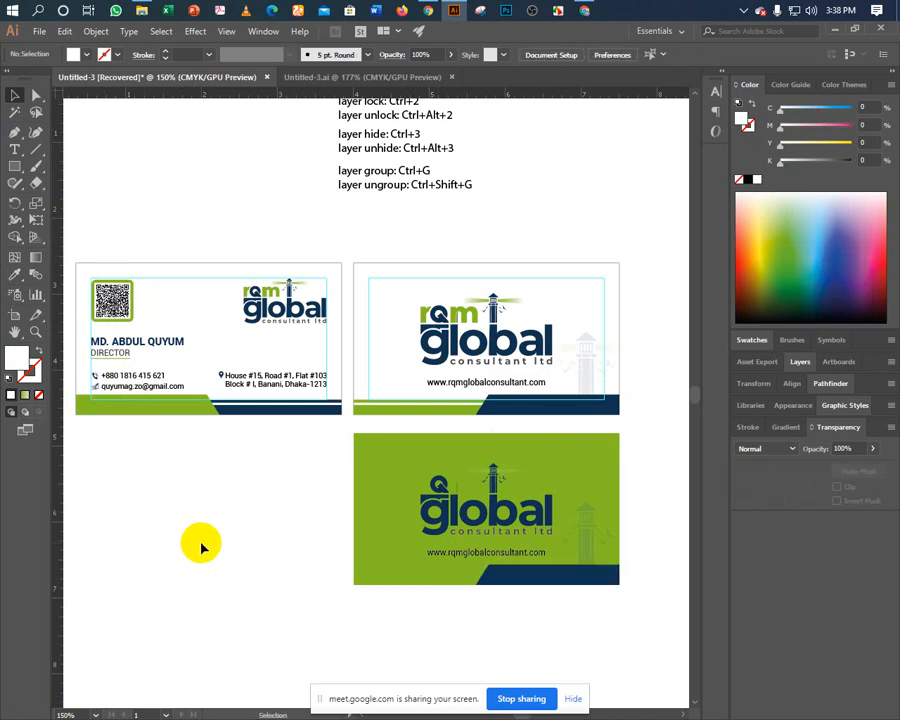
{"action": "left_click", "coordinate": [495, 586]}
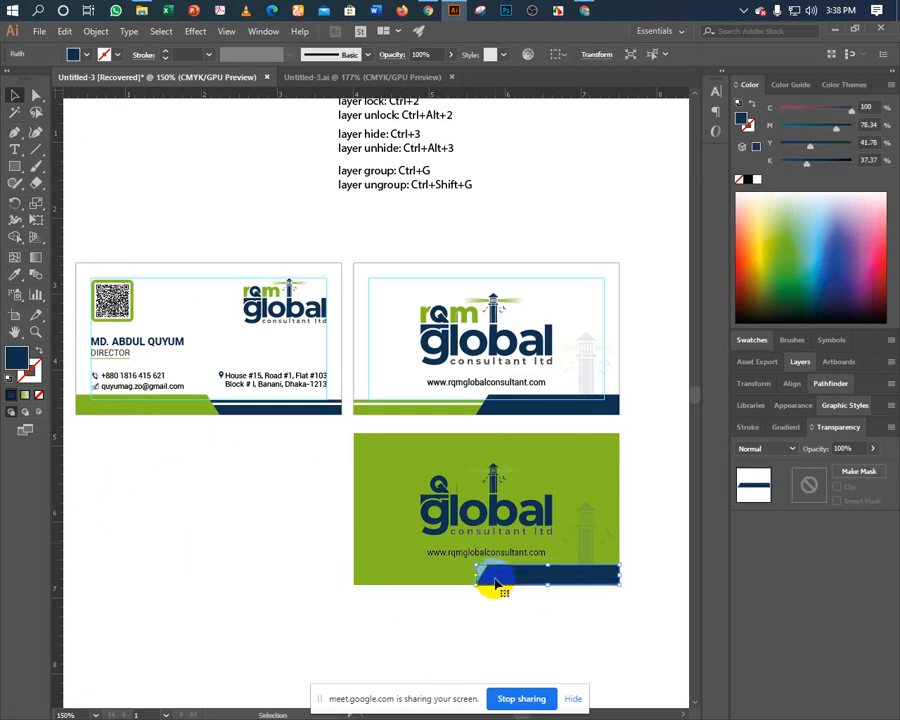
{"action": "key", "text": "Delete"}
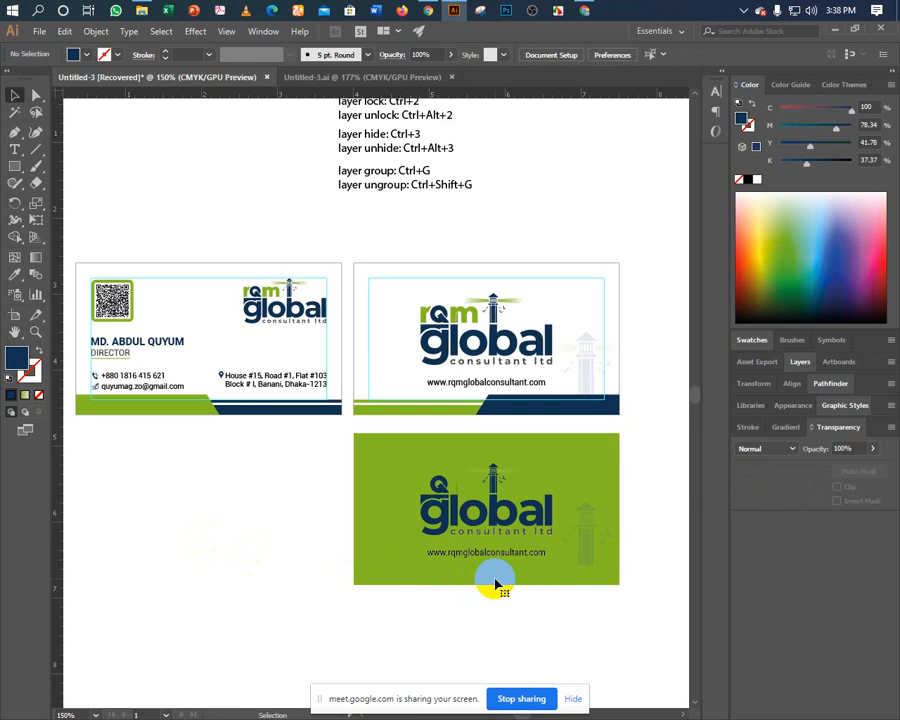
{"action": "left_click", "coordinate": [591, 566]}
{"action": "key", "text": "Delete"}
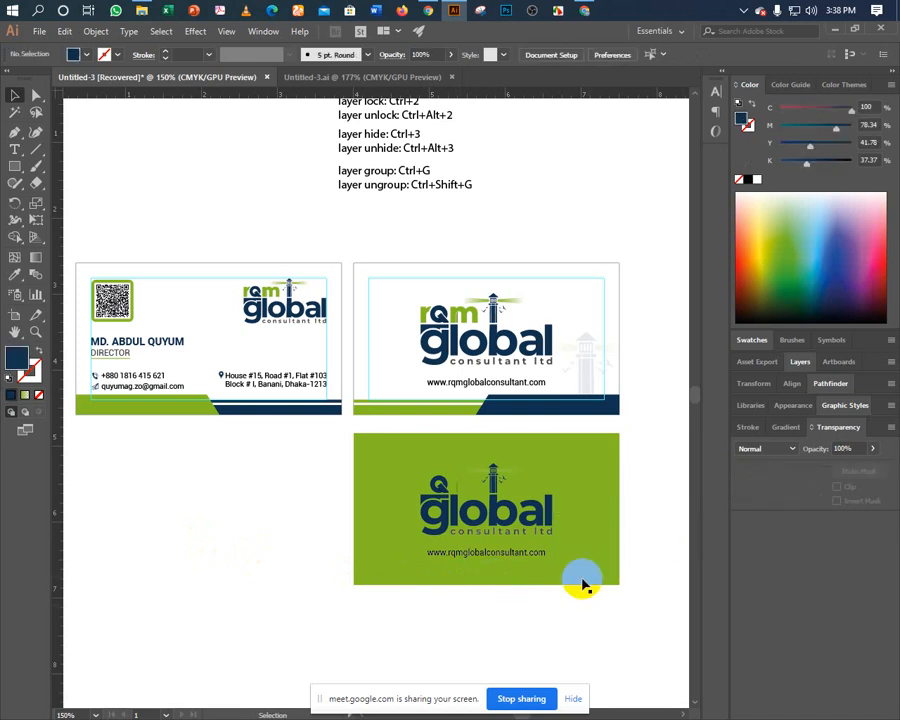
Colour the green card's website text navy to match the front card's name, after trying white.
{"action": "left_click", "coordinate": [460, 563]}
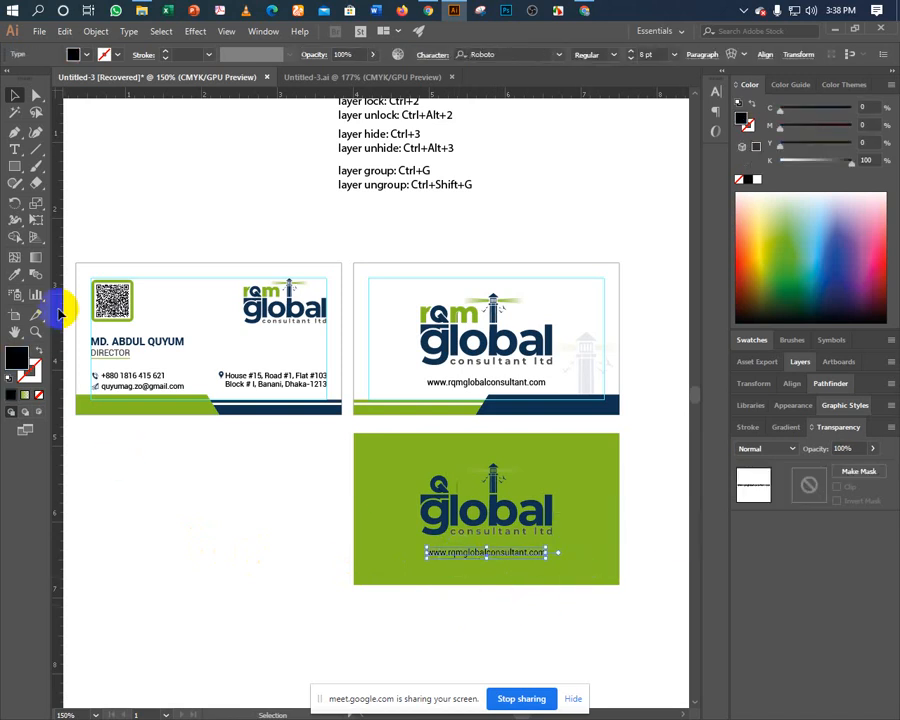
{"action": "left_click", "coordinate": [14, 274]}
{"action": "left_click", "coordinate": [172, 457]}
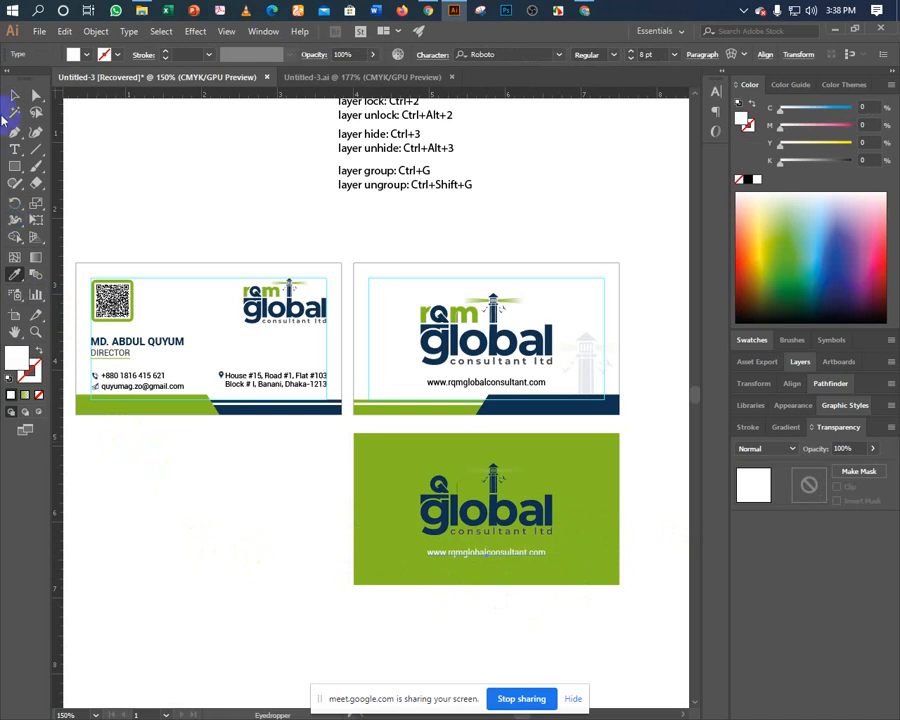
{"action": "left_click", "coordinate": [15, 95]}
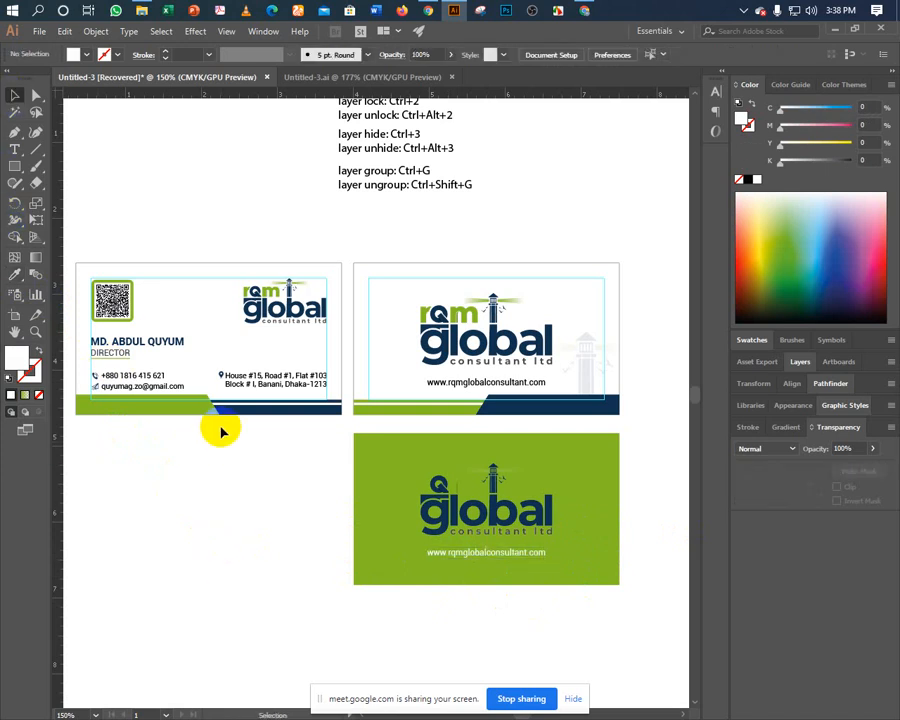
{"action": "key", "text": "ctrl+z"}
{"action": "left_click", "coordinate": [265, 527]}
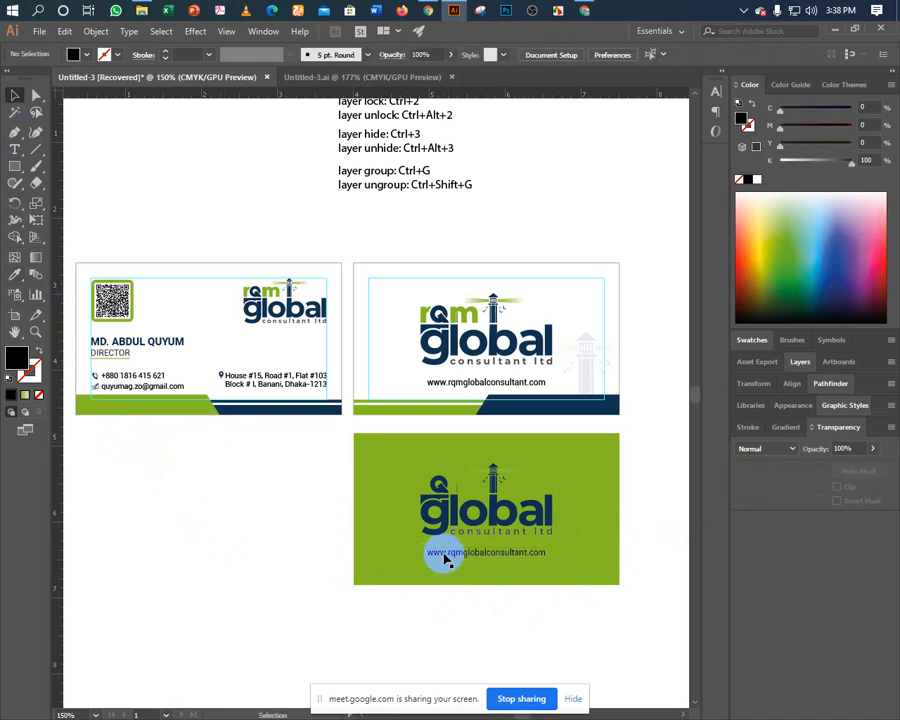
{"action": "left_click", "coordinate": [448, 555]}
{"action": "left_click", "coordinate": [15, 273]}
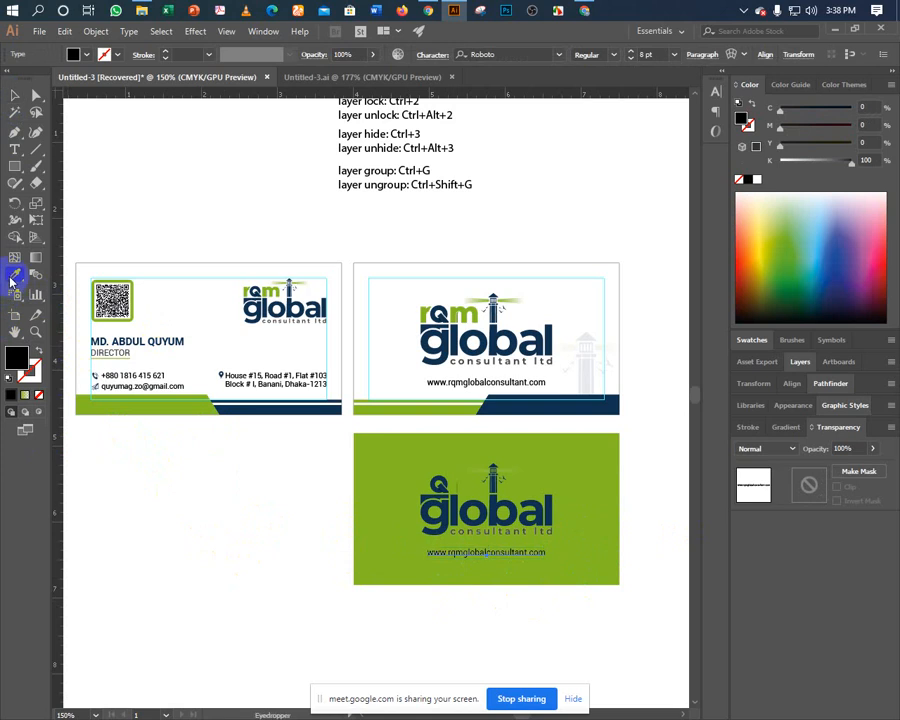
{"action": "left_click", "coordinate": [90, 342]}
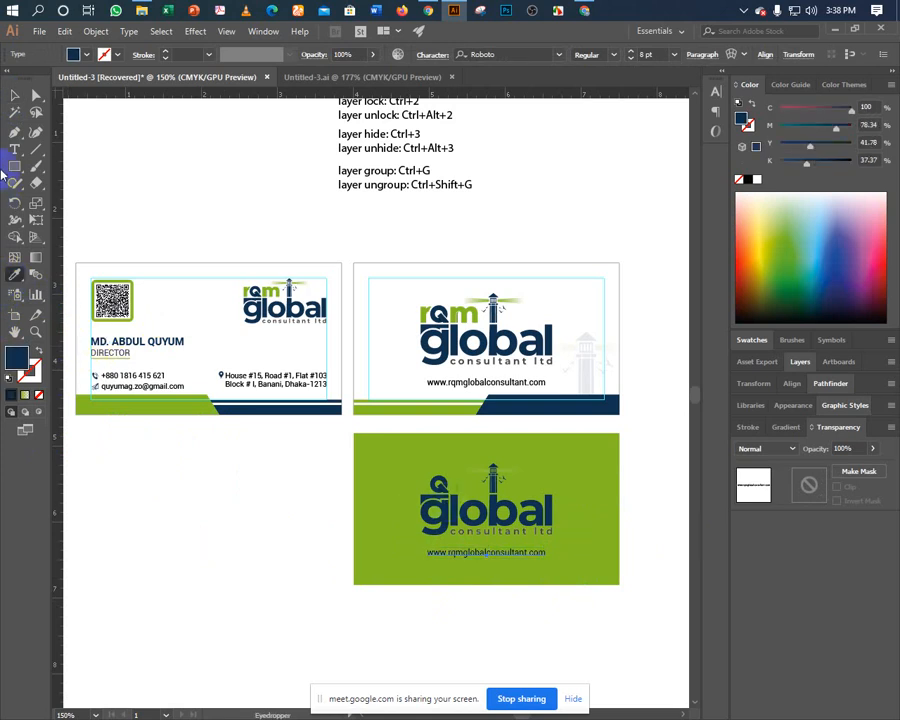
{"action": "left_click", "coordinate": [15, 95]}
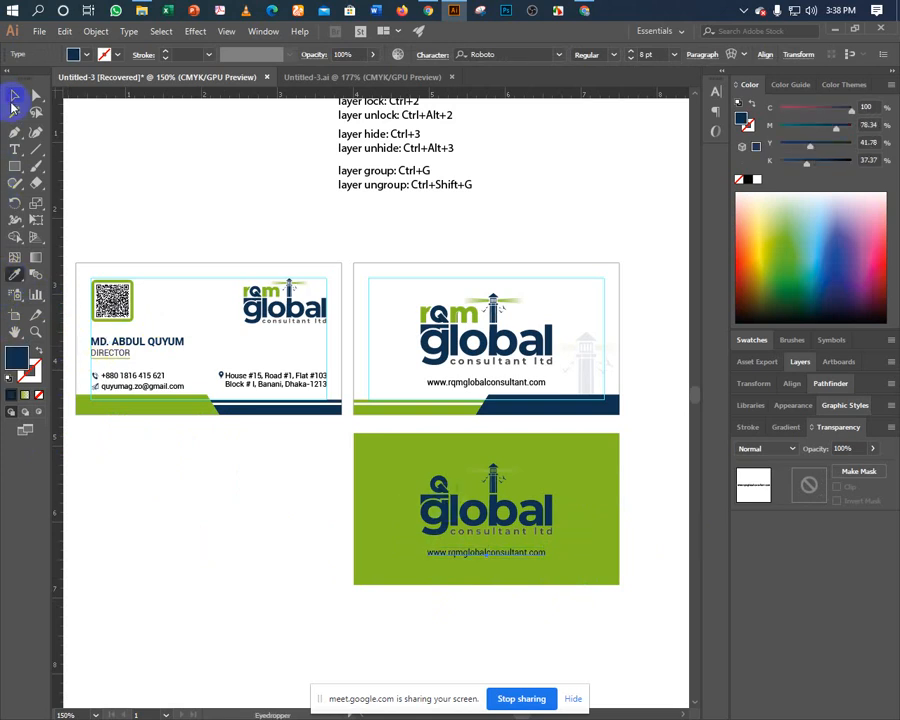
Ungroup the green card's logo and move a small green piece beside the Q.
{"action": "left_click", "coordinate": [445, 490]}
{"action": "right_click", "coordinate": [465, 548]}
{"action": "left_click", "coordinate": [490, 593]}
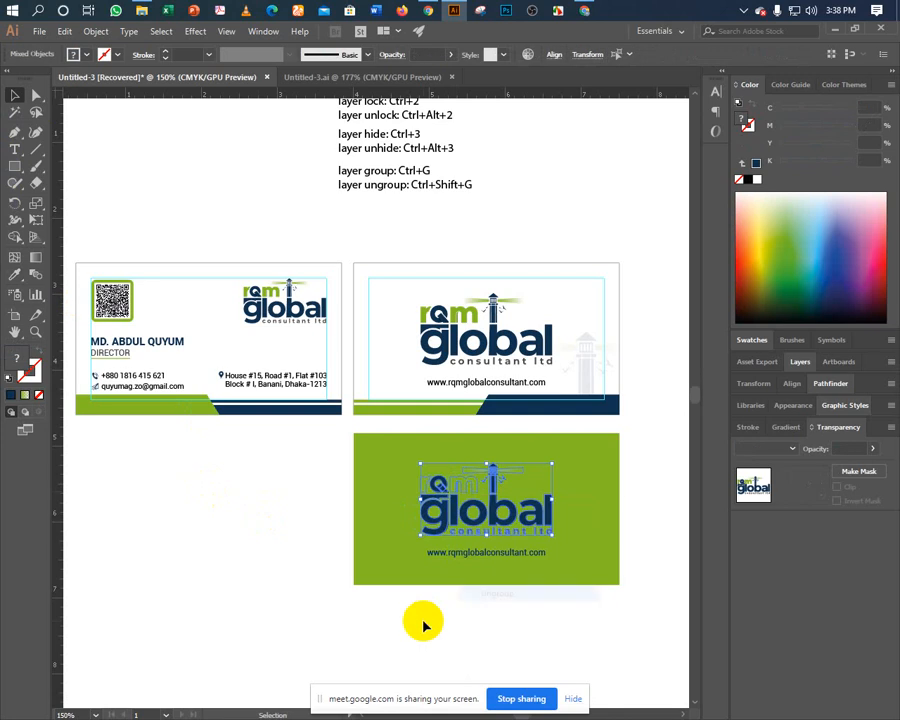
{"action": "left_click", "coordinate": [420, 622]}
{"action": "left_click", "coordinate": [456, 504]}
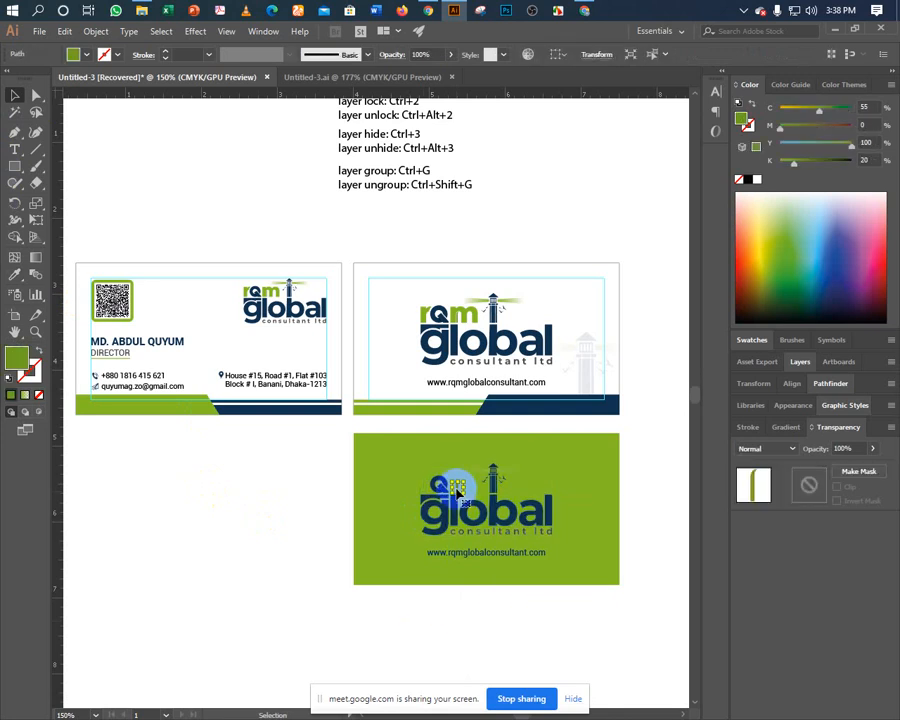
{"action": "mouse_move", "coordinate": [381, 483]}
{"action": "left_mouse_down"}
{"action": "mouse_move", "coordinate": [414, 538]}
{"action": "mouse_move", "coordinate": [394, 487]}
{"action": "left_mouse_up"}
Recolour that logo piece and a green letter white.
{"action": "left_click", "coordinate": [15, 273]}
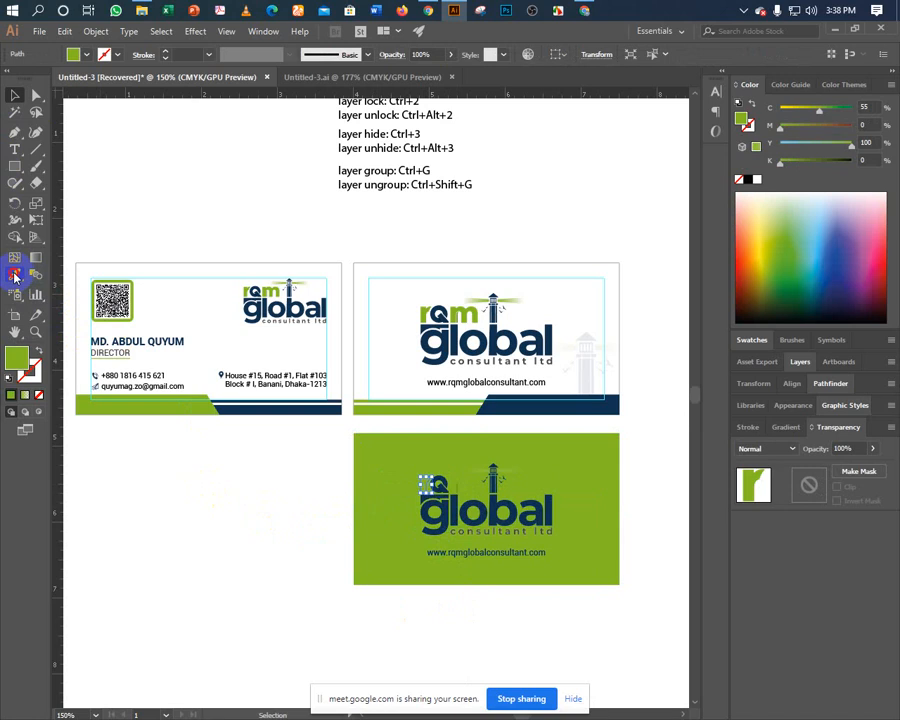
{"action": "left_click", "coordinate": [192, 482]}
{"action": "key", "text": "v"}
{"action": "left_click", "coordinate": [307, 508]}
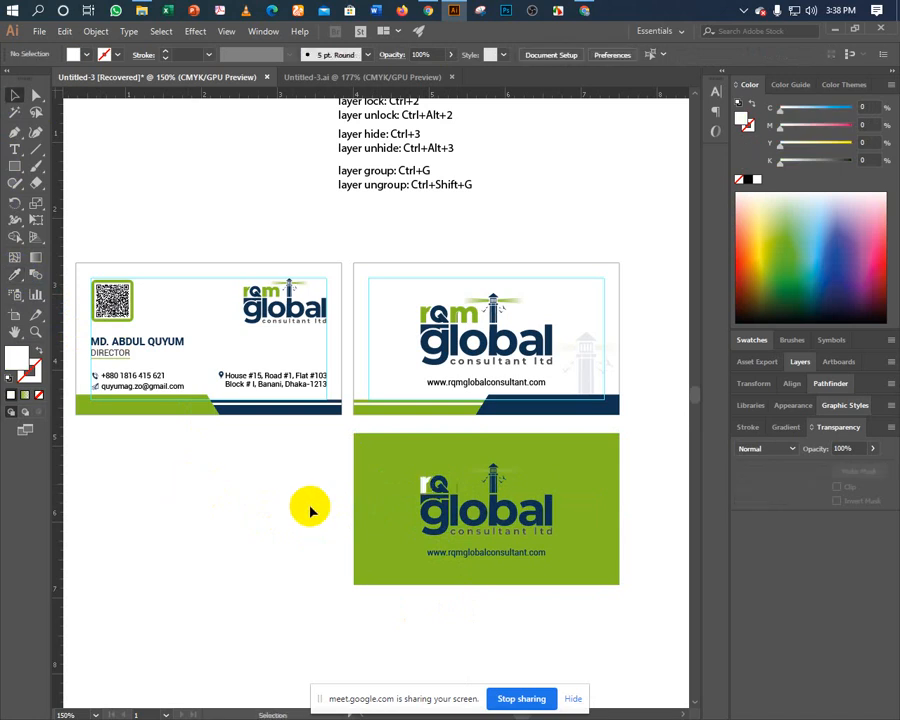
{"action": "left_click", "coordinate": [457, 487]}
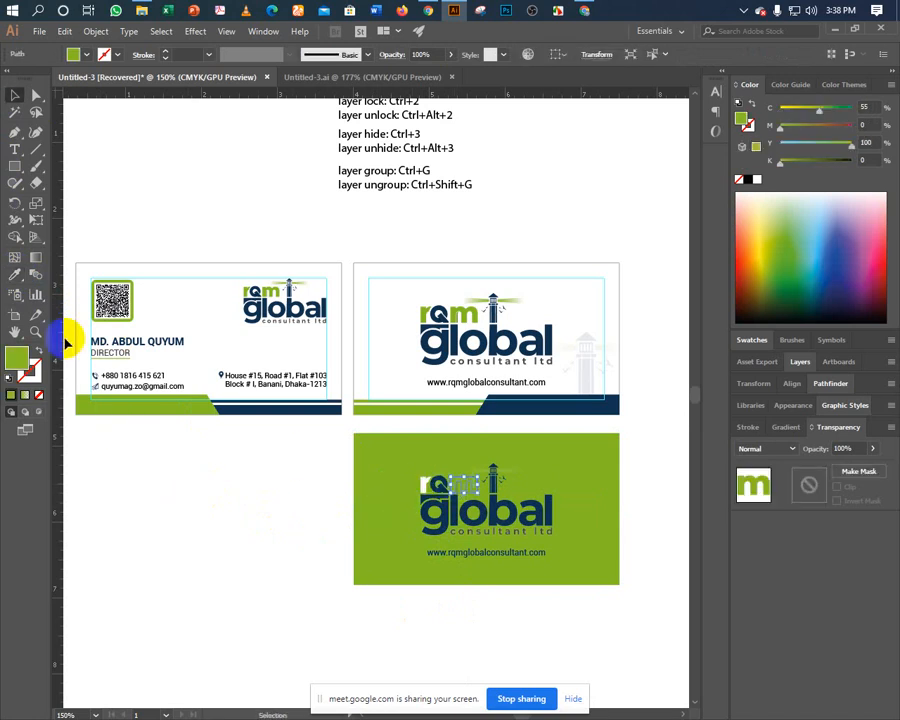
{"action": "left_click", "coordinate": [15, 273]}
{"action": "left_click", "coordinate": [189, 494]}
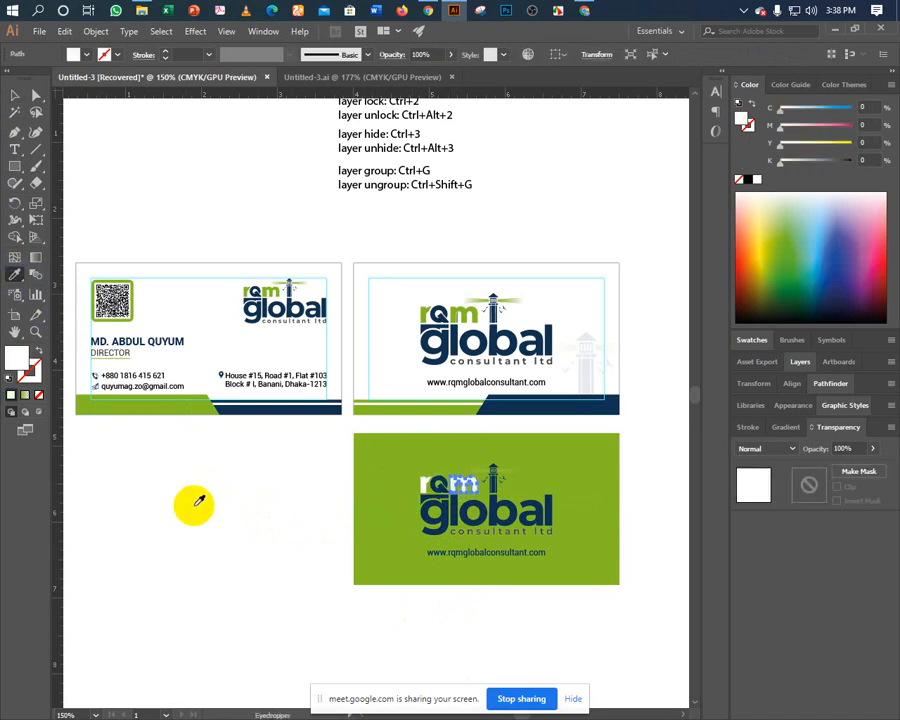
{"action": "key", "text": "v"}
{"action": "left_click", "coordinate": [193, 506]}
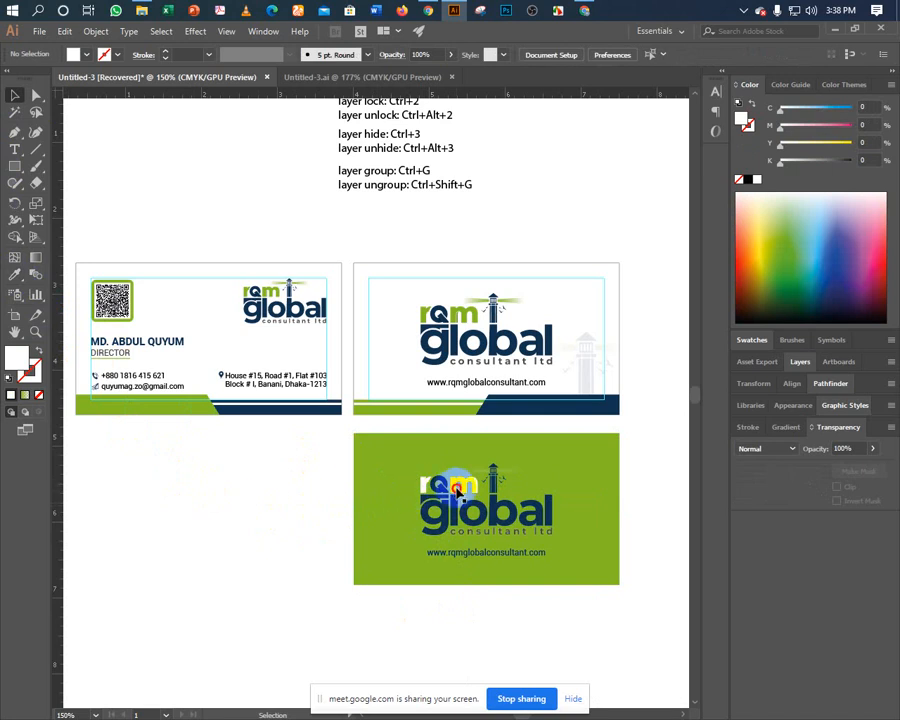
Give another rqm letter a light grey swatch fill.
{"action": "left_click", "coordinate": [457, 490]}
{"action": "left_click", "coordinate": [12, 278]}
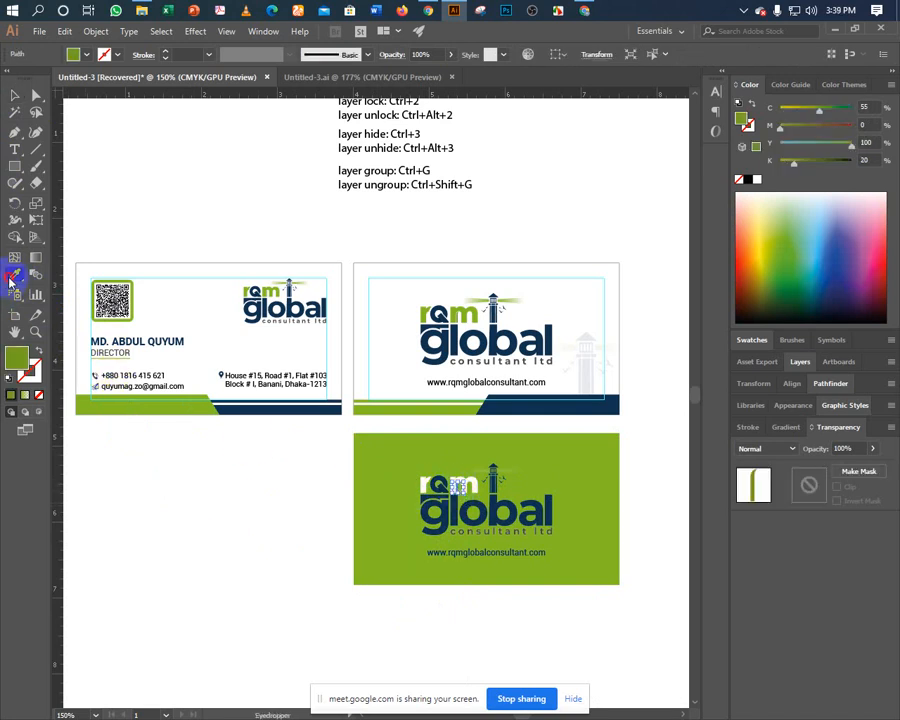
{"action": "left_click", "coordinate": [750, 340]}
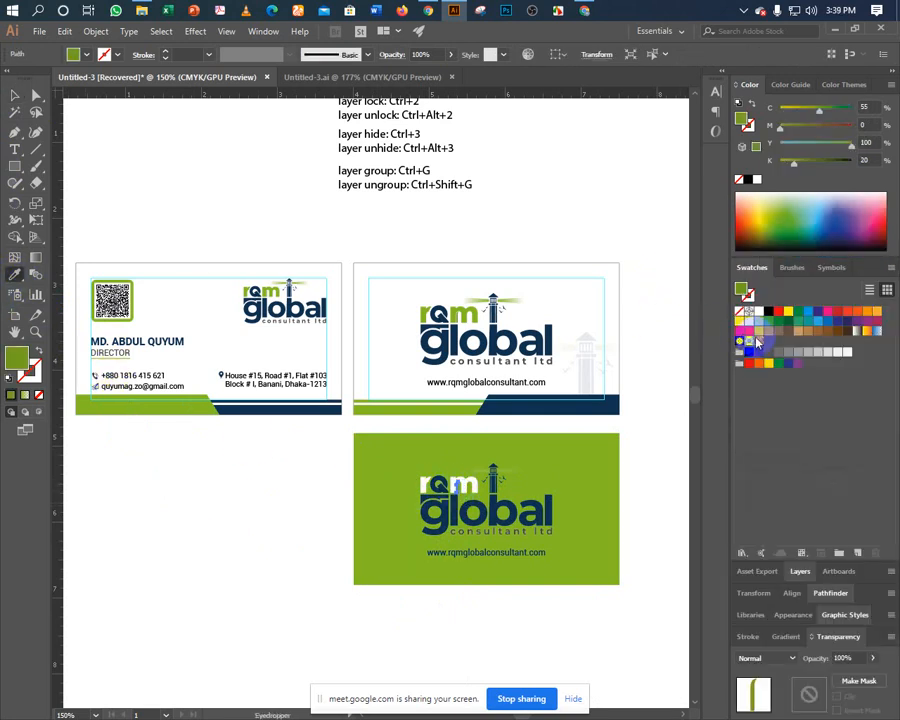
{"action": "left_click", "coordinate": [855, 352]}
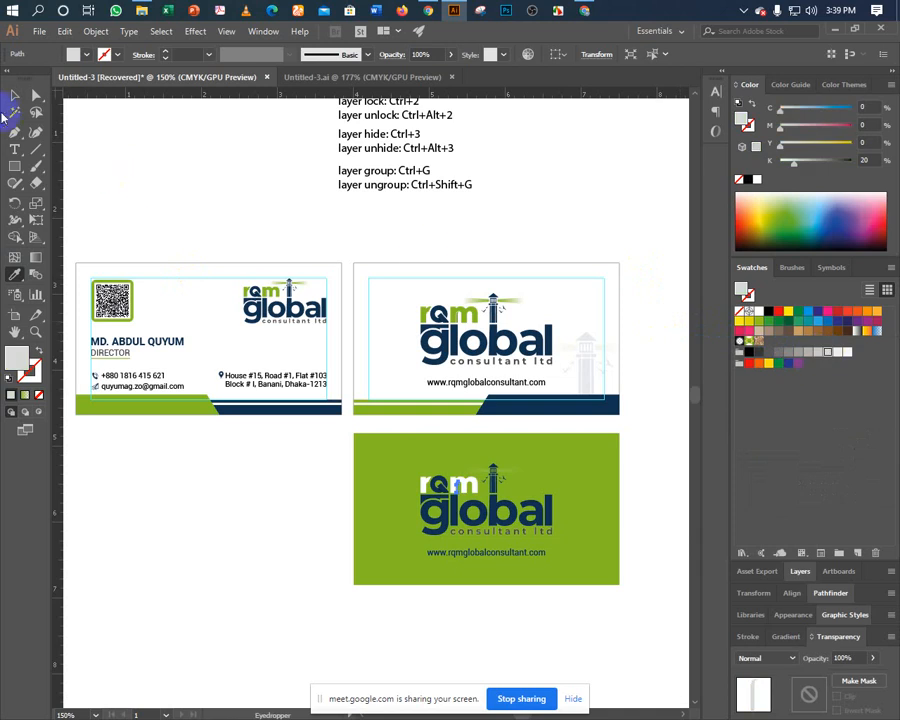
{"action": "left_click", "coordinate": [14, 95]}
{"action": "left_click", "coordinate": [163, 534]}
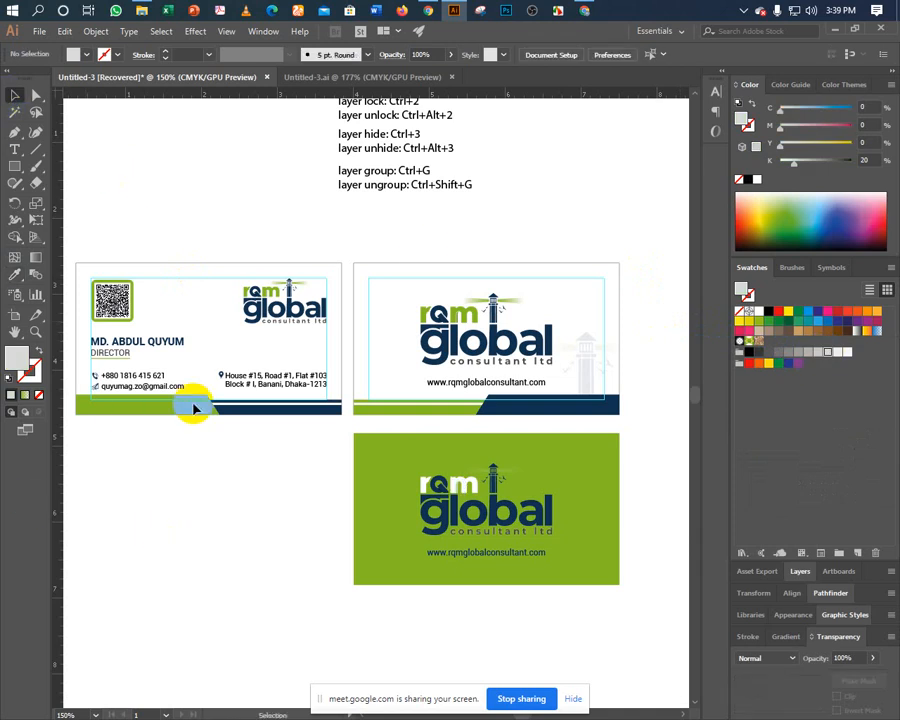
Apply a gradient to the logo's lighthouse beam and sample white into it so it fades pale.
{"action": "key", "text": "a"}
{"action": "left_click", "coordinate": [514, 472]}
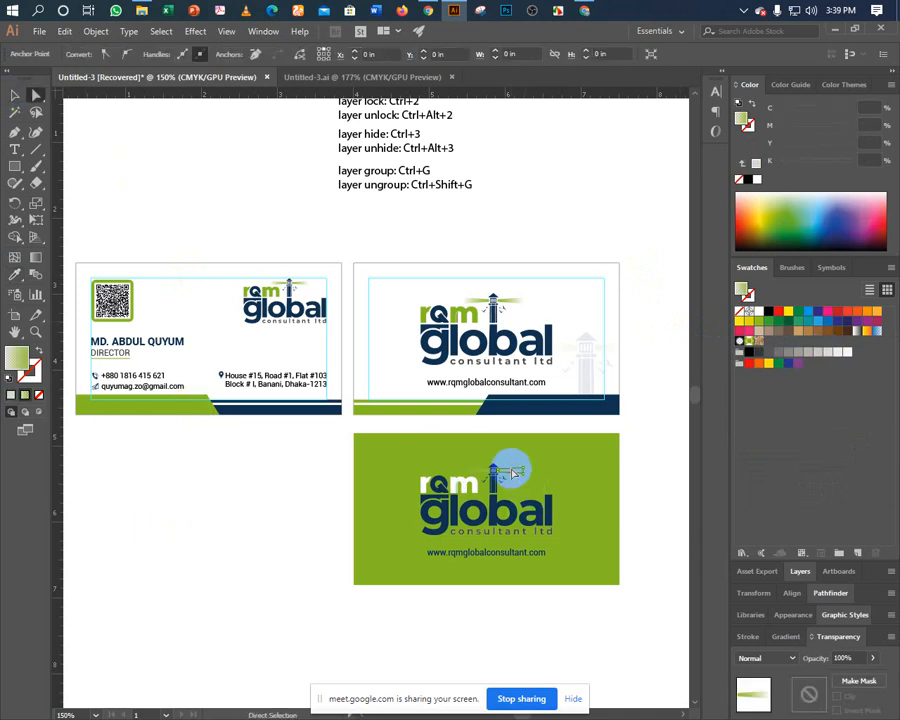
{"action": "left_click", "coordinate": [785, 637]}
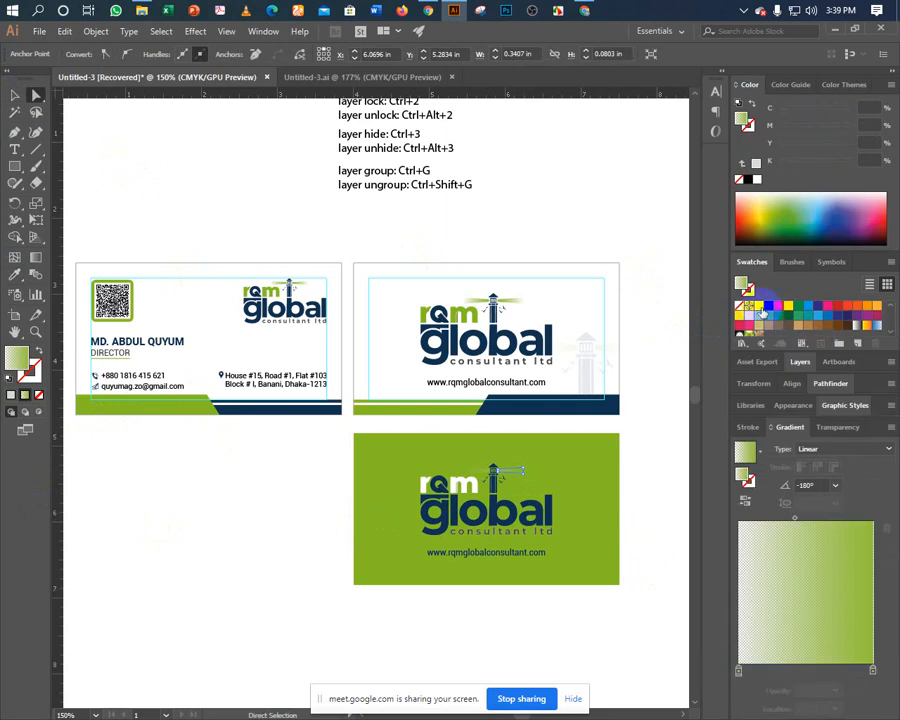
{"action": "left_click_drag", "start_coordinate": [761, 312], "coordinate": [872, 670]}
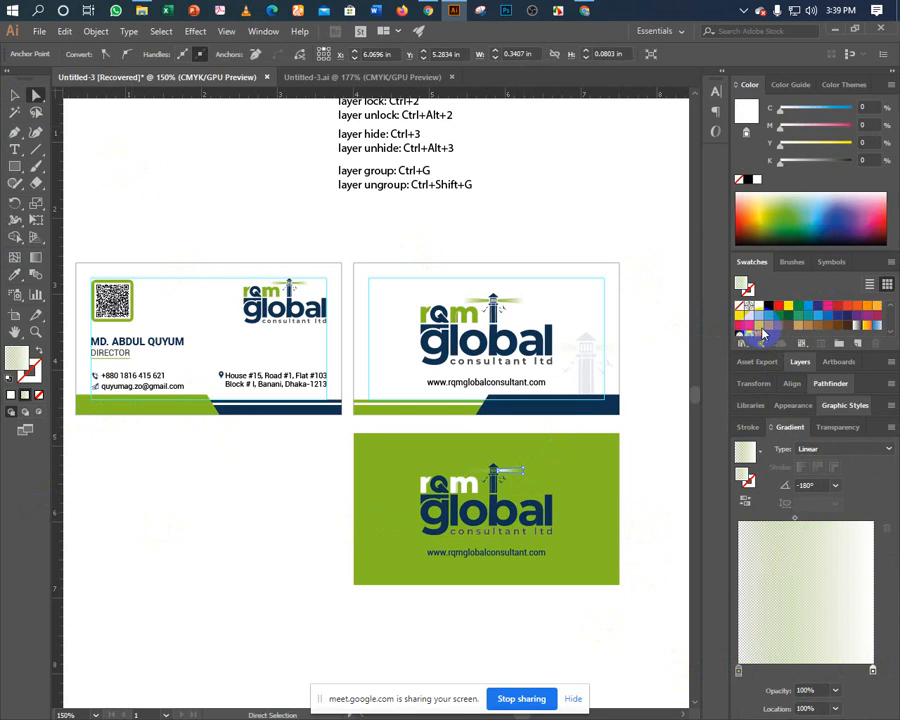
{"action": "left_click_drag", "start_coordinate": [757, 309], "coordinate": [737, 669]}
{"action": "left_click", "coordinate": [446, 482]}
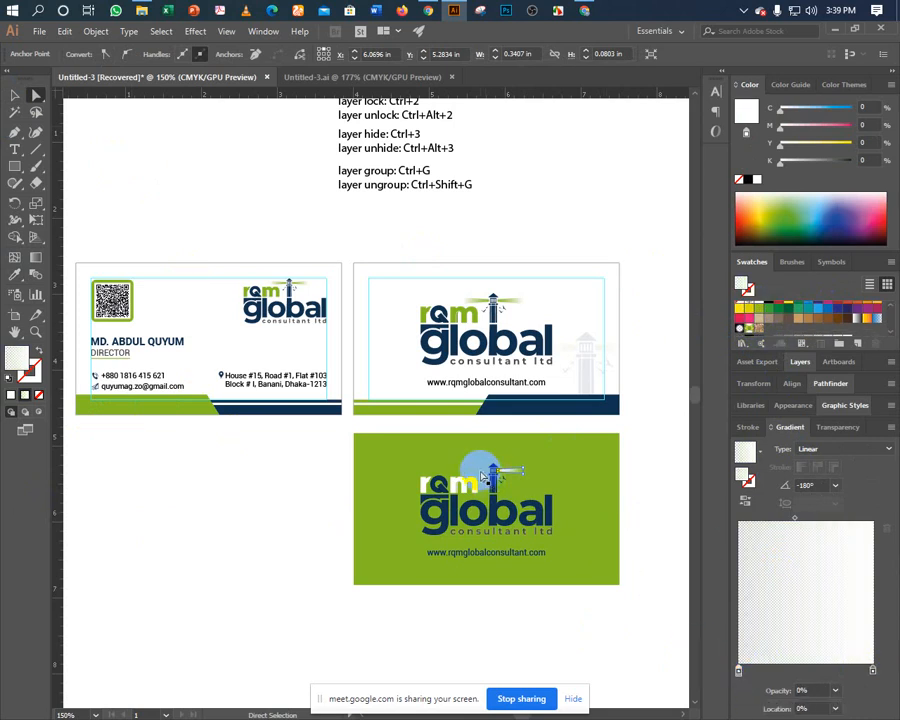
{"action": "left_click", "coordinate": [15, 273]}
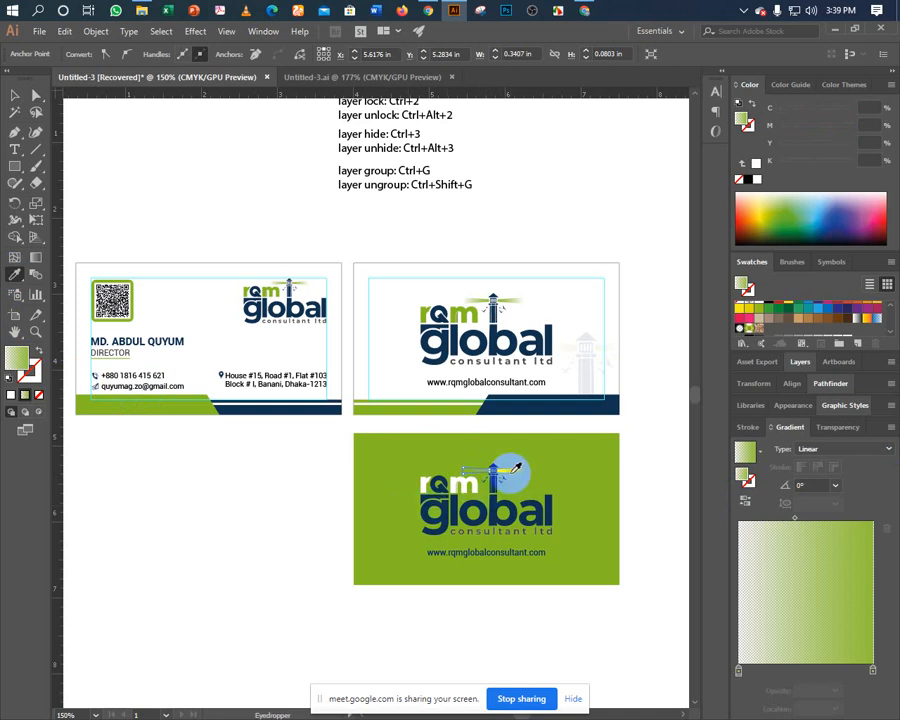
{"action": "left_click", "coordinate": [510, 471]}
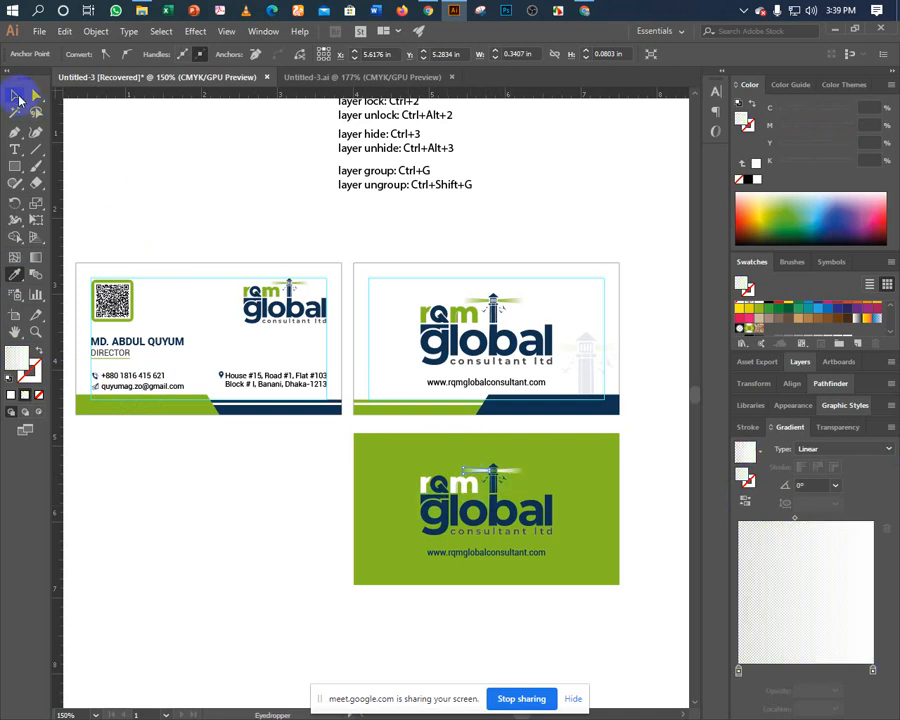
{"action": "left_click", "coordinate": [17, 95]}
{"action": "left_click", "coordinate": [290, 636]}
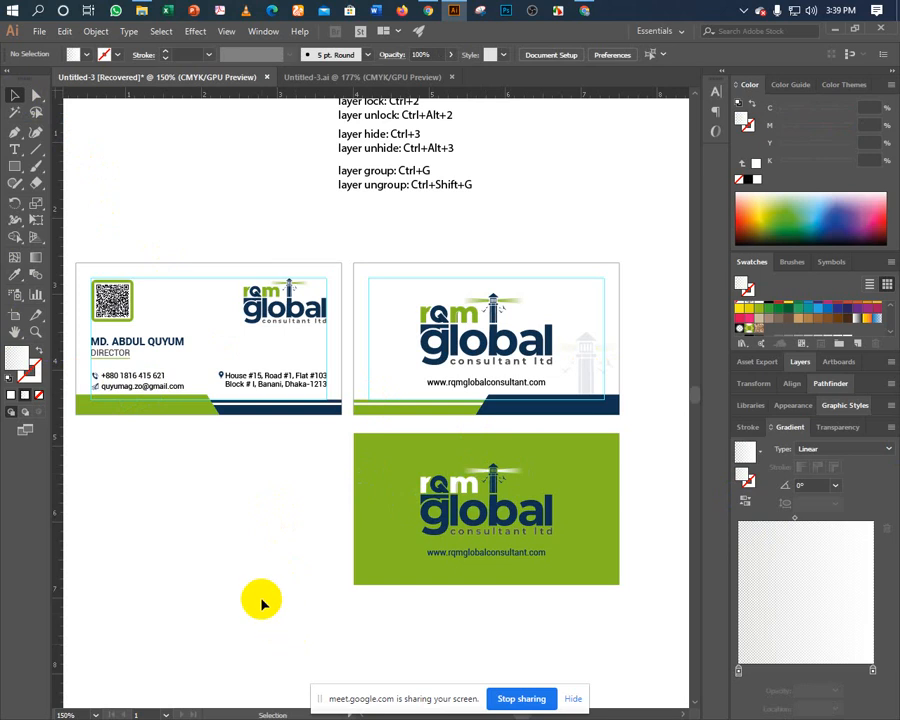
Copy the green card to the left and give the copy a navy background.
{"action": "left_click_drag", "start_coordinate": [277, 460], "coordinate": [617, 617]}
{"action": "left_click_drag", "start_coordinate": [575, 559], "coordinate": [297, 552]}
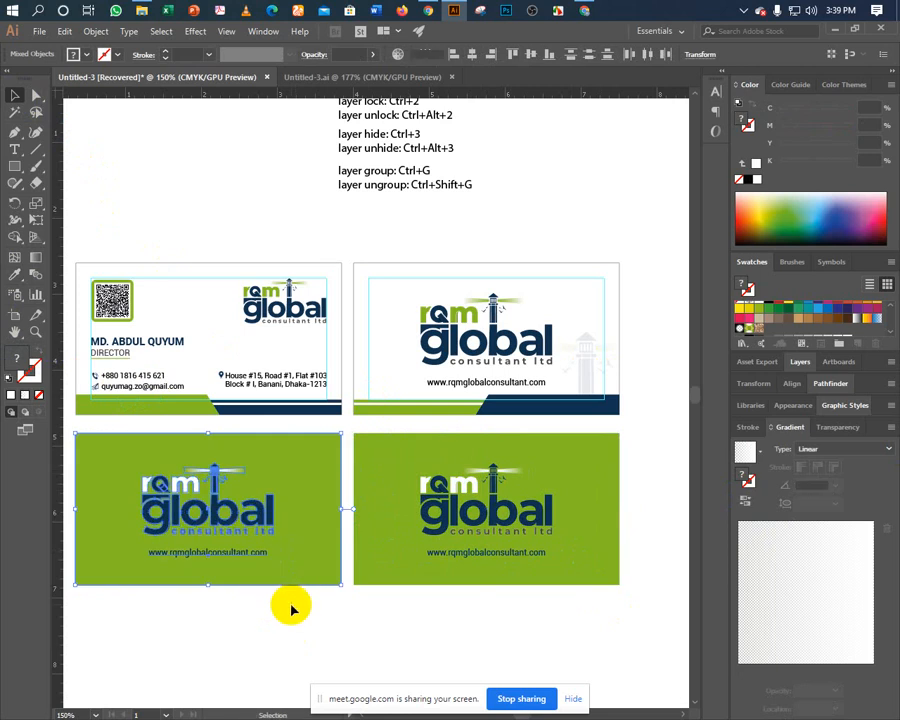
{"action": "left_click", "coordinate": [293, 606]}
{"action": "left_click", "coordinate": [305, 564]}
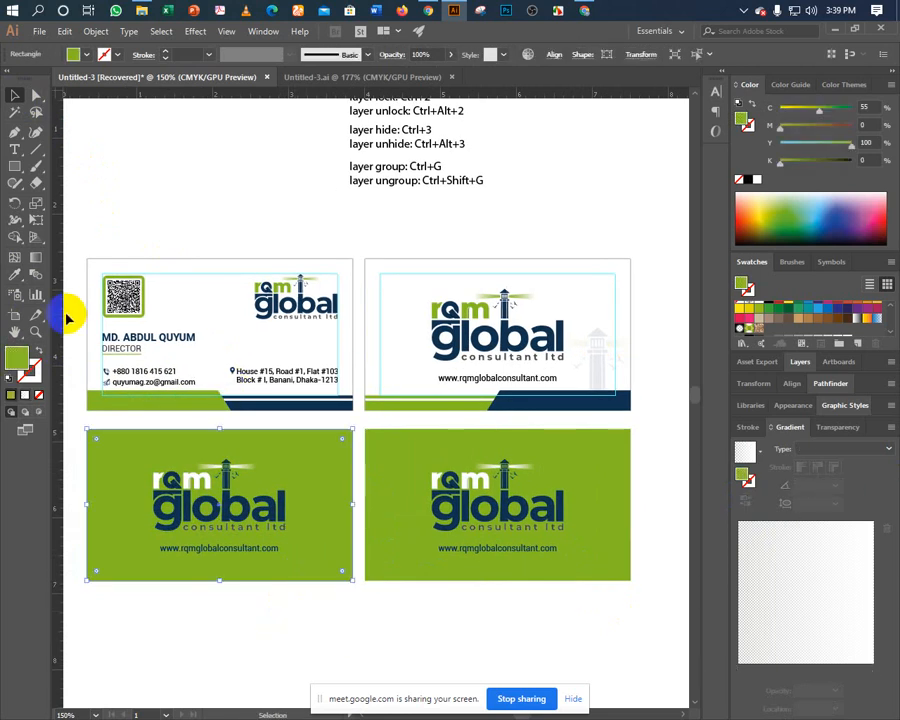
{"action": "left_click", "coordinate": [14, 274]}
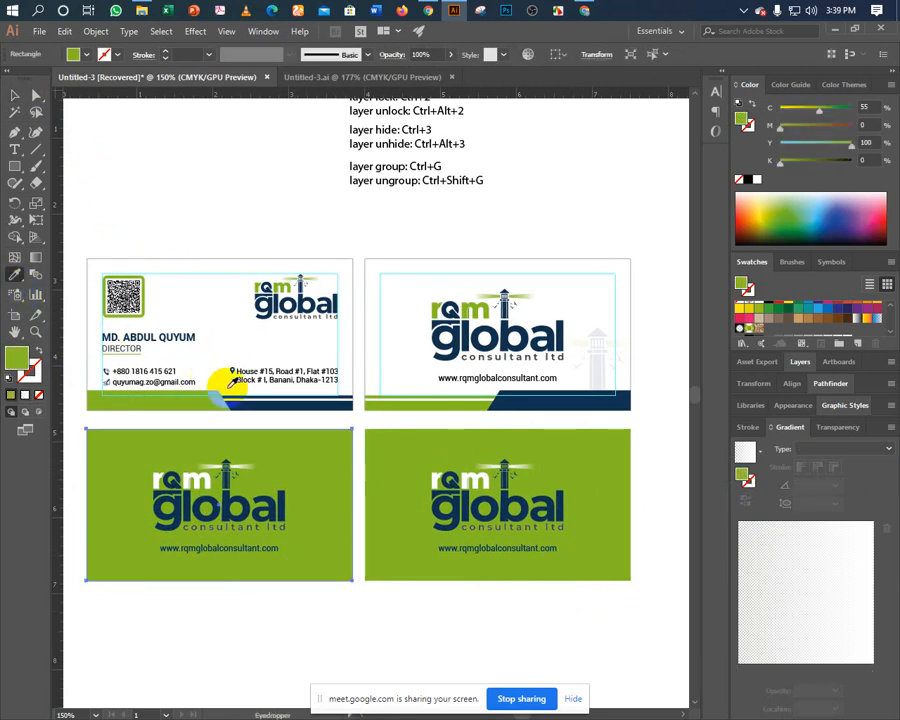
{"action": "left_click", "coordinate": [243, 396]}
{"action": "left_click", "coordinate": [14, 94]}
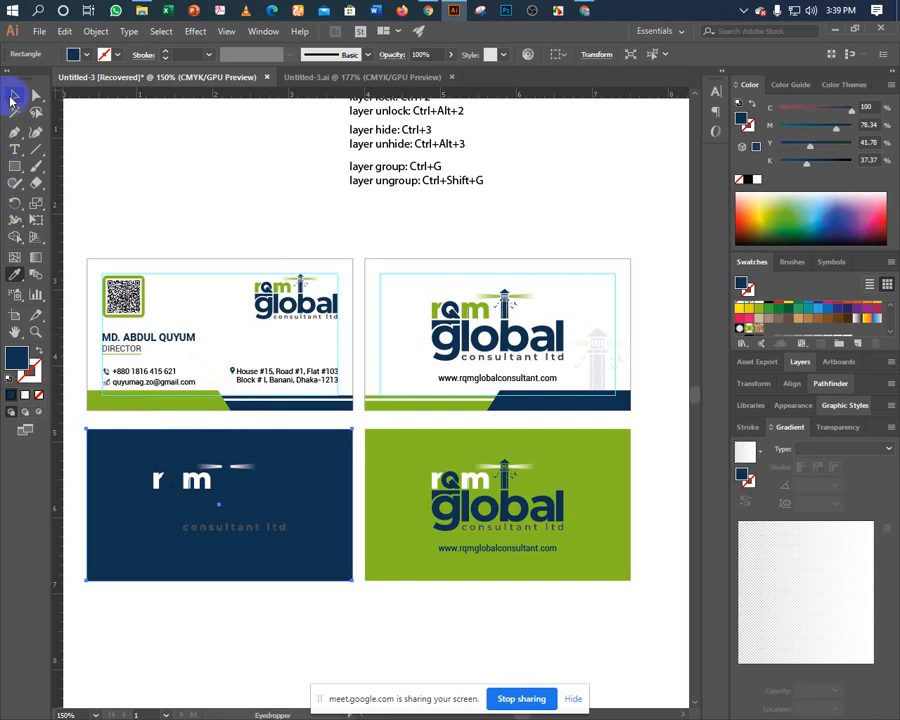
{"action": "left_click", "coordinate": [176, 598]}
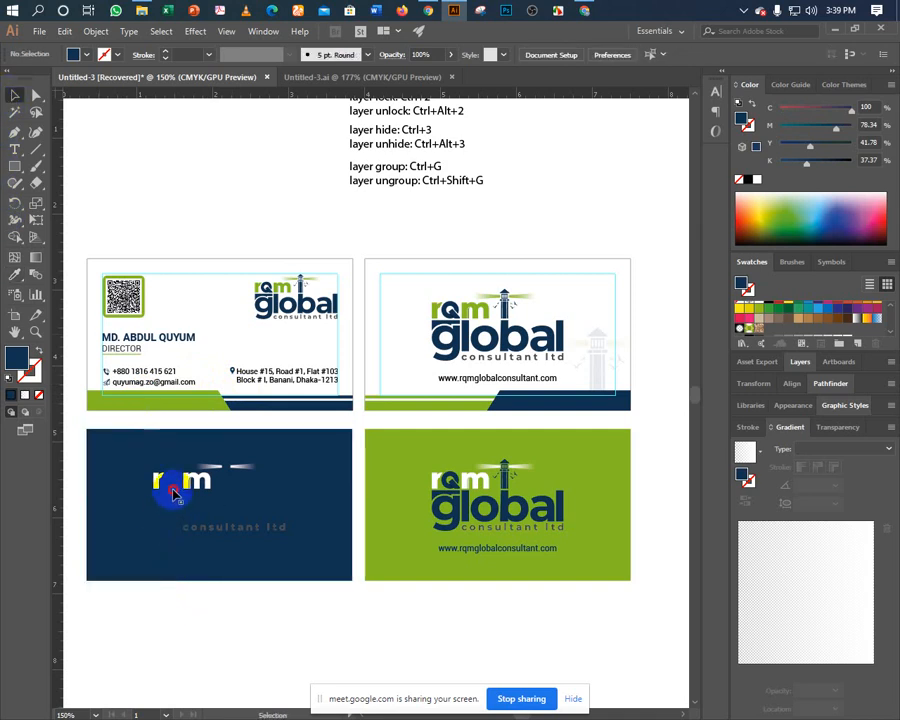
{"action": "left_click", "coordinate": [173, 486]}
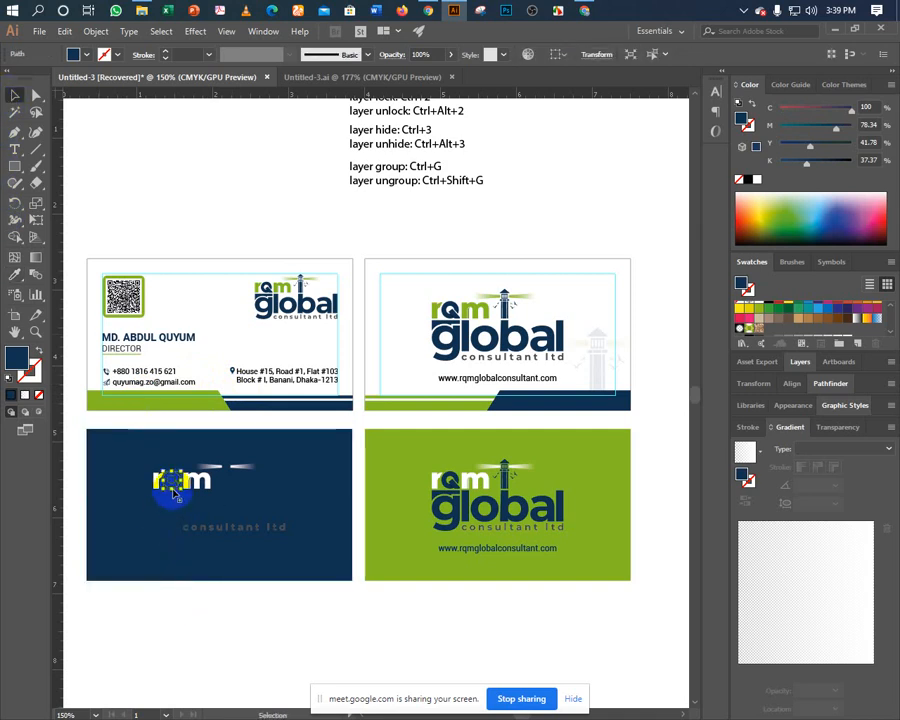
{"action": "left_click", "coordinate": [141, 624]}
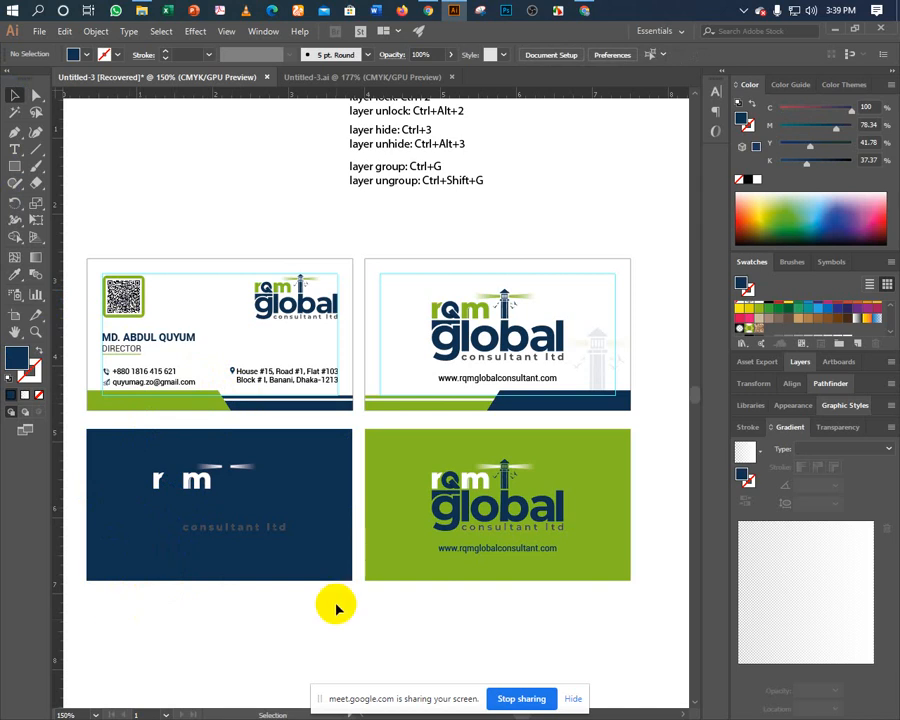
Delete the navy and green trial cards, checking the result in Outline view.
{"action": "key", "text": "ctrl+z"}
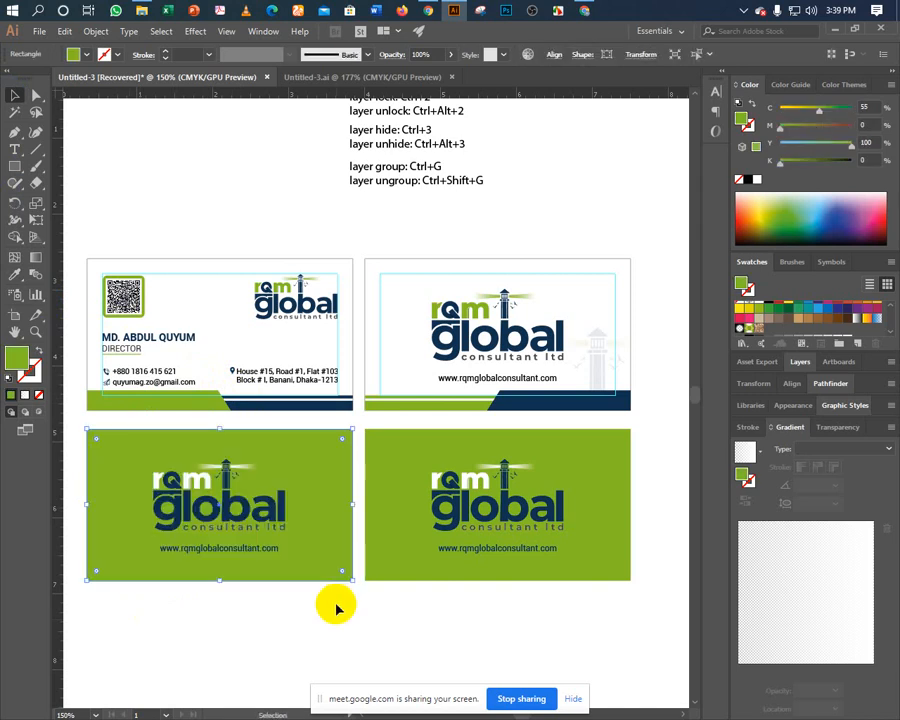
{"action": "key", "text": "Delete"}
{"action": "left_click_drag", "start_coordinate": [155, 582], "coordinate": [614, 625]}
{"action": "key", "text": "Delete"}
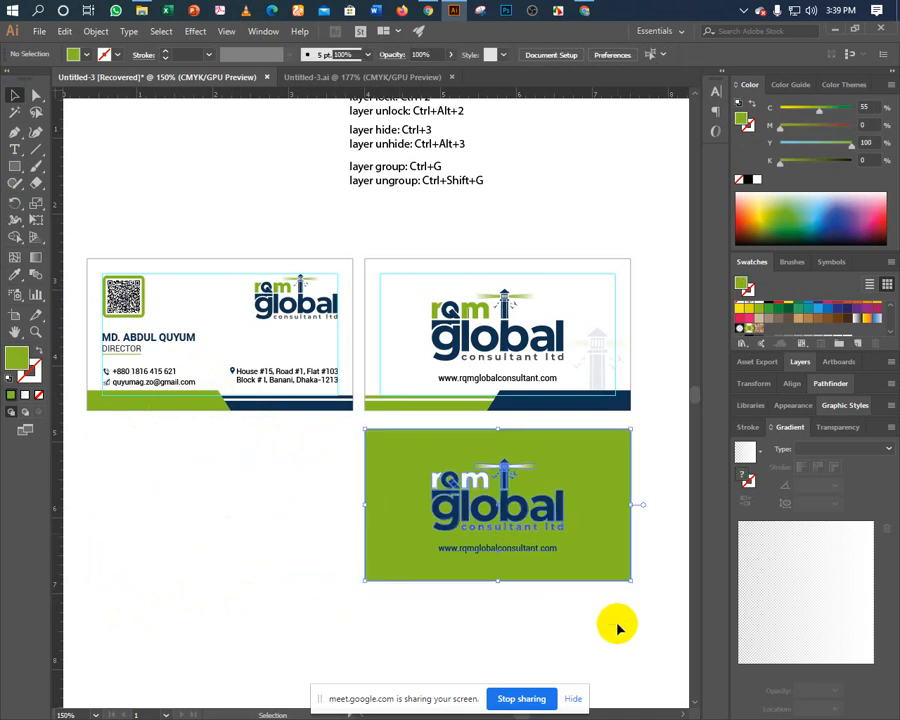
{"action": "key", "text": "Delete"}
{"action": "key", "text": "ctrl+y"}
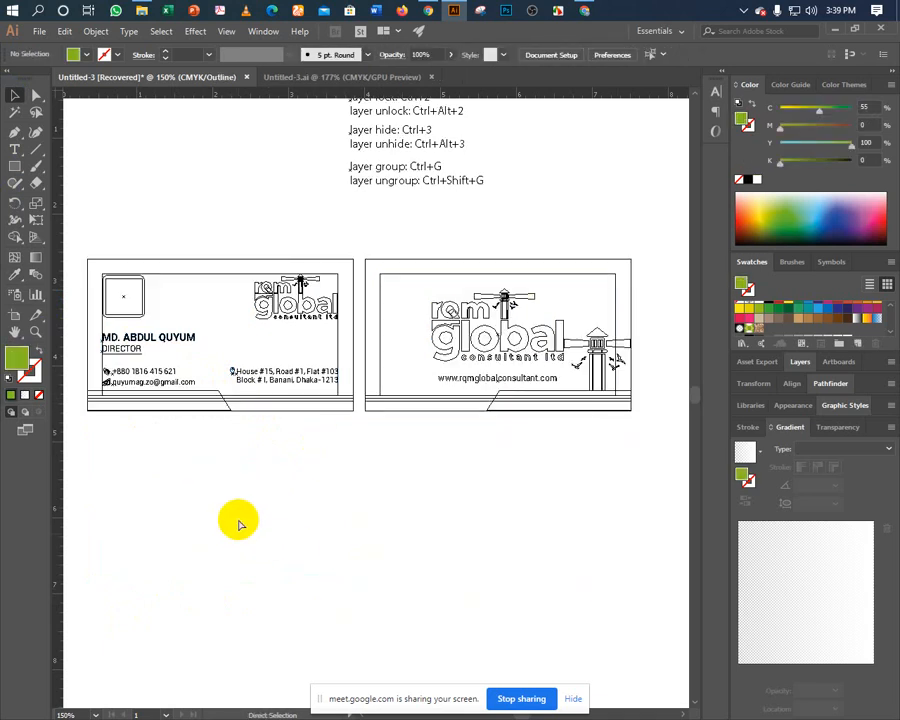
{"action": "key", "text": "ctrl+y"}
{"action": "left_click_drag", "start_coordinate": [363, 484], "coordinate": [361, 485]}
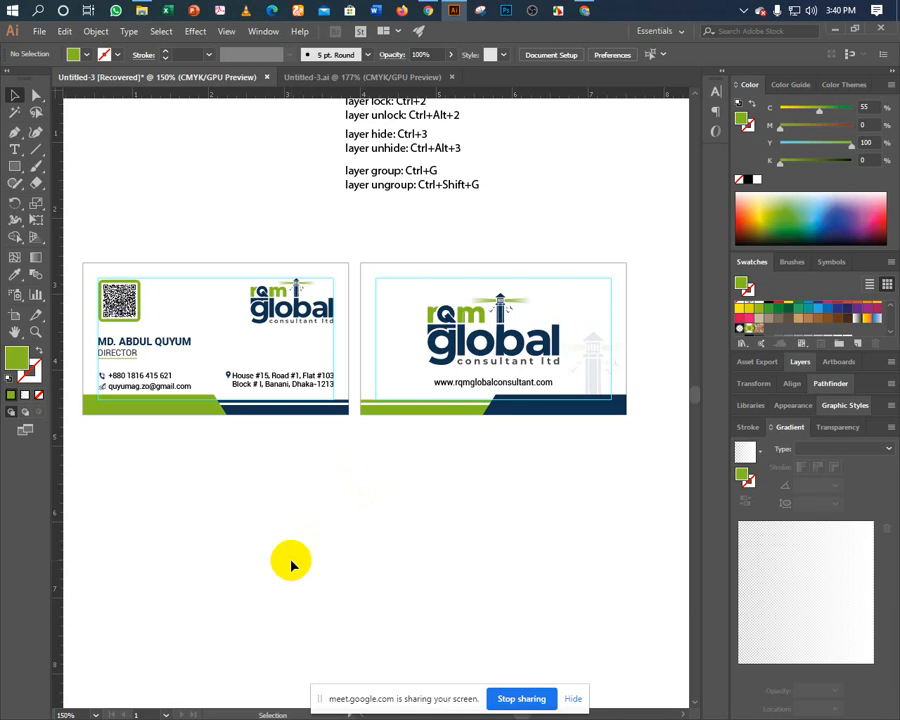
Zoom in on the back card and ungroup its footer stripes.
{"action": "key", "text": "ctrl+="}
{"action": "key", "text": "ctrl+="}
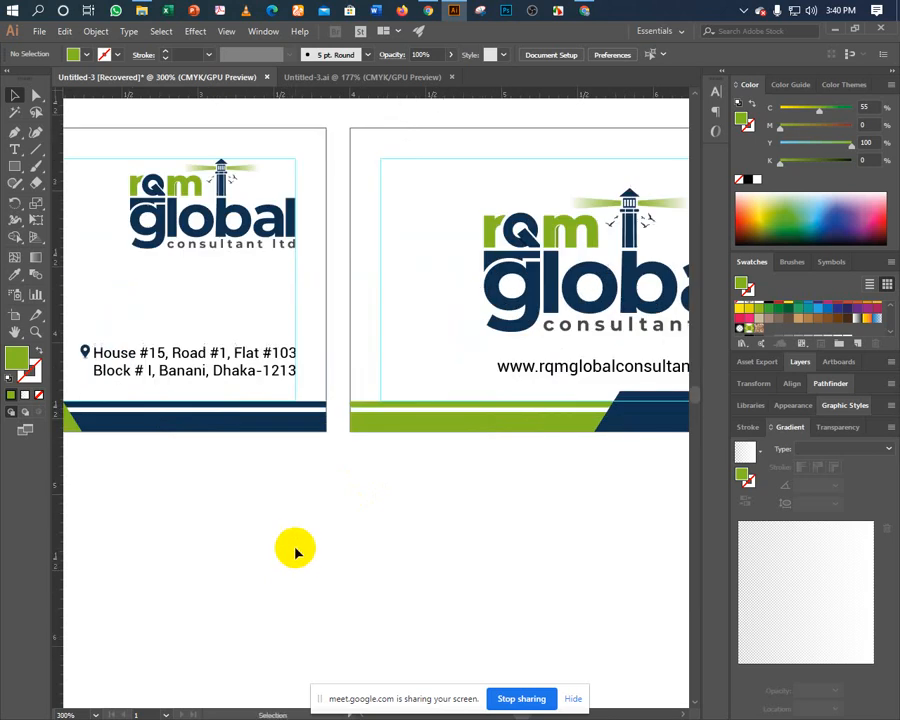
{"action": "left_click_drag", "start_coordinate": [334, 514], "coordinate": [180, 542]}
{"action": "left_click_drag", "start_coordinate": [334, 547], "coordinate": [171, 585]}
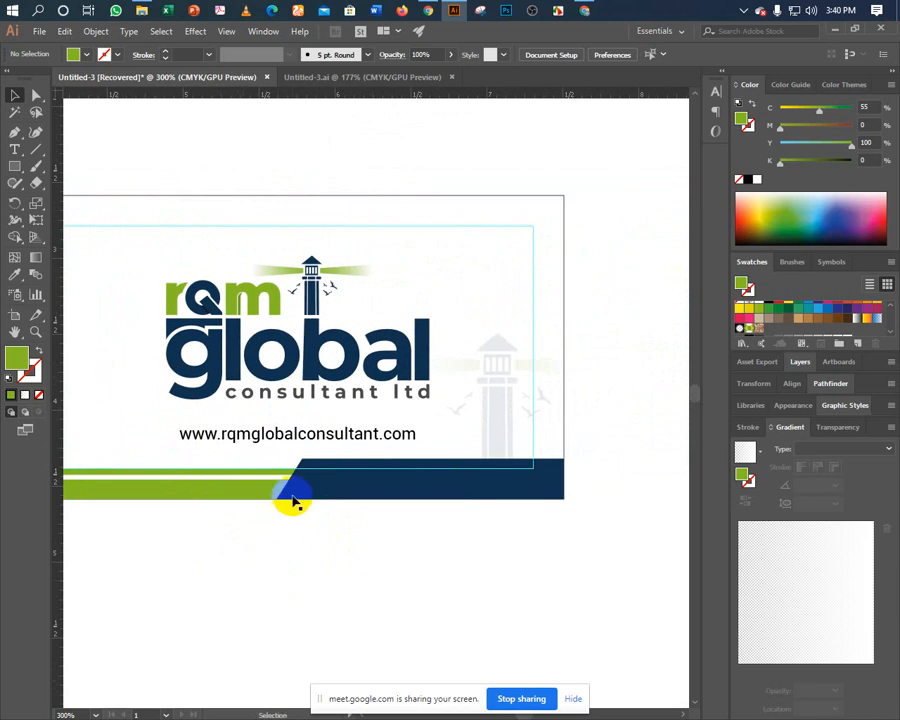
{"action": "left_click", "coordinate": [292, 500]}
{"action": "right_click", "coordinate": [292, 497]}
{"action": "left_click", "coordinate": [315, 589]}
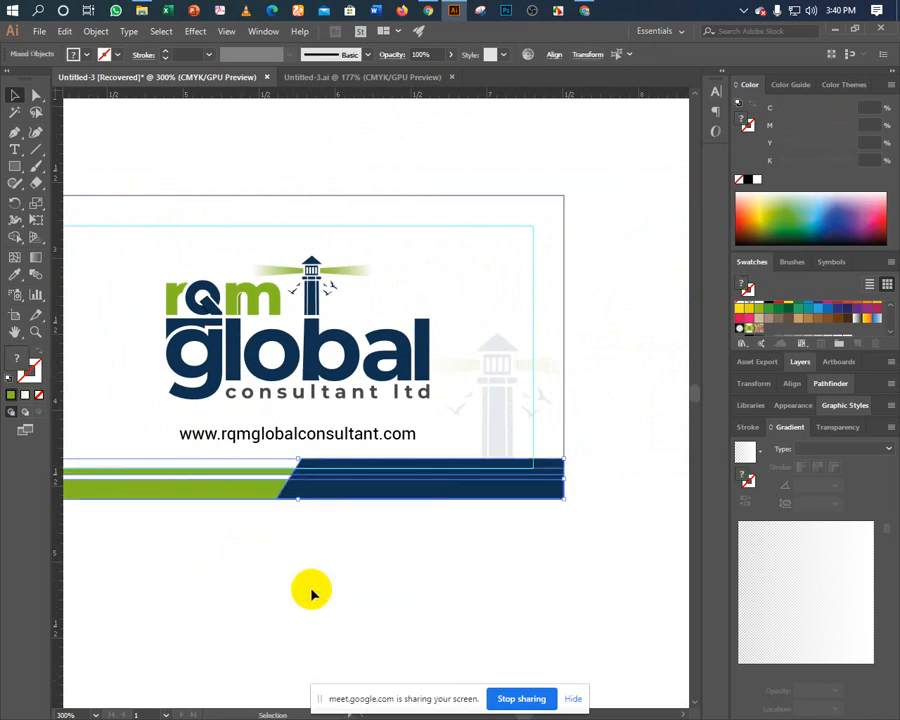
{"action": "left_click", "coordinate": [271, 556]}
{"action": "left_click_drag", "start_coordinate": [290, 552], "coordinate": [359, 555]}
Move the navy footer shape left toward the middle of the bar.
{"action": "left_click", "coordinate": [416, 499]}
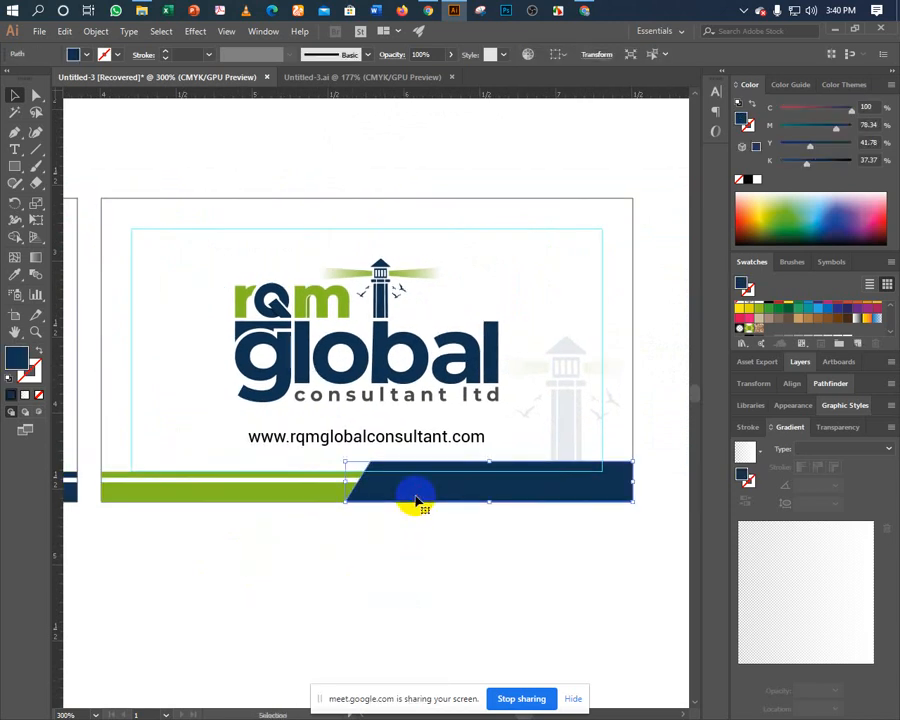
{"action": "left_click_drag", "start_coordinate": [416, 498], "coordinate": [268, 496]}
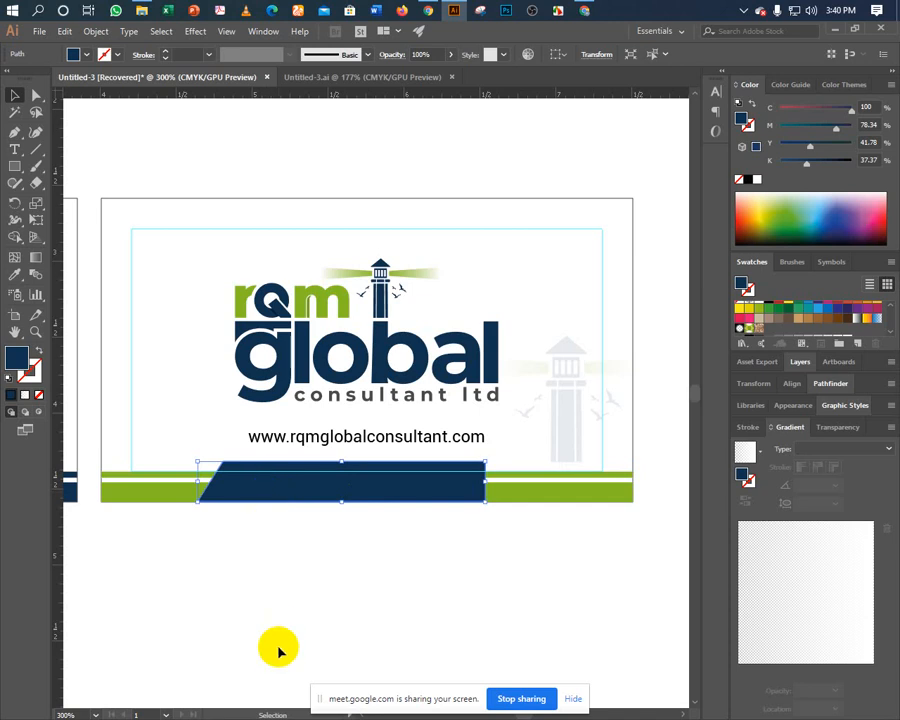
{"action": "key", "text": "ctrl+Left"}
{"action": "key", "text": "ctrl+Left"}
{"action": "key", "text": "ctrl+Left"}
{"action": "key", "text": "ctrl+Left"}
{"action": "key", "text": "ctrl+Left"}
{"action": "key", "text": "ctrl+Left"}
{"action": "key", "text": "ctrl+Left"}
{"action": "key", "text": "ctrl+Left"}
{"action": "key", "text": "ctrl+Left"}
{"action": "key", "text": "ctrl+Left"}
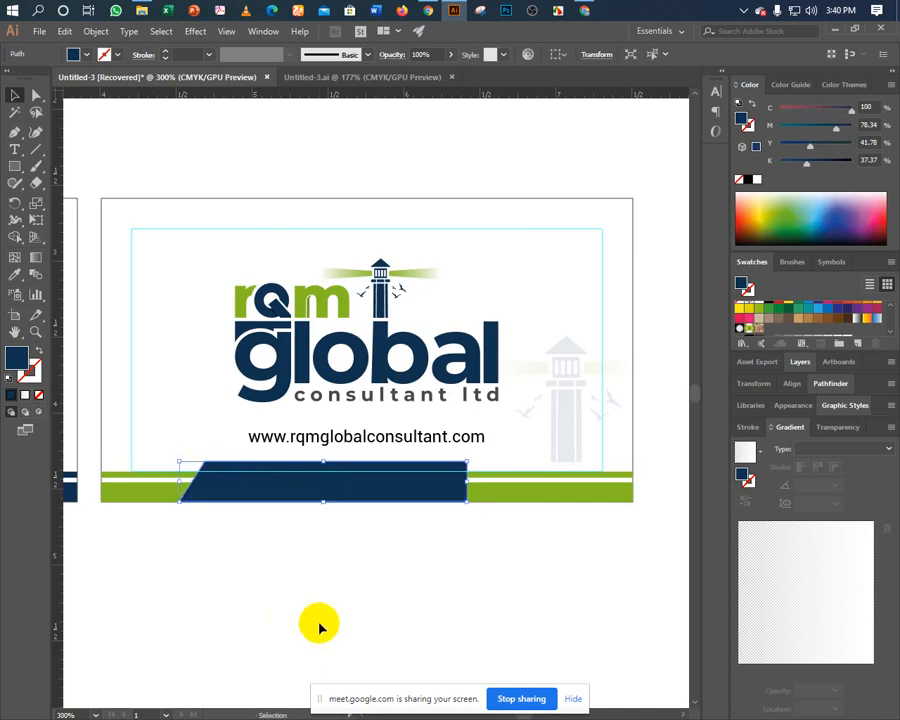
{"action": "key", "text": "a"}
{"action": "key", "text": "Delete"}
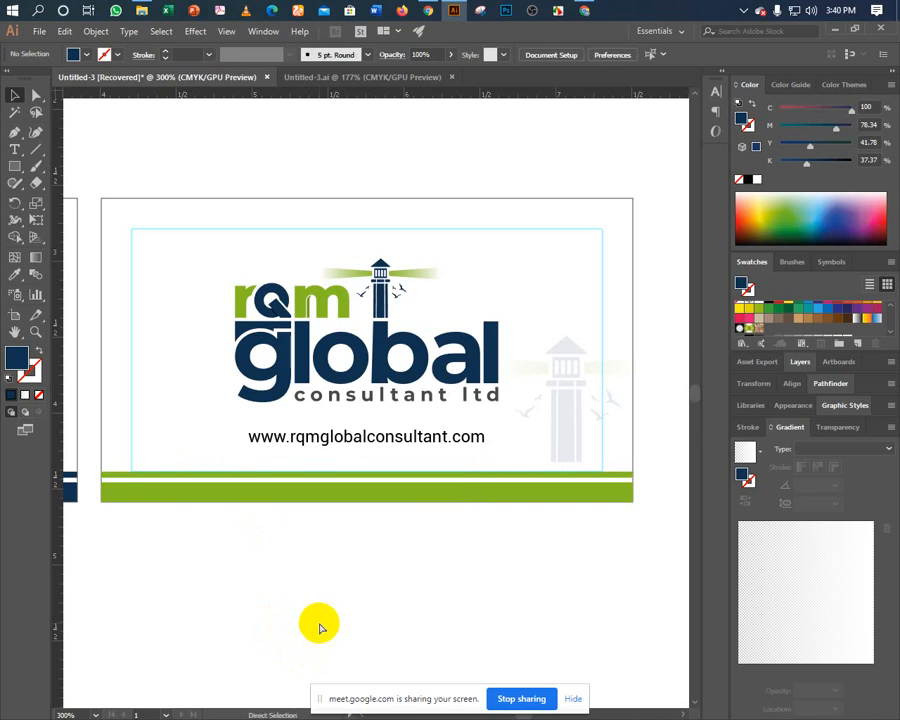
{"action": "key", "text": "ctrl+z"}
Reflect a copy of the navy shape vertically, nudge it right, and unite both into one trapezoid.
{"action": "key", "text": "v"}
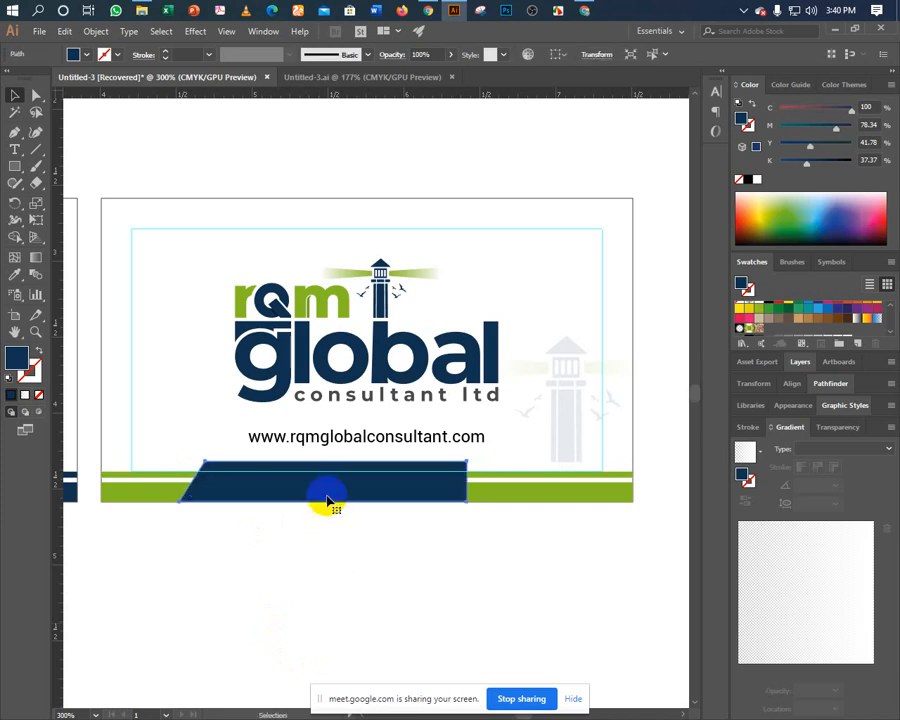
{"action": "right_click", "coordinate": [323, 494]}
{"action": "mouse_move", "coordinate": [398, 404]}
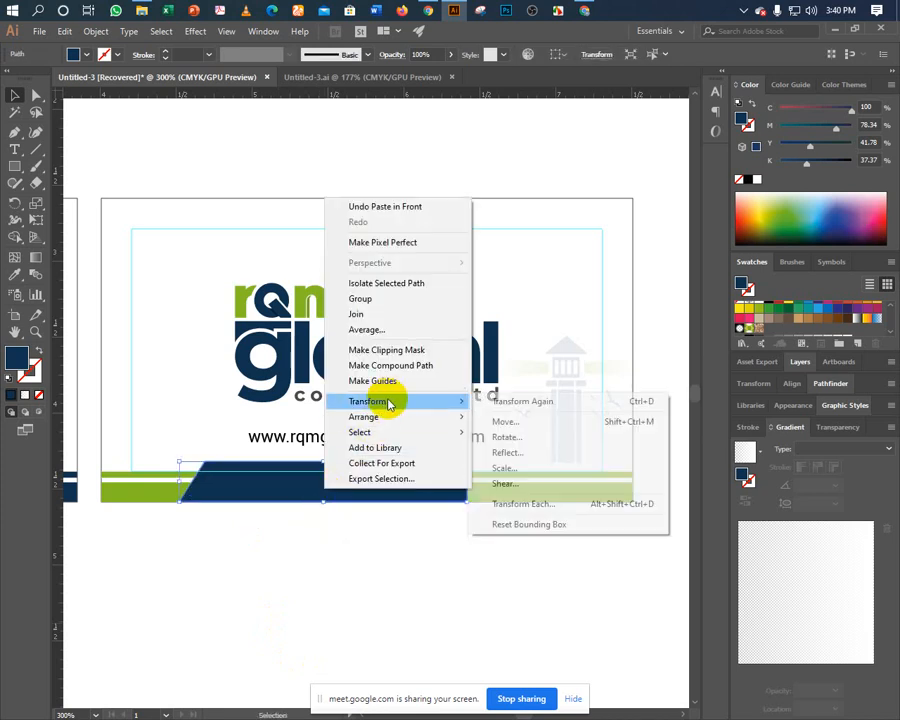
{"action": "left_click", "coordinate": [532, 452]}
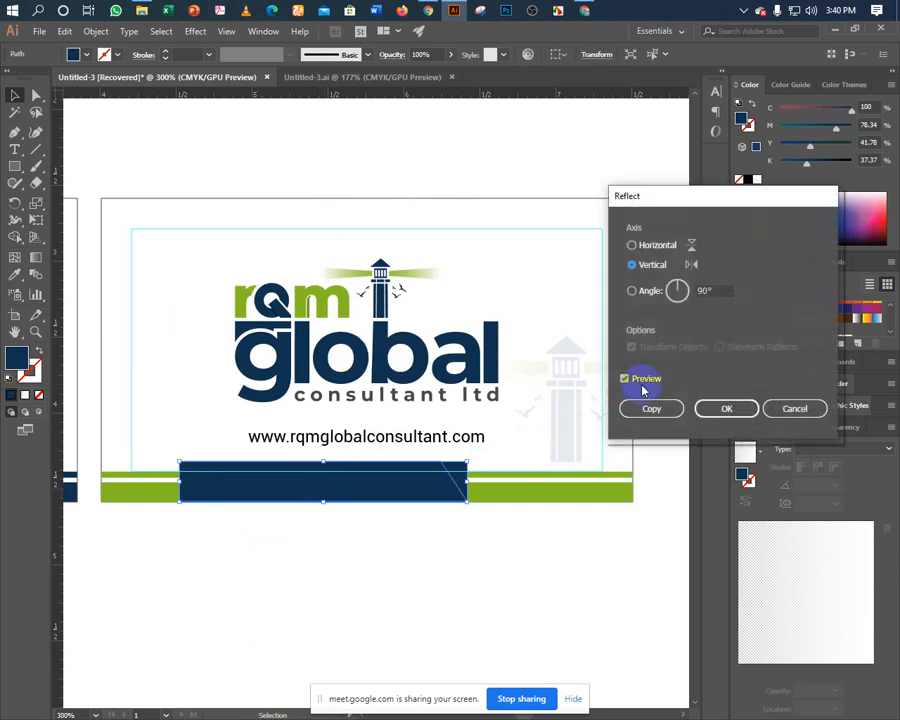
{"action": "left_click", "coordinate": [727, 407]}
{"action": "key", "text": "Right"}
{"action": "key", "text": "Right"}
{"action": "key", "text": "Right"}
{"action": "key", "text": "Right"}
{"action": "key", "text": "Right"}
{"action": "key", "text": "Right"}
{"action": "key", "text": "Right"}
{"action": "key", "text": "Right"}
{"action": "key", "text": "Right"}
{"action": "key", "text": "Right"}
{"action": "key", "text": "Right"}
{"action": "key", "text": "Right"}
{"action": "key", "text": "Right"}
{"action": "key", "text": "Right"}
{"action": "key", "text": "Right"}
{"action": "key", "text": "Right"}
{"action": "key", "text": "Right"}
{"action": "key", "text": "Right"}
{"action": "key", "text": "Right"}
{"action": "key", "text": "Right"}
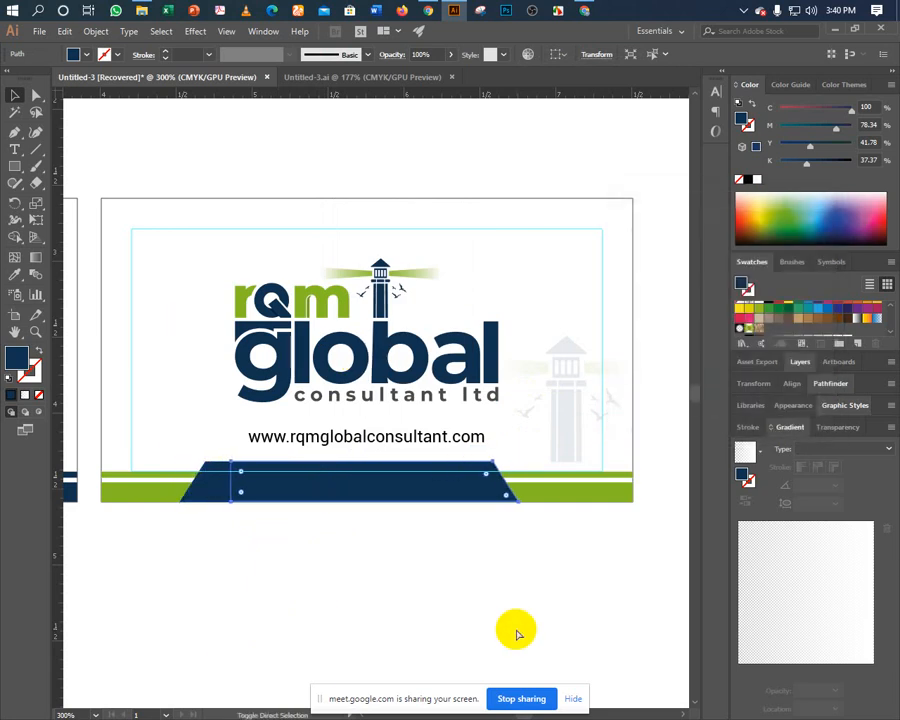
{"action": "key", "text": "Right"}
{"action": "key", "text": "Right"}
{"action": "key", "text": "Right"}
{"action": "key", "text": "Right"}
{"action": "key", "text": "Right"}
{"action": "key", "text": "Right"}
{"action": "key", "text": "Right"}
{"action": "key", "text": "Right"}
{"action": "key", "text": "Right"}
{"action": "key", "text": "Right"}
{"action": "key", "text": "Right"}
{"action": "key", "text": "Right"}
{"action": "key", "text": "Right"}
{"action": "key", "text": "Right"}
{"action": "key", "text": "Right"}
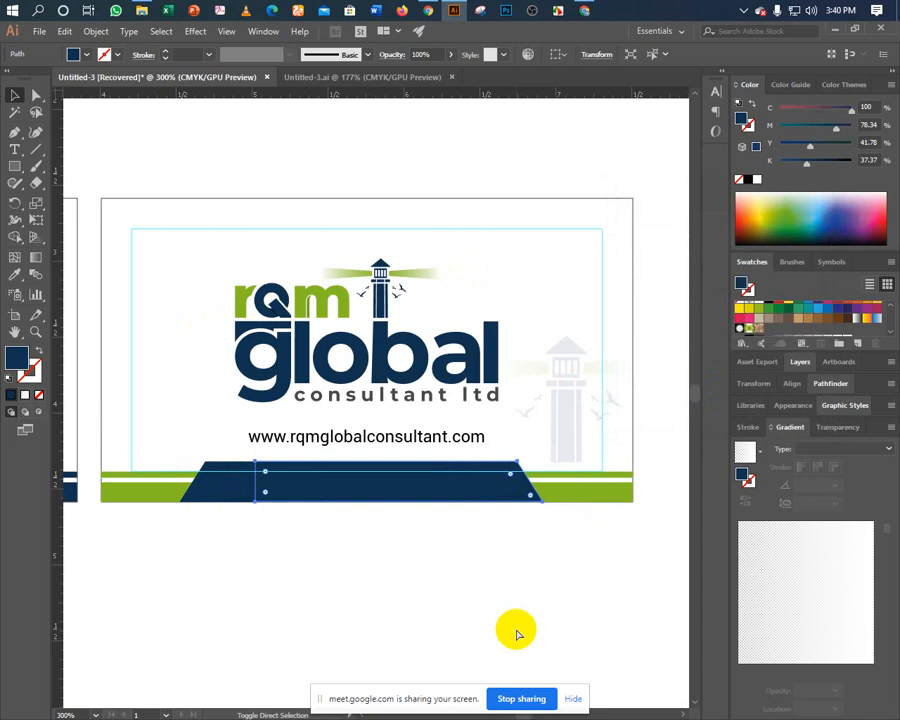
{"action": "left_click", "coordinate": [215, 496]}
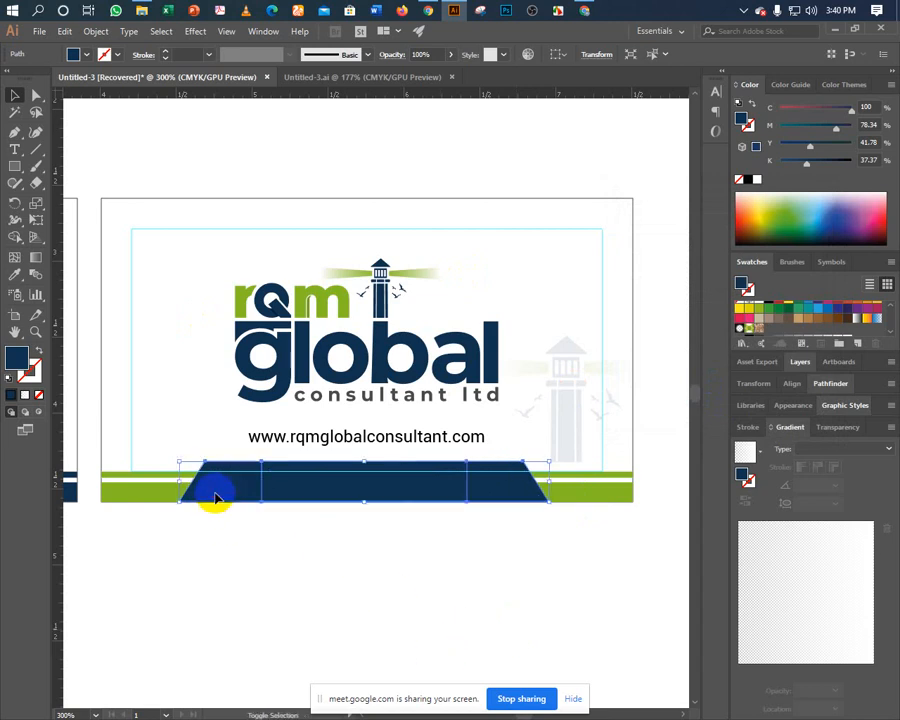
{"action": "left_click", "coordinate": [813, 384]}
{"action": "left_click", "coordinate": [744, 419]}
{"action": "left_click", "coordinate": [368, 597]}
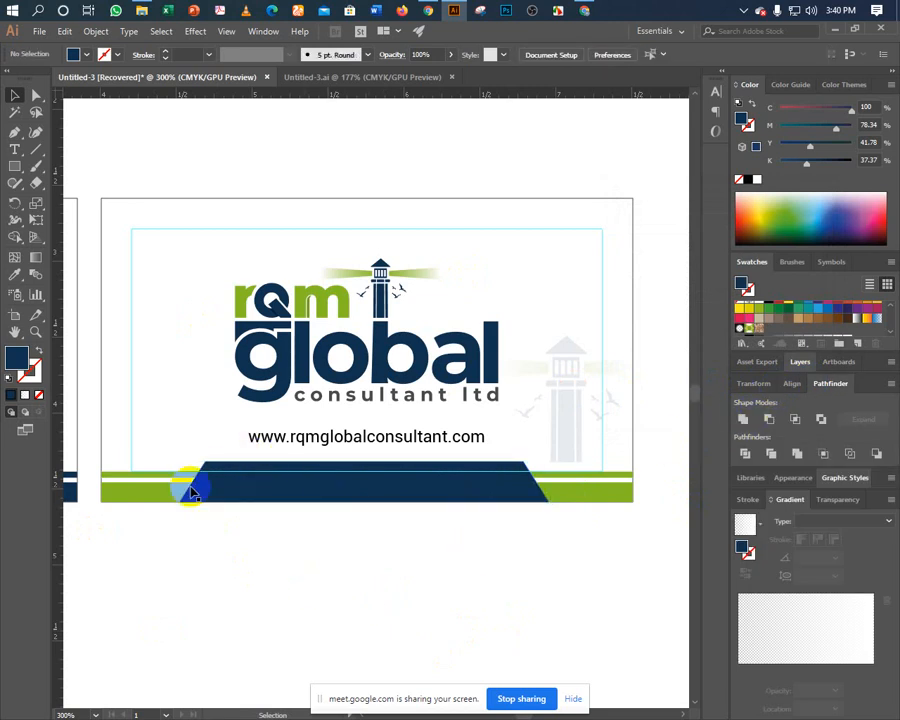
Add a vertical guide at the card centre and check the trapezoid is centred.
{"action": "key", "text": "a"}
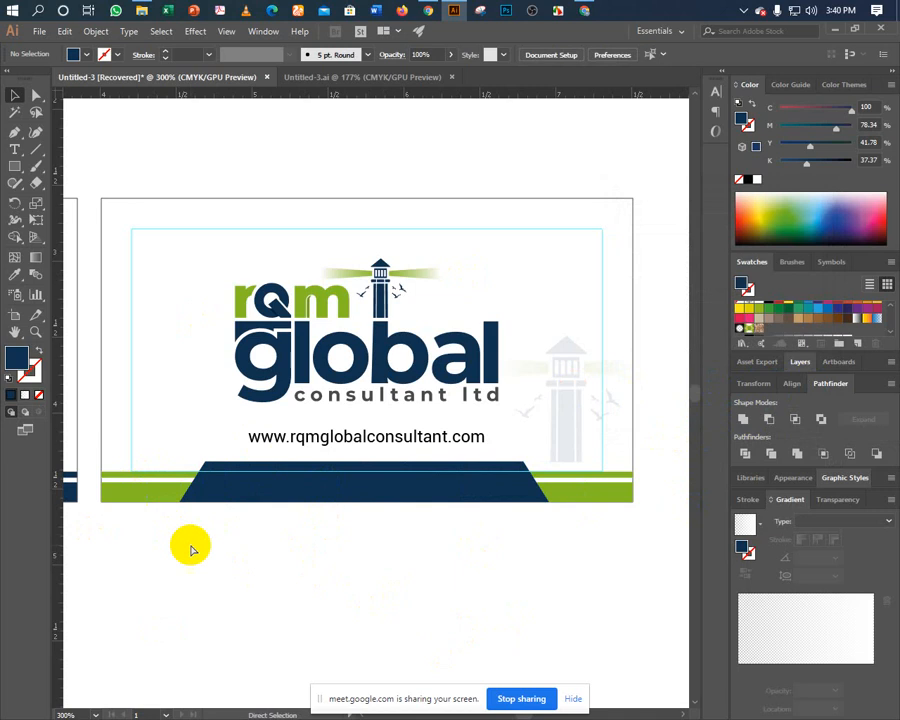
{"action": "right_click", "coordinate": [191, 546]}
{"action": "left_click", "coordinate": [156, 538]}
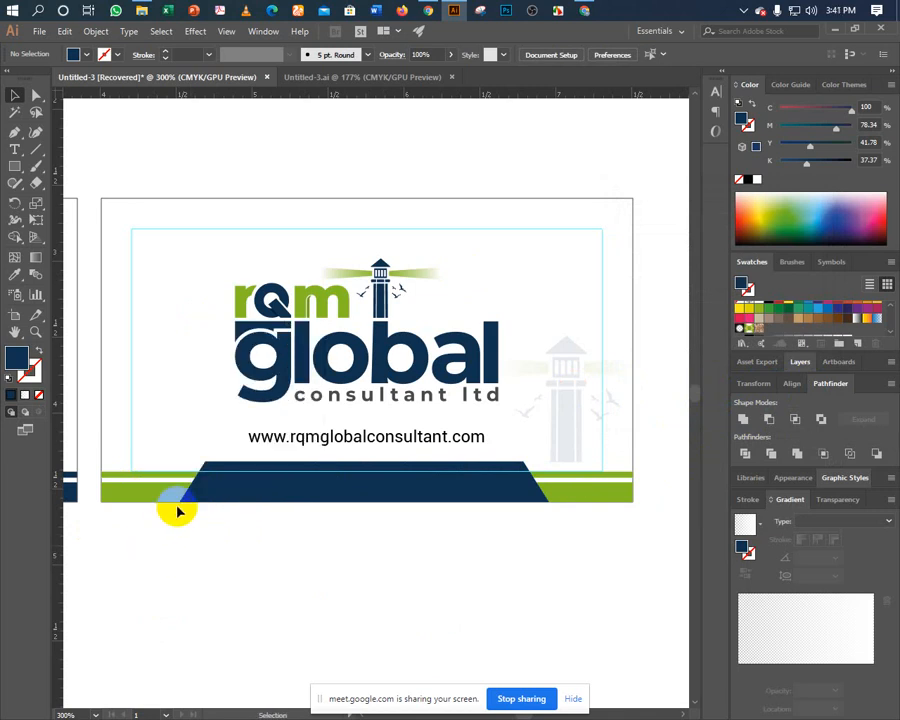
{"action": "left_click", "coordinate": [194, 503]}
{"action": "left_click", "coordinate": [149, 526]}
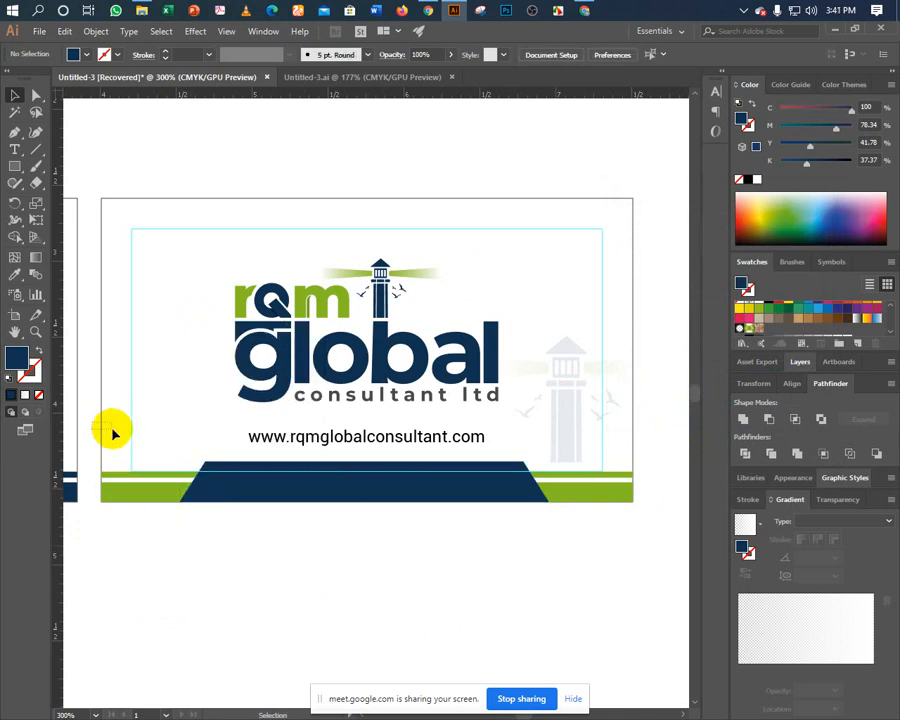
{"action": "left_click", "coordinate": [102, 429]}
{"action": "left_click_drag", "start_coordinate": [58, 431], "coordinate": [368, 352]}
{"action": "left_click", "coordinate": [317, 490]}
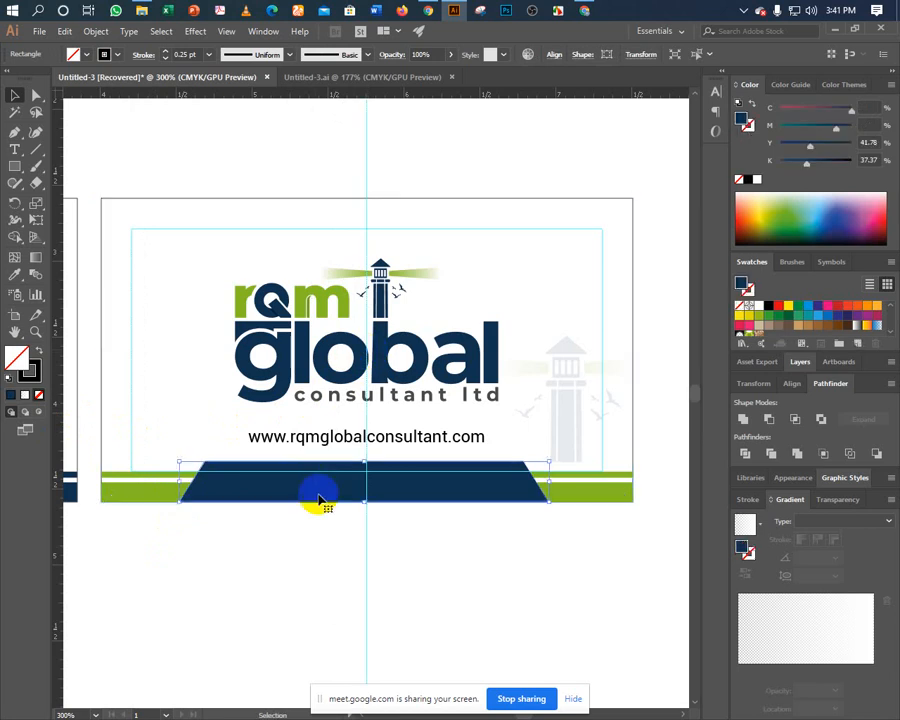
{"action": "left_click", "coordinate": [336, 582]}
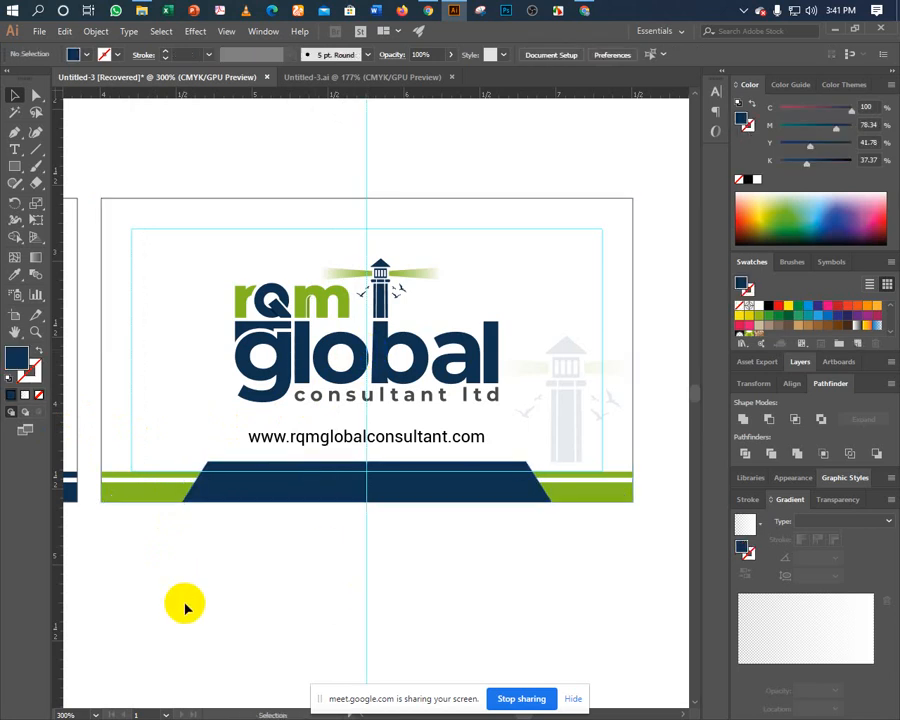
Unlock the guides and delete the extra vertical guide on the right card.
{"action": "key", "text": "ctrl+minus"}
{"action": "key", "text": "ctrl+minus"}
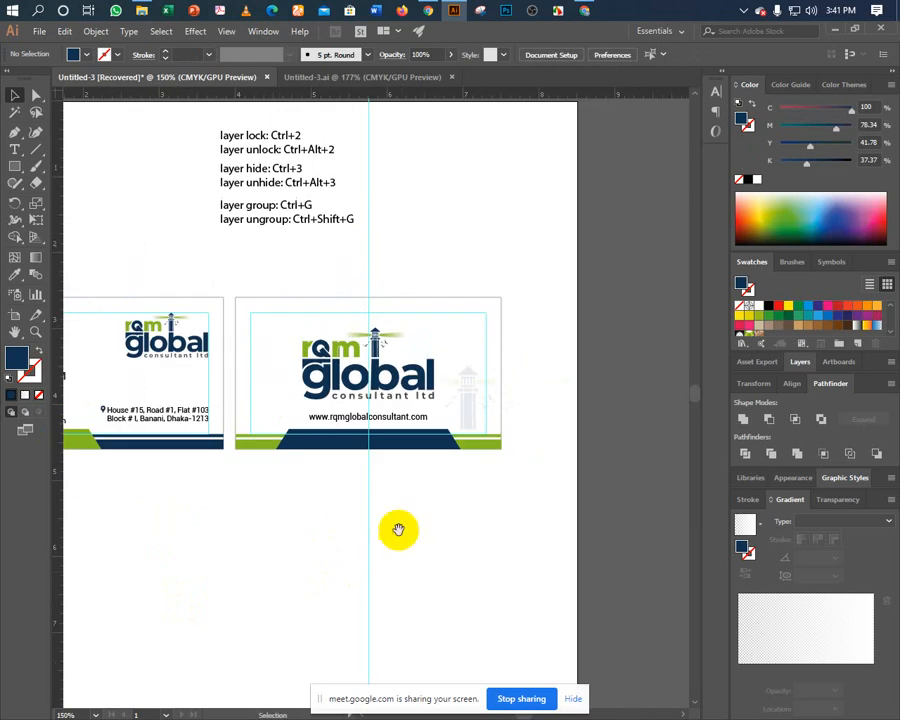
{"action": "scroll", "coordinate": [398, 526], "scroll_direction": "left", "scroll_amount": 3}
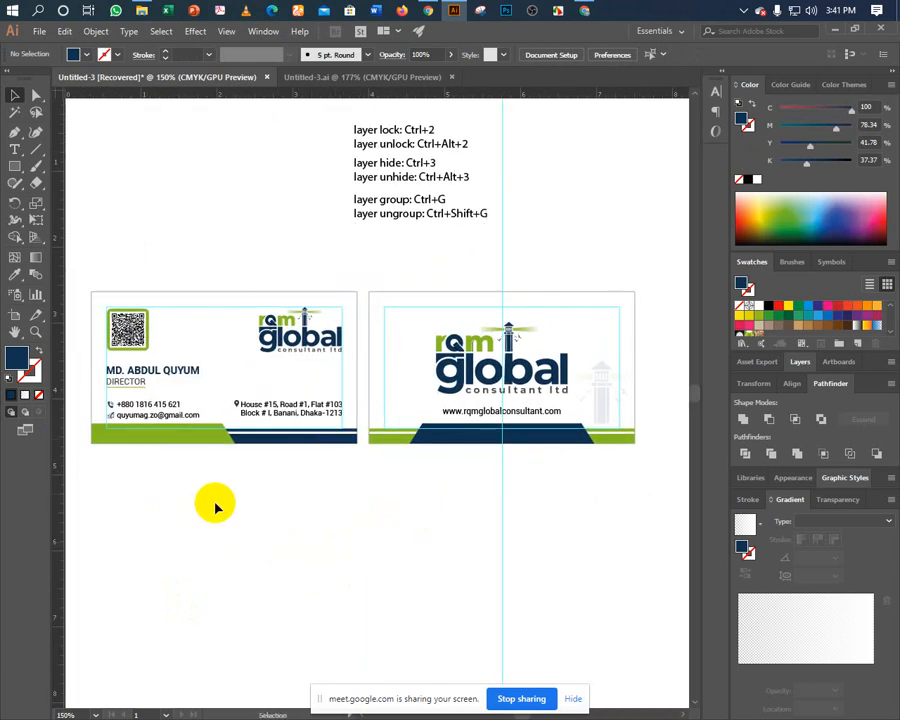
{"action": "right_click", "coordinate": [243, 518]}
{"action": "left_click", "coordinate": [285, 419]}
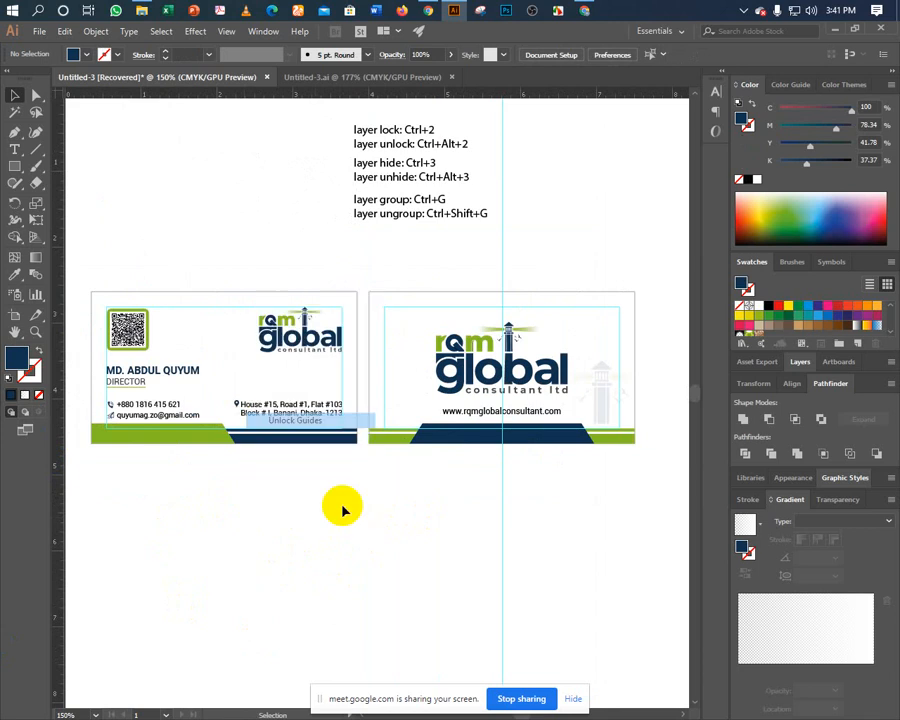
{"action": "key", "text": "Delete"}
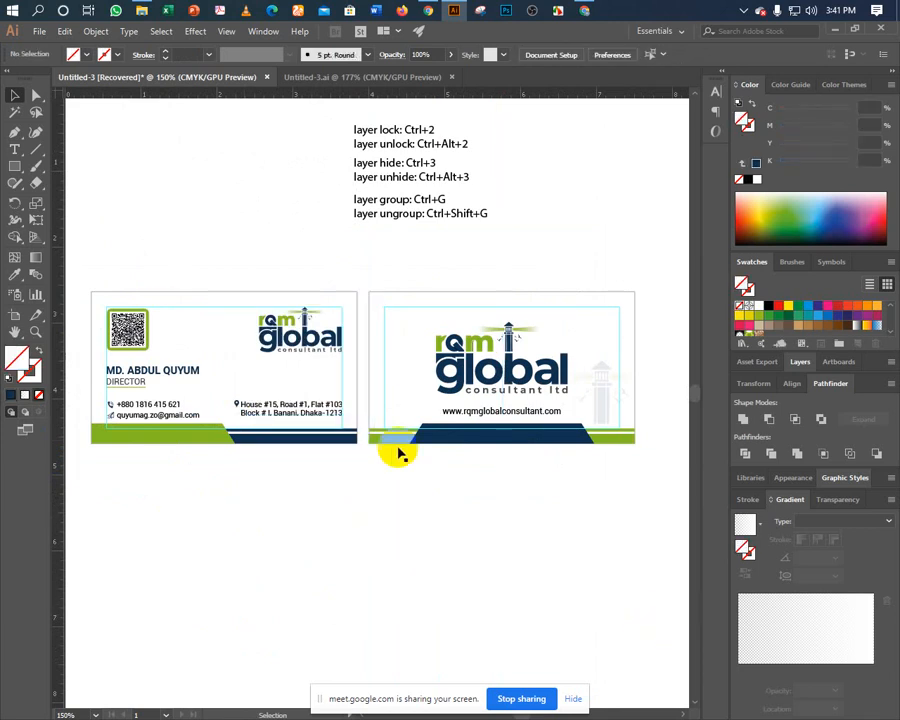
Lock the guides and delete the faded lighthouse watermark.
{"action": "right_click", "coordinate": [364, 562]}
{"action": "left_click", "coordinate": [382, 463]}
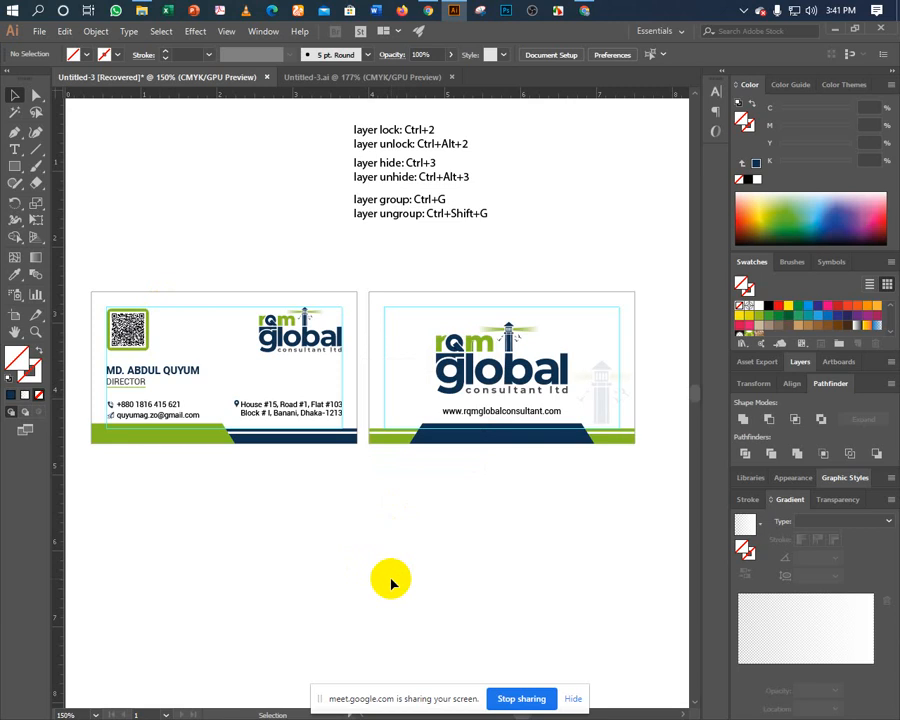
{"action": "left_click", "coordinate": [597, 405]}
{"action": "key", "text": "Delete"}
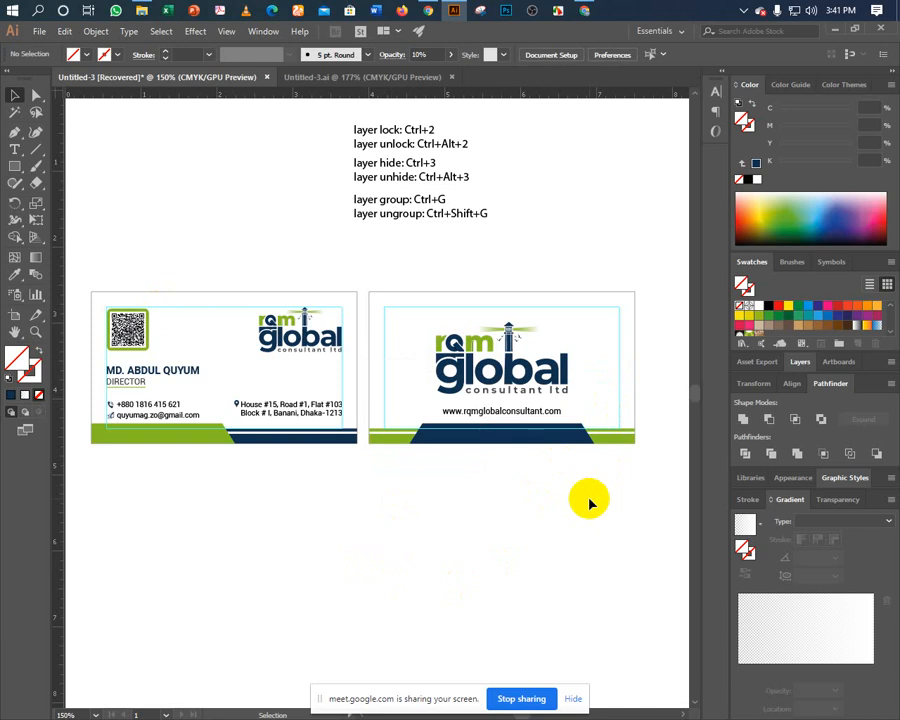
Hide the guides around the cards, then show them again.
{"action": "right_click", "coordinate": [342, 496]}
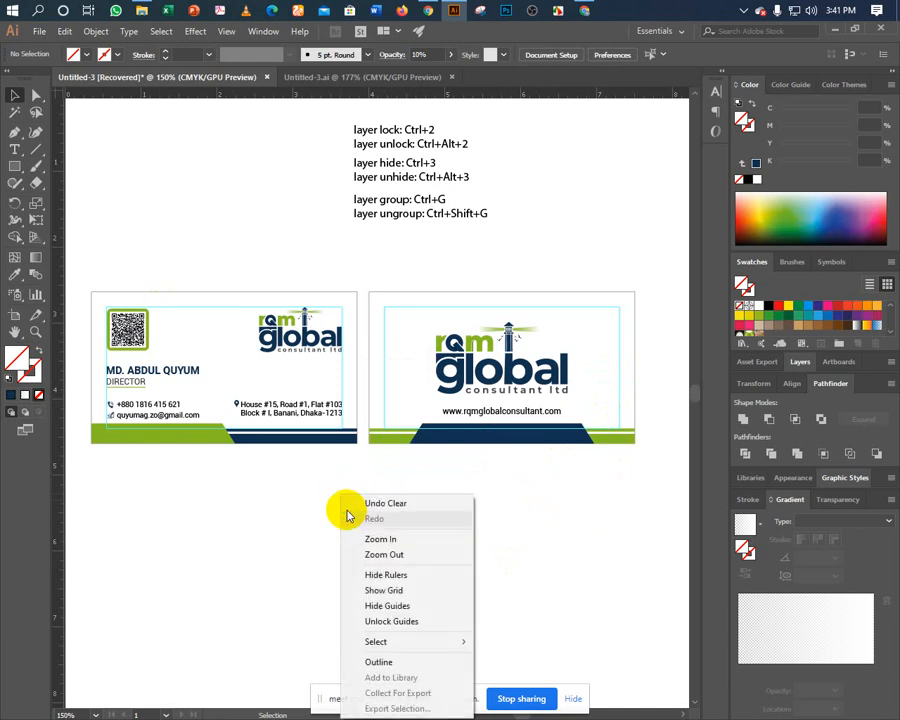
{"action": "left_click", "coordinate": [371, 609]}
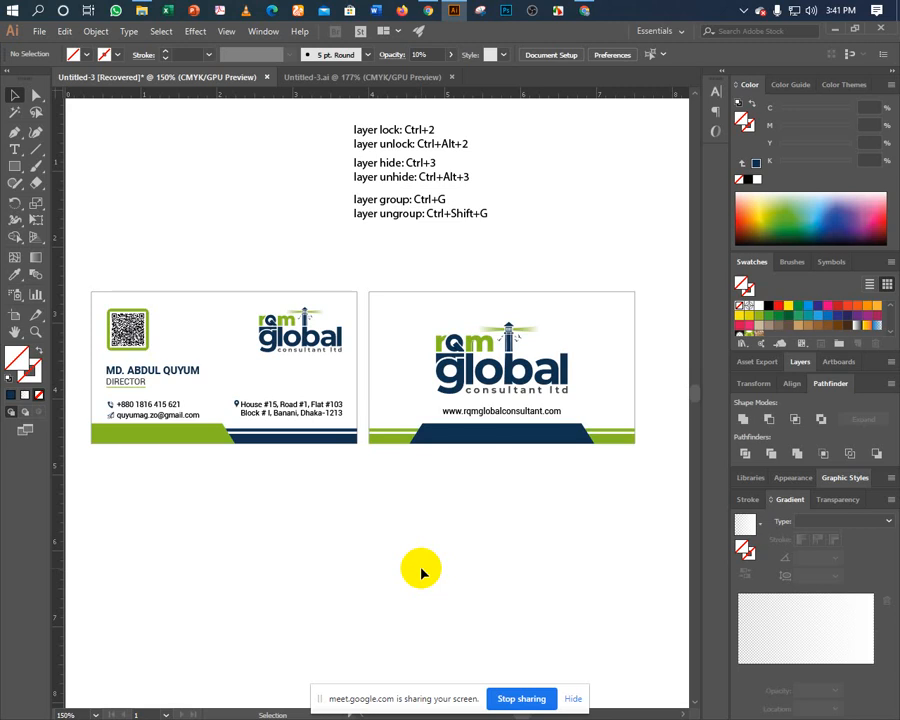
{"action": "right_click", "coordinate": [401, 499]}
{"action": "left_click", "coordinate": [435, 415]}
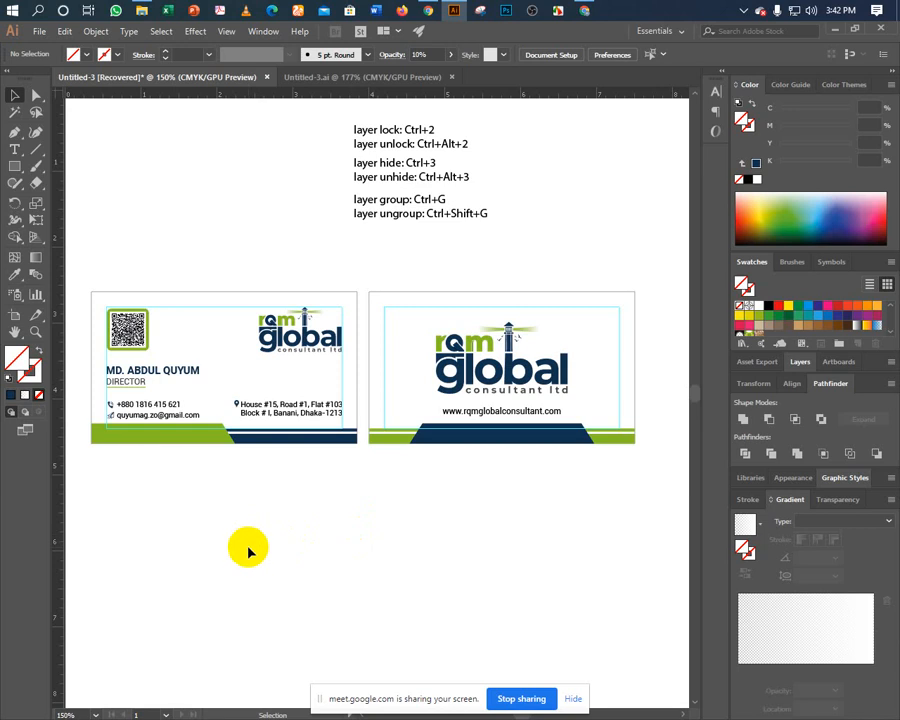
Delete the shortcut notes text from the page.
{"action": "key", "text": "ctrl+minus"}
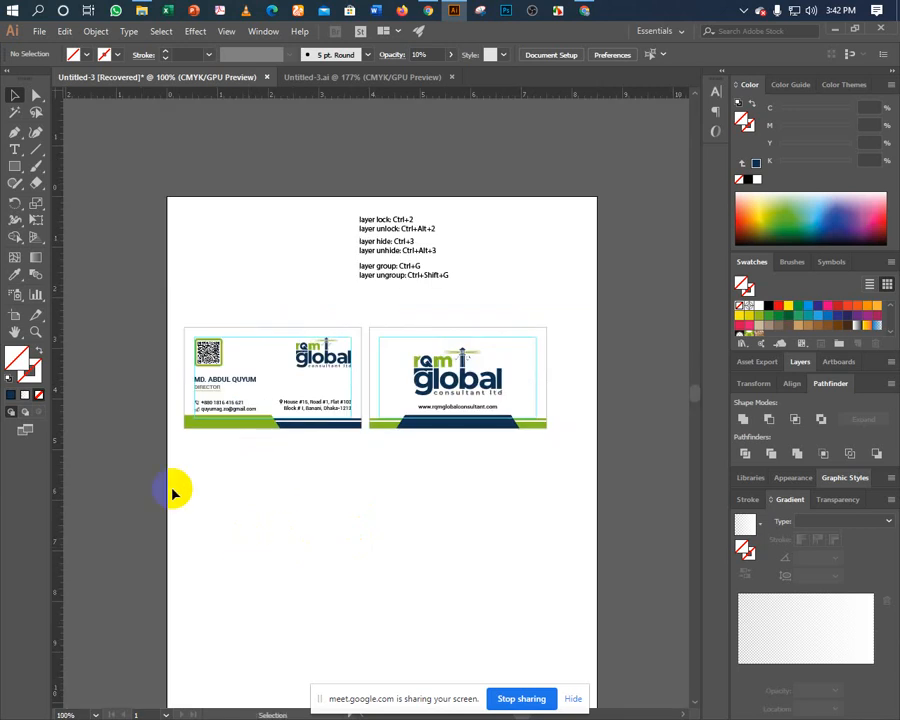
{"action": "scroll", "coordinate": [176, 522], "scroll_direction": "up", "scroll_amount": 1}
{"action": "left_click_drag", "start_coordinate": [396, 247], "coordinate": [426, 286]}
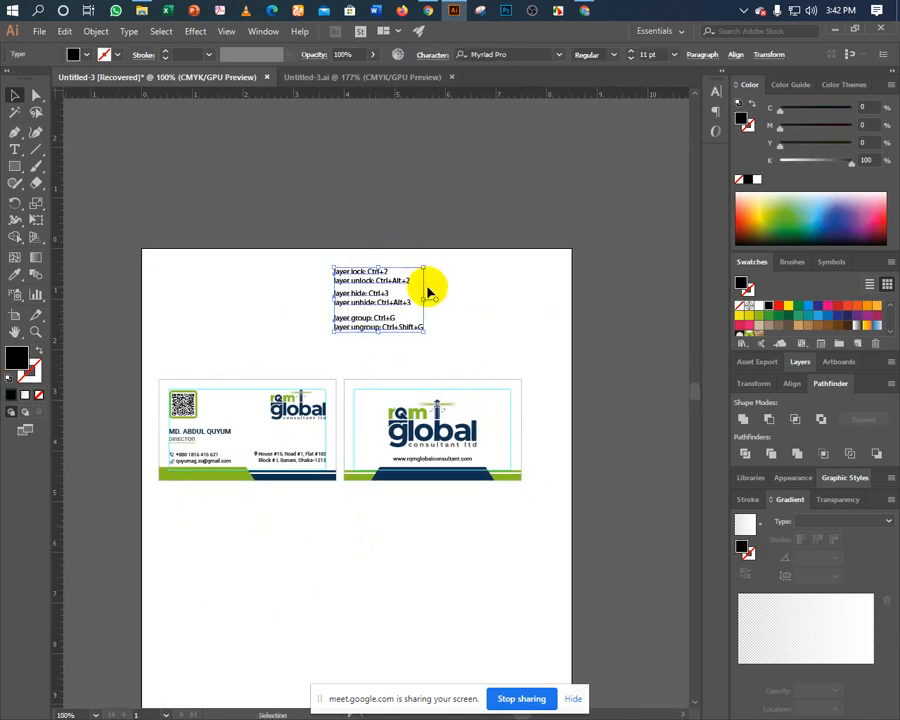
{"action": "key", "text": "Delete"}
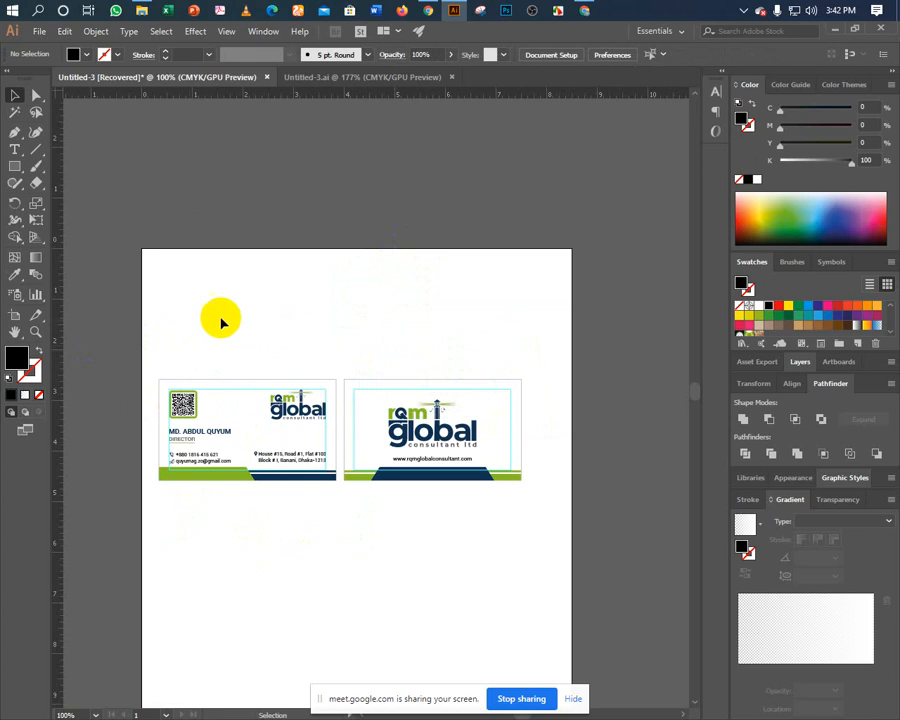
Unlock the guides and move both business cards above the letter page.
{"action": "right_click", "coordinate": [291, 288]}
{"action": "left_click", "coordinate": [330, 414]}
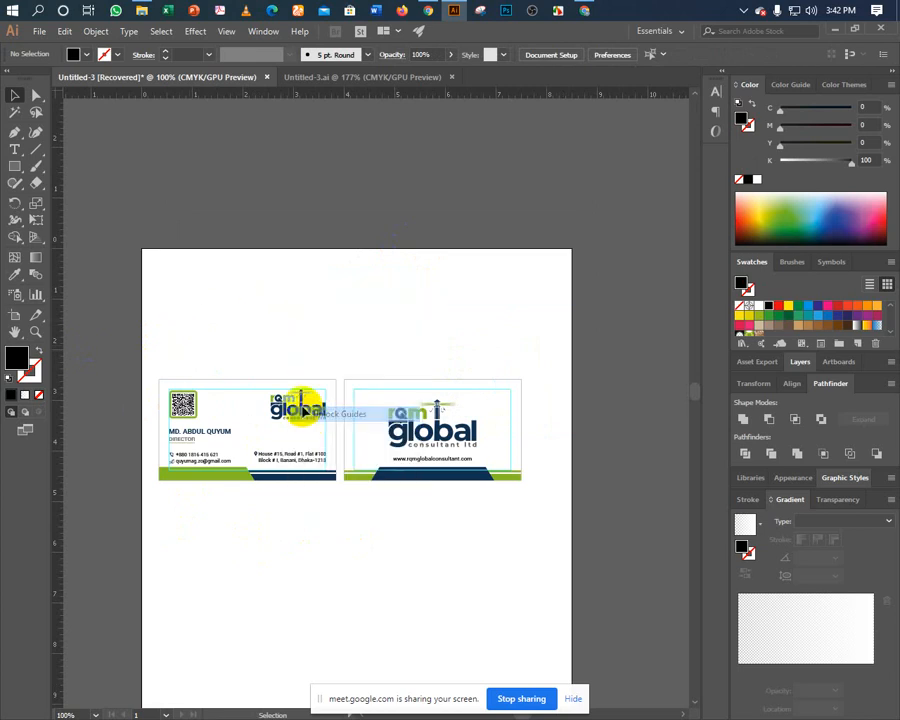
{"action": "left_click_drag", "start_coordinate": [160, 344], "coordinate": [538, 526]}
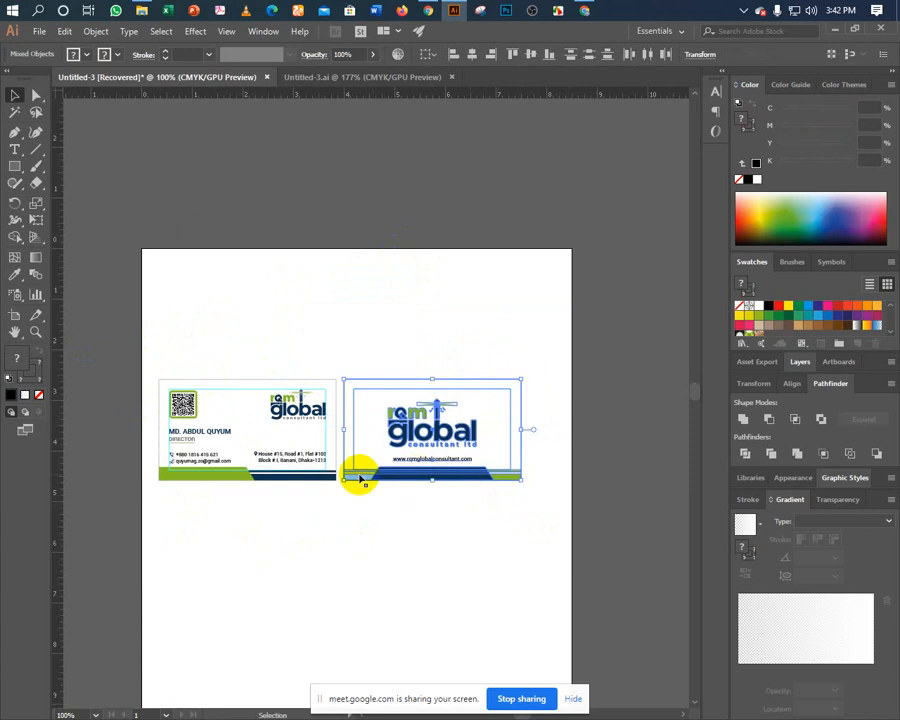
{"action": "left_click", "coordinate": [180, 326]}
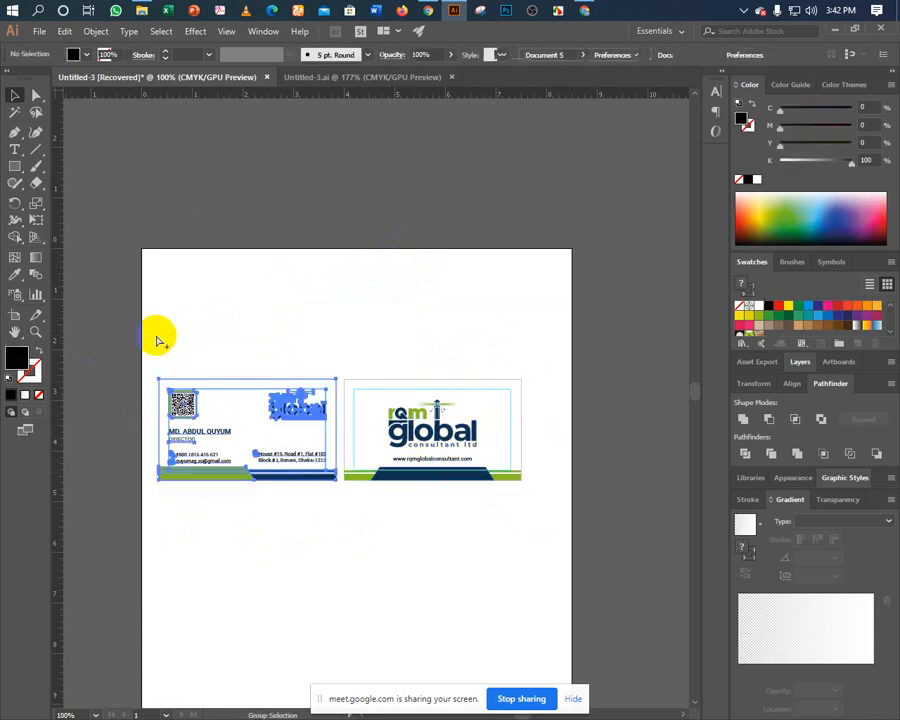
{"action": "left_click_drag", "start_coordinate": [156, 337], "coordinate": [631, 586]}
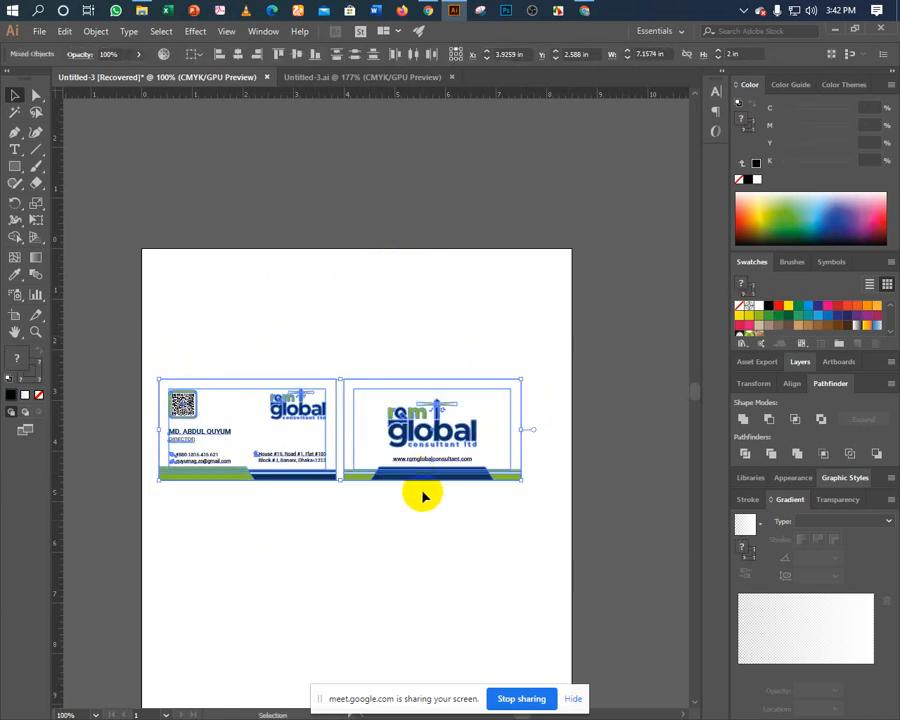
{"action": "left_click_drag", "start_coordinate": [414, 486], "coordinate": [431, 222]}
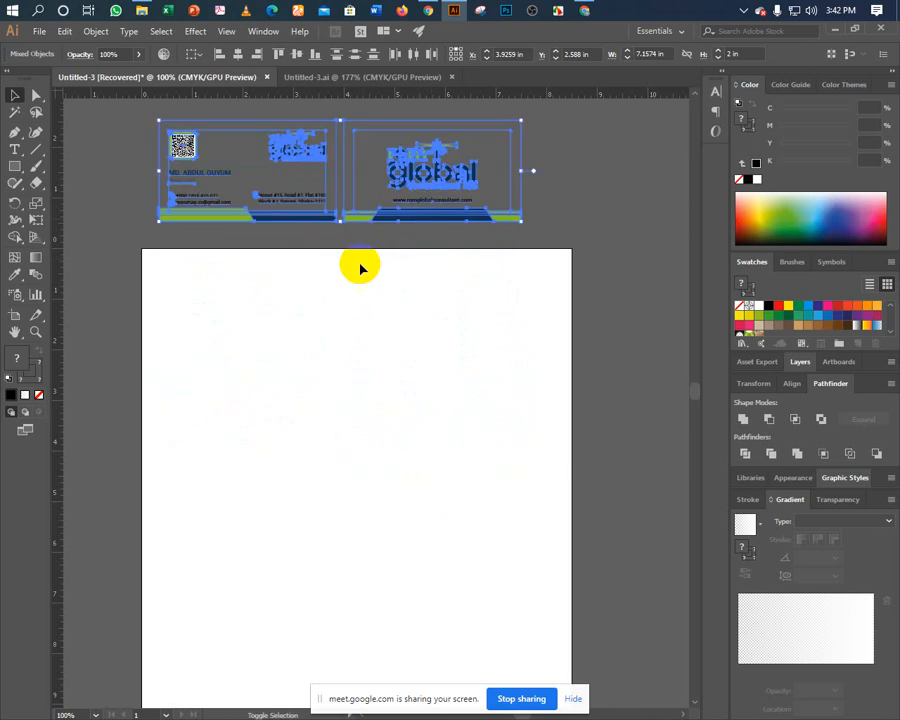
{"action": "left_click", "coordinate": [336, 320]}
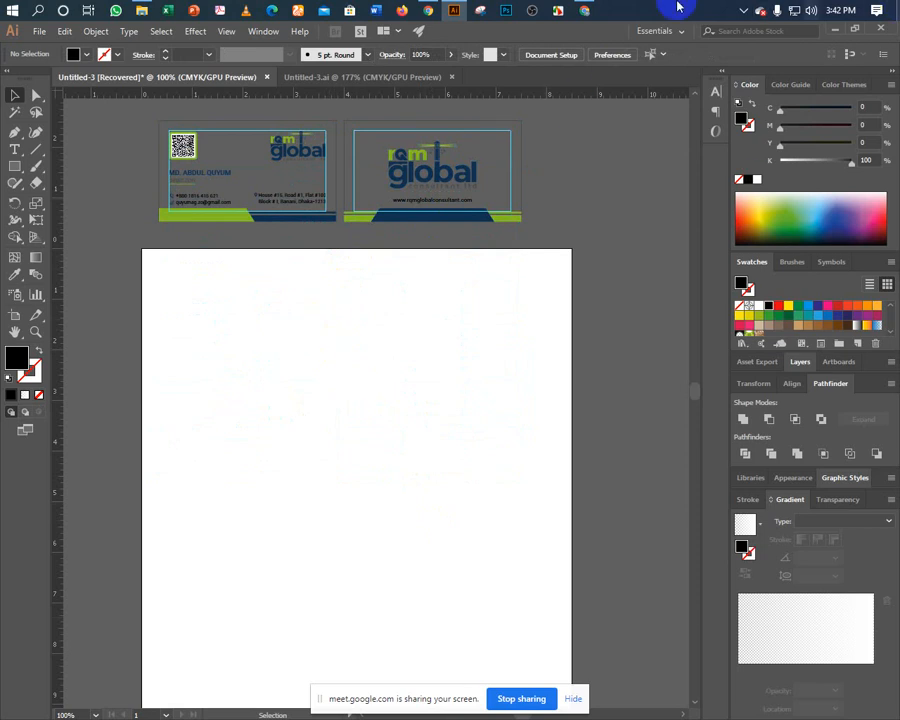
Release the right card's guide rectangle into a path and lock the left card's guides.
{"action": "left_click", "coordinate": [356, 161]}
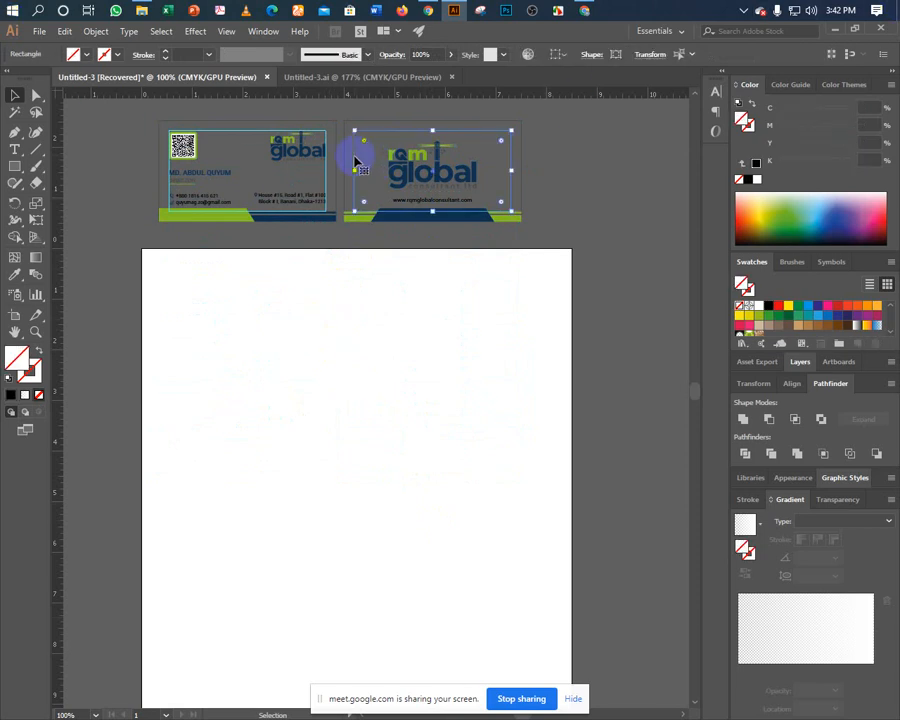
{"action": "right_click", "coordinate": [356, 161]}
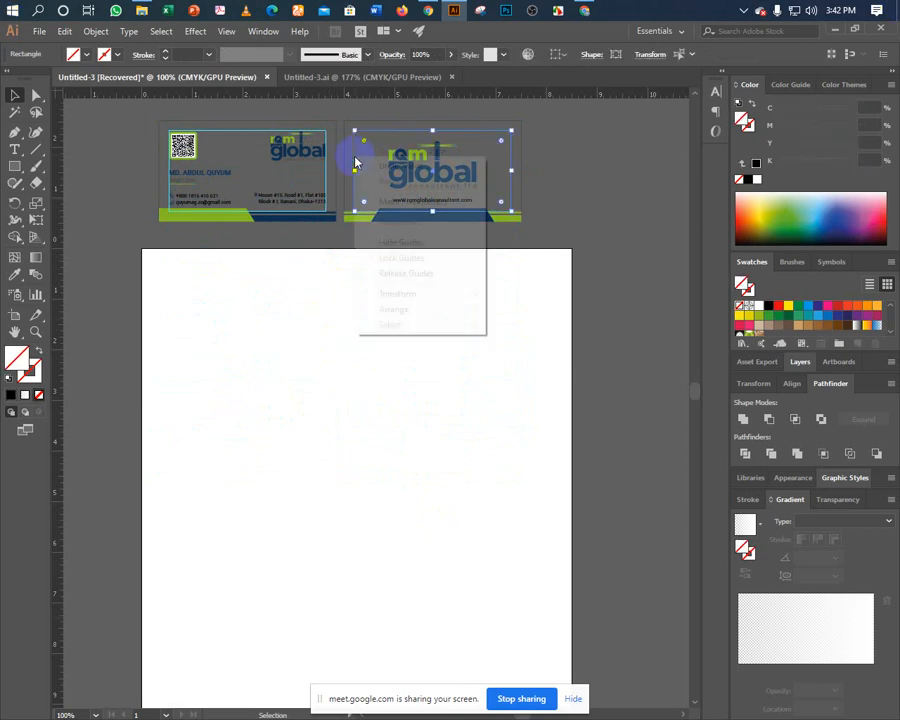
{"action": "left_click", "coordinate": [364, 273]}
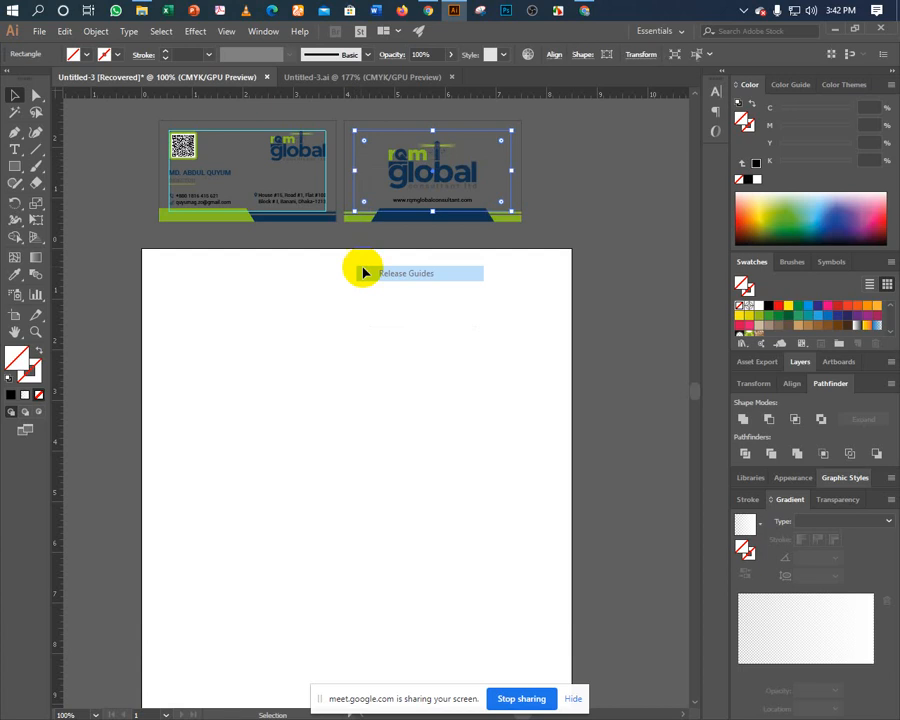
{"action": "right_click", "coordinate": [328, 175]}
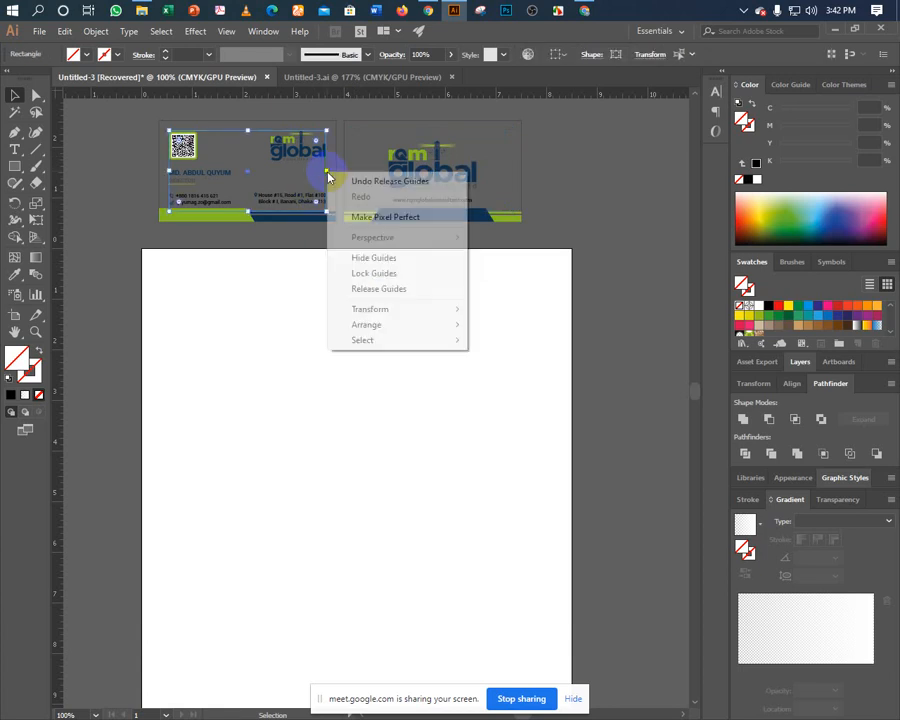
{"action": "left_click", "coordinate": [352, 279]}
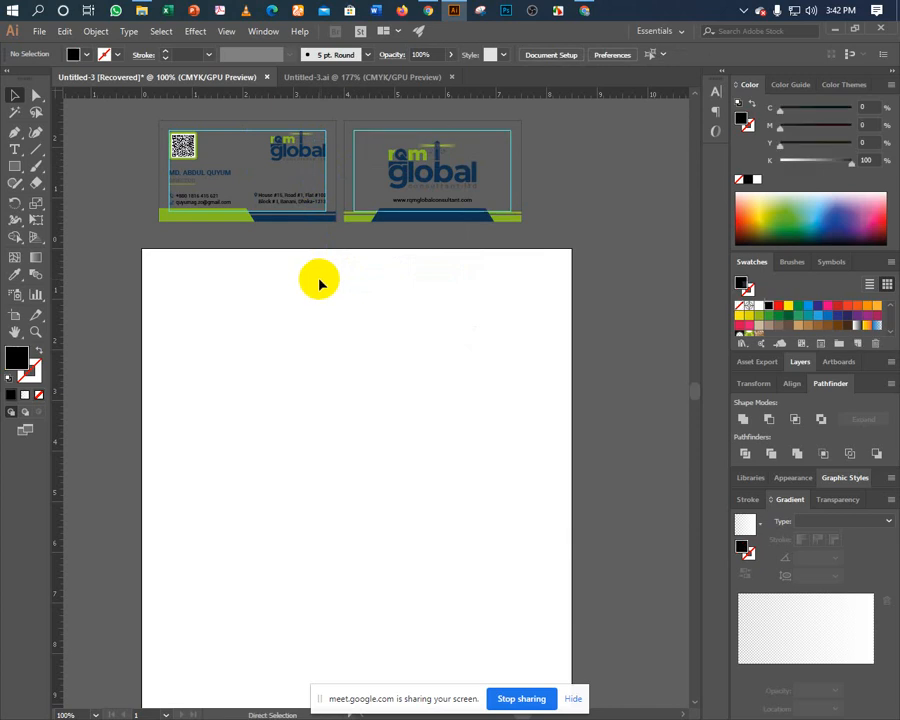
{"action": "left_click", "coordinate": [331, 190]}
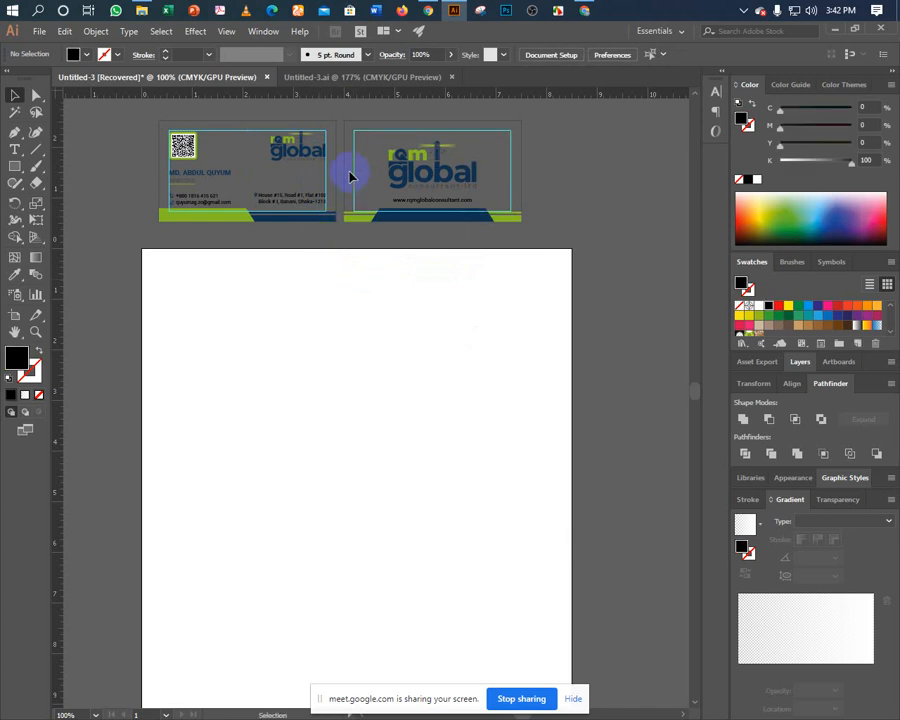
Unlock the guides and release both cards' guide rectangles into ordinary paths.
{"action": "right_click", "coordinate": [356, 182]}
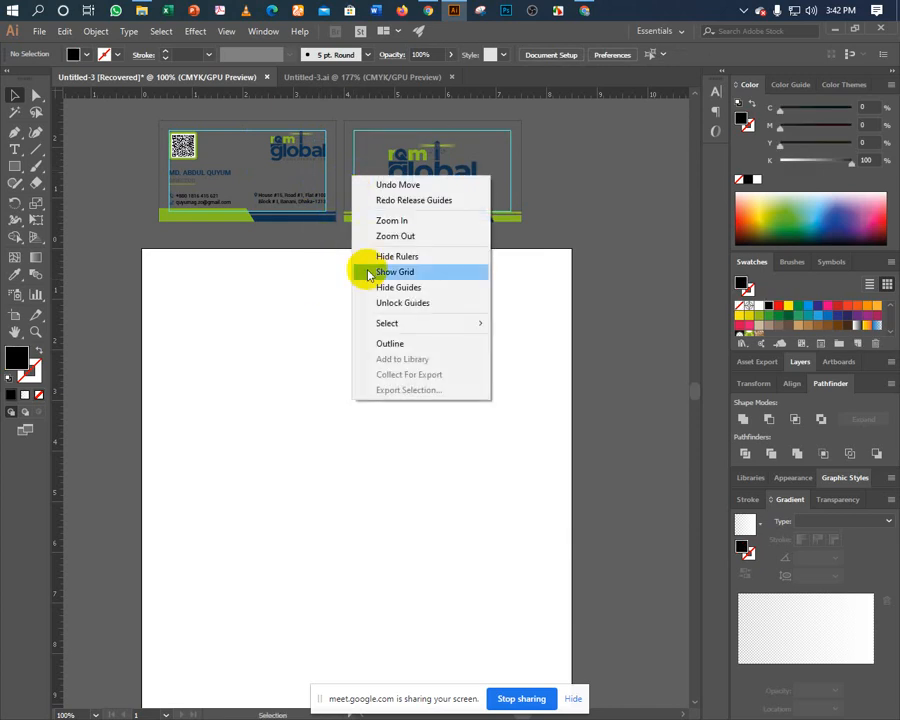
{"action": "left_click", "coordinate": [367, 302]}
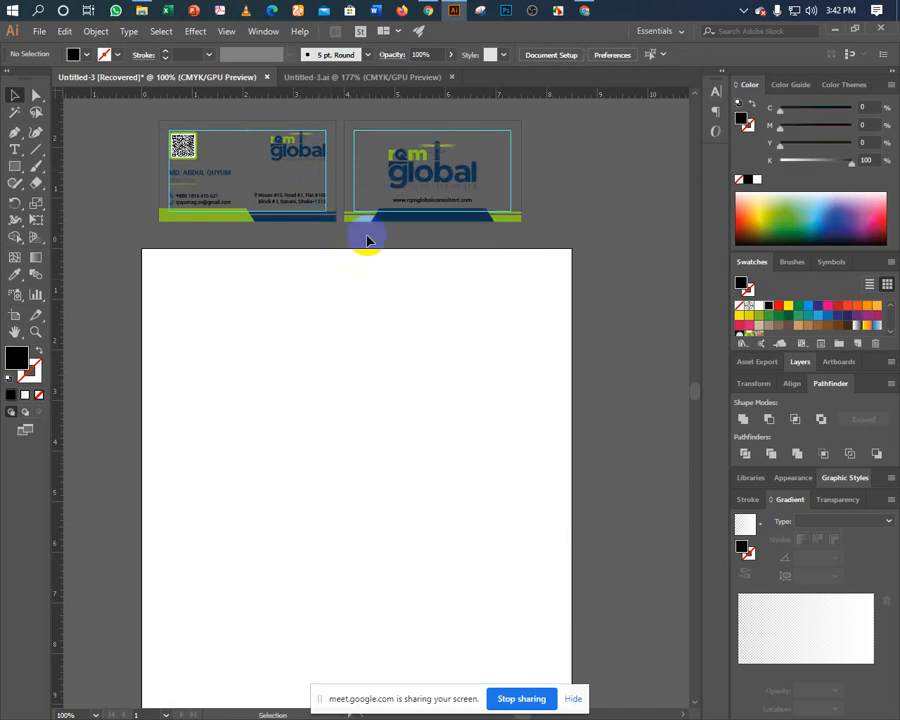
{"action": "left_click", "coordinate": [358, 182]}
{"action": "right_click", "coordinate": [355, 183]}
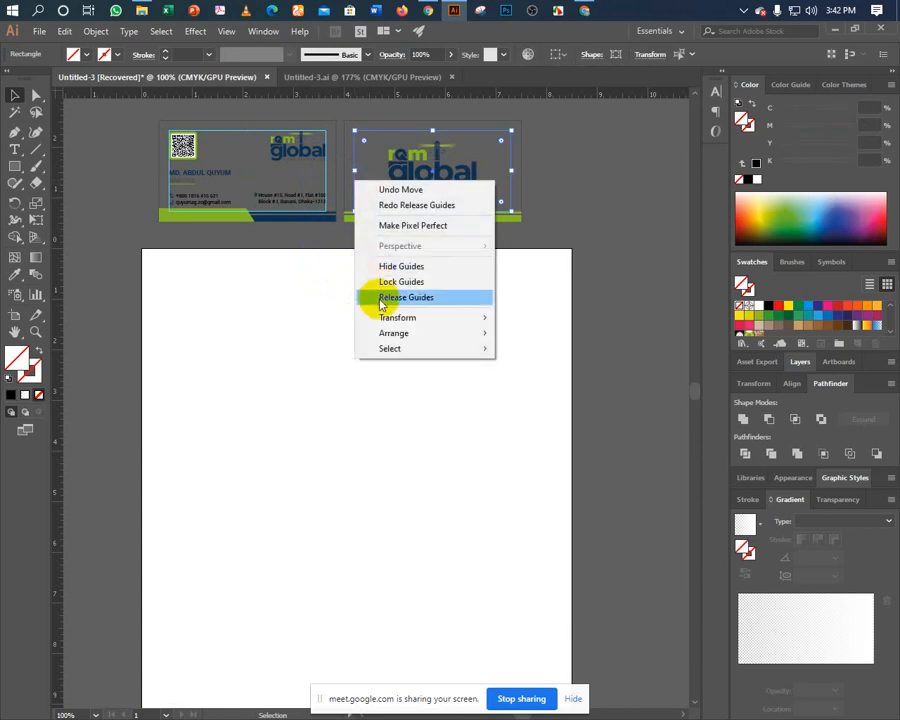
{"action": "left_click", "coordinate": [382, 295]}
{"action": "left_click", "coordinate": [325, 179]}
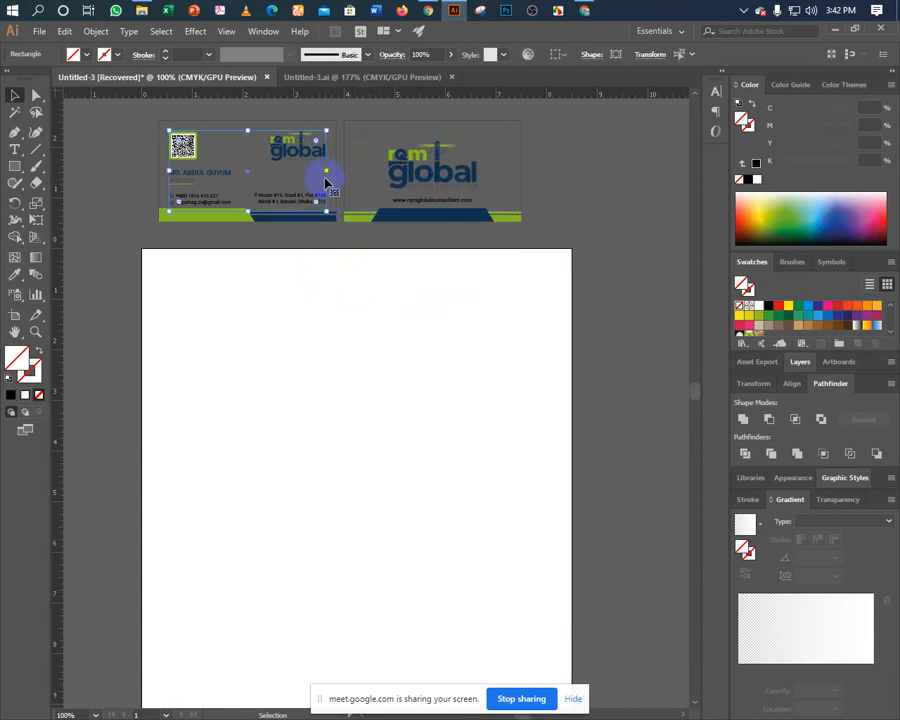
{"action": "right_click", "coordinate": [324, 178]}
{"action": "left_click", "coordinate": [355, 293]}
{"action": "left_click", "coordinate": [289, 308]}
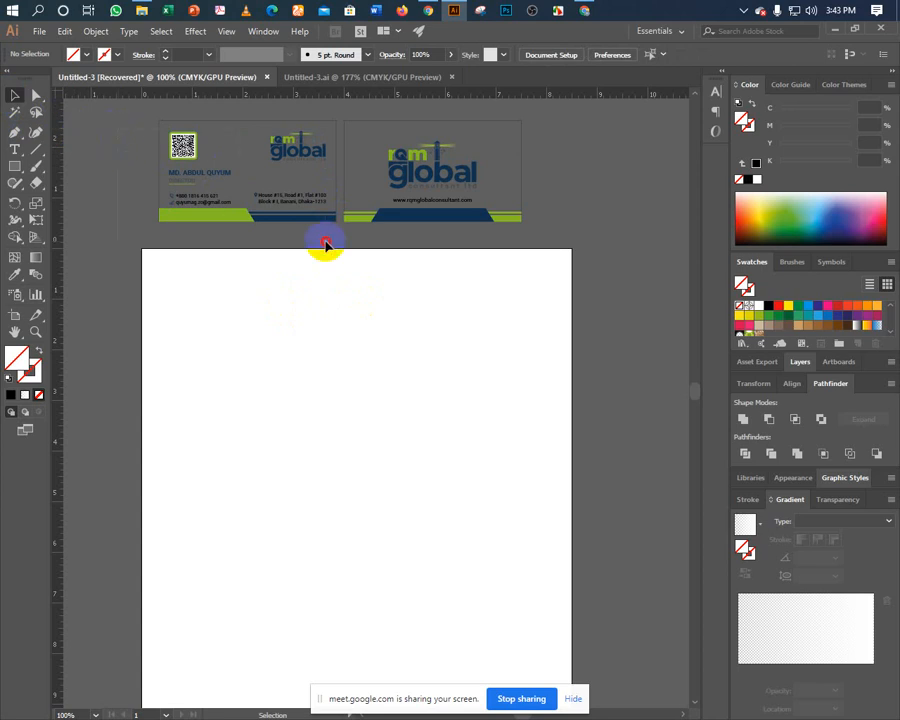
Check the card selections with the Direct Selection and Selection tools, leaving nothing selected.
{"action": "key", "text": "ctrl+a"}
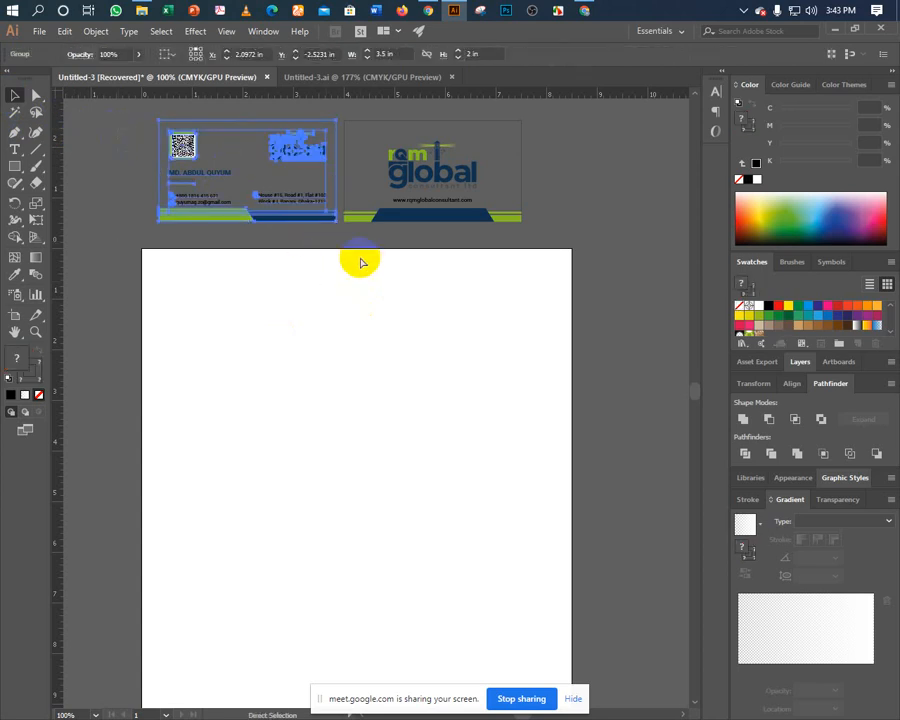
{"action": "left_click", "coordinate": [350, 252]}
{"action": "left_click", "coordinate": [512, 140]}
{"action": "key", "text": "a"}
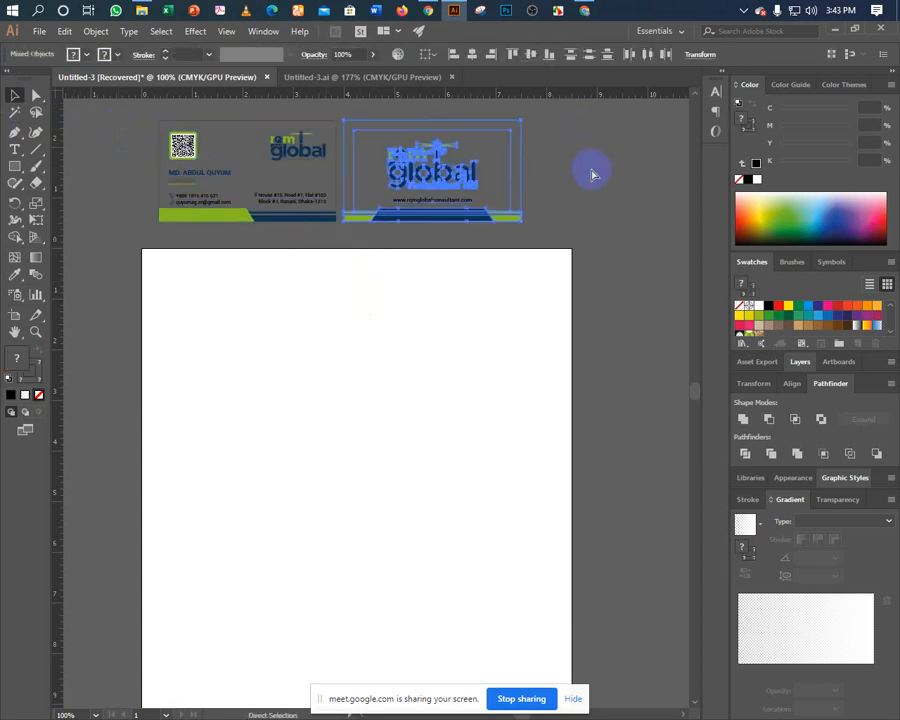
{"action": "key", "text": "v"}
{"action": "left_click", "coordinate": [591, 175]}
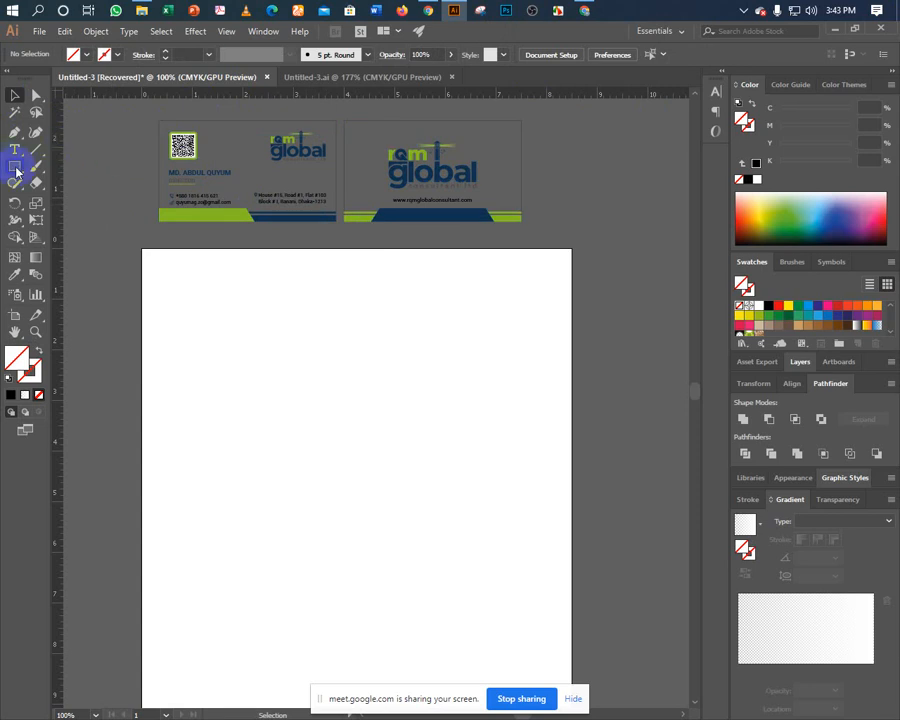
Draw an 8.5 × 11 in rectangle on the fitted artboard.
{"action": "key", "text": "ctrl+0"}
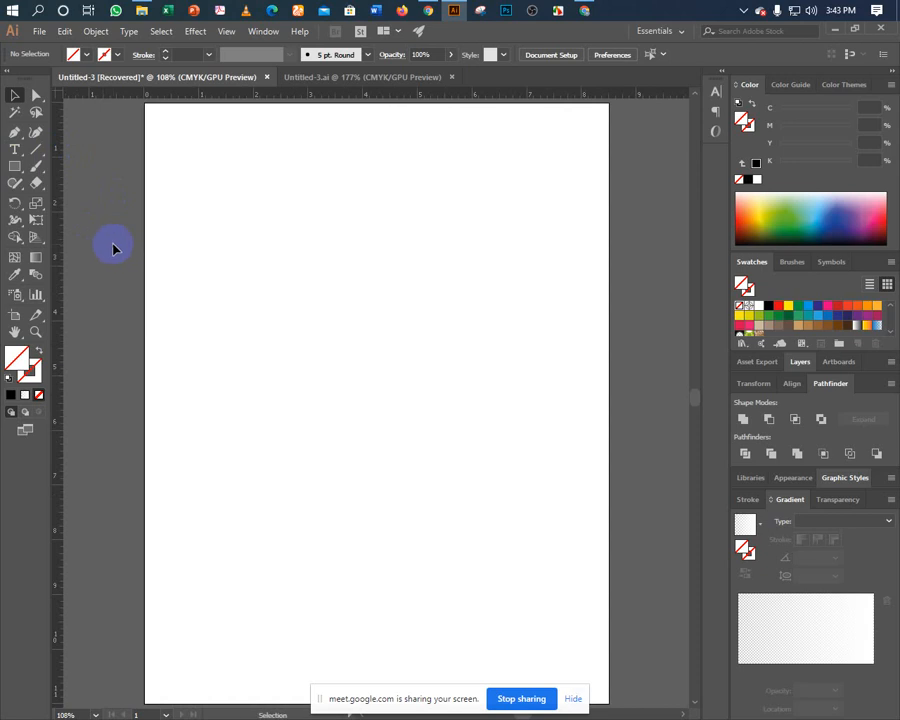
{"action": "left_click", "coordinate": [11, 171]}
{"action": "left_click", "coordinate": [241, 264]}
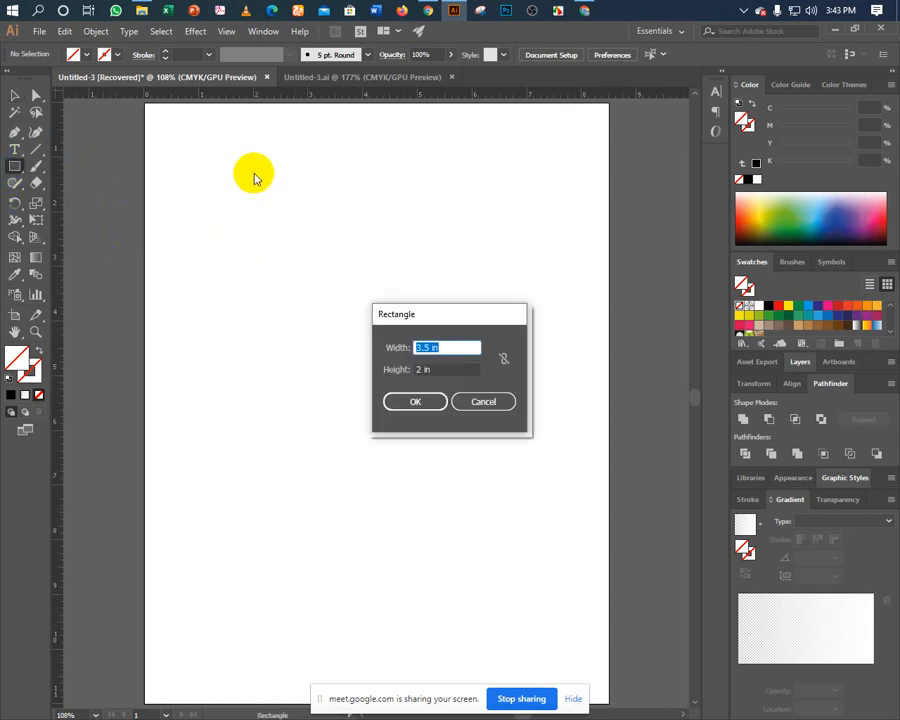
{"action": "type", "text": "8.5"}
{"action": "key", "text": "Tab"}
{"action": "type", "text": "1"}
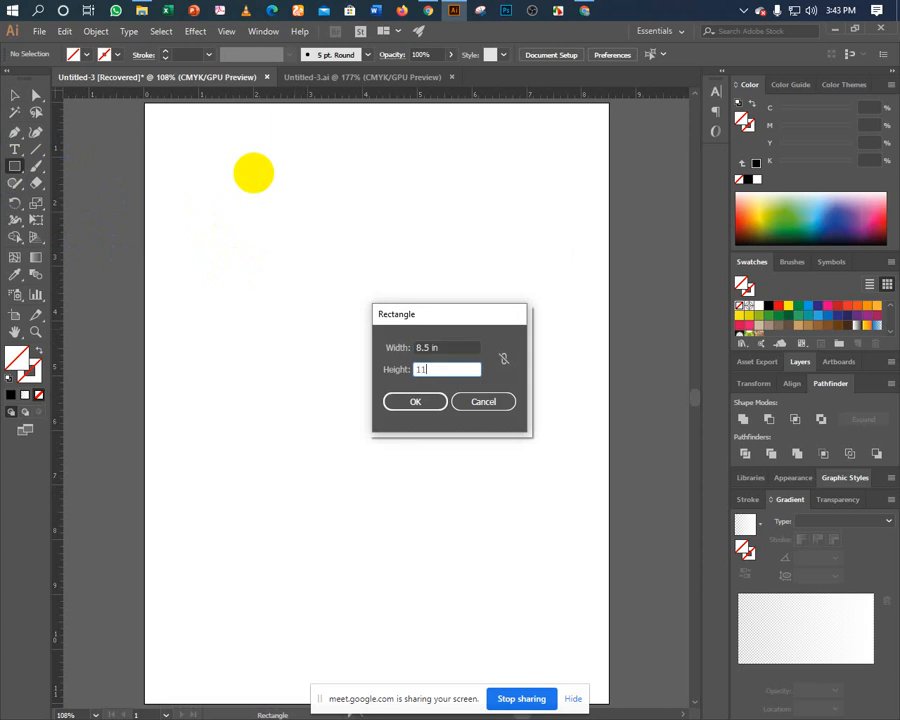
{"action": "type", "text": "1"}
{"action": "key", "text": "Return"}
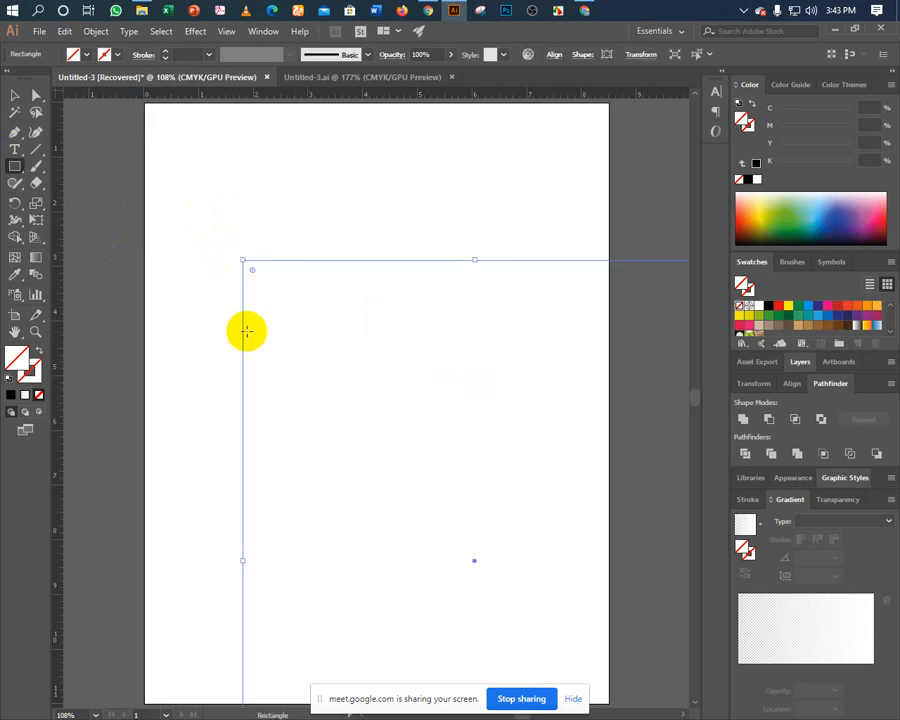
Select the rectangle and nudge it with arrow keys onto the artboard.
{"action": "key", "text": "v"}
{"action": "left_click", "coordinate": [248, 335]}
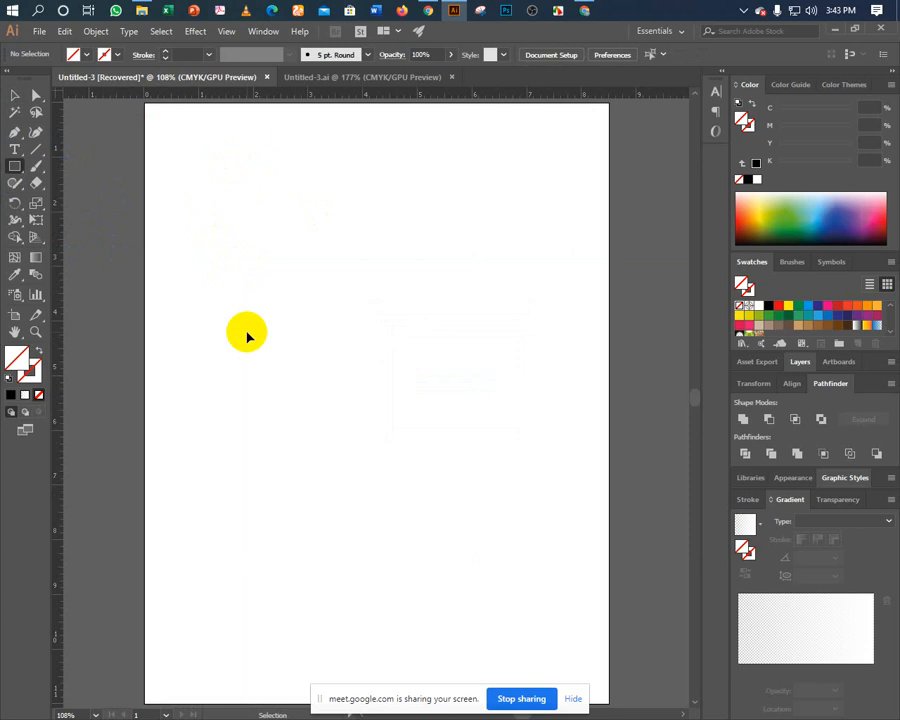
{"action": "left_click", "coordinate": [248, 334]}
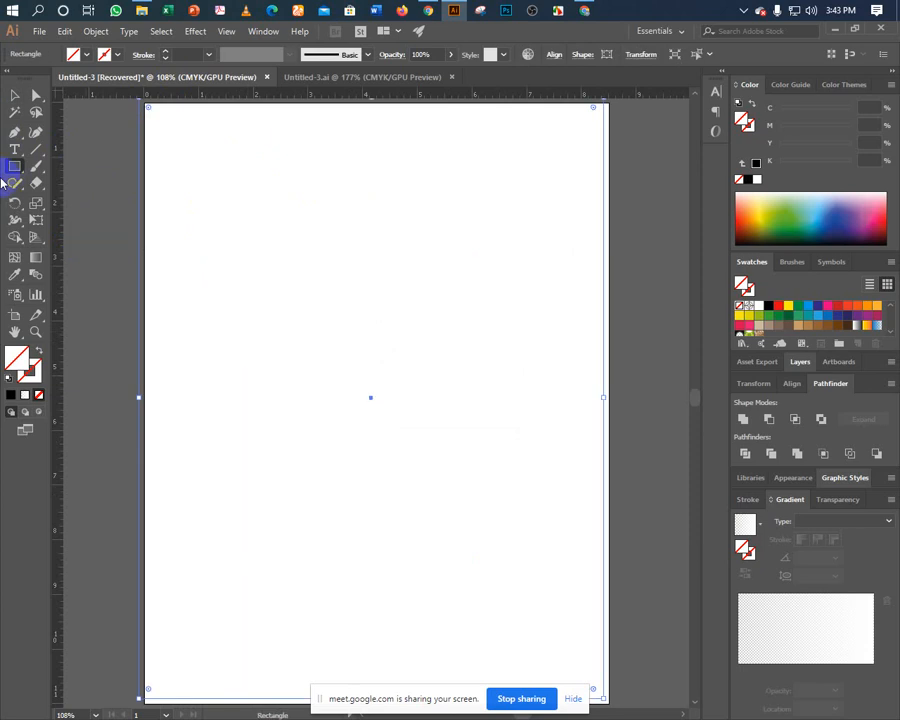
{"action": "key", "text": "Down"}
{"action": "key", "text": "Down"}
{"action": "key", "text": "Down"}
{"action": "key", "text": "Down"}
{"action": "key", "text": "Down"}
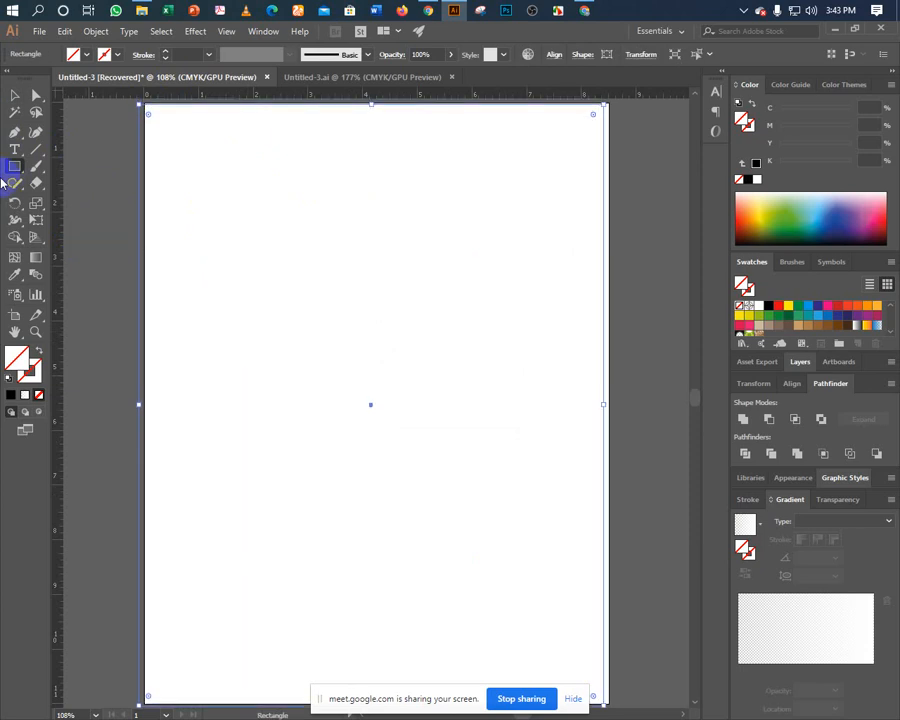
{"action": "key", "text": "Up"}
{"action": "key", "text": "Right"}
{"action": "key", "text": "Right"}
{"action": "key", "text": "Right"}
{"action": "key", "text": "Right"}
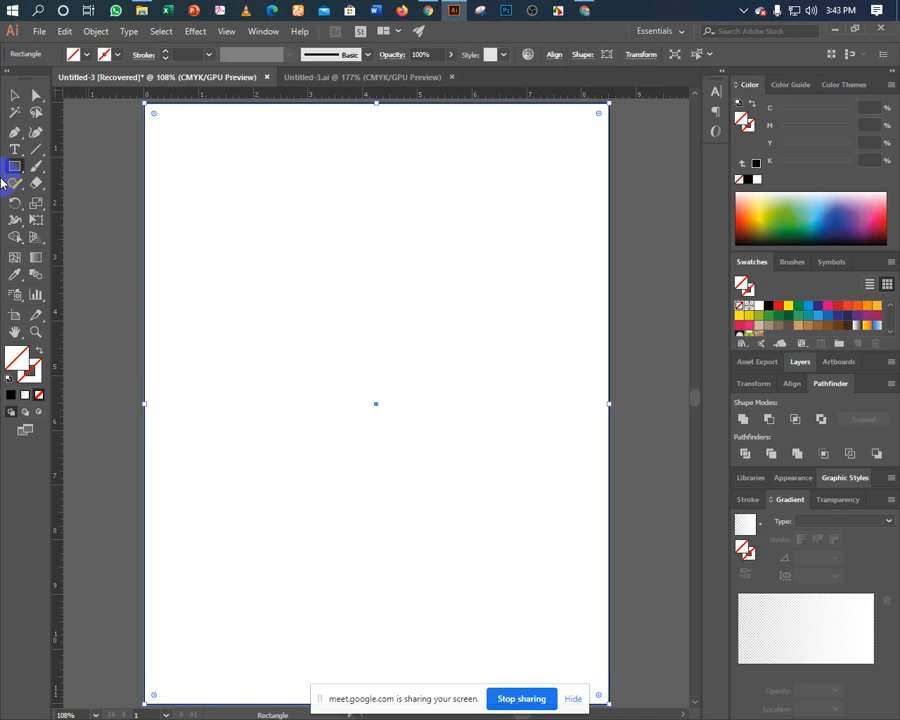
Nudge the page rectangle flush with the artboard in Outline view, then reselect it in Preview.
{"action": "key", "text": "ctrl+y"}
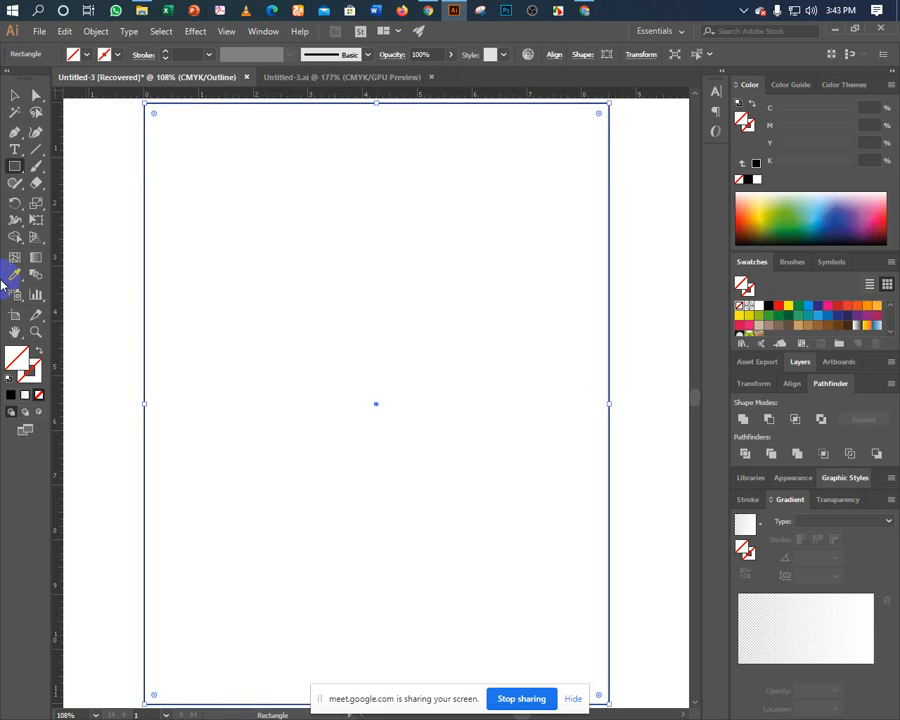
{"action": "key", "text": "Right"}
{"action": "key", "text": "Up"}
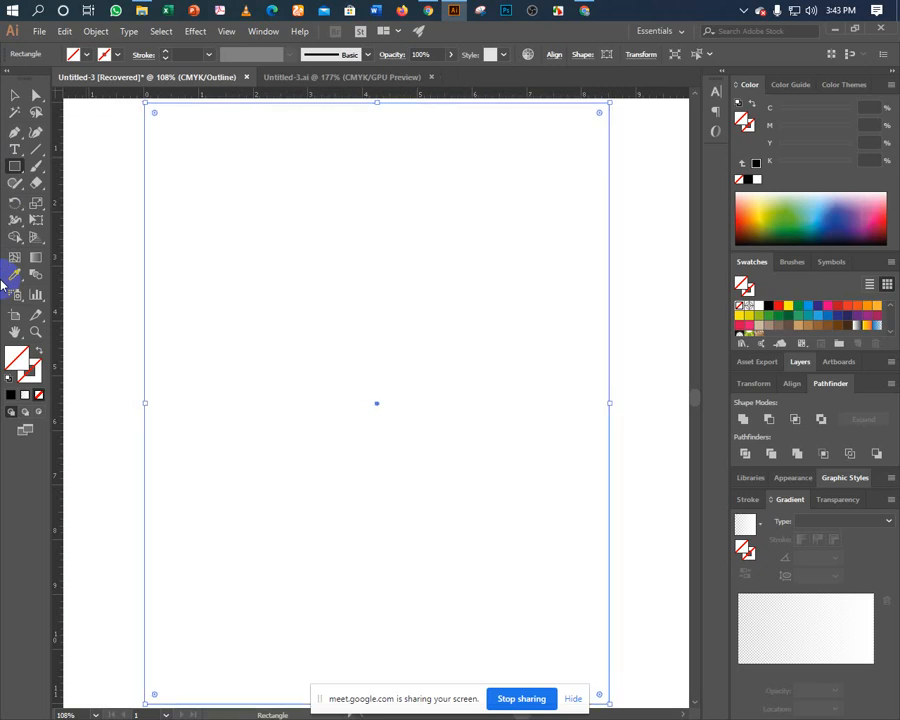
{"action": "key", "text": "ctrl+y"}
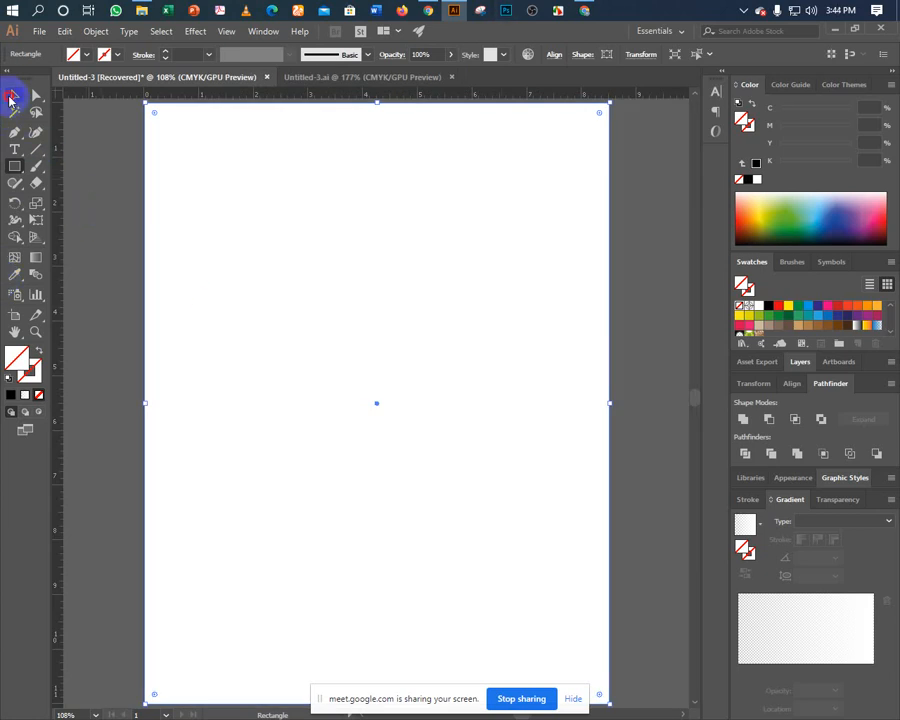
{"action": "left_click", "coordinate": [78, 190]}
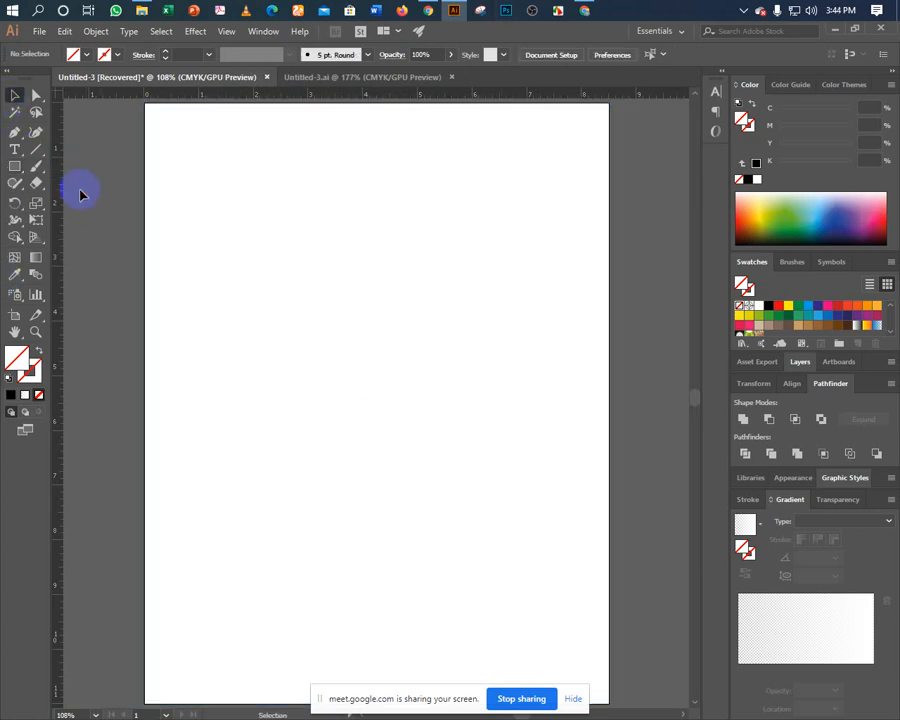
{"action": "left_click", "coordinate": [146, 311]}
{"action": "left_click", "coordinate": [118, 326]}
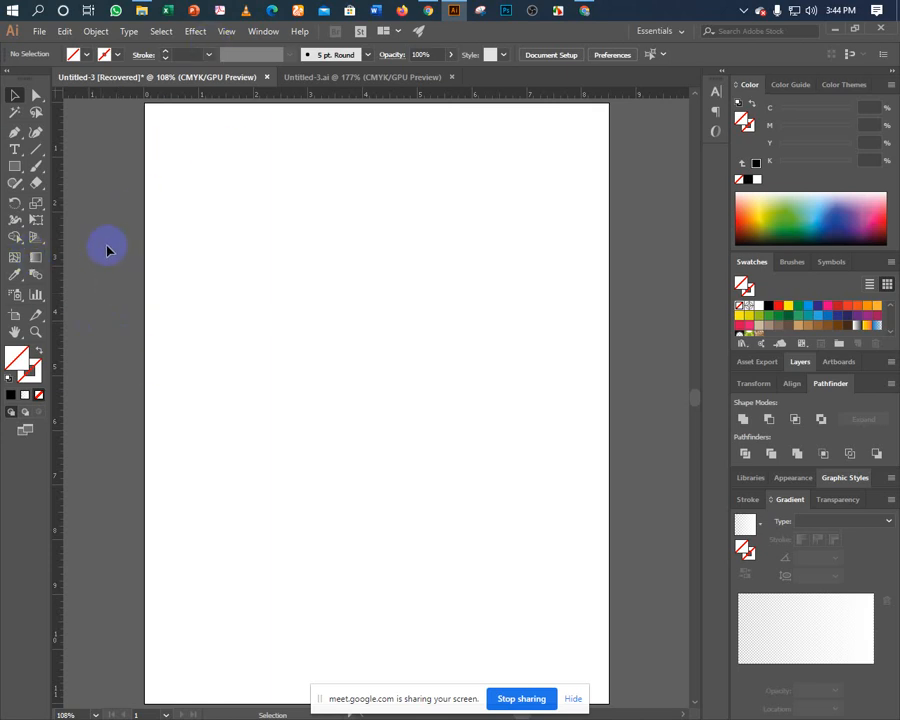
{"action": "left_click_drag", "start_coordinate": [108, 240], "coordinate": [200, 347]}
{"action": "left_click_drag", "start_coordinate": [100, 265], "coordinate": [233, 403]}
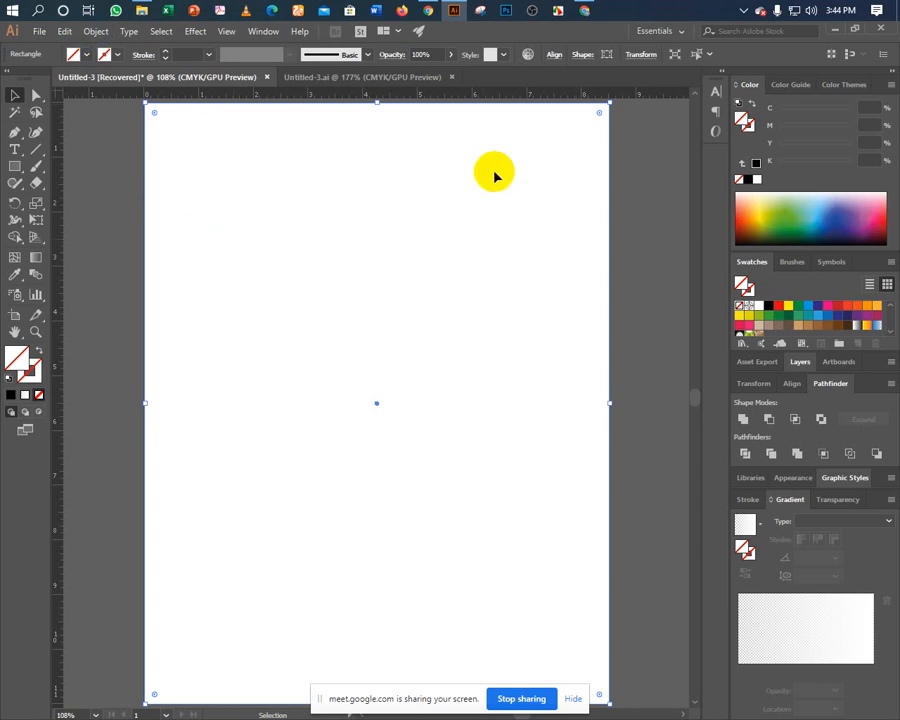
Create a -0.5 in Offset Path inset copy of the page rectangle.
{"action": "left_click", "coordinate": [96, 31]}
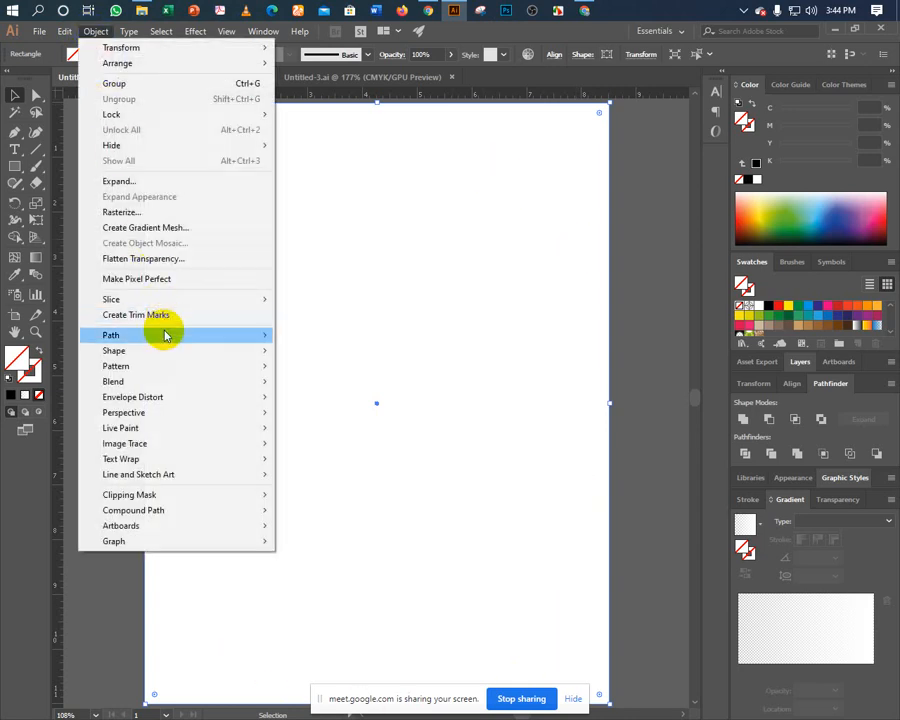
{"action": "mouse_move", "coordinate": [167, 334]}
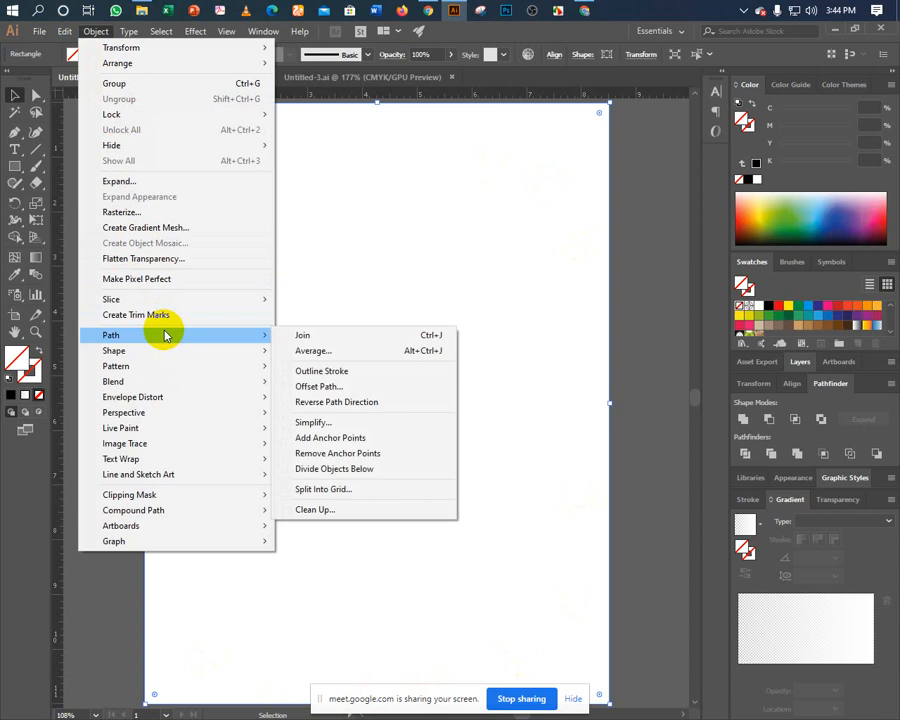
{"action": "left_click", "coordinate": [298, 388]}
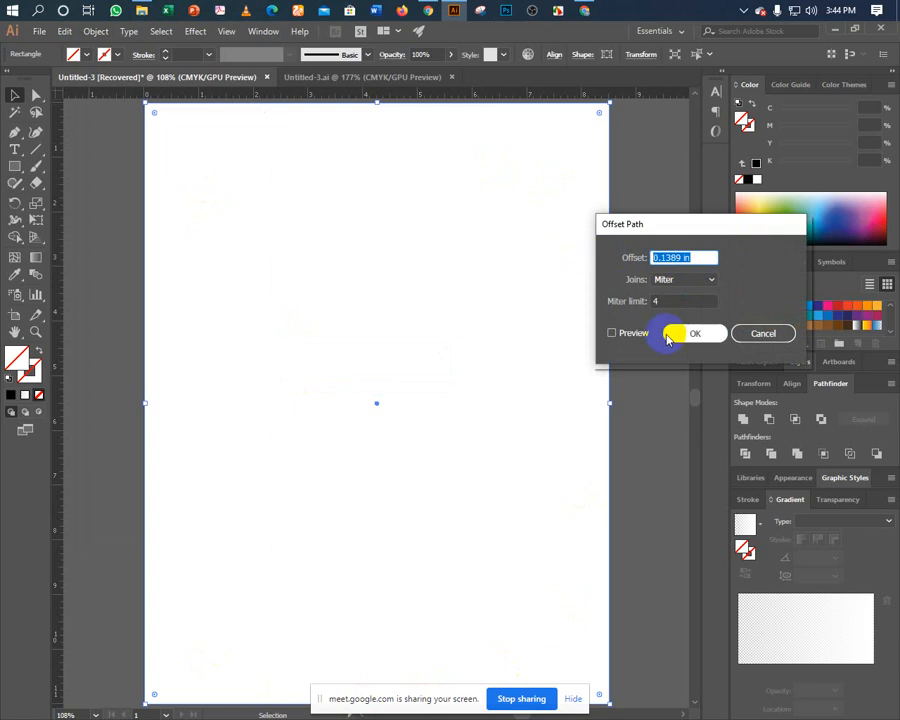
{"action": "type", "text": "-.5"}
{"action": "left_click", "coordinate": [622, 336]}
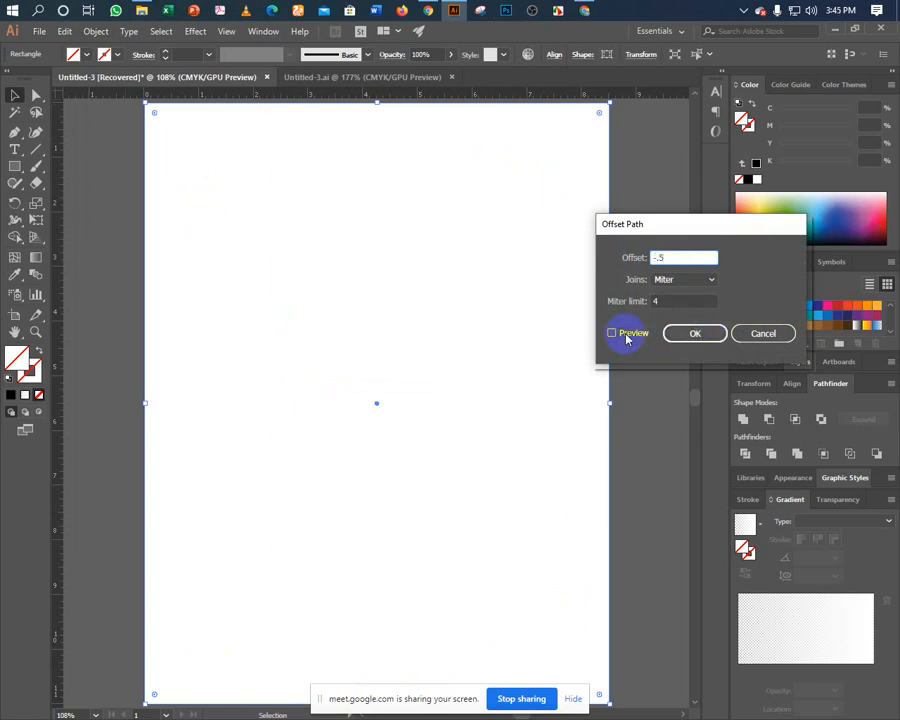
{"action": "left_click", "coordinate": [675, 339]}
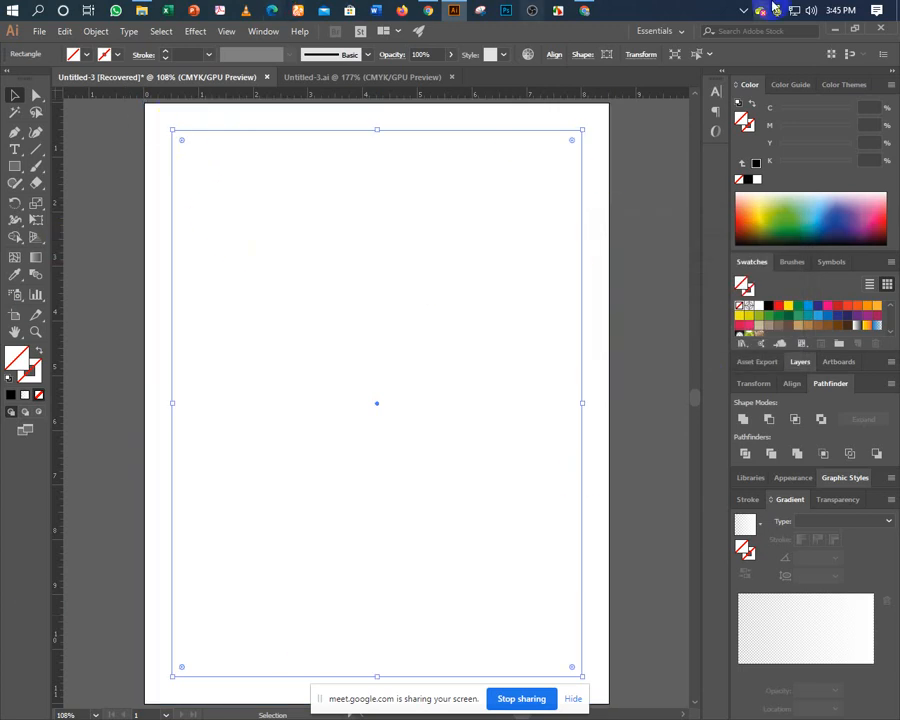
Turn the inset rectangle into guides.
{"action": "right_click", "coordinate": [173, 245]}
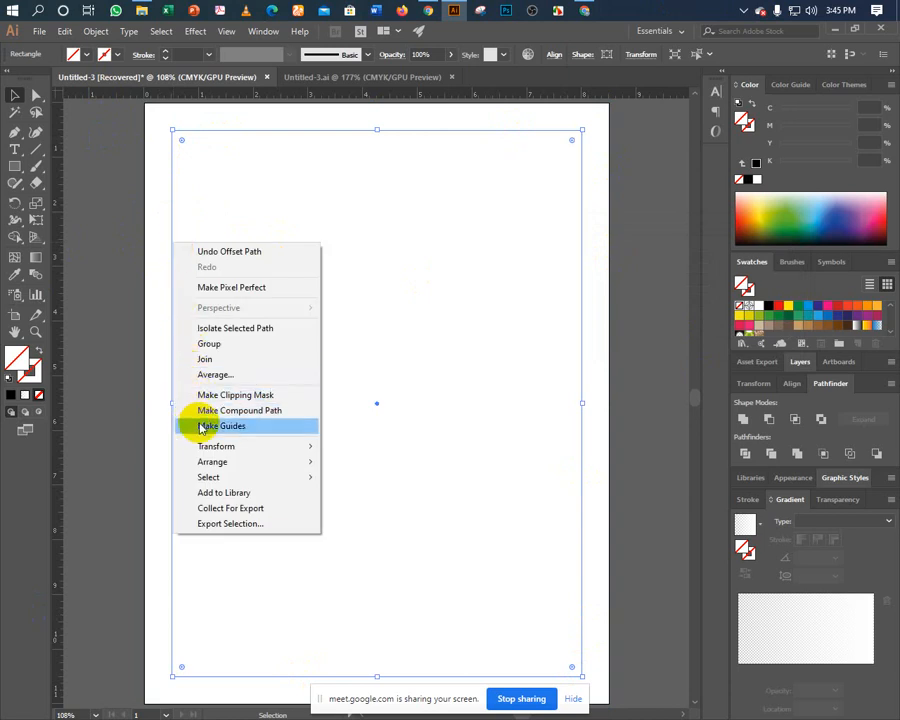
{"action": "left_click", "coordinate": [198, 425]}
{"action": "left_click", "coordinate": [94, 237]}
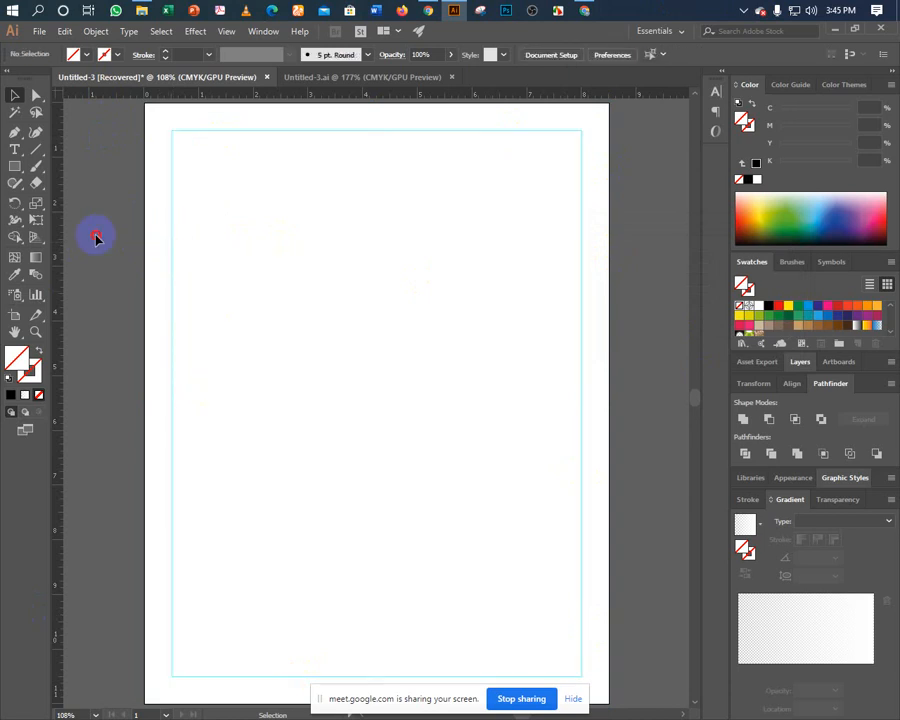
{"action": "right_click", "coordinate": [210, 278]}
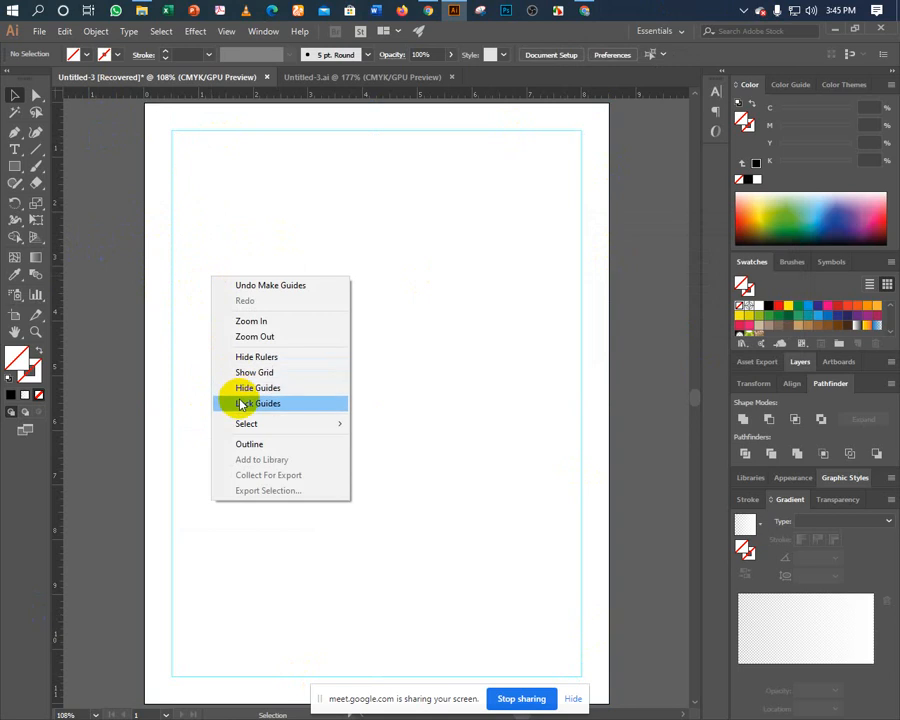
{"action": "left_click", "coordinate": [169, 219]}
Lock the margin guides and confirm they can no longer be selected.
{"action": "left_click_drag", "start_coordinate": [160, 206], "coordinate": [226, 318]}
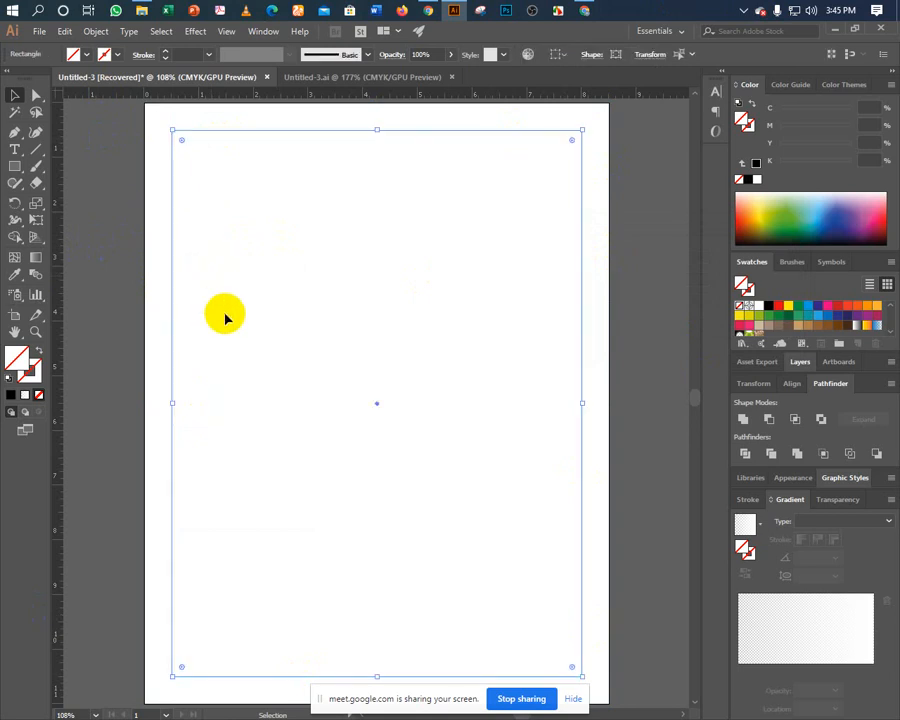
{"action": "left_click", "coordinate": [137, 231]}
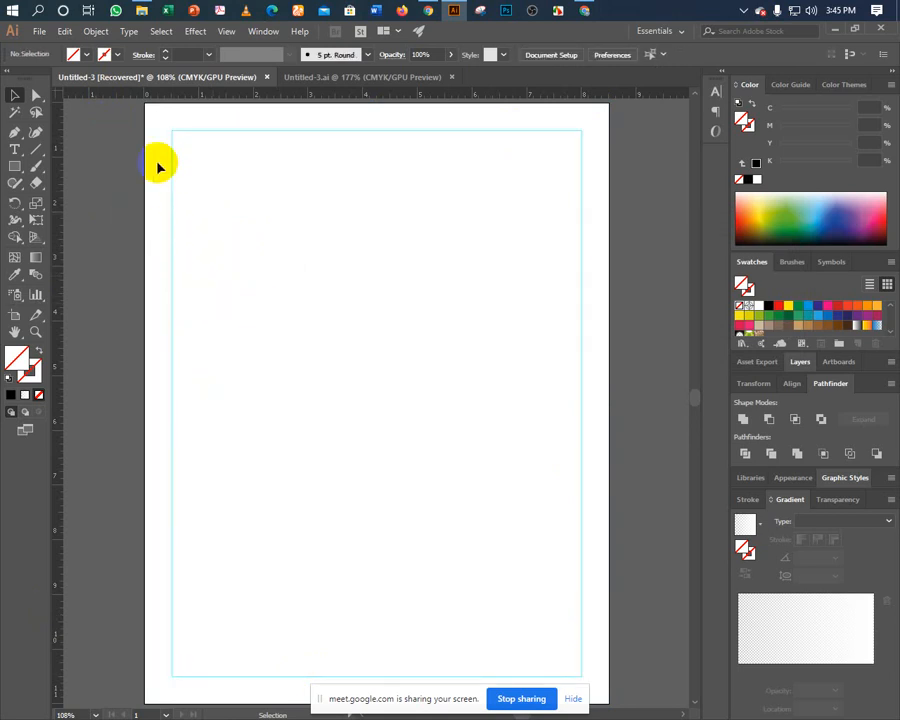
{"action": "right_click", "coordinate": [219, 219]}
{"action": "left_click", "coordinate": [247, 343]}
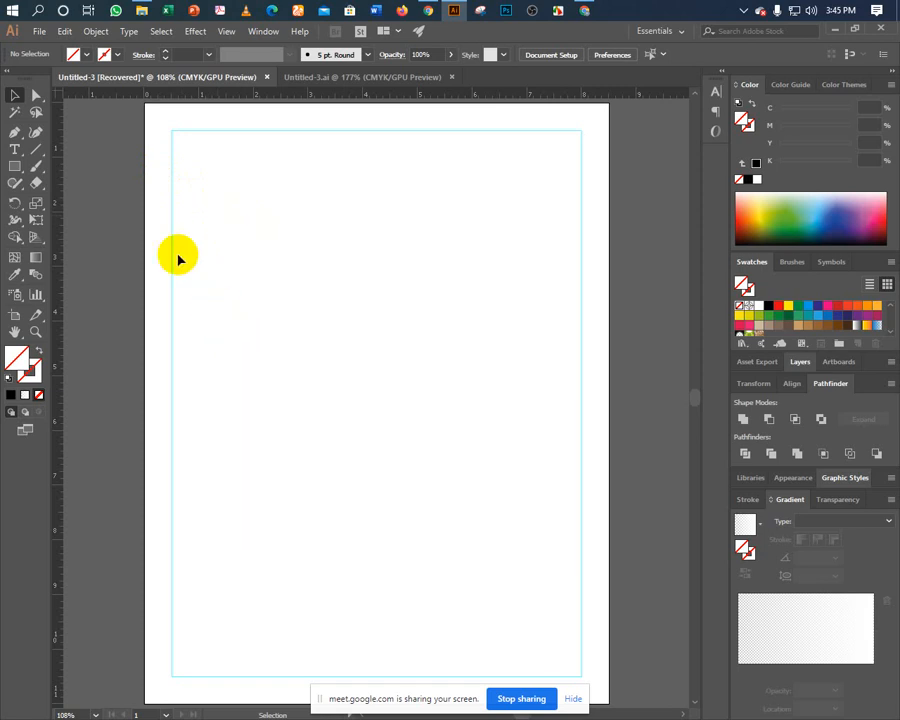
{"action": "left_click_drag", "start_coordinate": [155, 235], "coordinate": [210, 288]}
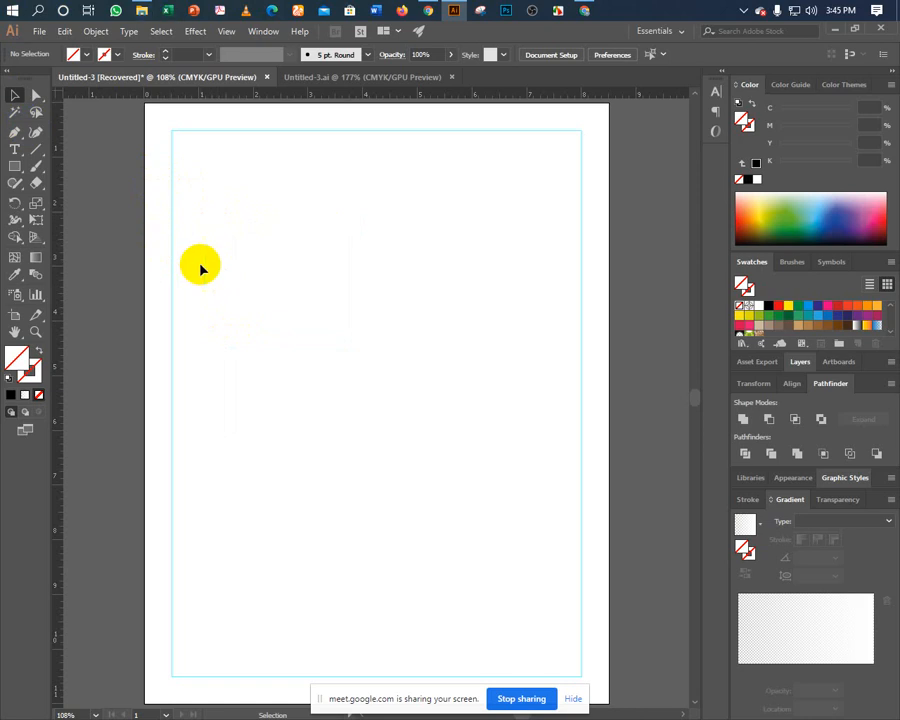
Copy the right card's logo onto the letterhead, ungroup it and delete the leftover card rectangles.
{"action": "scroll", "coordinate": [286, 335], "scroll_direction": "up", "scroll_amount": 3}
{"action": "scroll", "coordinate": [286, 335], "scroll_direction": "up", "scroll_amount": 1}
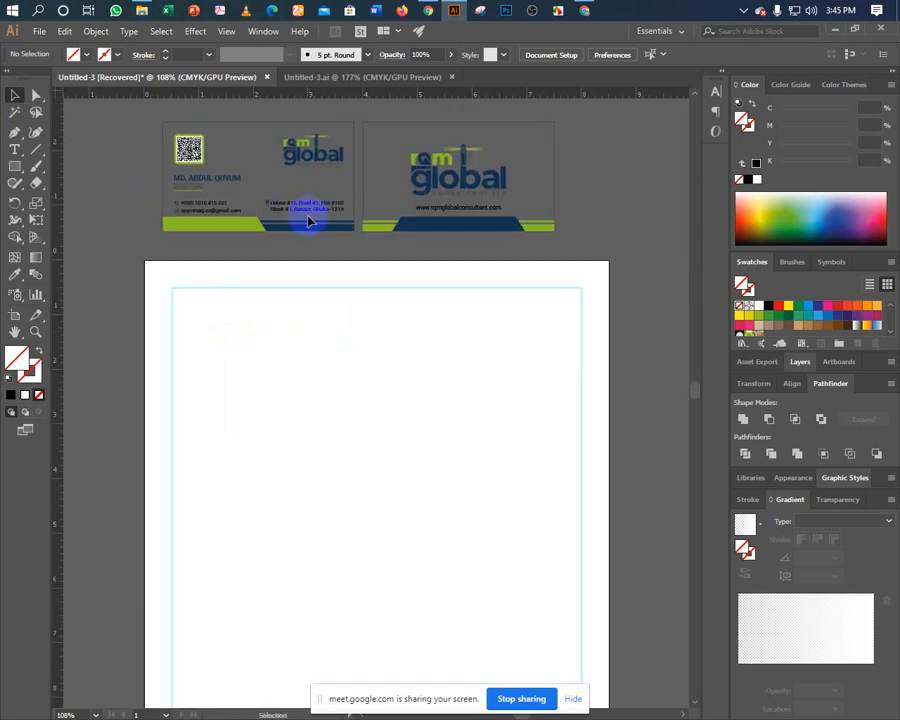
{"action": "left_click_drag", "start_coordinate": [433, 178], "coordinate": [265, 410]}
{"action": "right_click", "coordinate": [265, 410]}
{"action": "left_click", "coordinate": [314, 506]}
{"action": "left_click", "coordinate": [335, 485]}
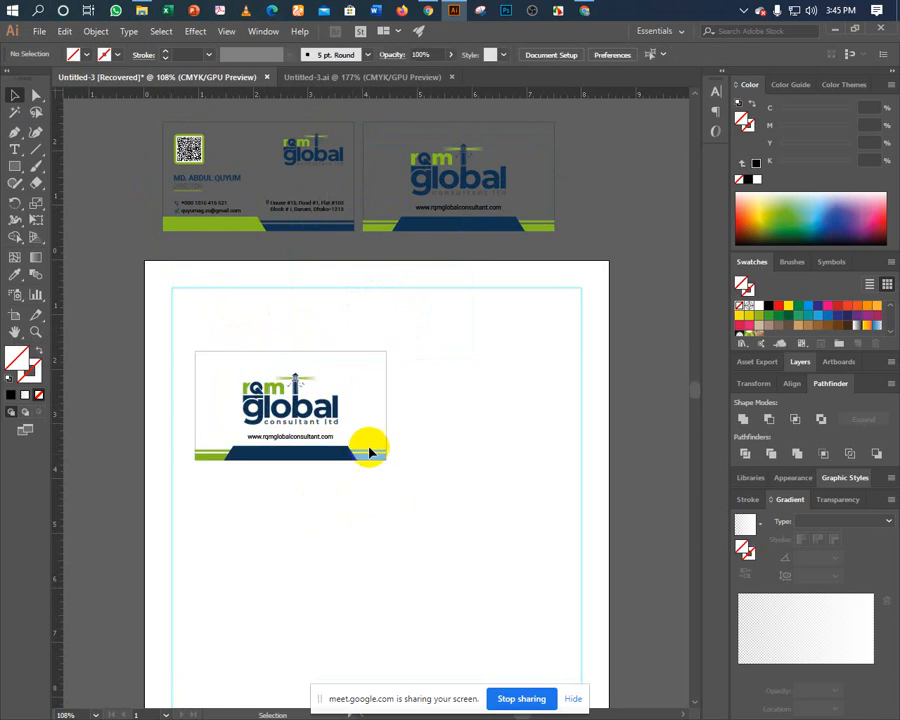
{"action": "left_click_drag", "start_coordinate": [417, 422], "coordinate": [448, 434]}
{"action": "key", "text": "Delete"}
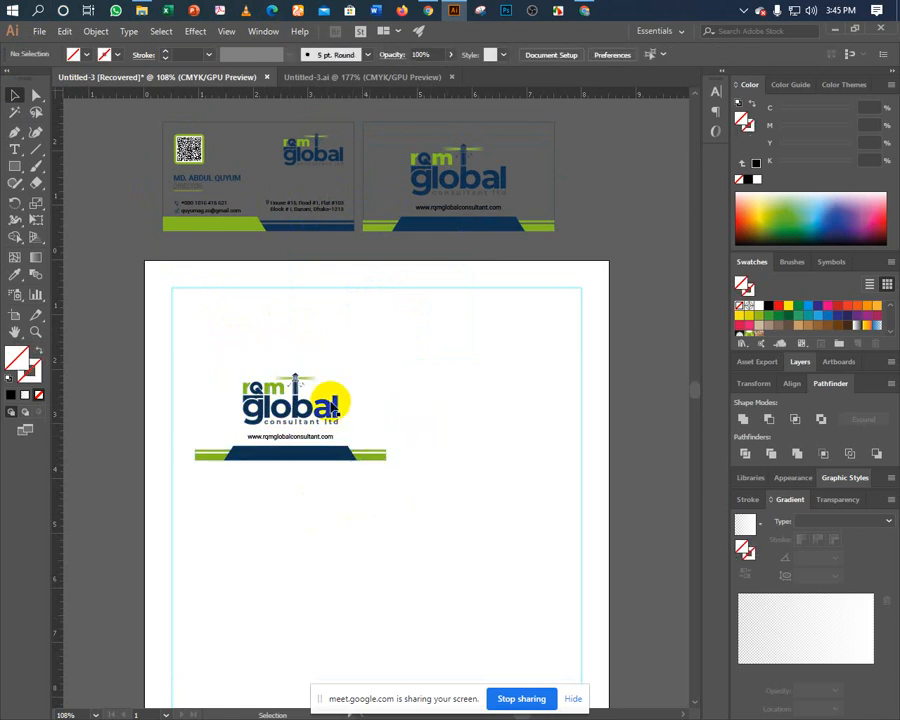
Move the logo toward the page's top-left corner and deselect it.
{"action": "left_click_drag", "start_coordinate": [293, 391], "coordinate": [222, 313]}
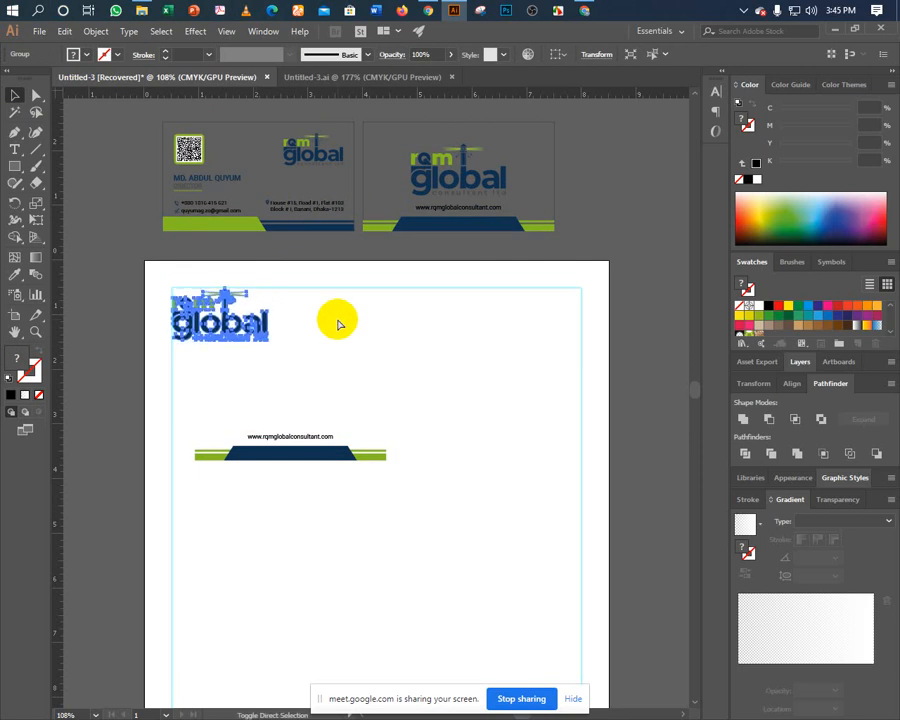
{"action": "left_click", "coordinate": [338, 322]}
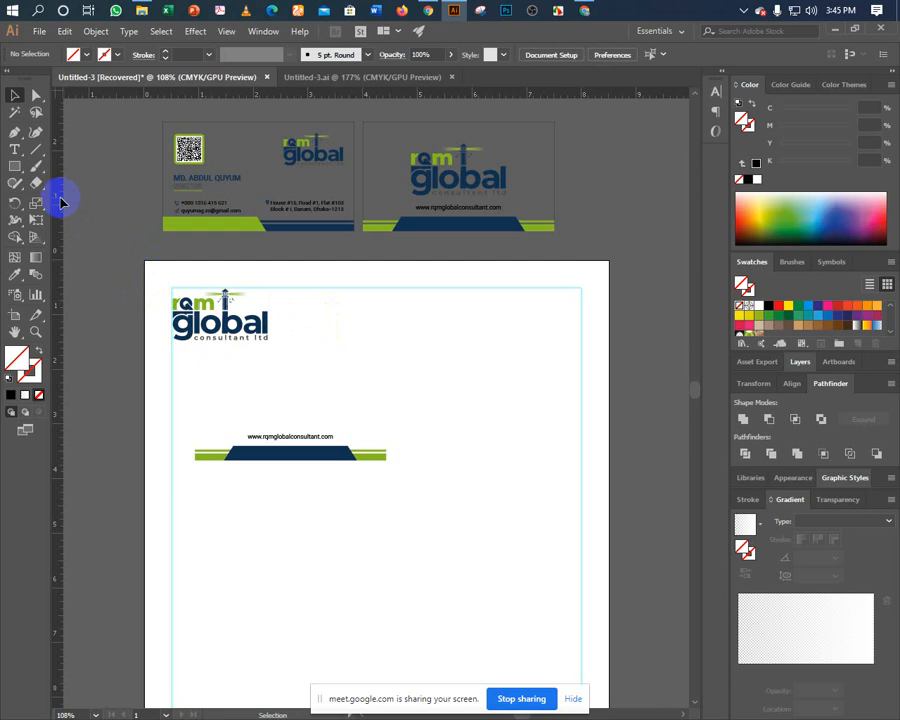
{"action": "left_click", "coordinate": [16, 167]}
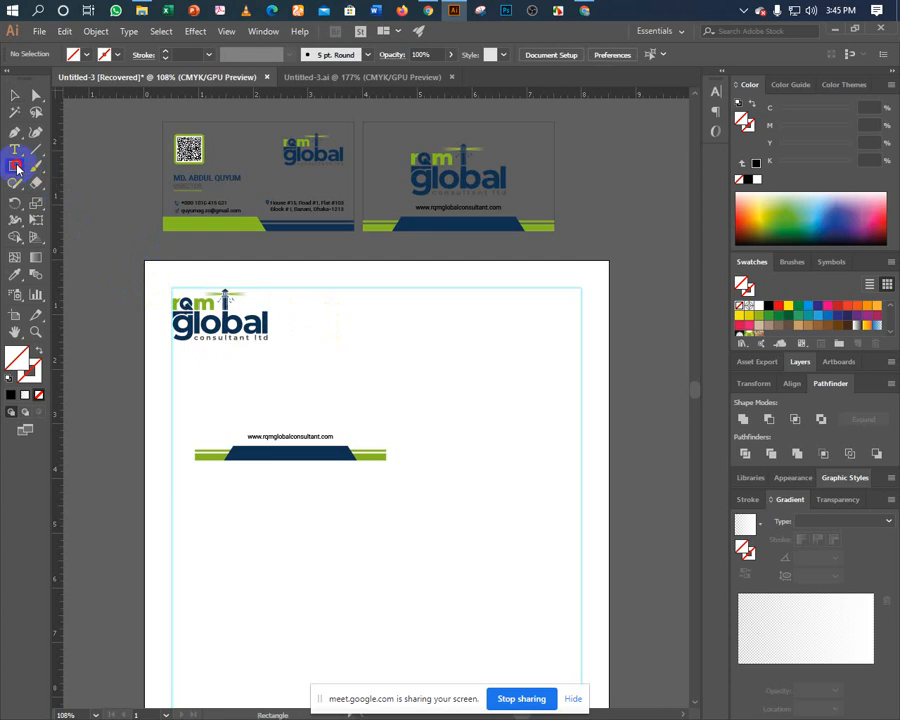
Draw a black 0.5 × 1.5 in spacer block beside the logo's left edge.
{"action": "left_click", "coordinate": [346, 327]}
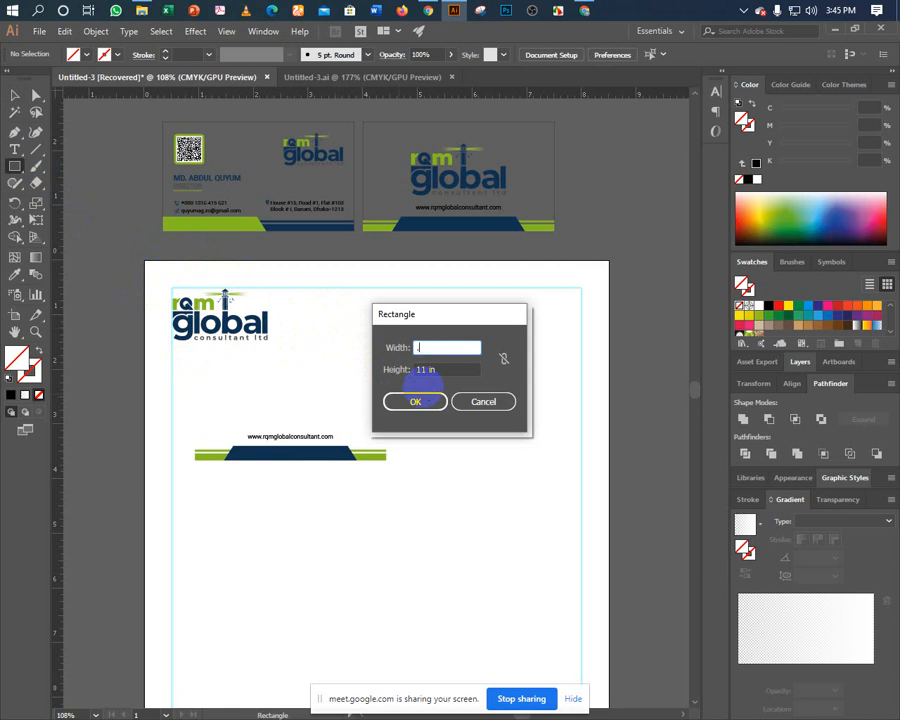
{"action": "type", "text": "0.5"}
{"action": "key", "text": "Tab"}
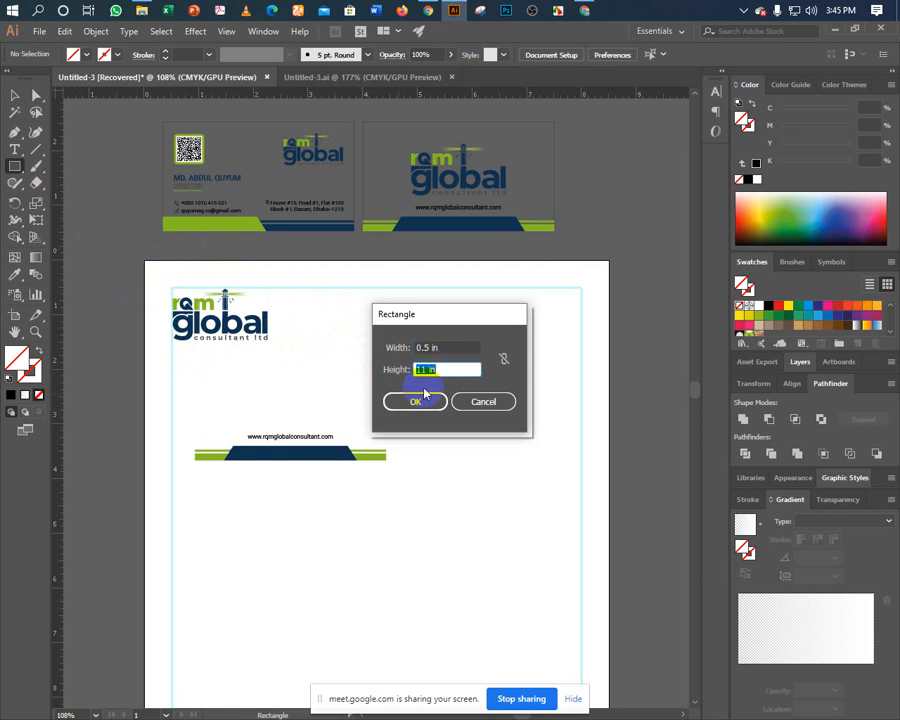
{"action": "type", "text": "1.5"}
{"action": "left_click", "coordinate": [415, 400]}
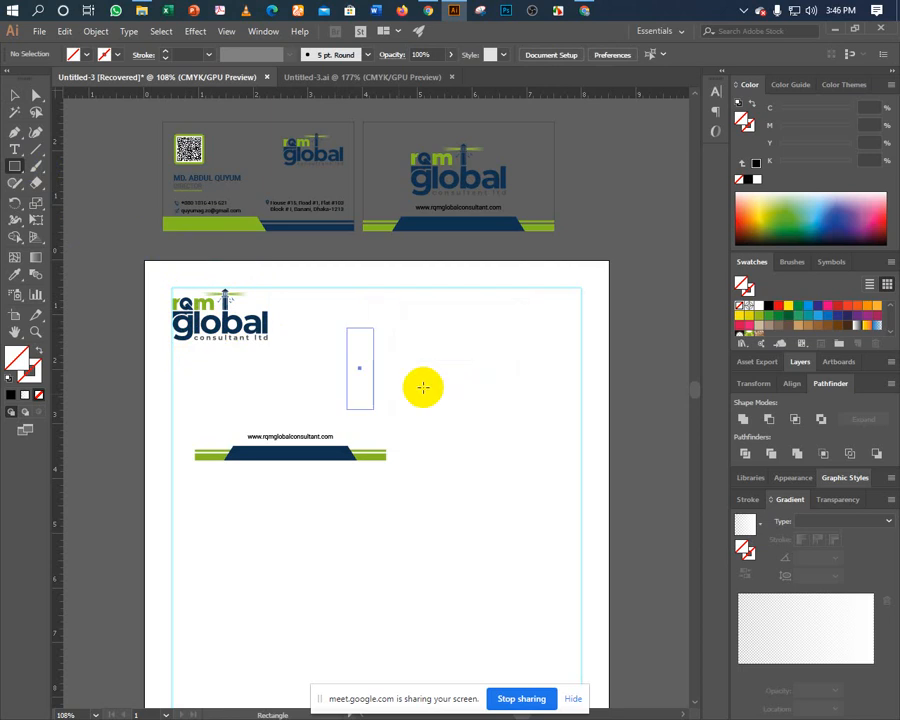
{"action": "left_click", "coordinate": [15, 95]}
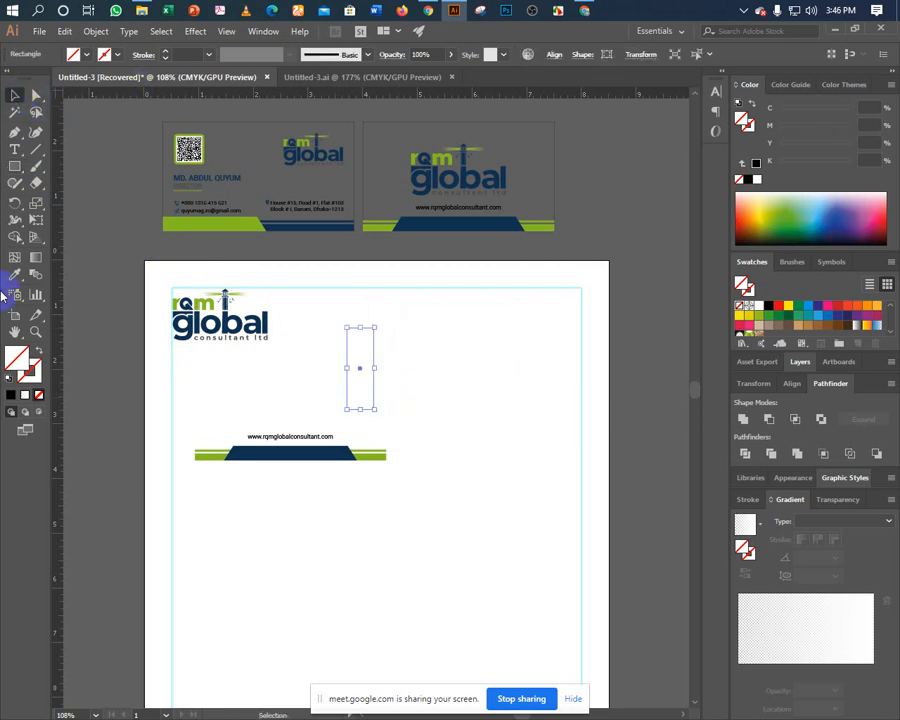
{"action": "left_click", "coordinate": [11, 394]}
{"action": "left_click_drag", "start_coordinate": [352, 381], "coordinate": [160, 320]}
Top-align the spacer block with the page artwork and enlarge the logo slightly.
{"action": "key", "text": "ctrl+a"}
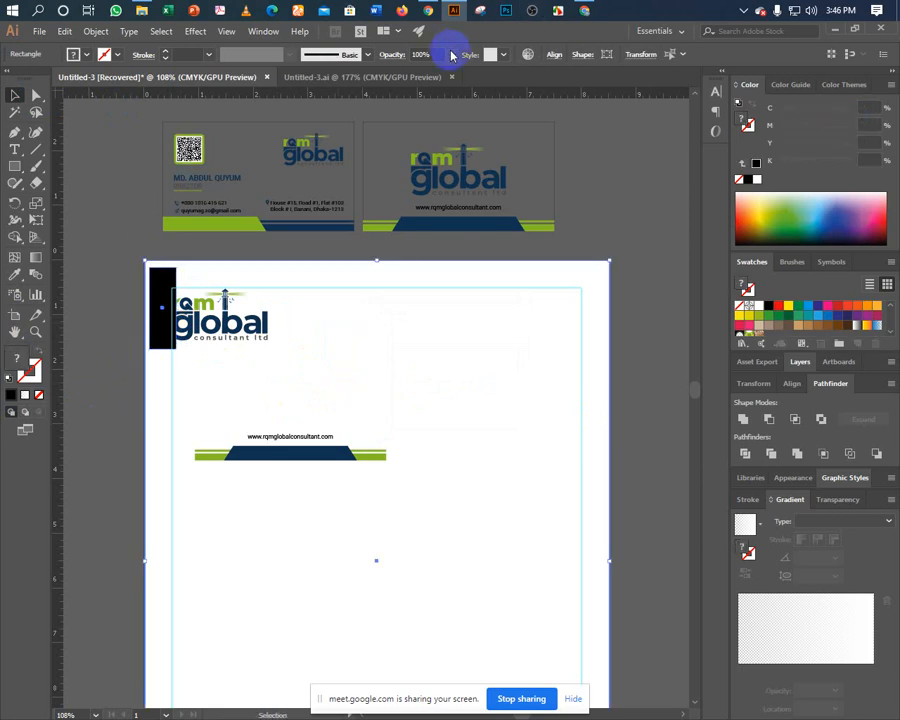
{"action": "left_click", "coordinate": [554, 56]}
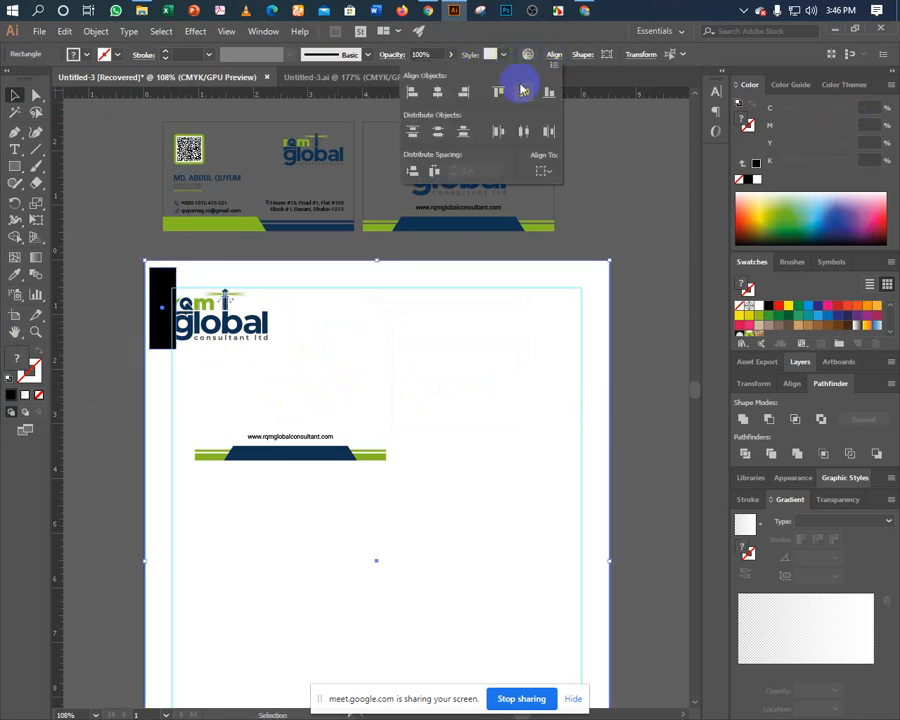
{"action": "left_click", "coordinate": [496, 91]}
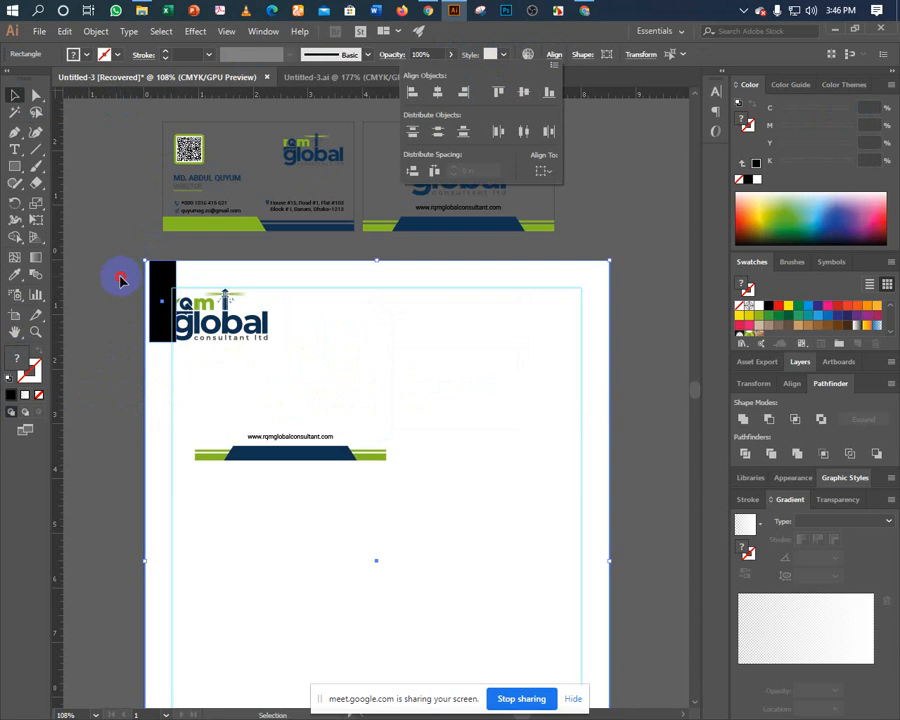
{"action": "left_click", "coordinate": [183, 345]}
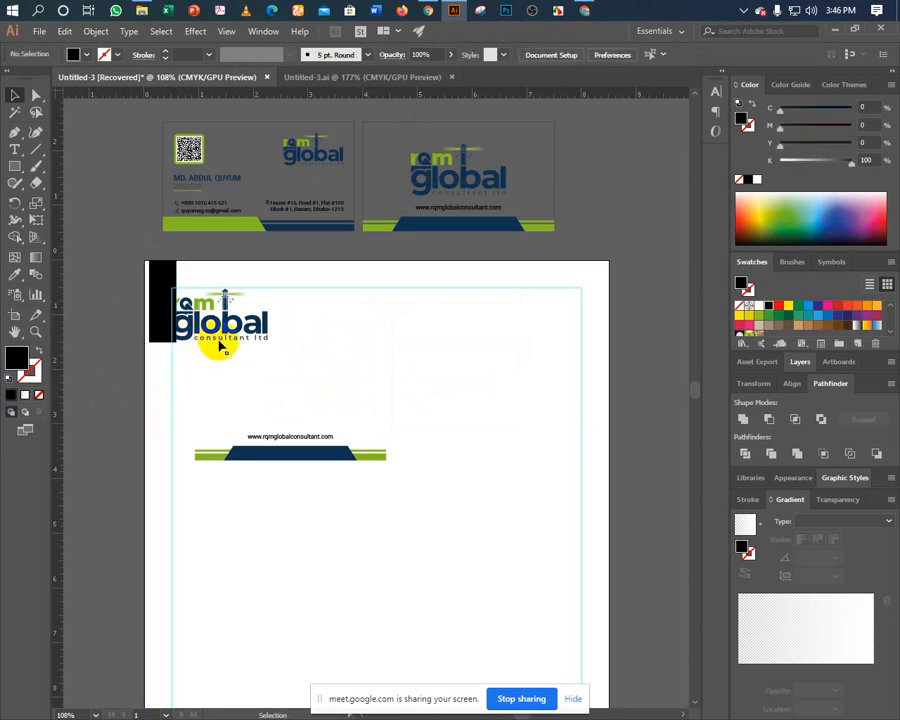
{"action": "left_click", "coordinate": [191, 342]}
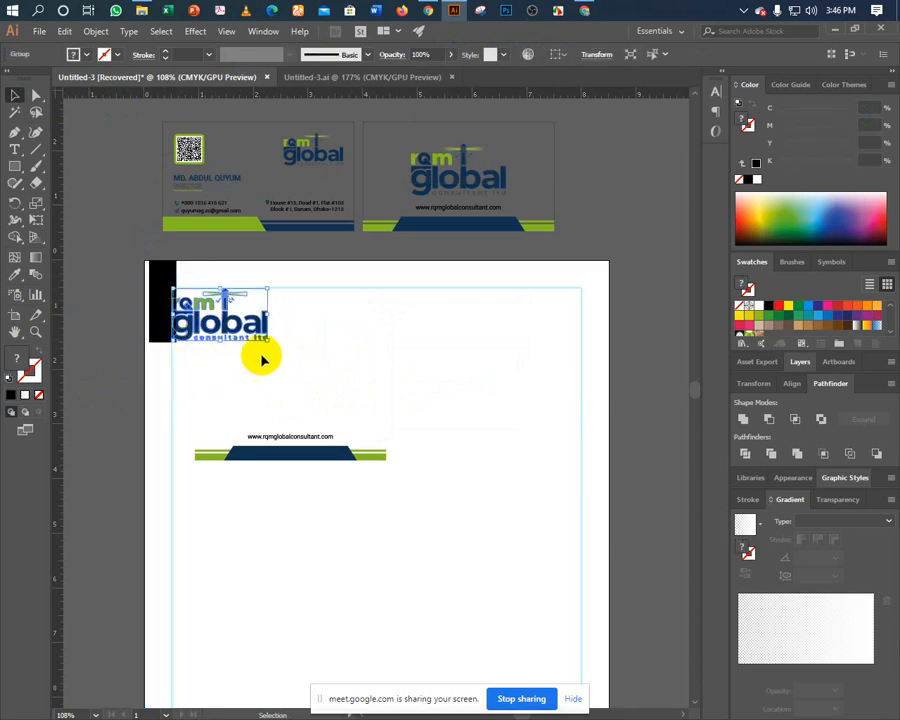
{"action": "mouse_move", "coordinate": [268, 342]}
{"action": "left_mouse_down"}
{"action": "mouse_move", "coordinate": [261, 335]}
{"action": "mouse_move", "coordinate": [272, 339]}
{"action": "left_mouse_up"}
{"action": "left_click", "coordinate": [112, 200]}
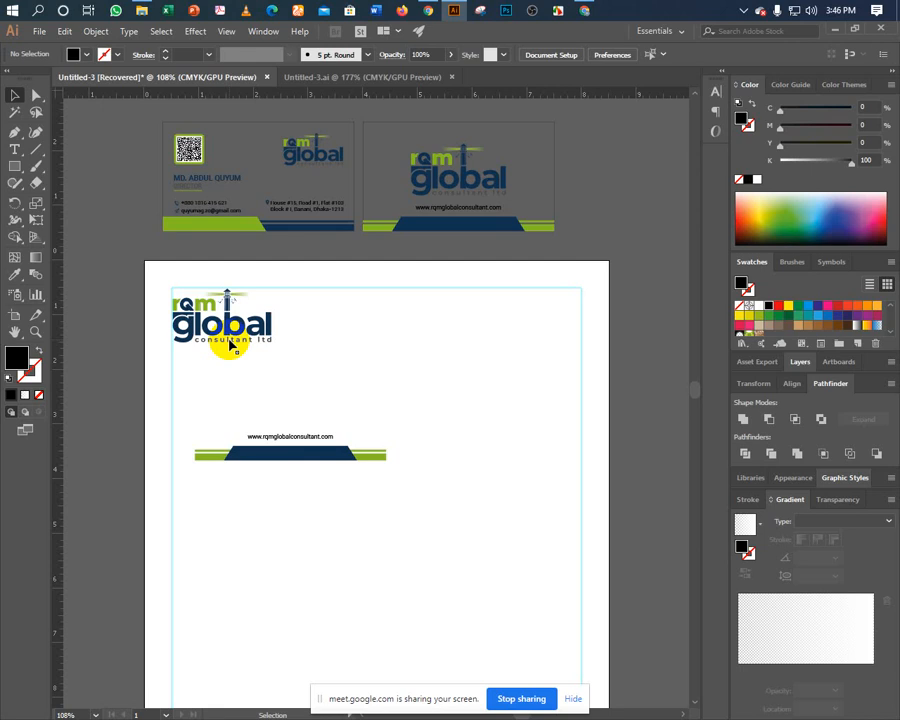
Group the footer bar pieces and align them to the page's bottom and left edges.
{"action": "left_click_drag", "start_coordinate": [227, 392], "coordinate": [231, 315]}
{"action": "left_click", "coordinate": [211, 291]}
{"action": "left_click", "coordinate": [197, 275]}
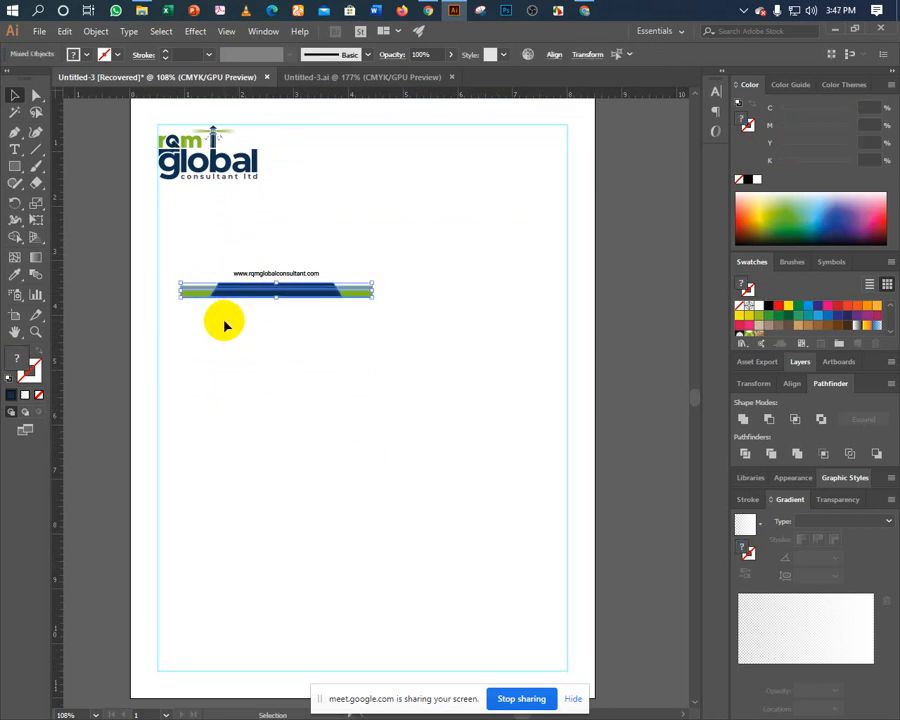
{"action": "key", "text": "ctrl+g"}
{"action": "left_click_drag", "start_coordinate": [227, 378], "coordinate": [239, 274]}
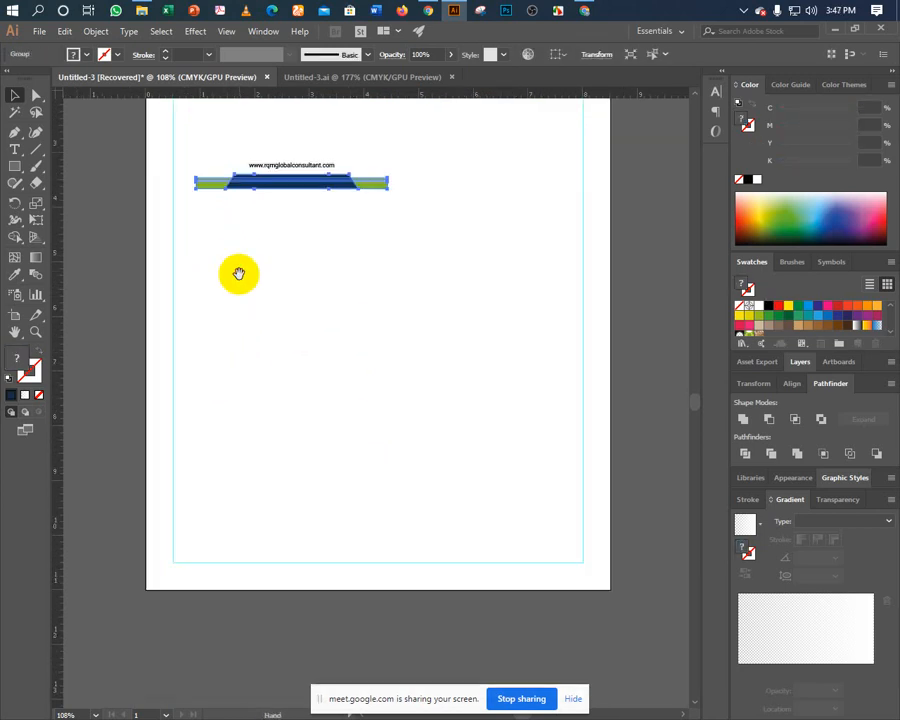
{"action": "left_click", "coordinate": [158, 396], "text": "shift"}
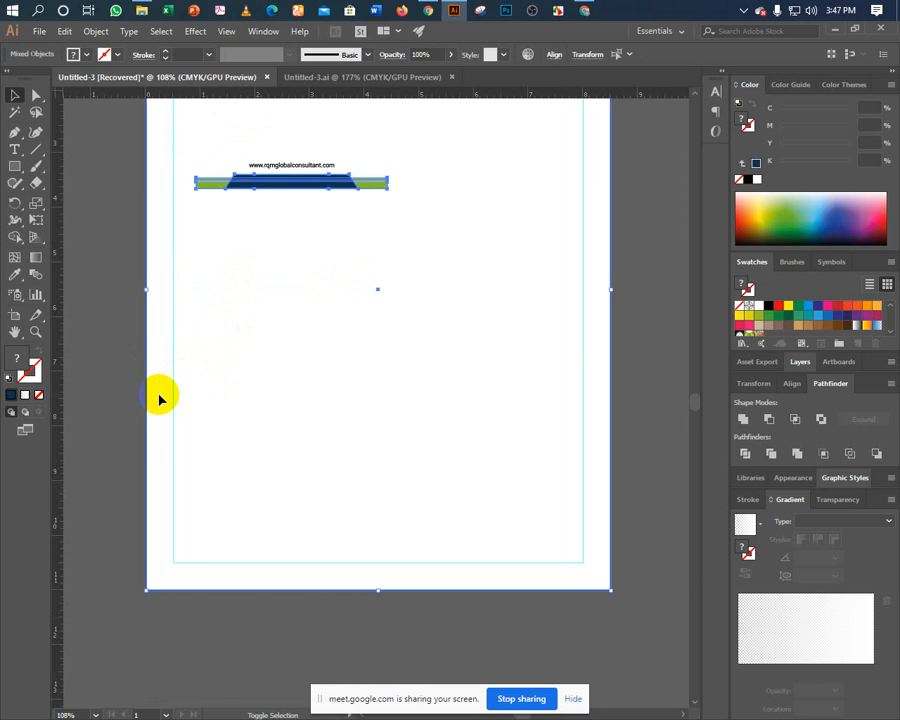
{"action": "left_click", "coordinate": [556, 55]}
{"action": "left_click", "coordinate": [548, 92]}
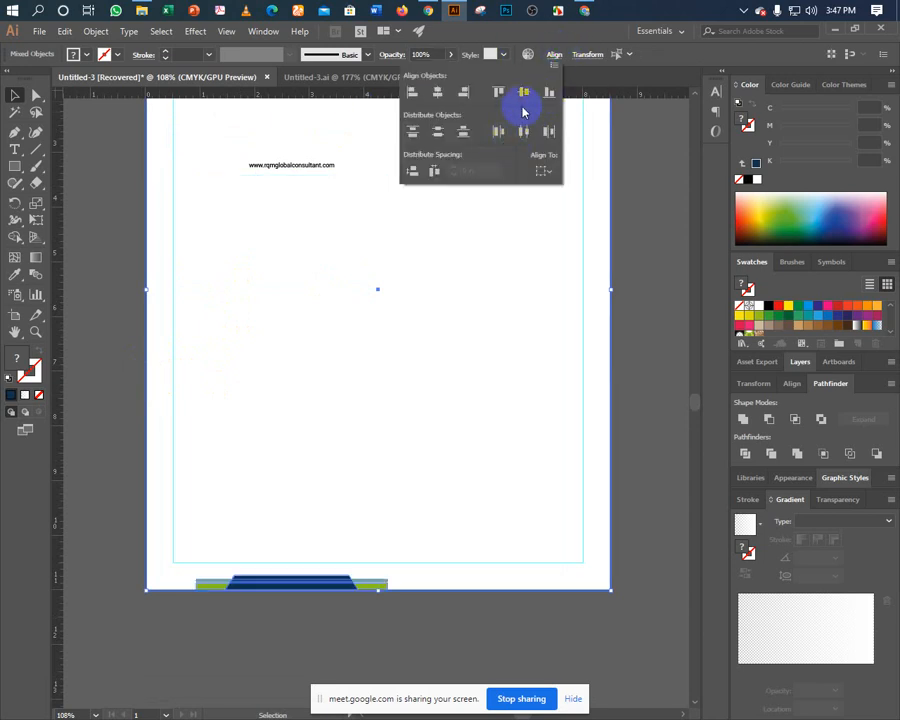
{"action": "left_click", "coordinate": [412, 92]}
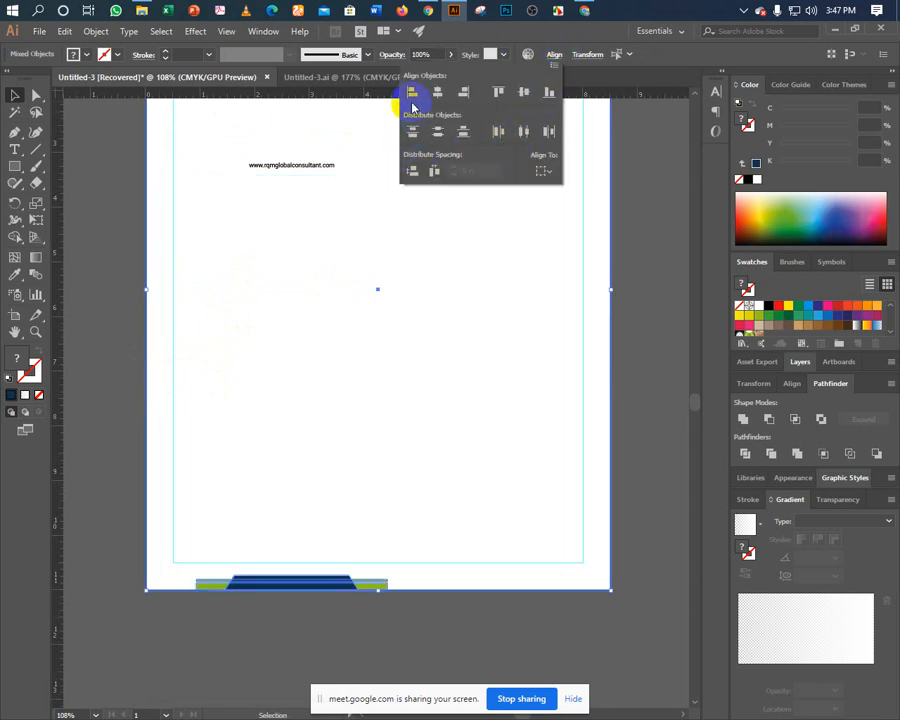
{"action": "left_click", "coordinate": [116, 378]}
Add a vertical guide through the page centre and centre the footer bar on it.
{"action": "left_click", "coordinate": [231, 580]}
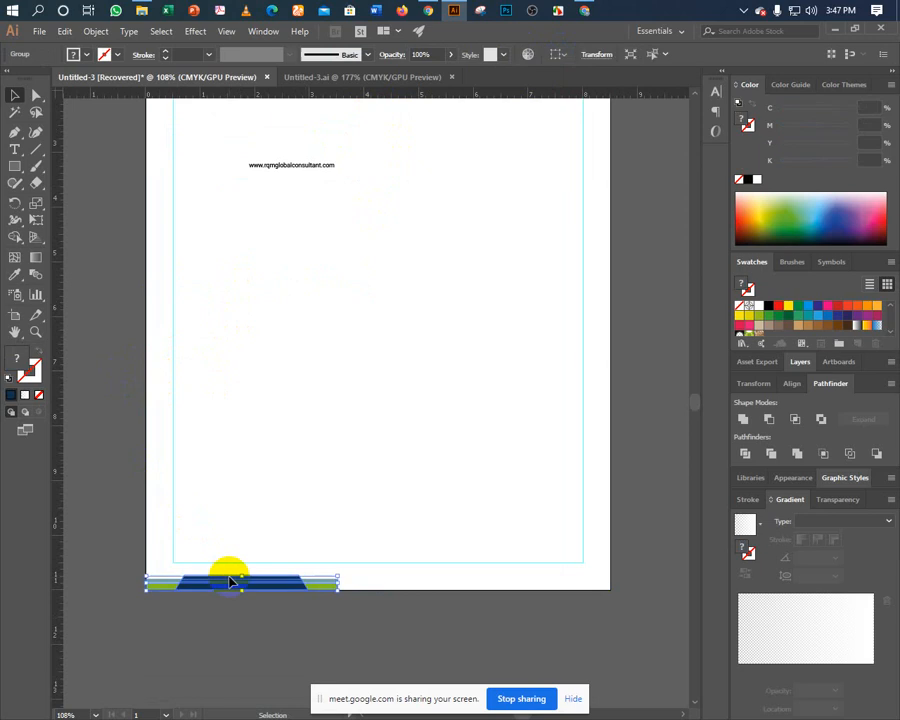
{"action": "left_click", "coordinate": [127, 354]}
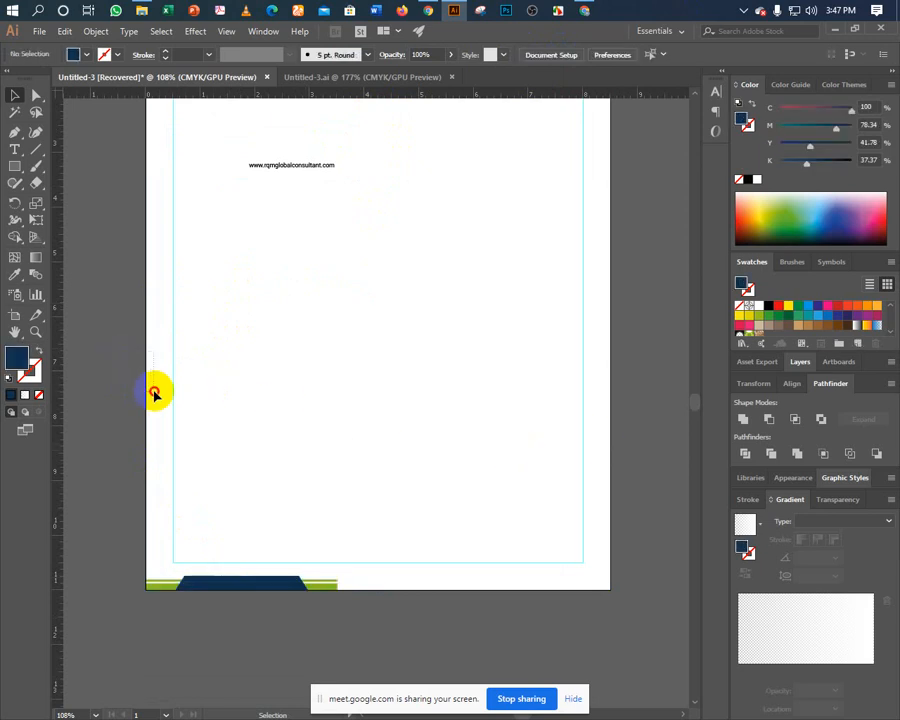
{"action": "left_click", "coordinate": [385, 467]}
{"action": "left_click_drag", "start_coordinate": [62, 311], "coordinate": [375, 292]}
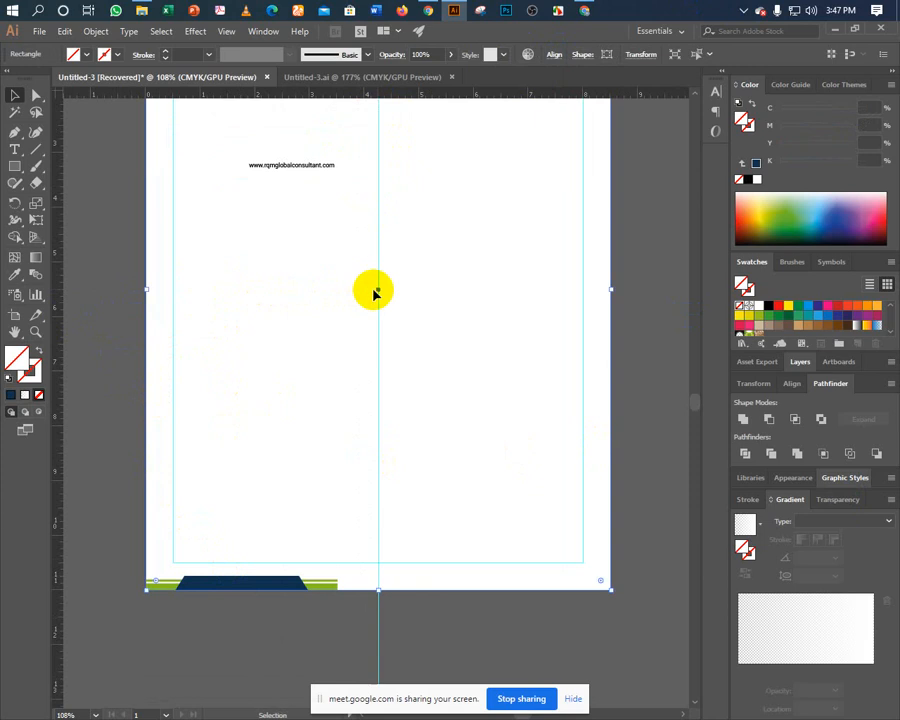
{"action": "left_click", "coordinate": [243, 585]}
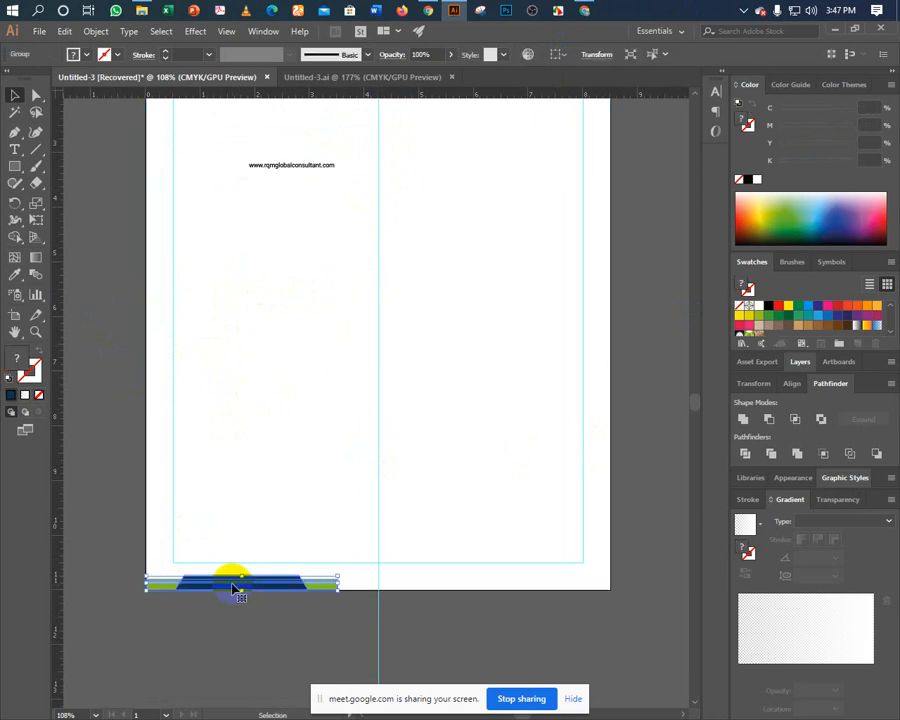
{"action": "left_click_drag", "start_coordinate": [233, 588], "coordinate": [368, 588]}
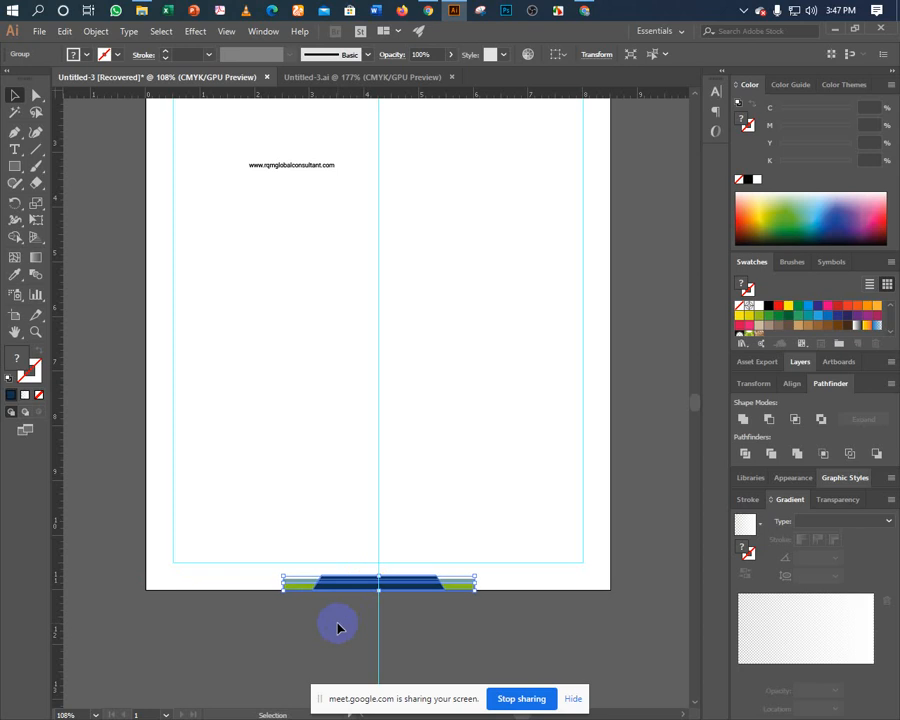
Widen the footer bar evenly on both sides.
{"action": "left_click", "coordinate": [384, 572]}
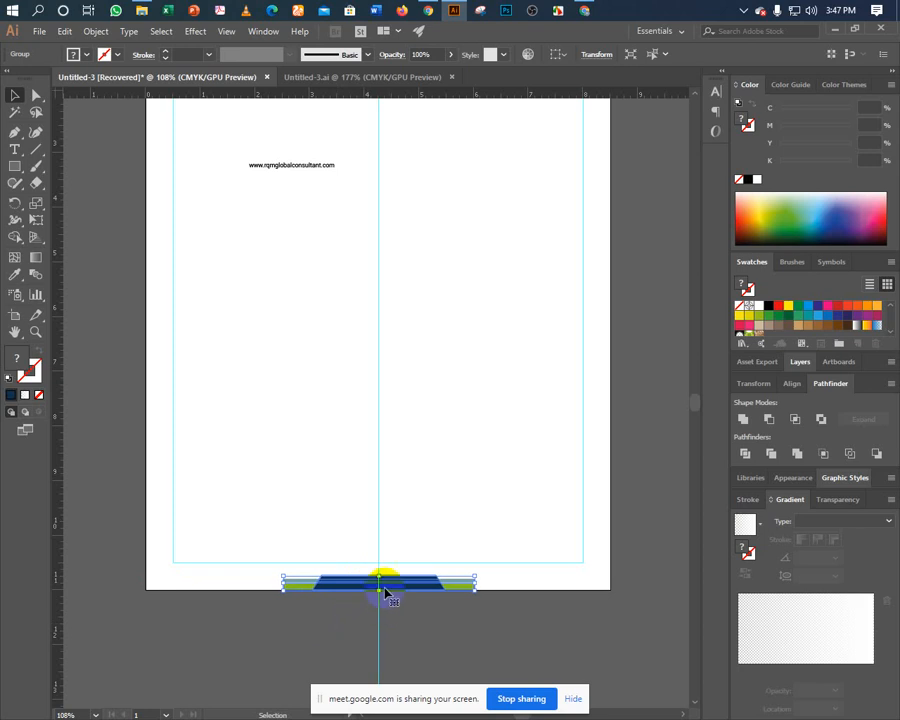
{"action": "left_click", "coordinate": [344, 641]}
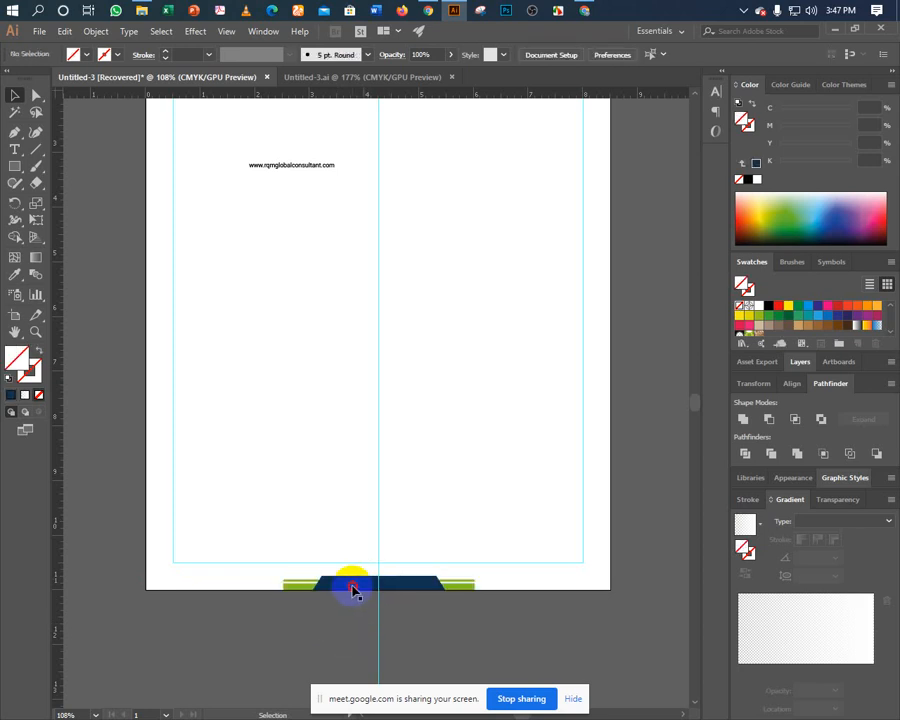
{"action": "left_click", "coordinate": [378, 578]}
{"action": "left_click_drag", "start_coordinate": [378, 577], "coordinate": [378, 572]}
{"action": "left_click", "coordinate": [340, 625]}
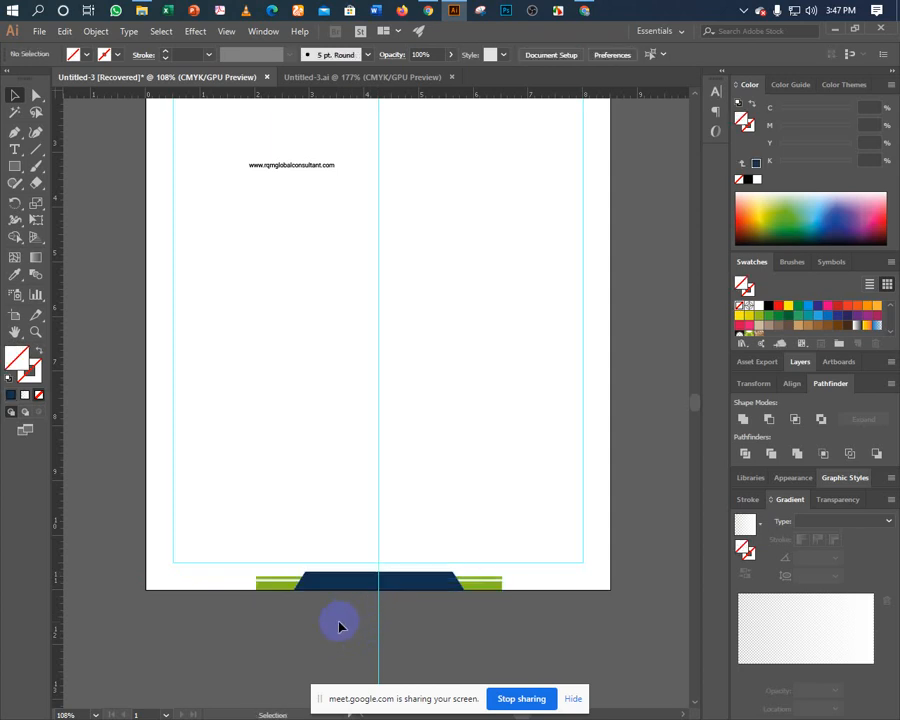
{"action": "left_click", "coordinate": [306, 580]}
Ungroup the footer and stretch the left green strip further left.
{"action": "right_click", "coordinate": [268, 590]}
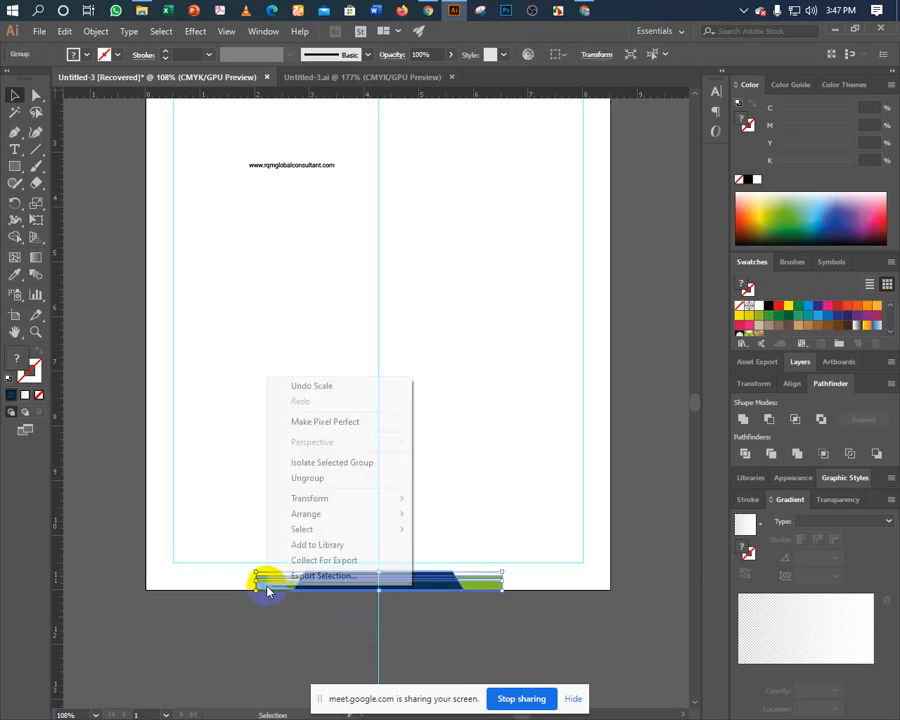
{"action": "left_click", "coordinate": [298, 479]}
{"action": "left_click", "coordinate": [271, 506]}
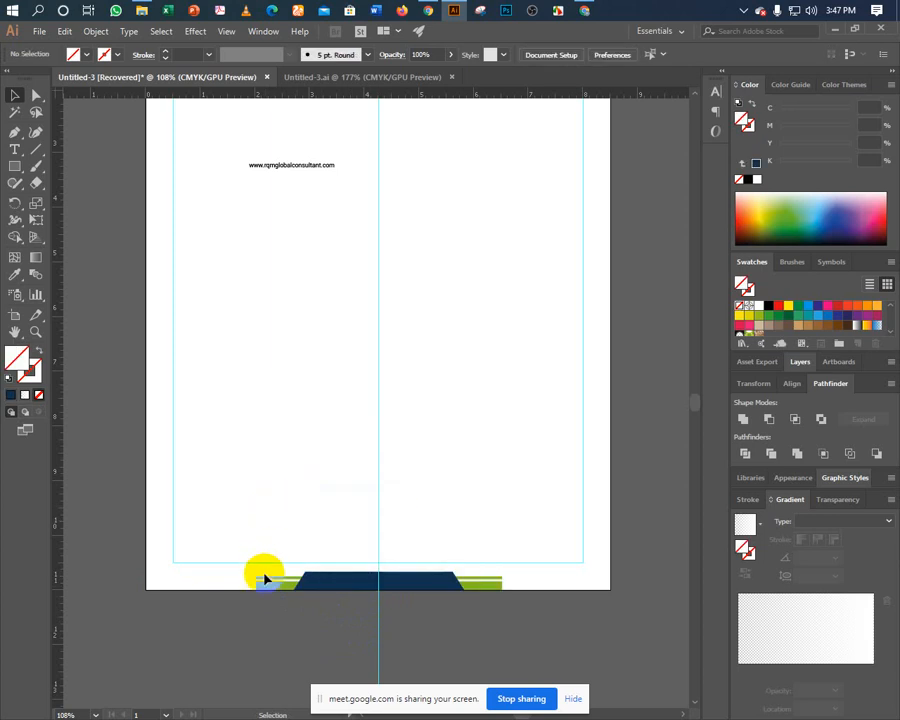
{"action": "left_click", "coordinate": [263, 582]}
{"action": "left_click_drag", "start_coordinate": [258, 583], "coordinate": [210, 583]}
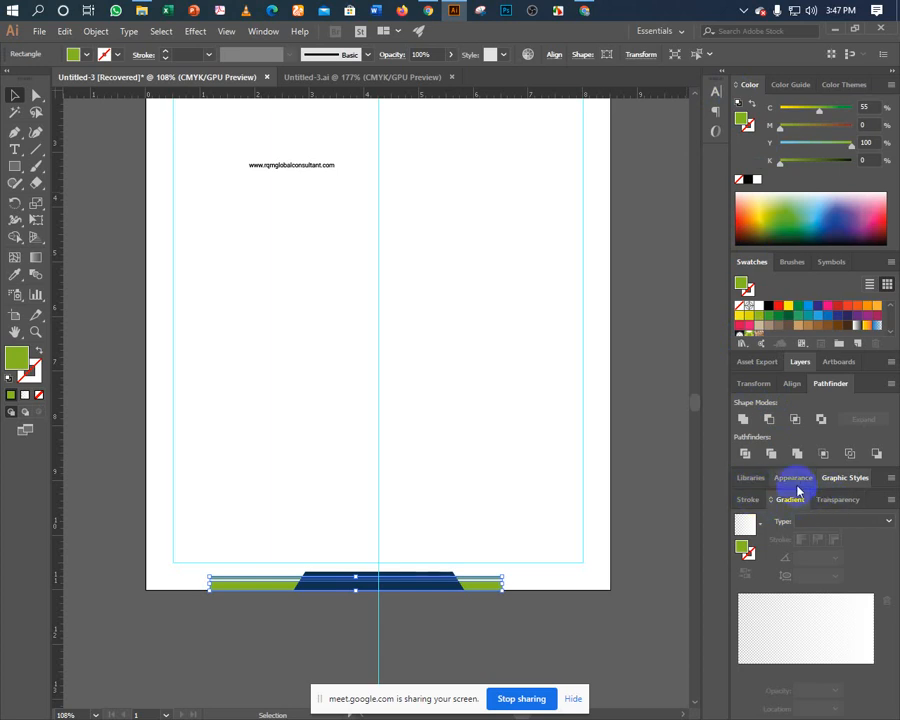
Set the green stripe rectangle's width to 8.5 in in the Transform panel.
{"action": "left_click", "coordinate": [748, 383]}
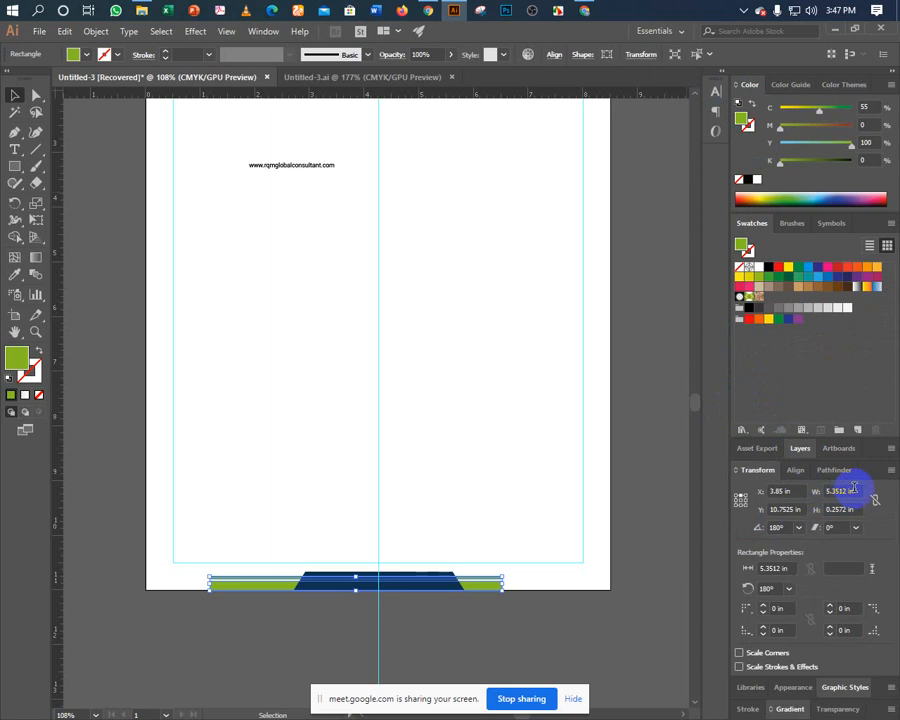
{"action": "left_click", "coordinate": [857, 490]}
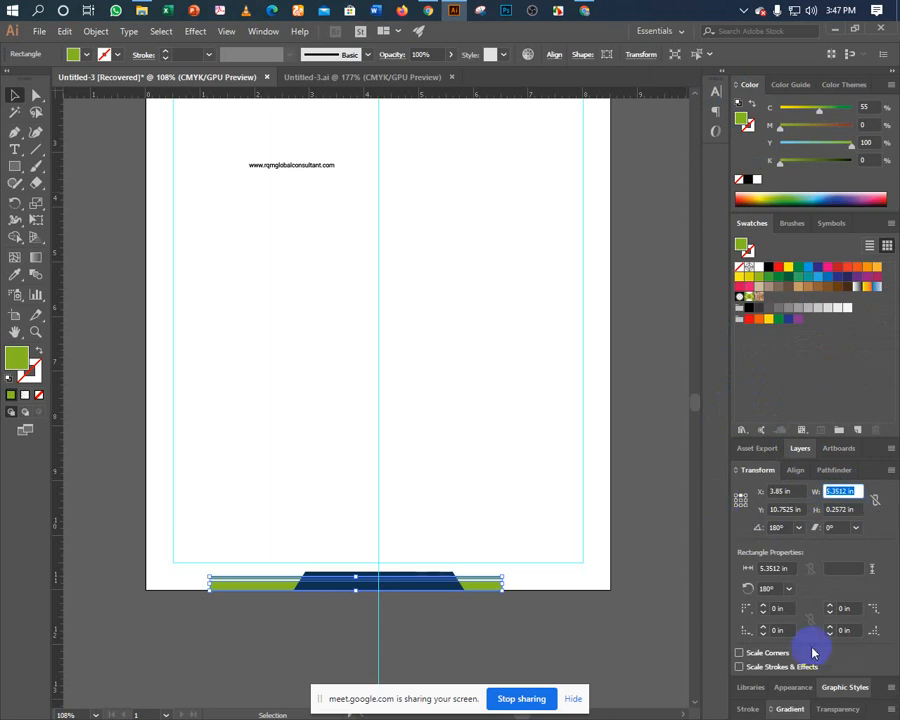
{"action": "left_click", "coordinate": [740, 495]}
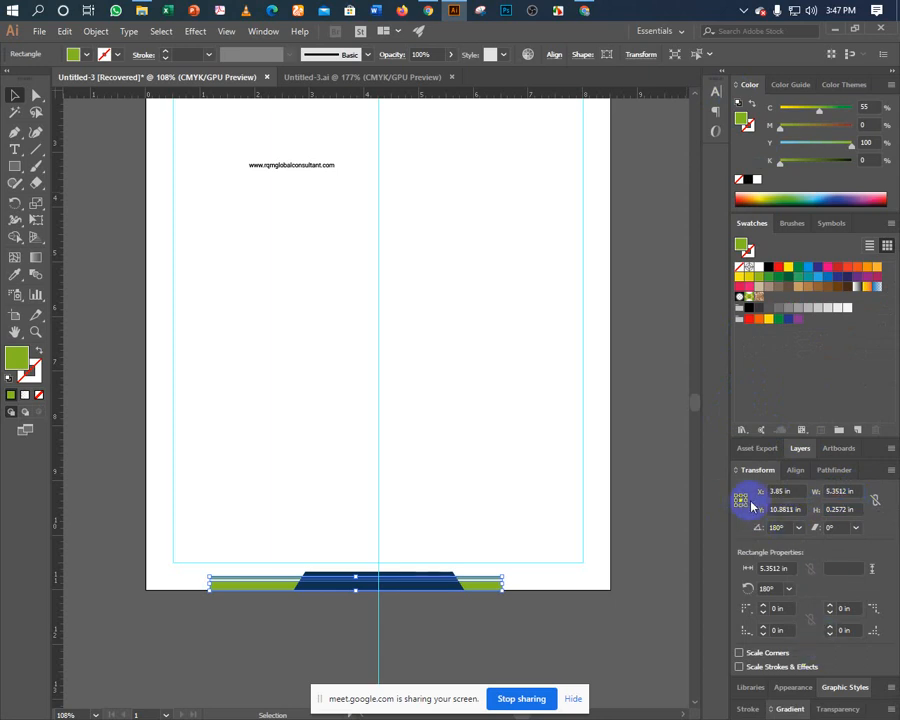
{"action": "left_click", "coordinate": [843, 491]}
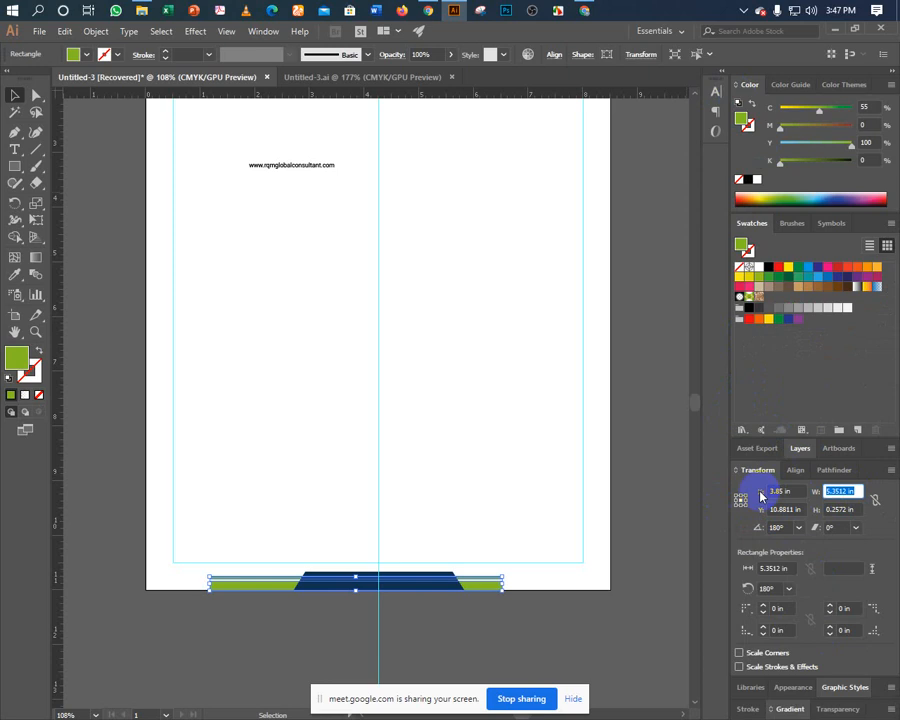
{"action": "type", "text": "8"}
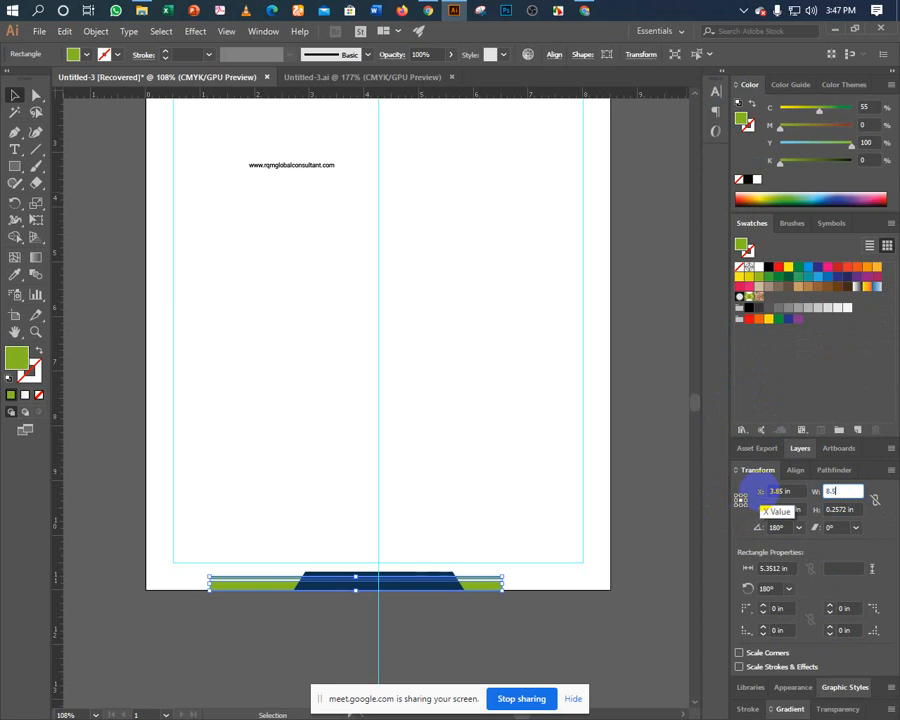
{"action": "type", "text": ".5"}
{"action": "key", "text": "Return"}
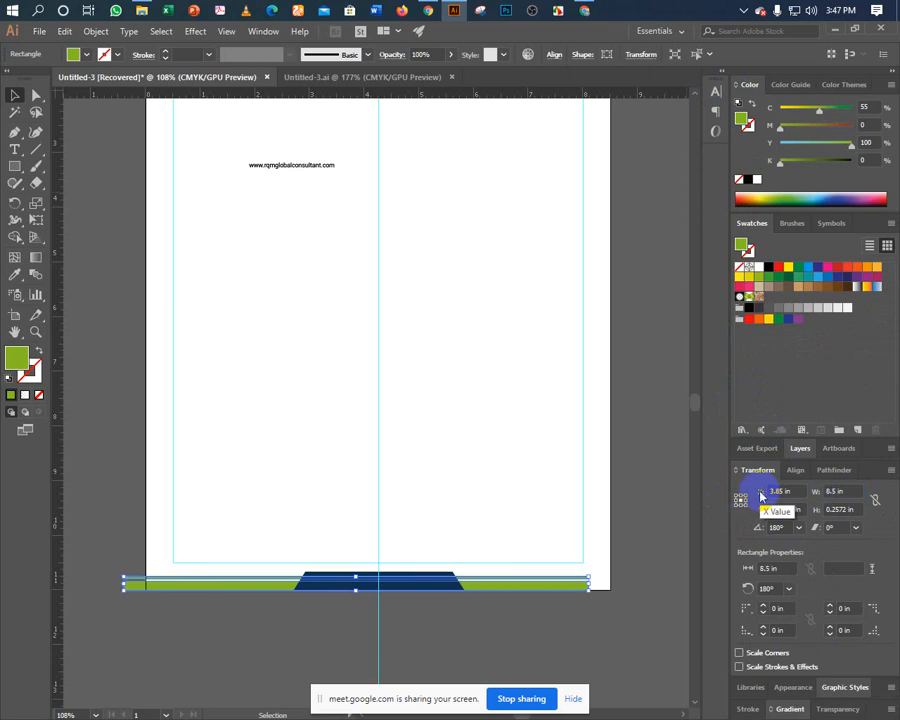
Right-align the widened stripes with the page-size rectangle so they sit flush with the page edges.
{"action": "left_click", "coordinate": [599, 530]}
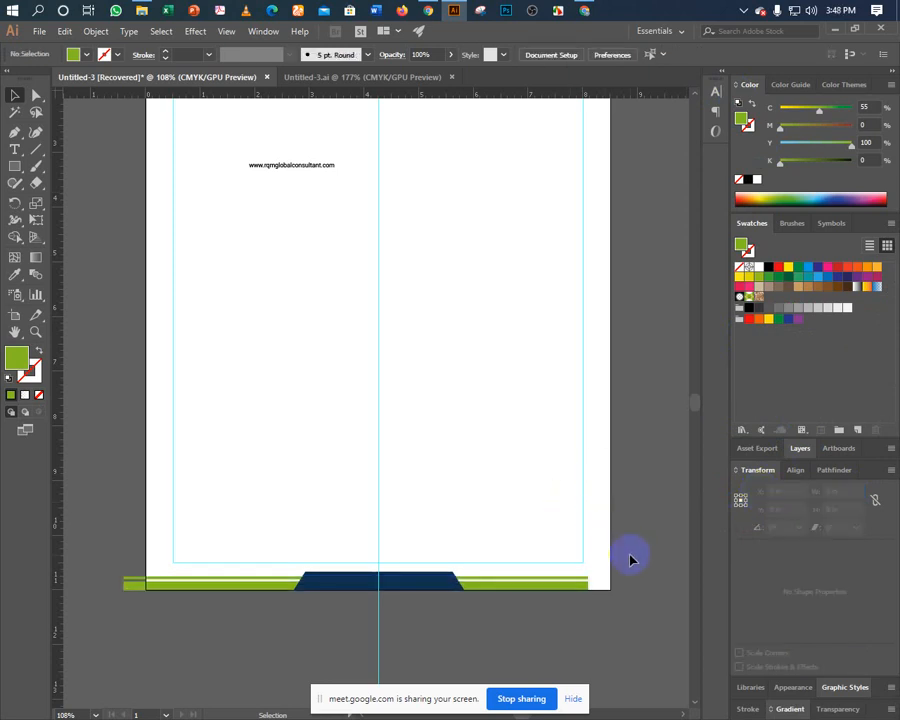
{"action": "left_click", "coordinate": [440, 588]}
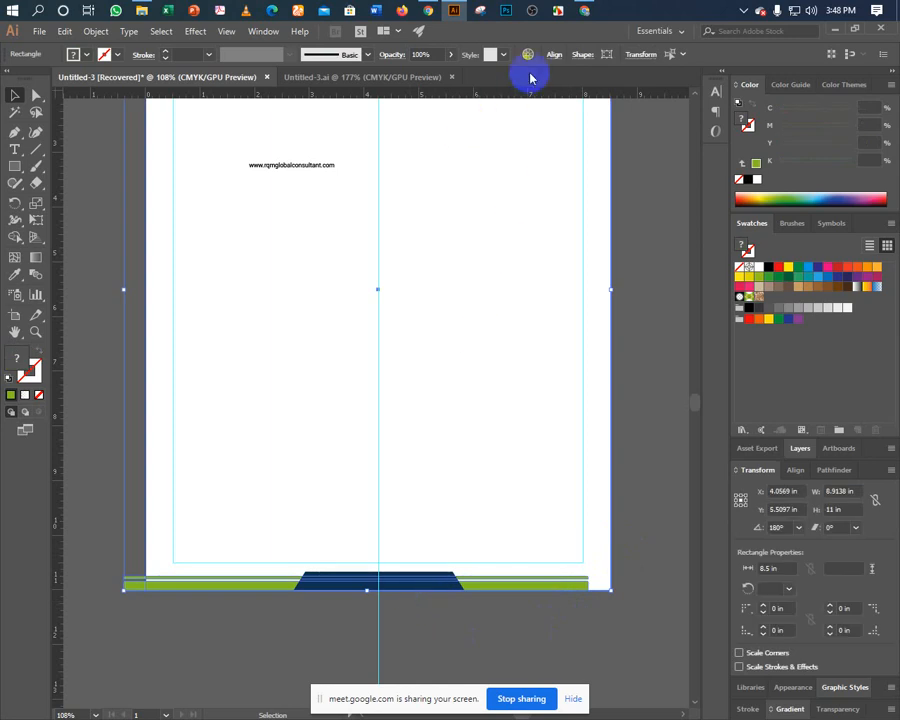
{"action": "left_click", "coordinate": [556, 55]}
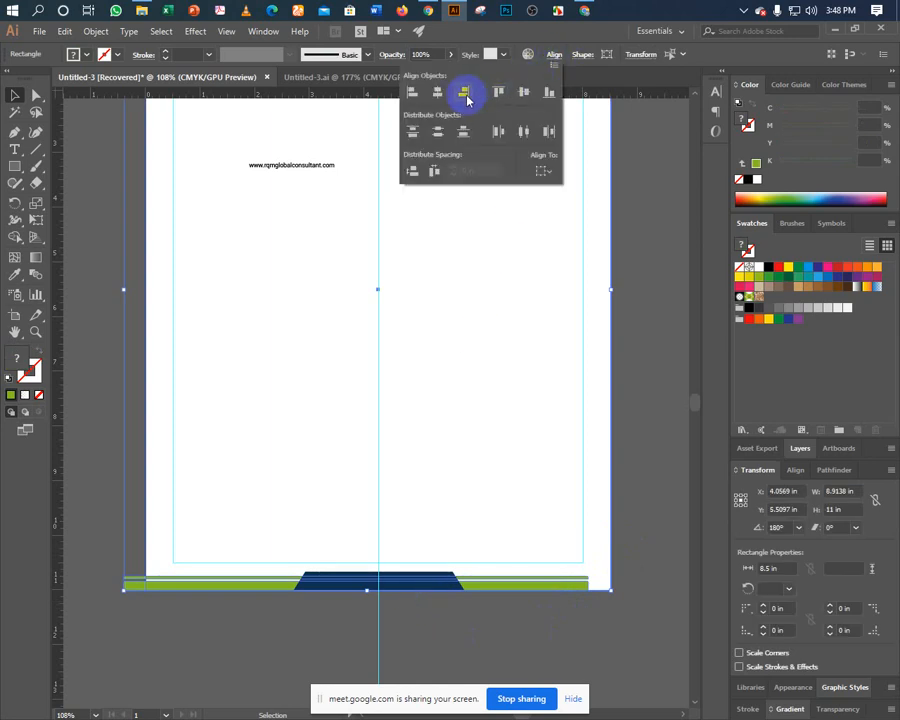
{"action": "left_click", "coordinate": [465, 91]}
{"action": "left_click", "coordinate": [497, 400]}
{"action": "left_click", "coordinate": [546, 388]}
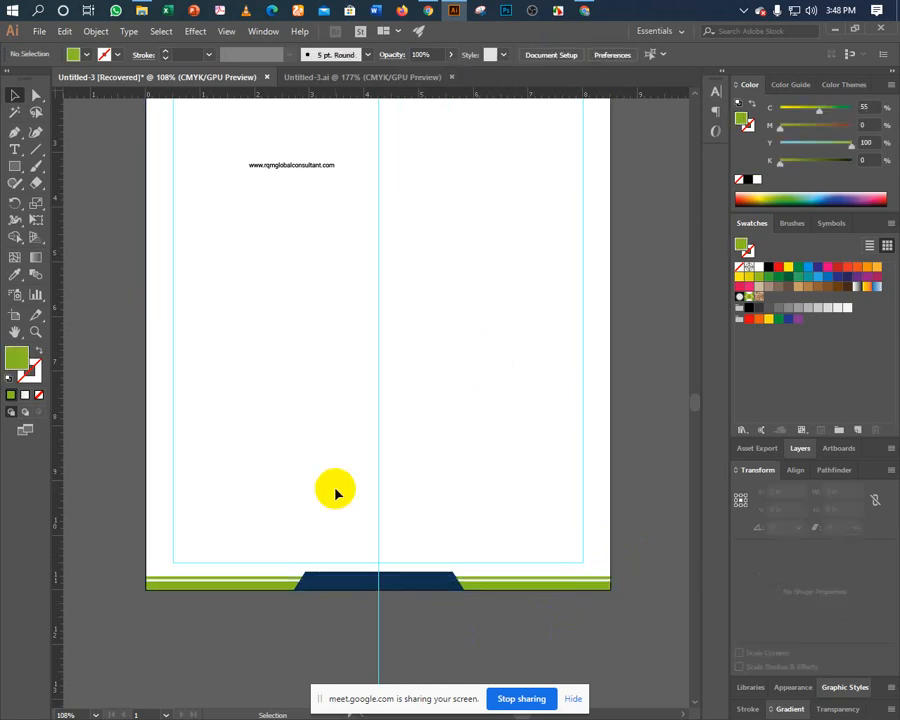
{"action": "left_click", "coordinate": [318, 586]}
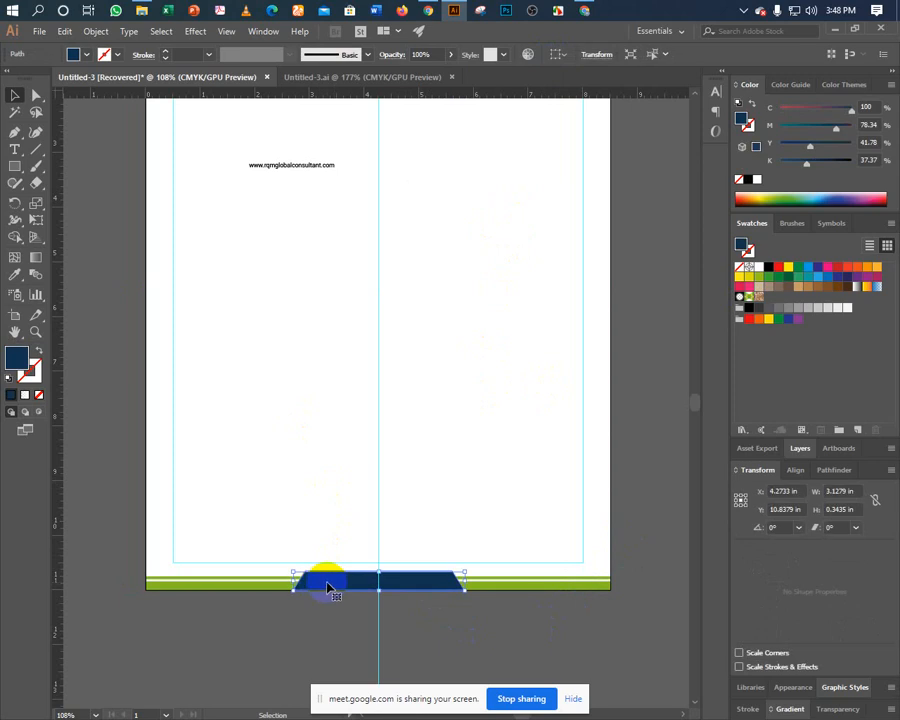
Drag the navy trapezoid's bottom-left and bottom-right anchors outward, widening it to about 5.45 in.
{"action": "key", "text": "a"}
{"action": "left_click", "coordinate": [293, 590]}
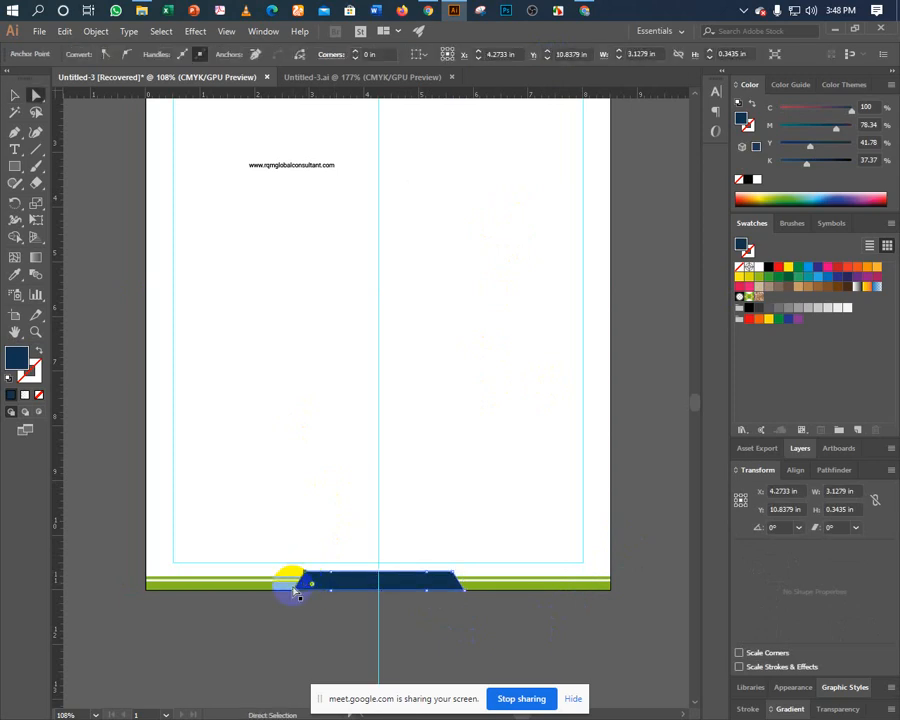
{"action": "left_click", "coordinate": [294, 591], "text": "alt"}
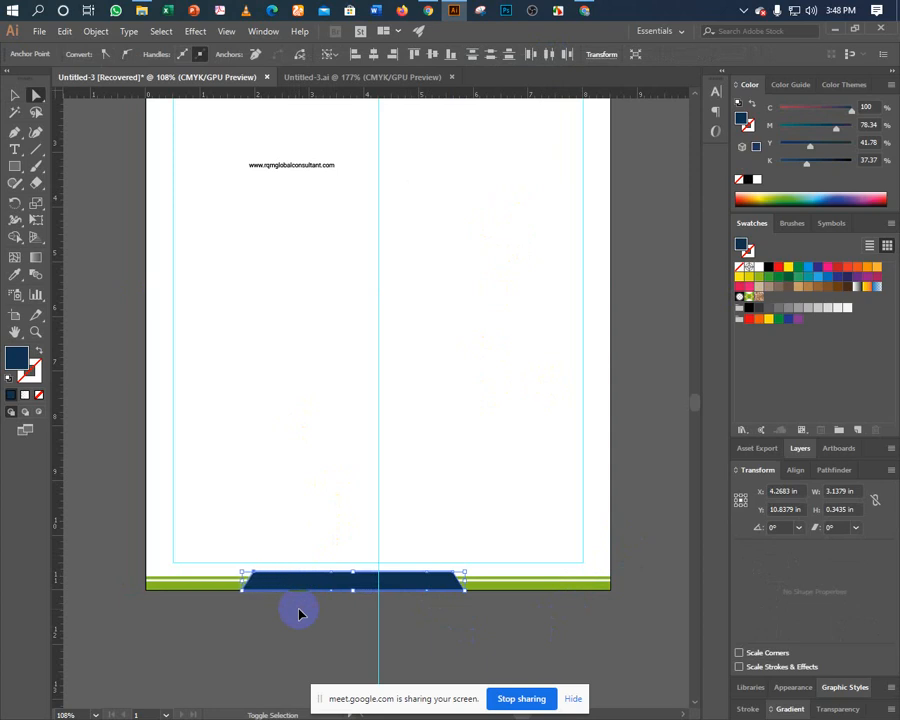
{"action": "left_click", "coordinate": [298, 612]}
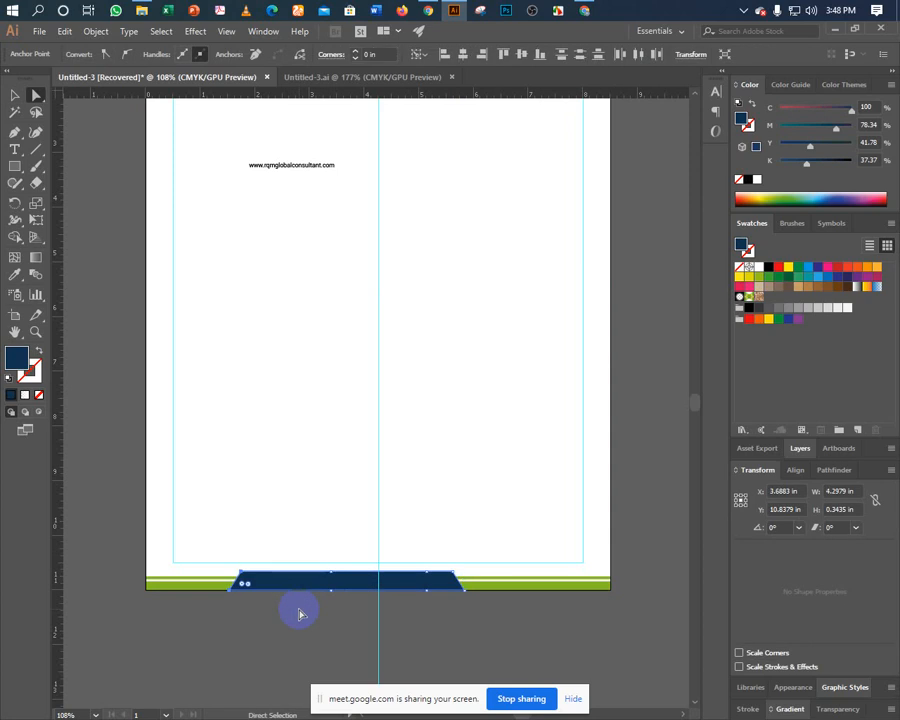
{"action": "left_click", "coordinate": [465, 590]}
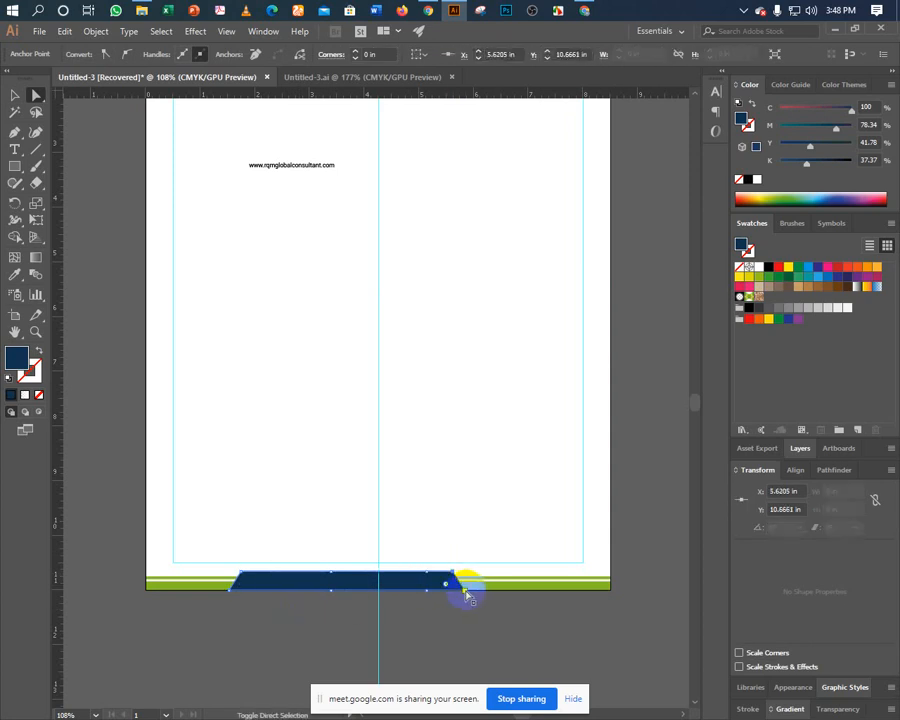
{"action": "key", "text": "ctrl"}
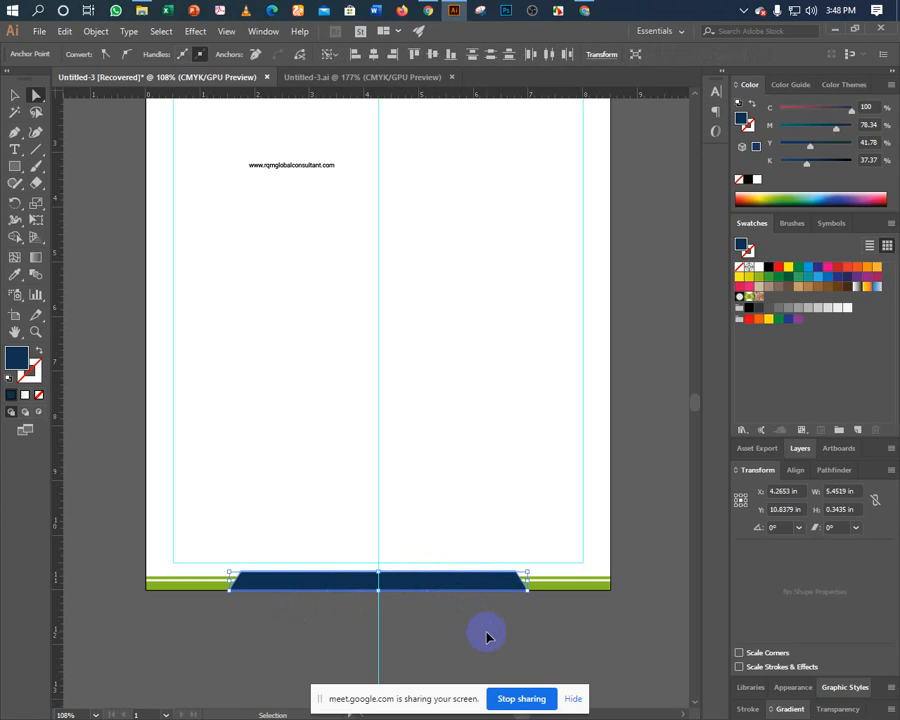
{"action": "left_click", "coordinate": [453, 528]}
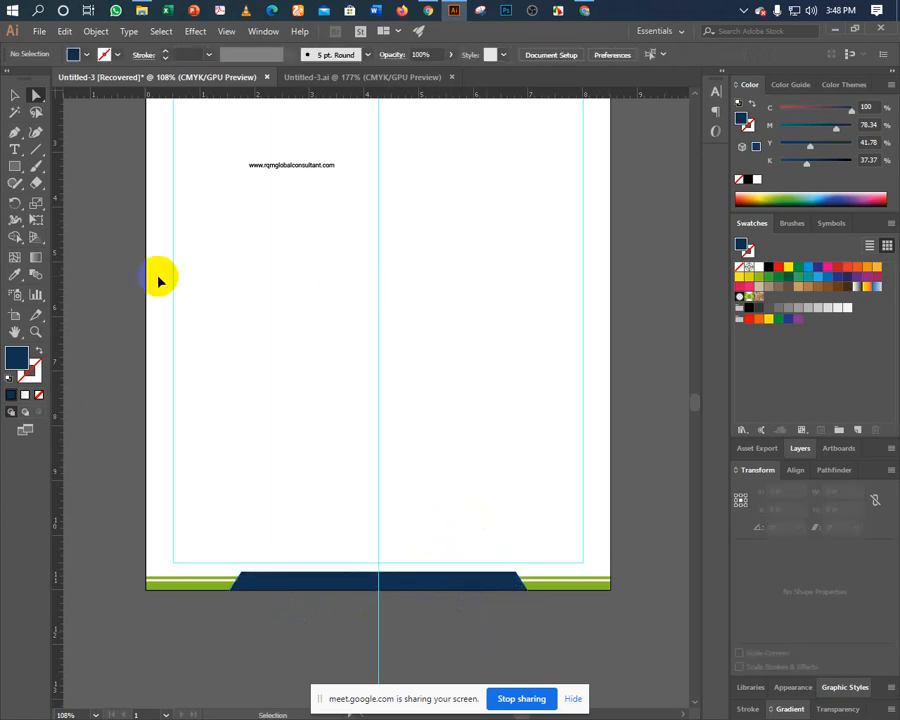
{"action": "scroll", "coordinate": [158, 281], "scroll_direction": "up", "scroll_amount": 3}
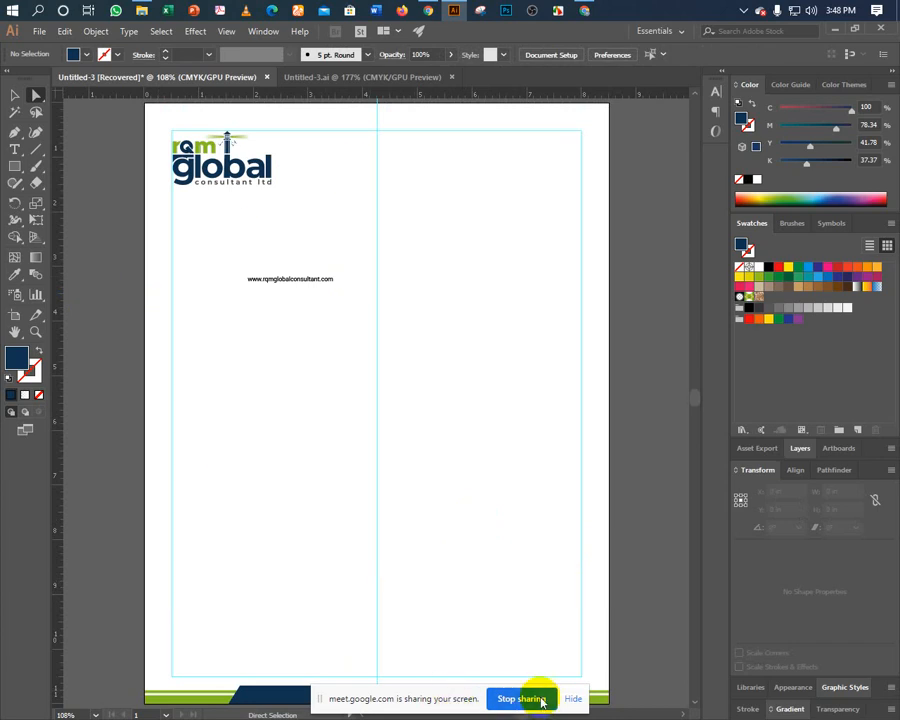
Drag the business card artwork onto the middle of the letterhead and ungroup it.
{"action": "left_click", "coordinate": [571, 698]}
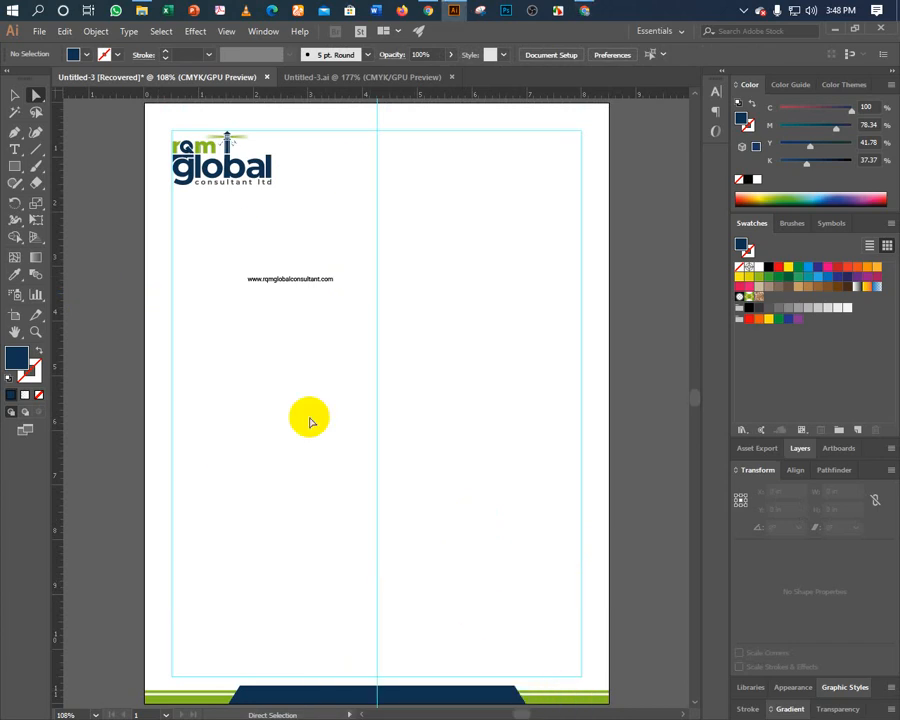
{"action": "key", "text": "space"}
{"action": "mouse_move", "coordinate": [311, 301]}
{"action": "left_mouse_down"}
{"action": "mouse_move", "coordinate": [305, 321]}
{"action": "mouse_move", "coordinate": [301, 301]}
{"action": "left_mouse_up"}
{"action": "left_click_drag", "start_coordinate": [261, 111], "coordinate": [278, 208]}
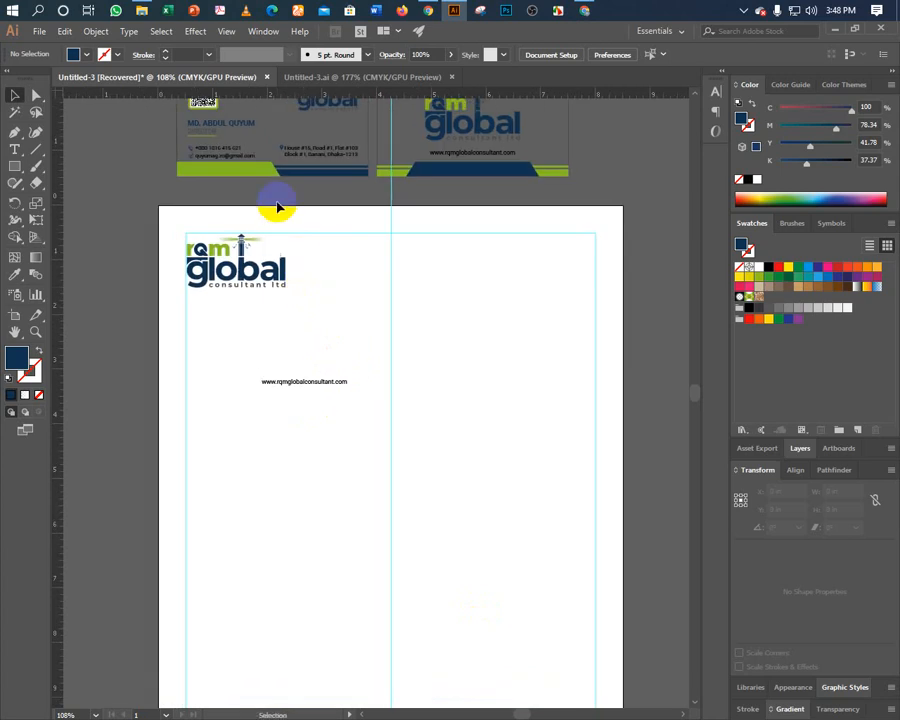
{"action": "left_click_drag", "start_coordinate": [290, 152], "coordinate": [396, 558]}
{"action": "scroll", "coordinate": [376, 428], "scroll_direction": "down", "scroll_amount": 3}
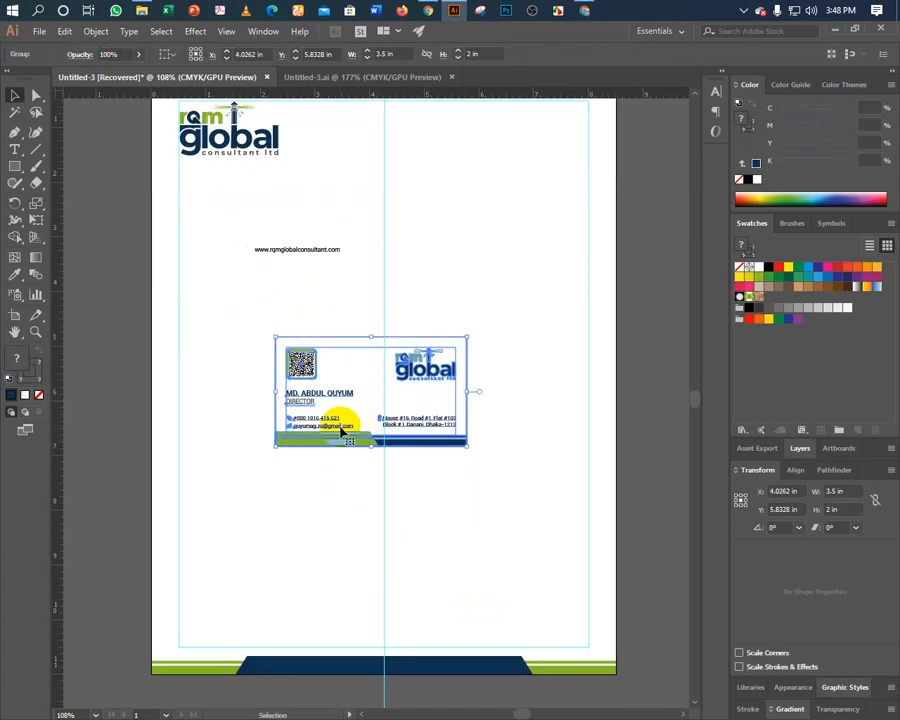
{"action": "right_click", "coordinate": [343, 430]}
{"action": "left_click", "coordinate": [362, 526]}
Delete the card's QR code, name, title, green bar and navy bar, keeping the contact lines and logo.
{"action": "left_click", "coordinate": [314, 504]}
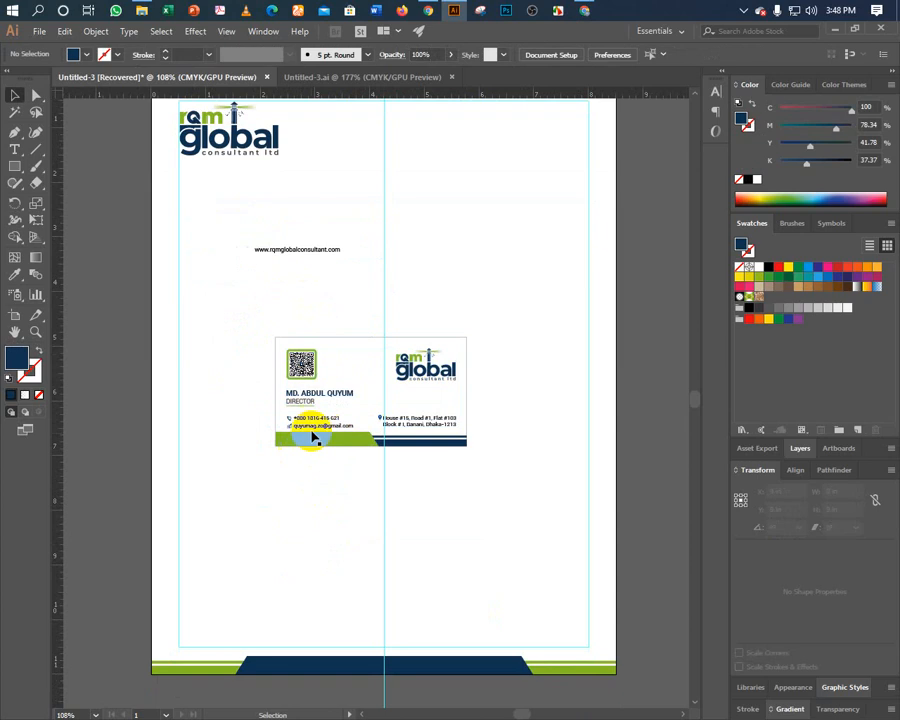
{"action": "left_click", "coordinate": [305, 428]}
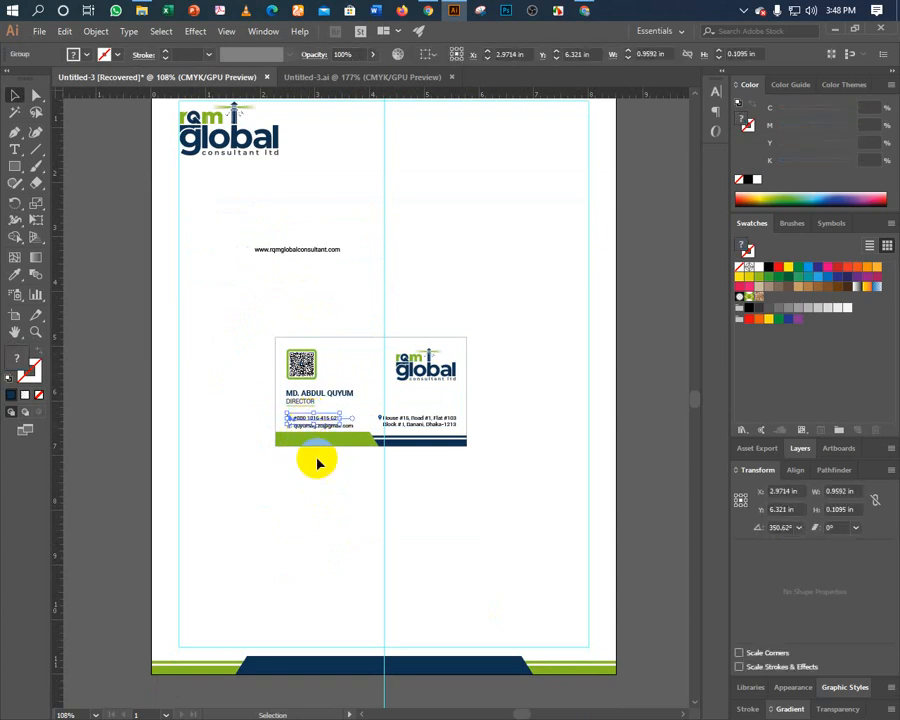
{"action": "left_click", "coordinate": [318, 463]}
{"action": "left_click_drag", "start_coordinate": [247, 354], "coordinate": [341, 400]}
{"action": "key", "text": "Delete"}
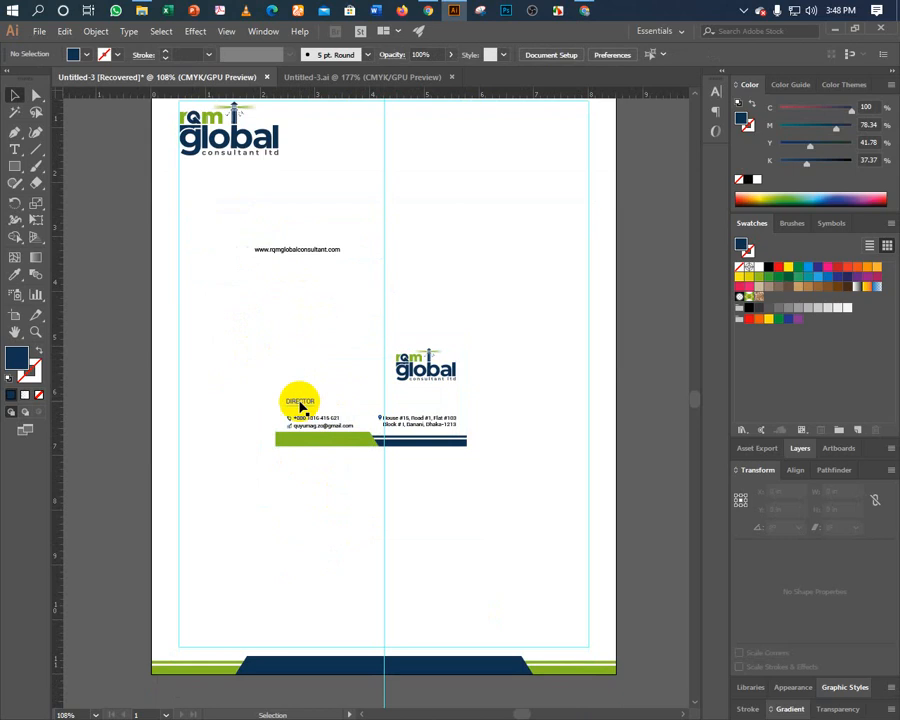
{"action": "left_click", "coordinate": [282, 392]}
{"action": "key", "text": "Delete"}
{"action": "left_click_drag", "start_coordinate": [272, 390], "coordinate": [302, 440]}
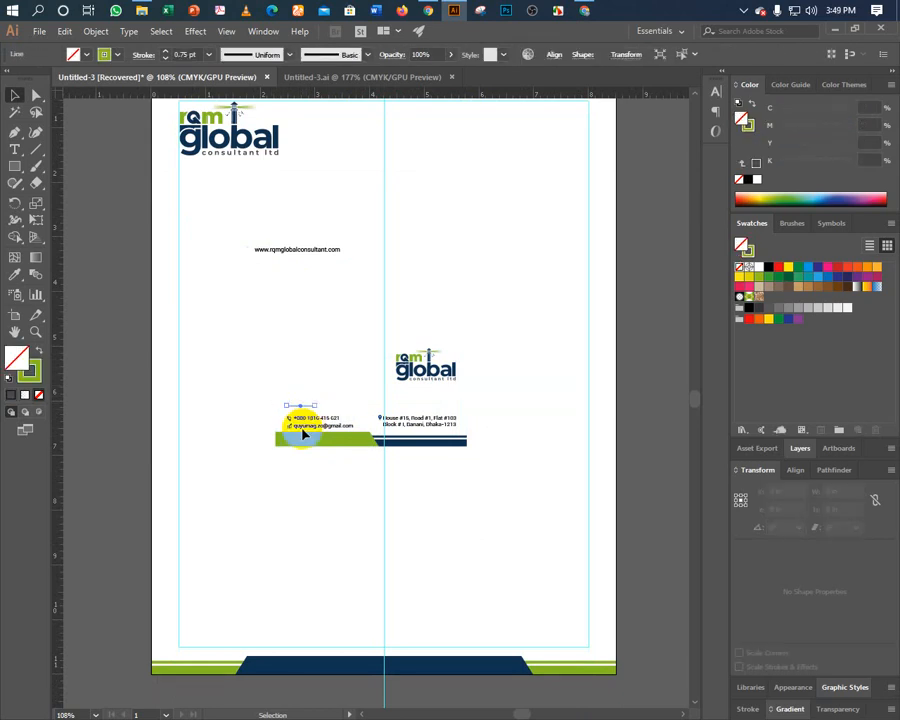
{"action": "key", "text": "Delete"}
{"action": "left_click", "coordinate": [337, 452]}
{"action": "key", "text": "Delete"}
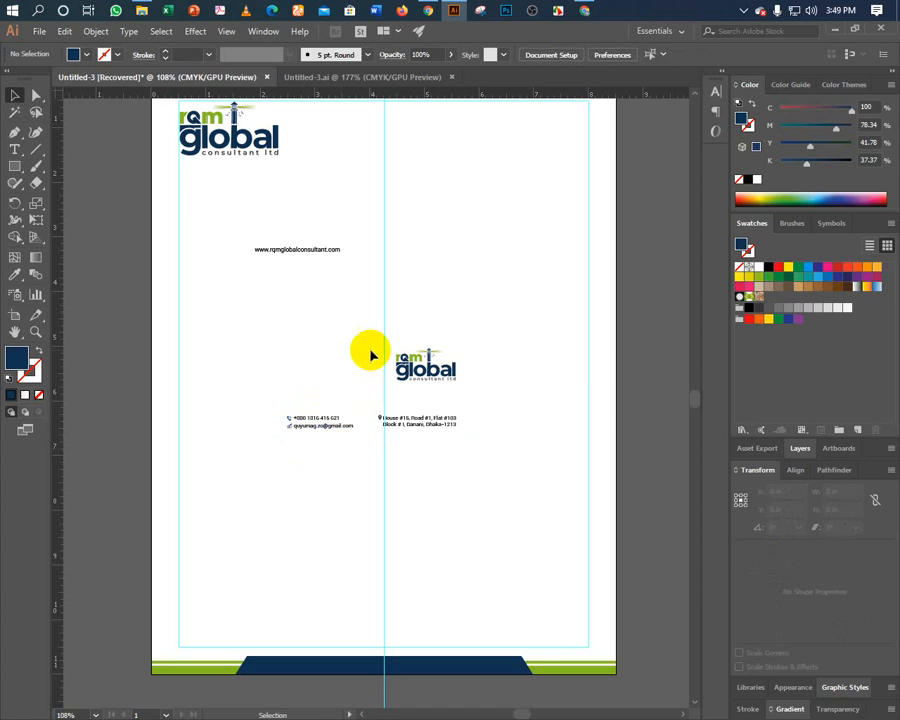
{"action": "left_click", "coordinate": [414, 374]}
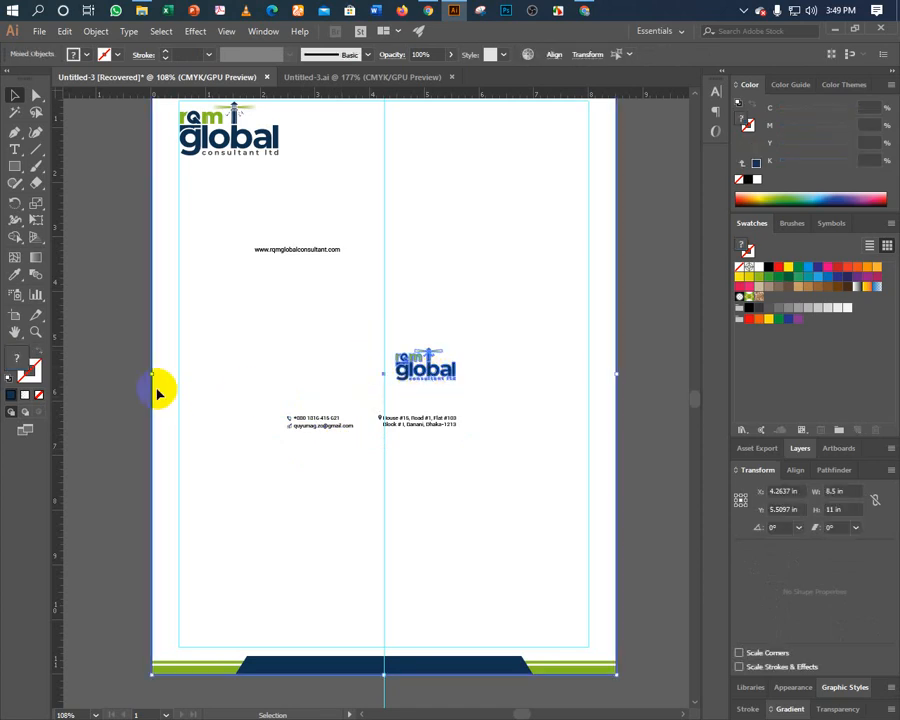
Move a copy of the logo down-left, ungroup it, and delete its 'global' and 'rqm' lettering.
{"action": "left_click", "coordinate": [177, 412], "text": "shift"}
{"action": "left_click_drag", "start_coordinate": [420, 378], "coordinate": [240, 480]}
{"action": "right_click", "coordinate": [250, 478]}
{"action": "left_click", "coordinate": [278, 580]}
{"action": "left_click", "coordinate": [252, 497]}
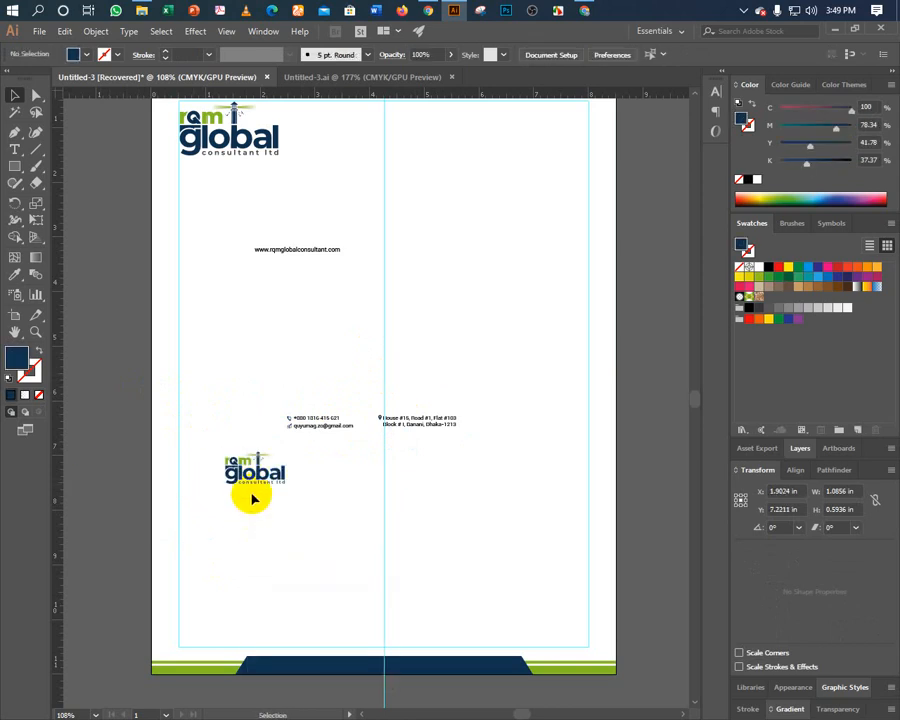
{"action": "left_click", "coordinate": [261, 460]}
{"action": "left_click", "coordinate": [300, 472]}
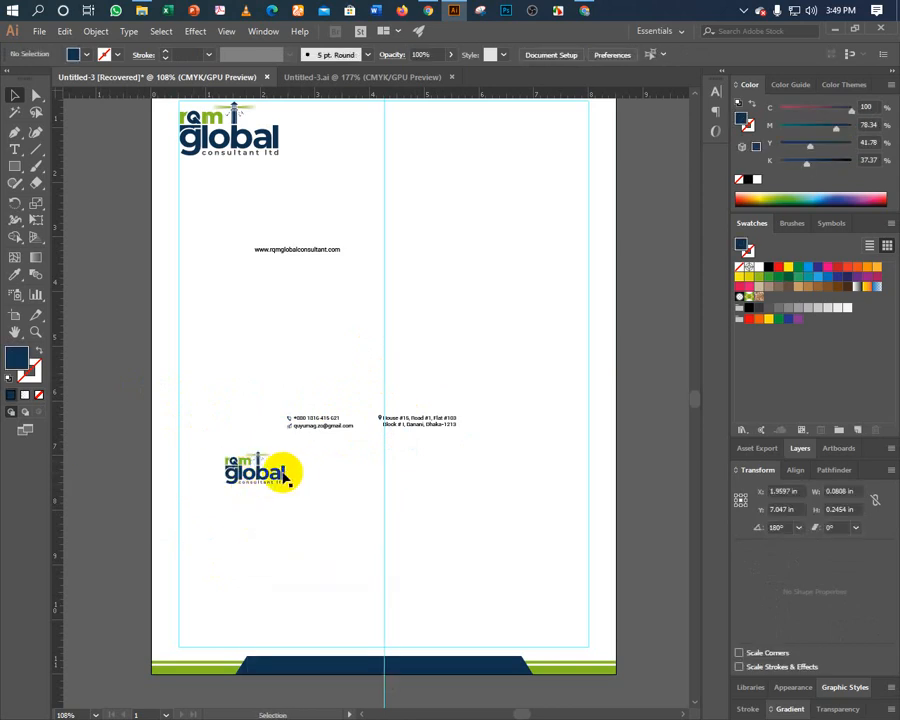
{"action": "left_click", "coordinate": [291, 475]}
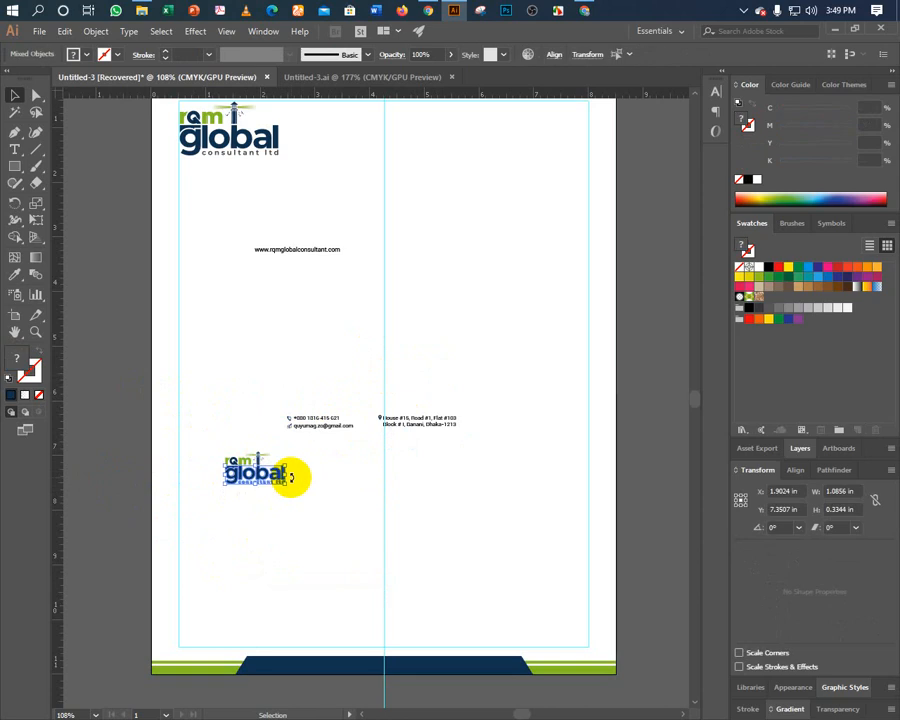
{"action": "key", "text": "Delete"}
{"action": "left_click", "coordinate": [234, 466]}
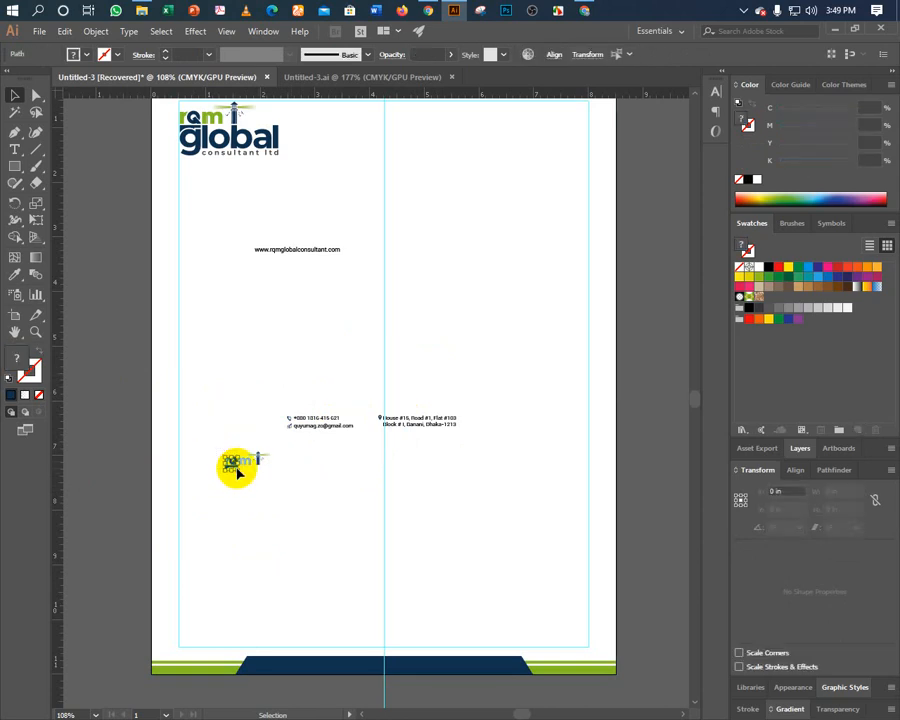
{"action": "key", "text": "Delete"}
Enlarge the leftover lighthouse and place it at the bottom centre above the footer.
{"action": "left_click_drag", "start_coordinate": [249, 474], "coordinate": [237, 446]}
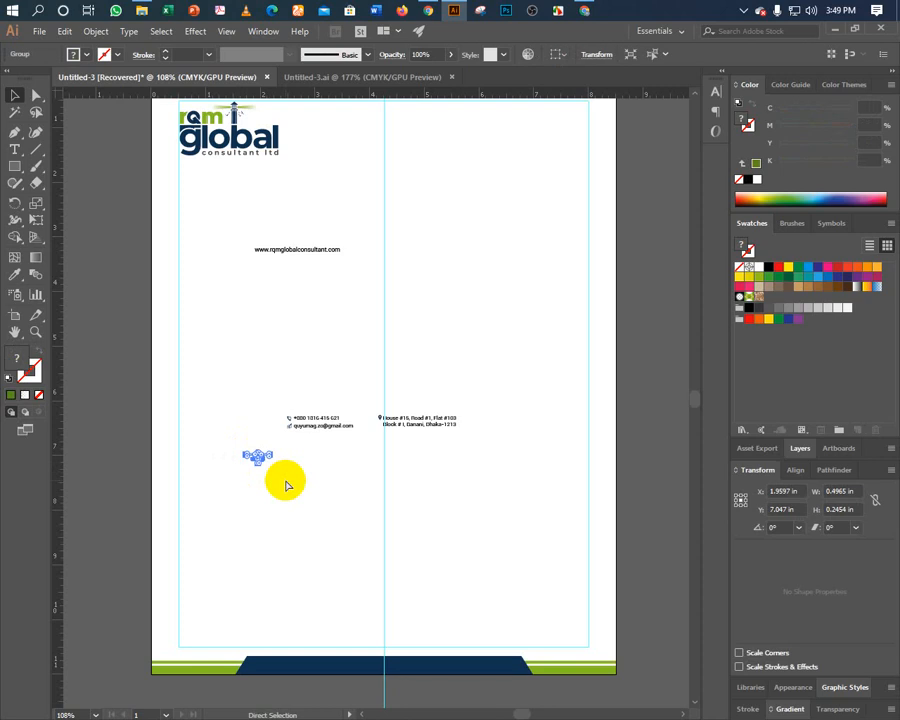
{"action": "left_click", "coordinate": [259, 456]}
{"action": "left_click_drag", "start_coordinate": [258, 452], "coordinate": [254, 356]}
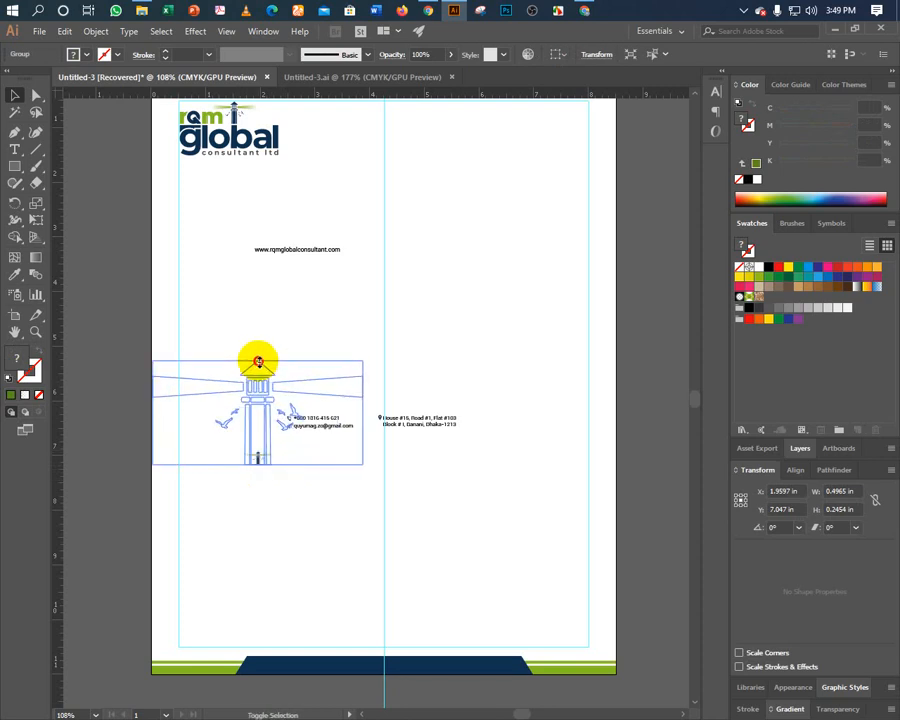
{"action": "left_click_drag", "start_coordinate": [262, 422], "coordinate": [388, 610]}
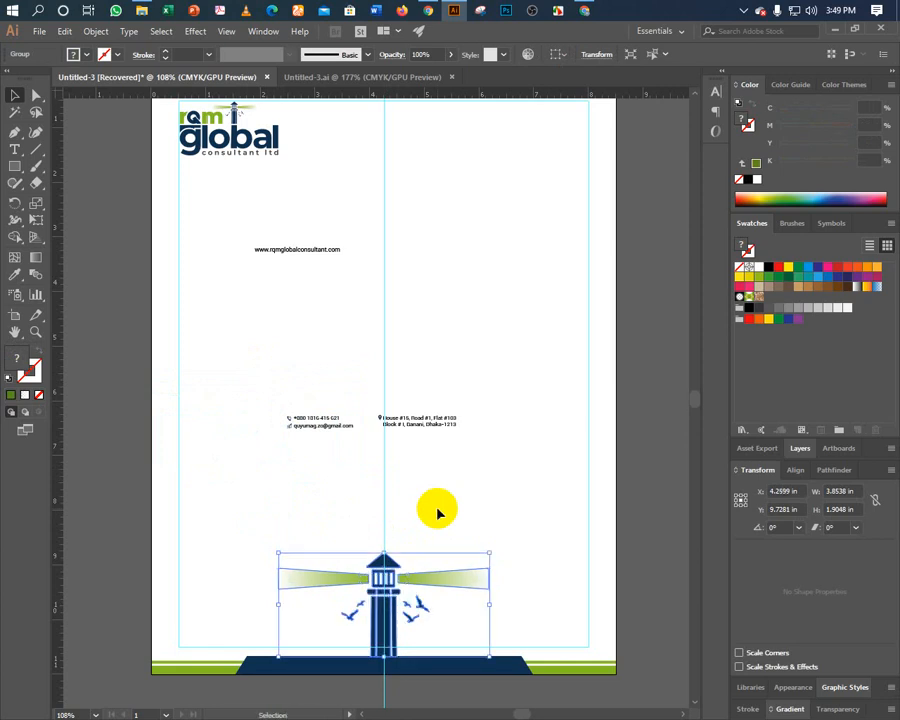
{"action": "left_click_drag", "start_coordinate": [382, 547], "coordinate": [382, 512]}
{"action": "key", "text": "ctrl+z"}
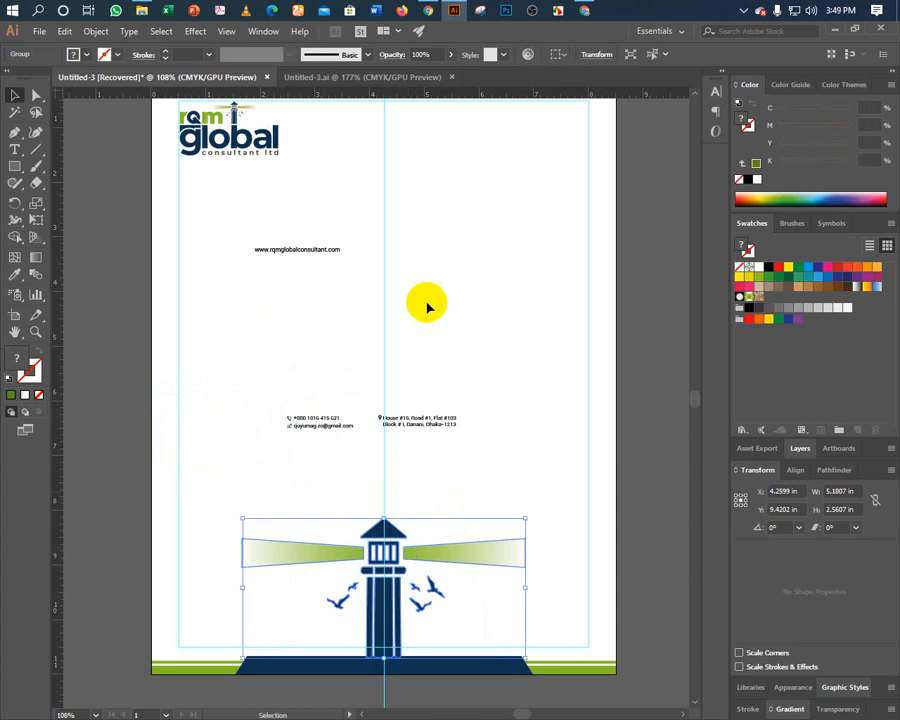
Set the lighthouse's transparency opacity to 10%.
{"action": "left_click", "coordinate": [830, 709]}
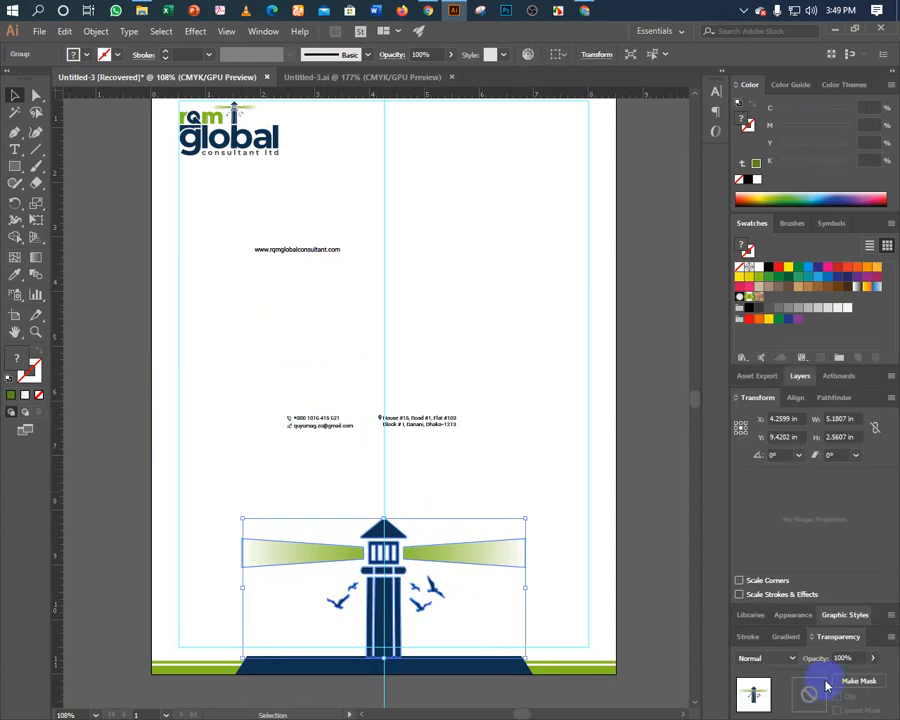
{"action": "left_click", "coordinate": [846, 657]}
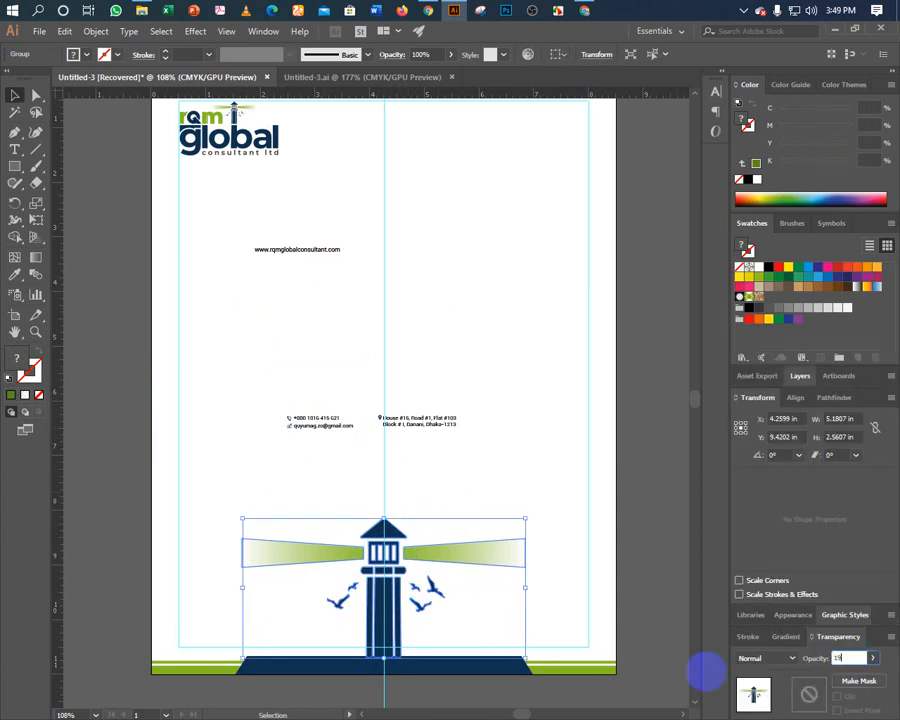
{"action": "type", "text": "10"}
{"action": "key", "text": "Return"}
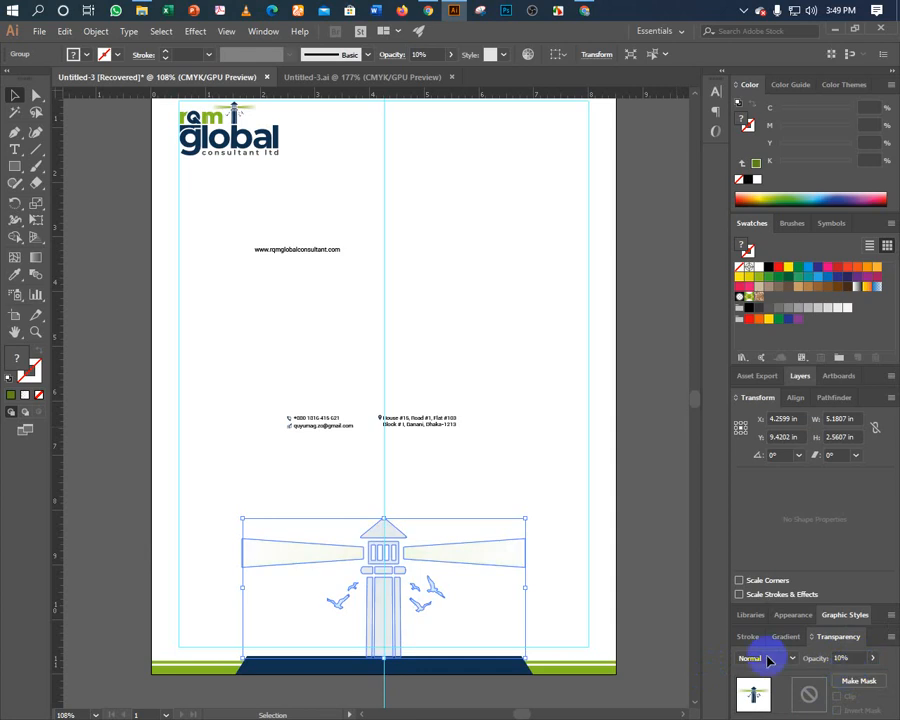
{"action": "left_click", "coordinate": [416, 366]}
Move the website address down to sit just above the footer bar.
{"action": "left_click_drag", "start_coordinate": [402, 336], "coordinate": [350, 412]}
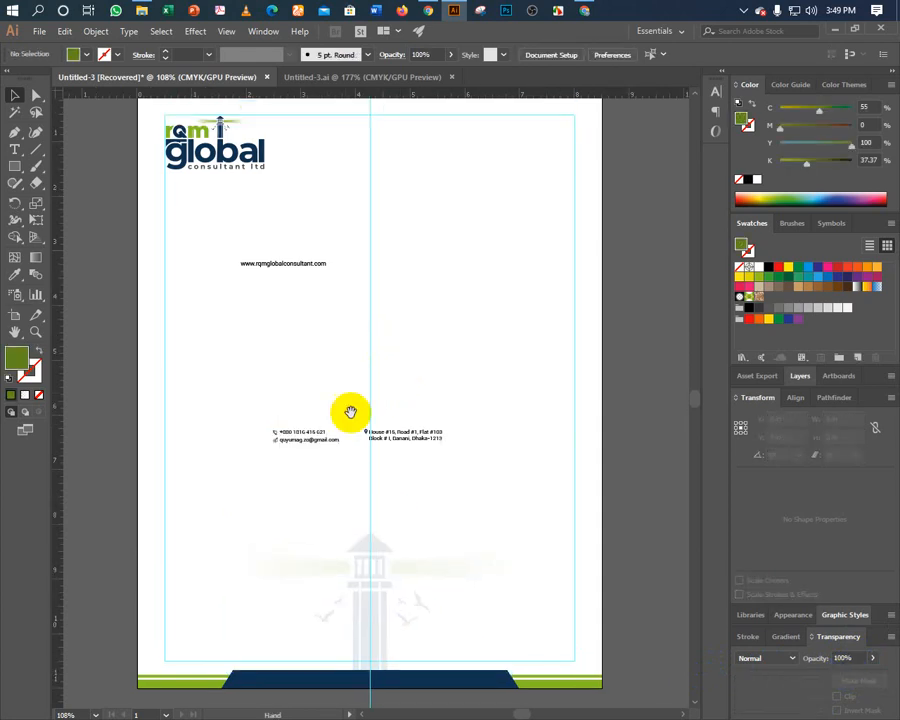
{"action": "left_click_drag", "start_coordinate": [270, 287], "coordinate": [217, 378]}
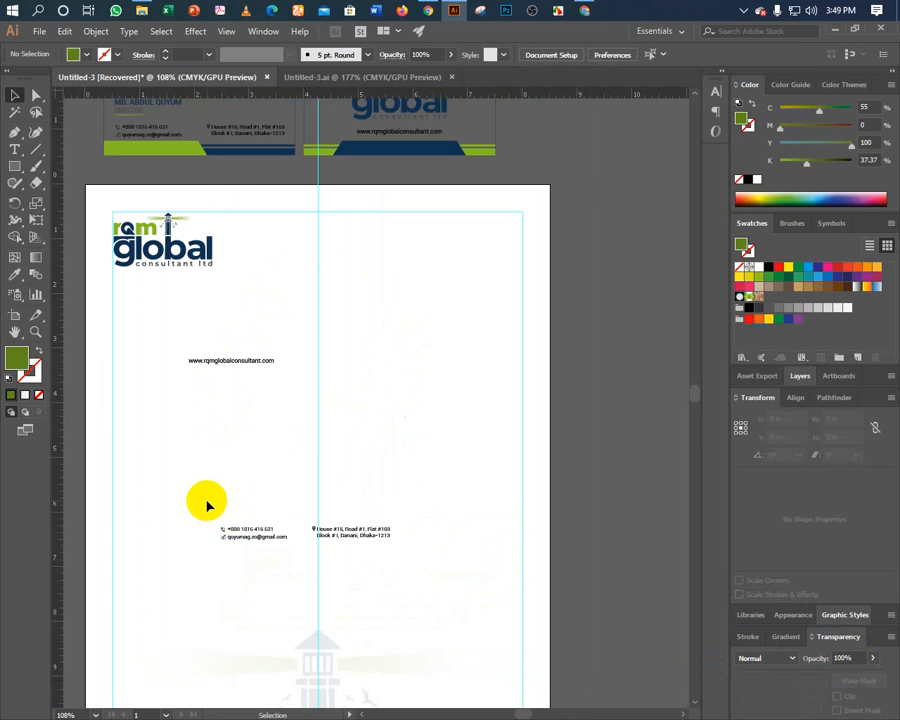
{"action": "left_click_drag", "start_coordinate": [207, 503], "coordinate": [225, 374]}
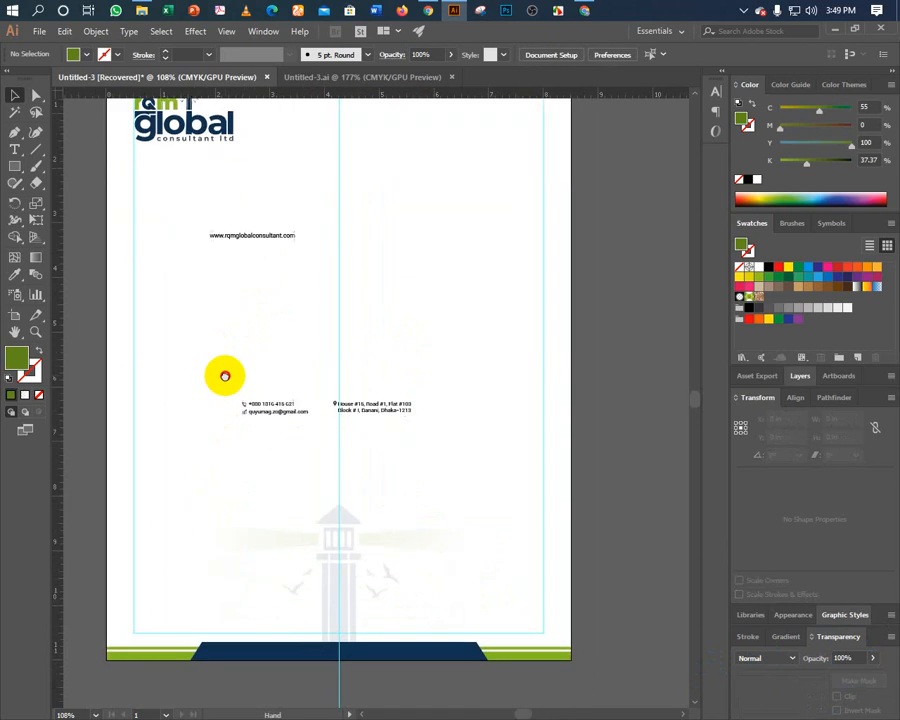
{"action": "left_click", "coordinate": [231, 238]}
{"action": "left_click_drag", "start_coordinate": [231, 238], "coordinate": [336, 630]}
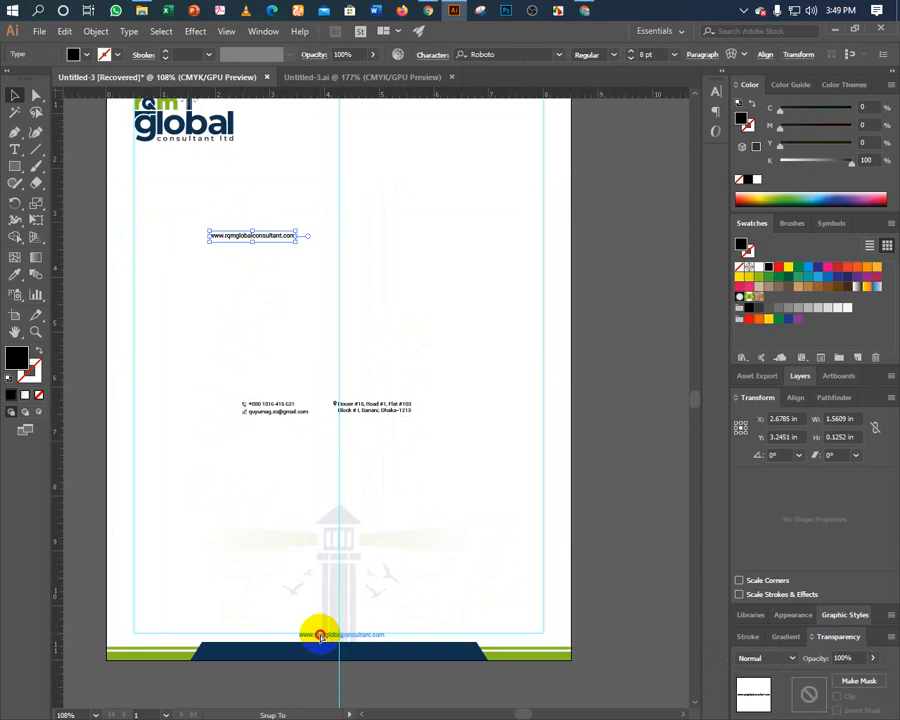
{"action": "left_click_drag", "start_coordinate": [322, 640], "coordinate": [324, 638]}
{"action": "left_click", "coordinate": [244, 480]}
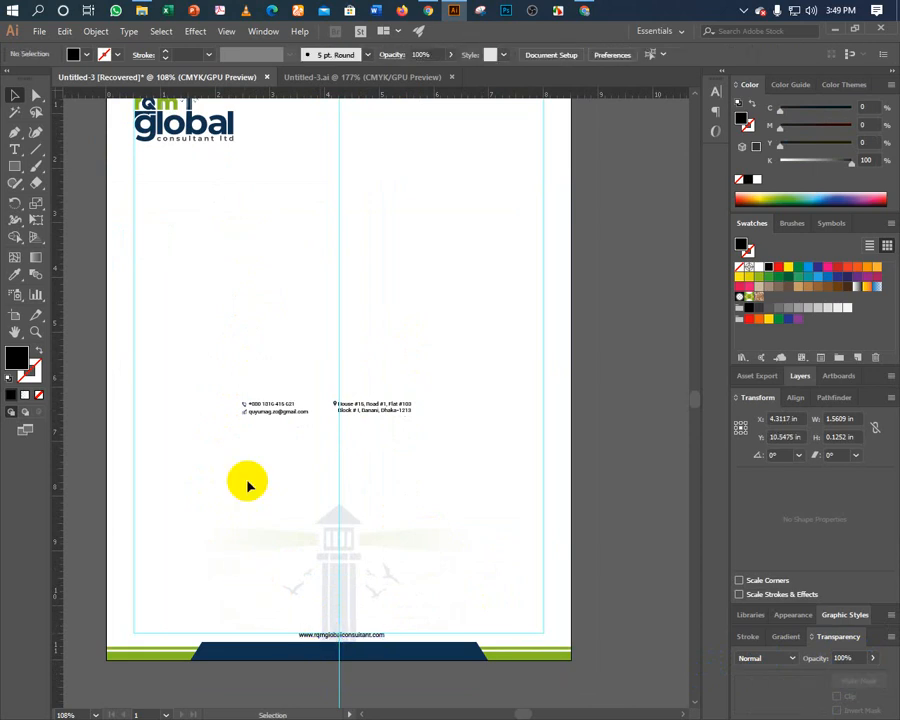
Move the phone/e-mail block to the top-right, with the postal address beneath it.
{"action": "scroll", "coordinate": [248, 558], "scroll_direction": "up", "scroll_amount": 3}
{"action": "left_click", "coordinate": [277, 535]}
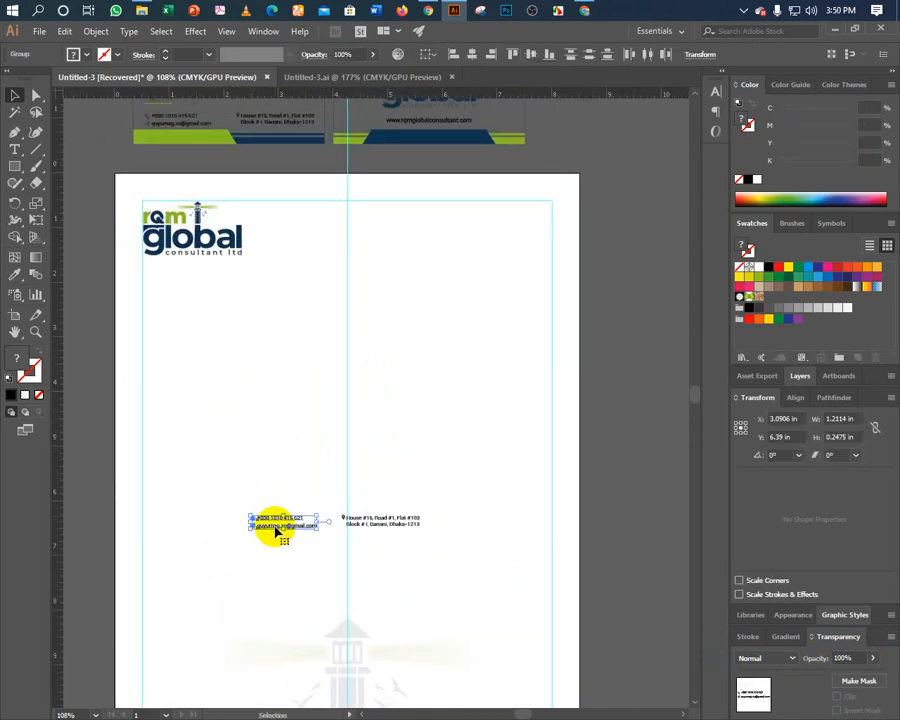
{"action": "left_click_drag", "start_coordinate": [281, 531], "coordinate": [453, 278]}
{"action": "left_click", "coordinate": [371, 521]}
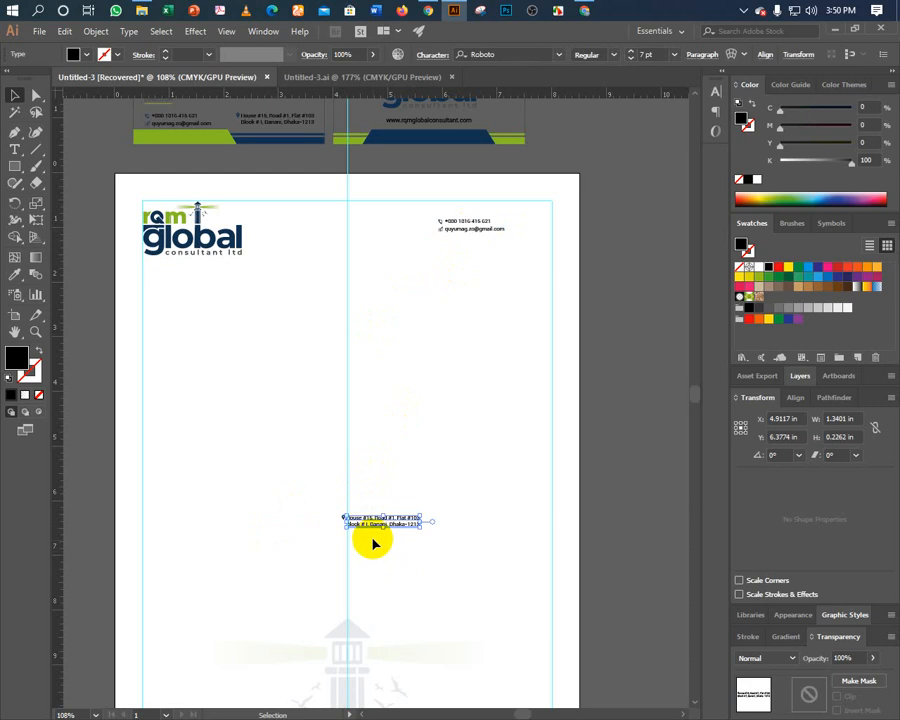
{"action": "left_click_drag", "start_coordinate": [321, 495], "coordinate": [455, 250]}
{"action": "left_click", "coordinate": [464, 375]}
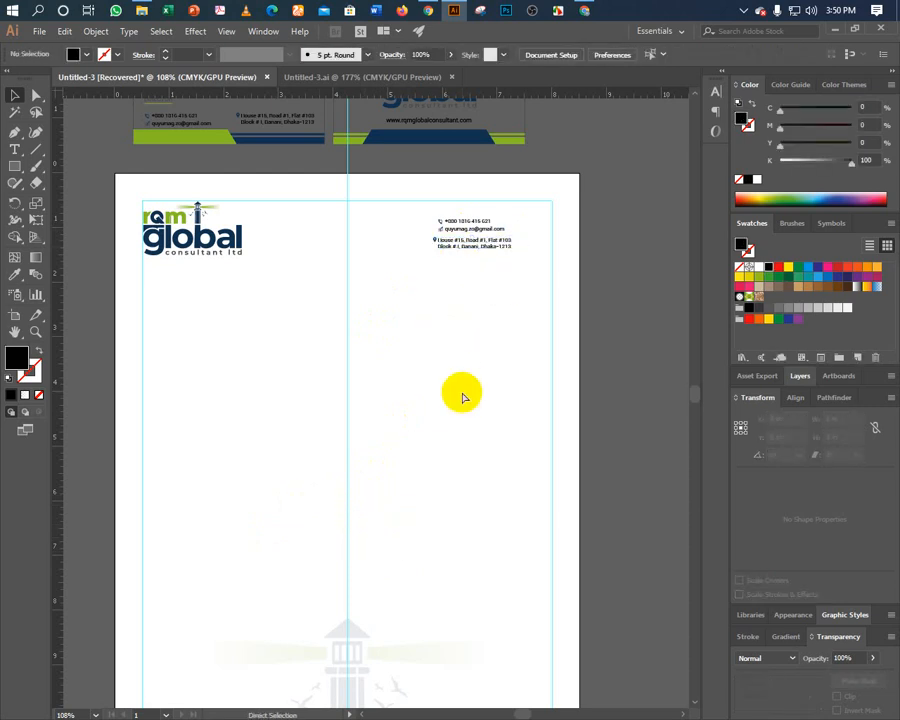
Ungroup the e-mail and phone lines in the top-right contact block.
{"action": "key", "text": "ctrl+equal"}
{"action": "key", "text": "ctrl+equal"}
{"action": "key", "text": "ctrl+equal"}
{"action": "key", "text": "ctrl+equal"}
{"action": "left_click_drag", "start_coordinate": [460, 334], "coordinate": [318, 462]}
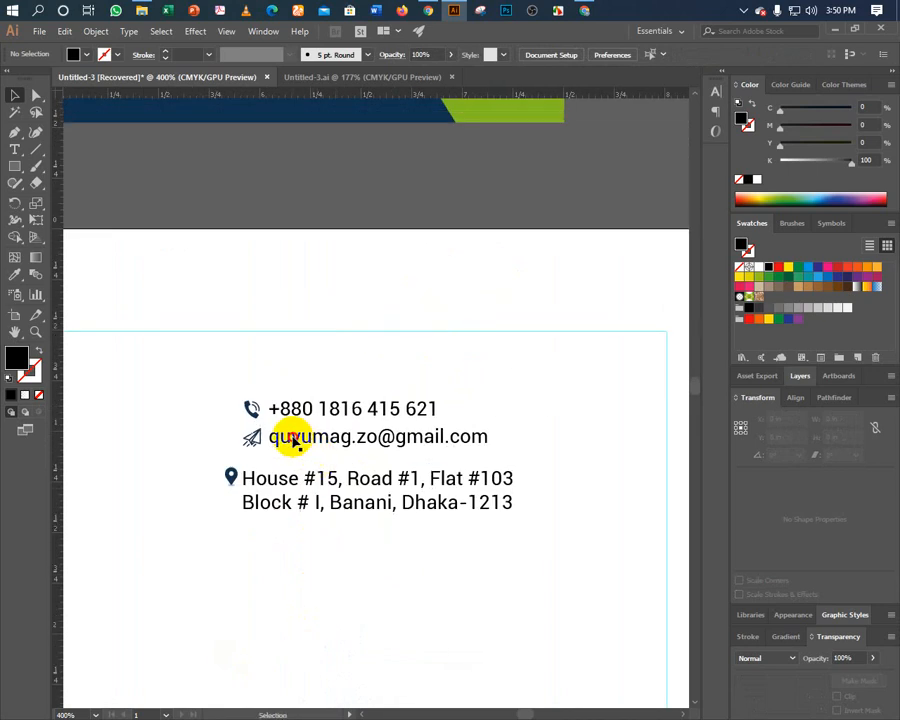
{"action": "right_click", "coordinate": [293, 441]}
{"action": "left_click", "coordinate": [321, 538]}
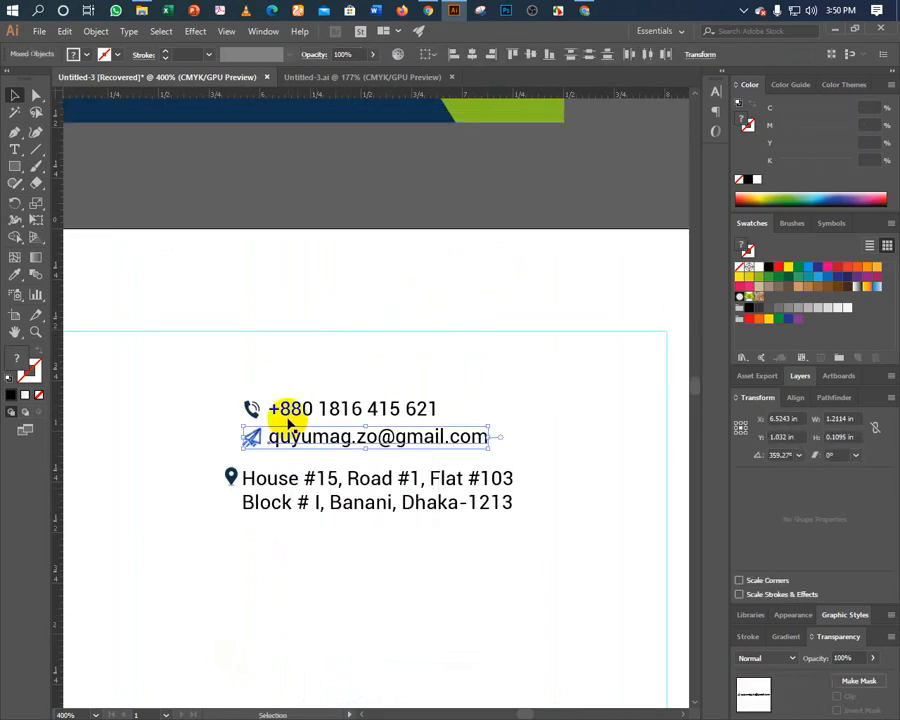
{"action": "left_click", "coordinate": [291, 412]}
{"action": "right_click", "coordinate": [292, 452]}
{"action": "left_click", "coordinate": [303, 522]}
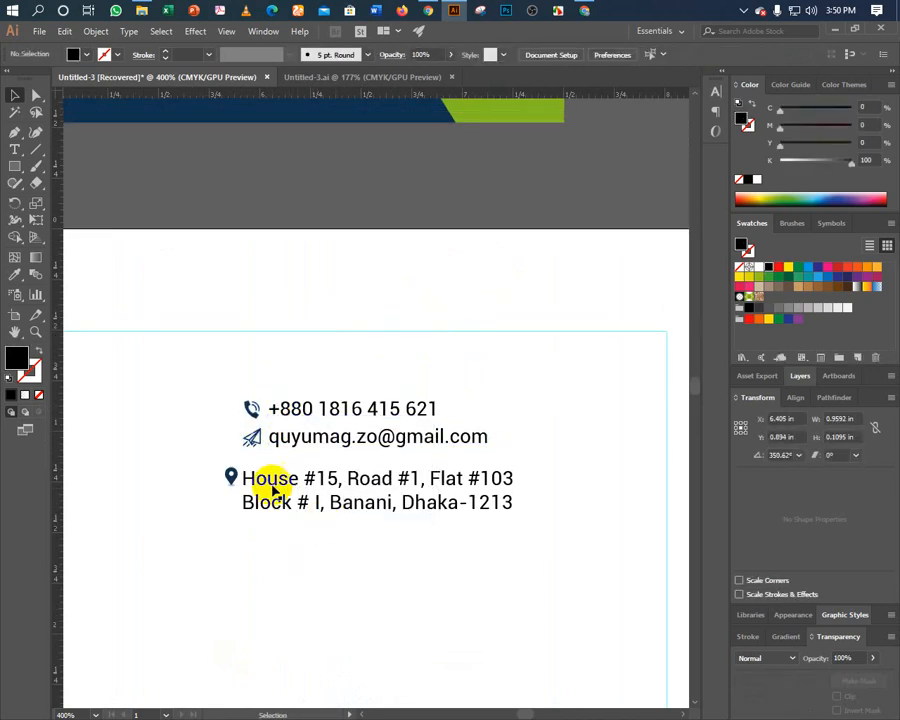
Set the address, e-mail and phone text to 10 pt.
{"action": "left_click", "coordinate": [268, 485]}
{"action": "left_click", "coordinate": [299, 440], "text": "shift"}
{"action": "left_click", "coordinate": [303, 412], "text": "shift"}
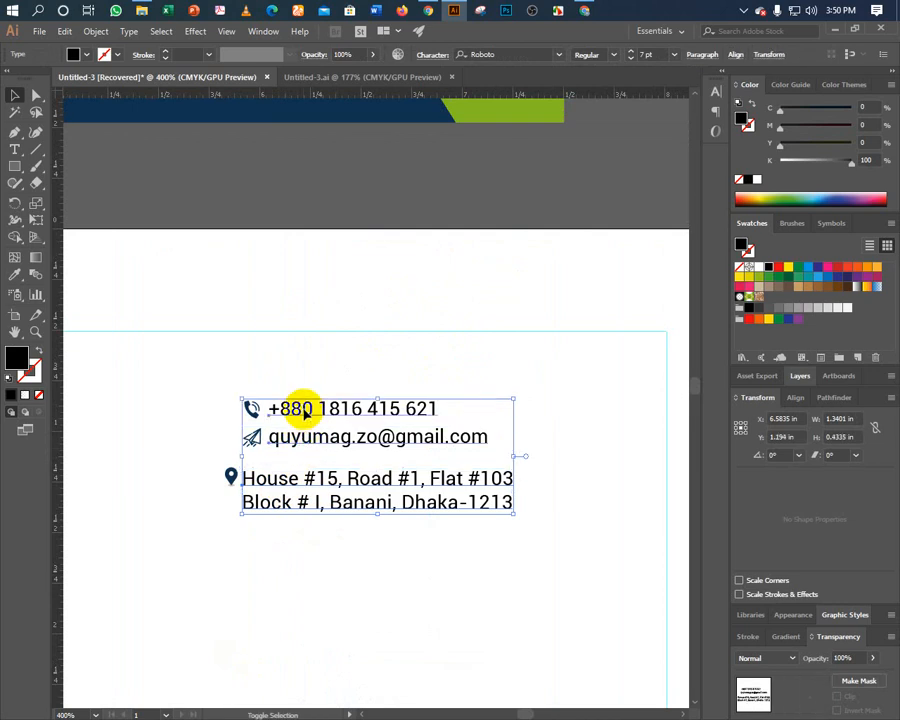
{"action": "left_click", "coordinate": [673, 60]}
{"action": "left_click", "coordinate": [672, 148]}
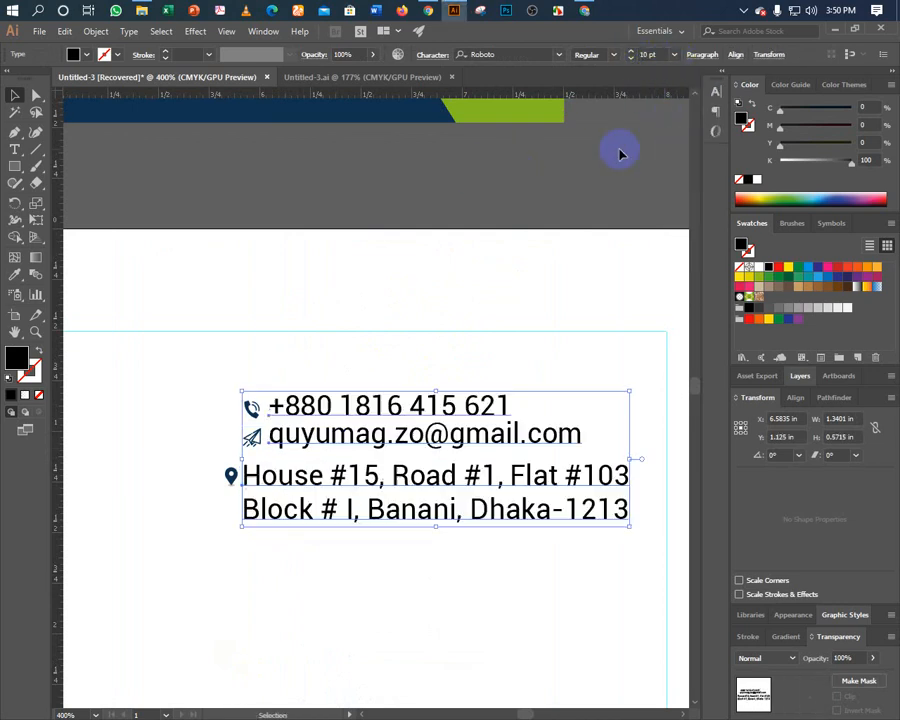
{"action": "left_click", "coordinate": [298, 374]}
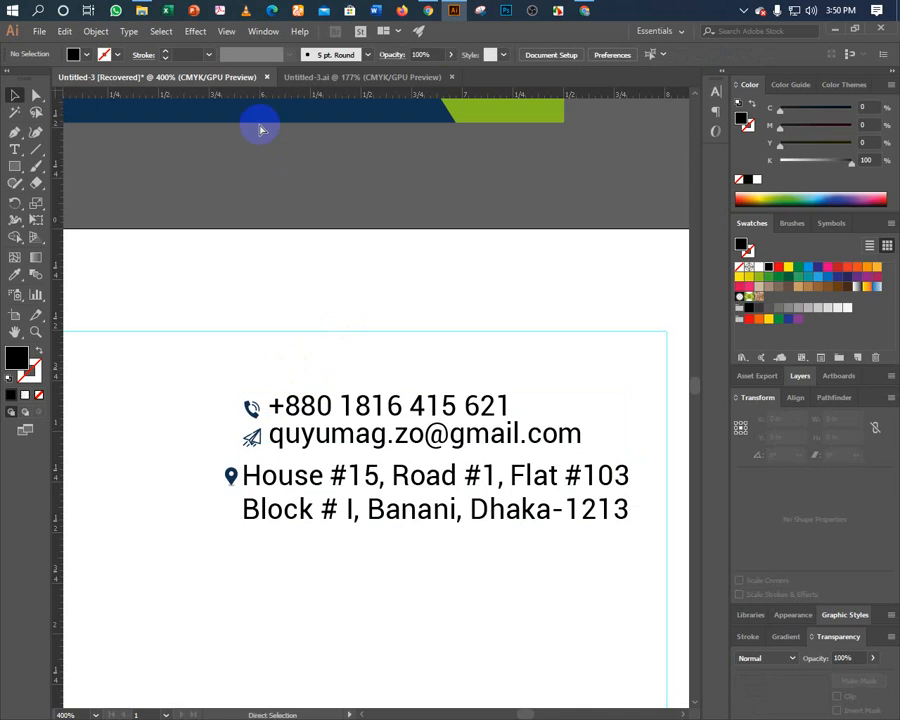
Select the last line of the address text for editing.
{"action": "key", "text": "ctrl+minus"}
{"action": "key", "text": "ctrl+minus"}
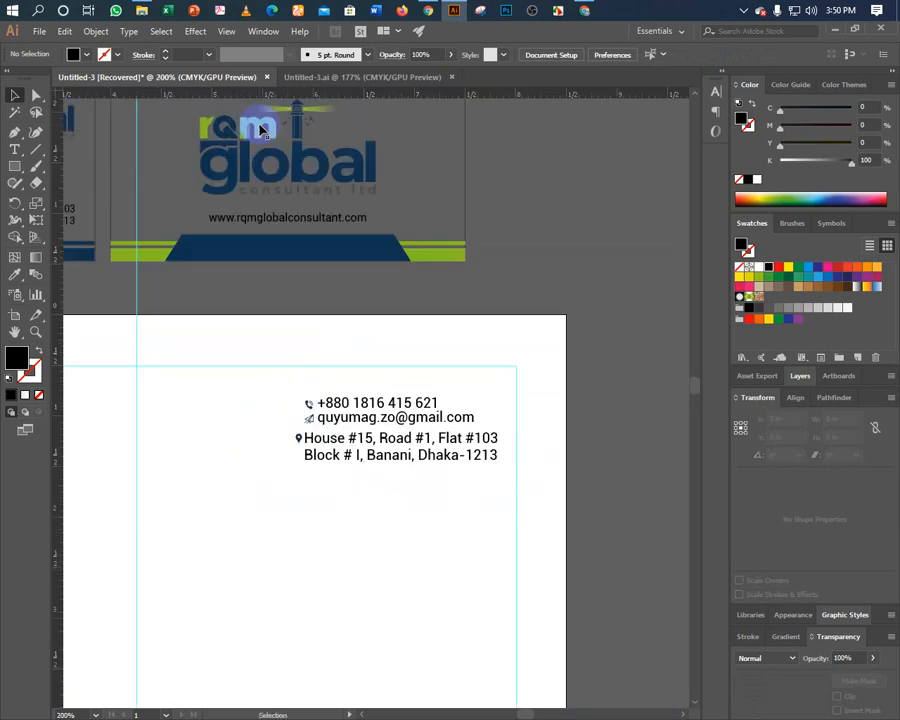
{"action": "left_click_drag", "start_coordinate": [345, 293], "coordinate": [301, 296]}
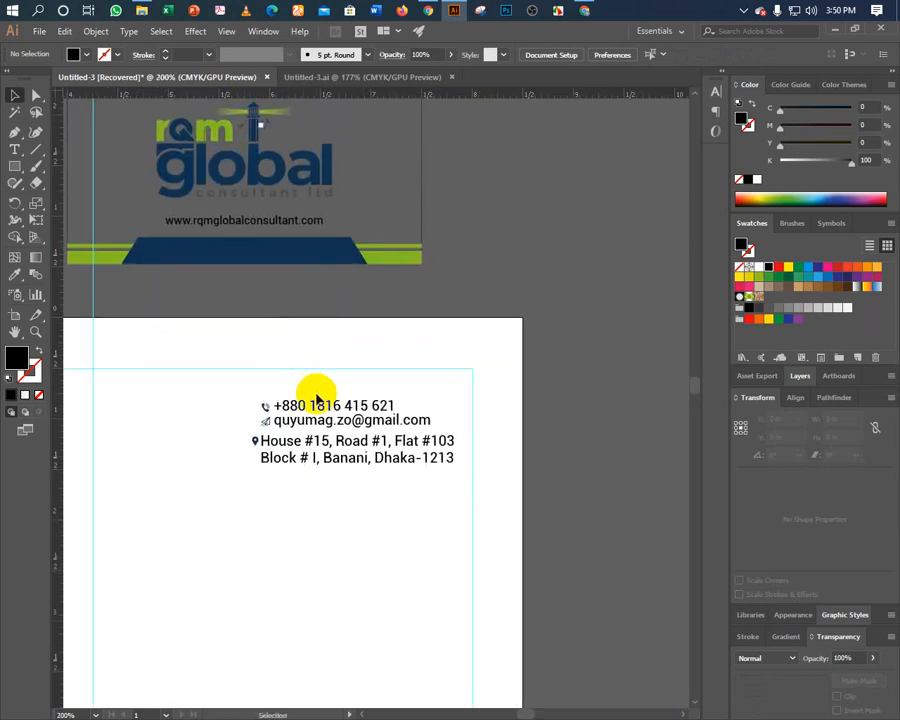
{"action": "left_click", "coordinate": [269, 460]}
{"action": "double_click", "coordinate": [259, 457]}
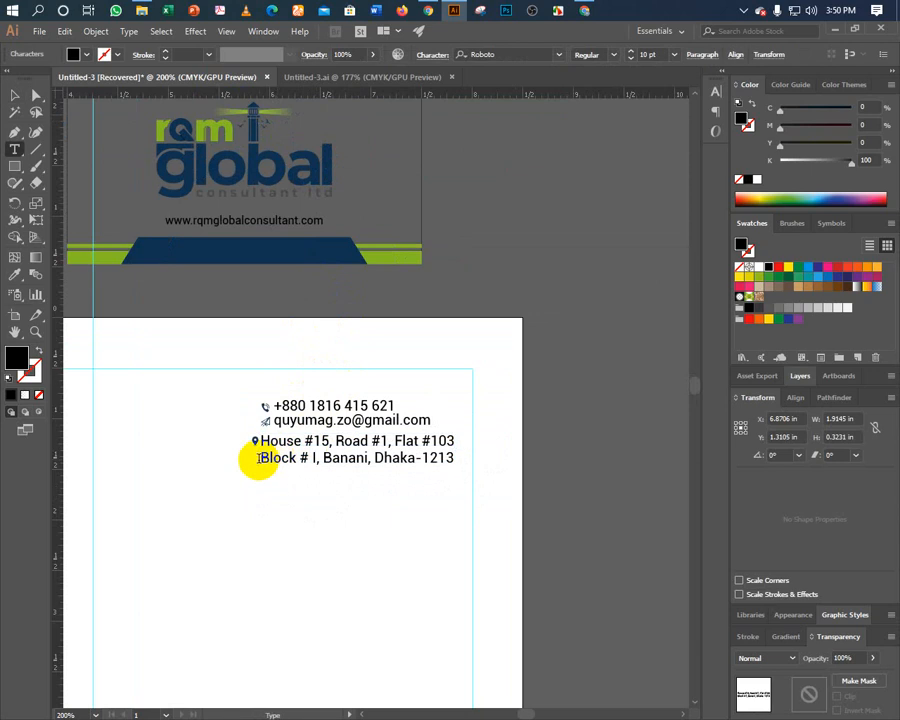
{"action": "left_click_drag", "start_coordinate": [259, 457], "coordinate": [520, 465]}
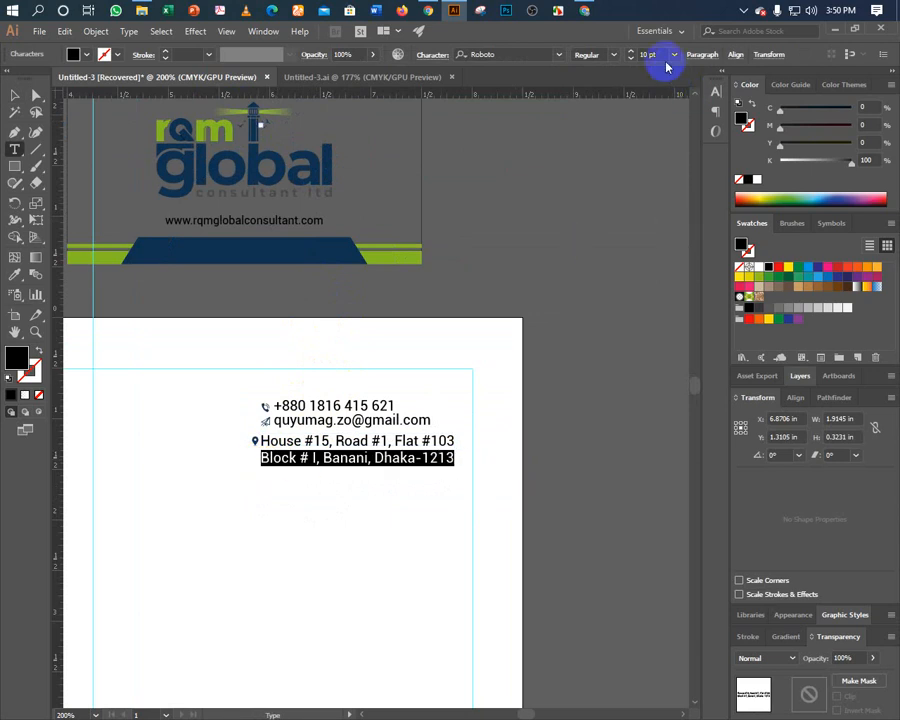
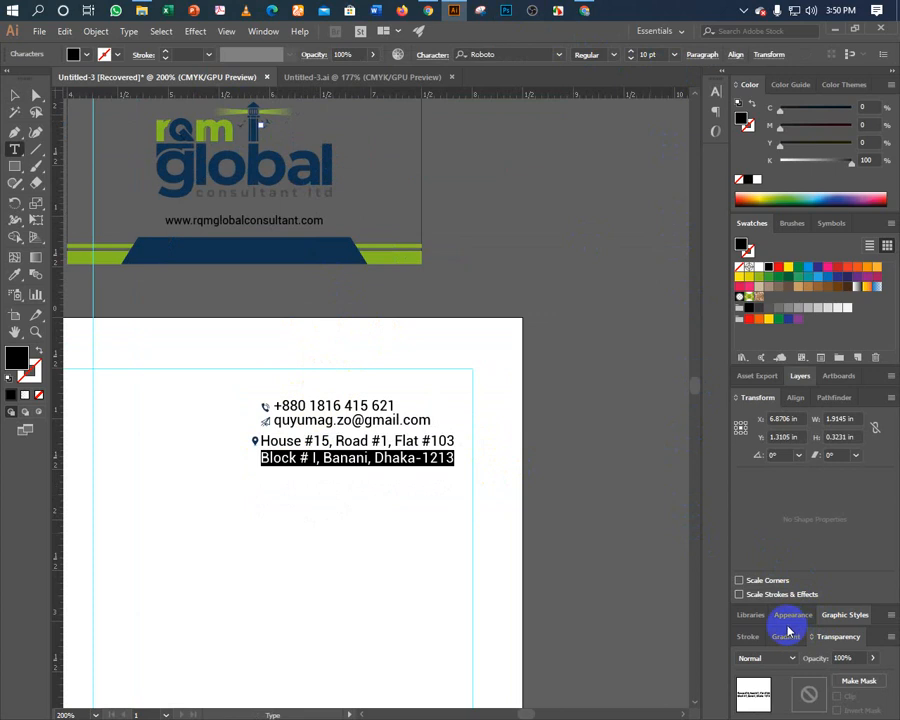
Set the address line's tracking to 0 in the Character panel.
{"action": "left_click", "coordinate": [716, 96]}
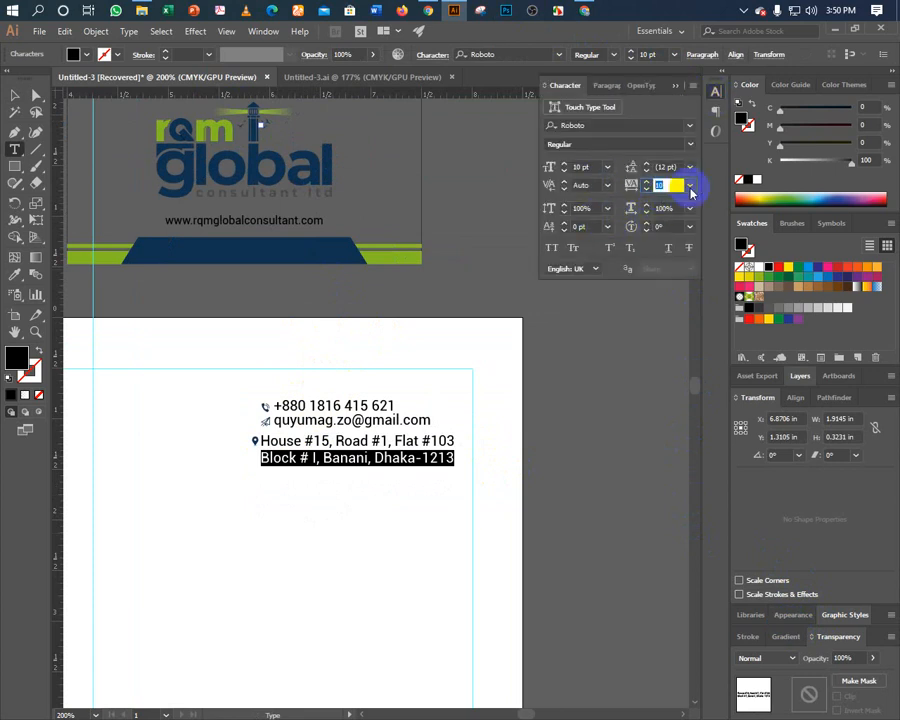
{"action": "left_click", "coordinate": [690, 186]}
{"action": "left_click", "coordinate": [692, 304]}
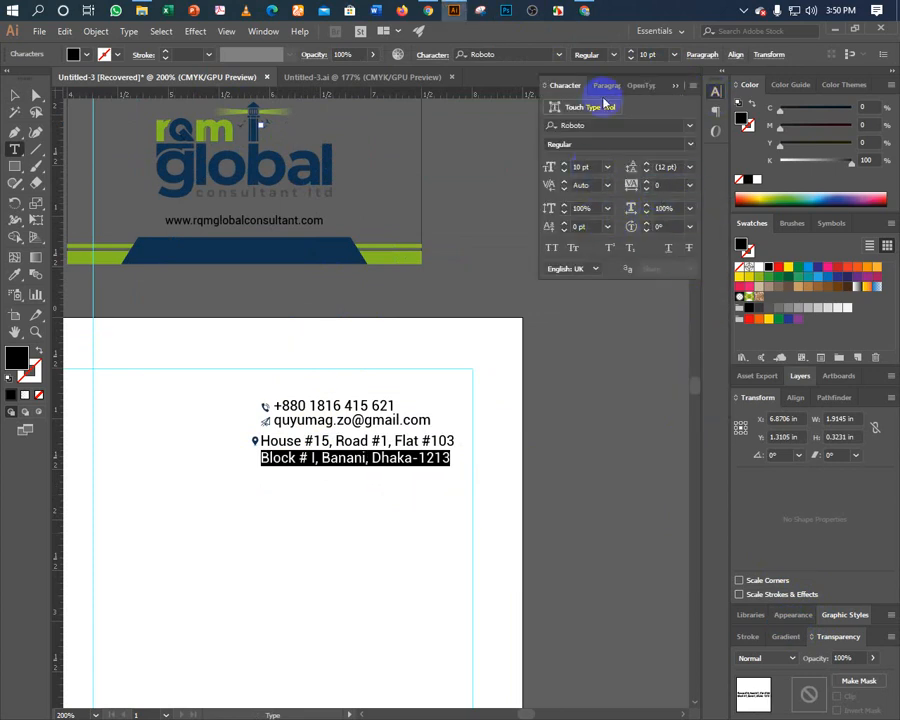
{"action": "left_click", "coordinate": [674, 88]}
{"action": "left_click", "coordinate": [14, 94]}
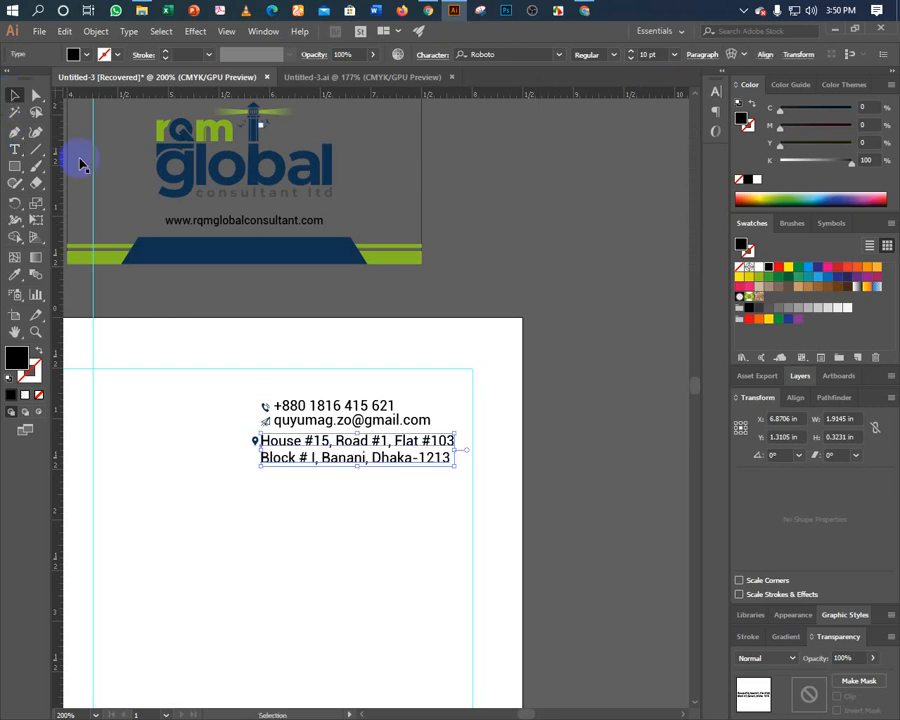
Right-align the whole contact text block.
{"action": "left_click_drag", "start_coordinate": [316, 388], "coordinate": [348, 503]}
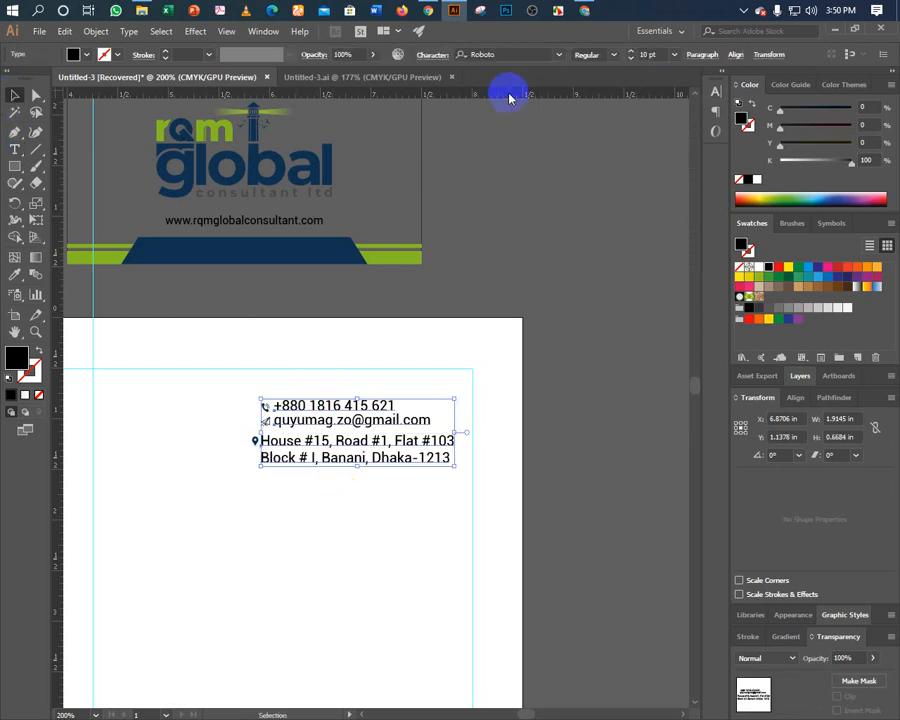
{"action": "left_click", "coordinate": [698, 55]}
{"action": "left_click", "coordinate": [622, 80]}
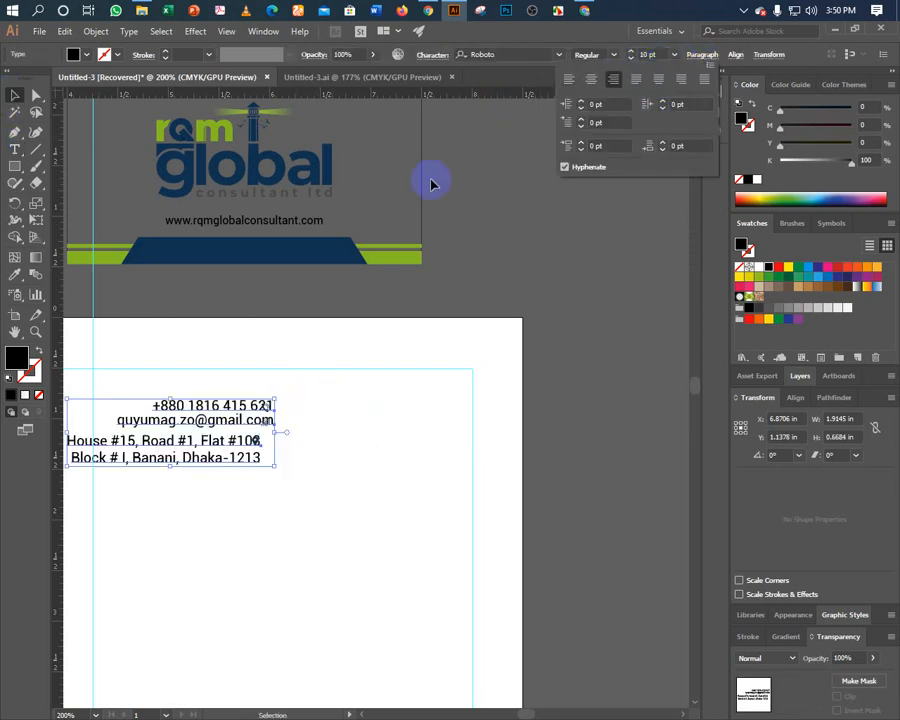
{"action": "left_click", "coordinate": [256, 416]}
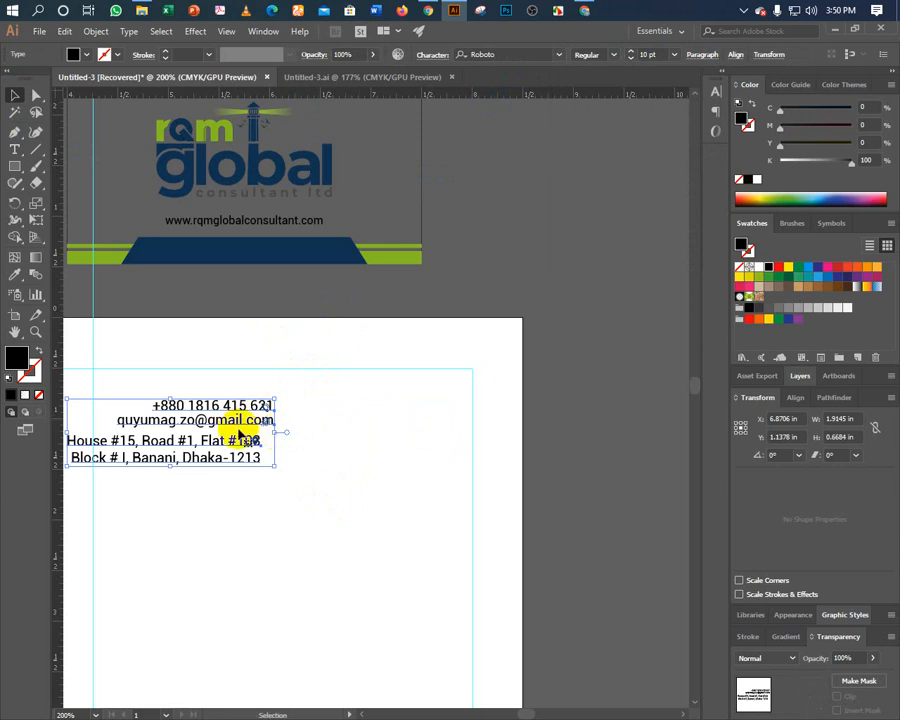
Shift the contact text block further right, then select the three contact icons.
{"action": "left_click_drag", "start_coordinate": [218, 425], "coordinate": [399, 425]}
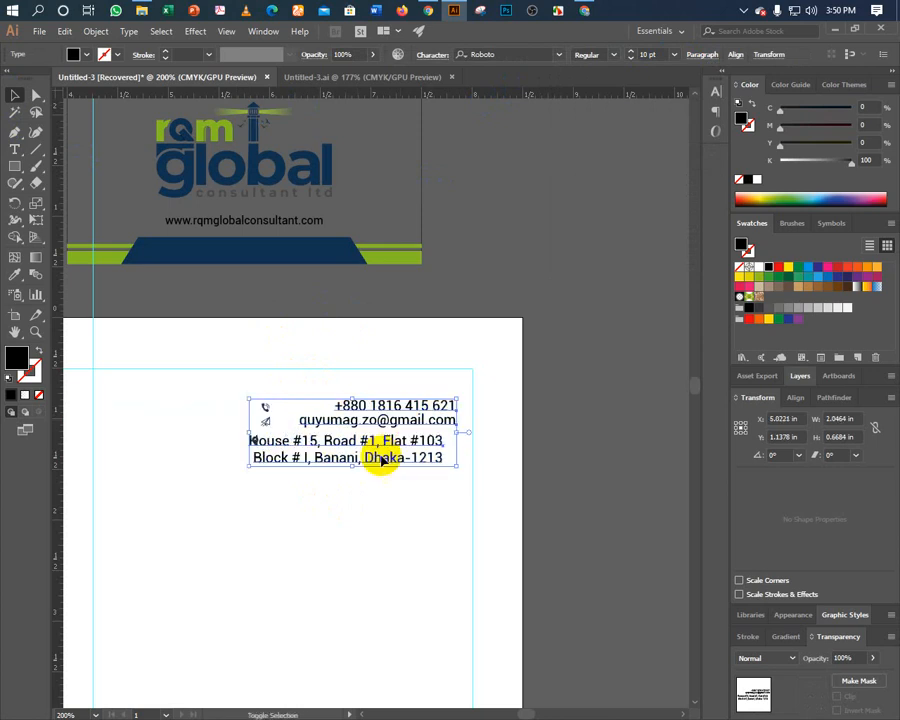
{"action": "left_click", "coordinate": [331, 524]}
{"action": "left_click", "coordinate": [345, 447]}
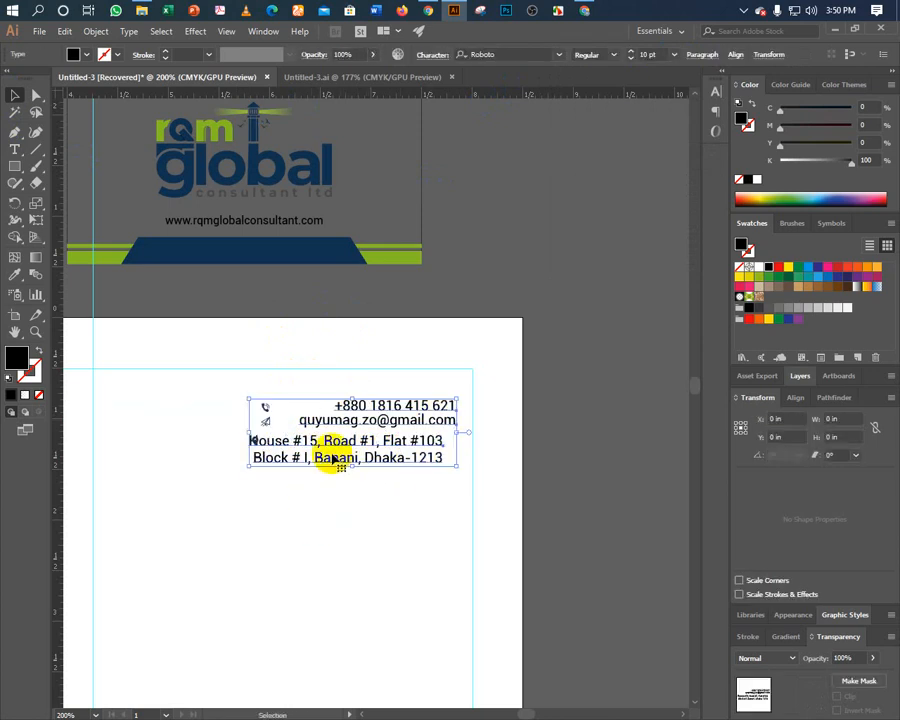
{"action": "left_click_drag", "start_coordinate": [330, 443], "coordinate": [361, 443]}
{"action": "left_click", "coordinate": [298, 491]}
{"action": "left_click_drag", "start_coordinate": [237, 391], "coordinate": [450, 534]}
Move the three contact icons down and to the right.
{"action": "left_click", "coordinate": [370, 540]}
{"action": "left_click_drag", "start_coordinate": [363, 576], "coordinate": [476, 239]}
{"action": "left_click_drag", "start_coordinate": [382, 538], "coordinate": [496, 73]}
Place the footer website text below the contact lines and give it their style with the Eyedropper.
{"action": "left_click", "coordinate": [322, 588]}
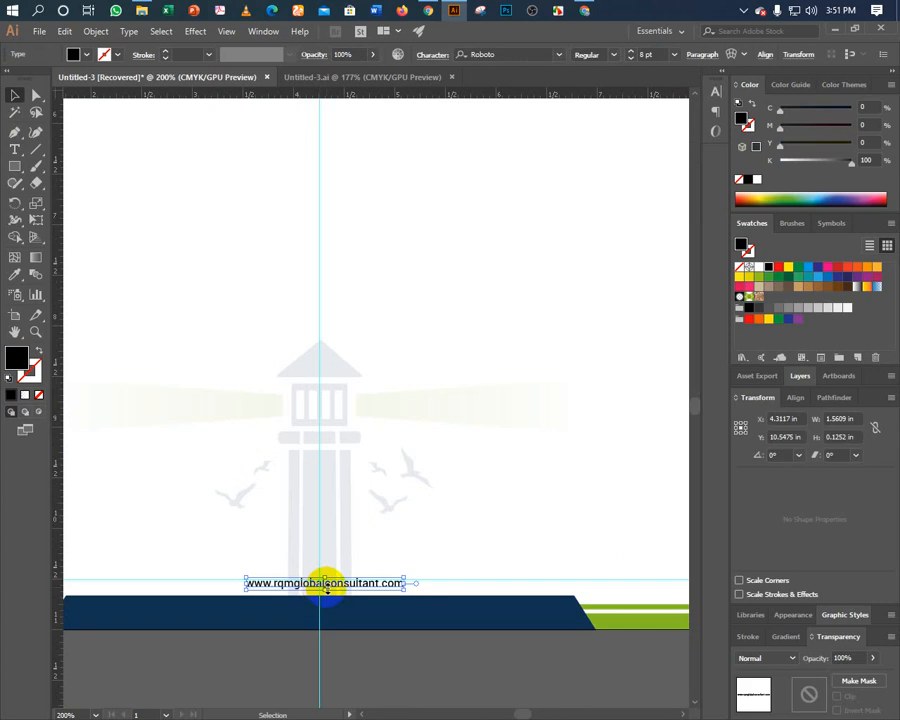
{"action": "left_click_drag", "start_coordinate": [333, 590], "coordinate": [556, 115]}
{"action": "left_click_drag", "start_coordinate": [574, 162], "coordinate": [300, 519]}
{"action": "left_click_drag", "start_coordinate": [270, 470], "coordinate": [368, 338]}
{"action": "left_click", "coordinate": [15, 274]}
{"action": "left_click", "coordinate": [369, 274]}
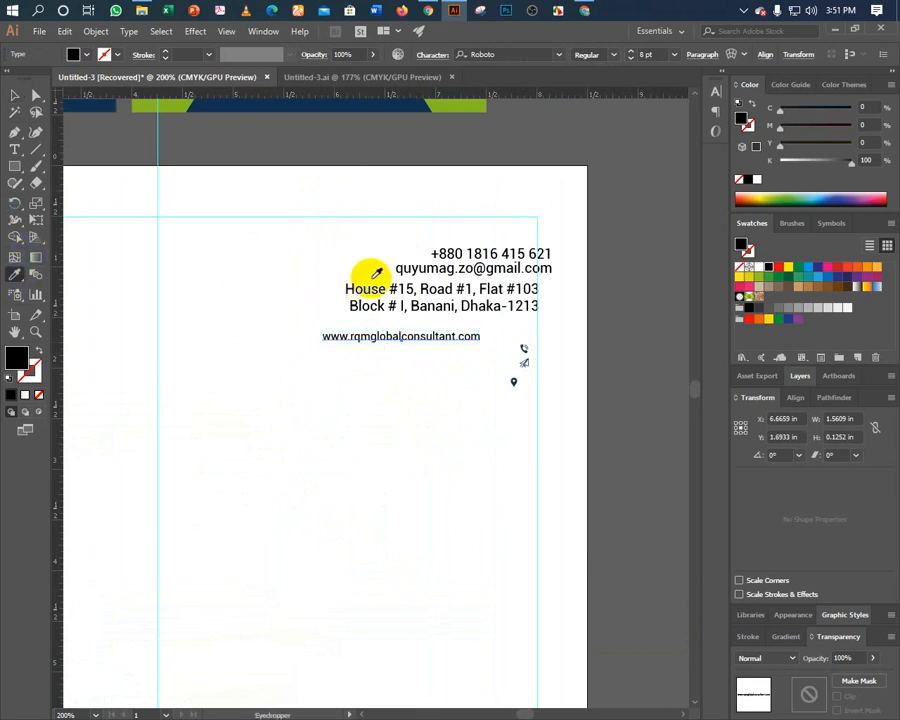
Move the street address block lower on the page.
{"action": "left_click", "coordinate": [14, 97]}
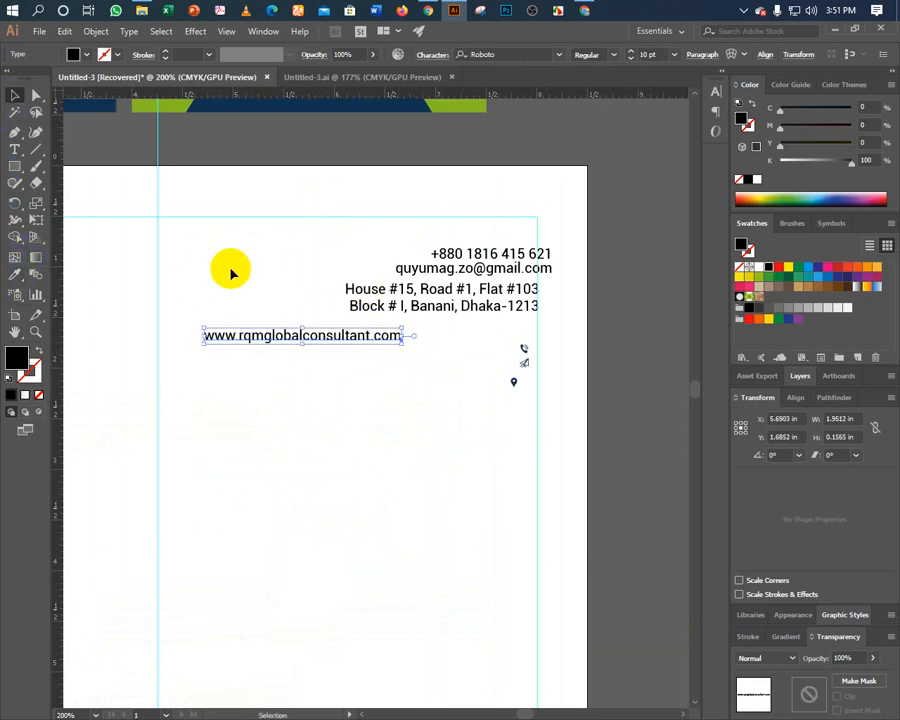
{"action": "left_click", "coordinate": [233, 271]}
{"action": "left_click", "coordinate": [365, 311]}
{"action": "left_click_drag", "start_coordinate": [365, 311], "coordinate": [275, 360]}
Join the two street address lines into one comma-separated line.
{"action": "double_click", "coordinate": [293, 312]}
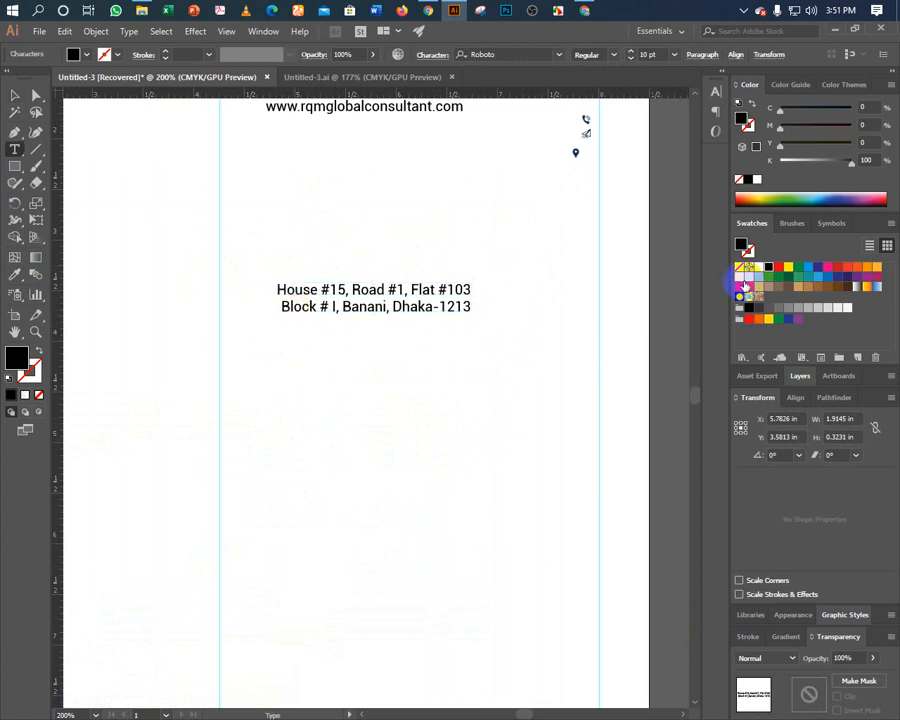
{"action": "key", "text": "BackSpace"}
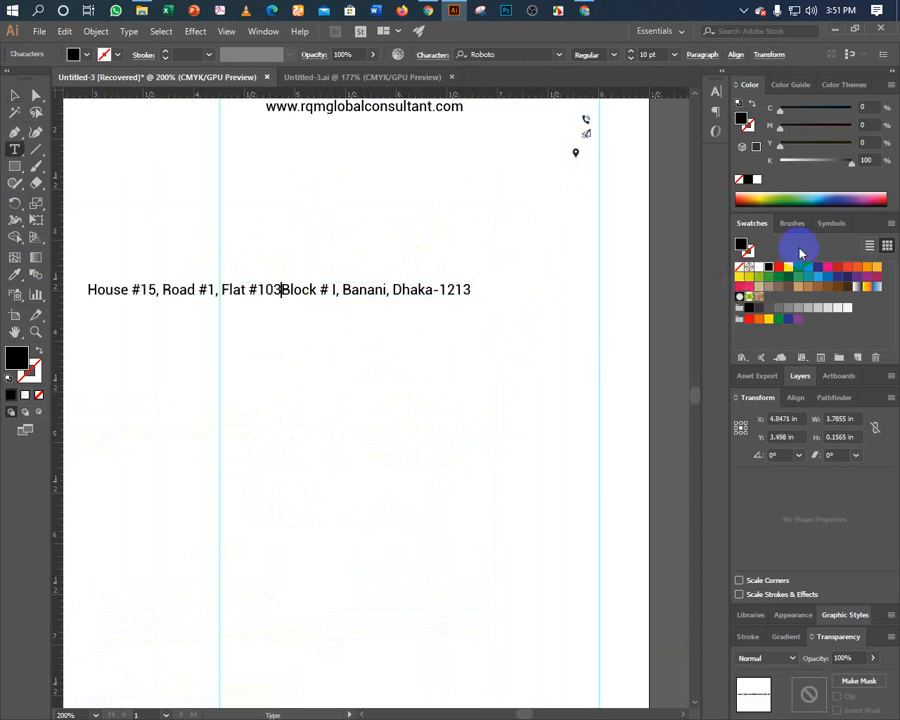
{"action": "type", "text": ","}
{"action": "key", "text": "Escape"}
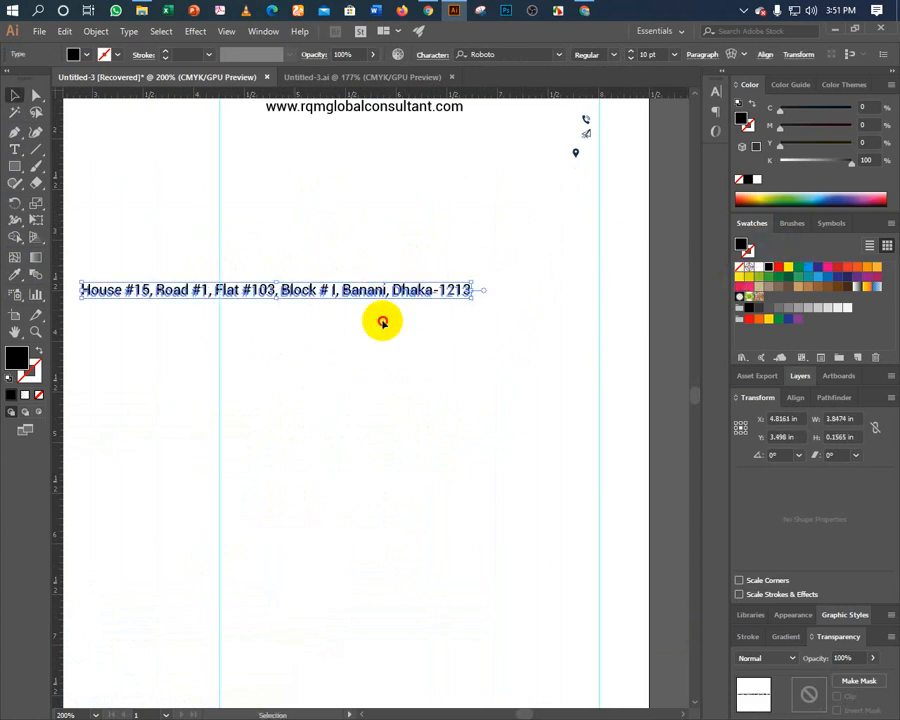
Position the address line just above the navy footer bar, centred on the page.
{"action": "left_click_drag", "start_coordinate": [382, 321], "coordinate": [325, 522]}
{"action": "left_click_drag", "start_coordinate": [318, 572], "coordinate": [416, 183]}
{"action": "left_click_drag", "start_coordinate": [356, 130], "coordinate": [366, 539]}
{"action": "key", "text": "ctrl"}
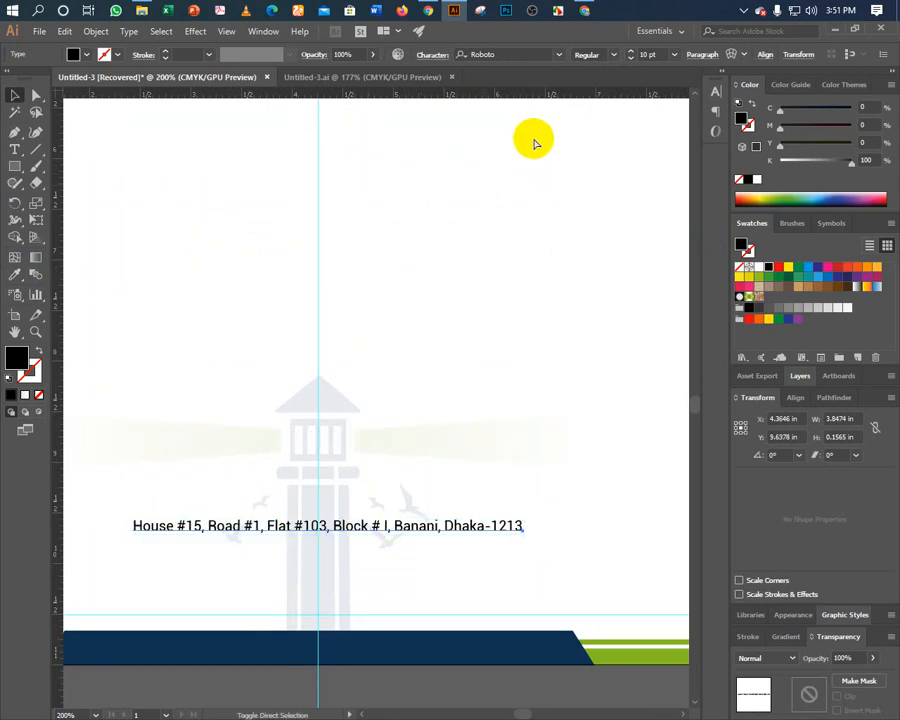
{"action": "key", "text": "Left"}
{"action": "key", "text": "Left"}
{"action": "key", "text": "Left"}
{"action": "key", "text": "Left"}
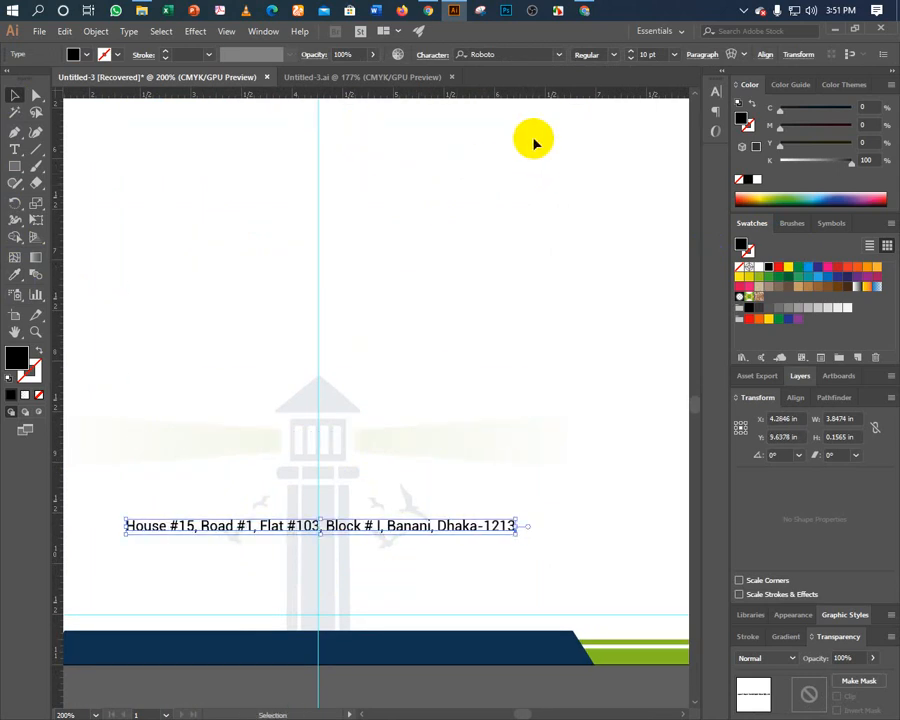
{"action": "key", "text": "Left"}
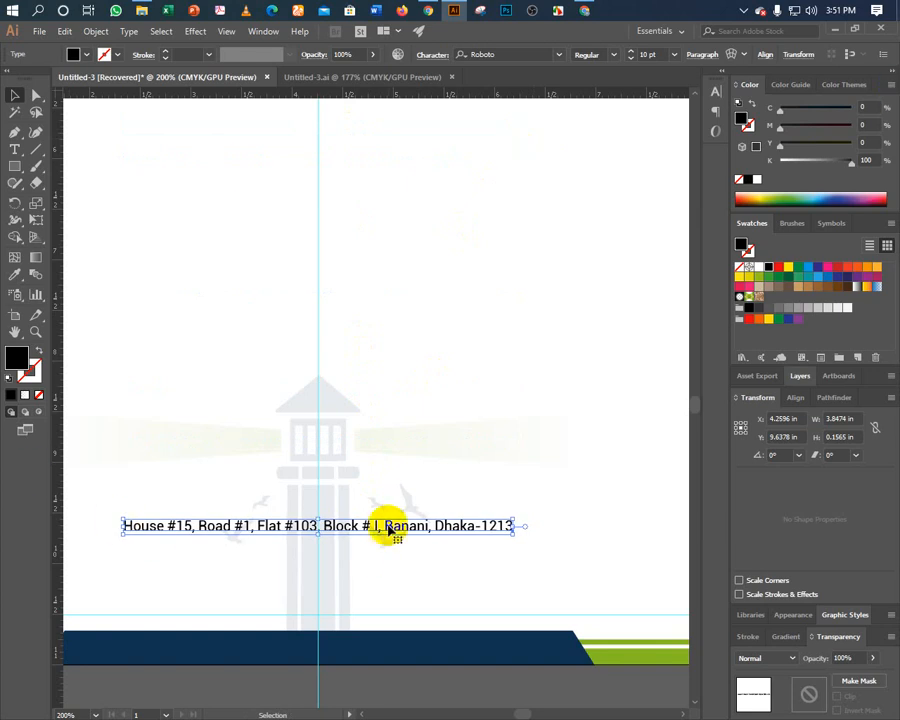
{"action": "left_click_drag", "start_coordinate": [390, 530], "coordinate": [383, 608]}
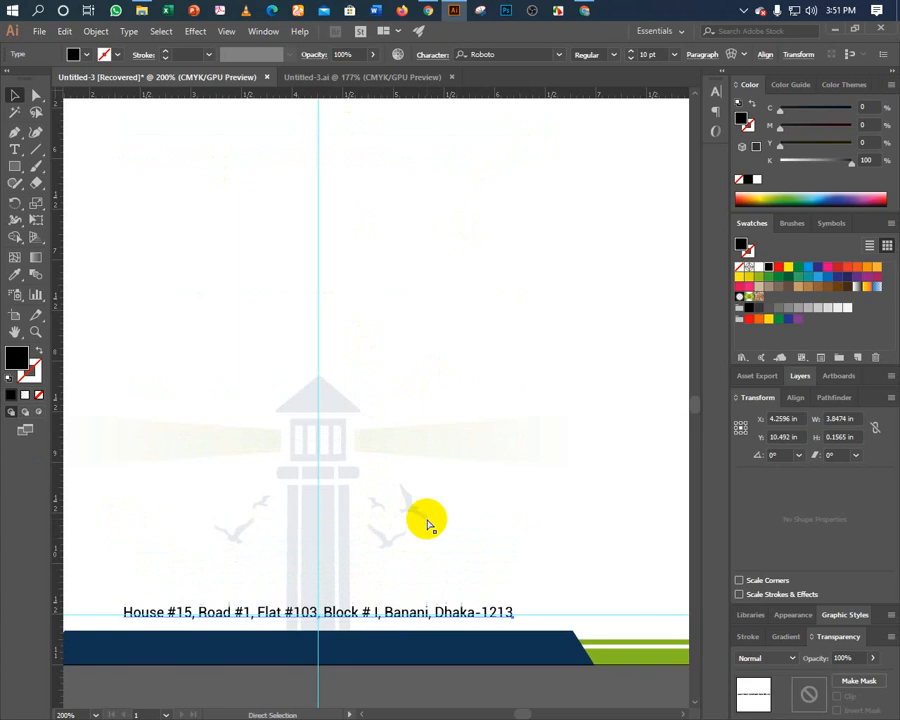
{"action": "key", "text": "Down"}
{"action": "key", "text": "Up"}
{"action": "key", "text": "Up"}
{"action": "key", "text": "Up"}
{"action": "key", "text": "Up"}
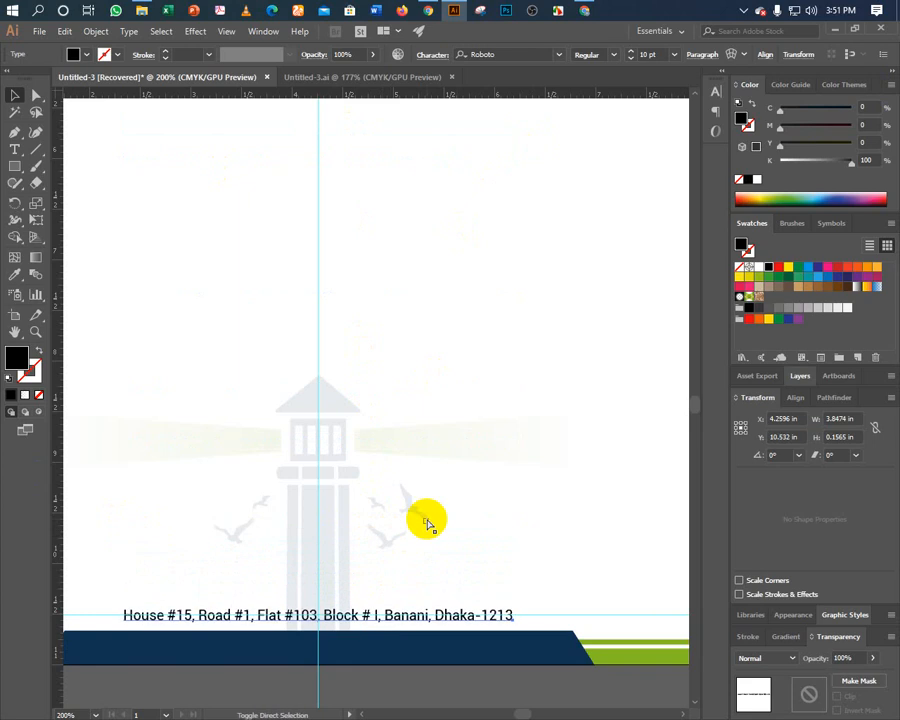
{"action": "key", "text": "Down"}
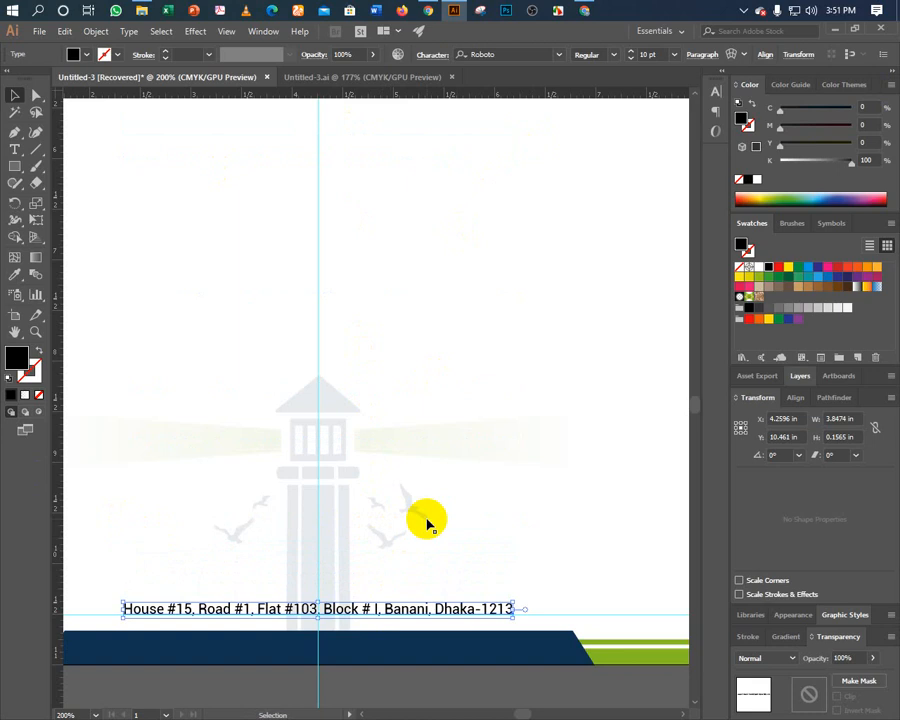
{"action": "left_click_drag", "start_coordinate": [445, 518], "coordinate": [525, 400]}
Nudge the navy footer trapezoid upward.
{"action": "left_click", "coordinate": [406, 595]}
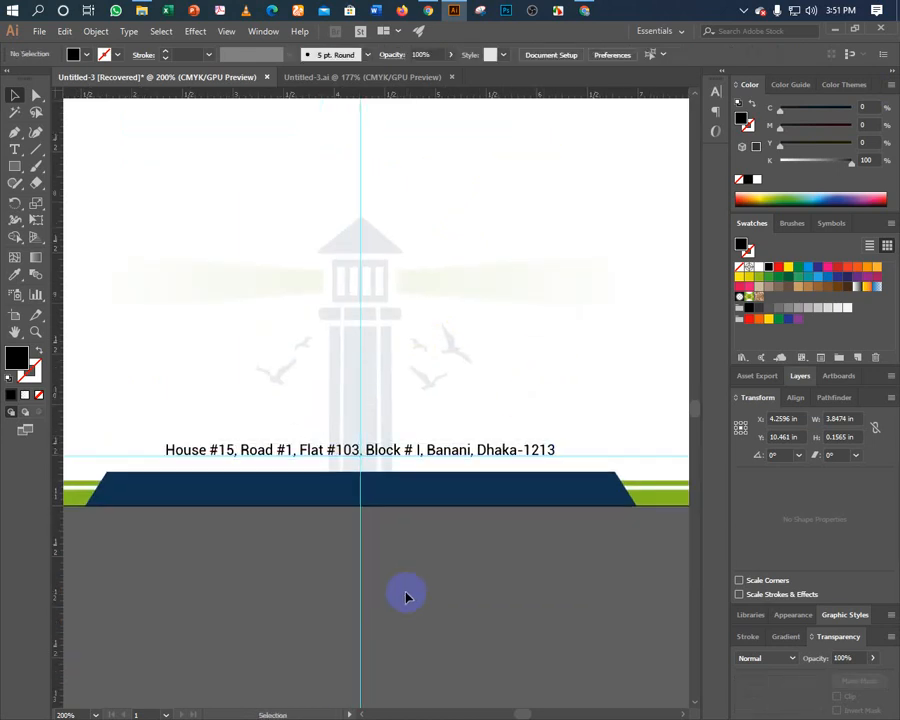
{"action": "left_click", "coordinate": [321, 496]}
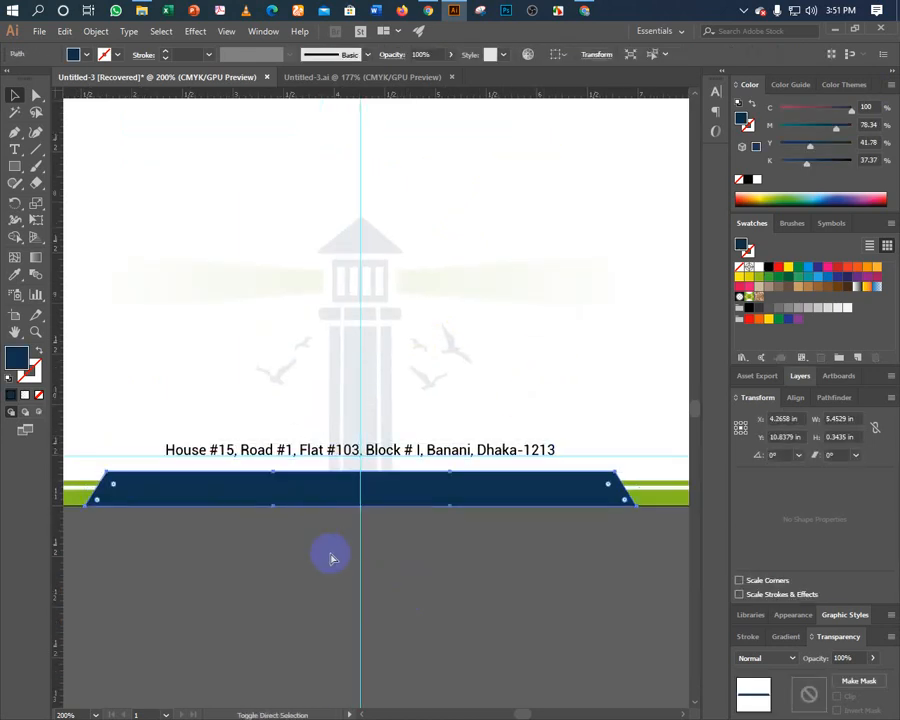
{"action": "key", "text": "Up"}
{"action": "key", "text": "Up"}
{"action": "key", "text": "Up"}
{"action": "key", "text": "Up"}
{"action": "key", "text": "Up"}
{"action": "key", "text": "Up"}
{"action": "key", "text": "Up"}
{"action": "key", "text": "Up"}
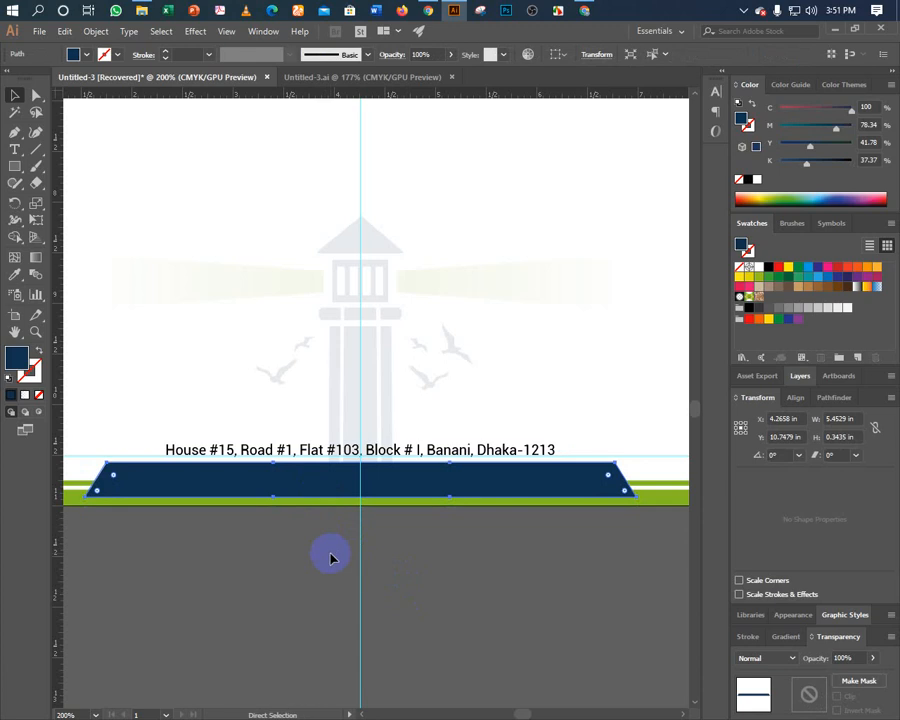
{"action": "key", "text": "v"}
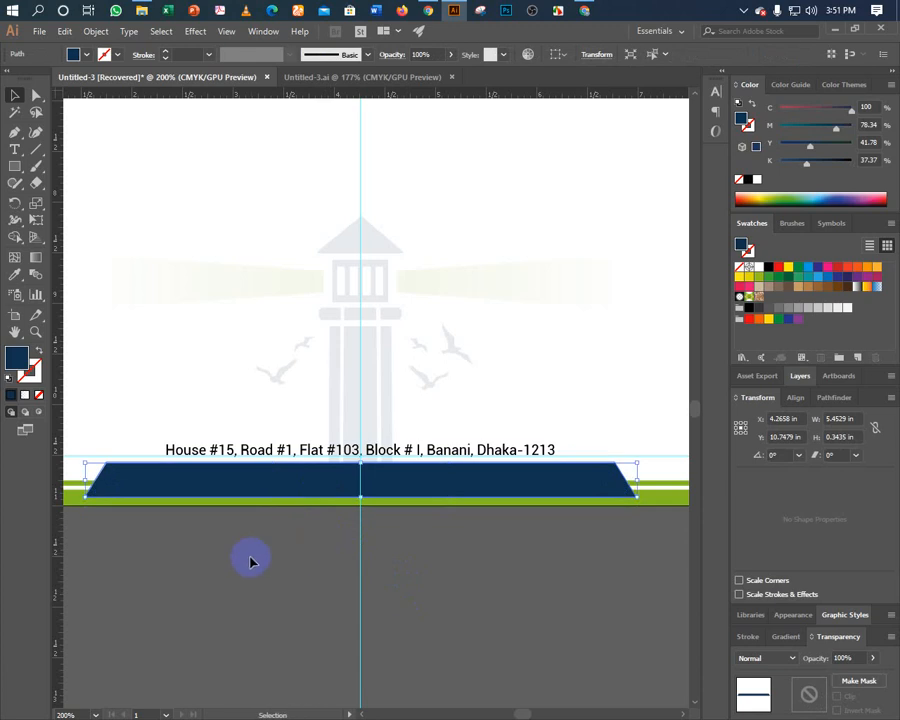
{"action": "key", "text": "ctrl+minus"}
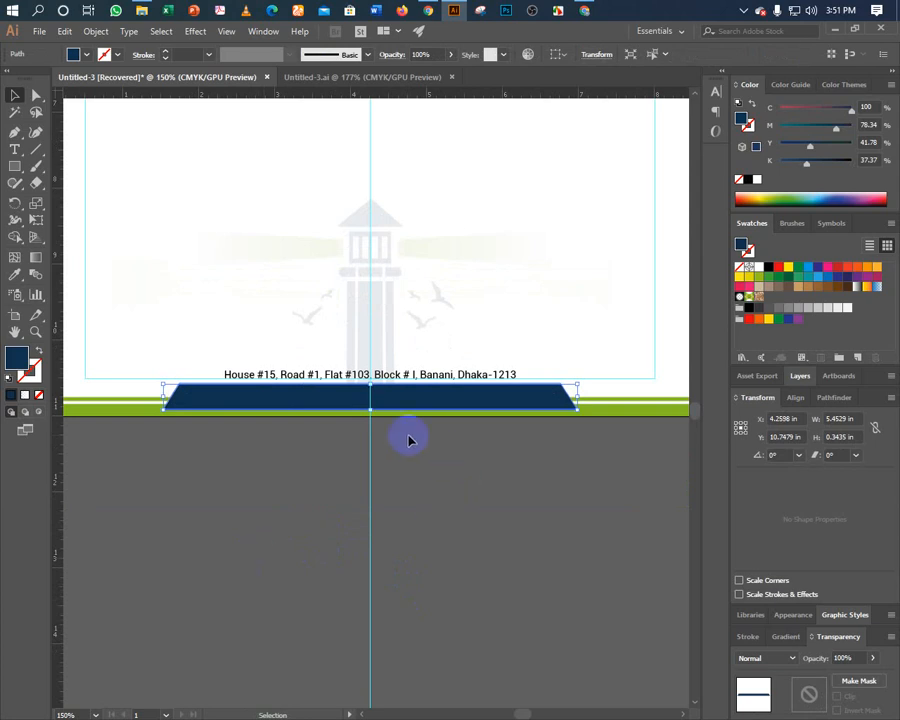
Enlarge the navy trapezoid and vertically centre it with the green band.
{"action": "left_click_drag", "start_coordinate": [375, 411], "coordinate": [369, 417]}
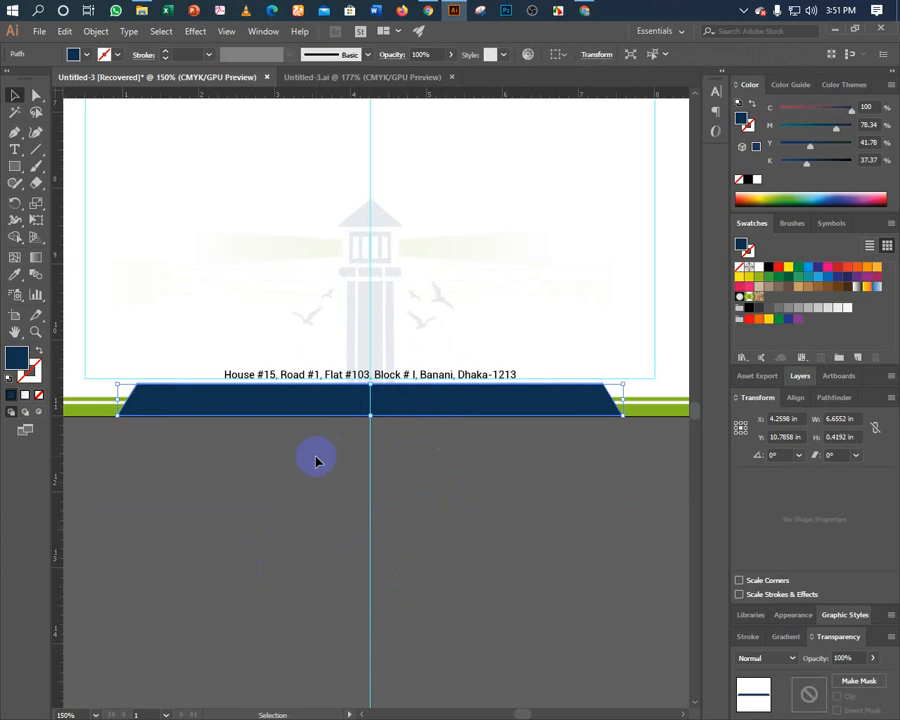
{"action": "left_click", "coordinate": [641, 412], "text": "shift"}
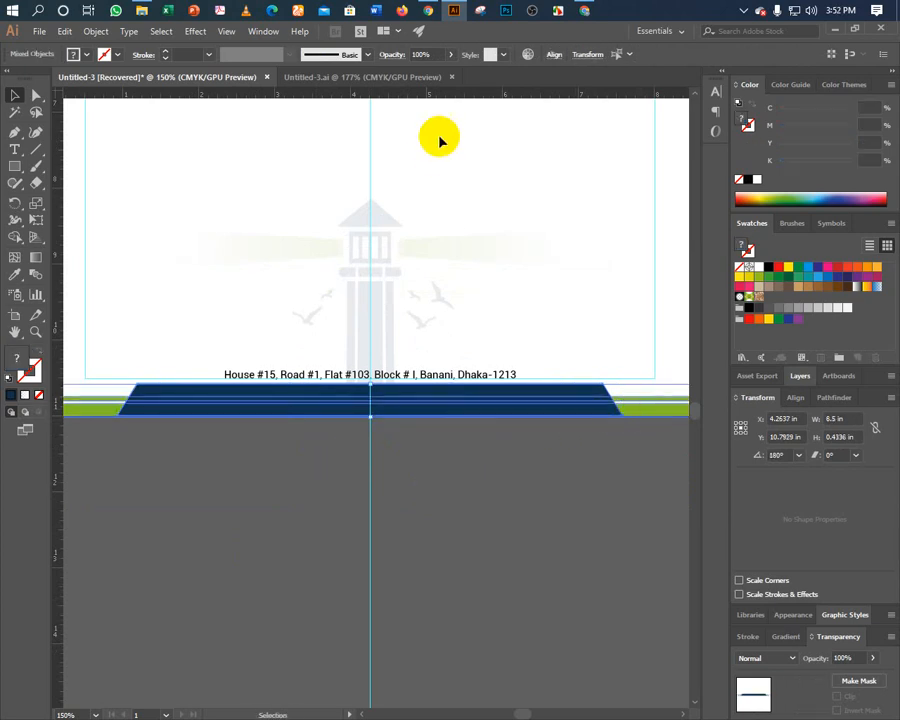
{"action": "left_click", "coordinate": [554, 58]}
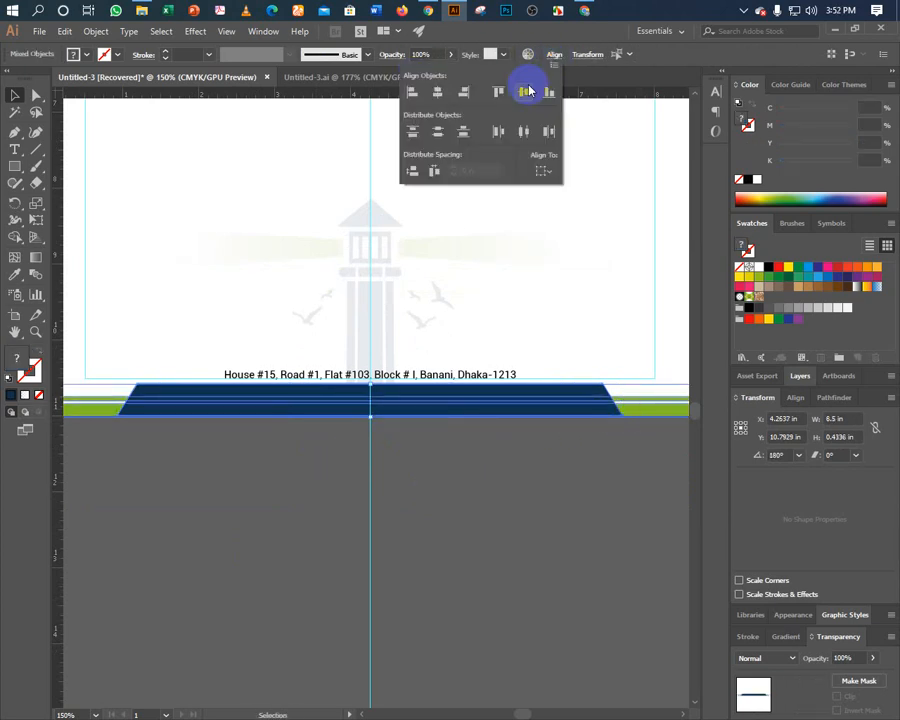
{"action": "left_click", "coordinate": [470, 310]}
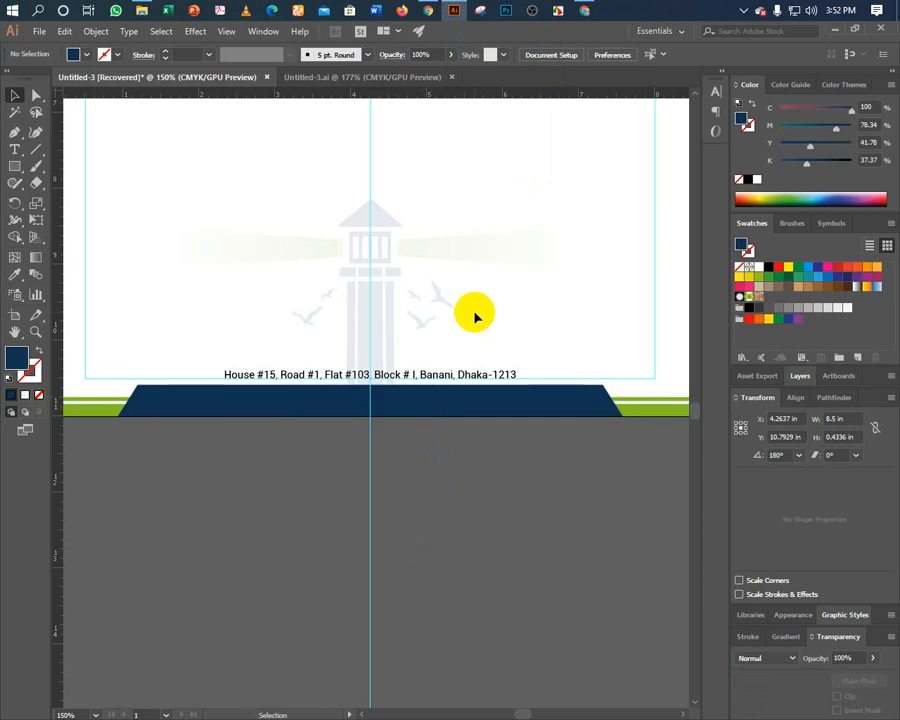
{"action": "left_click_drag", "start_coordinate": [480, 224], "coordinate": [464, 415]}
{"action": "scroll", "coordinate": [464, 415], "scroll_direction": "up", "scroll_amount": 10}
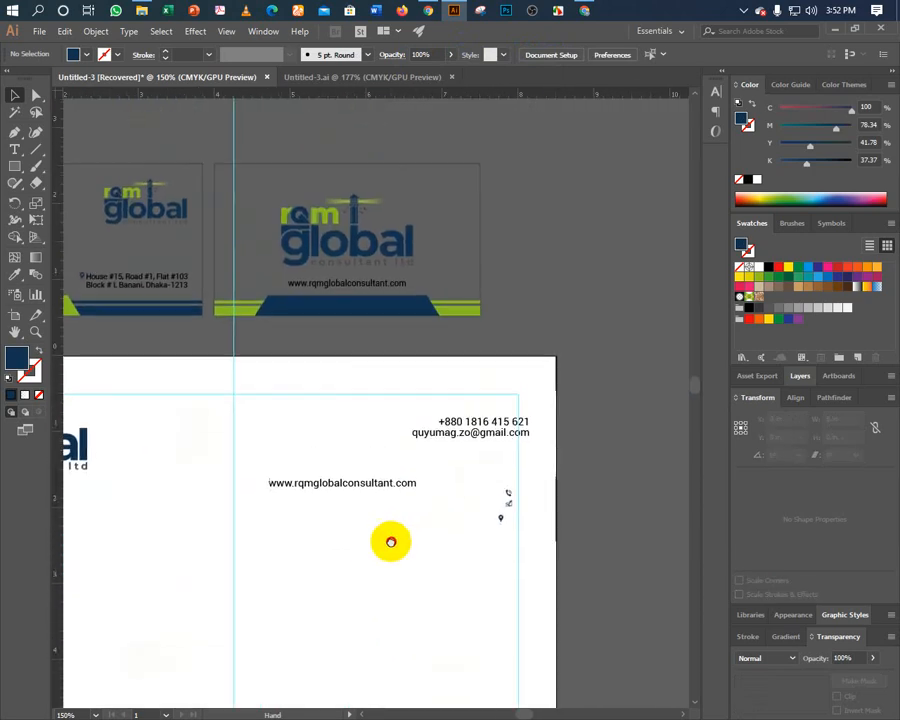
Delete the stray location-pin icon.
{"action": "left_click", "coordinate": [496, 520]}
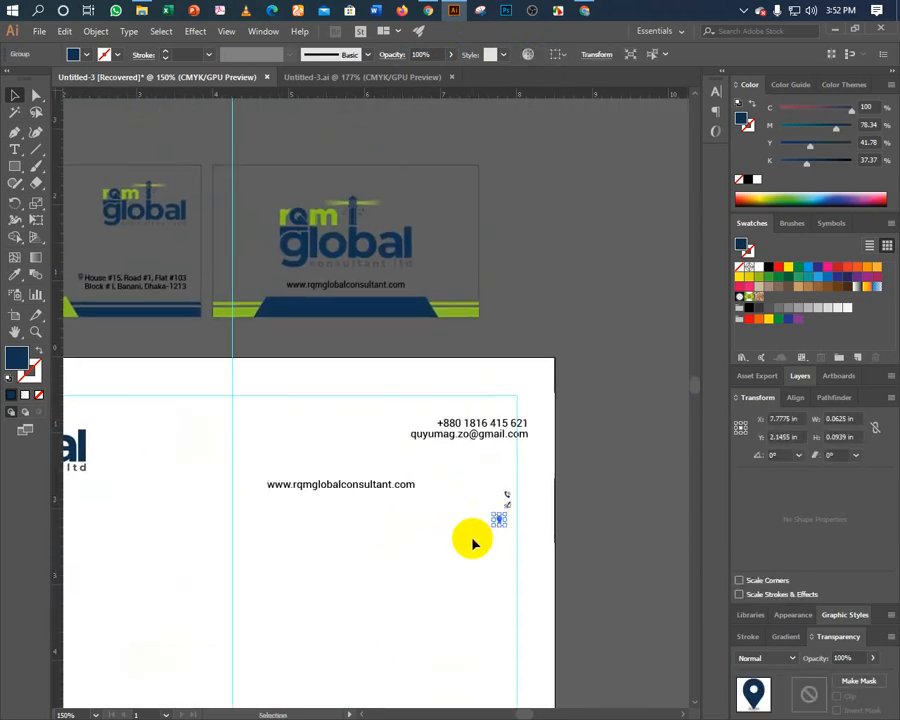
{"action": "key", "text": "Delete"}
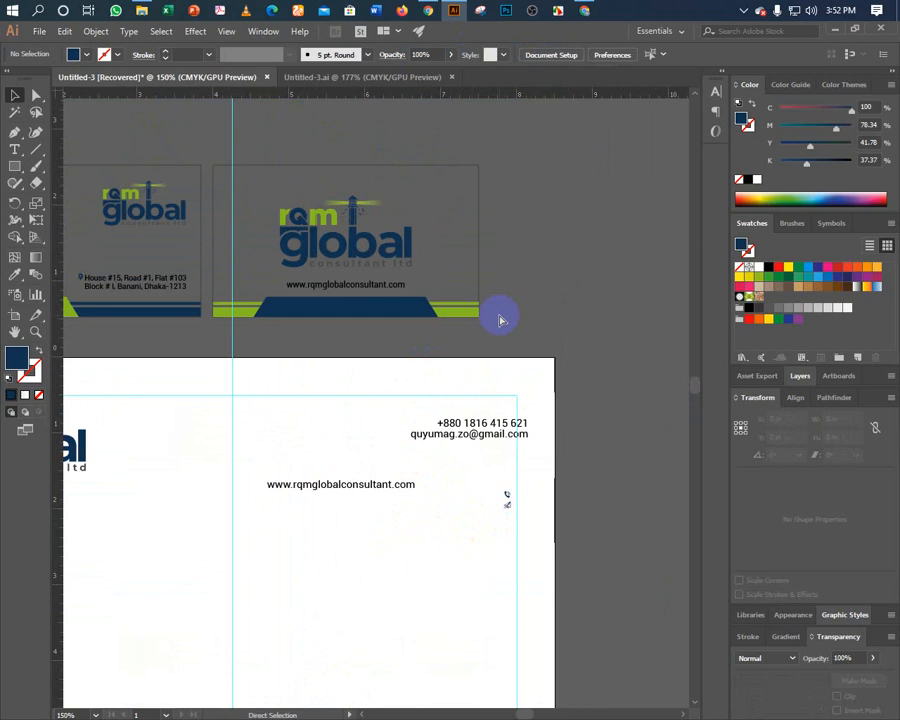
{"action": "scroll", "coordinate": [500, 320], "scroll_direction": "up", "scroll_amount": 4}
{"action": "left_click_drag", "start_coordinate": [410, 392], "coordinate": [292, 397]}
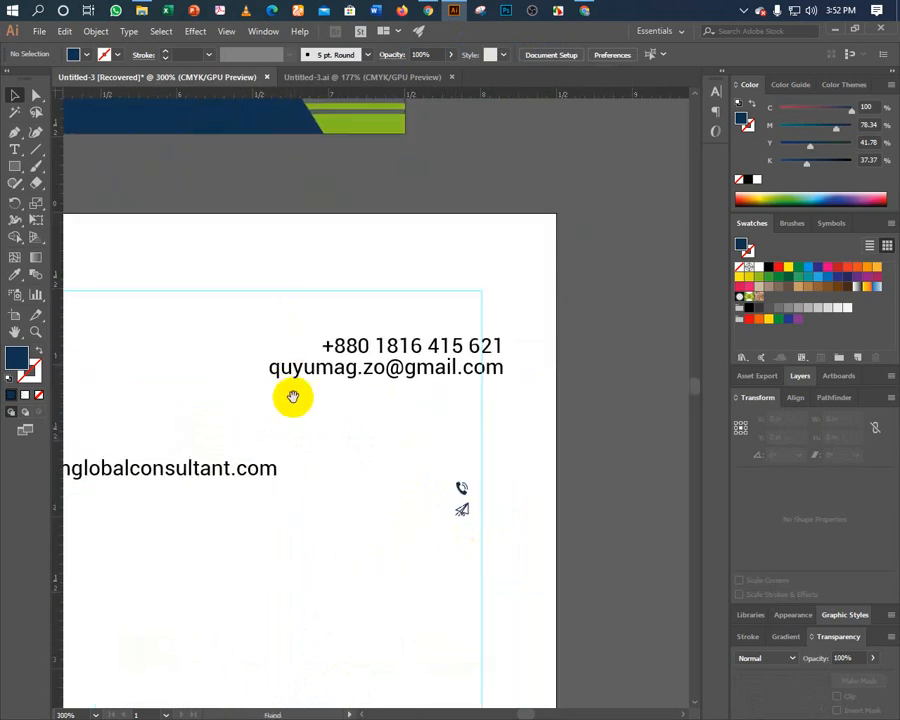
Move the website line under the email line and right-align it with the phone and email lines.
{"action": "left_click", "coordinate": [201, 476]}
{"action": "left_click_drag", "start_coordinate": [201, 476], "coordinate": [388, 412]}
{"action": "left_click", "coordinate": [363, 370], "text": "shift"}
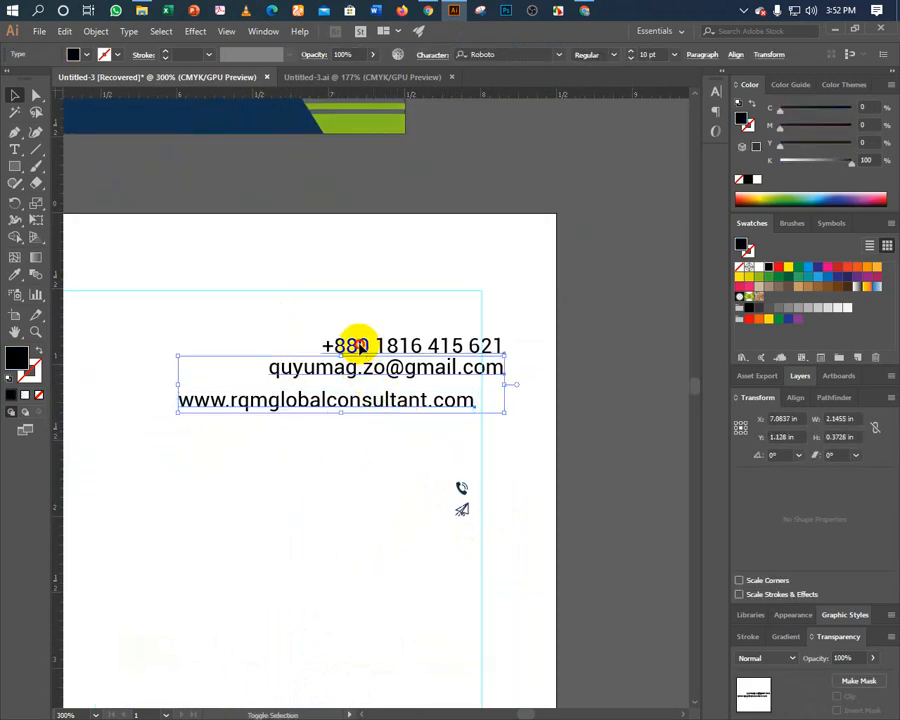
{"action": "left_click", "coordinate": [354, 345], "text": "shift"}
{"action": "left_click", "coordinate": [701, 55]}
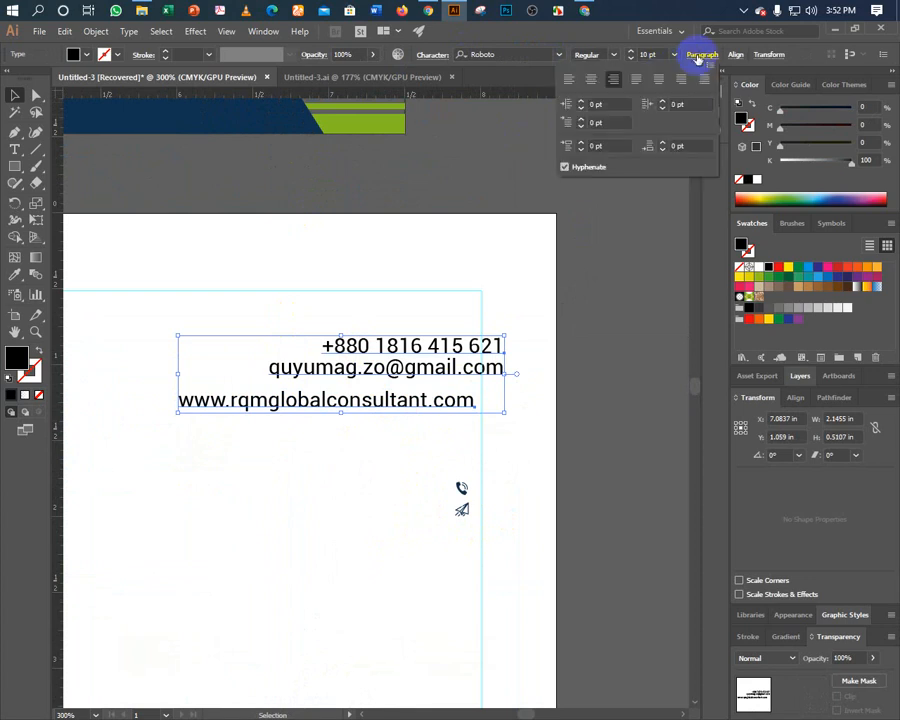
{"action": "left_click", "coordinate": [699, 58]}
{"action": "left_click", "coordinate": [735, 58]}
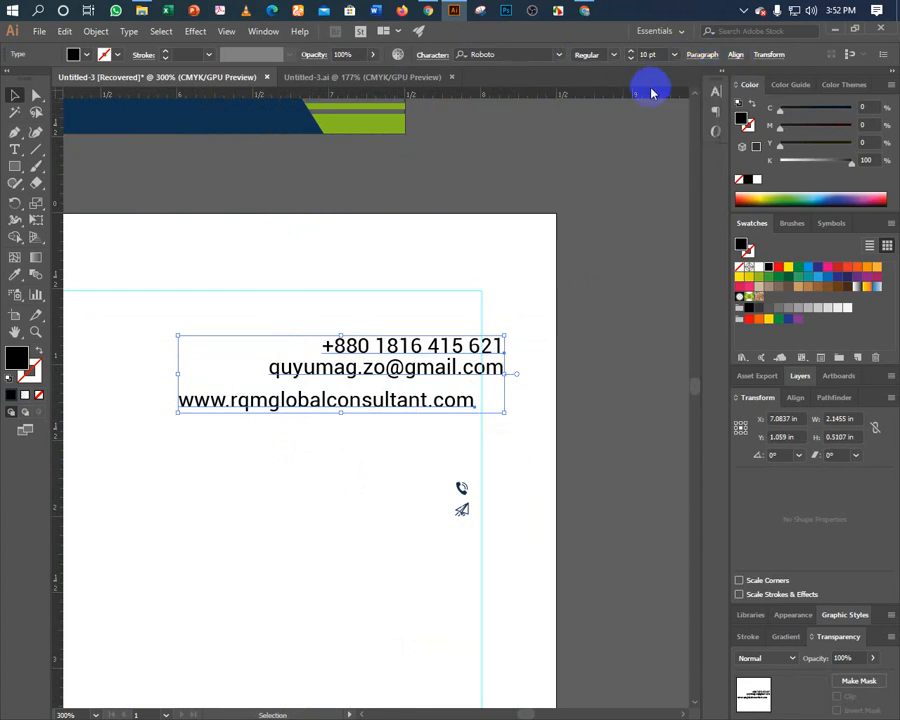
{"action": "left_click", "coordinate": [642, 97]}
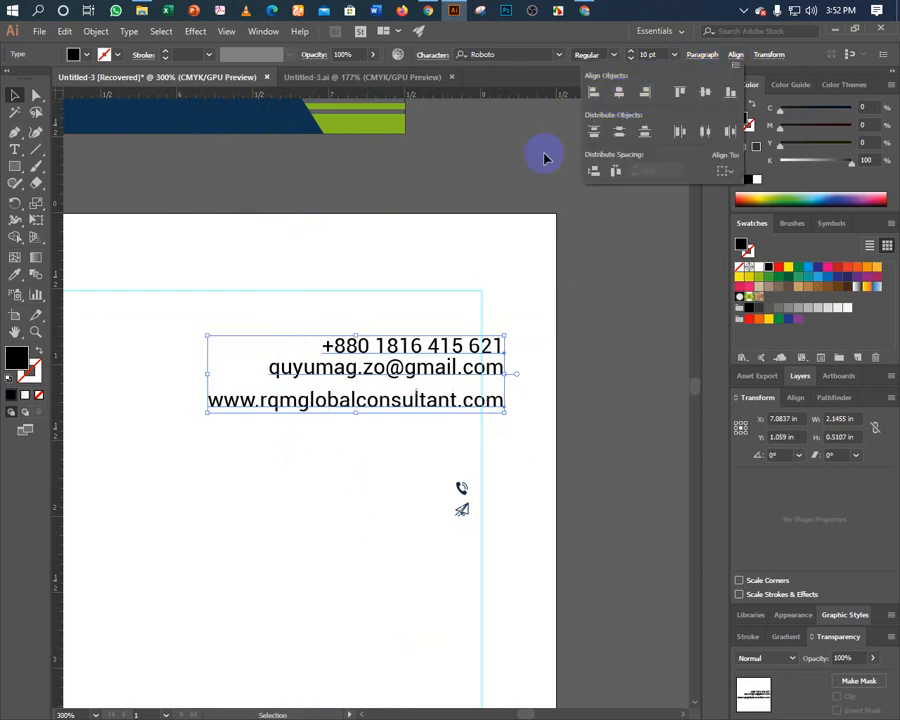
{"action": "left_click", "coordinate": [465, 200]}
Nudge the three contact lines left and up.
{"action": "key", "text": "ctrl+Left"}
{"action": "key", "text": "ctrl+Left"}
{"action": "key", "text": "ctrl+Left"}
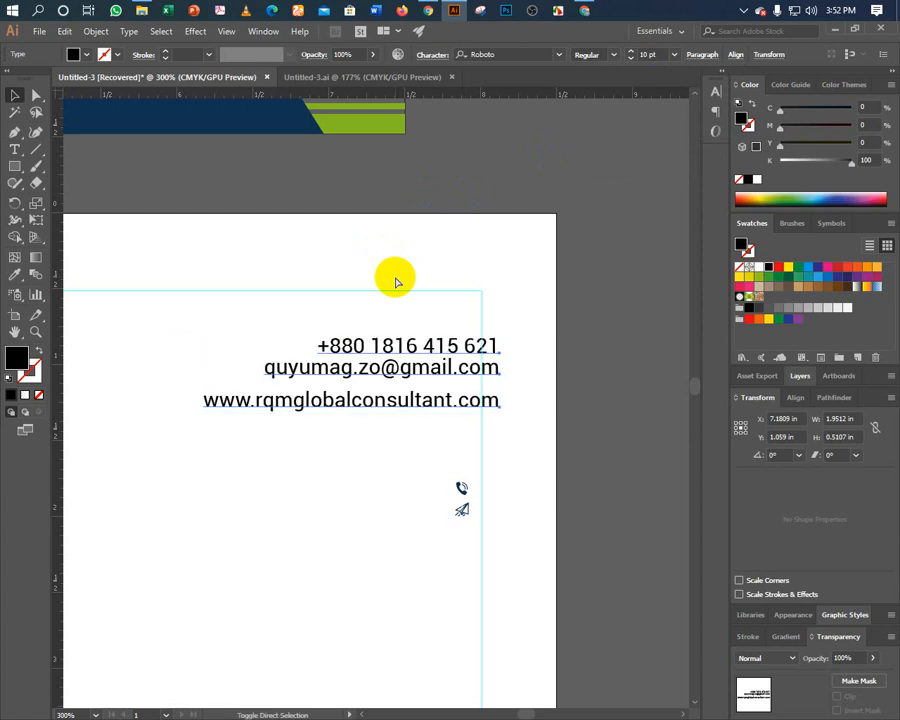
{"action": "key", "text": "Left"}
{"action": "key", "text": "Left"}
{"action": "key", "text": "Left"}
{"action": "key", "text": "Left"}
{"action": "key", "text": "Left"}
{"action": "key", "text": "Left"}
{"action": "key", "text": "Left"}
{"action": "key", "text": "Left"}
{"action": "key", "text": "Left"}
{"action": "key", "text": "Left"}
{"action": "key", "text": "Left"}
{"action": "key", "text": "Left"}
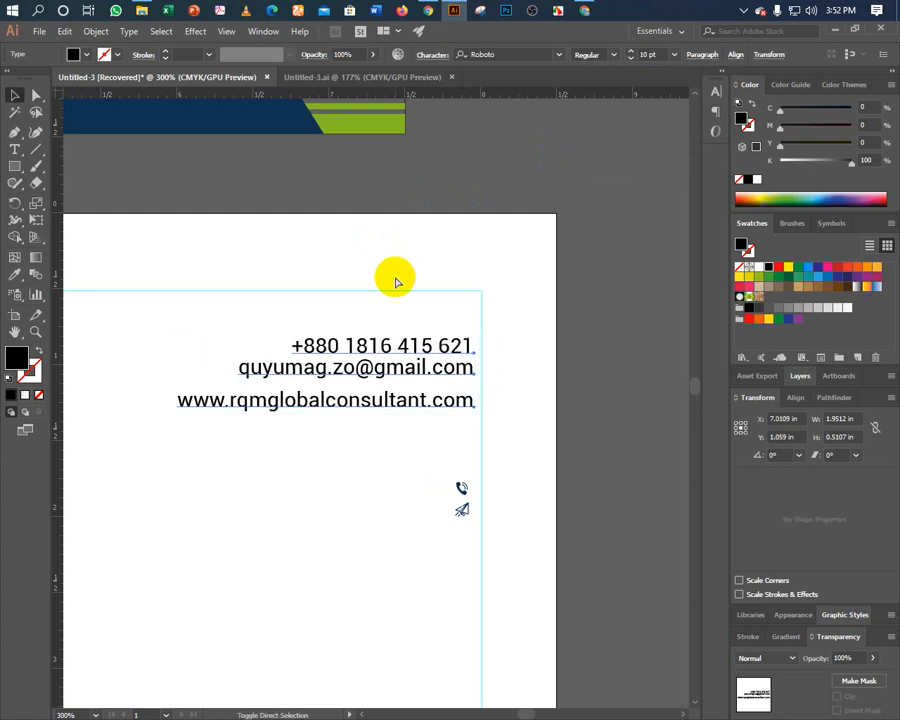
{"action": "key", "text": "Left"}
{"action": "key", "text": "Left"}
{"action": "key", "text": "Left"}
{"action": "key", "text": "Left"}
{"action": "key", "text": "Left"}
{"action": "key", "text": "Left"}
{"action": "key", "text": "Left"}
{"action": "key", "text": "Up"}
{"action": "key", "text": "Up"}
{"action": "key", "text": "Up"}
{"action": "key", "text": "Up"}
{"action": "key", "text": "Up"}
{"action": "key", "text": "Up"}
{"action": "key", "text": "Up"}
{"action": "key", "text": "Up"}
{"action": "key", "text": "Up"}
{"action": "key", "text": "Up"}
{"action": "key", "text": "Up"}
{"action": "key", "text": "Up"}
{"action": "key", "text": "Up"}
{"action": "key", "text": "Up"}
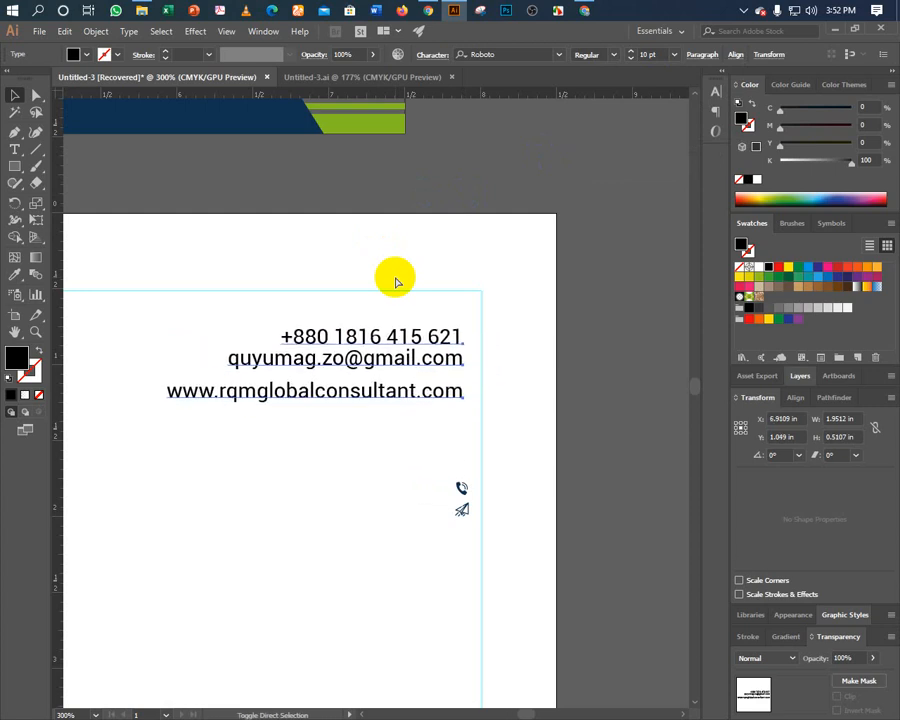
{"action": "key", "text": "Up"}
{"action": "key", "text": "Up"}
{"action": "key", "text": "Up"}
{"action": "key", "text": "Up"}
{"action": "key", "text": "Up"}
{"action": "key", "text": "Up"}
{"action": "key", "text": "Up"}
{"action": "key", "text": "Left"}
{"action": "key", "text": "Left"}
{"action": "key", "text": "Left"}
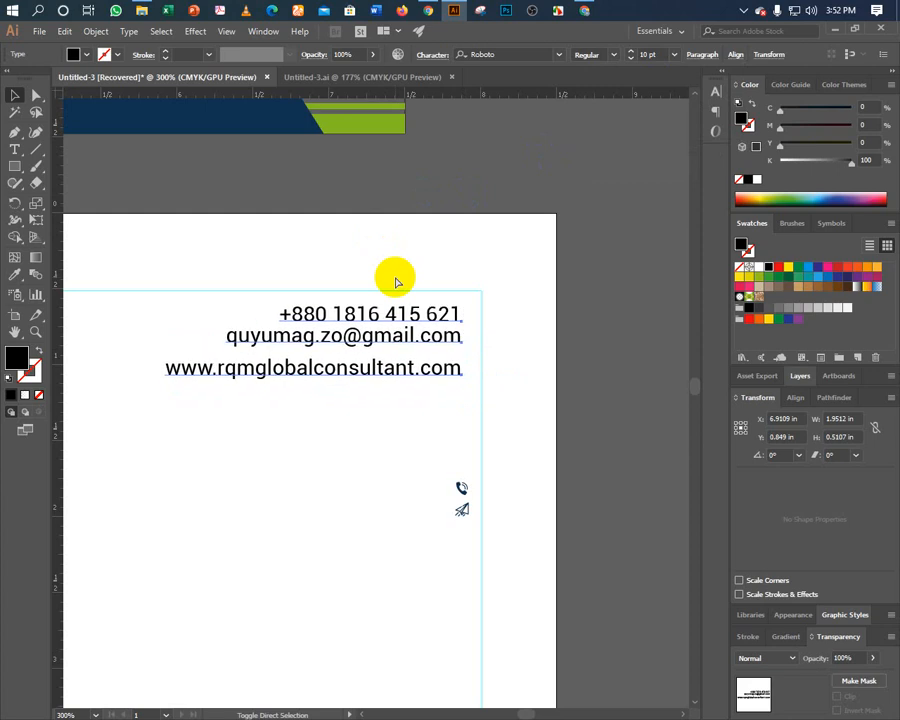
{"action": "left_click", "coordinate": [382, 392]}
{"action": "left_click_drag", "start_coordinate": [382, 392], "coordinate": [356, 408]}
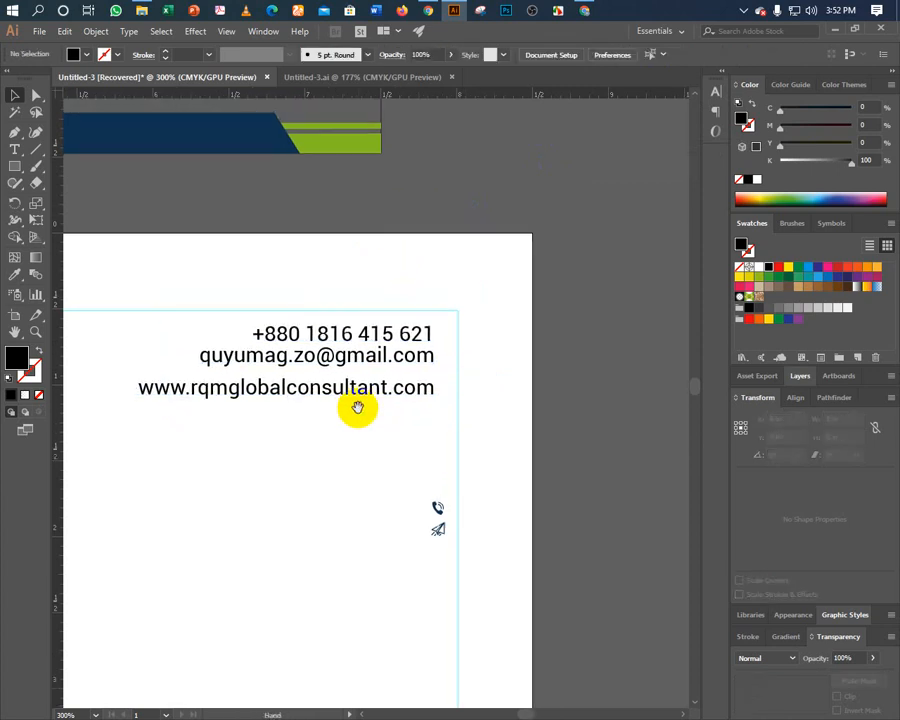
Space the phone, email and website lines evenly with Vertical Distribute Center.
{"action": "left_click", "coordinate": [345, 330]}
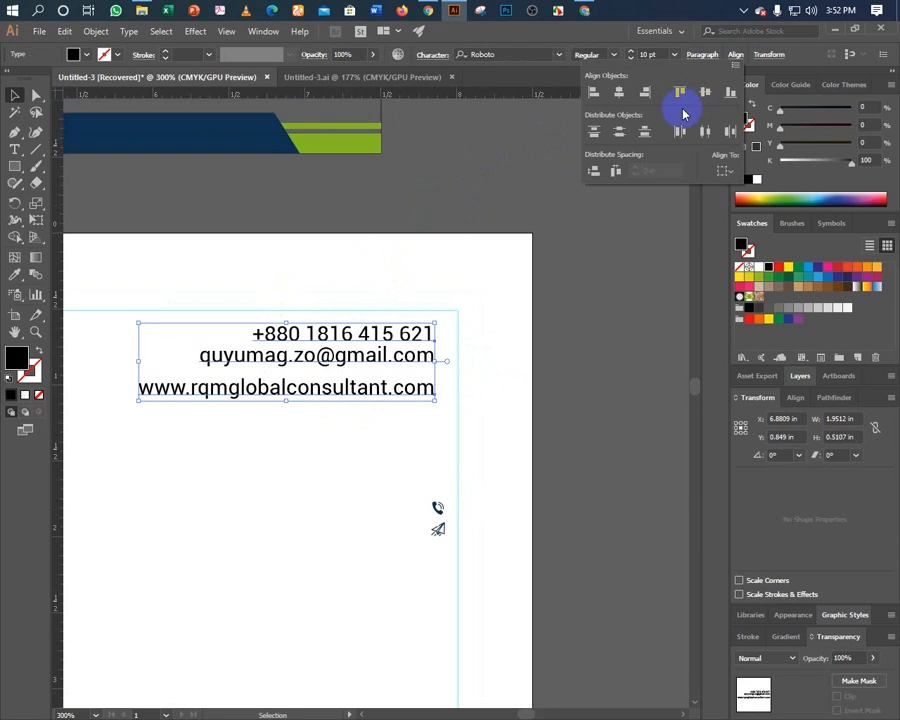
{"action": "left_click", "coordinate": [619, 138]}
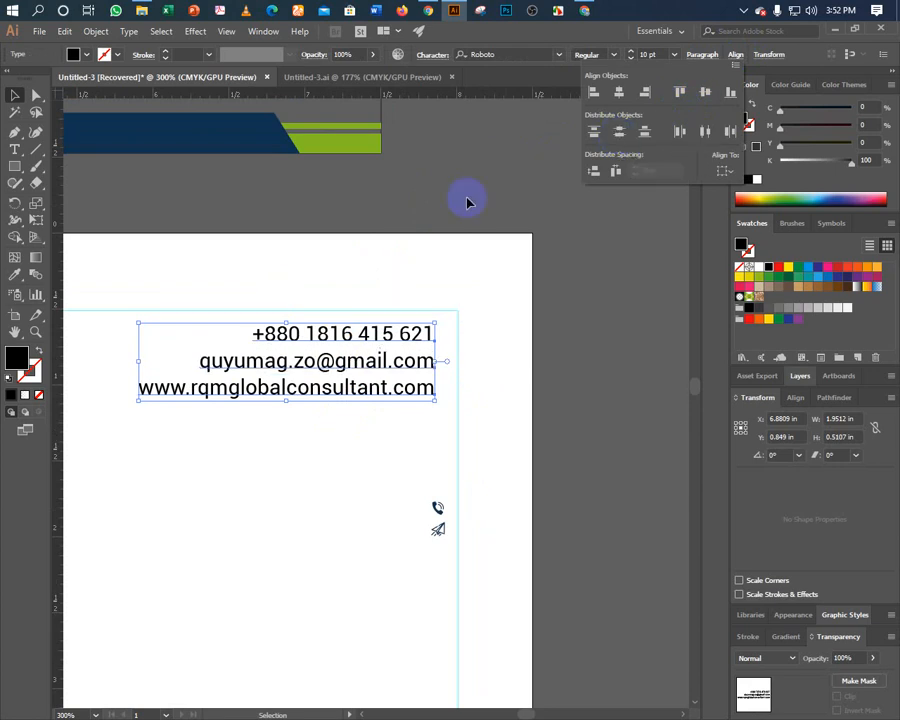
{"action": "left_click", "coordinate": [270, 448]}
{"action": "left_click", "coordinate": [270, 448]}
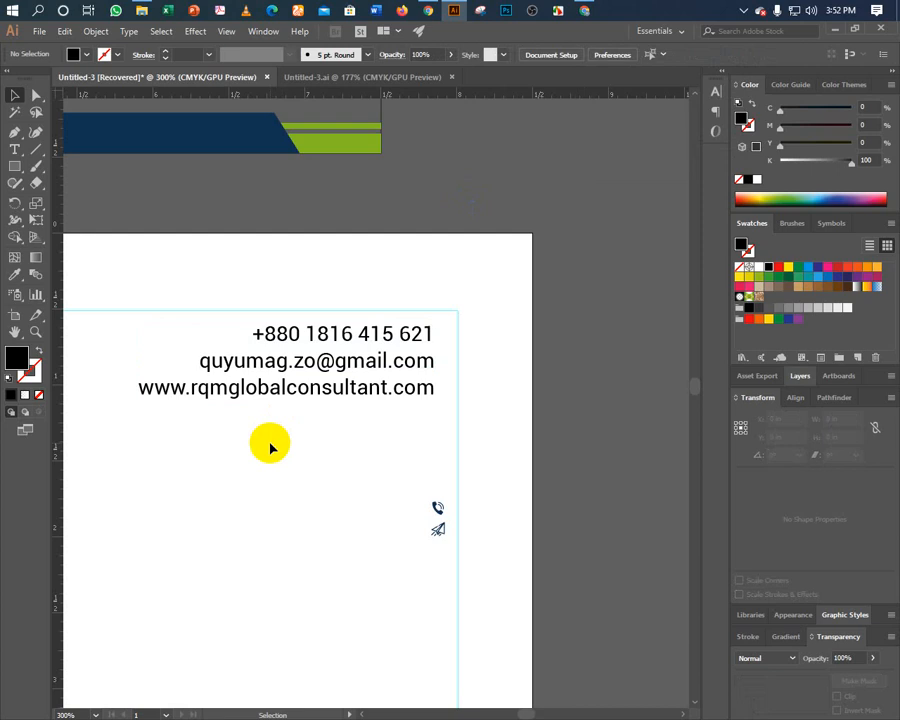
{"action": "left_click", "coordinate": [293, 388]}
{"action": "key", "text": "Down"}
{"action": "key", "text": "Down"}
{"action": "key", "text": "Down"}
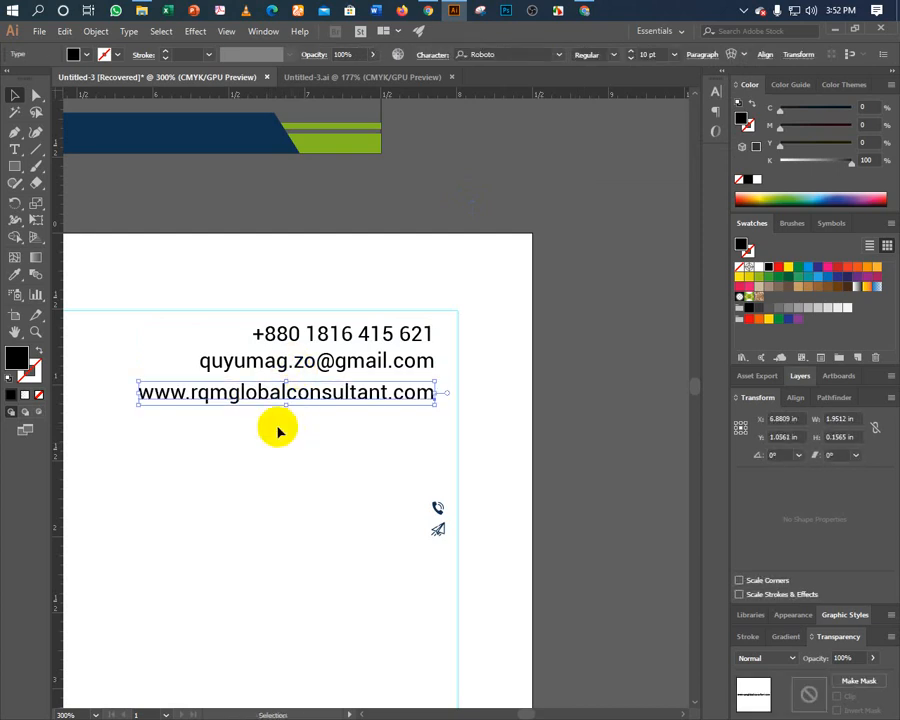
{"action": "left_click", "coordinate": [280, 425]}
{"action": "left_click_drag", "start_coordinate": [304, 338], "coordinate": [121, 309]}
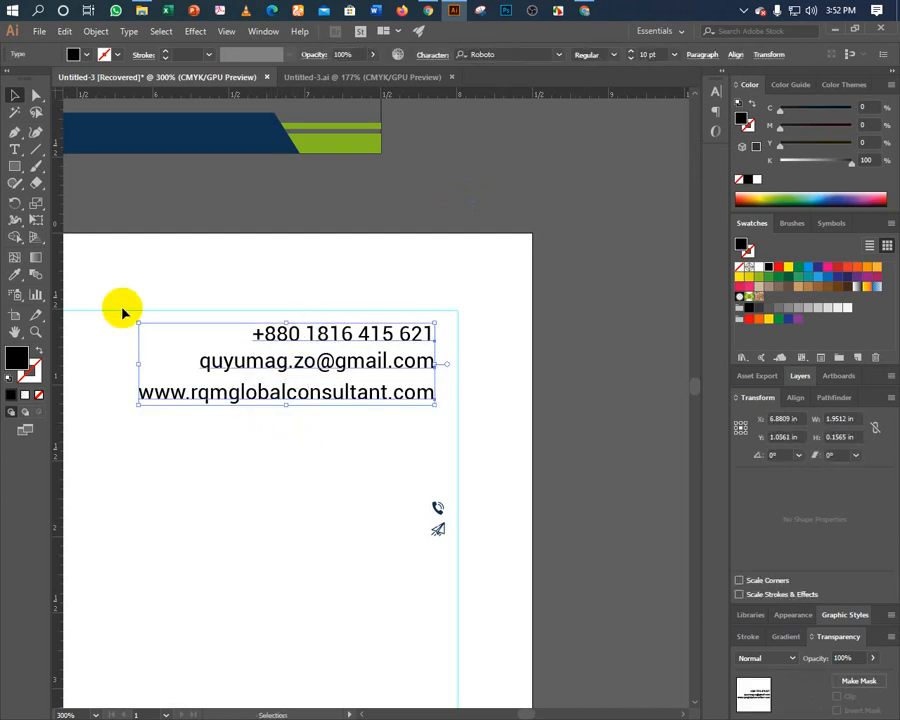
{"action": "left_click", "coordinate": [735, 56]}
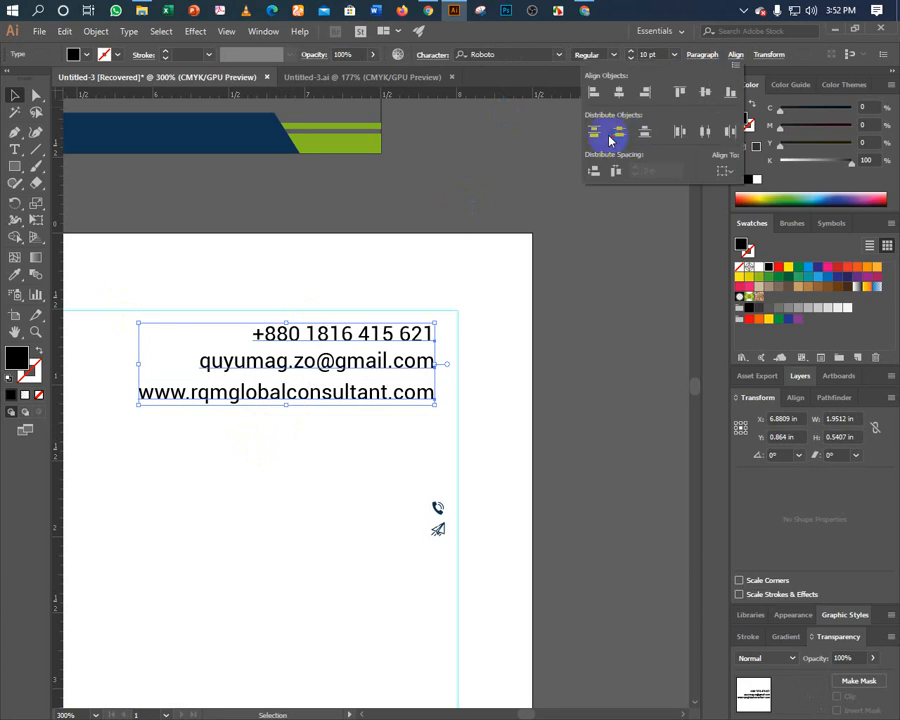
{"action": "left_click", "coordinate": [610, 138]}
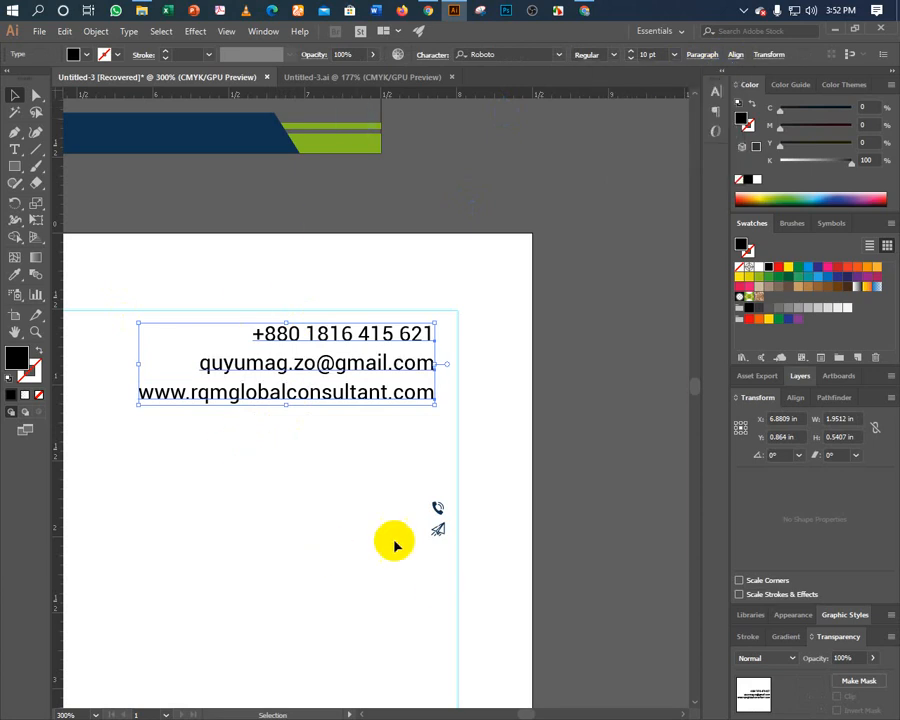
{"action": "left_click", "coordinate": [340, 468]}
Move the phone and paper-plane icon pair beside the phone and email lines.
{"action": "left_click", "coordinate": [405, 530]}
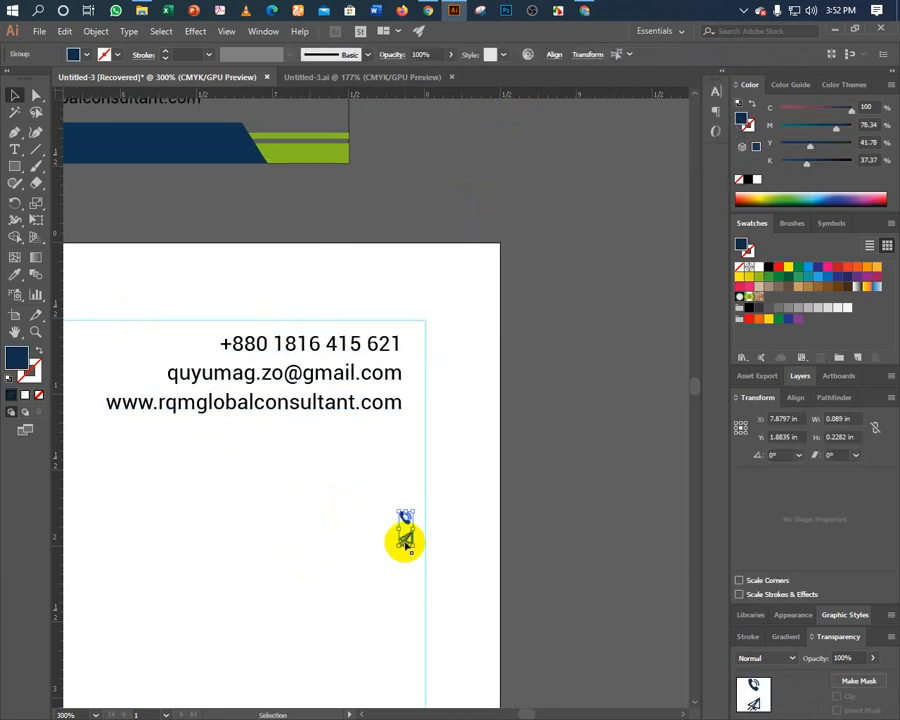
{"action": "left_click_drag", "start_coordinate": [405, 540], "coordinate": [415, 365]}
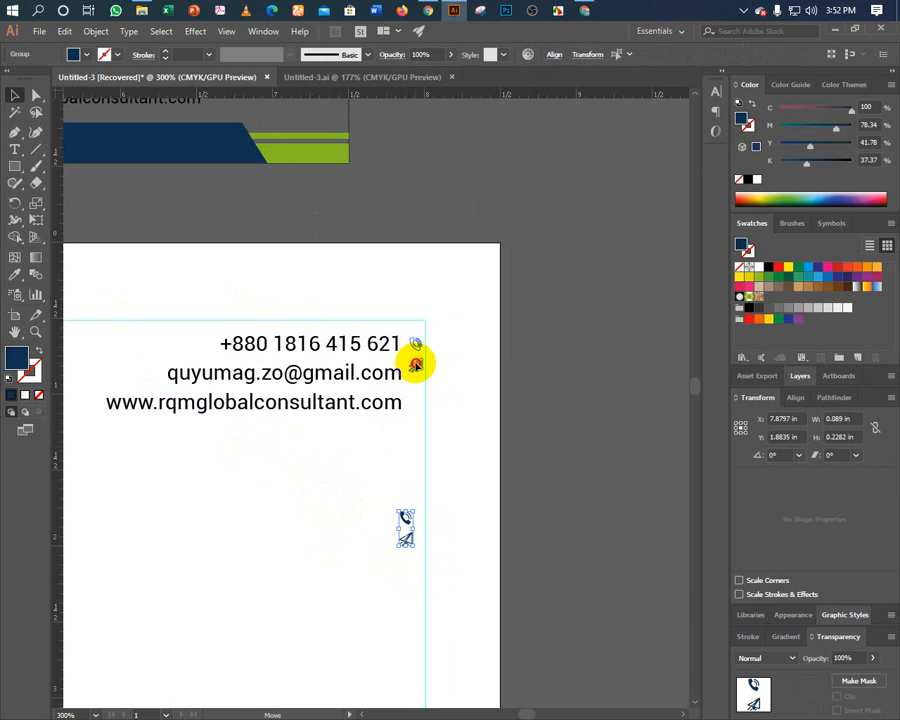
{"action": "key", "text": "a"}
{"action": "left_click", "coordinate": [413, 505]}
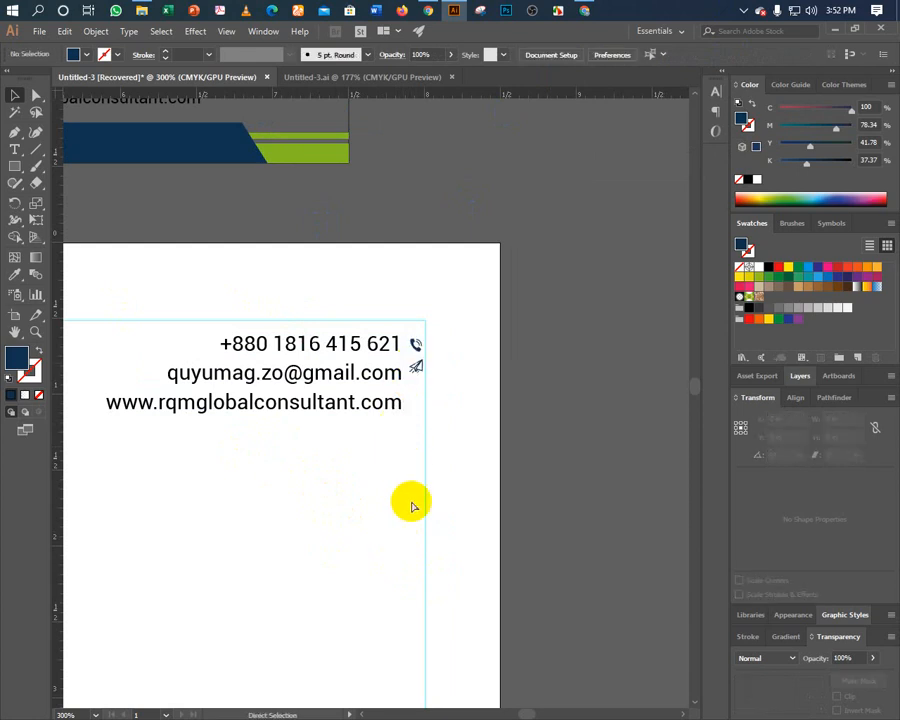
{"action": "key", "text": "ctrl+equal"}
{"action": "key", "text": "ctrl+equal"}
{"action": "key", "text": "ctrl+equal"}
{"action": "left_click_drag", "start_coordinate": [490, 330], "coordinate": [460, 470]}
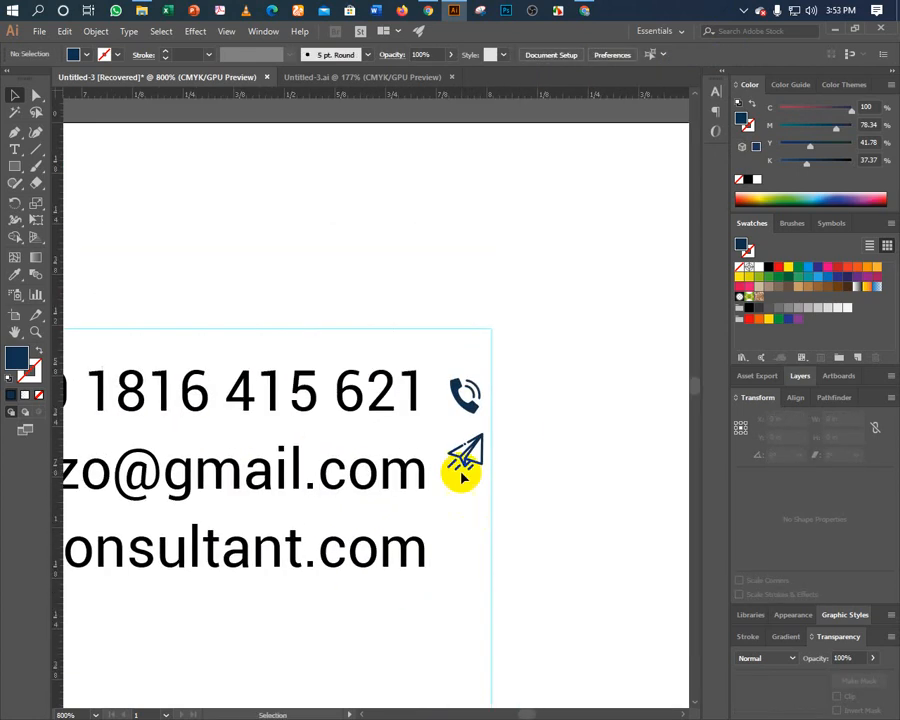
Enlarge and mirror the phone icon, then vertically centre it on the phone number.
{"action": "left_click", "coordinate": [463, 394]}
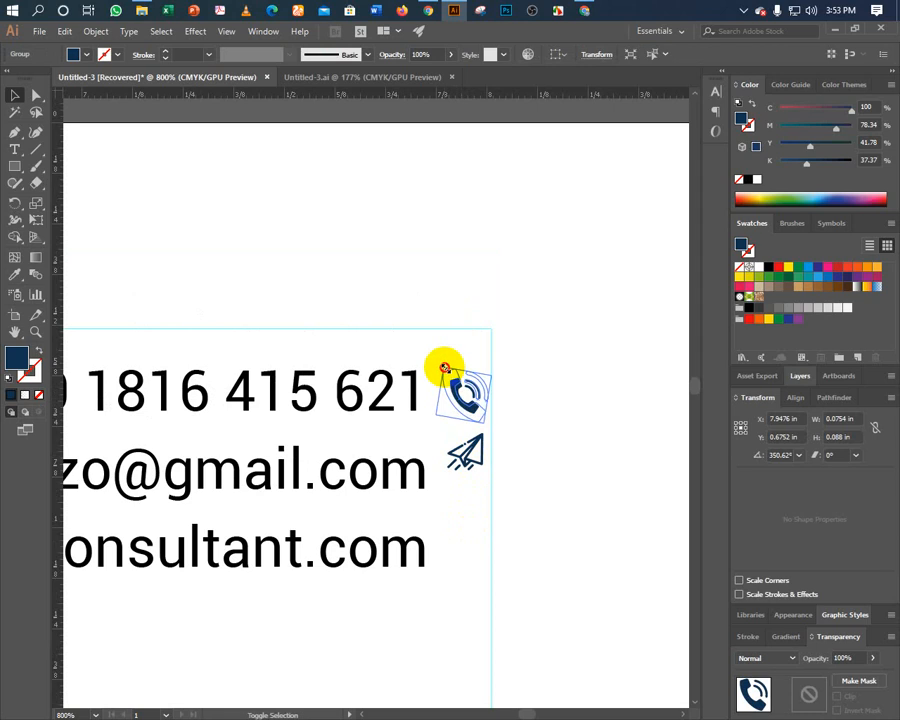
{"action": "left_click_drag", "start_coordinate": [445, 368], "coordinate": [440, 380]}
{"action": "right_click", "coordinate": [443, 384]}
{"action": "mouse_move", "coordinate": [505, 517]}
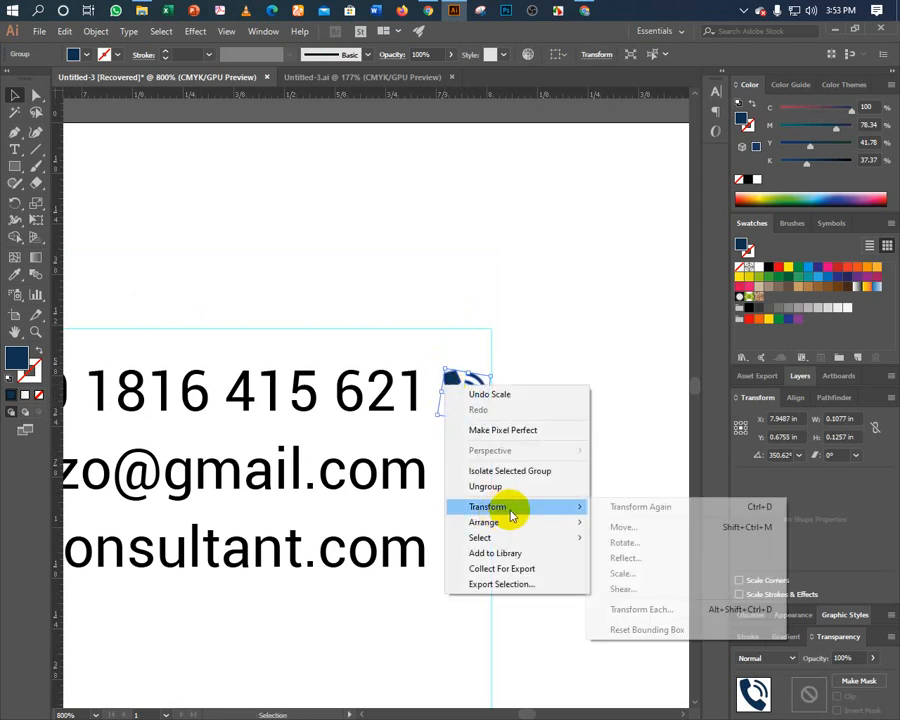
{"action": "left_click", "coordinate": [616, 558]}
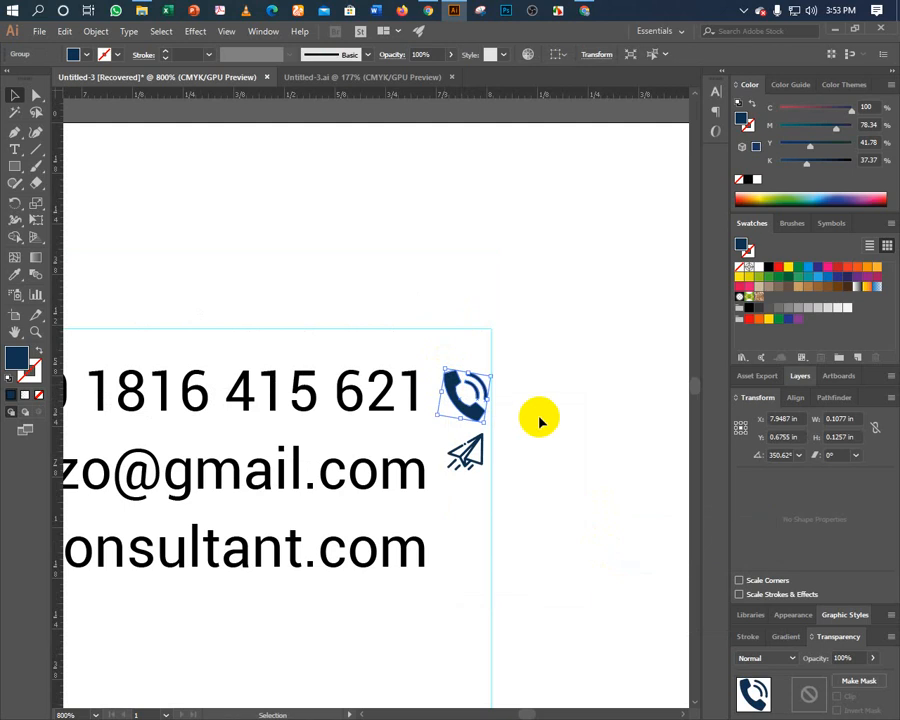
{"action": "left_click", "coordinate": [700, 410]}
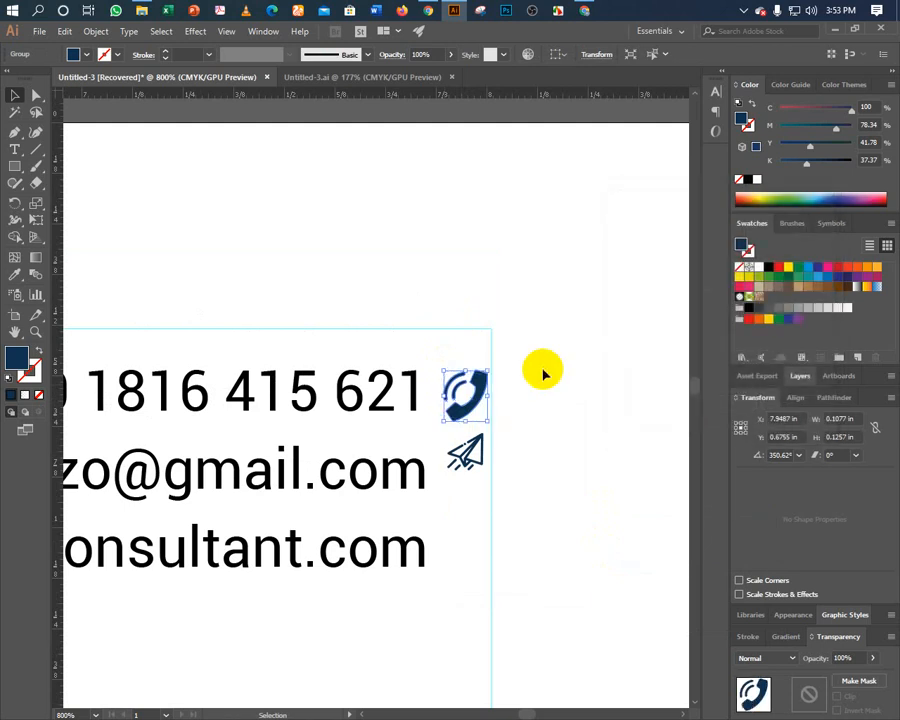
{"action": "key", "text": "Up"}
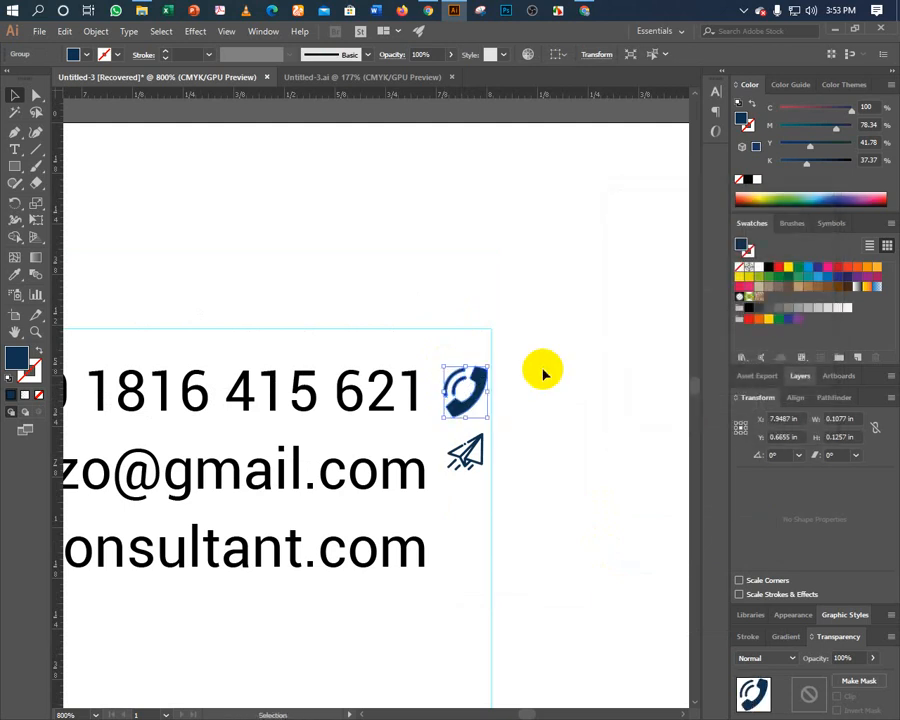
{"action": "left_click", "coordinate": [412, 404], "text": "shift"}
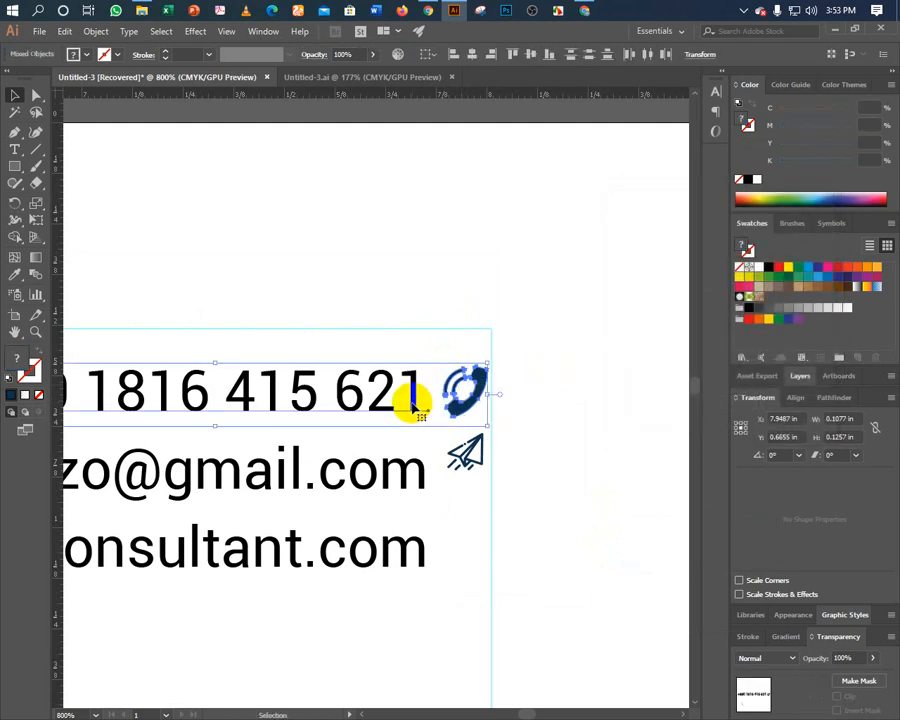
{"action": "left_click", "coordinate": [527, 60]}
{"action": "left_click", "coordinate": [510, 305]}
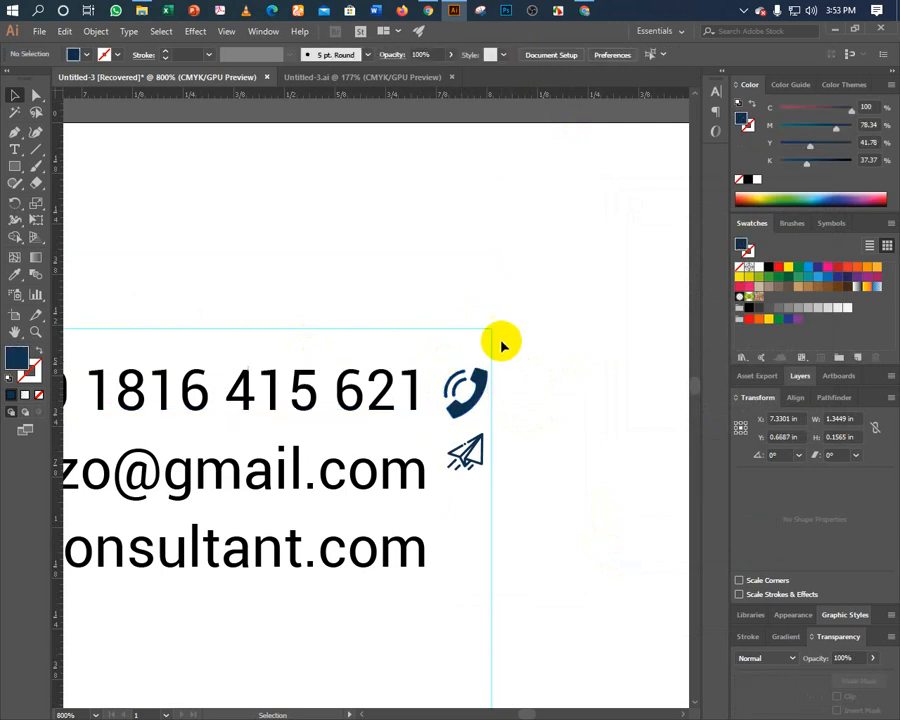
Line the paper-plane icon up under the phone icon beside the email line.
{"action": "left_click", "coordinate": [482, 390]}
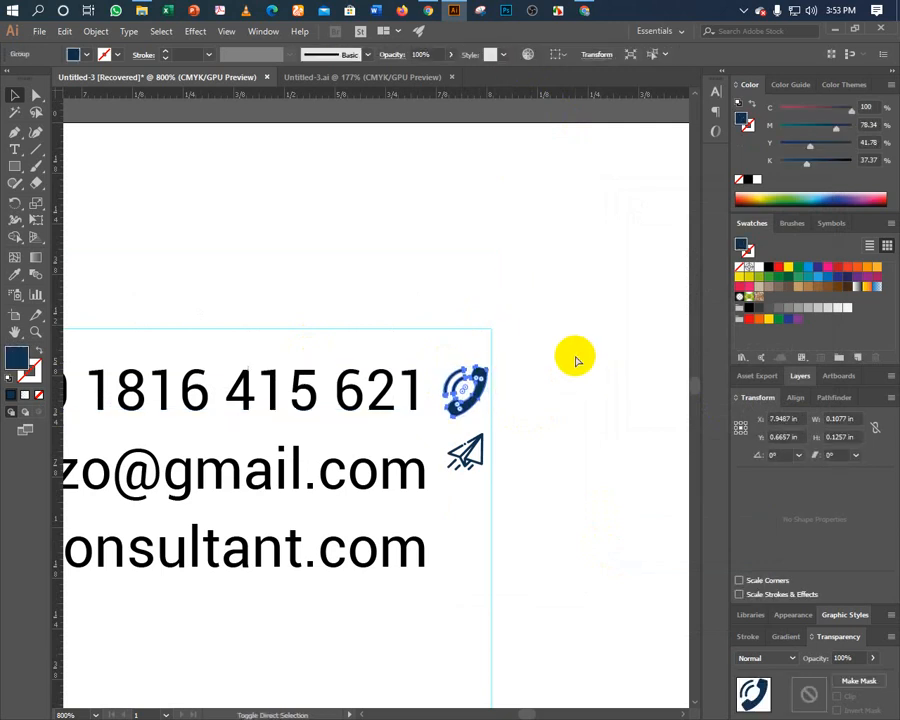
{"action": "key", "text": "a"}
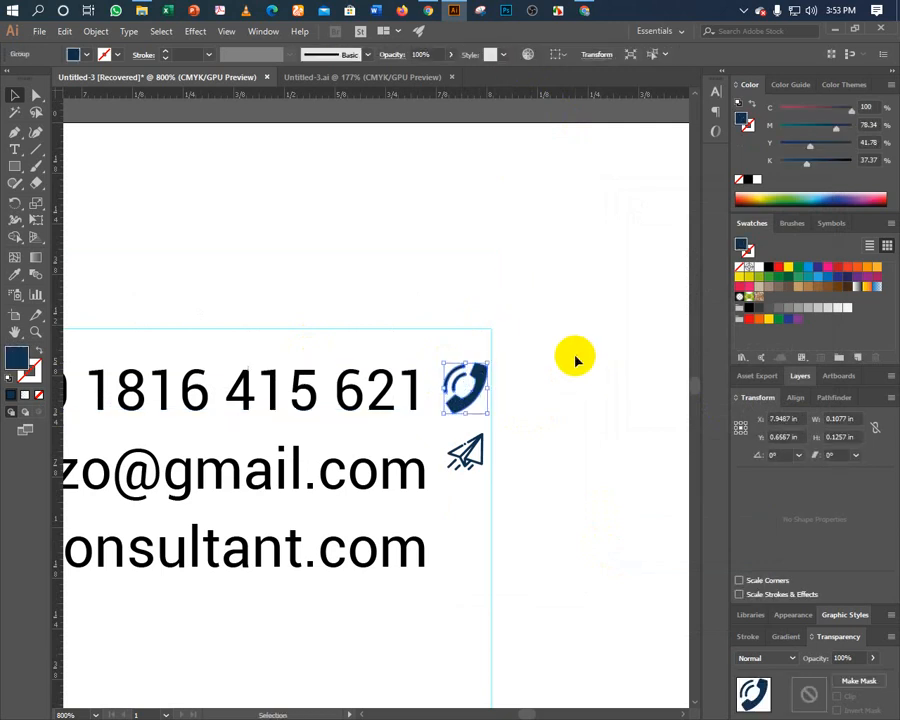
{"action": "left_click", "coordinate": [468, 462]}
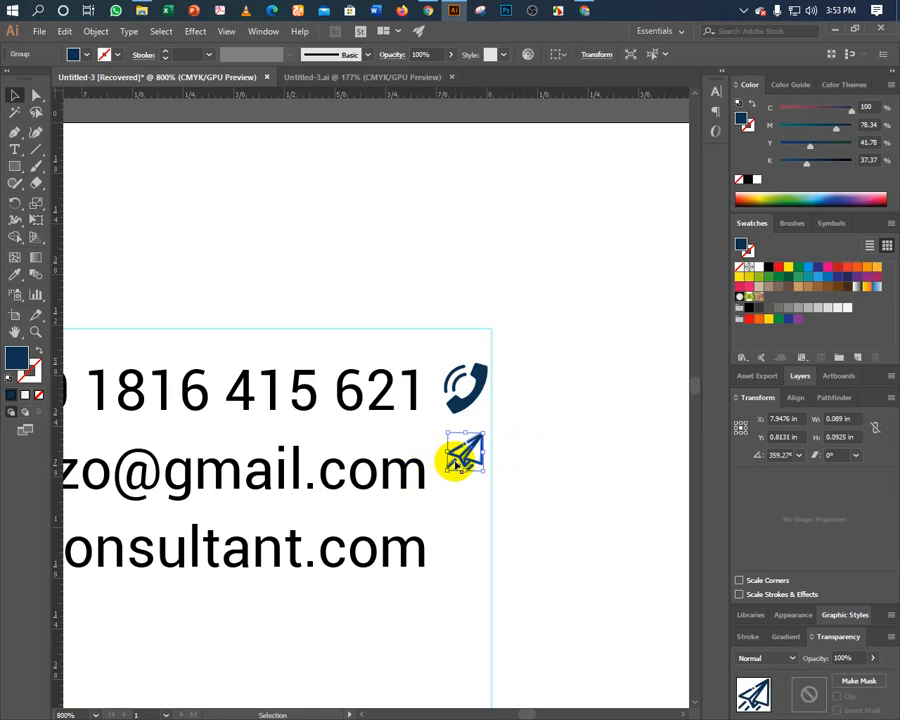
{"action": "left_click", "coordinate": [415, 476], "text": "shift"}
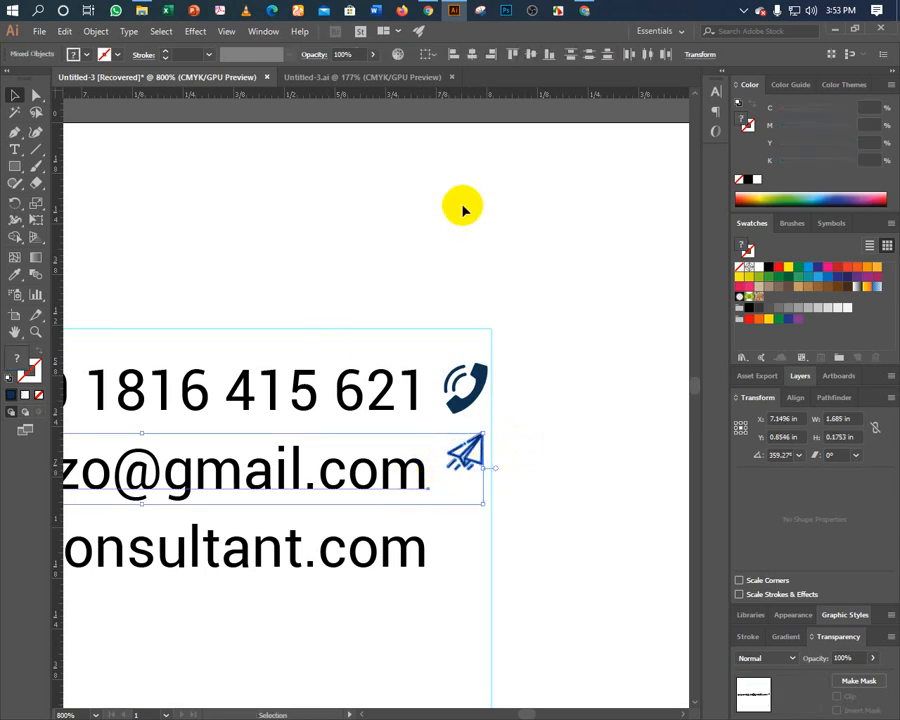
{"action": "left_click", "coordinate": [438, 326]}
{"action": "left_click", "coordinate": [460, 440]}
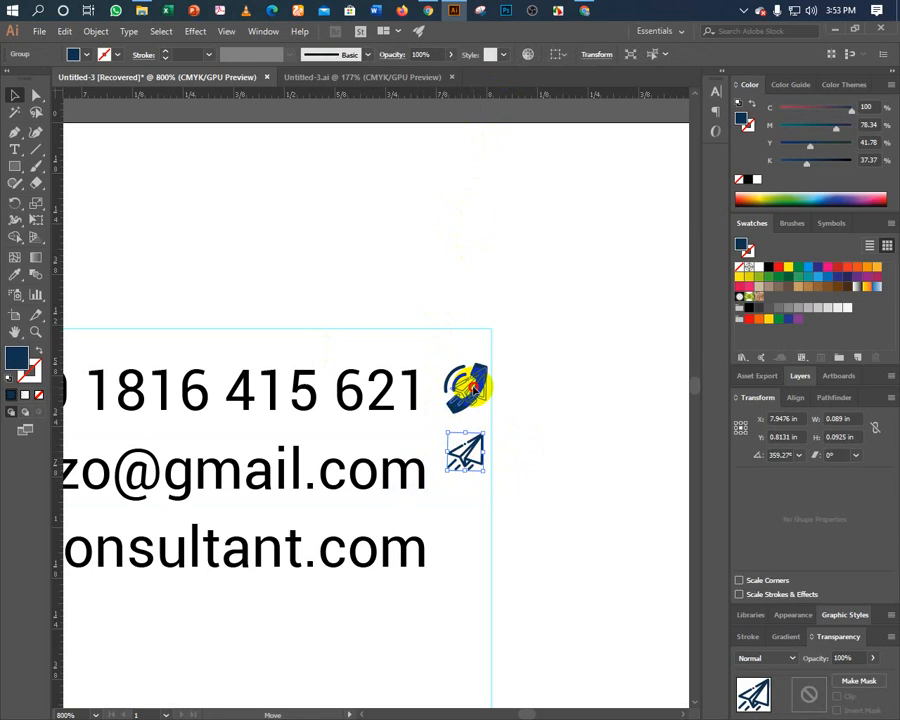
{"action": "left_click_drag", "start_coordinate": [472, 388], "coordinate": [449, 407]}
{"action": "left_click", "coordinate": [444, 415], "text": "shift"}
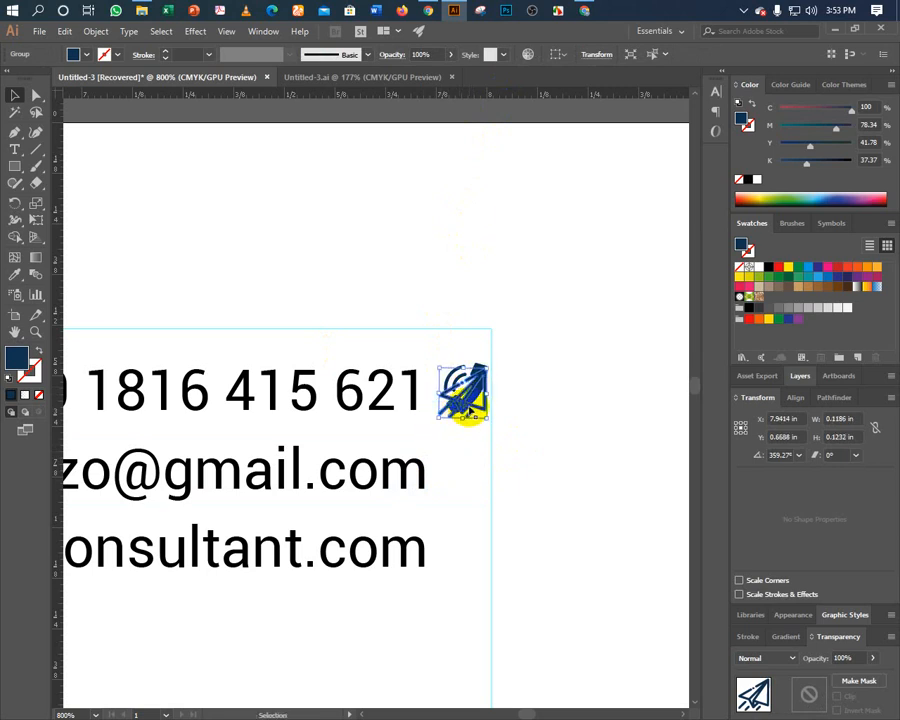
{"action": "left_click_drag", "start_coordinate": [452, 428], "coordinate": [463, 479]}
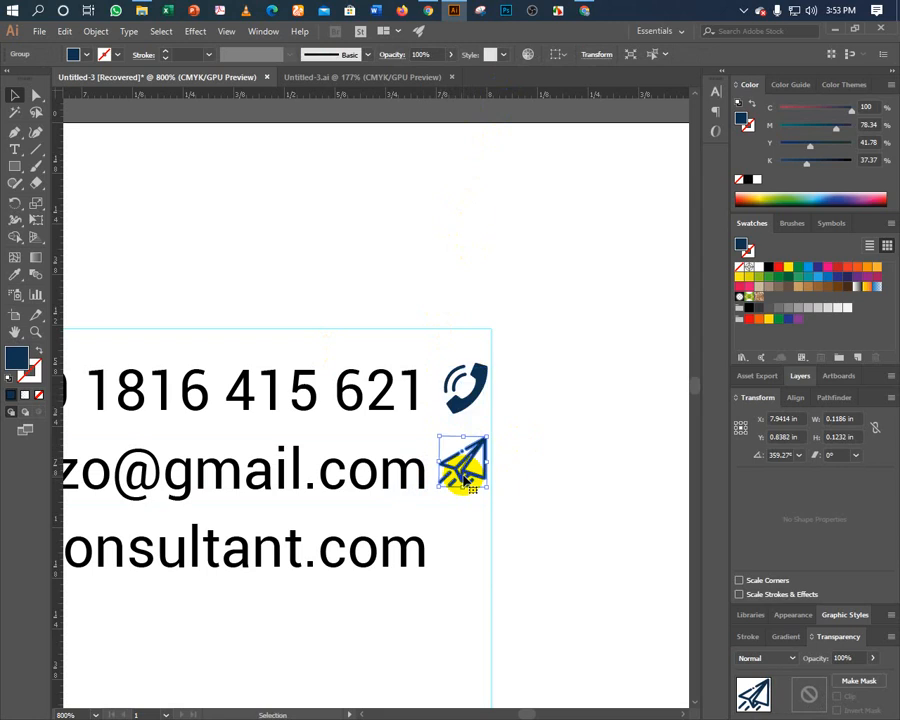
Vertically centre the paper-plane icon on the email text.
{"action": "left_click", "coordinate": [406, 478], "text": "shift"}
{"action": "left_click", "coordinate": [530, 54]}
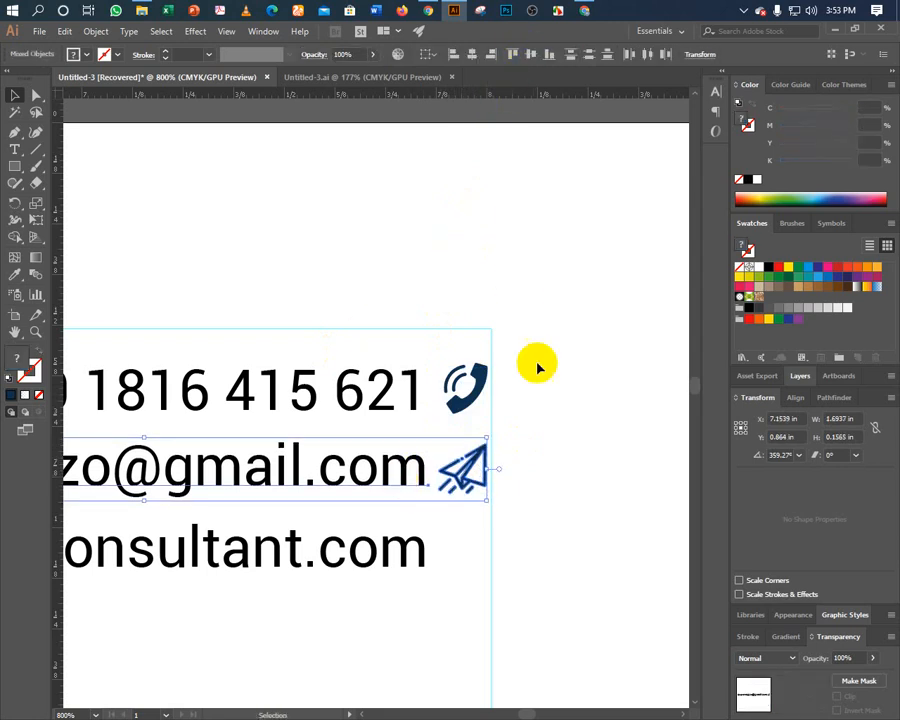
{"action": "key", "text": "ctrl"}
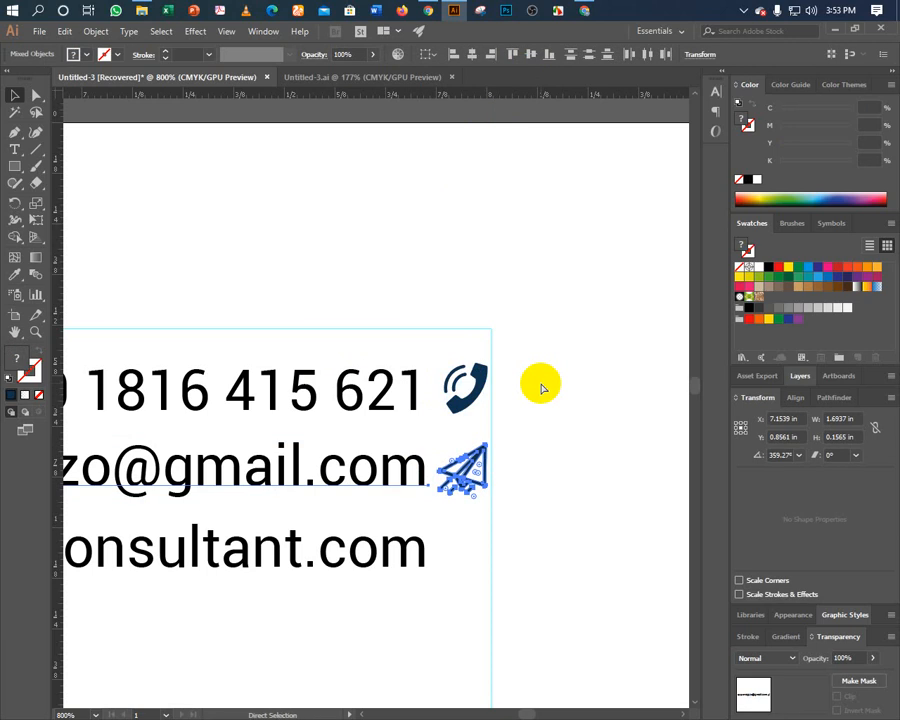
{"action": "left_click", "coordinate": [535, 400]}
{"action": "scroll", "coordinate": [550, 494], "scroll_direction": "down", "scroll_amount": 2}
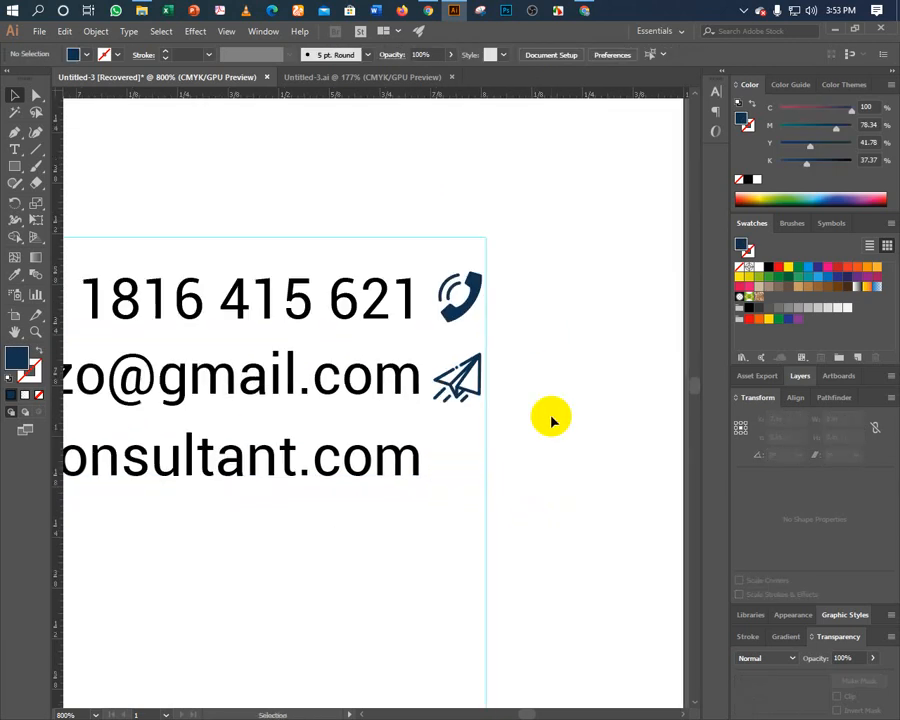
{"action": "left_click", "coordinate": [455, 298]}
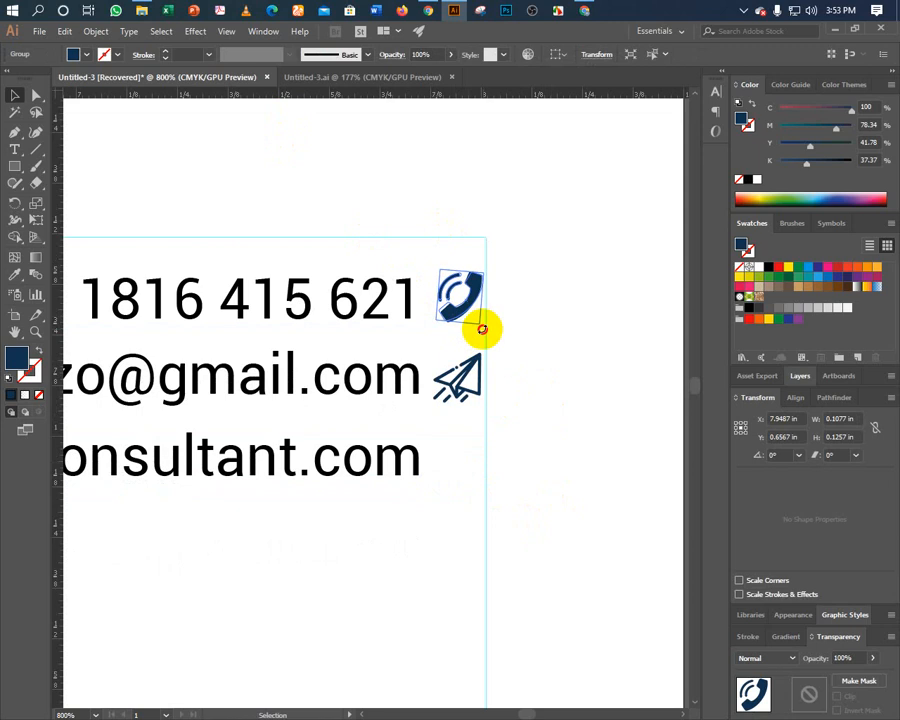
{"action": "left_click", "coordinate": [537, 305]}
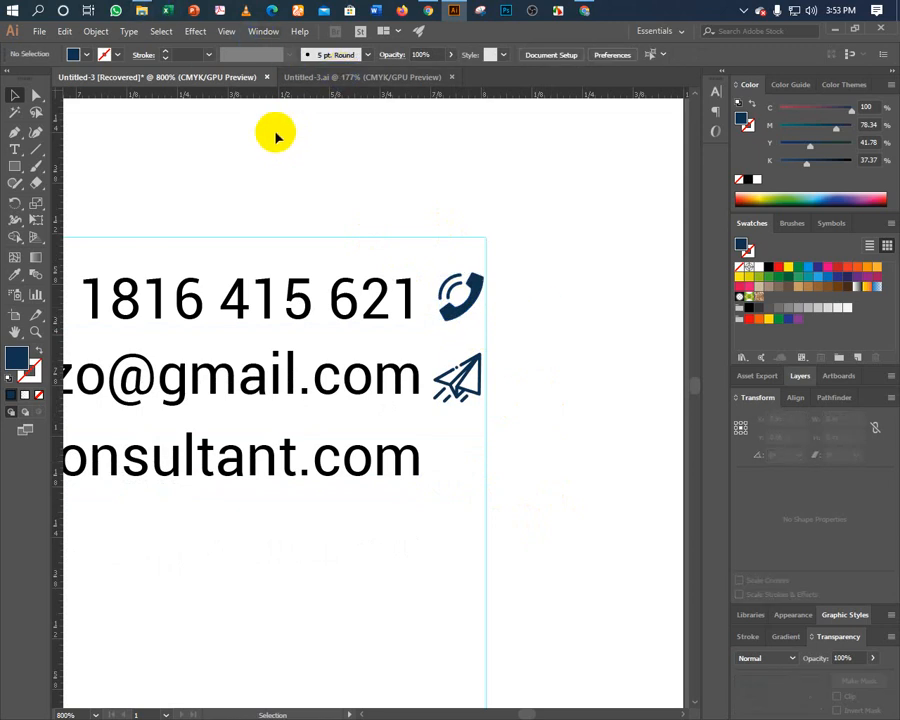
Reset default colours in Untitled-3.ai, then return to the letterhead and bring up the Open dialog.
{"action": "left_click", "coordinate": [292, 80]}
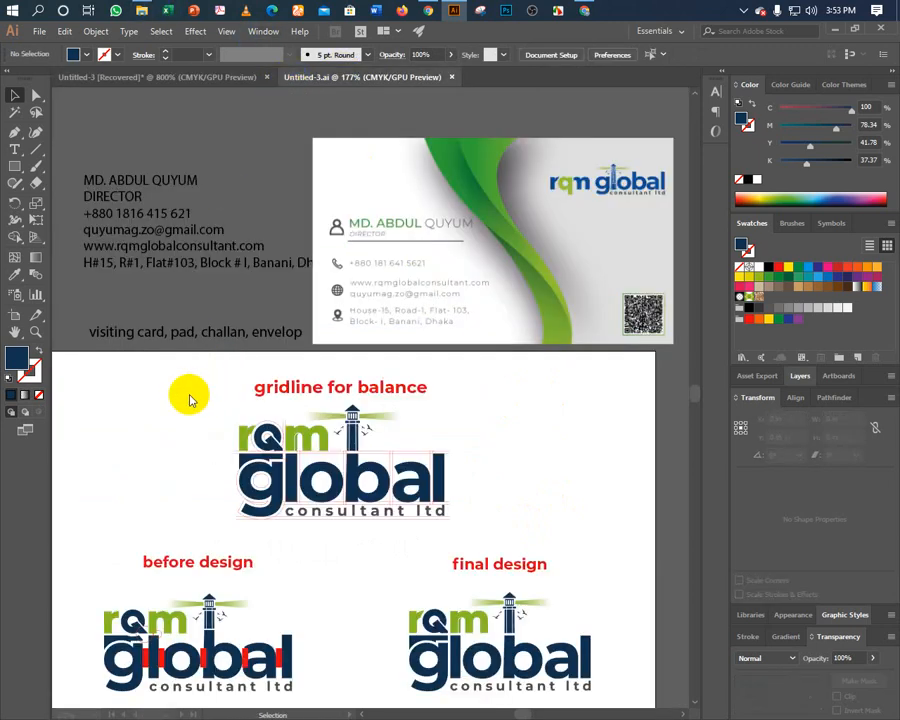
{"action": "key", "text": "d"}
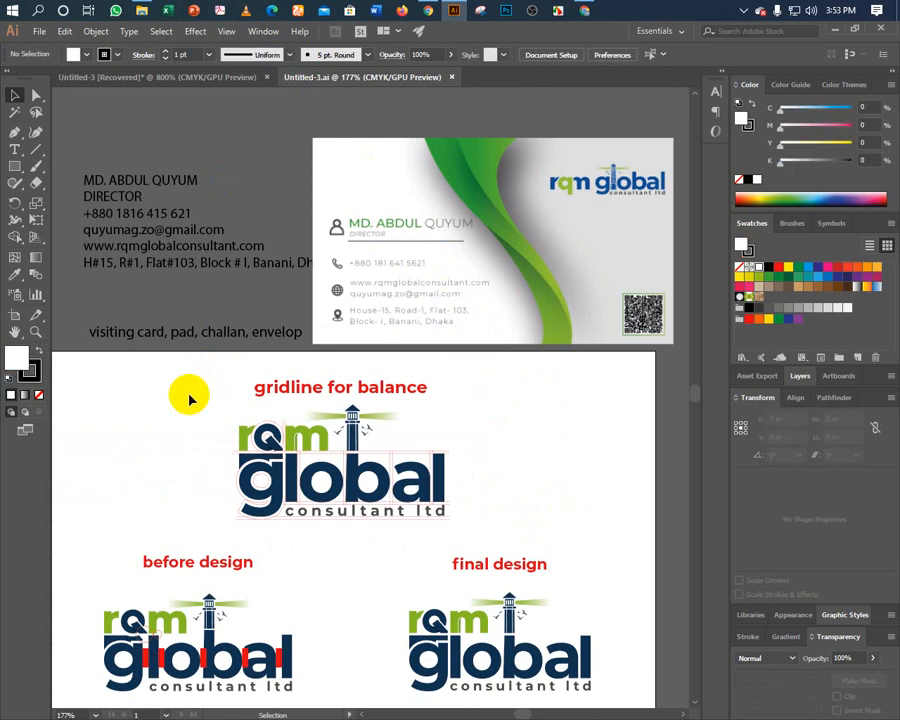
{"action": "left_click", "coordinate": [175, 78]}
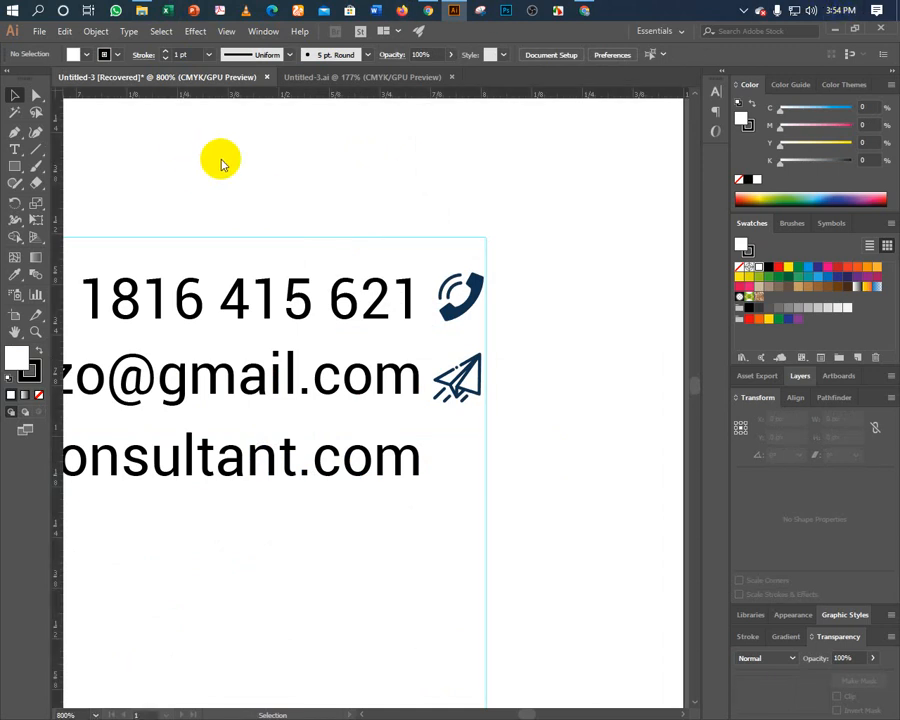
{"action": "key", "text": "ctrl+o"}
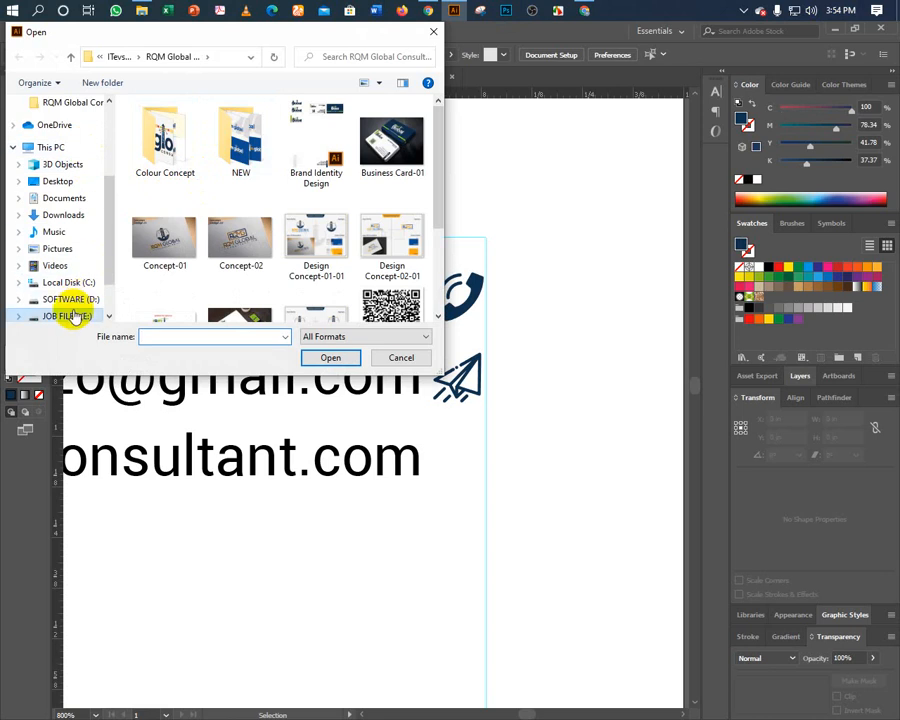
Go up to the DESIGN folder, enter Himudweep and open All Business Card.ai.
{"action": "left_click", "coordinate": [69, 61]}
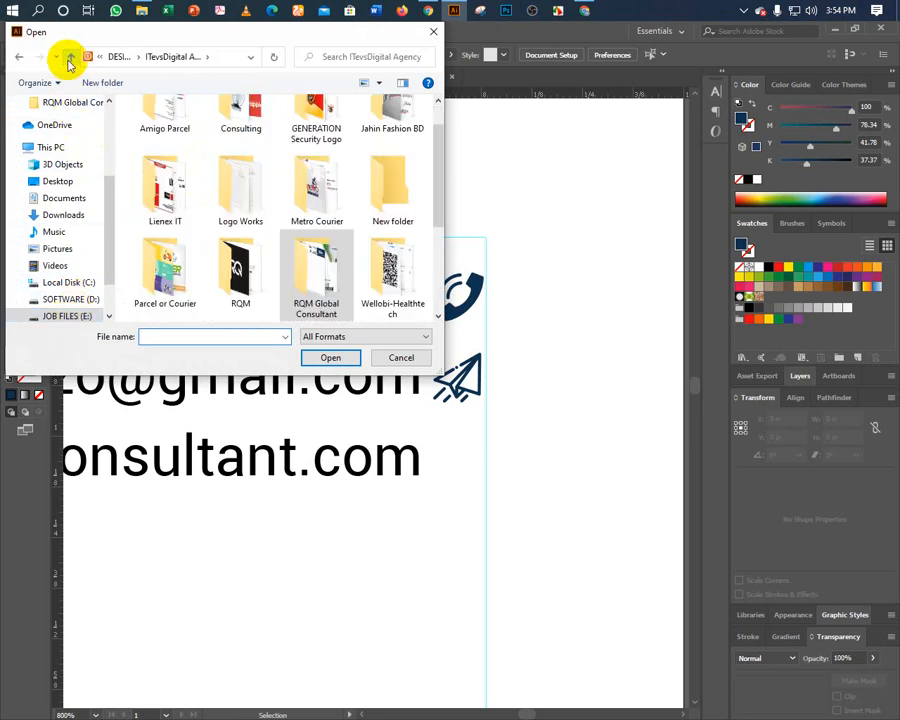
{"action": "left_click", "coordinate": [69, 59]}
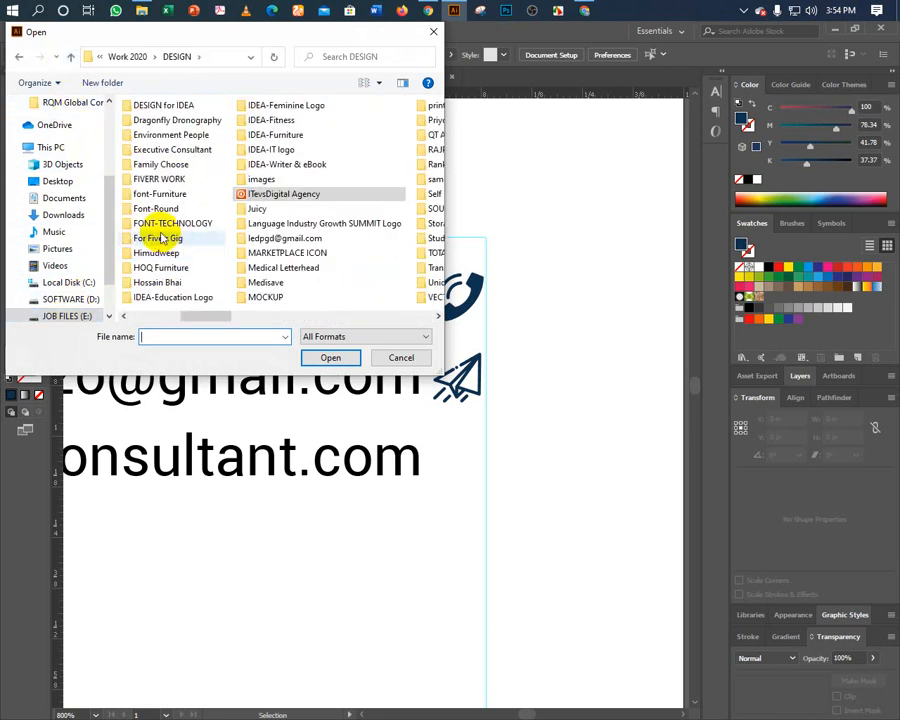
{"action": "left_click", "coordinate": [160, 238]}
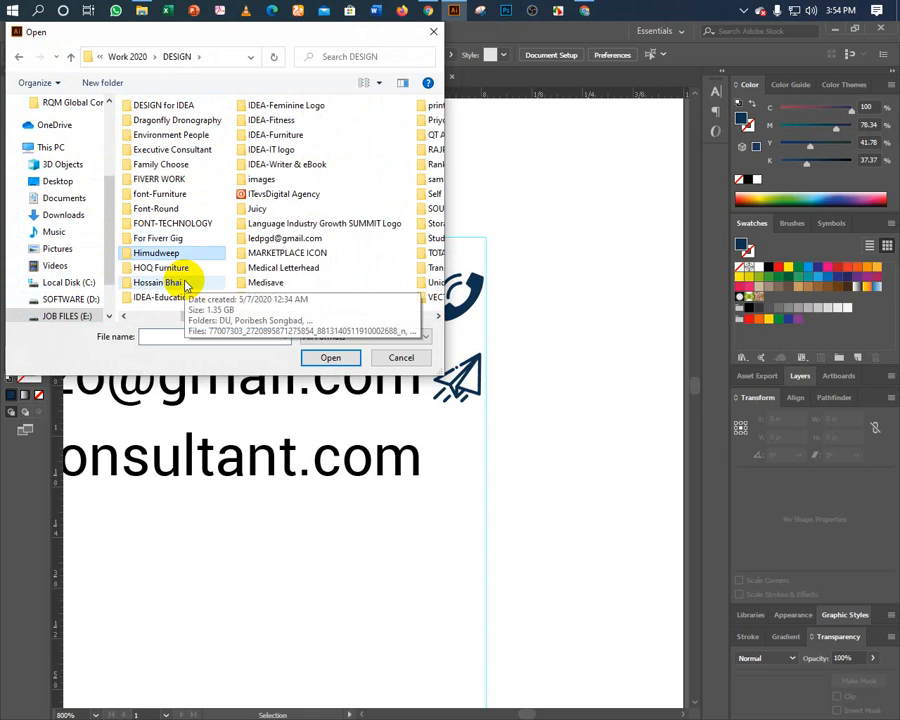
{"action": "left_click", "coordinate": [160, 253]}
{"action": "double_click", "coordinate": [166, 255]}
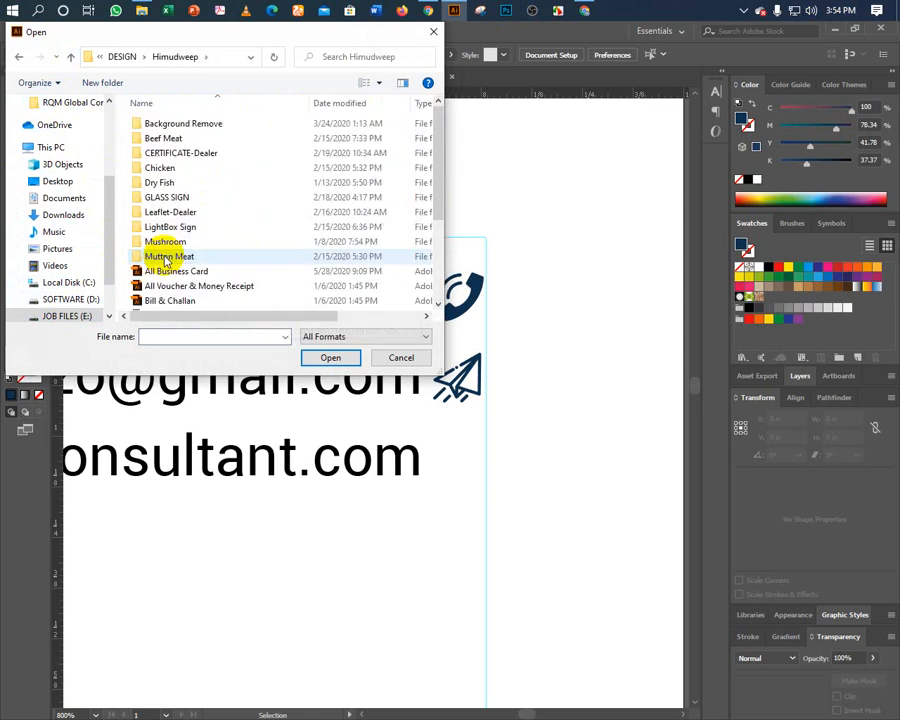
{"action": "double_click", "coordinate": [160, 271]}
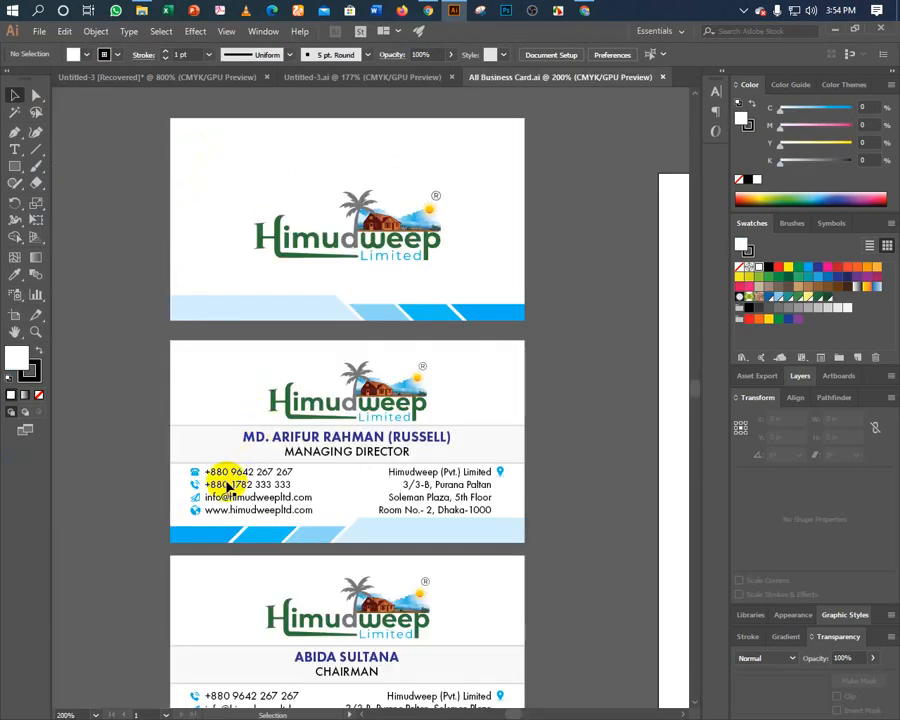
Ungroup the second business card and its website line, then cut the globe icon alone.
{"action": "right_click", "coordinate": [227, 486]}
{"action": "left_click", "coordinate": [245, 581]}
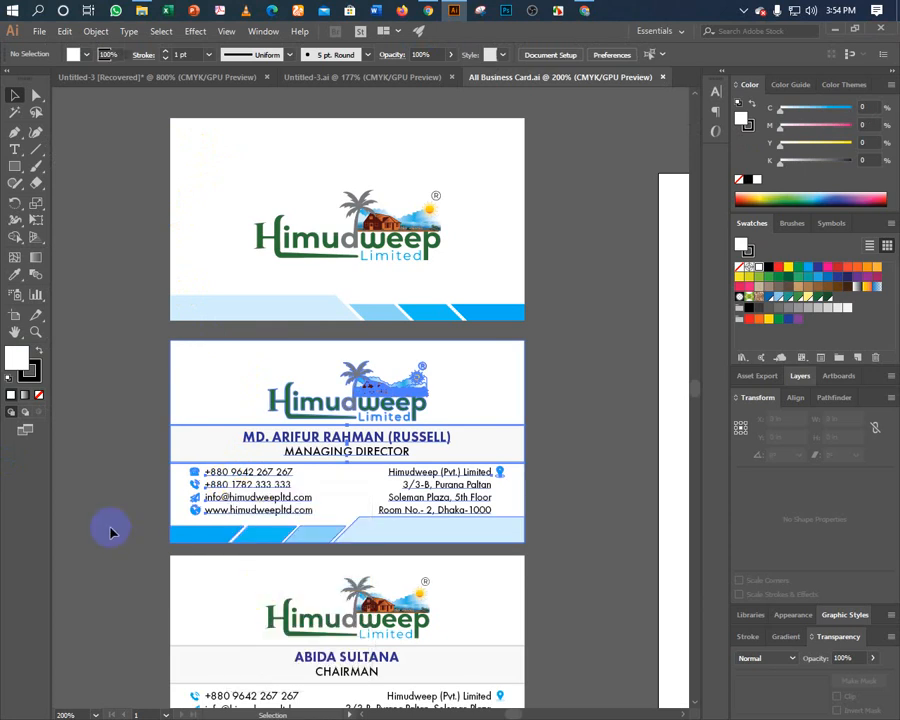
{"action": "left_click", "coordinate": [163, 510]}
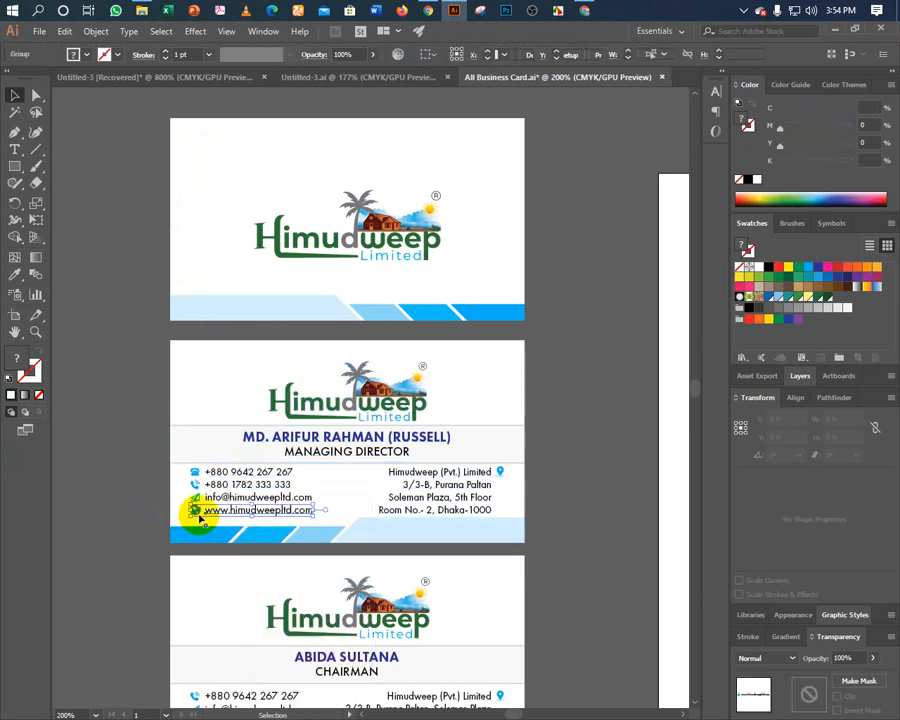
{"action": "left_click", "coordinate": [197, 510]}
{"action": "right_click", "coordinate": [210, 514]}
{"action": "left_click", "coordinate": [253, 410]}
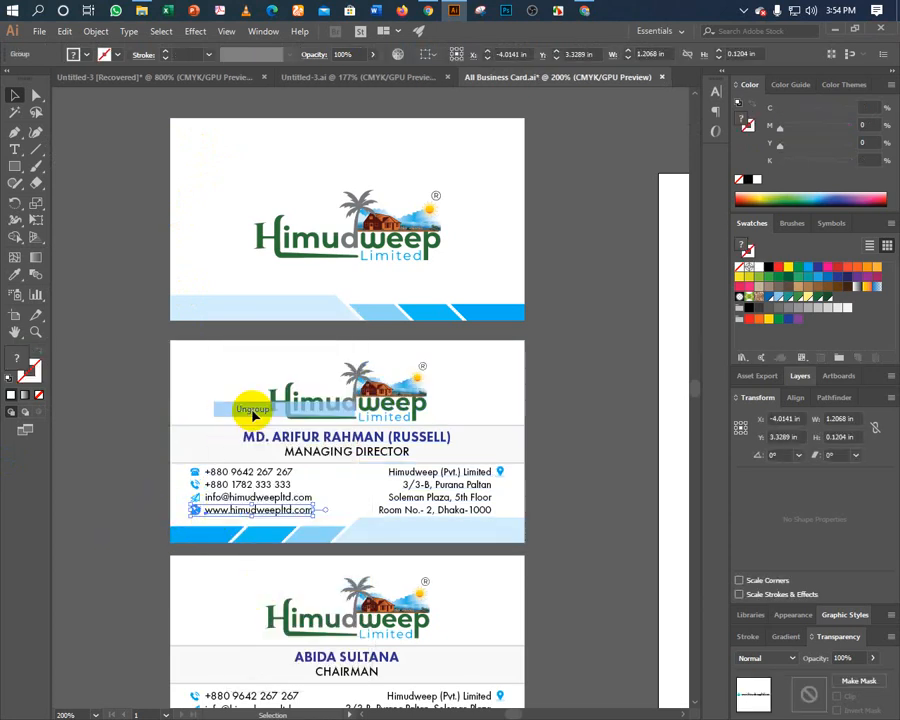
{"action": "left_click", "coordinate": [168, 508]}
{"action": "left_click", "coordinate": [196, 511]}
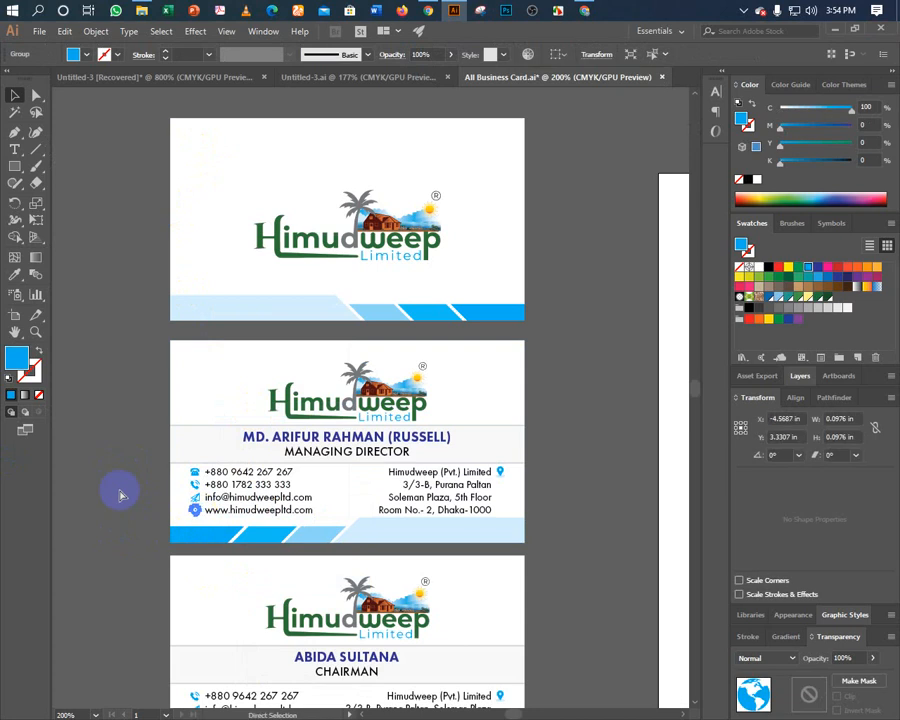
{"action": "key", "text": "Delete"}
Close the business-card file without saving and paste the globe beside the letterhead's website line.
{"action": "key", "text": "ctrl+w"}
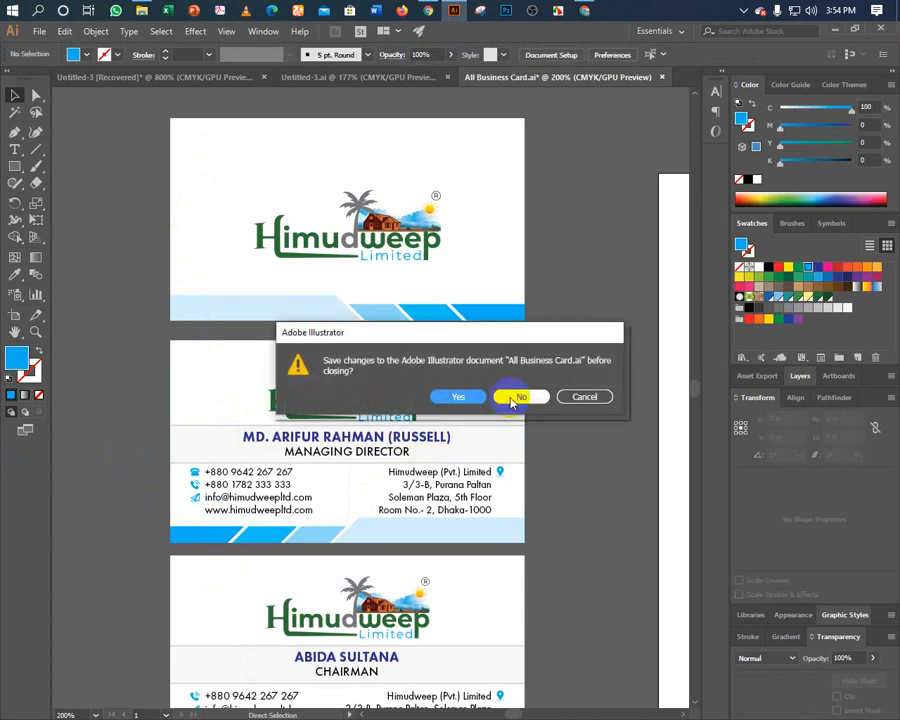
{"action": "left_click", "coordinate": [515, 397]}
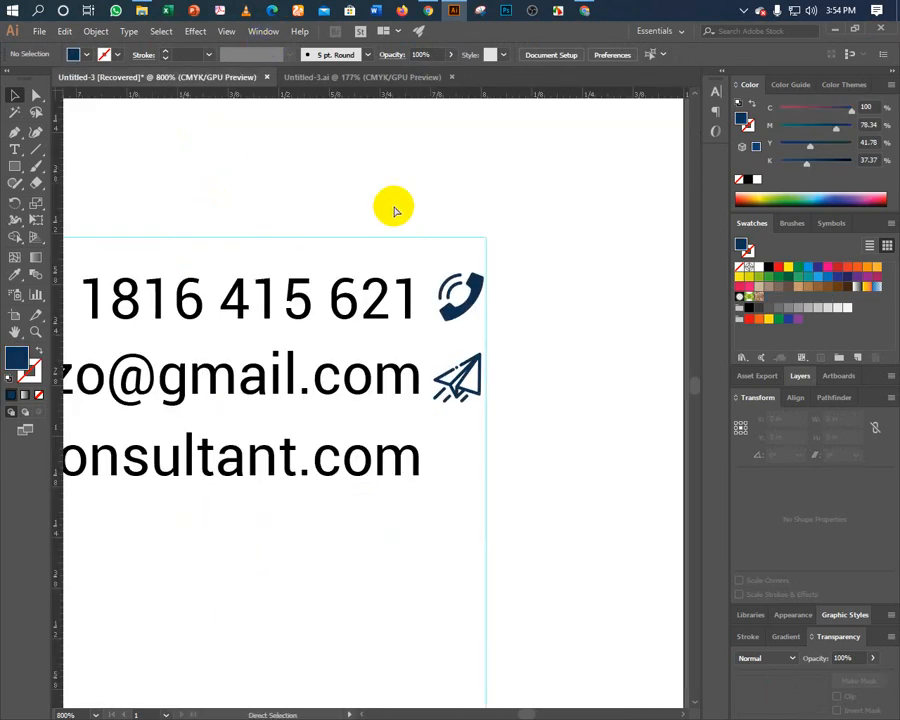
{"action": "key", "text": "ctrl+v"}
{"action": "left_click_drag", "start_coordinate": [362, 402], "coordinate": [434, 482]}
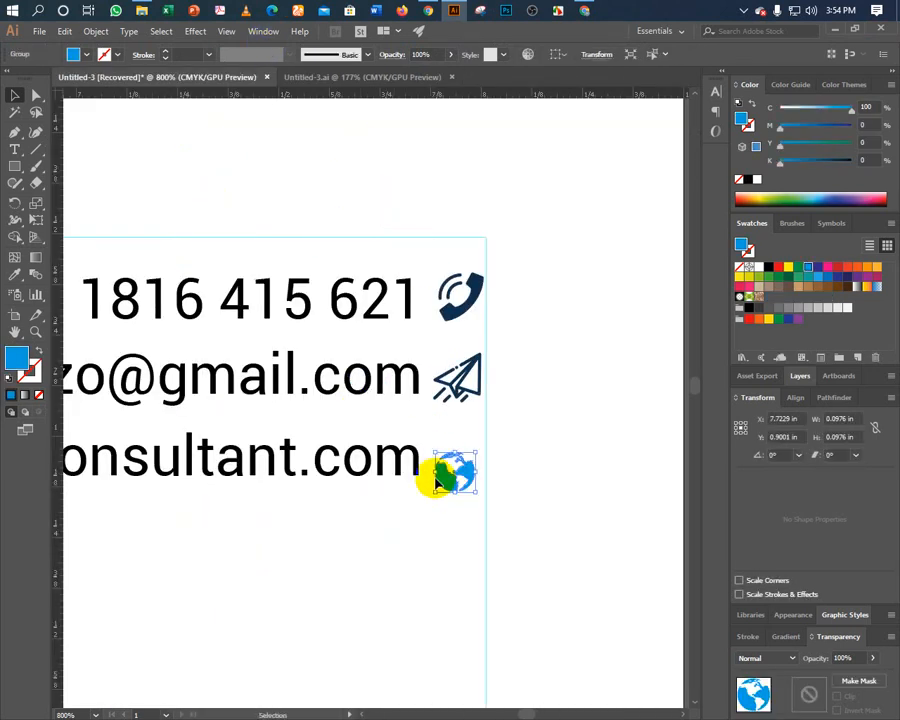
Recolour the globe with the eyedropper to match the paper-plane and phone icons.
{"action": "left_click", "coordinate": [14, 273]}
{"action": "left_click", "coordinate": [454, 378]}
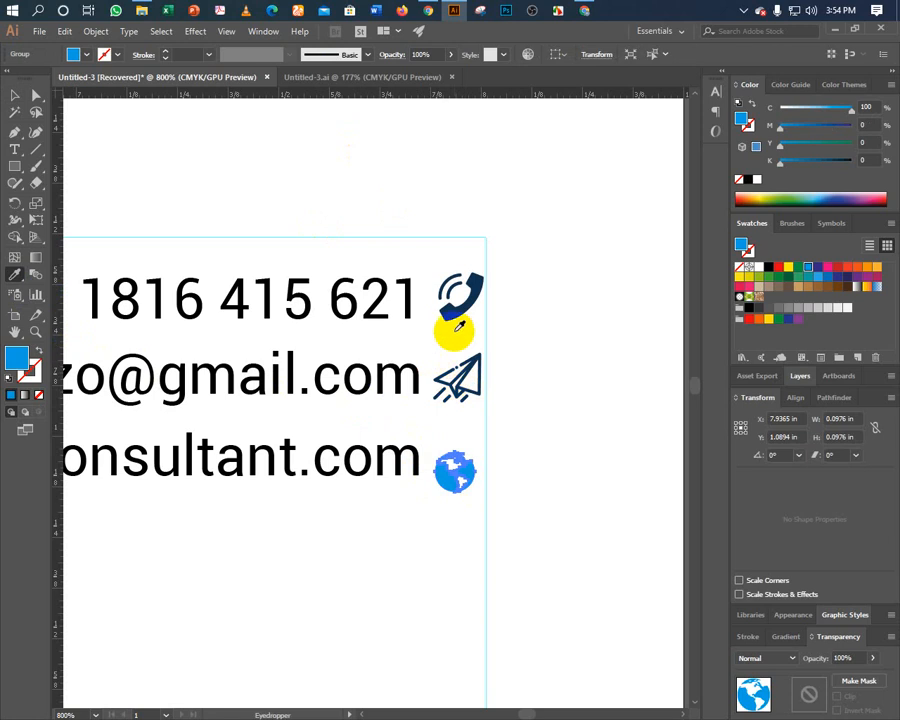
{"action": "left_click", "coordinate": [452, 312]}
{"action": "left_click", "coordinate": [14, 94]}
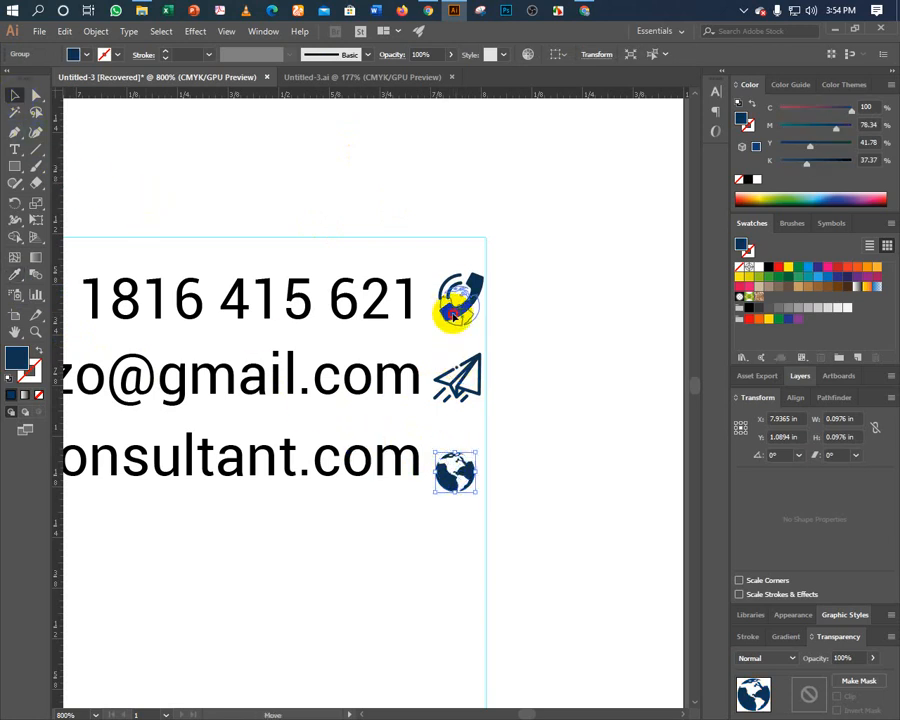
Position the globe icon beside the web address line.
{"action": "left_click_drag", "start_coordinate": [456, 301], "coordinate": [457, 305]}
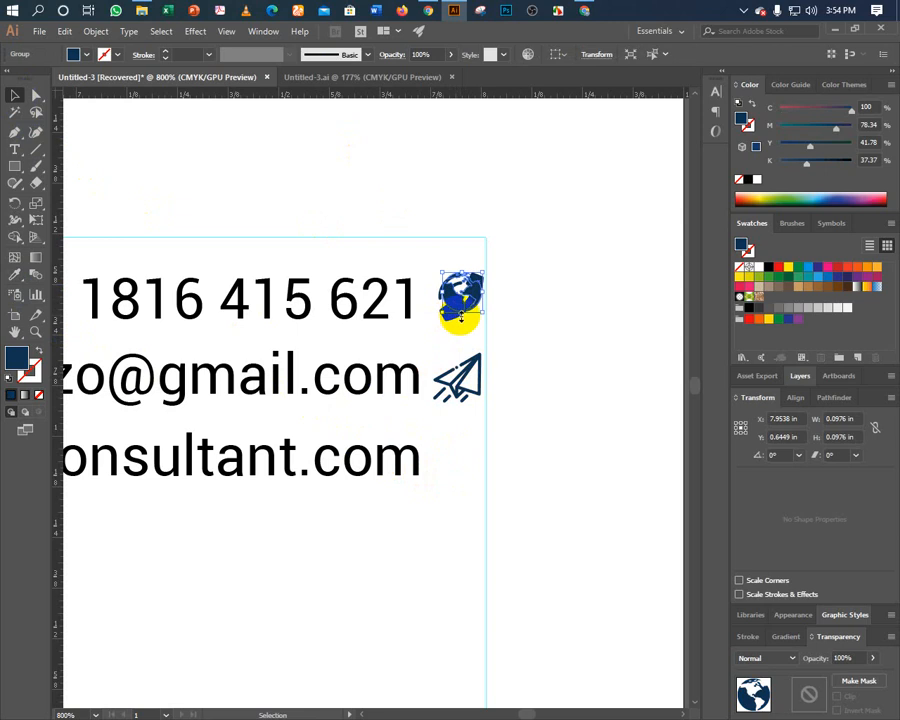
{"action": "left_click_drag", "start_coordinate": [456, 313], "coordinate": [454, 462]}
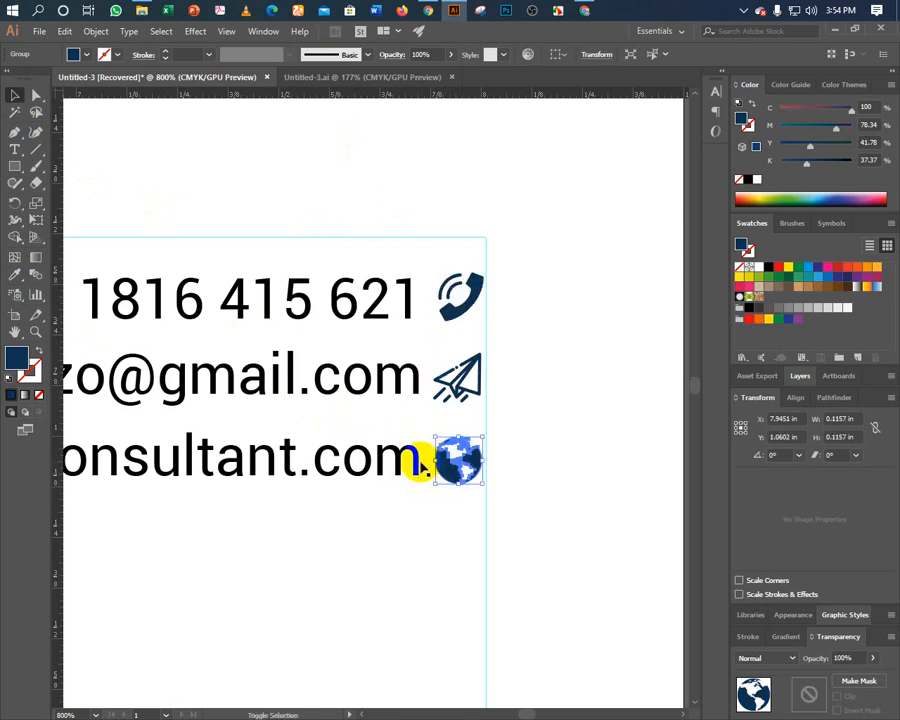
{"action": "left_click", "coordinate": [418, 467], "text": "shift"}
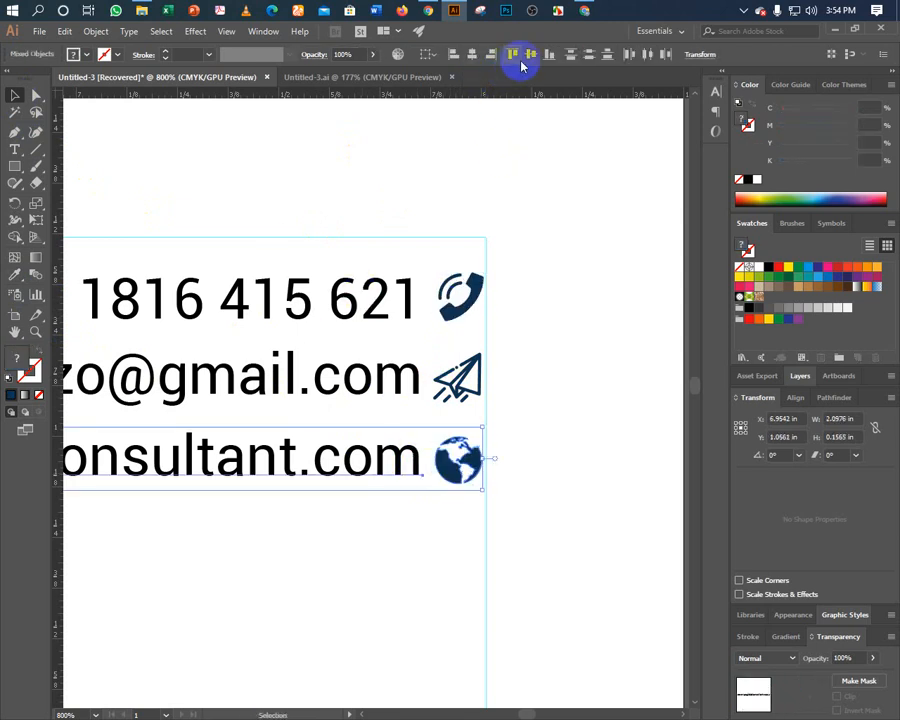
Horizontally centre-align the globe, paper-plane and phone icons in one column.
{"action": "left_click", "coordinate": [538, 458]}
{"action": "left_click", "coordinate": [458, 458]}
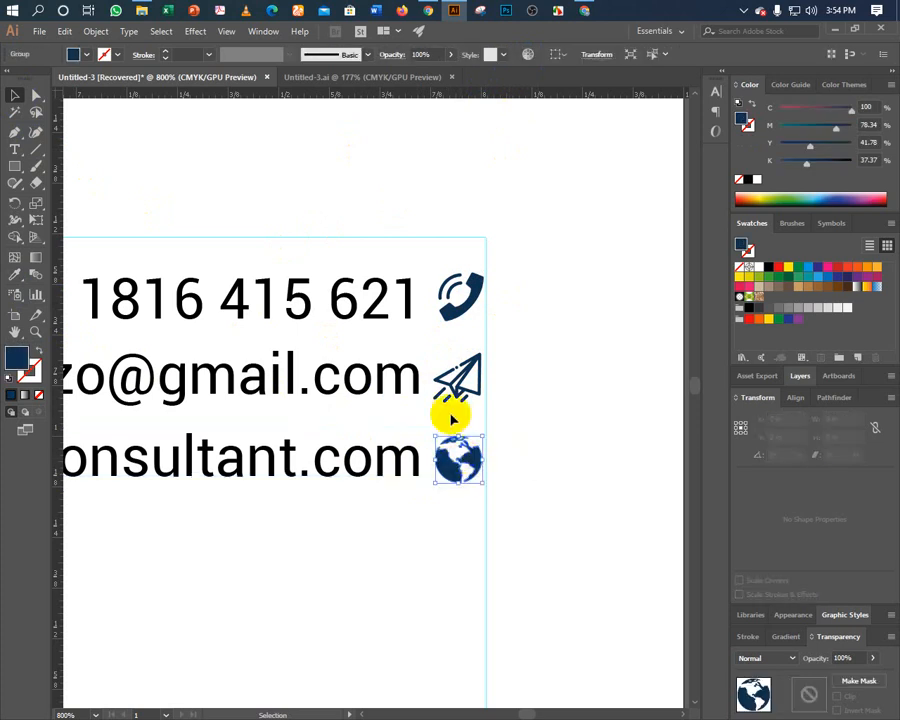
{"action": "left_click", "coordinate": [449, 390], "text": "shift"}
{"action": "left_click", "coordinate": [458, 293], "text": "shift"}
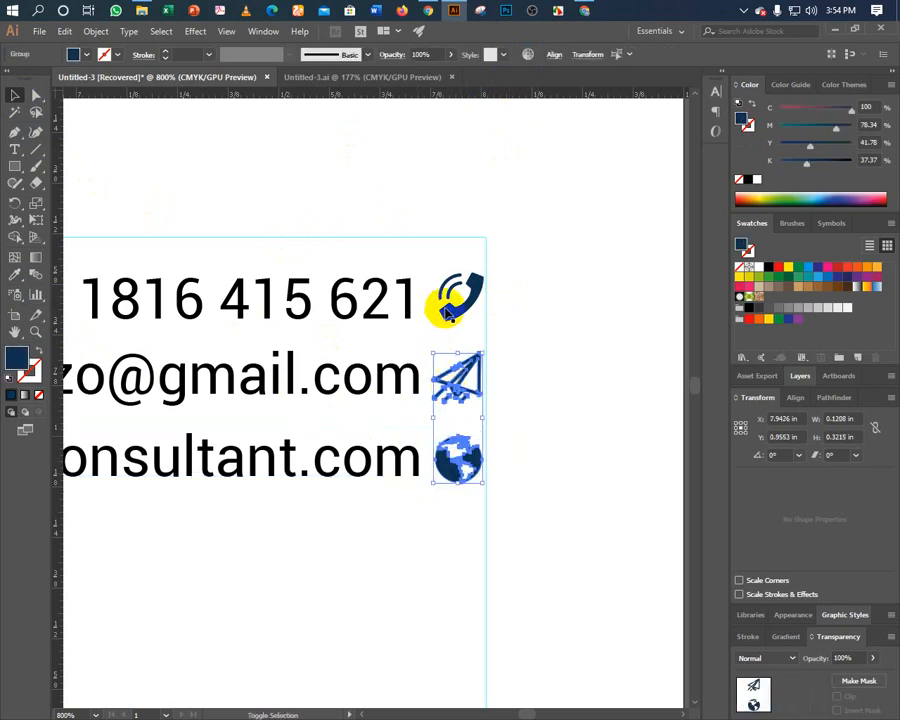
{"action": "left_click", "coordinate": [553, 56]}
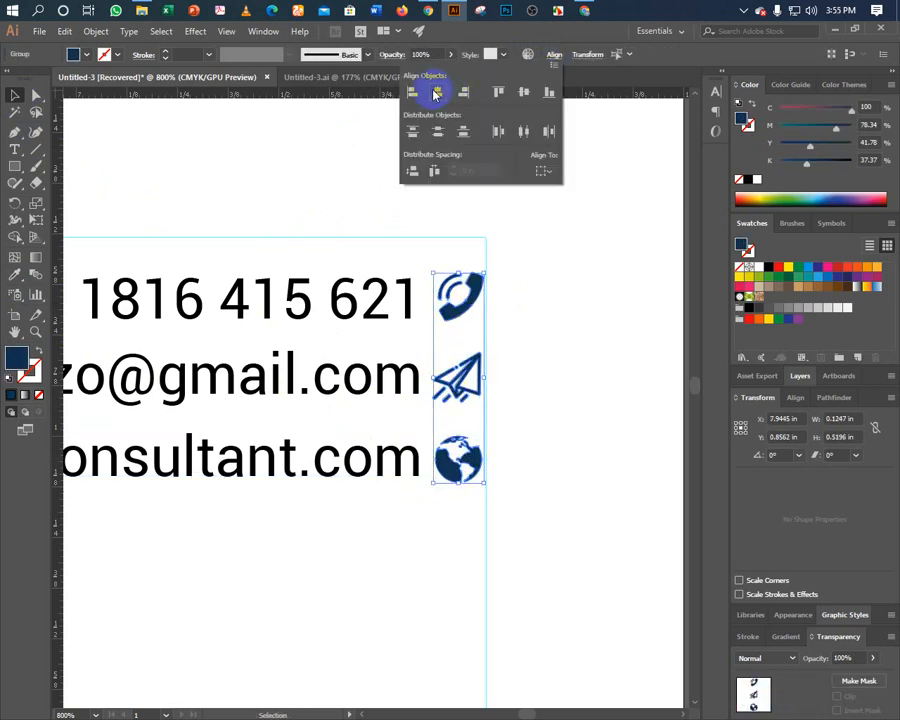
{"action": "left_click", "coordinate": [436, 93]}
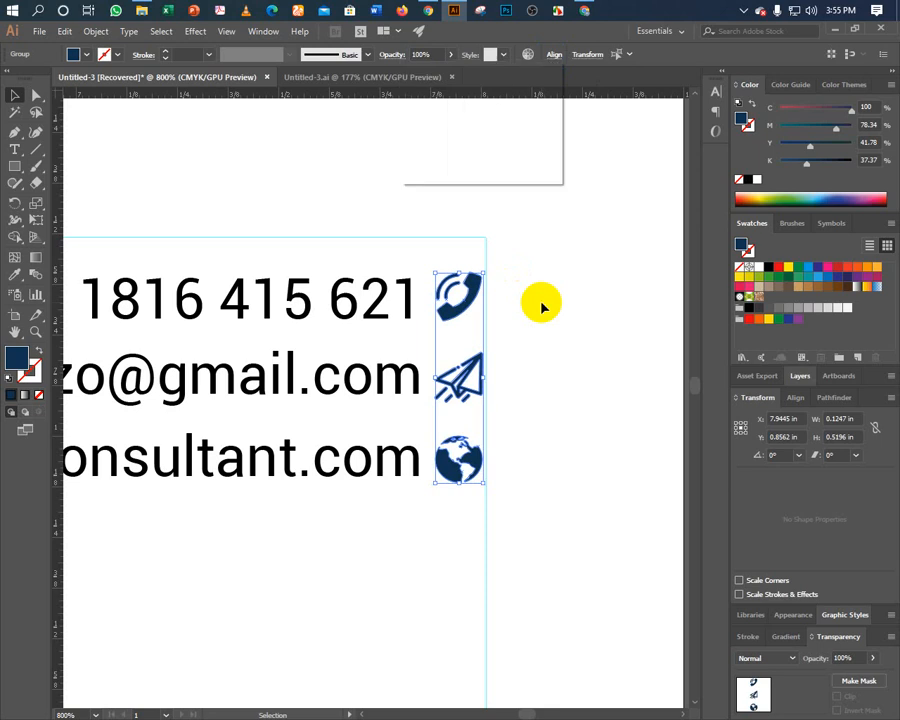
{"action": "left_click", "coordinate": [484, 311]}
Group each icon with its contact line: phone number, email and web address.
{"action": "left_click", "coordinate": [456, 318]}
{"action": "left_click", "coordinate": [392, 301], "text": "shift"}
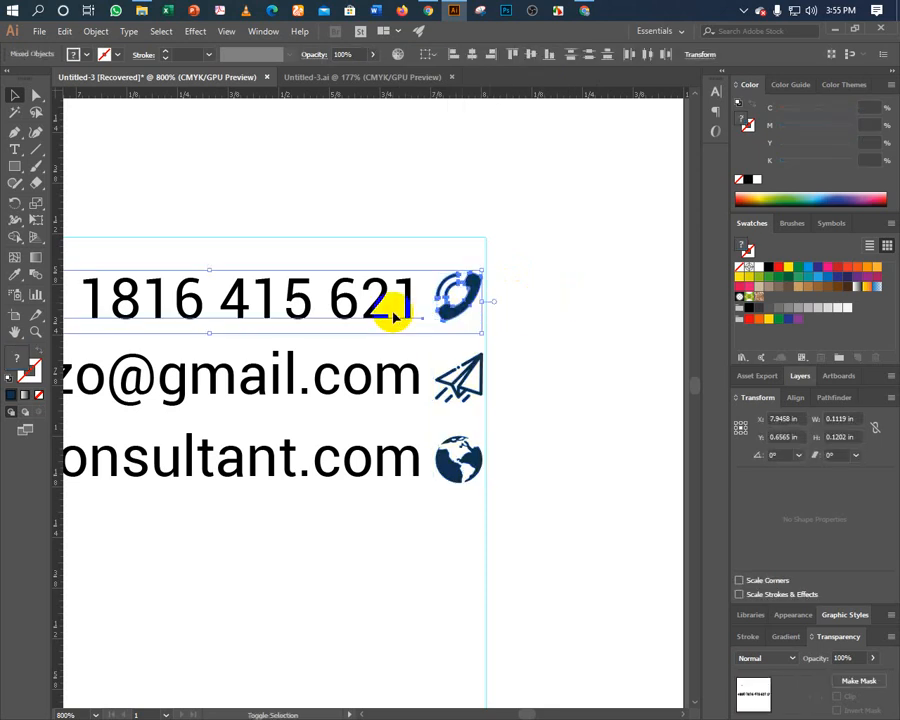
{"action": "key", "text": "ctrl"}
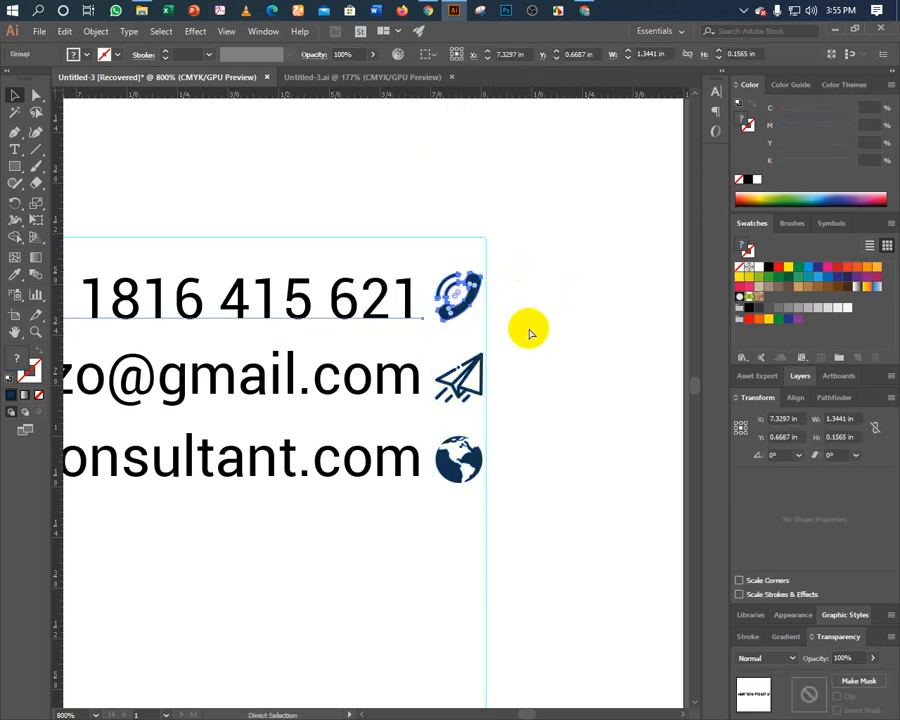
{"action": "left_click", "coordinate": [456, 376]}
{"action": "left_click", "coordinate": [412, 390], "text": "shift"}
{"action": "key", "text": "ctrl"}
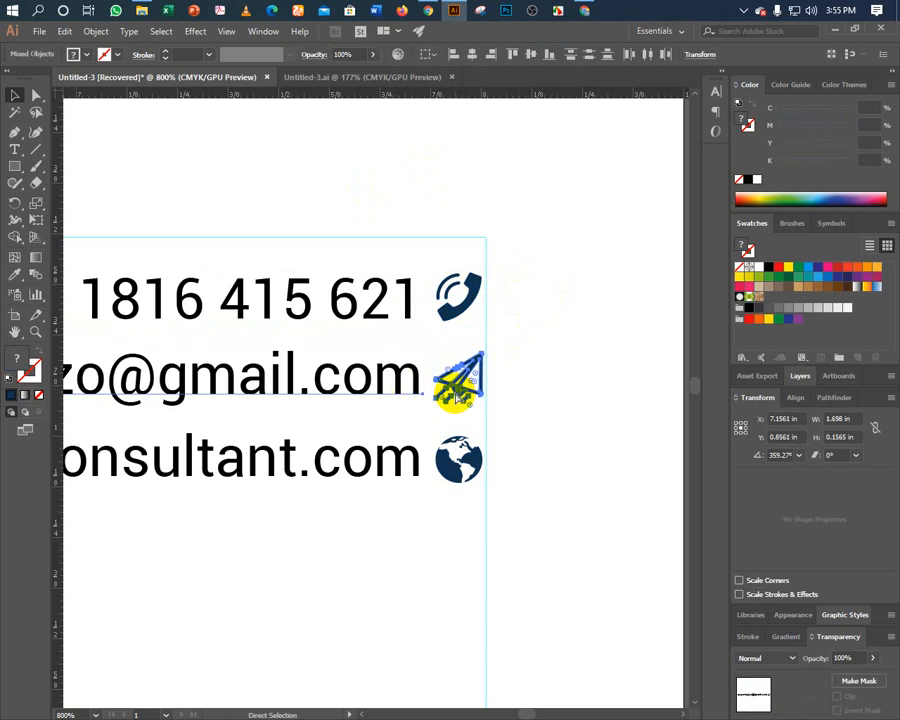
{"action": "left_click", "coordinate": [455, 460]}
{"action": "left_click", "coordinate": [402, 464], "text": "shift"}
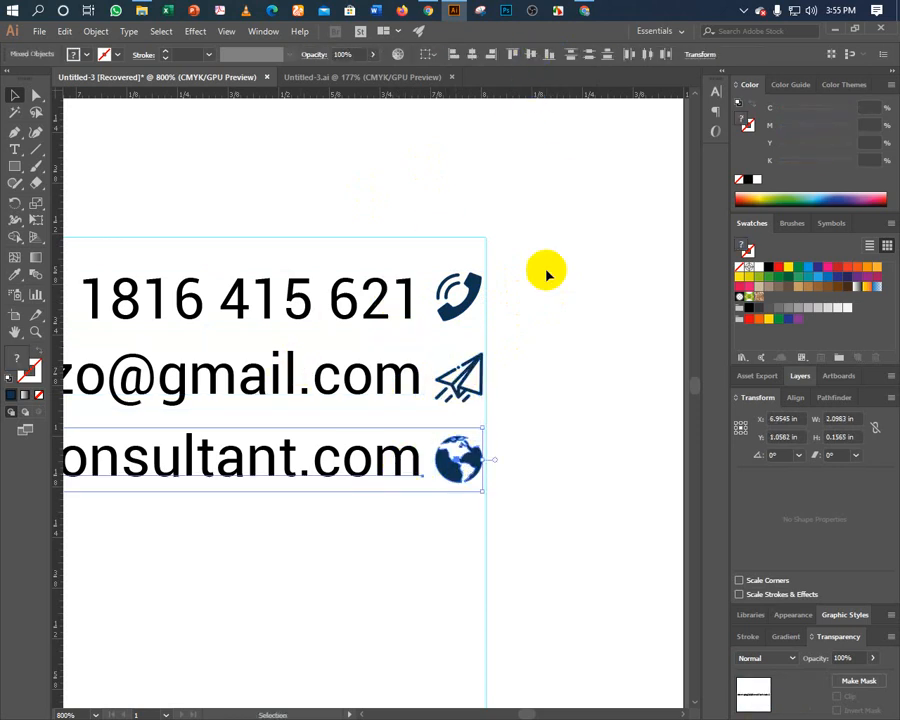
{"action": "key", "text": "ctrl+g"}
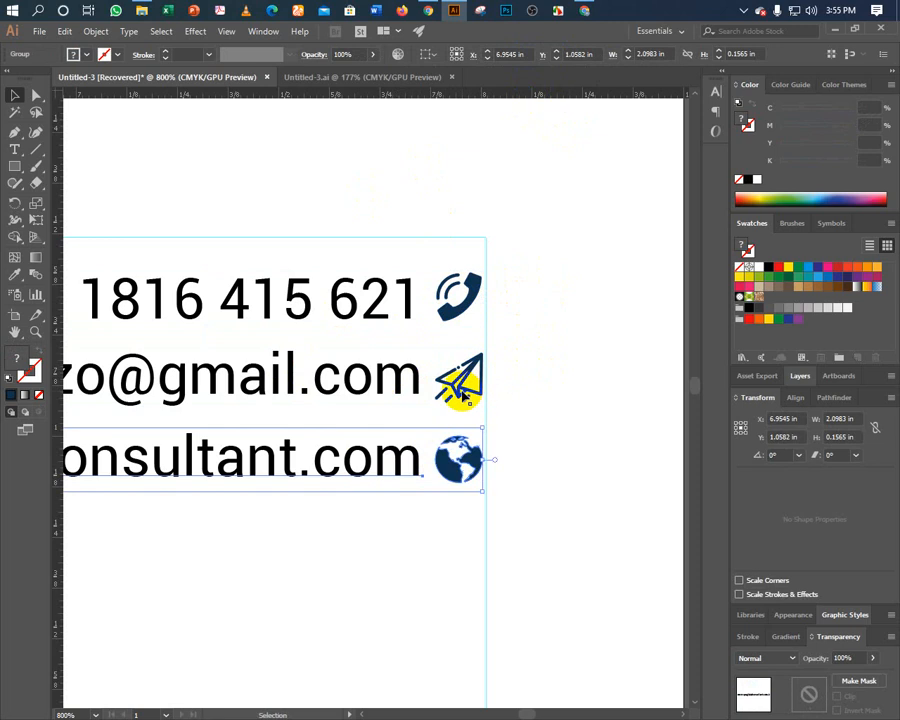
{"action": "left_click", "coordinate": [458, 380], "text": "shift"}
{"action": "left_click", "coordinate": [451, 340], "text": "shift"}
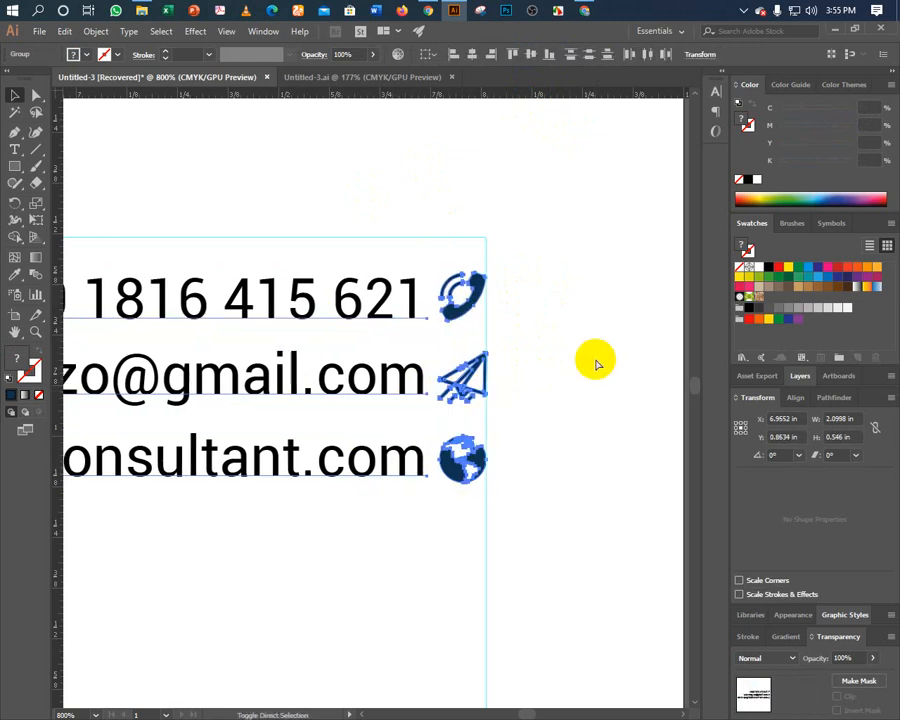
{"action": "key", "text": "v"}
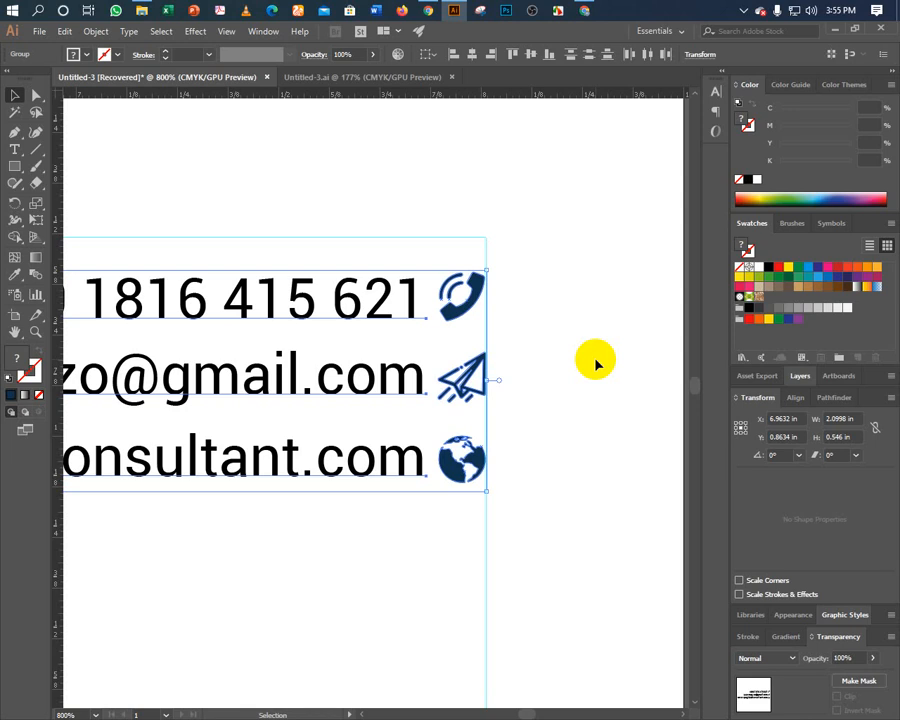
Copy the business card onto the letterhead and ungroup it.
{"action": "key", "text": "a"}
{"action": "key", "text": "ctrl+0"}
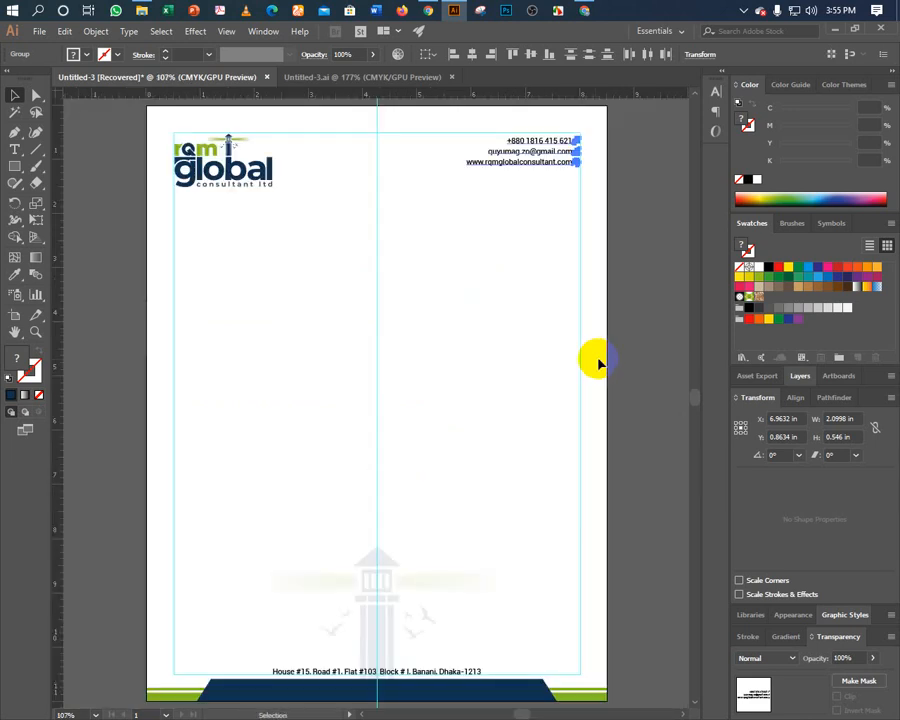
{"action": "left_click", "coordinate": [638, 312]}
{"action": "key", "text": "v"}
{"action": "left_click", "coordinate": [70, 354]}
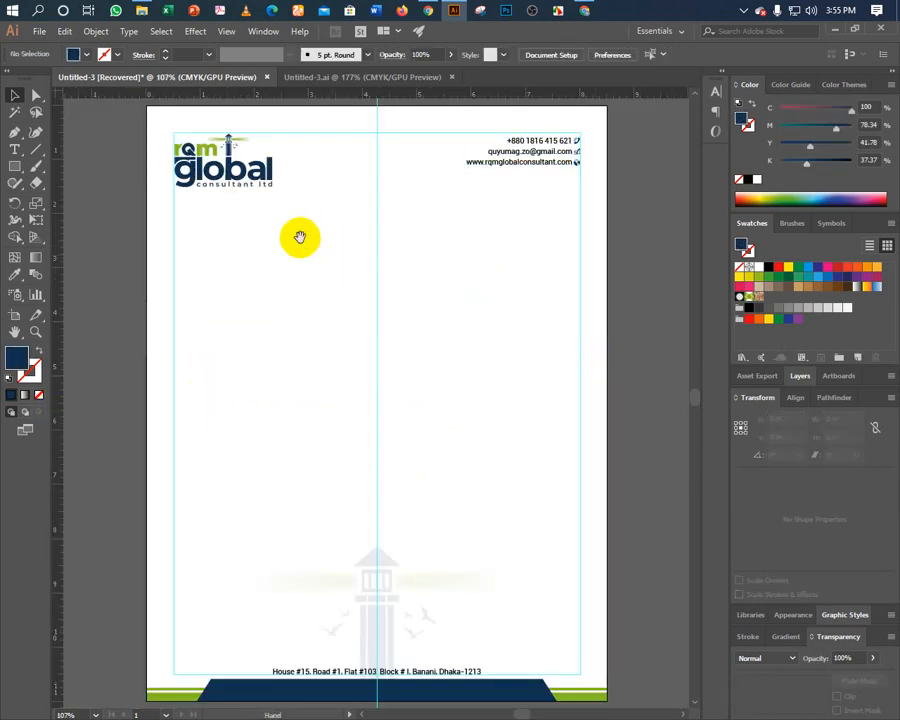
{"action": "scroll", "coordinate": [298, 238], "scroll_direction": "up", "scroll_amount": 3}
{"action": "left_click_drag", "start_coordinate": [269, 187], "coordinate": [281, 446]}
{"action": "right_click", "coordinate": [289, 452]}
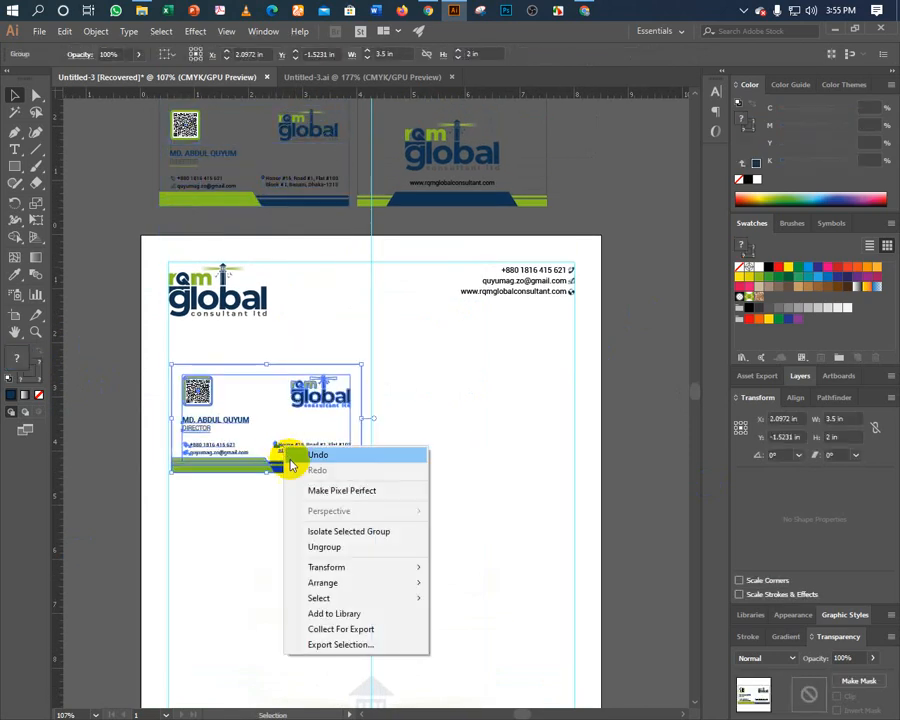
{"action": "left_click", "coordinate": [306, 546]}
Pull the small location pin off the card and delete the remaining card pieces.
{"action": "left_click", "coordinate": [272, 446]}
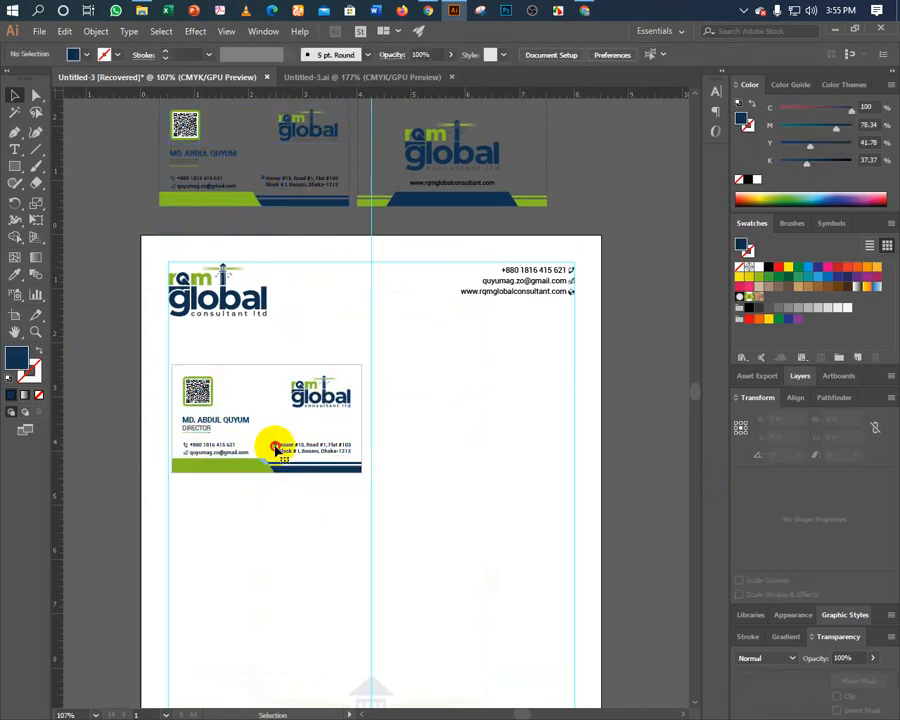
{"action": "left_click", "coordinate": [275, 449]}
{"action": "left_click_drag", "start_coordinate": [275, 449], "coordinate": [268, 558]}
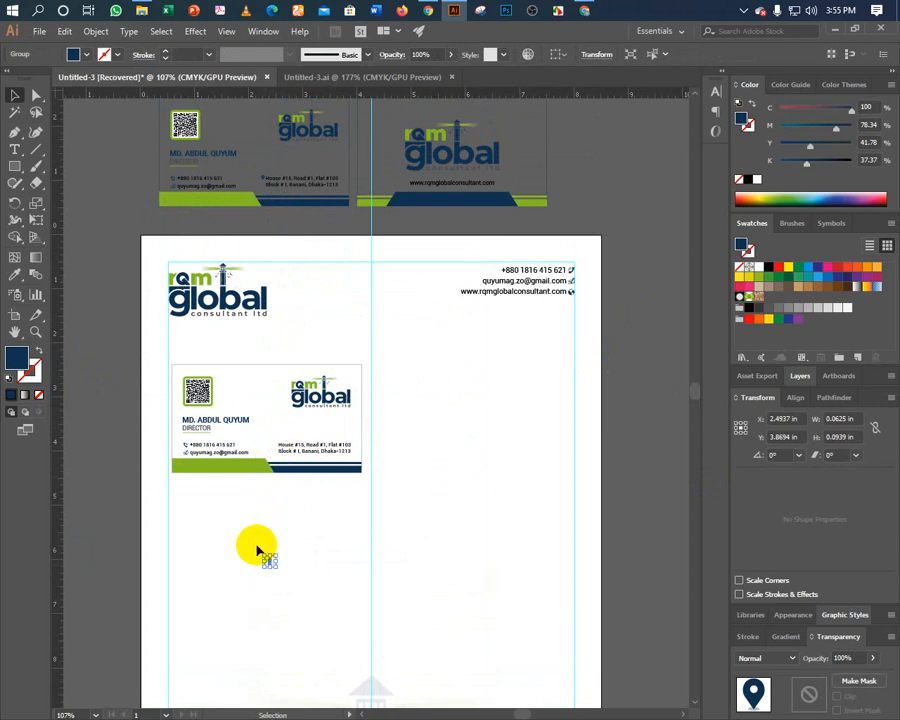
{"action": "left_click", "coordinate": [208, 512]}
{"action": "left_click_drag", "start_coordinate": [187, 493], "coordinate": [325, 358]}
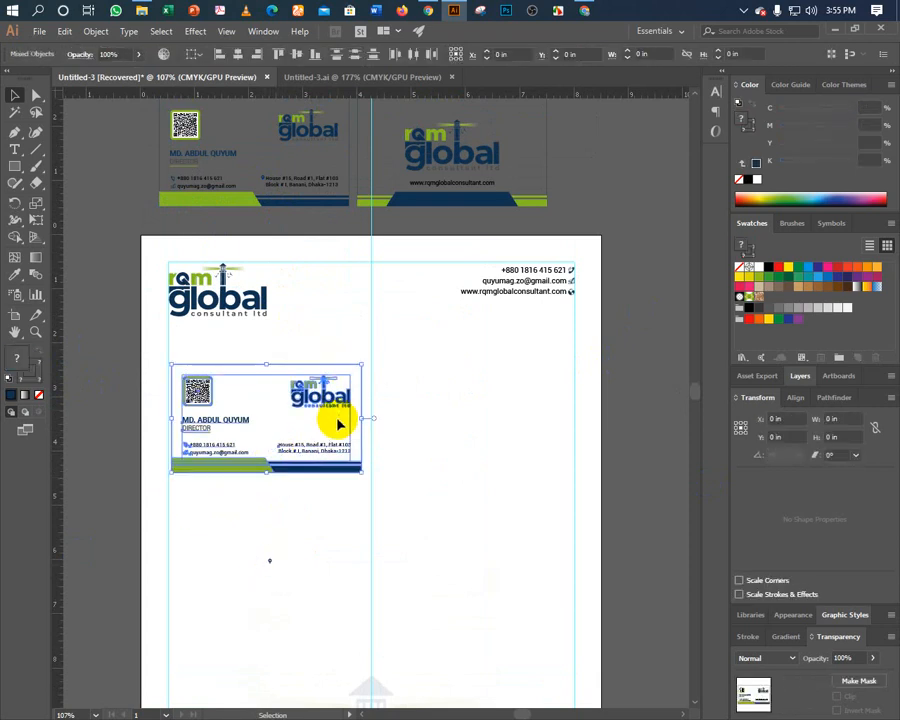
{"action": "key", "text": "Delete"}
{"action": "left_click_drag", "start_coordinate": [274, 470], "coordinate": [258, 355]}
{"action": "left_click", "coordinate": [276, 370]}
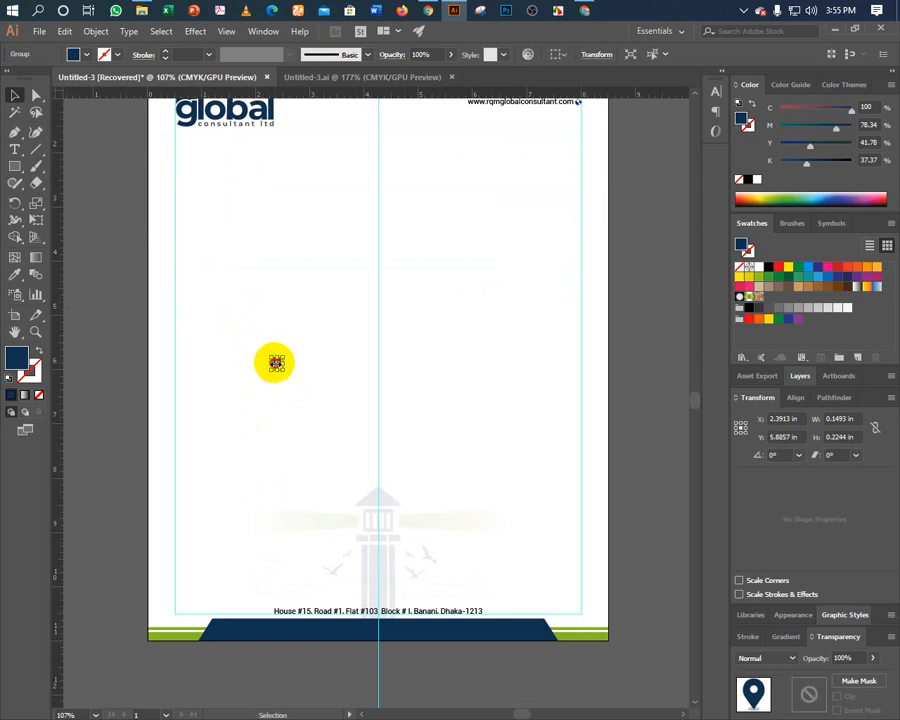
Move the location pin down to just above the footer address line.
{"action": "left_click", "coordinate": [290, 370]}
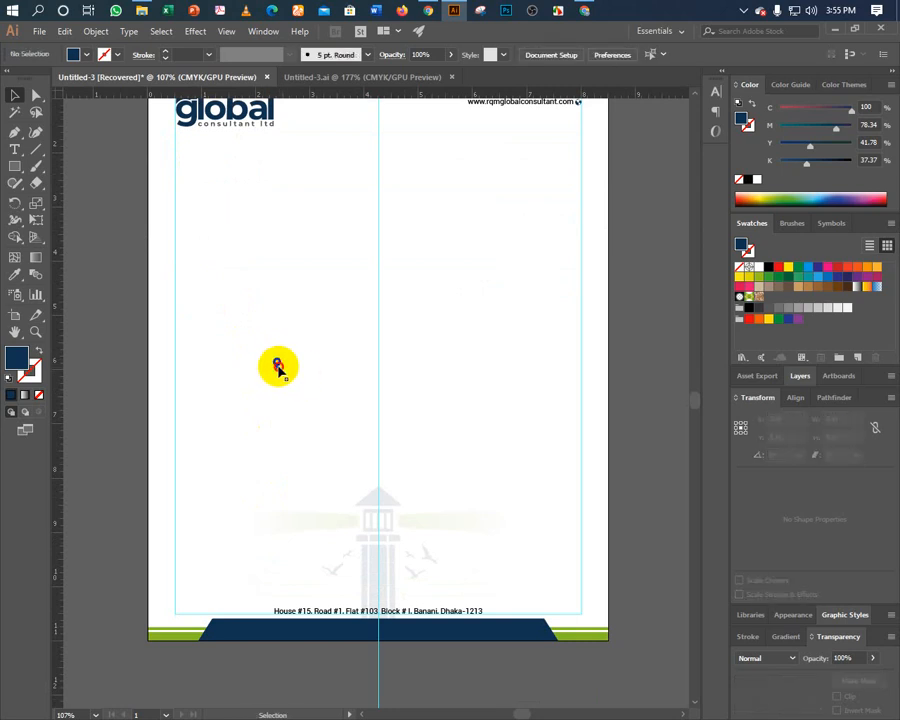
{"action": "left_click", "coordinate": [277, 366]}
{"action": "left_click_drag", "start_coordinate": [277, 366], "coordinate": [378, 598]}
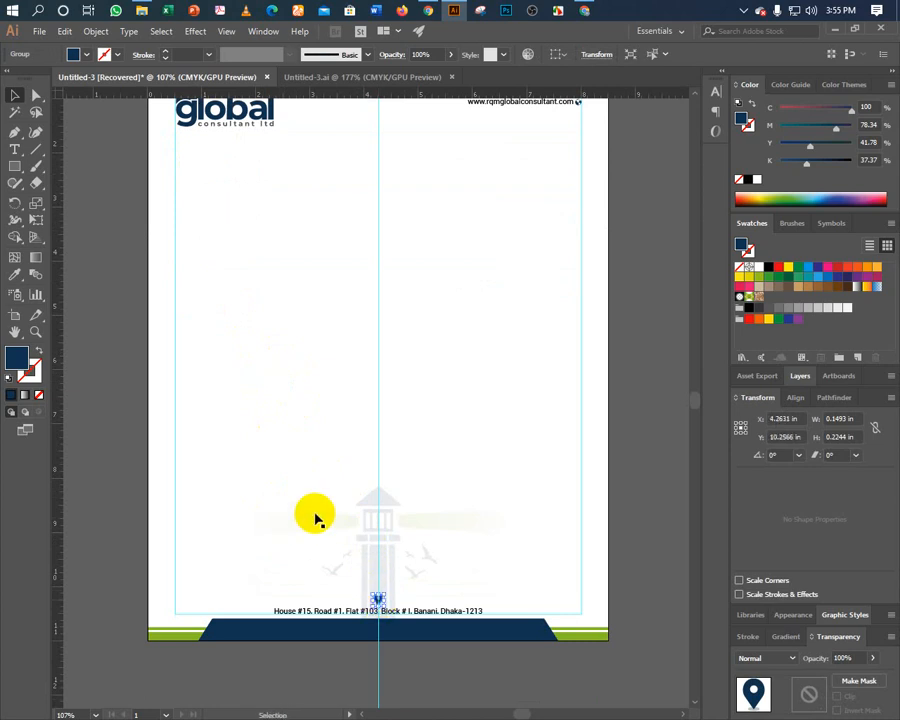
{"action": "key", "text": "ctrl+equal"}
{"action": "key", "text": "ctrl+equal"}
{"action": "key", "text": "ctrl+equal"}
{"action": "key", "text": "ctrl+equal"}
{"action": "key", "text": "ctrl+equal"}
{"action": "key", "text": "ctrl+equal"}
{"action": "key", "text": "ctrl+equal"}
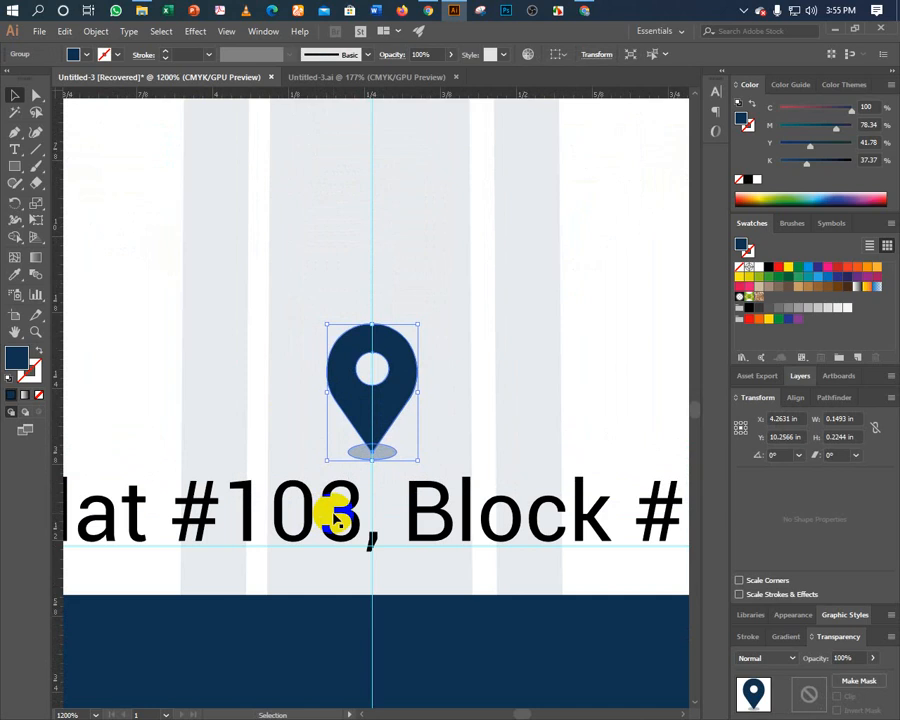
{"action": "key", "text": "Up"}
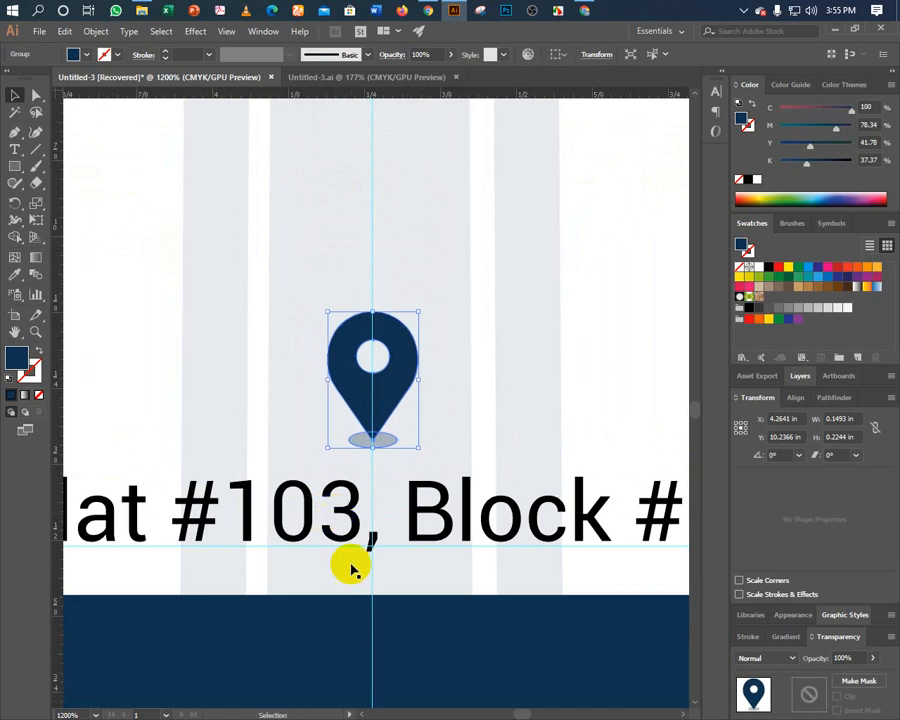
Inspect the faint grey column paths sitting behind the pin.
{"action": "left_click", "coordinate": [328, 578]}
{"action": "left_click", "coordinate": [118, 449]}
{"action": "key", "text": "a"}
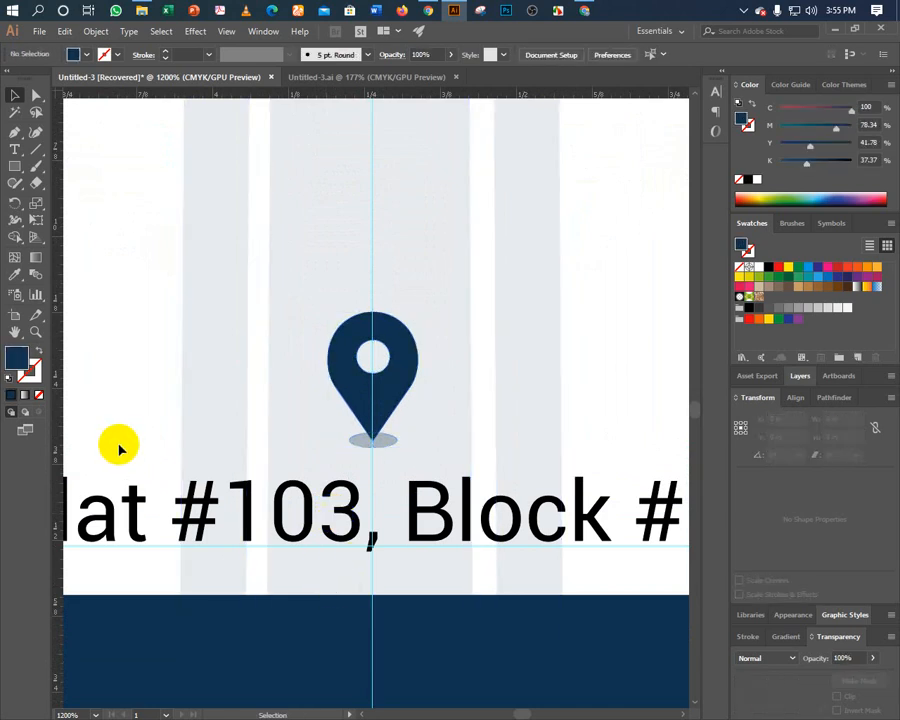
{"action": "left_click", "coordinate": [343, 458]}
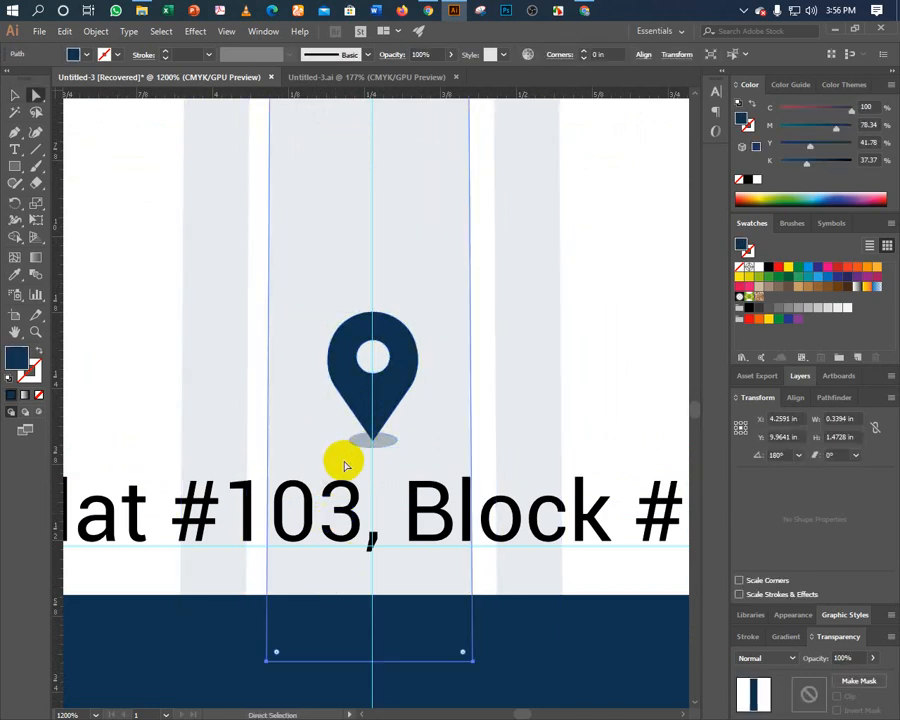
{"action": "left_click", "coordinate": [140, 437]}
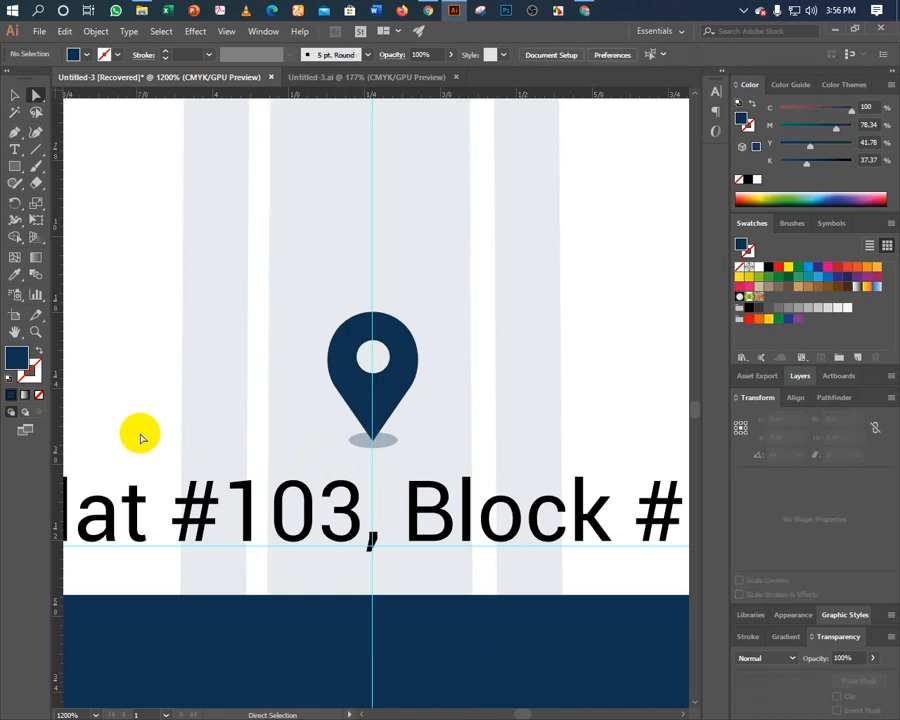
{"action": "key", "text": "v"}
Select the pin's soft shadow ellipse and widen it slightly.
{"action": "left_click", "coordinate": [335, 379]}
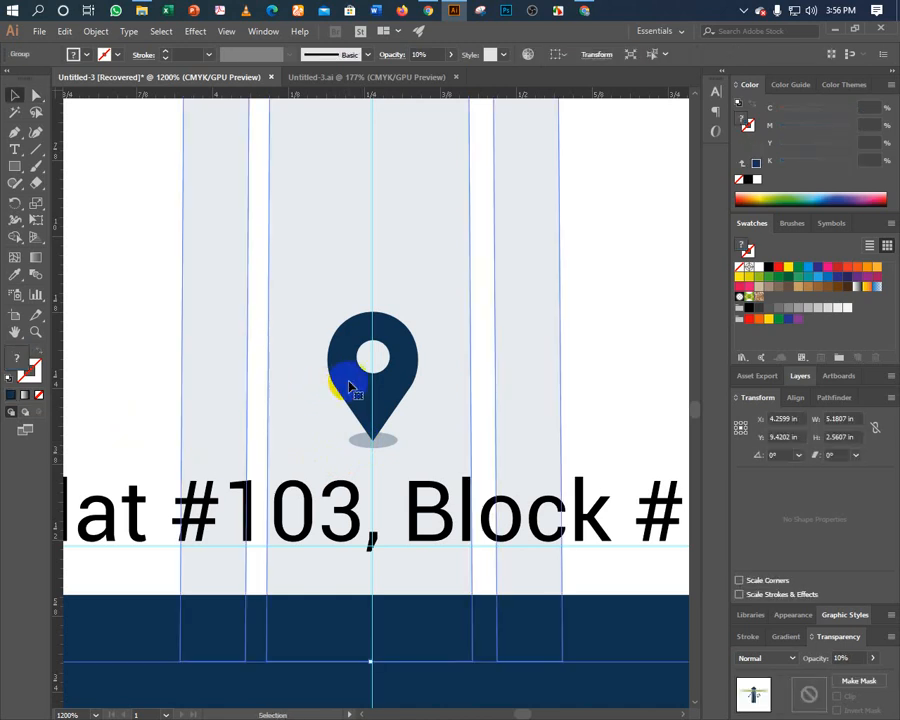
{"action": "key", "text": "ctrl"}
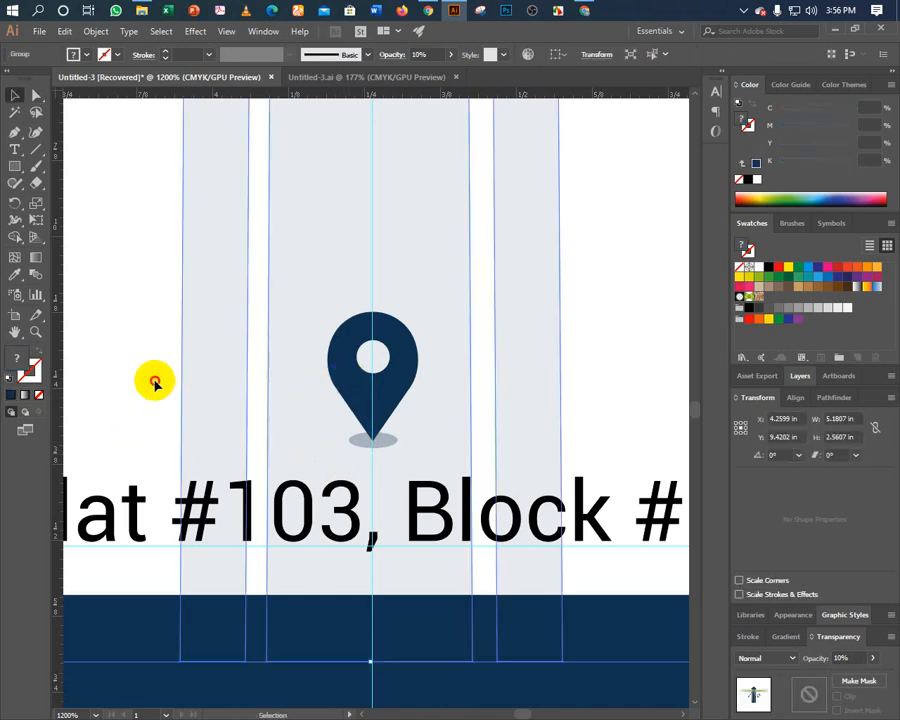
{"action": "left_click", "coordinate": [153, 378]}
{"action": "left_click", "coordinate": [366, 393]}
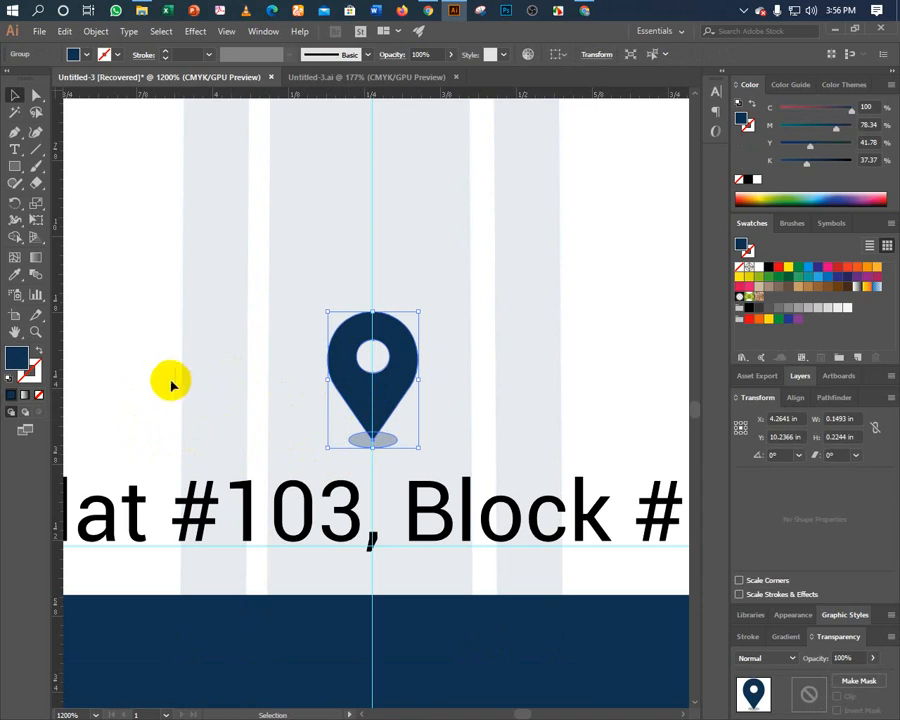
{"action": "left_click", "coordinate": [283, 434]}
{"action": "key", "text": "a"}
{"action": "left_click", "coordinate": [363, 443]}
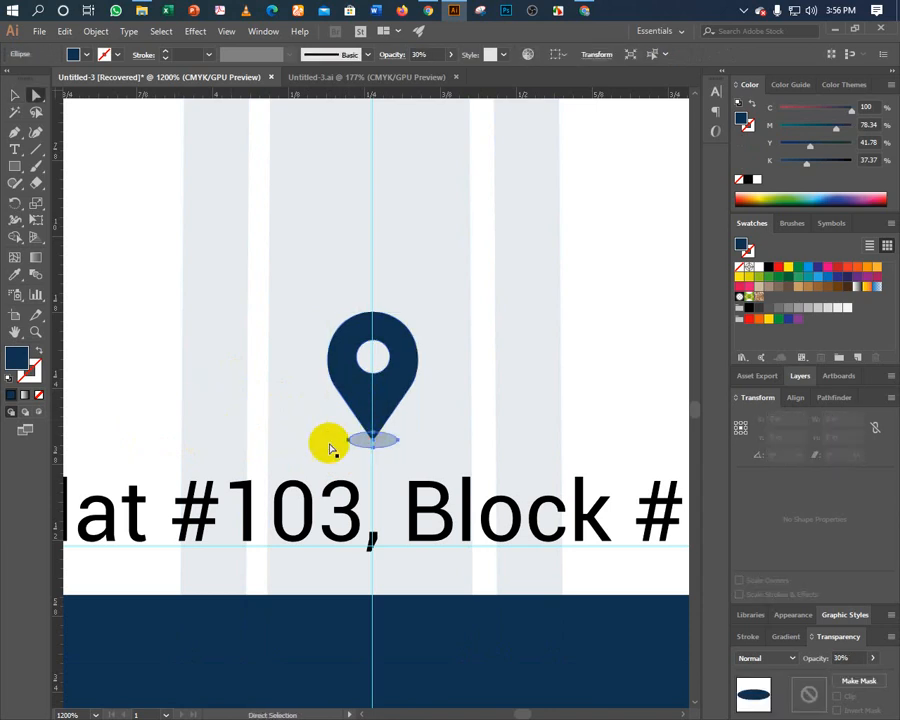
{"action": "key", "text": "v"}
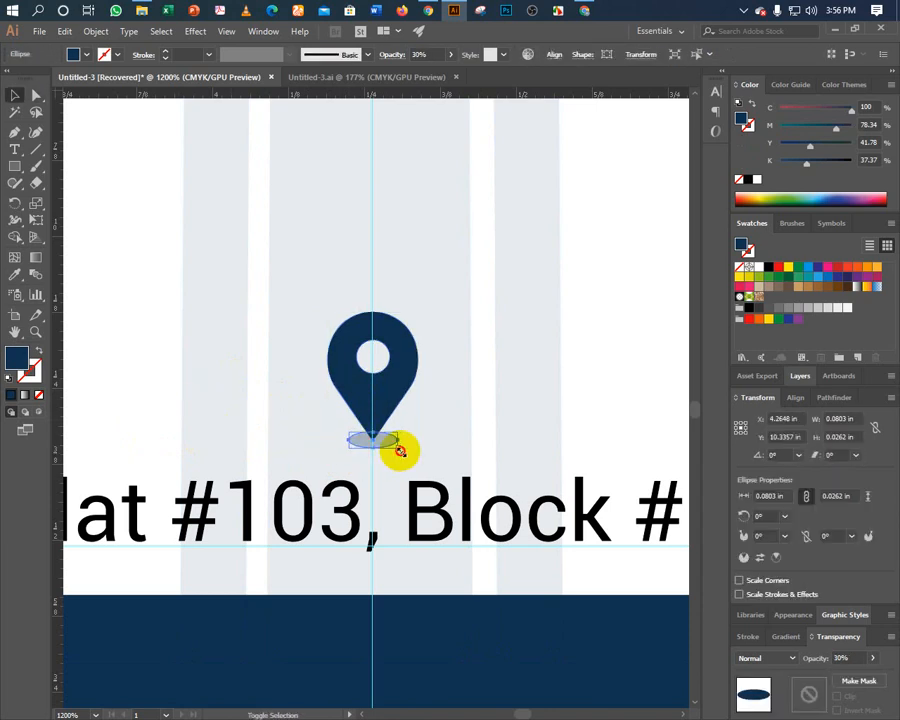
{"action": "left_click_drag", "start_coordinate": [399, 450], "coordinate": [404, 449]}
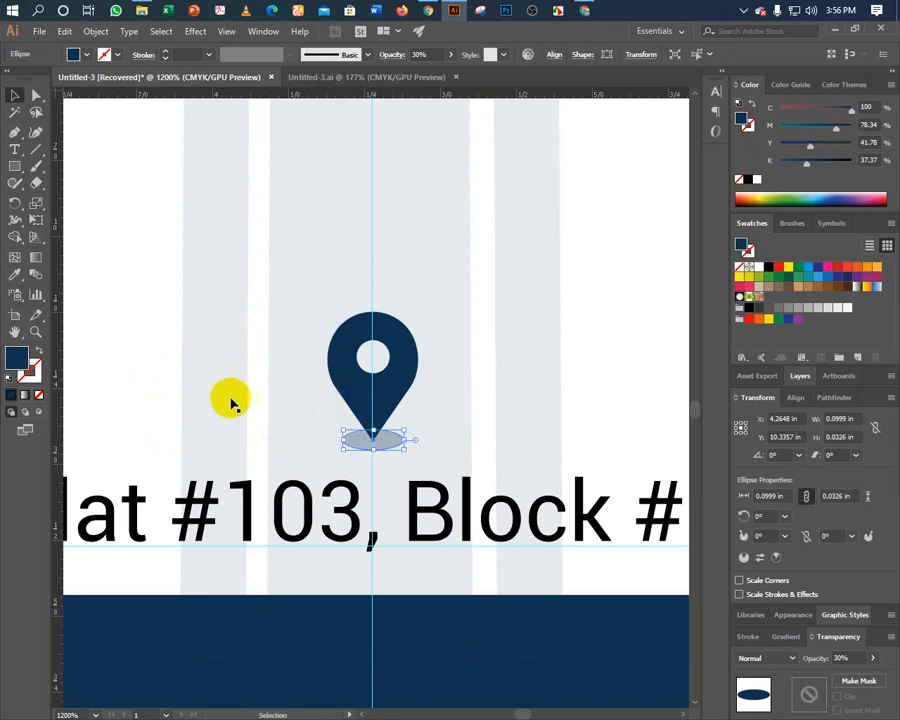
Shift the whole location pin a little lower and view the full letterhead.
{"action": "left_click", "coordinate": [394, 378]}
{"action": "mouse_move", "coordinate": [393, 382]}
{"action": "left_mouse_down"}
{"action": "mouse_move", "coordinate": [382, 378]}
{"action": "mouse_move", "coordinate": [385, 386]}
{"action": "left_mouse_up"}
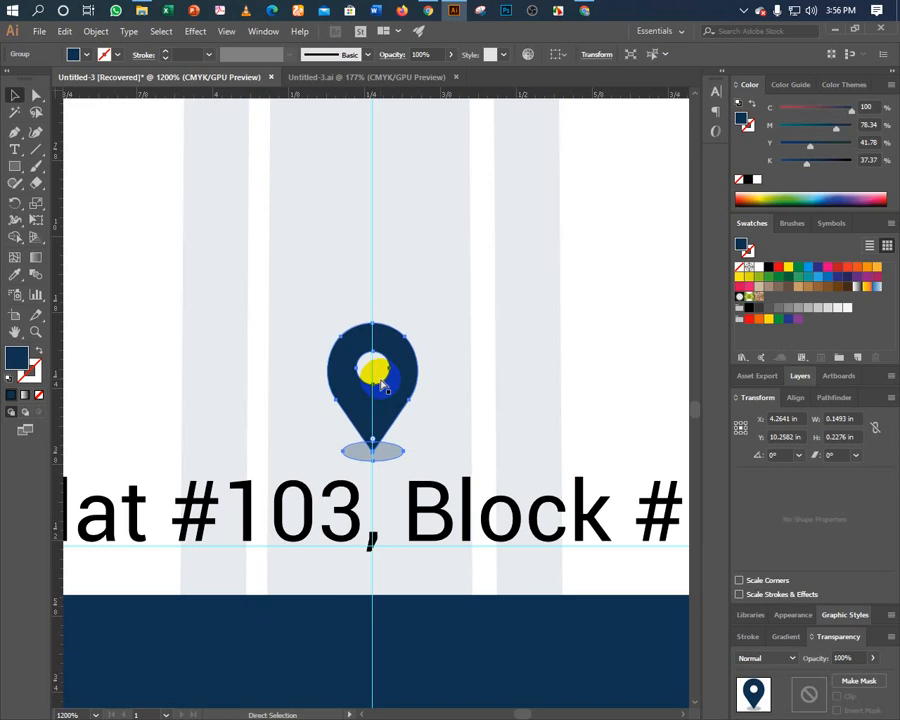
{"action": "key", "text": "ctrl+0"}
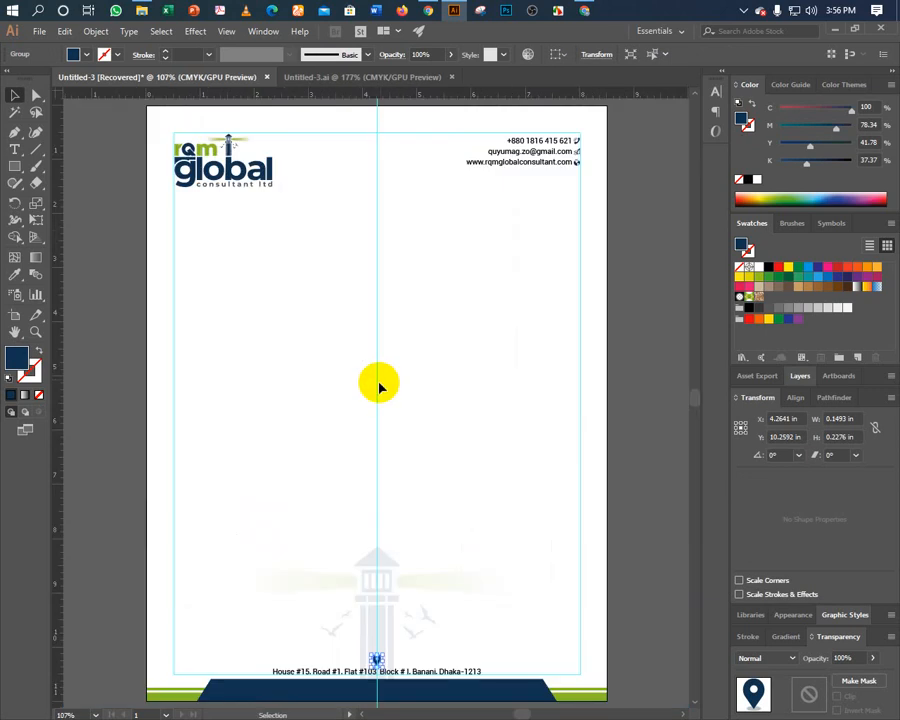
Stretch the lighthouse watermark taller from its top edge, enlarging it to about 5.96 in wide.
{"action": "left_click", "coordinate": [290, 455]}
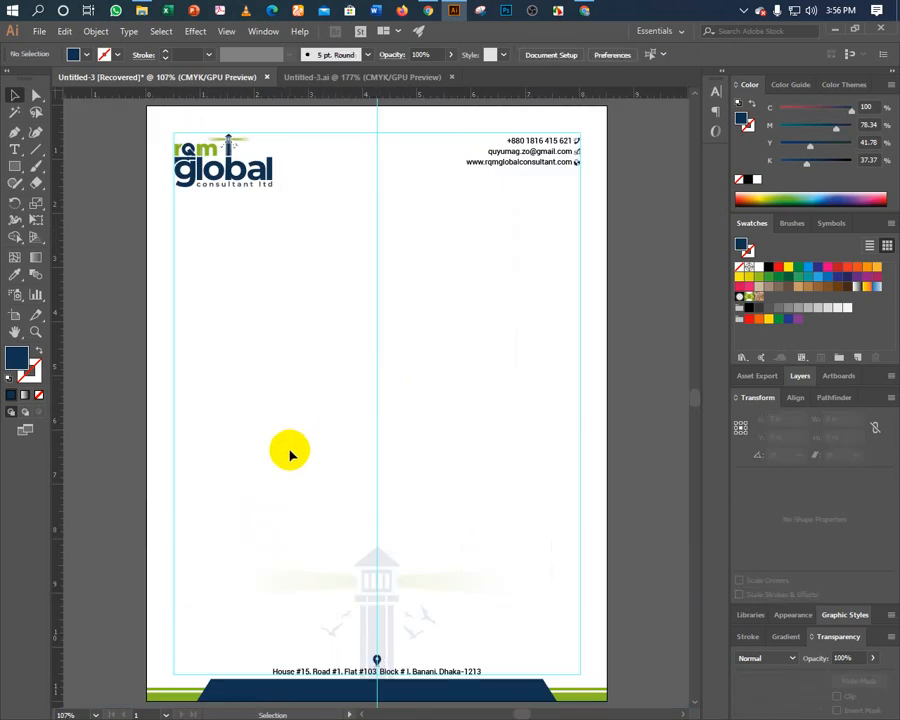
{"action": "left_click", "coordinate": [369, 562]}
{"action": "left_click_drag", "start_coordinate": [366, 542], "coordinate": [373, 527]}
{"action": "key", "text": "ctrl"}
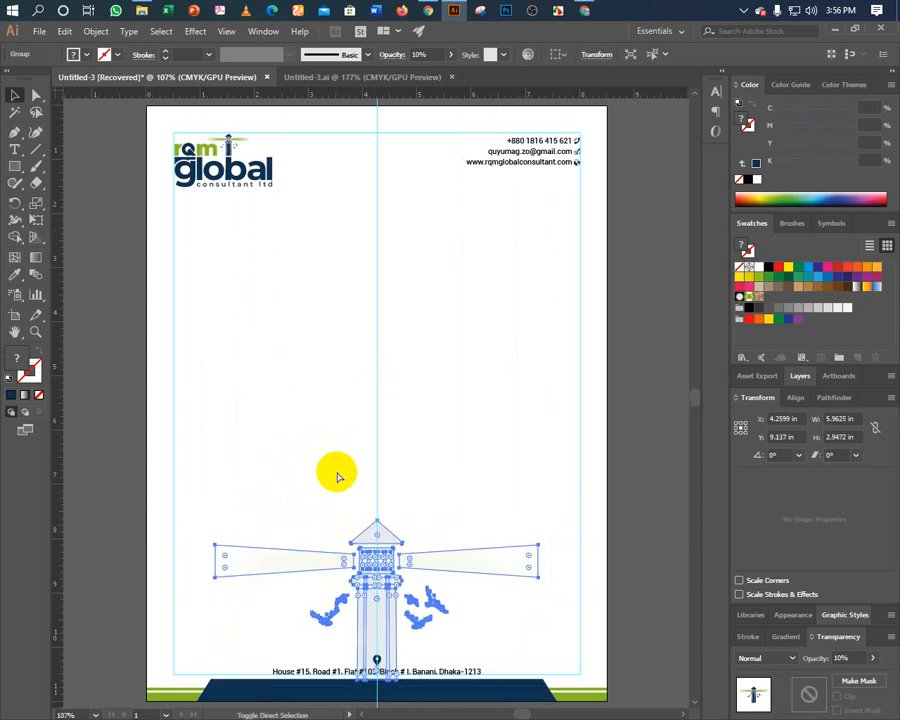
{"action": "left_click", "coordinate": [337, 477]}
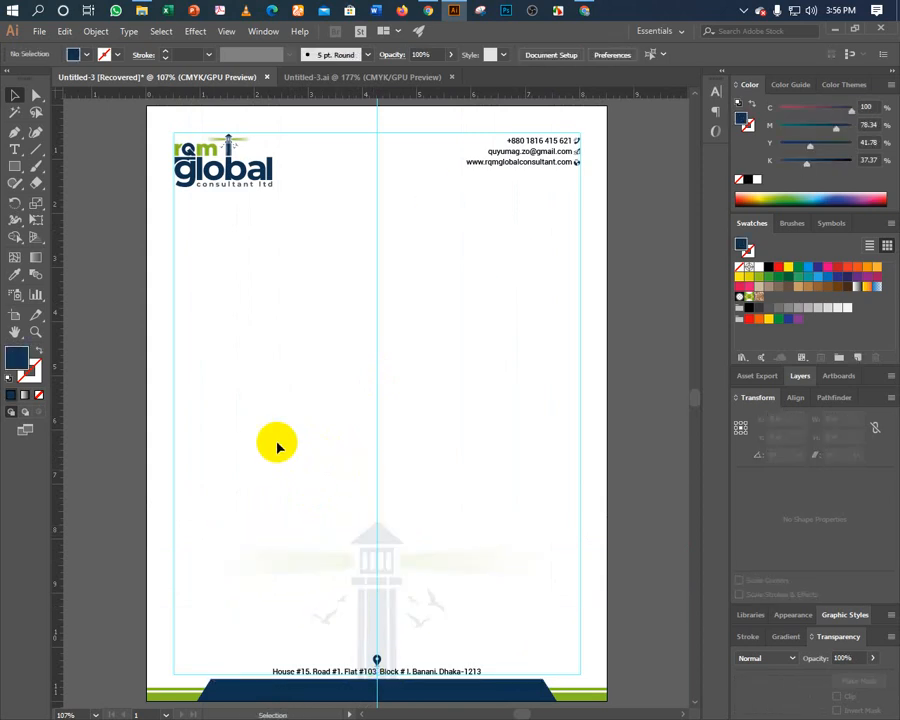
{"action": "key", "text": "ctrl+plus"}
{"action": "key", "text": "ctrl+plus"}
{"action": "key", "text": "ctrl+plus"}
{"action": "key", "text": "ctrl+plus"}
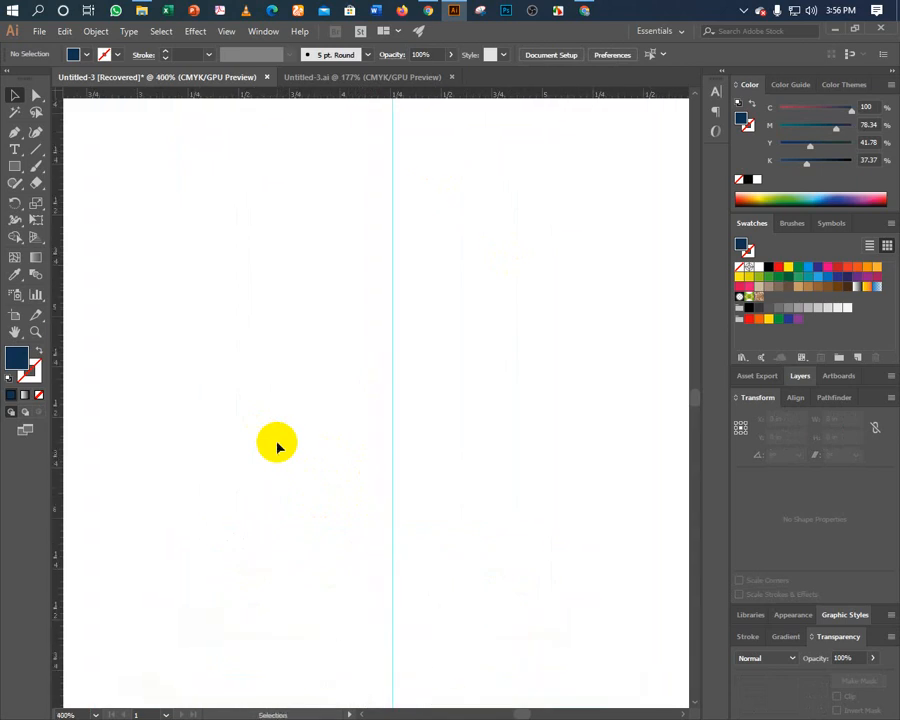
{"action": "left_click_drag", "start_coordinate": [320, 522], "coordinate": [456, 180]}
{"action": "scroll", "coordinate": [428, 388], "scroll_direction": "down", "scroll_amount": 5}
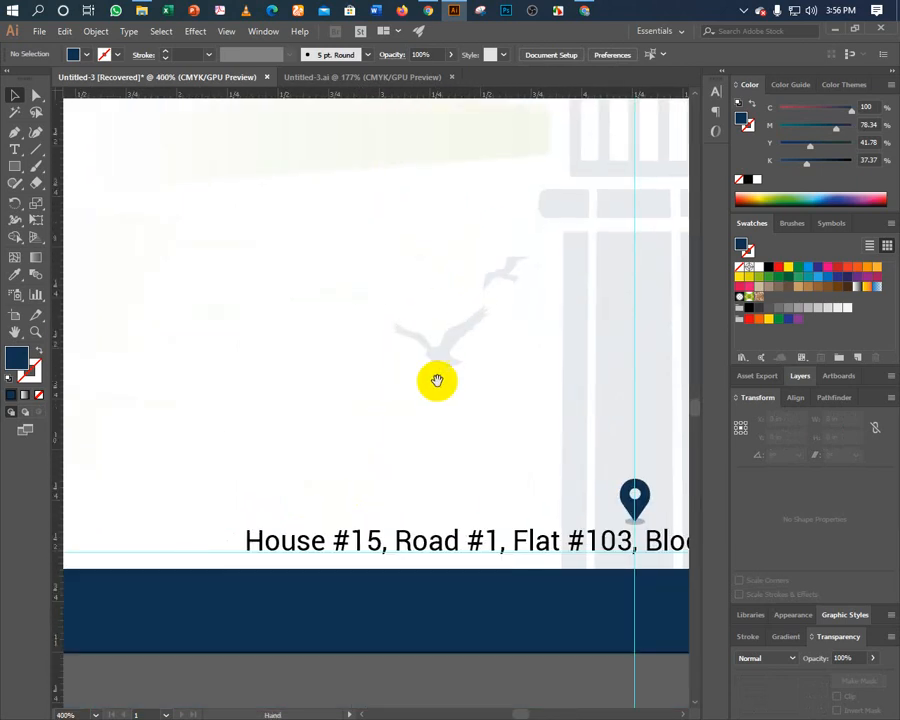
{"action": "scroll", "coordinate": [414, 400], "scroll_direction": "right", "scroll_amount": 3}
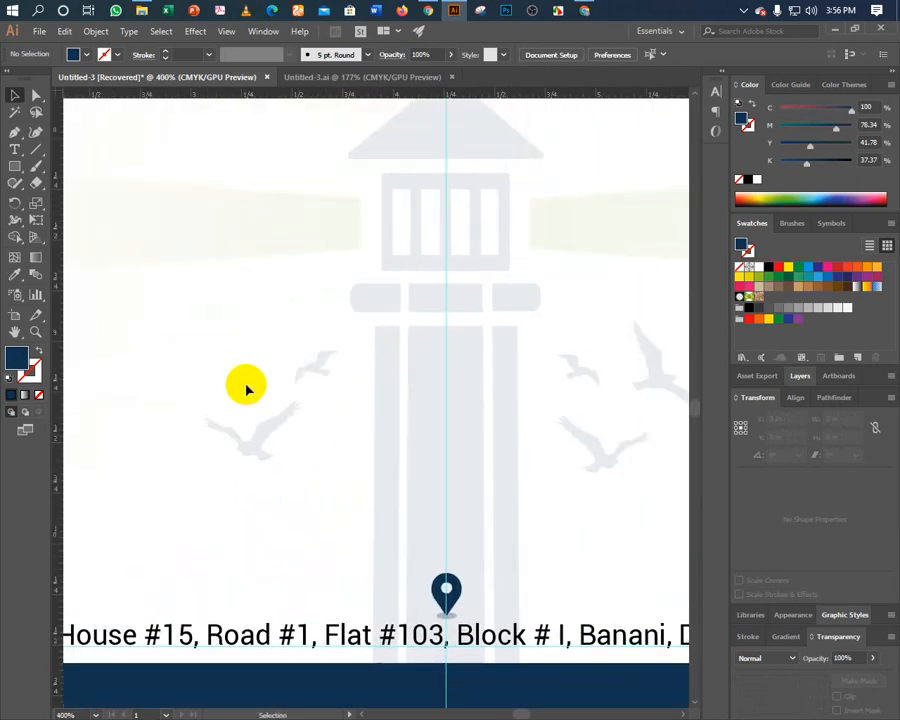
Select the green and navy footer shapes with the page frame and compare them in Outline view.
{"action": "left_click_drag", "start_coordinate": [245, 388], "coordinate": [360, 426]}
{"action": "scroll", "coordinate": [365, 390], "scroll_direction": "down", "scroll_amount": 3}
{"action": "scroll", "coordinate": [368, 366], "scroll_direction": "left", "scroll_amount": 6}
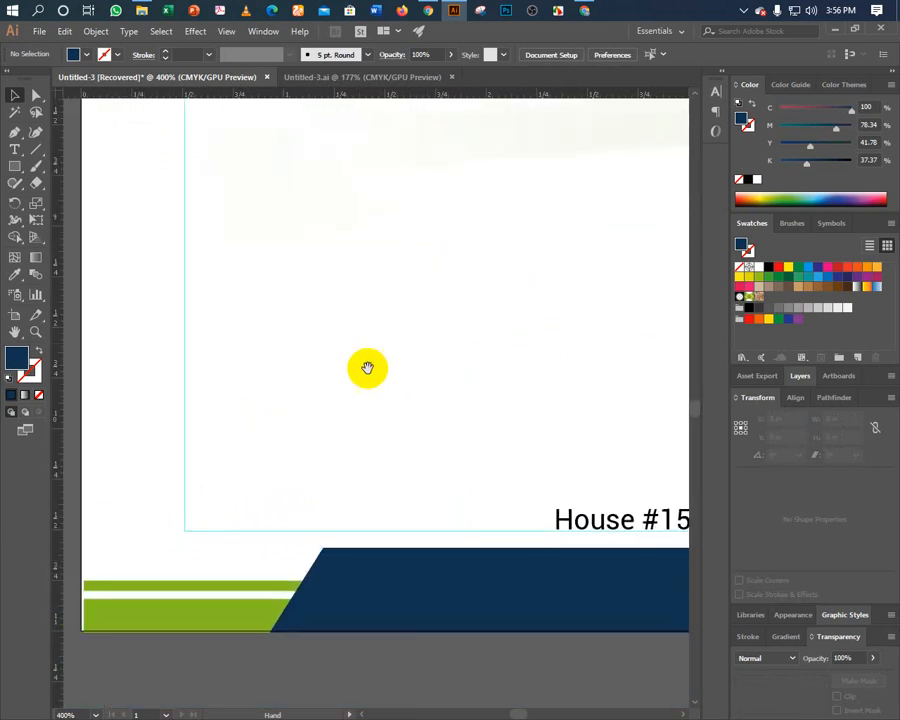
{"action": "left_click", "coordinate": [107, 613]}
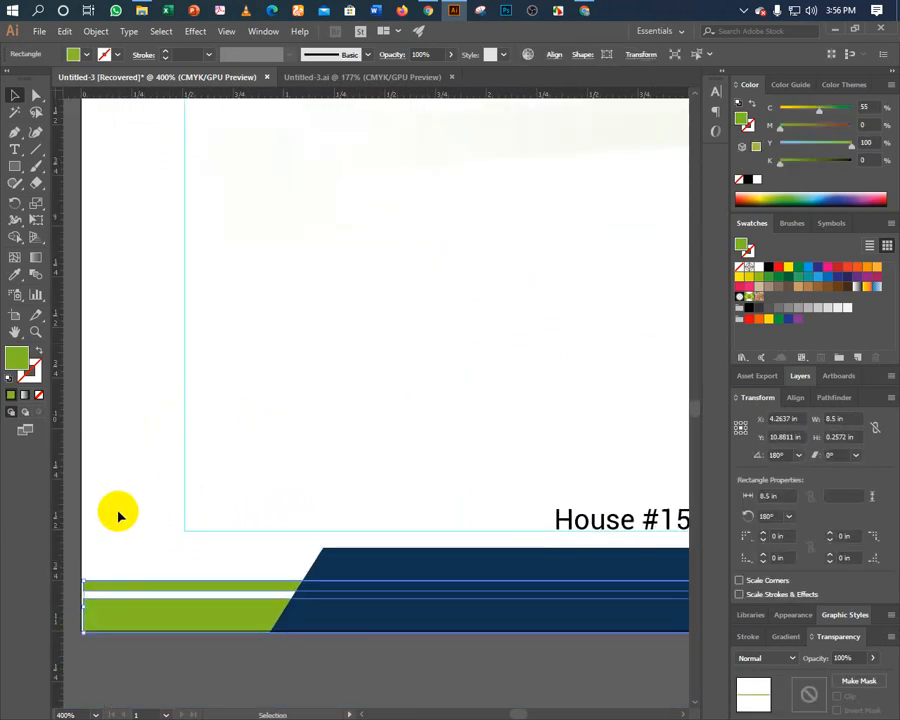
{"action": "left_click", "coordinate": [118, 508]}
{"action": "left_click_drag", "start_coordinate": [255, 653], "coordinate": [326, 613]}
{"action": "left_click", "coordinate": [261, 617]}
{"action": "left_click", "coordinate": [231, 647]}
{"action": "left_click", "coordinate": [290, 632]}
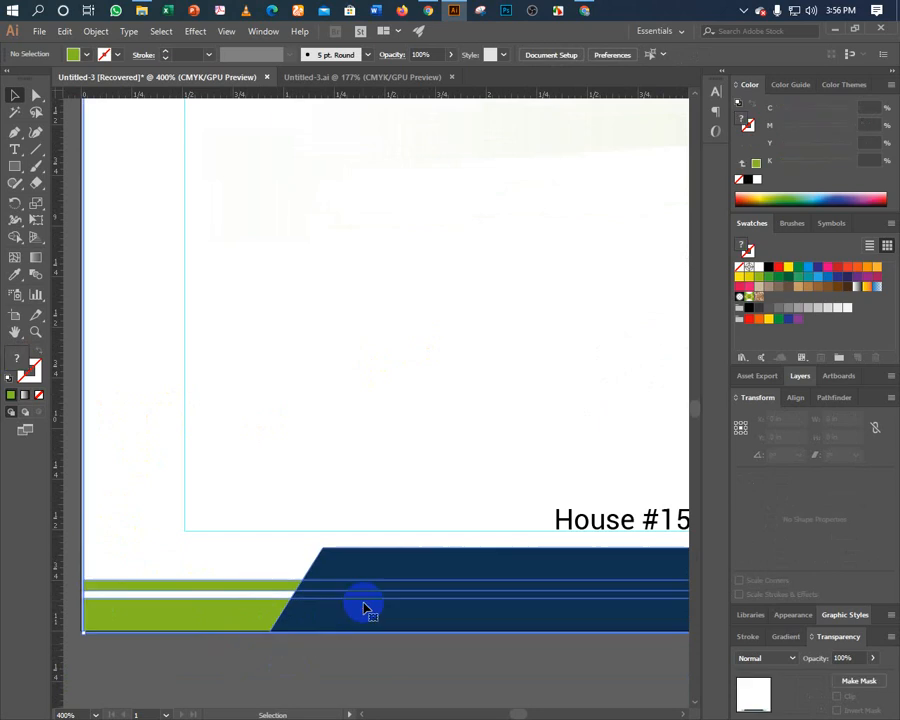
{"action": "key", "text": "a"}
{"action": "key", "text": "ctrl+y"}
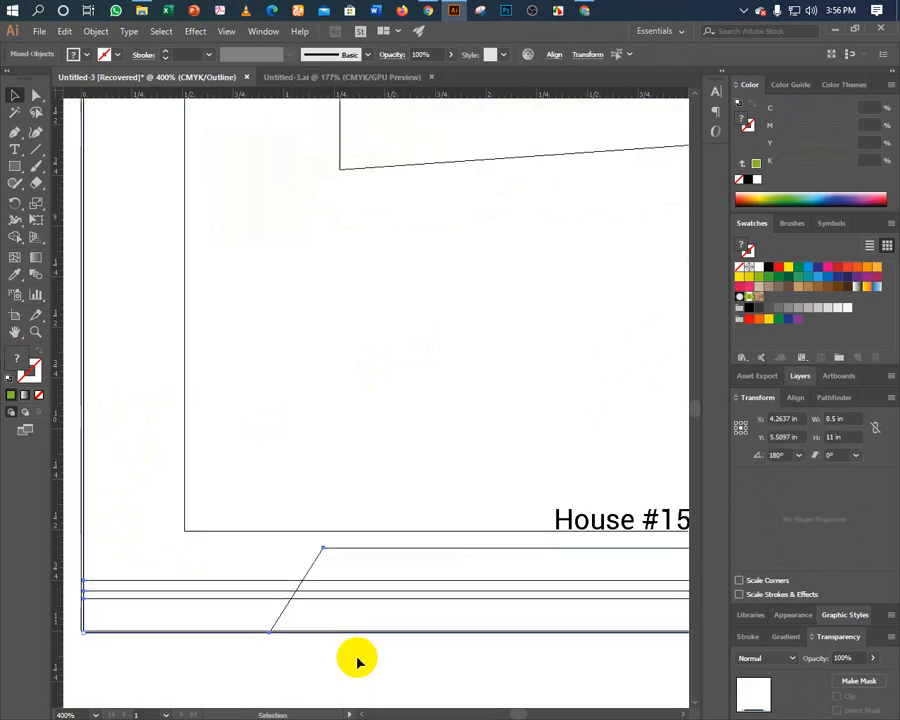
Nudge the footer shapes flush with the page's left and bottom edges, then restore Preview.
{"action": "key", "text": "Up"}
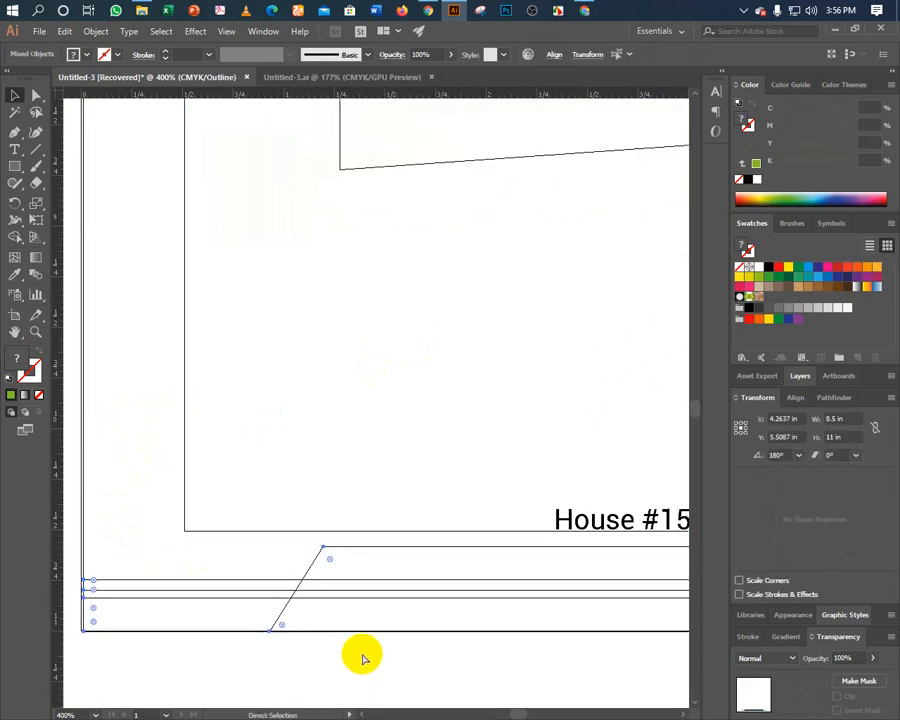
{"action": "key", "text": "Up"}
{"action": "key", "text": "Left"}
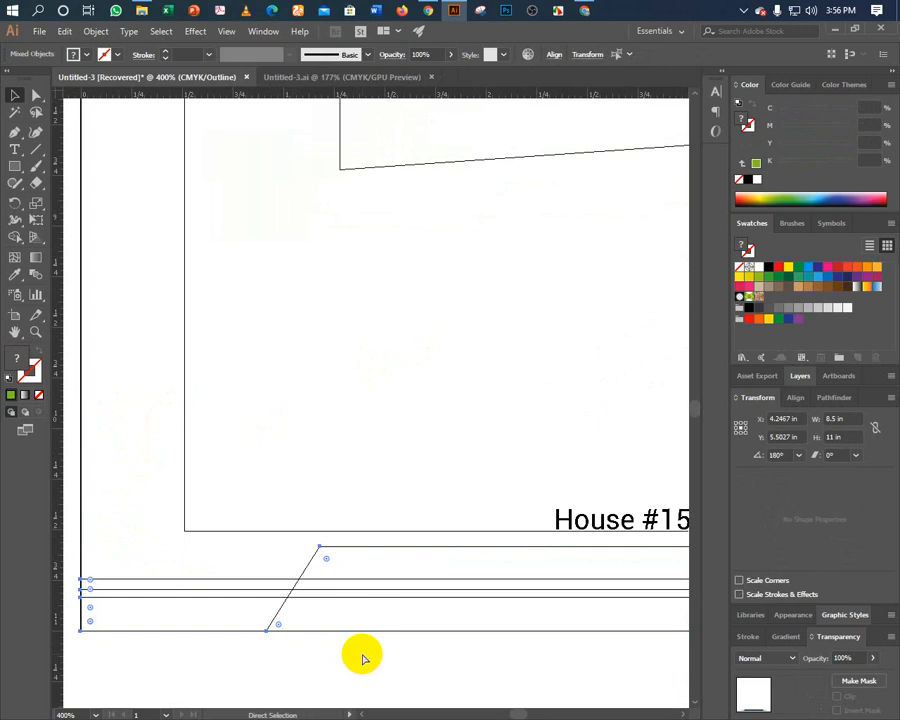
{"action": "key", "text": "Right"}
{"action": "key", "text": "v"}
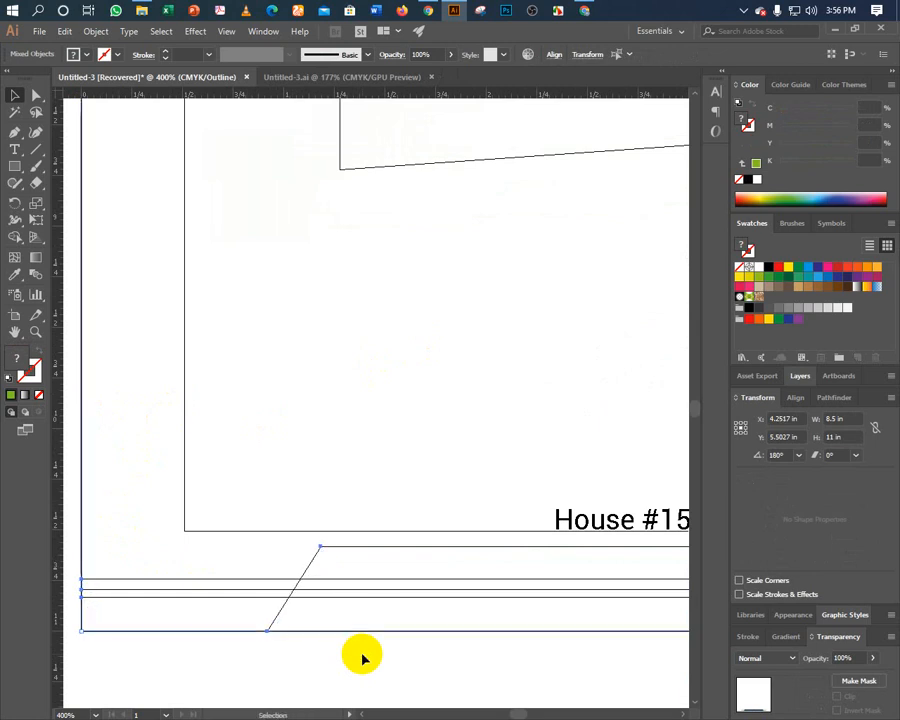
{"action": "key", "text": "Left"}
{"action": "key", "text": "Right"}
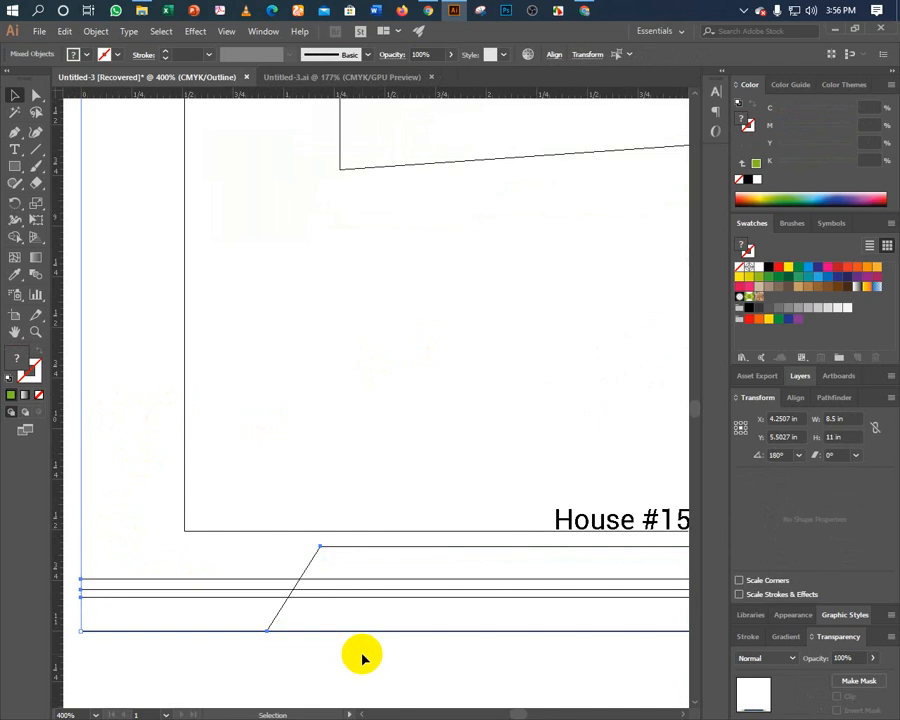
{"action": "key", "text": "Down"}
{"action": "key", "text": "Down"}
{"action": "key", "text": "Up"}
{"action": "key", "text": "Up"}
{"action": "key", "text": "Up"}
{"action": "key", "text": "Up"}
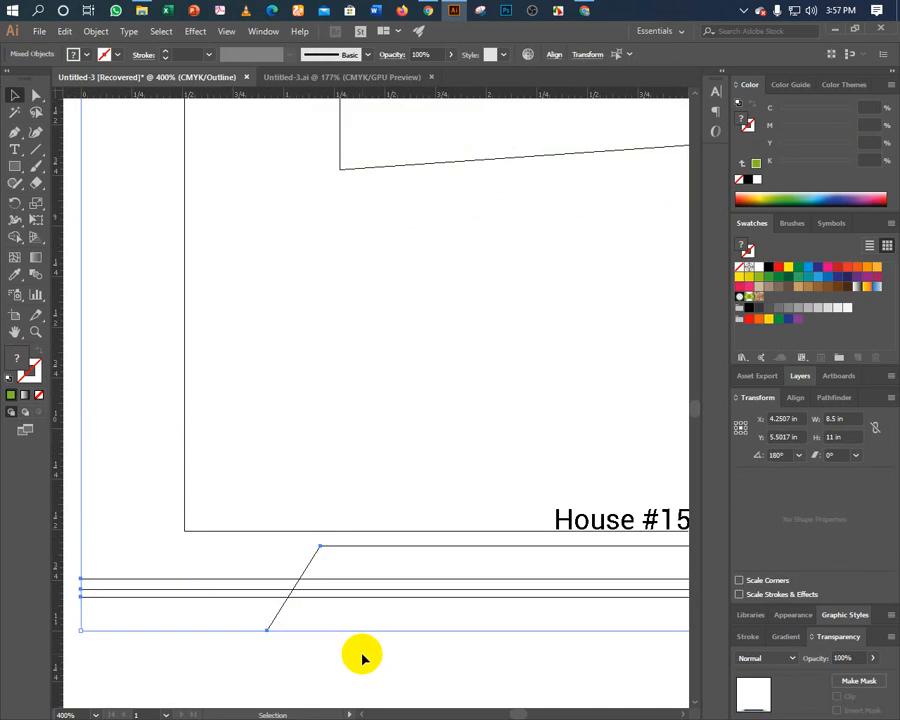
{"action": "key", "text": "ctrl+shift+a"}
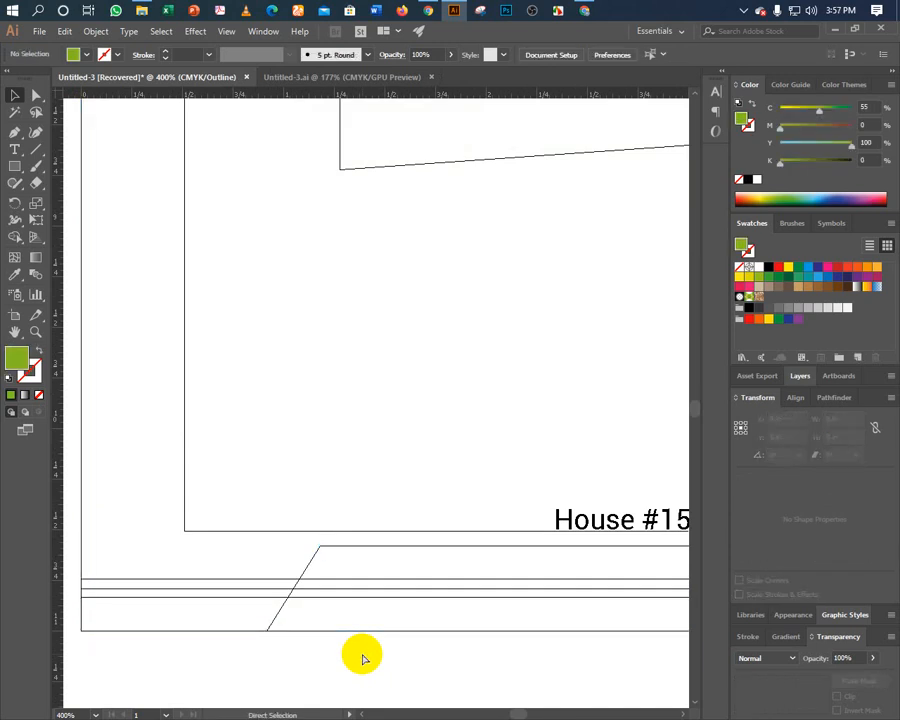
{"action": "key", "text": "ctrl+y"}
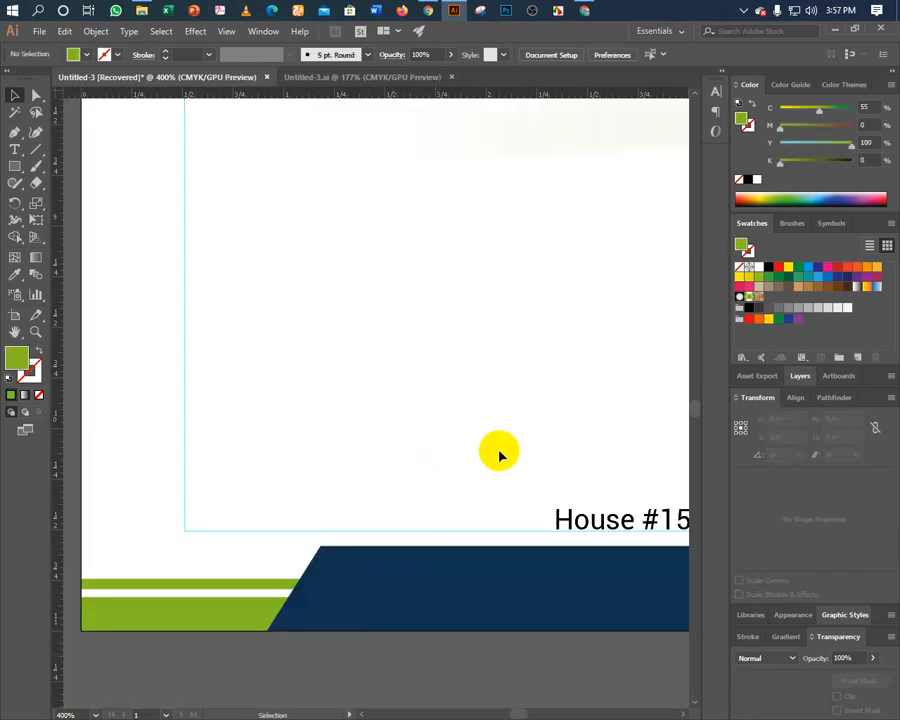
Draw a small green sample square on the page near the address line.
{"action": "left_click_drag", "start_coordinate": [442, 458], "coordinate": [289, 348]}
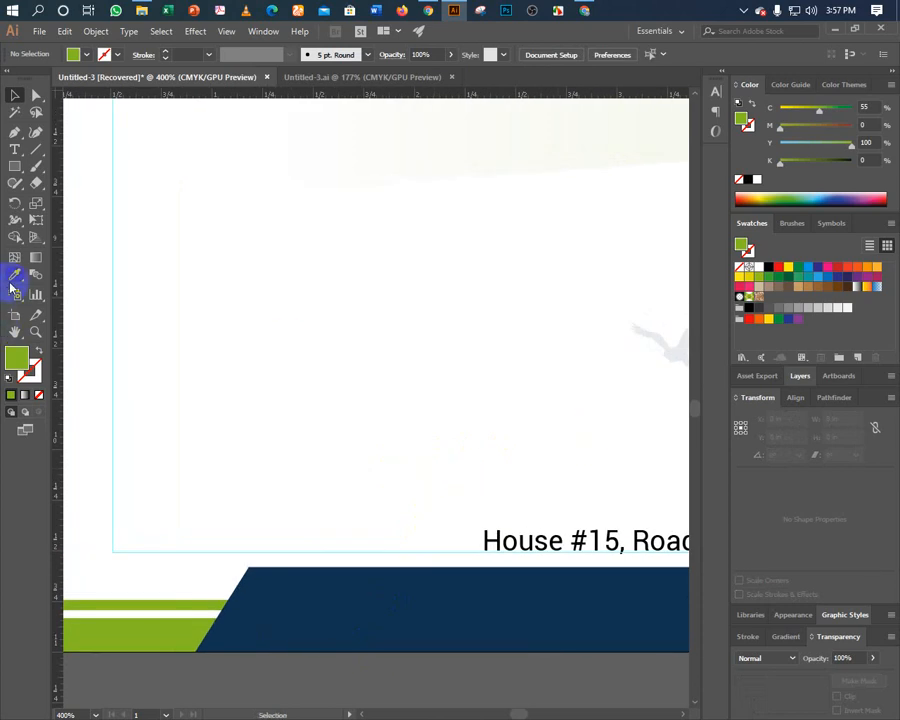
{"action": "left_click", "coordinate": [14, 166]}
{"action": "mouse_move", "coordinate": [193, 362]}
{"action": "left_mouse_down"}
{"action": "mouse_move", "coordinate": [225, 408]}
{"action": "mouse_move", "coordinate": [264, 431]}
{"action": "mouse_move", "coordinate": [510, 375]}
{"action": "left_mouse_up"}
{"action": "left_click", "coordinate": [14, 95]}
{"action": "left_click_drag", "start_coordinate": [520, 456], "coordinate": [490, 500]}
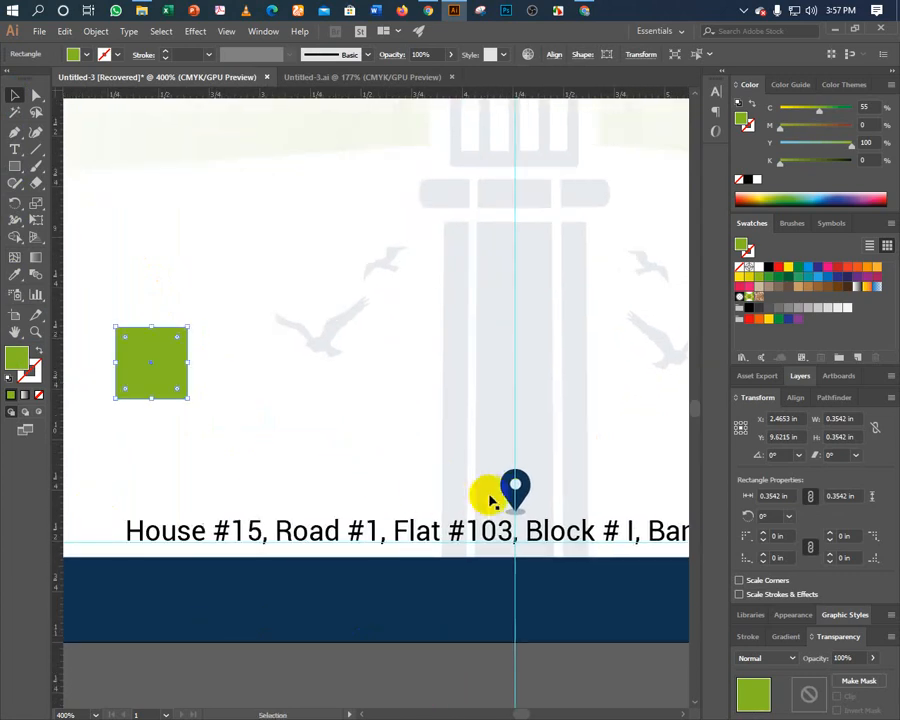
Eyedropper the green square's colour onto the location pin's marker shape.
{"action": "left_click", "coordinate": [509, 497]}
{"action": "left_click", "coordinate": [392, 682]}
{"action": "key", "text": "a"}
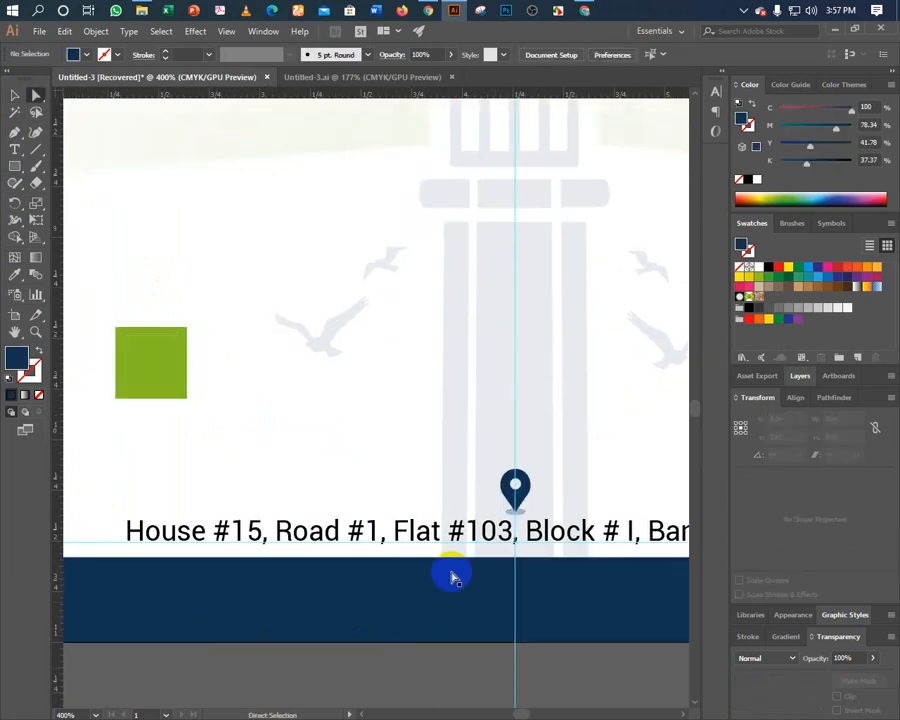
{"action": "left_click", "coordinate": [509, 497]}
{"action": "left_click", "coordinate": [14, 273]}
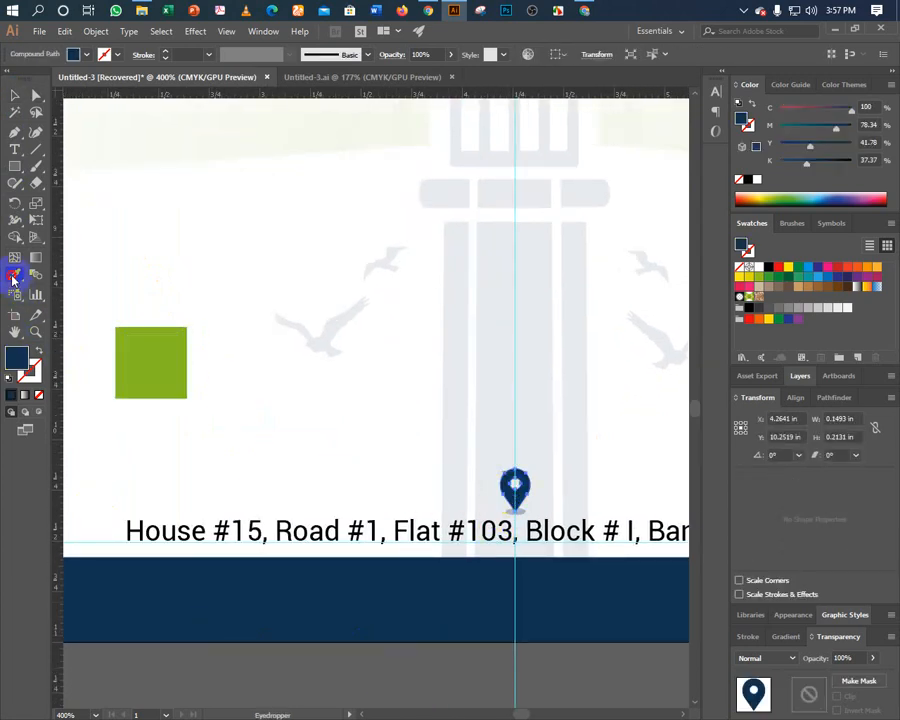
{"action": "left_click", "coordinate": [150, 362]}
{"action": "key", "text": "v"}
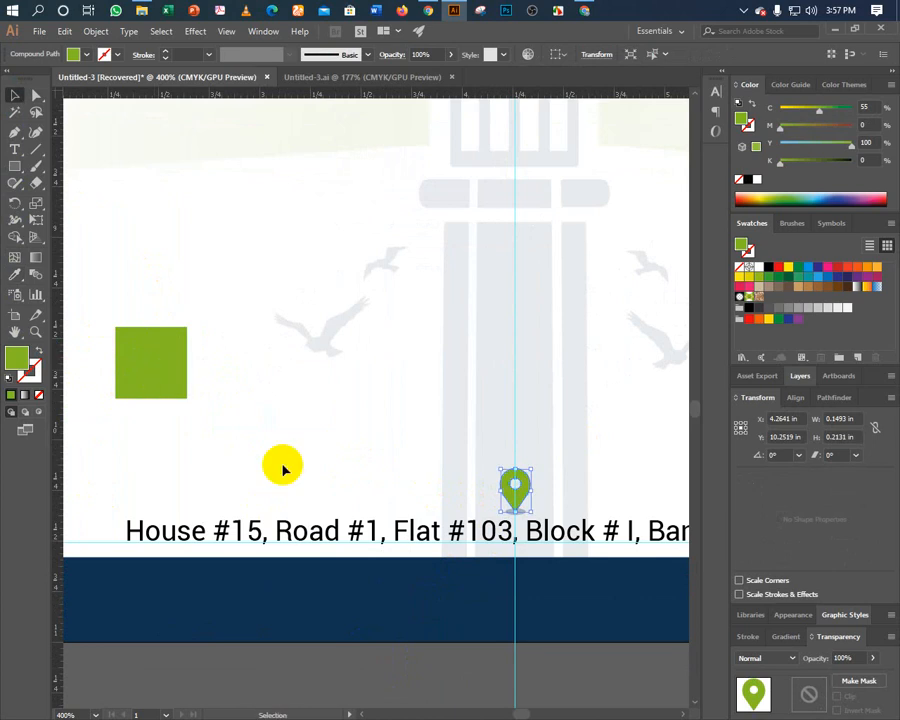
Give the pin's shadow ellipse the green colour and delete the sample square.
{"action": "left_click", "coordinate": [321, 653]}
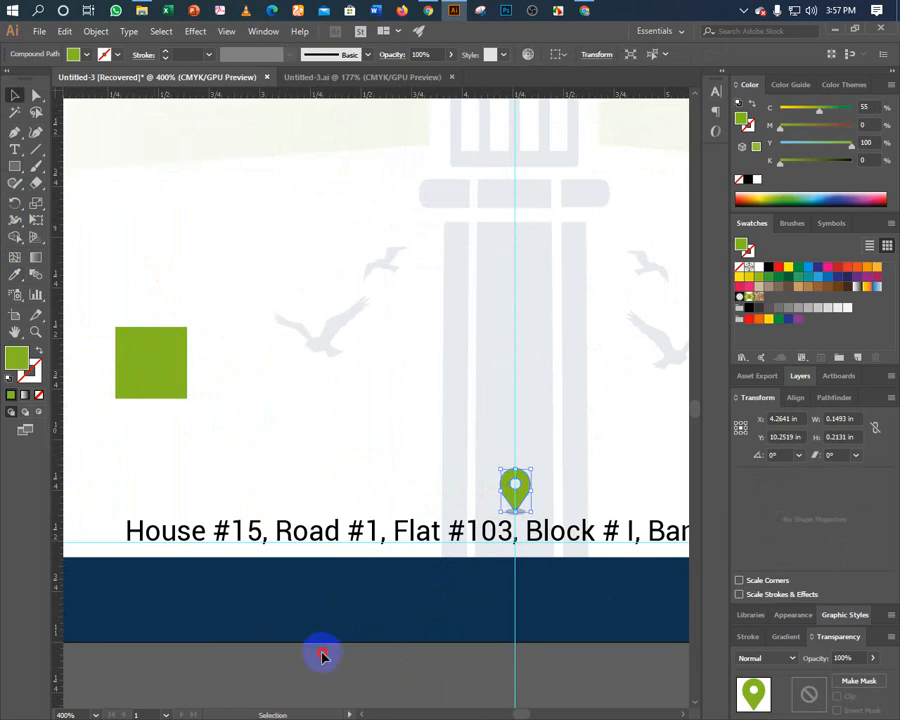
{"action": "left_click", "coordinate": [509, 514]}
{"action": "left_click", "coordinate": [15, 273]}
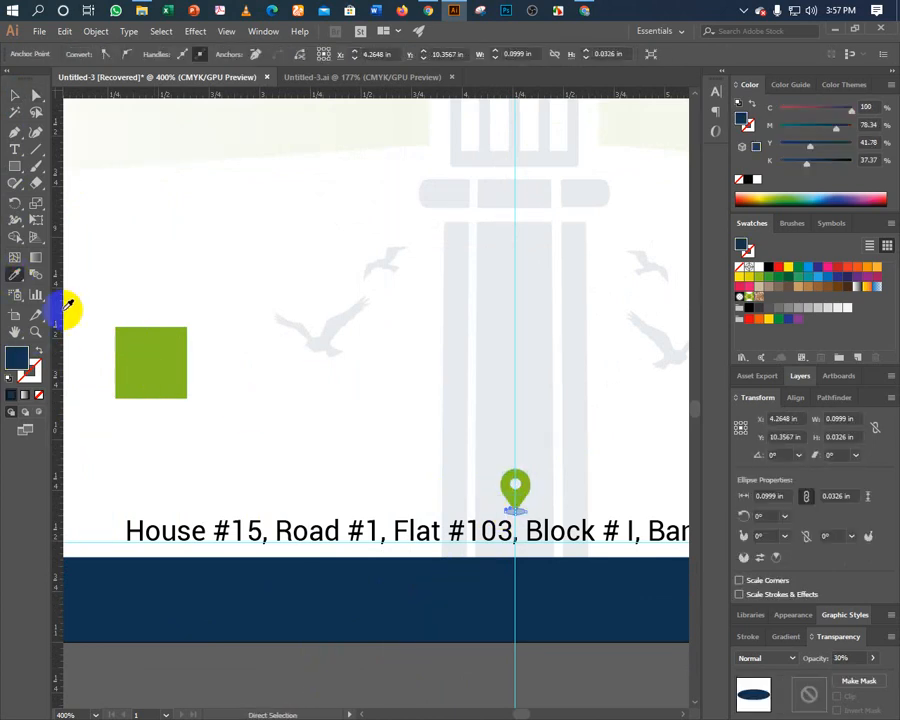
{"action": "left_click", "coordinate": [127, 336]}
{"action": "key", "text": "v"}
{"action": "left_click", "coordinate": [130, 404]}
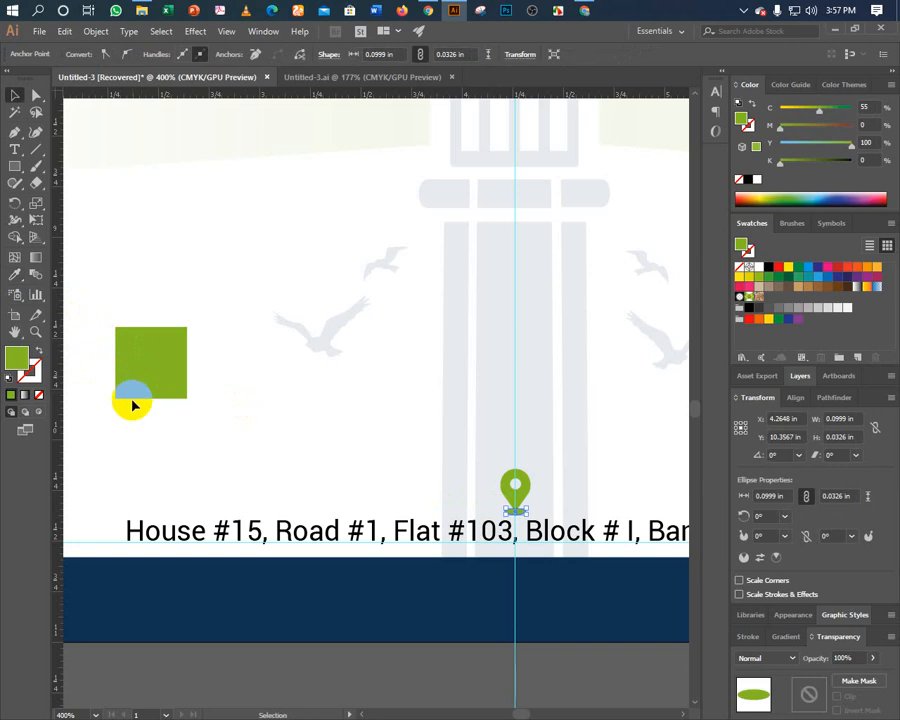
{"action": "left_click", "coordinate": [148, 392]}
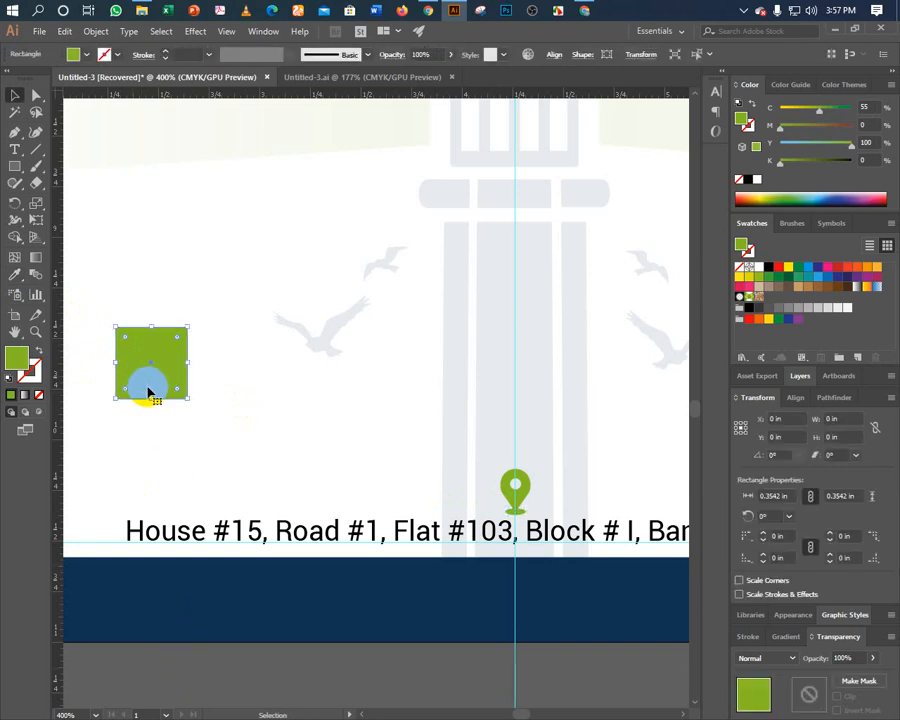
{"action": "key", "text": "Delete"}
Set the shadow ellipse's opacity to 40%, then undo back to a navy ellipse with the square restored.
{"action": "key", "text": "a"}
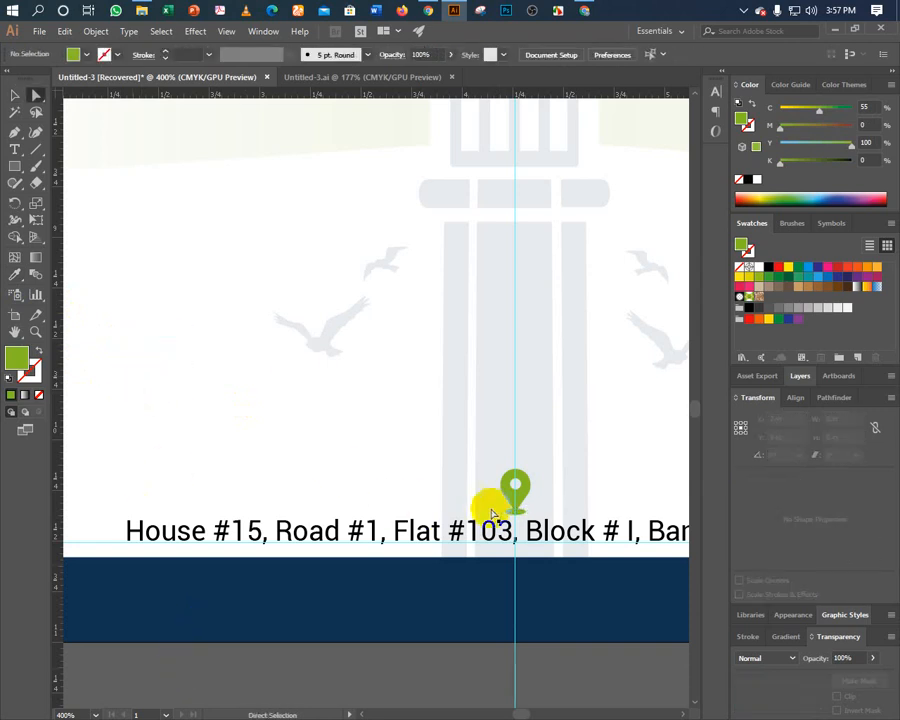
{"action": "left_click", "coordinate": [509, 512]}
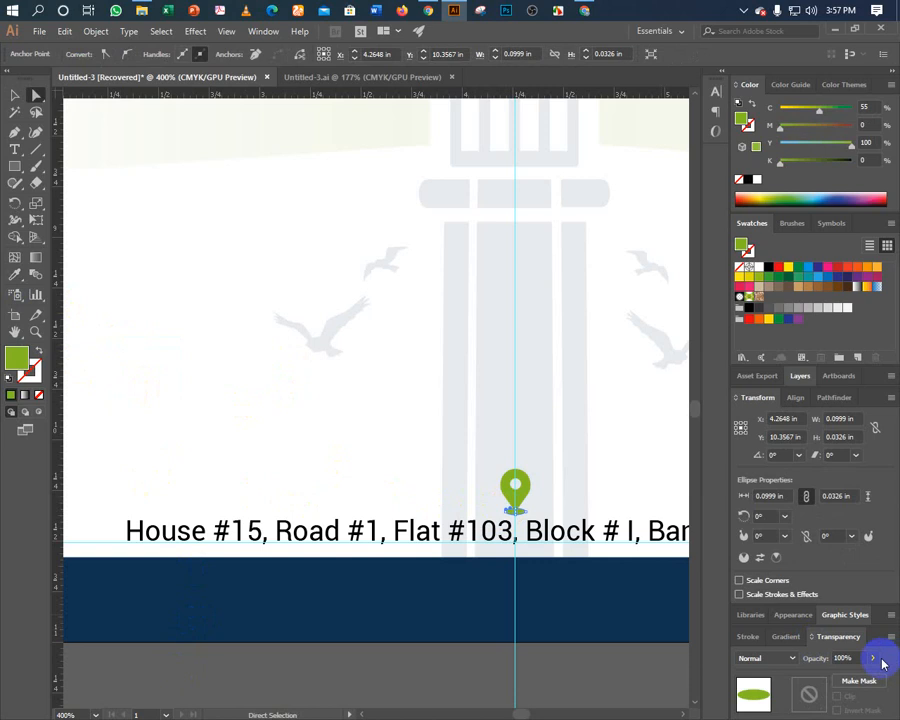
{"action": "left_click", "coordinate": [855, 657]}
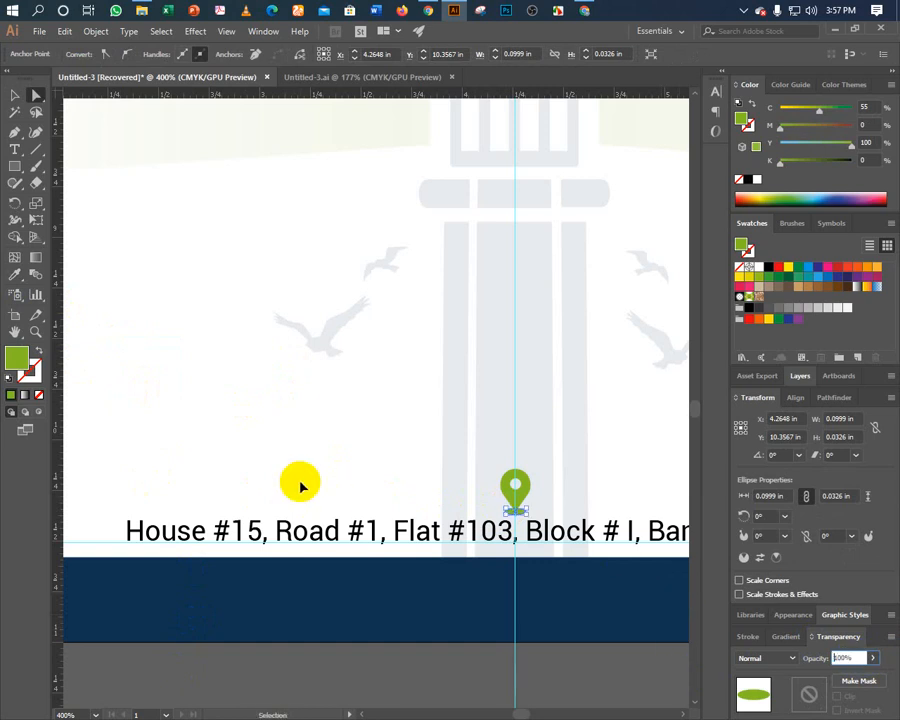
{"action": "key", "text": "ctrl+z"}
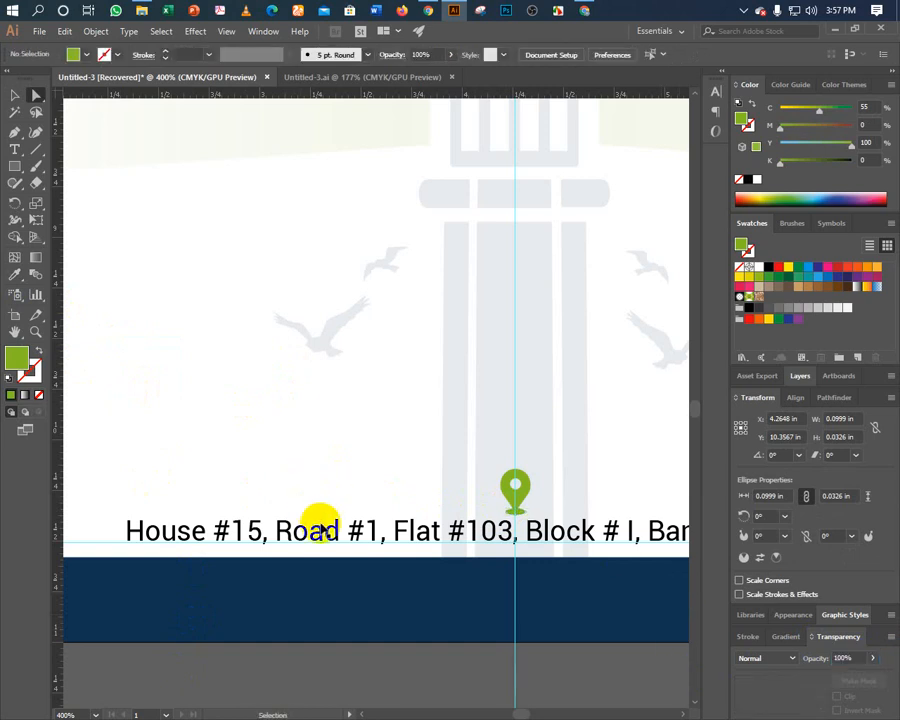
{"action": "key", "text": "ctrl+z"}
{"action": "key", "text": "ctrl+z"}
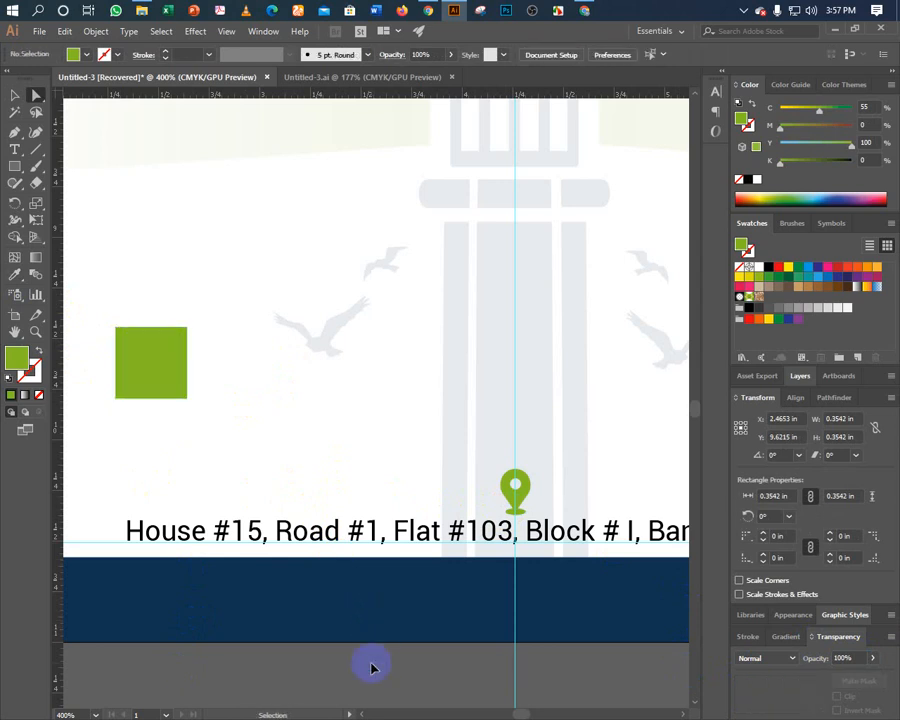
{"action": "key", "text": "ctrl+z"}
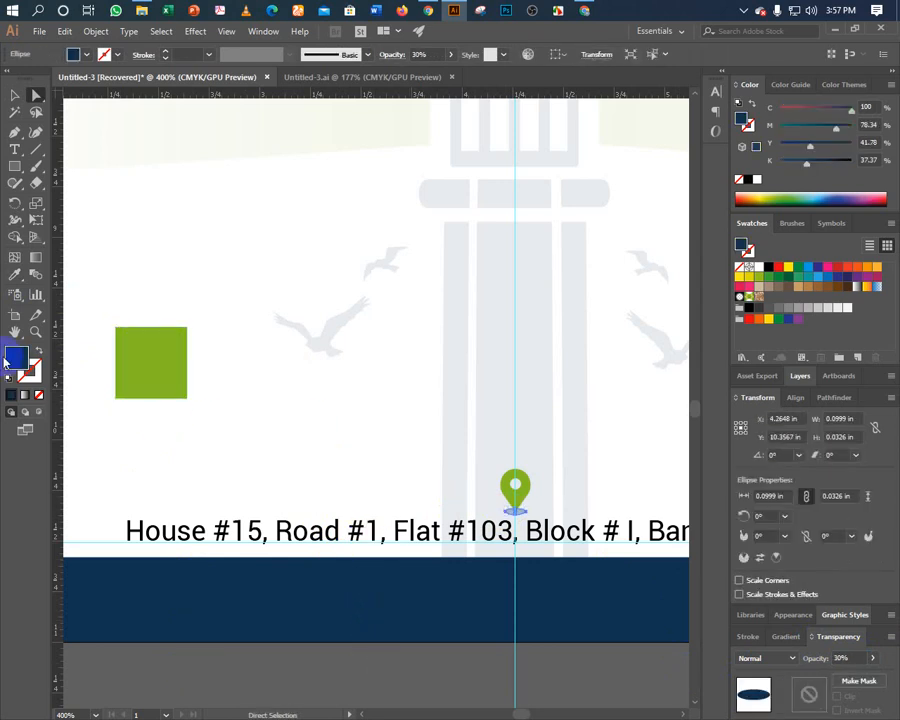
Recolour the shadow ellipse green again, delete the green square, and reselect the map-pin group.
{"action": "left_click", "coordinate": [12, 279]}
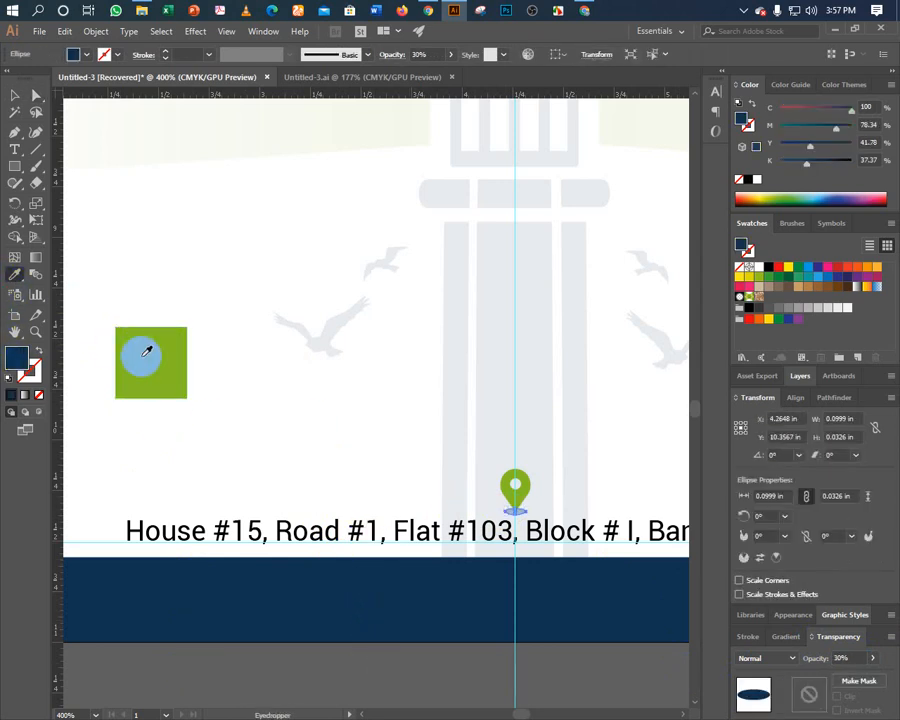
{"action": "left_click", "coordinate": [146, 352]}
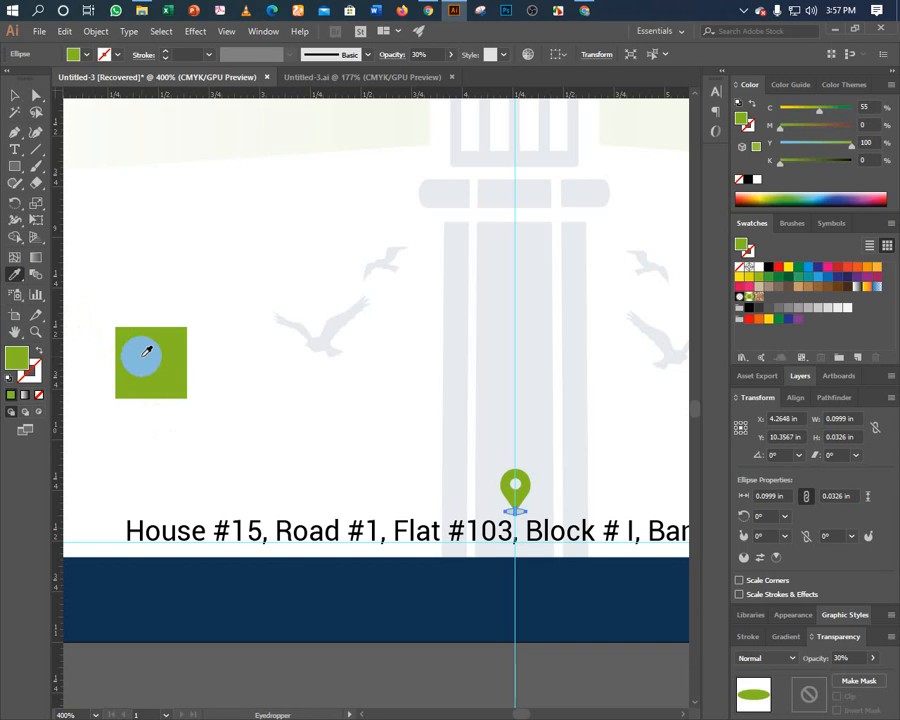
{"action": "left_click", "coordinate": [12, 97]}
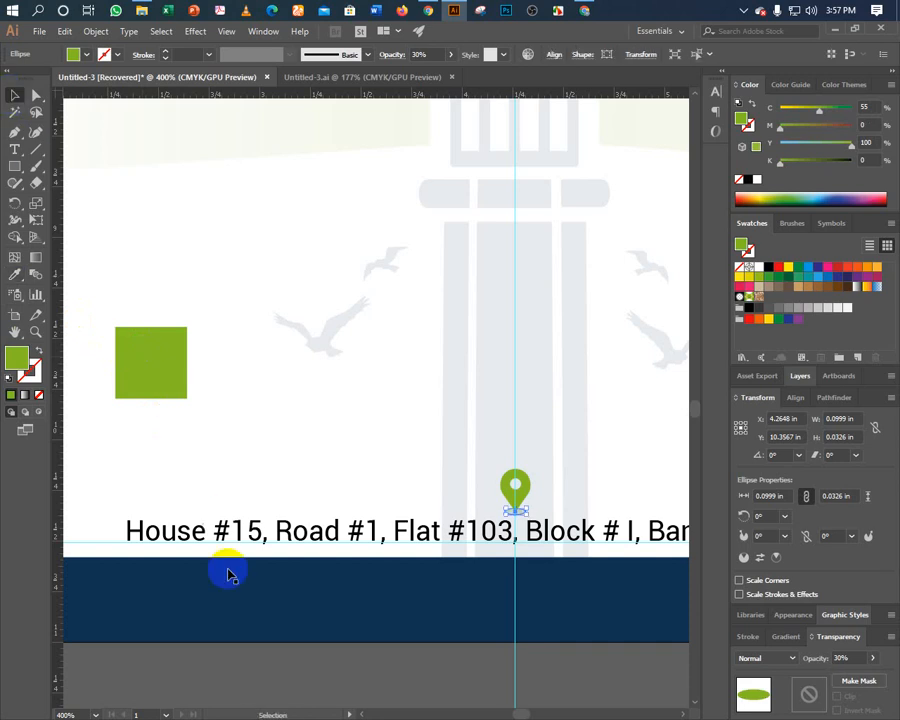
{"action": "left_click", "coordinate": [215, 668]}
{"action": "left_click", "coordinate": [170, 397]}
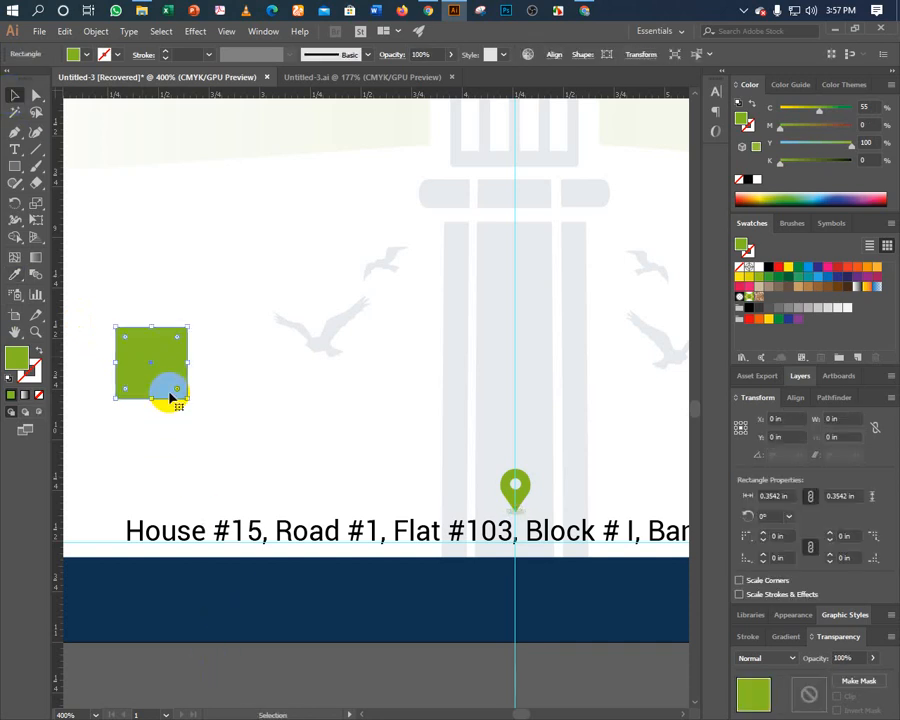
{"action": "key", "text": "Delete"}
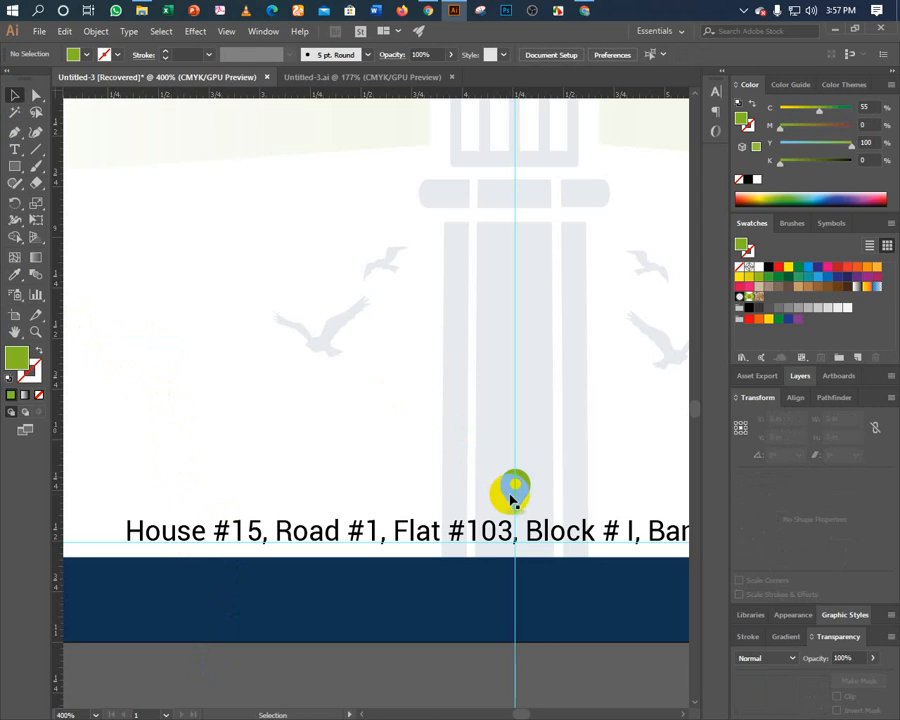
{"action": "key", "text": "a"}
{"action": "left_click", "coordinate": [513, 516]}
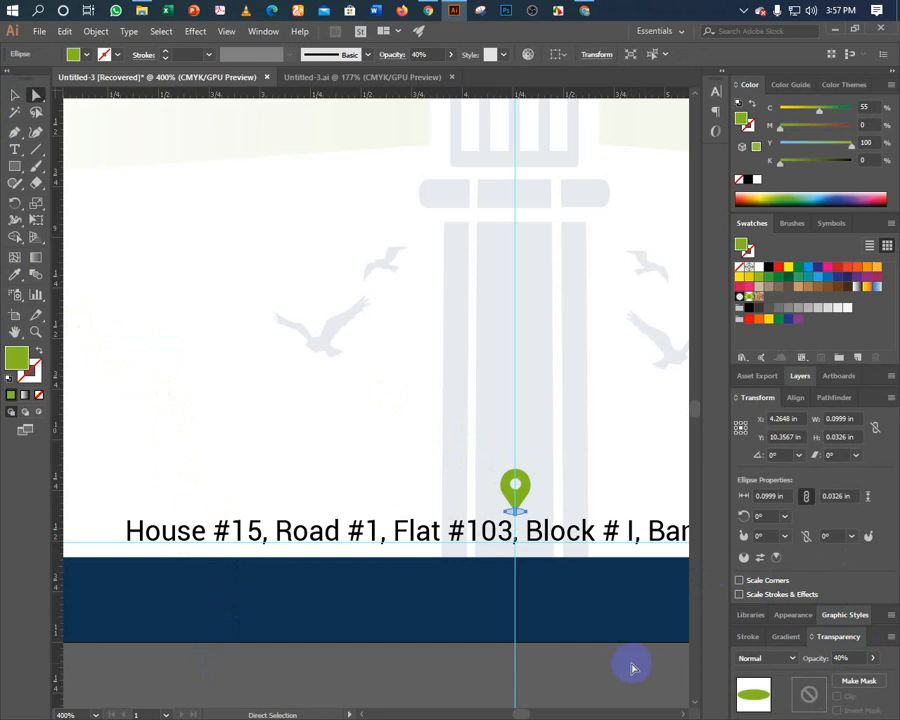
{"action": "key", "text": "v"}
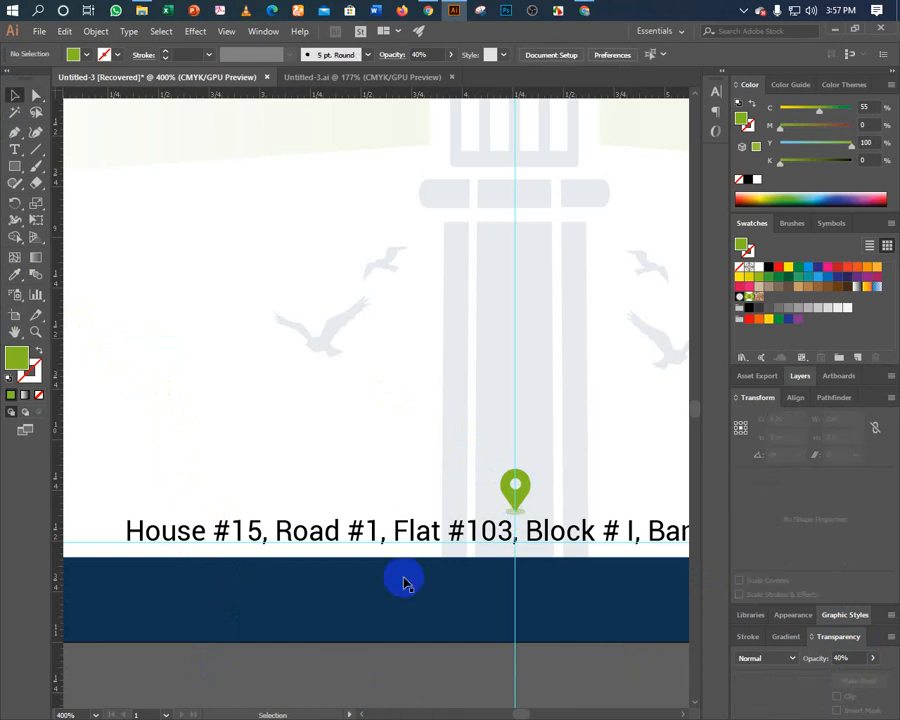
{"action": "left_click", "coordinate": [514, 495]}
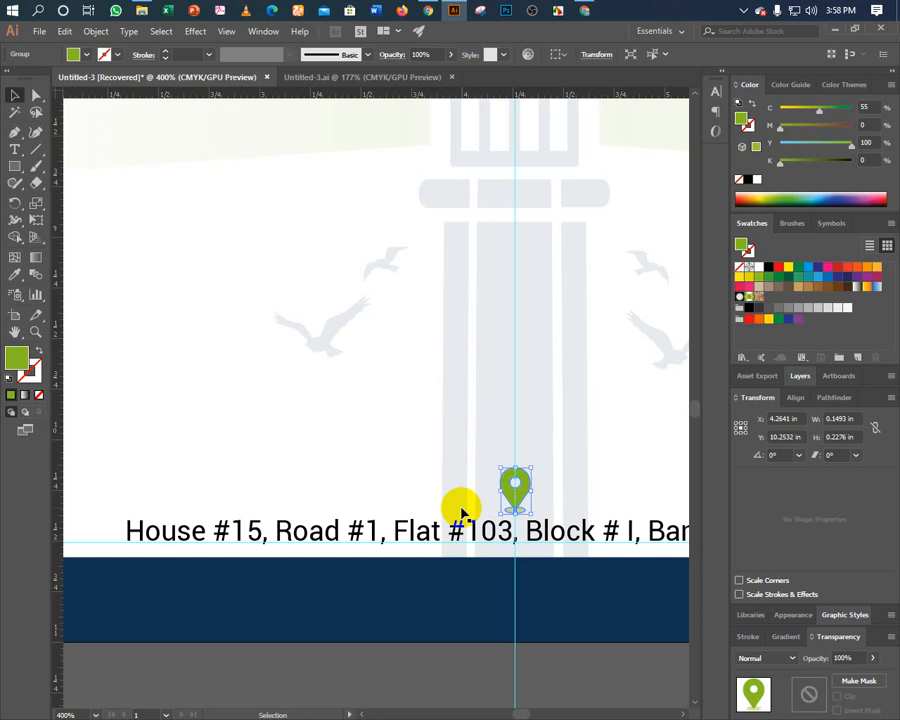
Fit the whole letterhead page in view and clear the pin and address selection.
{"action": "left_click", "coordinate": [414, 528], "text": "shift"}
{"action": "key", "text": "a"}
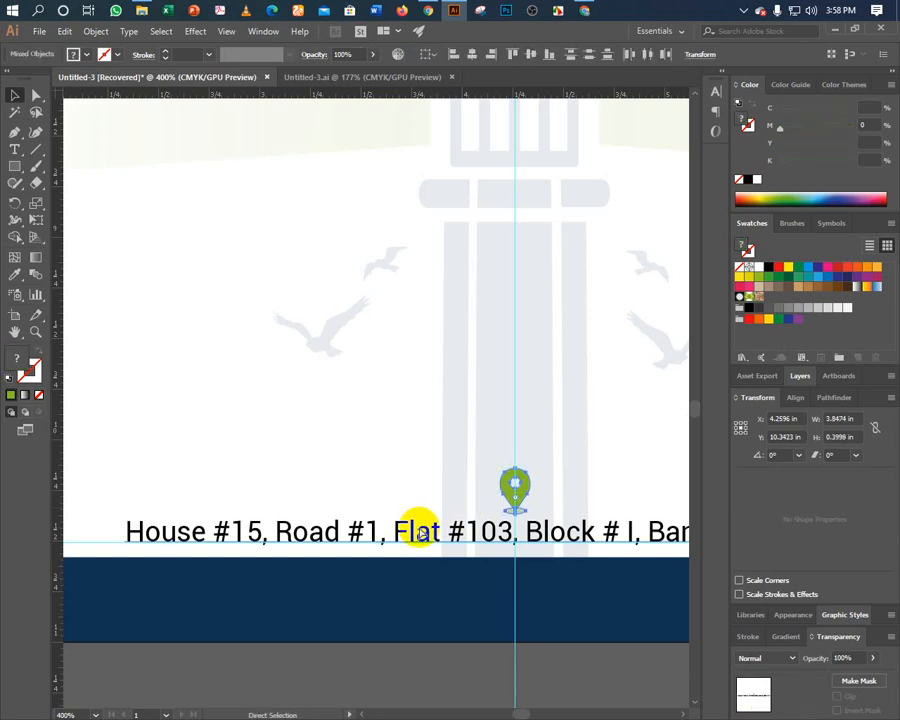
{"action": "key", "text": "v"}
{"action": "key", "text": "a"}
{"action": "key", "text": "v"}
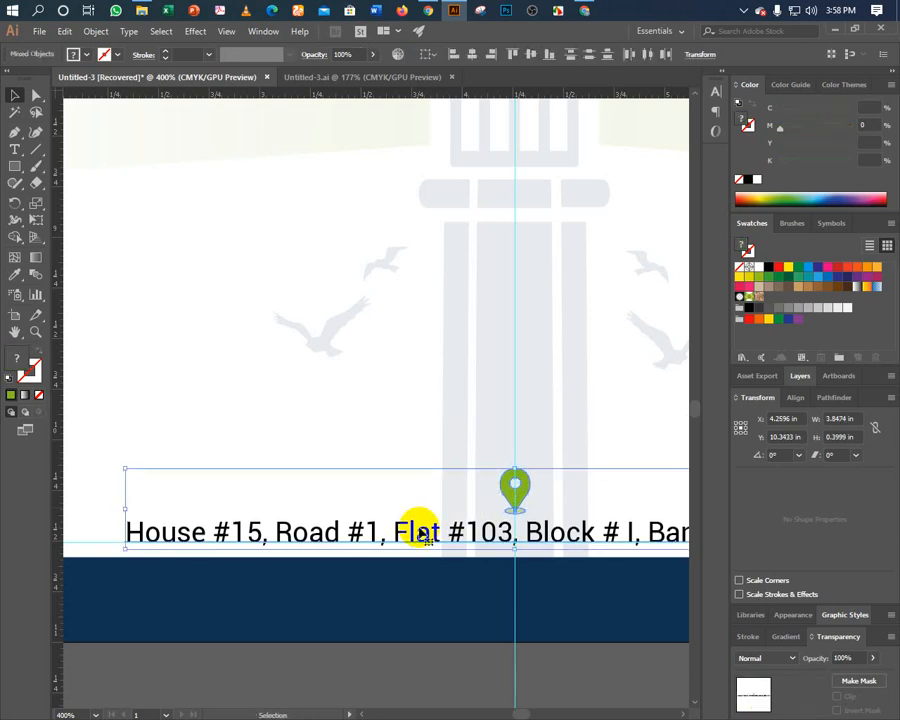
{"action": "key", "text": "ctrl+0"}
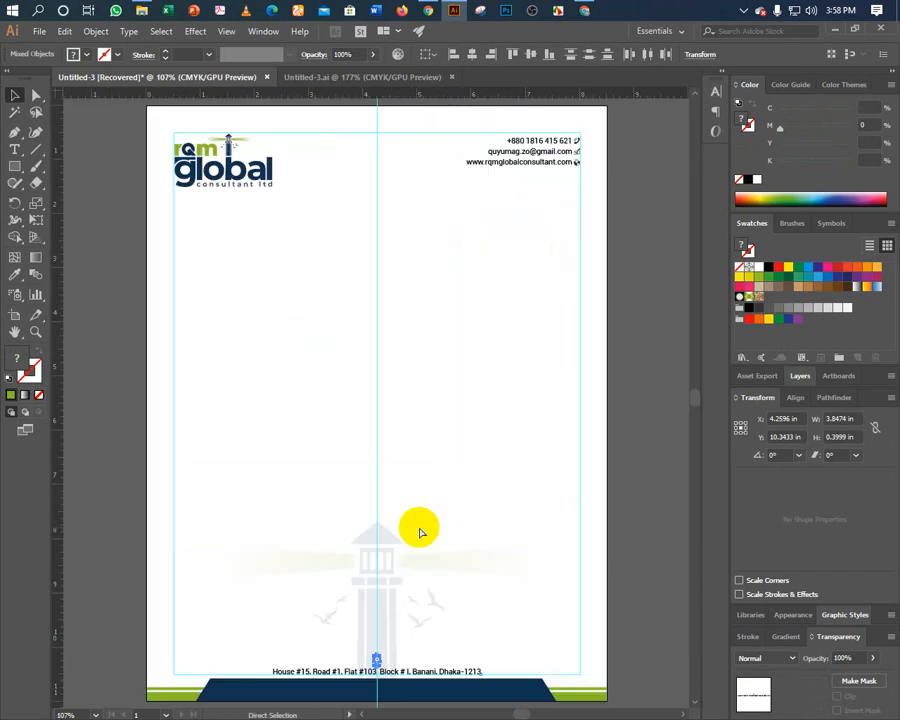
{"action": "left_click", "coordinate": [110, 499]}
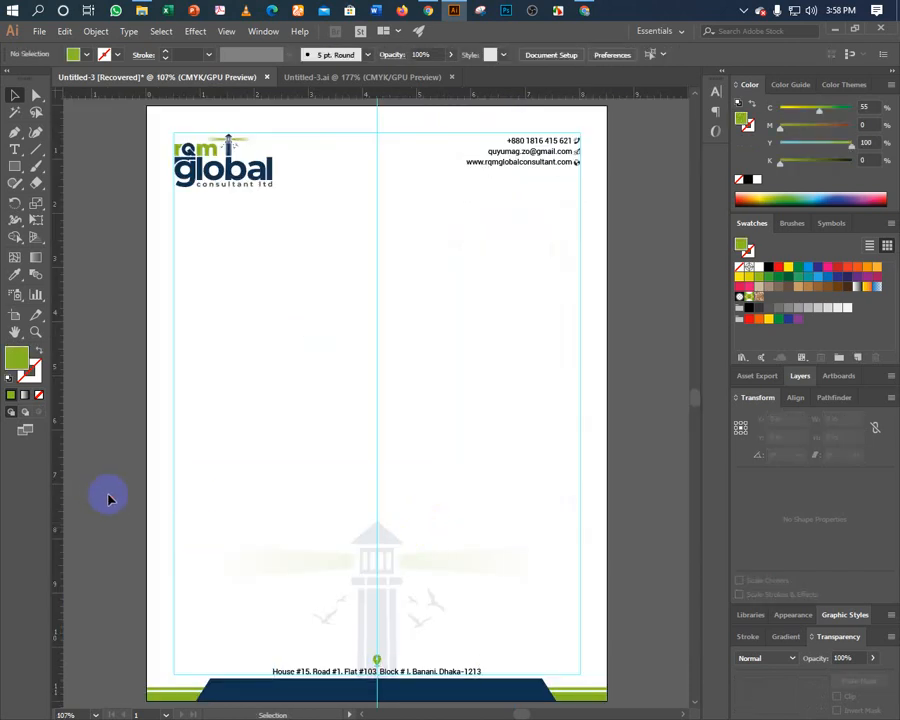
Select a corner anchor of the navy footer and change the General keyboard increment.
{"action": "left_click", "coordinate": [245, 685]}
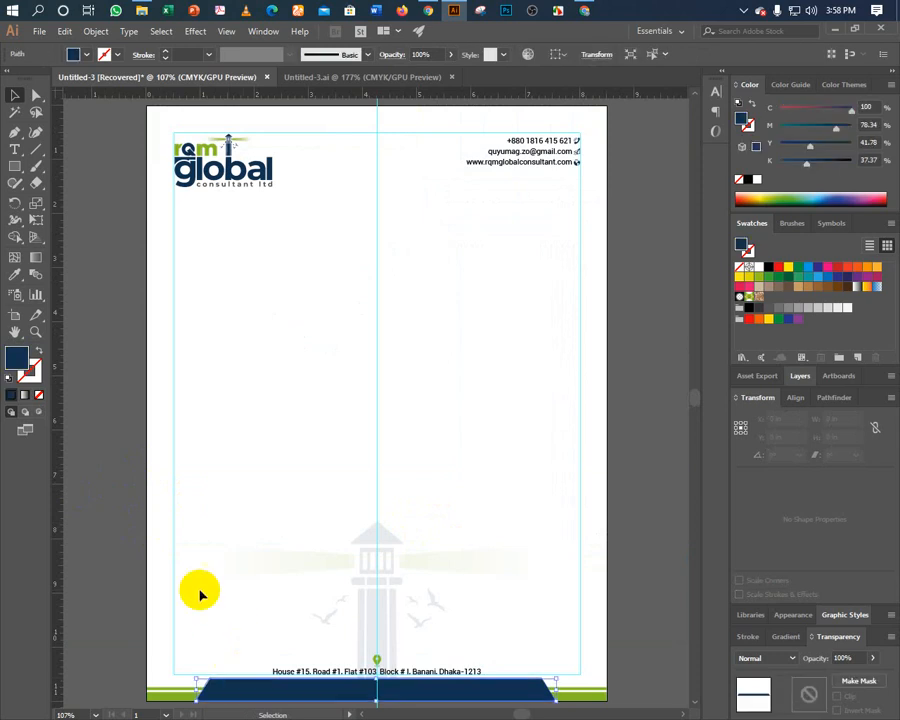
{"action": "key", "text": "a"}
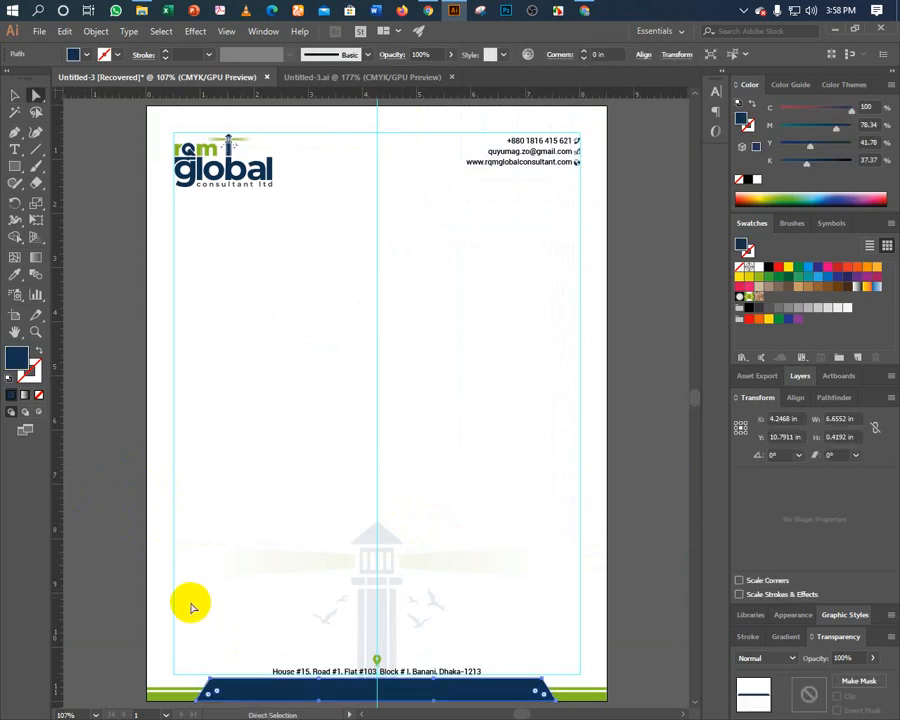
{"action": "left_click_drag", "start_coordinate": [212, 686], "coordinate": [200, 702]}
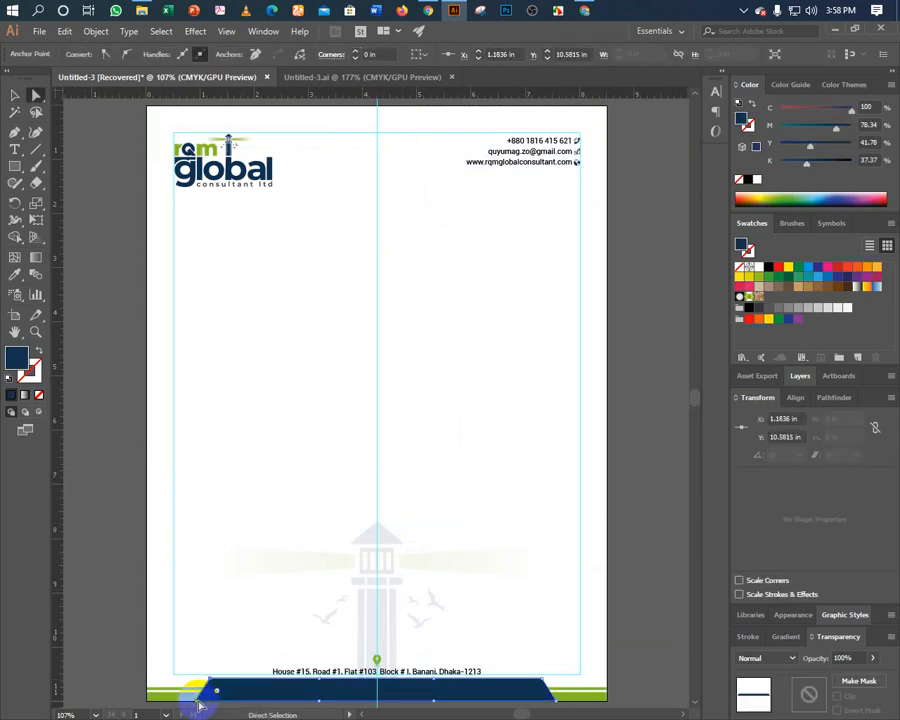
{"action": "key", "text": "v"}
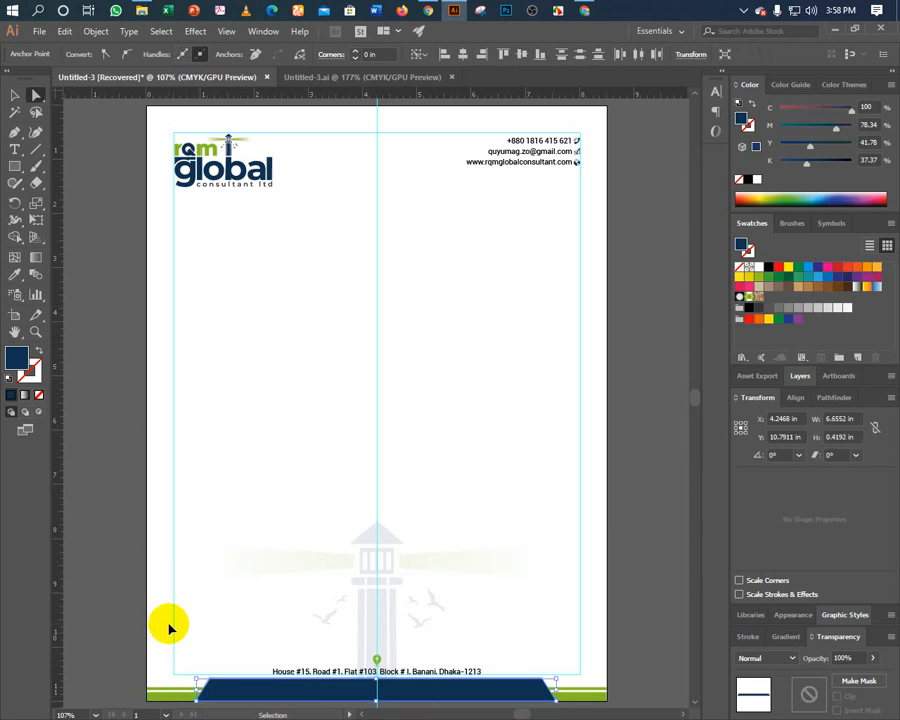
{"action": "key", "text": "ctrl+k"}
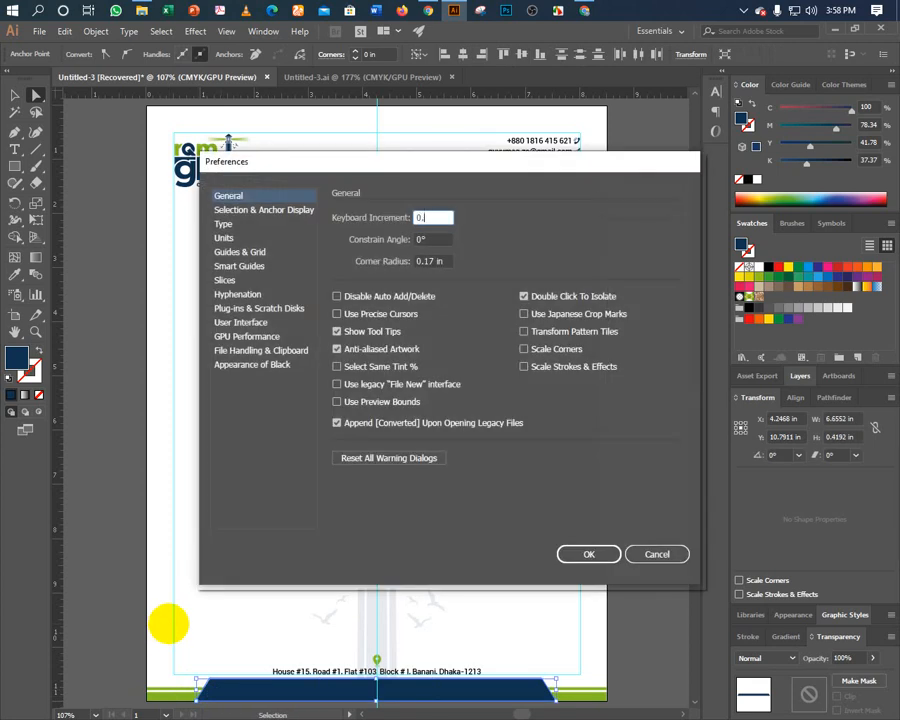
{"action": "key", "text": "Return"}
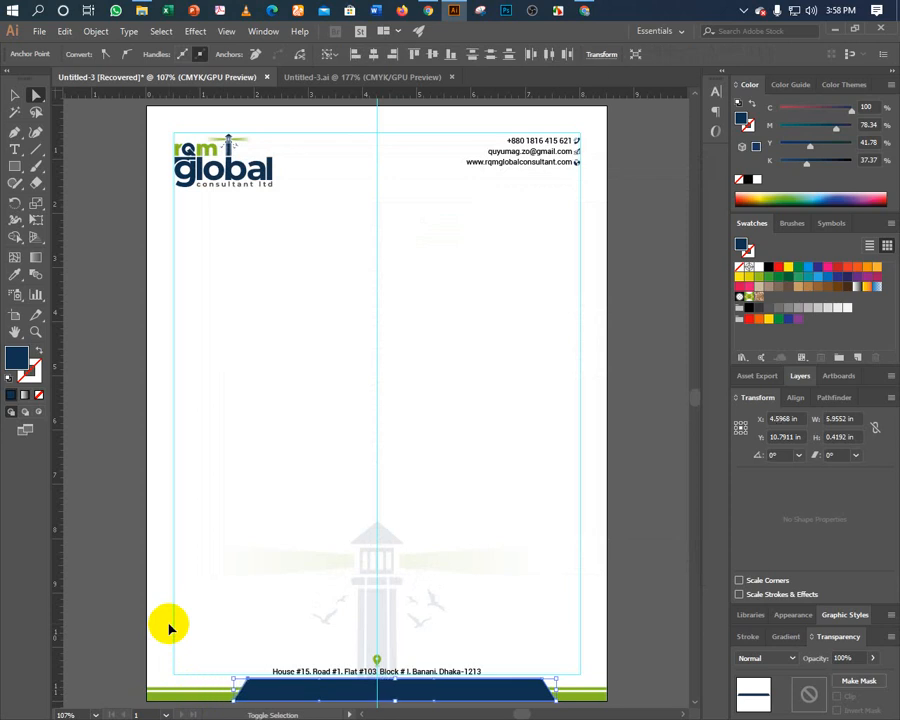
Pull the footer's right-end anchor inward, narrowing the navy trapezoid to about 5.06 in, then deselect.
{"action": "left_click_drag", "start_coordinate": [236, 676], "coordinate": [560, 697]}
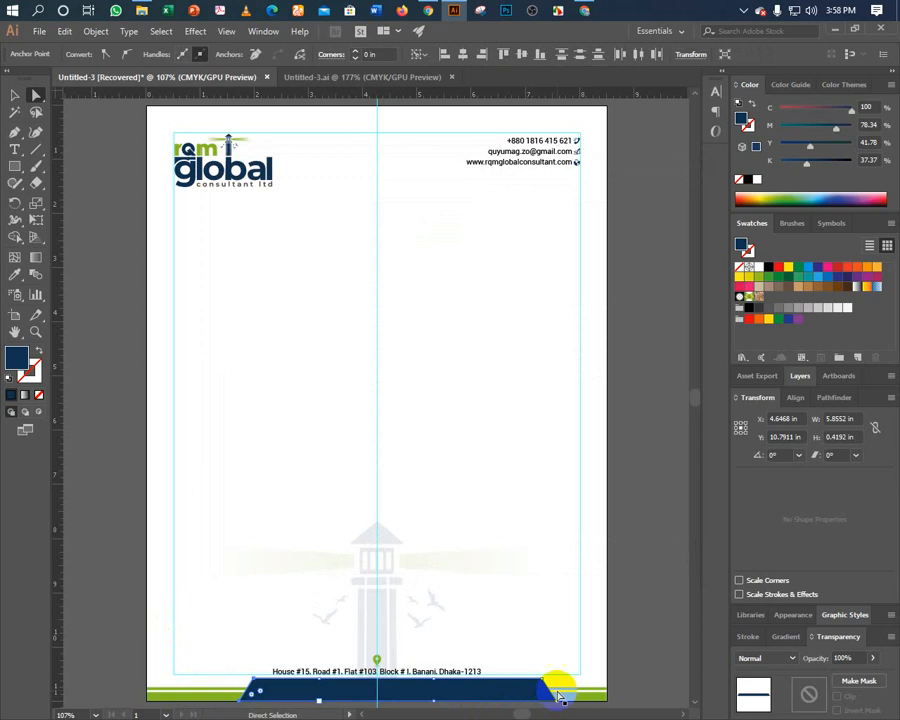
{"action": "left_click", "coordinate": [542, 684]}
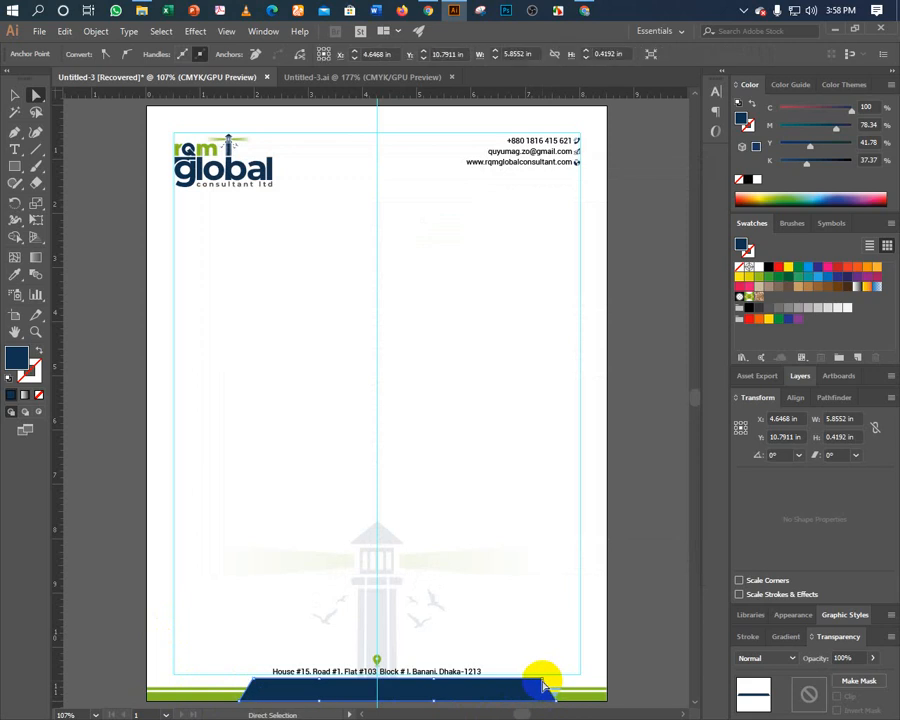
{"action": "left_click", "coordinate": [541, 683]}
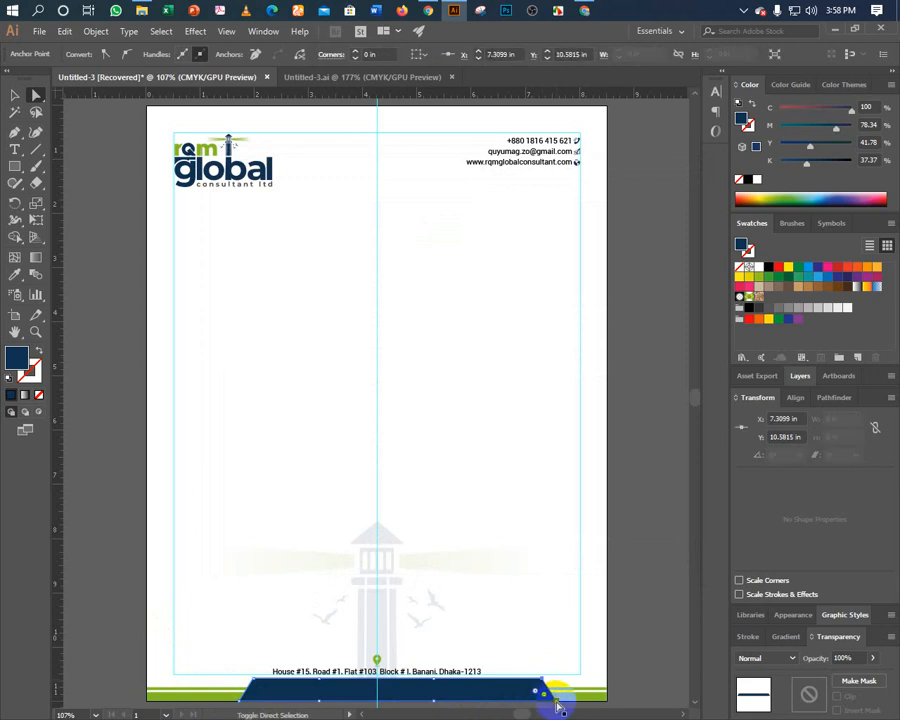
{"action": "key", "text": "ctrl"}
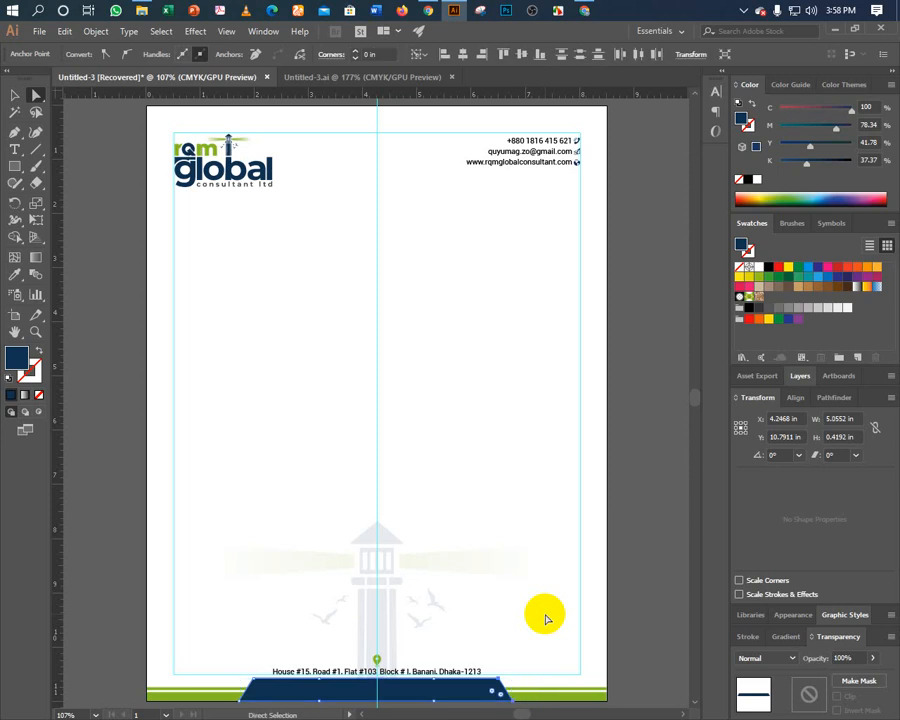
{"action": "key", "text": "v"}
{"action": "left_click", "coordinate": [633, 545]}
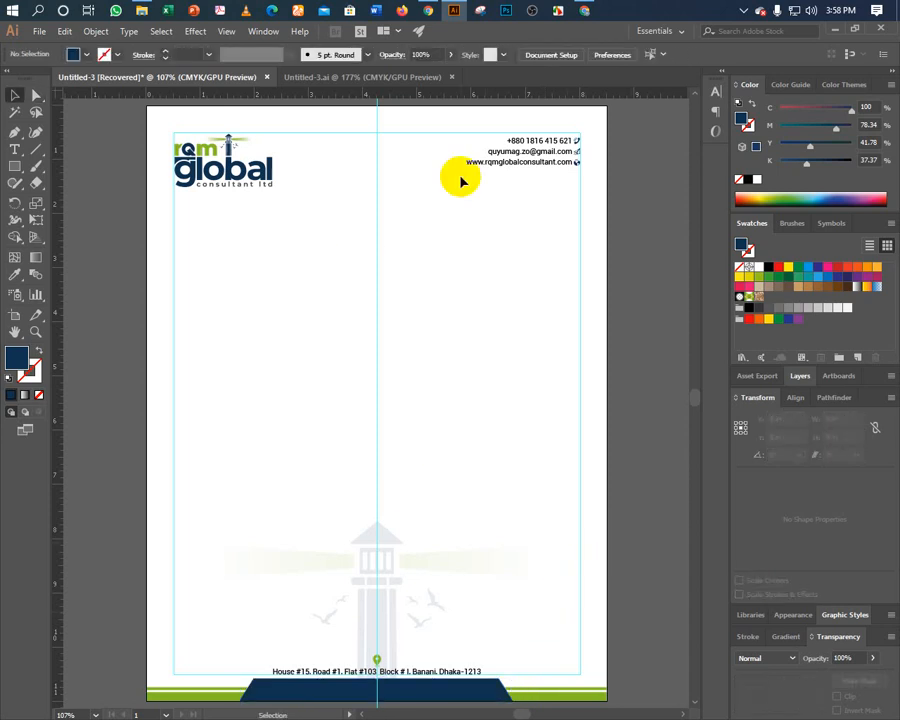
Zoom in on the contact block at the page's top-right corner.
{"action": "left_click_drag", "start_coordinate": [484, 187], "coordinate": [574, 141]}
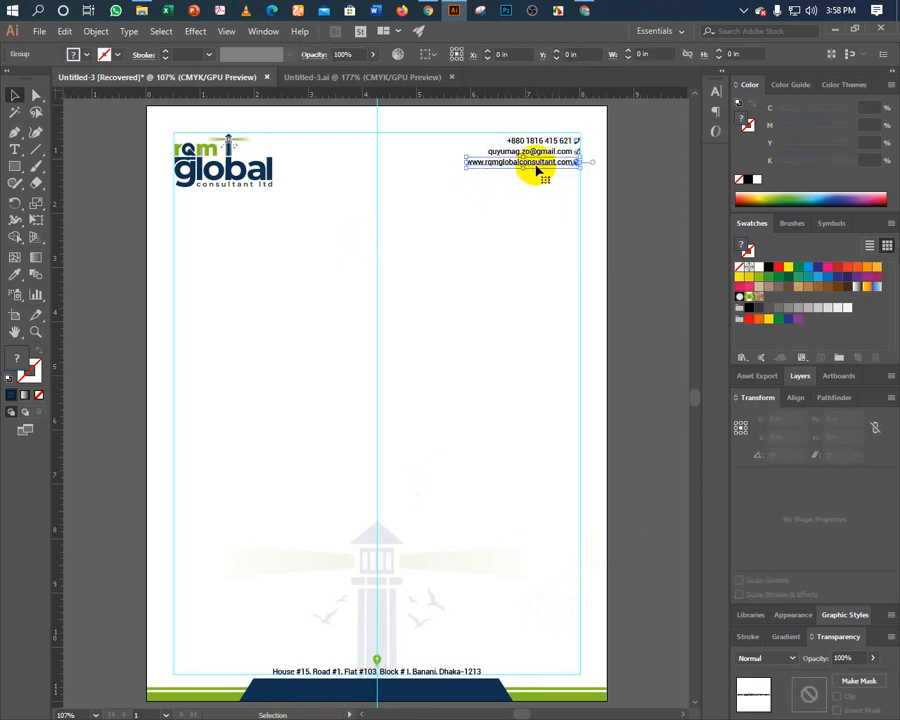
{"action": "left_click_drag", "start_coordinate": [516, 197], "coordinate": [565, 133]}
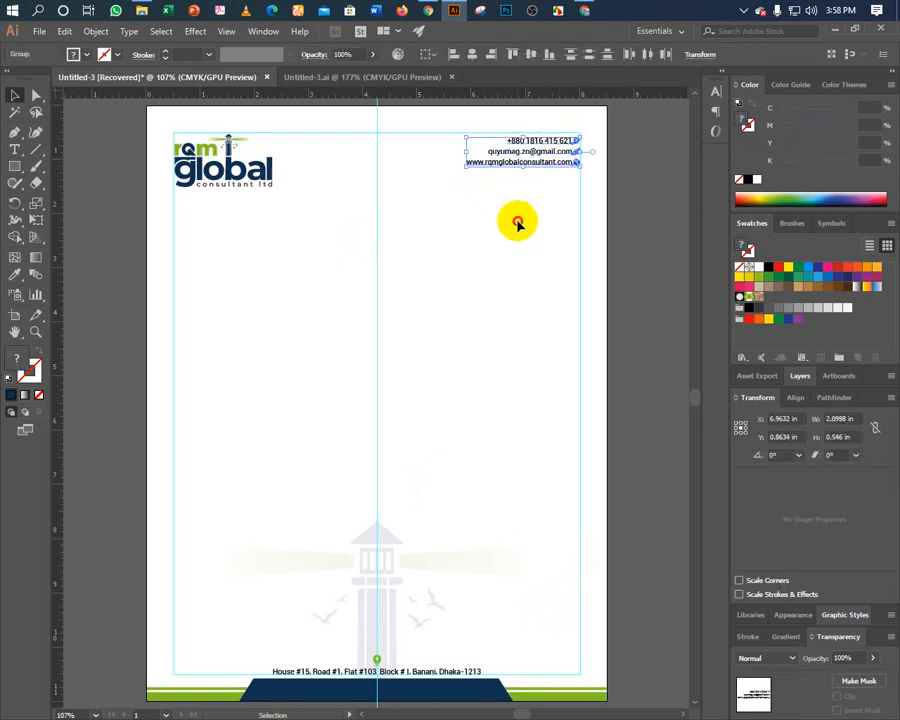
{"action": "left_click", "coordinate": [506, 255]}
{"action": "key", "text": "ctrl+plus"}
{"action": "key", "text": "ctrl+plus"}
{"action": "key", "text": "ctrl+plus"}
{"action": "left_click_drag", "start_coordinate": [490, 242], "coordinate": [241, 504]}
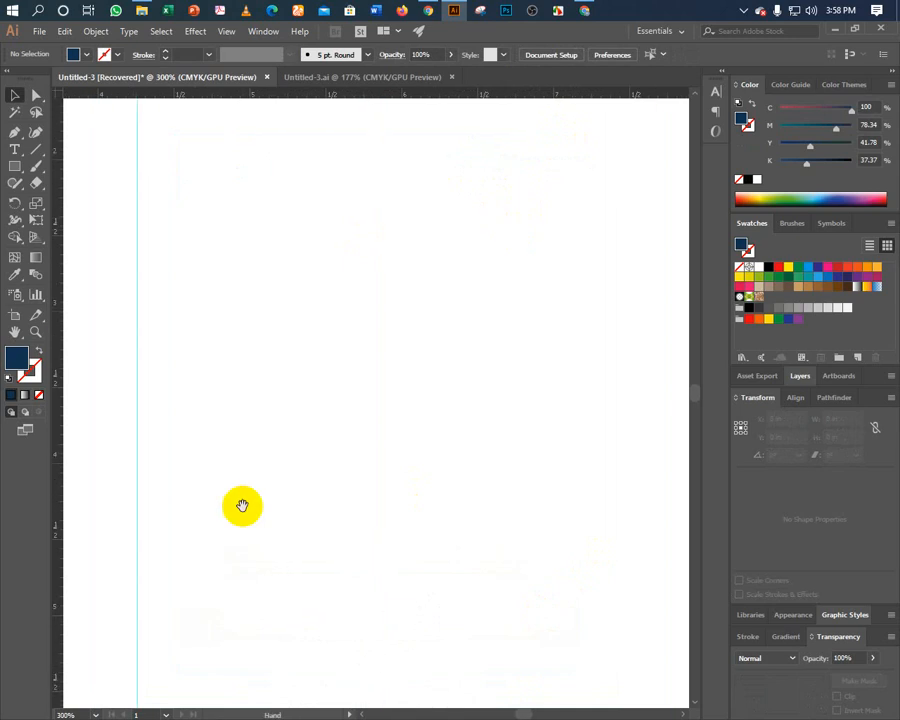
{"action": "left_click_drag", "start_coordinate": [555, 185], "coordinate": [242, 514]}
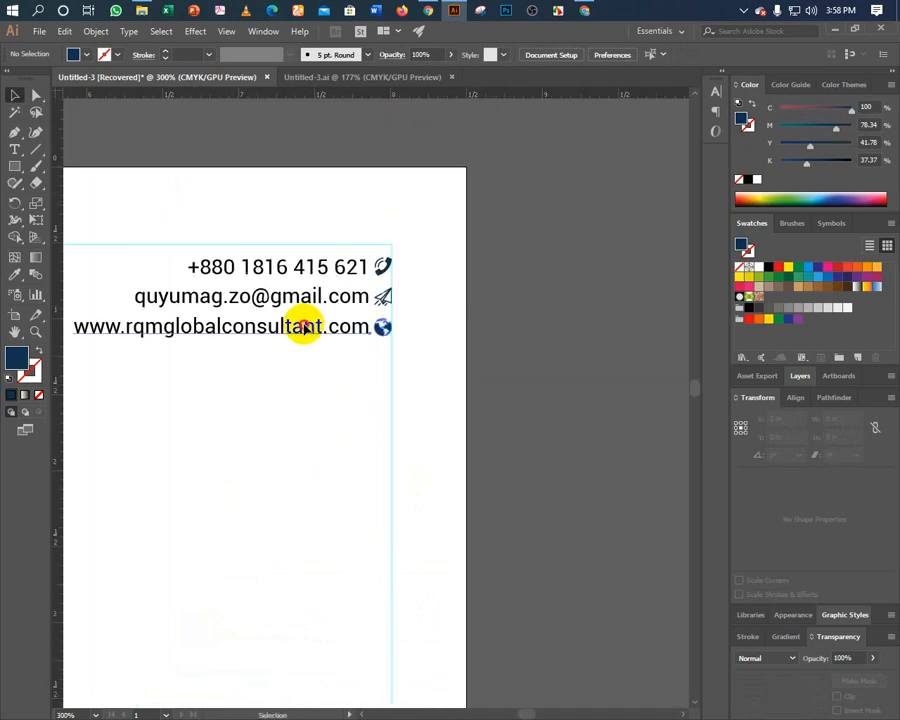
Ungroup the website, email and phone lines from their icons.
{"action": "left_click", "coordinate": [303, 327]}
{"action": "right_click", "coordinate": [304, 325]}
{"action": "left_click", "coordinate": [330, 424]}
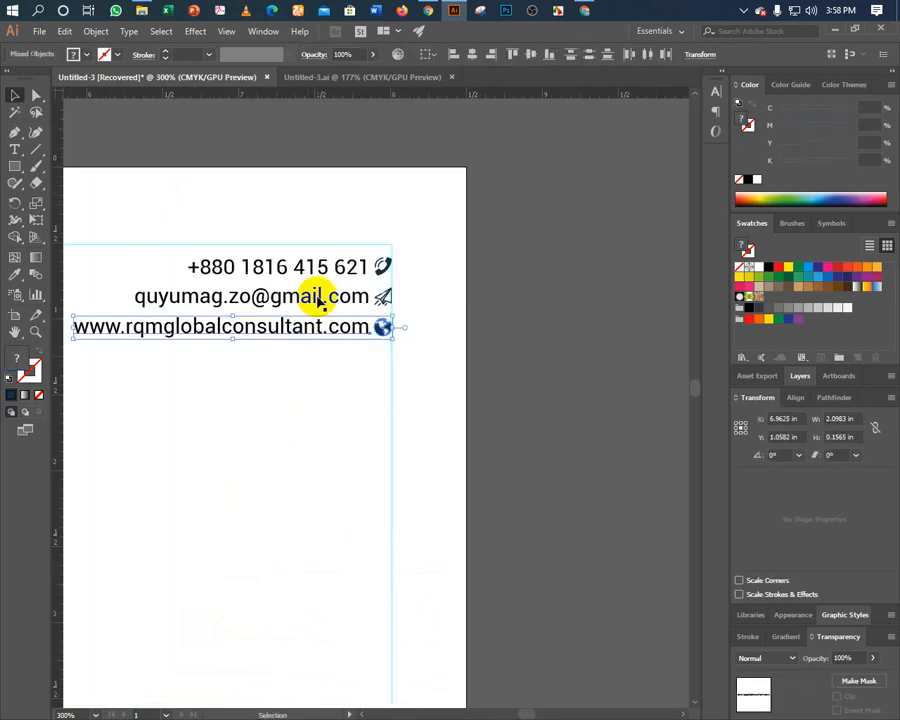
{"action": "left_click", "coordinate": [312, 297]}
{"action": "right_click", "coordinate": [313, 297]}
{"action": "left_click", "coordinate": [328, 396]}
{"action": "left_click", "coordinate": [311, 268]}
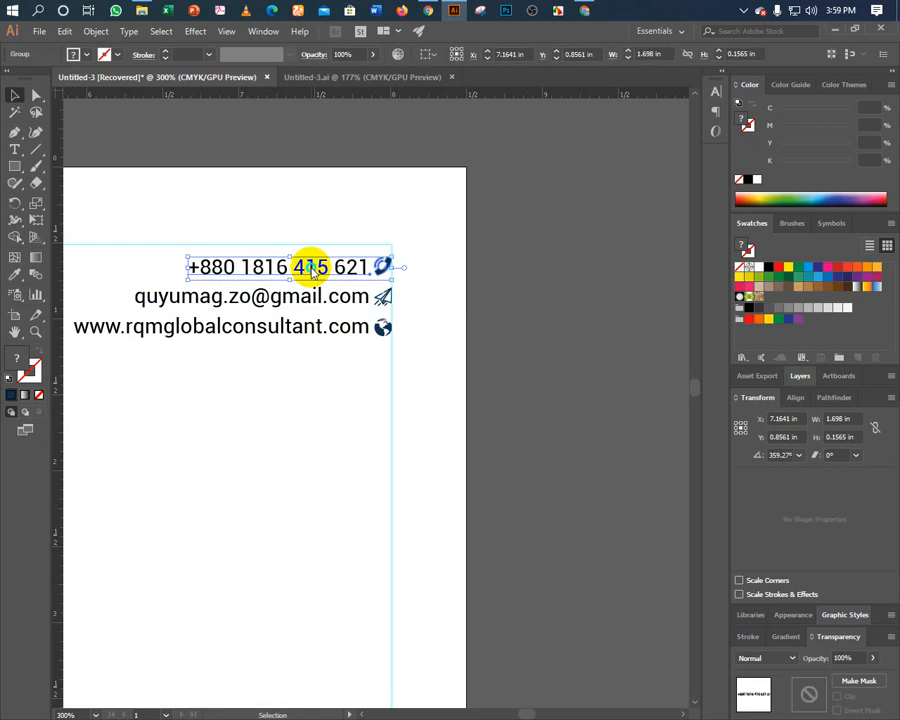
{"action": "right_click", "coordinate": [311, 270]}
{"action": "left_click", "coordinate": [334, 366]}
Nudge the three contact text lines slightly left of their icons.
{"action": "left_click_drag", "start_coordinate": [290, 371], "coordinate": [323, 263]}
{"action": "key", "text": "Left"}
{"action": "key", "text": "Left"}
{"action": "key", "text": "Left"}
{"action": "key", "text": "Left"}
{"action": "key", "text": "Left"}
{"action": "key", "text": "Left"}
{"action": "key", "text": "Left"}
{"action": "key", "text": "Right"}
{"action": "key", "text": "Right"}
{"action": "key", "text": "Right"}
{"action": "key", "text": "Right"}
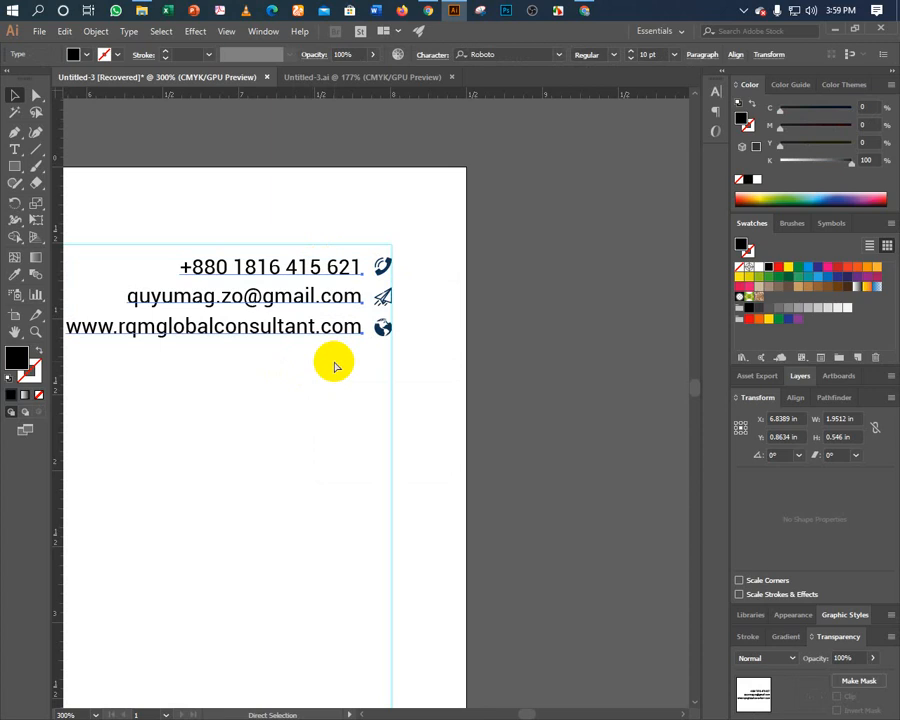
{"action": "left_click_drag", "start_coordinate": [278, 365], "coordinate": [337, 308]}
{"action": "left_click_drag", "start_coordinate": [263, 386], "coordinate": [305, 268]}
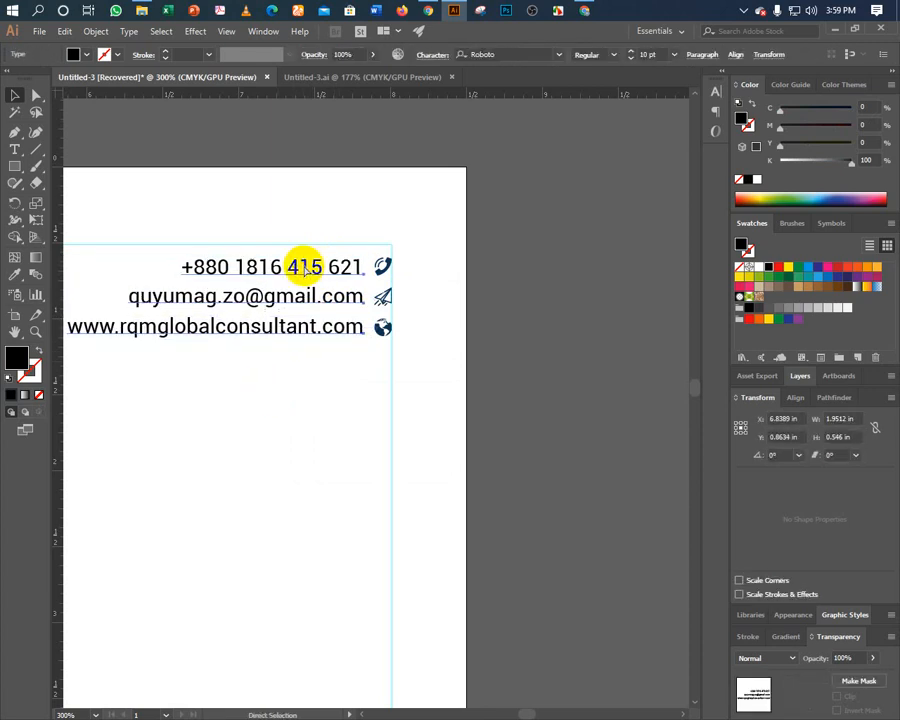
Trial-delete the website line with its globe, and group then delete the email line with its icon.
{"action": "left_click_drag", "start_coordinate": [332, 366], "coordinate": [378, 322]}
{"action": "key", "text": "a"}
{"action": "key", "text": "Delete"}
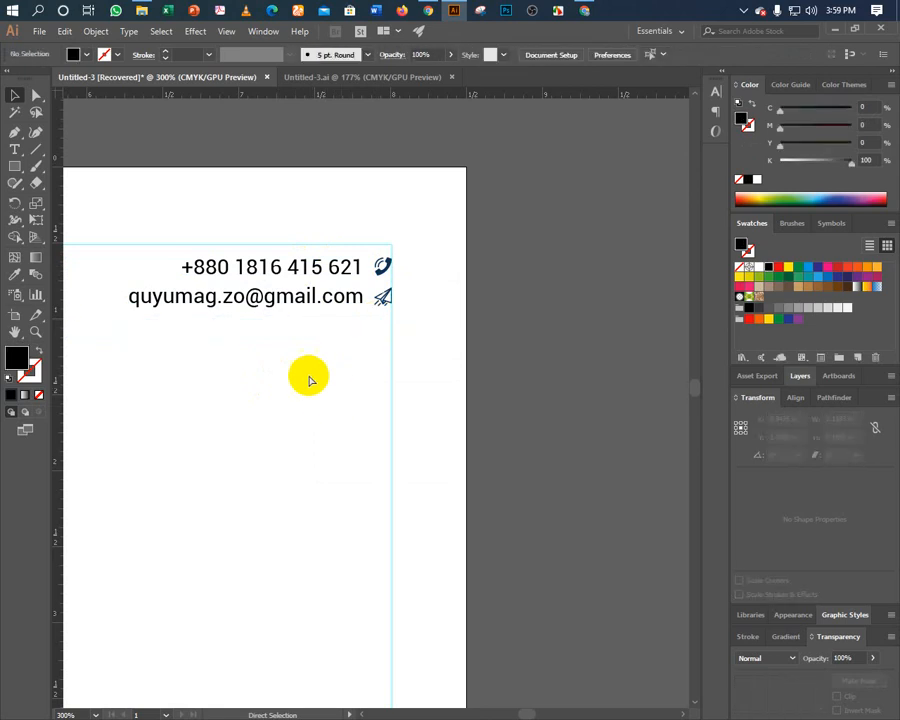
{"action": "key", "text": "v"}
{"action": "left_click", "coordinate": [383, 298]}
{"action": "key", "text": "ctrl+g"}
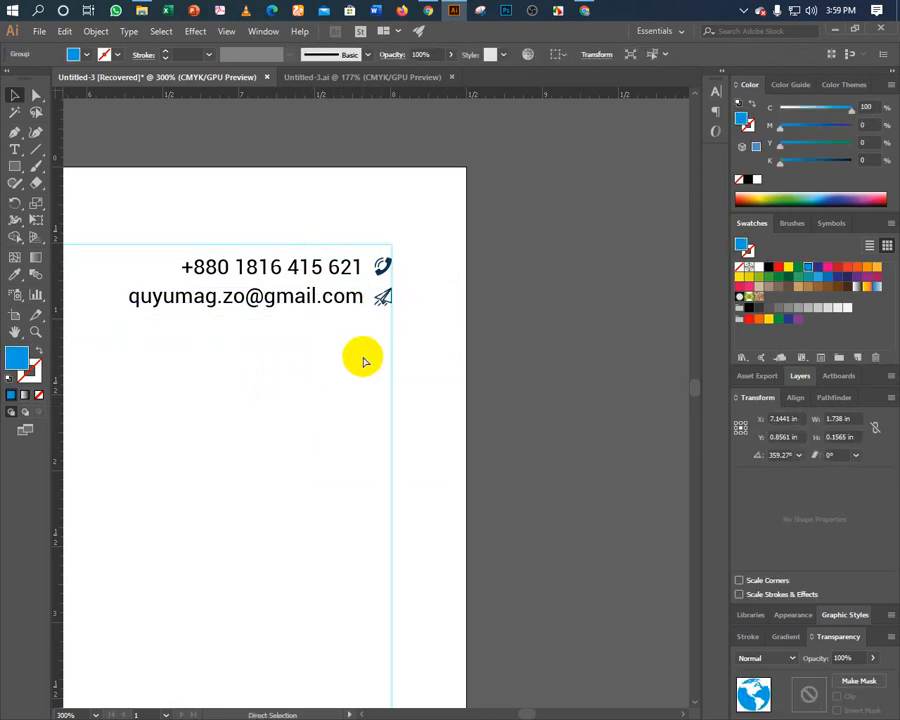
{"action": "left_click", "coordinate": [331, 356]}
{"action": "key", "text": "ctrl+z"}
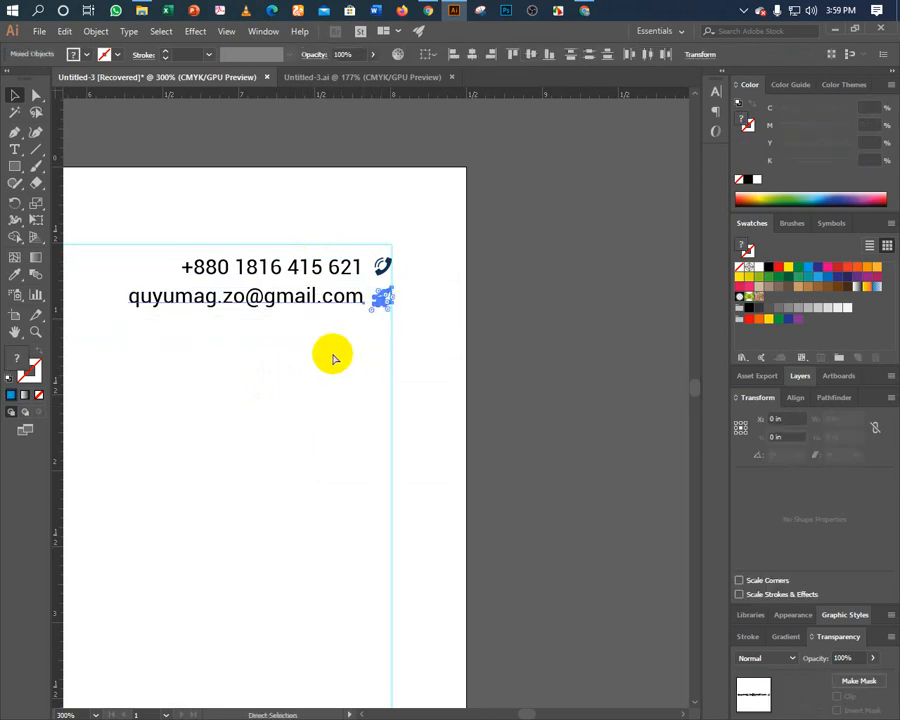
{"action": "left_click", "coordinate": [324, 356]}
{"action": "left_click", "coordinate": [381, 296], "text": "ctrl"}
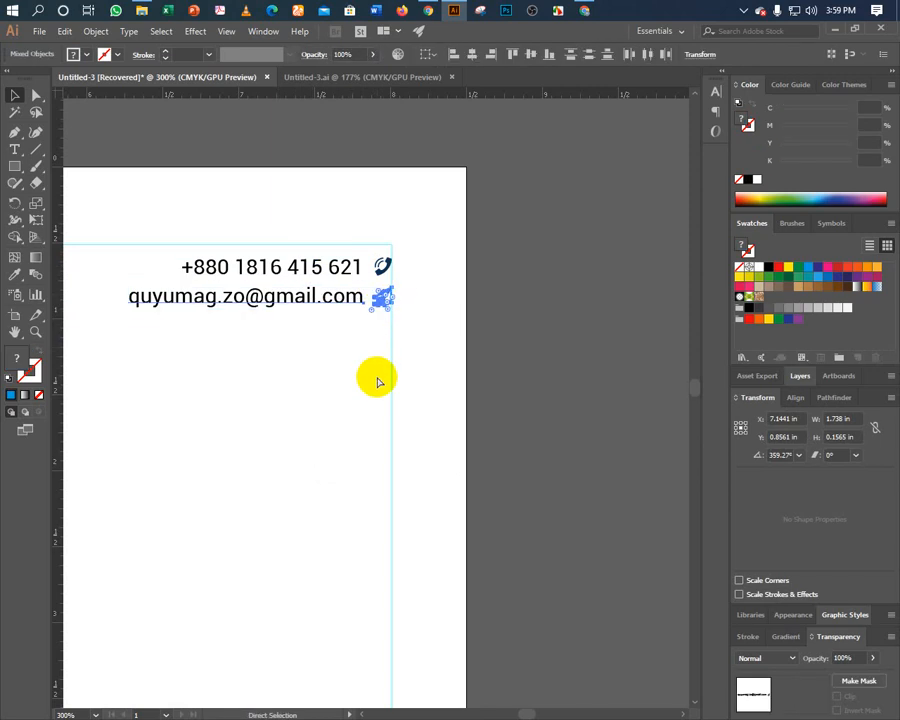
{"action": "key", "text": "v"}
{"action": "key", "text": "Delete"}
Delete the phone line, undo to restore the contact lines, and fit the page in view.
{"action": "left_click_drag", "start_coordinate": [287, 346], "coordinate": [388, 258]}
{"action": "key", "text": "a"}
{"action": "key", "text": "Delete"}
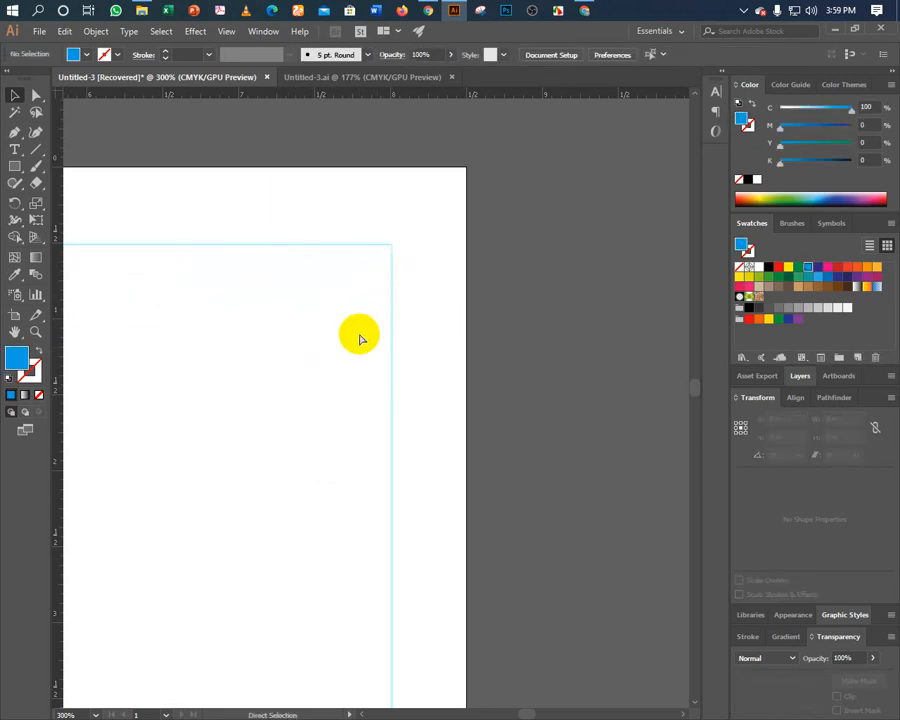
{"action": "key", "text": "ctrl+z"}
{"action": "key", "text": "ctrl+z"}
{"action": "key", "text": "ctrl+z"}
{"action": "key", "text": "ctrl+z"}
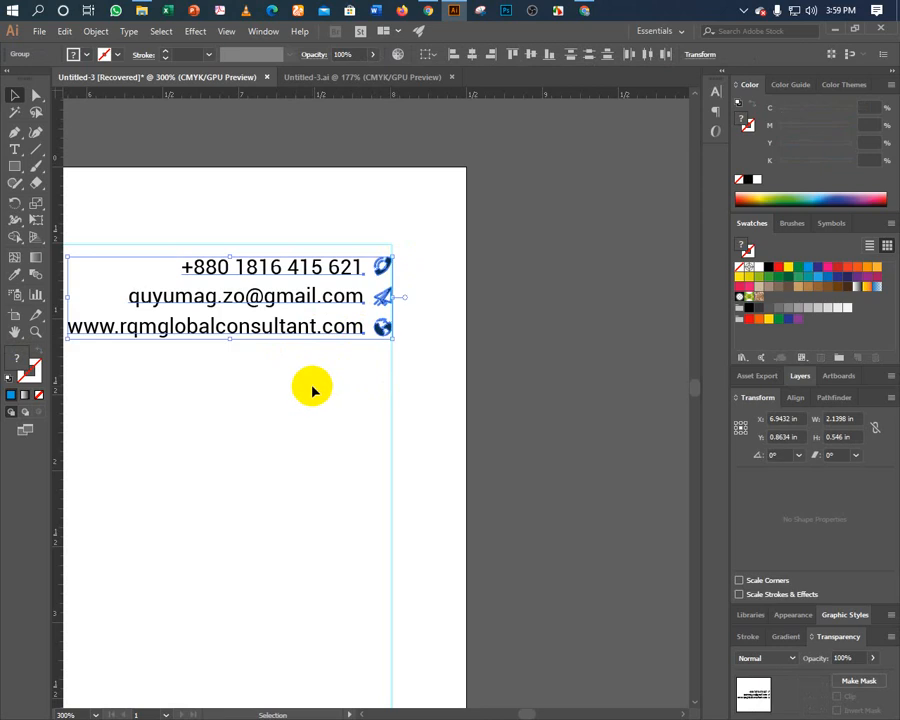
{"action": "key", "text": "v"}
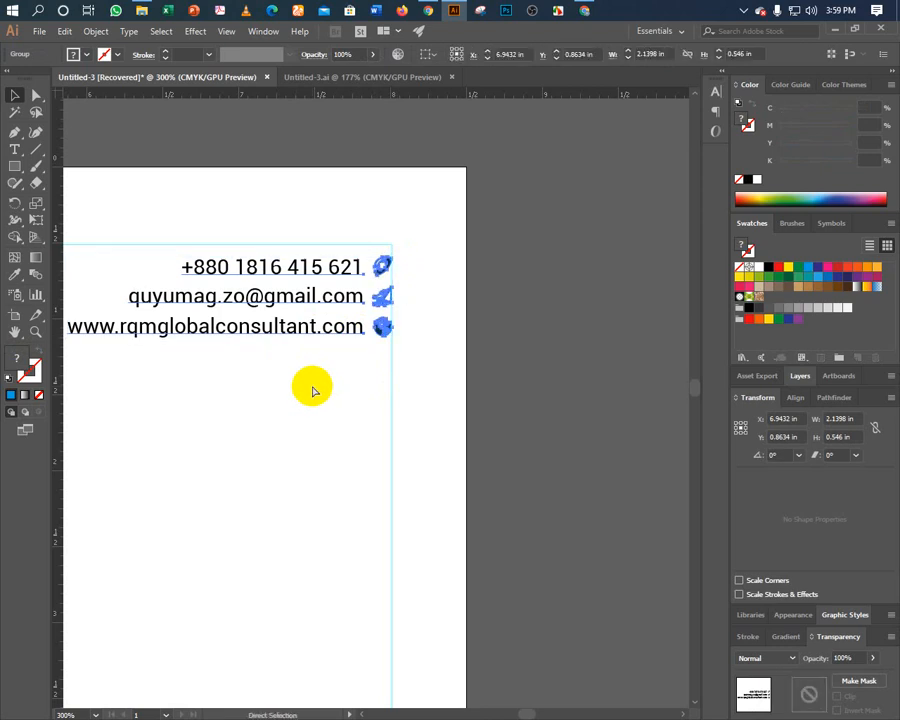
{"action": "key", "text": "ctrl+0"}
Add a guide at the logo's bottom, vertically align the contact block with the logo, and nudge both up.
{"action": "left_click", "coordinate": [222, 185], "text": "shift"}
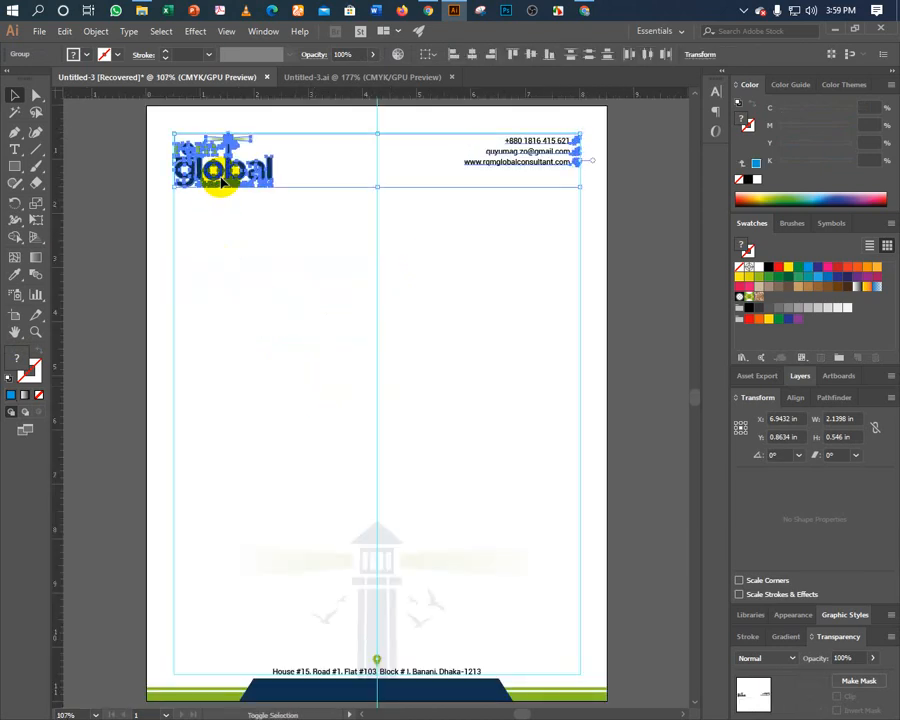
{"action": "left_click", "coordinate": [155, 150]}
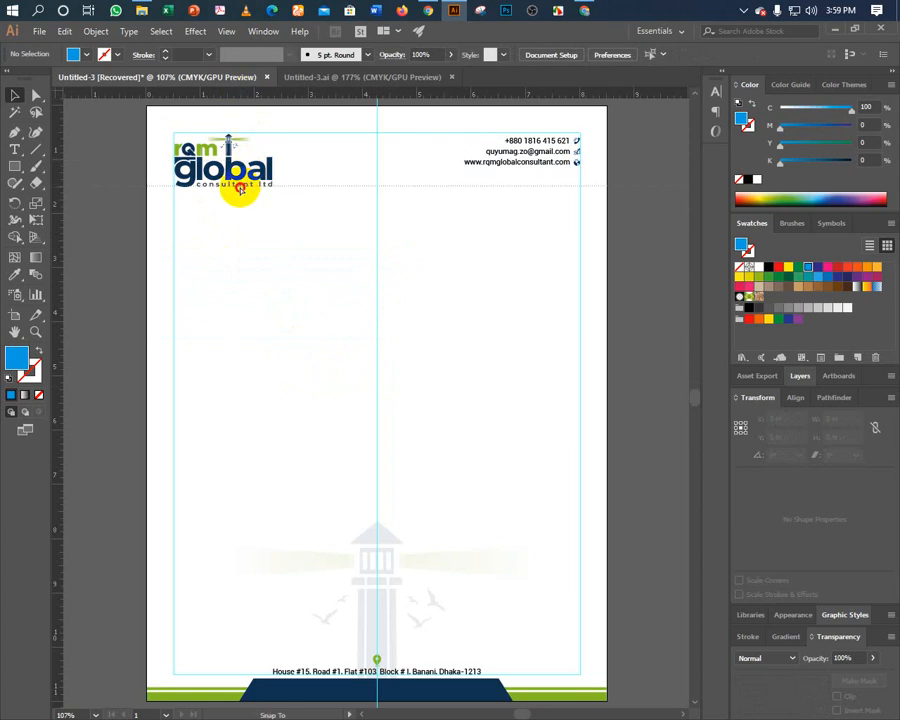
{"action": "mouse_move", "coordinate": [242, 194]}
{"action": "left_mouse_down"}
{"action": "mouse_move", "coordinate": [253, 193]}
{"action": "mouse_move", "coordinate": [245, 187]}
{"action": "left_mouse_up"}
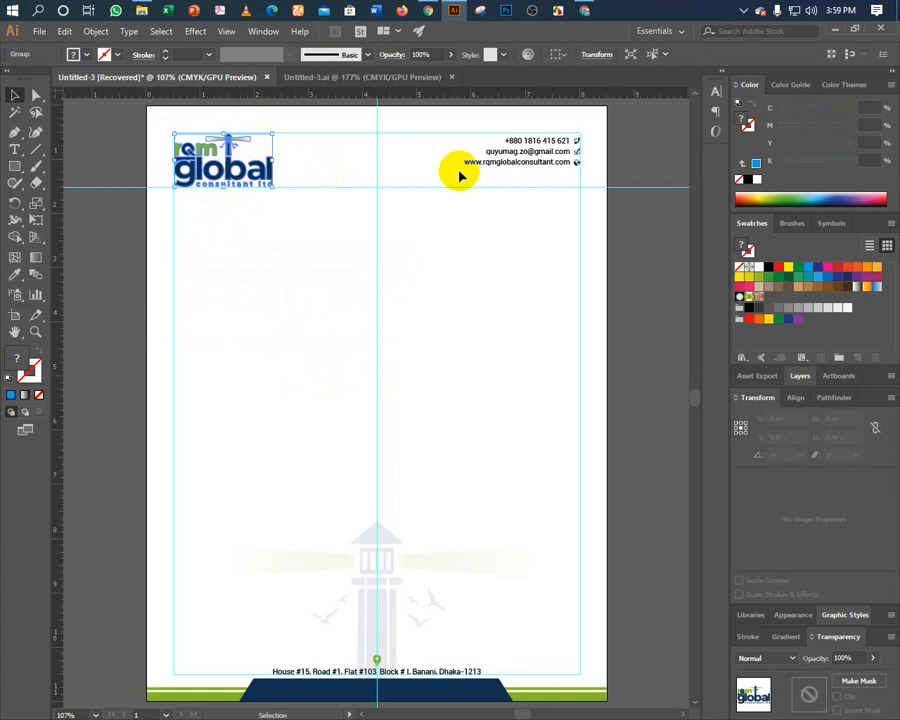
{"action": "left_click", "coordinate": [508, 160]}
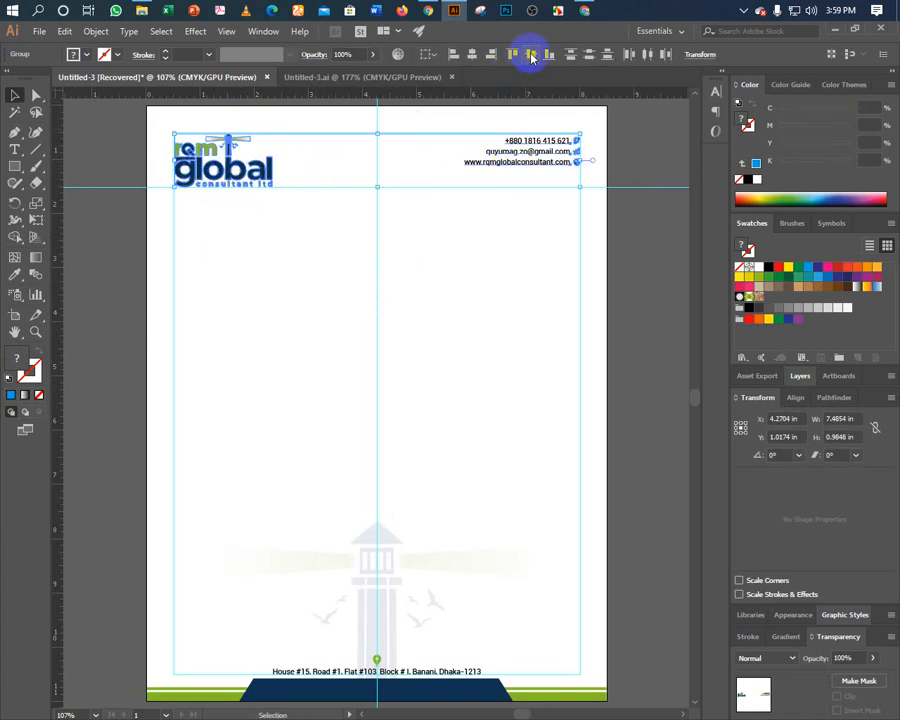
{"action": "left_click", "coordinate": [531, 57]}
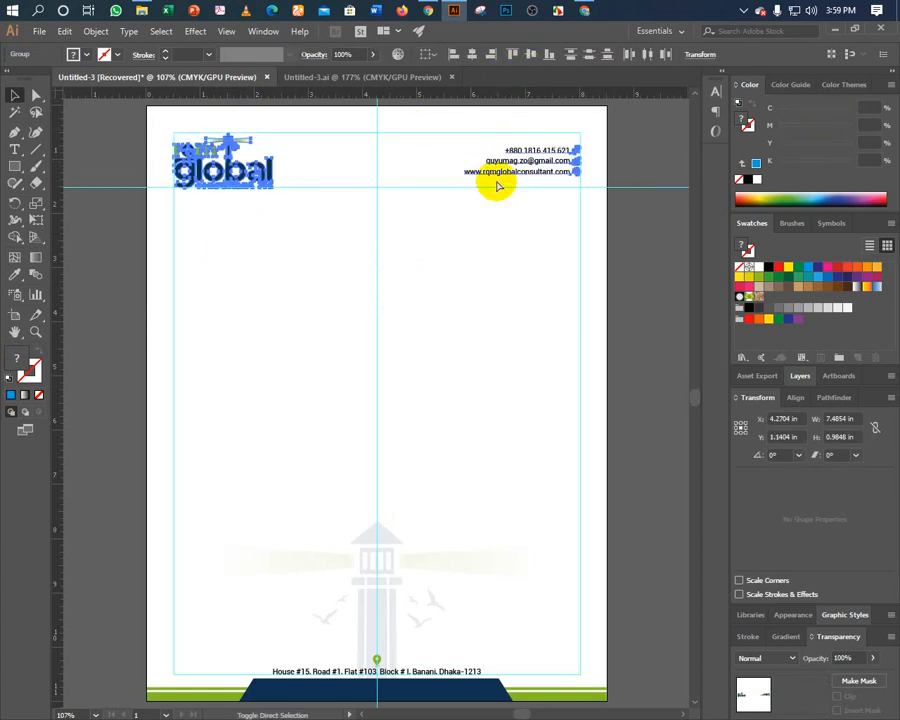
{"action": "key", "text": "Up"}
{"action": "key", "text": "Up"}
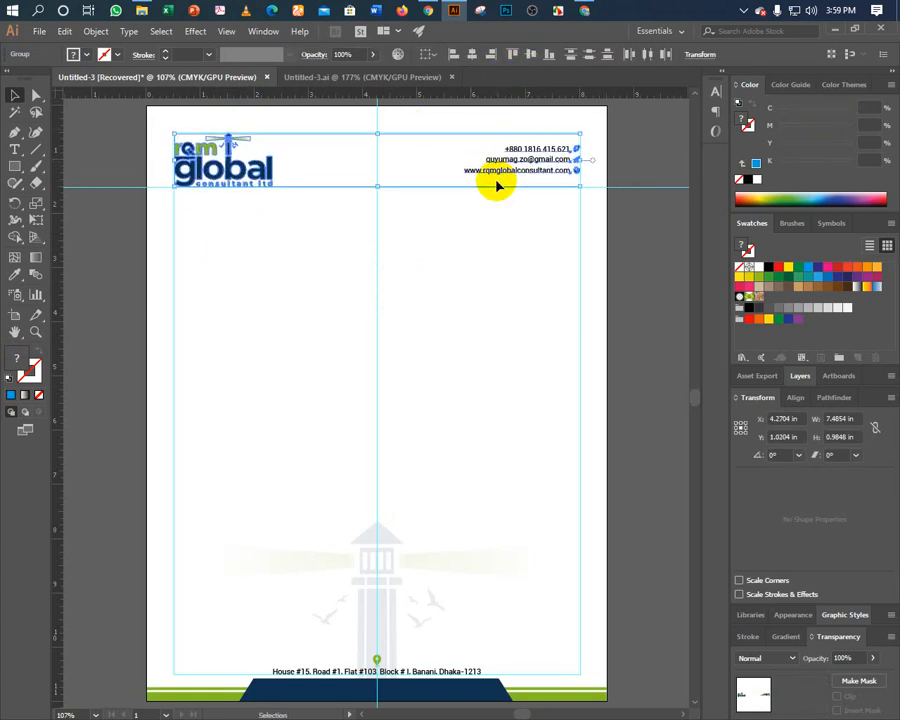
{"action": "key", "text": "Up"}
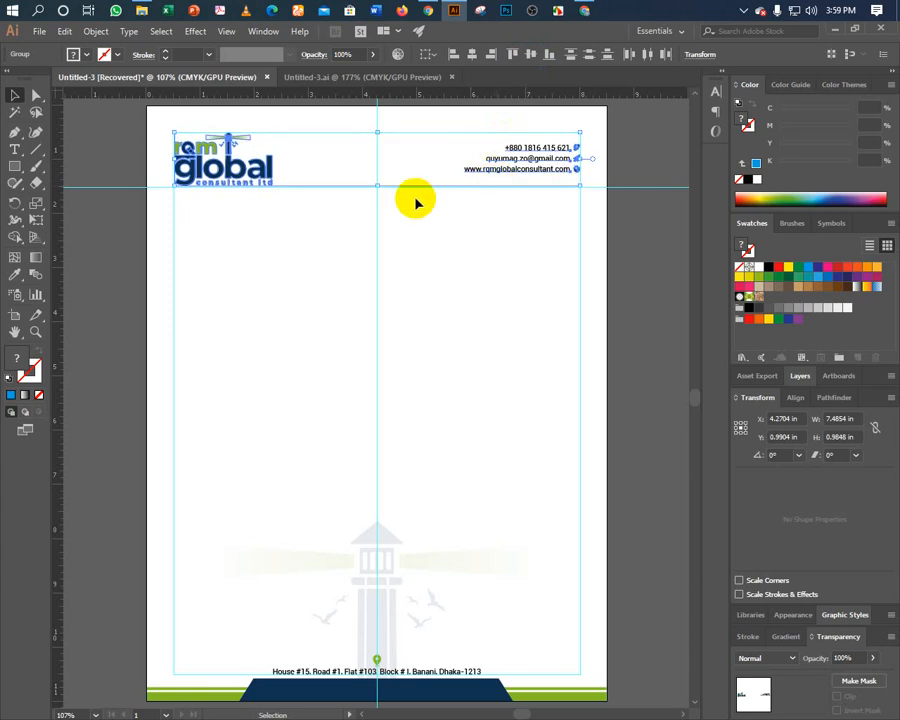
Unlock the guides, delete the horizontal and vertical centre guides, and select all artwork.
{"action": "left_click", "coordinate": [263, 261]}
{"action": "key", "text": "ctrl+a"}
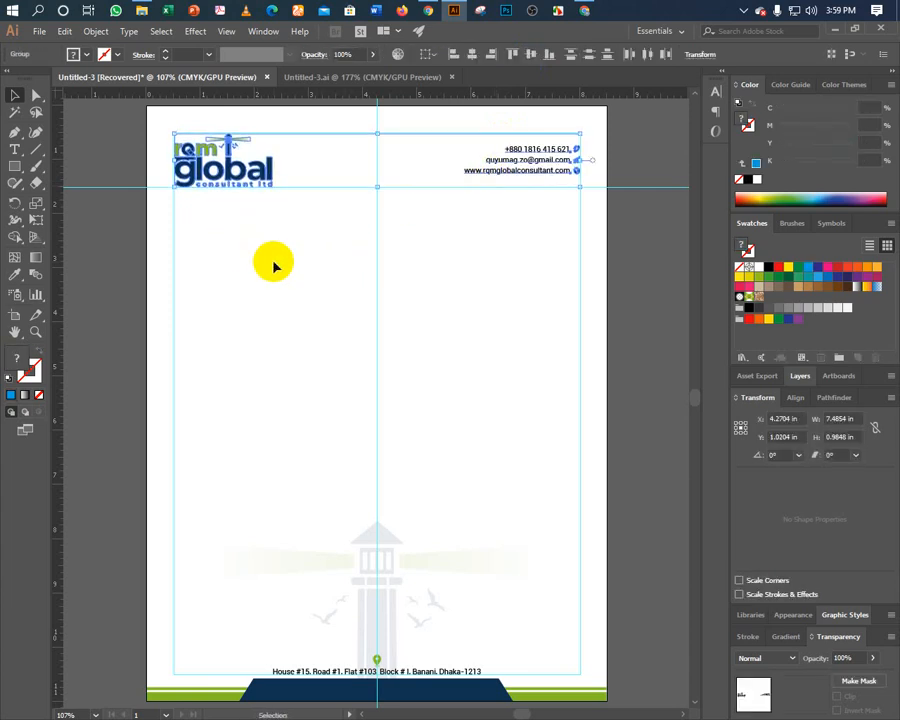
{"action": "left_click", "coordinate": [273, 263]}
{"action": "right_click", "coordinate": [100, 161]}
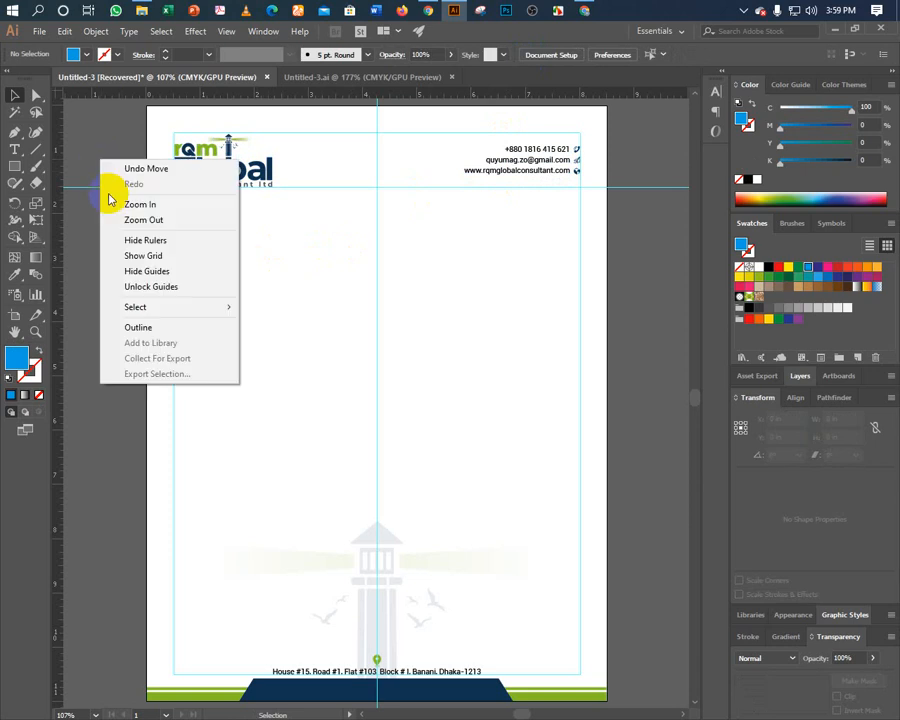
{"action": "left_click", "coordinate": [126, 287]}
{"action": "left_click", "coordinate": [117, 251]}
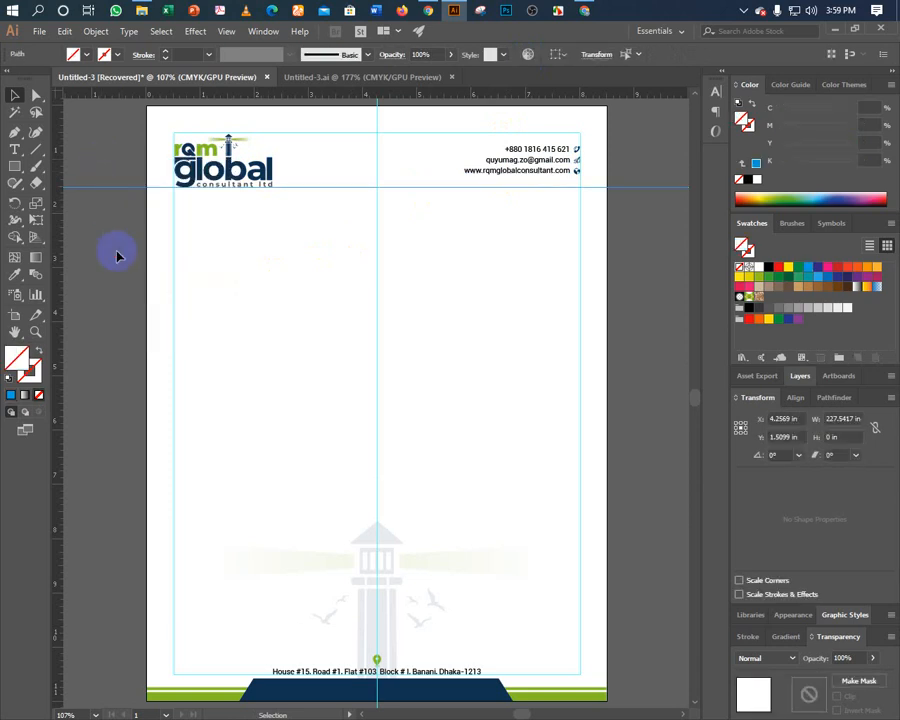
{"action": "key", "text": "Delete"}
{"action": "left_click", "coordinate": [378, 294]}
{"action": "key", "text": "Delete"}
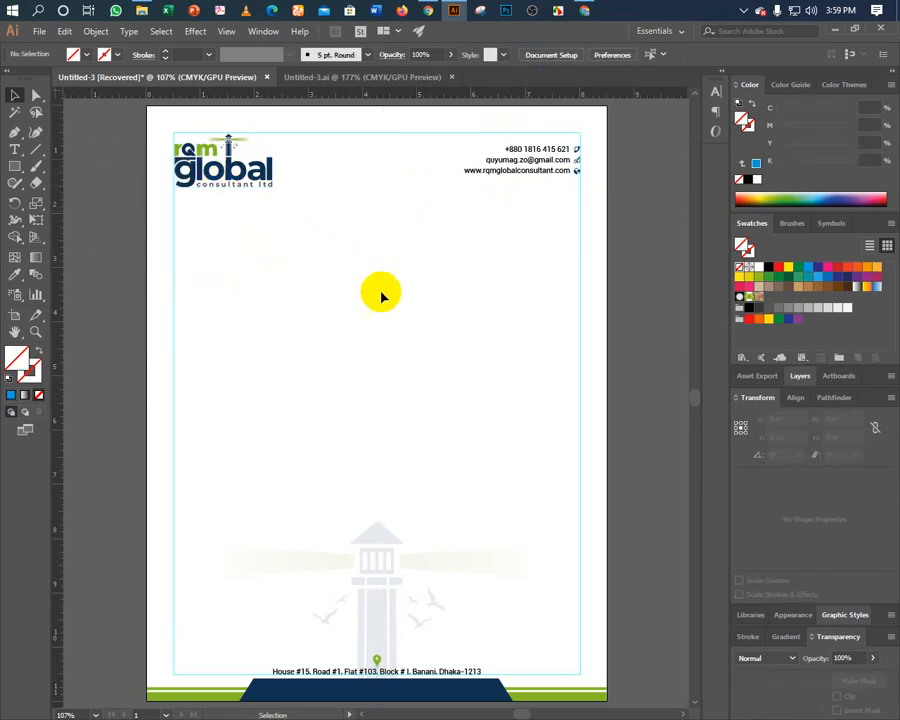
{"action": "left_click", "coordinate": [36, 275]}
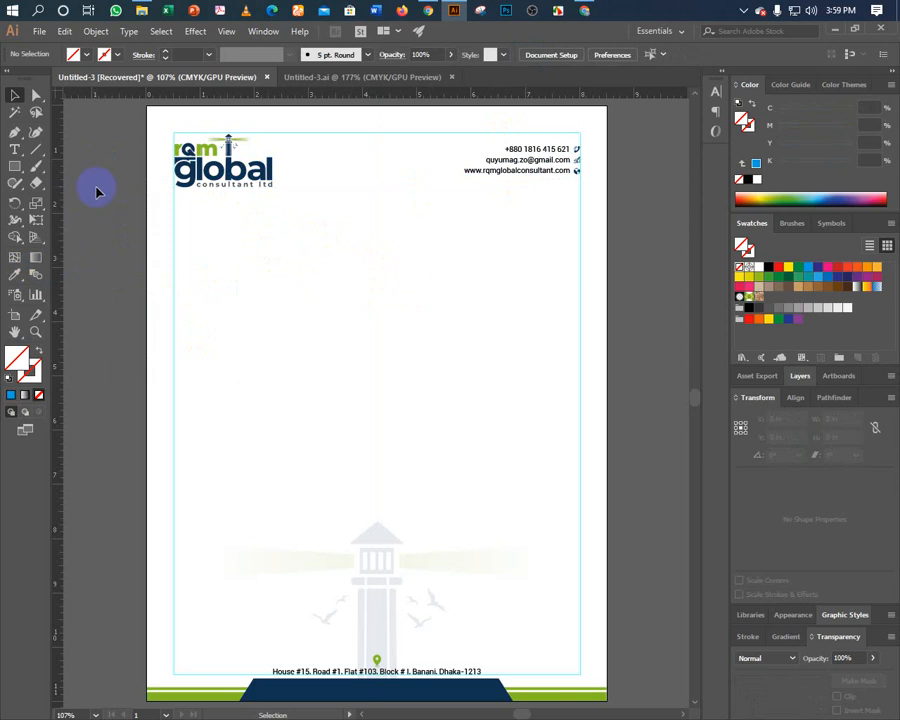
{"action": "key", "text": "ctrl+a"}
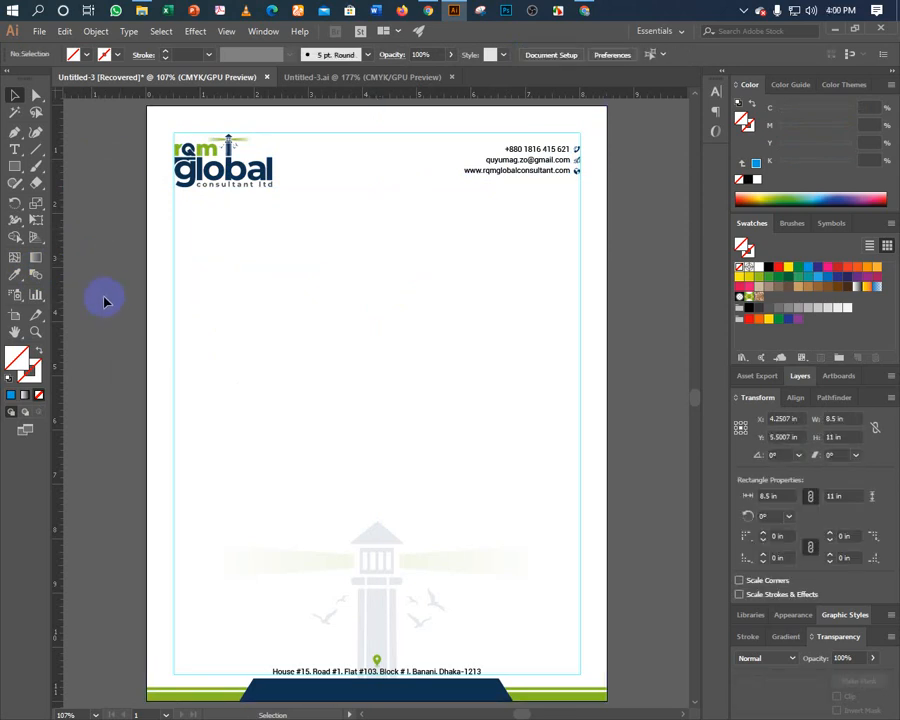
{"action": "left_click", "coordinate": [106, 301]}
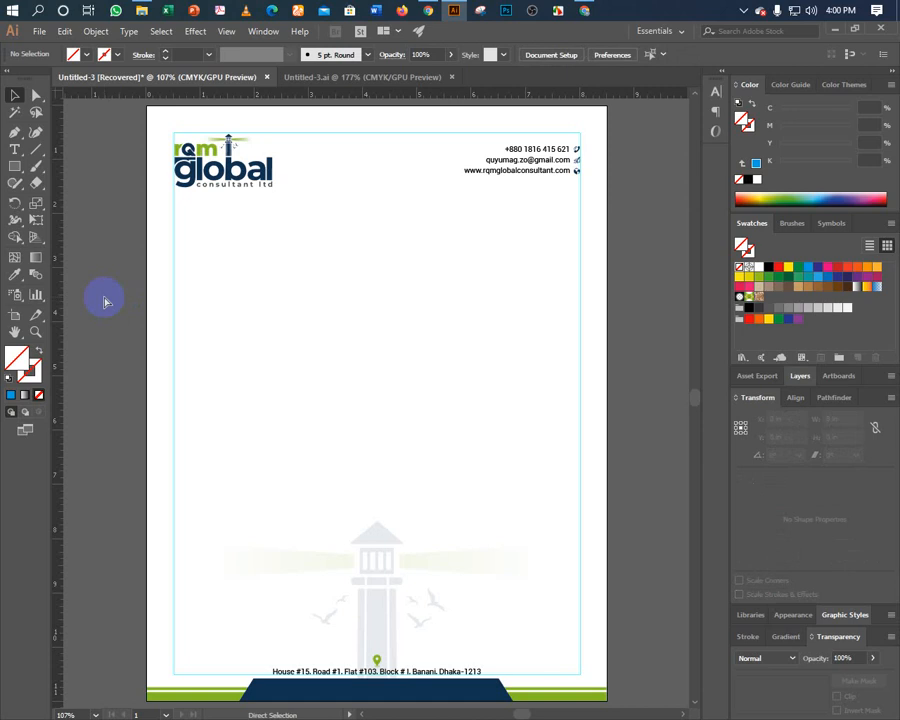
{"action": "key", "text": "ctrl+1"}
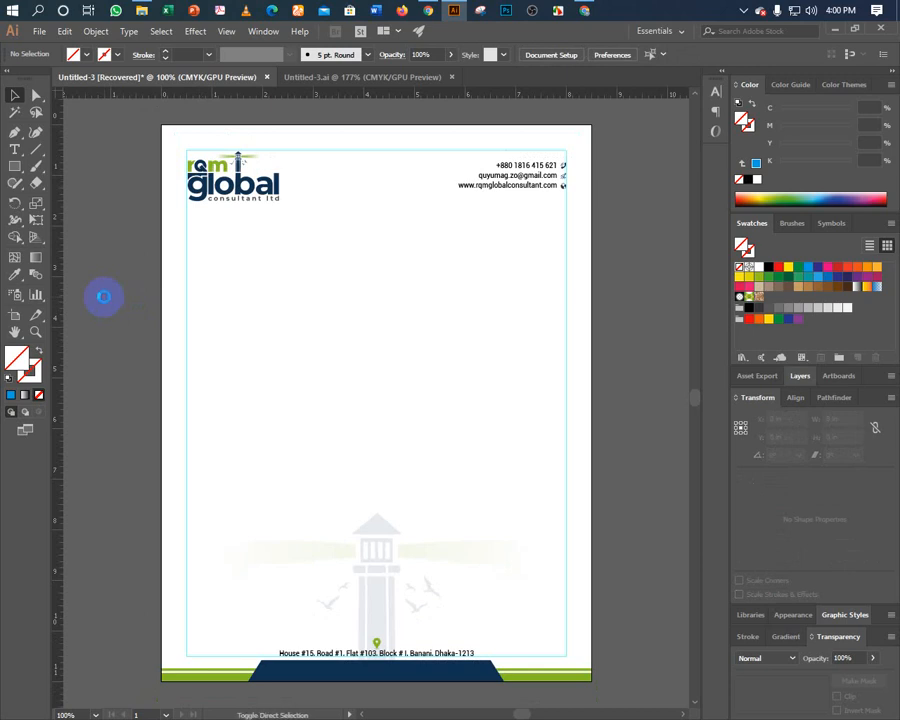
{"action": "key", "text": "ctrl+s"}
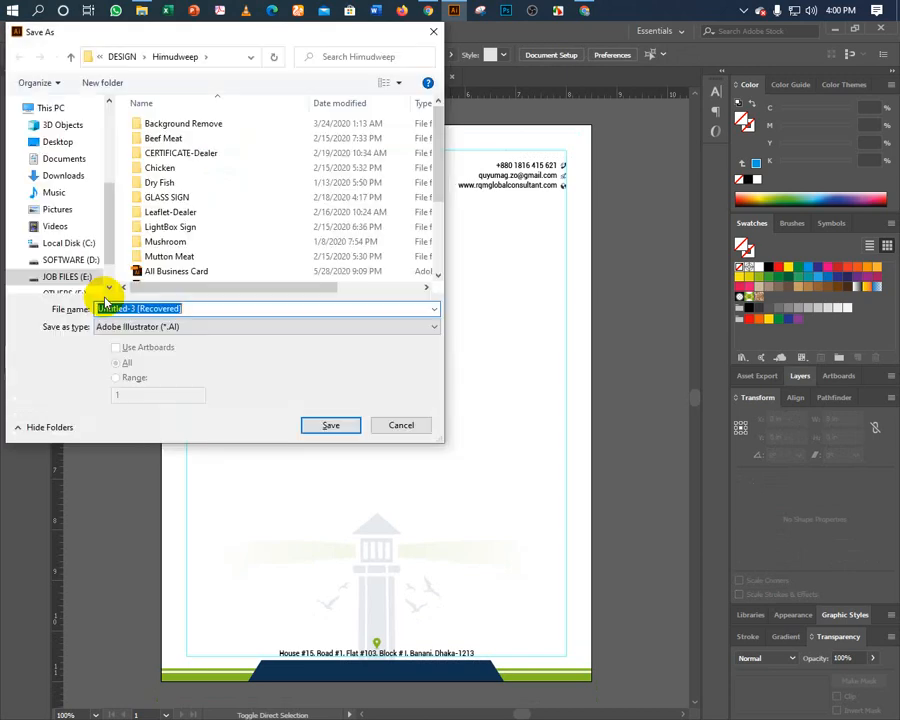
Browse to DESIGN > ITevsDigital Agency > RQM Global Consultant in the save dialog.
{"action": "left_click", "coordinate": [68, 57]}
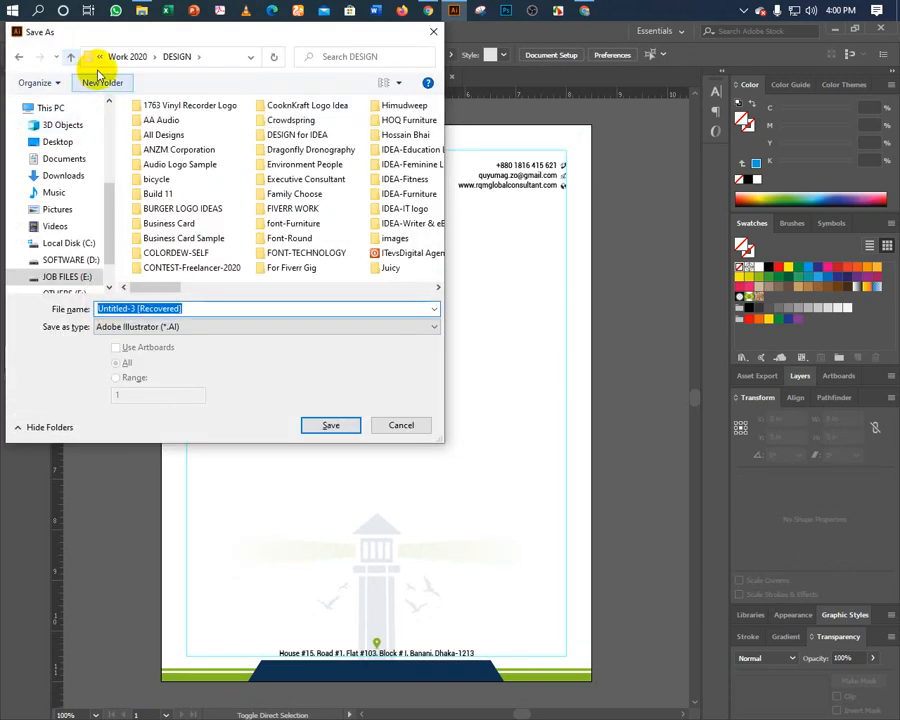
{"action": "left_click", "coordinate": [398, 253]}
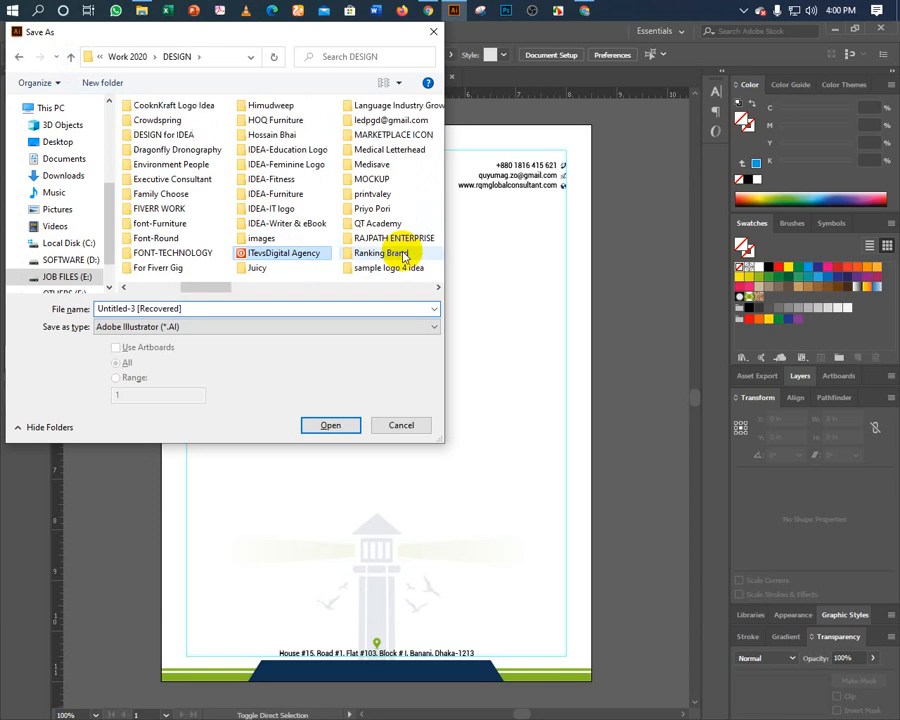
{"action": "double_click", "coordinate": [310, 247]}
{"action": "scroll", "coordinate": [310, 260], "scroll_direction": "down", "scroll_amount": 1}
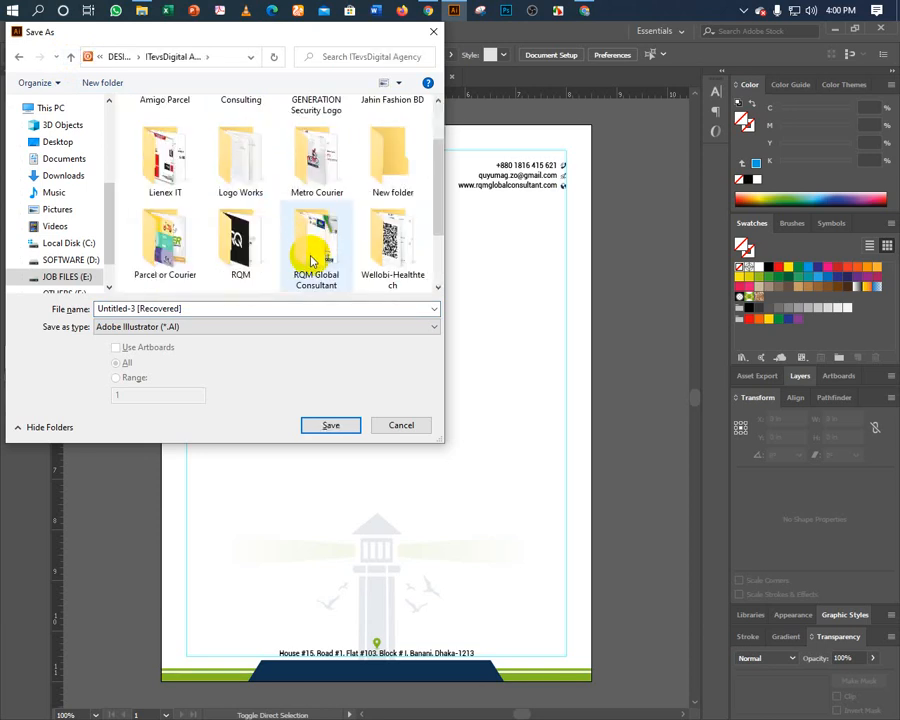
{"action": "left_click", "coordinate": [312, 261]}
{"action": "double_click", "coordinate": [310, 255]}
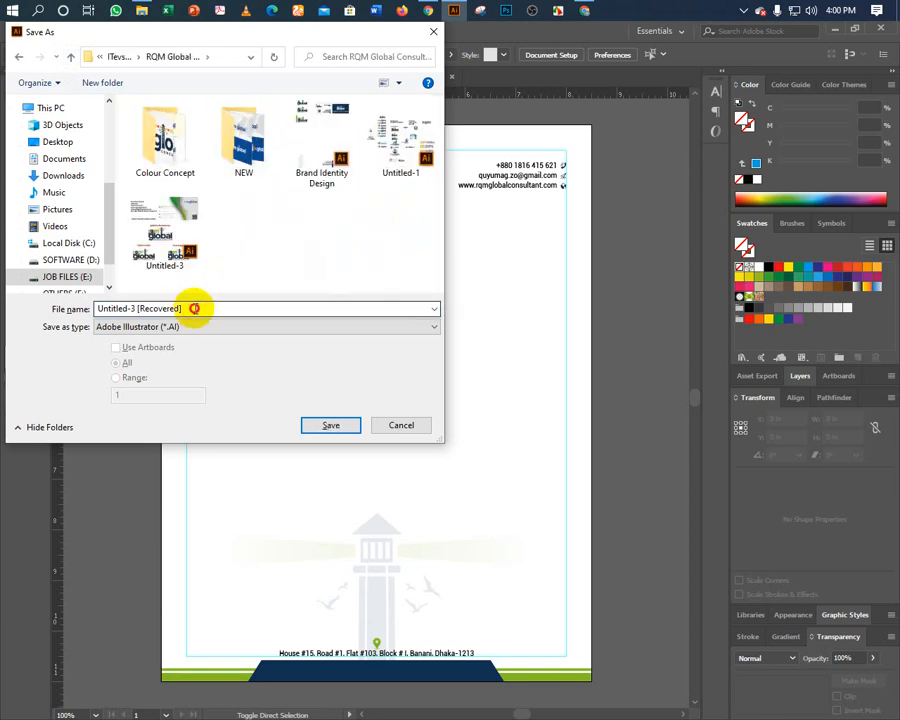
Name the file Brand Identity Design-2 and save it with the default Illustrator options.
{"action": "triple_click", "coordinate": [195, 308]}
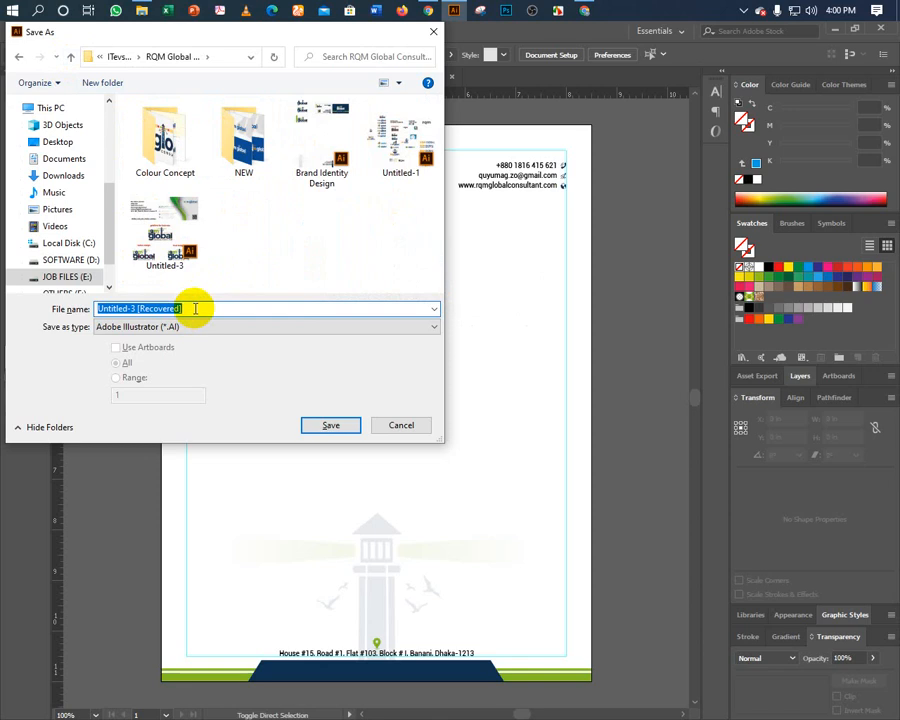
{"action": "type", "text": "Brand"}
{"action": "key", "text": "Down"}
{"action": "key", "text": "BackSpace"}
{"action": "key", "text": "BackSpace"}
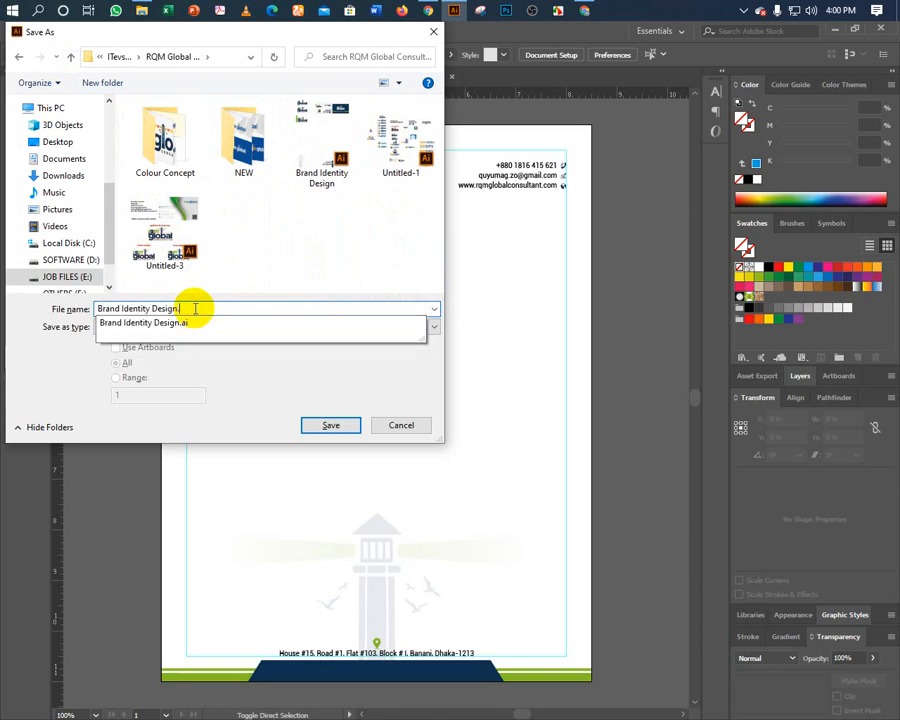
{"action": "type", "text": "-1"}
{"action": "type", "text": "2"}
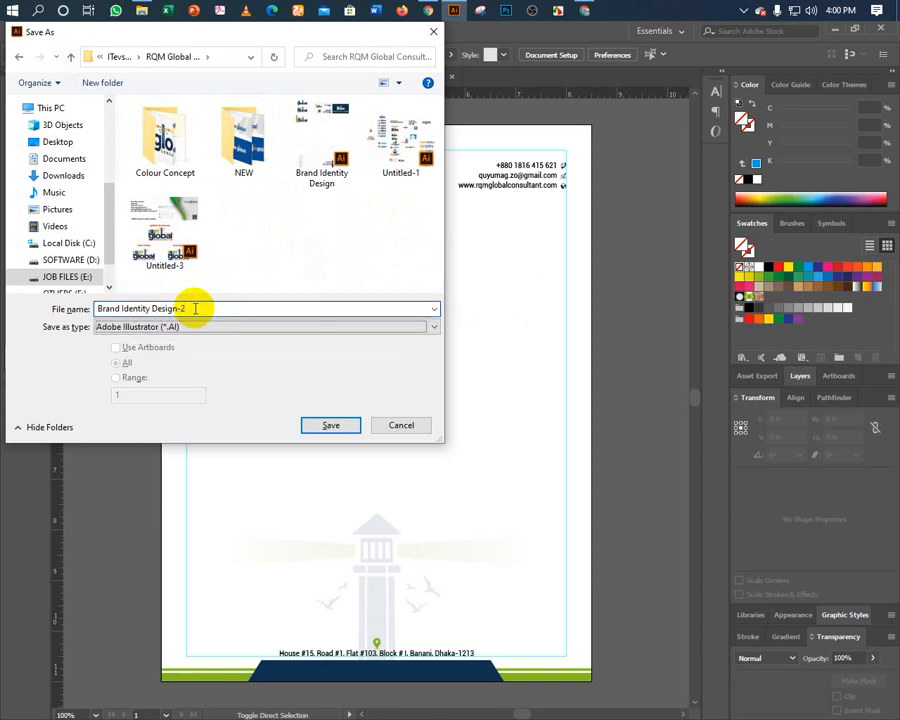
{"action": "key", "text": "Return"}
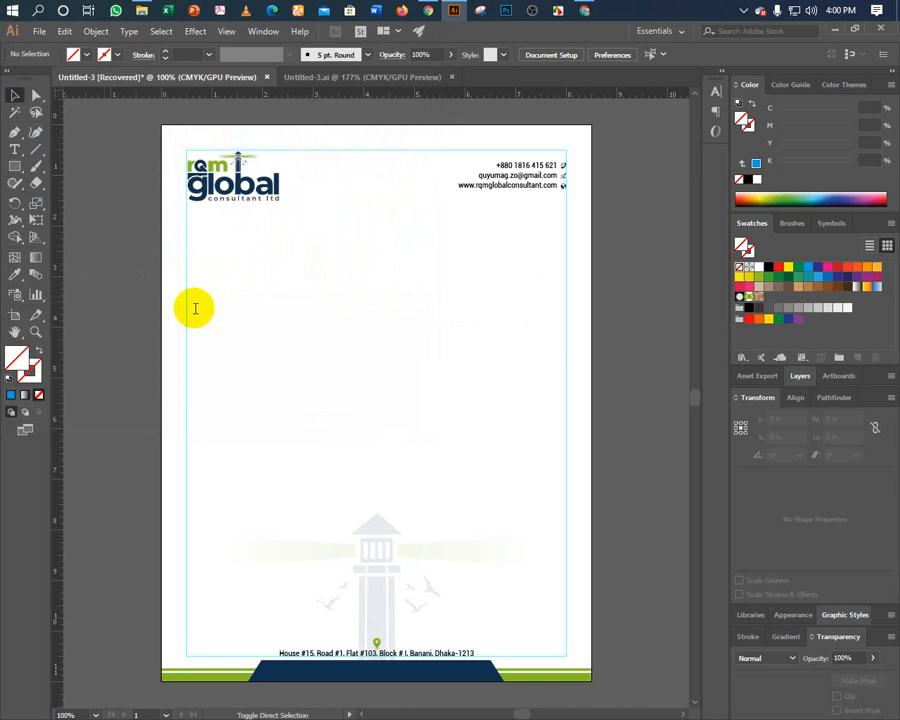
{"action": "key", "text": "Return"}
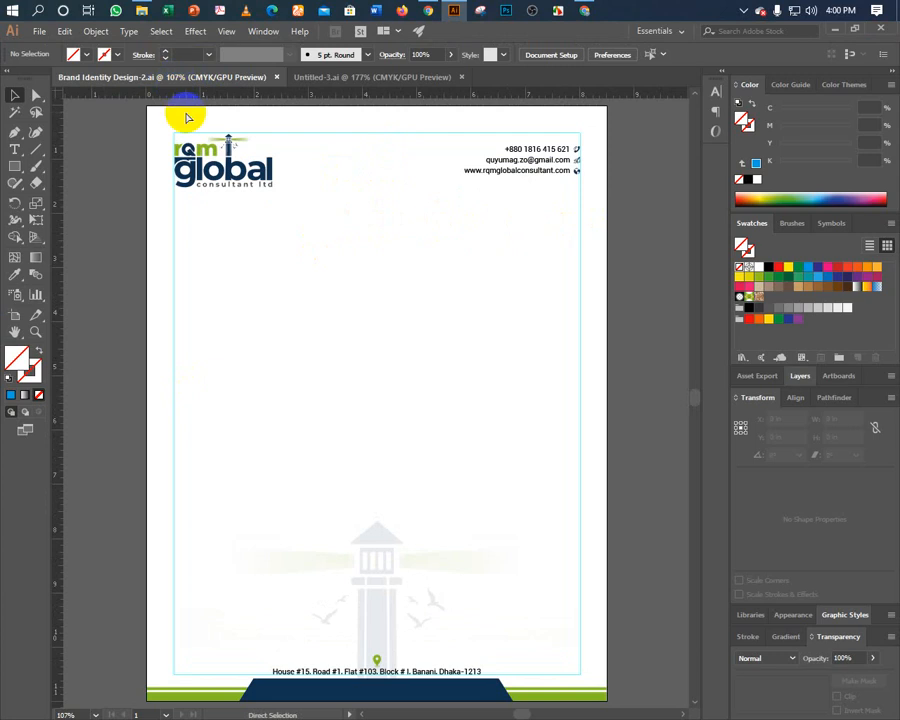
Zoom in on the contact details and ungroup the whole contact block.
{"action": "key", "text": "ctrl+1"}
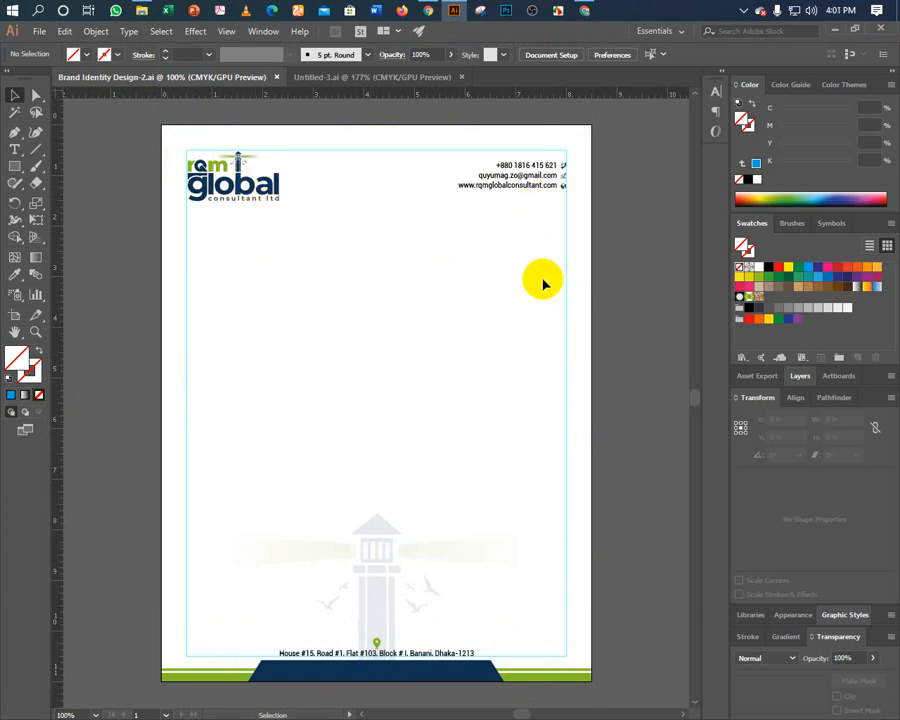
{"action": "key", "text": "ctrl+equal"}
{"action": "key", "text": "ctrl+equal"}
{"action": "key", "text": "ctrl+equal"}
{"action": "key", "text": "ctrl+equal"}
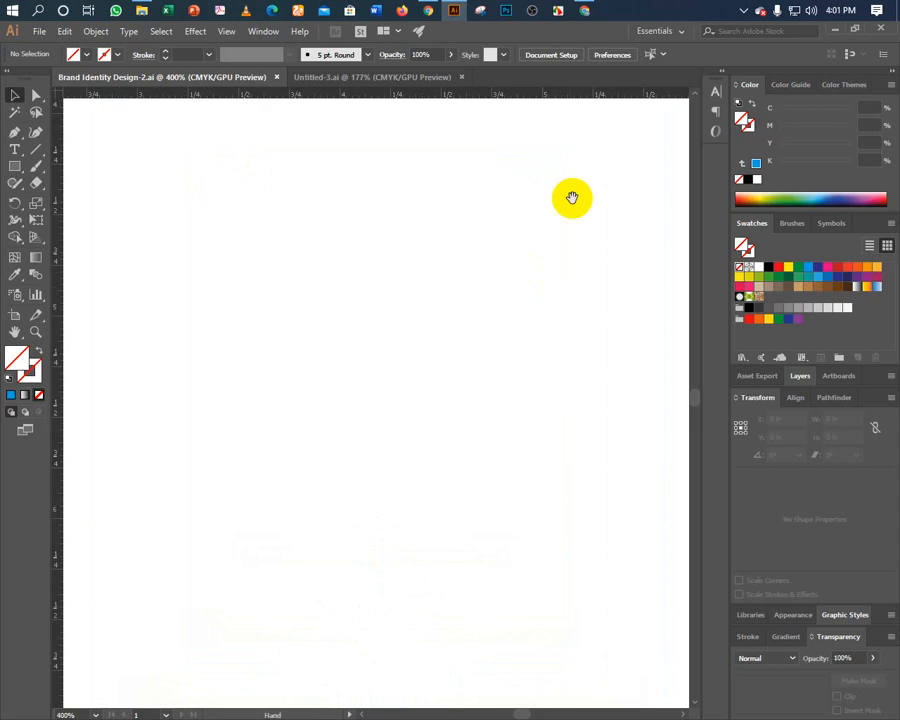
{"action": "left_click_drag", "start_coordinate": [444, 368], "coordinate": [297, 573]}
{"action": "left_click_drag", "start_coordinate": [442, 252], "coordinate": [411, 503]}
{"action": "key", "text": "ctrl+equal"}
{"action": "key", "text": "ctrl+equal"}
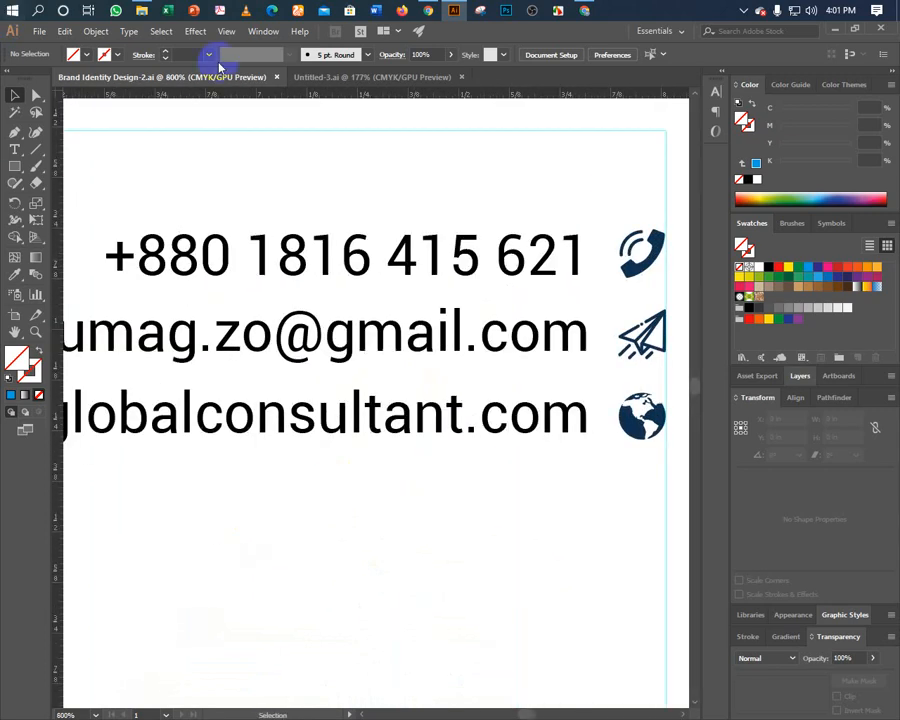
{"action": "left_click_drag", "start_coordinate": [364, 297], "coordinate": [191, 312]}
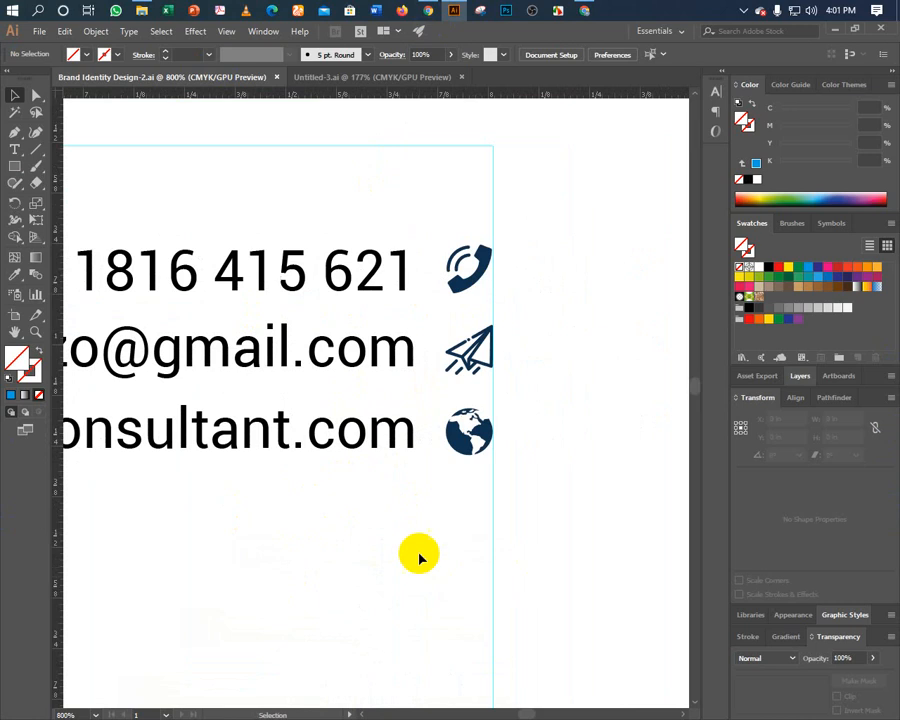
{"action": "left_click", "coordinate": [374, 278]}
{"action": "right_click", "coordinate": [376, 283]}
{"action": "left_click", "coordinate": [400, 377]}
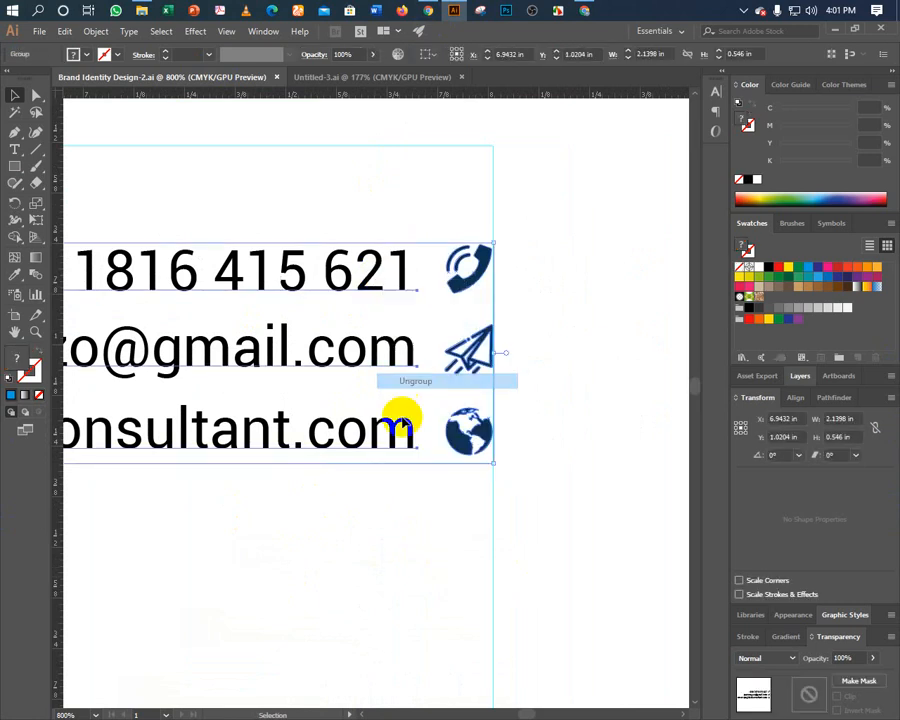
Ungroup the website, e-mail and phone lines from their icons.
{"action": "left_click", "coordinate": [374, 506]}
{"action": "left_click", "coordinate": [428, 428]}
{"action": "right_click", "coordinate": [434, 432]}
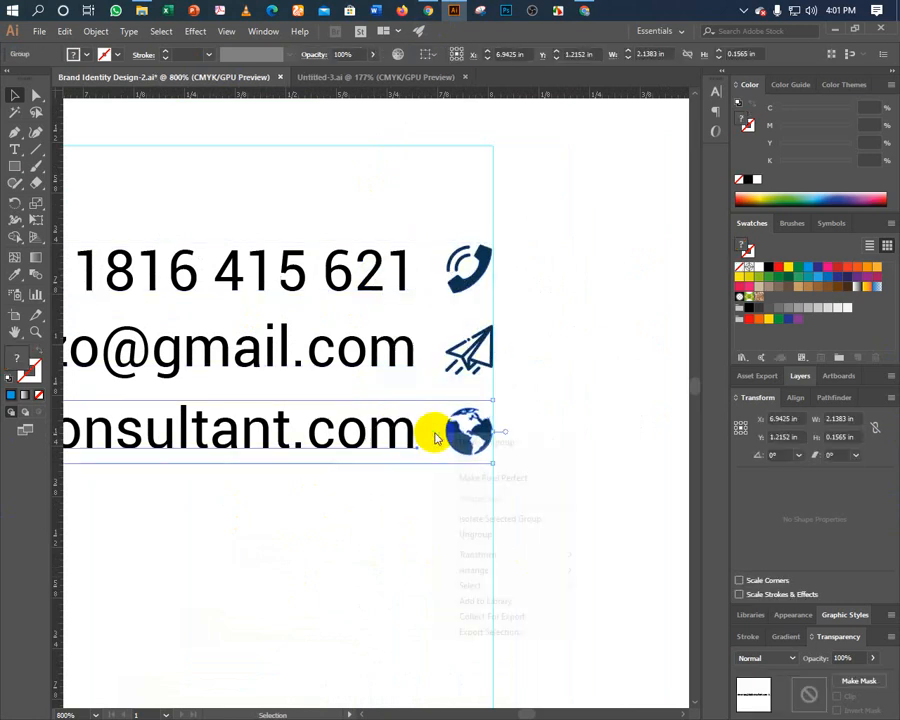
{"action": "left_click", "coordinate": [470, 535]}
{"action": "left_click", "coordinate": [528, 488]}
{"action": "left_click", "coordinate": [402, 358]}
{"action": "right_click", "coordinate": [404, 362]}
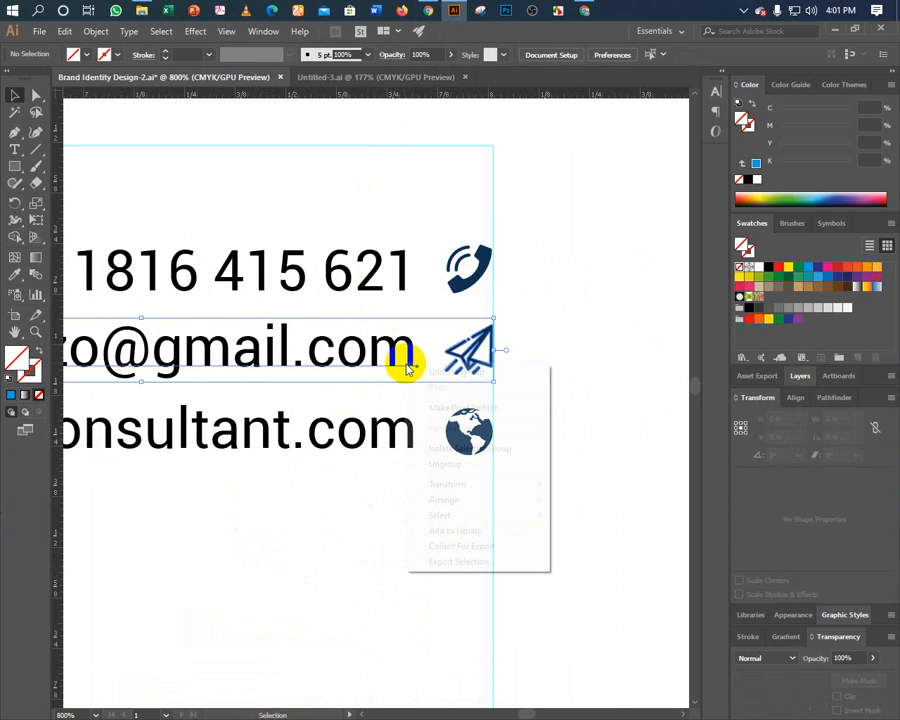
{"action": "left_click", "coordinate": [437, 466]}
{"action": "left_click", "coordinate": [392, 287]}
{"action": "right_click", "coordinate": [397, 289]}
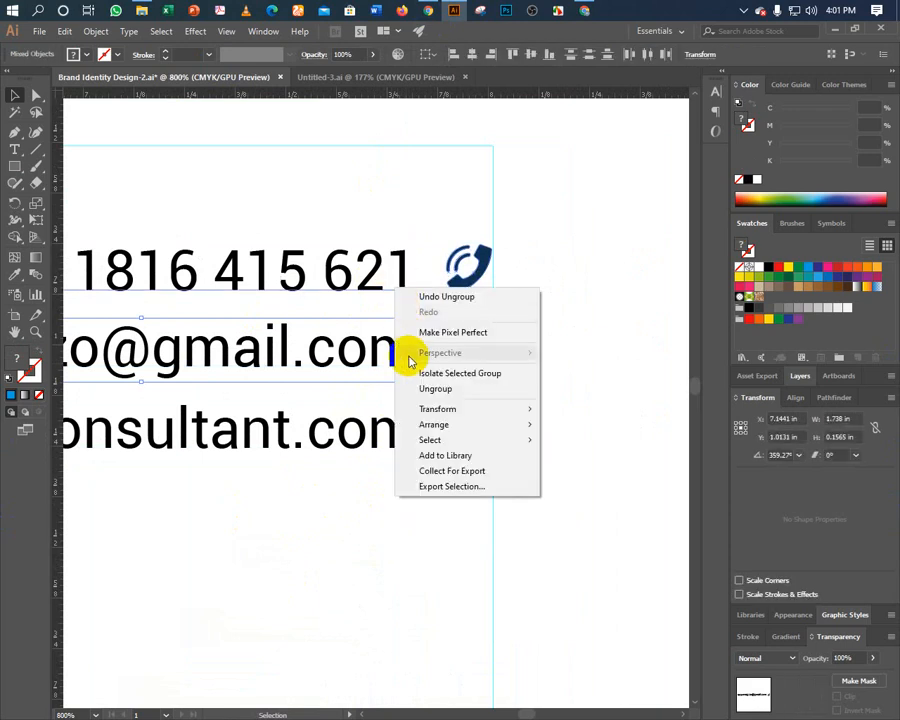
{"action": "left_click", "coordinate": [396, 235]}
{"action": "left_click", "coordinate": [404, 282]}
{"action": "right_click", "coordinate": [402, 288]}
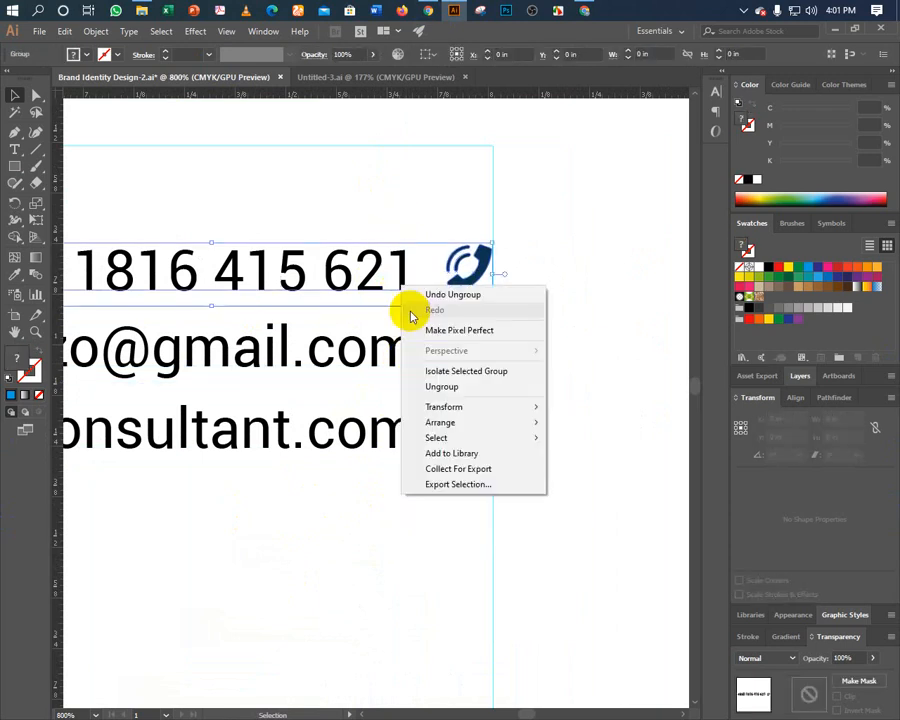
{"action": "left_click", "coordinate": [442, 387]}
{"action": "left_click", "coordinate": [396, 235]}
Nudge the three contact text lines left, then select the three icons.
{"action": "left_click_drag", "start_coordinate": [390, 250], "coordinate": [382, 466]}
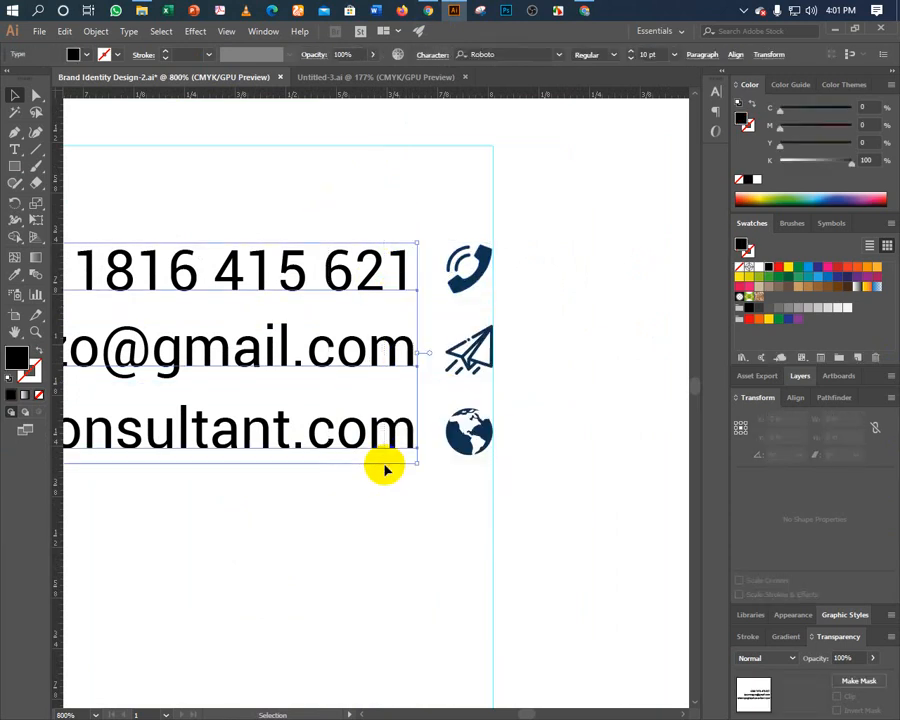
{"action": "key", "text": "a"}
{"action": "key", "text": "shift+Left"}
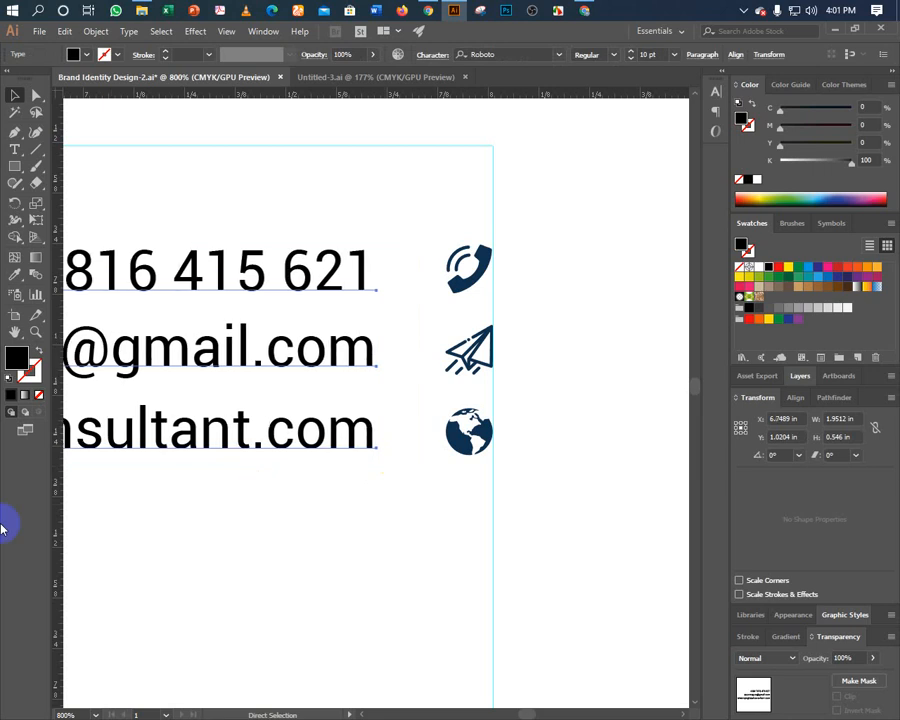
{"action": "key", "text": "v"}
{"action": "left_click", "coordinate": [307, 597]}
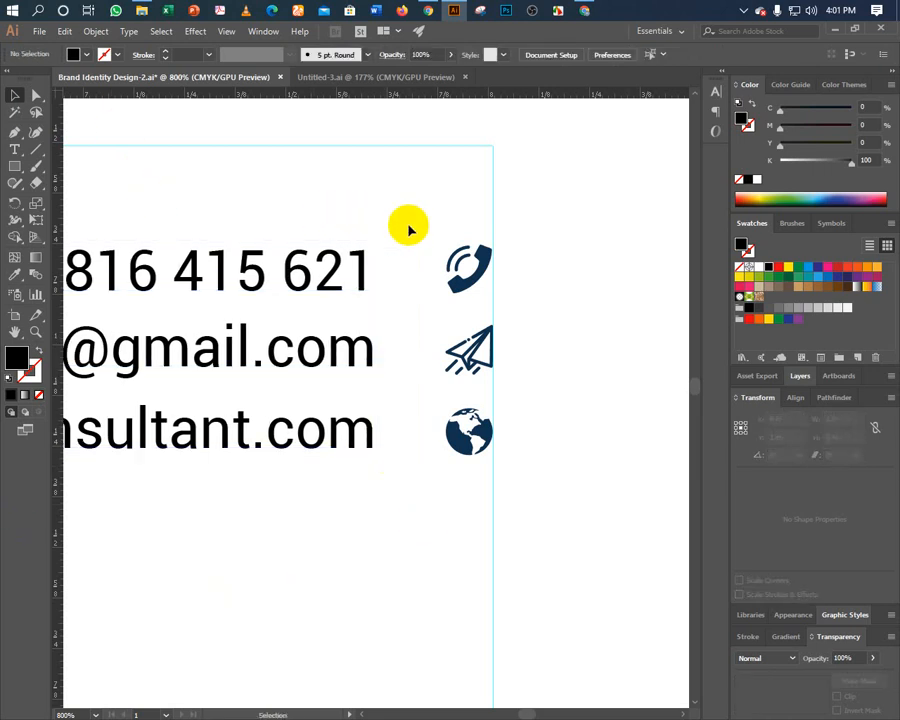
{"action": "left_click_drag", "start_coordinate": [409, 230], "coordinate": [462, 425]}
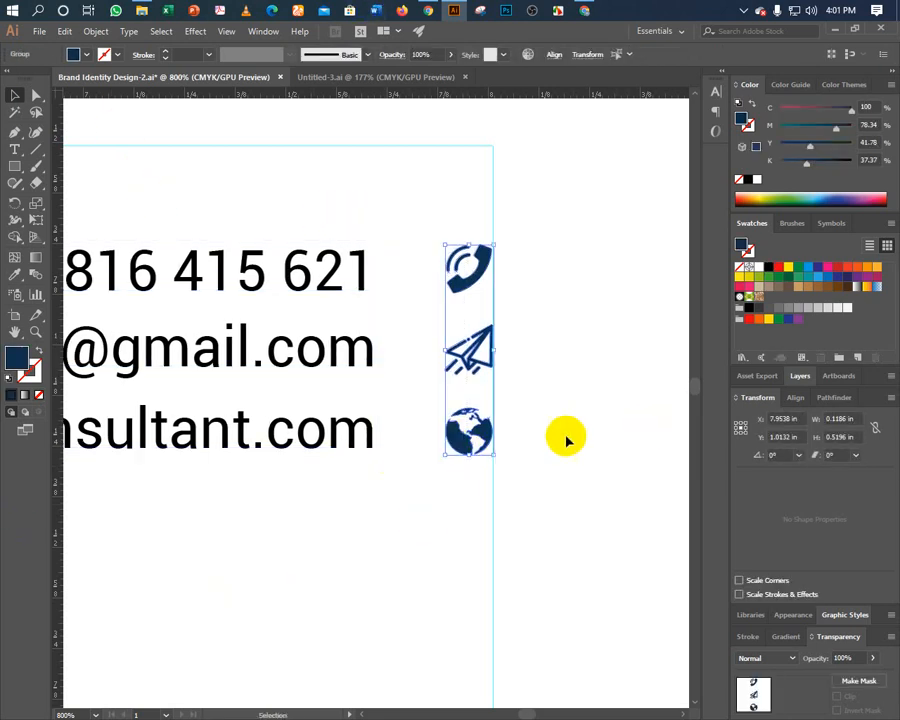
Open Transform > Scale for the selected icons and confirm it.
{"action": "right_click", "coordinate": [484, 430]}
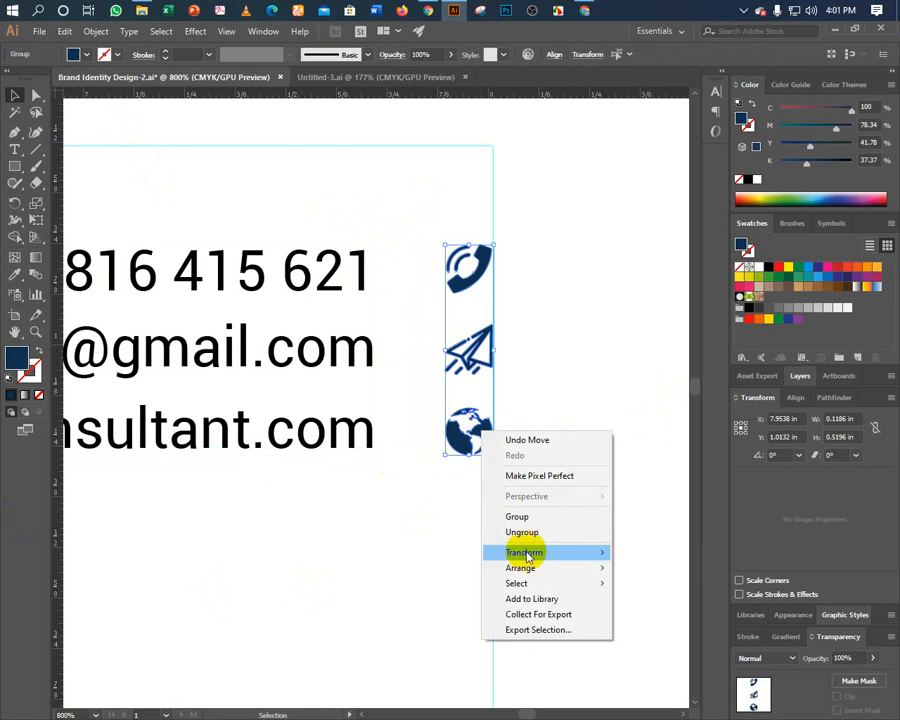
{"action": "mouse_move", "coordinate": [518, 552]}
{"action": "left_click", "coordinate": [659, 627]}
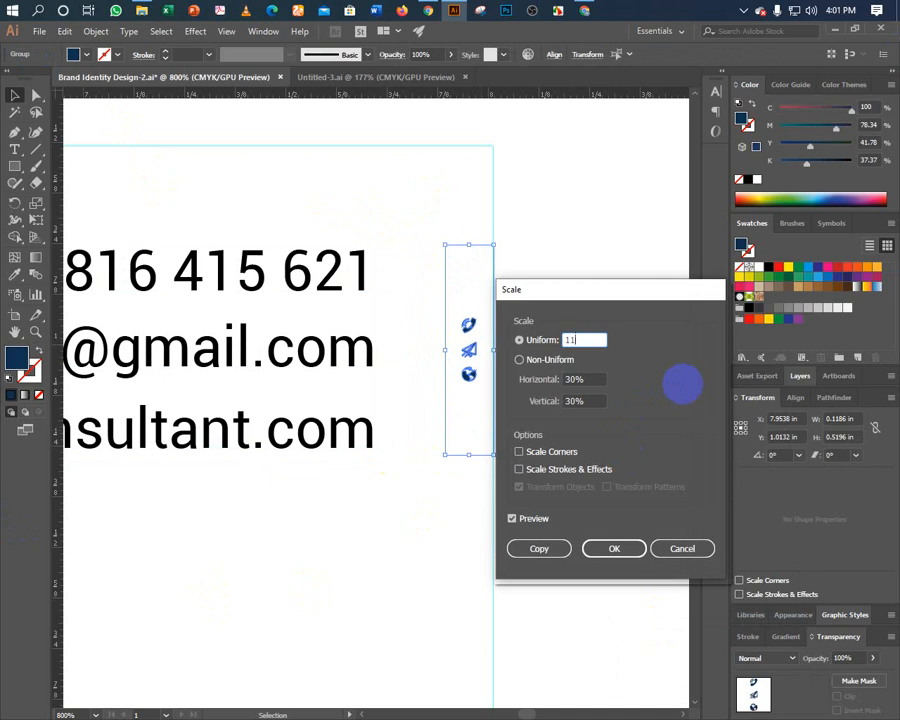
{"action": "key", "text": "Return"}
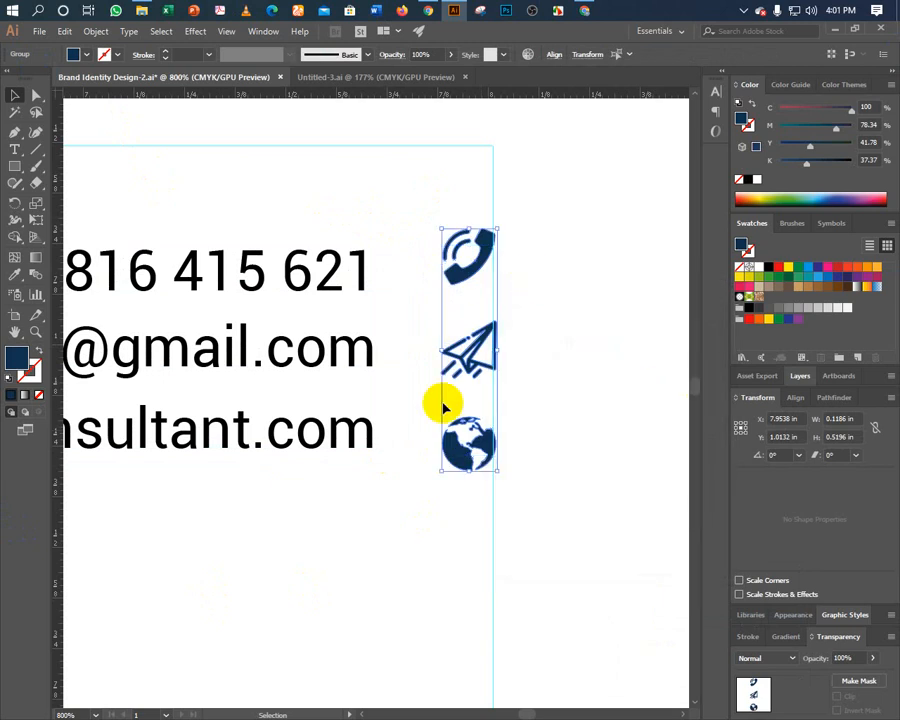
{"action": "left_click", "coordinate": [425, 483]}
Scale the contact icon group uniformly to 120%.
{"action": "key", "text": "ctrl+0"}
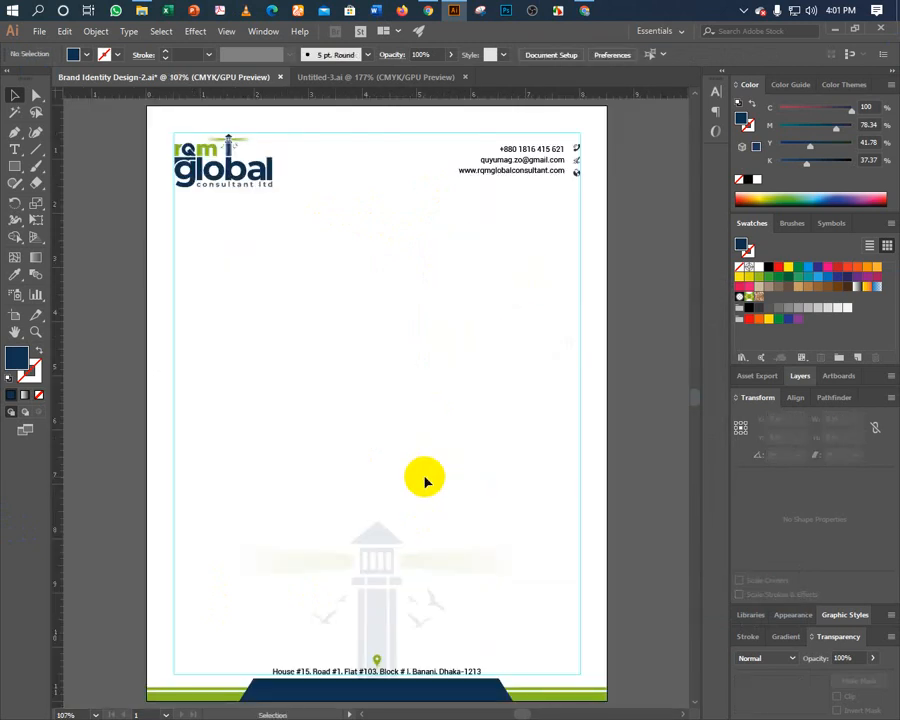
{"action": "key", "text": "ctrl+1"}
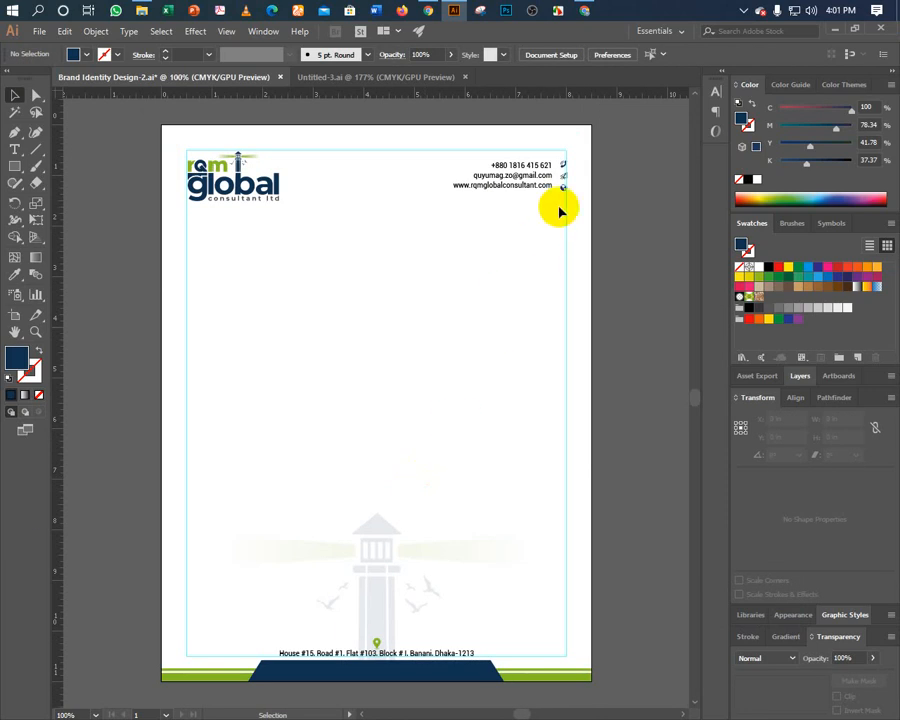
{"action": "left_click", "coordinate": [564, 162]}
{"action": "left_click", "coordinate": [566, 184]}
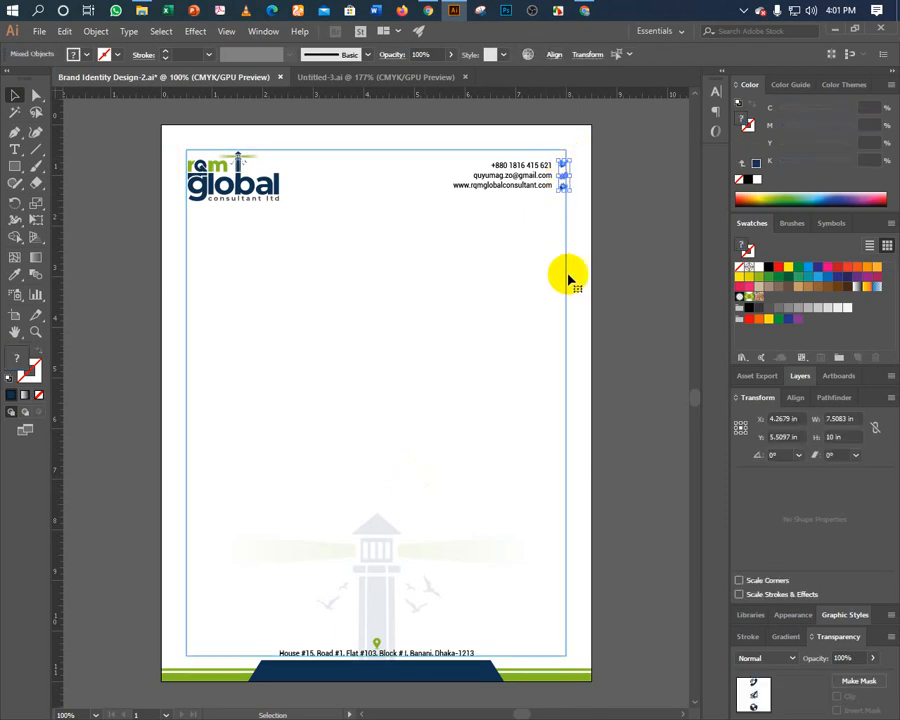
{"action": "right_click", "coordinate": [566, 182]}
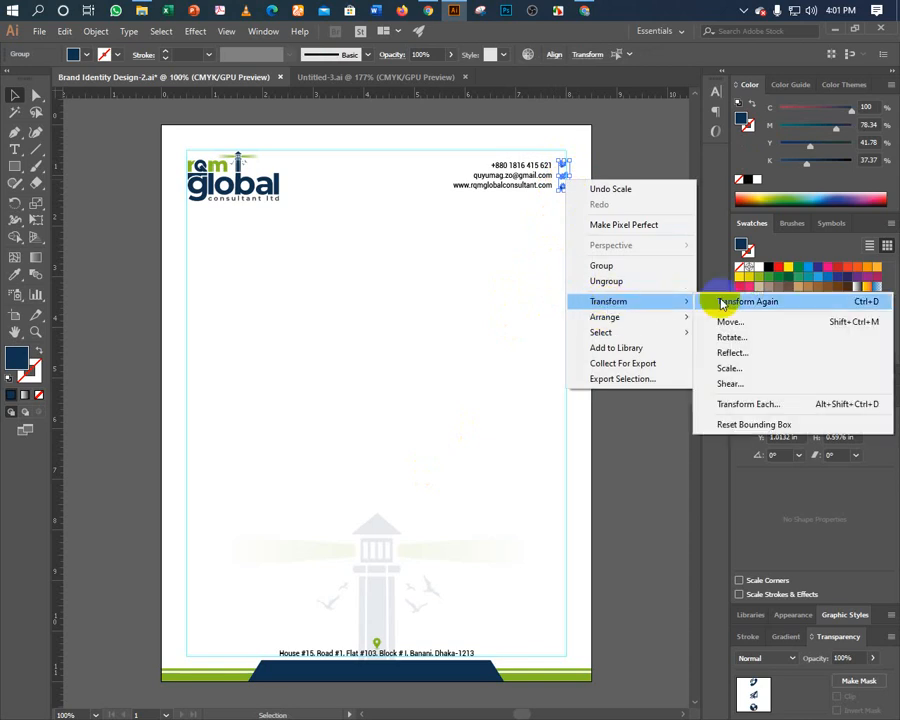
{"action": "left_click", "coordinate": [625, 380]}
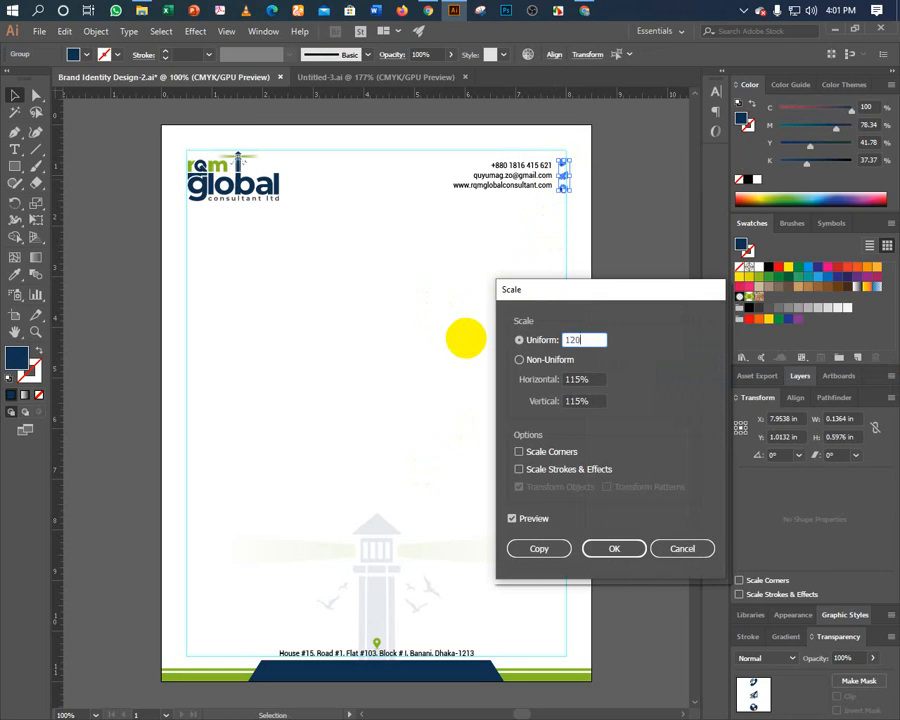
{"action": "type", "text": "120"}
{"action": "key", "text": "Return"}
{"action": "left_click", "coordinate": [498, 302]}
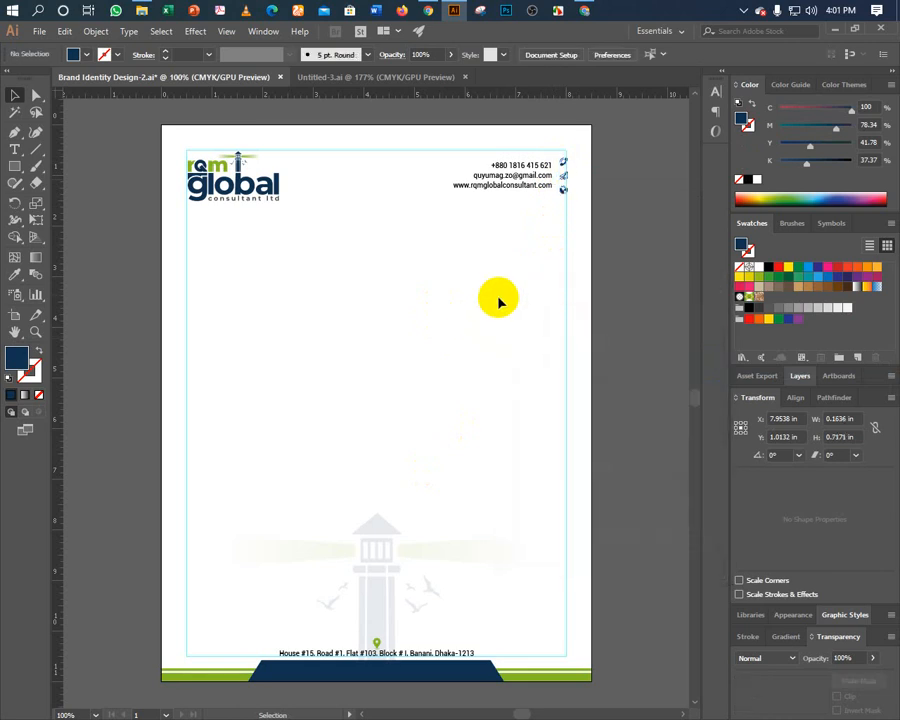
Lock the guides and check the selection of the contact icon column.
{"action": "right_click", "coordinate": [504, 323]}
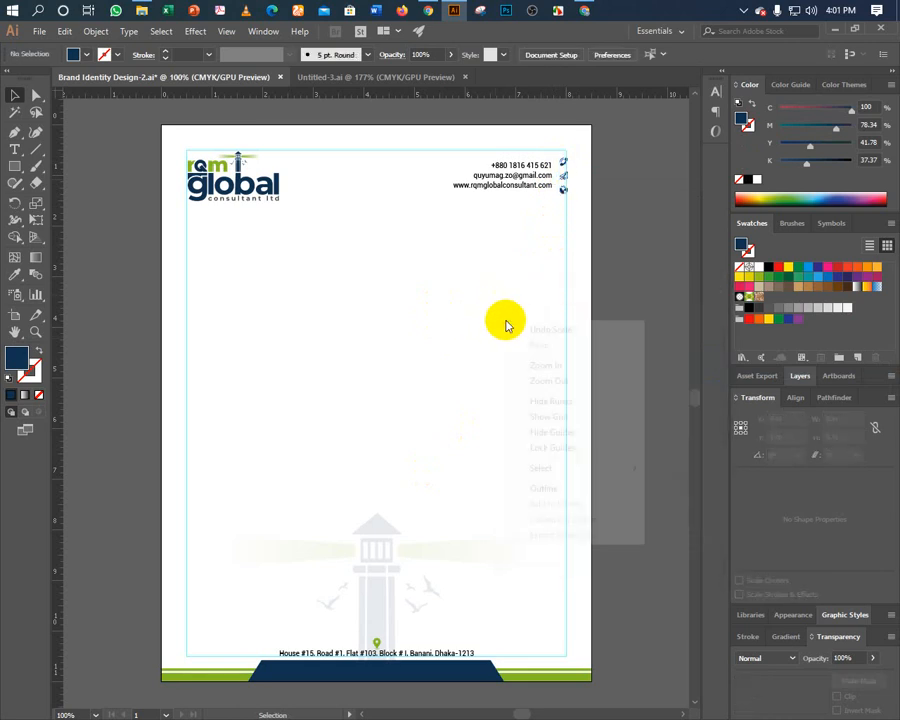
{"action": "left_click", "coordinate": [537, 444]}
{"action": "left_click_drag", "start_coordinate": [562, 215], "coordinate": [573, 120]}
{"action": "left_click", "coordinate": [538, 289]}
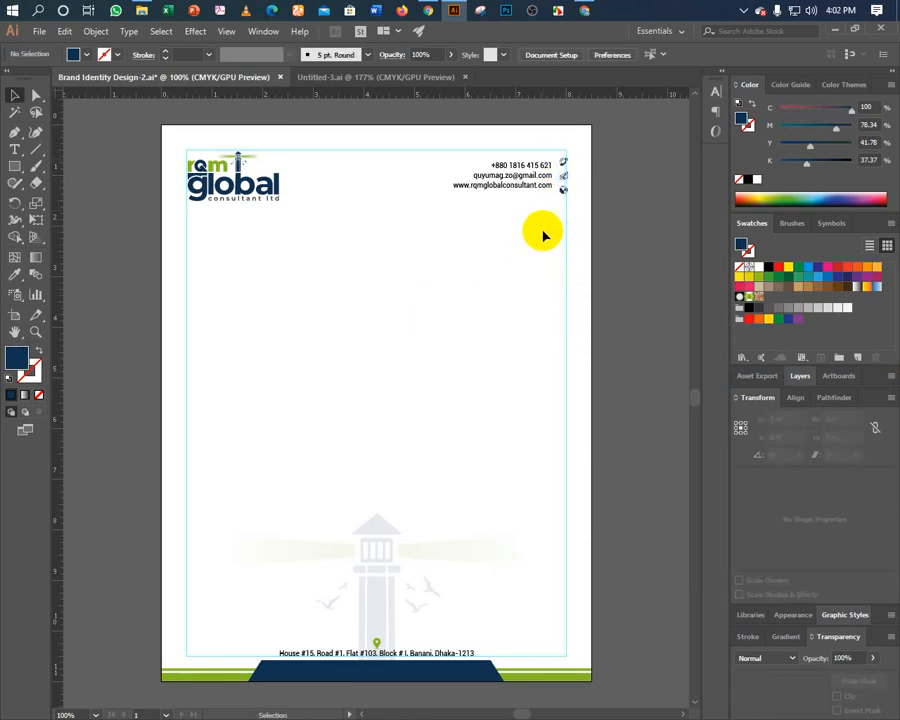
{"action": "left_click_drag", "start_coordinate": [557, 216], "coordinate": [568, 156]}
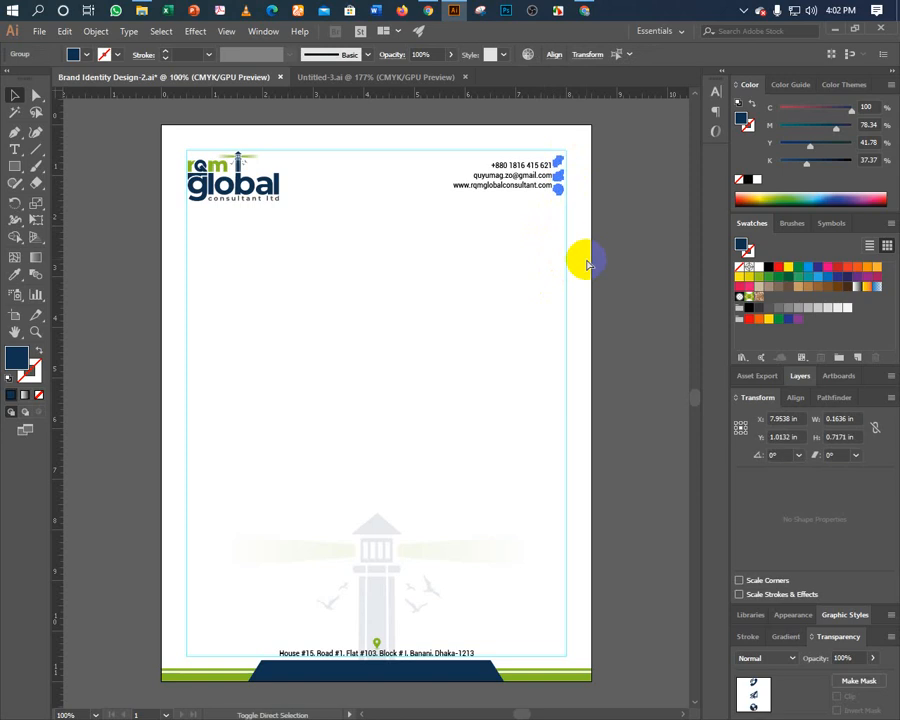
{"action": "left_click", "coordinate": [532, 251]}
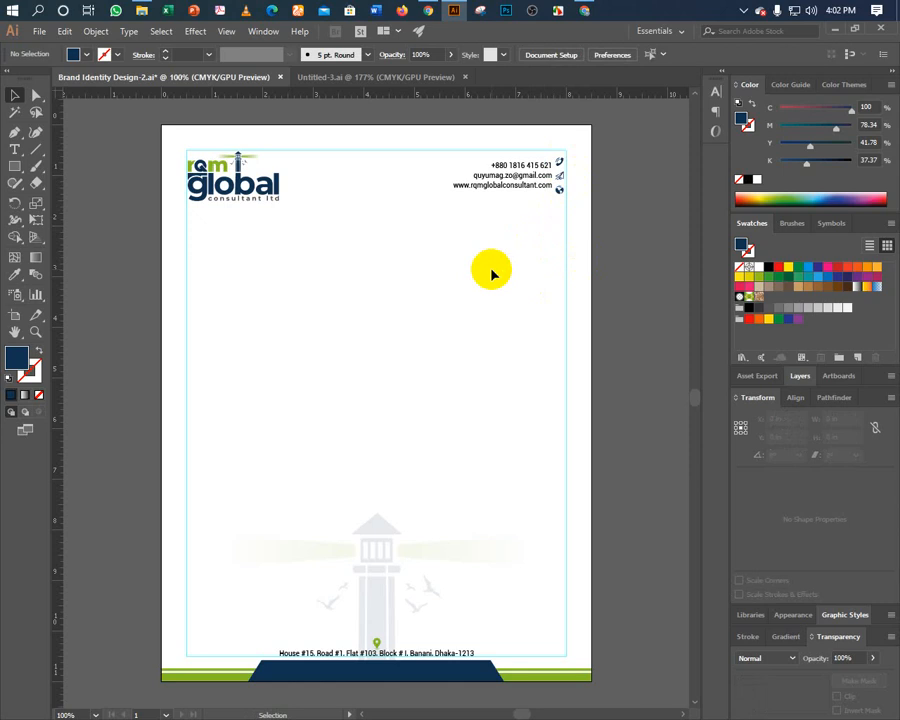
Zoom to 400% and vertically centre the website and e-mail lines on their icons.
{"action": "key", "text": "ctrl+equal"}
{"action": "key", "text": "ctrl+equal"}
{"action": "key", "text": "ctrl+equal"}
{"action": "key", "text": "ctrl+equal"}
{"action": "left_click_drag", "start_coordinate": [491, 272], "coordinate": [327, 495]}
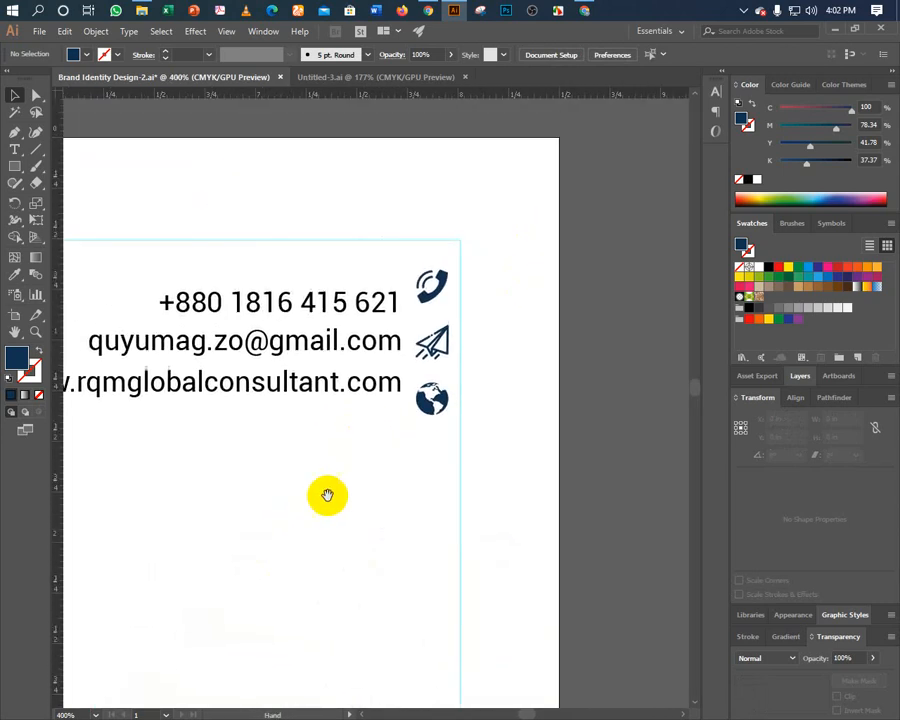
{"action": "left_click", "coordinate": [428, 400]}
{"action": "left_click", "coordinate": [376, 392], "text": "shift"}
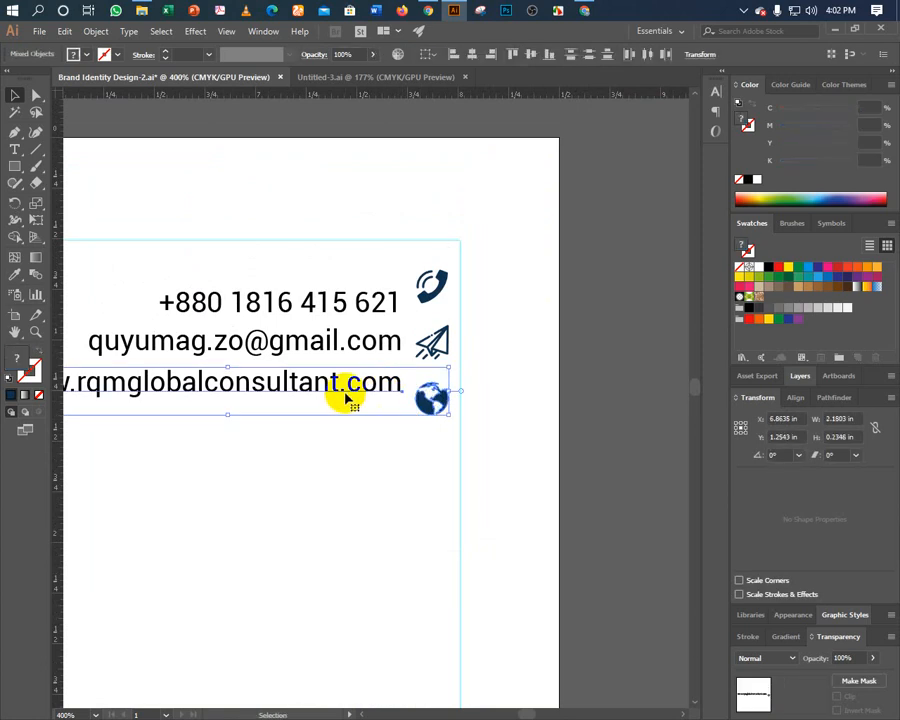
{"action": "left_click", "coordinate": [514, 55]}
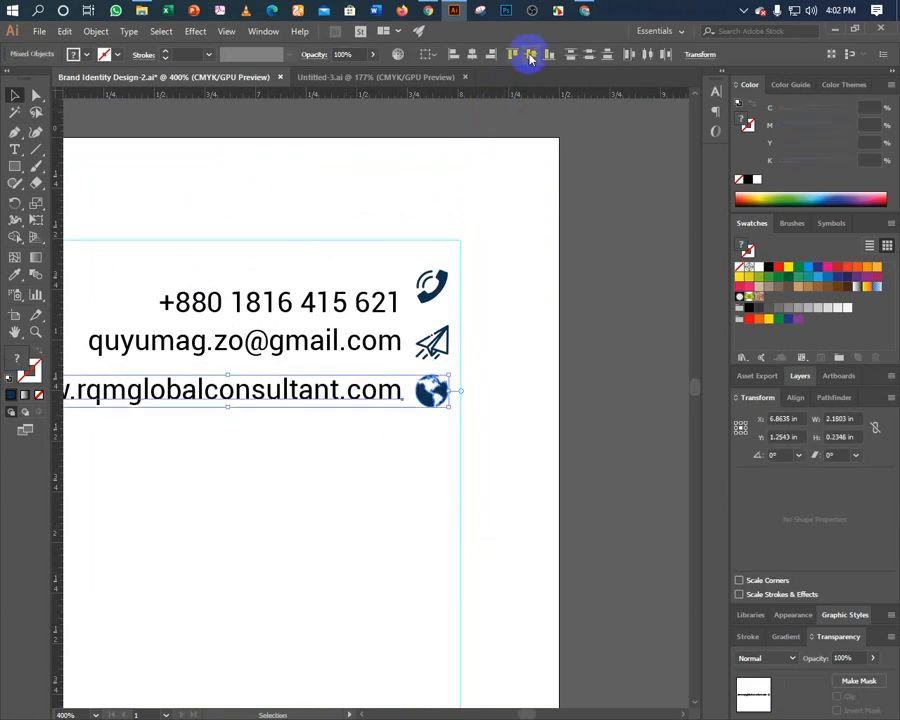
{"action": "left_click", "coordinate": [346, 368]}
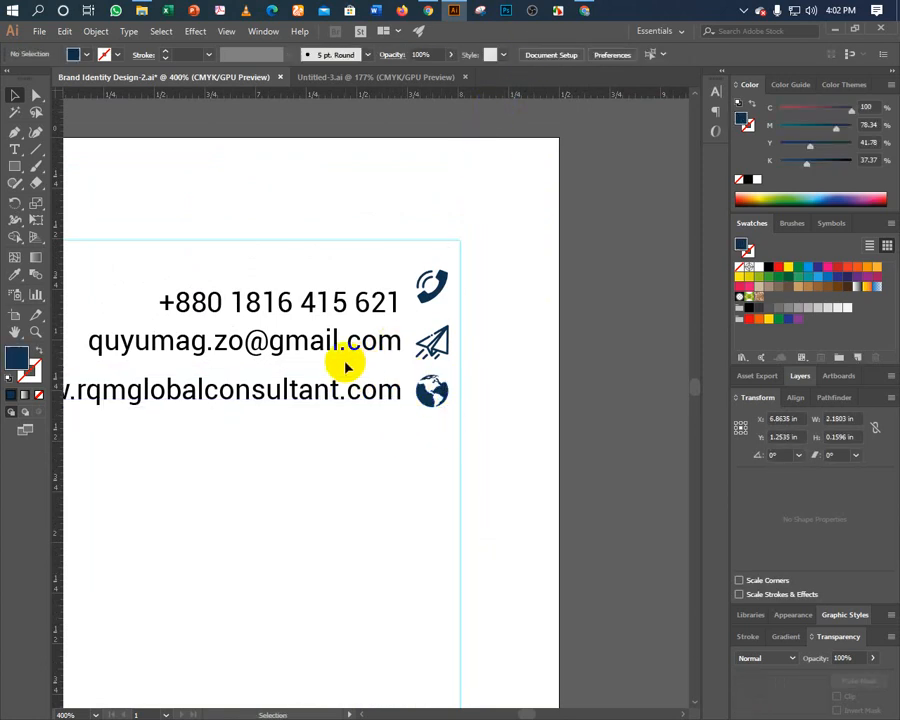
{"action": "left_click", "coordinate": [432, 338]}
{"action": "left_click", "coordinate": [376, 342], "text": "shift"}
{"action": "left_click", "coordinate": [522, 55]}
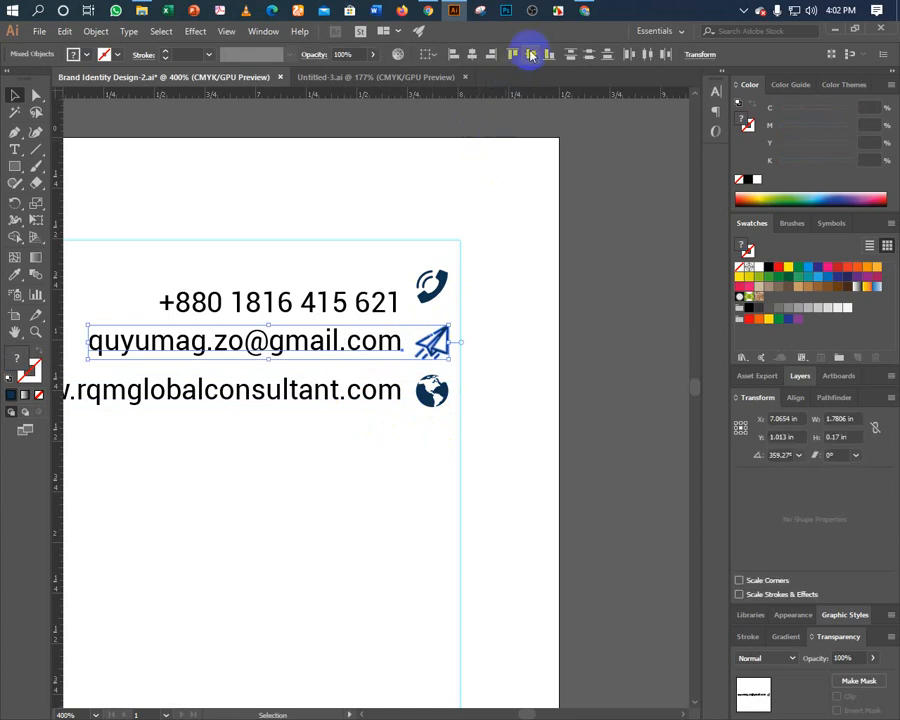
{"action": "left_click", "coordinate": [362, 269]}
Vertically centre the phone line on its icon and inspect the contact text block.
{"action": "left_click", "coordinate": [430, 288]}
{"action": "left_click", "coordinate": [392, 302], "text": "shift"}
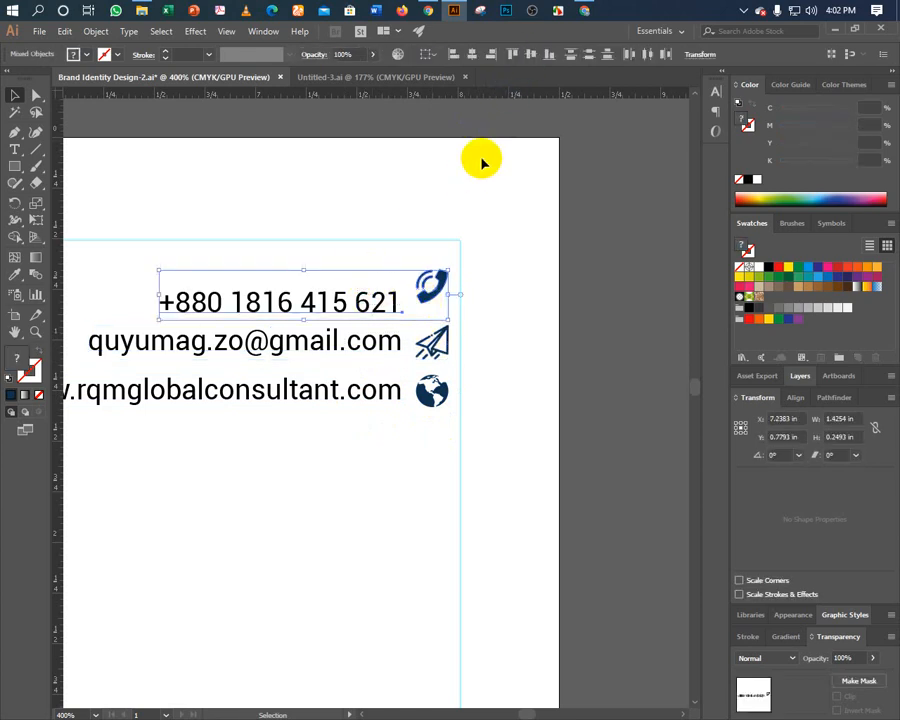
{"action": "left_click", "coordinate": [525, 55]}
{"action": "left_click", "coordinate": [424, 293]}
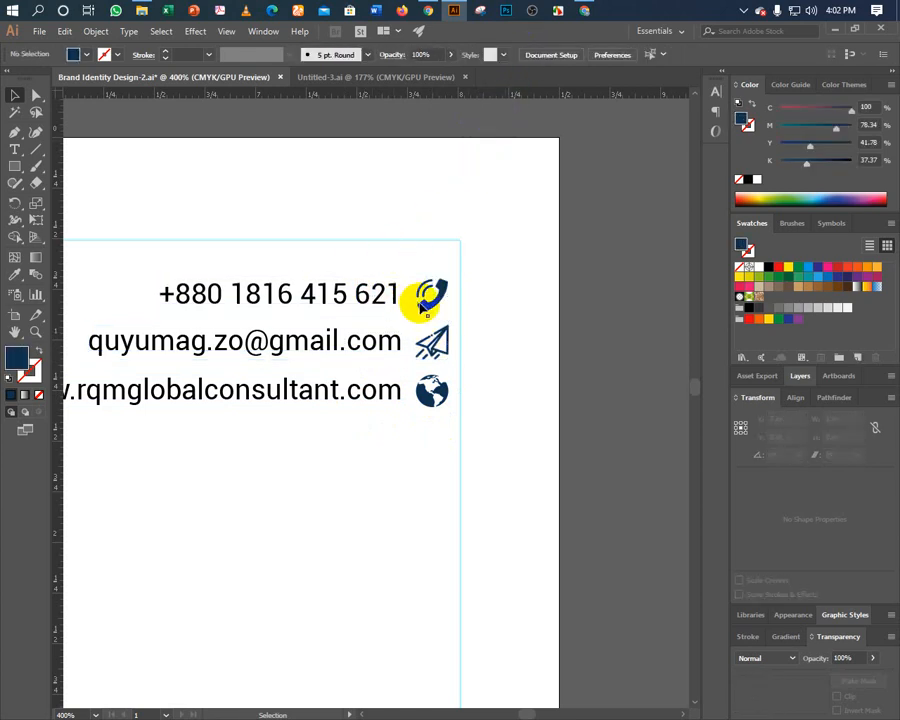
{"action": "key", "text": "a"}
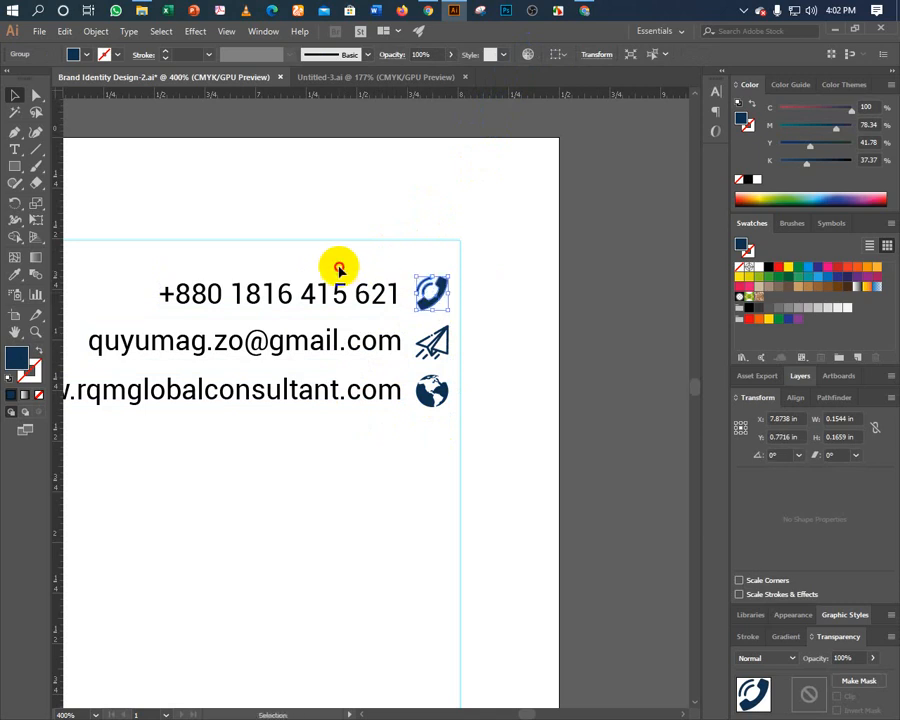
{"action": "left_click_drag", "start_coordinate": [337, 263], "coordinate": [352, 480]}
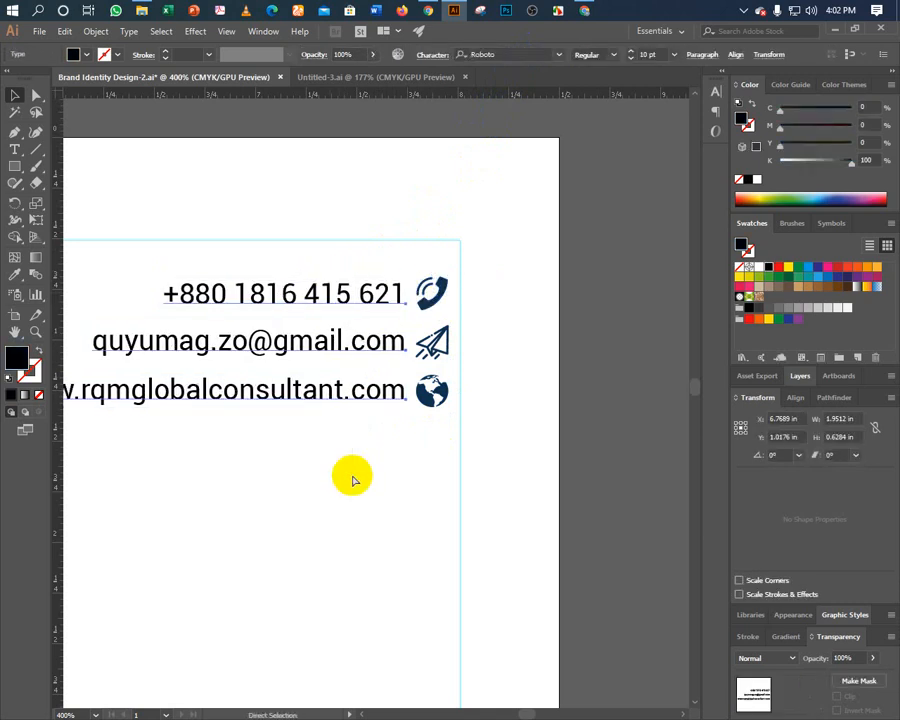
{"action": "key", "text": "Escape"}
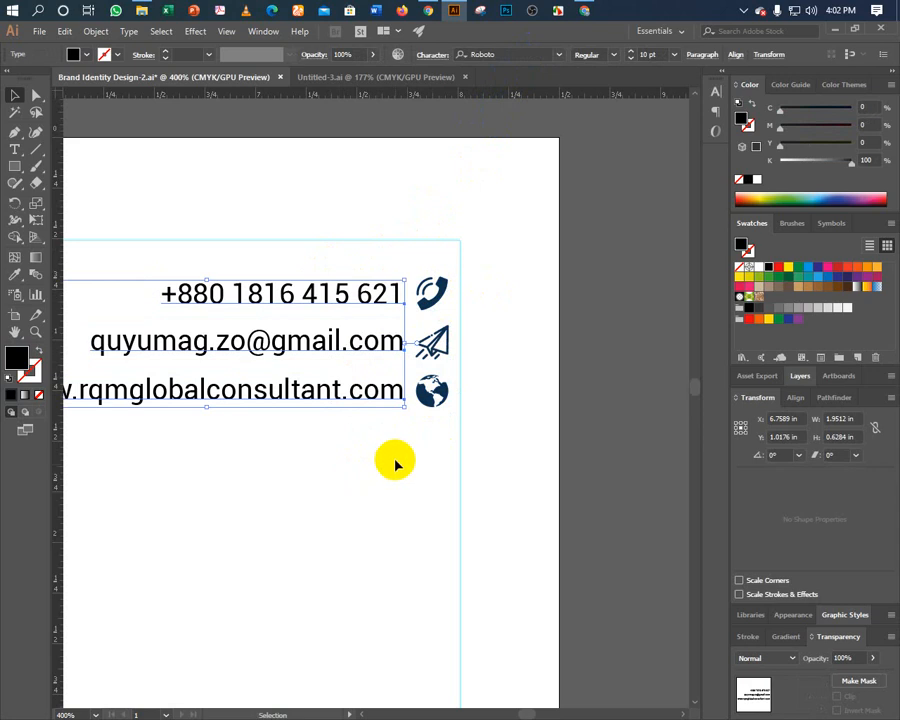
{"action": "left_click", "coordinate": [396, 463]}
Retype the last digit of the phone number, then select the three-line contact block.
{"action": "left_click", "coordinate": [400, 300]}
{"action": "key", "text": "t"}
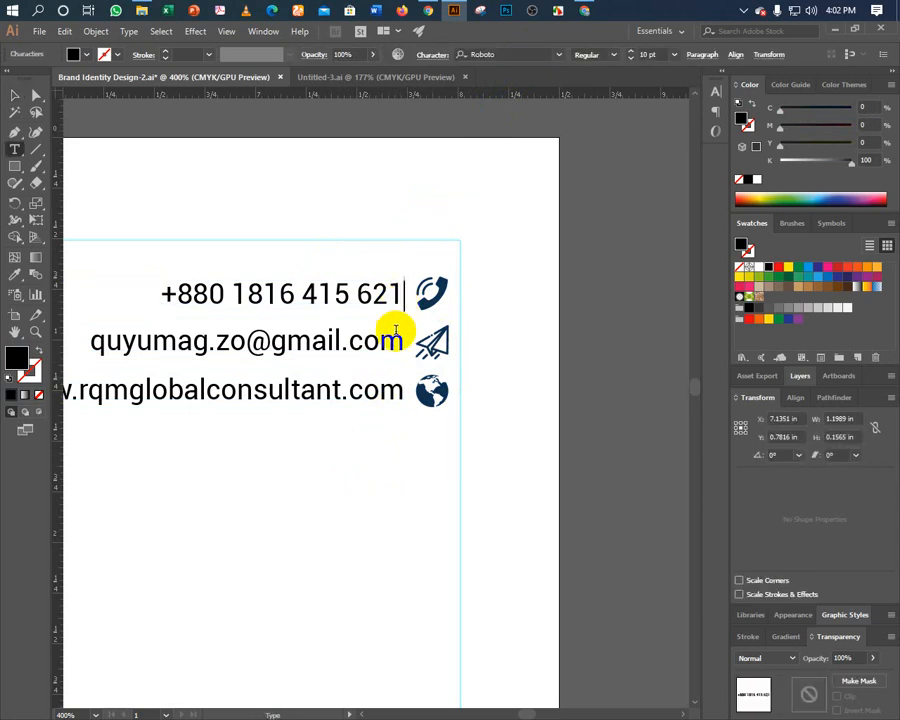
{"action": "key", "text": "BackSpace"}
{"action": "type", "text": "1"}
{"action": "key", "text": "Escape"}
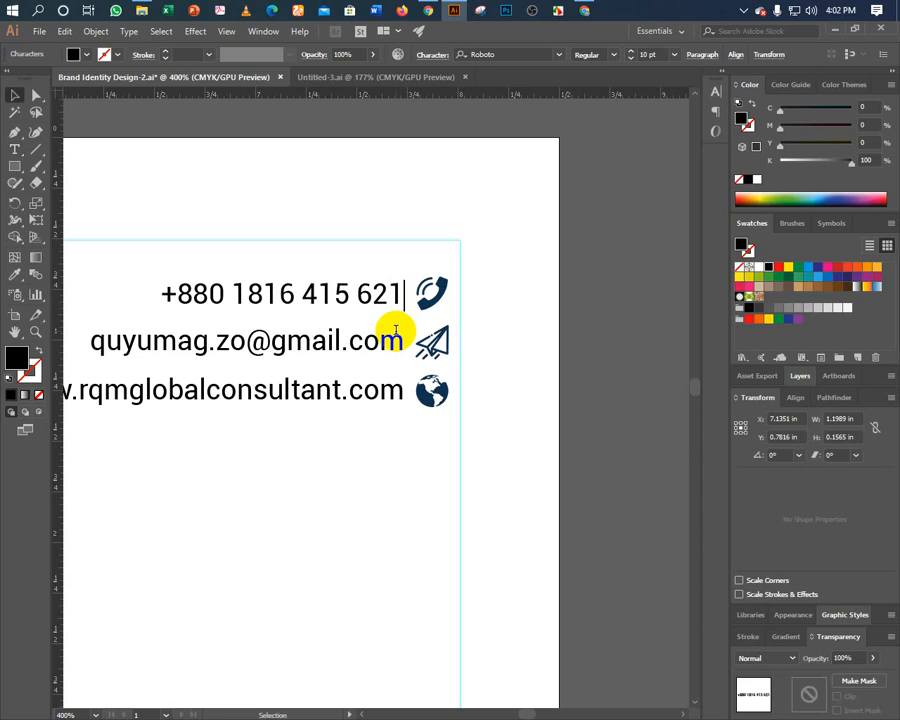
{"action": "left_click", "coordinate": [378, 451]}
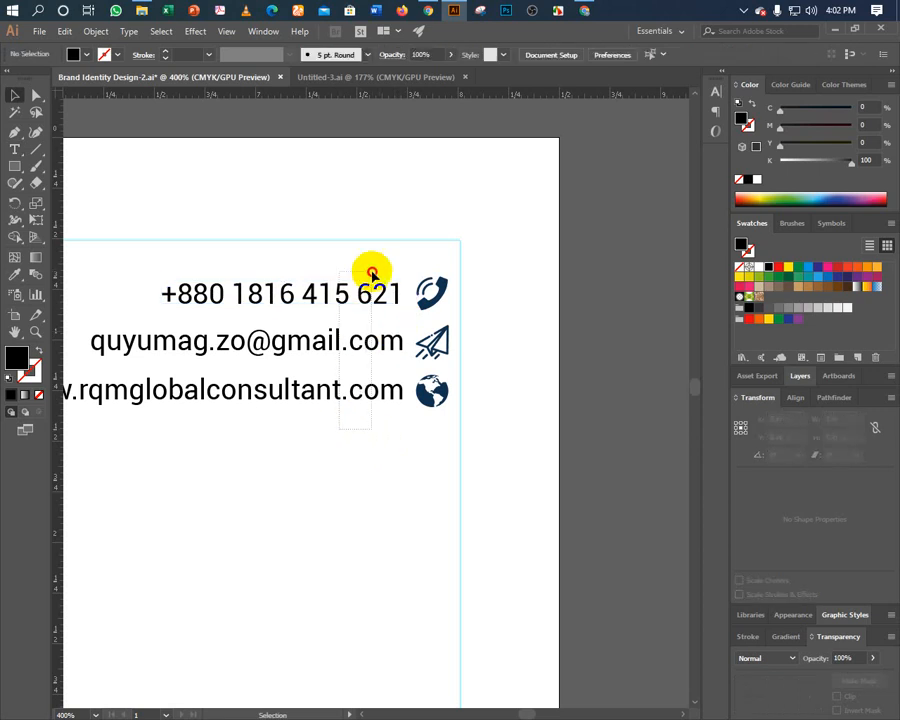
{"action": "left_click_drag", "start_coordinate": [372, 267], "coordinate": [357, 505]}
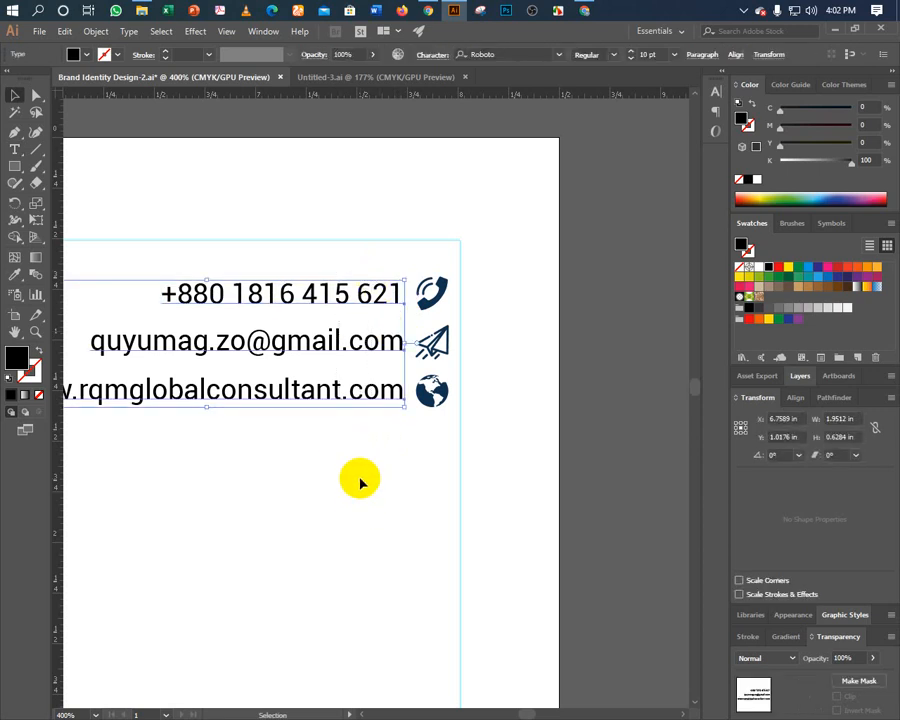
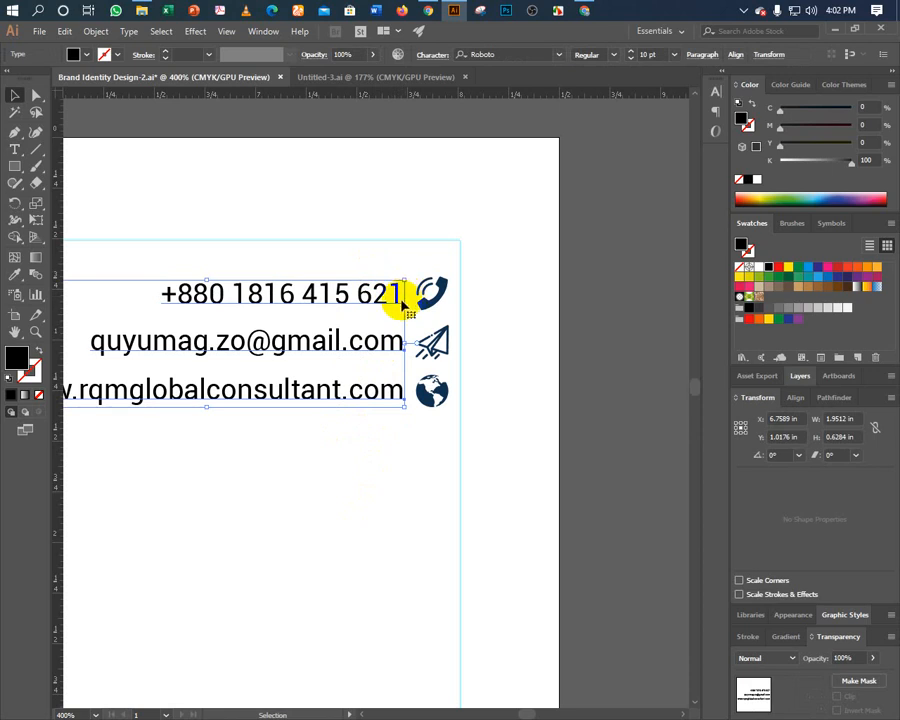
Select the phone, e-mail and website lines and drag a text copy to the right.
{"action": "left_click", "coordinate": [370, 435]}
{"action": "left_click", "coordinate": [253, 293]}
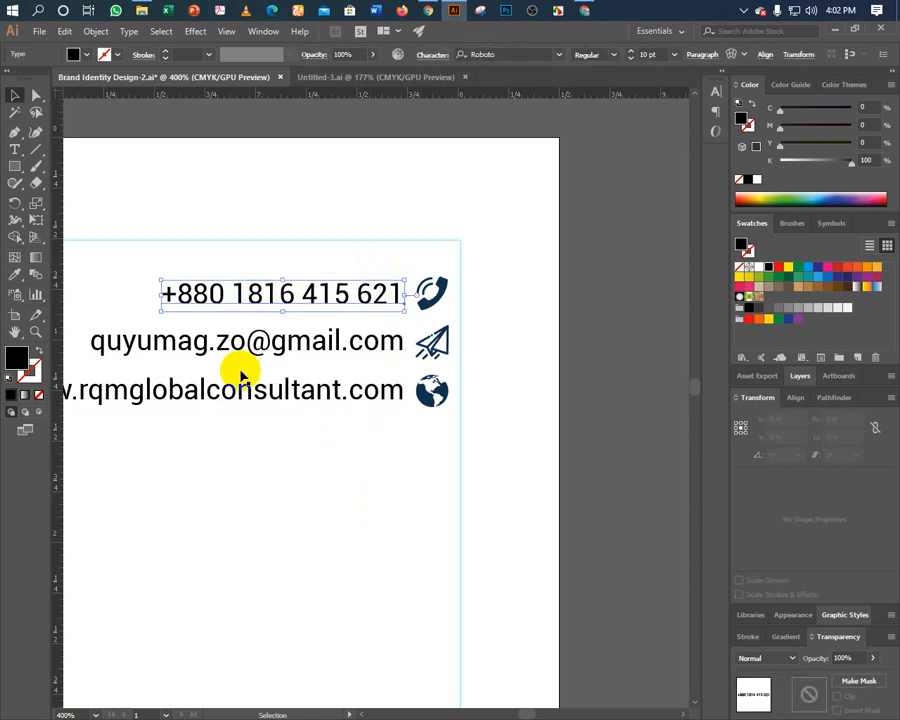
{"action": "left_click", "coordinate": [184, 360], "text": "shift"}
{"action": "left_click", "coordinate": [140, 398], "text": "shift"}
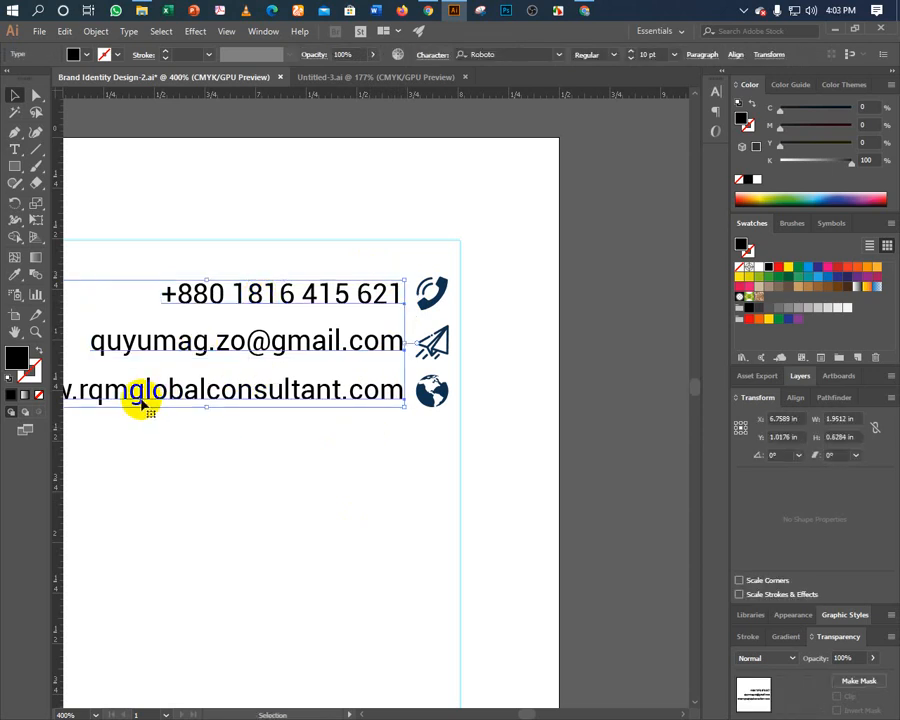
{"action": "left_click", "coordinate": [66, 390]}
{"action": "left_click_drag", "start_coordinate": [66, 390], "coordinate": [645, 446]}
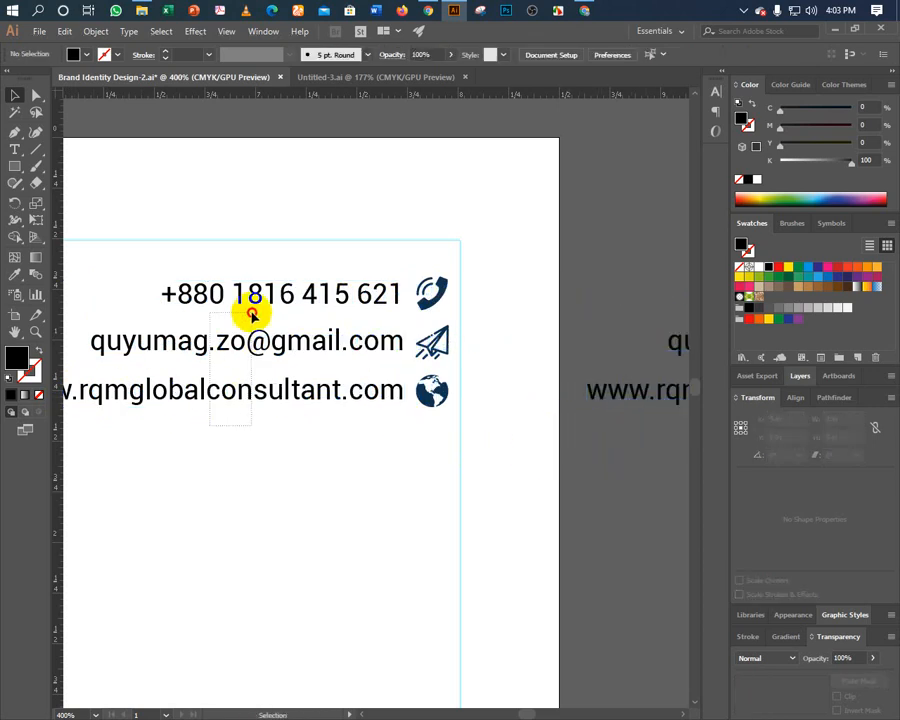
Convert the original three contact lines to outlines and right-align them.
{"action": "left_click", "coordinate": [251, 401]}
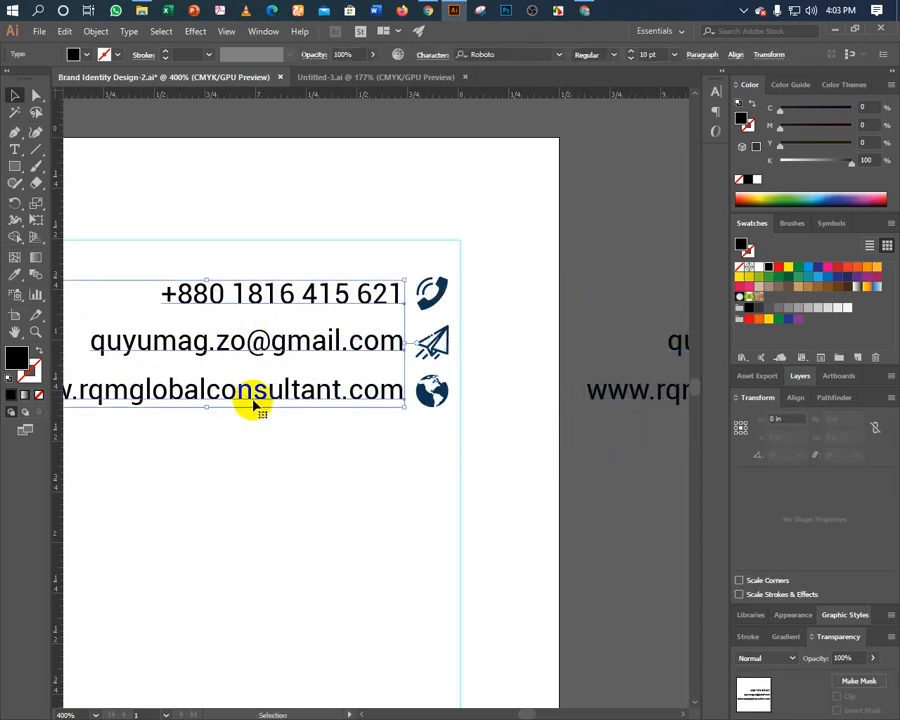
{"action": "right_click", "coordinate": [268, 350]}
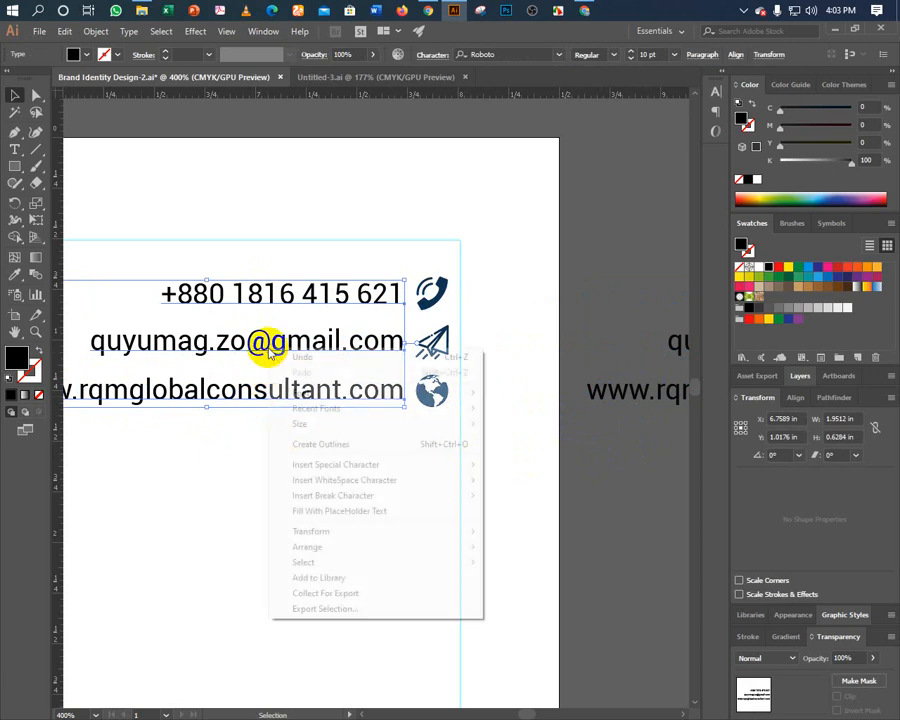
{"action": "left_click", "coordinate": [313, 444]}
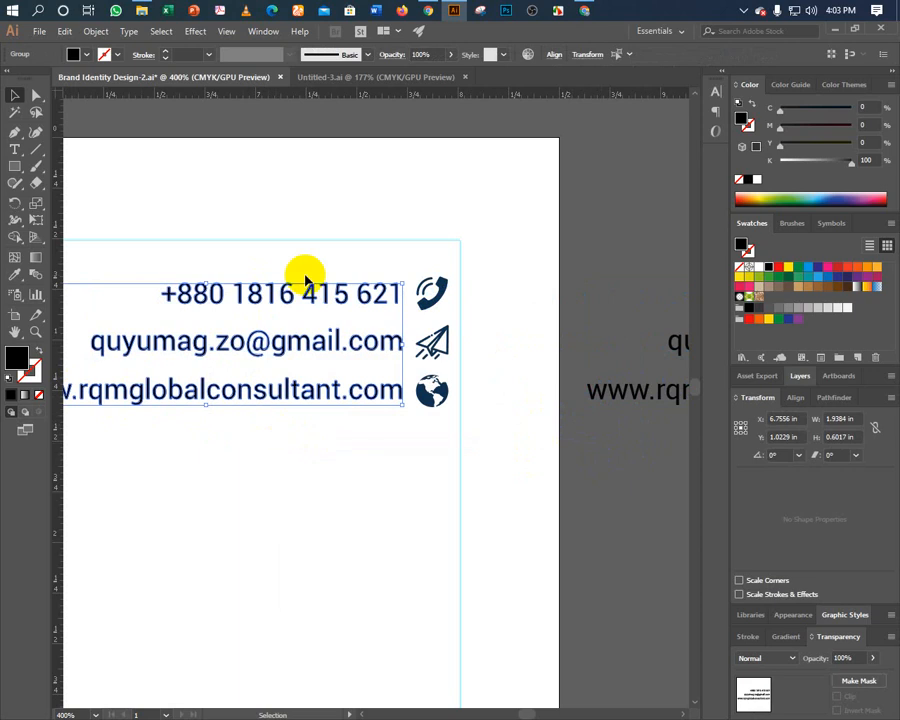
{"action": "left_click", "coordinate": [554, 54]}
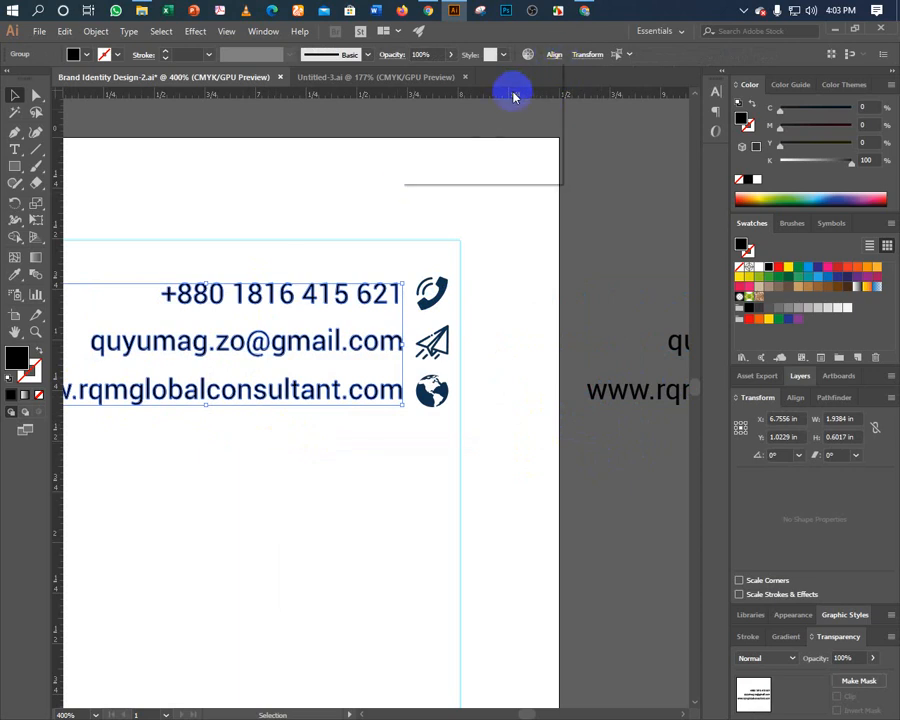
{"action": "left_click", "coordinate": [463, 92]}
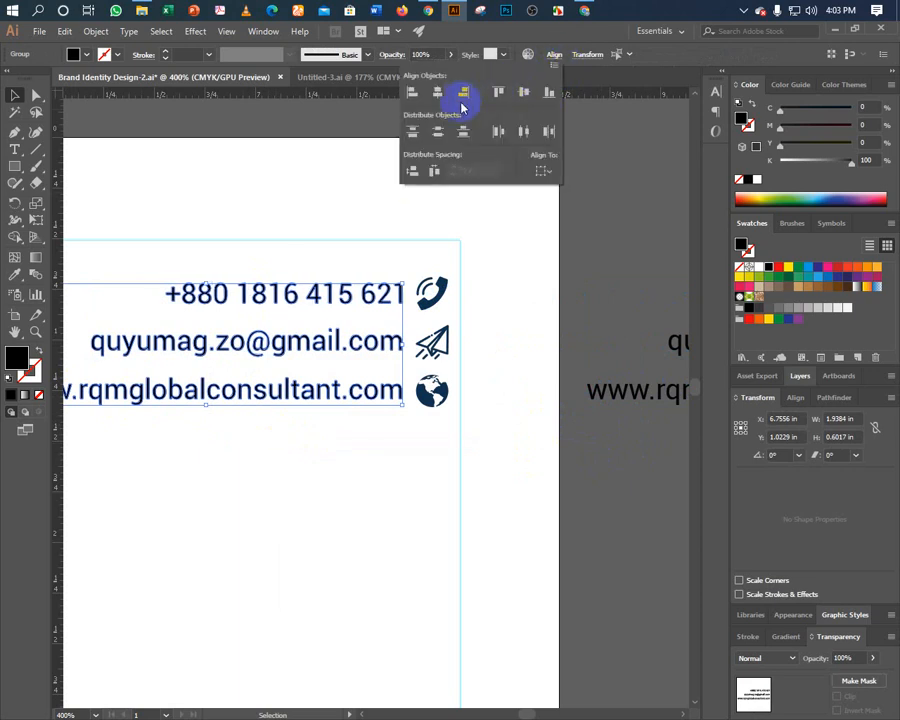
{"action": "left_click", "coordinate": [340, 255]}
{"action": "left_click", "coordinate": [263, 271]}
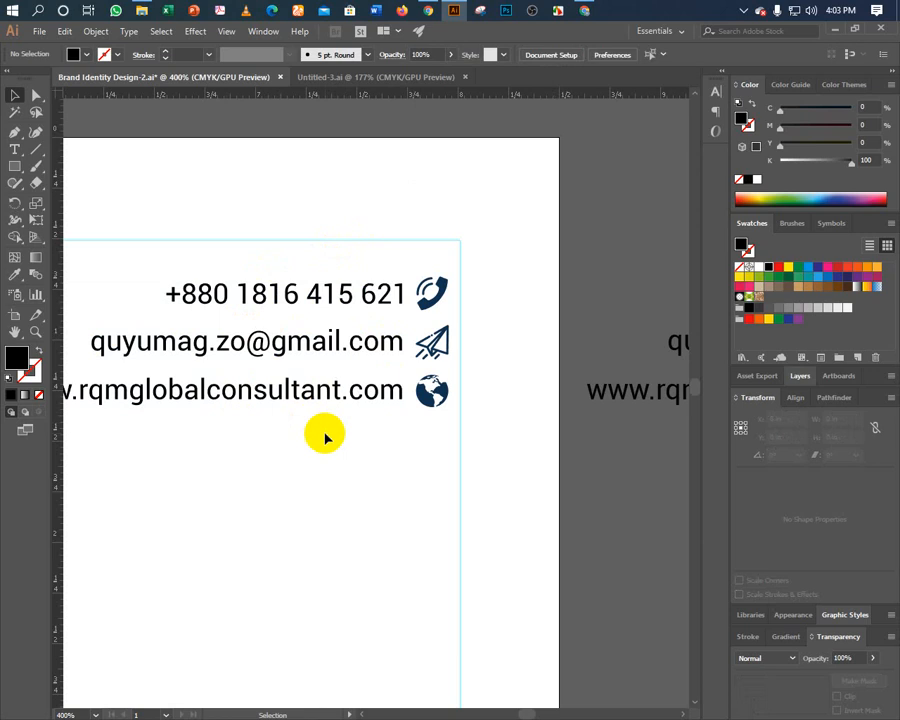
Vertically align the phone number and e-mail lines with their icons.
{"action": "left_click", "coordinate": [426, 300]}
{"action": "left_click", "coordinate": [393, 310], "text": "shift"}
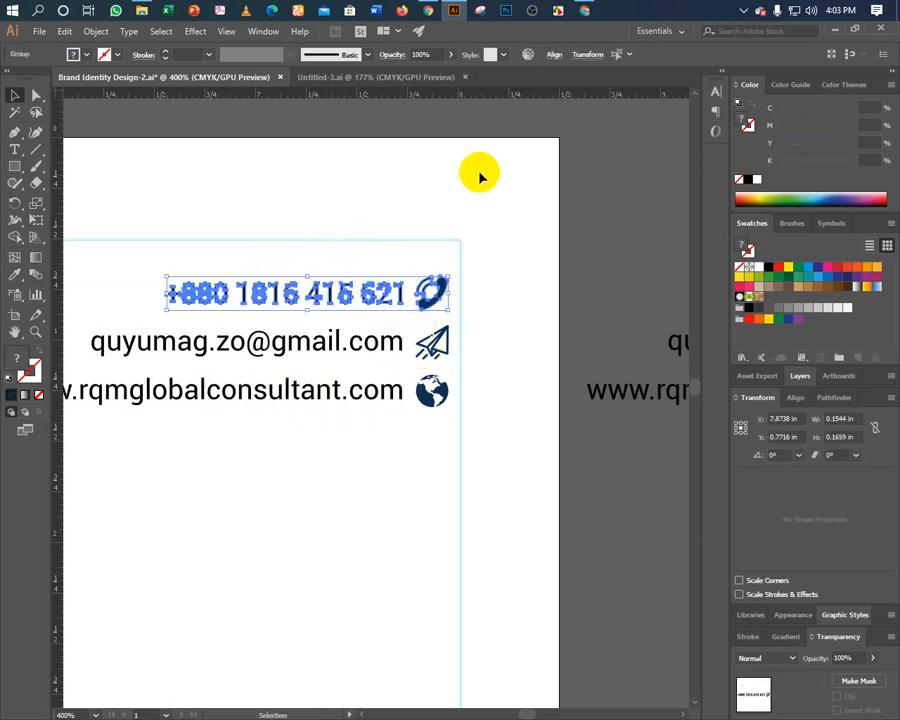
{"action": "left_click", "coordinate": [554, 55]}
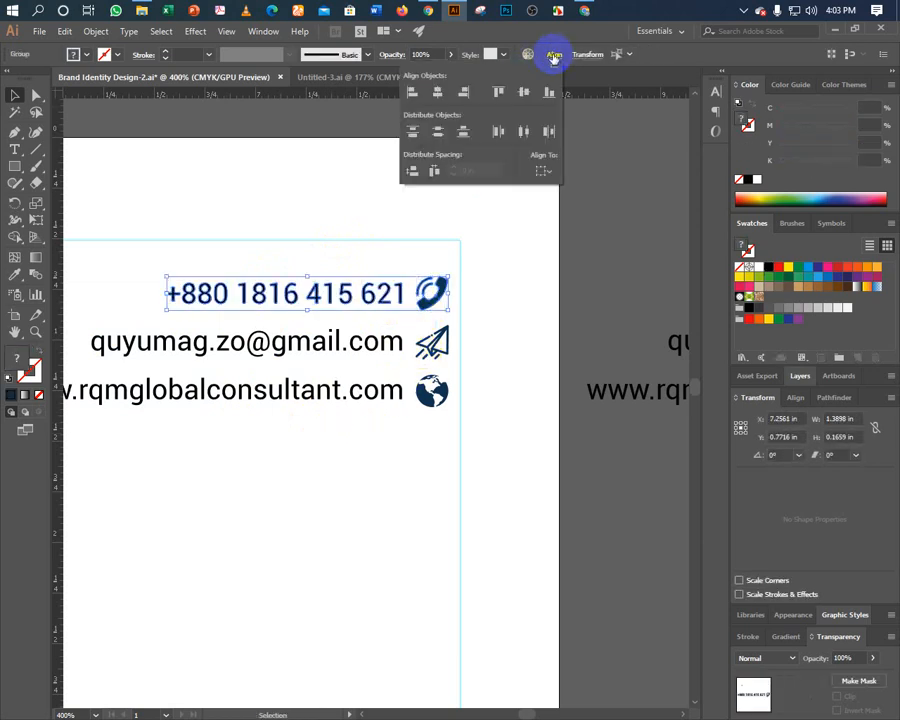
{"action": "left_click", "coordinate": [375, 266]}
{"action": "left_click", "coordinate": [350, 322]}
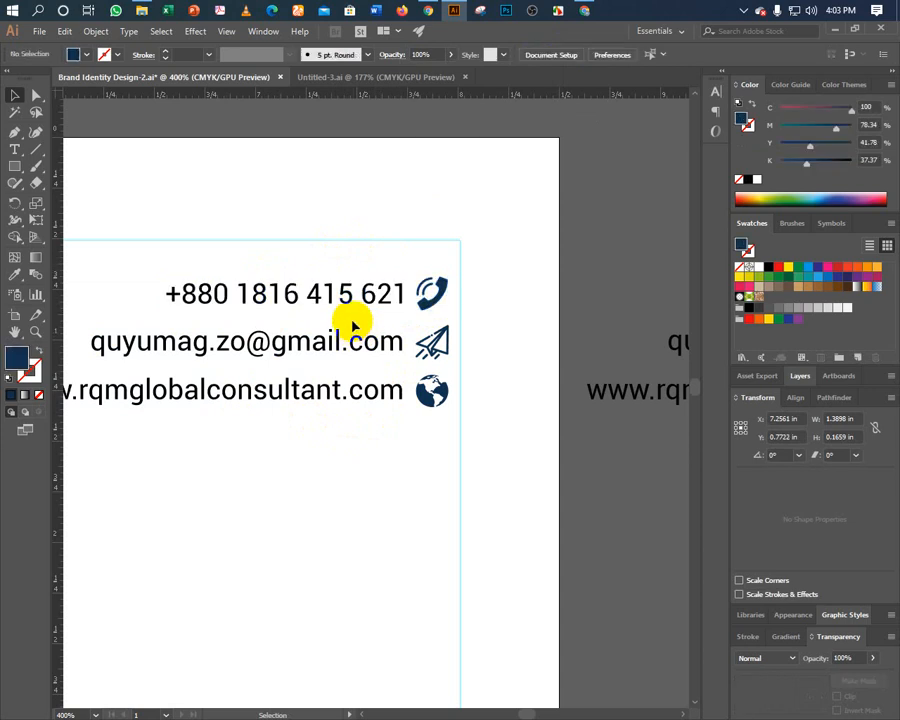
{"action": "left_click", "coordinate": [430, 343]}
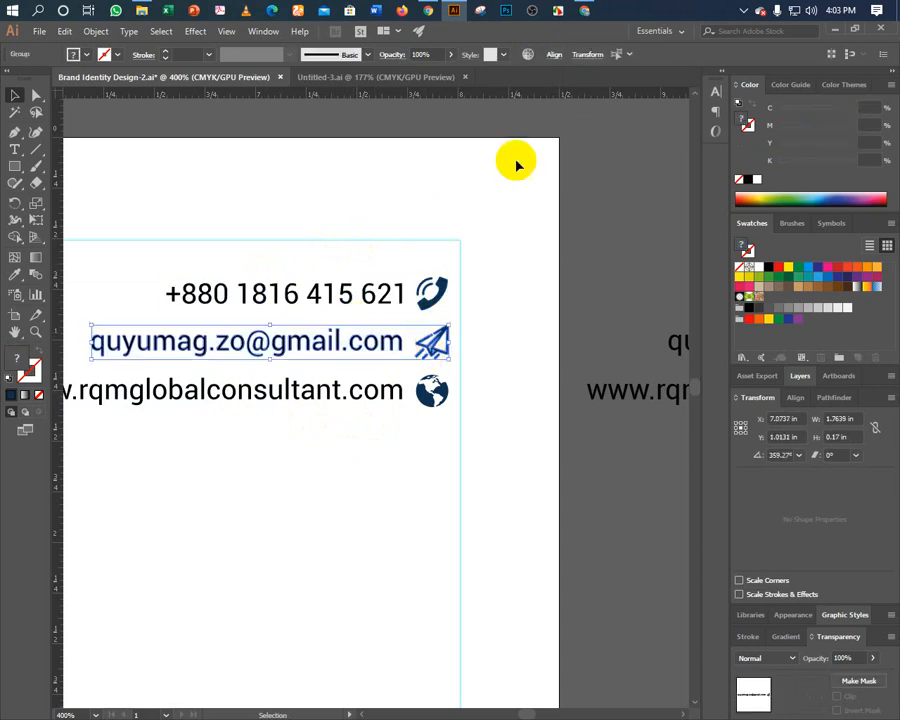
{"action": "left_click", "coordinate": [550, 55]}
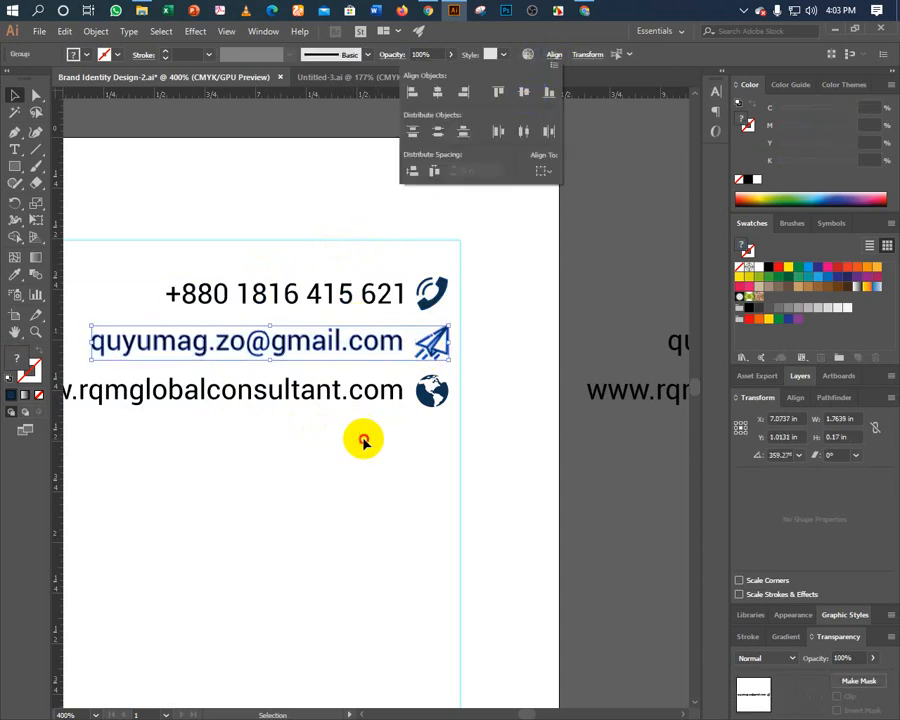
Vertically centre the website line on its globe icon and view the whole line.
{"action": "left_click_drag", "start_coordinate": [354, 436], "coordinate": [422, 376]}
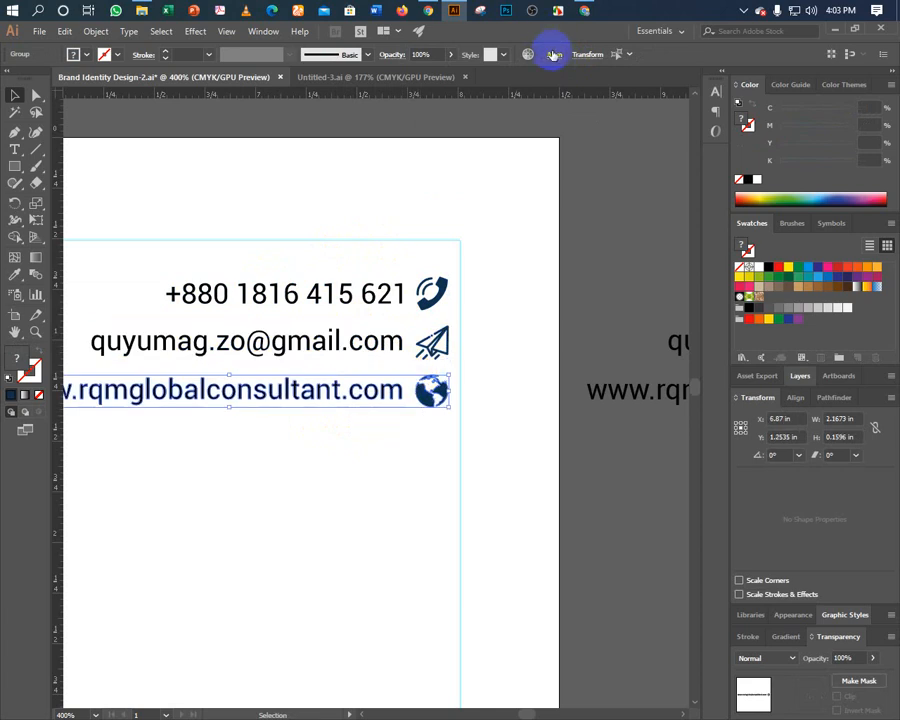
{"action": "left_click", "coordinate": [553, 55]}
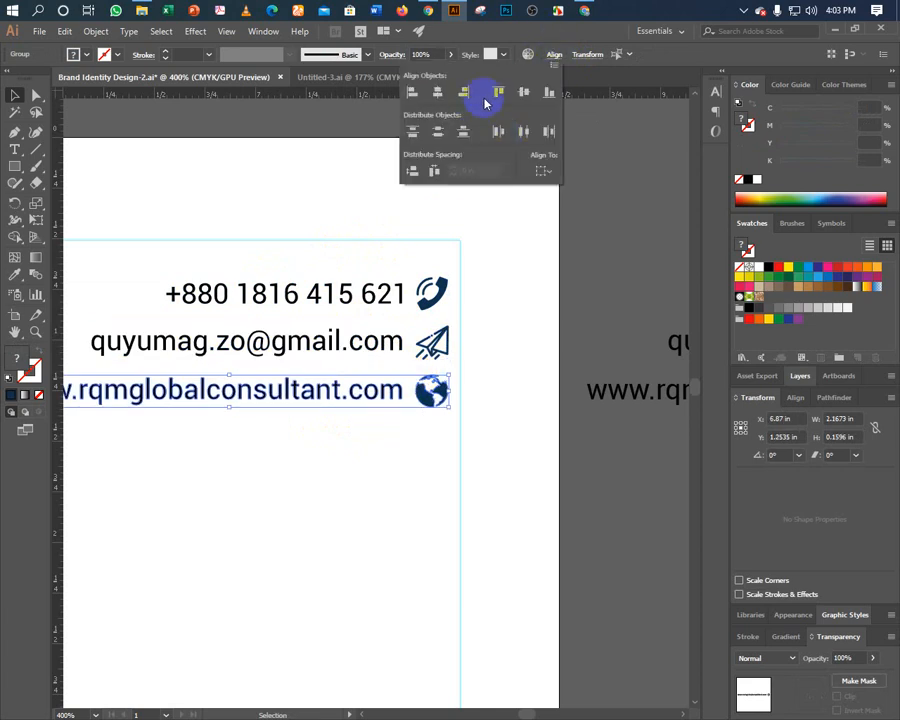
{"action": "left_click", "coordinate": [519, 97]}
{"action": "left_click", "coordinate": [362, 438]}
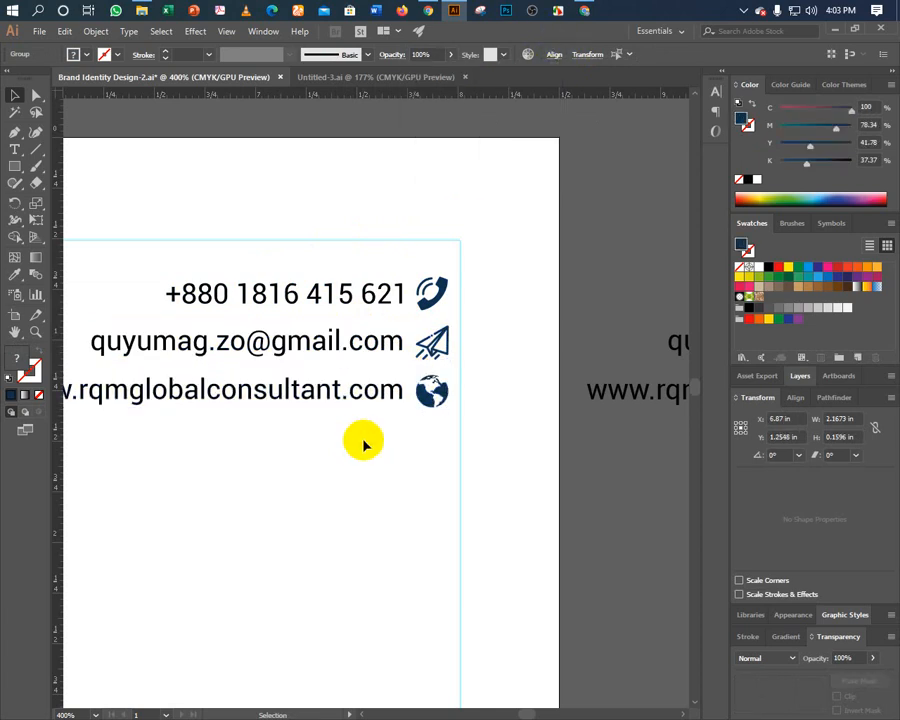
{"action": "left_click", "coordinate": [233, 395]}
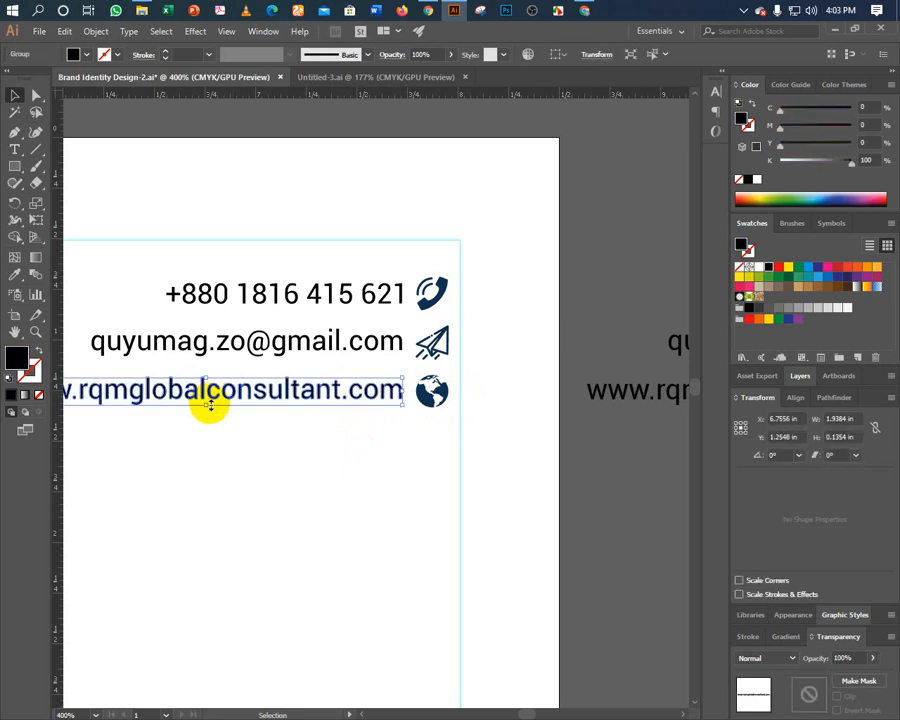
{"action": "left_click_drag", "start_coordinate": [209, 406], "coordinate": [343, 418]}
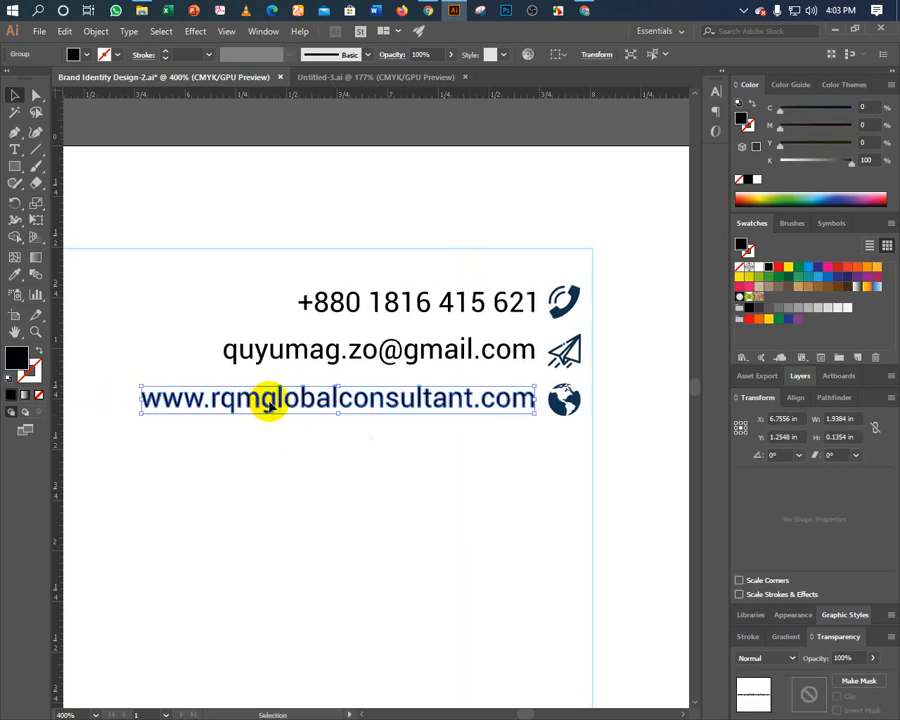
{"action": "left_click", "coordinate": [318, 416]}
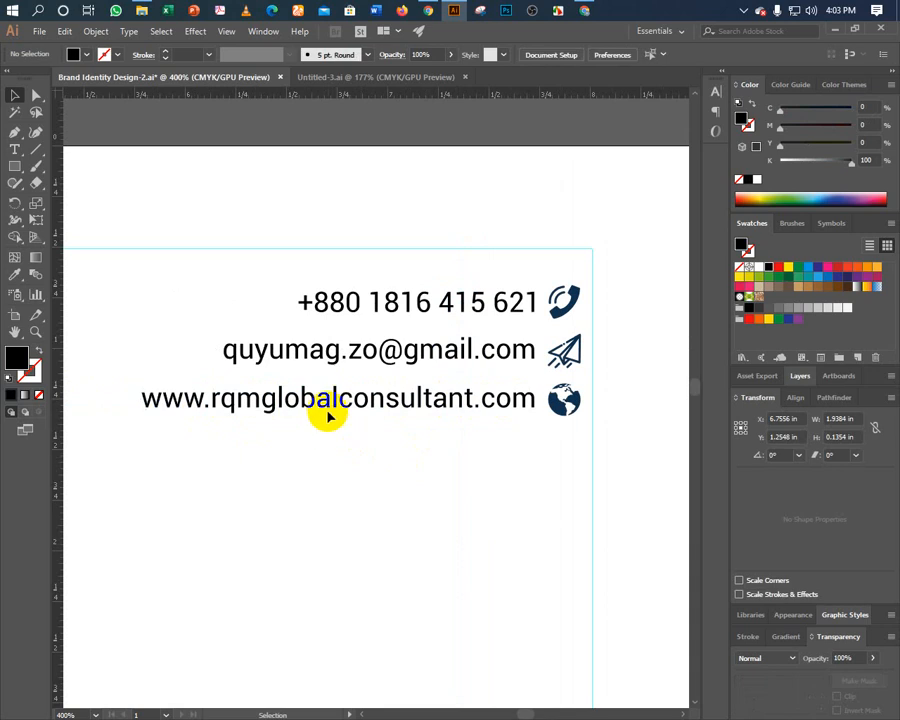
{"action": "left_click", "coordinate": [330, 402]}
{"action": "left_click", "coordinate": [330, 453]}
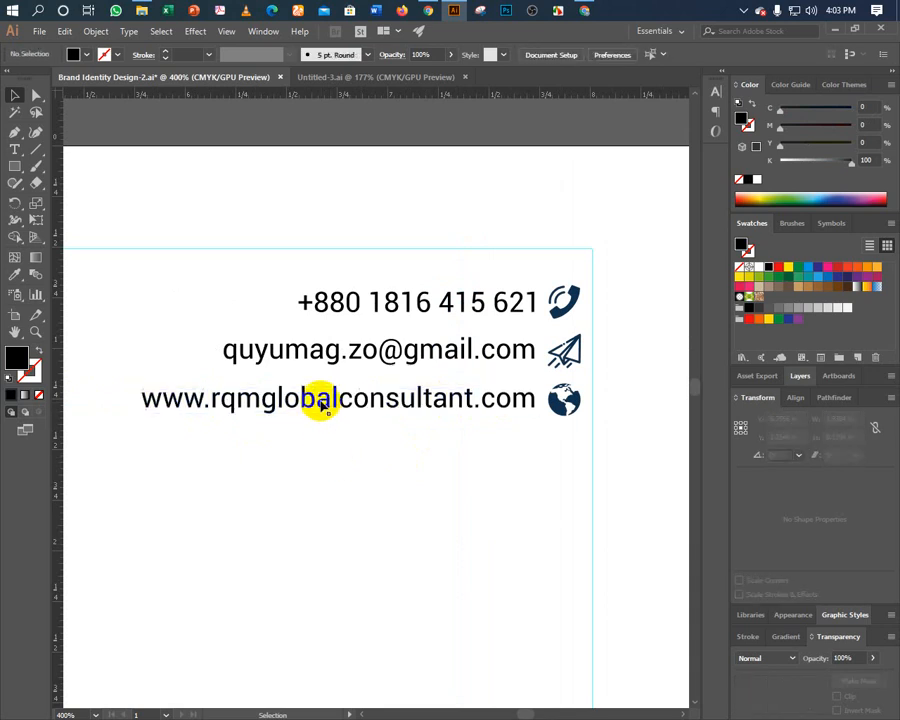
{"action": "left_click", "coordinate": [320, 397]}
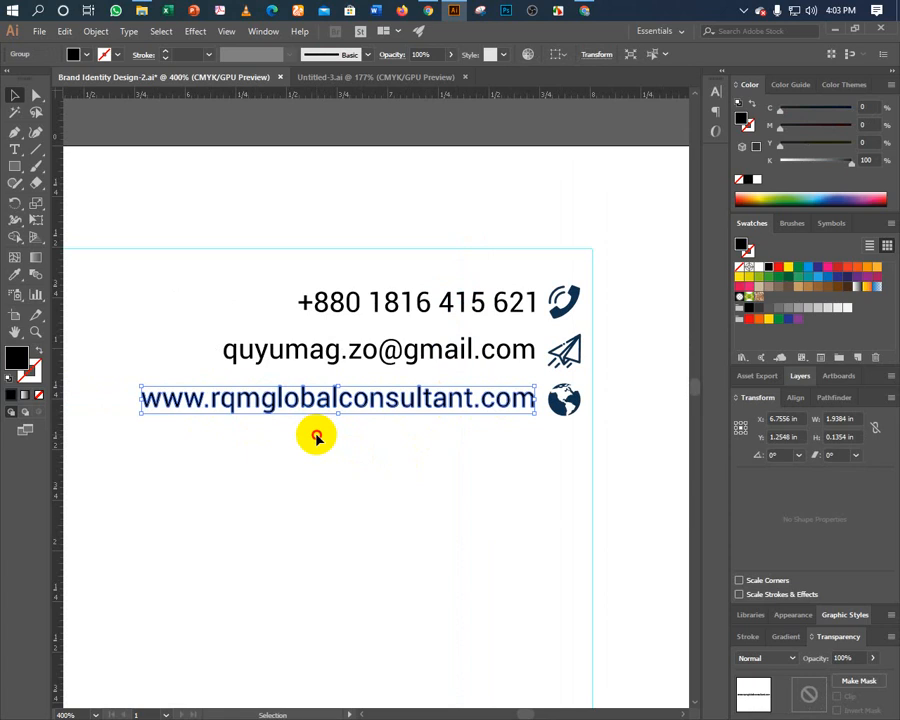
{"action": "left_click", "coordinate": [316, 437]}
{"action": "left_click", "coordinate": [303, 410]}
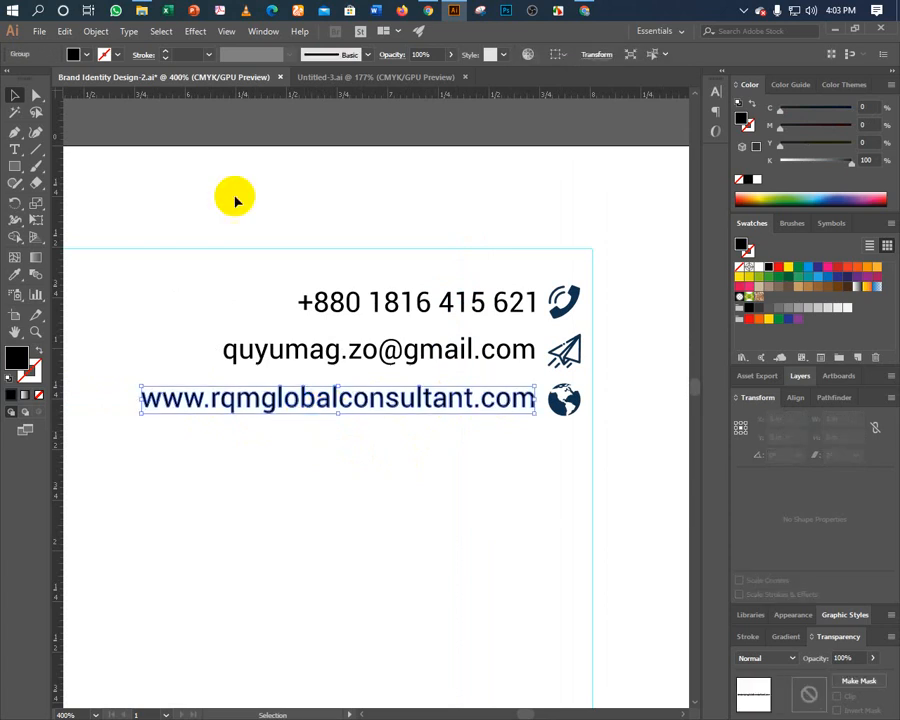
{"action": "left_click", "coordinate": [36, 93]}
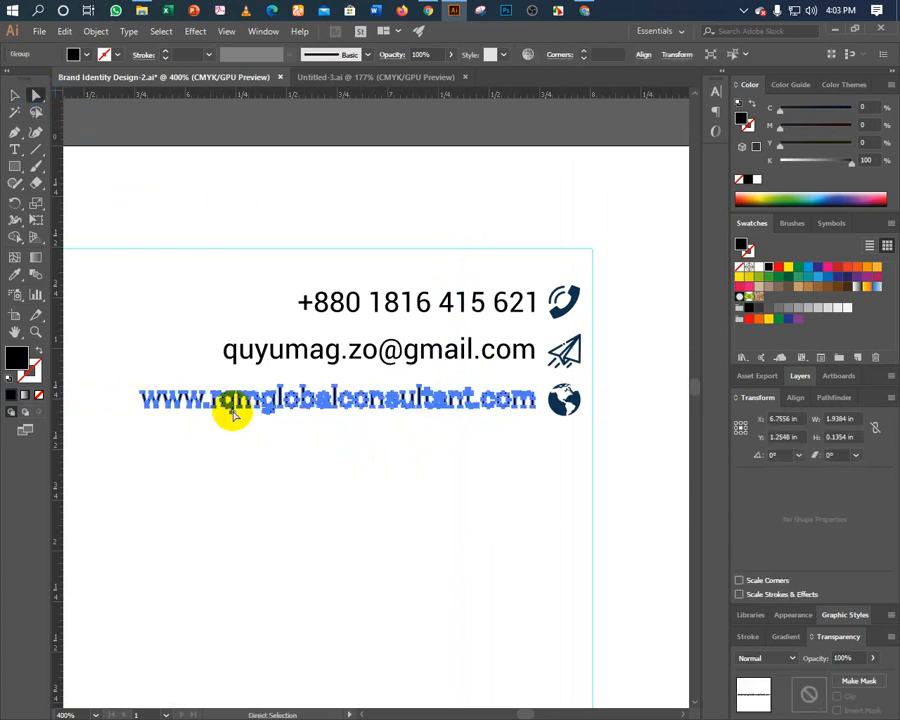
{"action": "left_click", "coordinate": [233, 418]}
{"action": "left_click_drag", "start_coordinate": [231, 415], "coordinate": [300, 522]}
{"action": "left_click", "coordinate": [396, 592]}
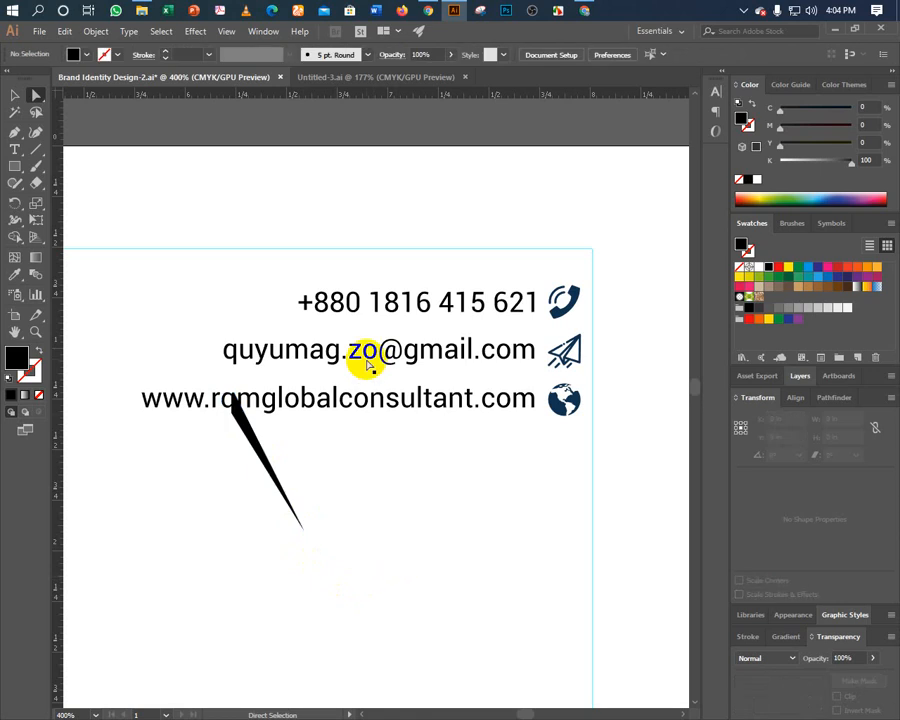
{"action": "key", "text": "ctrl+z"}
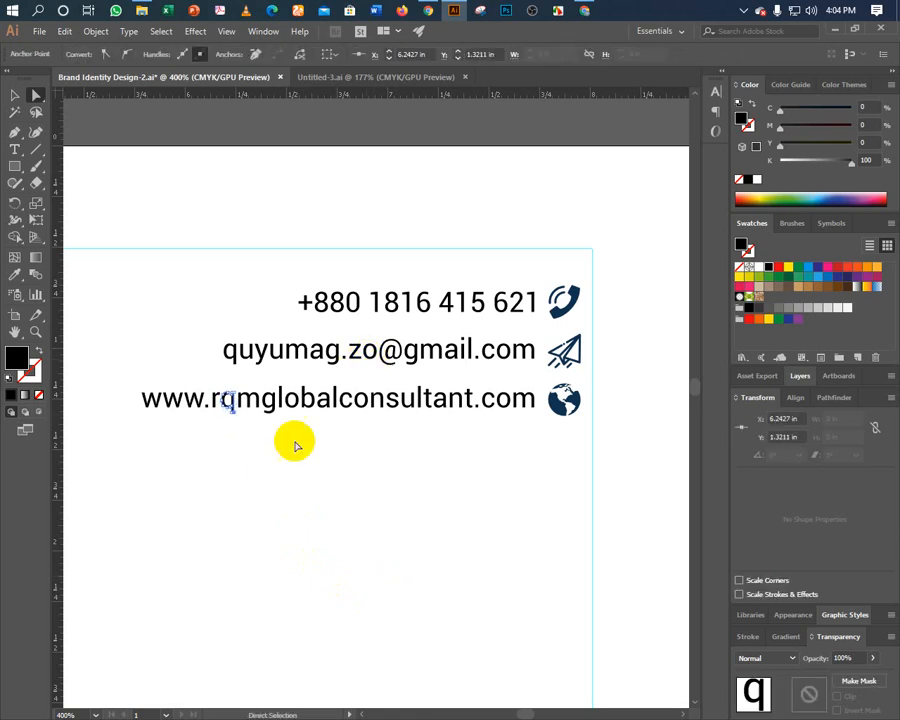
{"action": "left_click", "coordinate": [27, 95]}
{"action": "left_click", "coordinate": [22, 95]}
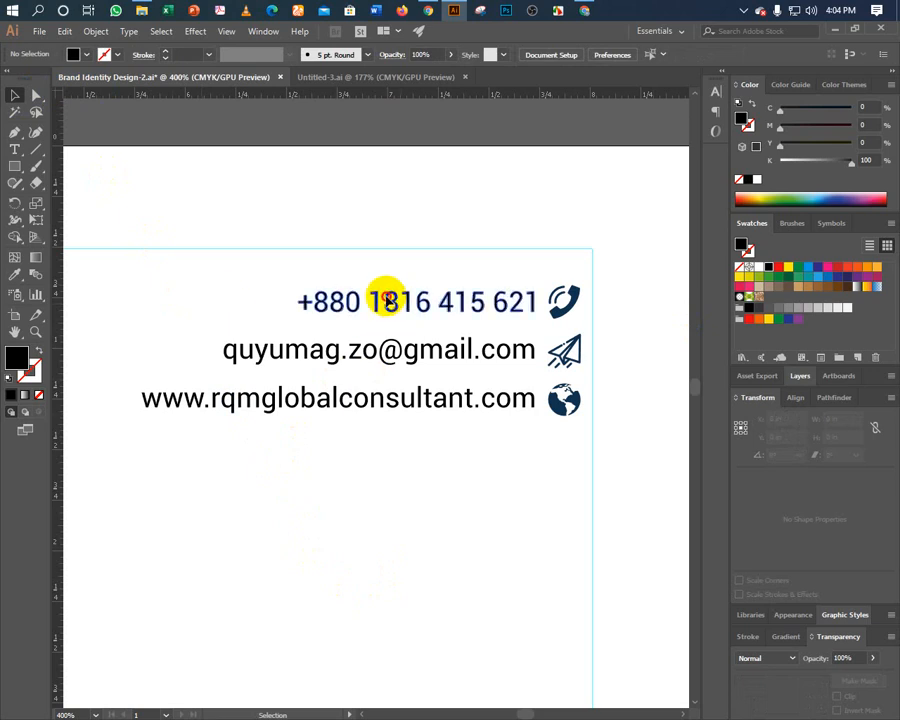
{"action": "left_click", "coordinate": [388, 297]}
{"action": "left_click", "coordinate": [312, 270]}
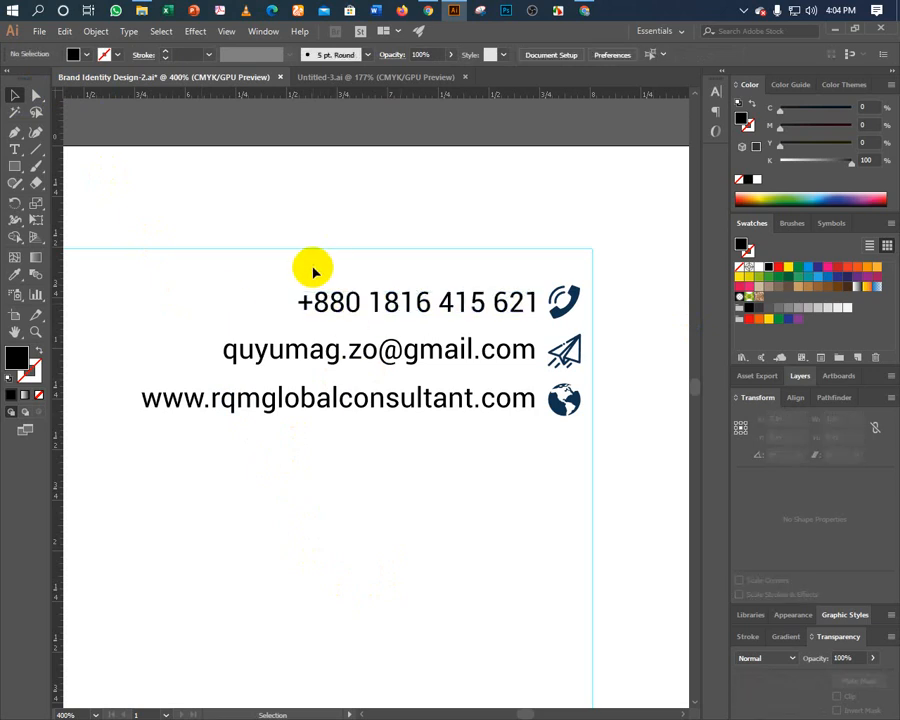
{"action": "key", "text": "ctrl+minus"}
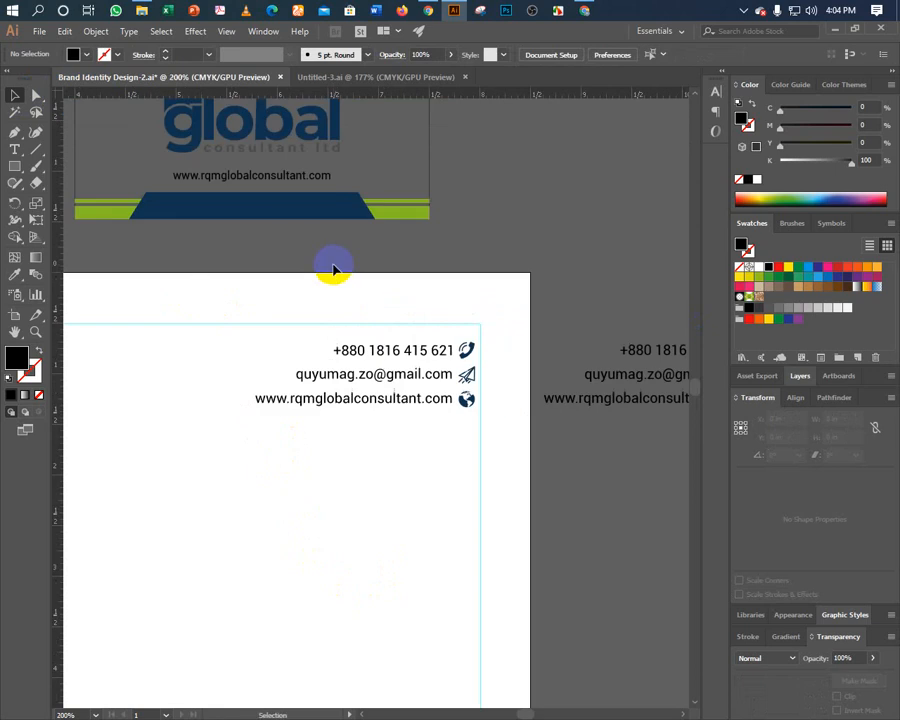
Inspect the anchor points of the website, e-mail and phone line groups.
{"action": "scroll", "coordinate": [306, 266], "scroll_direction": "right", "scroll_amount": 3}
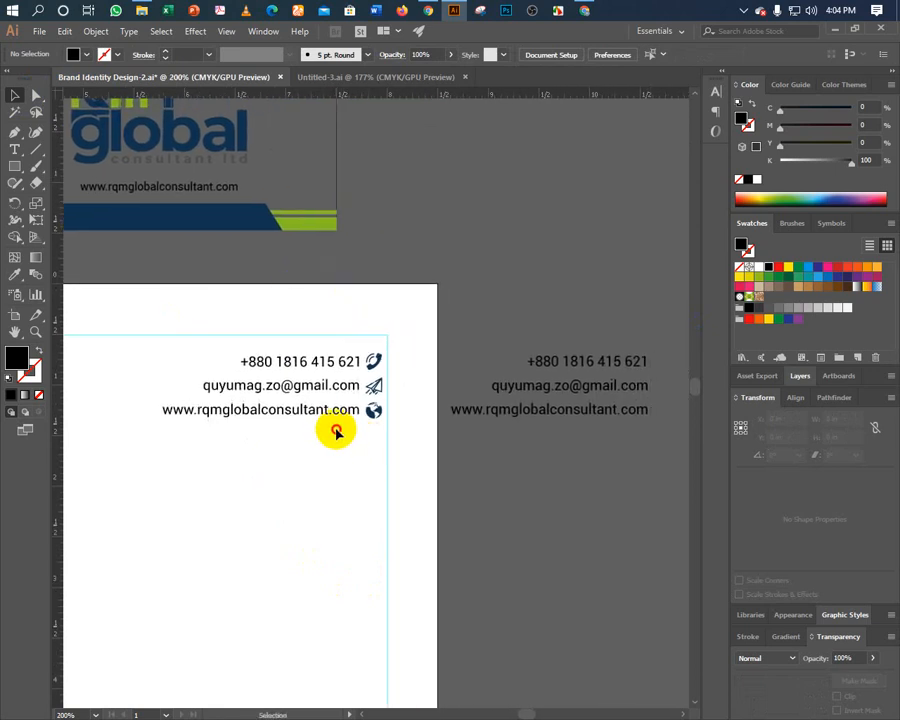
{"action": "left_click", "coordinate": [372, 405]}
{"action": "key", "text": "a"}
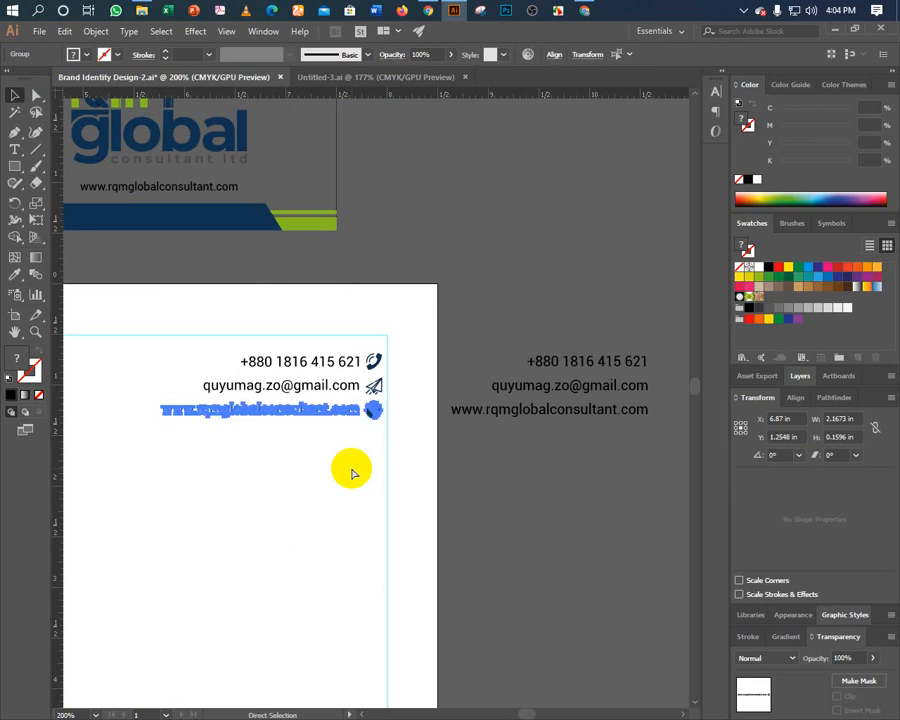
{"action": "key", "text": "v"}
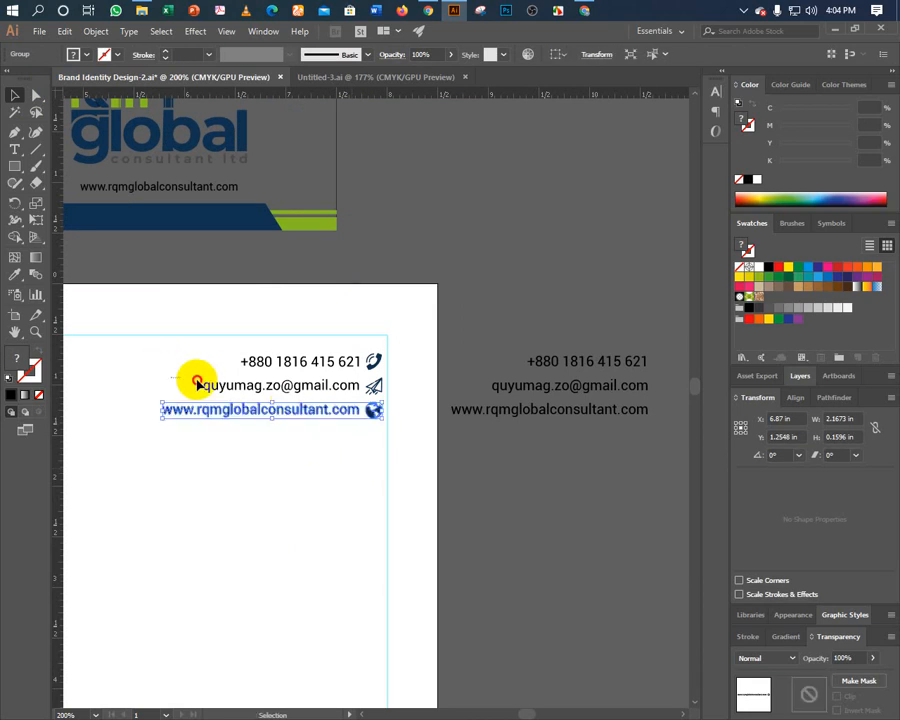
{"action": "left_click", "coordinate": [380, 390]}
{"action": "key", "text": "a"}
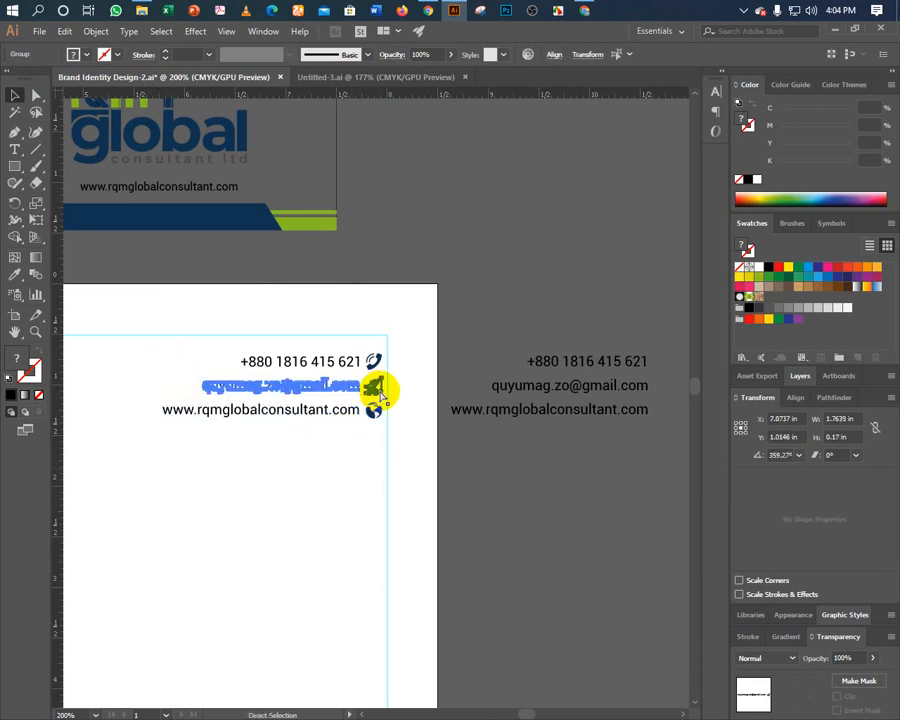
{"action": "left_click", "coordinate": [376, 363]}
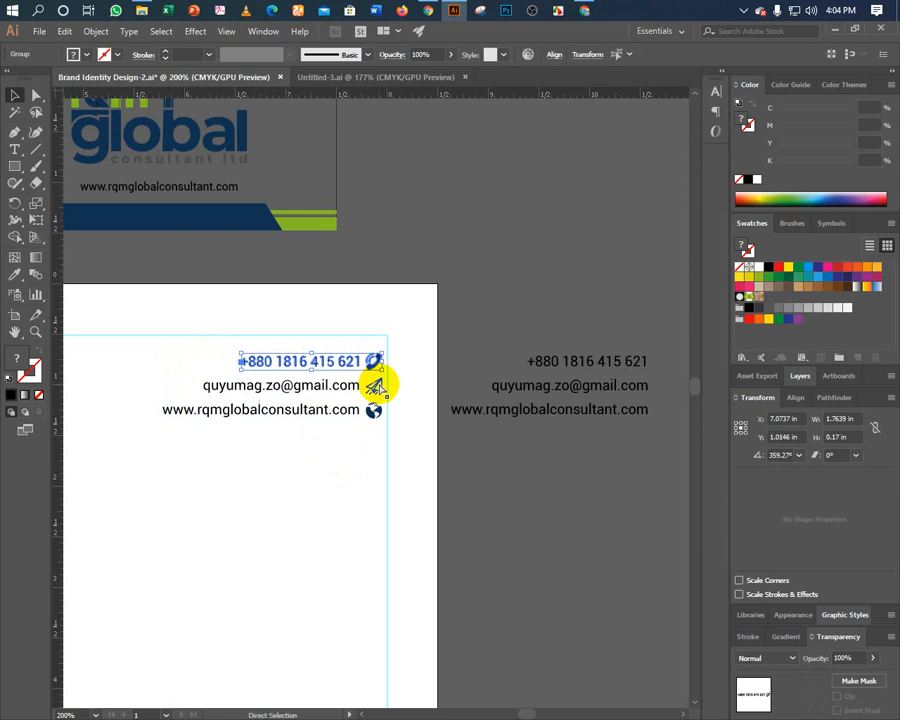
{"action": "key", "text": "v"}
{"action": "left_click", "coordinate": [288, 425]}
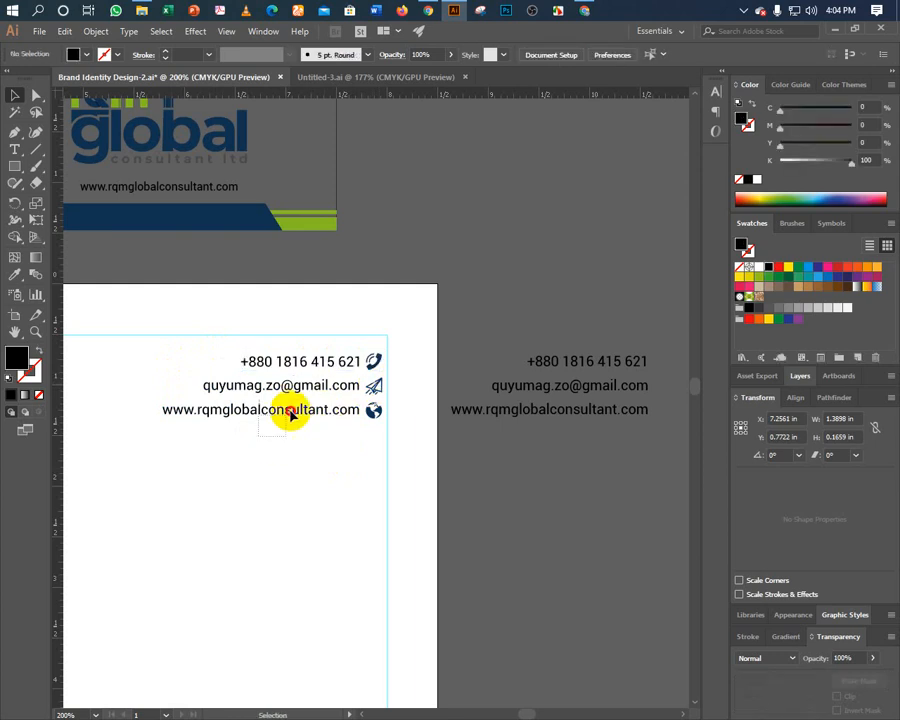
Nudge the e-mail and website lines vertically to tighten the contact-line spacing.
{"action": "left_click", "coordinate": [331, 361]}
{"action": "left_click", "coordinate": [285, 466]}
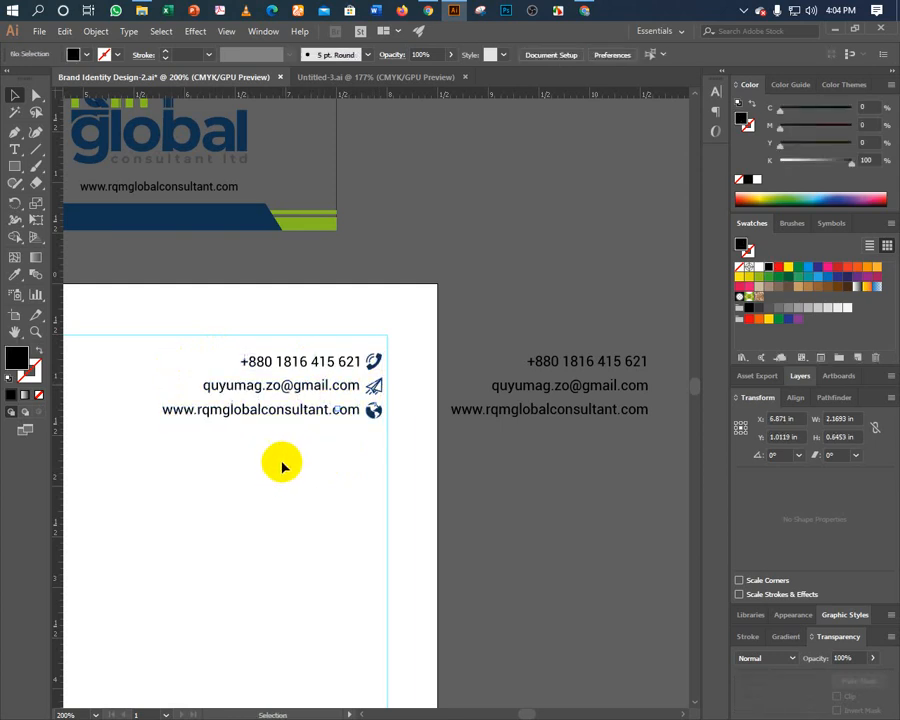
{"action": "left_click", "coordinate": [321, 387]}
{"action": "key", "text": "ctrl+shift+Up"}
{"action": "key", "text": "ctrl+z"}
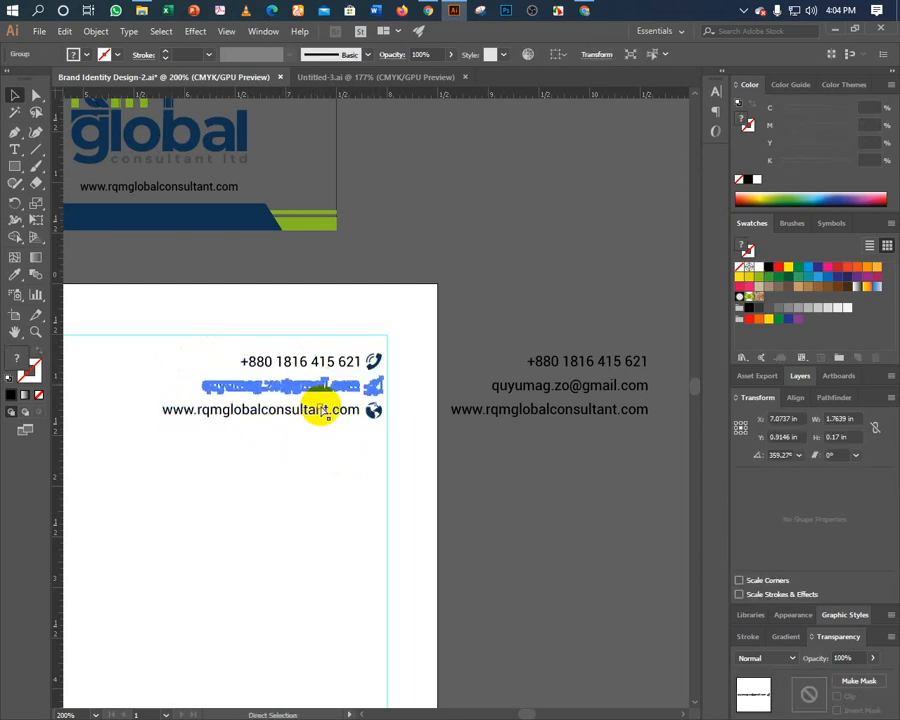
{"action": "key", "text": "v"}
{"action": "left_click", "coordinate": [258, 383]}
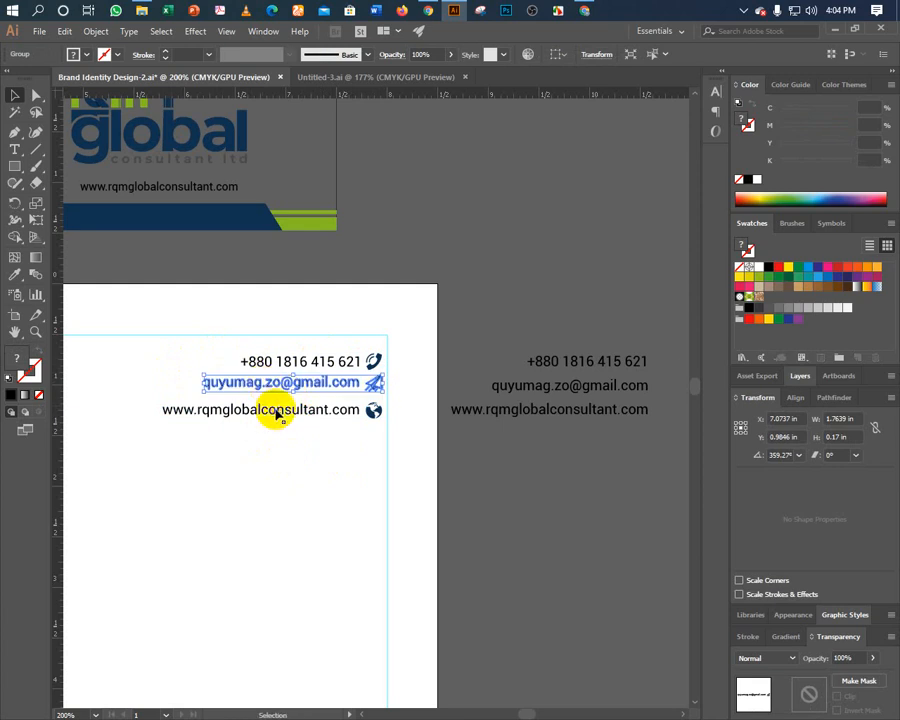
{"action": "left_click", "coordinate": [278, 412]}
{"action": "key", "text": "ctrl+shift+Up"}
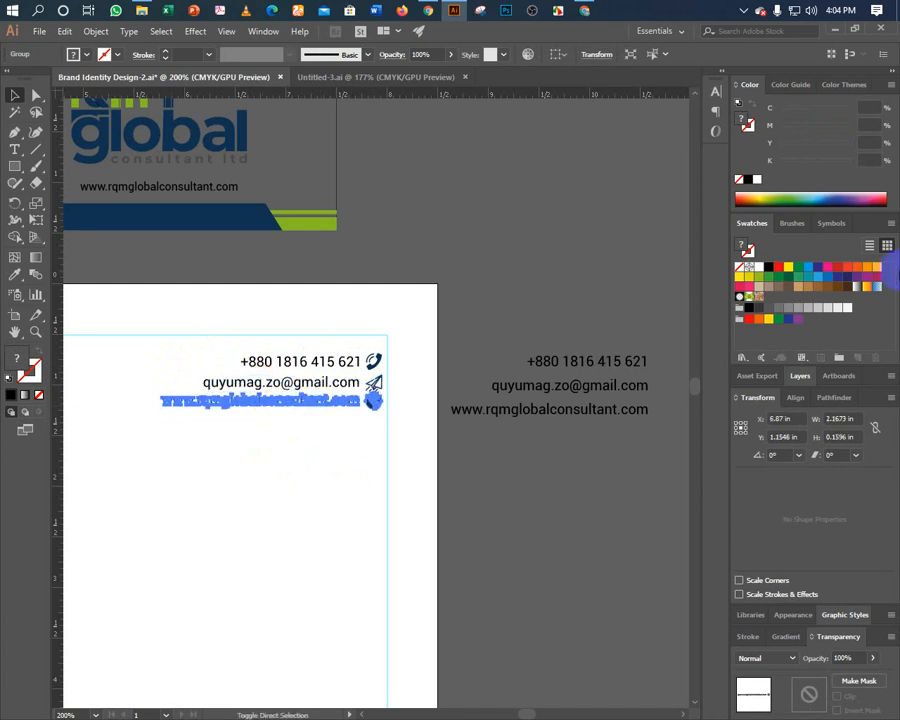
{"action": "key", "text": "Down"}
{"action": "key", "text": "Down"}
{"action": "left_click", "coordinate": [265, 442]}
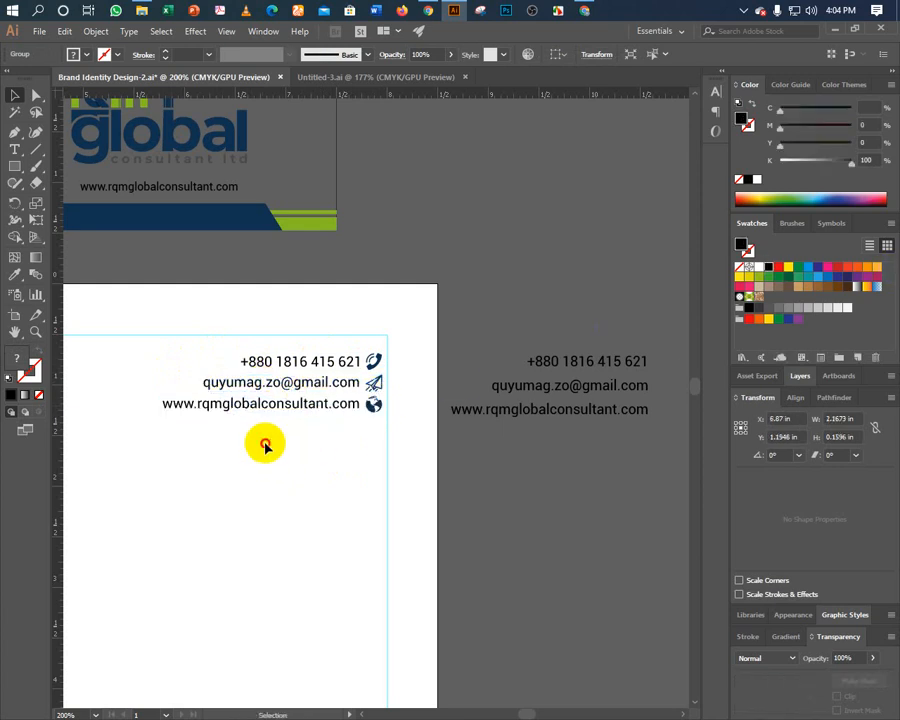
Nudge the three-line contact block slightly right and check the spare website copy.
{"action": "left_click", "coordinate": [267, 359]}
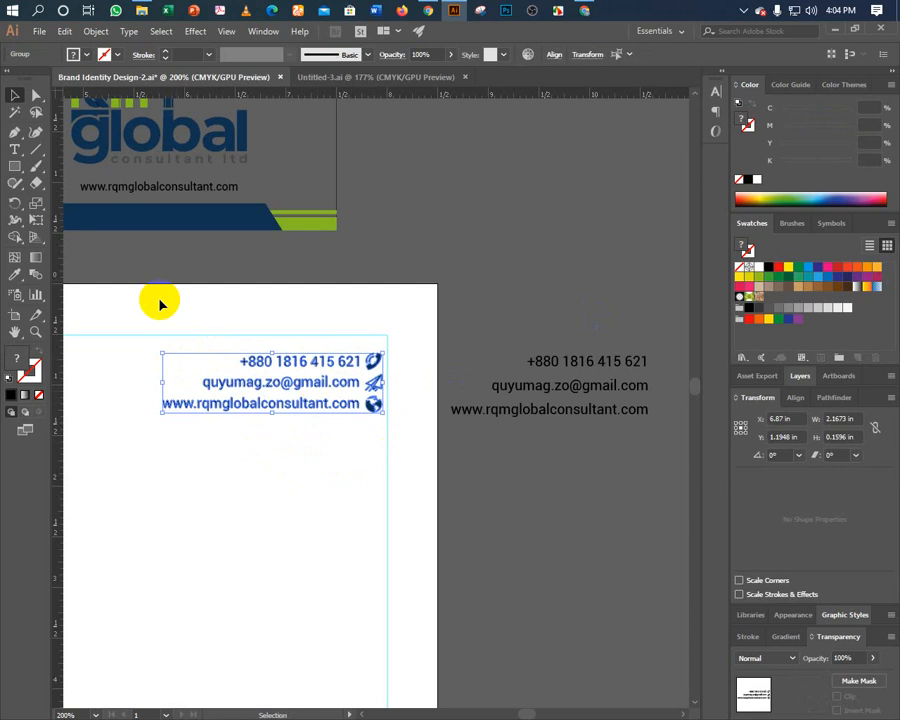
{"action": "left_click", "coordinate": [554, 55]}
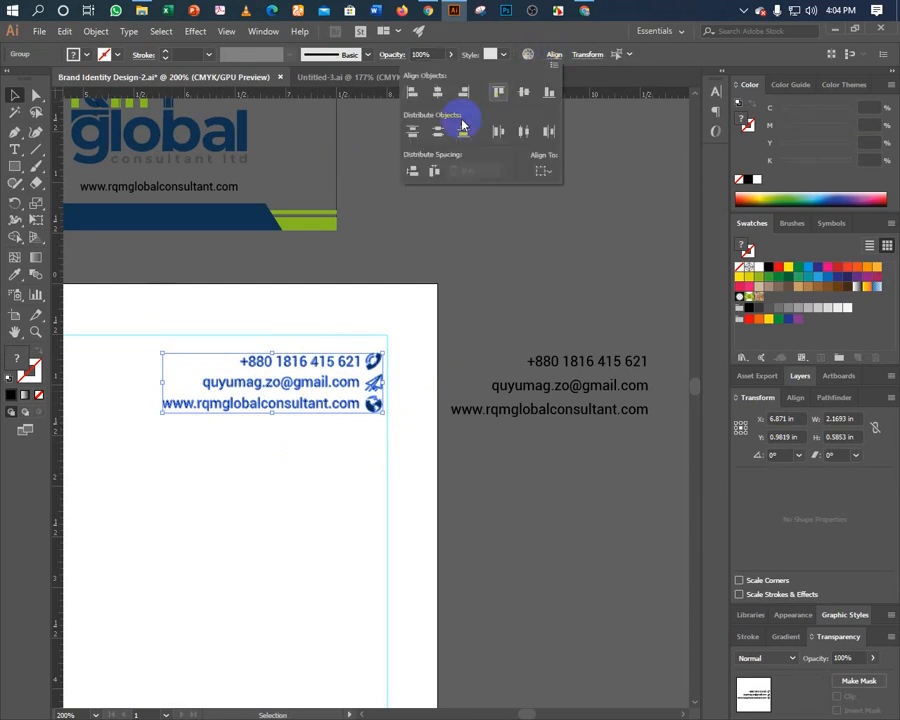
{"action": "left_click", "coordinate": [293, 478]}
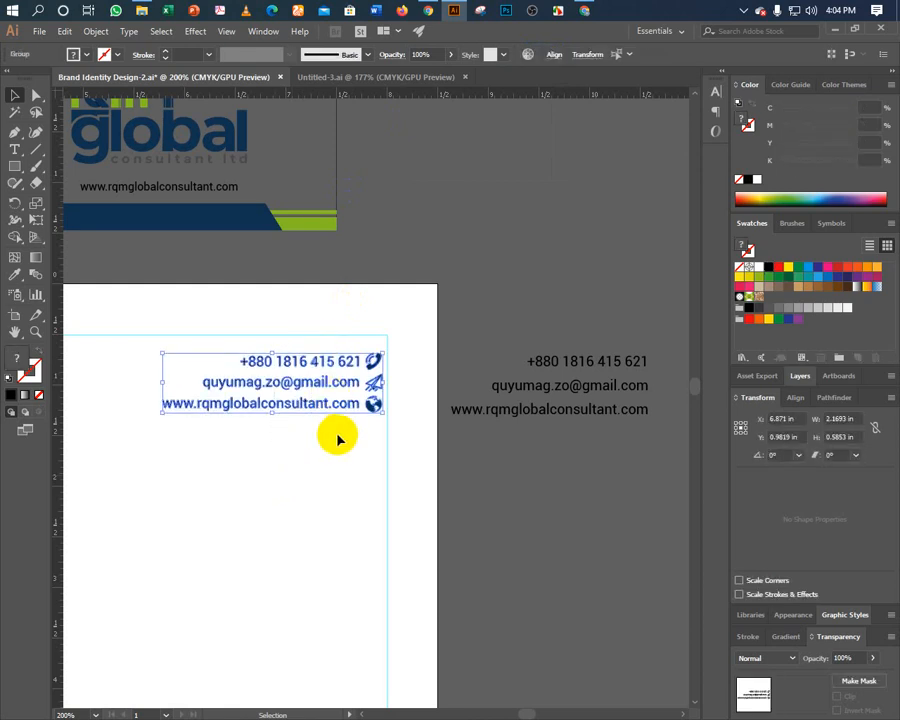
{"action": "key", "text": "Right"}
{"action": "key", "text": "Right"}
{"action": "key", "text": "Right"}
{"action": "key", "text": "Right"}
{"action": "key", "text": "Right"}
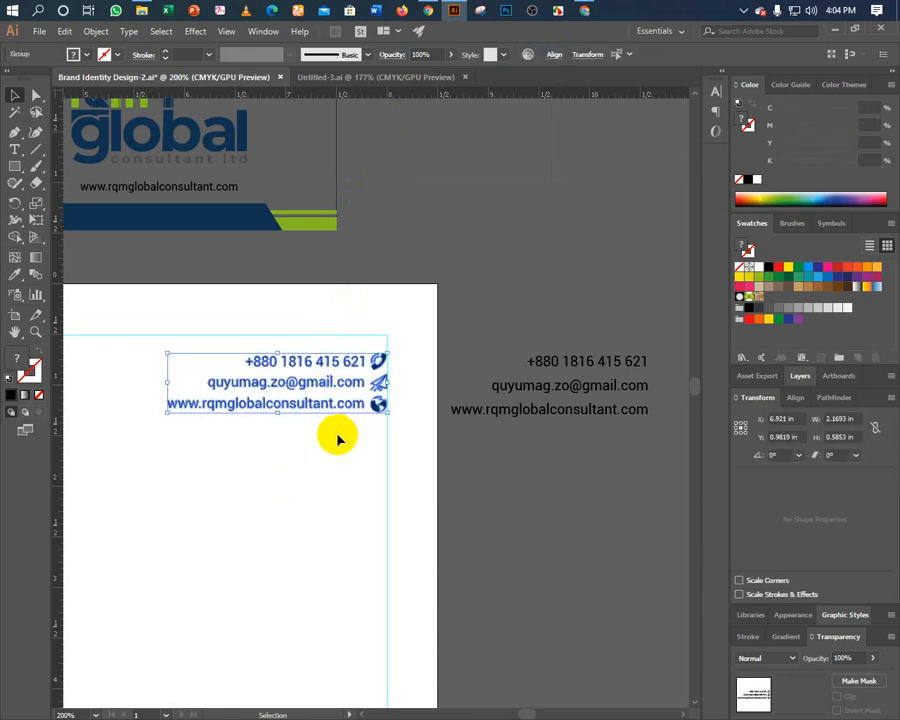
{"action": "left_click", "coordinate": [337, 440]}
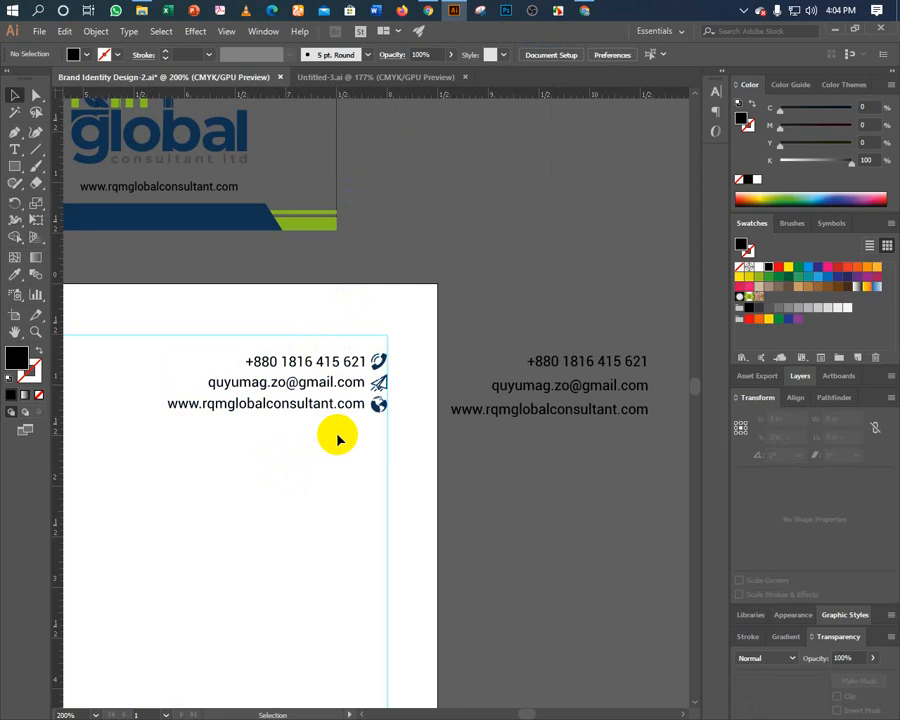
{"action": "left_click", "coordinate": [530, 414]}
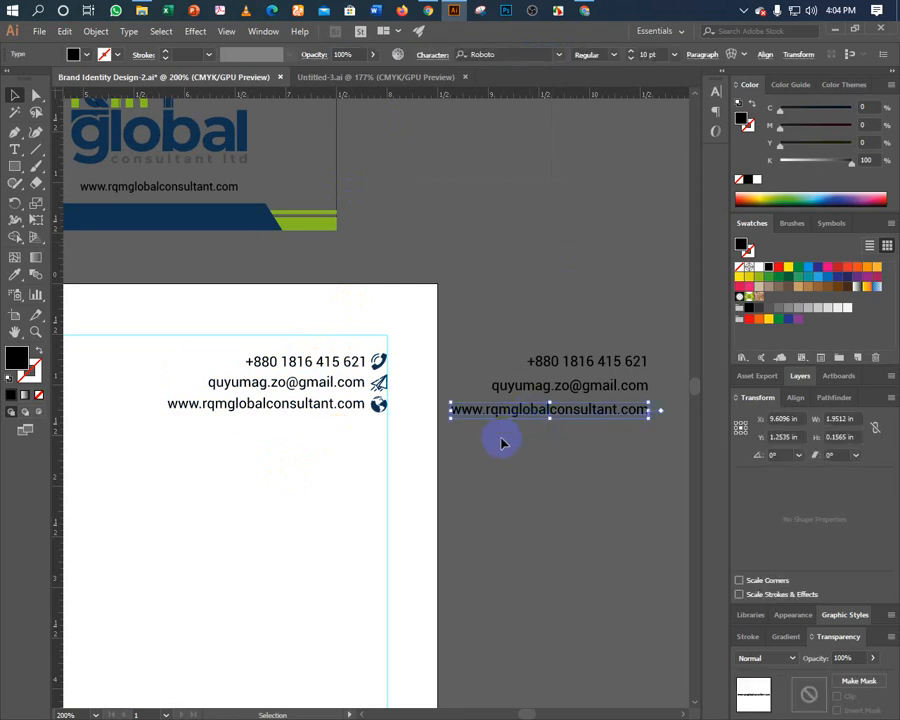
{"action": "left_click", "coordinate": [501, 441]}
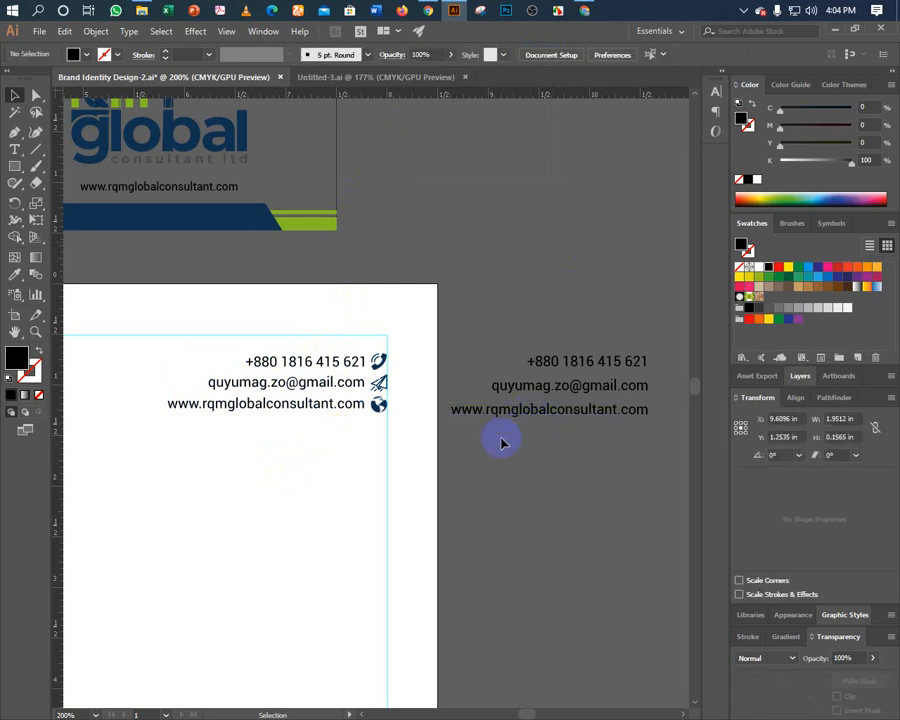
{"action": "left_click", "coordinate": [296, 410]}
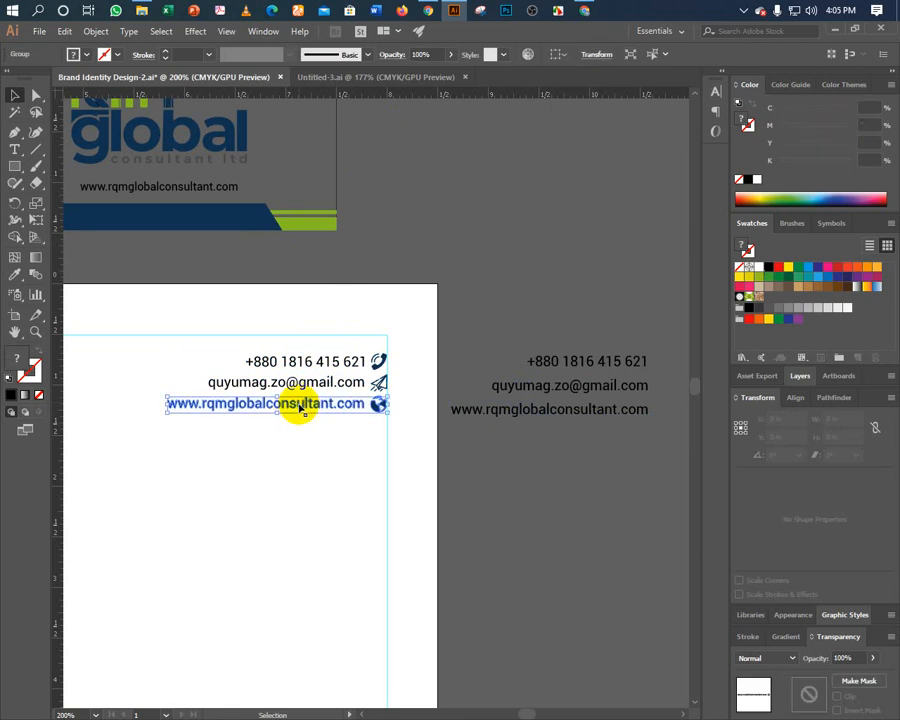
{"action": "left_click", "coordinate": [291, 452]}
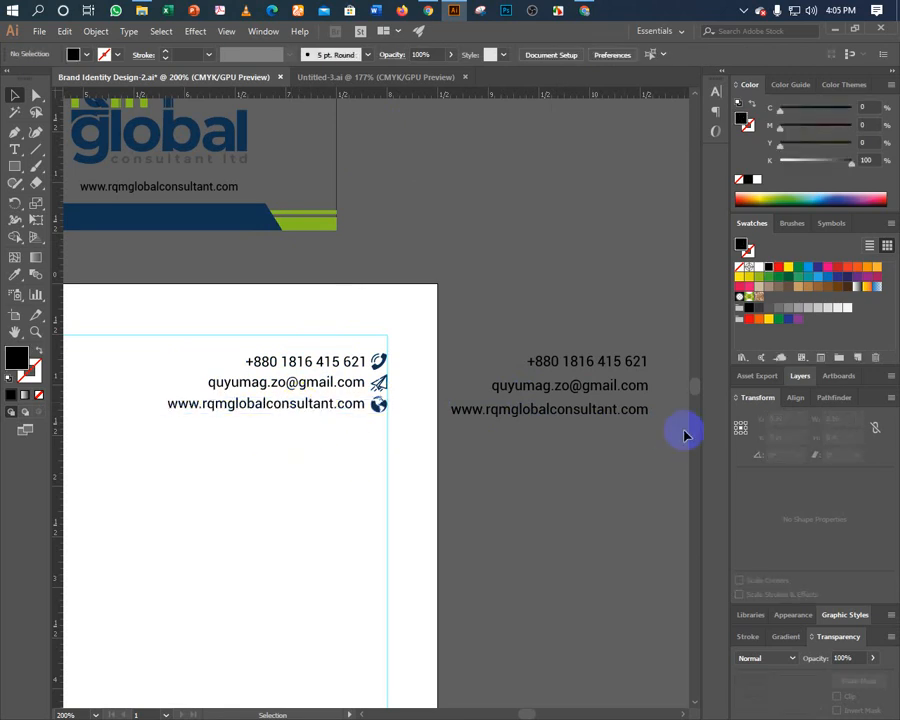
Zoom out and nudge the rqm global logo slightly up and left.
{"action": "key", "text": "ctrl+minus"}
{"action": "key", "text": "ctrl+minus"}
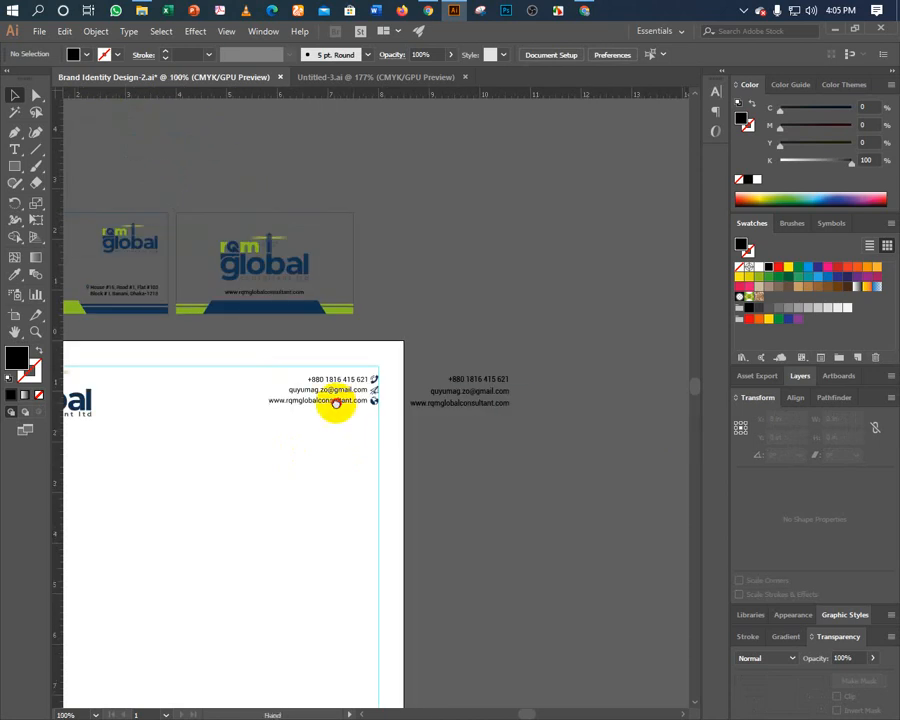
{"action": "left_click_drag", "start_coordinate": [383, 441], "coordinate": [460, 374]}
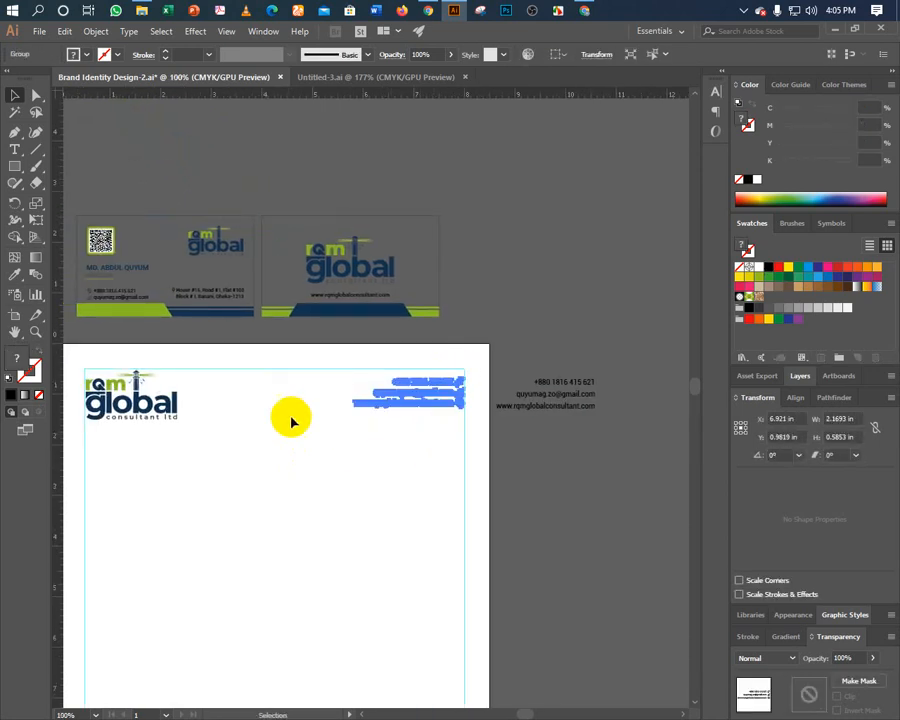
{"action": "left_click", "coordinate": [168, 404], "text": "shift"}
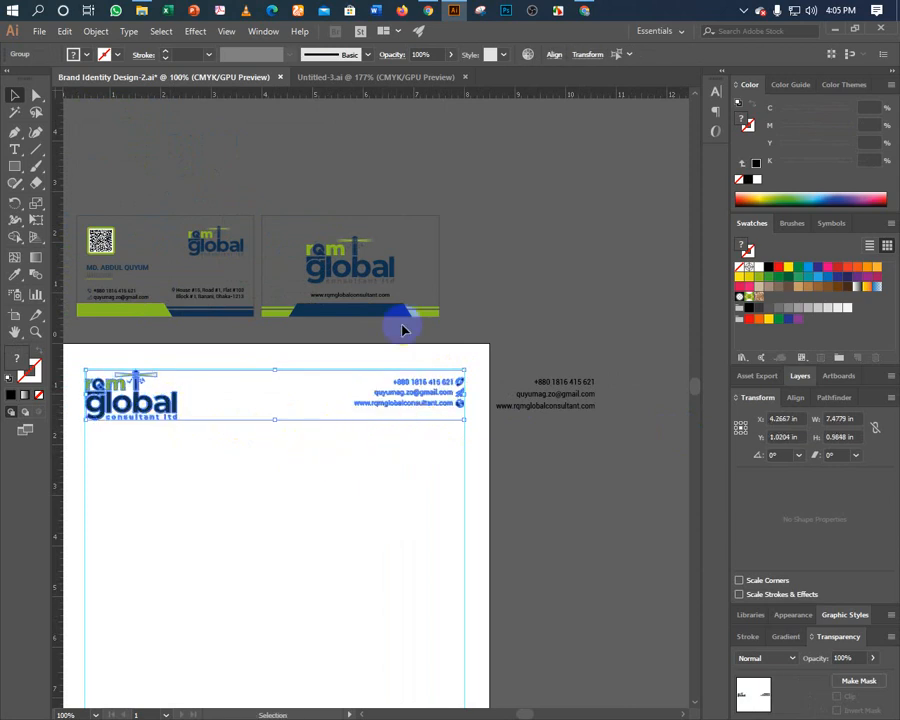
{"action": "left_click", "coordinate": [213, 503]}
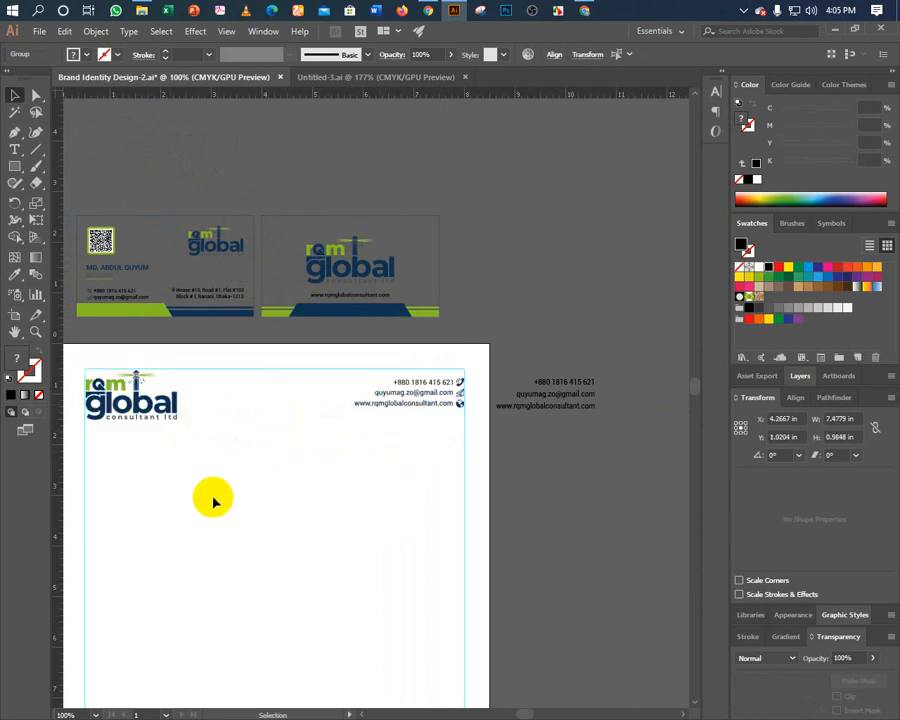
{"action": "left_click", "coordinate": [172, 401]}
{"action": "key", "text": "a"}
{"action": "key", "text": "v"}
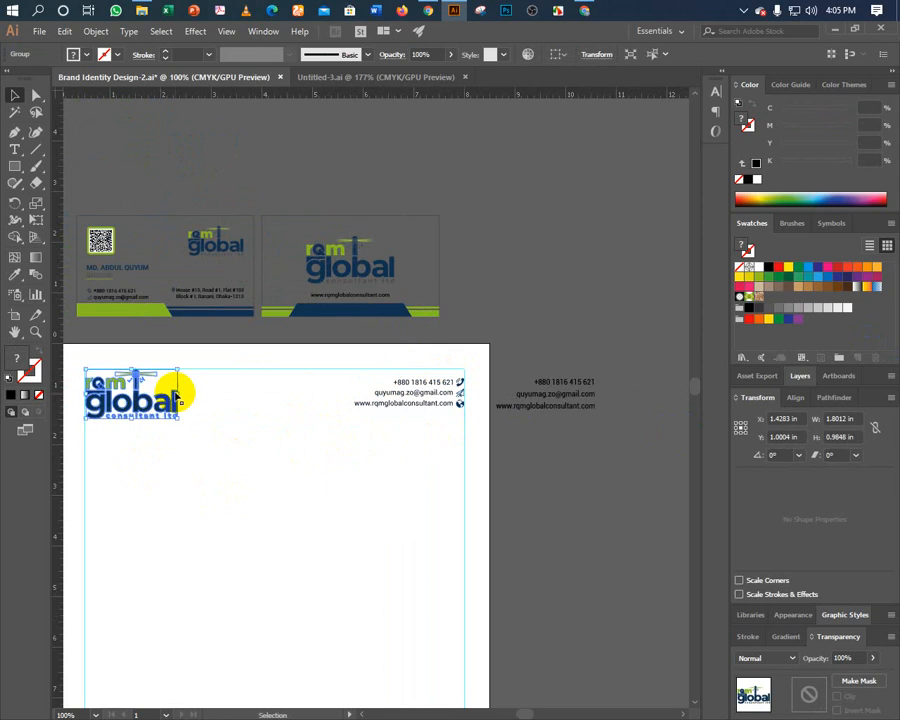
{"action": "left_click_drag", "start_coordinate": [178, 394], "coordinate": [176, 393]}
{"action": "key", "text": "Up"}
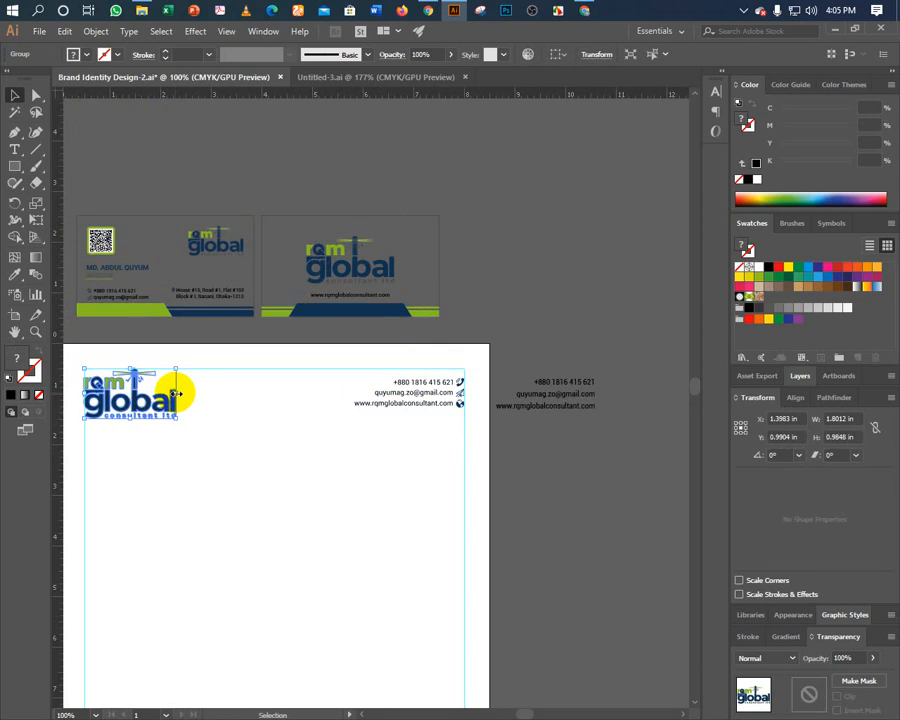
{"action": "left_click", "coordinate": [249, 406]}
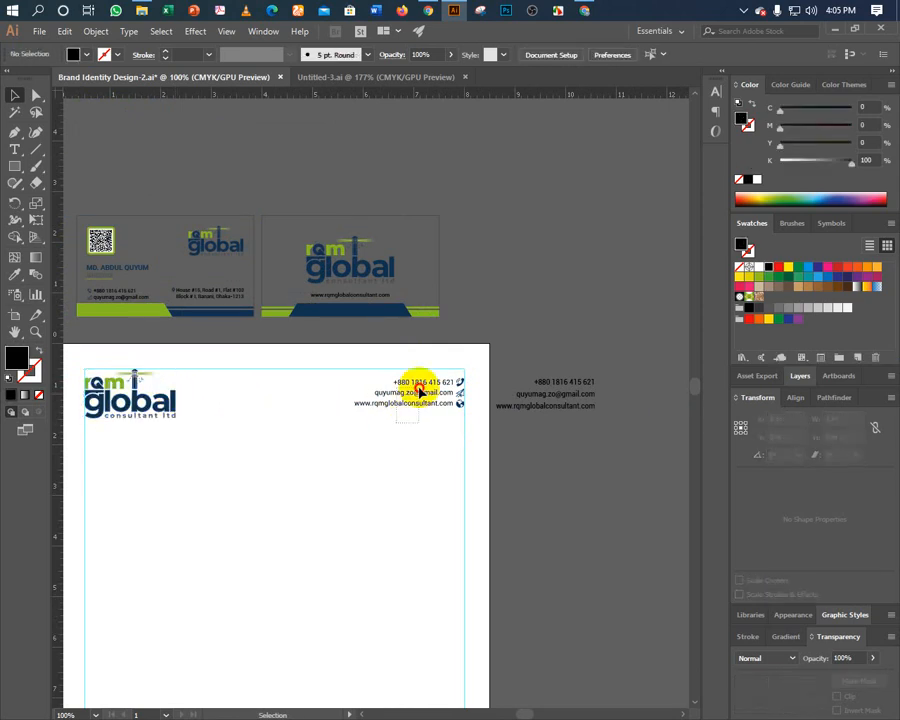
Select the logo with the contact block and fine-tune the header's vertical position.
{"action": "left_click", "coordinate": [410, 390]}
{"action": "key", "text": "ctrl+shift+o"}
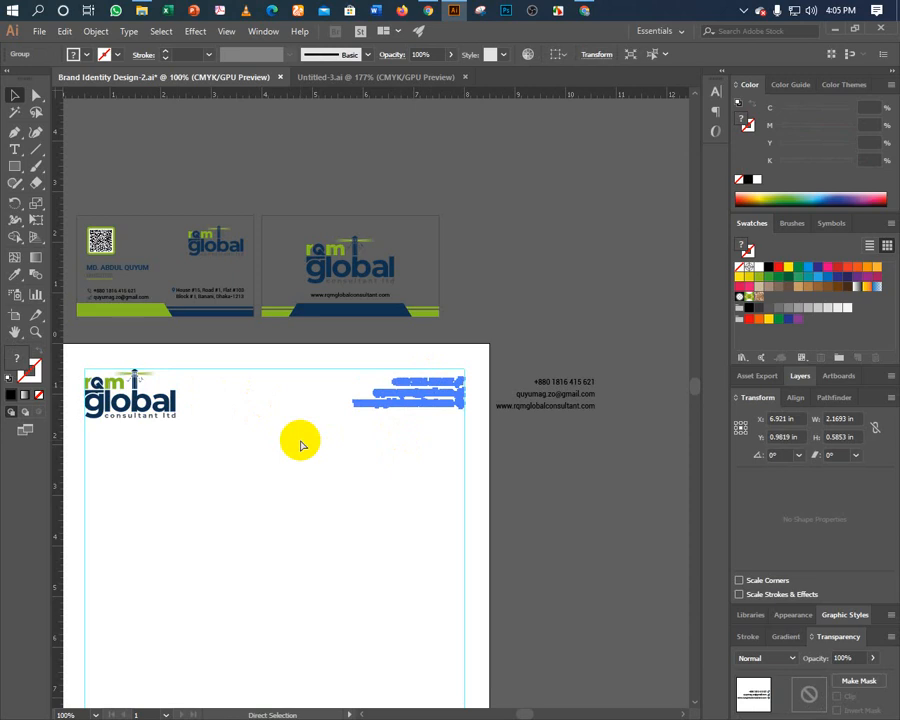
{"action": "left_click", "coordinate": [160, 394], "text": "shift"}
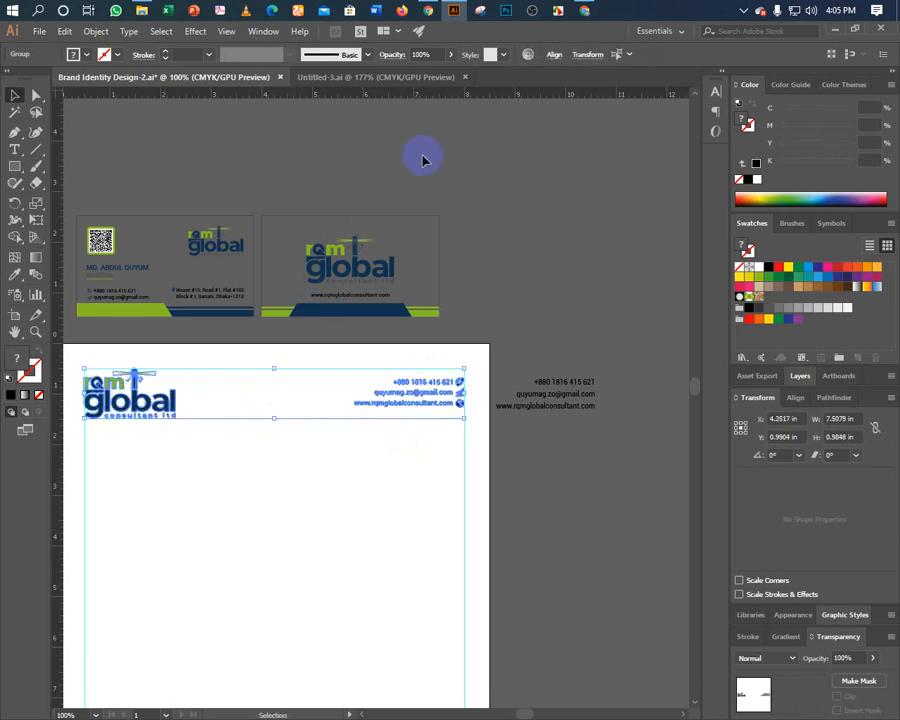
{"action": "left_click", "coordinate": [550, 57]}
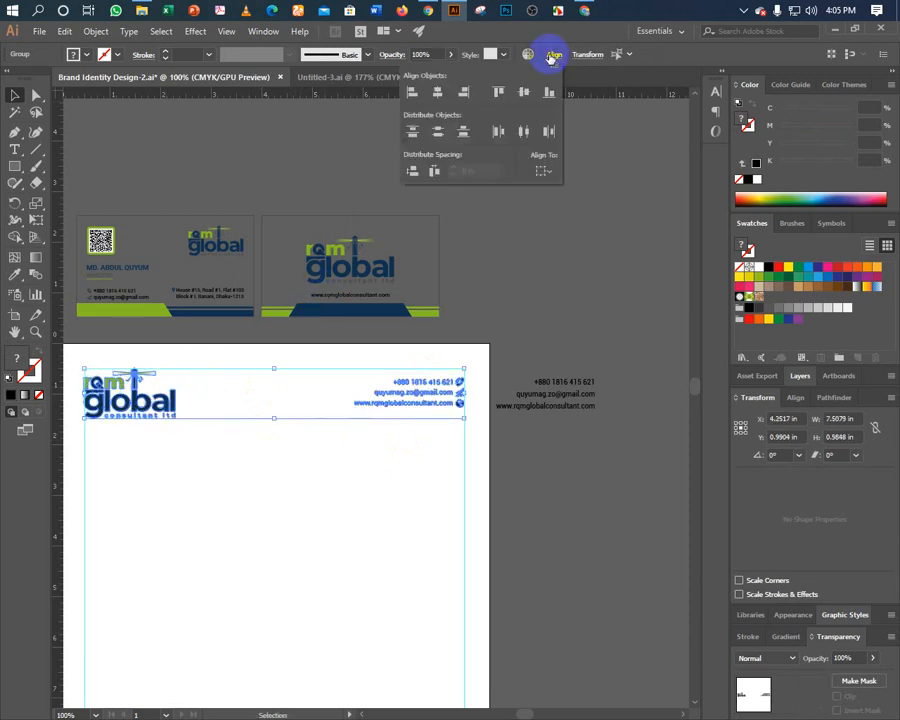
{"action": "left_click", "coordinate": [532, 231]}
{"action": "key", "text": "Down"}
{"action": "key", "text": "Down"}
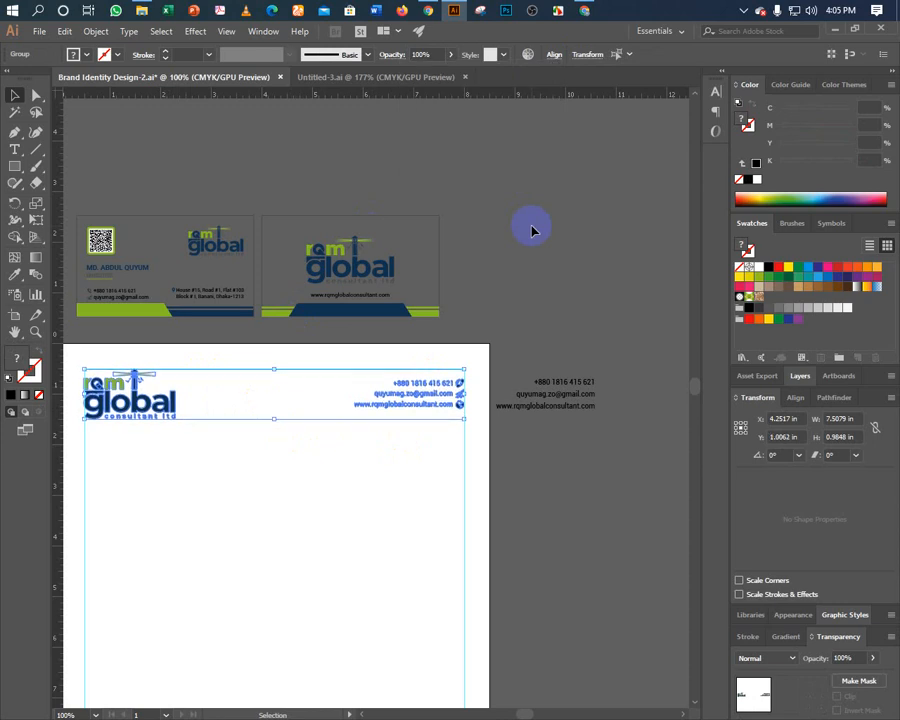
{"action": "key", "text": "Up"}
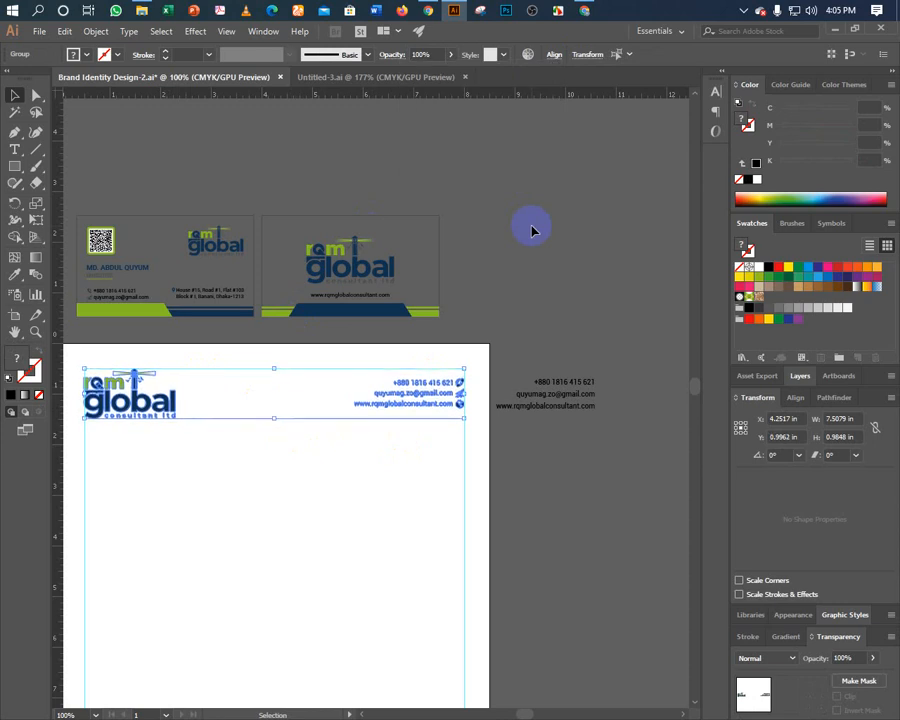
{"action": "left_click", "coordinate": [475, 319]}
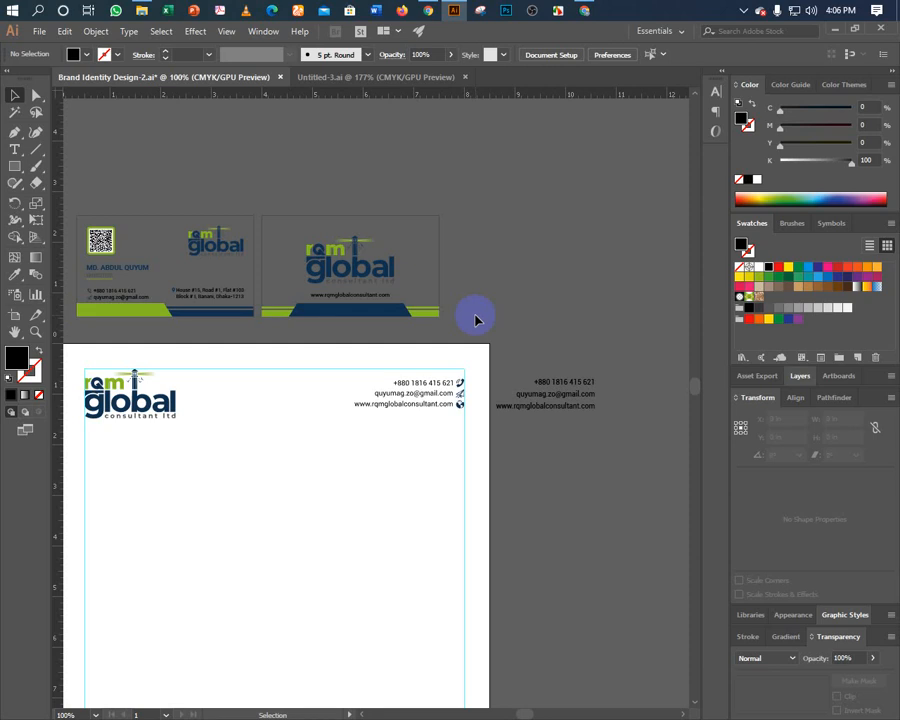
{"action": "left_click", "coordinate": [315, 76]}
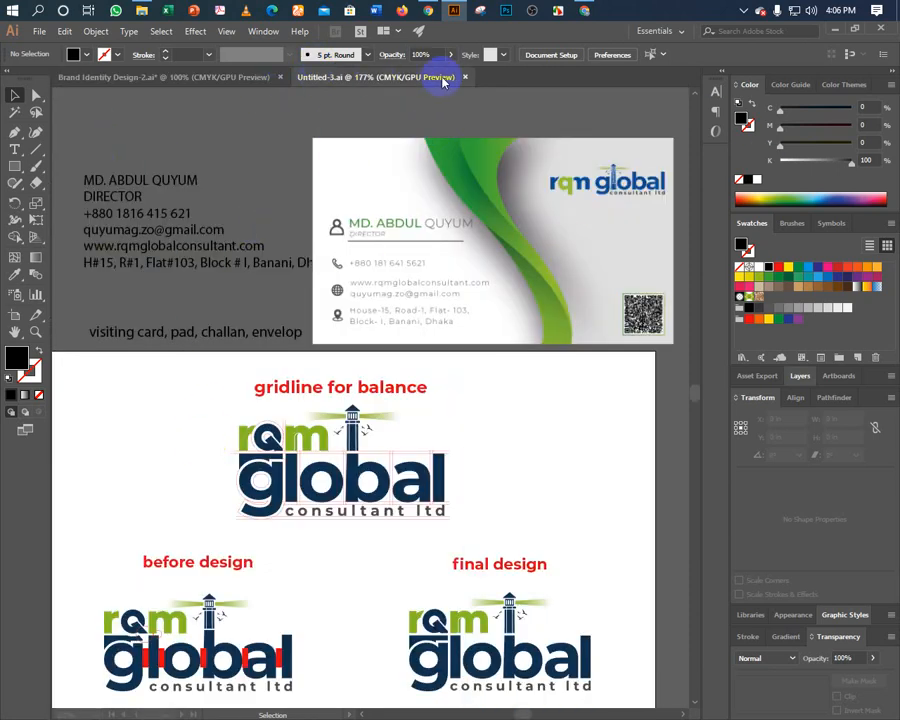
{"action": "key", "text": "d"}
{"action": "scroll", "coordinate": [466, 90], "scroll_direction": "down", "scroll_amount": 1}
{"action": "left_click", "coordinate": [345, 135]}
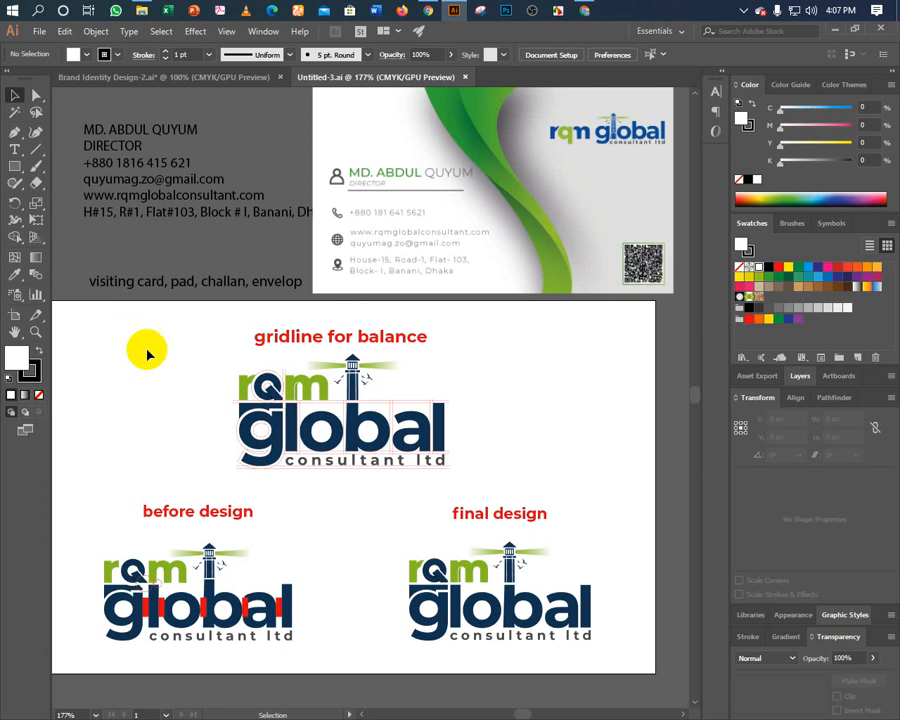
{"action": "left_click", "coordinate": [257, 78]}
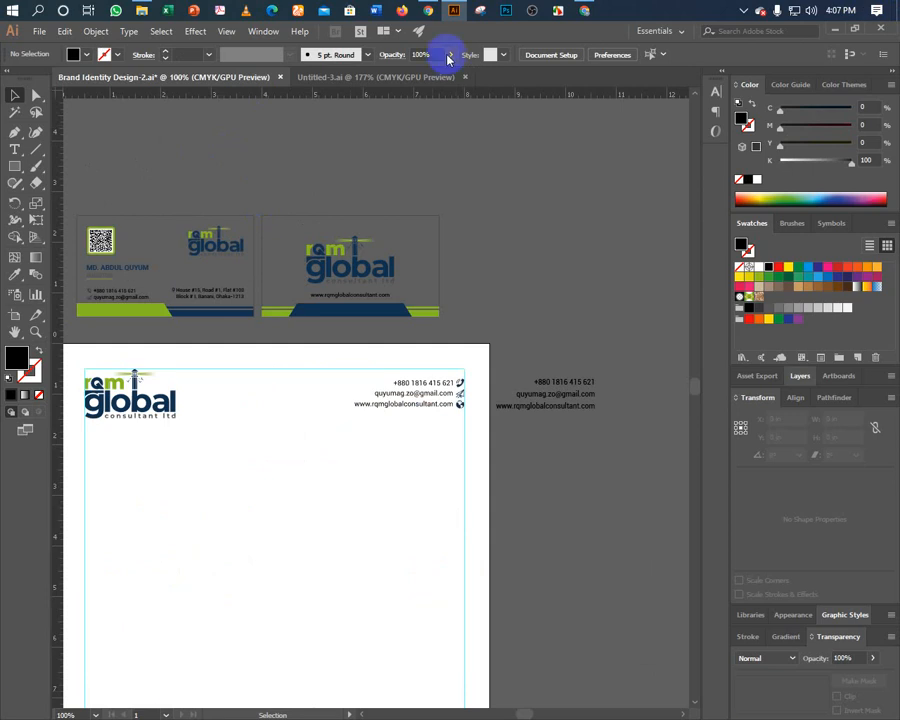
{"action": "key", "text": "ctrl+0"}
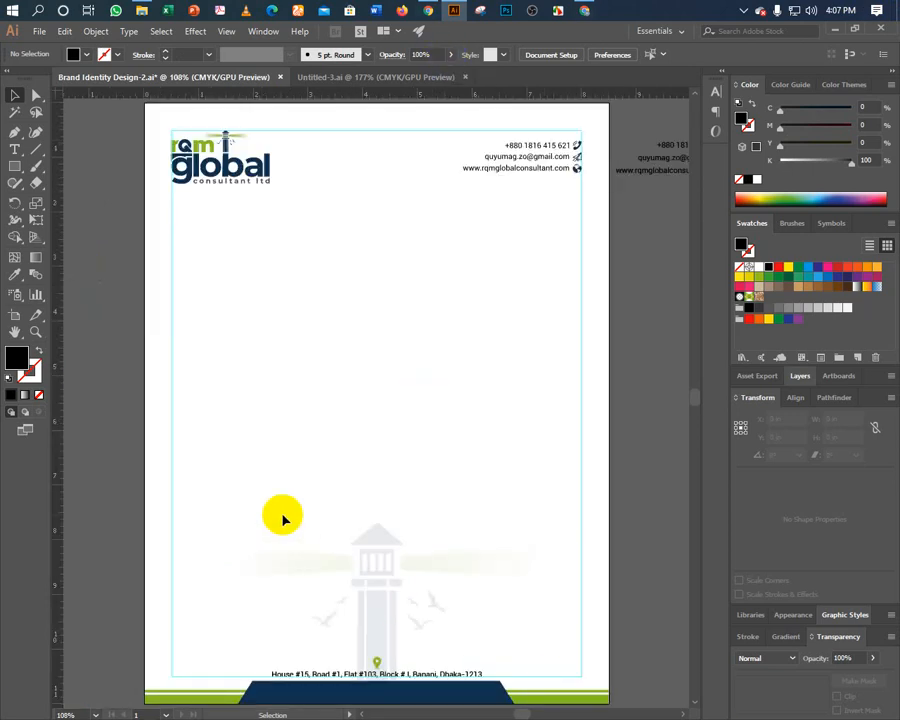
{"action": "left_click", "coordinate": [103, 313]}
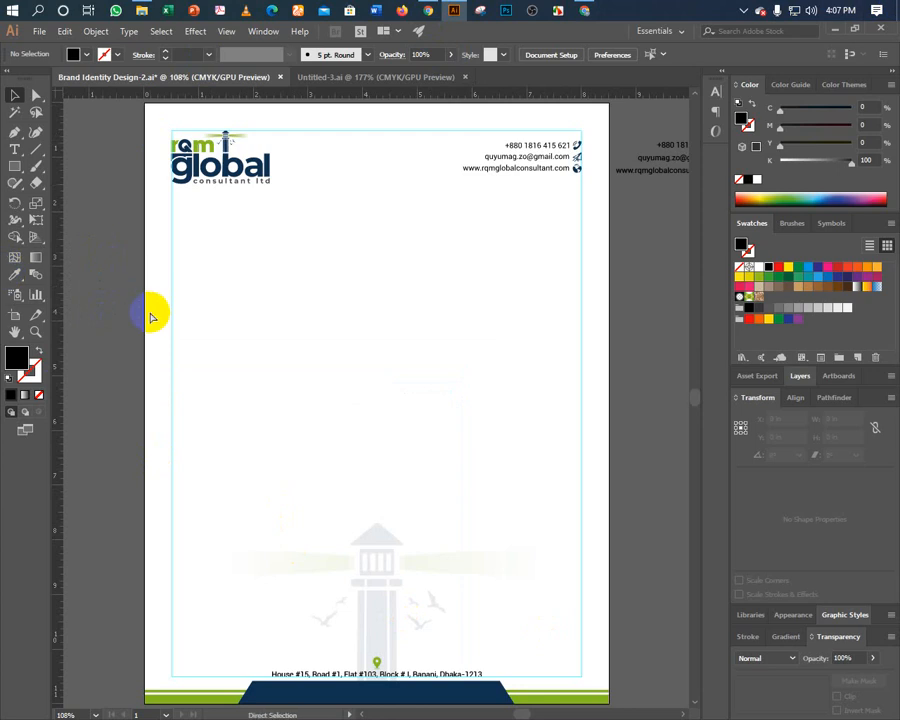
{"action": "left_click", "coordinate": [106, 126]}
{"action": "left_click_drag", "start_coordinate": [106, 126], "coordinate": [630, 521]}
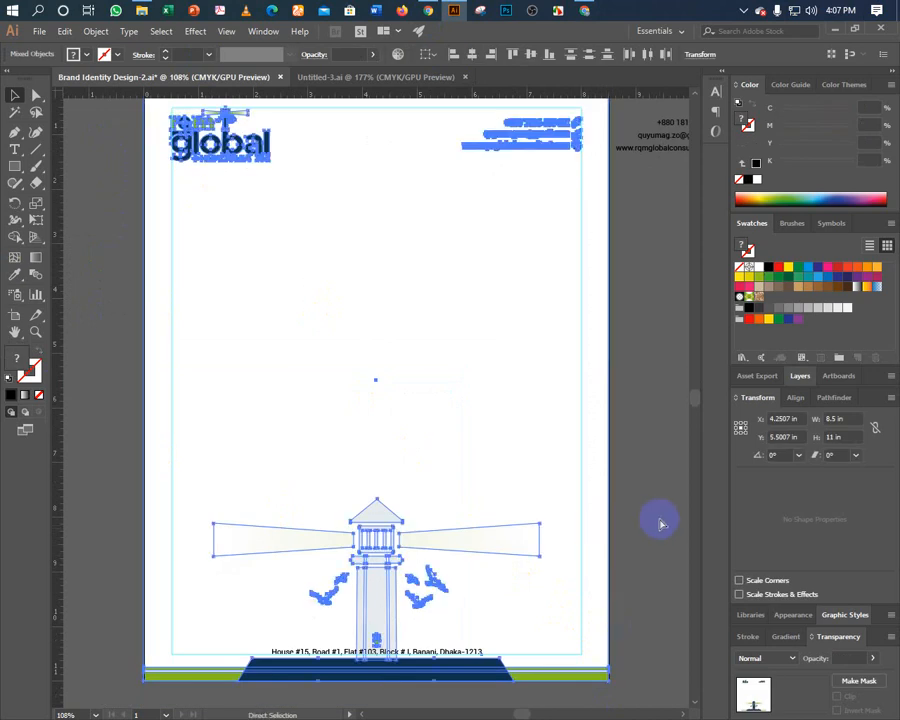
{"action": "key", "text": "v"}
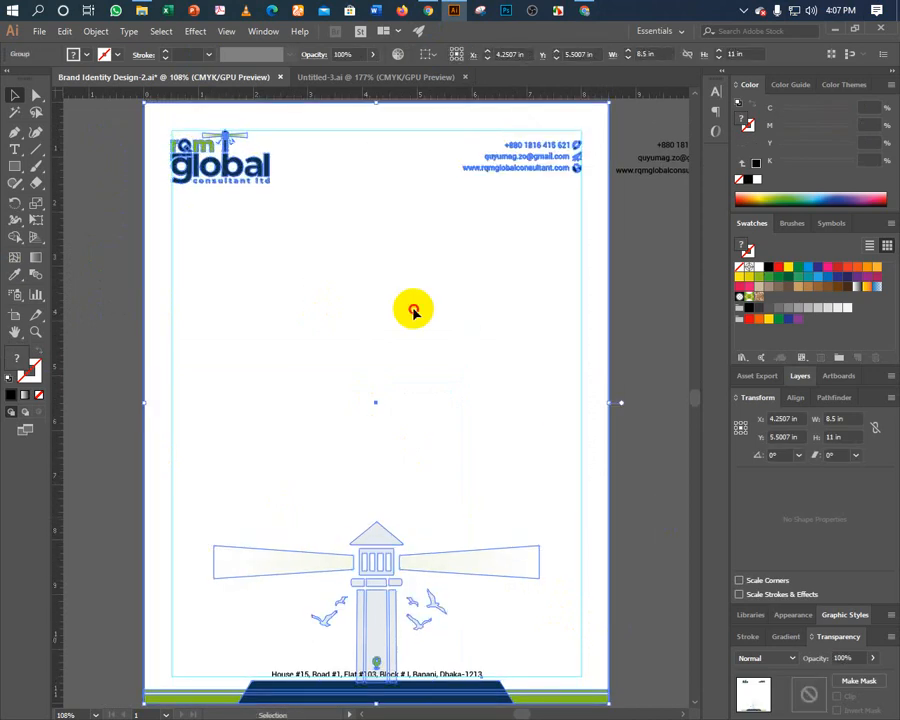
{"action": "left_click", "coordinate": [410, 306]}
{"action": "key", "text": "space"}
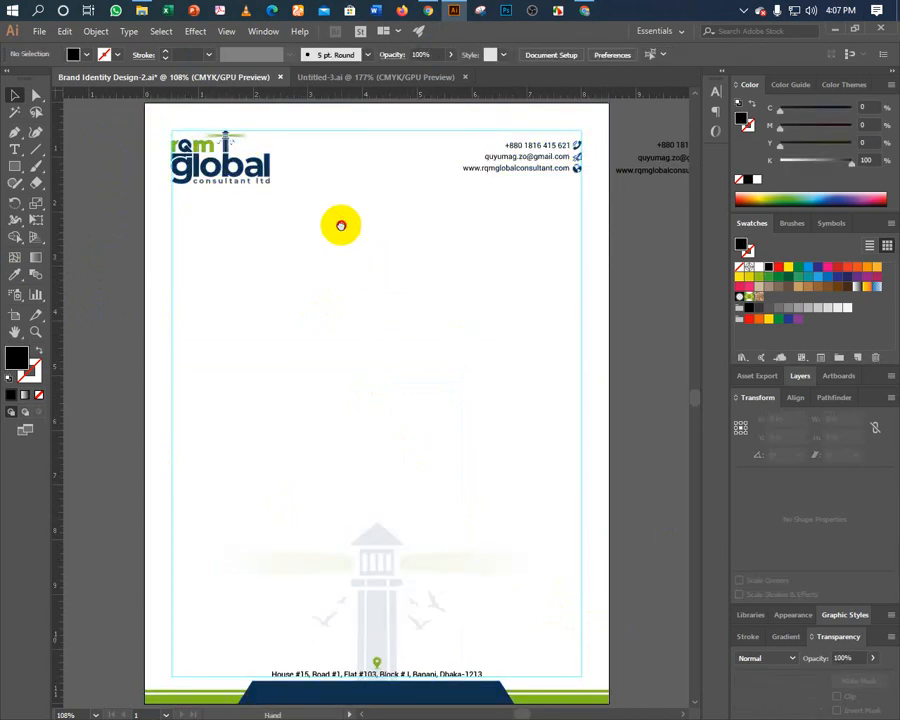
{"action": "left_click_drag", "start_coordinate": [341, 224], "coordinate": [334, 467]}
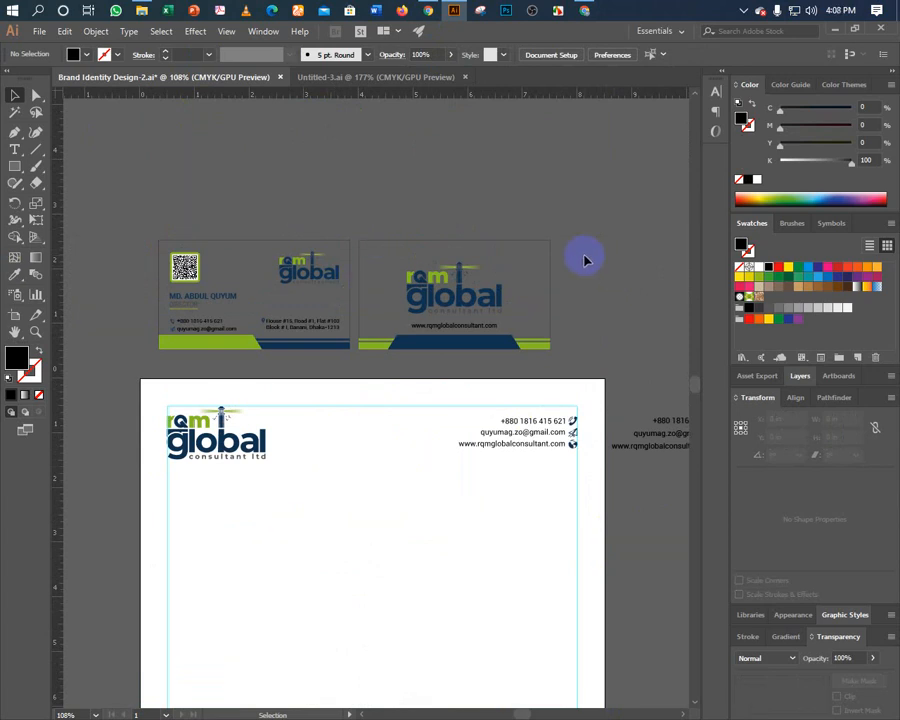
{"action": "left_click", "coordinate": [203, 468]}
{"action": "key", "text": "ctrl+shift+a"}
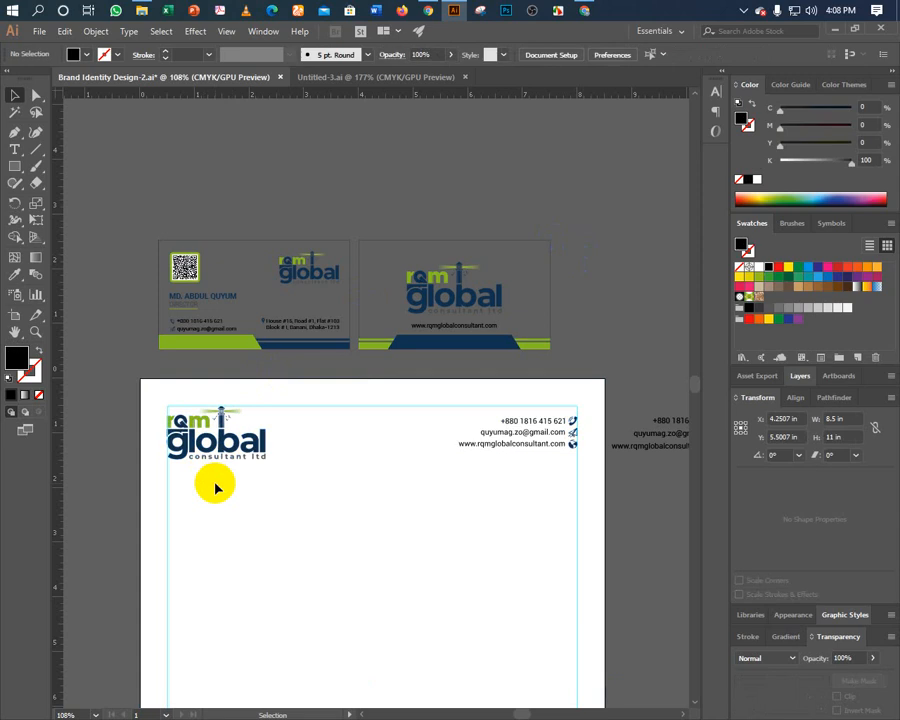
{"action": "left_click", "coordinate": [367, 352]}
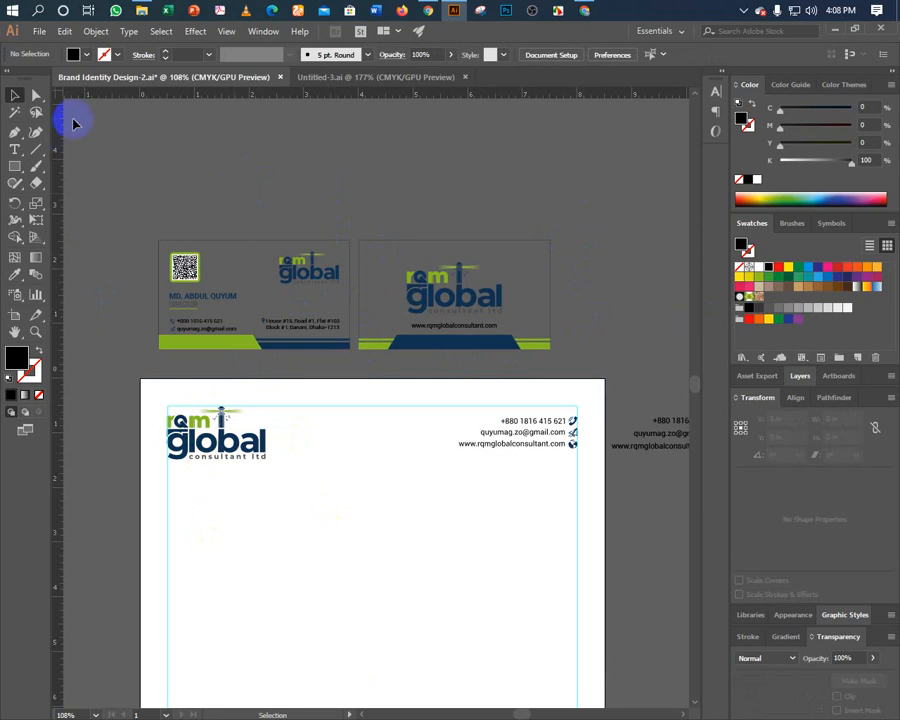
{"action": "left_click", "coordinate": [221, 458]}
Ungroup the letterhead and check the logo in Outline view, keeping it in place.
{"action": "right_click", "coordinate": [221, 458]}
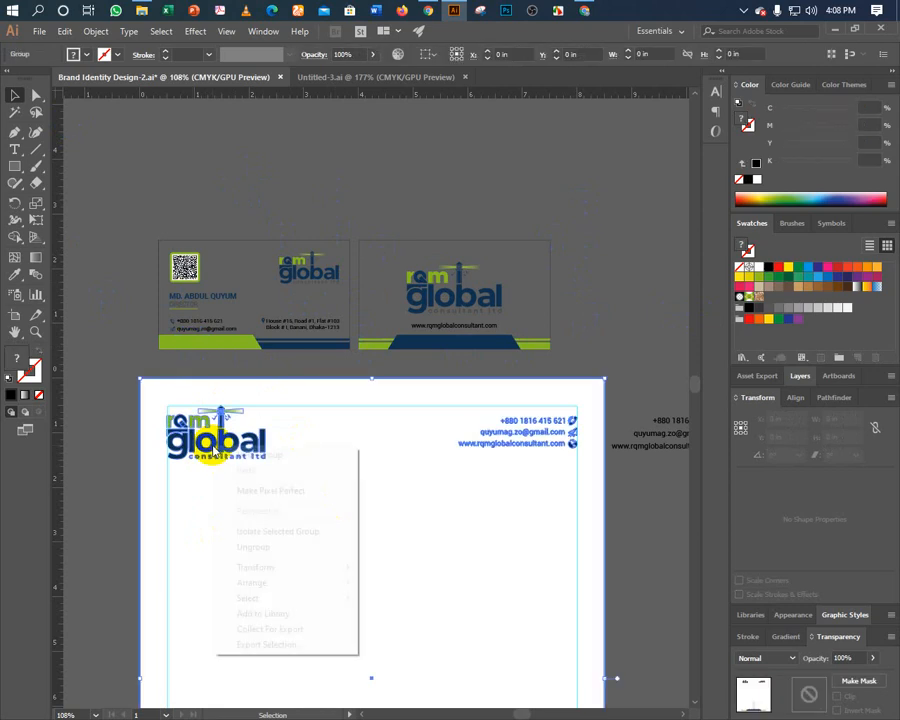
{"action": "left_click", "coordinate": [195, 541]}
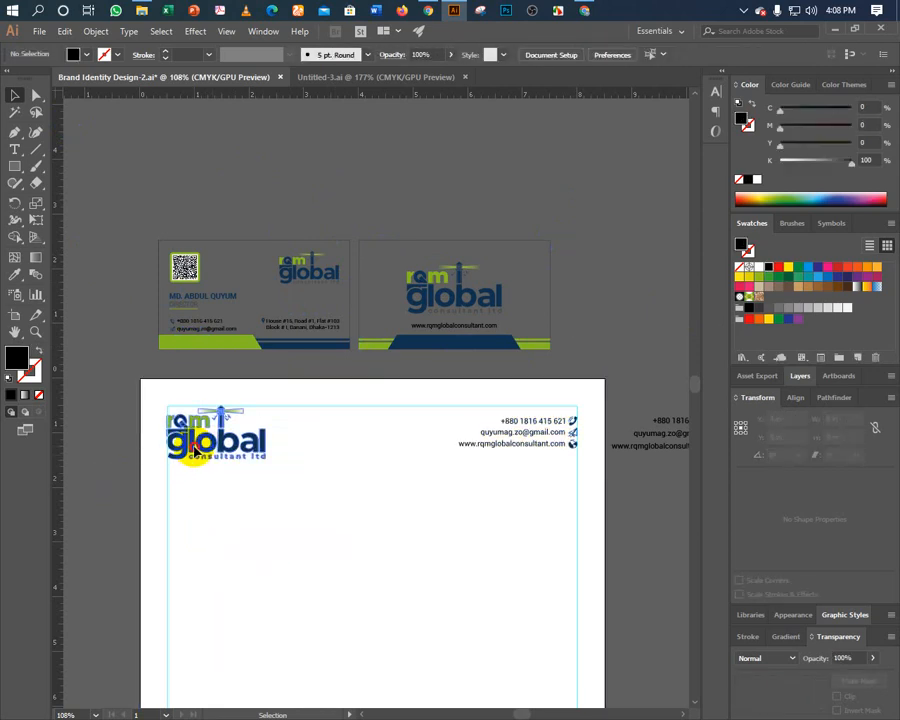
{"action": "left_click", "coordinate": [176, 462]}
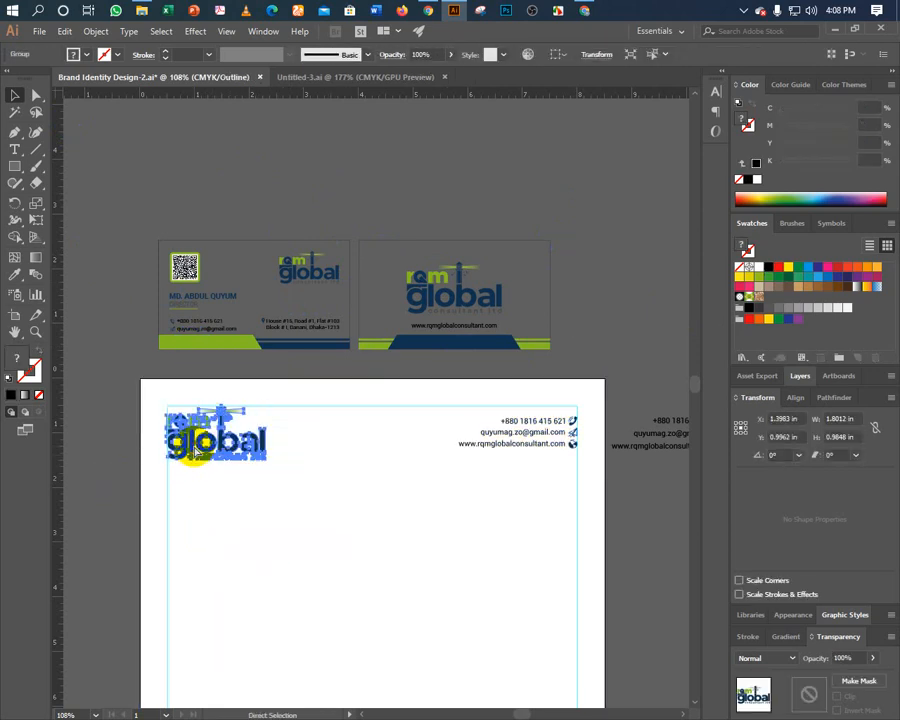
{"action": "key", "text": "ctrl+y"}
{"action": "left_click_drag", "start_coordinate": [186, 452], "coordinate": [193, 451]}
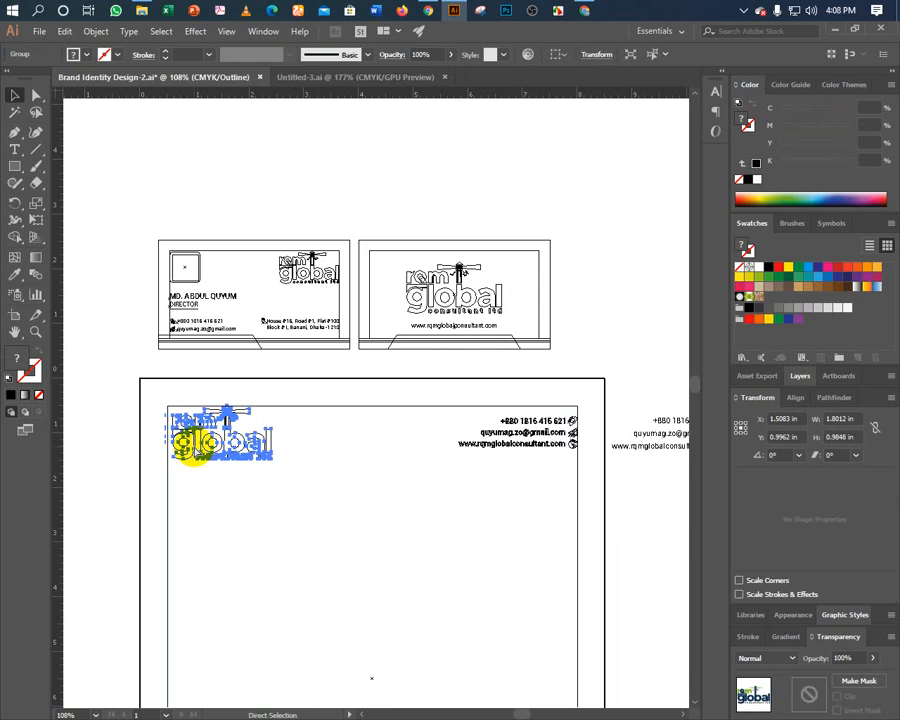
{"action": "key", "text": "ctrl+z"}
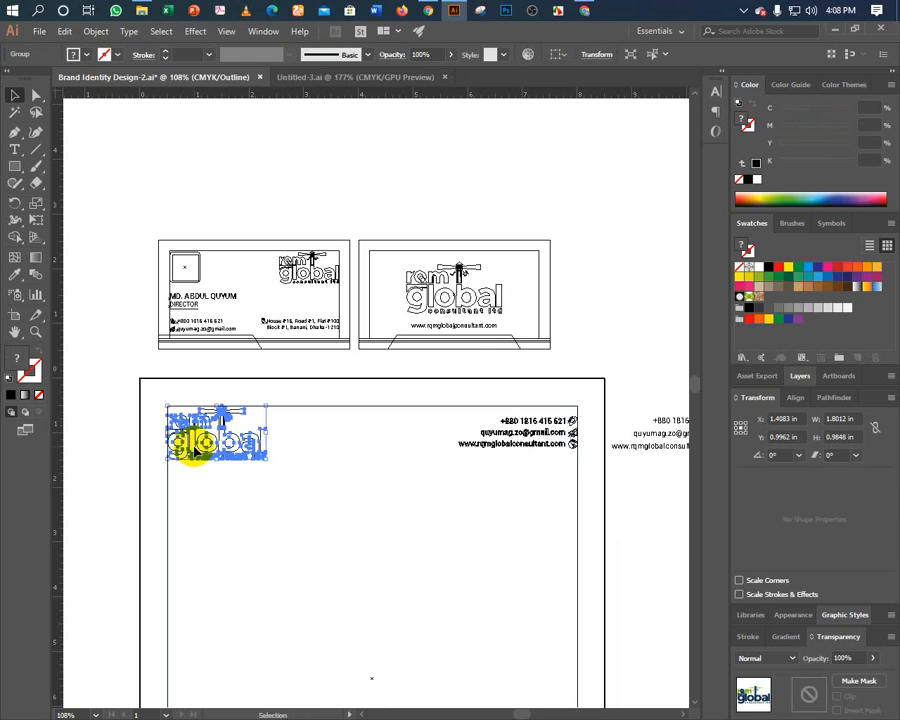
{"action": "left_click", "coordinate": [92, 392]}
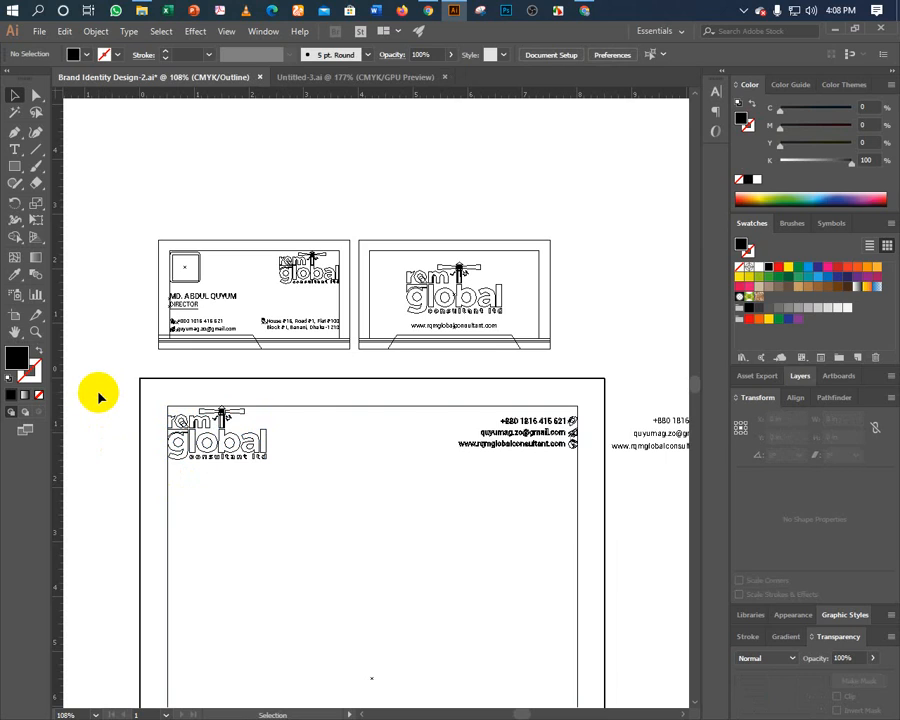
Zoom in on the lighthouse watermark and address, then return to Preview.
{"action": "key", "text": "ctrl+0"}
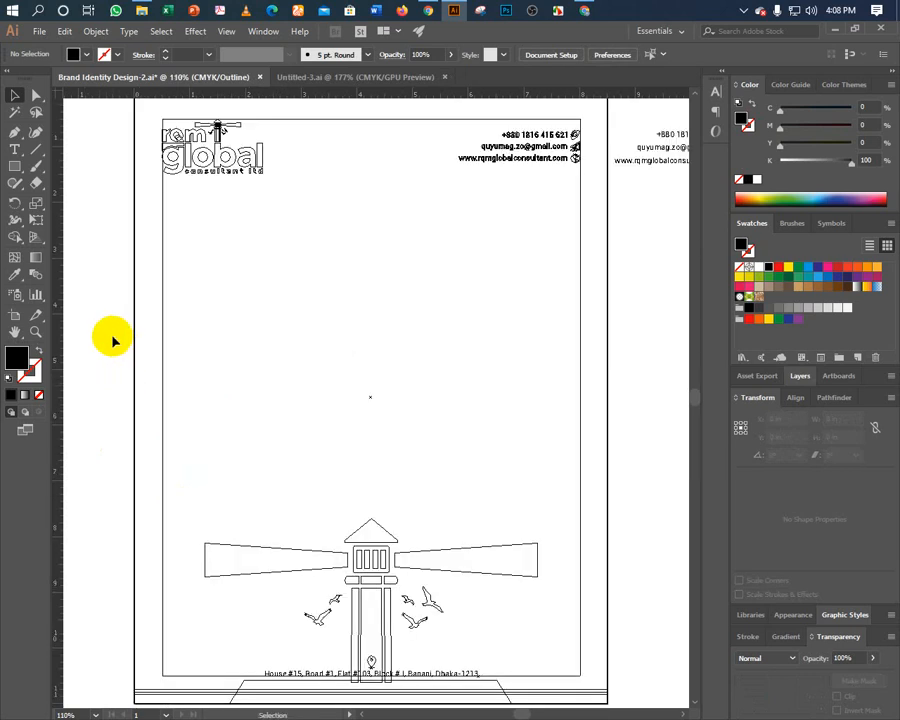
{"action": "key", "text": "a"}
{"action": "key", "text": "ctrl+equal"}
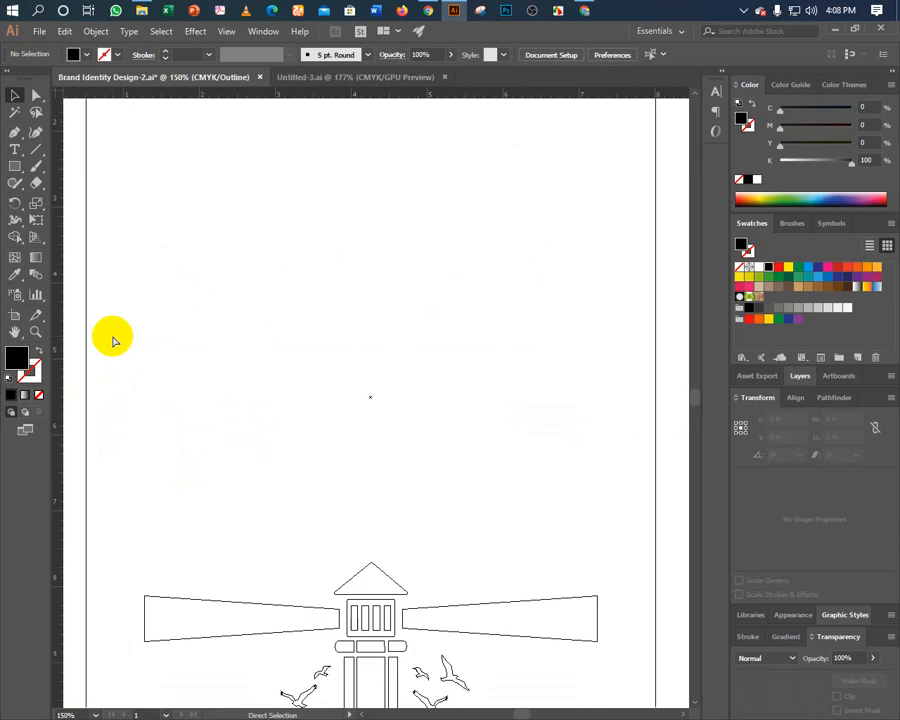
{"action": "left_click_drag", "start_coordinate": [276, 448], "coordinate": [296, 316]}
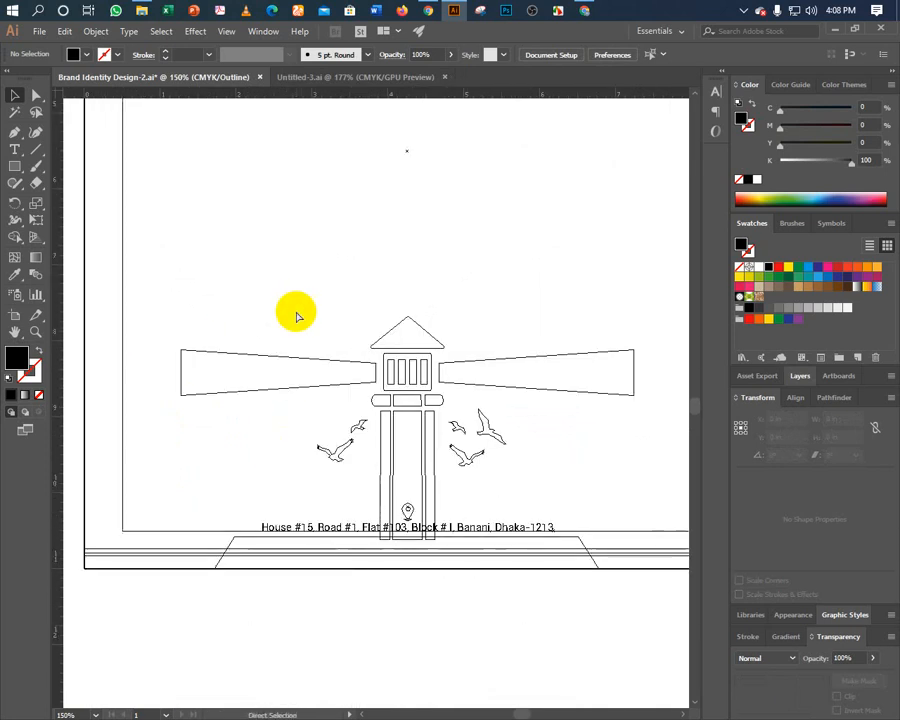
{"action": "key", "text": "ctrl+0"}
{"action": "key", "text": "ctrl+y"}
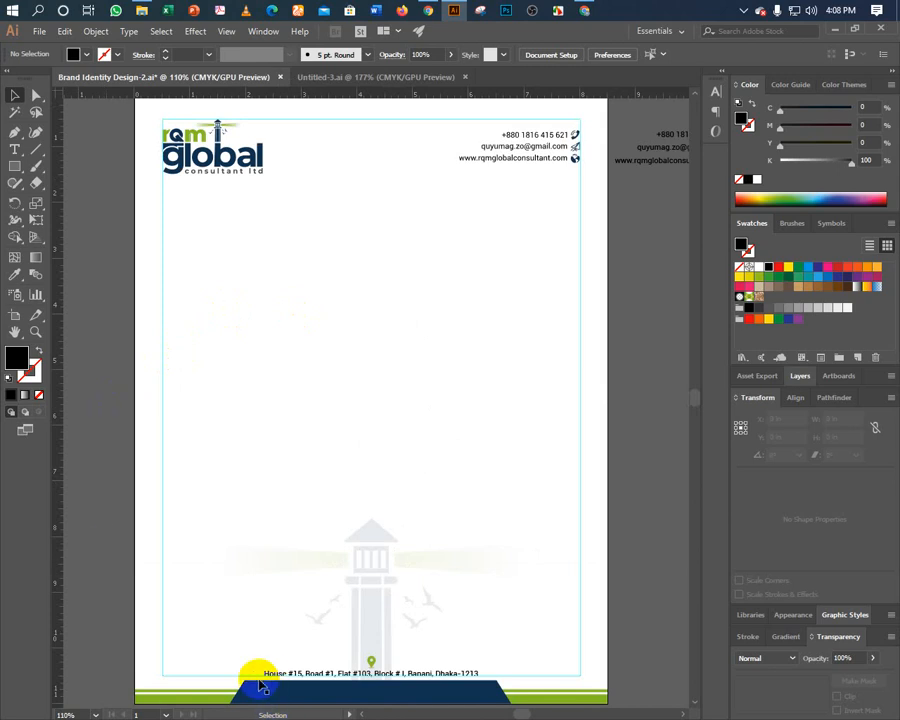
Return to Illustrator and group all the letterhead artwork together.
{"action": "key", "text": "alt+Tab"}
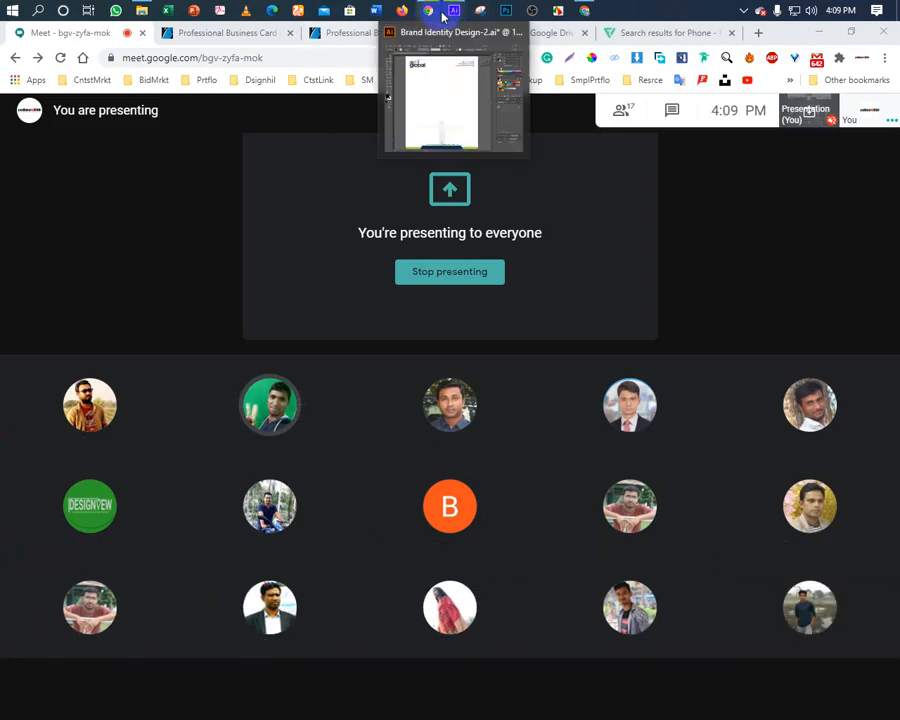
{"action": "left_click", "coordinate": [455, 13]}
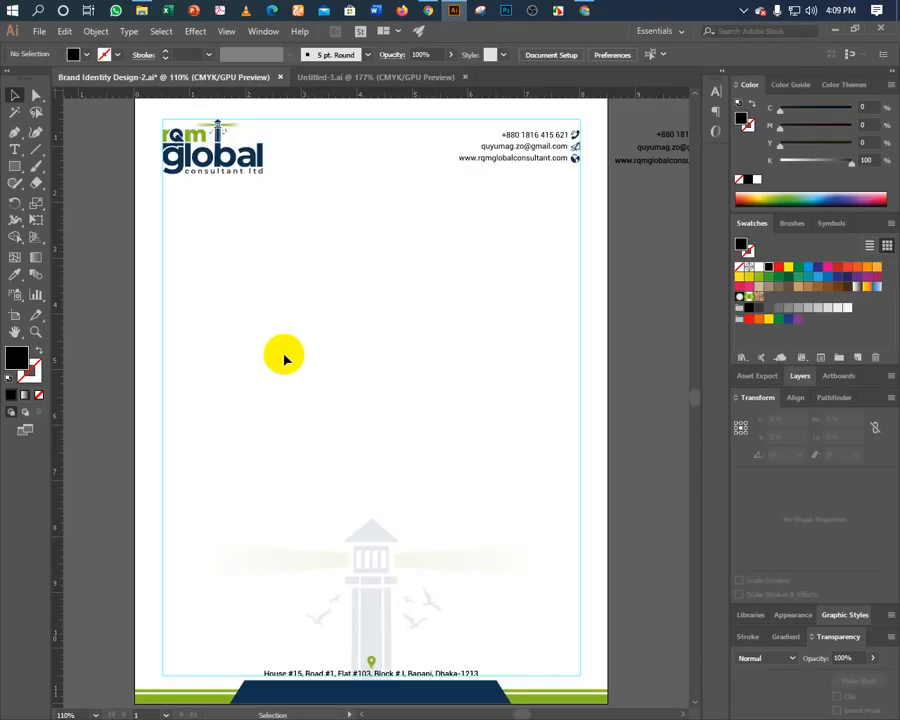
{"action": "left_click", "coordinate": [186, 172]}
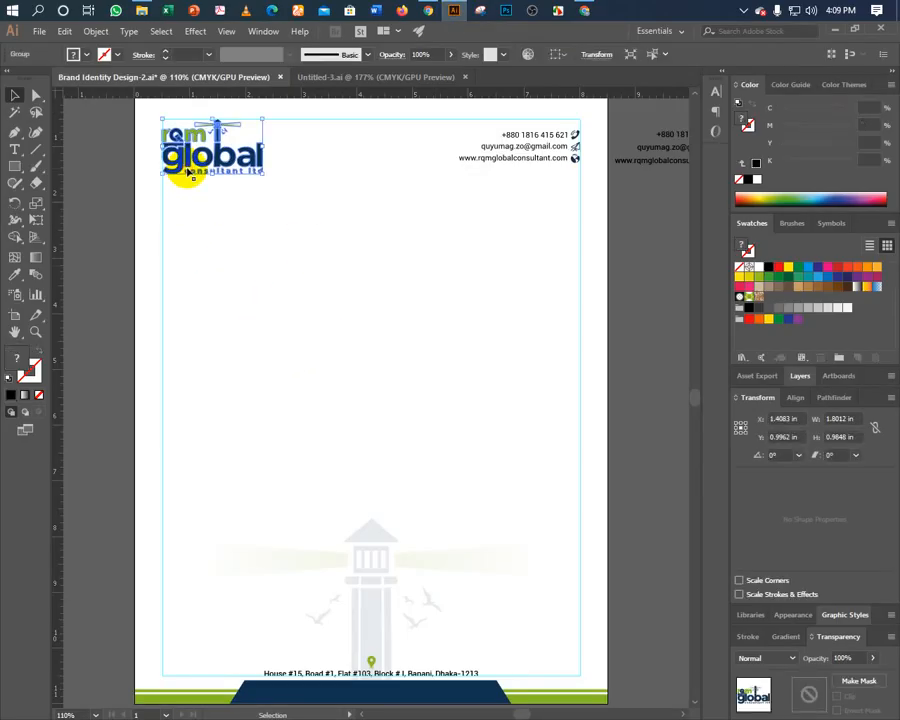
{"action": "left_click", "coordinate": [195, 230]}
{"action": "key", "text": "ctrl+minus"}
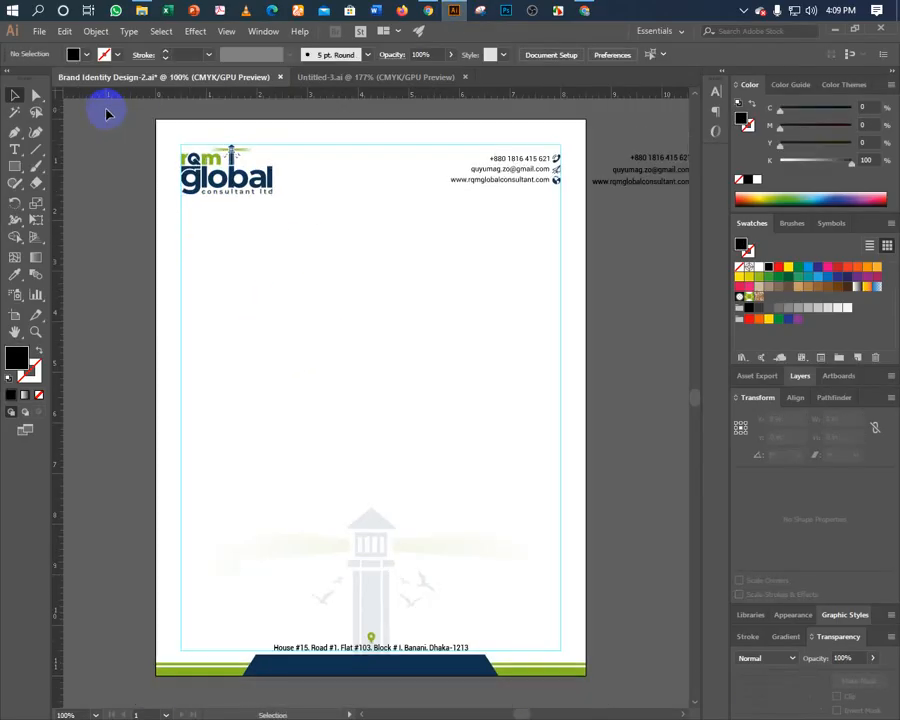
{"action": "left_click", "coordinate": [556, 652]}
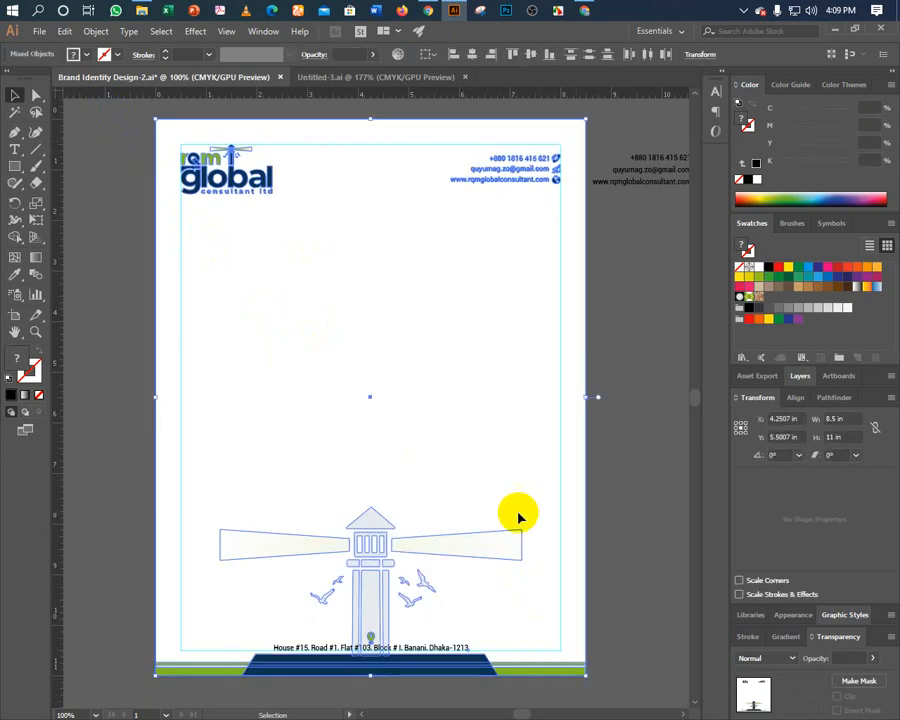
{"action": "right_click", "coordinate": [370, 532]}
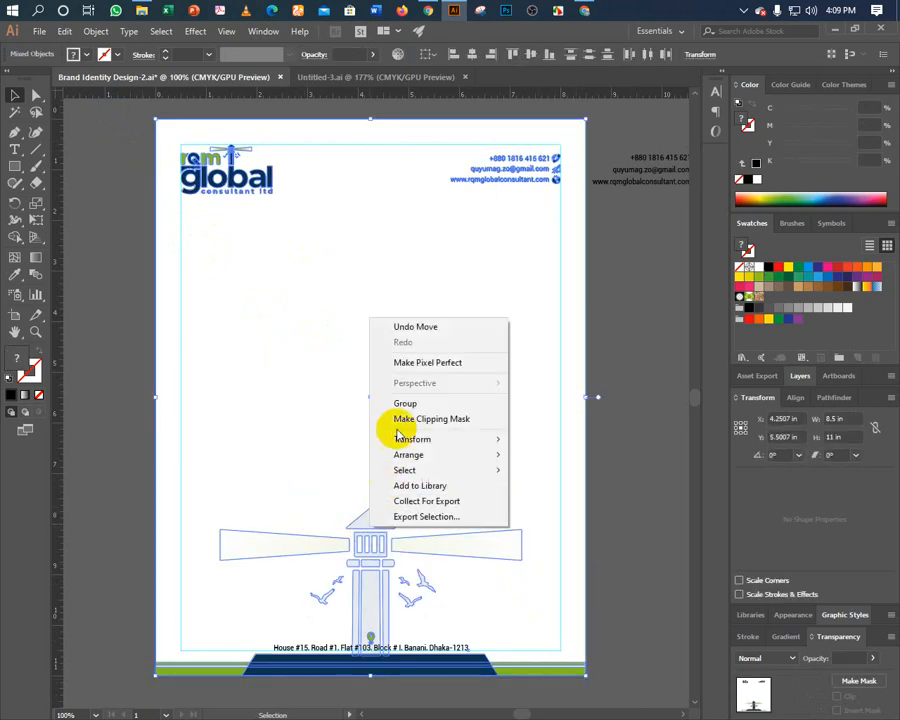
{"action": "left_click", "coordinate": [378, 402]}
{"action": "left_click", "coordinate": [138, 395]}
Inspect both business cards and ungroup the front card.
{"action": "scroll", "coordinate": [160, 400], "scroll_direction": "up", "scroll_amount": 5}
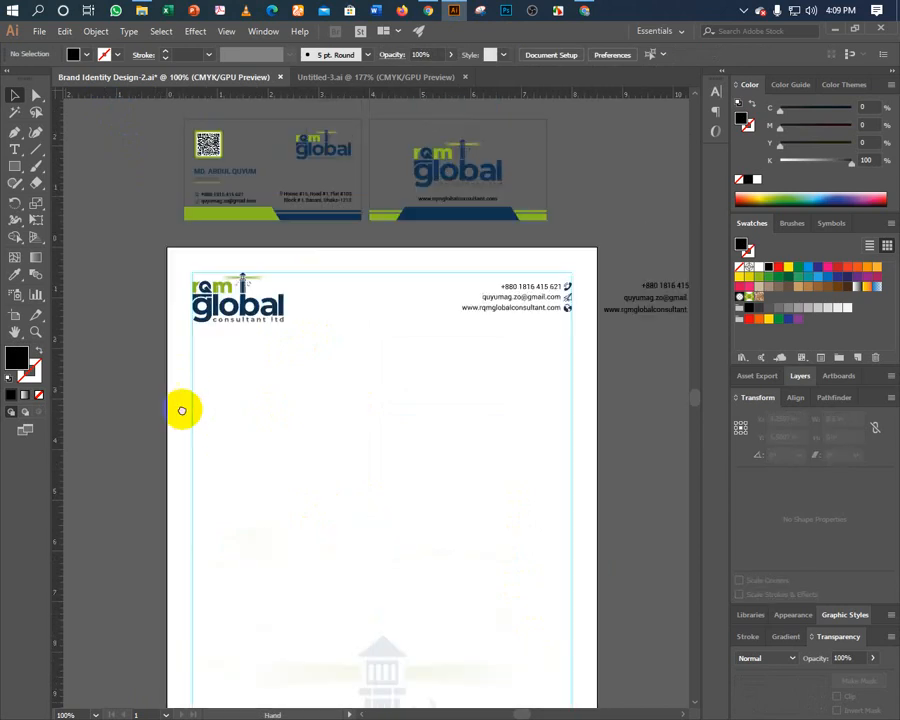
{"action": "left_click_drag", "start_coordinate": [146, 209], "coordinate": [357, 309]}
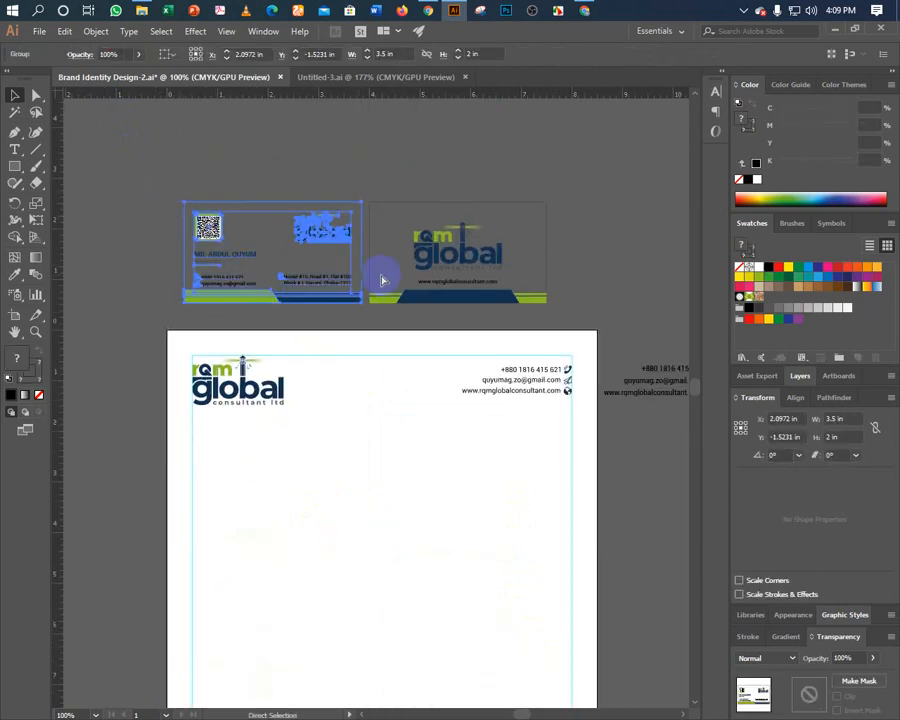
{"action": "left_click", "coordinate": [388, 177]}
{"action": "left_click_drag", "start_coordinate": [555, 305], "coordinate": [557, 303]}
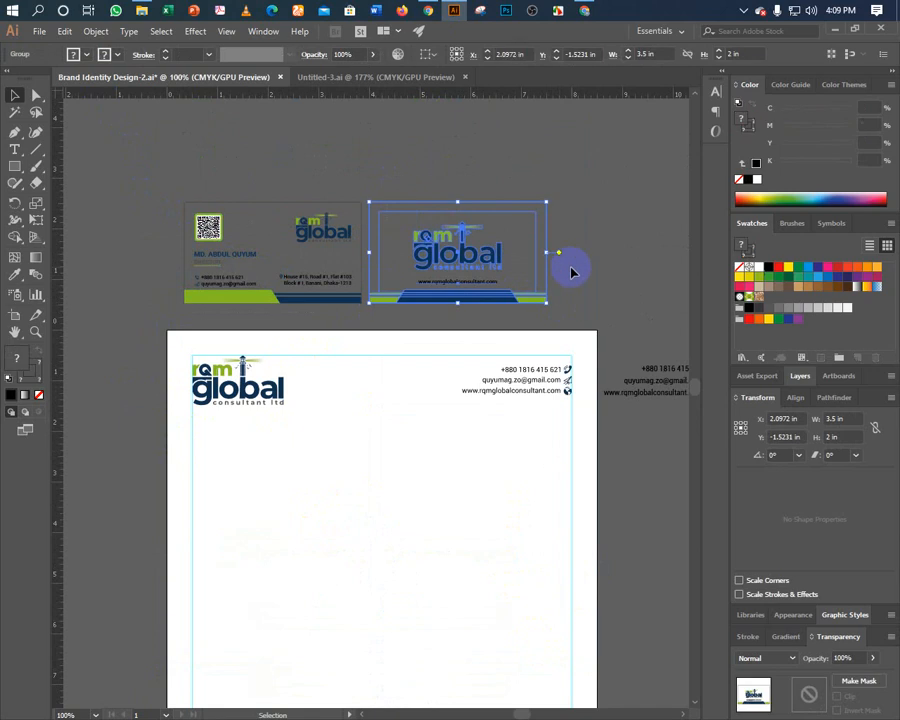
{"action": "left_click", "coordinate": [572, 271]}
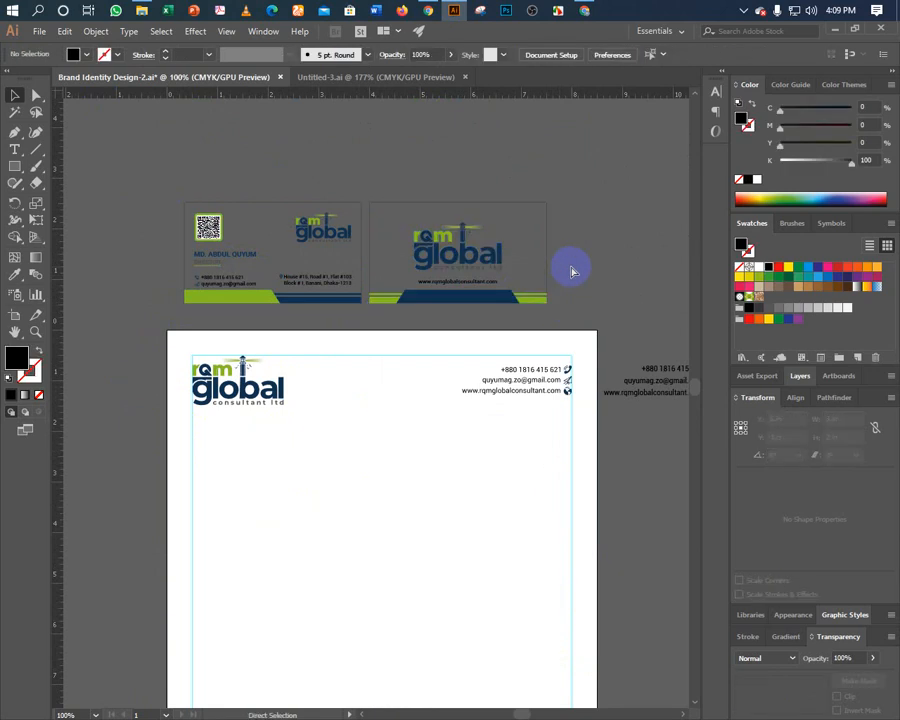
{"action": "key", "text": "ctrl+z"}
{"action": "key", "text": "ctrl+z"}
{"action": "key", "text": "ctrl+z"}
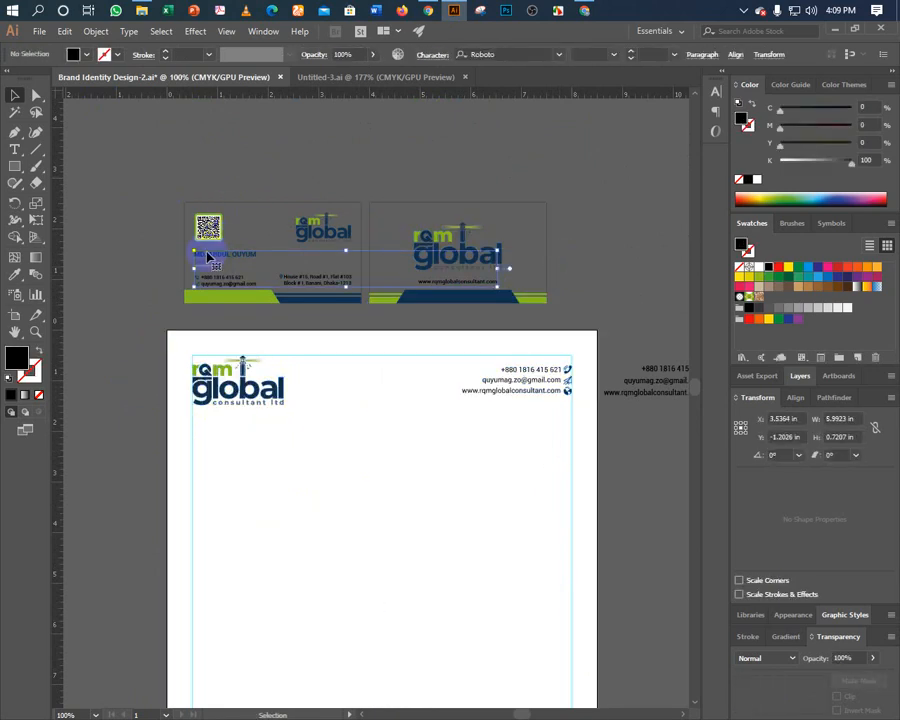
{"action": "left_click", "coordinate": [186, 200]}
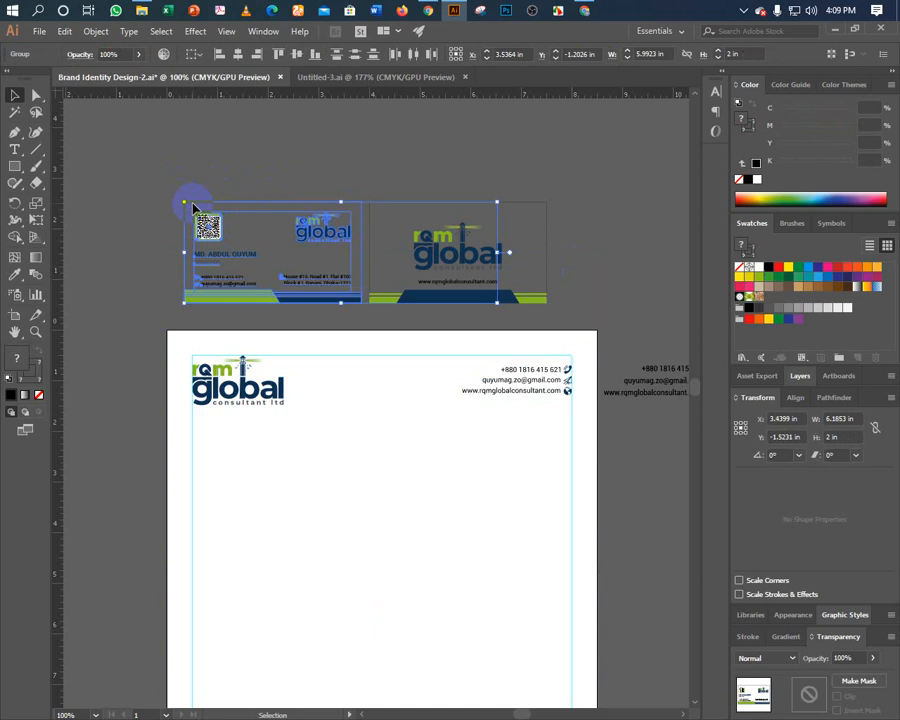
{"action": "right_click", "coordinate": [190, 203]}
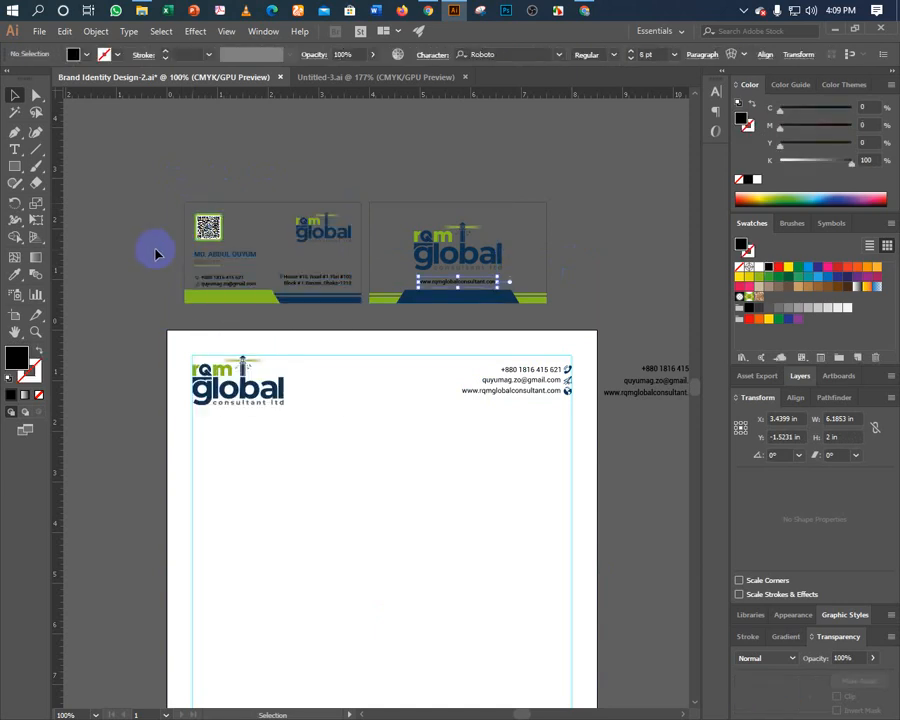
{"action": "left_click", "coordinate": [186, 256]}
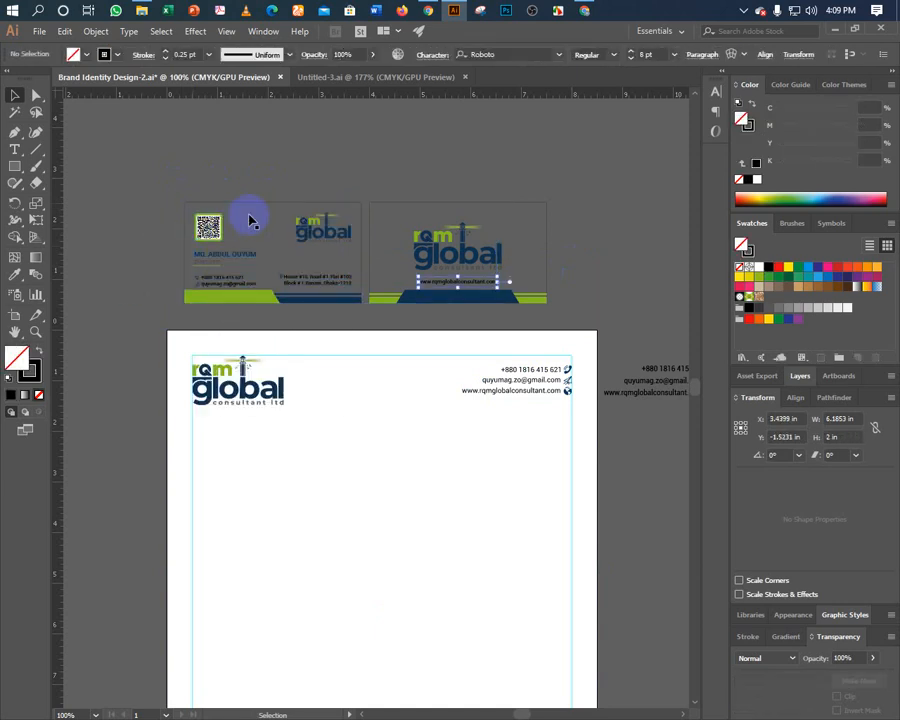
Ungroup the back card and give its background a white fill with no stroke.
{"action": "left_click", "coordinate": [409, 203]}
{"action": "left_click", "coordinate": [397, 204]}
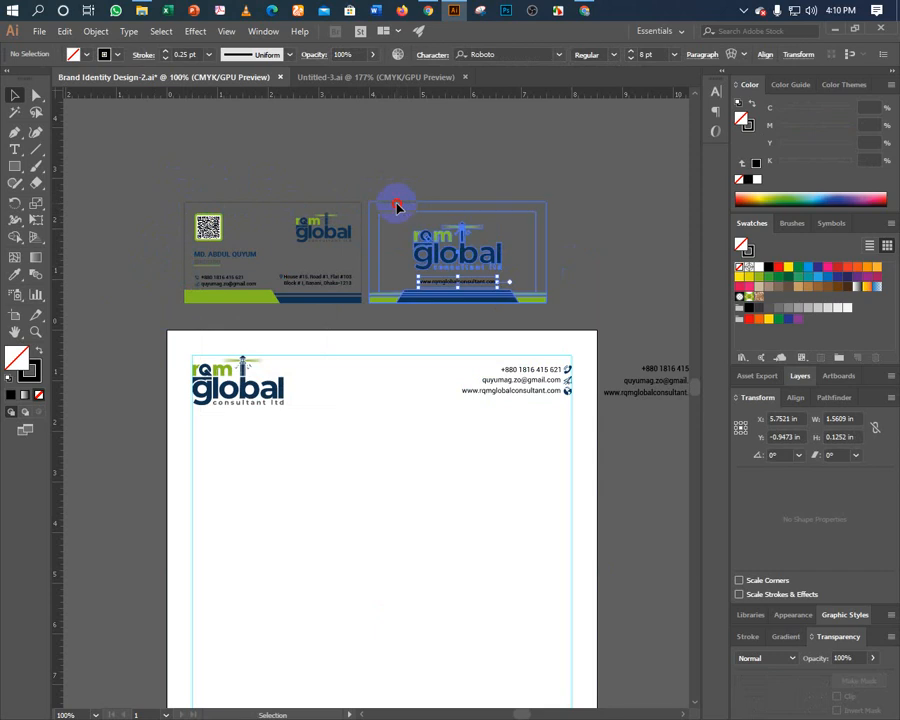
{"action": "right_click", "coordinate": [389, 213]}
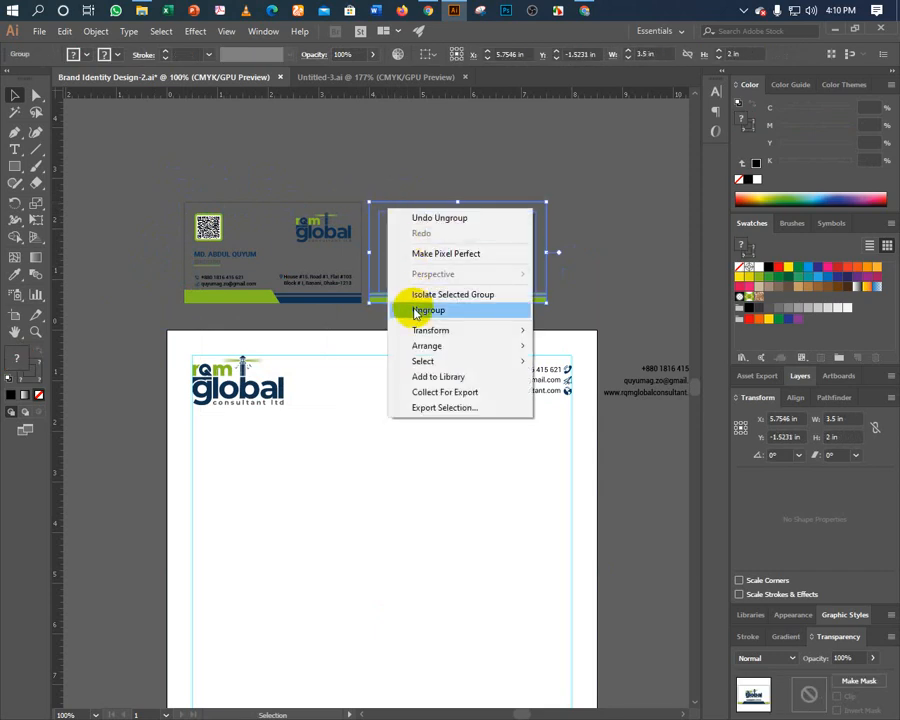
{"action": "left_click", "coordinate": [411, 306]}
{"action": "left_click", "coordinate": [382, 195]}
{"action": "left_click", "coordinate": [386, 205]}
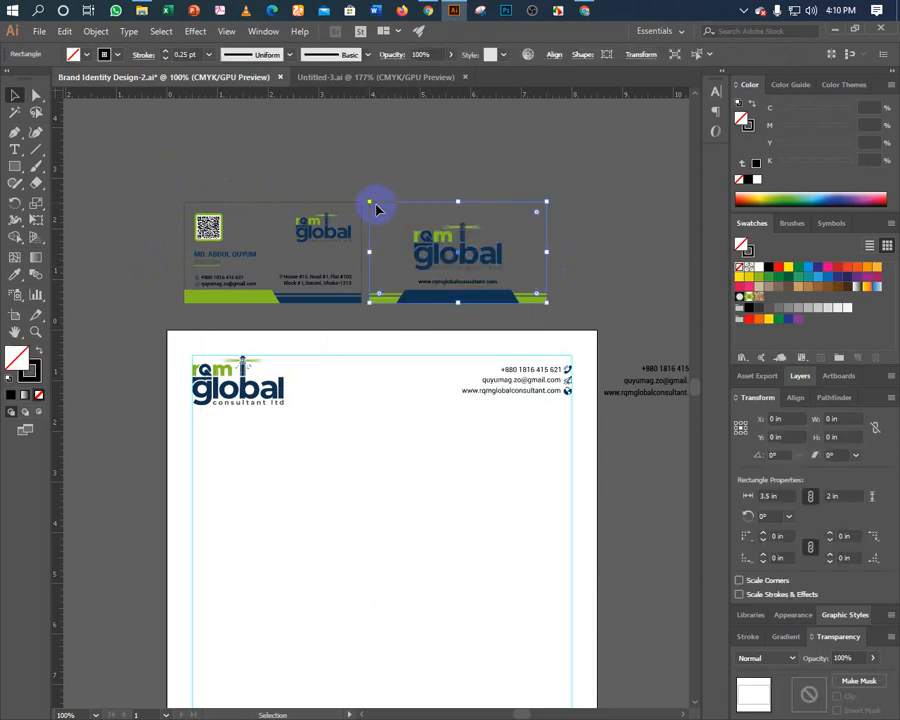
{"action": "left_click", "coordinate": [39, 351]}
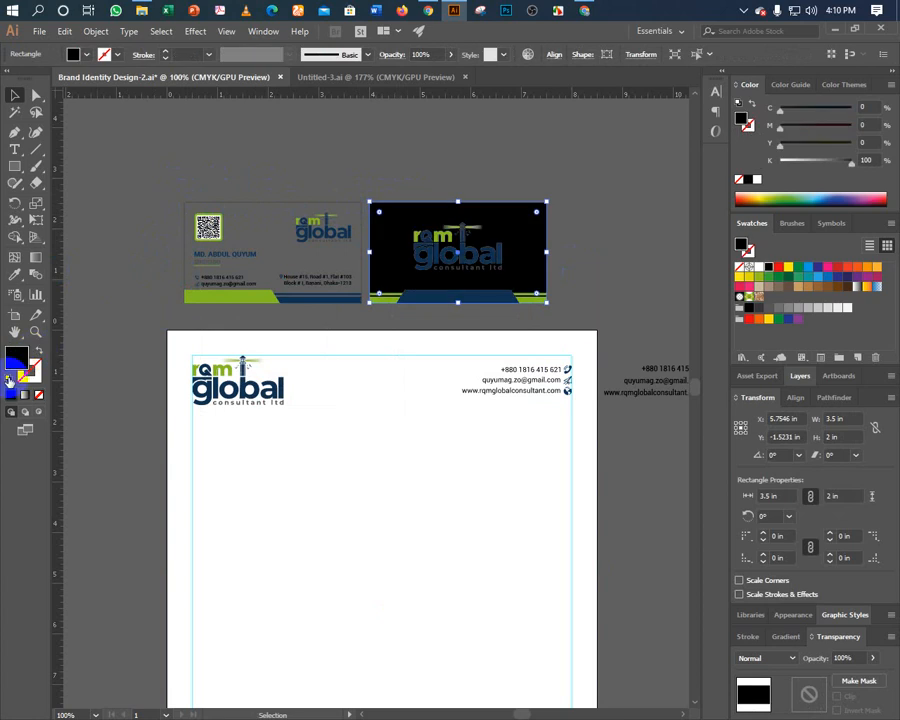
{"action": "left_click", "coordinate": [9, 379]}
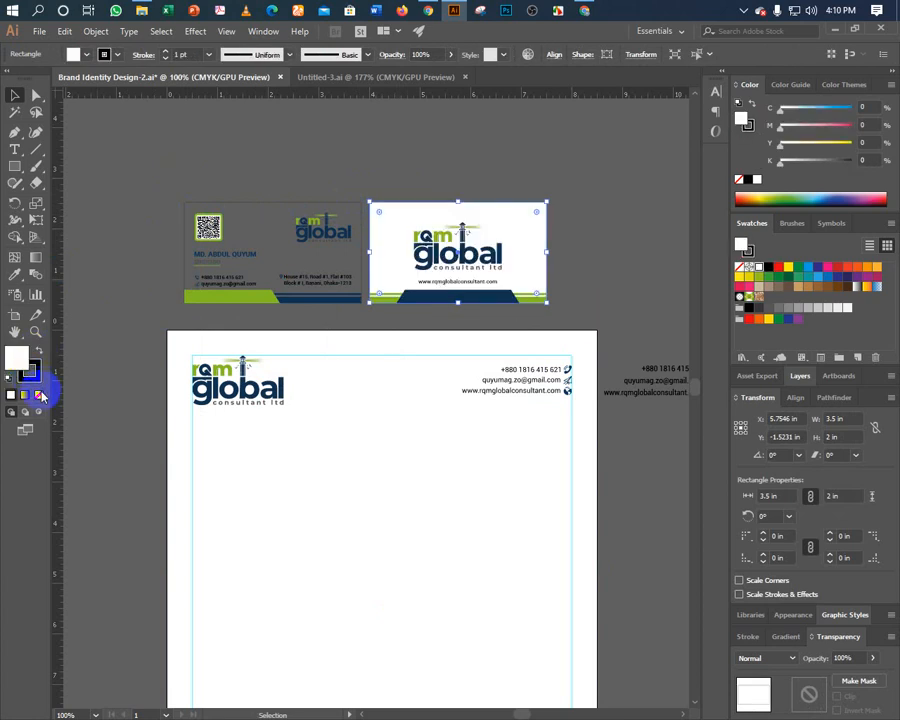
{"action": "left_click", "coordinate": [30, 372]}
{"action": "key", "text": "slash"}
{"action": "left_click", "coordinate": [211, 176]}
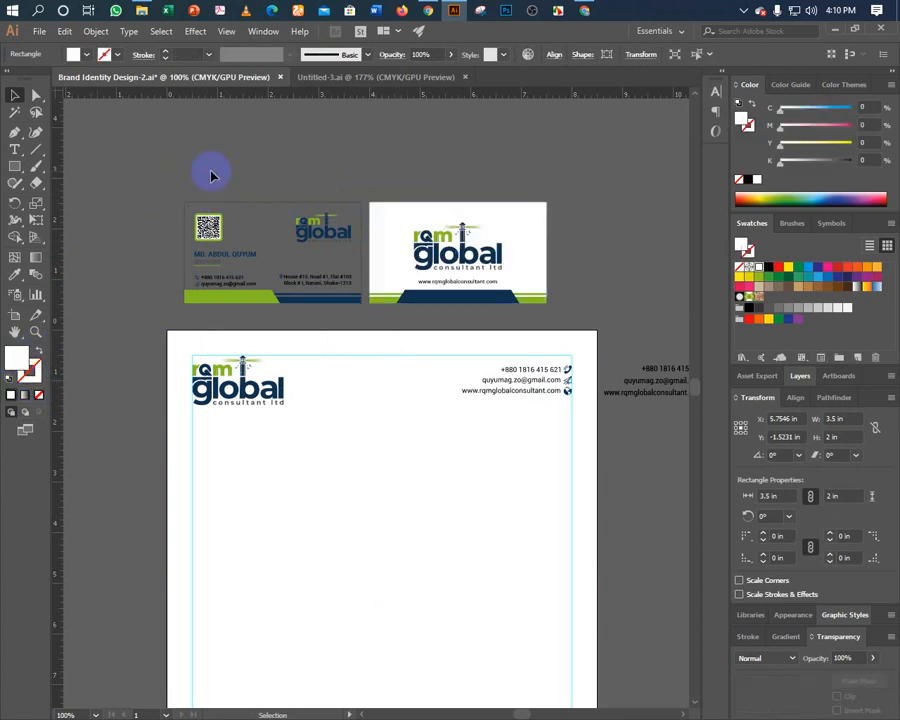
Give the front card background white fill, no stroke, and send it to back.
{"action": "left_click", "coordinate": [195, 207]}
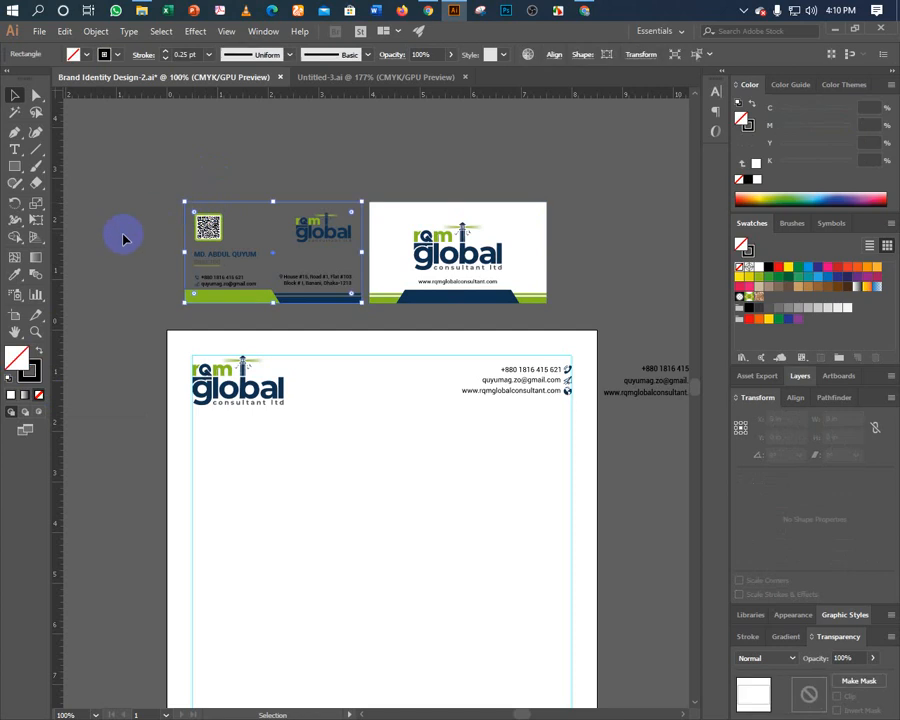
{"action": "left_click", "coordinate": [12, 395]}
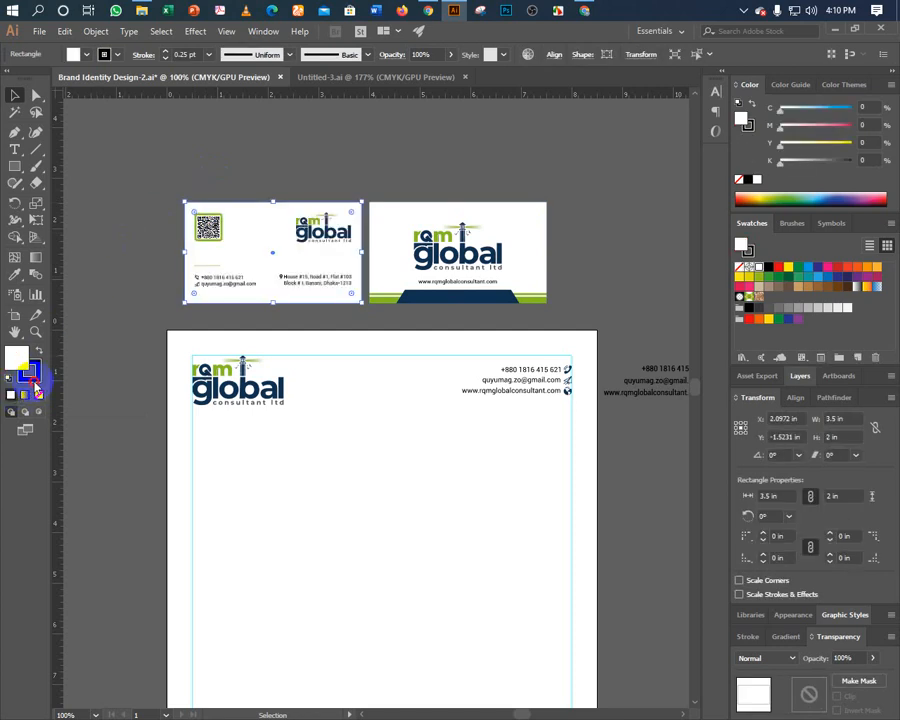
{"action": "left_click", "coordinate": [38, 394]}
{"action": "left_click", "coordinate": [200, 187]}
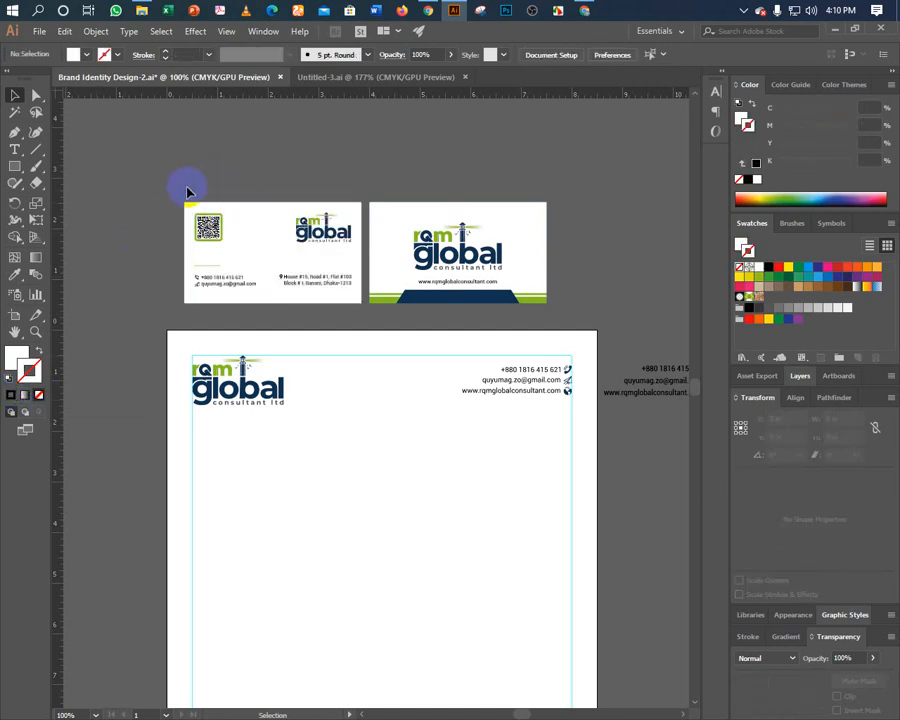
{"action": "left_click", "coordinate": [235, 215]}
{"action": "key", "text": "ctrl+shift+bracketleft"}
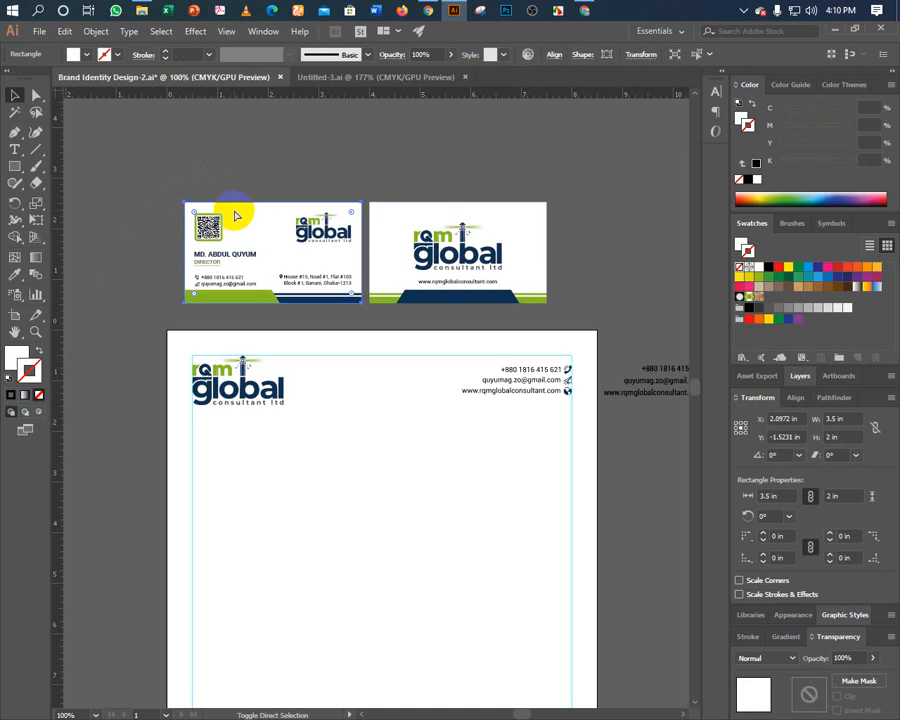
Select each card's background and artwork in turn to verify the layout.
{"action": "left_click", "coordinate": [270, 190]}
{"action": "left_click", "coordinate": [398, 216]}
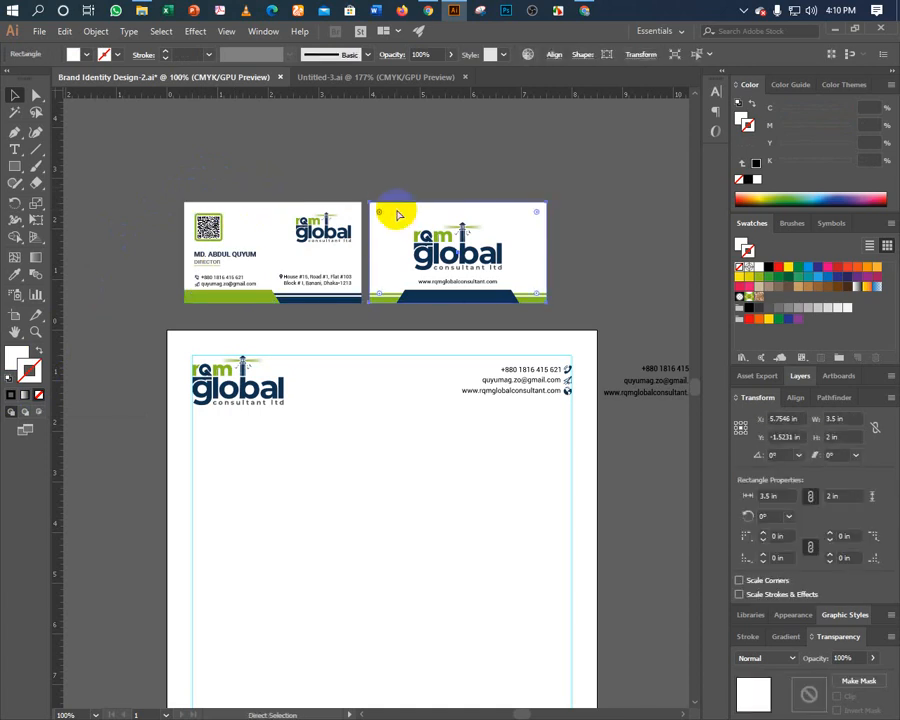
{"action": "left_click", "coordinate": [153, 169]}
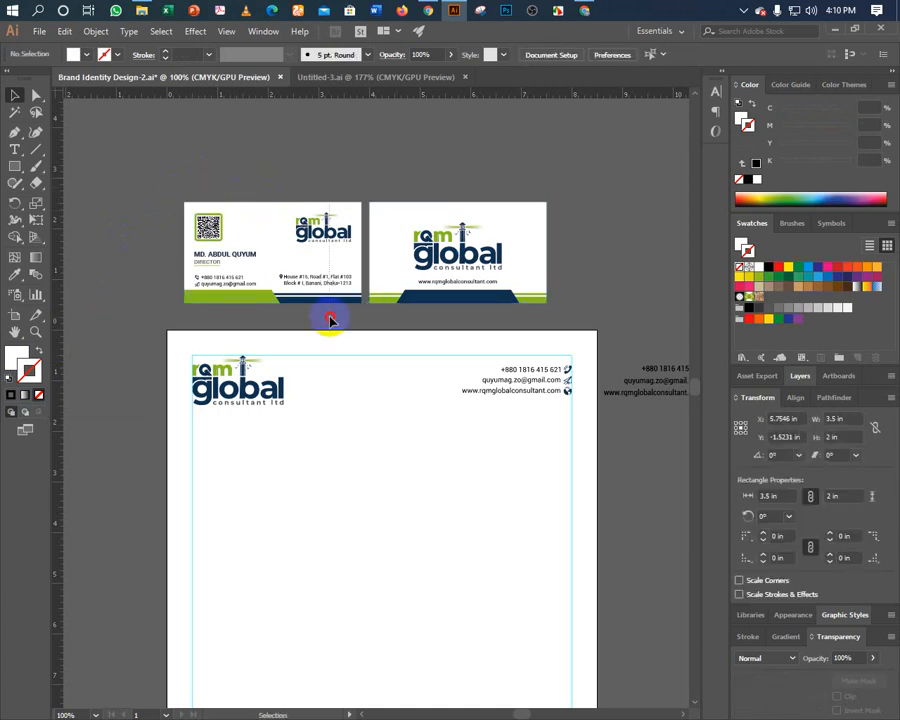
{"action": "left_click_drag", "start_coordinate": [350, 318], "coordinate": [351, 316]}
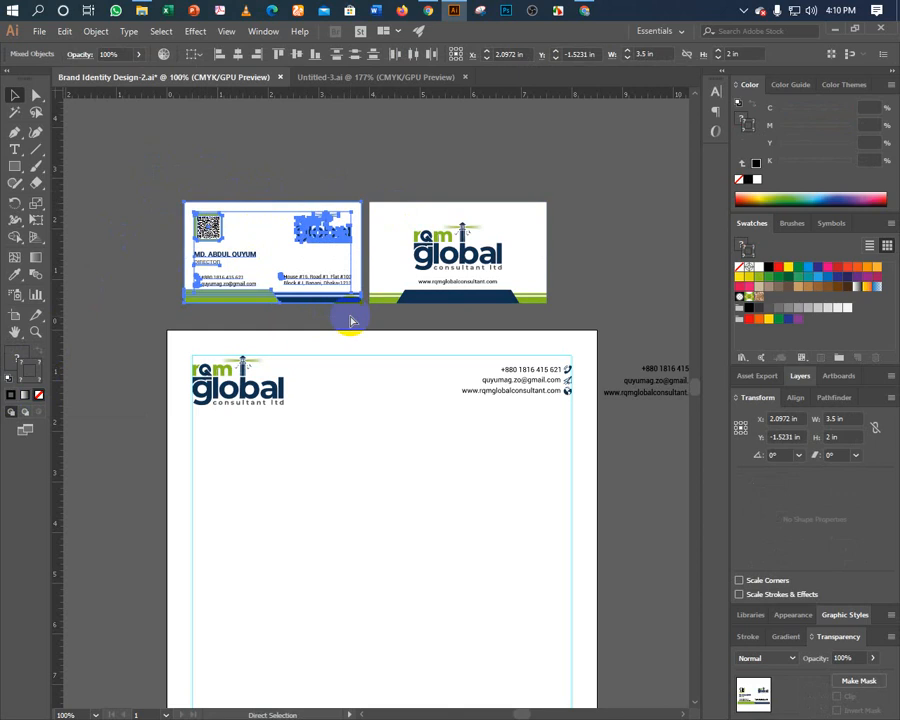
{"action": "left_click", "coordinate": [370, 180]}
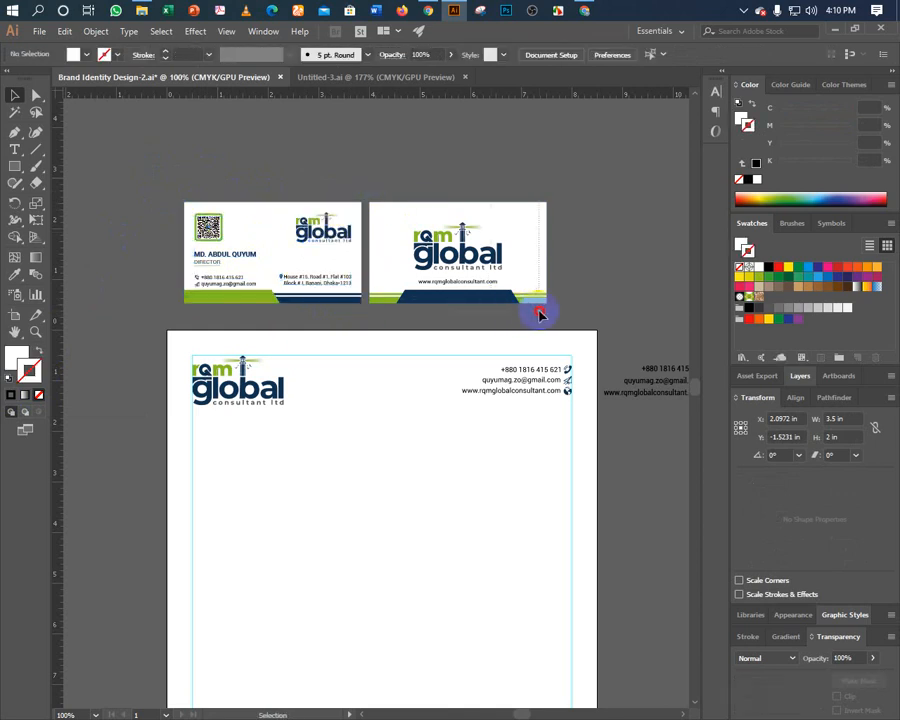
{"action": "left_click_drag", "start_coordinate": [539, 315], "coordinate": [538, 305]}
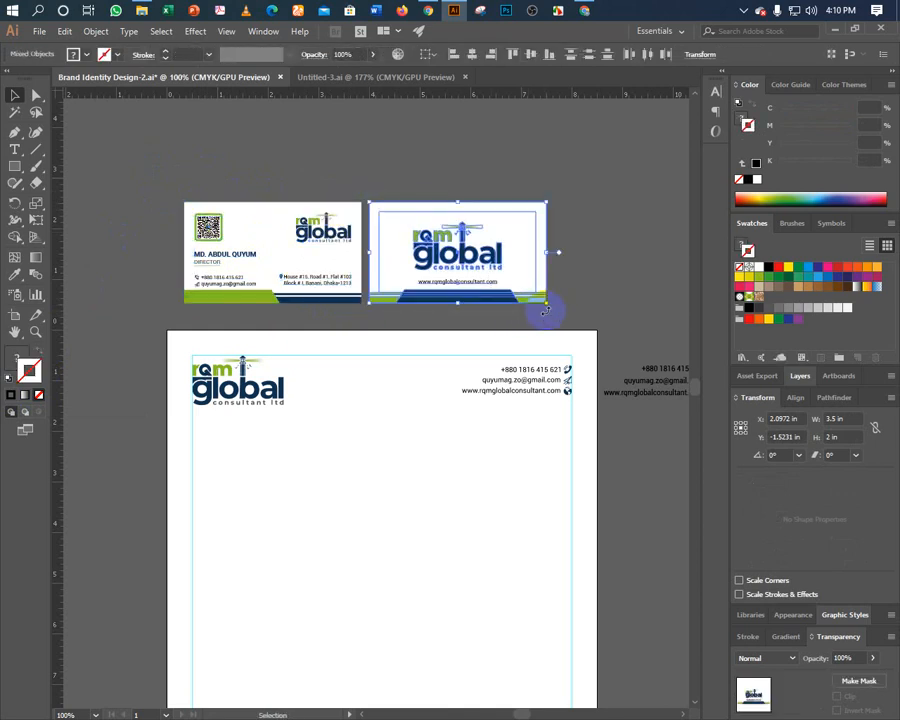
{"action": "left_click", "coordinate": [583, 271]}
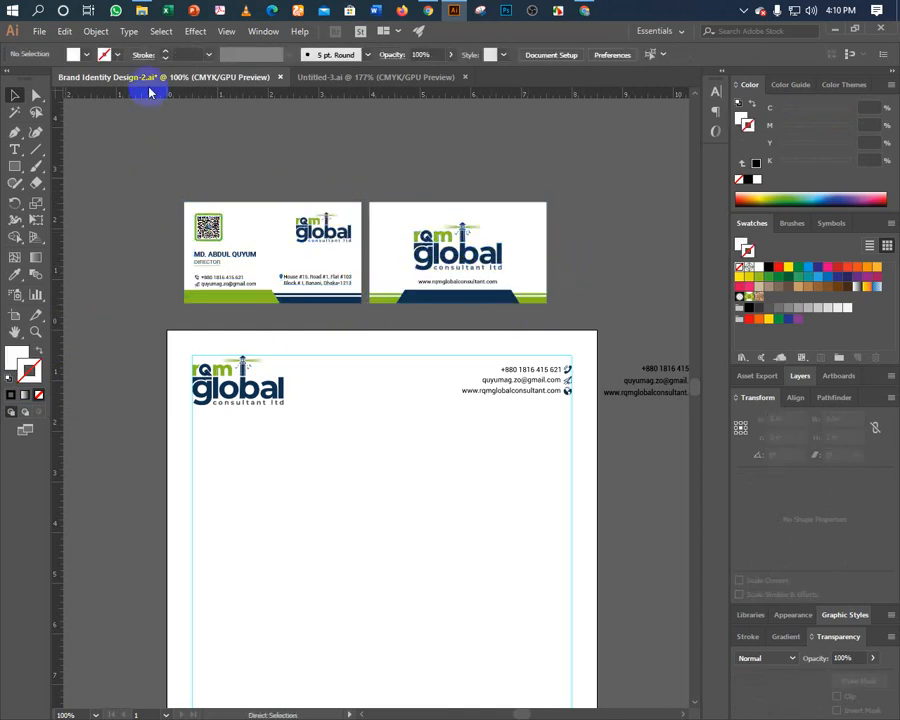
Give the letterhead background rectangle a white fill with no stroke and send it to the back.
{"action": "left_click", "coordinate": [177, 346]}
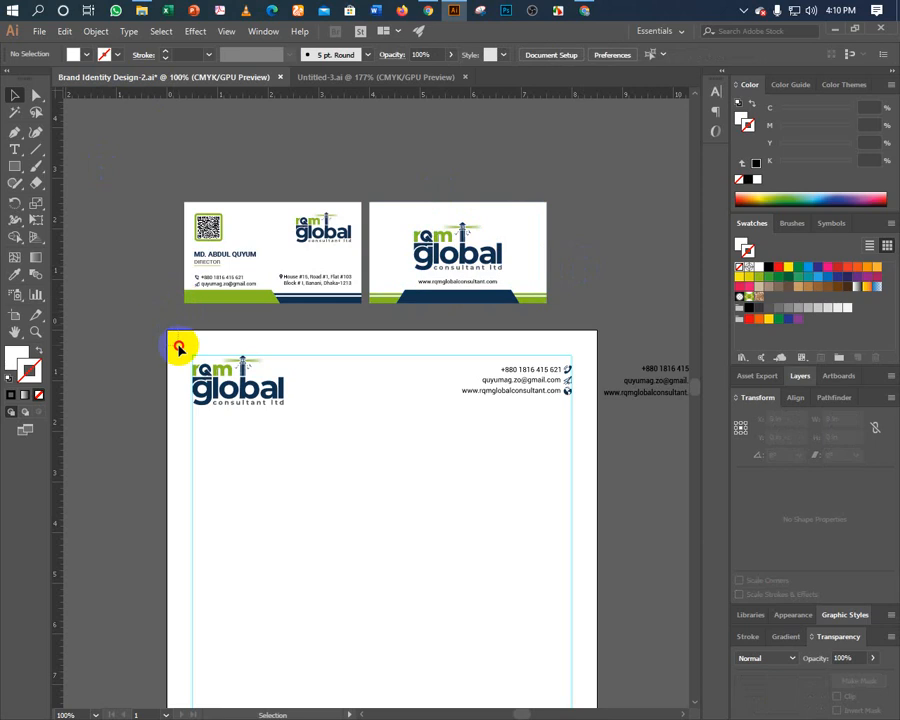
{"action": "left_click", "coordinate": [8, 376]}
{"action": "left_click", "coordinate": [30, 370]}
{"action": "left_click", "coordinate": [38, 394]}
{"action": "left_click", "coordinate": [16, 358]}
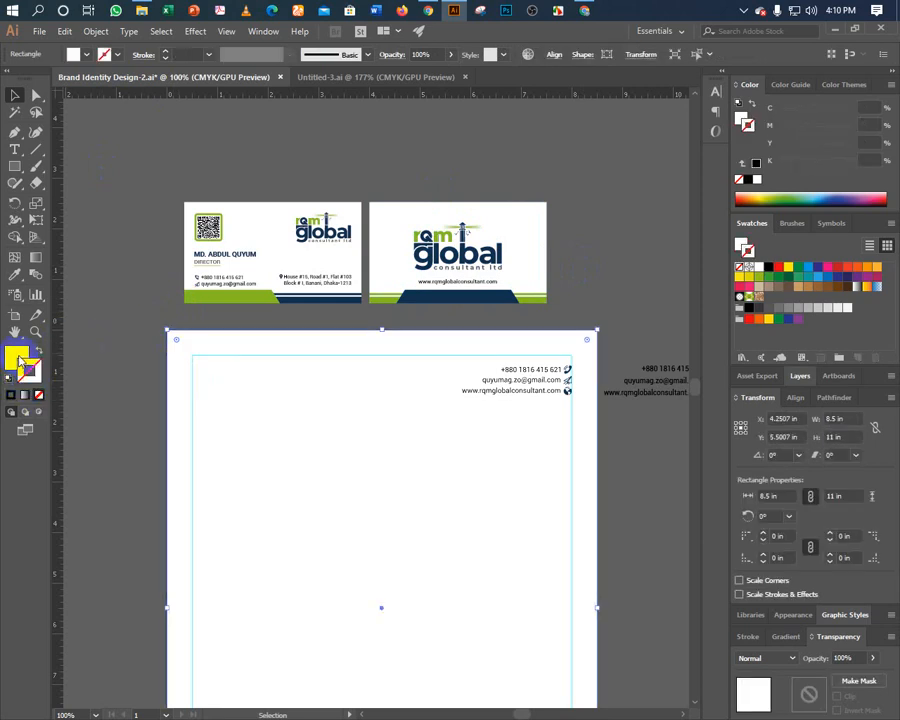
{"action": "key", "text": "ctrl+shift+bracketleft"}
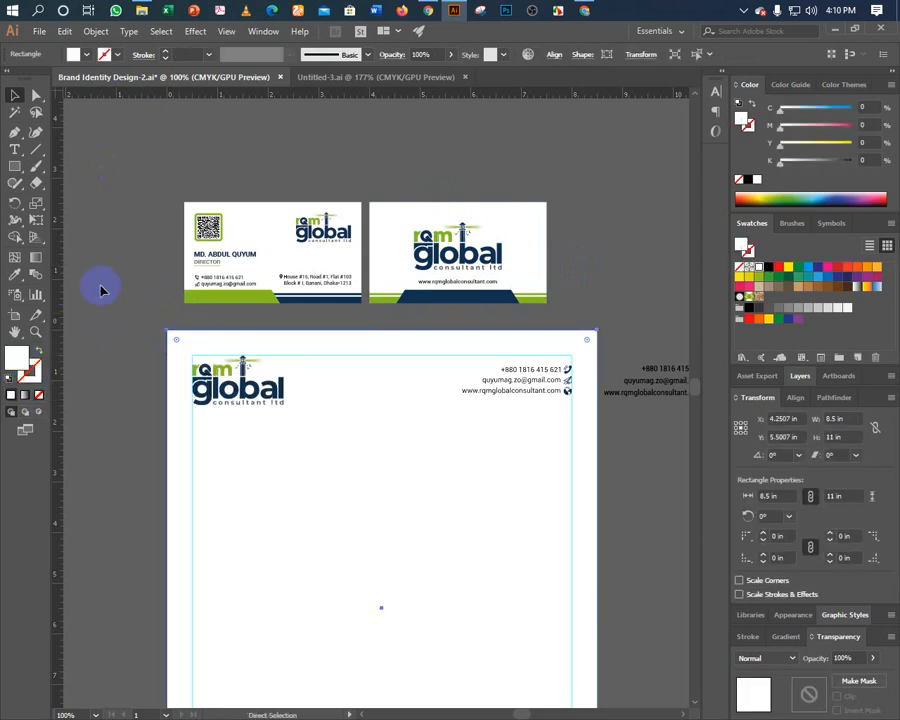
Deselect, then zoom out and pan so the full letterhead and both cards are in view.
{"action": "left_click", "coordinate": [137, 342]}
{"action": "key", "text": "ctrl+minus"}
{"action": "key", "text": "ctrl+minus"}
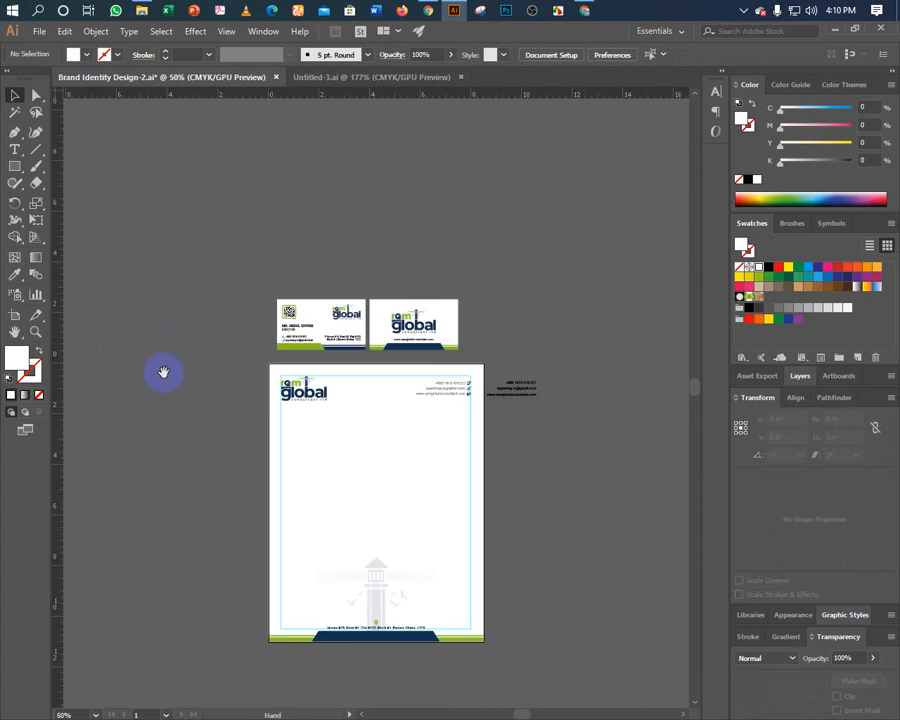
{"action": "left_click_drag", "start_coordinate": [163, 372], "coordinate": [428, 586]}
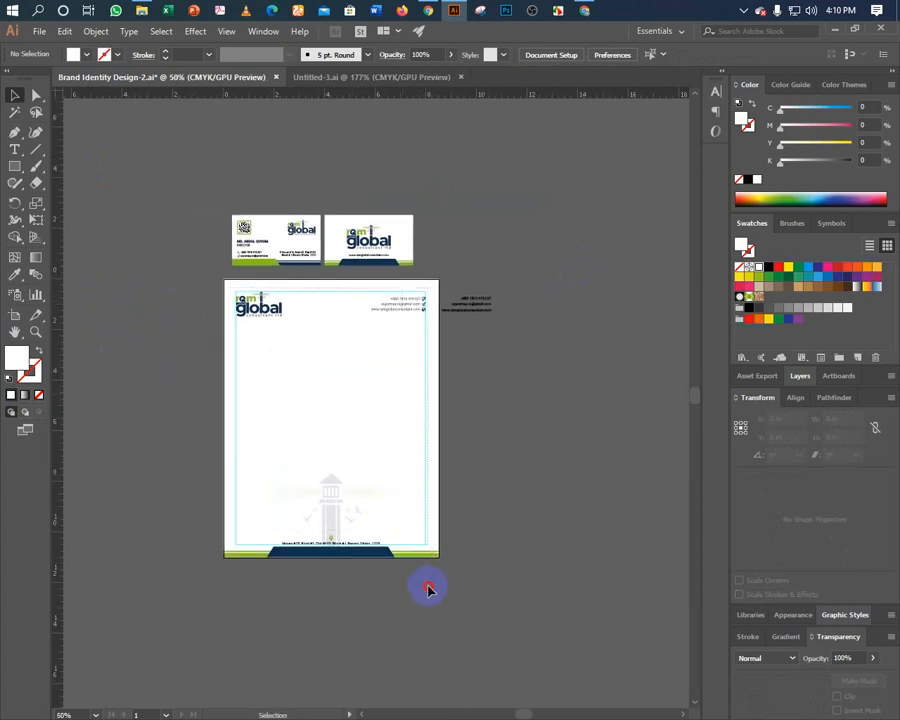
{"action": "key", "text": "a"}
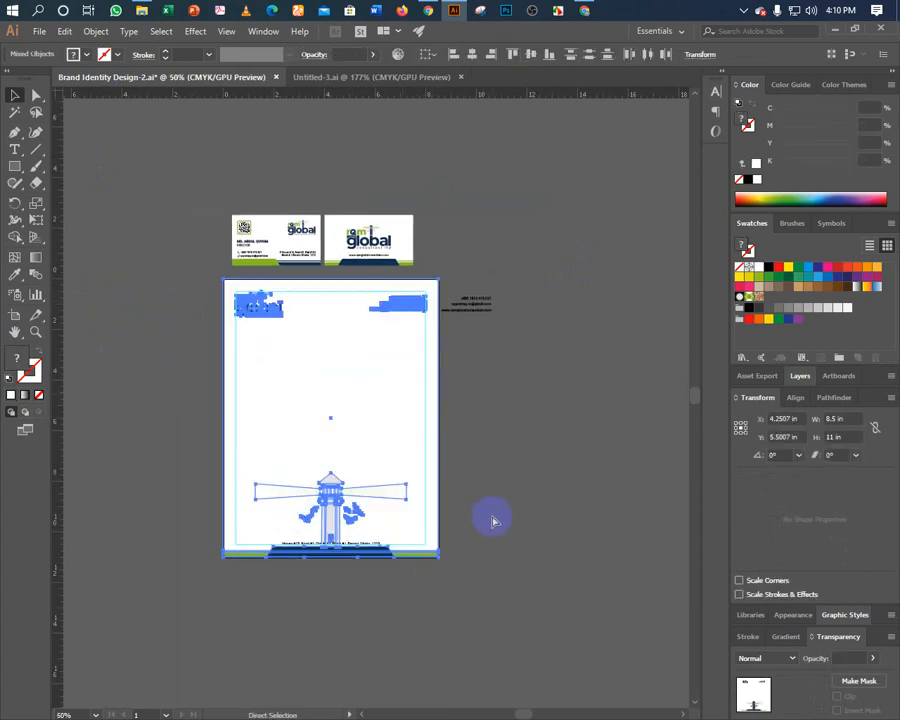
{"action": "key", "text": "v"}
{"action": "left_click", "coordinate": [481, 466]}
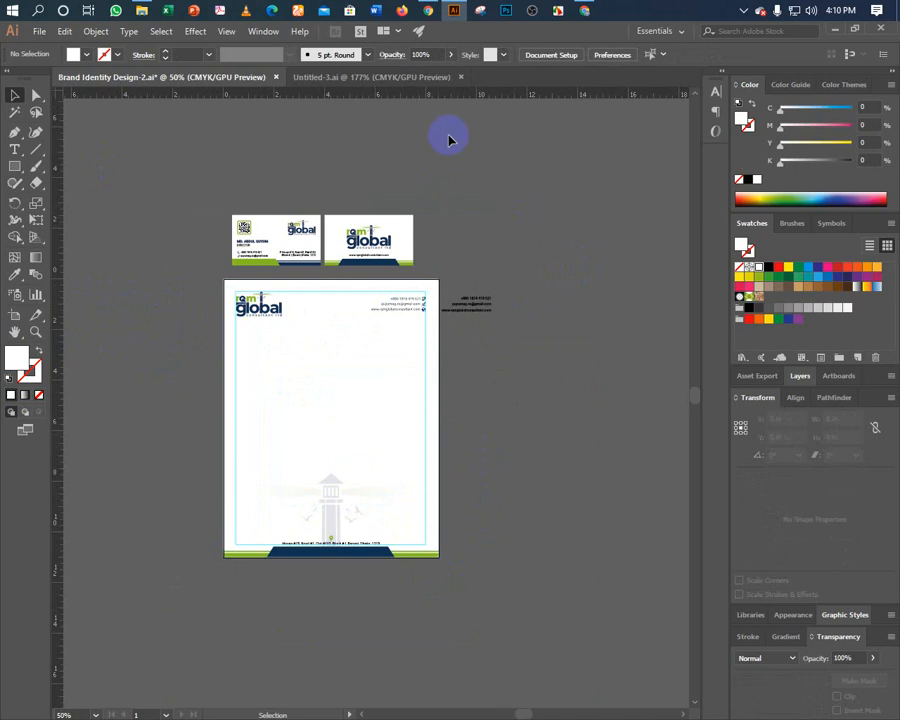
{"action": "left_click", "coordinate": [39, 31]}
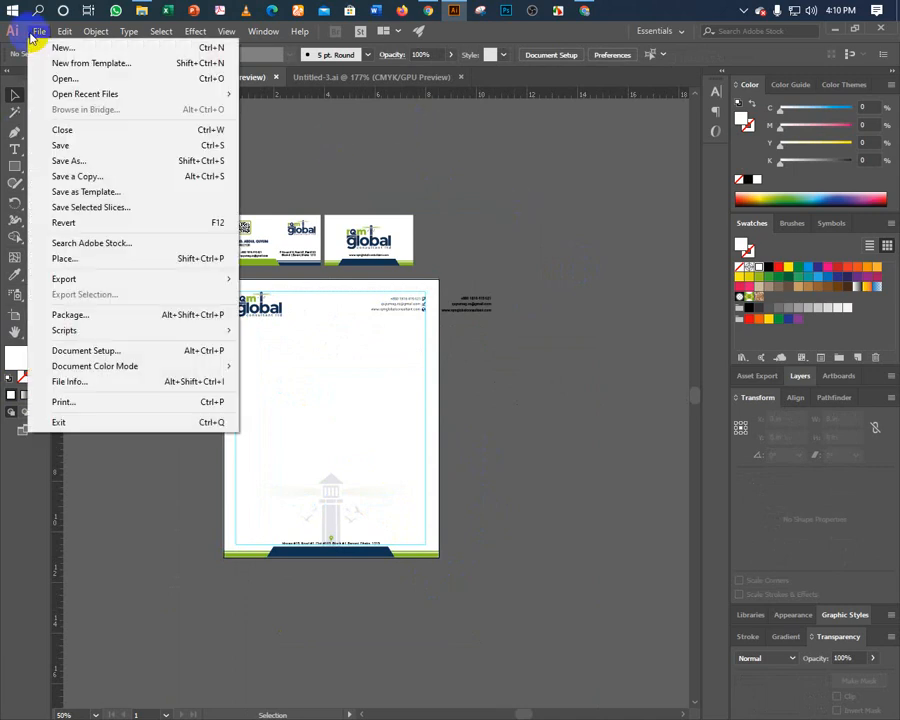
Save Brand Identity Design-2.ai, then review and close the Untitled-3.ai reference document.
{"action": "left_click", "coordinate": [68, 148]}
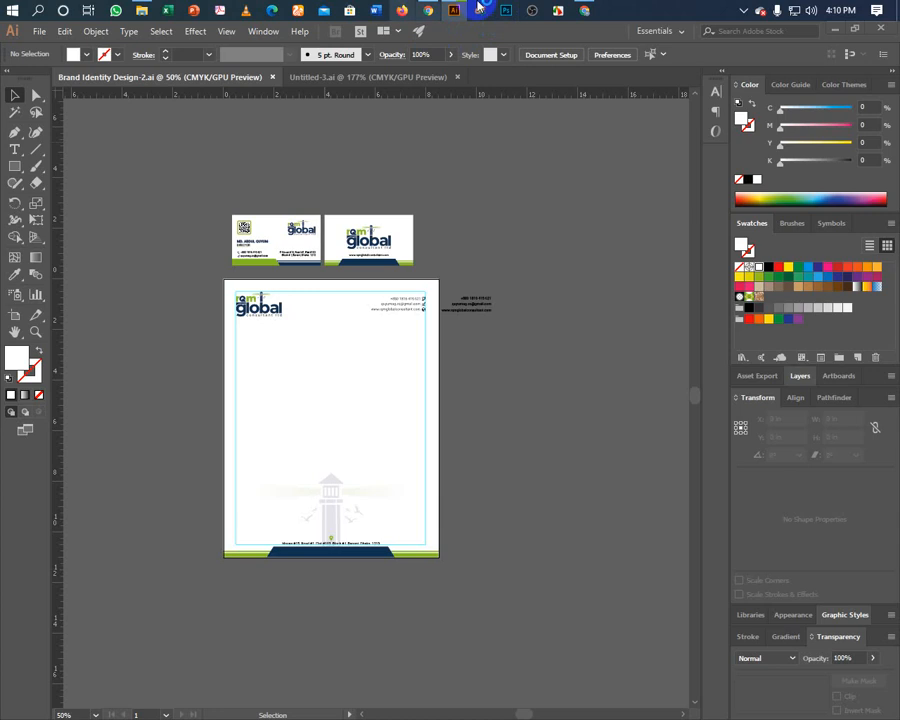
{"action": "mouse_move", "coordinate": [583, 12]}
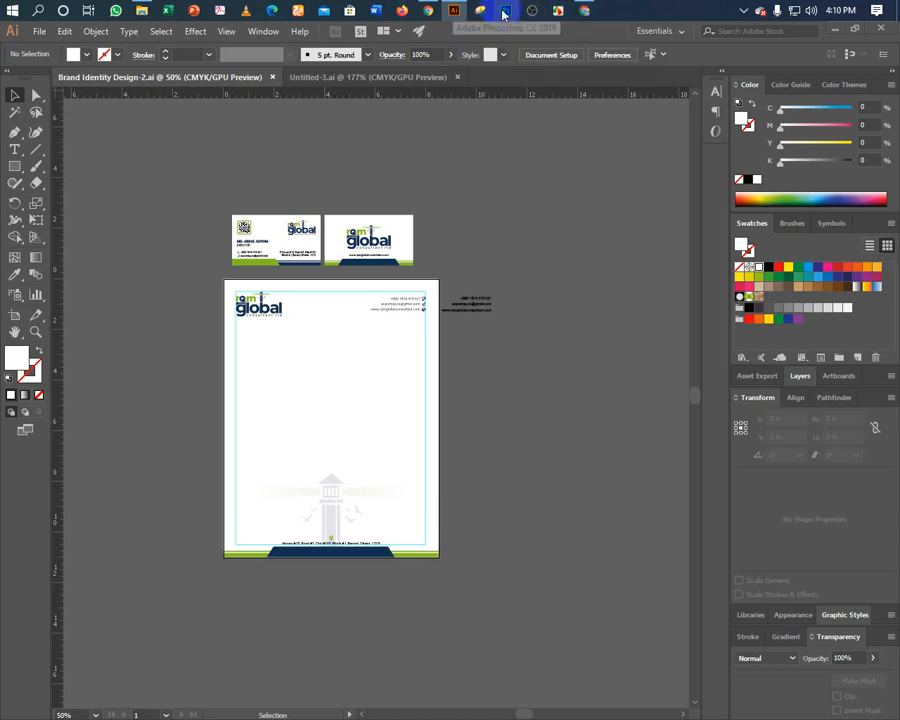
{"action": "left_click", "coordinate": [357, 78]}
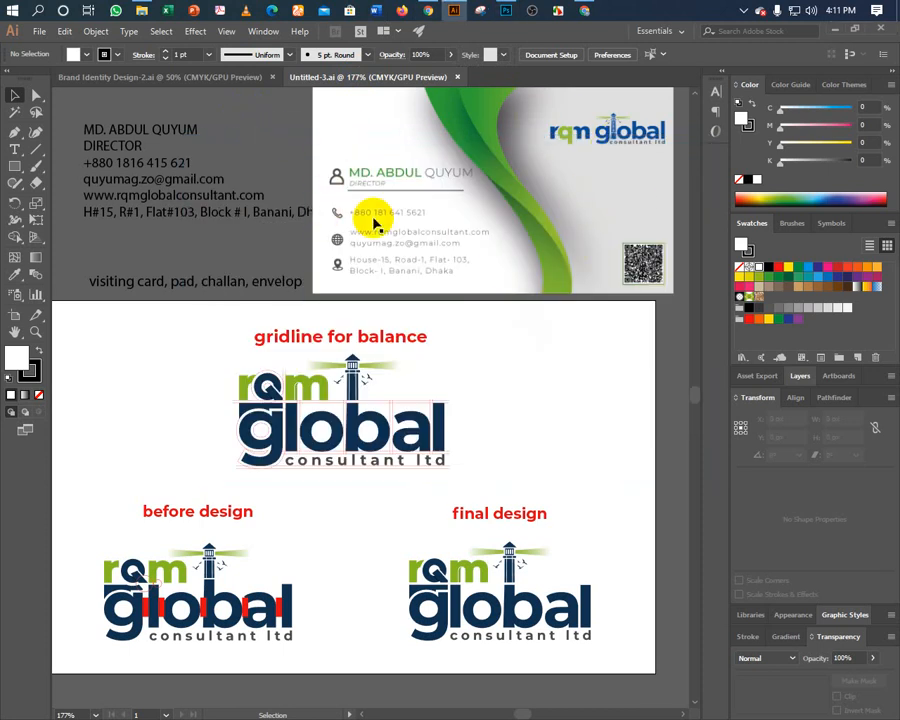
{"action": "scroll", "coordinate": [570, 262], "scroll_direction": "up", "scroll_amount": 1}
{"action": "scroll", "coordinate": [570, 262], "scroll_direction": "up", "scroll_amount": 1}
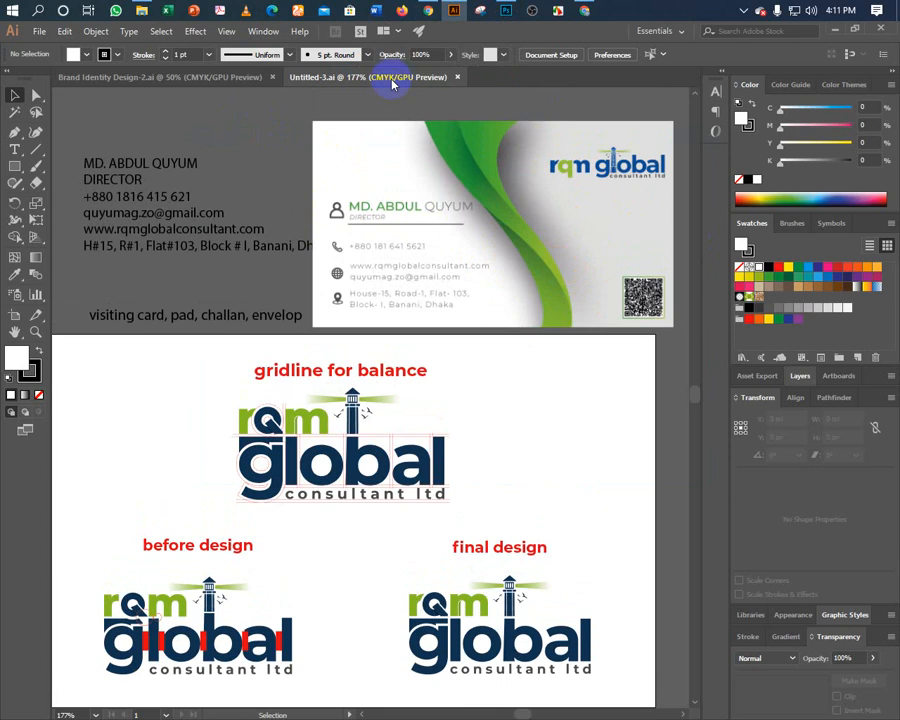
{"action": "left_click", "coordinate": [458, 77]}
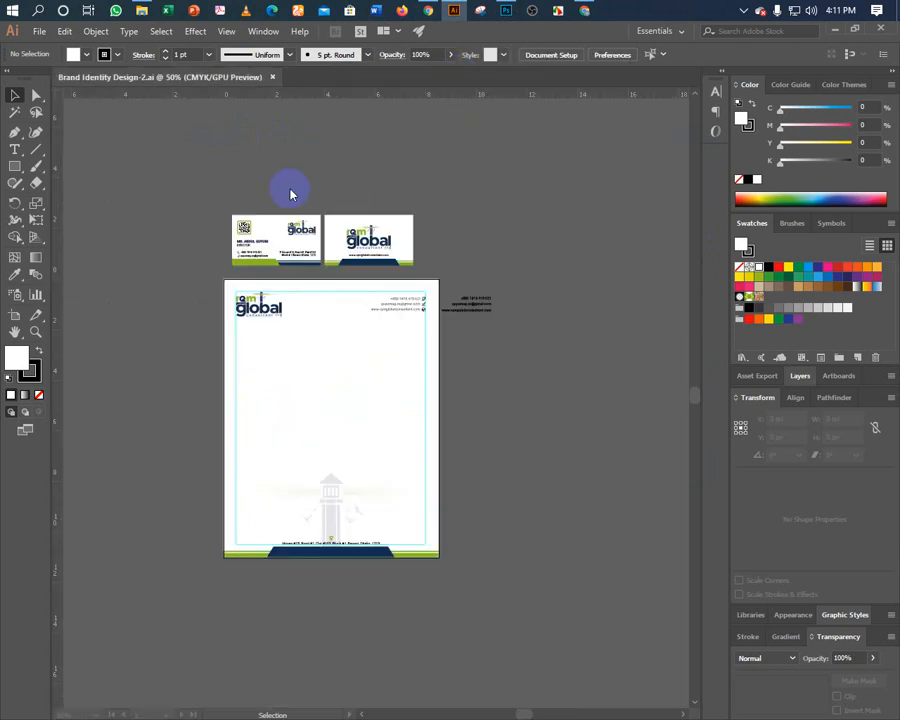
Bring up Photoshop's Home screen and call up the Open file dialog.
{"action": "left_click", "coordinate": [509, 12]}
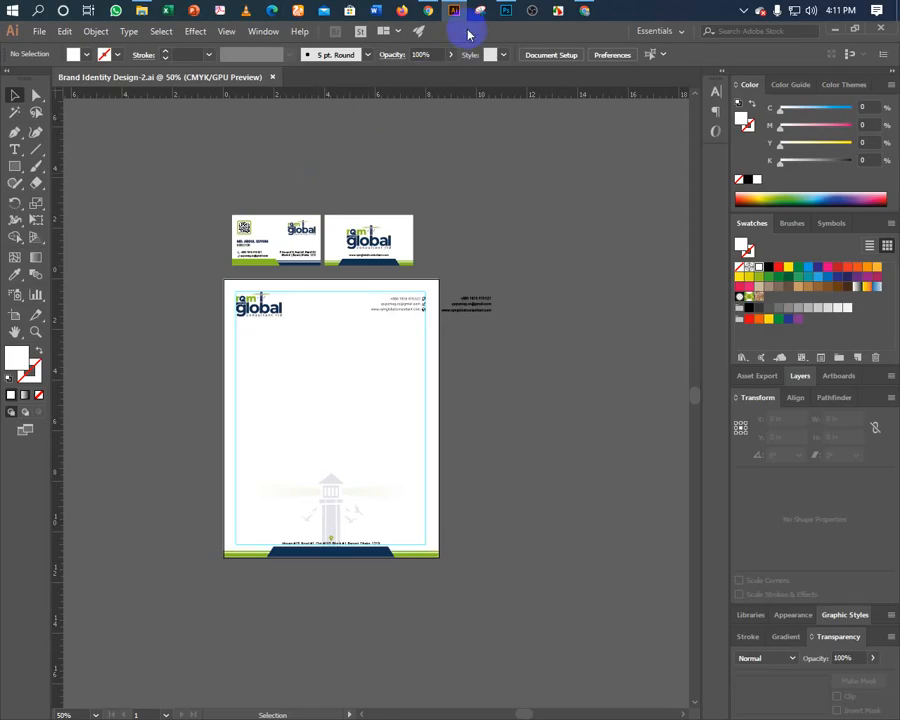
{"action": "left_click", "coordinate": [506, 11]}
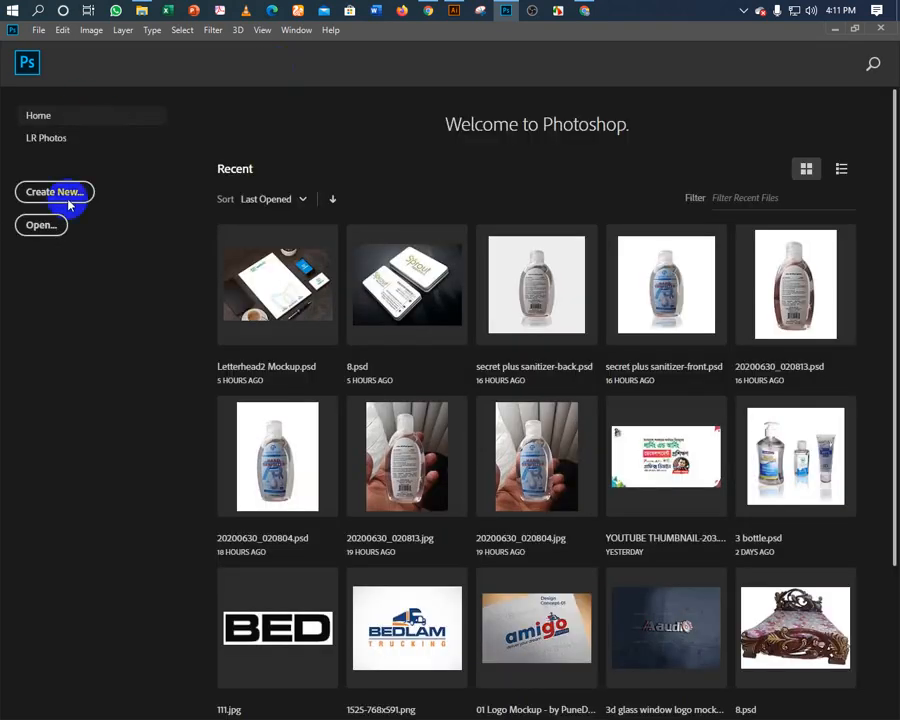
{"action": "left_click", "coordinate": [42, 225]}
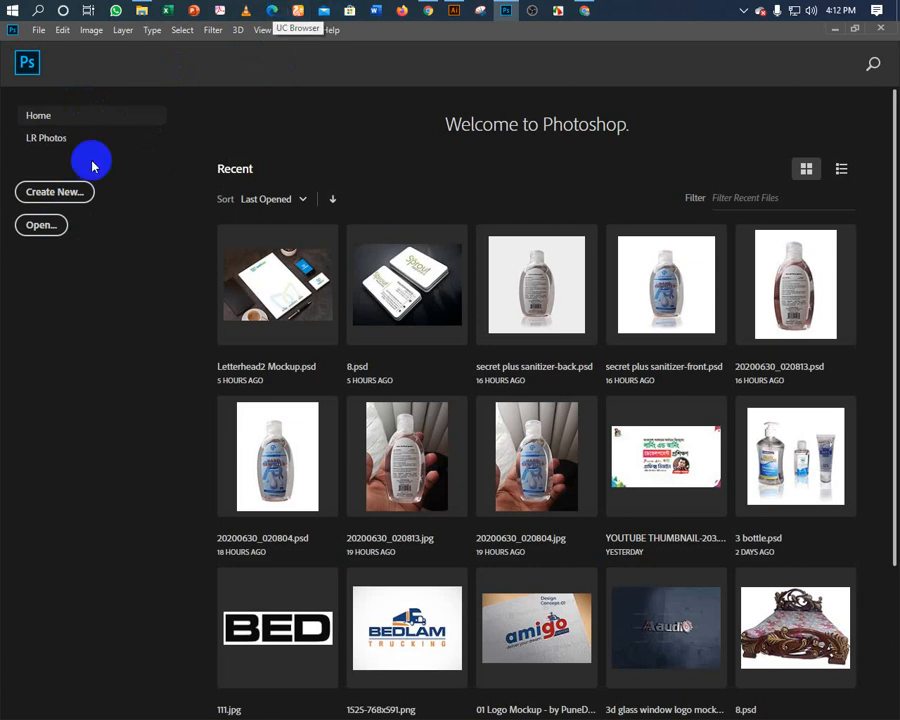
{"action": "left_click", "coordinate": [50, 230]}
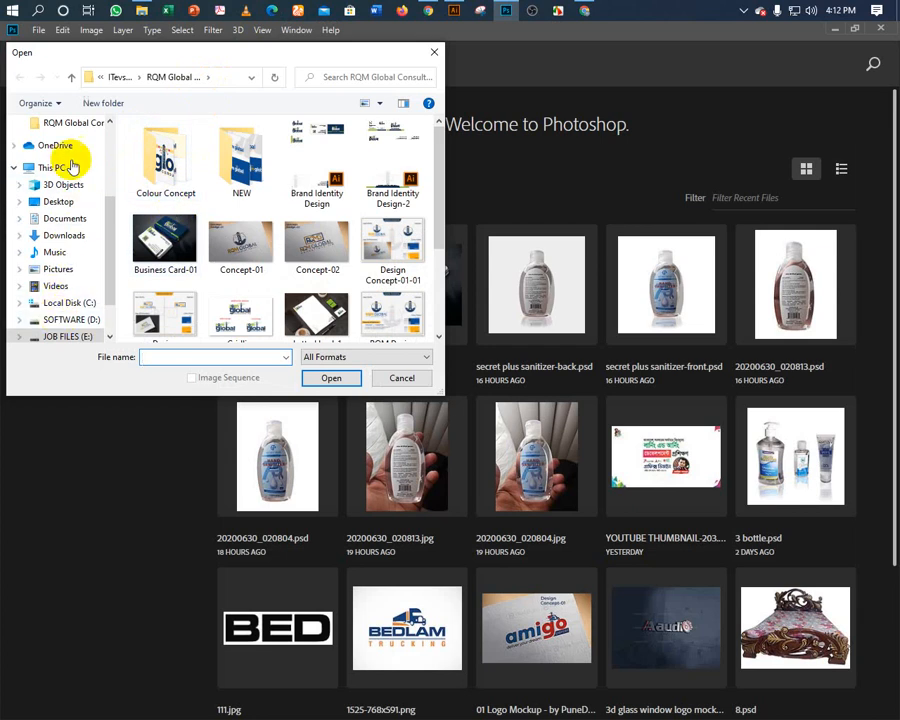
Browse from DESIGN through MOCKUP > BUSINESS CARD MOCKUP > All Business Card Mockup and open 6.psd.
{"action": "left_click", "coordinate": [75, 76]}
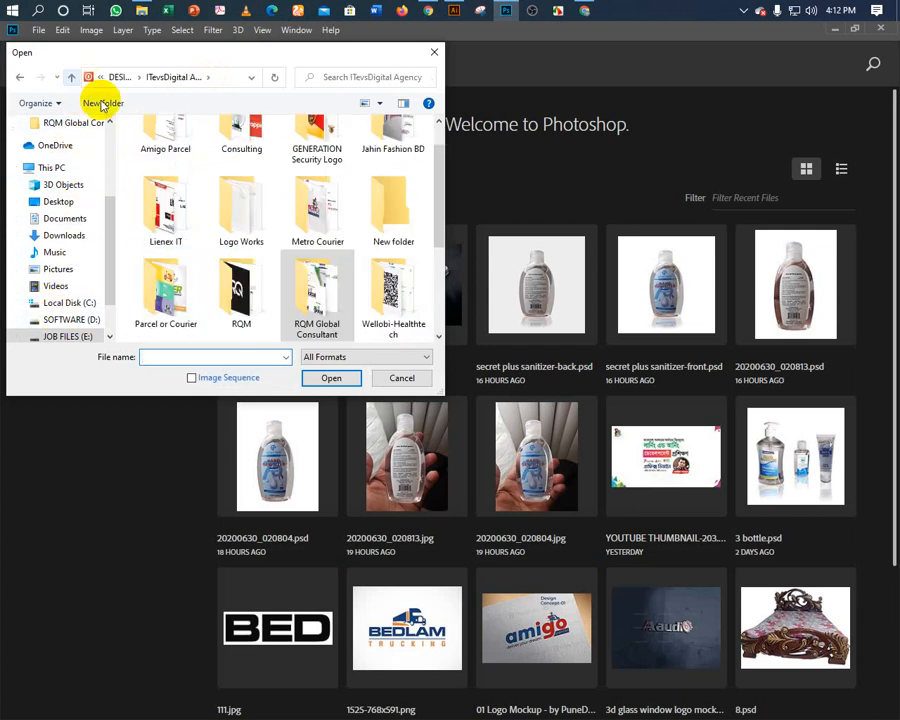
{"action": "left_click", "coordinate": [73, 77]}
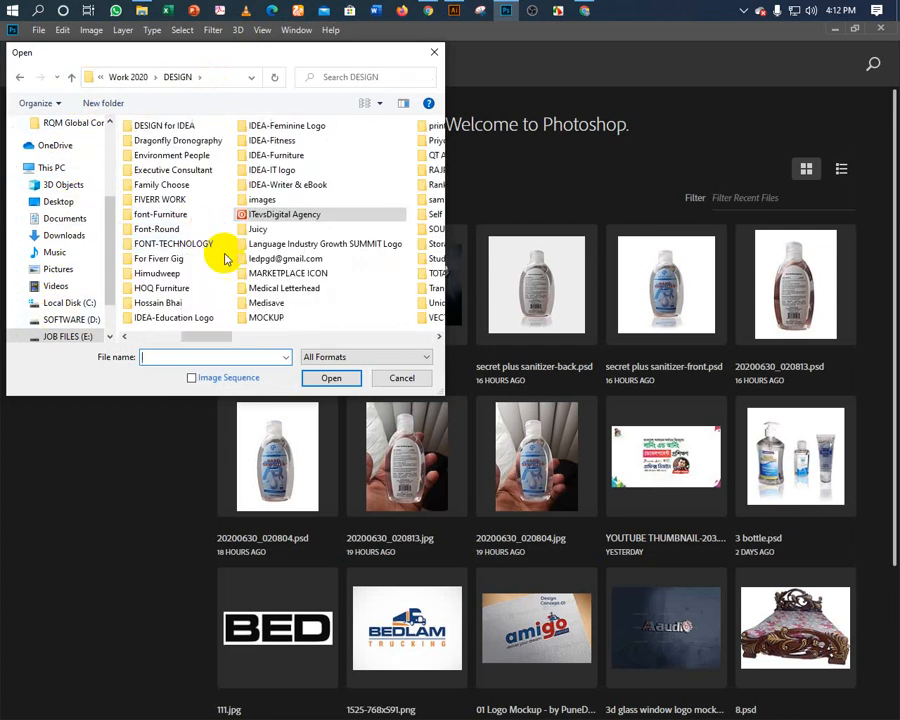
{"action": "double_click", "coordinate": [266, 318]}
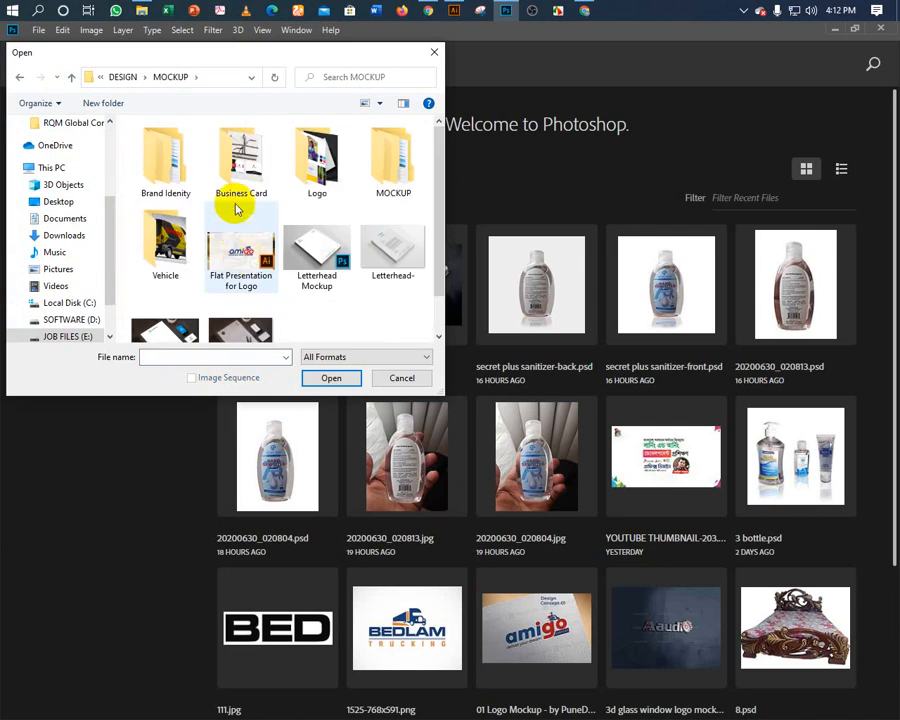
{"action": "double_click", "coordinate": [370, 170]}
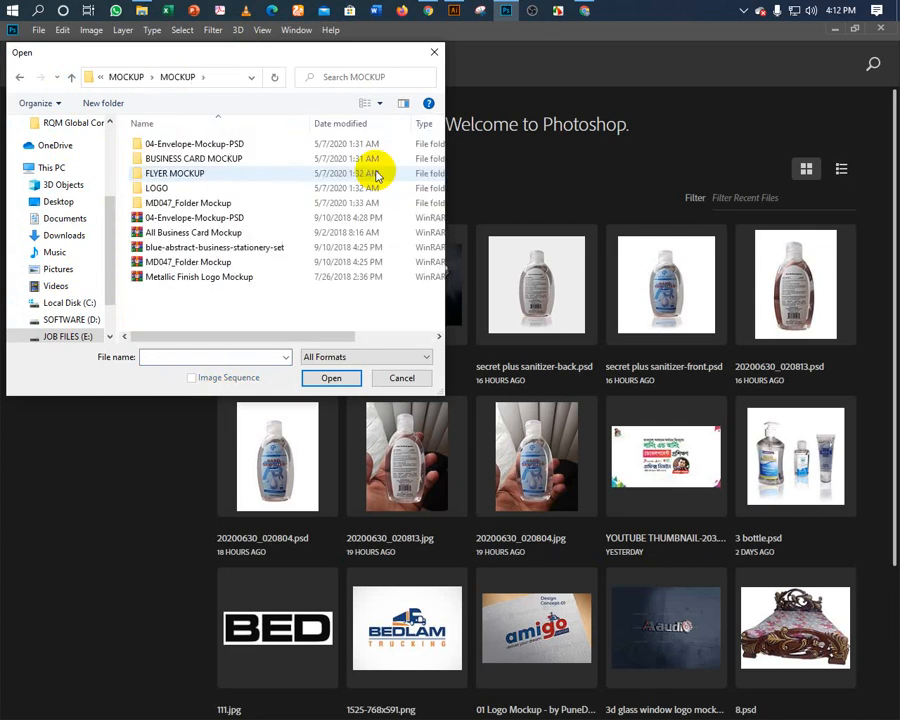
{"action": "double_click", "coordinate": [168, 158]}
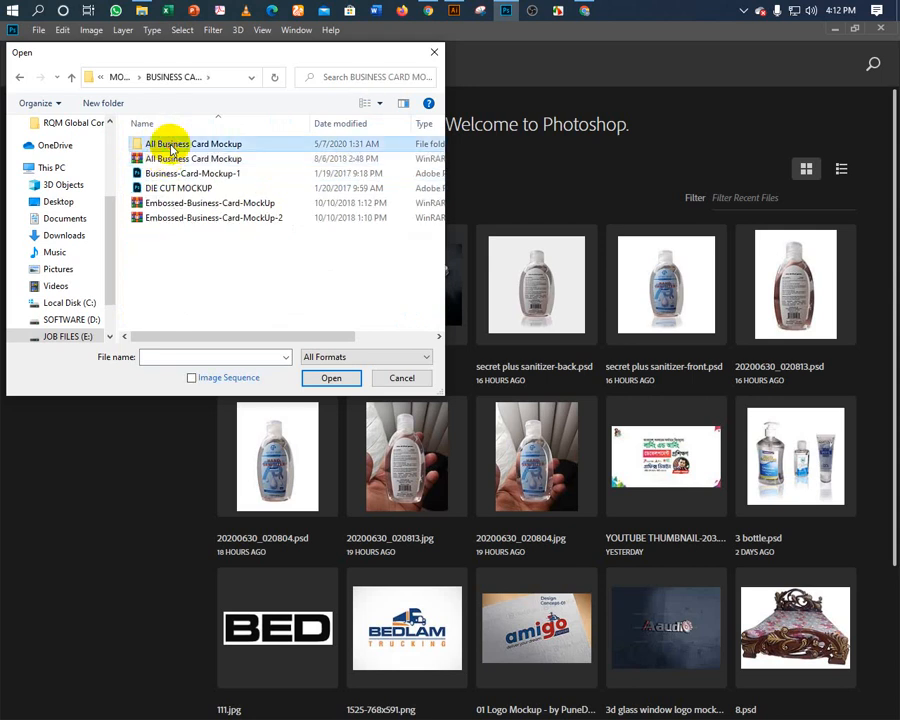
{"action": "double_click", "coordinate": [165, 144]}
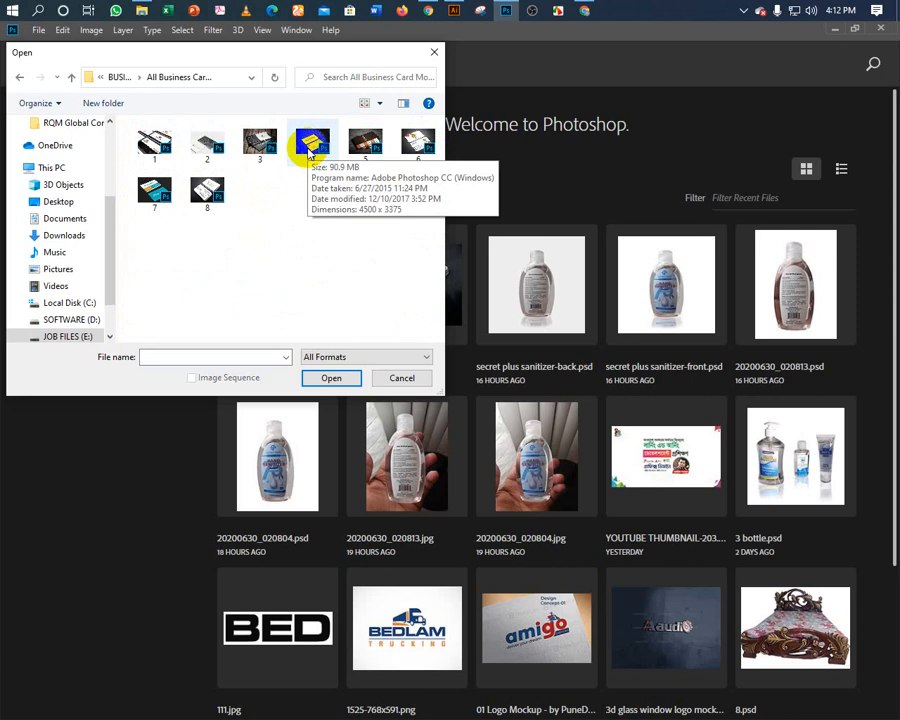
{"action": "double_click", "coordinate": [415, 142]}
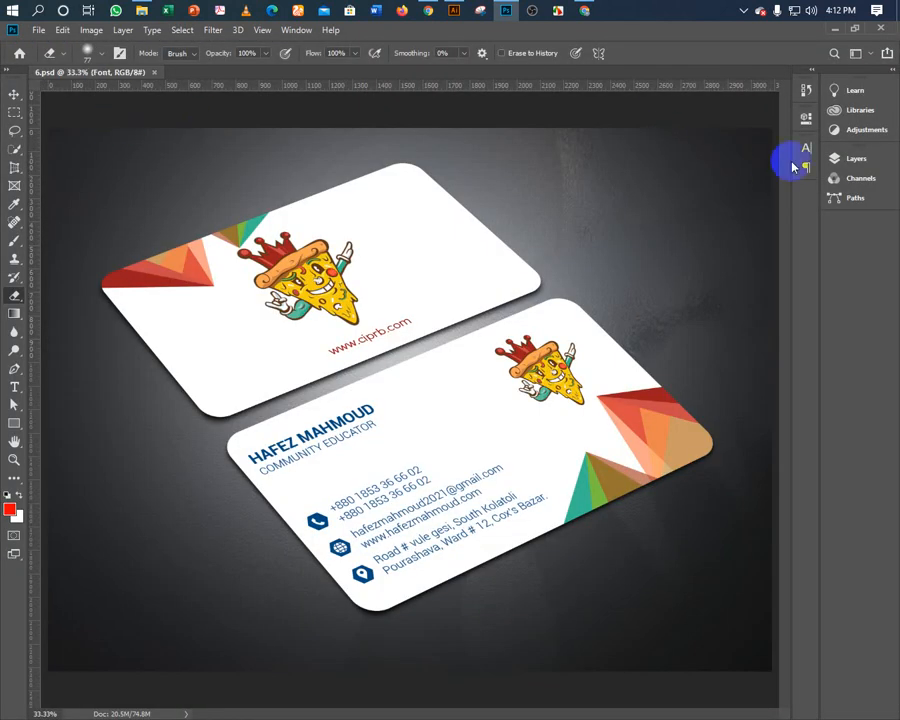
Check the Font layer and open its smart object for editing, then return to Illustrator.
{"action": "left_click", "coordinate": [829, 158]}
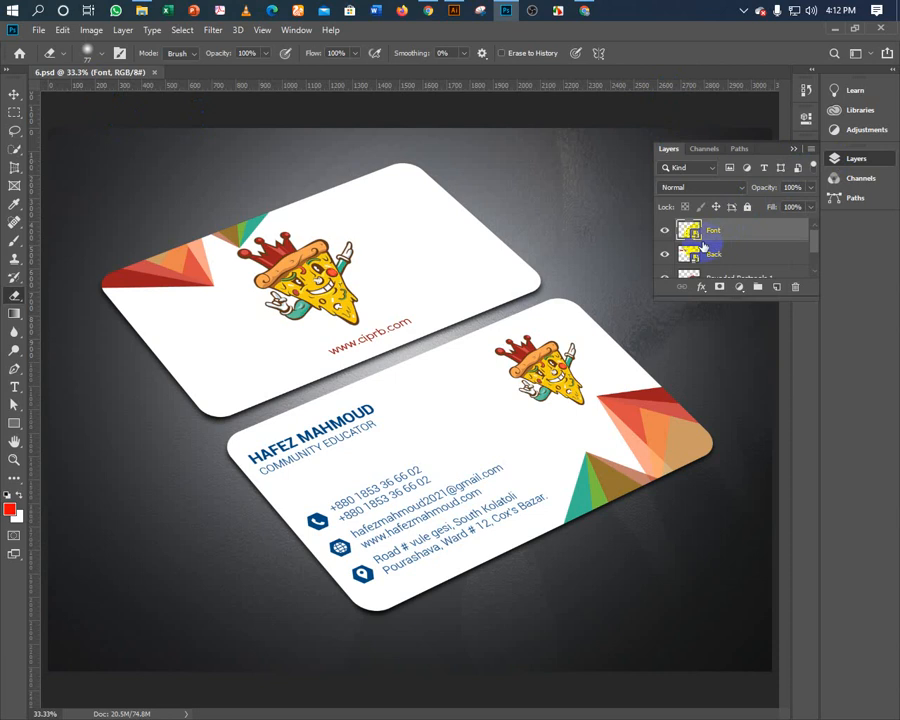
{"action": "left_click", "coordinate": [665, 230]}
{"action": "left_click", "coordinate": [665, 230]}
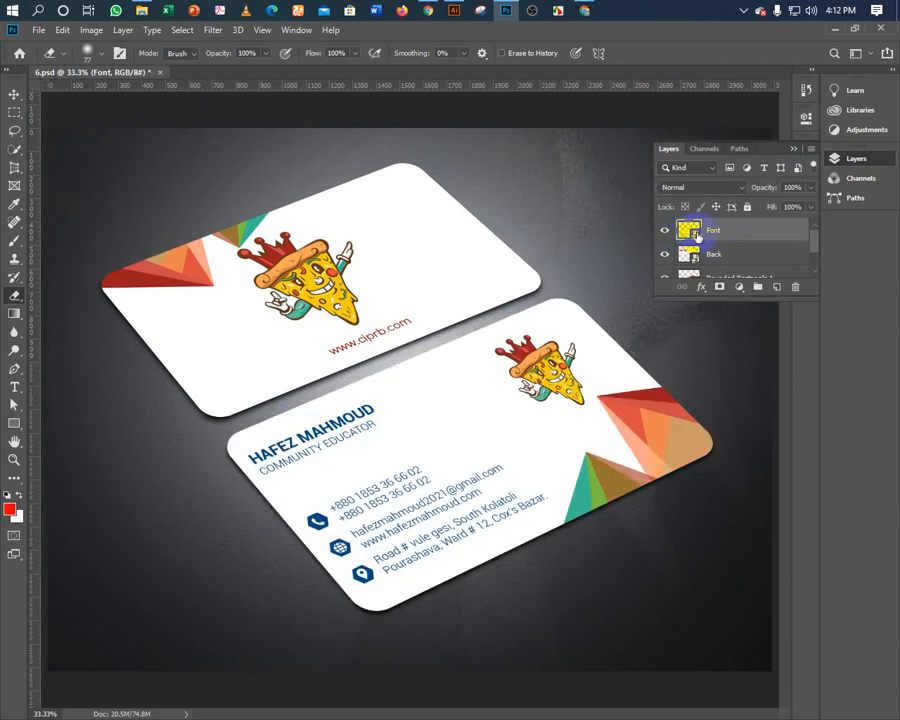
{"action": "double_click", "coordinate": [696, 234]}
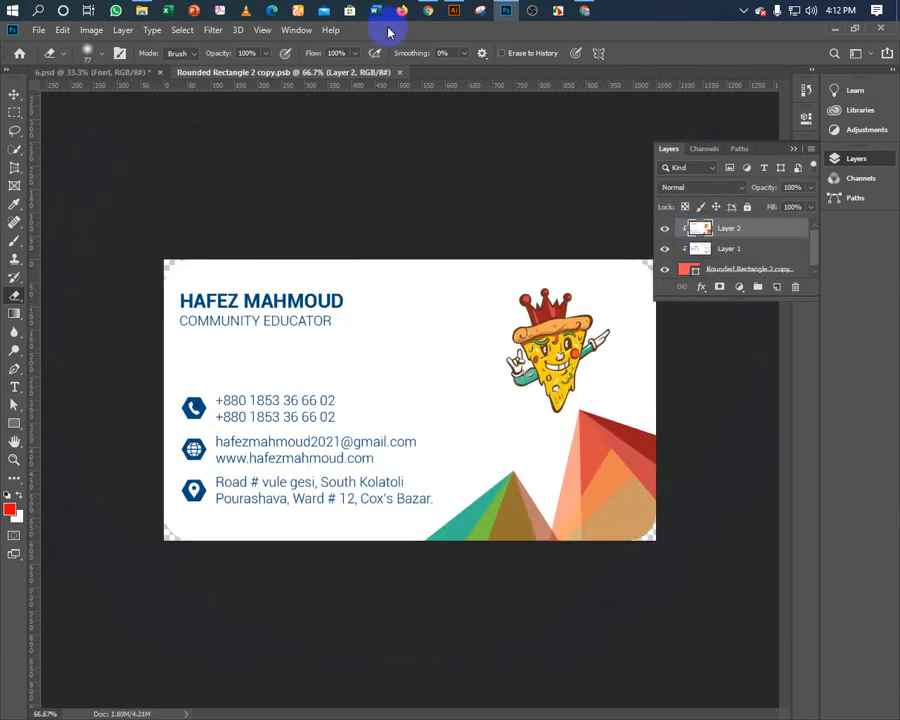
{"action": "left_click", "coordinate": [450, 16]}
Select the QR-code business card in Illustrator and drag it over to Photoshop.
{"action": "left_click", "coordinate": [193, 252]}
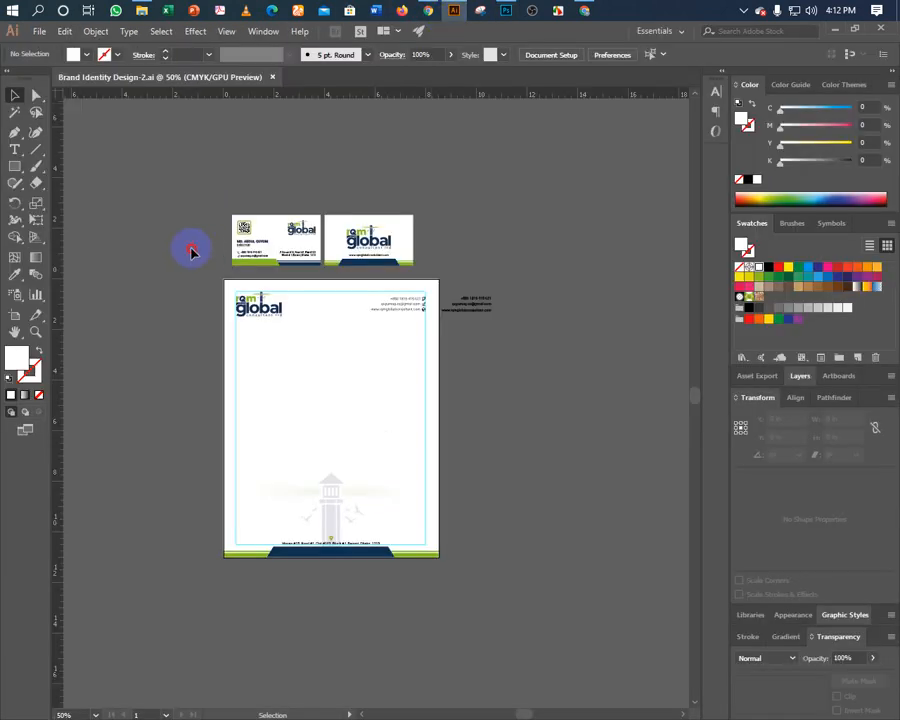
{"action": "left_click", "coordinate": [300, 256]}
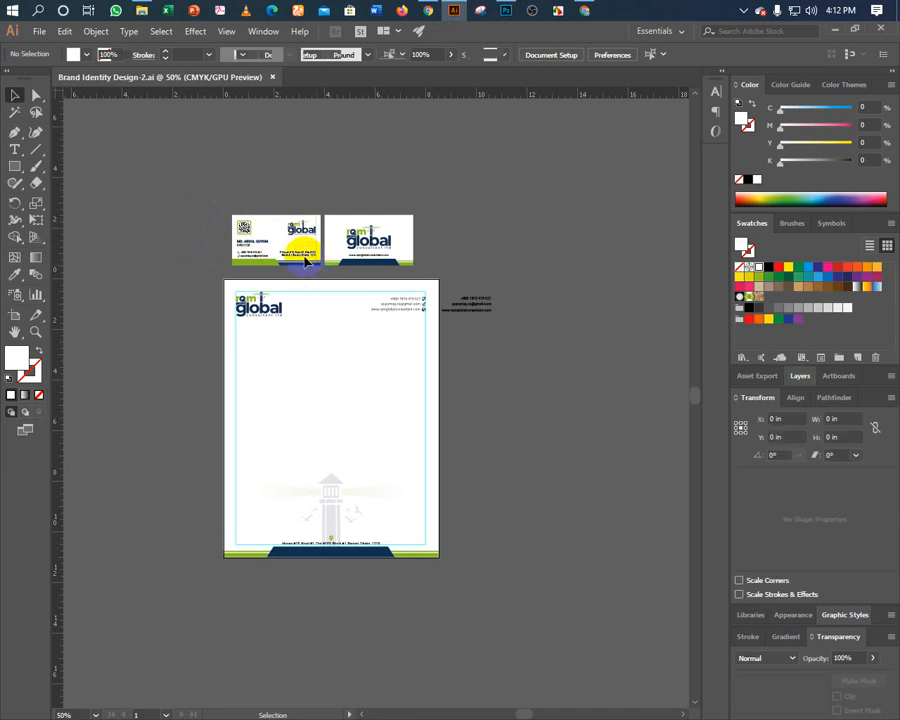
{"action": "right_click", "coordinate": [291, 256]}
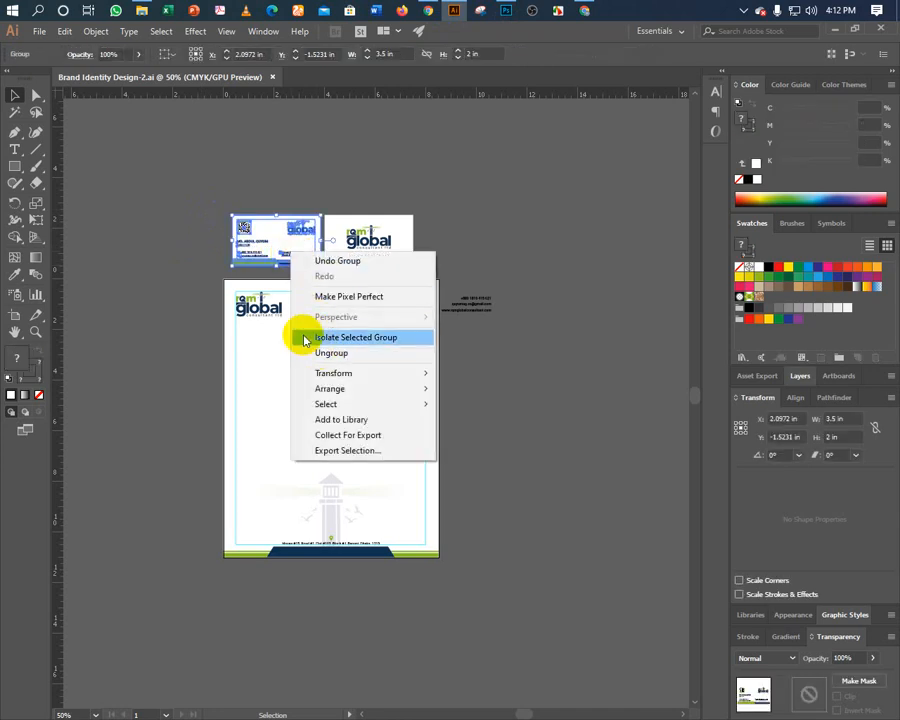
{"action": "left_click", "coordinate": [222, 224]}
{"action": "left_click", "coordinate": [243, 229]}
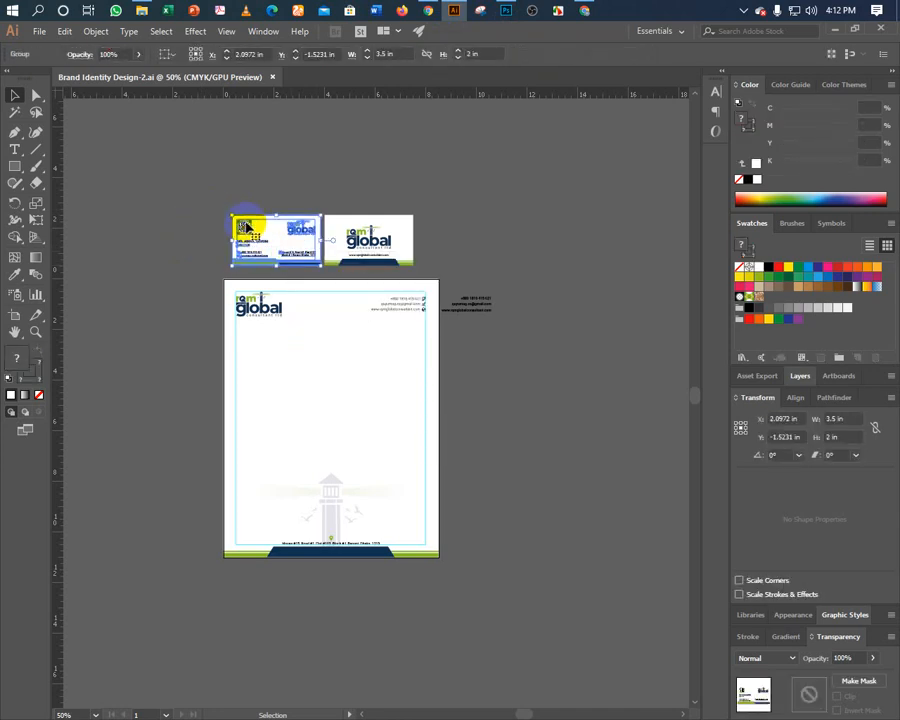
{"action": "left_click_drag", "start_coordinate": [243, 229], "coordinate": [381, 326]}
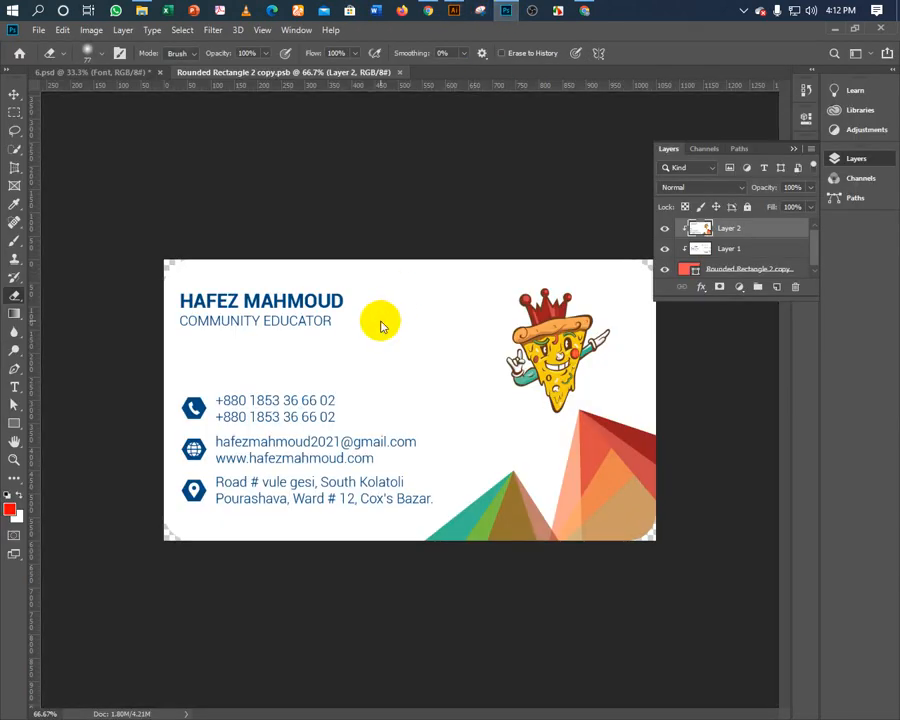
Erase the old pizza card artwork from the front card's smart object.
{"action": "left_click_drag", "start_coordinate": [381, 326], "coordinate": [291, 265]}
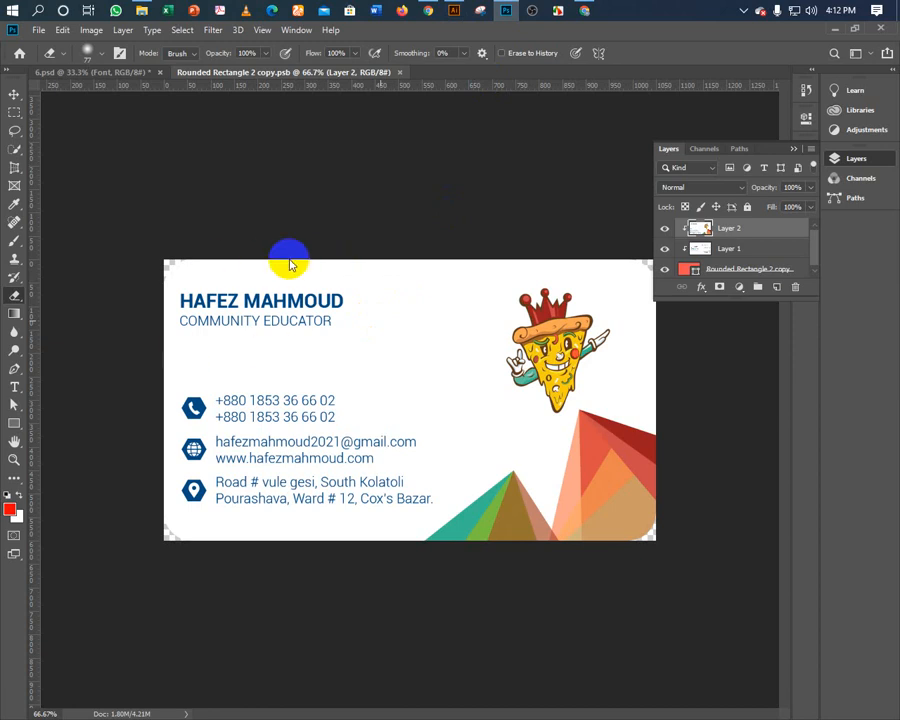
{"action": "left_click_drag", "start_coordinate": [291, 265], "coordinate": [298, 273]}
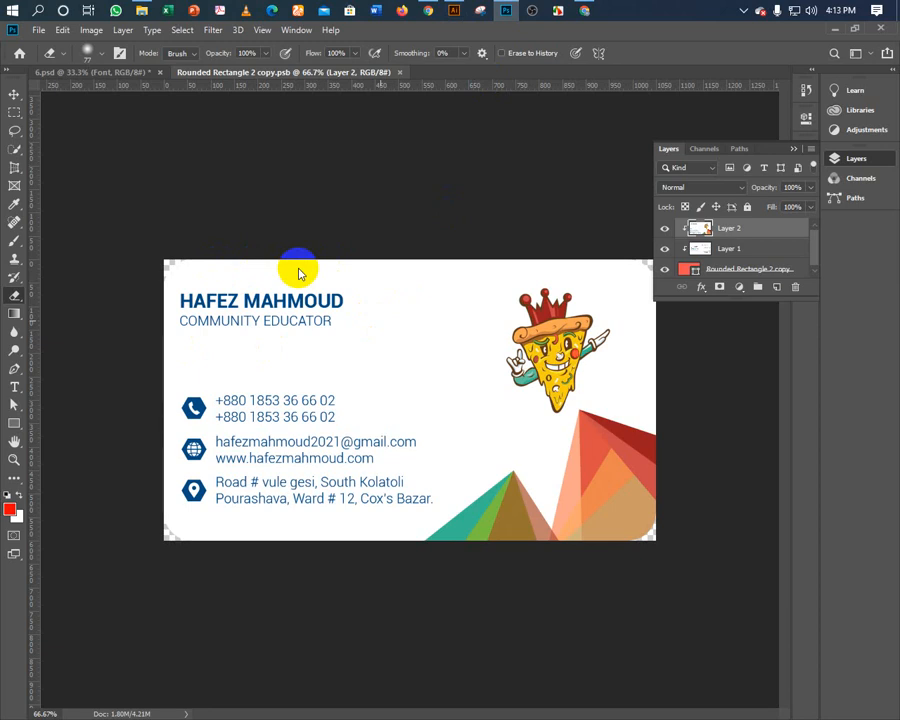
{"action": "mouse_move", "coordinate": [298, 273]}
{"action": "left_mouse_down"}
{"action": "mouse_move", "coordinate": [263, 341]}
{"action": "mouse_move", "coordinate": [251, 267]}
{"action": "mouse_move", "coordinate": [215, 317]}
{"action": "mouse_move", "coordinate": [140, 220]}
{"action": "left_mouse_up"}
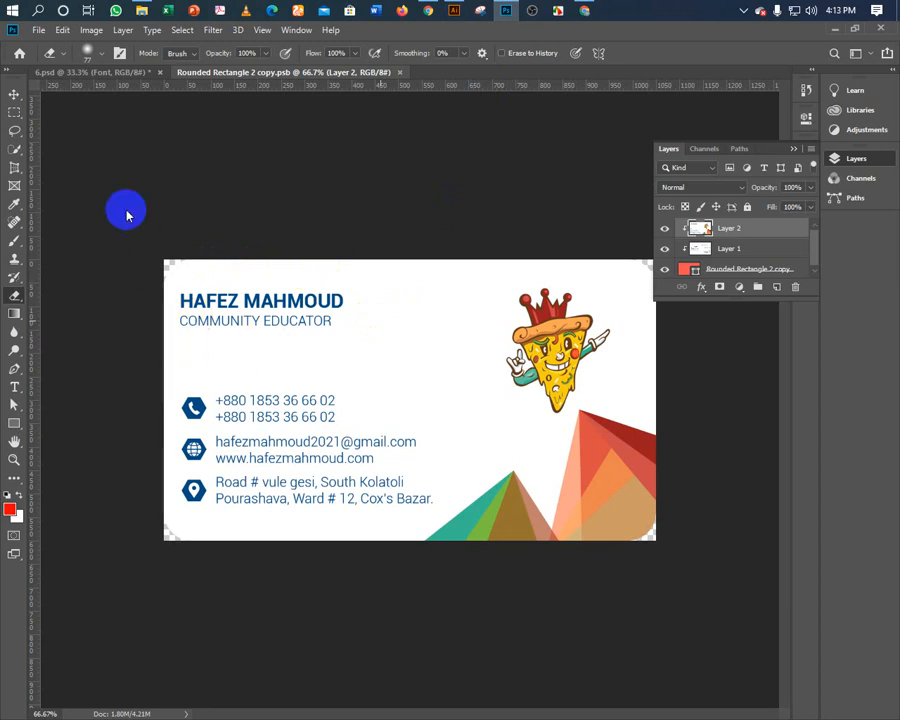
Place the QR-code card artwork and transform it to fill the card.
{"action": "left_click", "coordinate": [12, 95]}
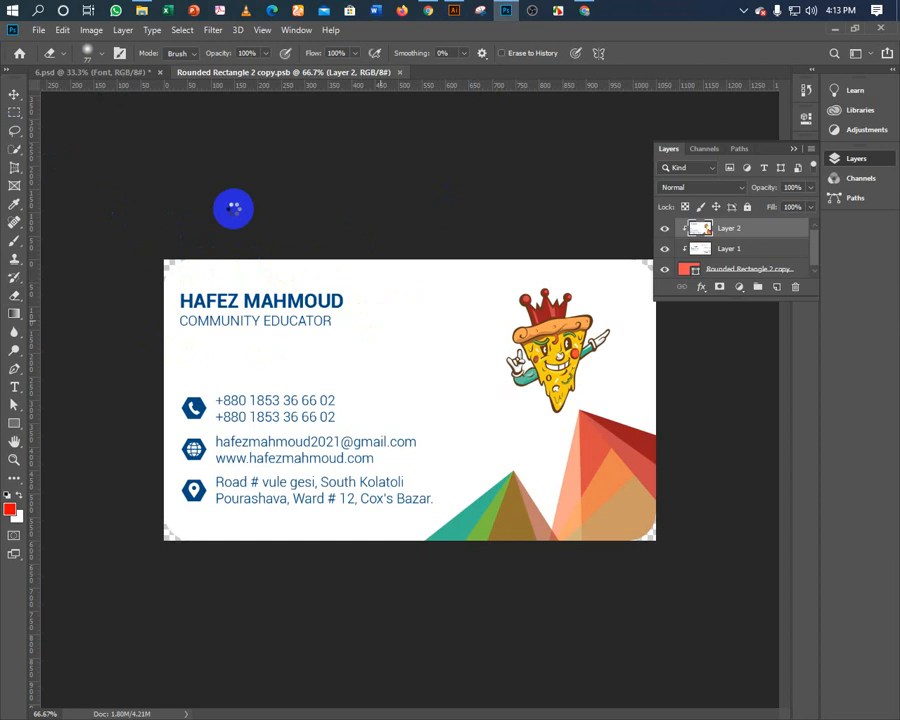
{"action": "key", "text": "ctrl+t"}
{"action": "key", "text": "Return"}
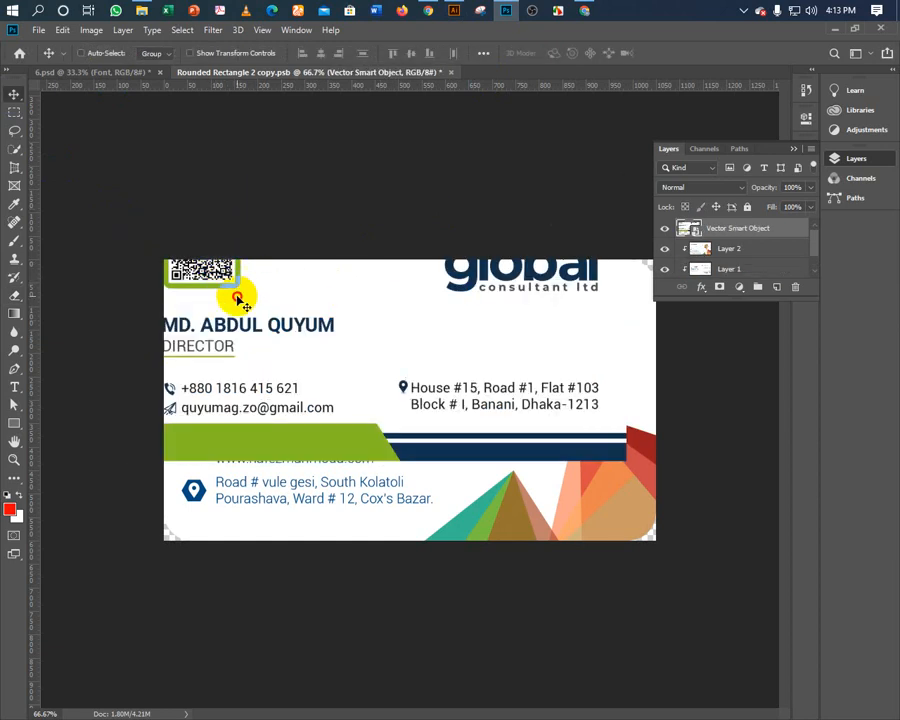
{"action": "left_click_drag", "start_coordinate": [237, 297], "coordinate": [311, 434]}
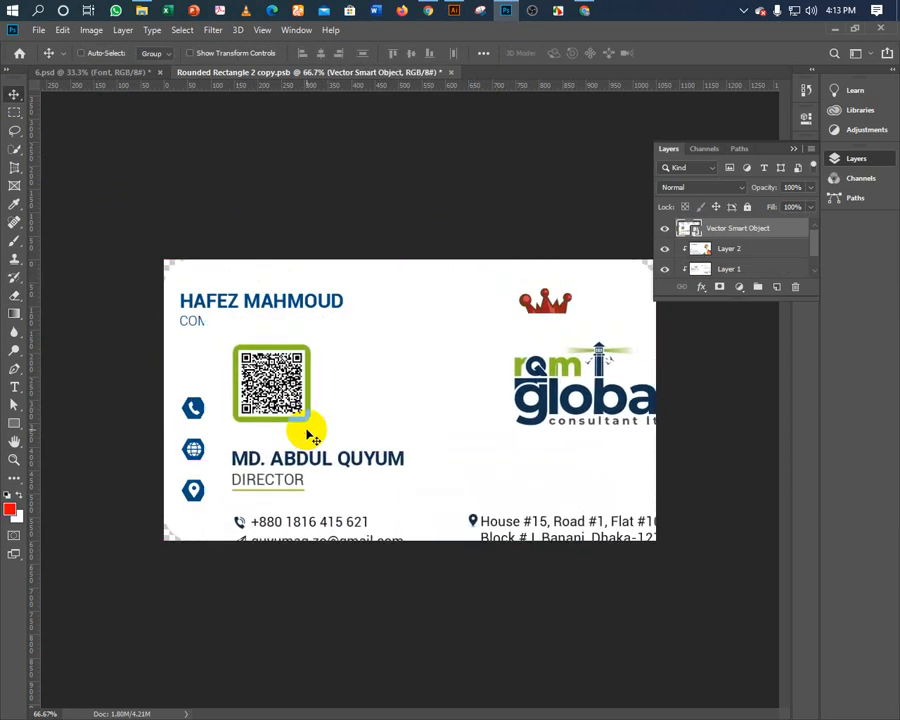
{"action": "key", "text": "ctrl+t"}
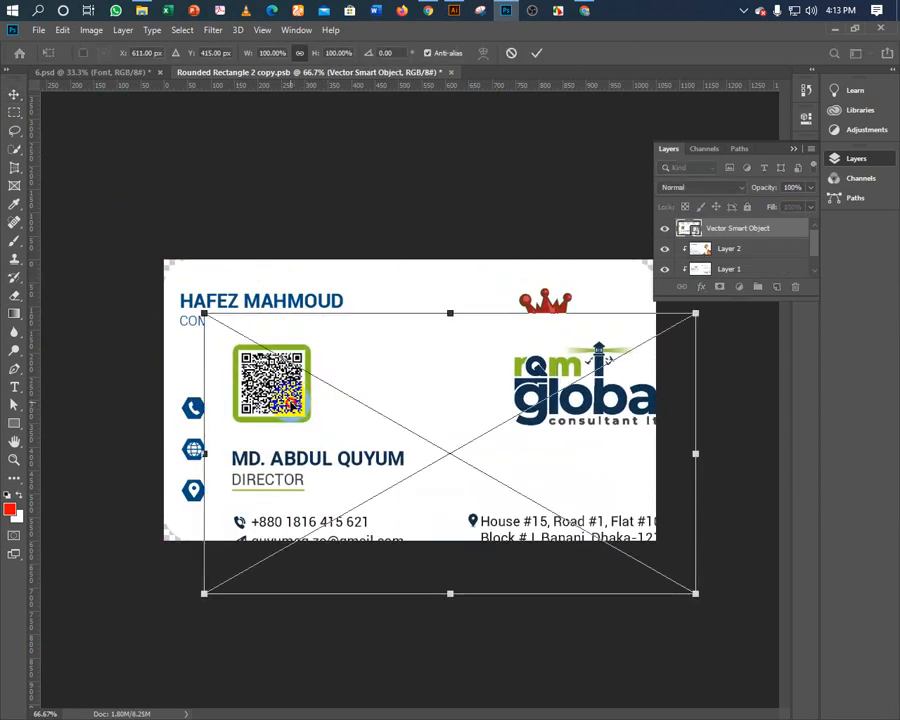
{"action": "left_click_drag", "start_coordinate": [291, 402], "coordinate": [270, 316]}
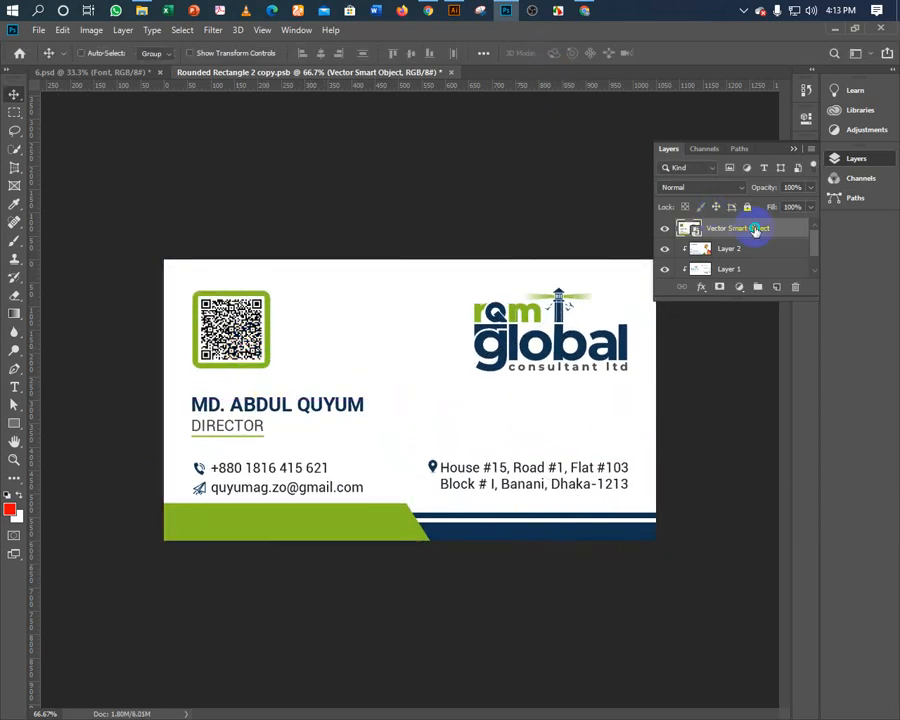
Clip the artwork to the card shape, then close and save the smart object.
{"action": "right_click", "coordinate": [755, 229]}
{"action": "left_click", "coordinate": [580, 424]}
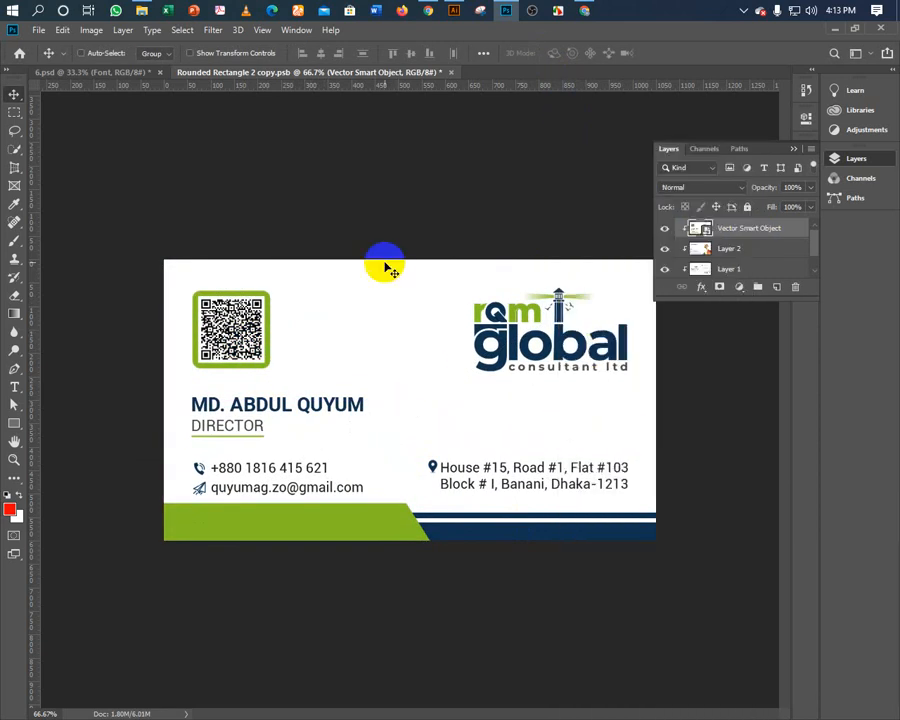
{"action": "left_click", "coordinate": [450, 72]}
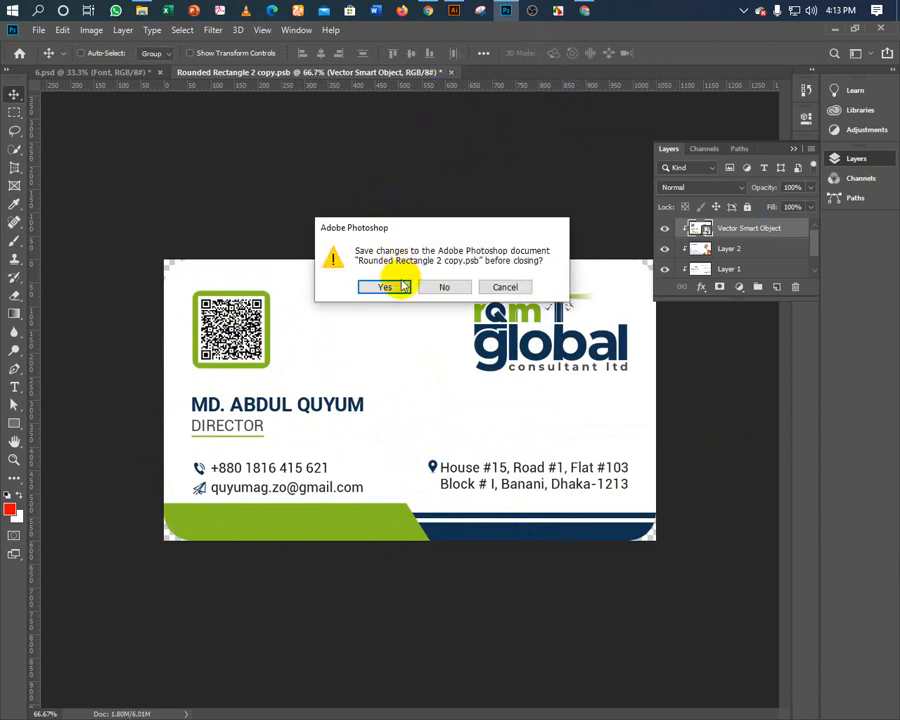
{"action": "left_click", "coordinate": [398, 286]}
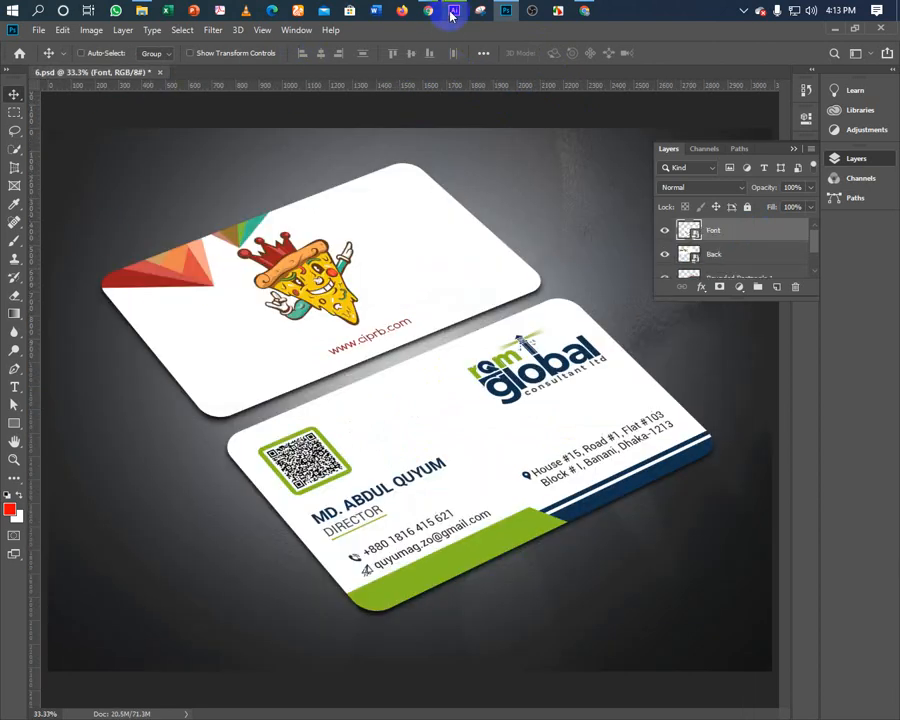
Bring the rqm global back-card design from Illustrator into the Back smart object and fit it.
{"action": "double_click", "coordinate": [692, 259]}
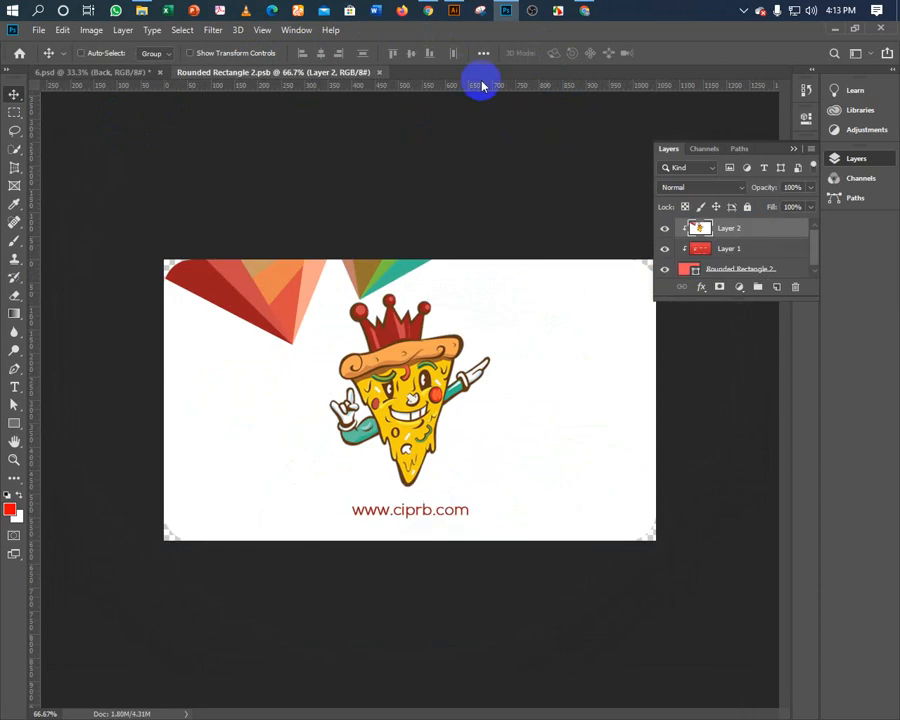
{"action": "left_click", "coordinate": [454, 10]}
{"action": "left_click", "coordinate": [364, 238]}
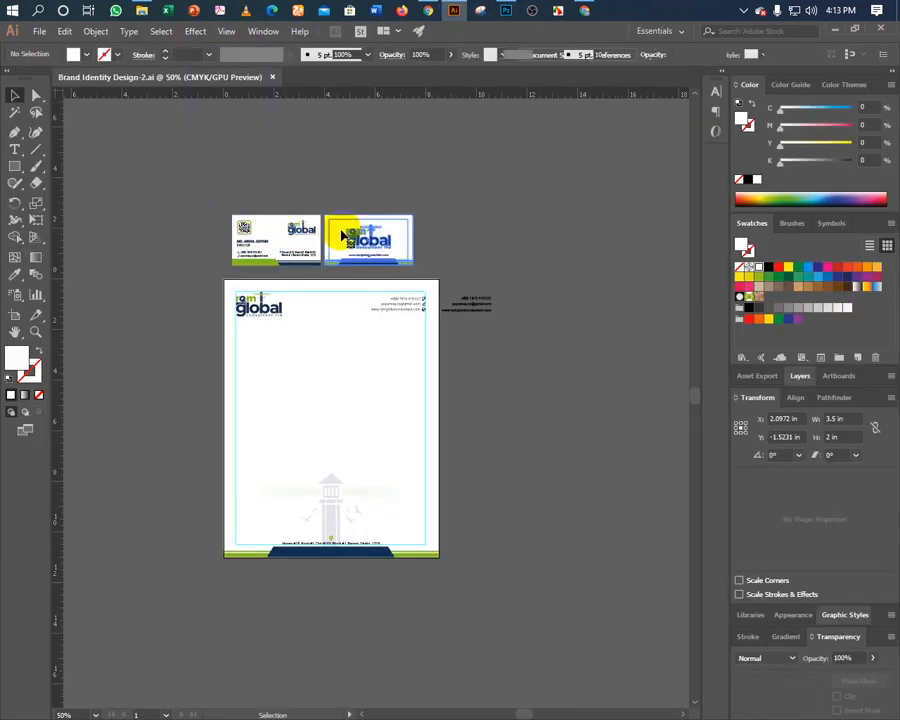
{"action": "left_click_drag", "start_coordinate": [364, 238], "coordinate": [307, 277]}
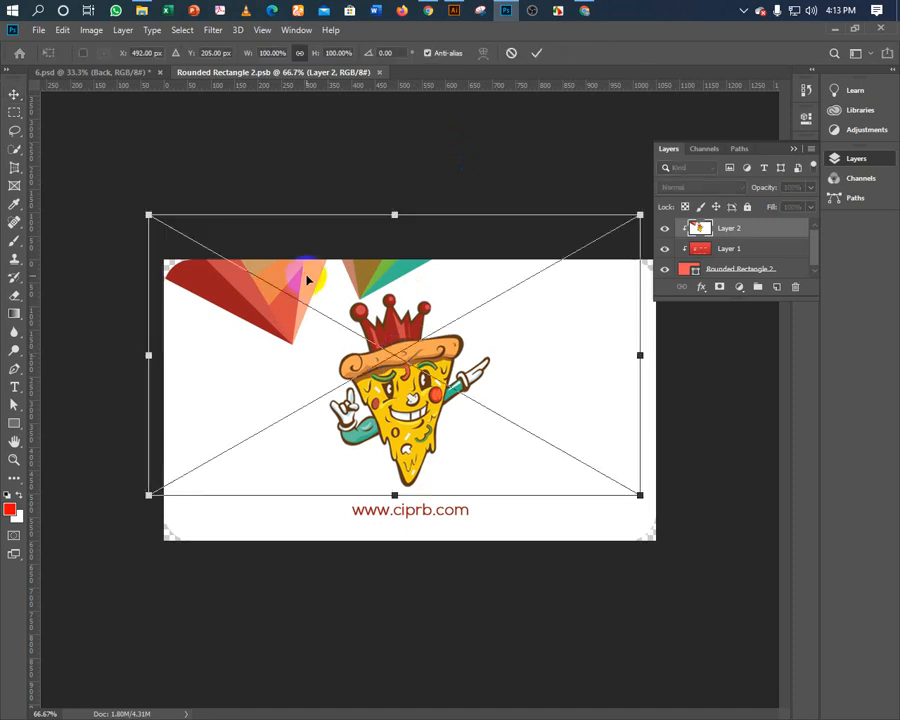
{"action": "left_click_drag", "start_coordinate": [261, 346], "coordinate": [276, 388]}
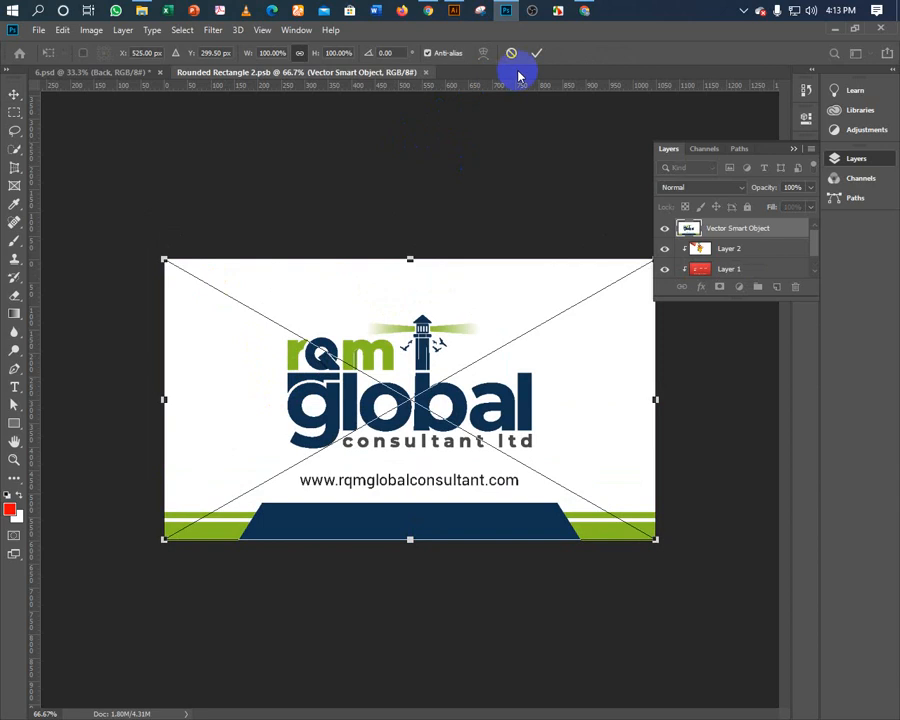
{"action": "key", "text": "Return"}
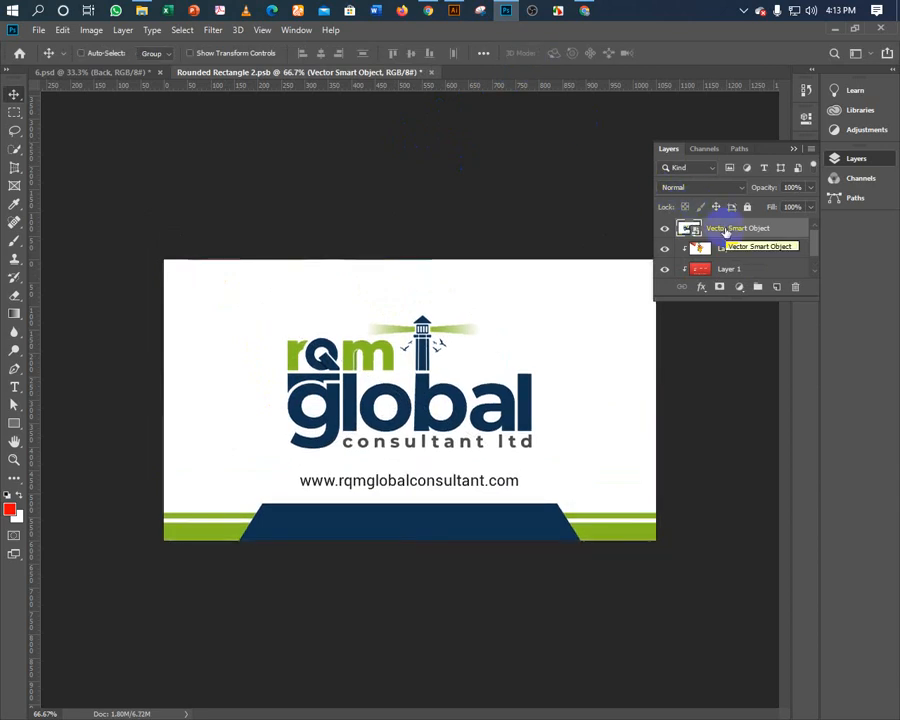
Clip the back design to the card shape, save the smart object, and collapse the Layers panel.
{"action": "right_click", "coordinate": [727, 233]}
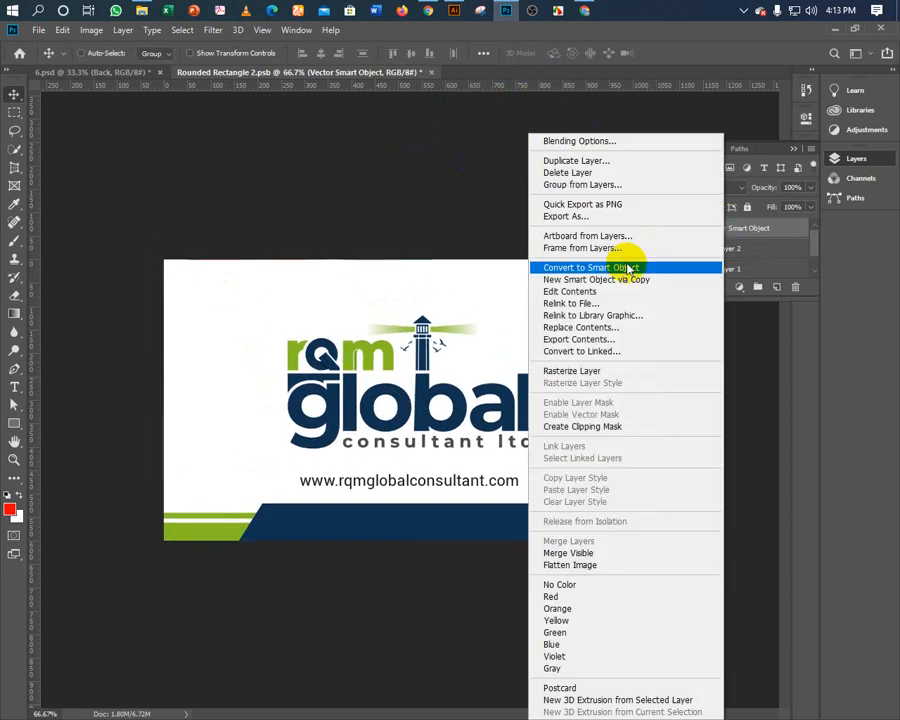
{"action": "left_click", "coordinate": [562, 428]}
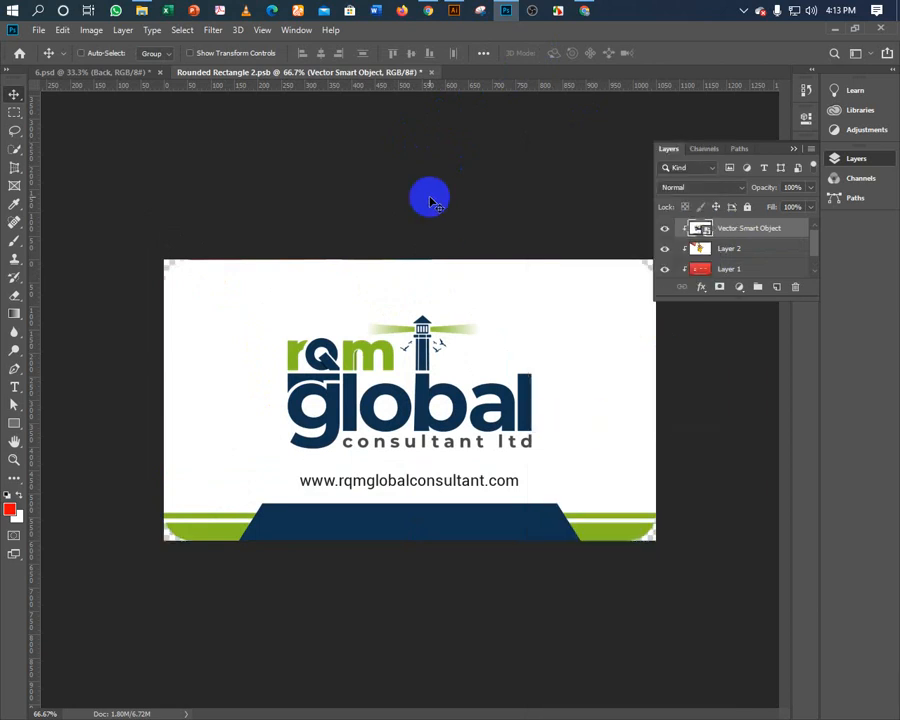
{"action": "left_click", "coordinate": [431, 73]}
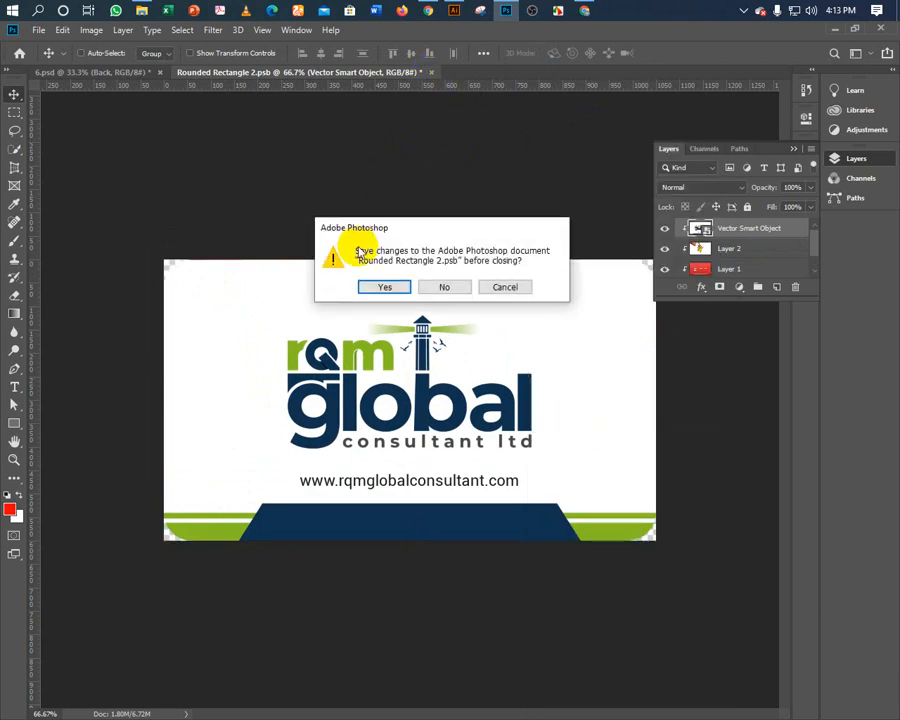
{"action": "left_click", "coordinate": [376, 288]}
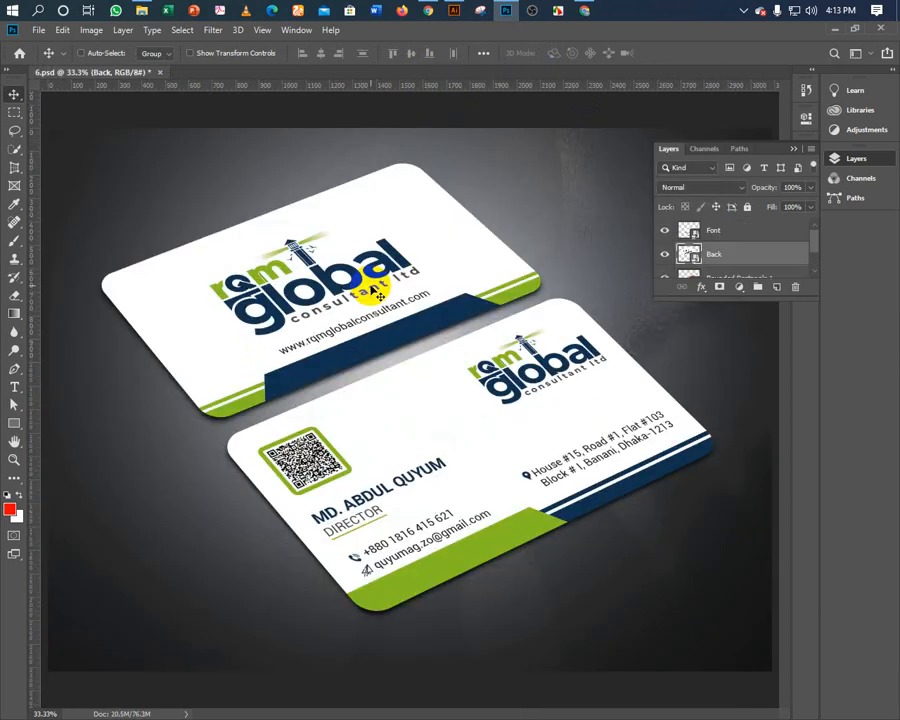
{"action": "left_click", "coordinate": [794, 150]}
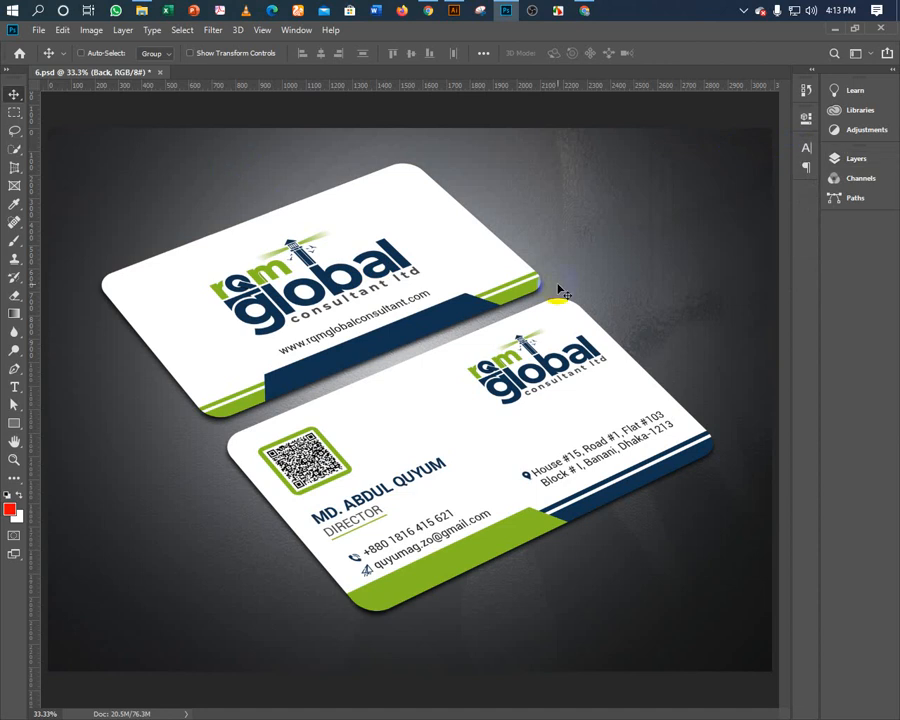
Save the mockup as a JPEG (Quality 12, Progressive) in the RQM Global folder, with the business card name ending in 2.
{"action": "key", "text": "ctrl+0"}
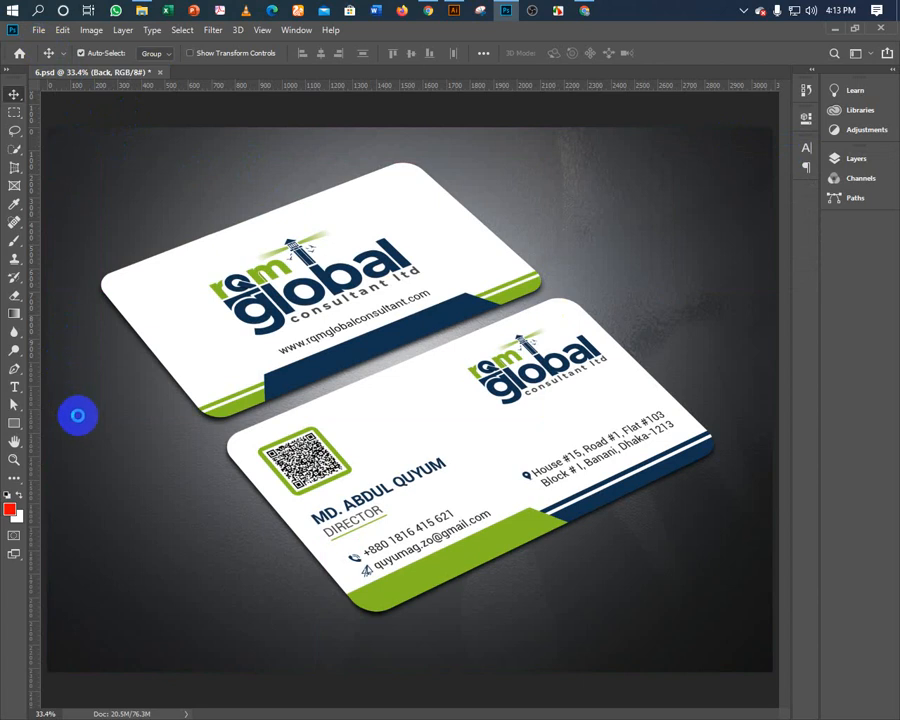
{"action": "key", "text": "ctrl+shift+s"}
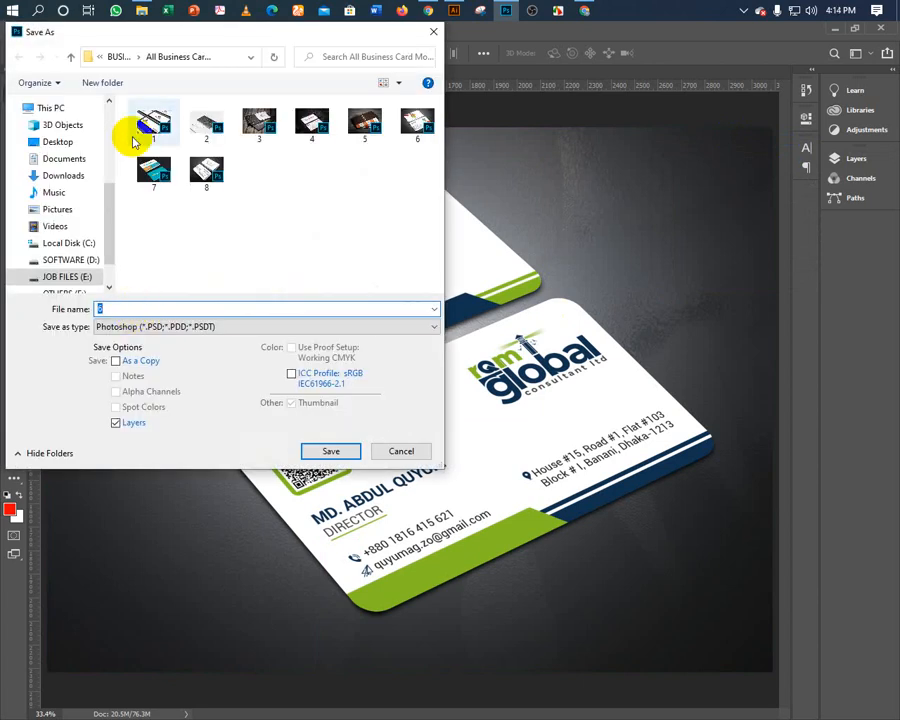
{"action": "scroll", "coordinate": [62, 228], "scroll_direction": "up", "scroll_amount": 5}
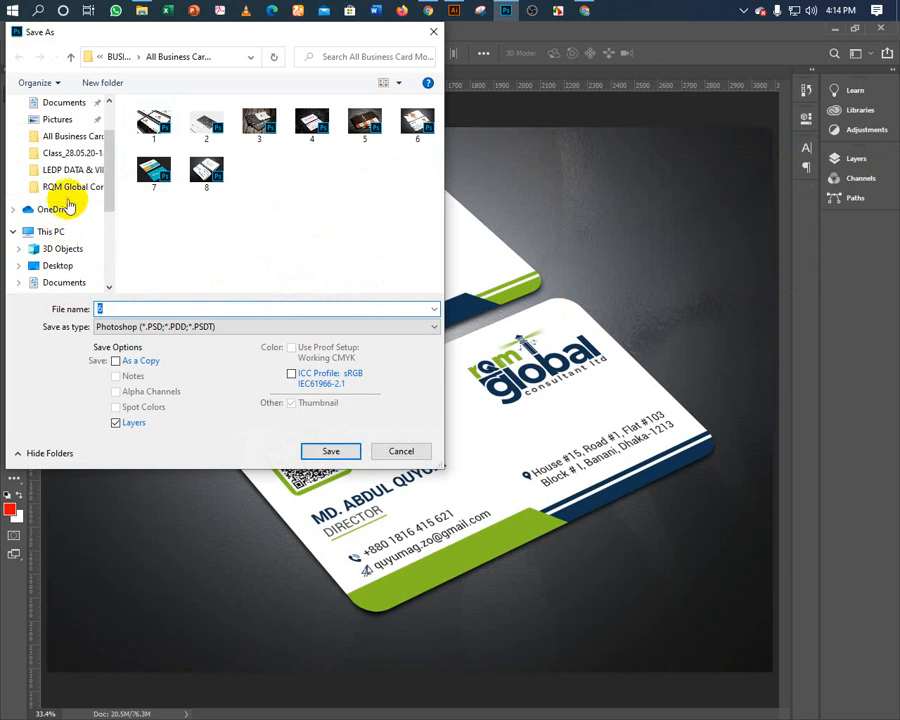
{"action": "left_click", "coordinate": [70, 188]}
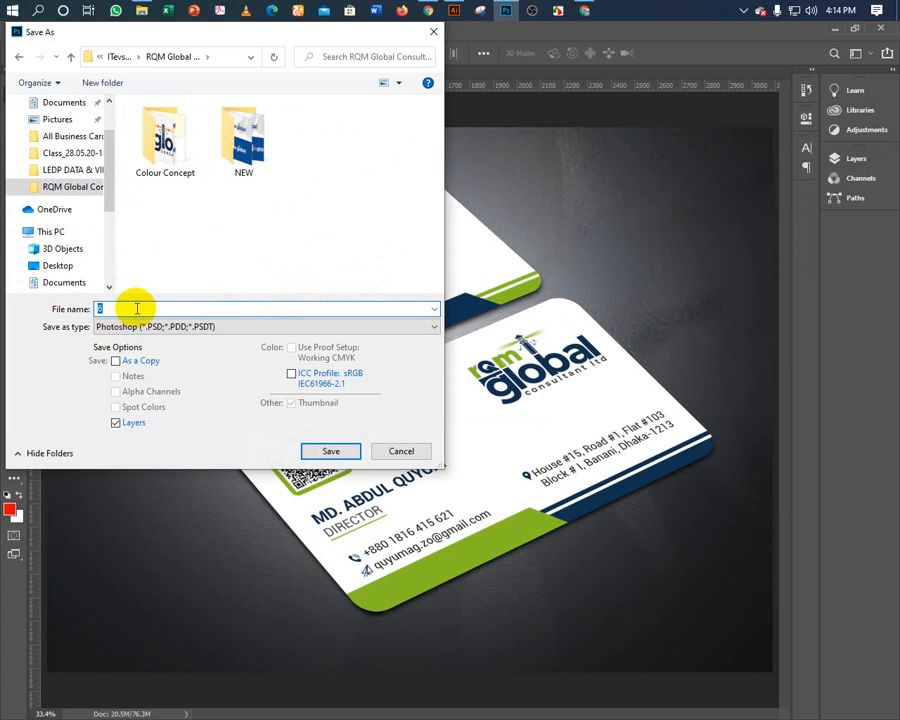
{"action": "type", "text": "B"}
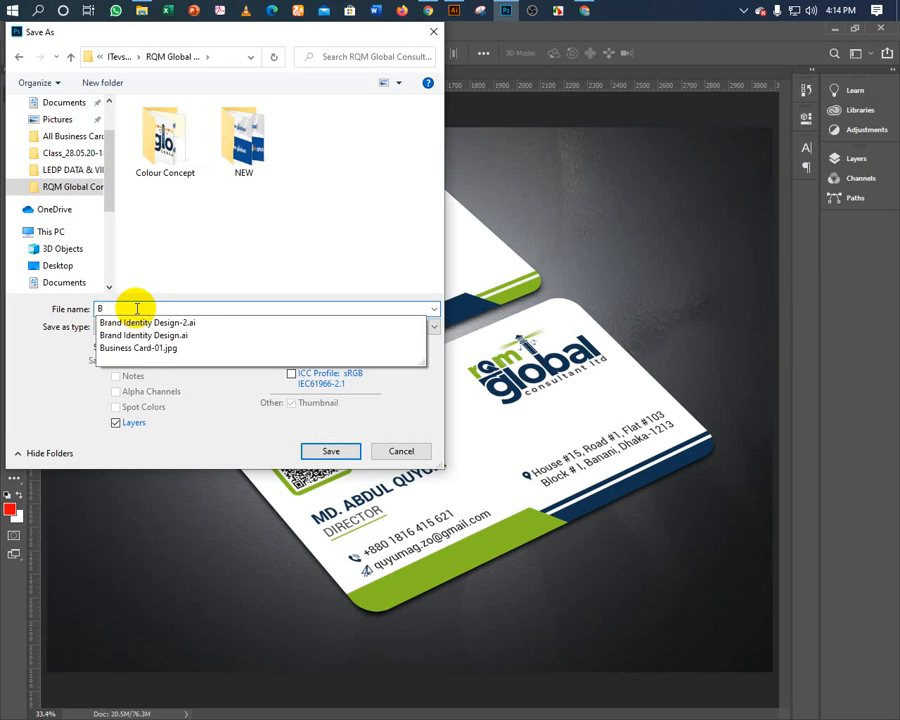
{"action": "key", "text": "Down"}
{"action": "key", "text": "Down"}
{"action": "key", "text": "Down"}
{"action": "key", "text": "BackSpace"}
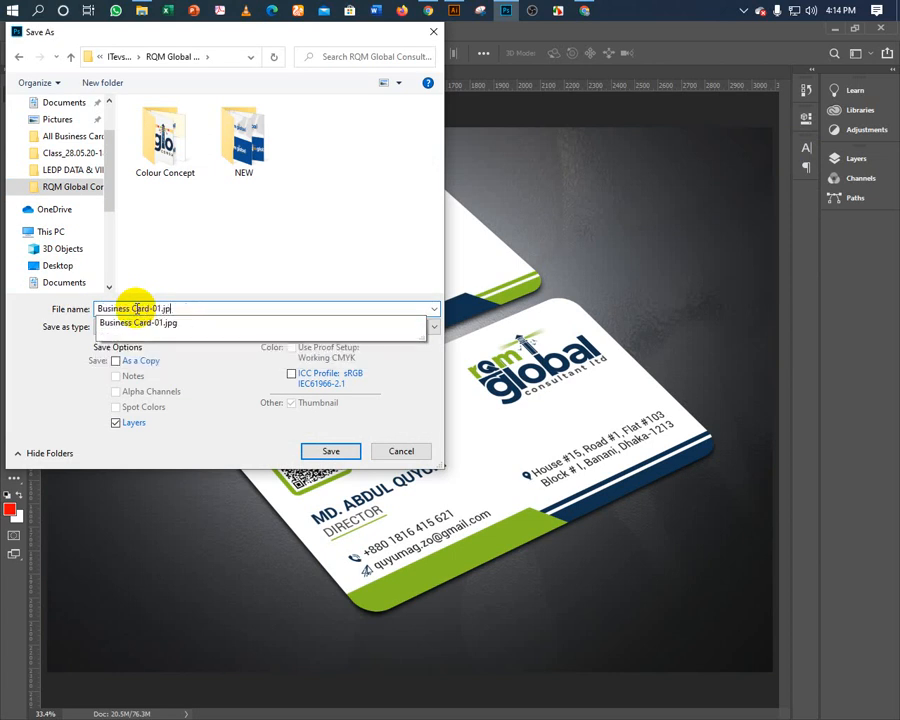
{"action": "type", "text": "2"}
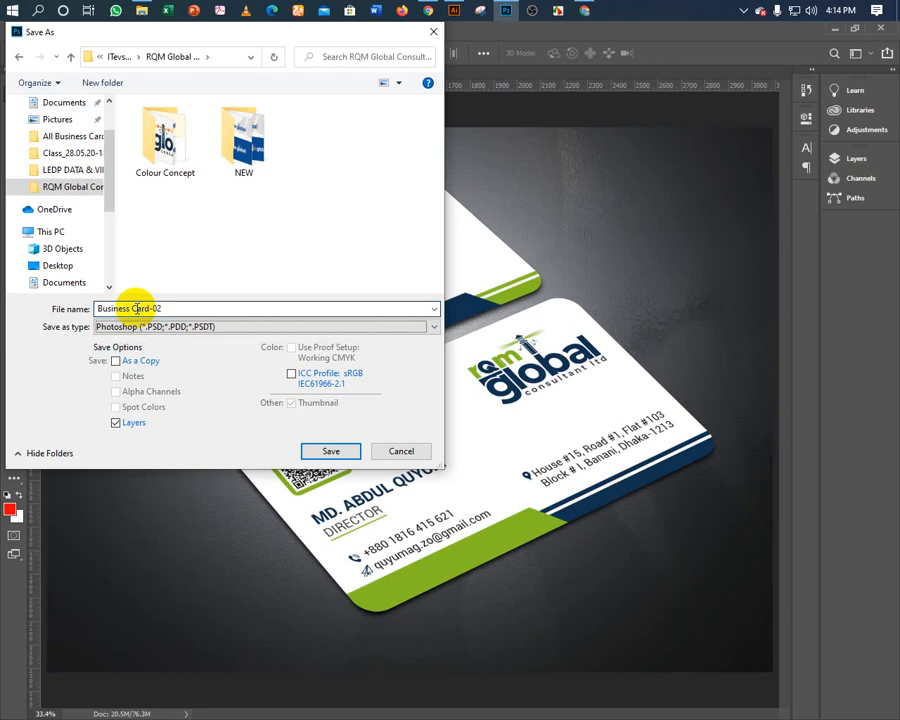
{"action": "key", "text": "Tab"}
{"action": "key", "text": "j"}
{"action": "key", "text": "Return"}
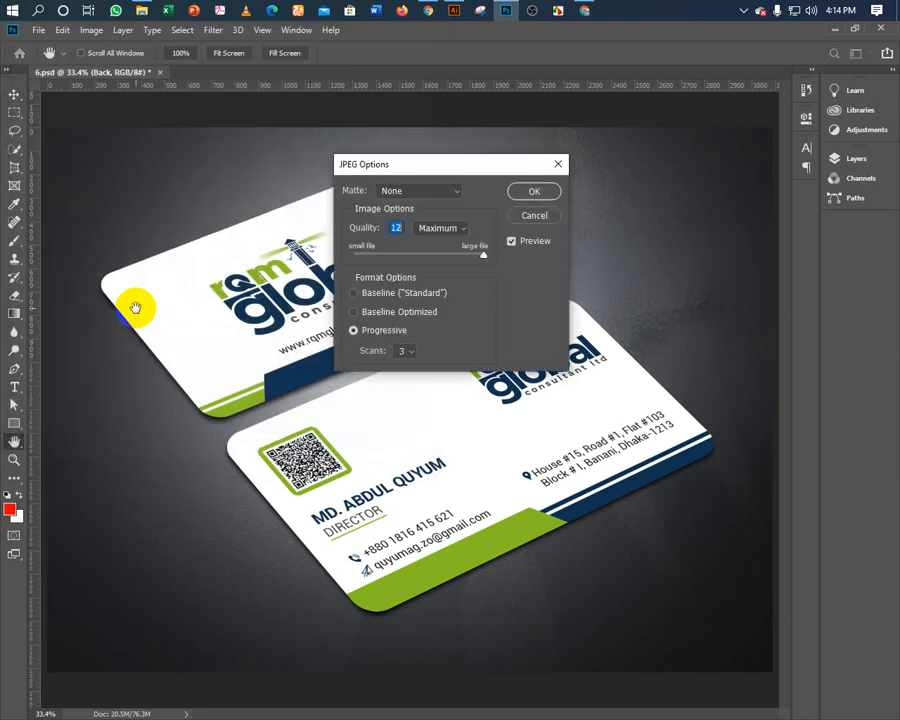
{"action": "key", "text": "Return"}
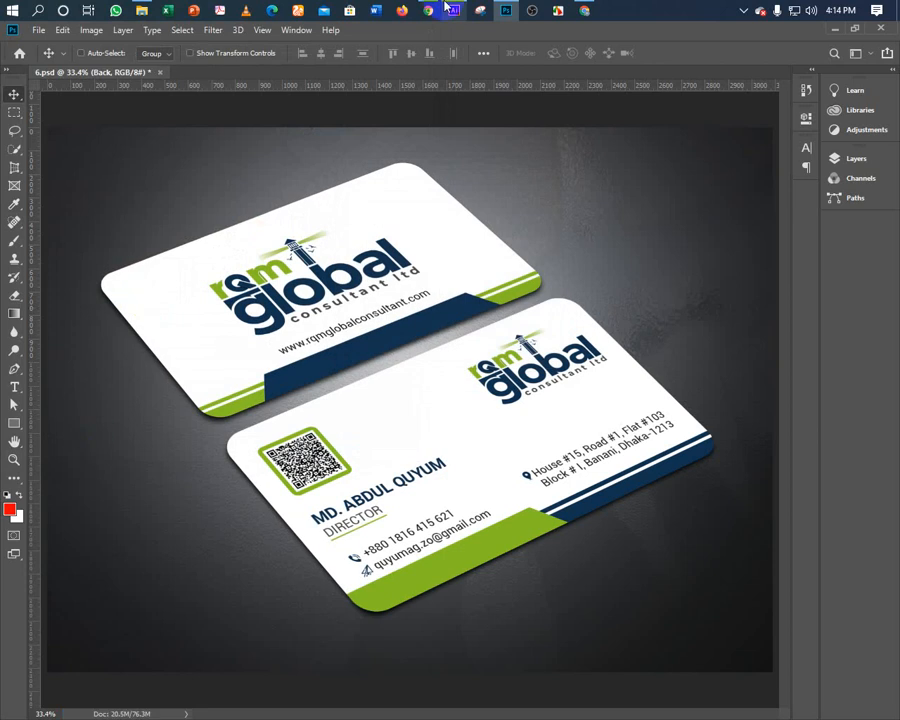
Close 6.psd without saving changes.
{"action": "mouse_move", "coordinate": [451, 8]}
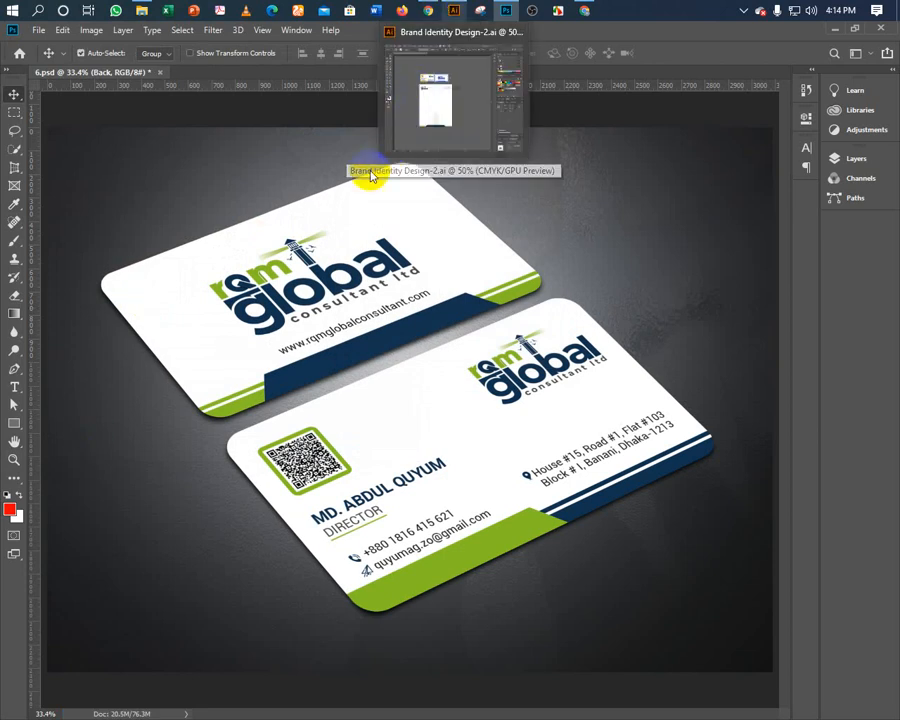
{"action": "key", "text": "ctrl+w"}
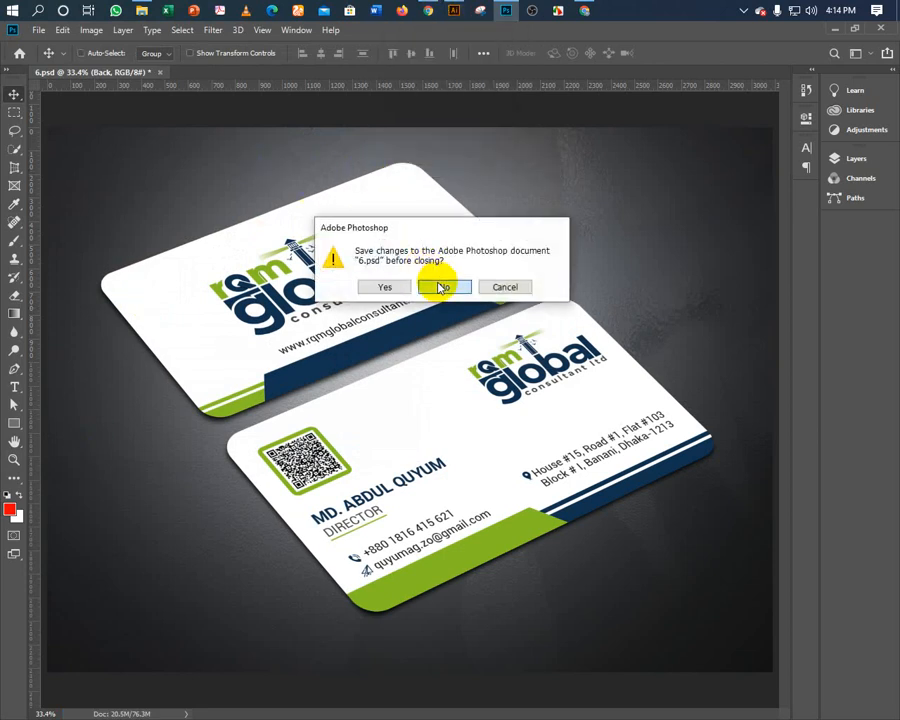
{"action": "left_click", "coordinate": [440, 286]}
Open Letterhead Mockup.psd from the DESIGN > MOCKUP folder.
{"action": "left_click", "coordinate": [28, 225]}
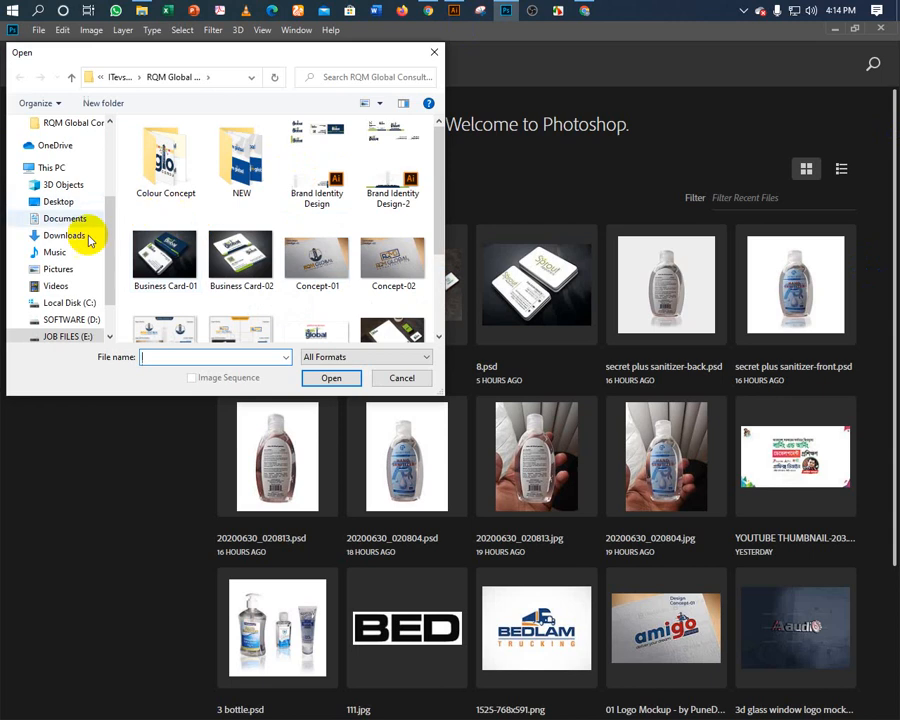
{"action": "scroll", "coordinate": [80, 252], "scroll_direction": "up", "scroll_amount": 1}
{"action": "scroll", "coordinate": [80, 250], "scroll_direction": "up", "scroll_amount": 2}
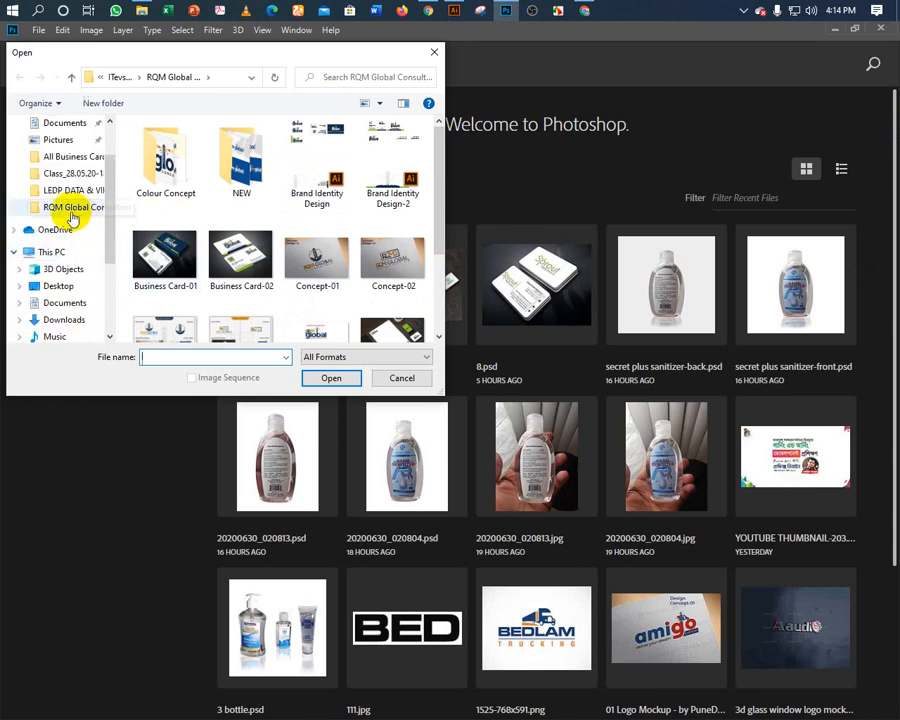
{"action": "left_click", "coordinate": [72, 80]}
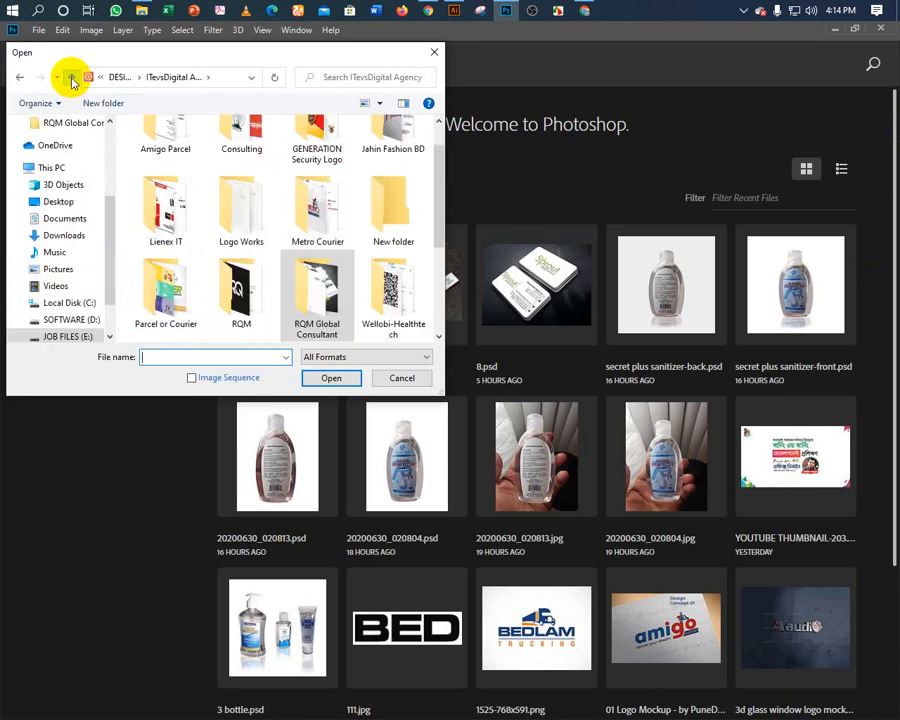
{"action": "left_click", "coordinate": [70, 80]}
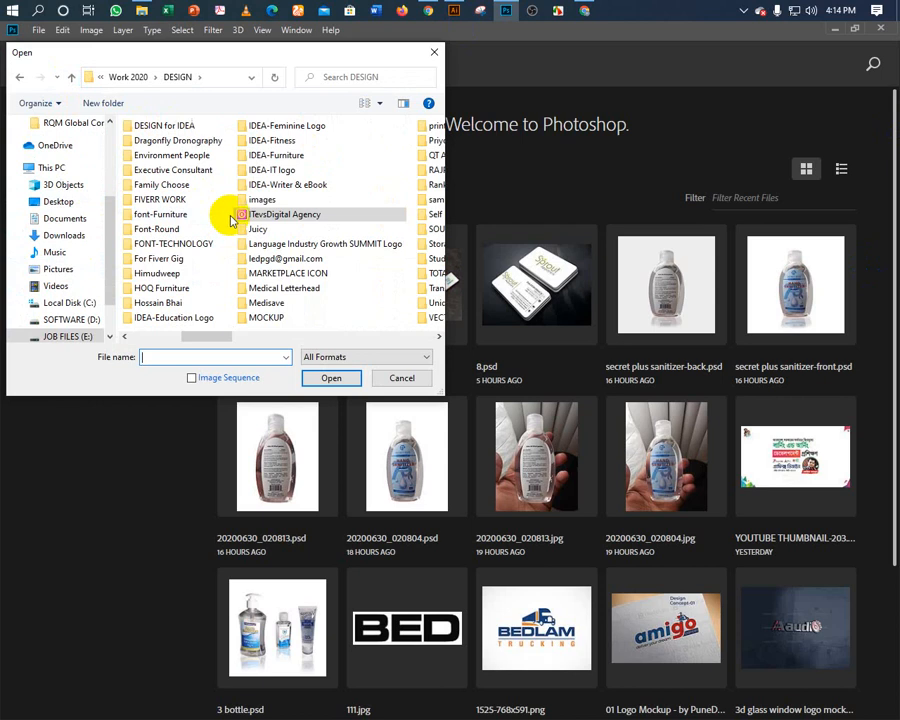
{"action": "double_click", "coordinate": [256, 316]}
{"action": "scroll", "coordinate": [248, 272], "scroll_direction": "down", "scroll_amount": 1}
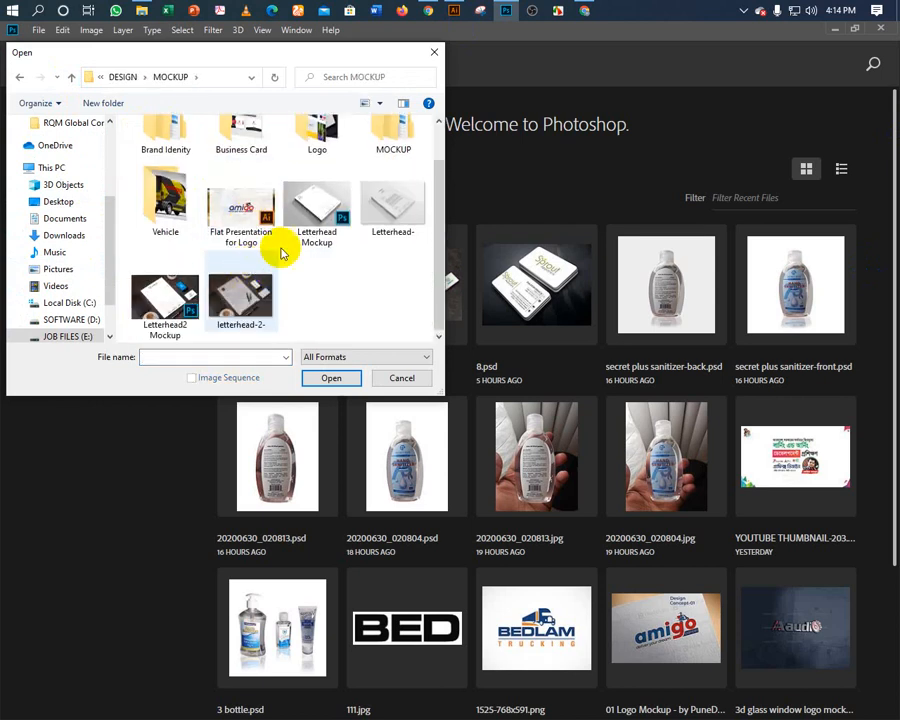
{"action": "double_click", "coordinate": [298, 218]}
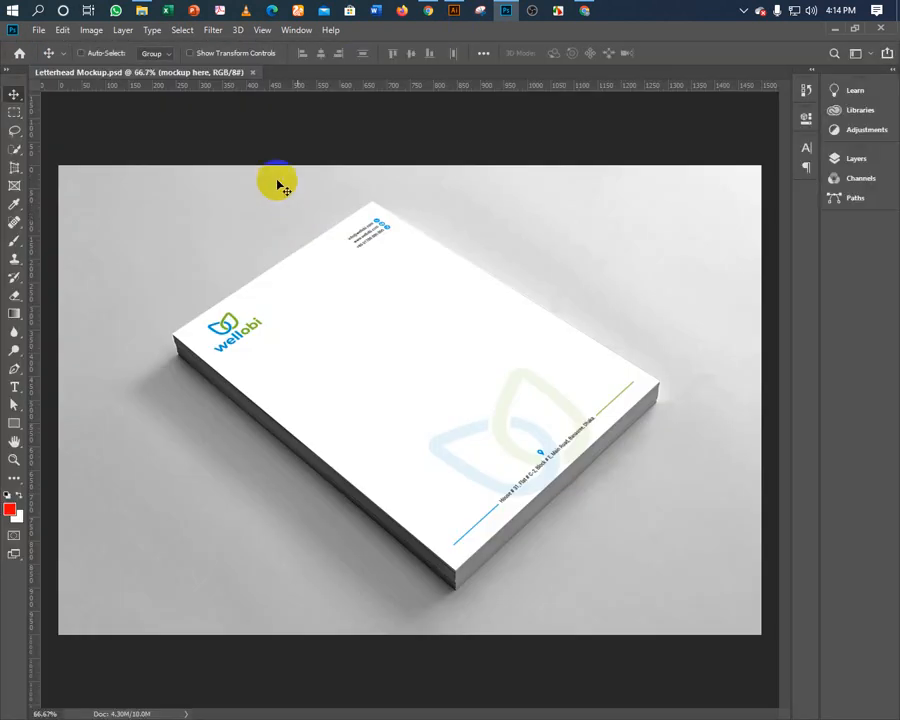
Drop the rqm global letterhead from Illustrator into the mockup's smart object, scaled to fill the page.
{"action": "left_click", "coordinate": [837, 159]}
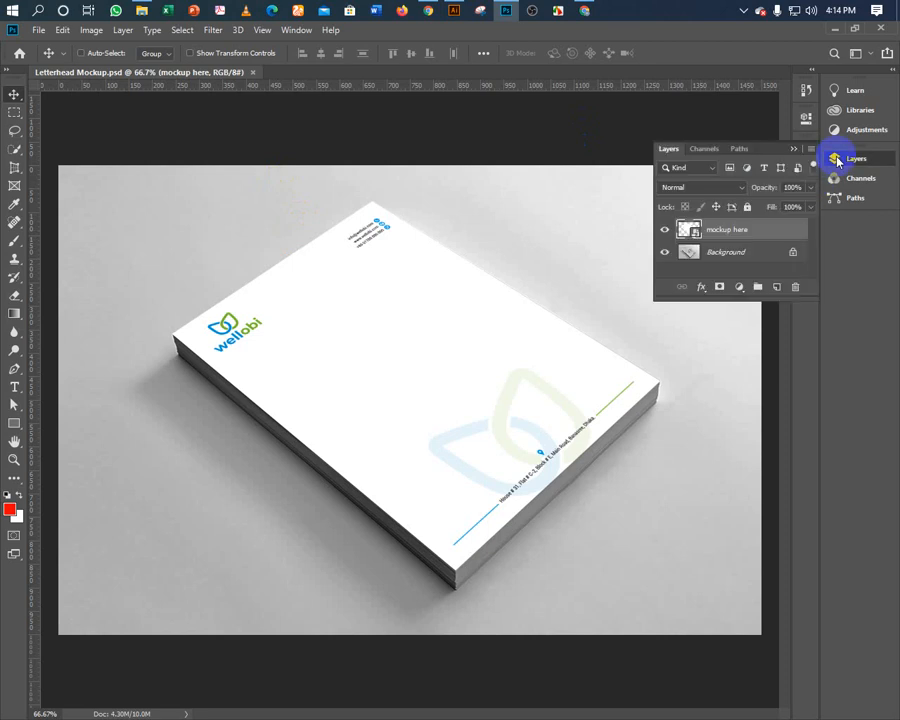
{"action": "double_click", "coordinate": [690, 230]}
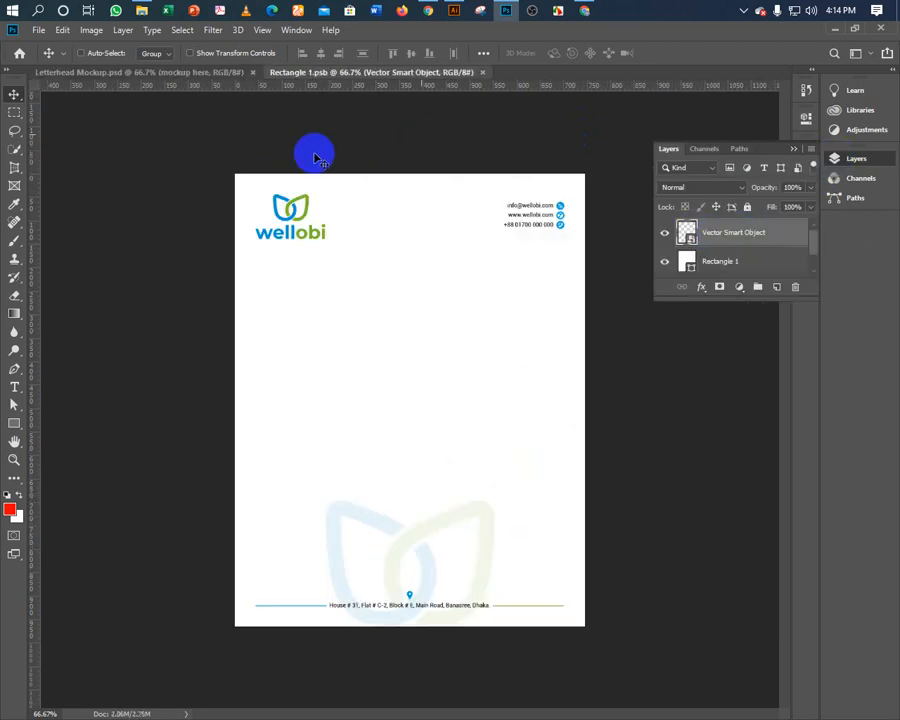
{"action": "left_click", "coordinate": [452, 11]}
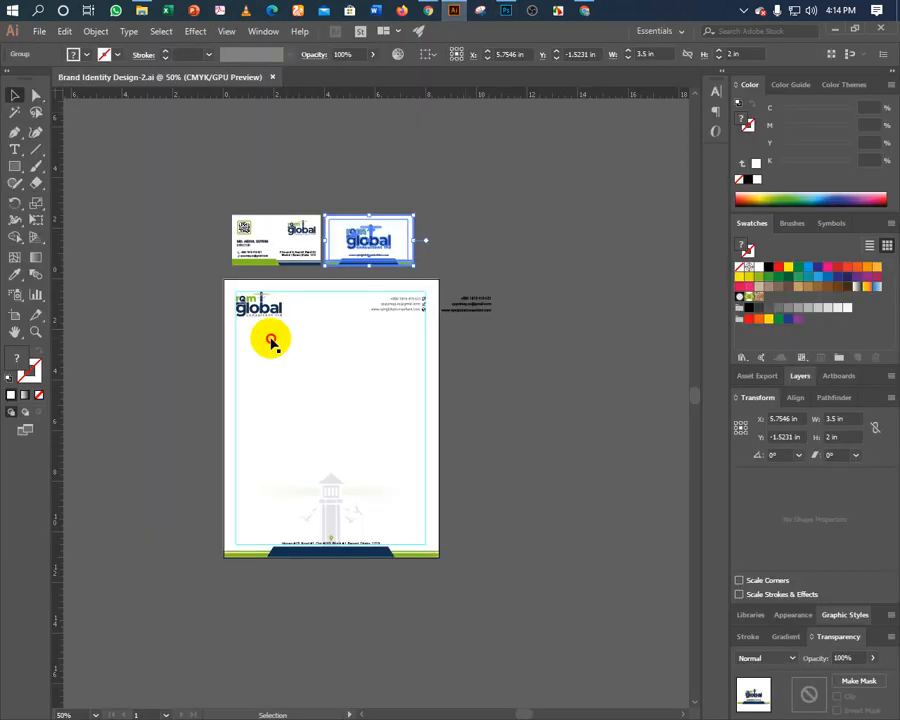
{"action": "left_click", "coordinate": [254, 314]}
{"action": "left_click_drag", "start_coordinate": [254, 314], "coordinate": [384, 328]}
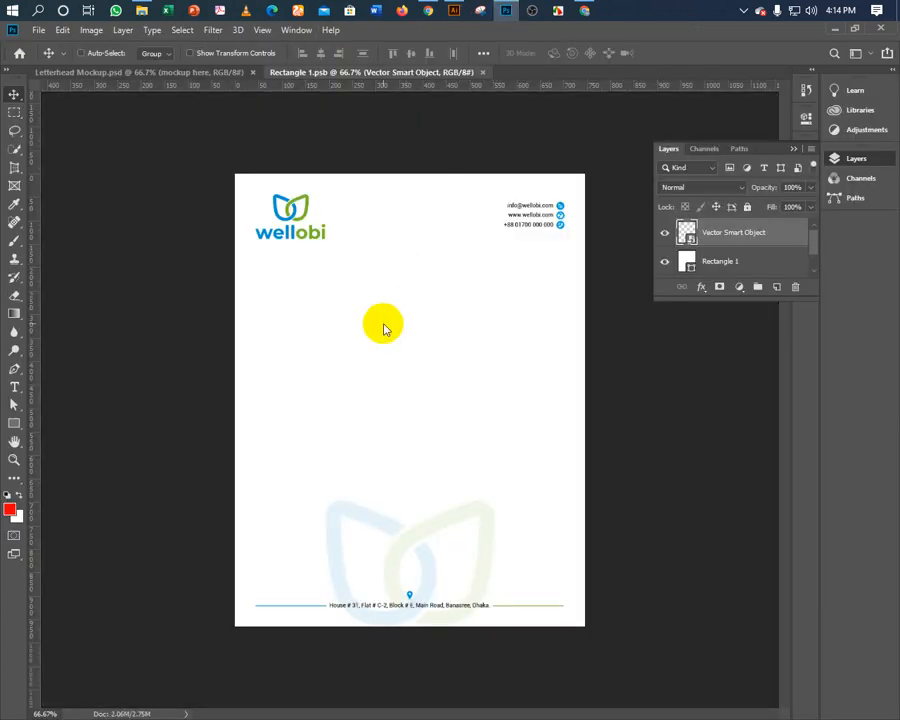
{"action": "left_click_drag", "start_coordinate": [384, 328], "coordinate": [323, 331]}
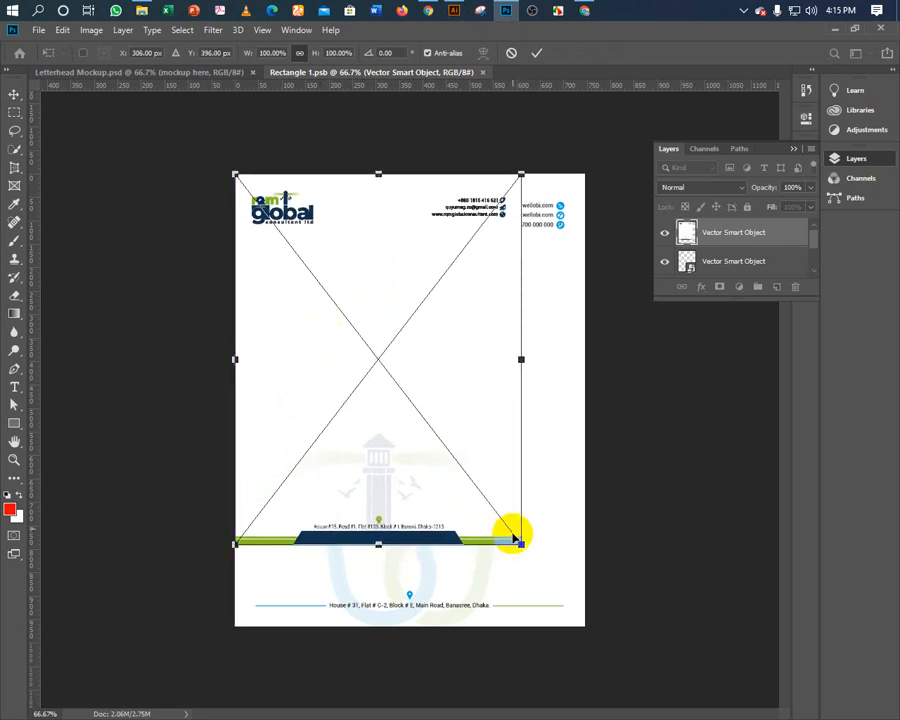
{"action": "left_click_drag", "start_coordinate": [520, 544], "coordinate": [581, 629]}
{"action": "left_click", "coordinate": [535, 53]}
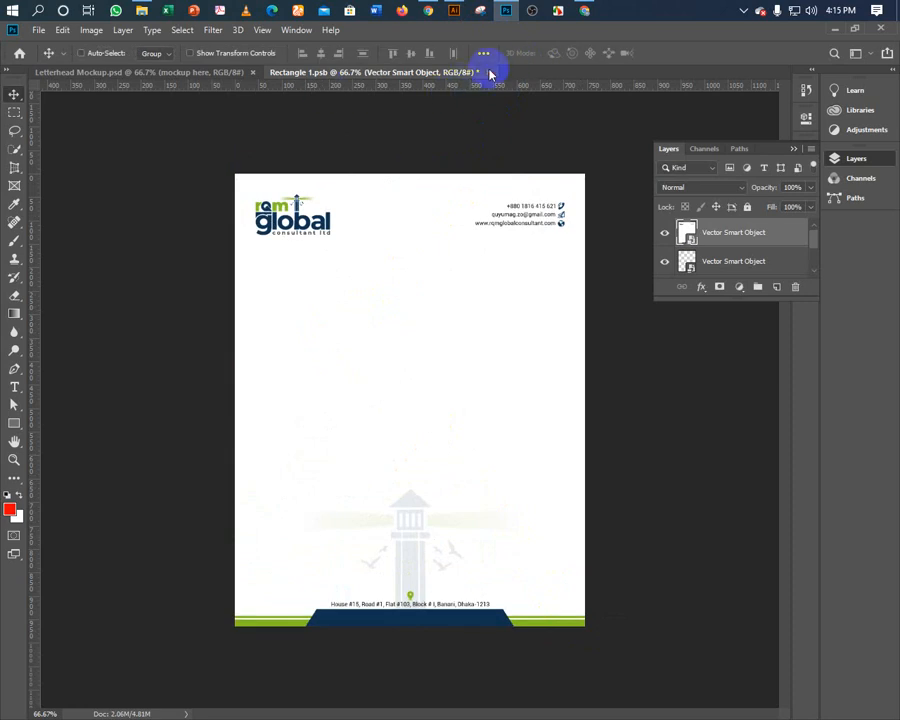
Save the smart object into the mockup, fit it in the window, and bring up Save As.
{"action": "left_click", "coordinate": [488, 72]}
{"action": "left_click", "coordinate": [368, 286]}
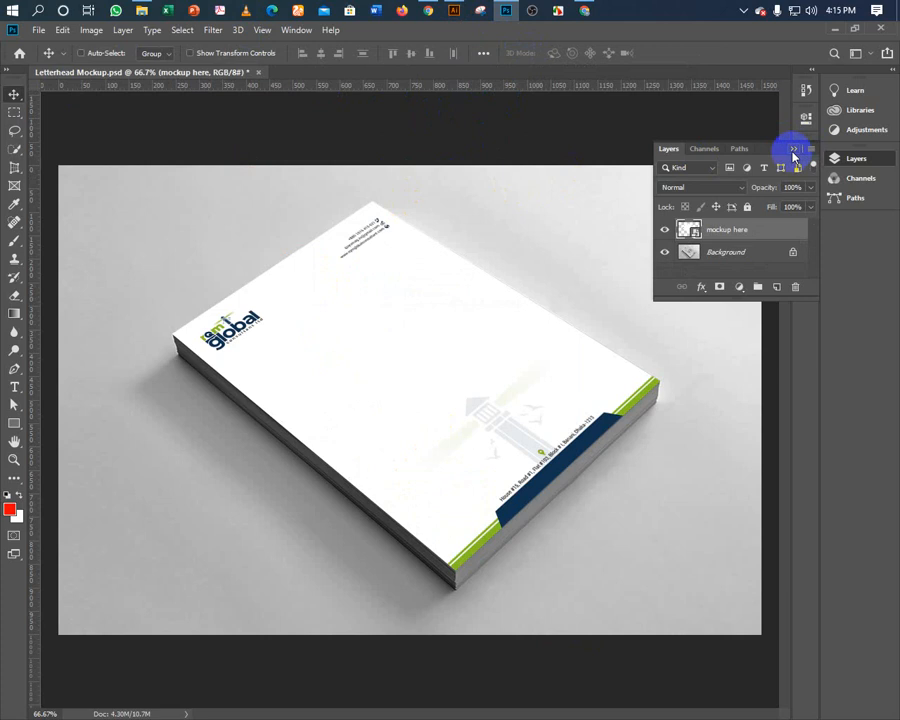
{"action": "left_click", "coordinate": [794, 150]}
{"action": "key", "text": "ctrl+0"}
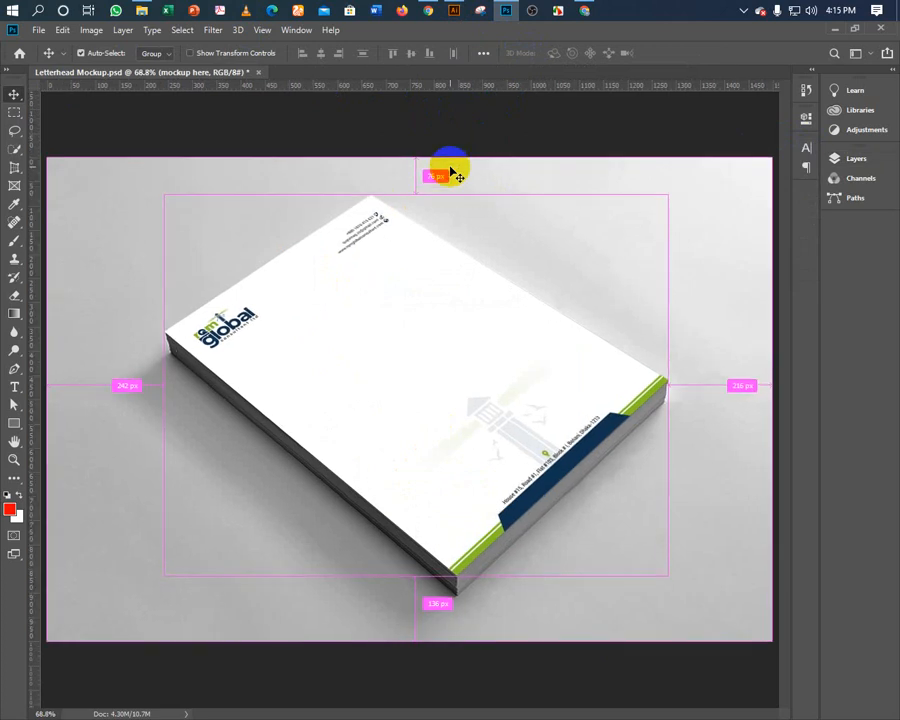
{"action": "key", "text": "ctrl+shift+s"}
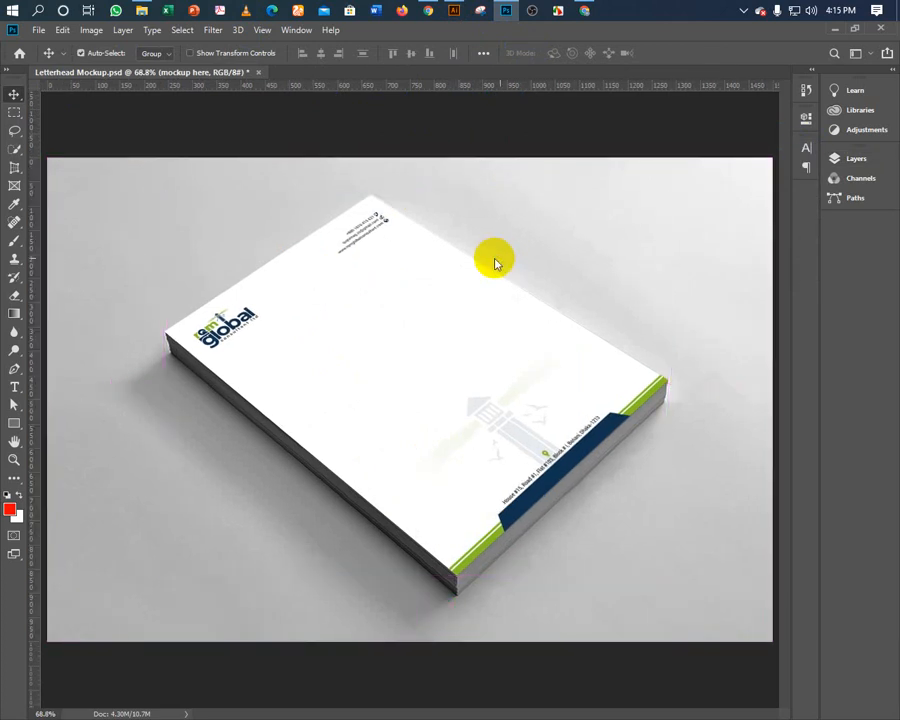
{"action": "left_click", "coordinate": [658, 153]}
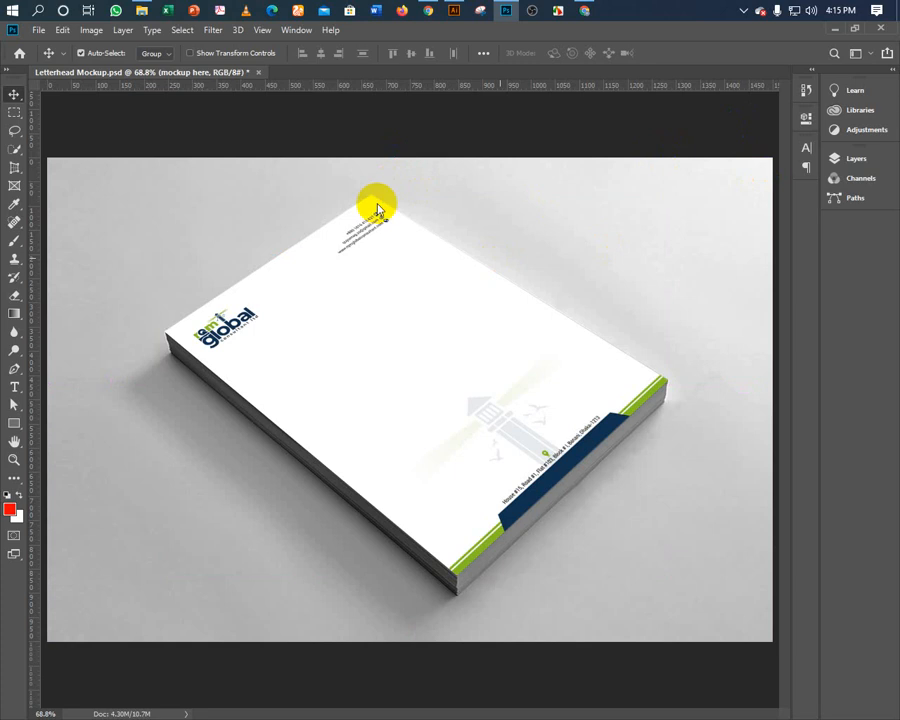
{"action": "key", "text": "ctrl+shift+s"}
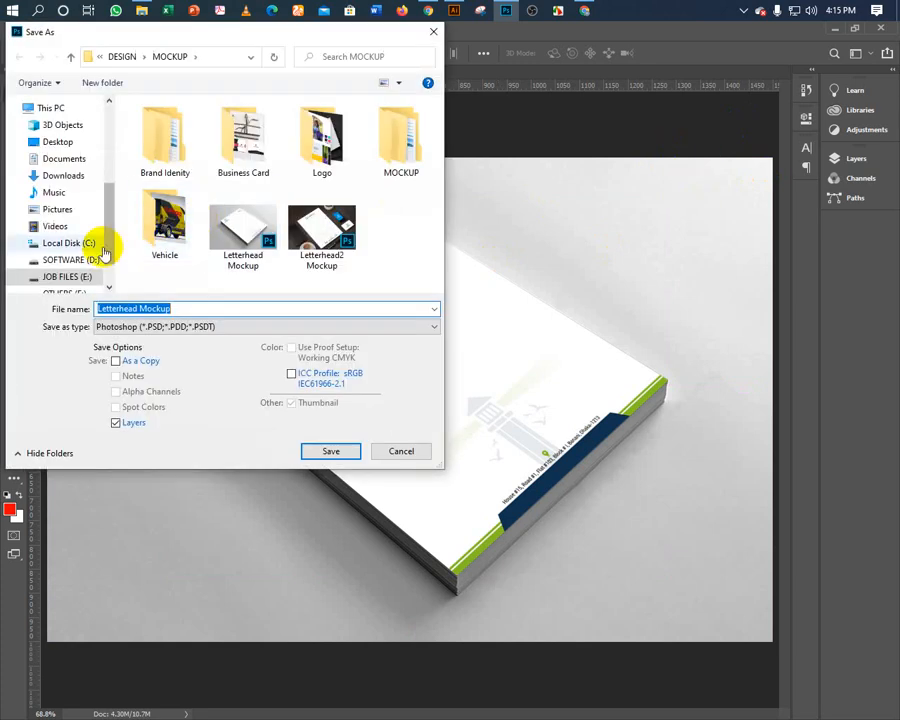
Save the letterhead mockup as JPEG 'Letterhead-2' in the RQM Global Consultant folder.
{"action": "scroll", "coordinate": [100, 250], "scroll_direction": "up", "scroll_amount": 2}
{"action": "left_click", "coordinate": [155, 308]}
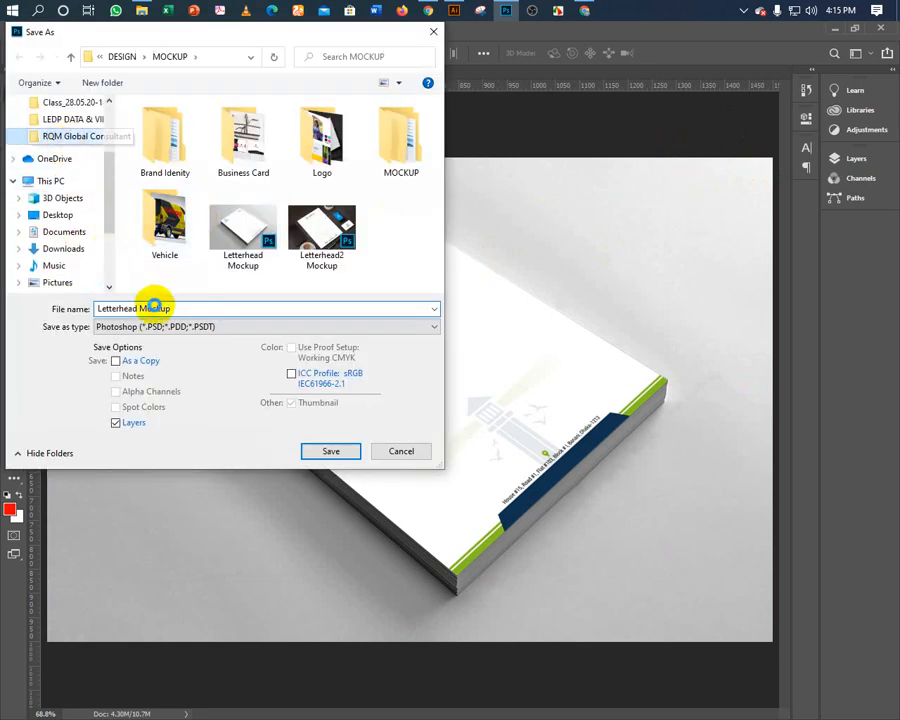
{"action": "left_click", "coordinate": [184, 311]}
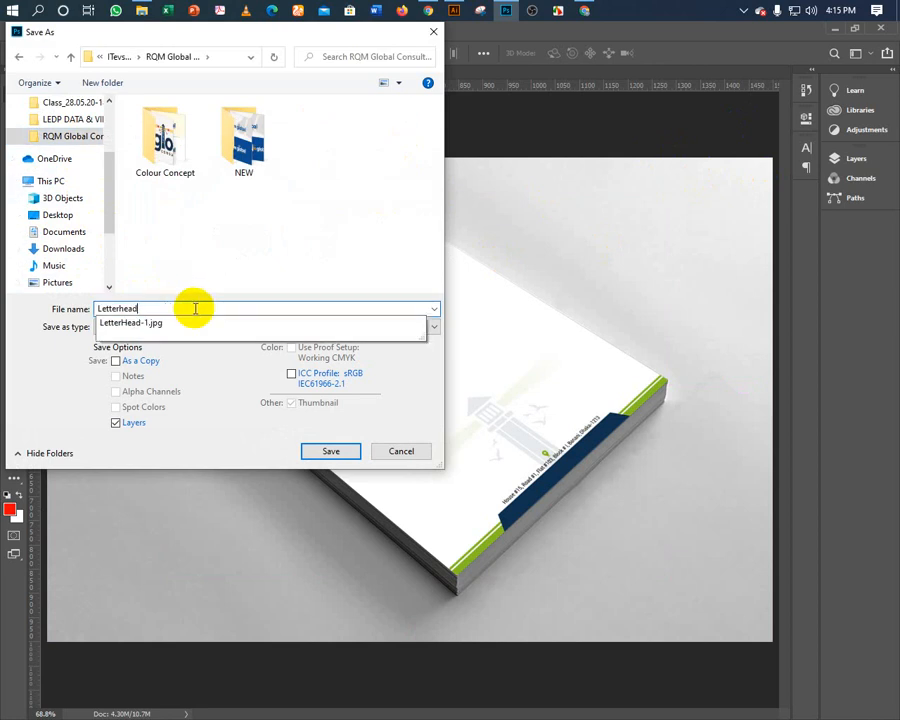
{"action": "type", "text": "2"}
{"action": "key", "text": "Tab"}
{"action": "key", "text": "j"}
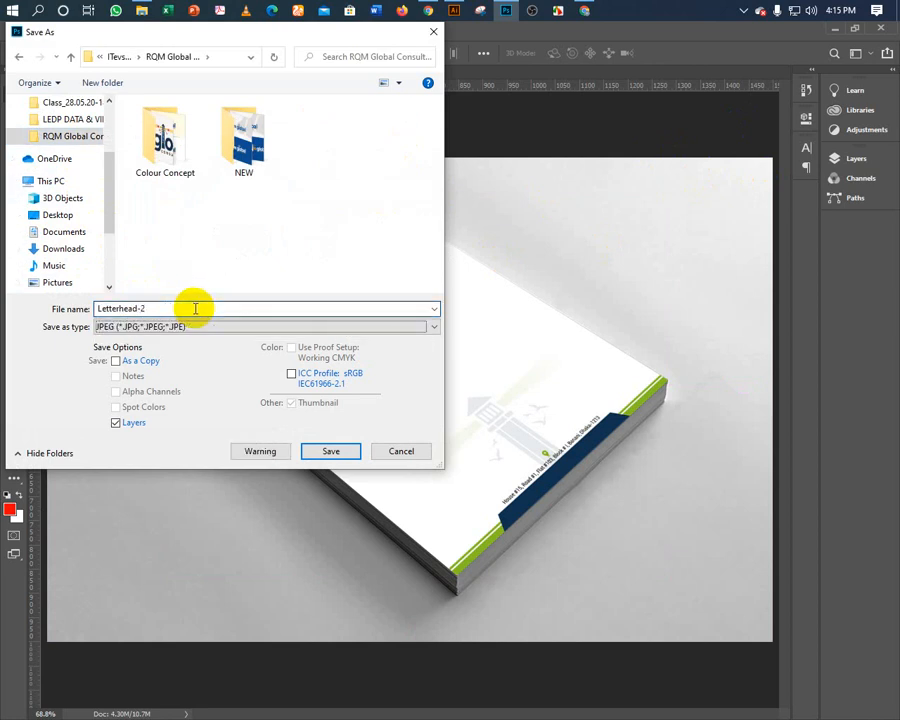
{"action": "key", "text": "Return"}
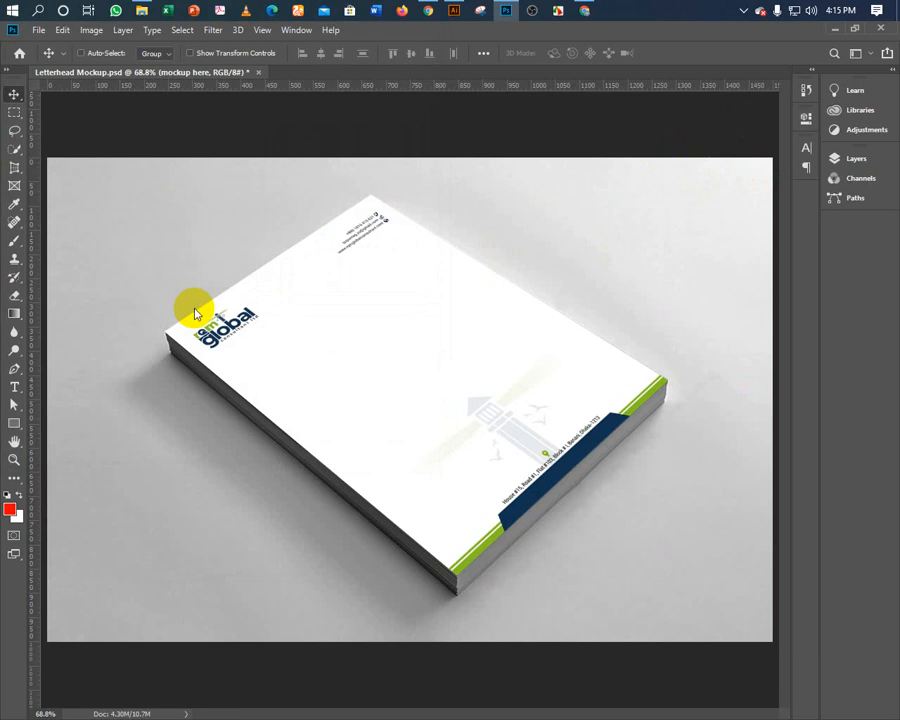
{"action": "key", "text": "Return"}
Close the letterhead mockup document without saving changes.
{"action": "key", "text": "ctrl"}
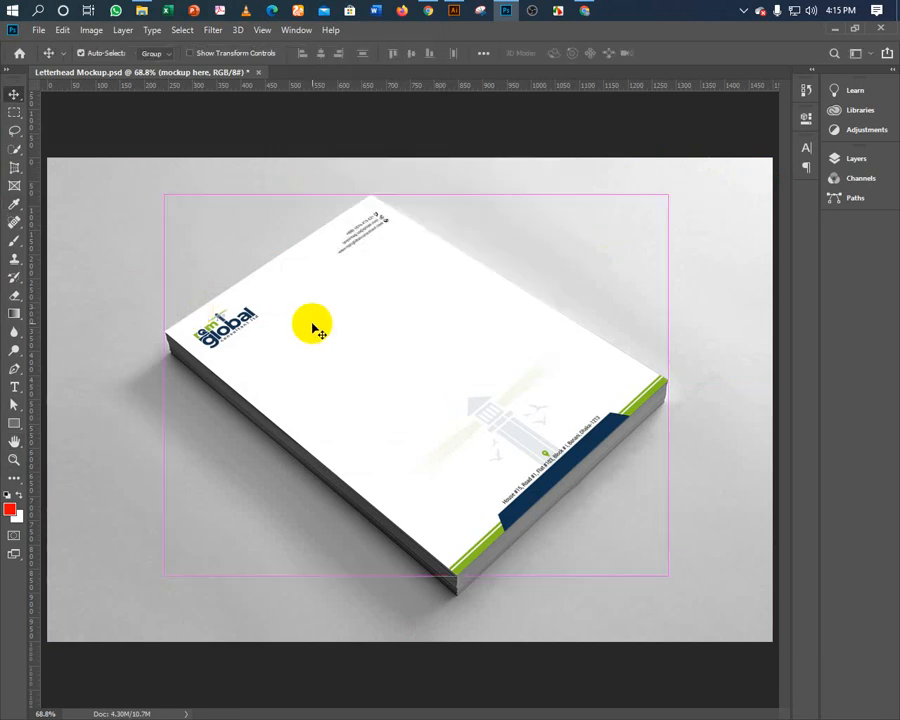
{"action": "key", "text": "ctrl+w"}
{"action": "left_click", "coordinate": [447, 287]}
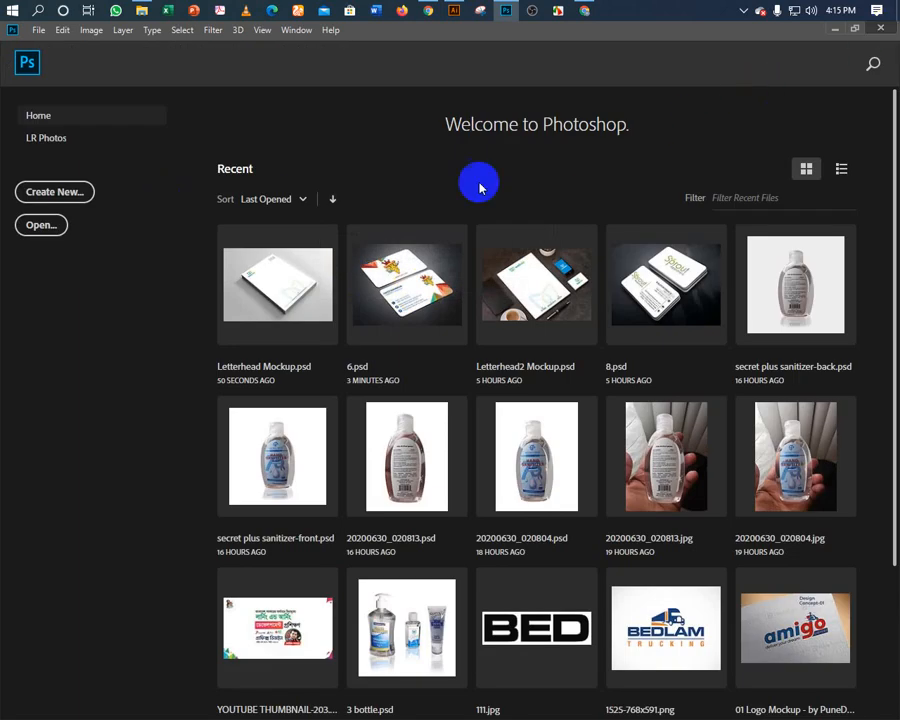
Close the Brand Identity document in Illustrator, minimise Illustrator, and open File Explorer on JOB FILES (E:).
{"action": "left_click", "coordinate": [453, 13]}
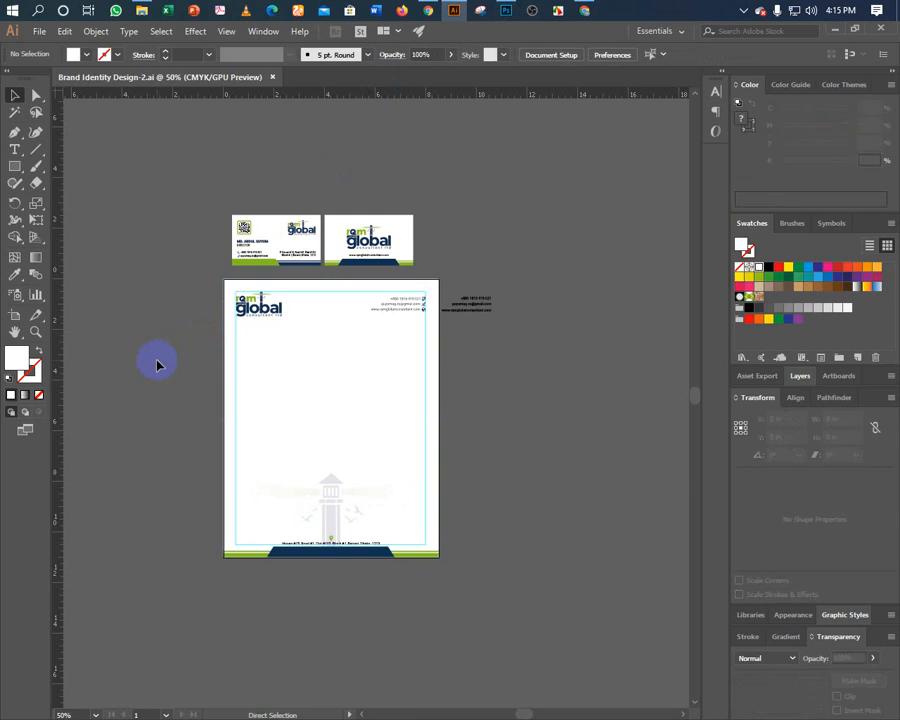
{"action": "key", "text": "ctrl+w"}
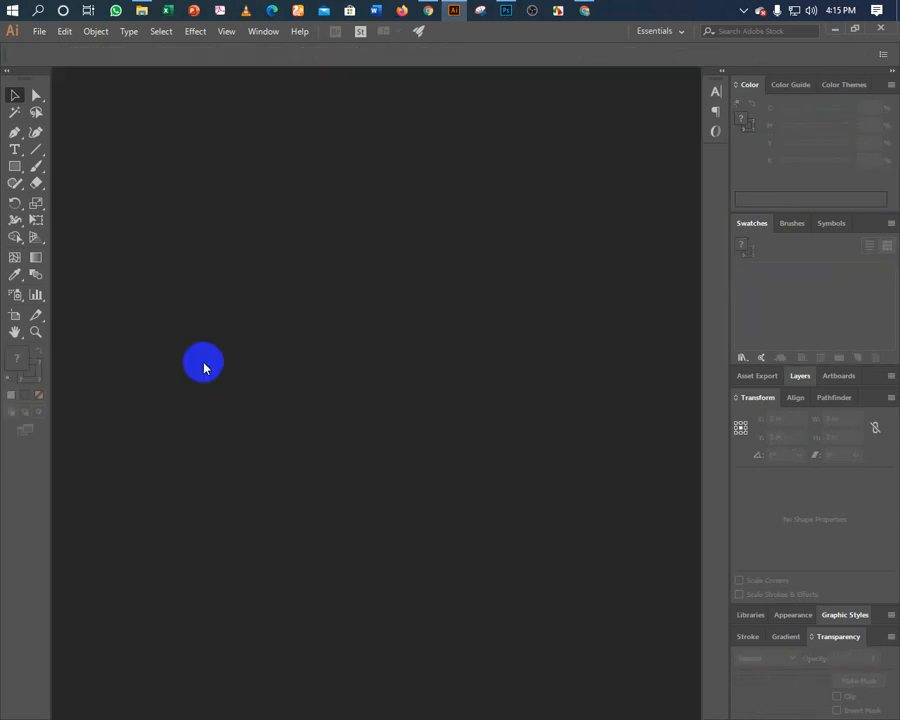
{"action": "left_click", "coordinate": [833, 31]}
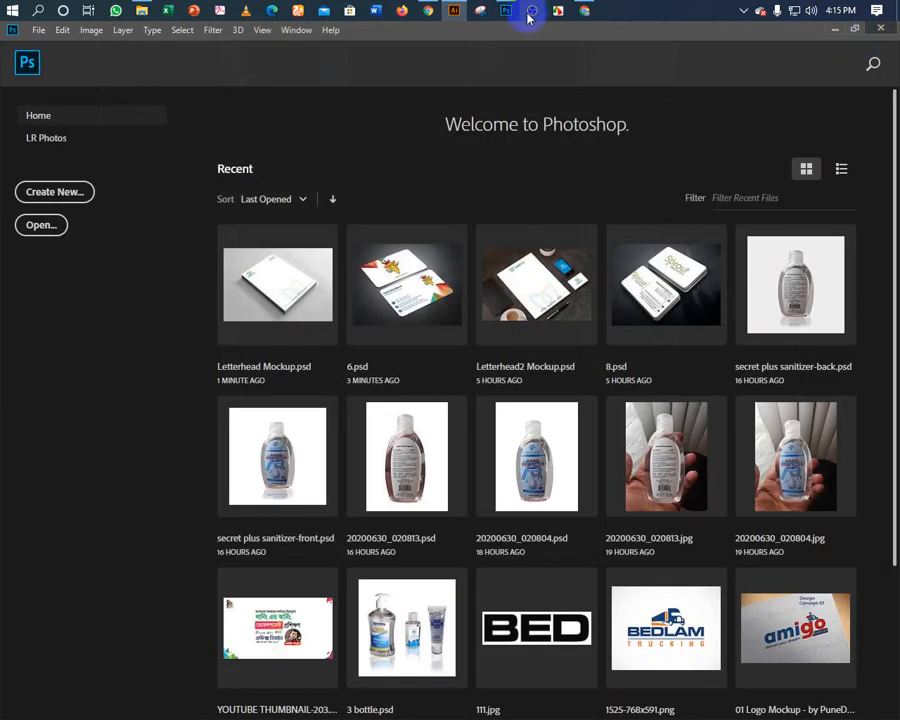
{"action": "left_click", "coordinate": [141, 11]}
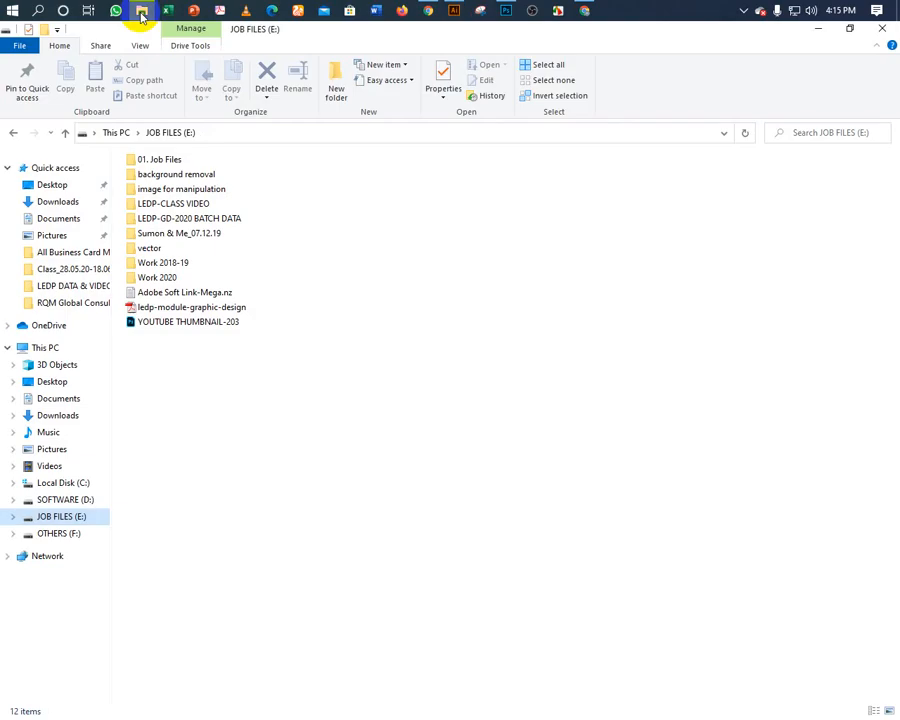
Open Business Card-01 from the RQM Global Consultant folder in Photos.
{"action": "left_click", "coordinate": [48, 303]}
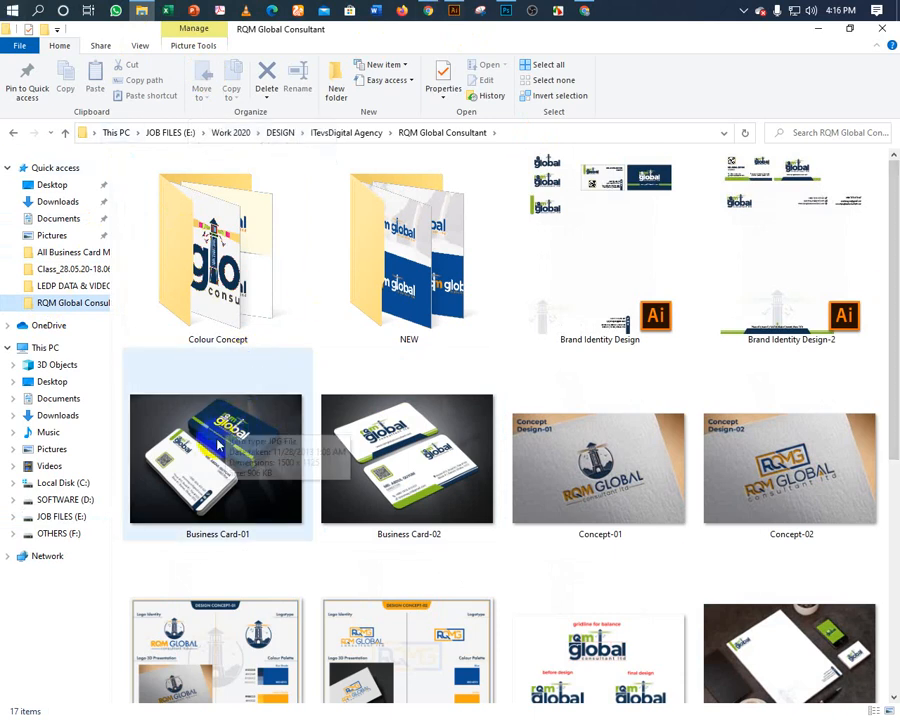
{"action": "left_click", "coordinate": [251, 360]}
{"action": "key", "text": "Return"}
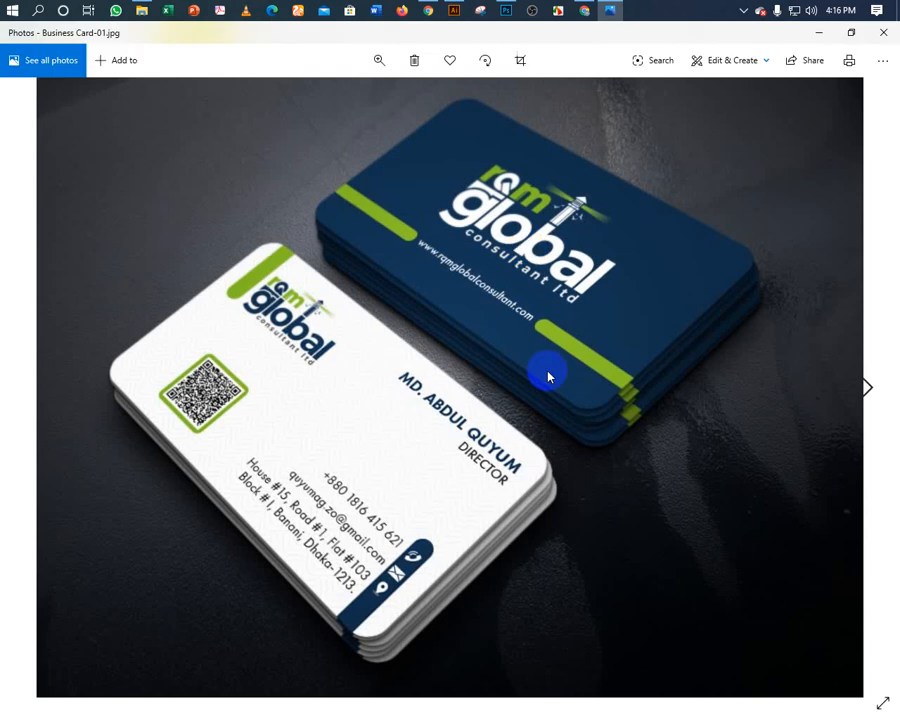
Compare Business Card-01 and Business Card-02 back and forth, then close Photos.
{"action": "left_click", "coordinate": [868, 388]}
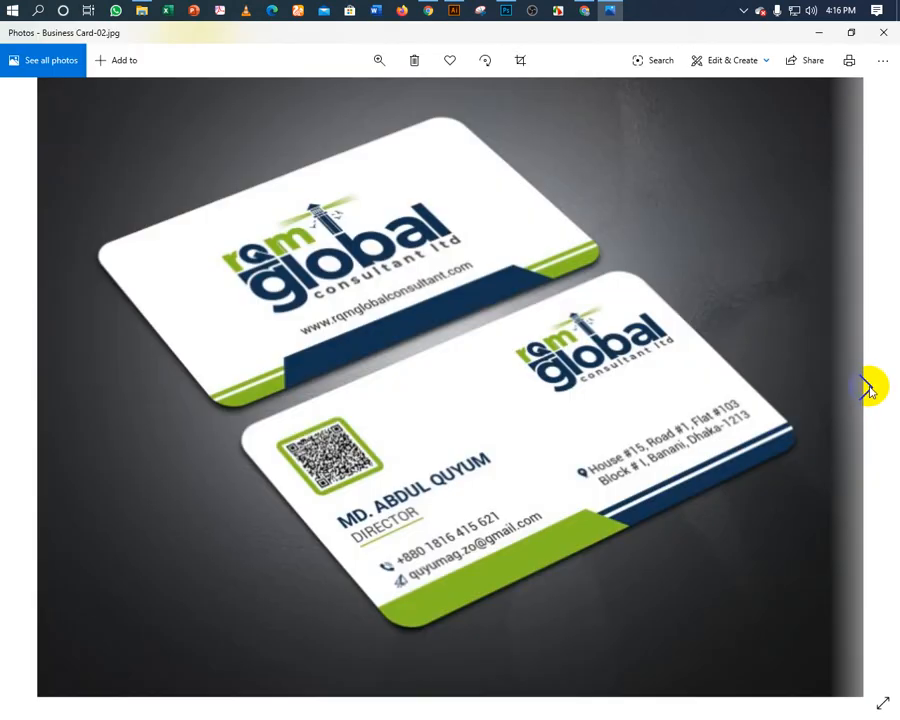
{"action": "left_click", "coordinate": [31, 391]}
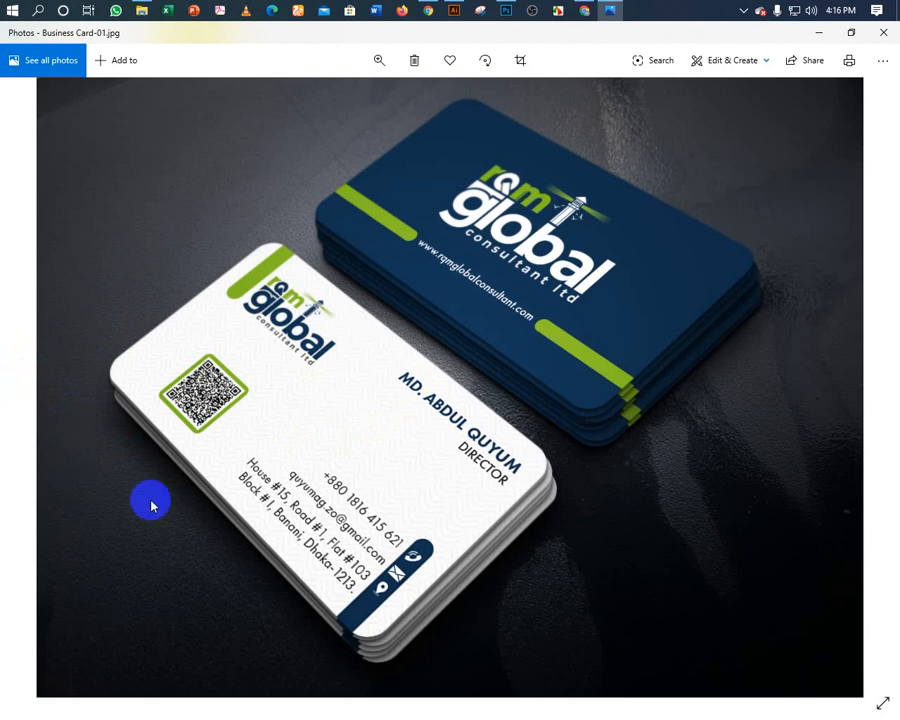
{"action": "mouse_move", "coordinate": [876, 444]}
{"action": "left_click", "coordinate": [870, 389]}
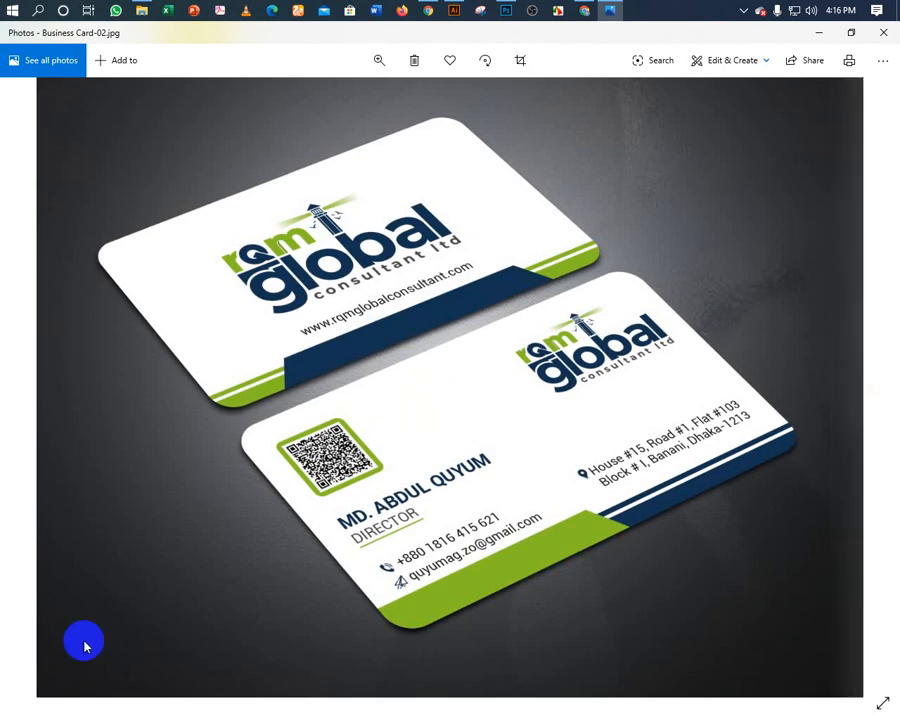
{"action": "mouse_move", "coordinate": [46, 436]}
{"action": "left_click", "coordinate": [32, 390]}
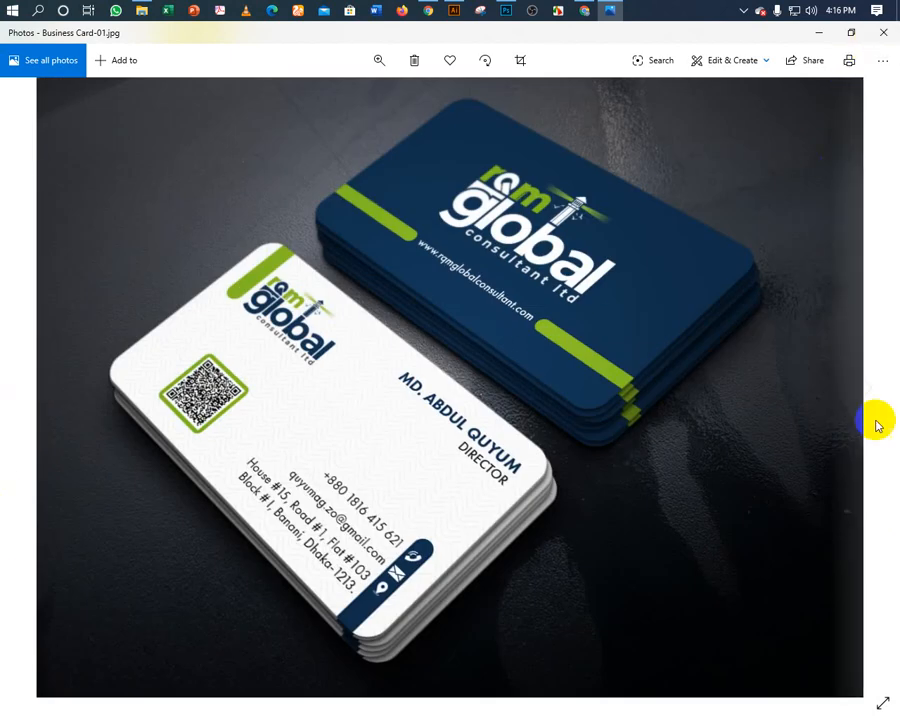
{"action": "left_click", "coordinate": [868, 388]}
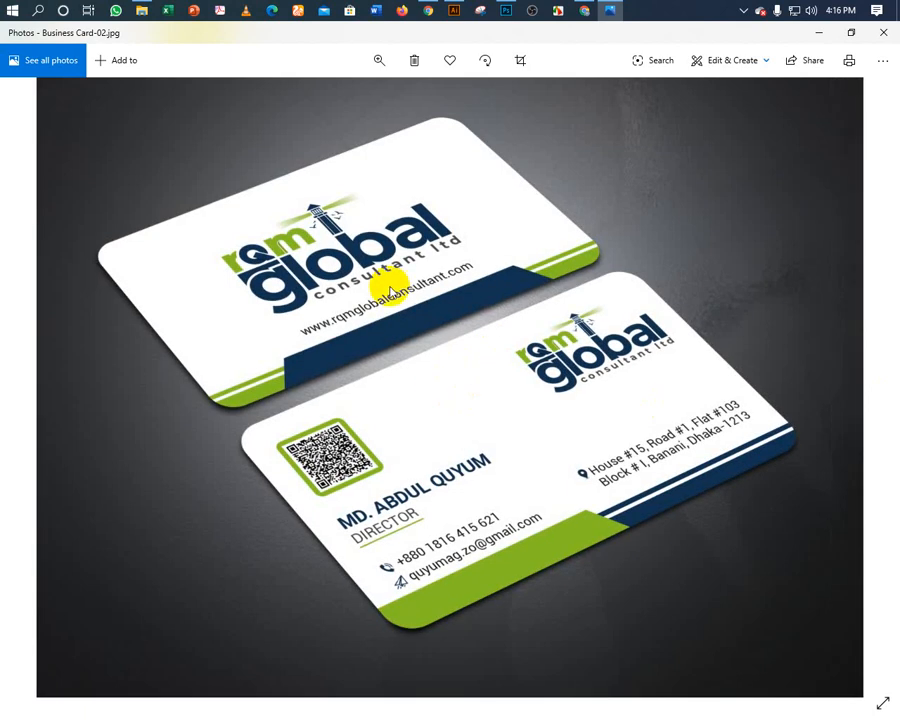
{"action": "left_click", "coordinate": [31, 382]}
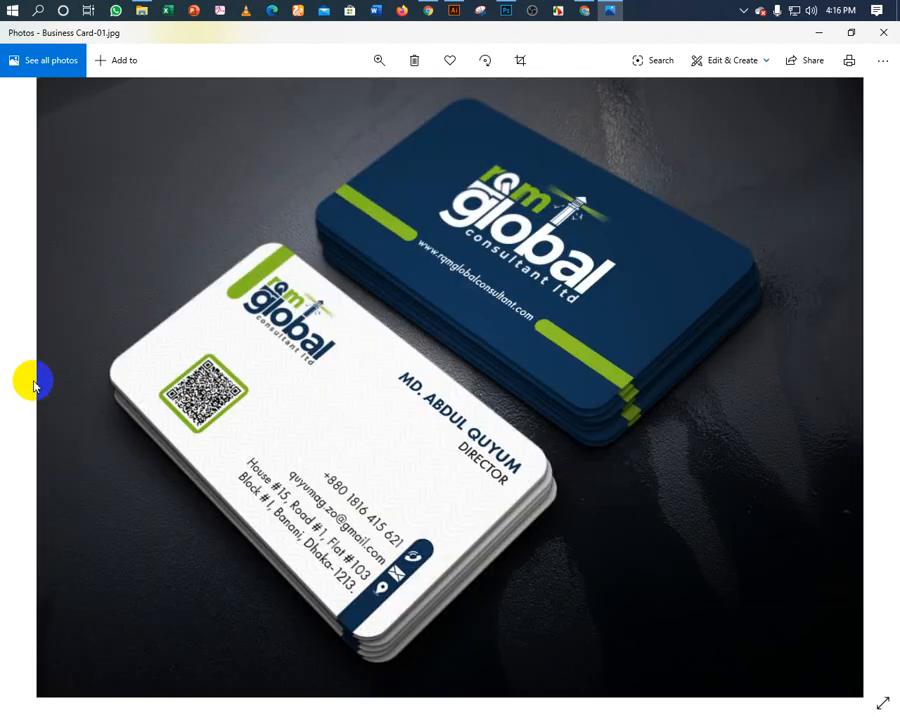
{"action": "left_click", "coordinate": [866, 384]}
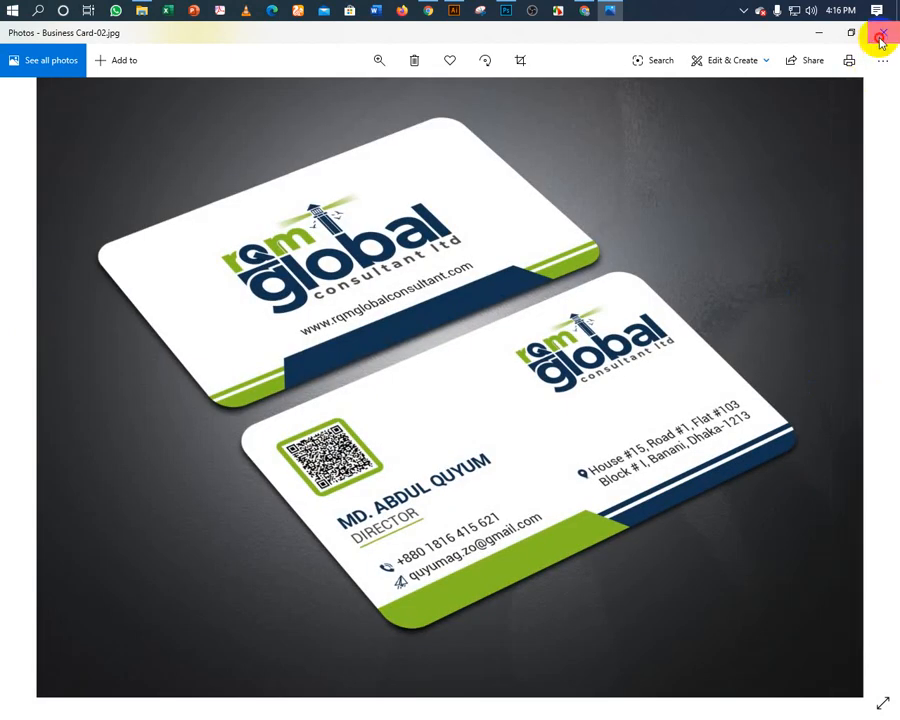
{"action": "left_click", "coordinate": [881, 33]}
View LetterHead-1, then Letterhead-2 and back again in Photos, then close the viewer.
{"action": "scroll", "coordinate": [695, 478], "scroll_direction": "down", "scroll_amount": 2}
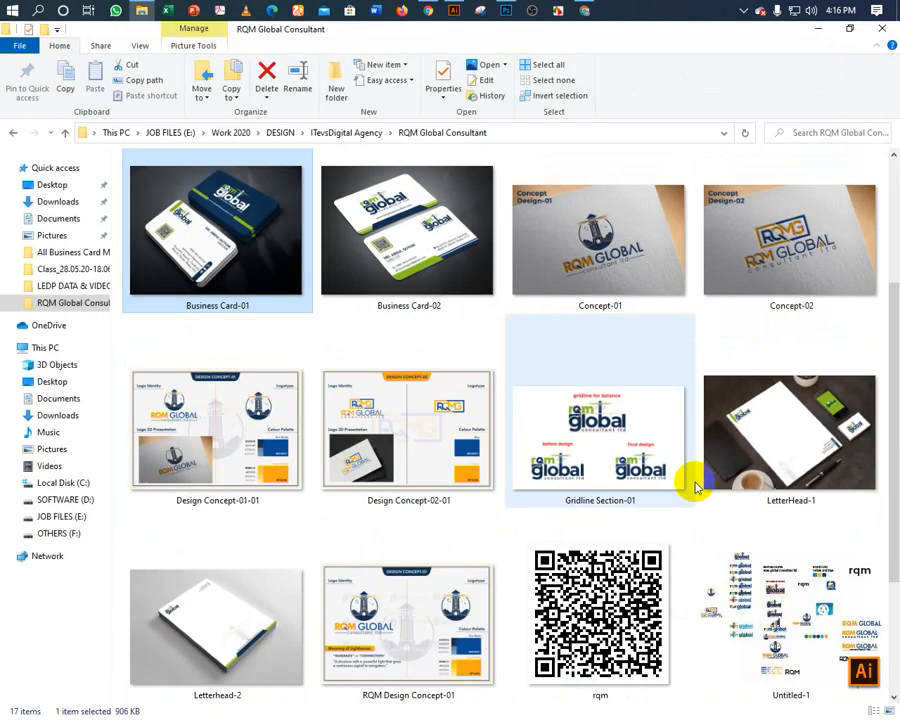
{"action": "double_click", "coordinate": [728, 447]}
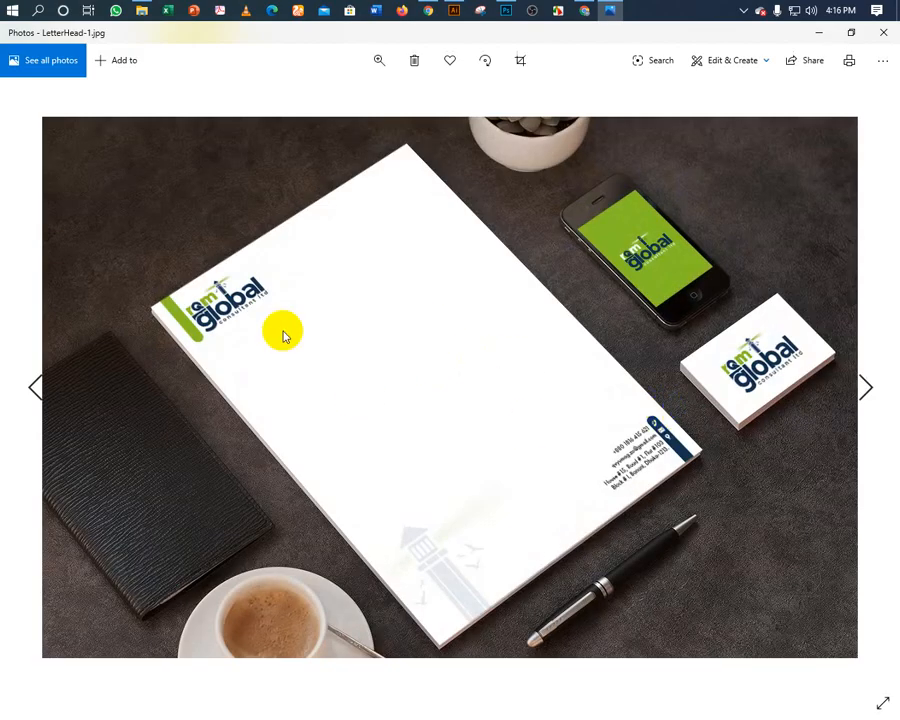
{"action": "left_click", "coordinate": [865, 389]}
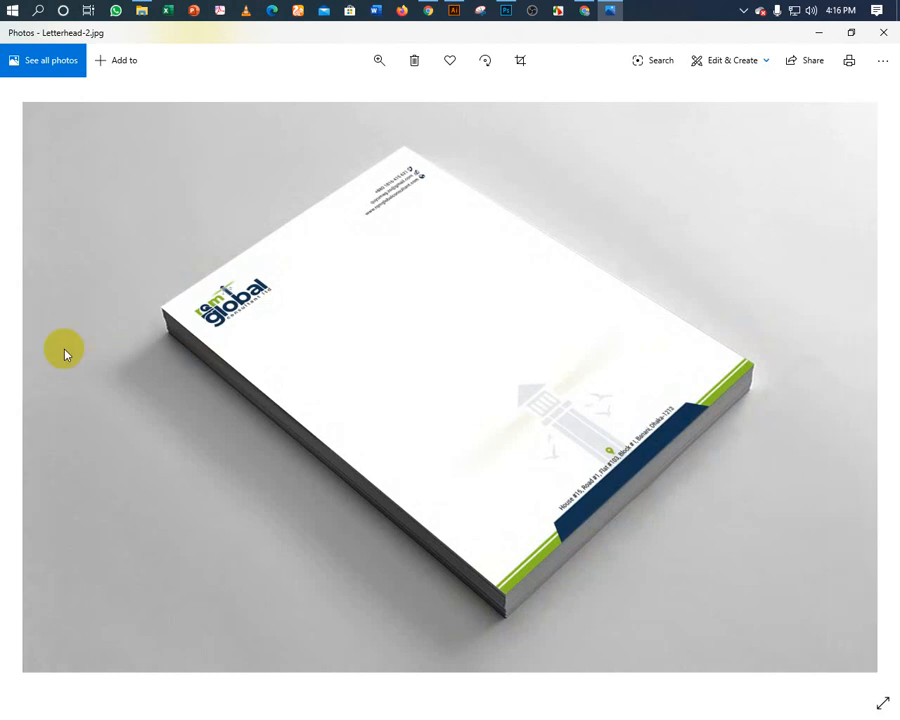
{"action": "left_click", "coordinate": [33, 389]}
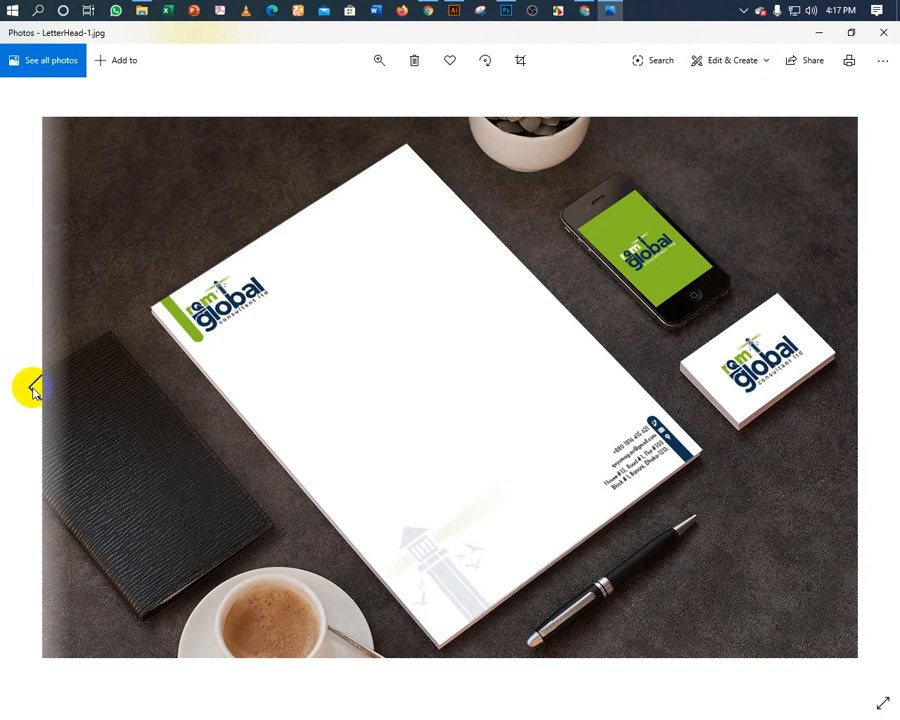
{"action": "left_click", "coordinate": [884, 34]}
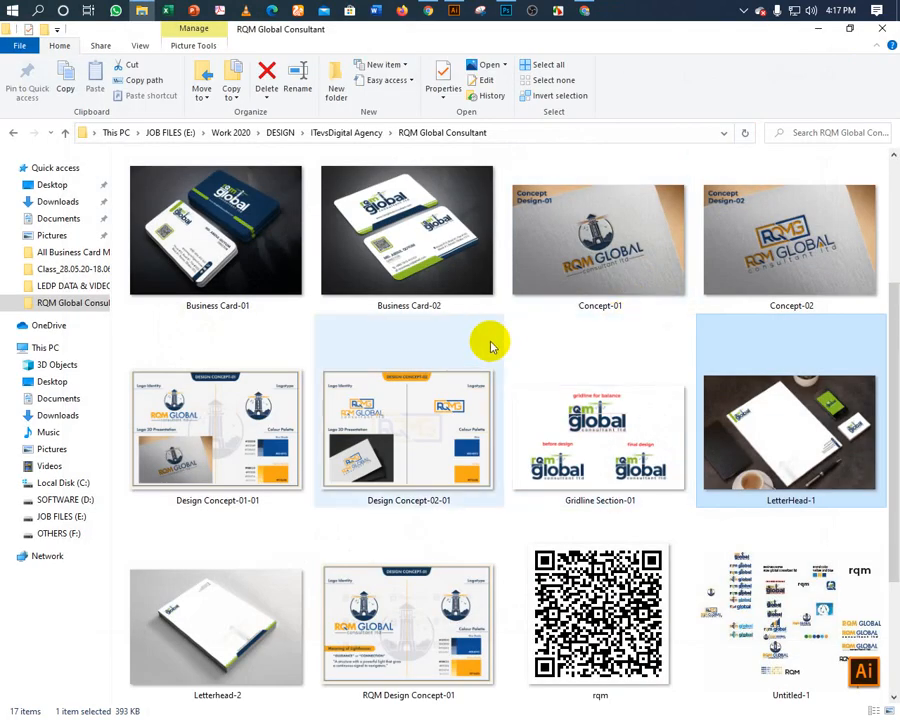
{"action": "scroll", "coordinate": [518, 386], "scroll_direction": "up", "scroll_amount": 2}
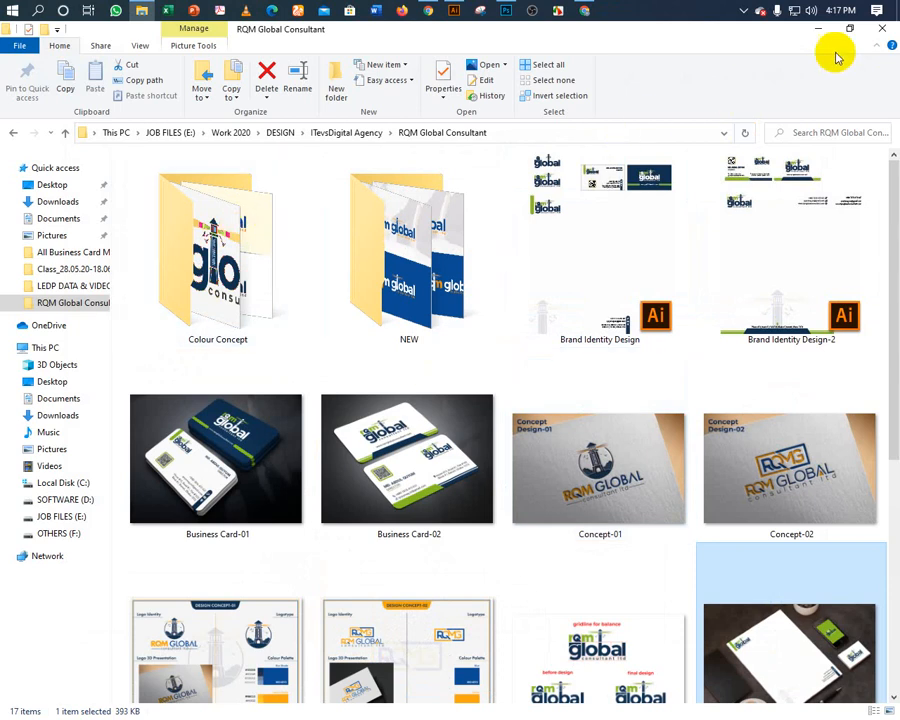
Close File Explorer and end the Adobe Photoshop CC 2019 task in Task Manager.
{"action": "left_click", "coordinate": [882, 26]}
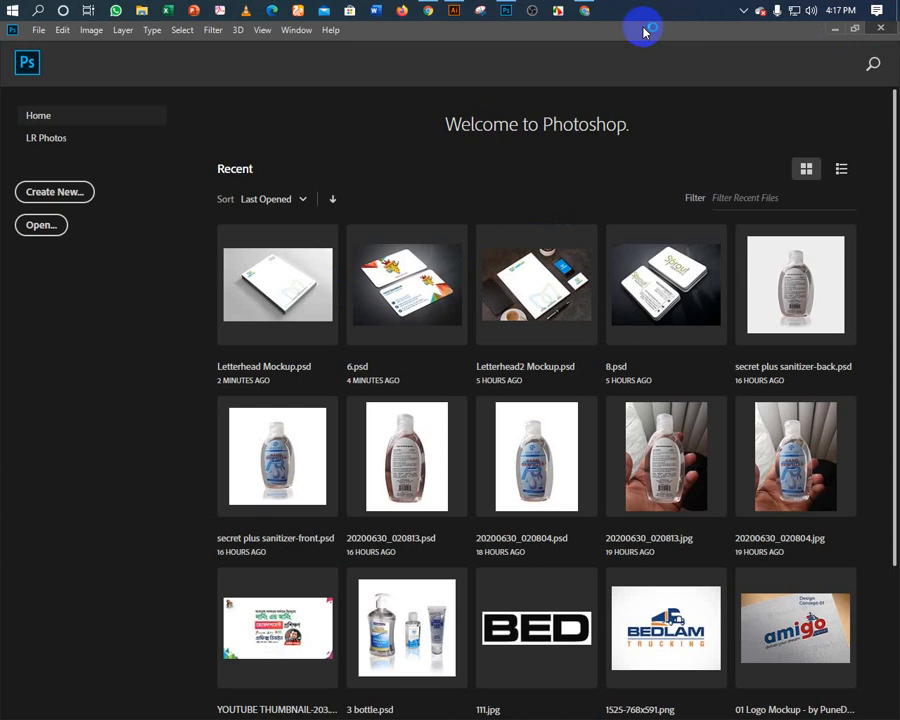
{"action": "key", "text": "ctrl+shift+Escape"}
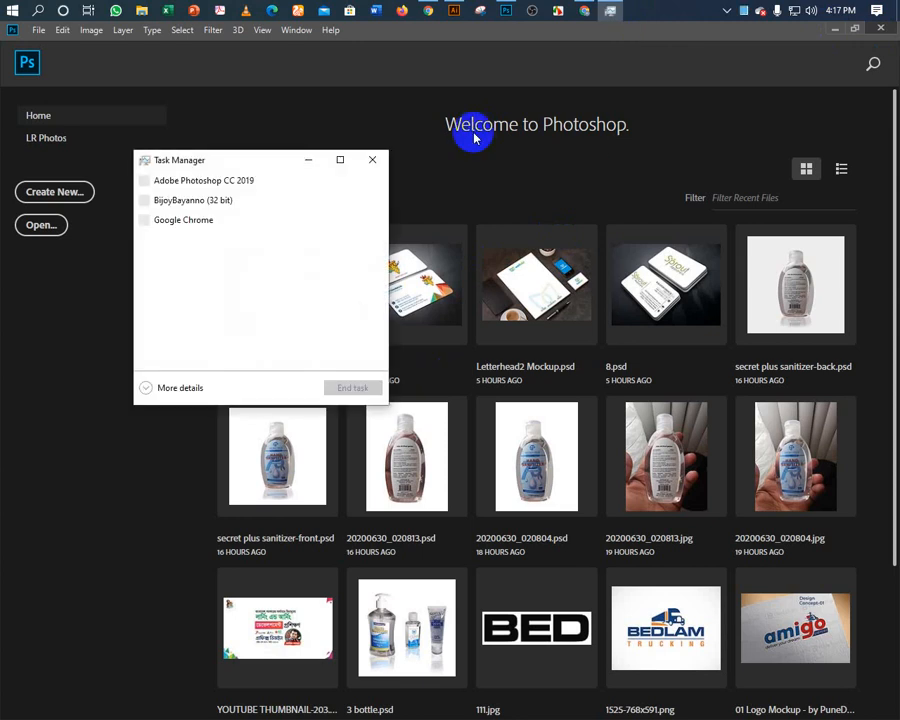
{"action": "left_click", "coordinate": [207, 200]}
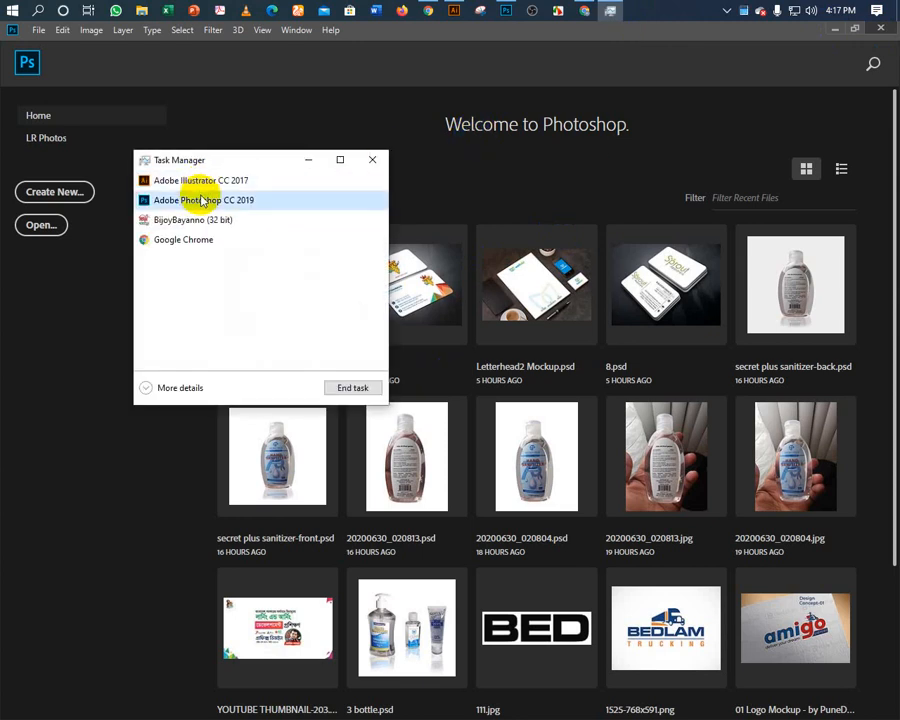
{"action": "left_click", "coordinate": [338, 388]}
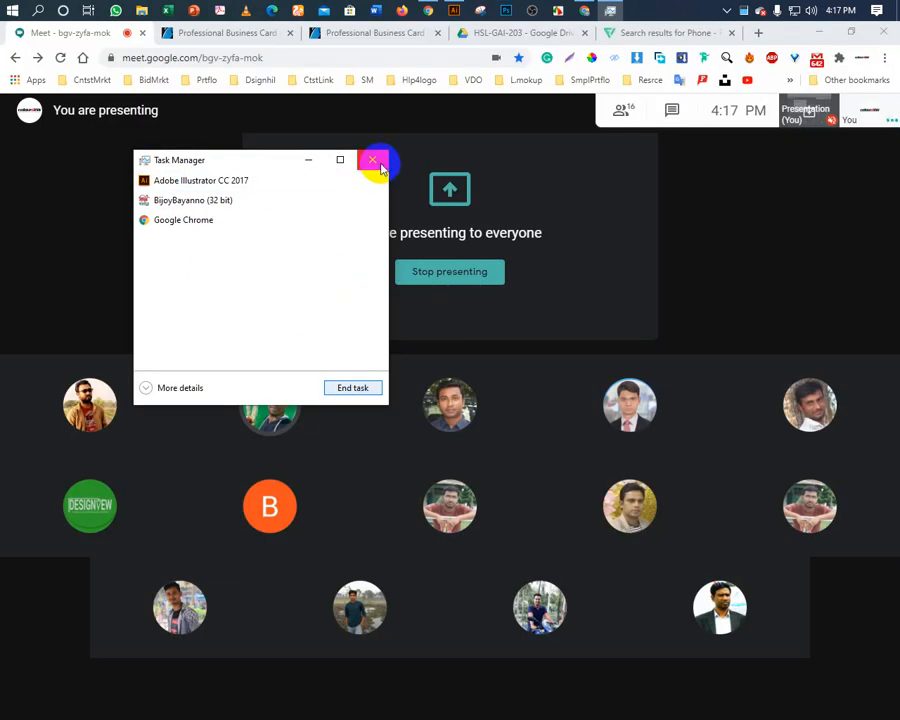
Close Task Manager, stop presenting, and close the four extra Chrome tabs.
{"action": "left_click", "coordinate": [372, 160]}
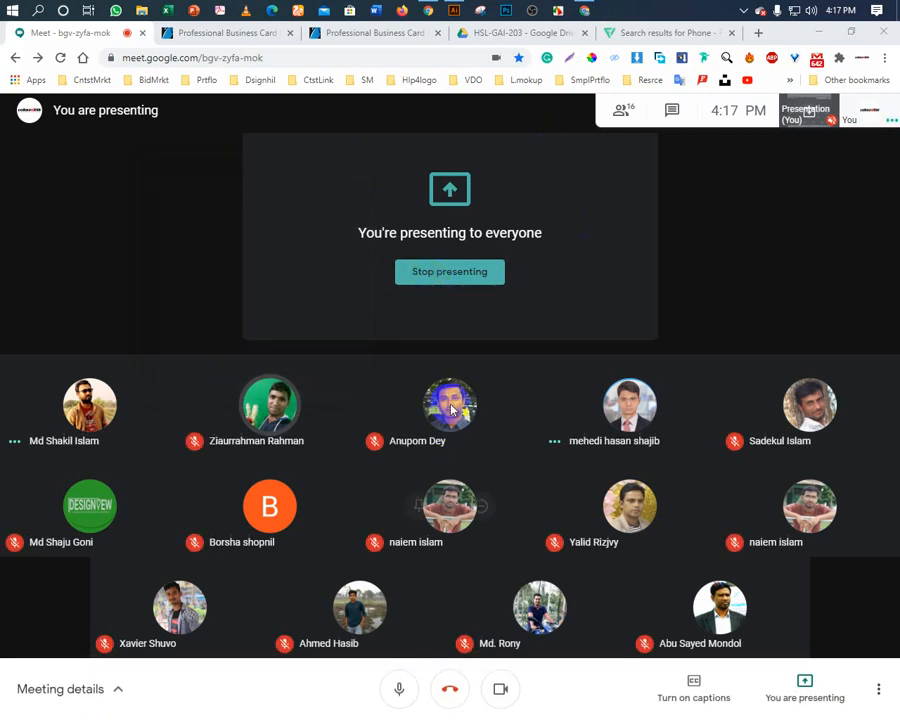
{"action": "left_click", "coordinate": [411, 276]}
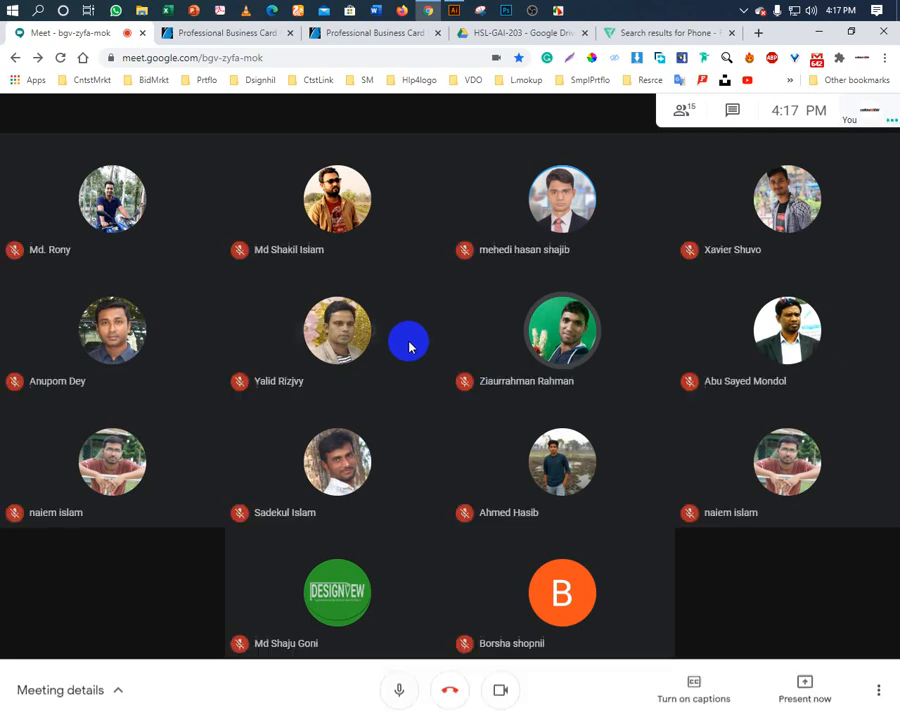
{"action": "left_click", "coordinate": [732, 37]}
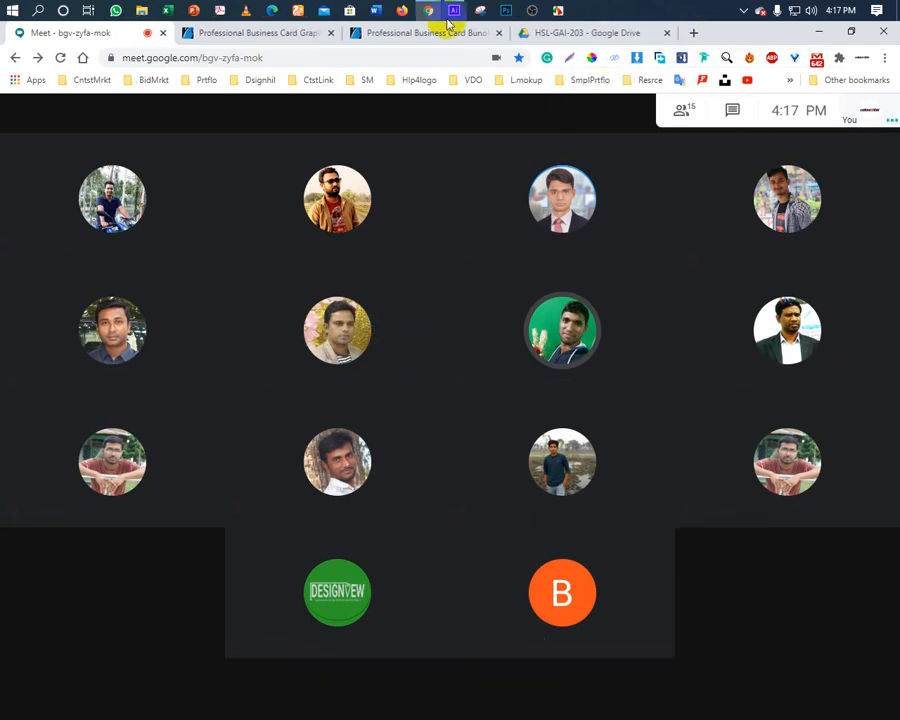
{"action": "left_click", "coordinate": [497, 35]}
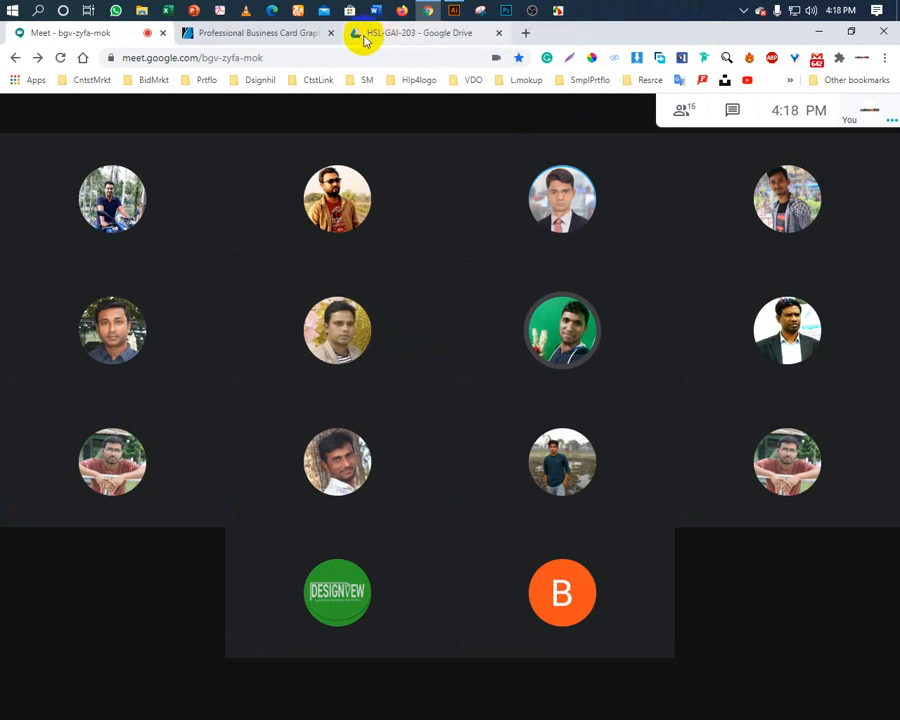
{"action": "left_click", "coordinate": [330, 33]}
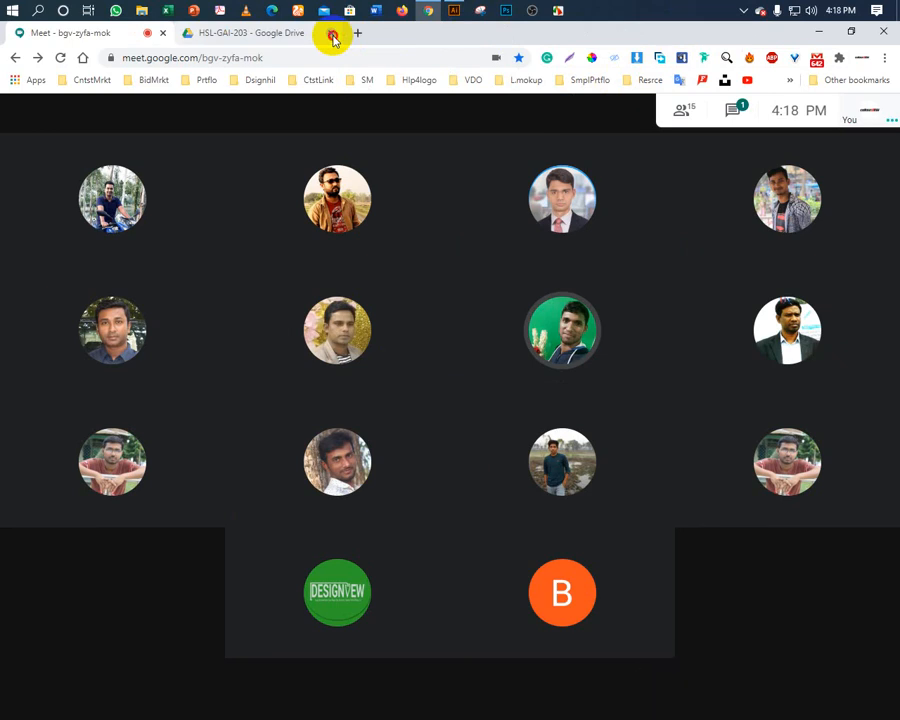
{"action": "left_click", "coordinate": [331, 34]}
Check the Meet chat and participants list, then close the side panel.
{"action": "left_click", "coordinate": [731, 111]}
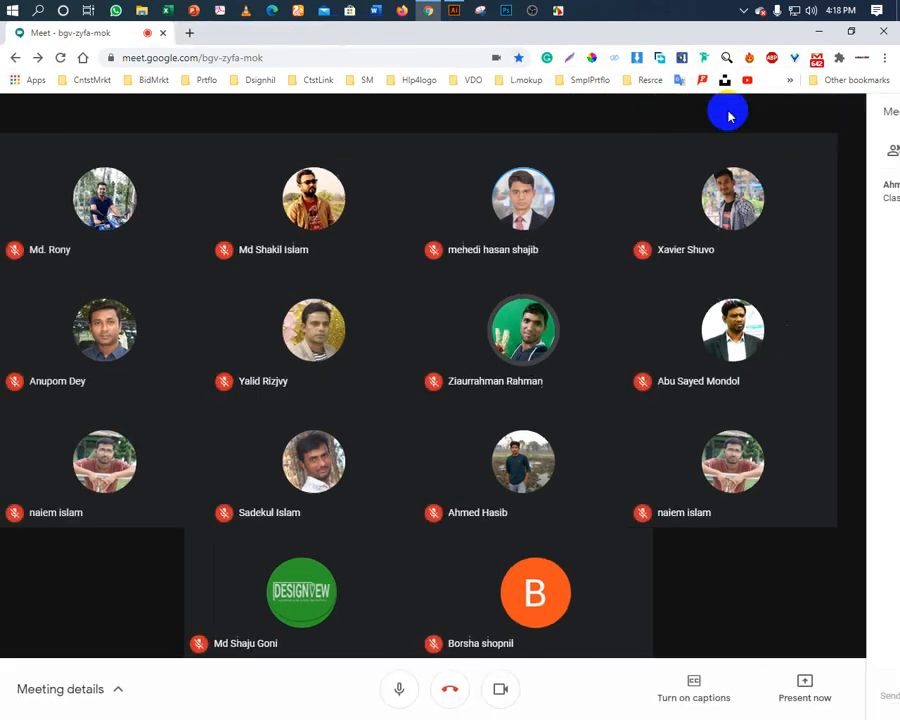
{"action": "left_click", "coordinate": [731, 153]}
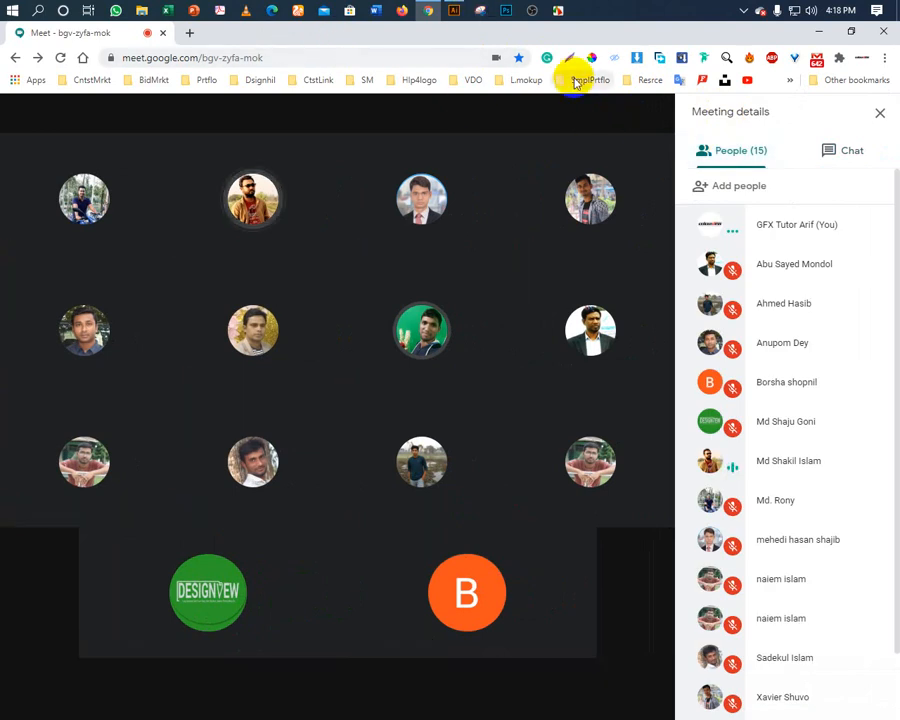
{"action": "left_click", "coordinate": [879, 114]}
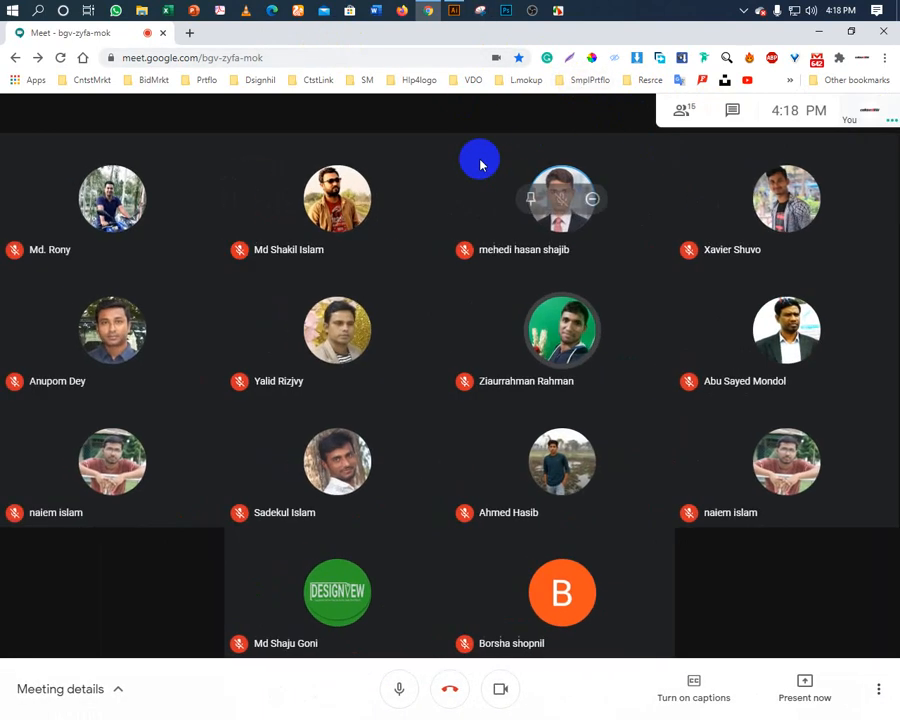